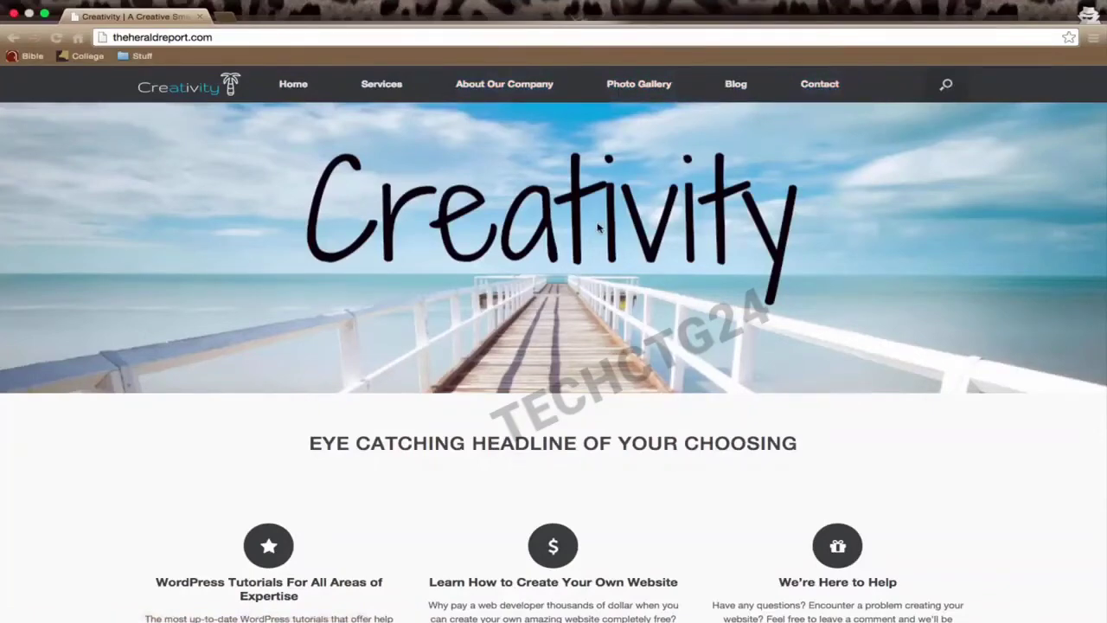
Step: Scroll through the home page, then view the Services and About Our Company pages
scroll(597, 226, down, 5)
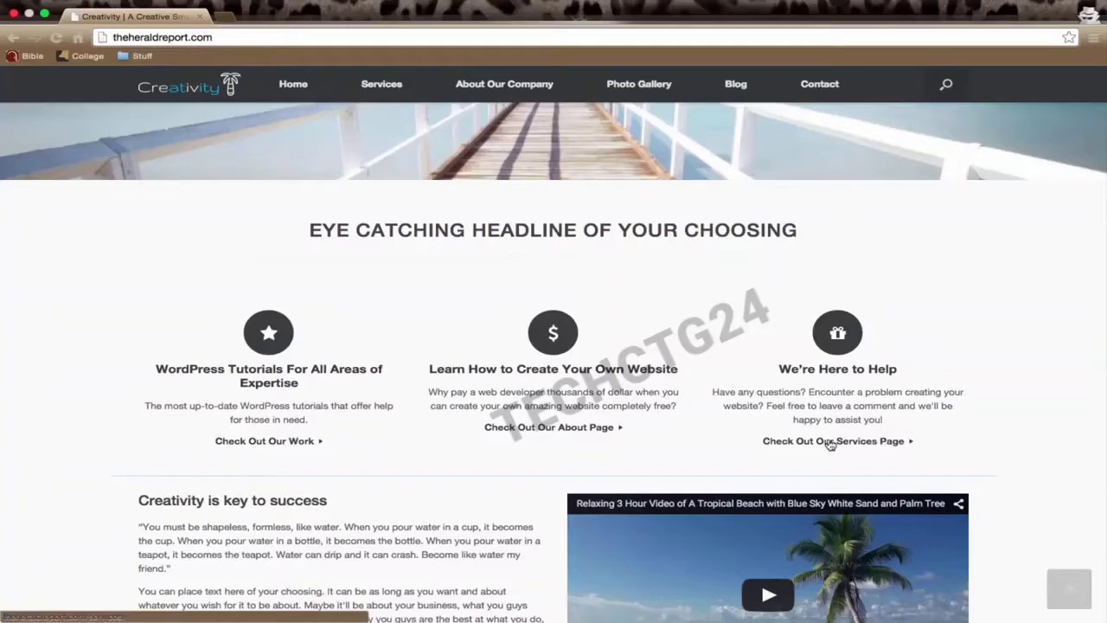
scroll(828, 444, down, 2)
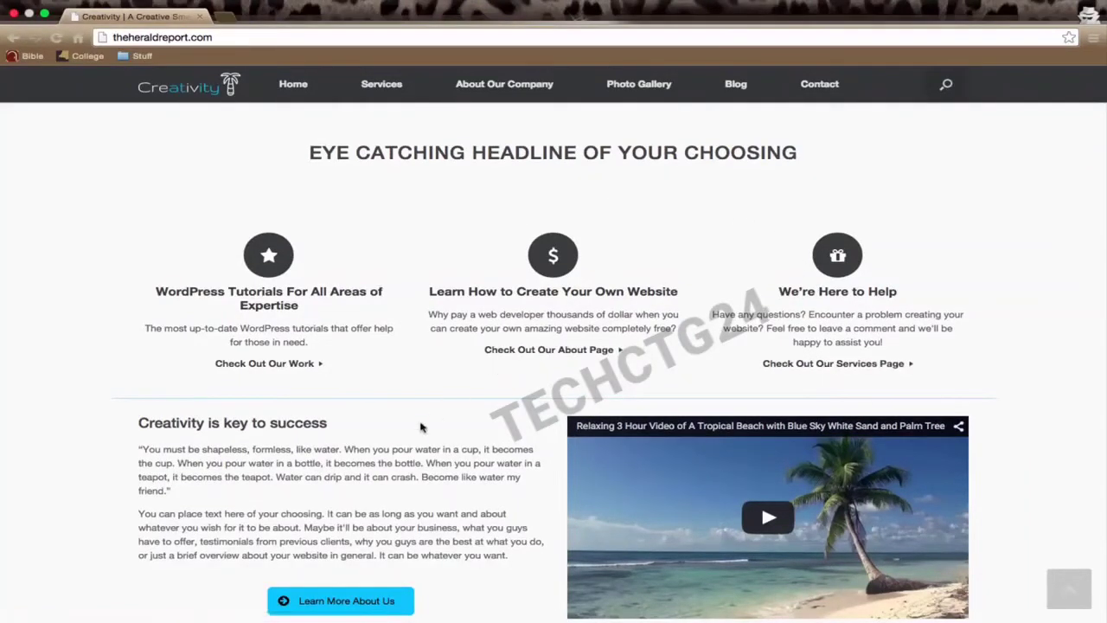
scroll(424, 428, down, 3)
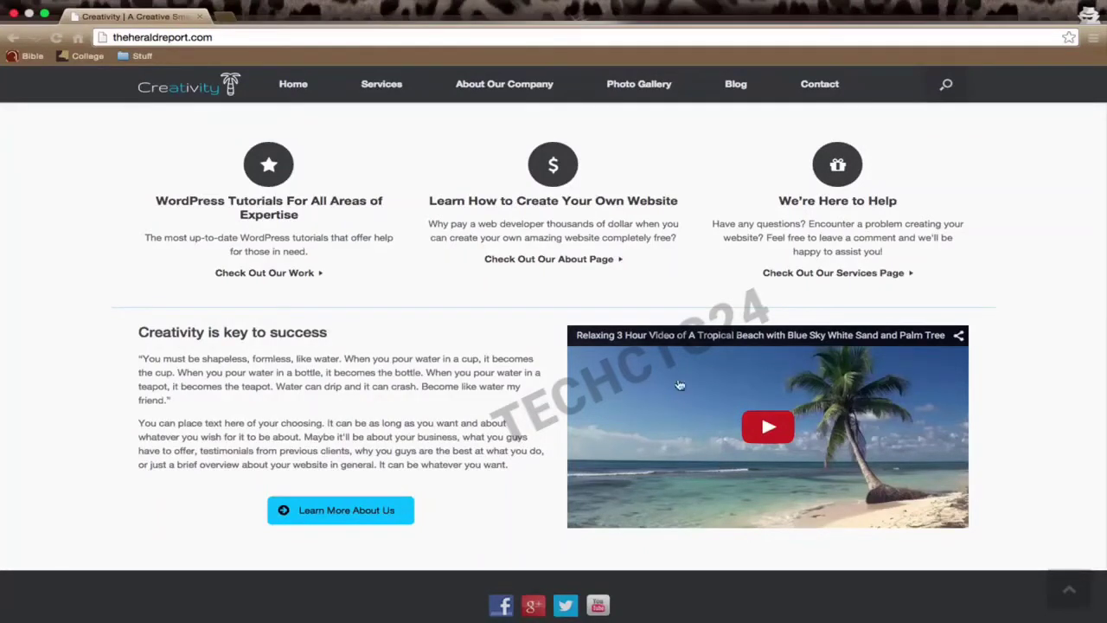
scroll(733, 468, down, 1)
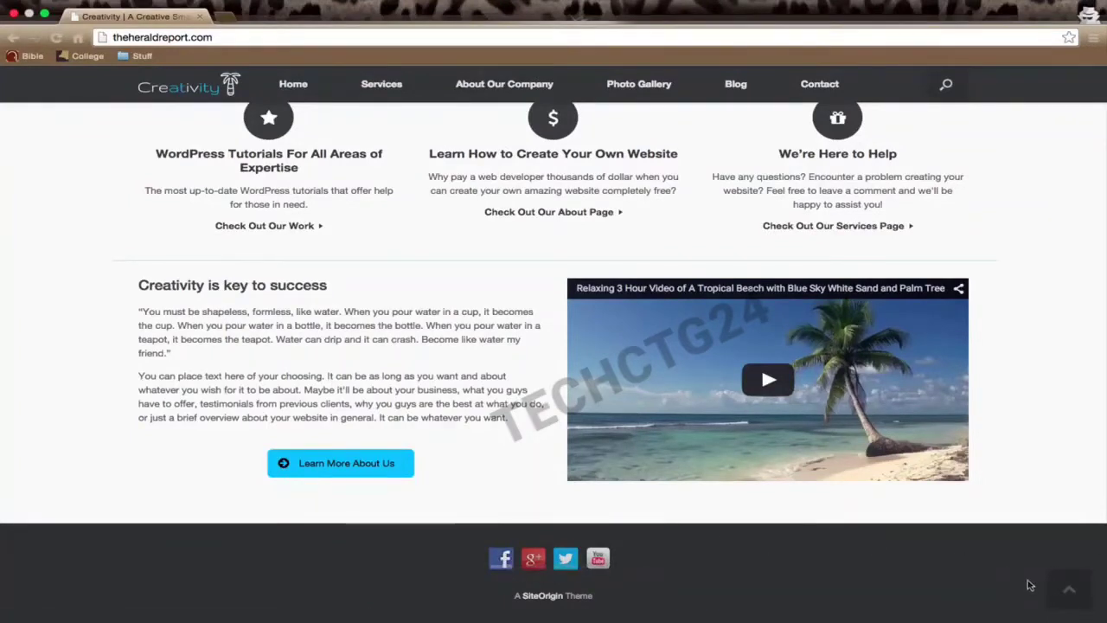
click(1068, 594)
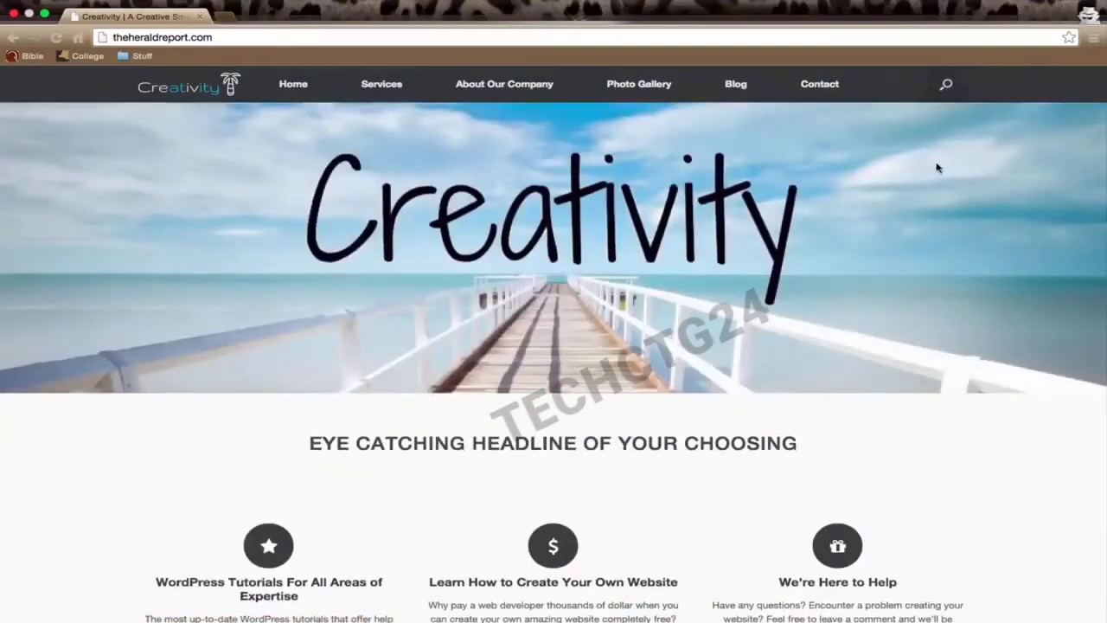
click(385, 85)
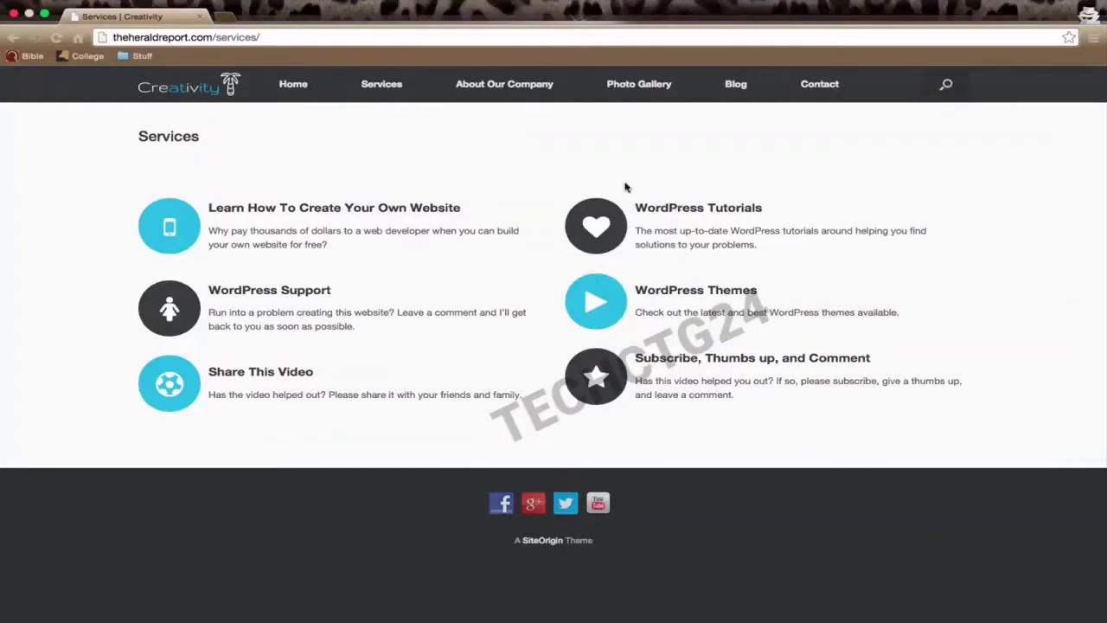
click(491, 92)
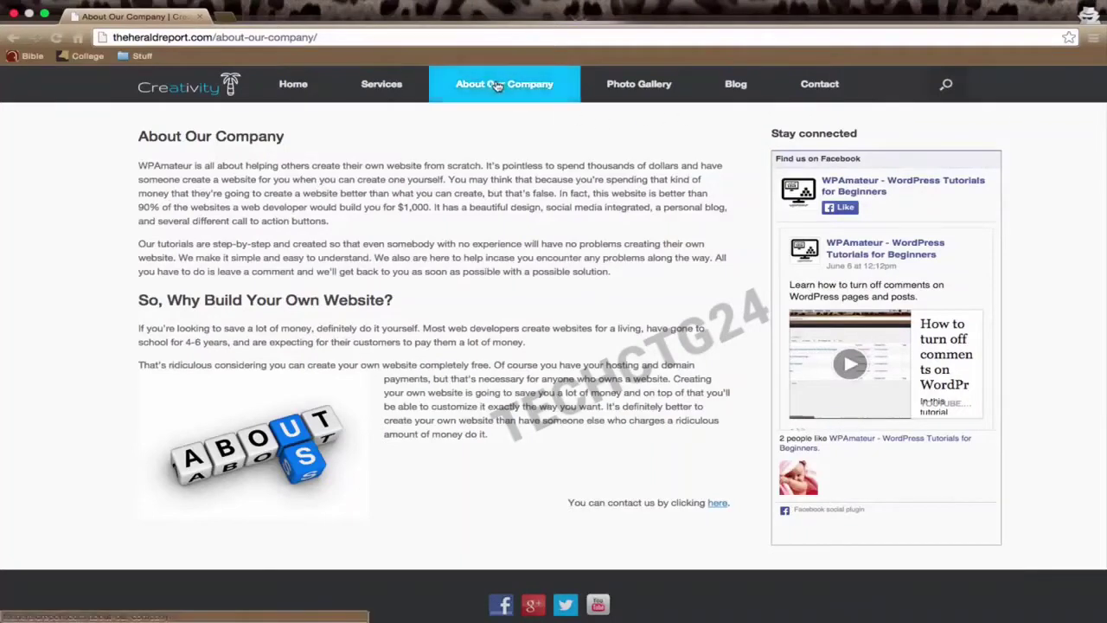
Step: Enlarge the Photo Gallery's beach photos through image 8 of 9, then close the viewer and go to Blog
click(634, 86)
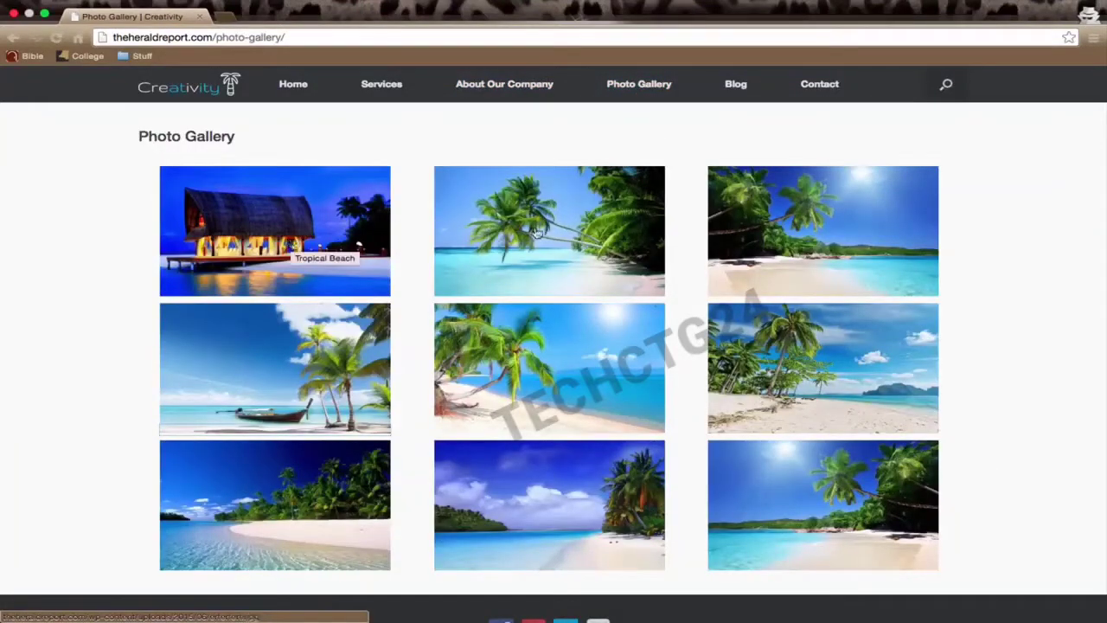
click(233, 247)
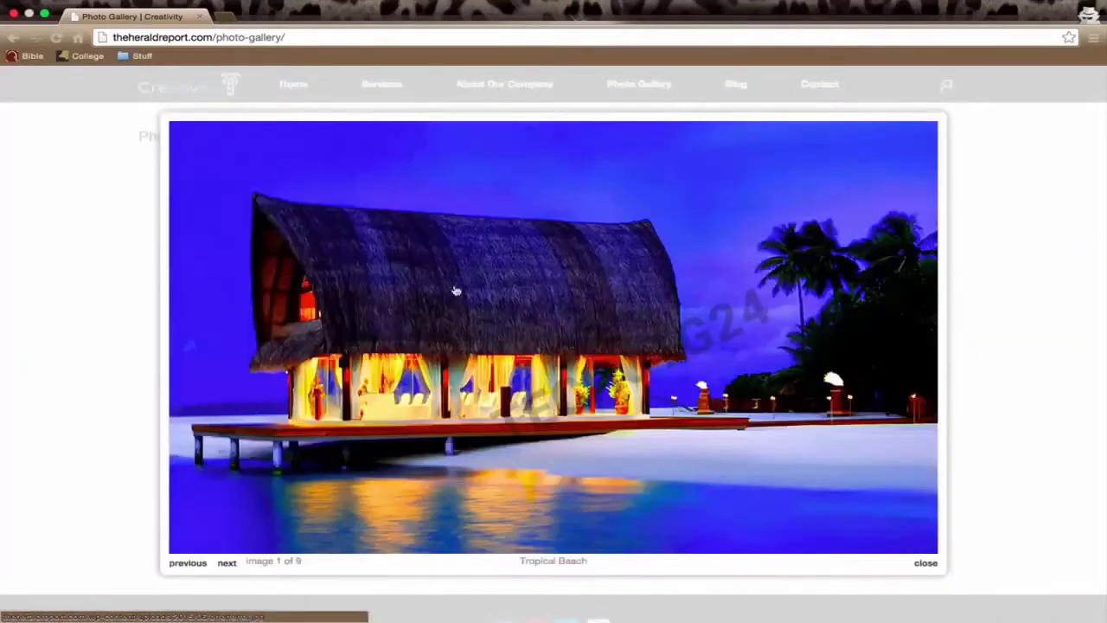
click(531, 324)
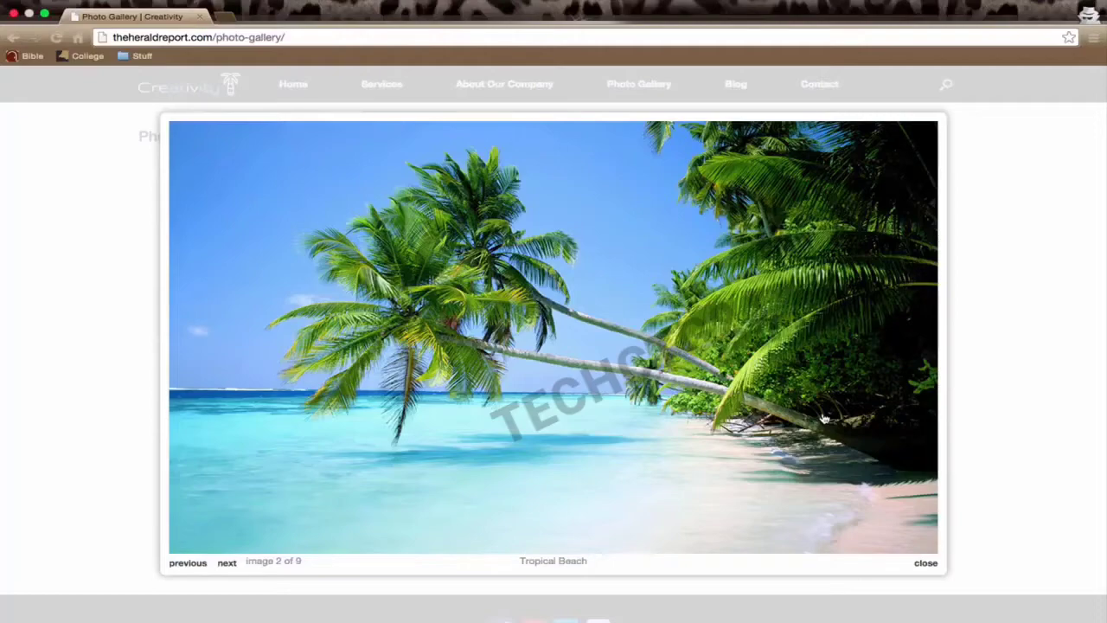
key(Right)
key(Right)
key(Right)
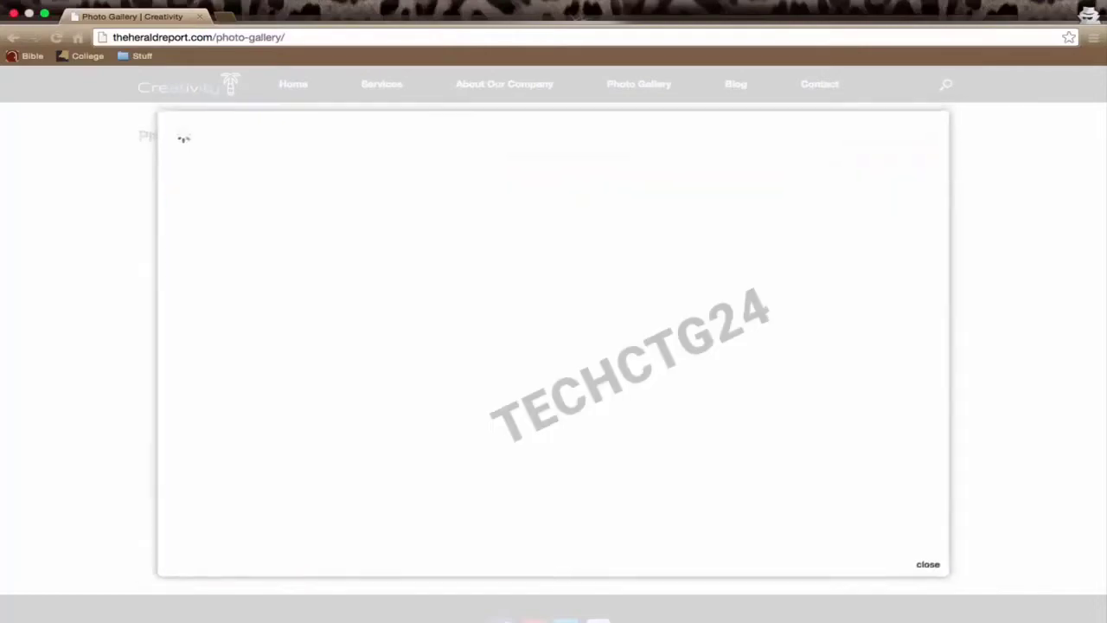
key(Right)
key(Right)
key(Right)
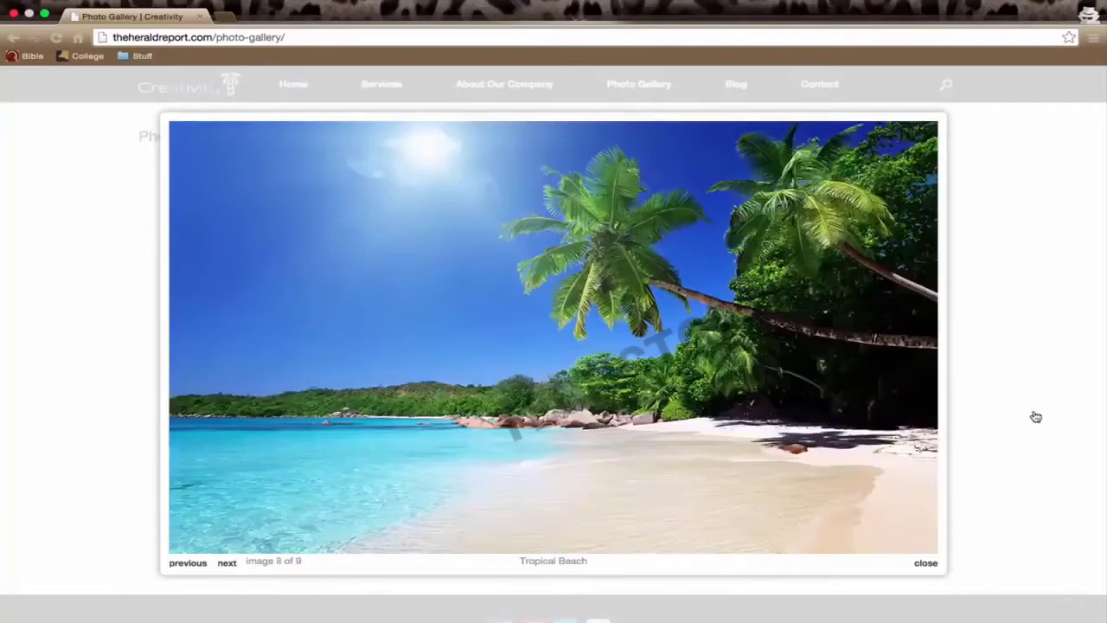
click(1010, 361)
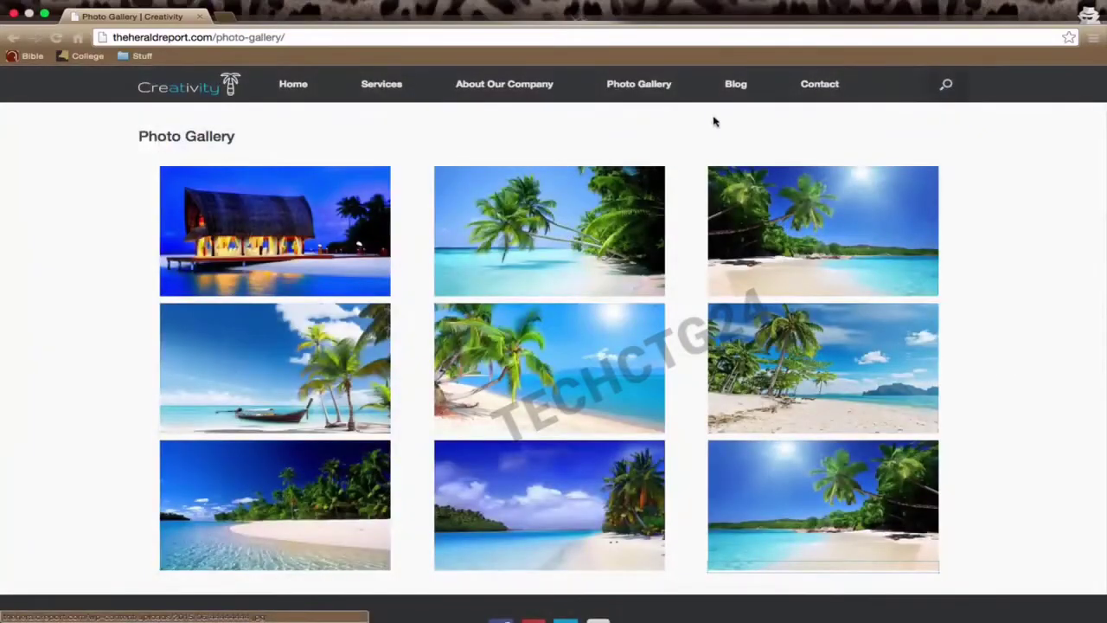
click(735, 84)
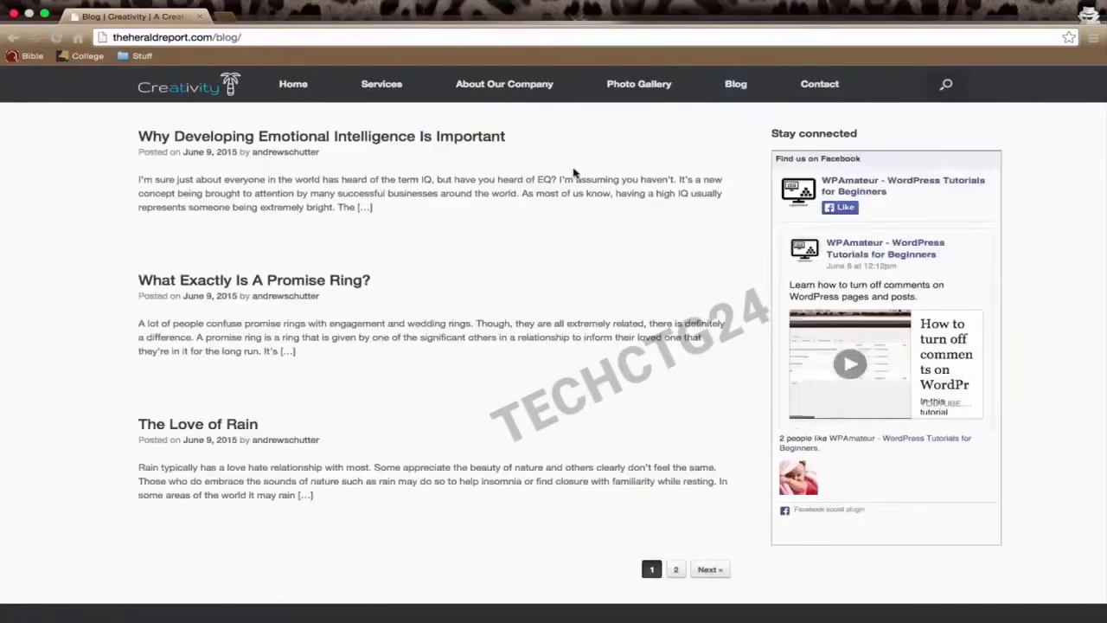
Step: Scroll over the Creativity home page, revisit the Blog, and finish on the Contact page
click(294, 87)
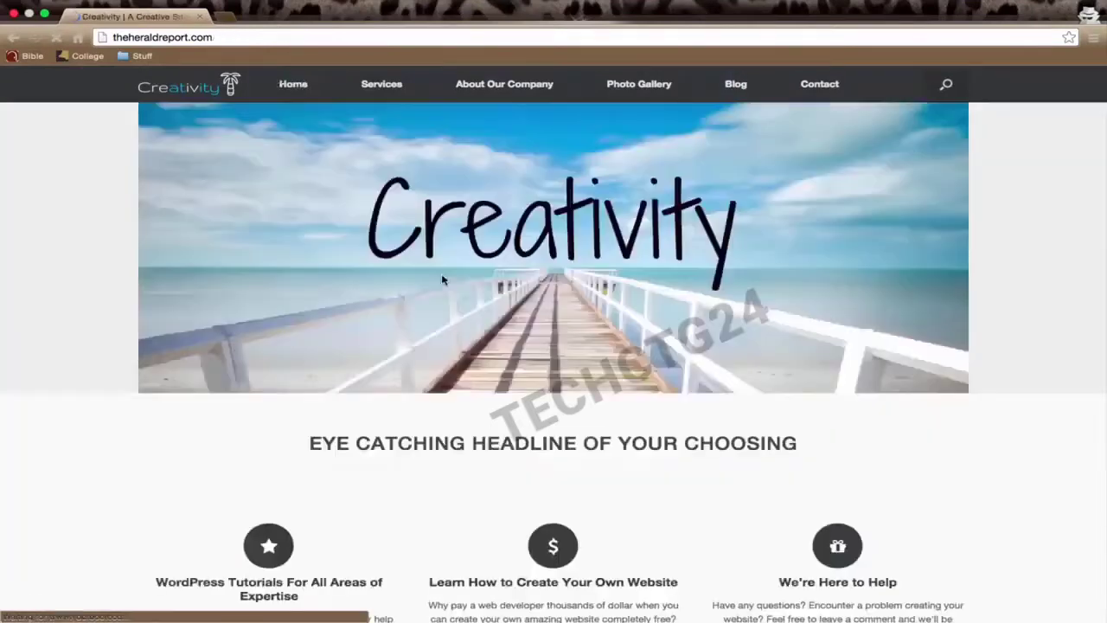
scroll(435, 301, down, 5)
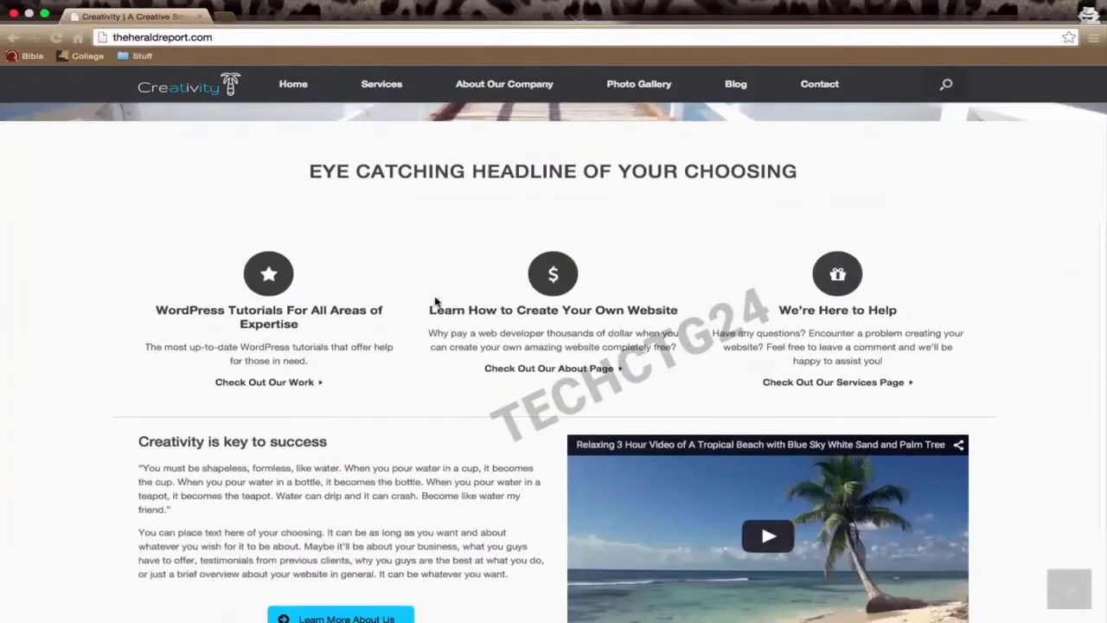
scroll(435, 302, down, 3)
scroll(435, 302, up, 5)
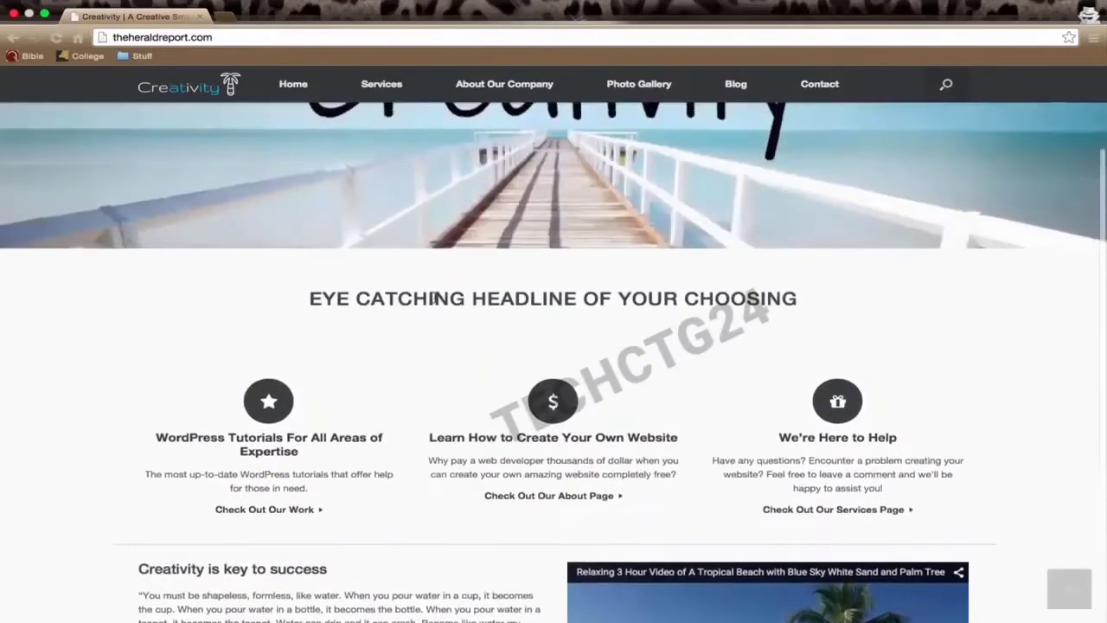
scroll(436, 301, up, 3)
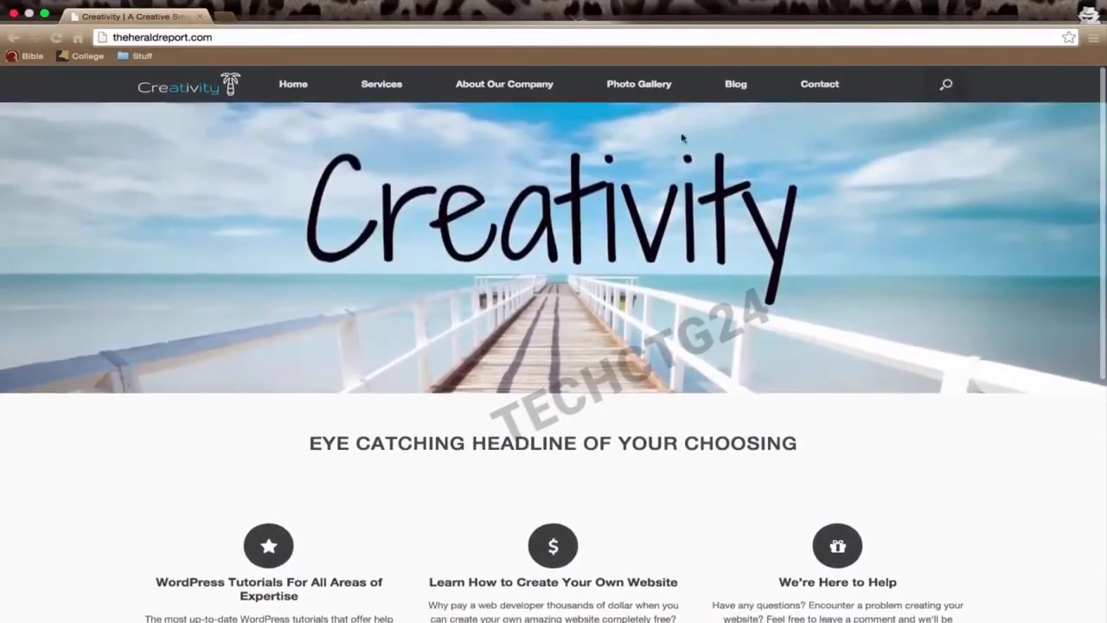
click(734, 91)
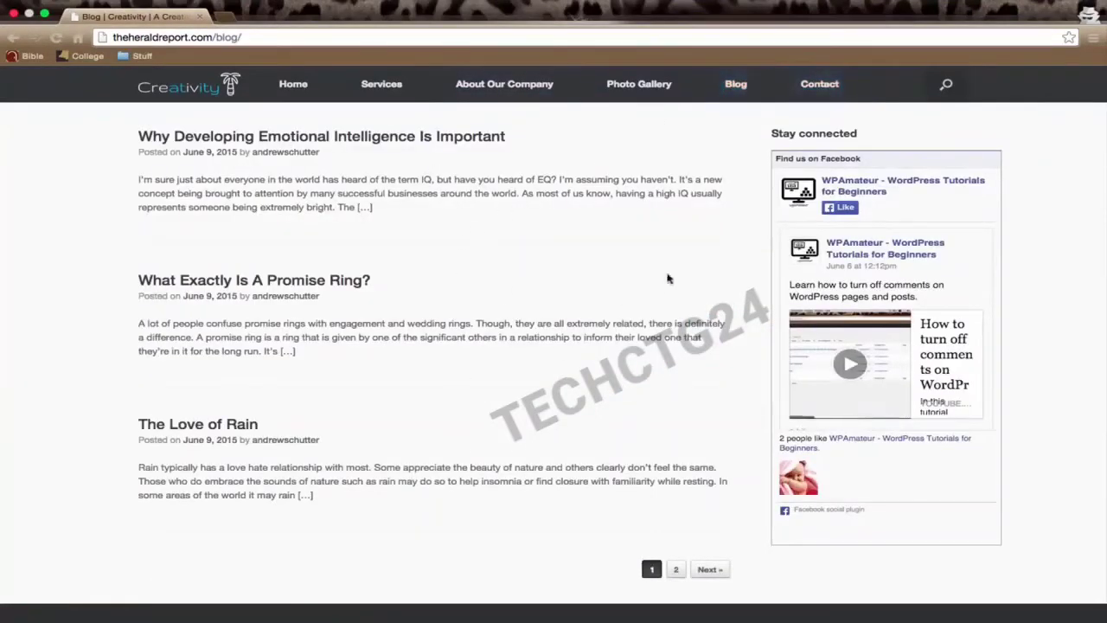
click(820, 85)
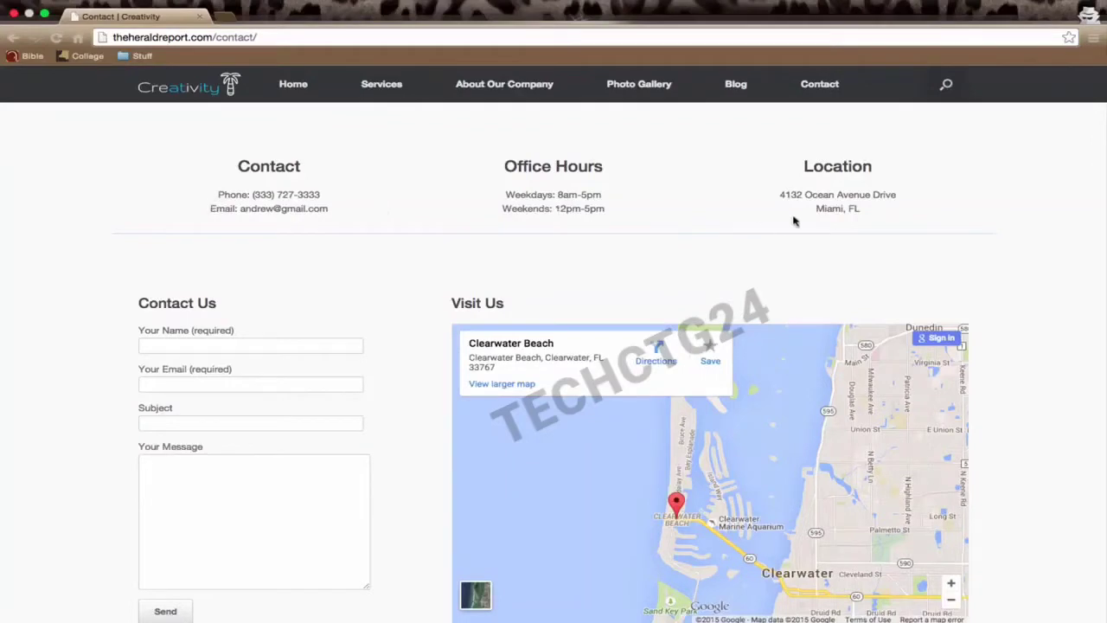
Step: Fill the contact form with the sender's name, e-mail, subject 'Hey' and message 'Hello'
scroll(410, 314, down, 3)
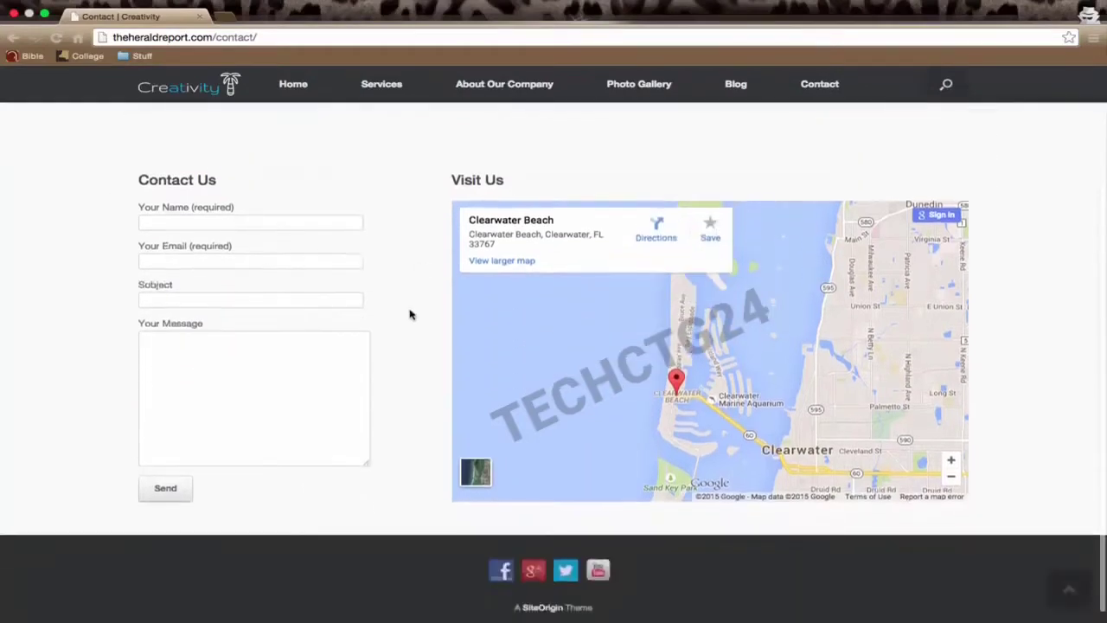
click(167, 221)
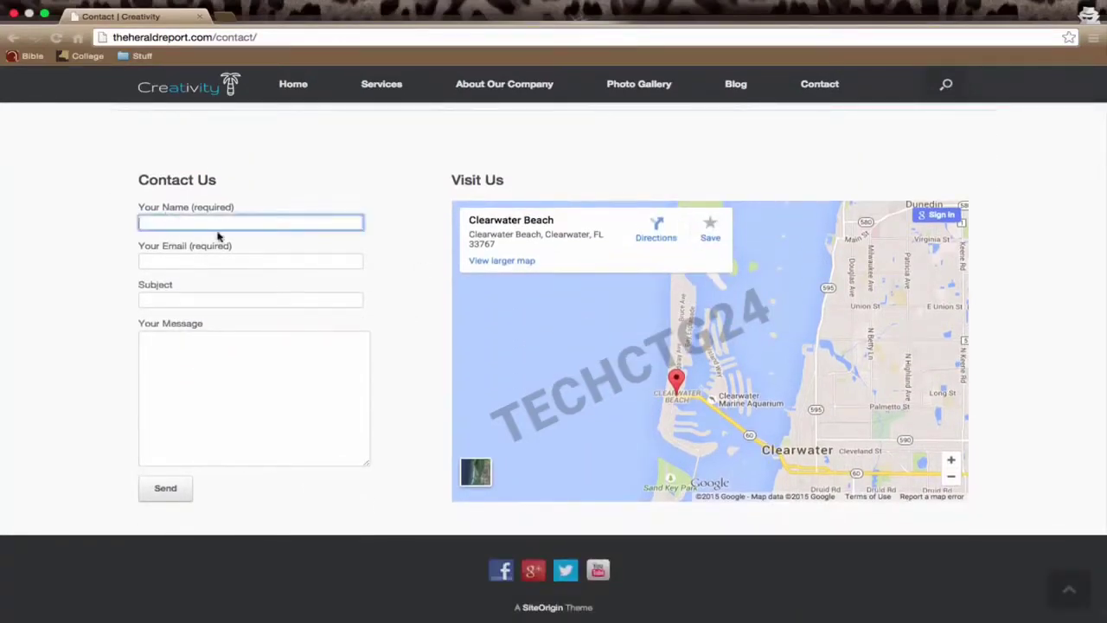
text(andrew)
key(Tab)
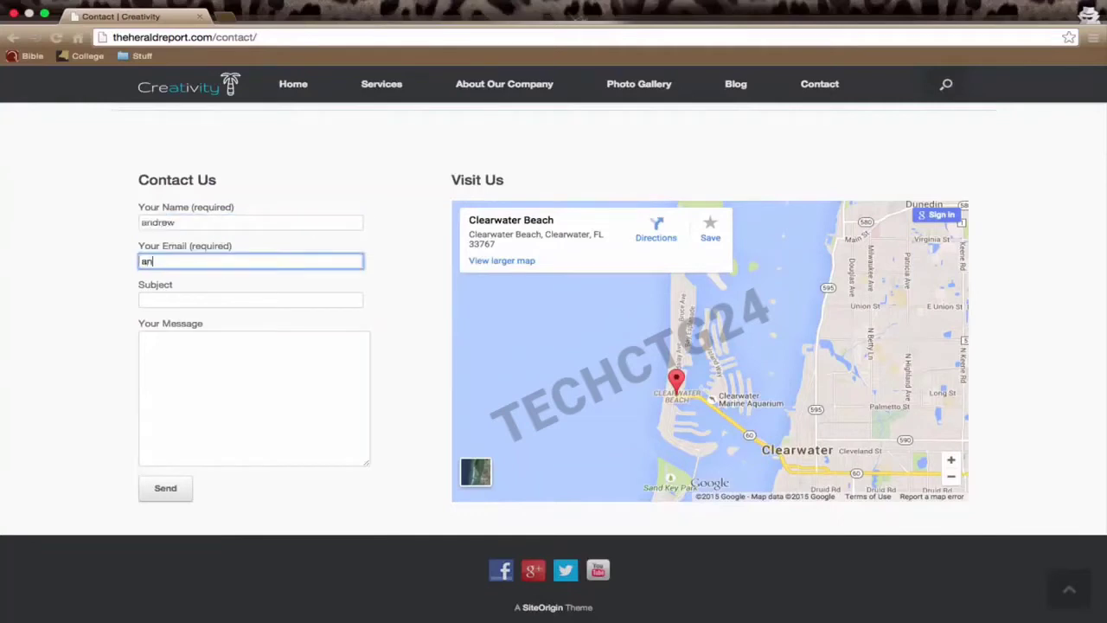
key(Tab)
text(He)
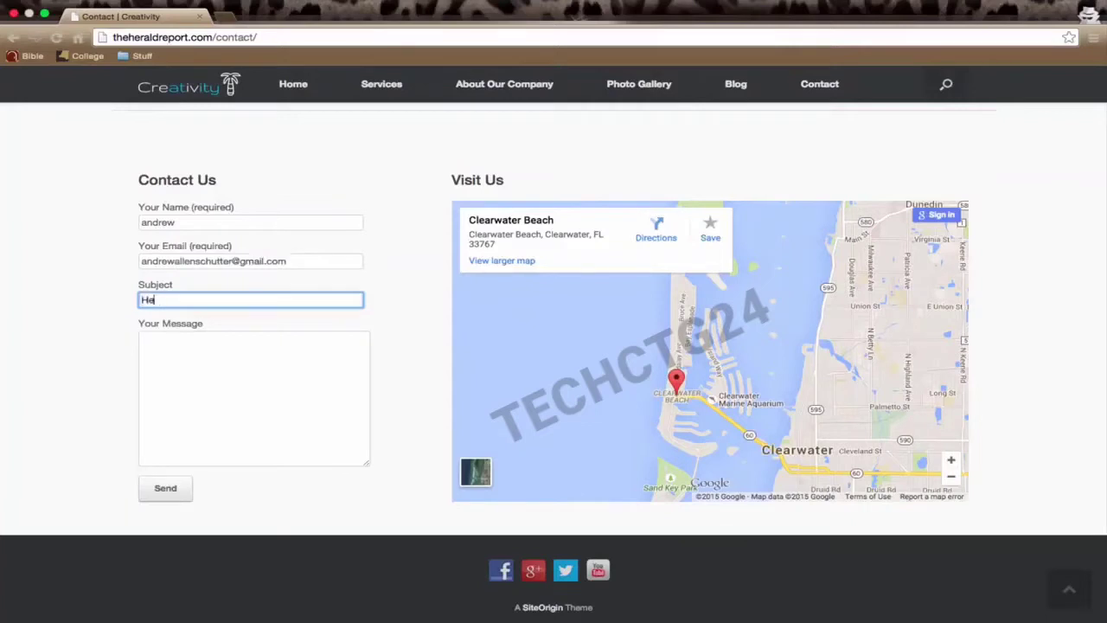
text(y)
key(Tab)
text(Hello)
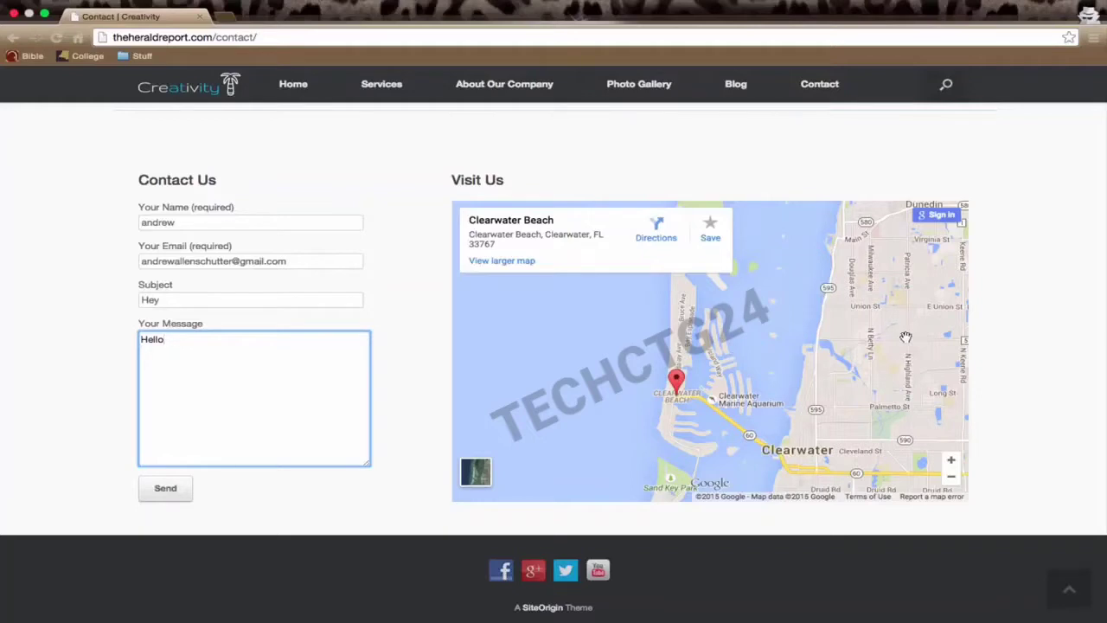
Step: Return to the Creativity home page and scroll over its headline and feature blocks
scroll(998, 380, up, 3)
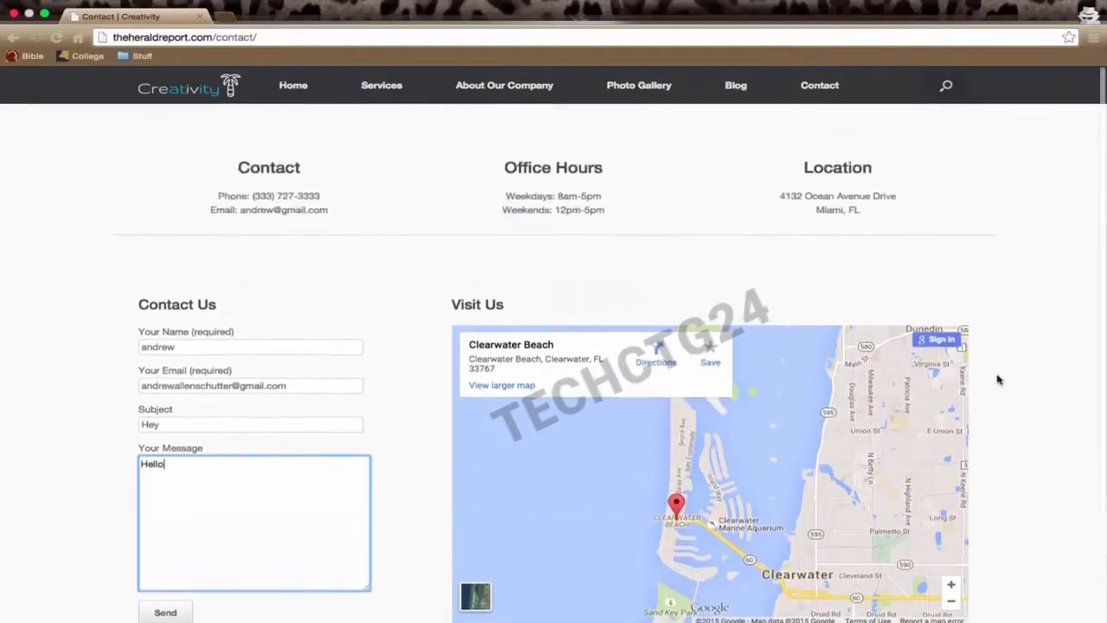
click(304, 84)
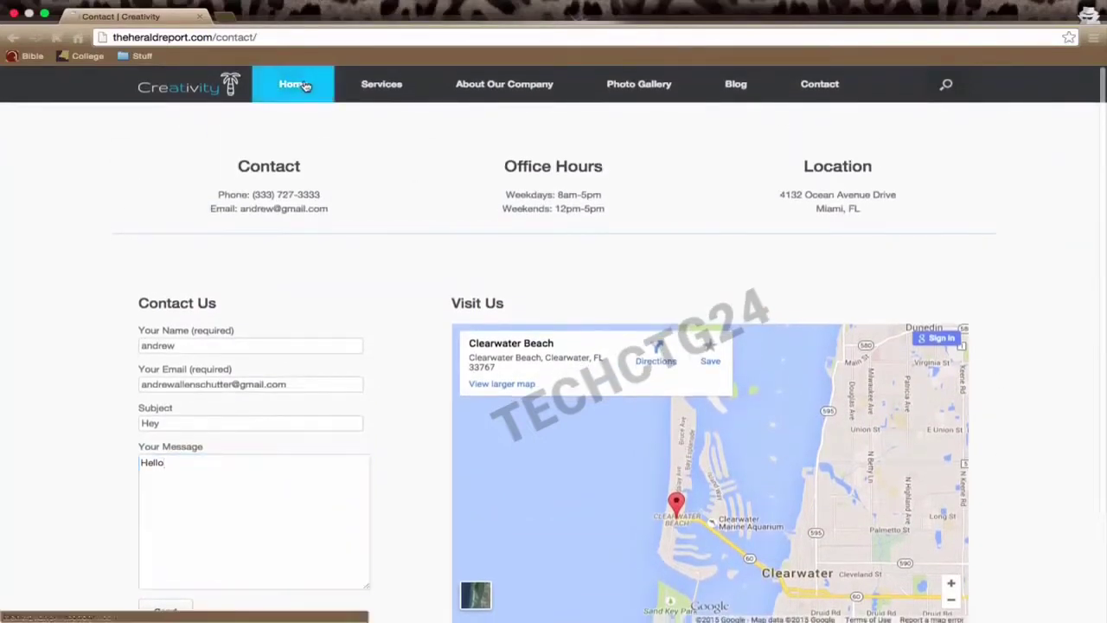
scroll(389, 221, down, 3)
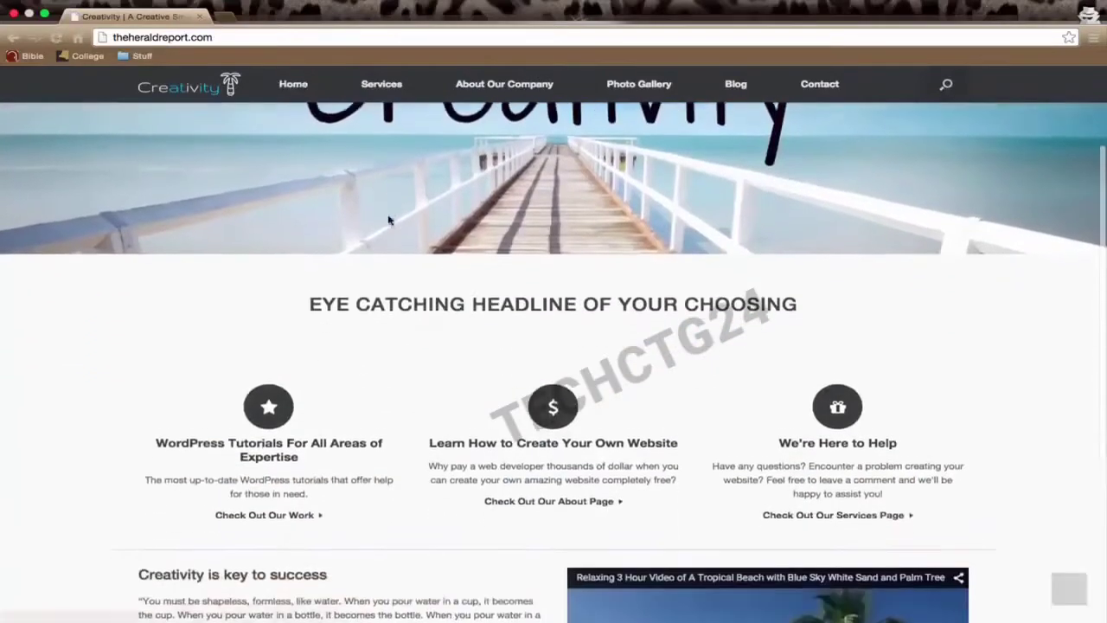
scroll(388, 220, down, 5)
scroll(388, 221, up, 5)
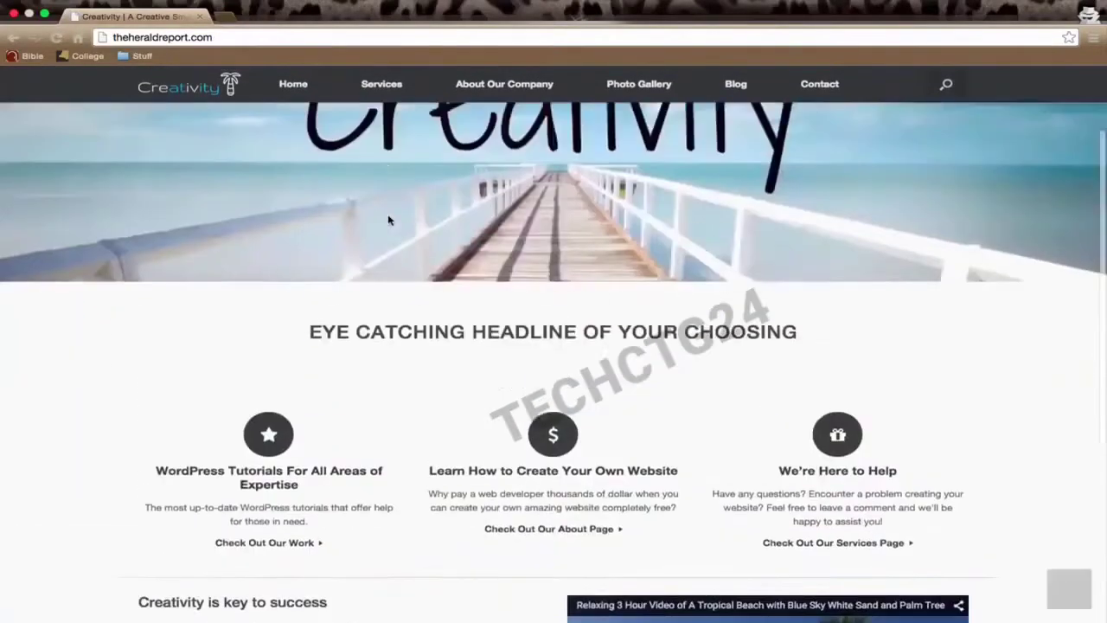
scroll(389, 220, up, 3)
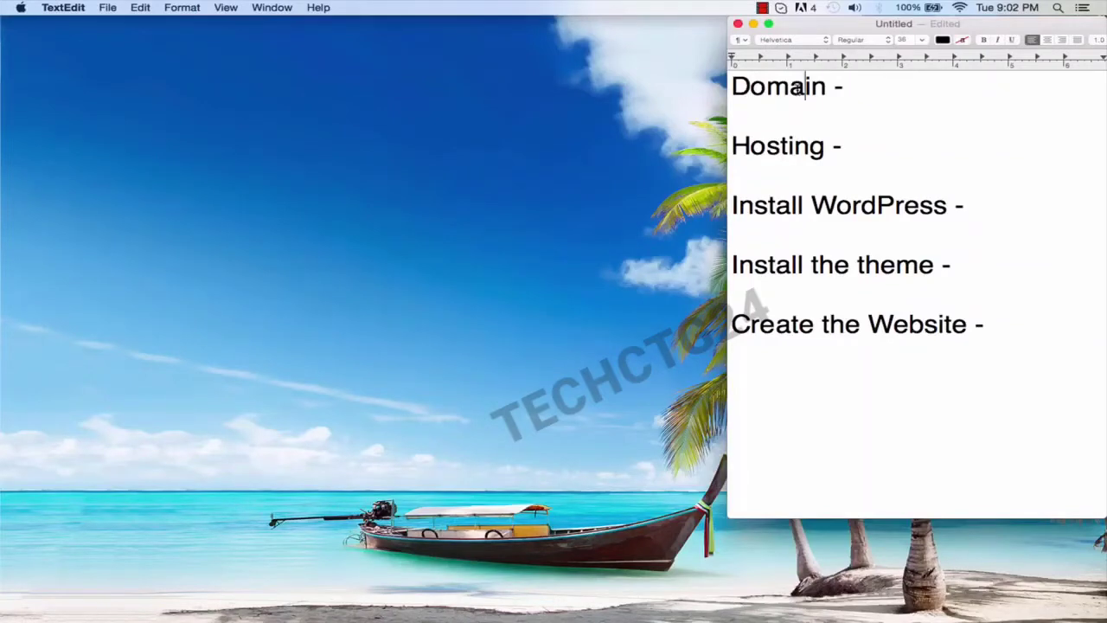
Step: Price Domain at $12.95/Year and Hosting at $7/Month in the TextEdit cost list
click(781, 145)
click(861, 89)
text($12.95)
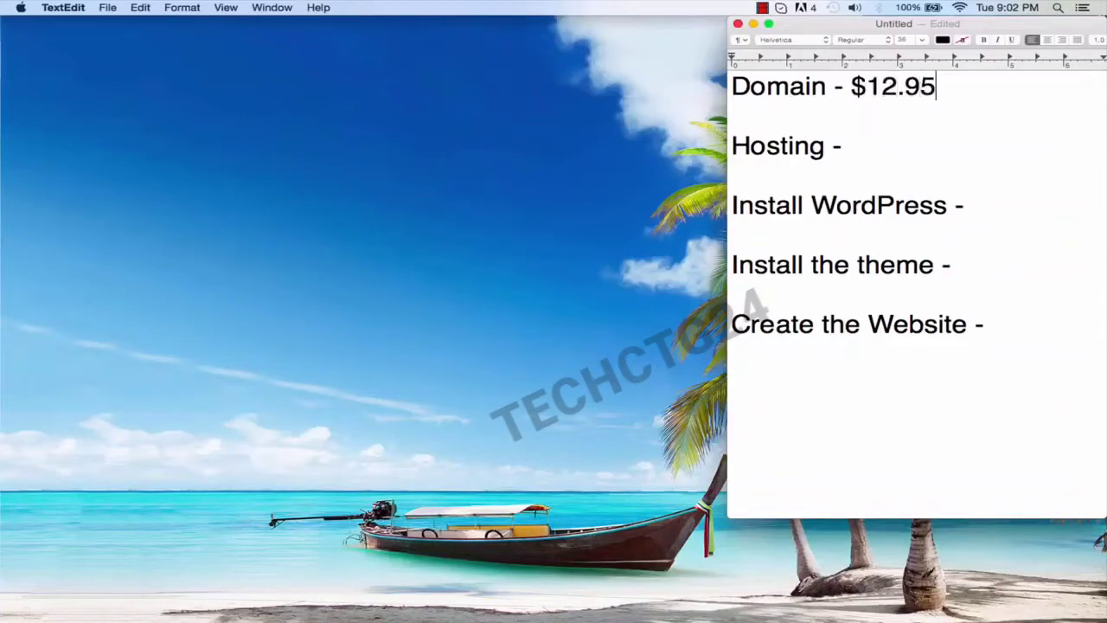
text(/Year)
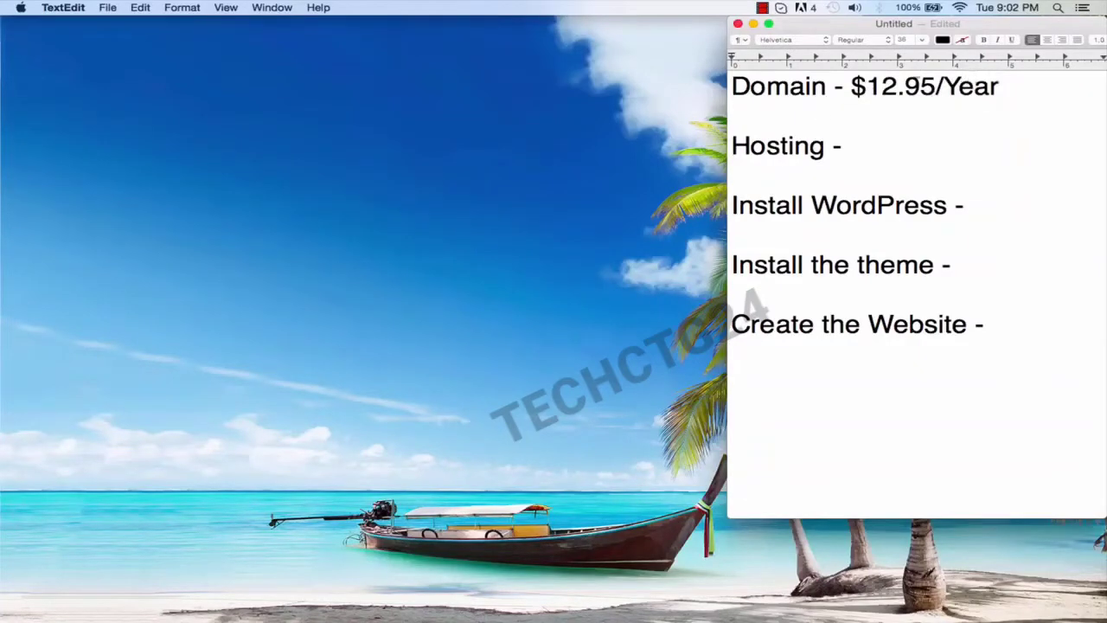
click(845, 148)
text($7/Mont)
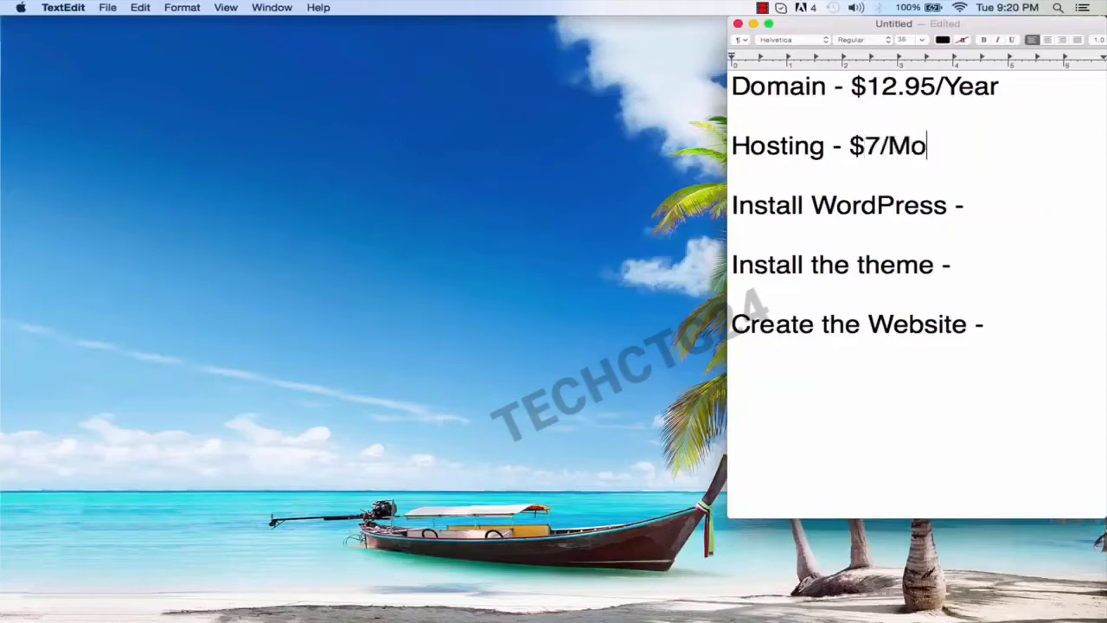
text(h)
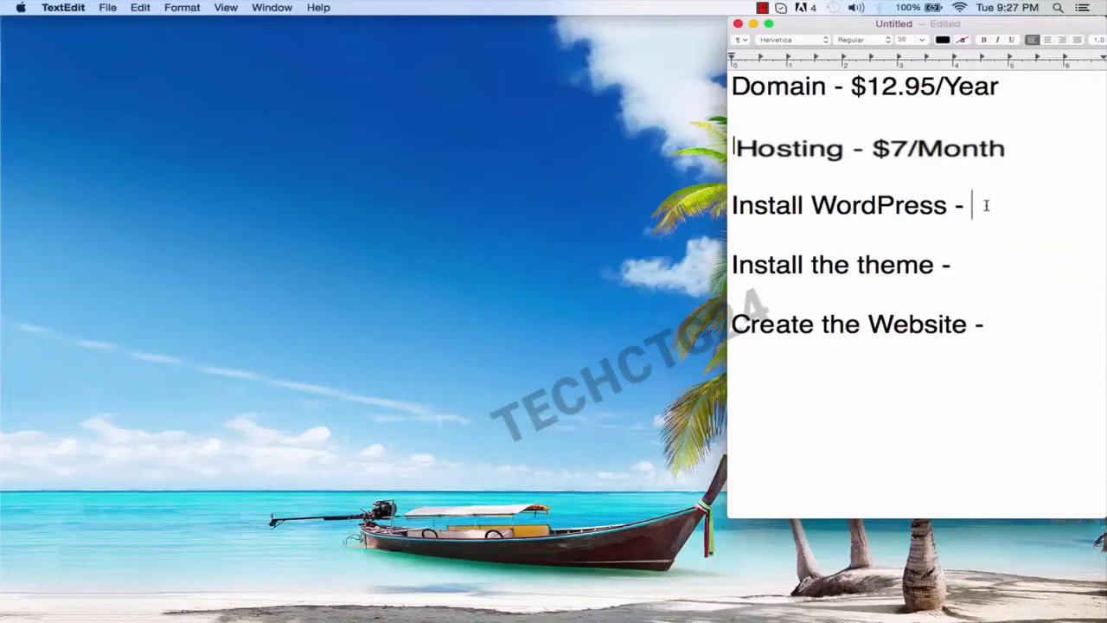
Step: Add 'FREE' after the Install WordPress, Install the theme and Create the Website lines
text(FREE)
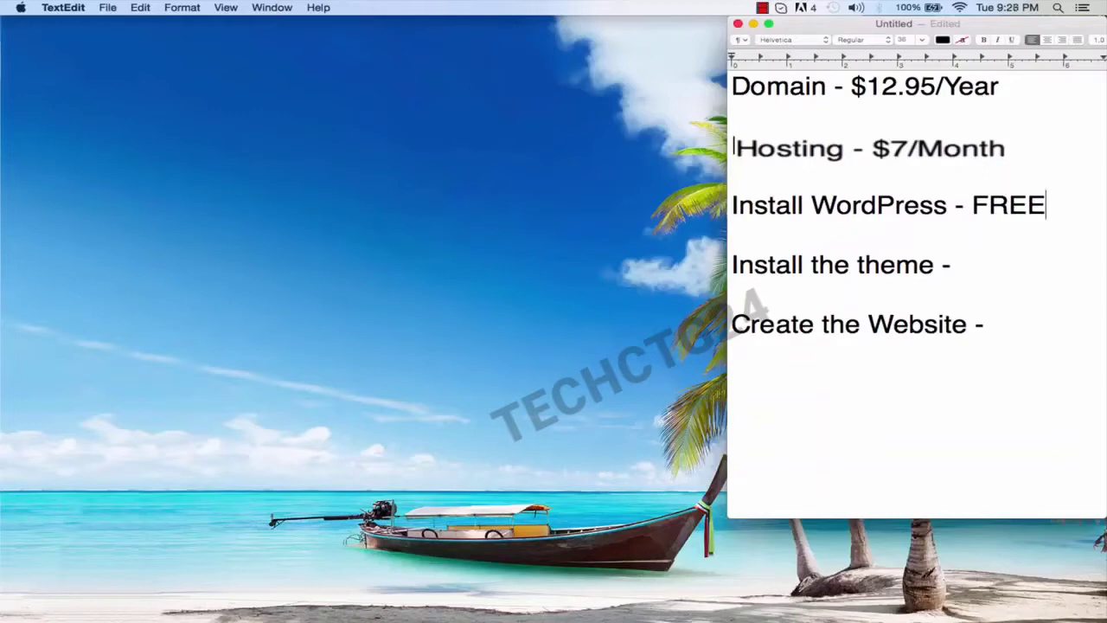
click(981, 264)
text(FREE)
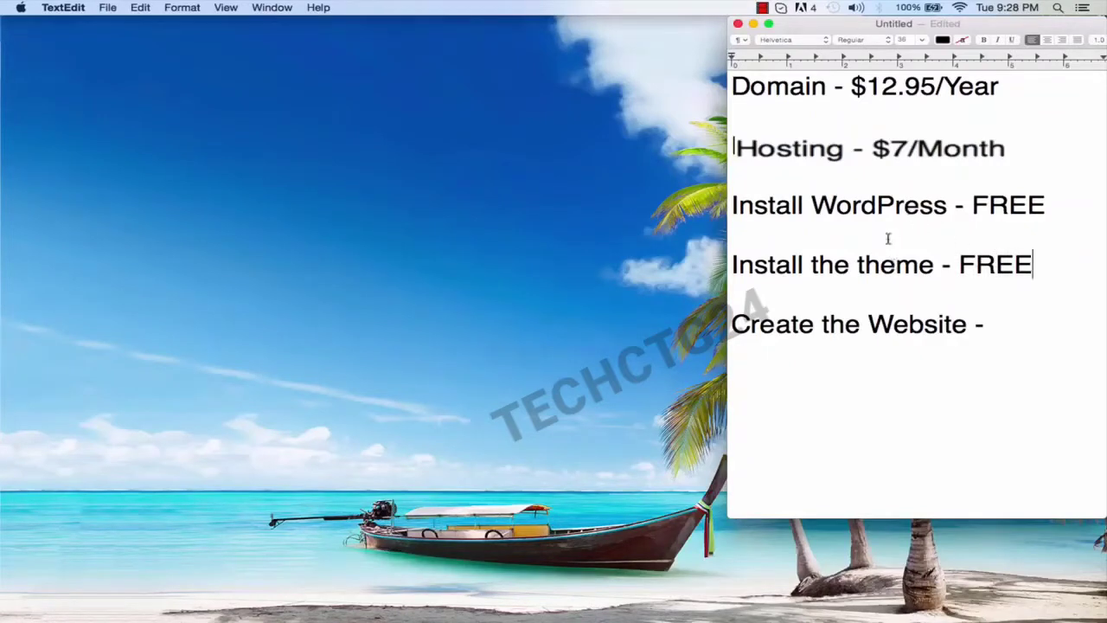
click(1029, 327)
text(FREE)
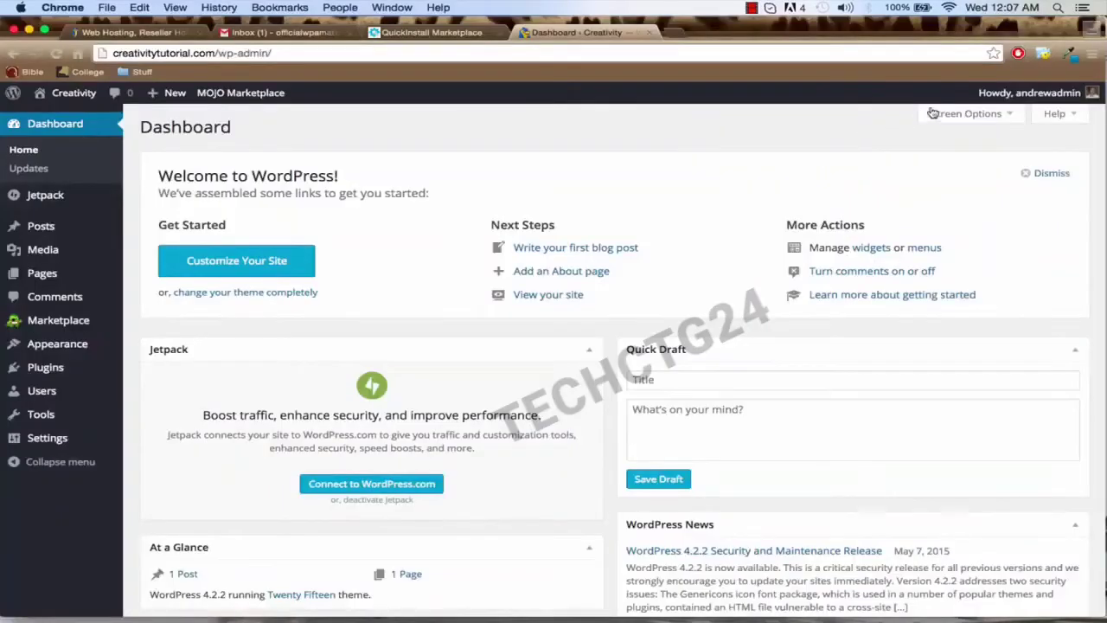
Step: On the admin Profile page, enter a new password twice and save with Update Profile
mouse_move(1004, 92)
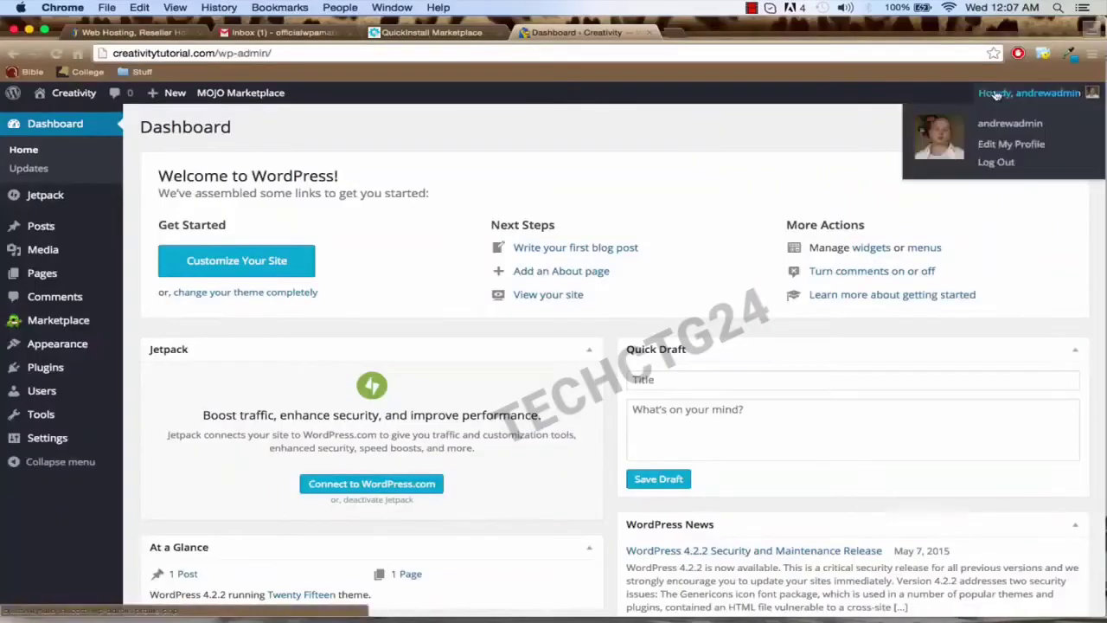
click(1003, 149)
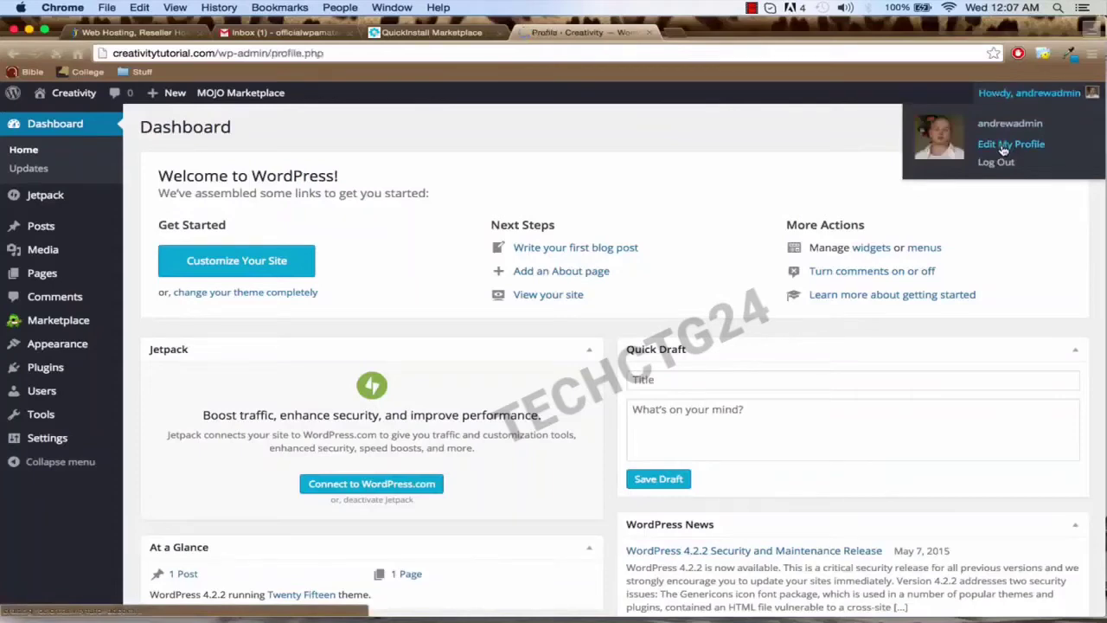
scroll(781, 267, down, 10)
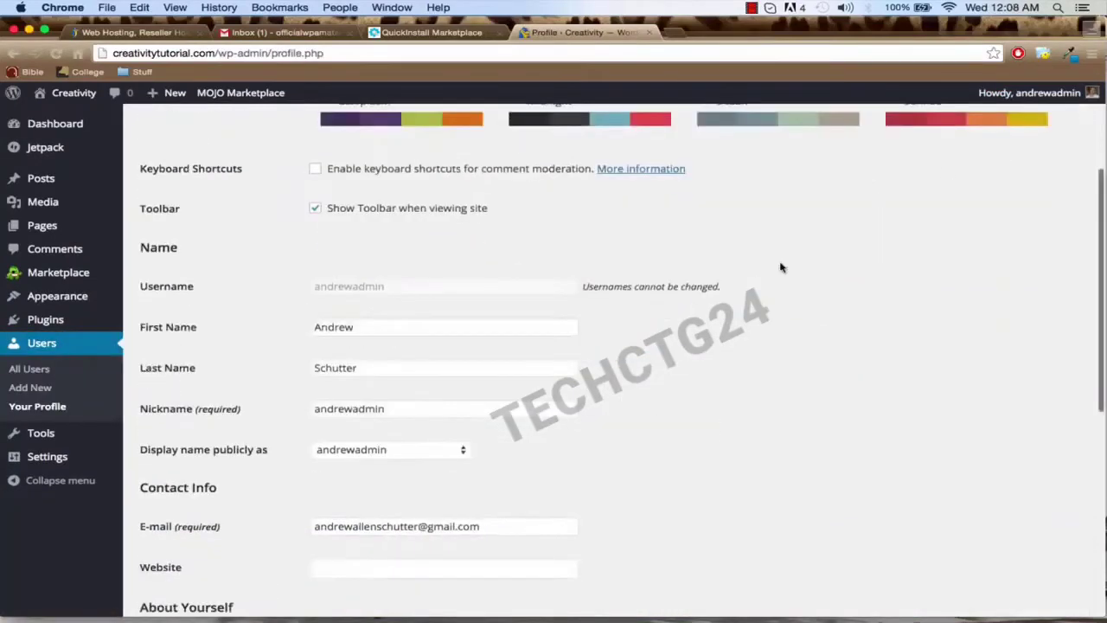
scroll(781, 267, down, 5)
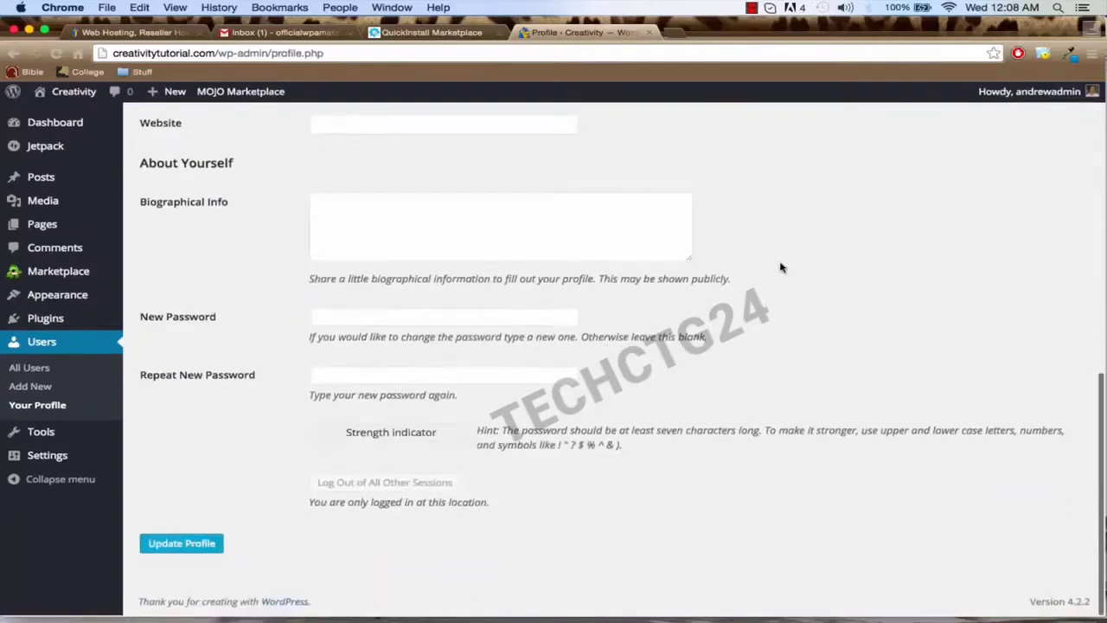
click(441, 317)
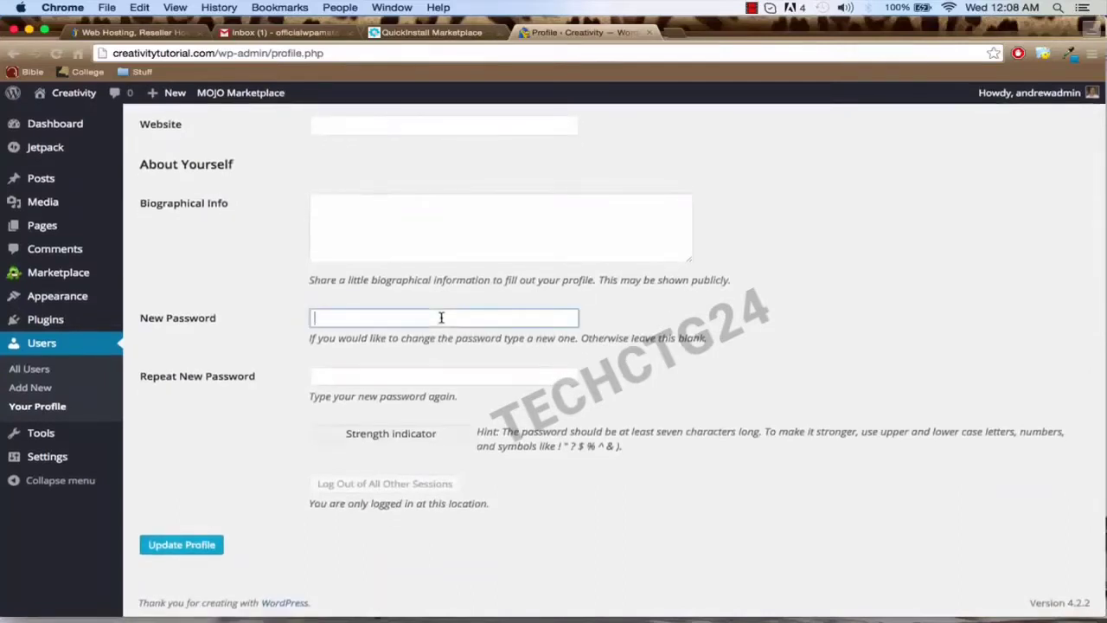
text(•••••)
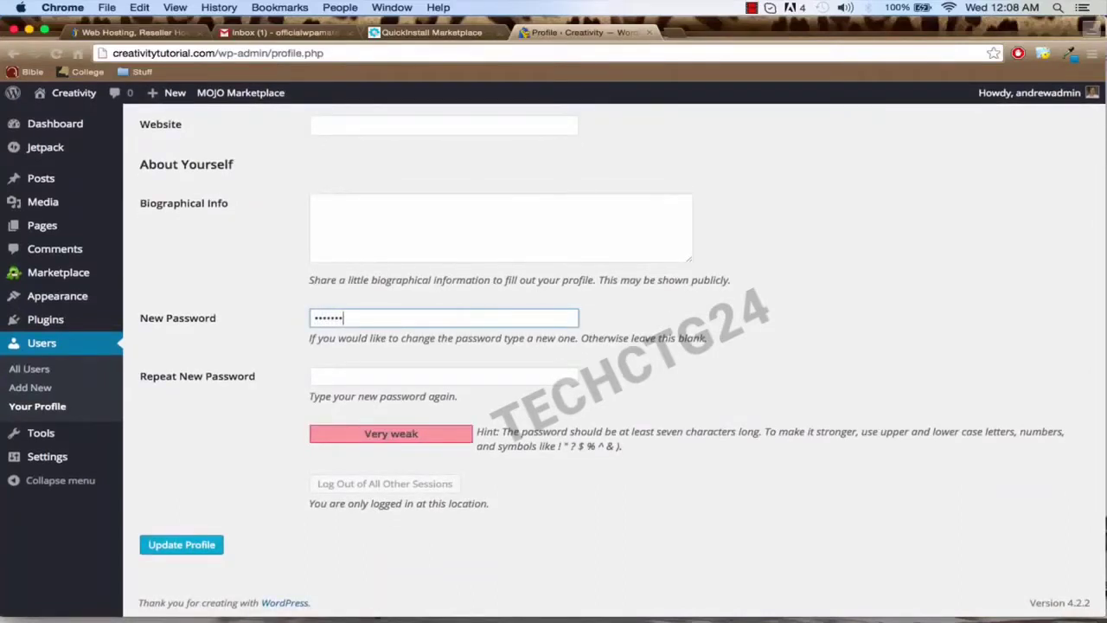
key(Tab)
text(••••••)
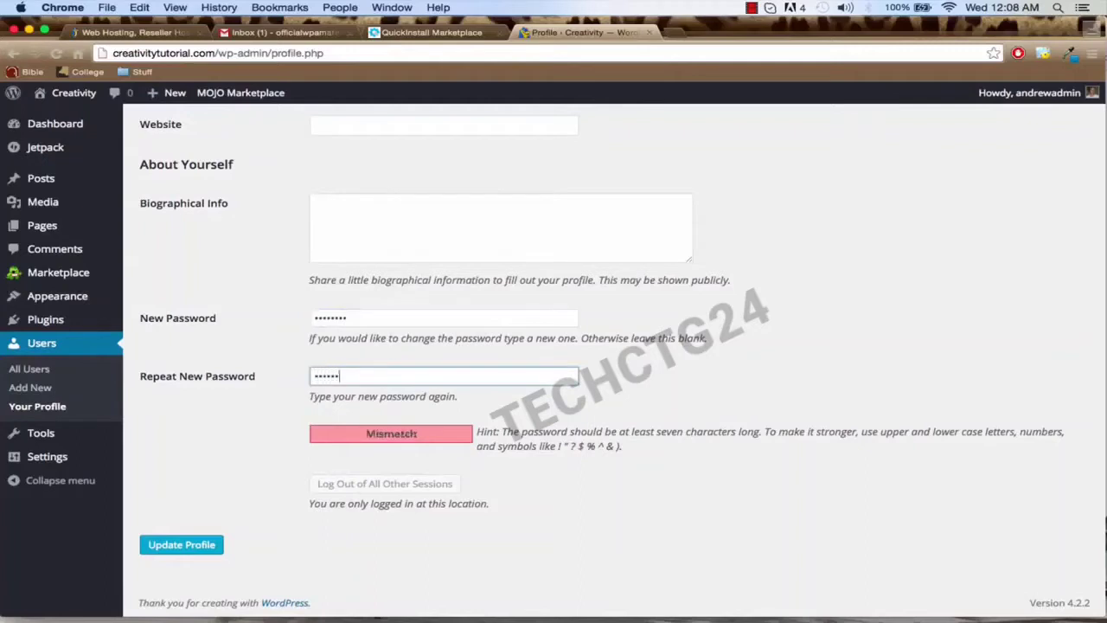
text(•)
click(163, 546)
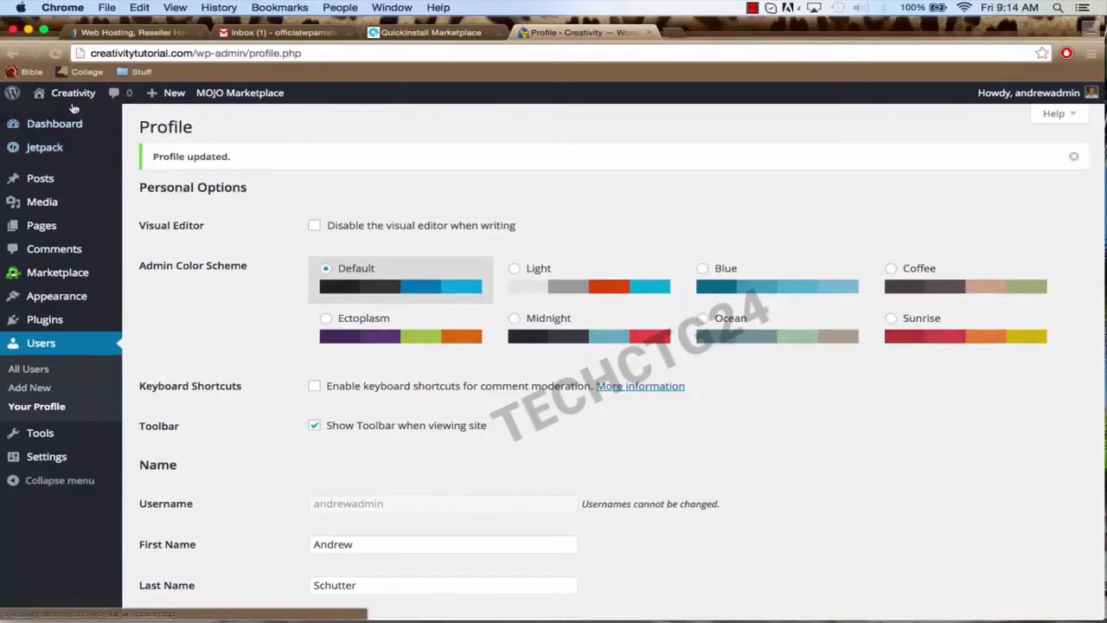
mouse_move(72, 103)
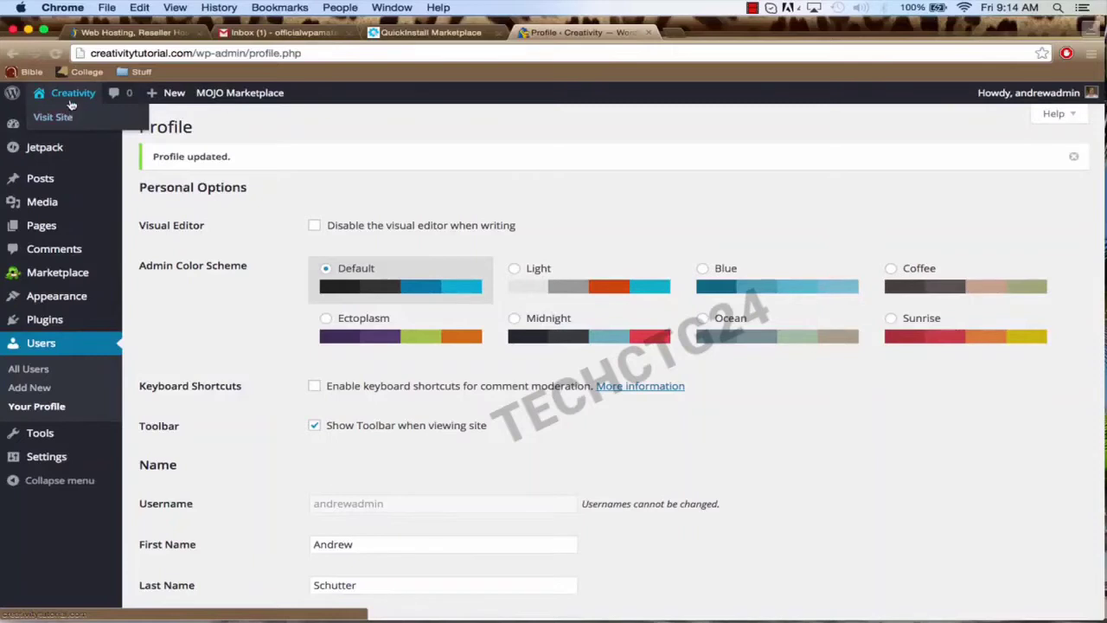
Step: Visit the Creativity front page and scroll over the Hello world! post and sidebar widgets
click(73, 102)
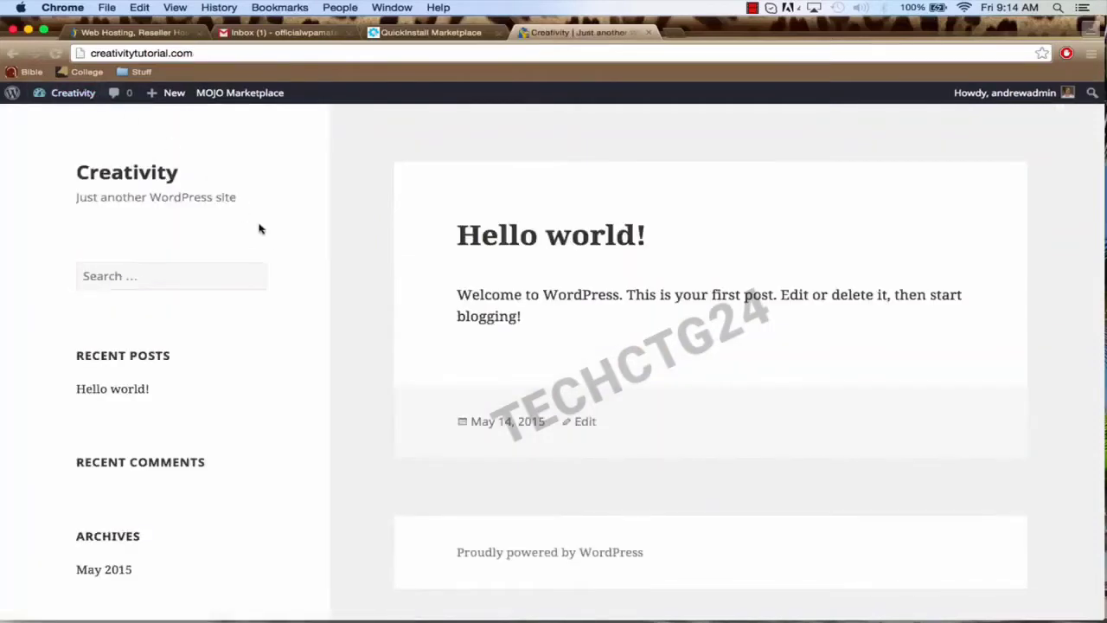
scroll(363, 321, down, 3)
scroll(364, 322, down, 5)
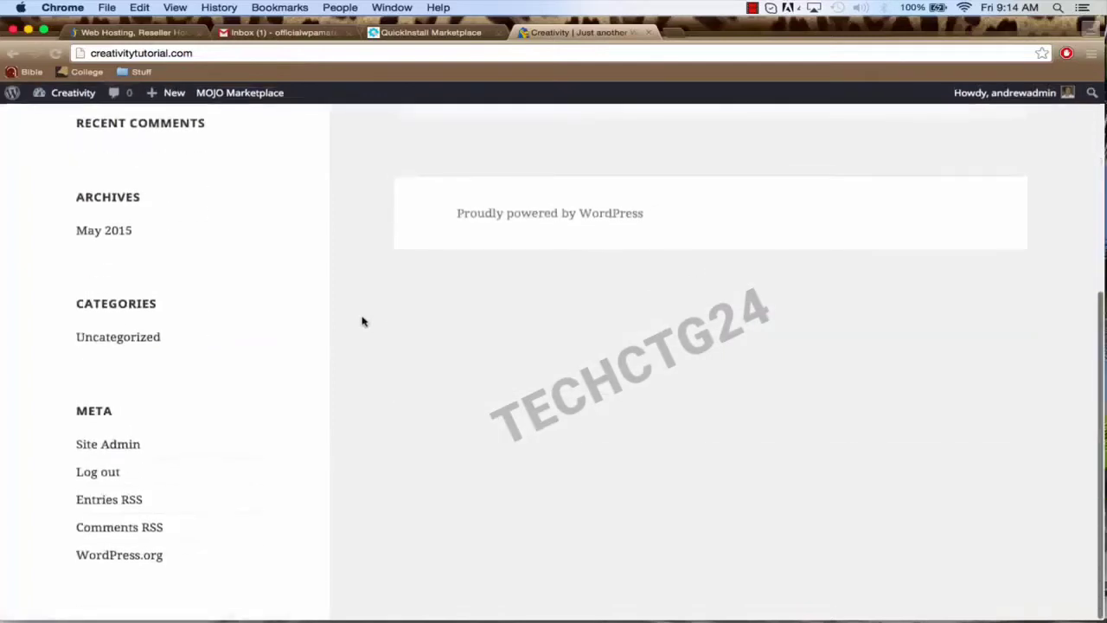
scroll(363, 321, up, 8)
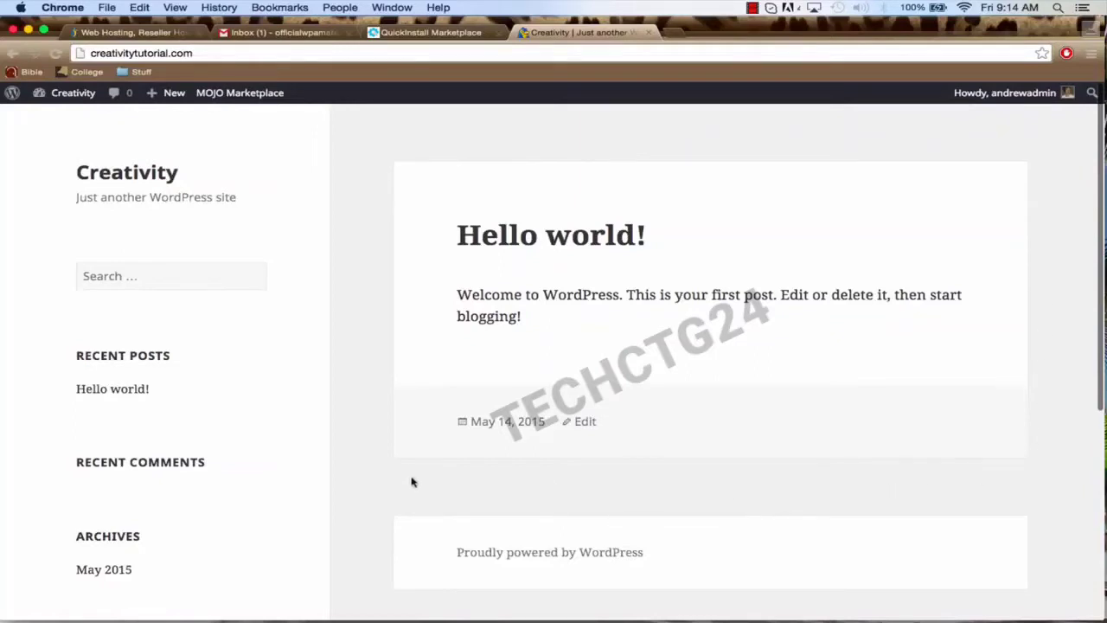
scroll(358, 459, down, 5)
scroll(361, 459, up, 5)
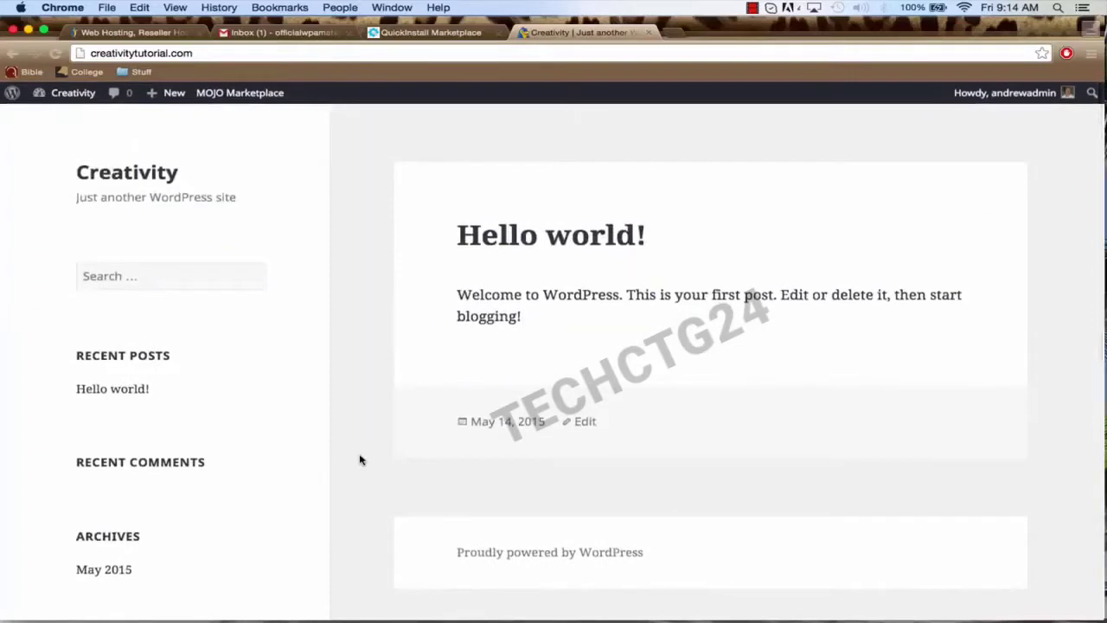
Step: Go from the Dashboard to the list of installed plugins
mouse_move(69, 95)
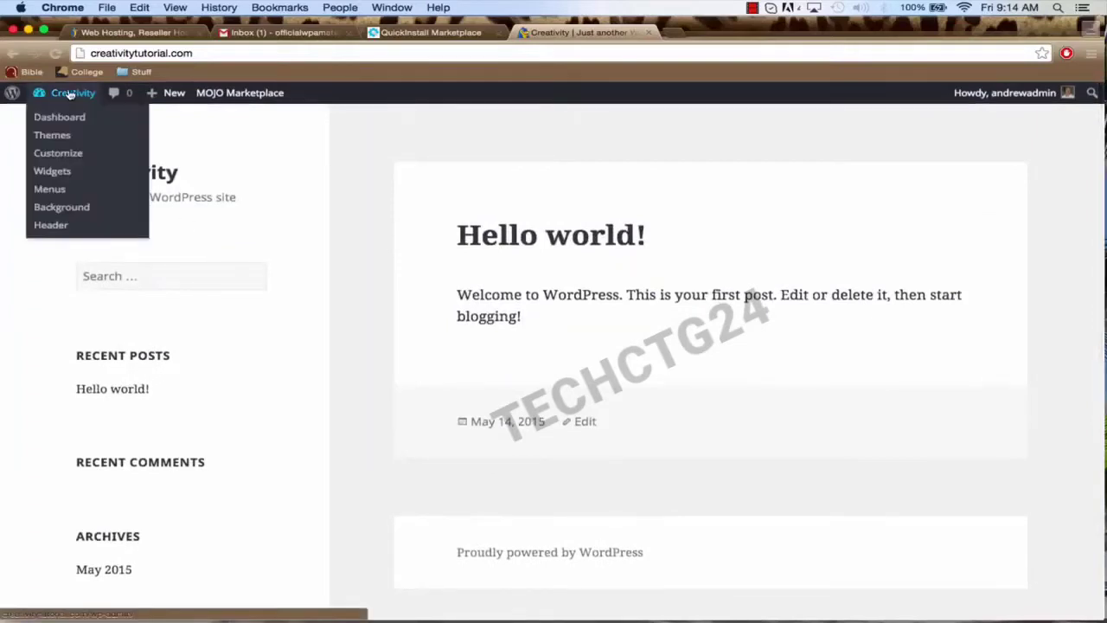
click(67, 120)
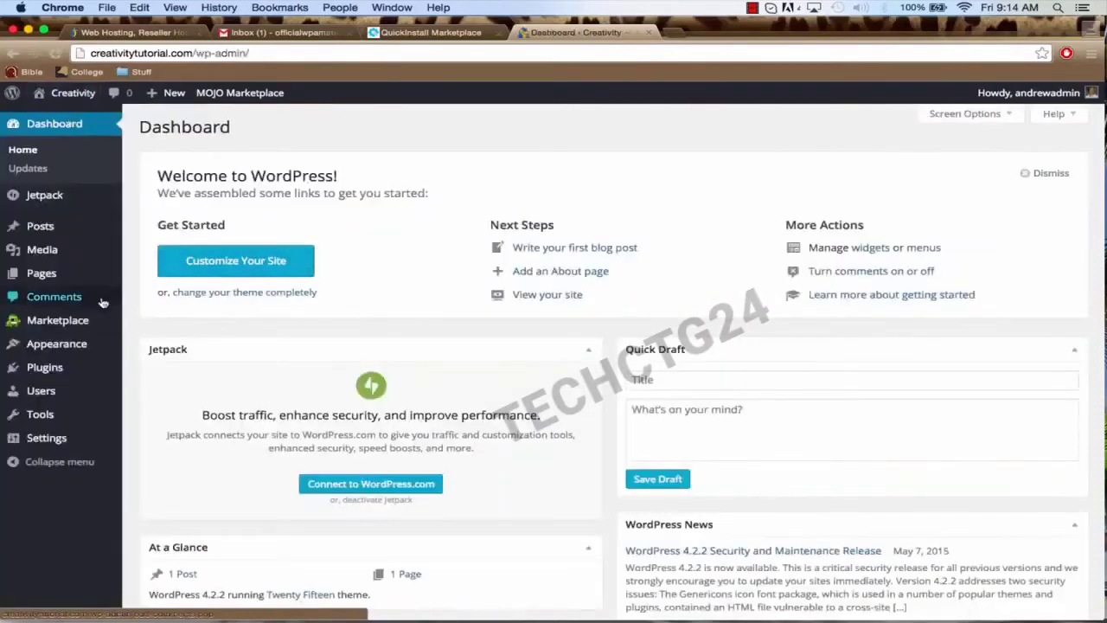
mouse_move(78, 322)
scroll(77, 323, down, 1)
mouse_move(74, 374)
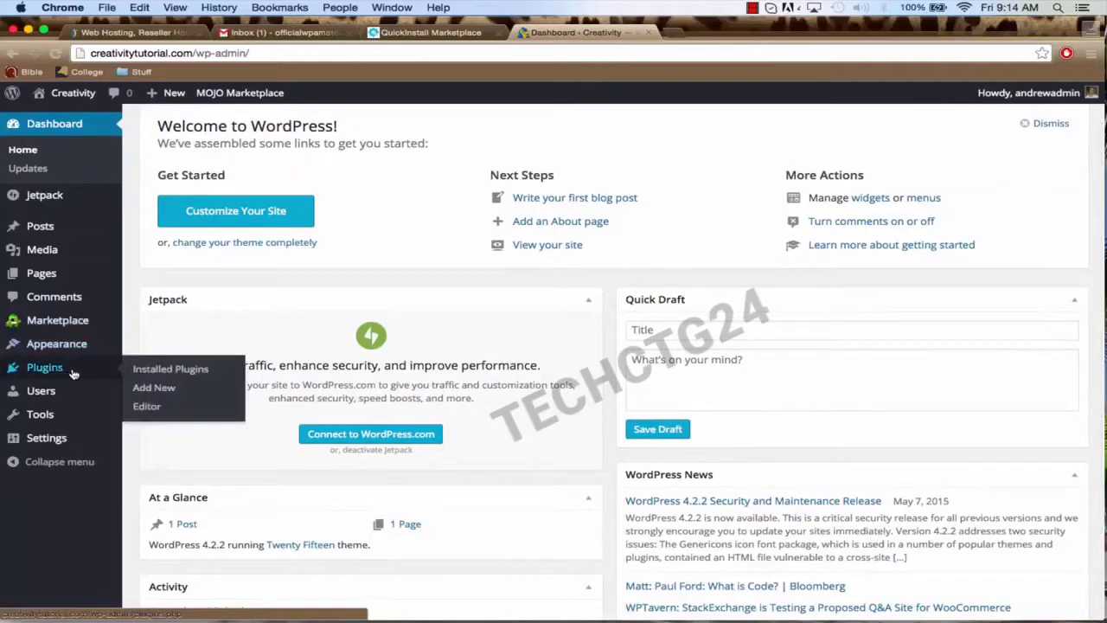
click(74, 372)
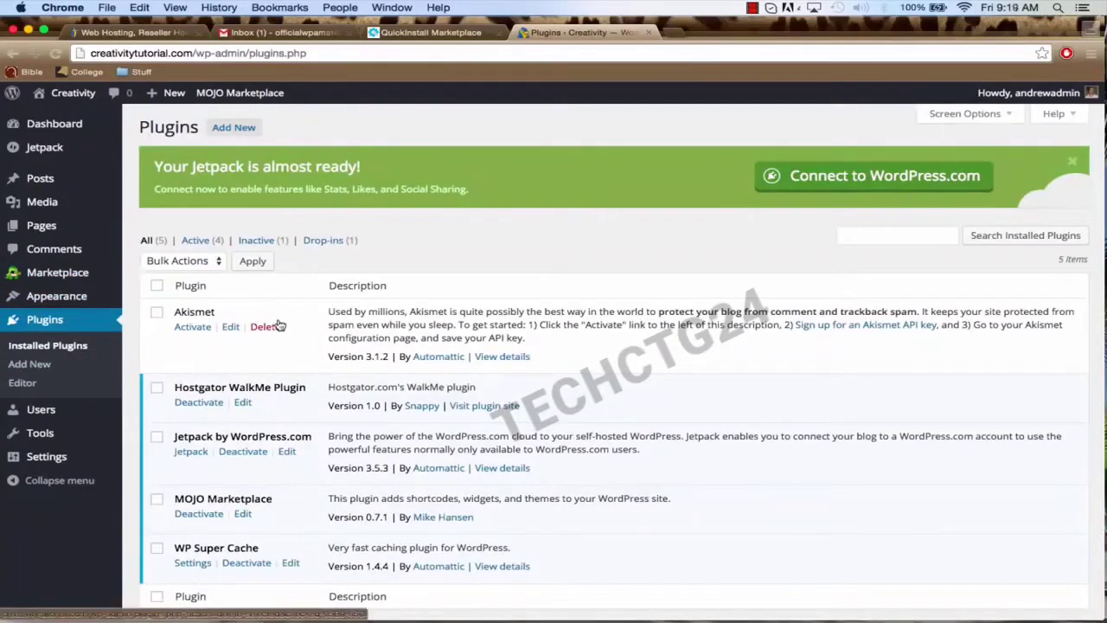
Step: Select all five plugins and apply the Deactivate bulk action
scroll(278, 320, down, 2)
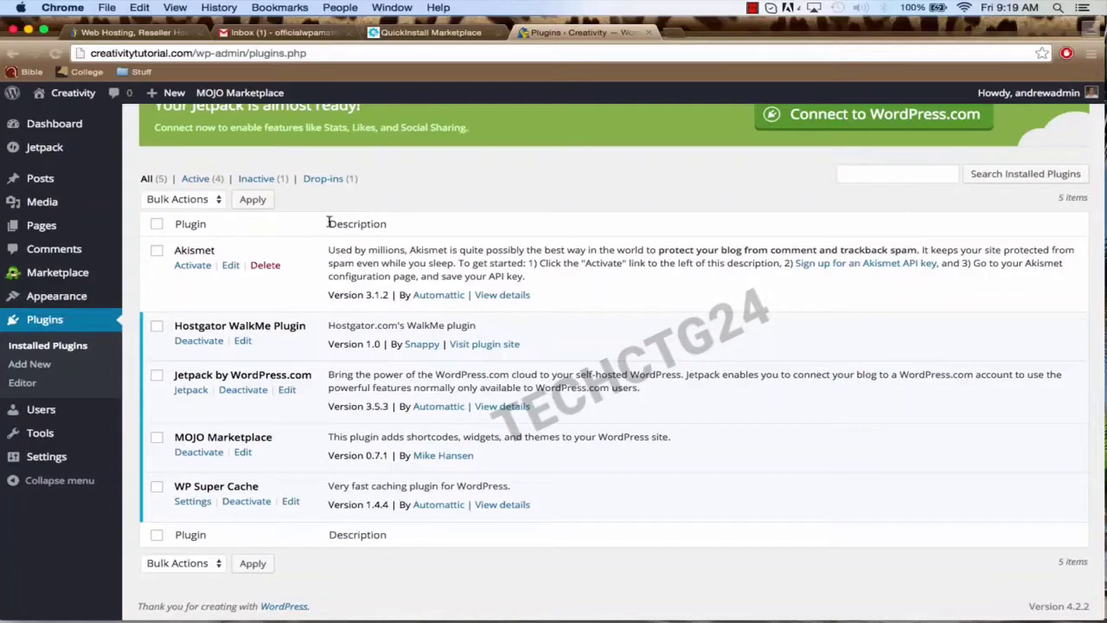
scroll(231, 296, down, 1)
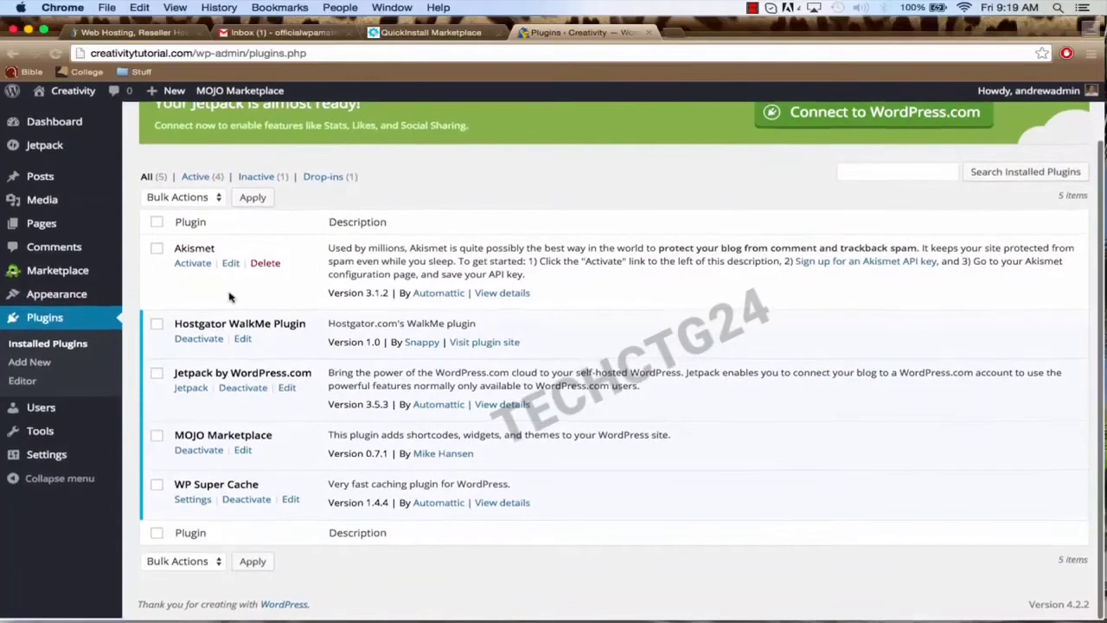
click(156, 227)
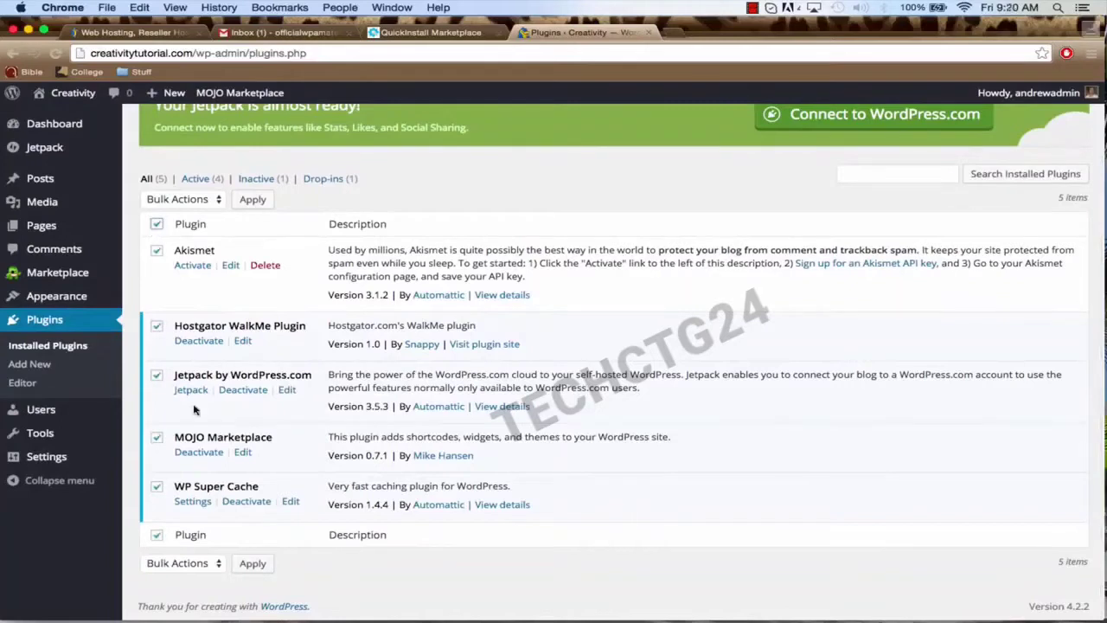
click(214, 200)
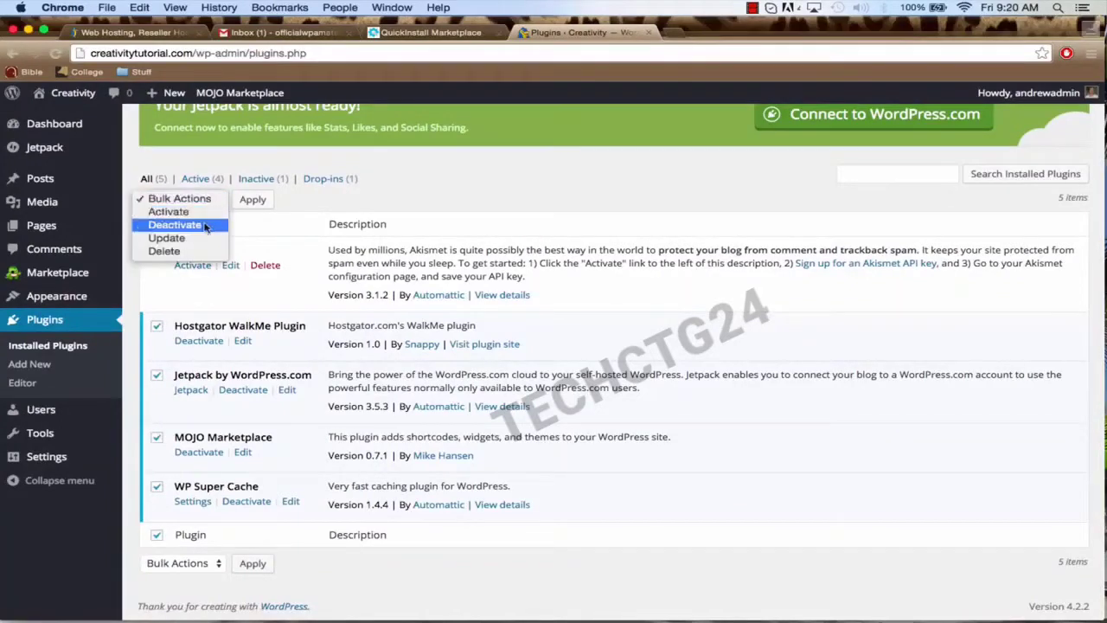
click(205, 226)
click(246, 203)
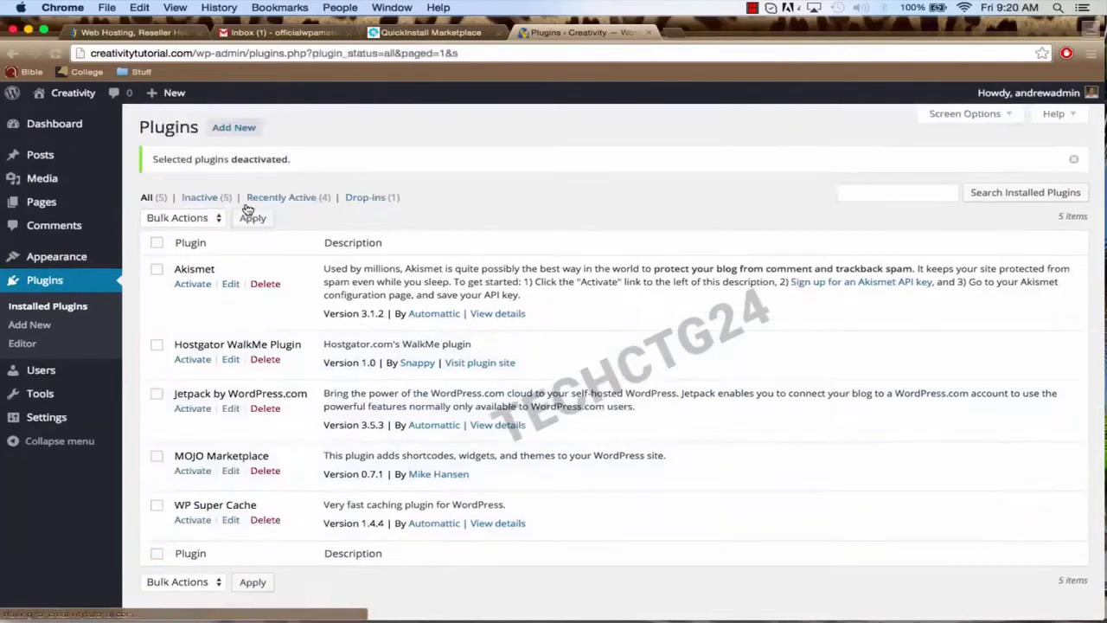
Step: Select all plugins, apply the Delete bulk action and confirm removing their files and data
scroll(220, 287, down, 1)
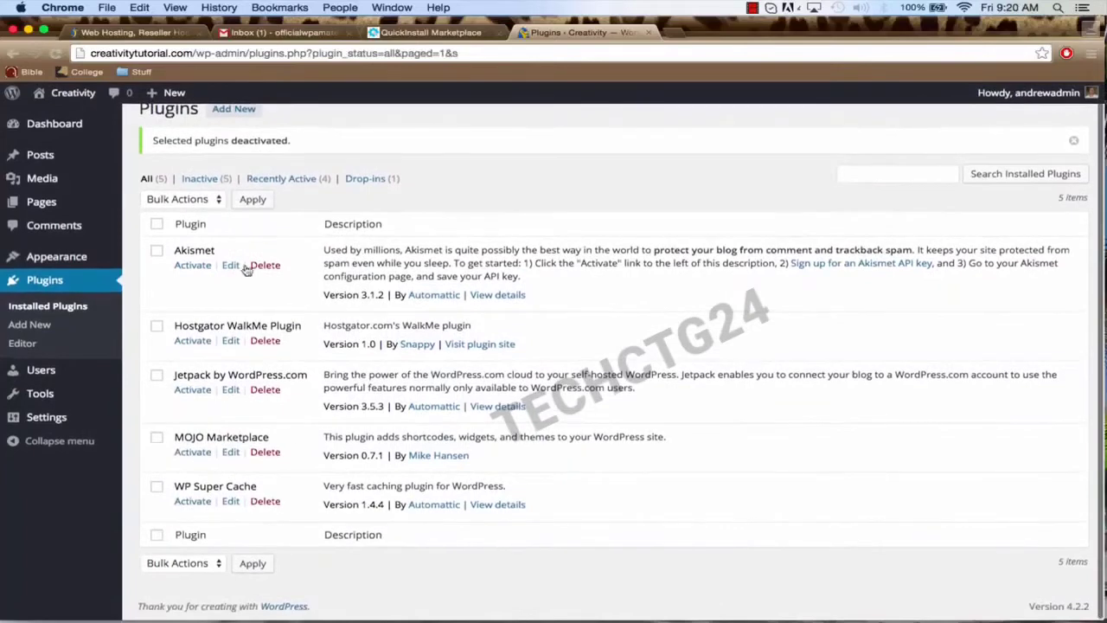
click(158, 226)
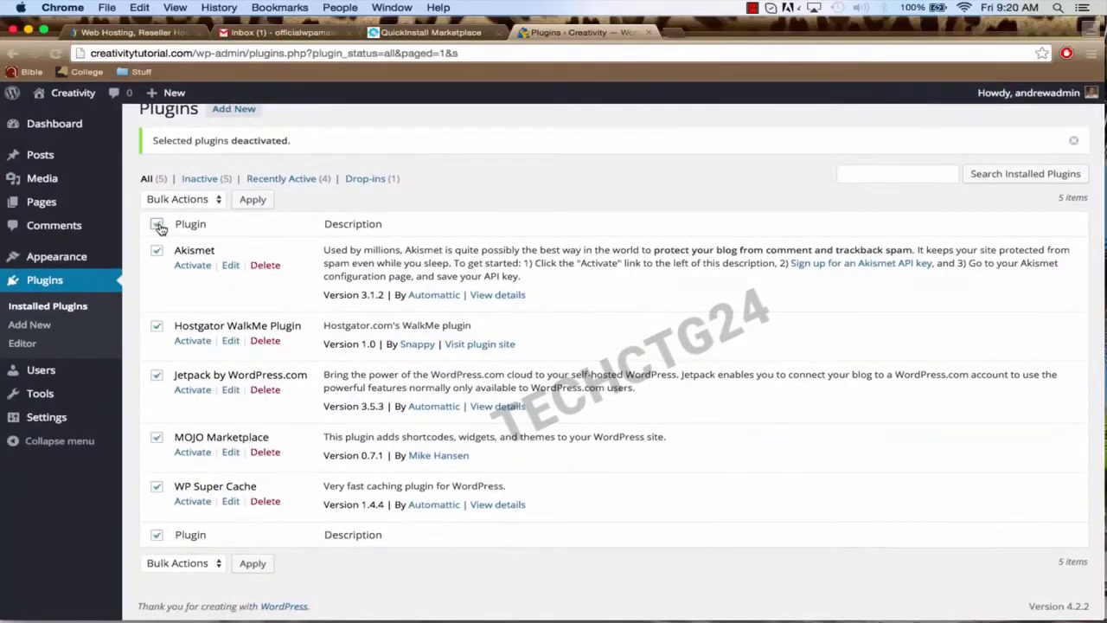
click(208, 200)
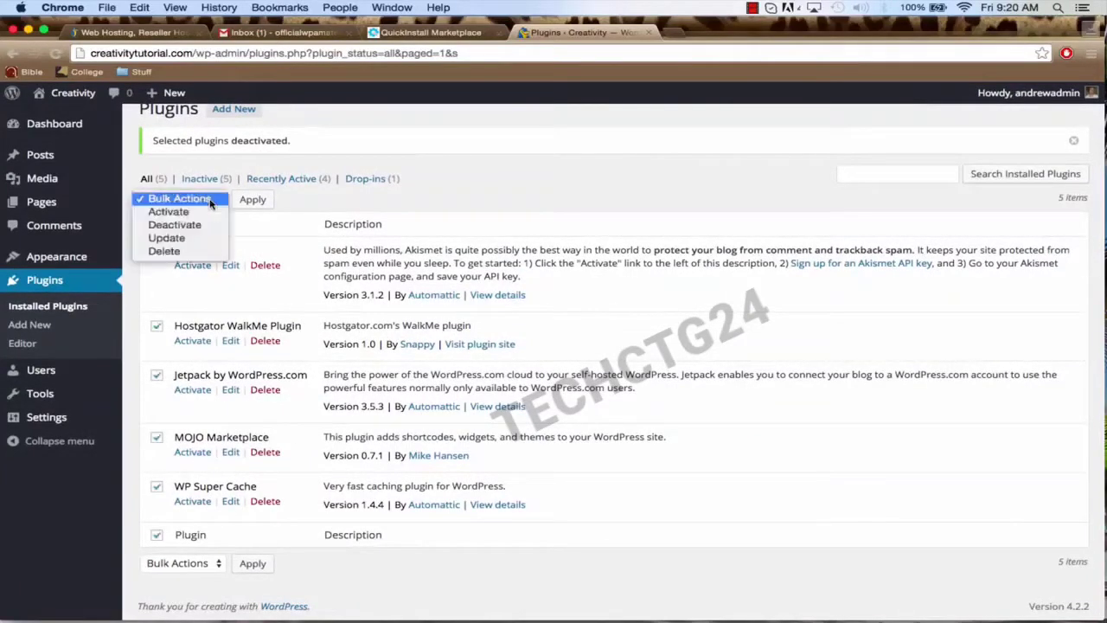
click(195, 252)
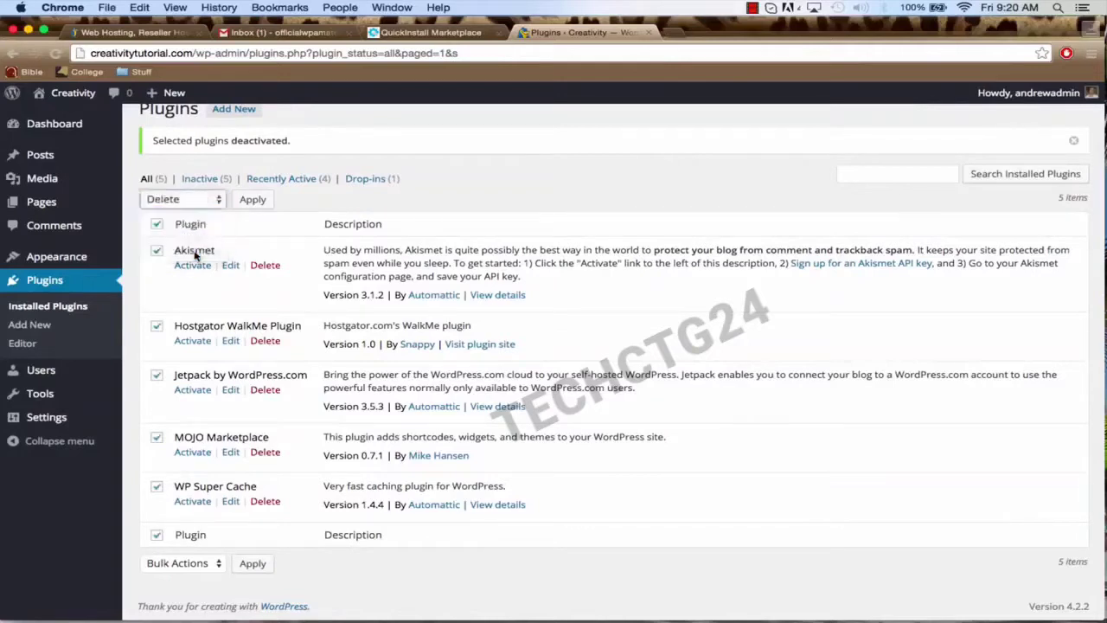
click(262, 200)
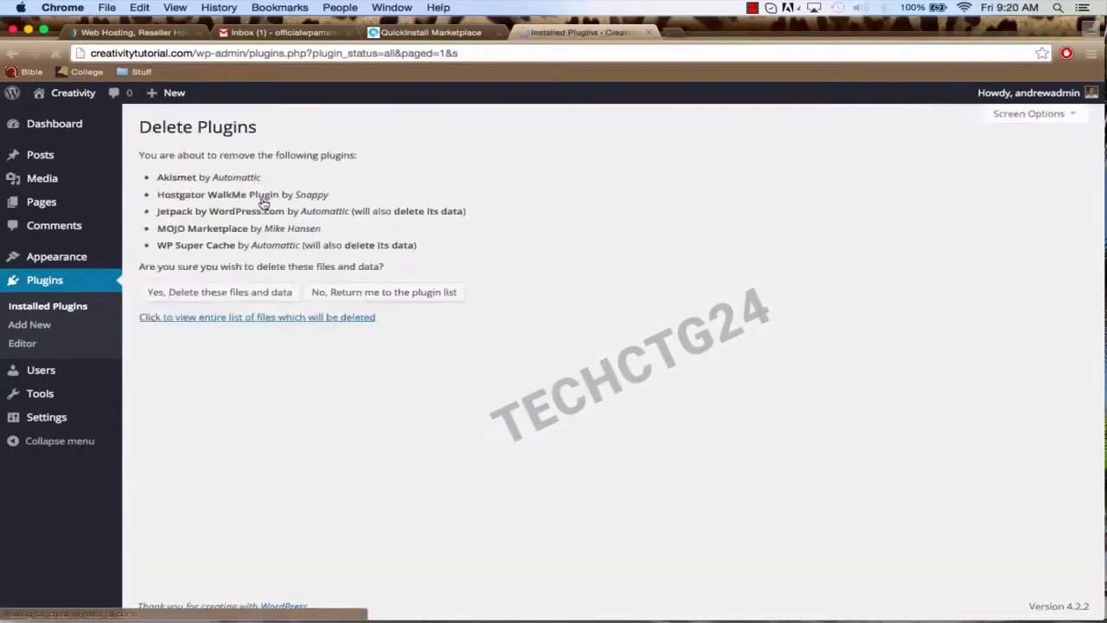
click(230, 296)
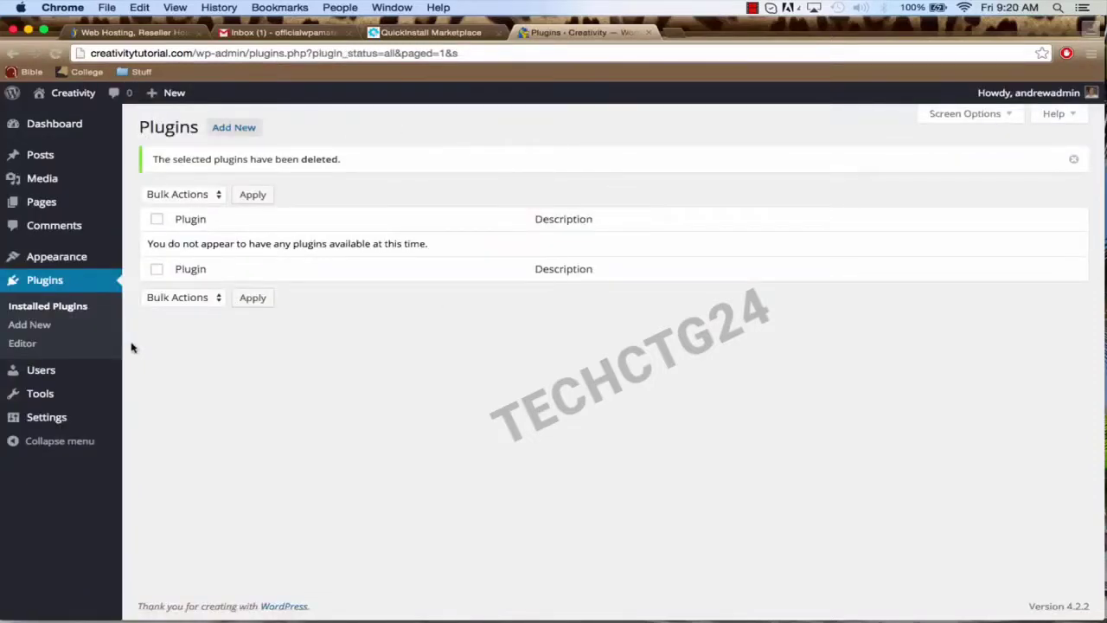
Step: Search Add New for 'black studio', then install and activate Black Studio TinyMCE Widget
click(41, 330)
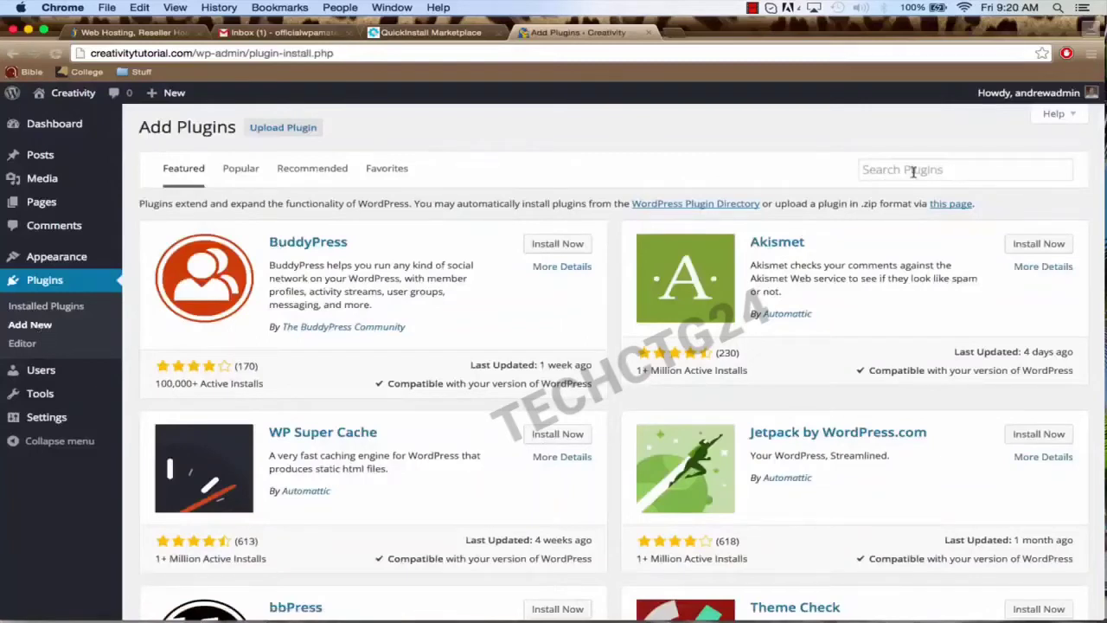
click(864, 170)
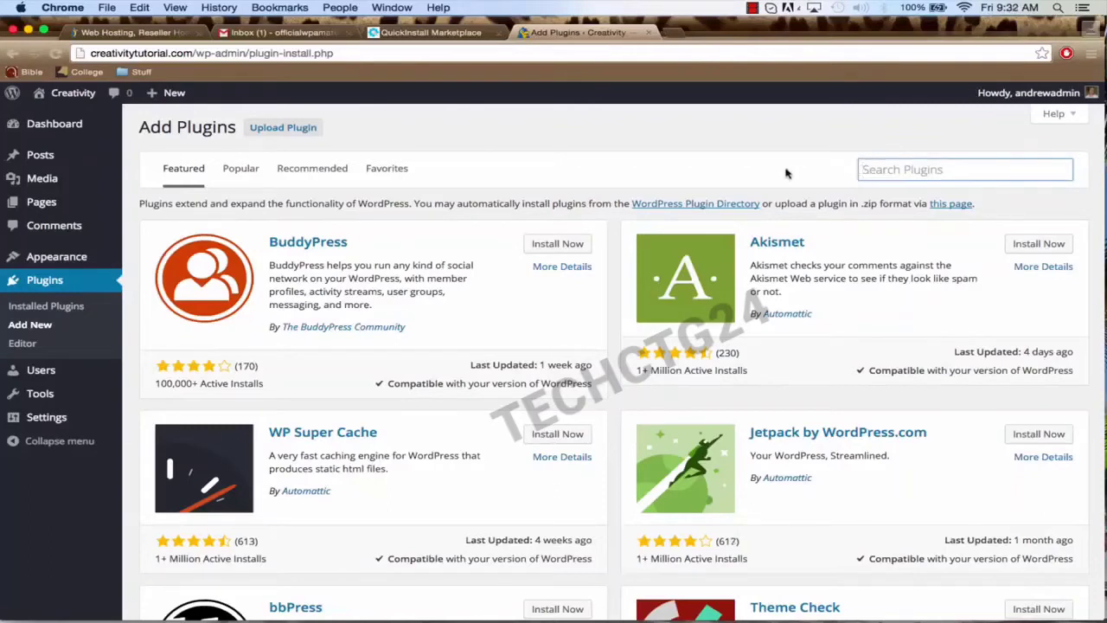
text(black s)
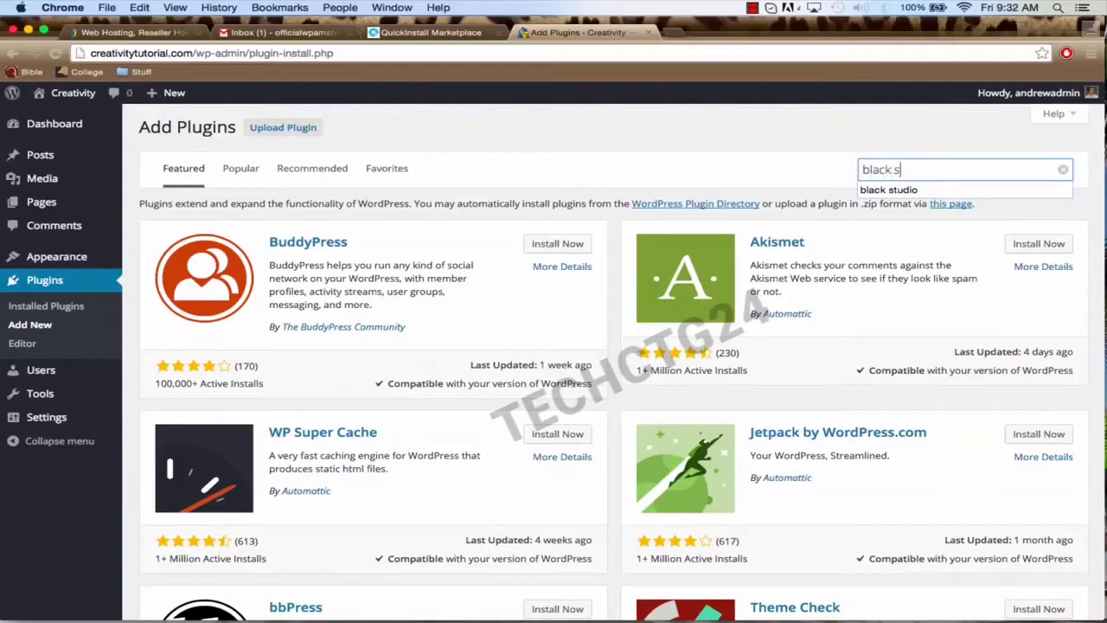
text(tudio)
key(Return)
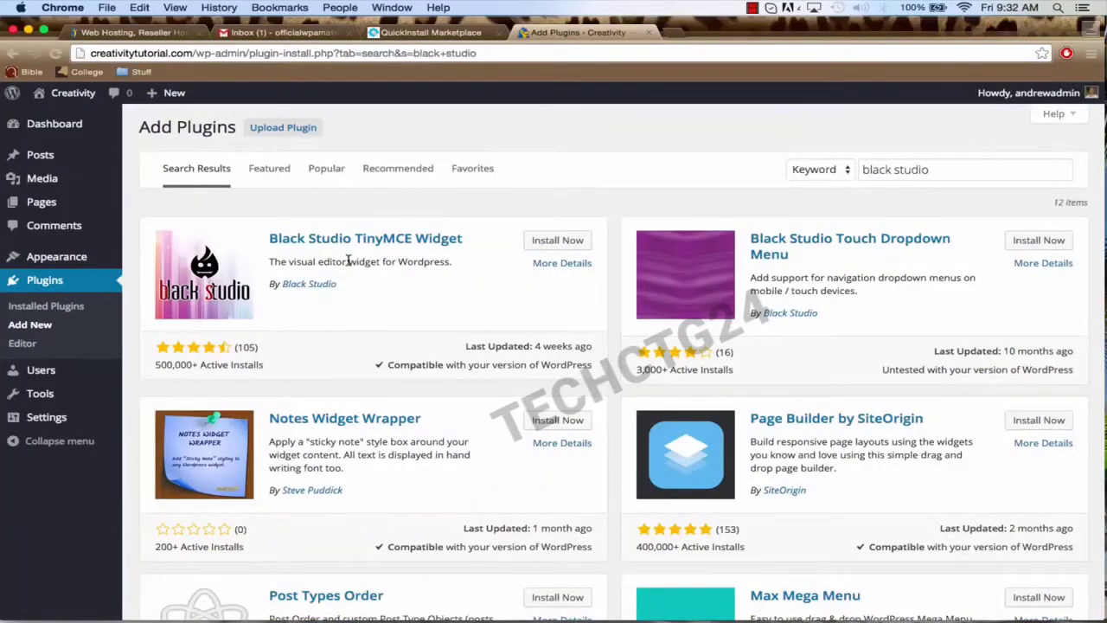
click(549, 244)
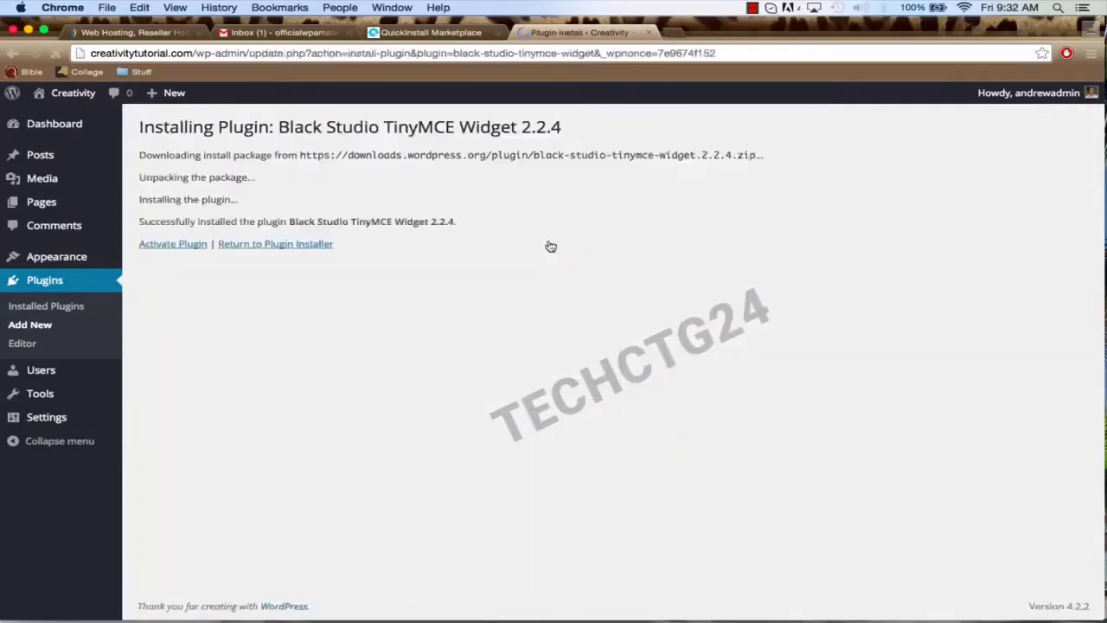
click(172, 249)
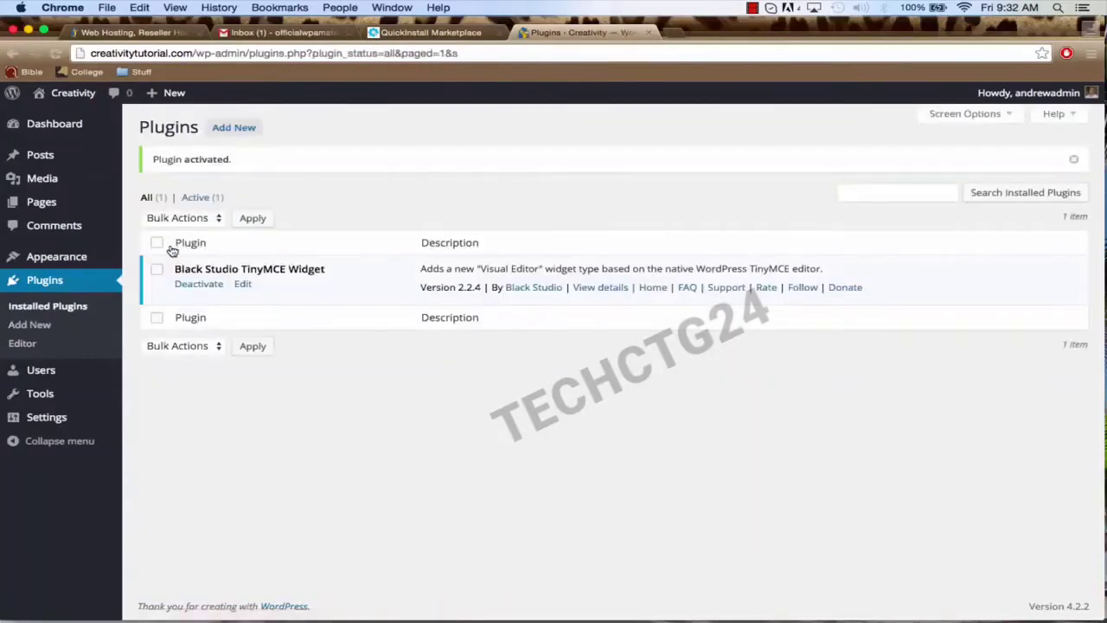
Step: Search the plugin directory for 'contact form 7', then install and activate Contact Form 7
click(47, 328)
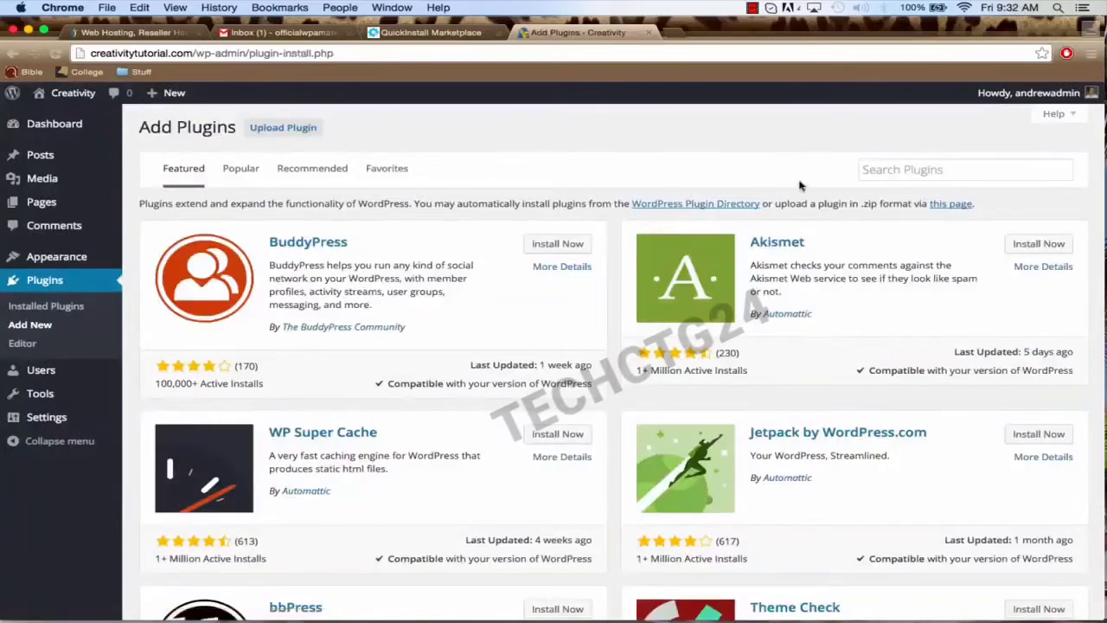
click(867, 171)
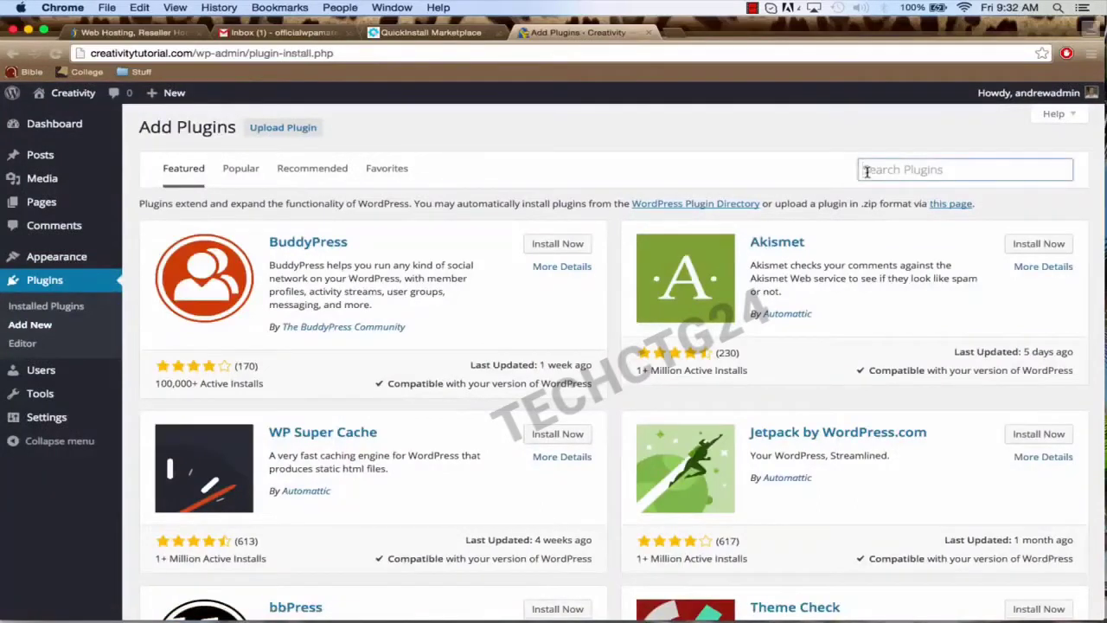
text(c)
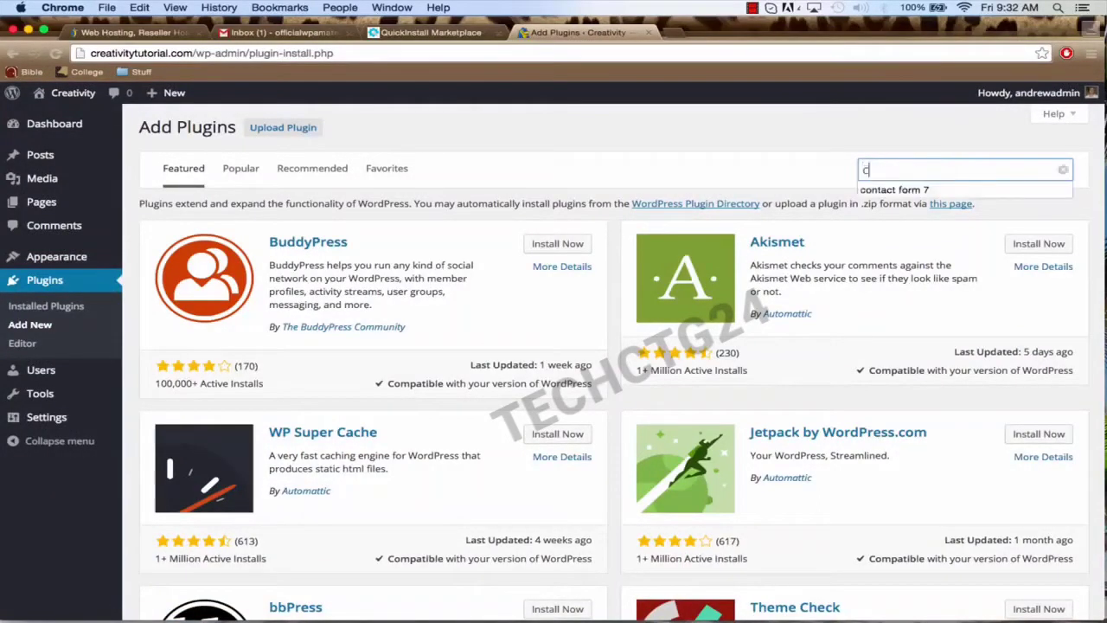
text(ontact form 7)
key(Return)
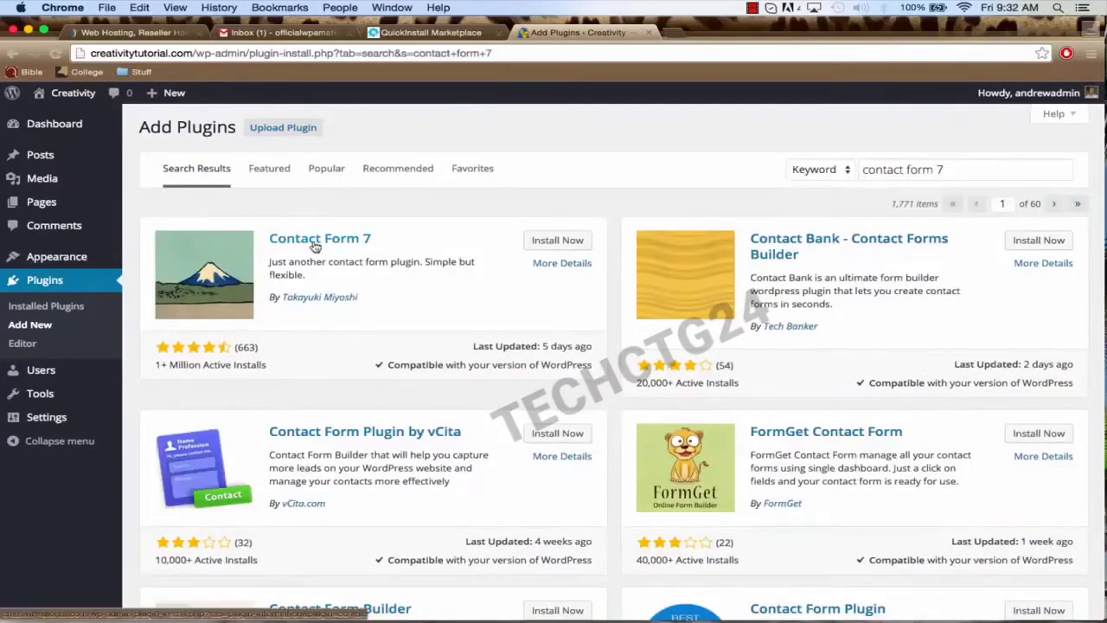
click(552, 245)
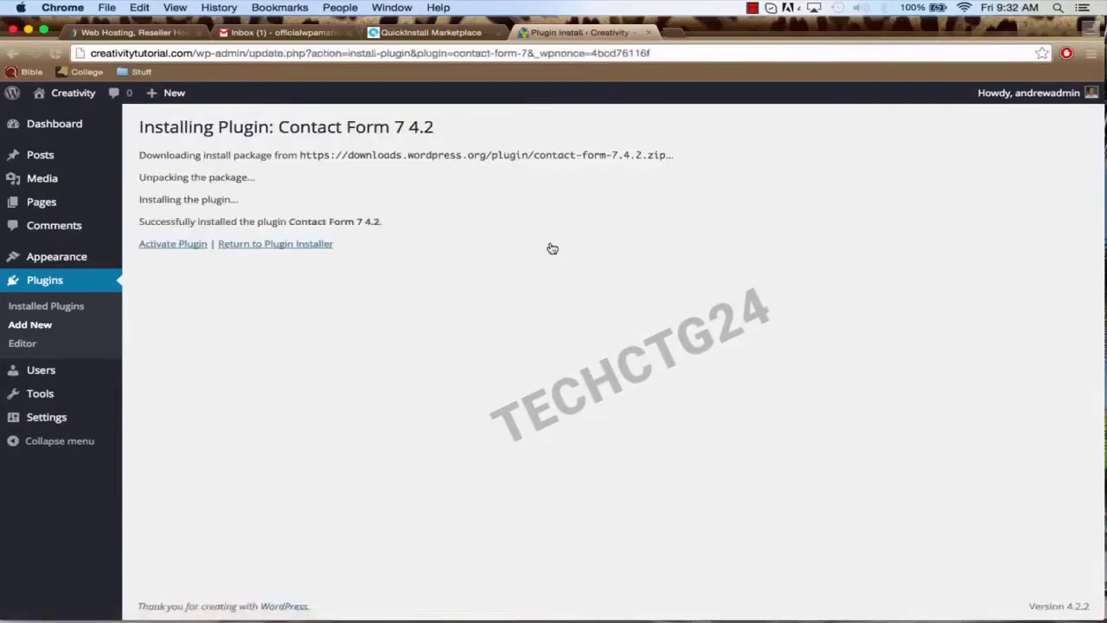
click(164, 245)
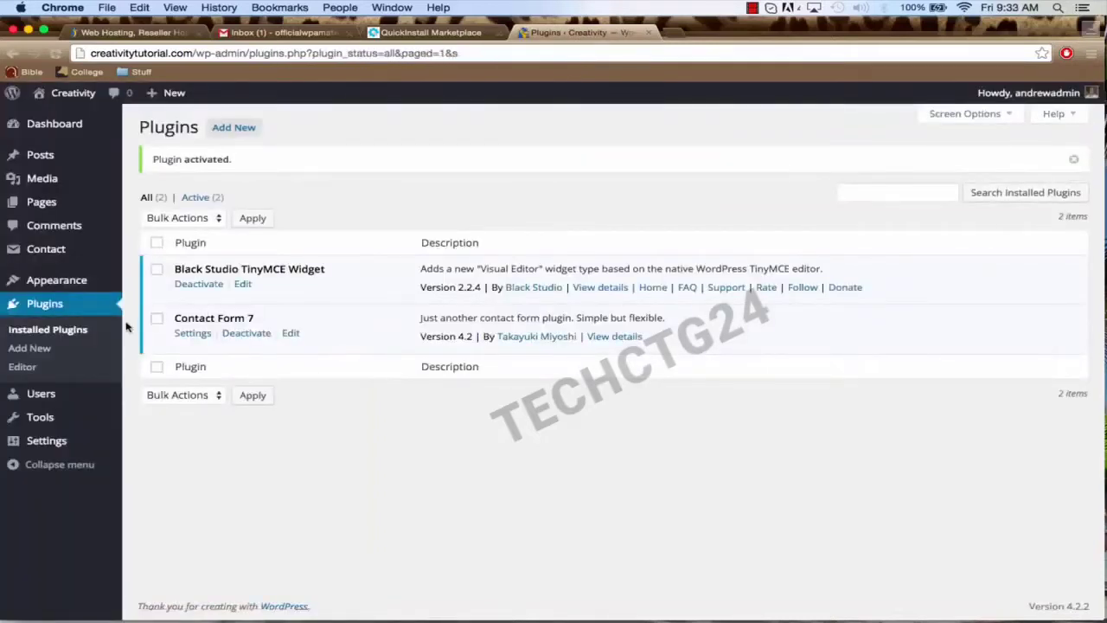
Step: Search for 'facebook', then install and activate the Facebook plugin
click(45, 350)
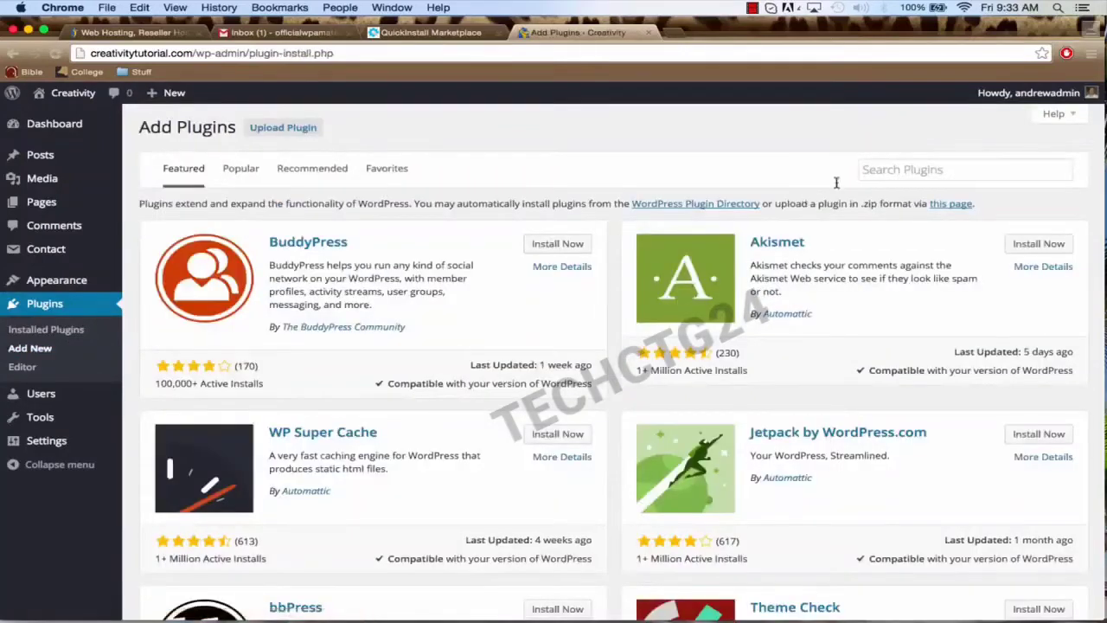
click(876, 171)
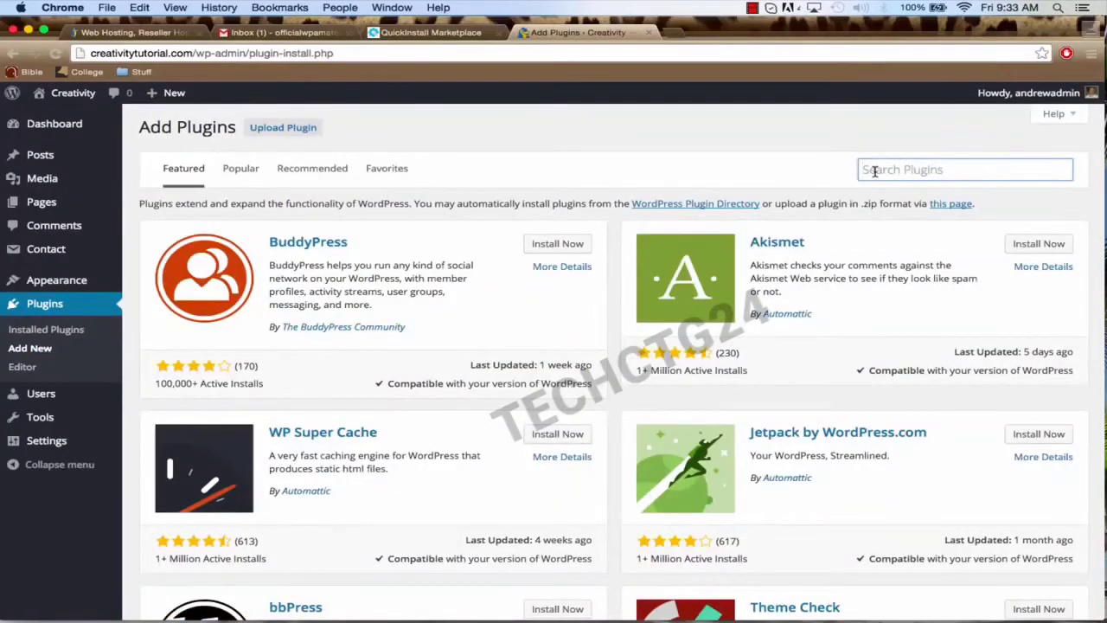
text(facebook)
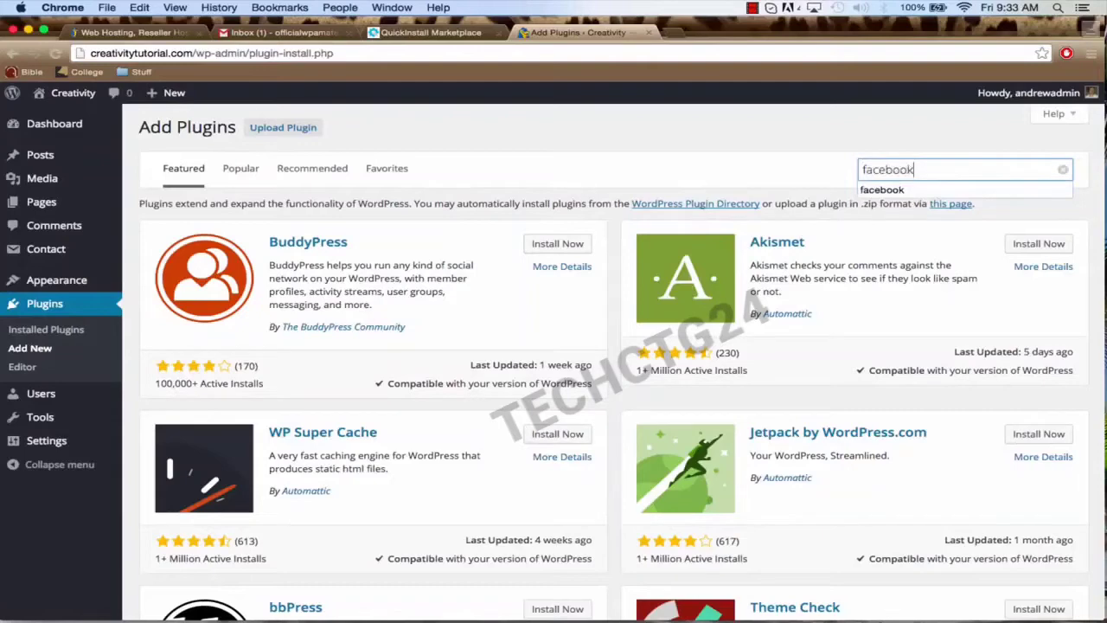
key(Return)
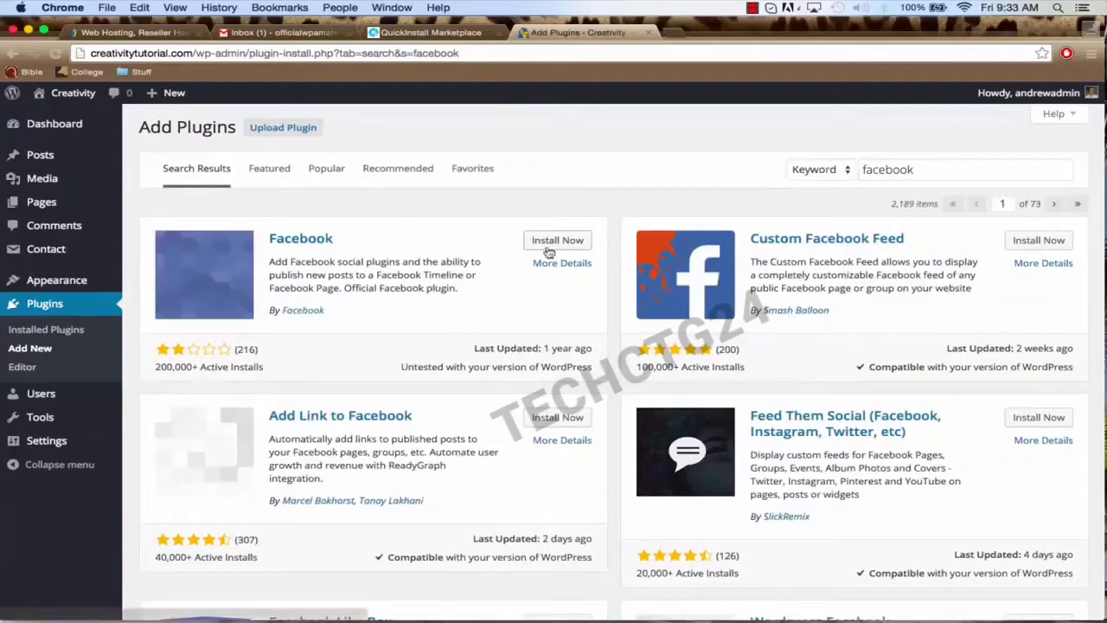
click(551, 242)
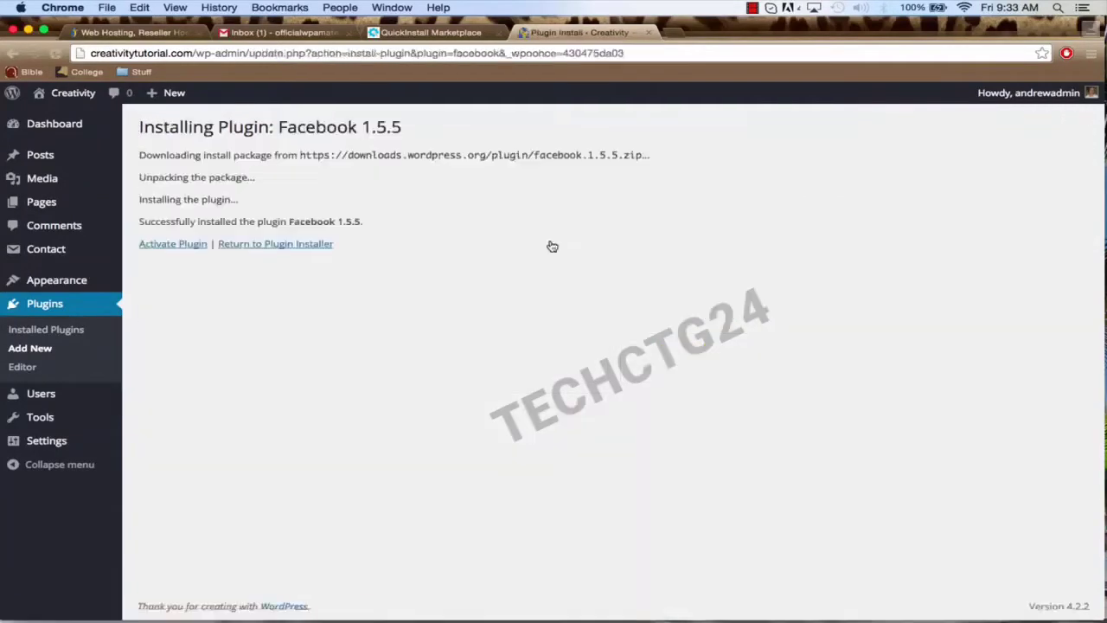
click(177, 244)
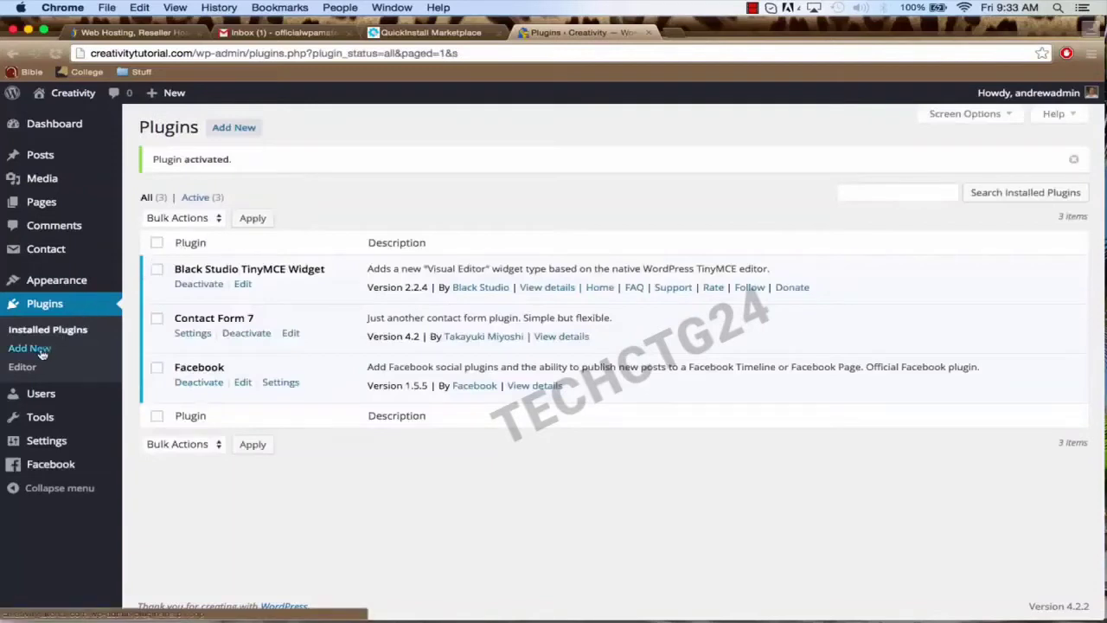
Step: Search 'lightbox plus colorbox', install and activate Lightbox Plus Colorbox, then return to Add Plugins
click(40, 350)
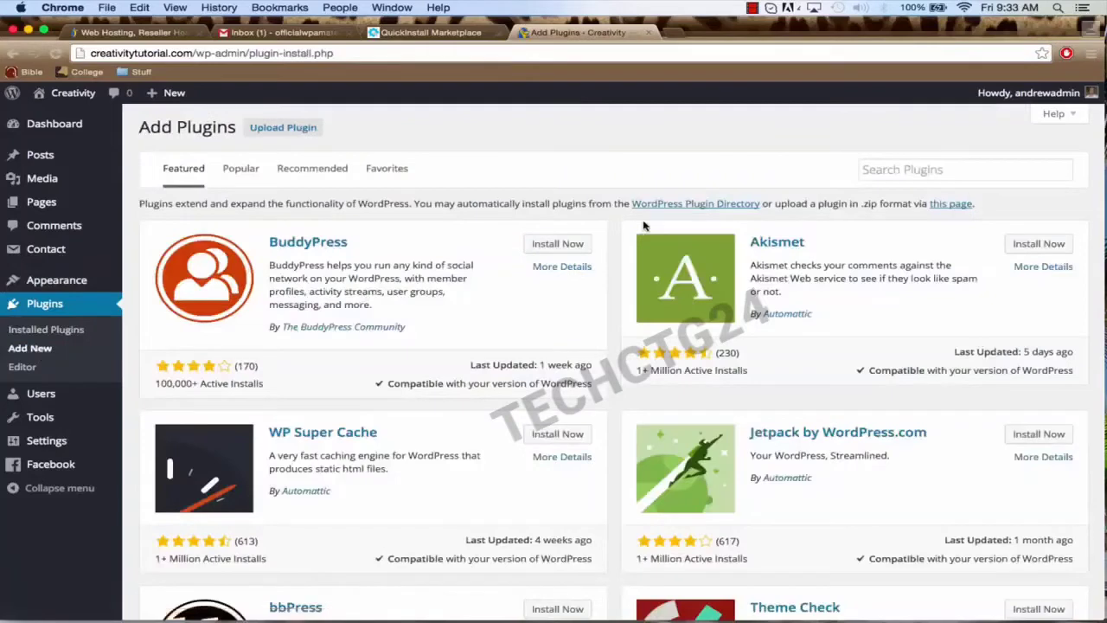
click(885, 170)
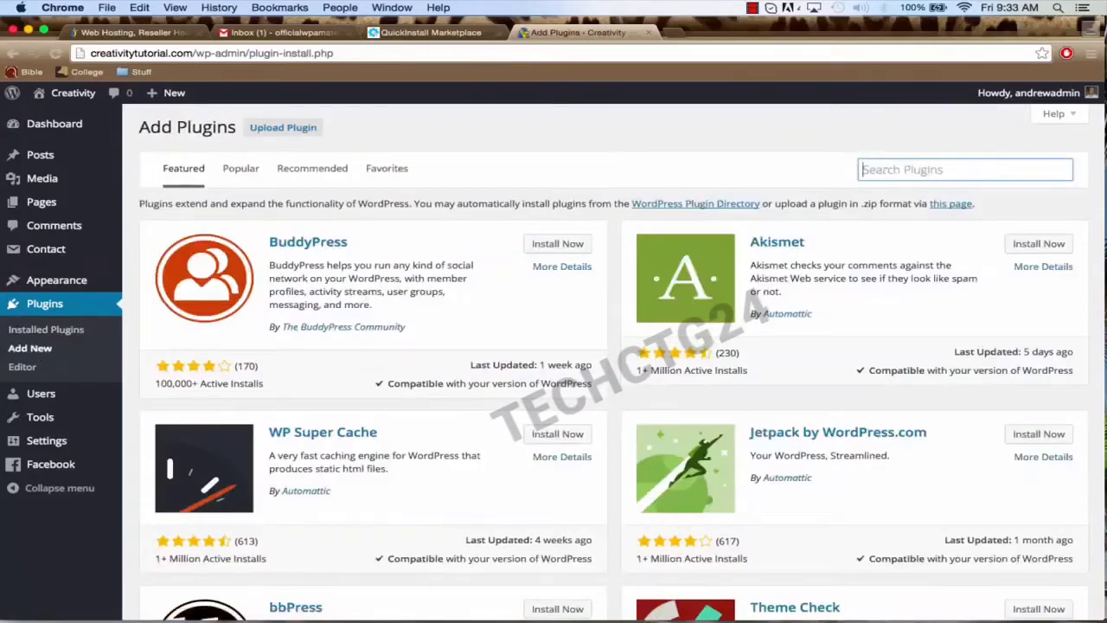
text(lightbox)
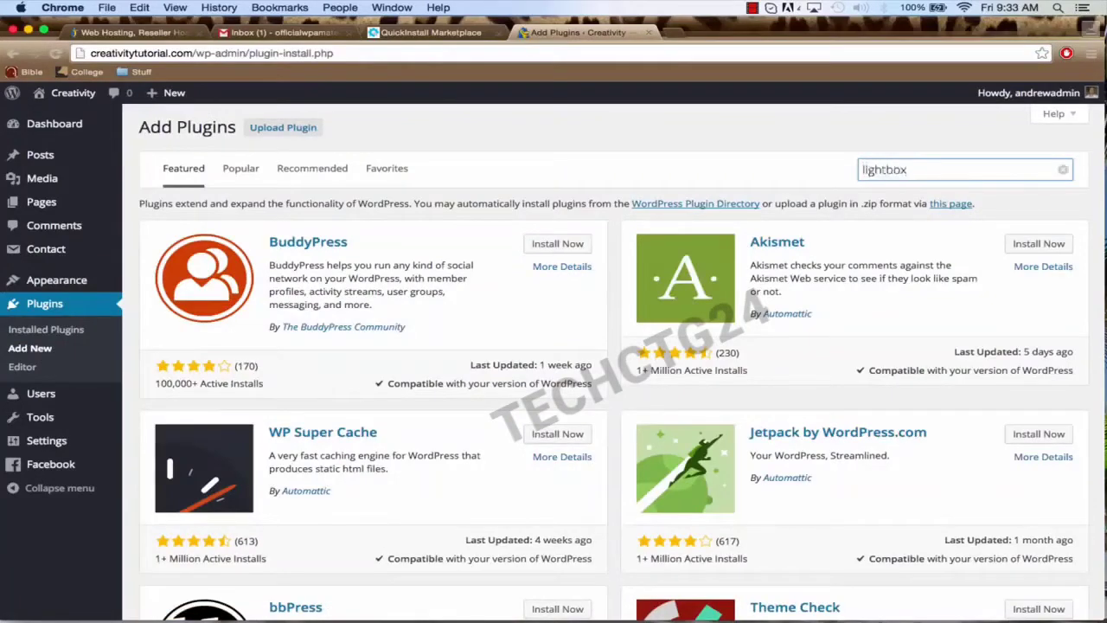
text( plus colorbox)
key(Return)
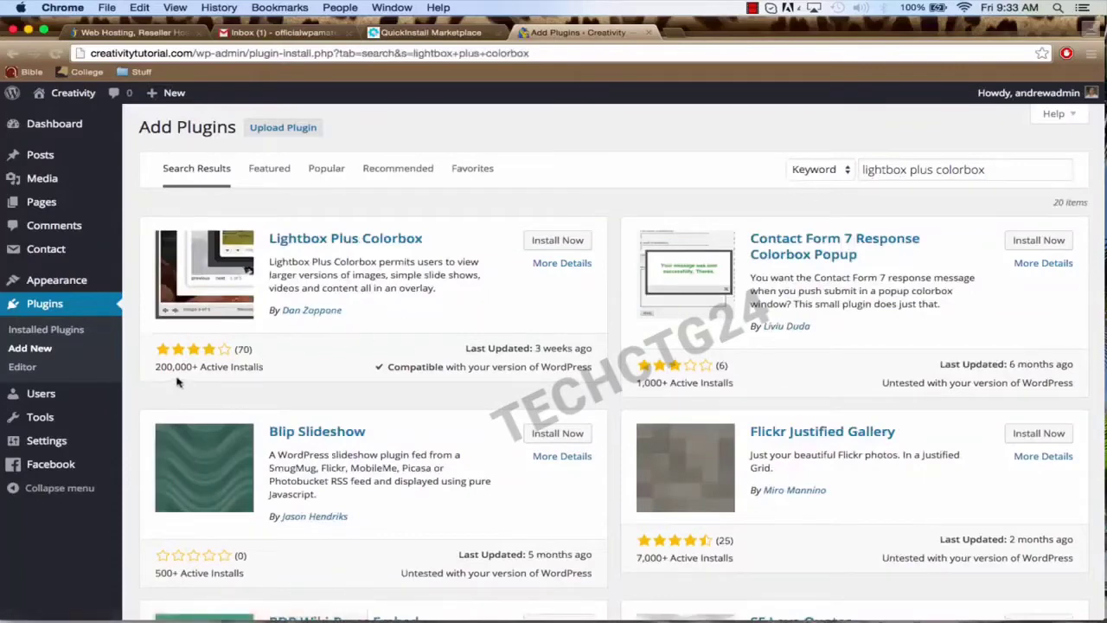
click(557, 242)
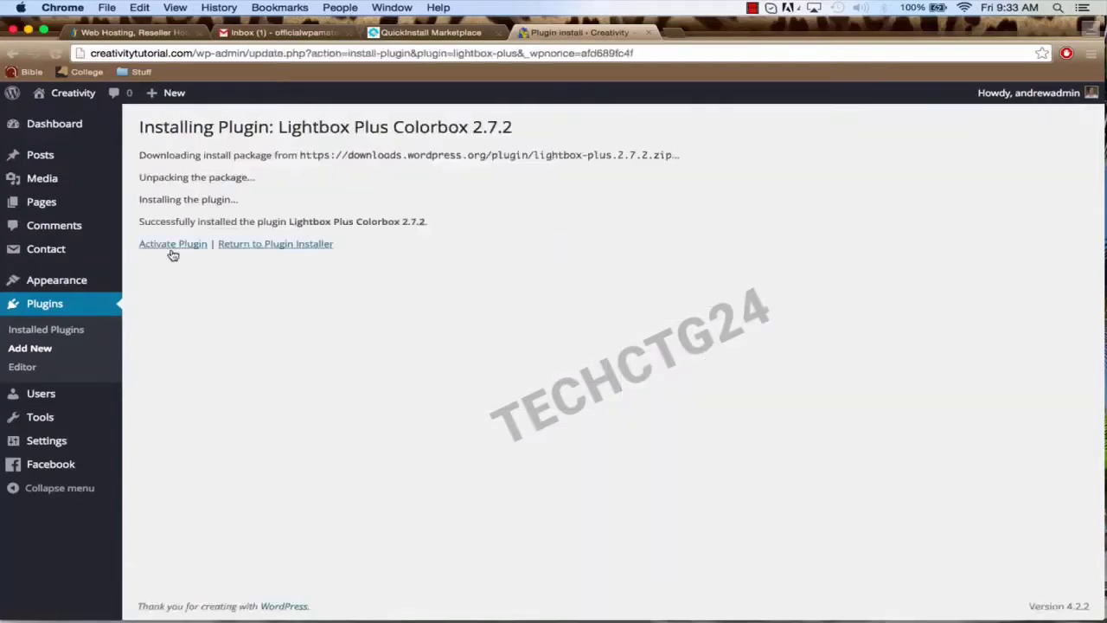
click(173, 245)
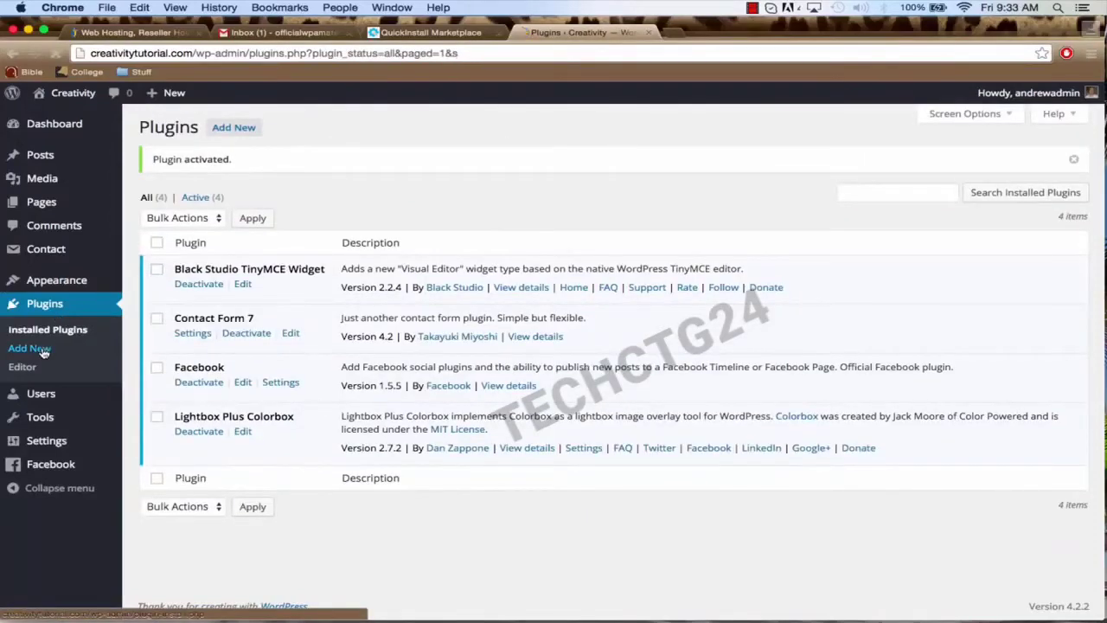
click(42, 349)
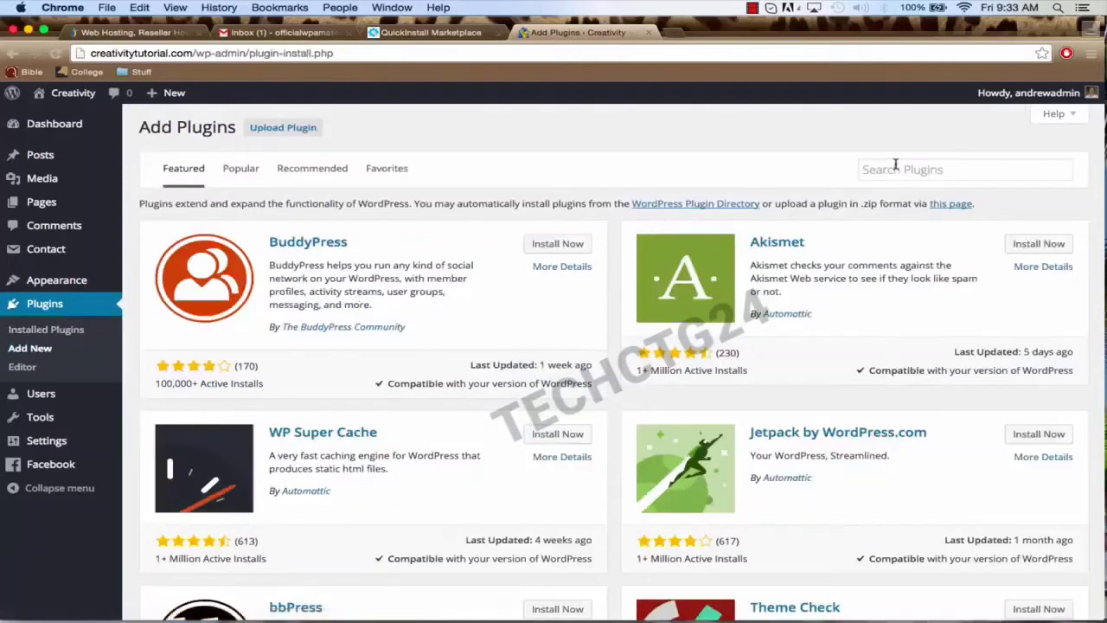
click(895, 170)
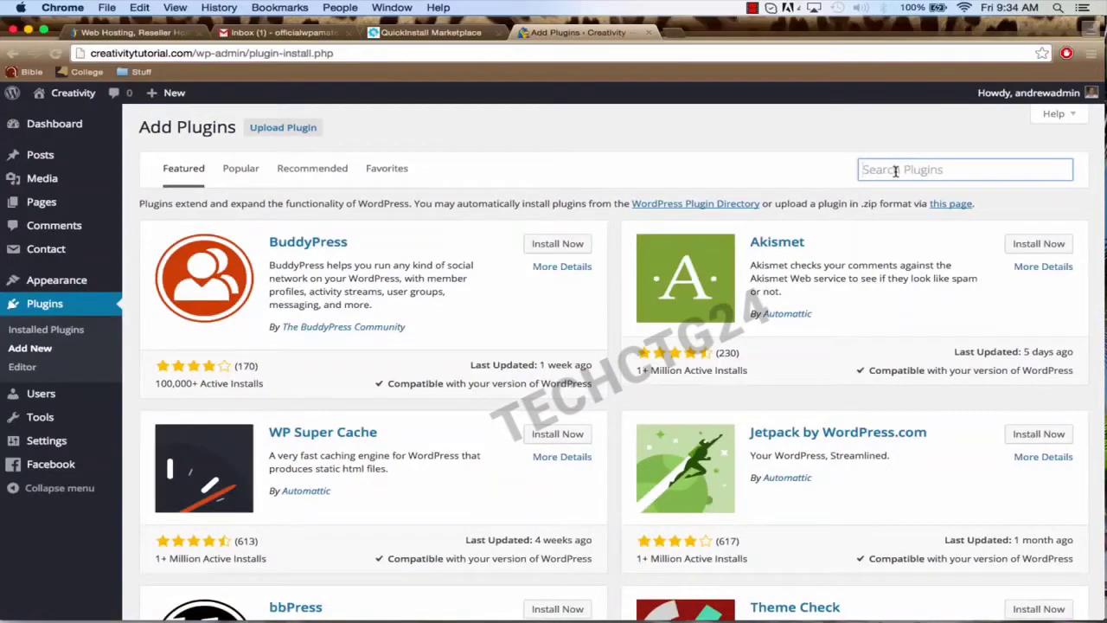
Step: Search 'meta slider', install and activate Meta Slider 3.3.3, and go back to Add Plugins
text(met)
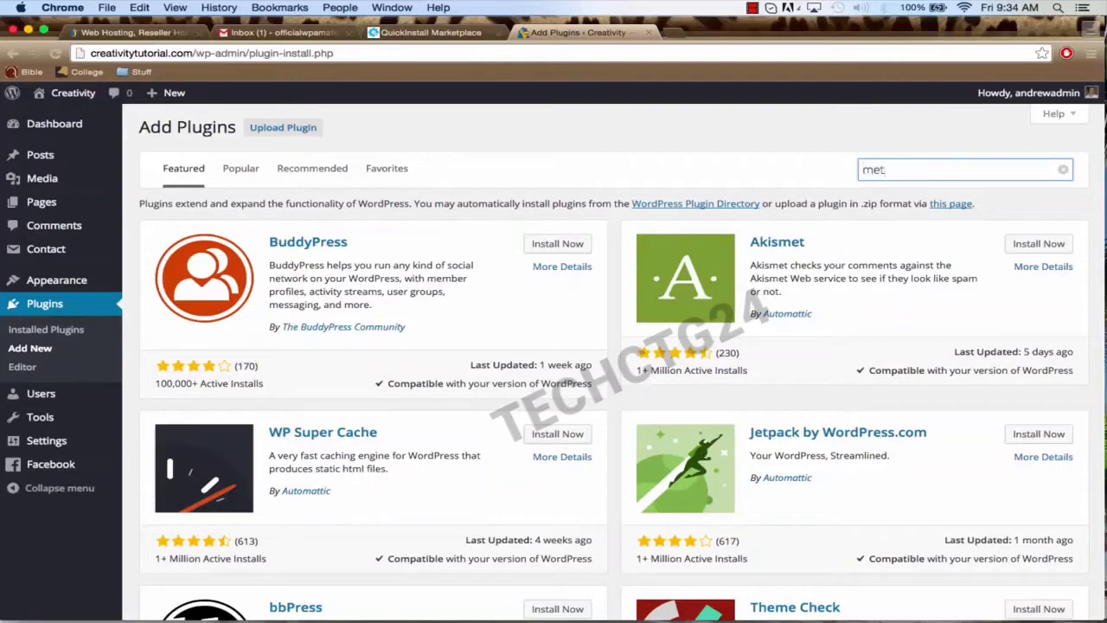
text(lider)
key(Return)
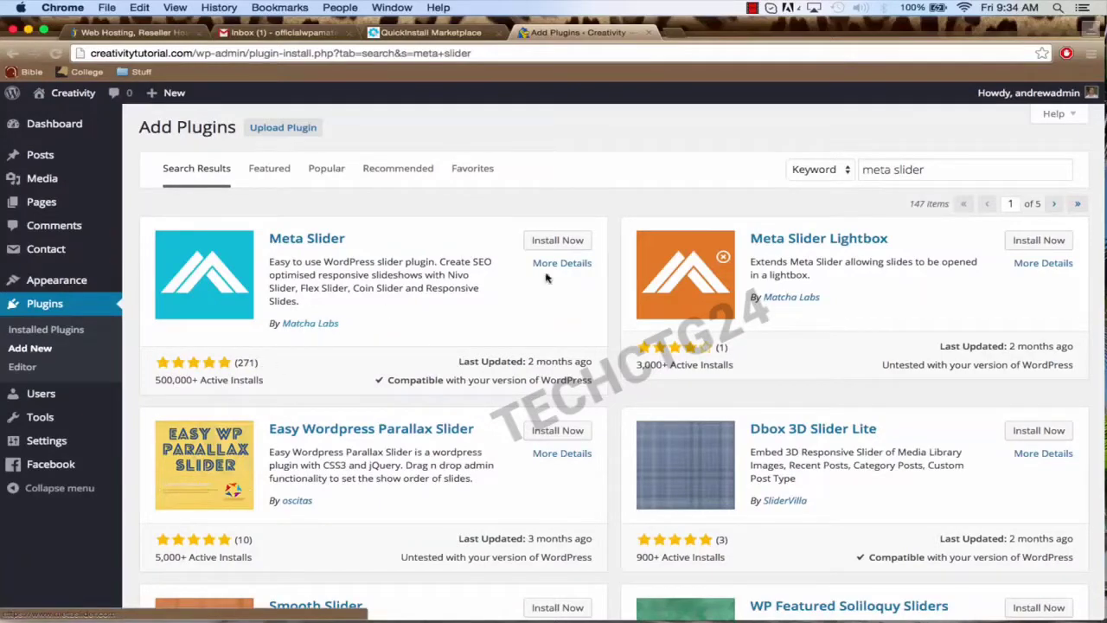
click(547, 244)
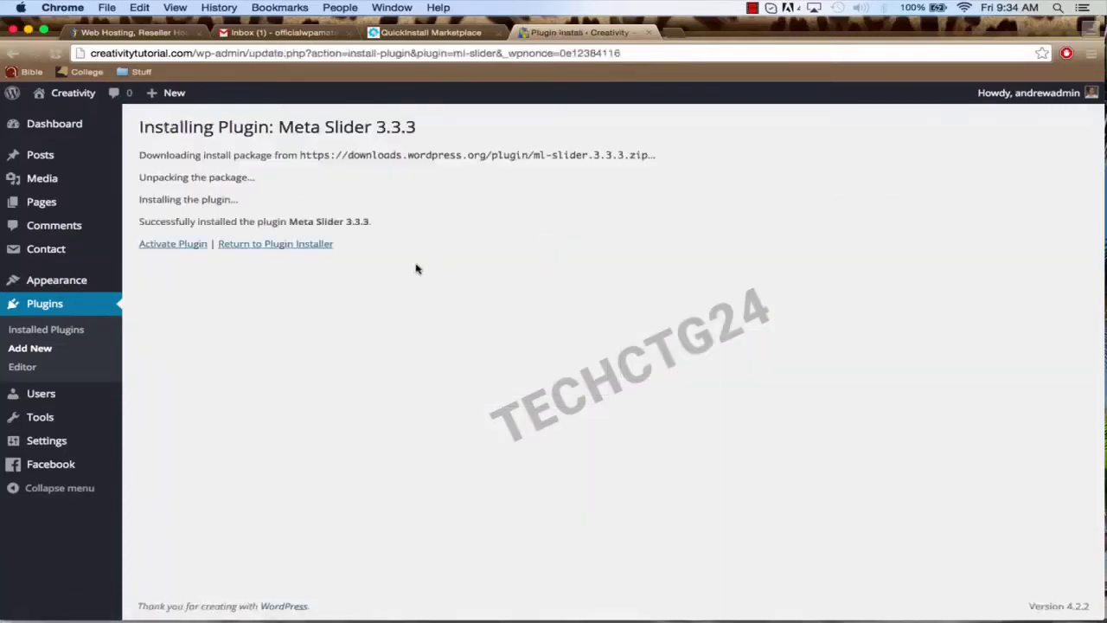
click(175, 245)
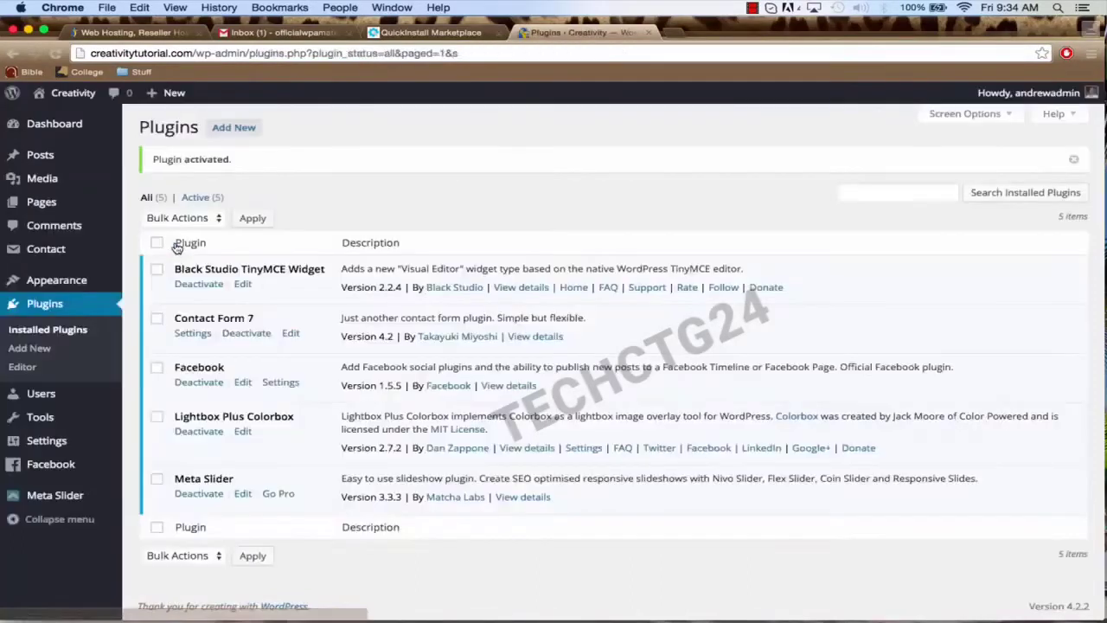
click(38, 350)
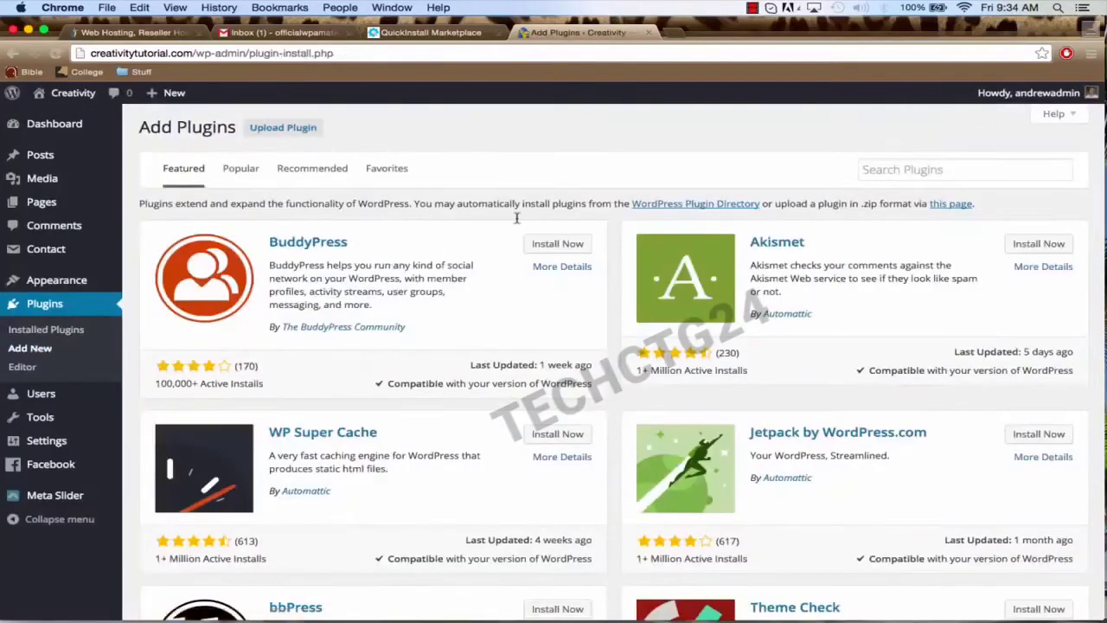
Step: Search 'page builder by siteorigin', install and activate it, then return to Add Plugins
click(886, 167)
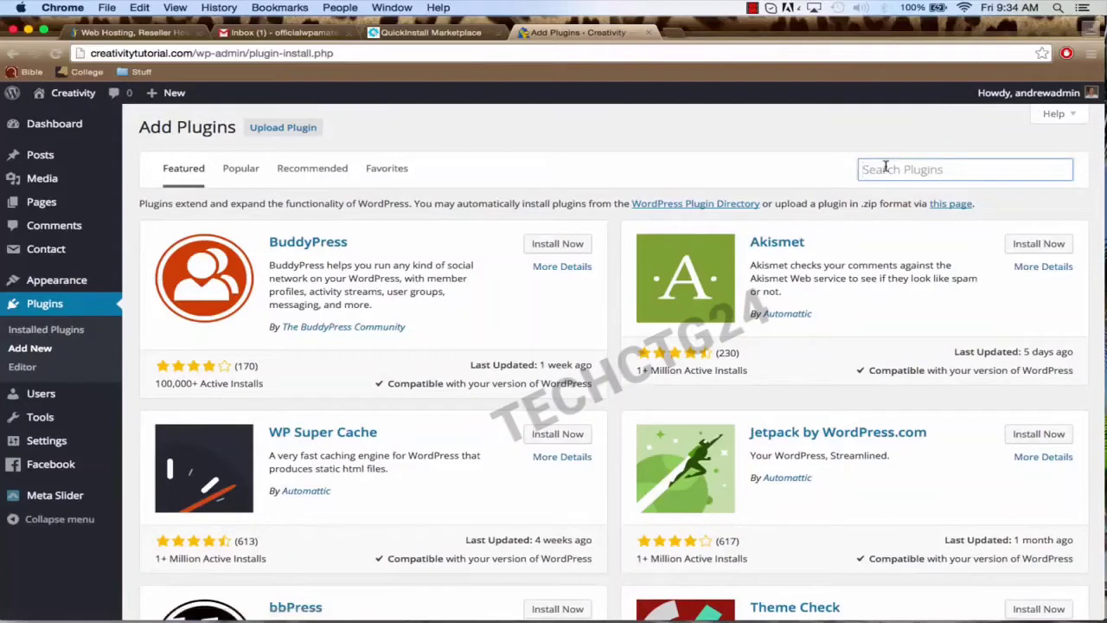
text(page)
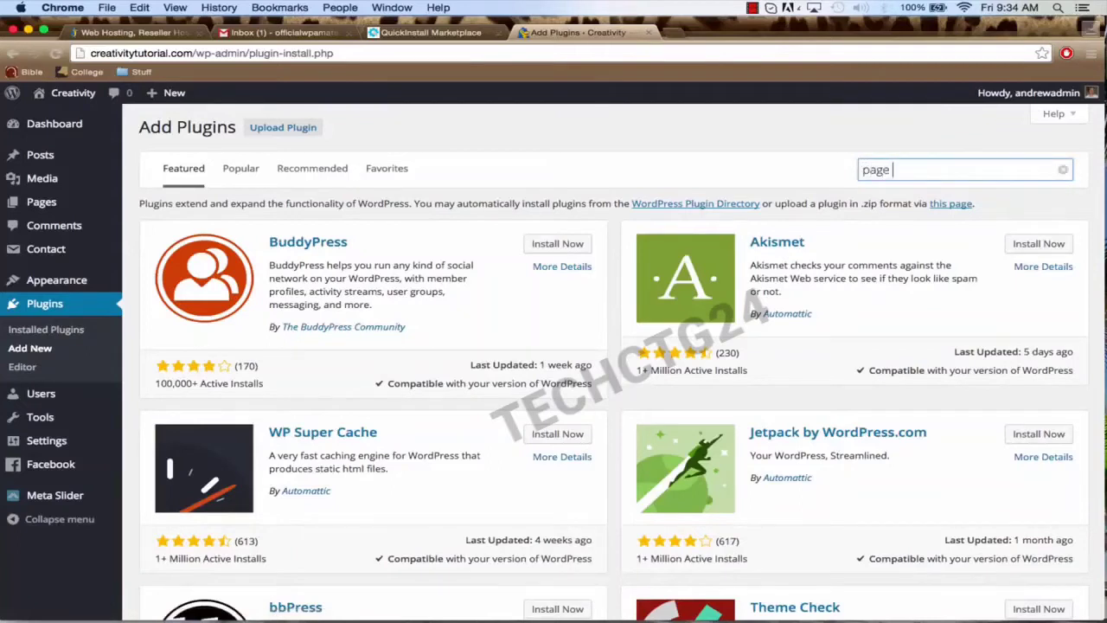
text( builder by siteo)
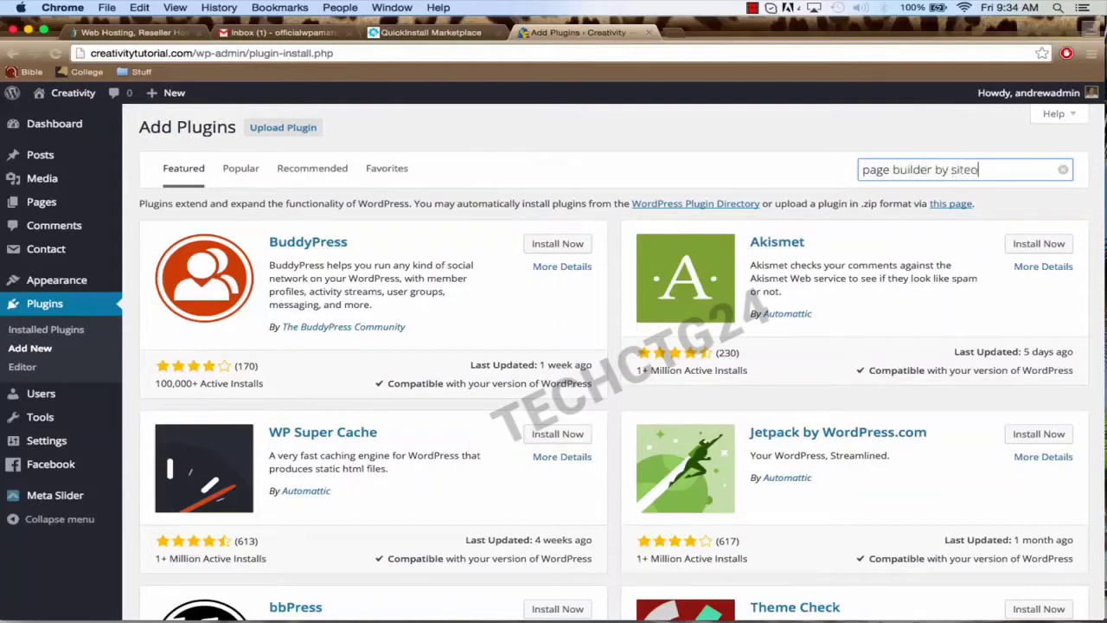
text(rigin)
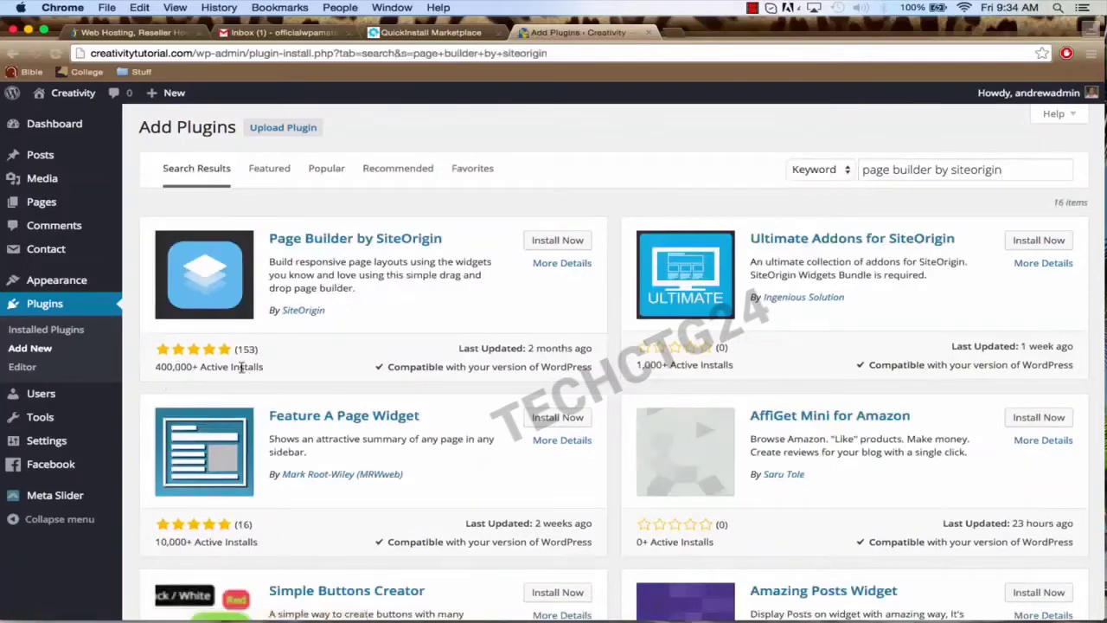
click(550, 249)
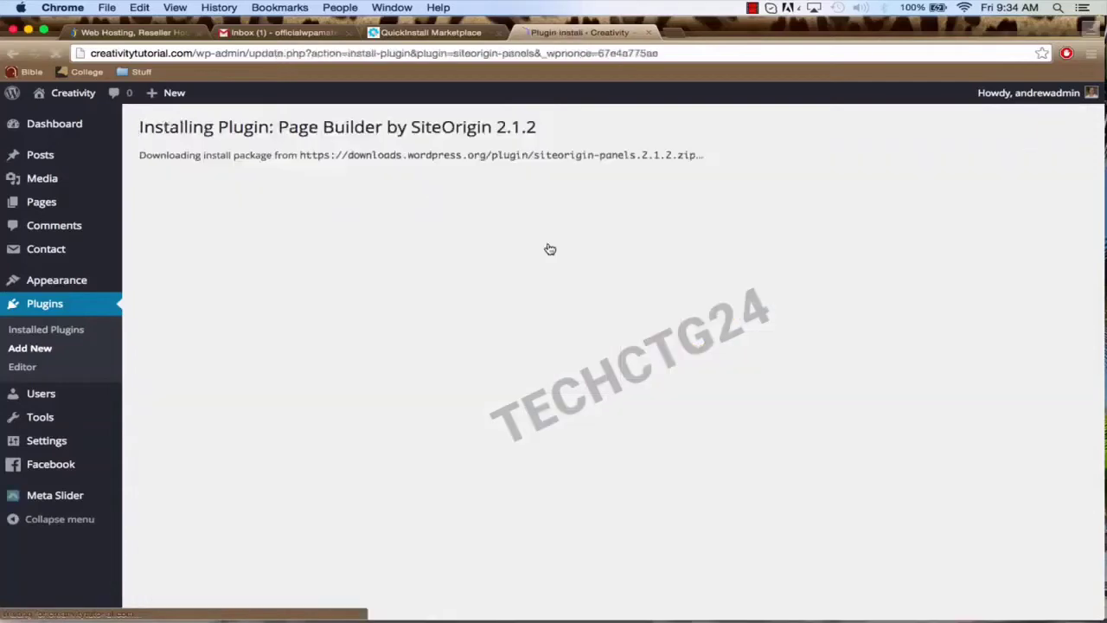
click(173, 246)
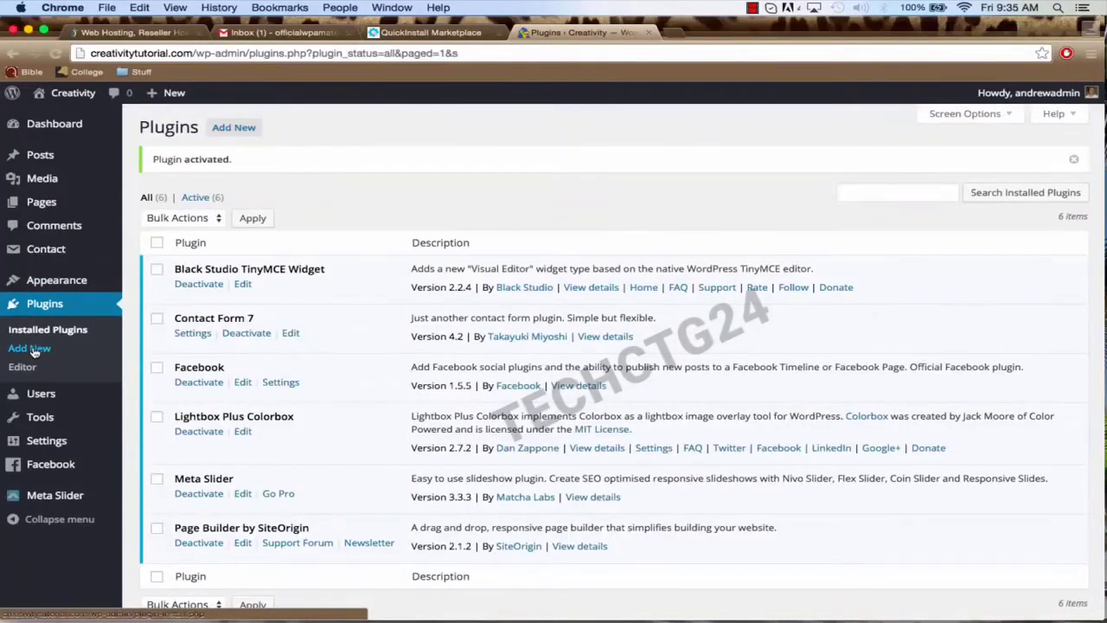
click(31, 349)
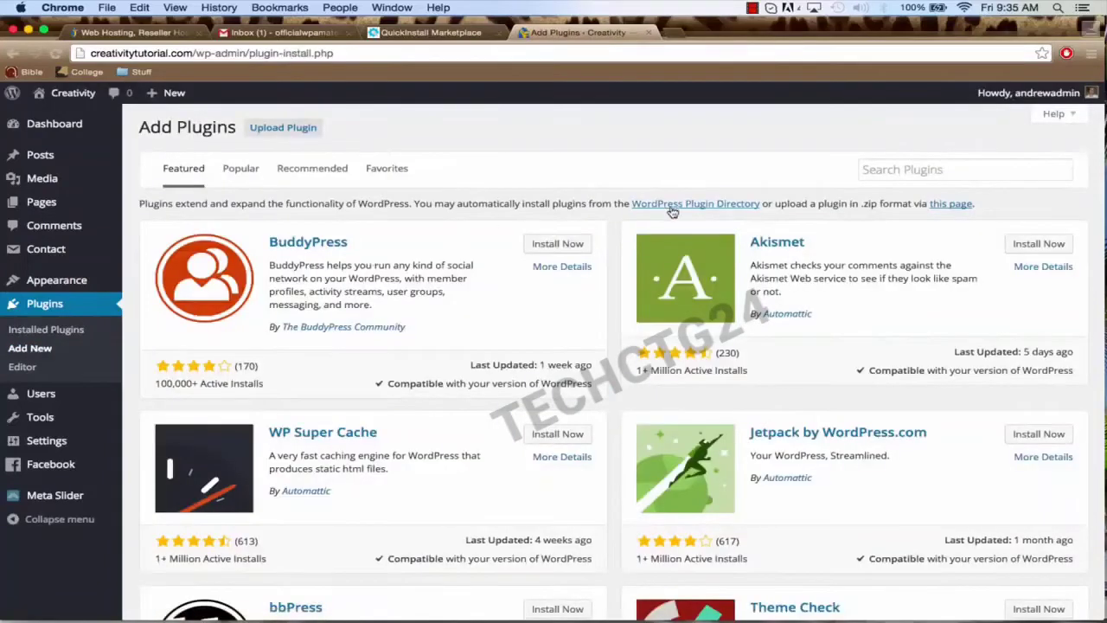
Step: Search 'siteorigin widgets bundle', install and activate it, then return to Add Plugins
click(909, 169)
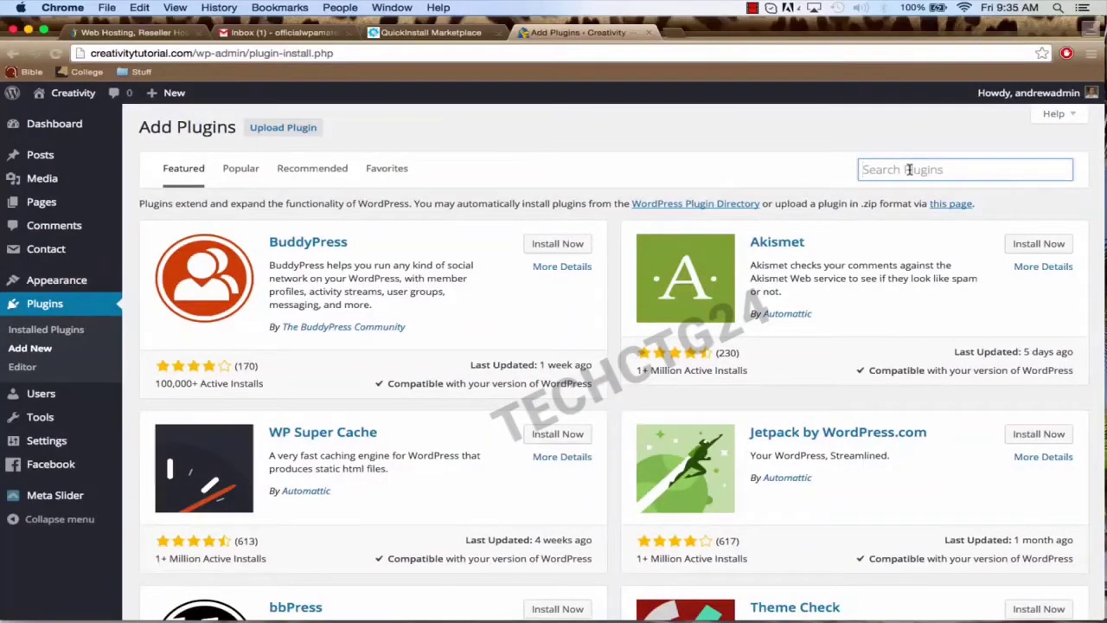
text(siteo)
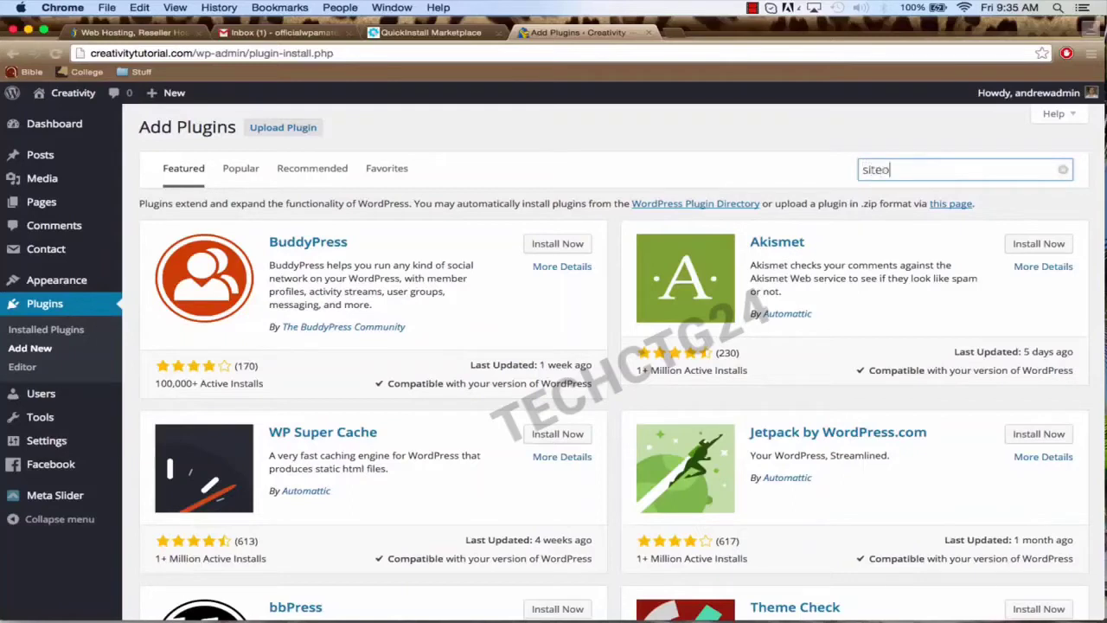
text(rigin widgets bundle)
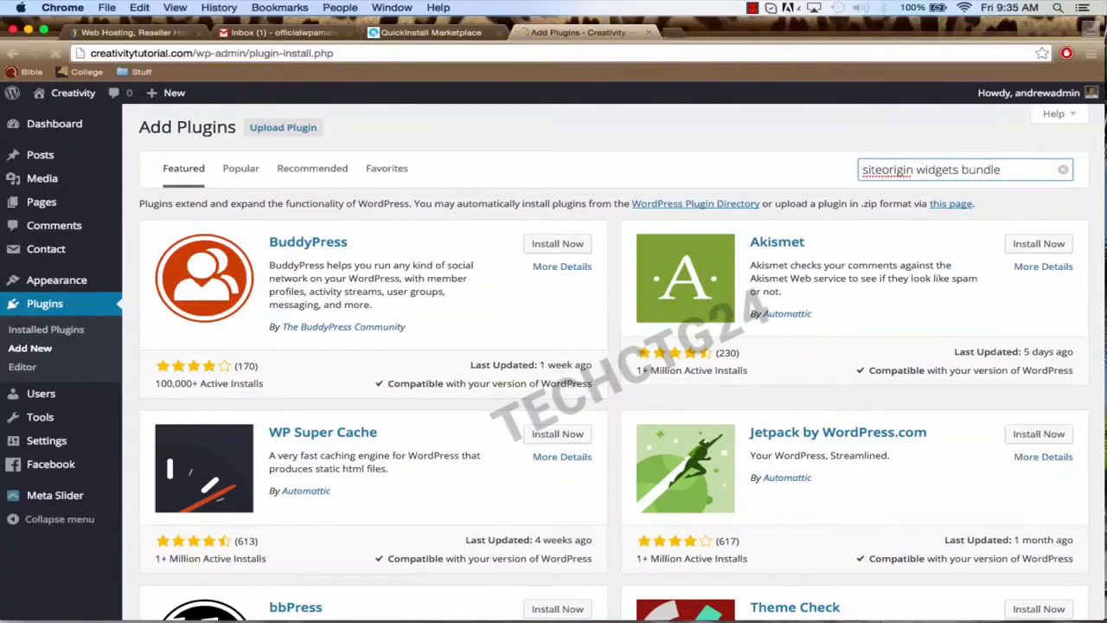
key(Return)
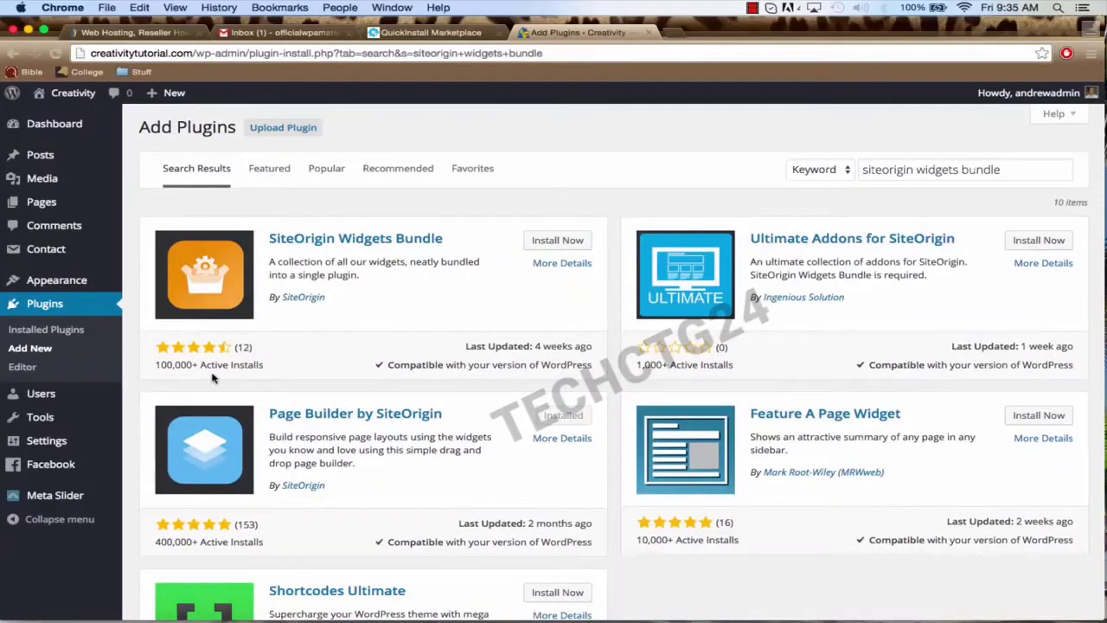
click(552, 241)
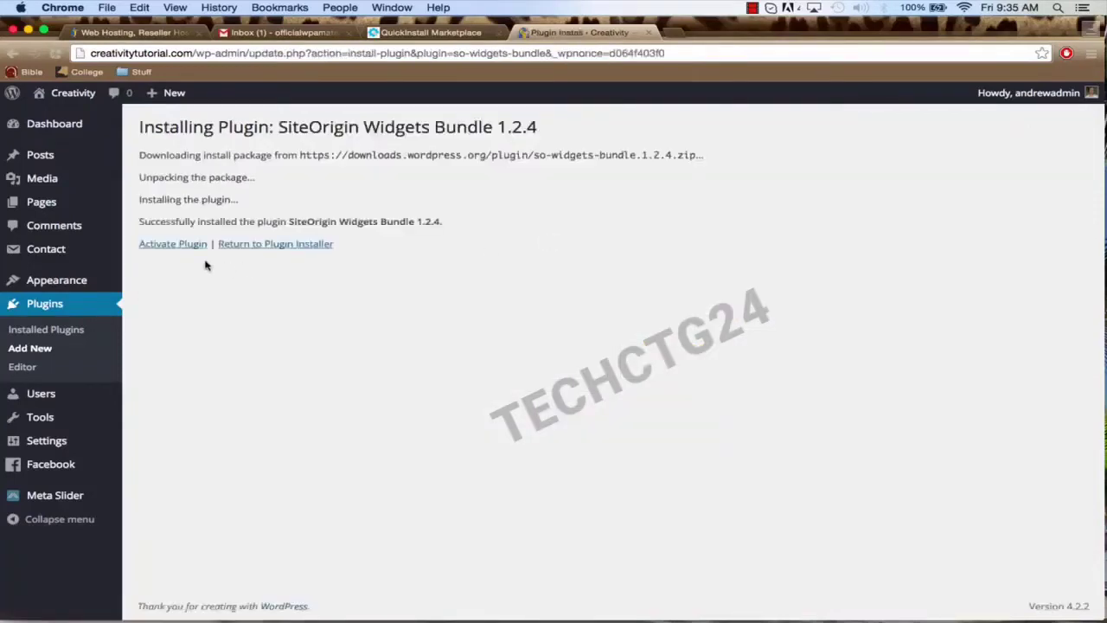
click(171, 246)
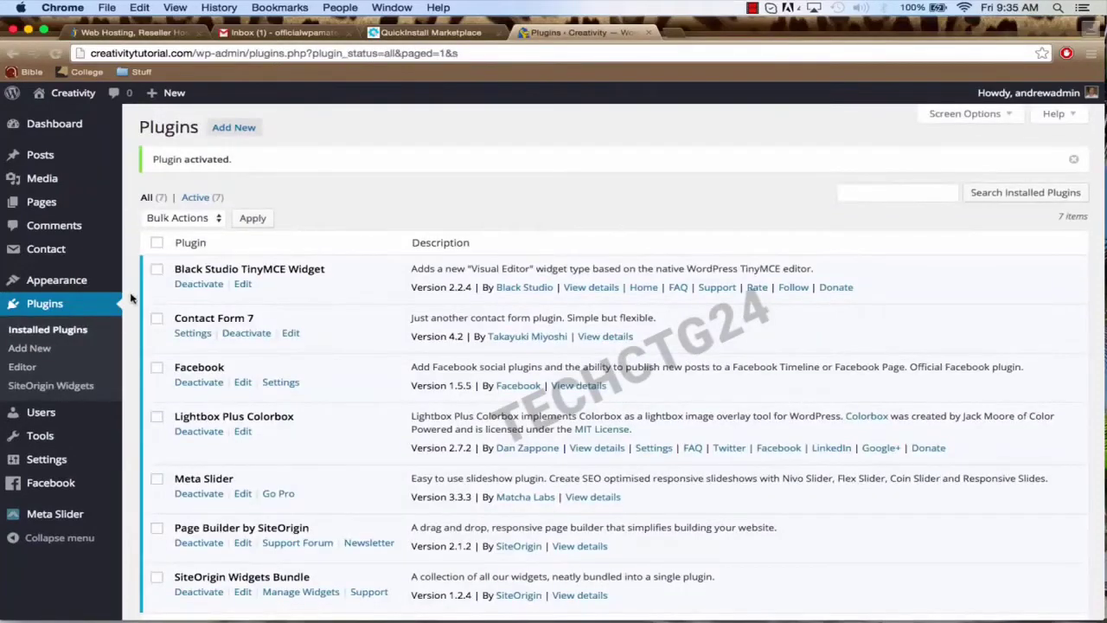
click(40, 349)
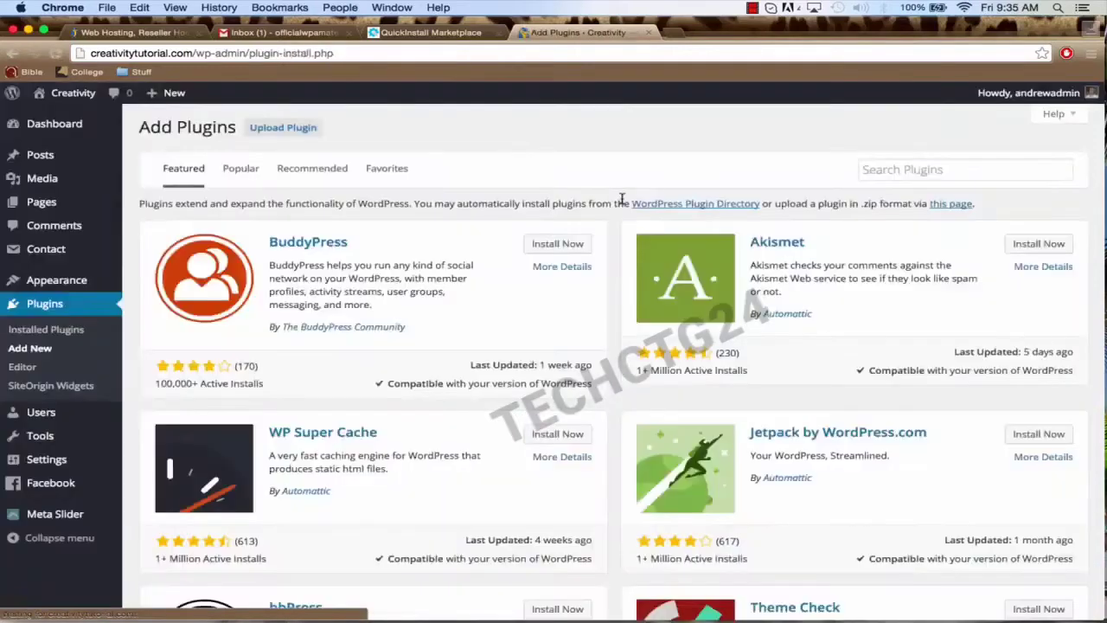
Step: Search 'social media widget', then install and activate Social Media Widget 4.0.2
click(894, 171)
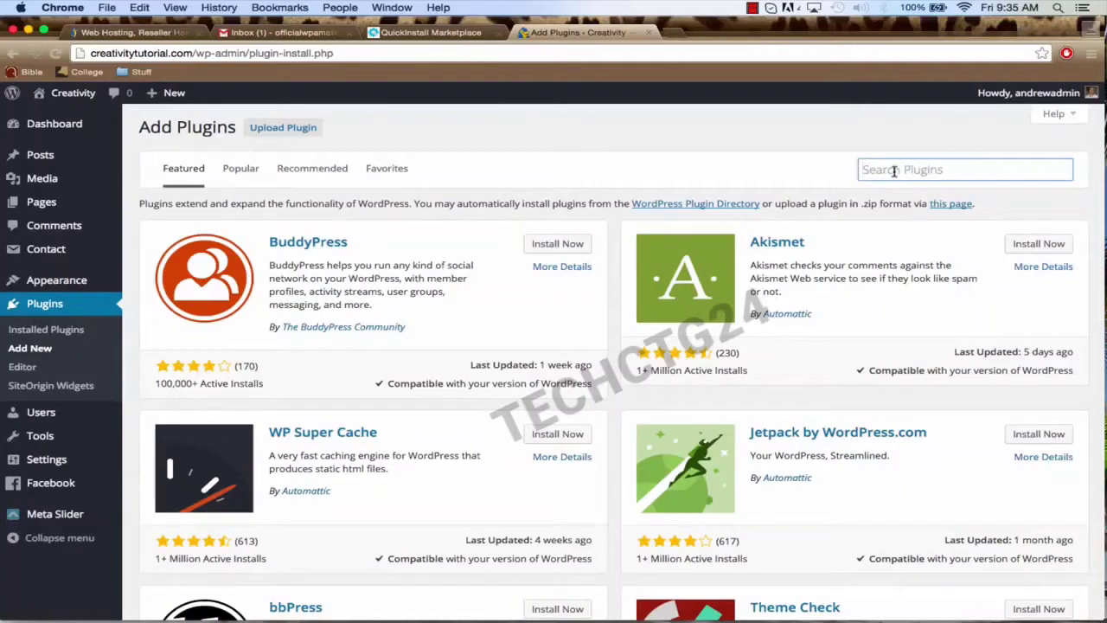
text(soci)
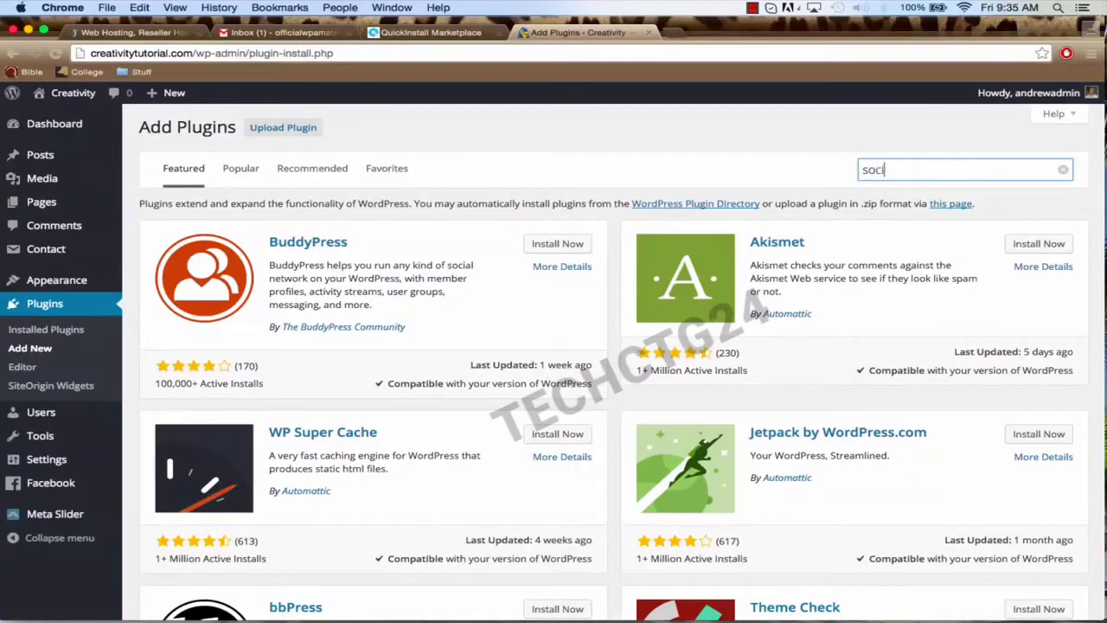
text(al media widget)
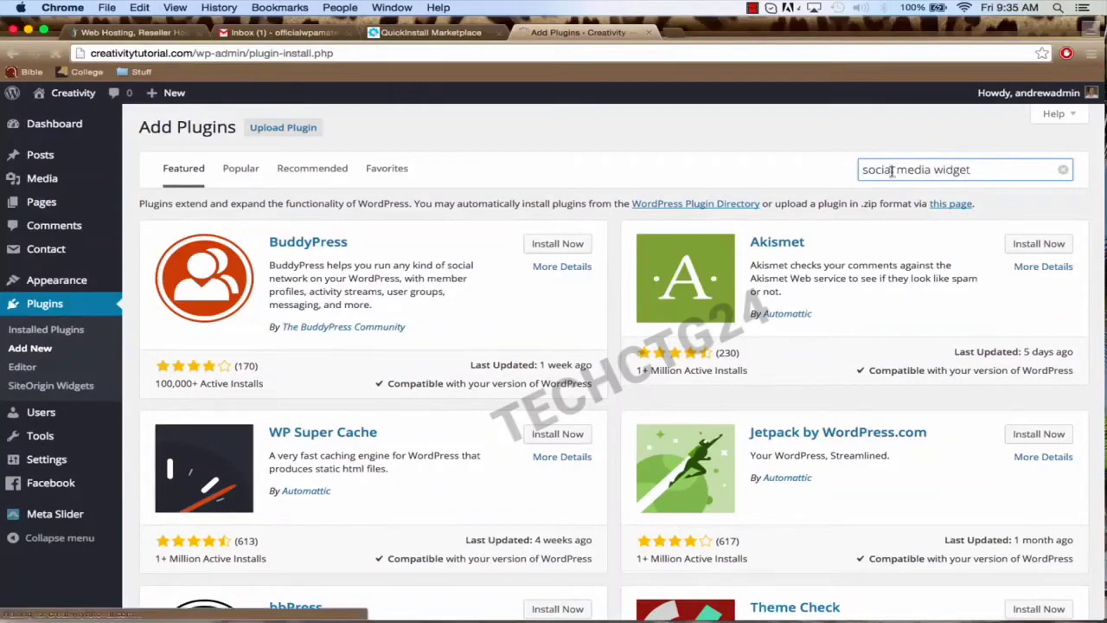
key(Return)
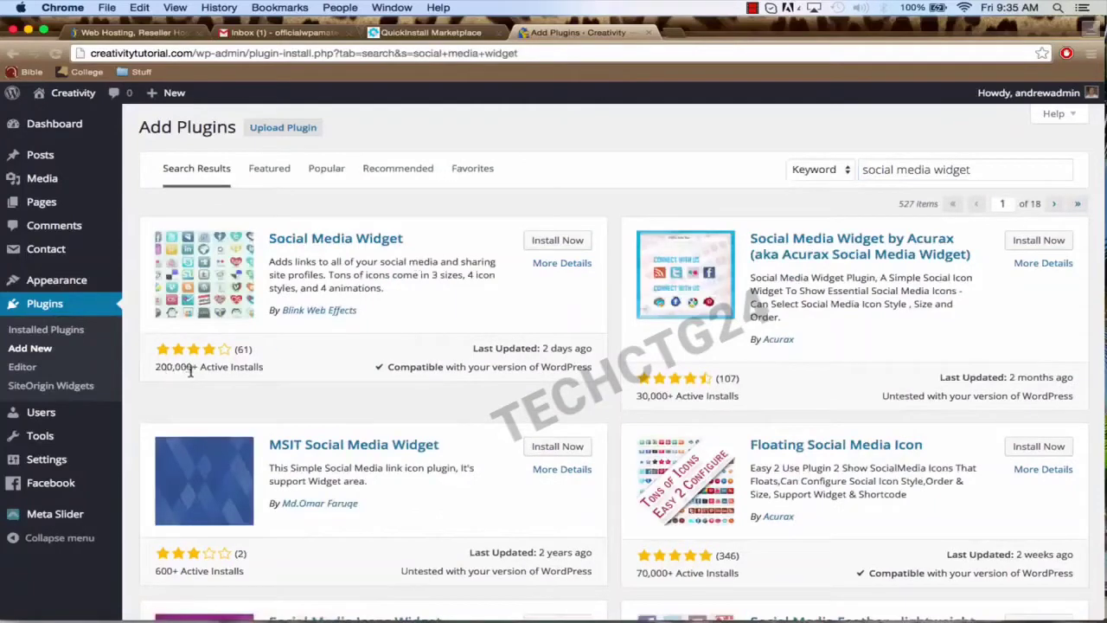
click(548, 244)
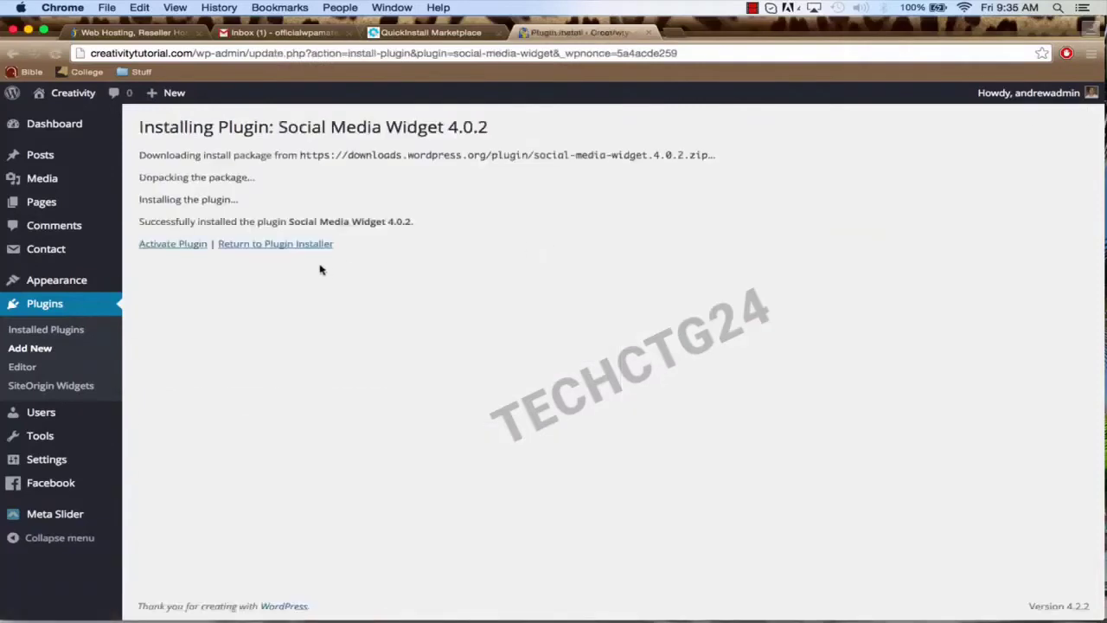
click(177, 246)
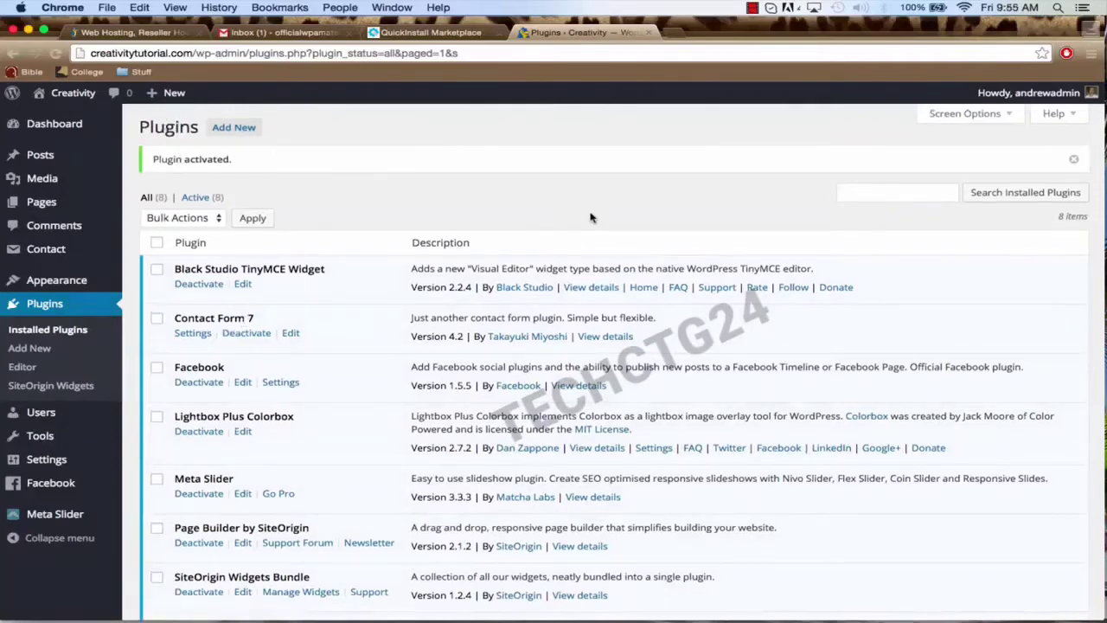
scroll(544, 448, down, 3)
scroll(544, 448, up, 3)
mouse_move(77, 284)
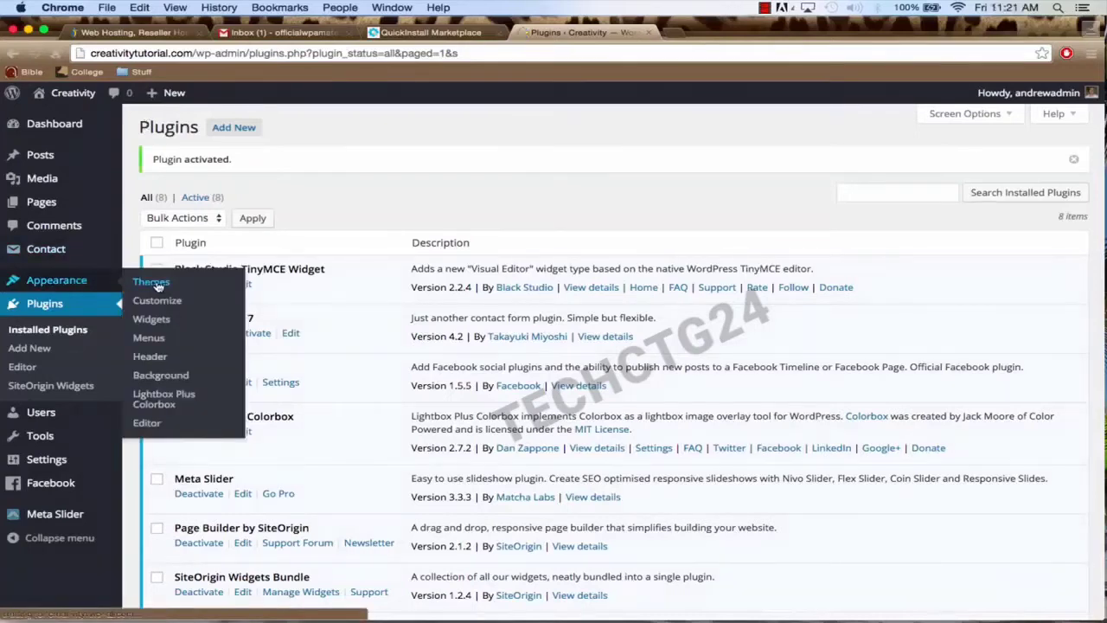
Step: Under Appearance > Themes > Add New, find 'vantage', then install and activate Vantage 1.4.2
click(151, 283)
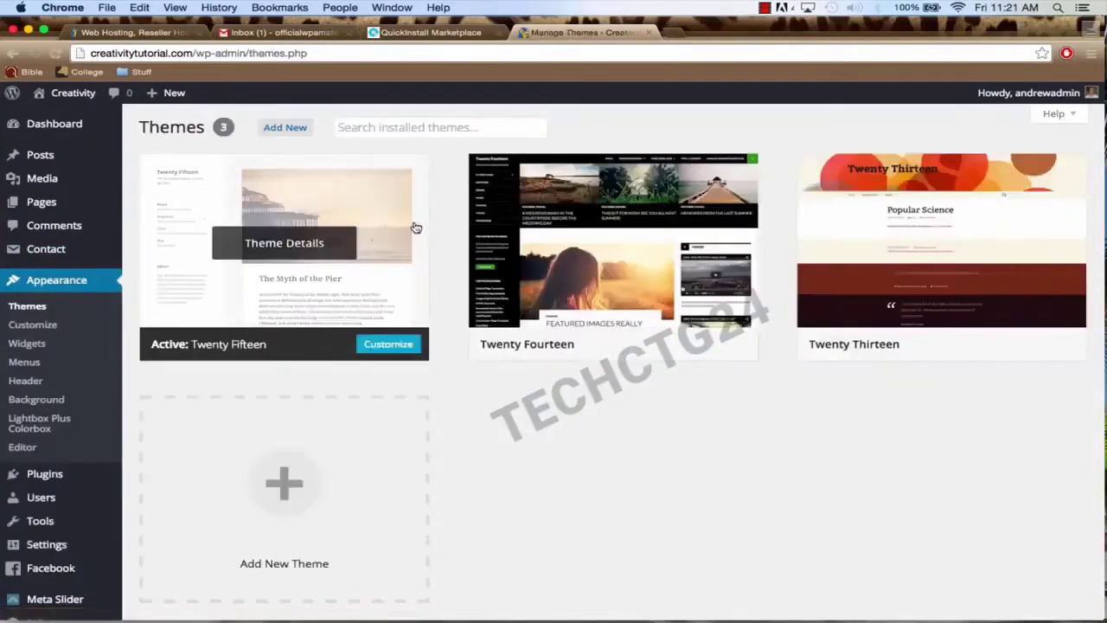
click(286, 130)
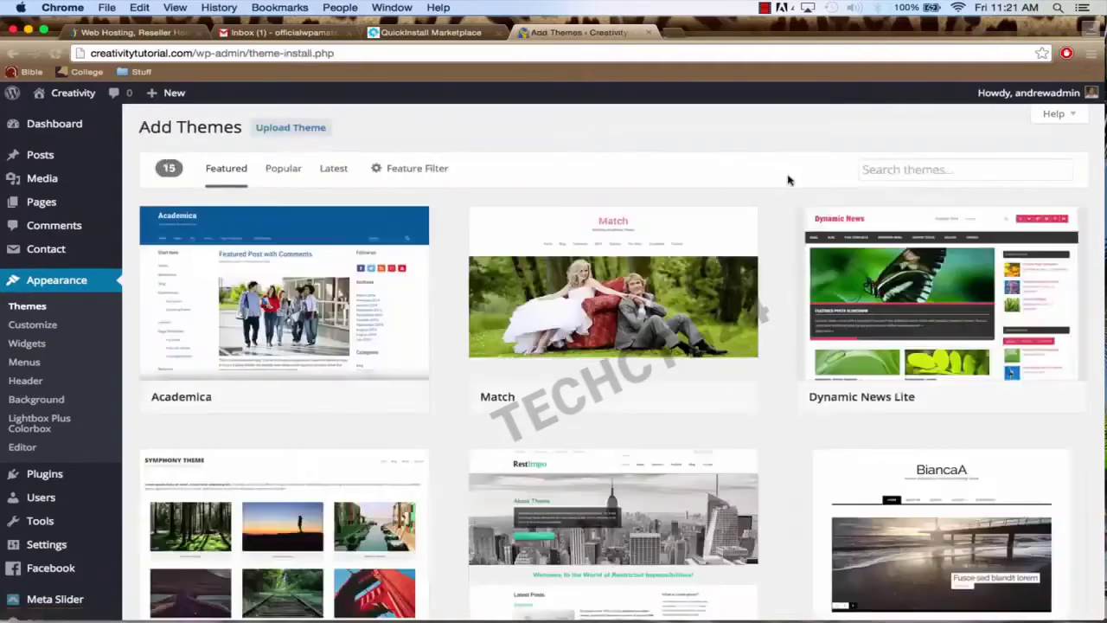
click(939, 173)
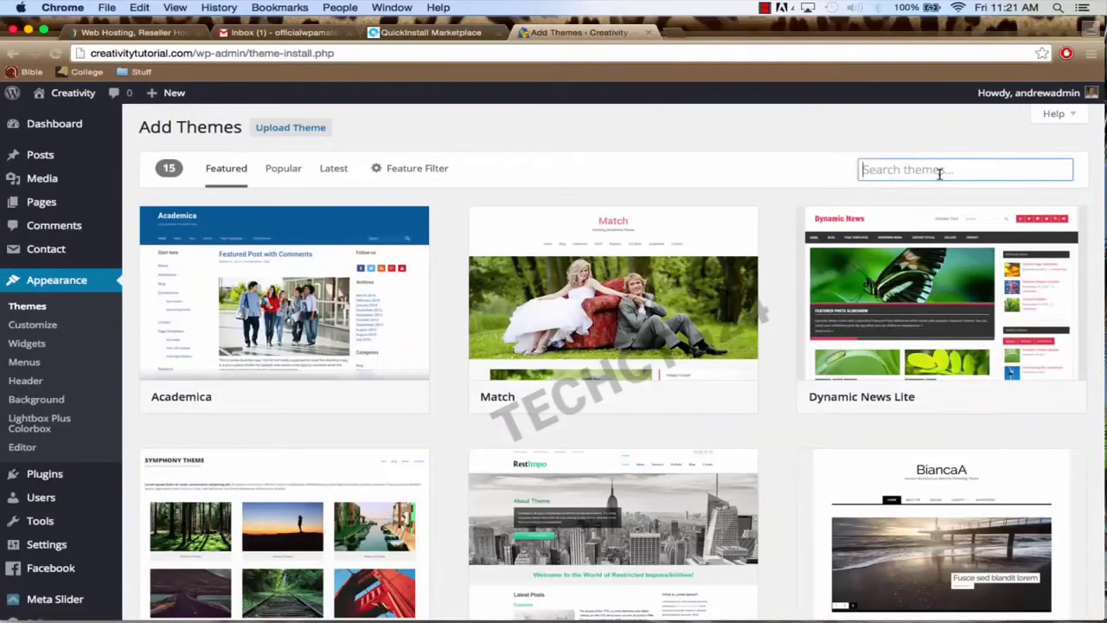
text(vantage)
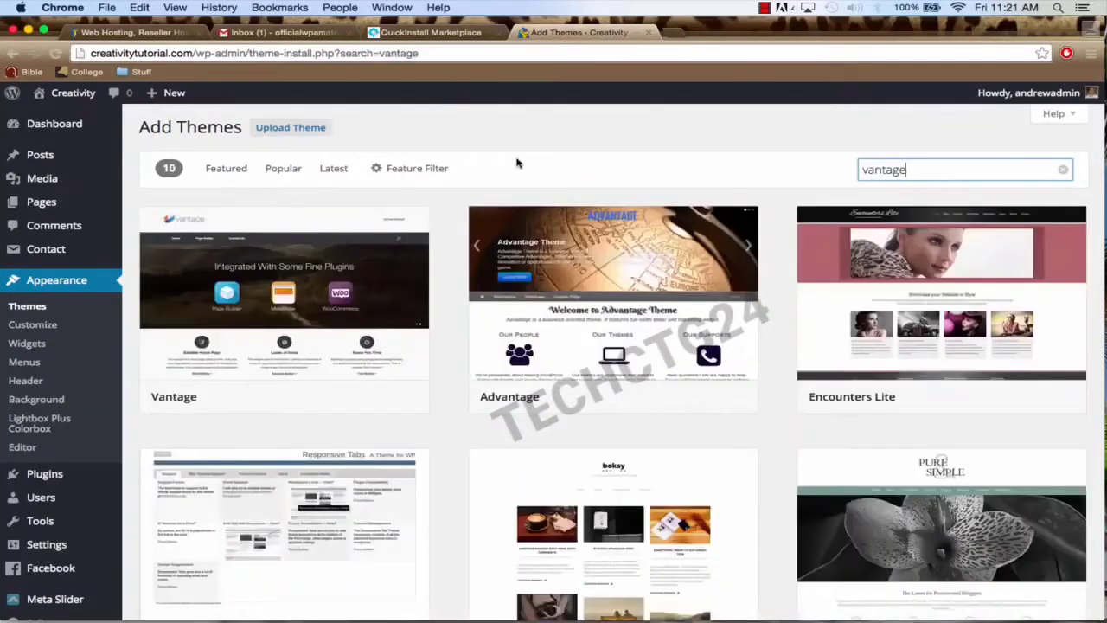
mouse_move(259, 346)
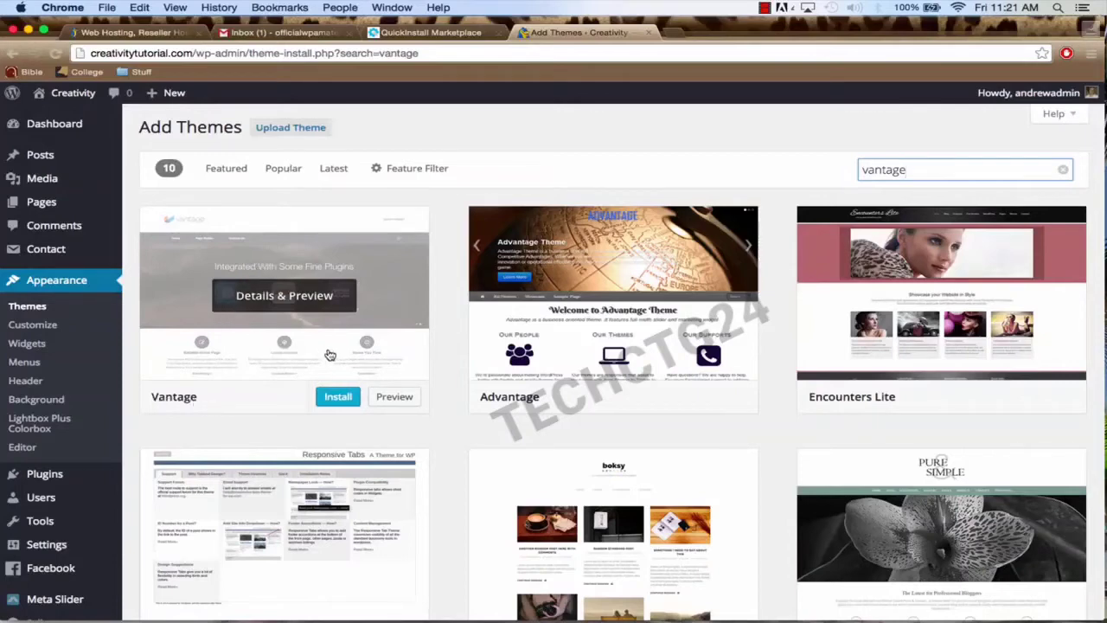
click(340, 400)
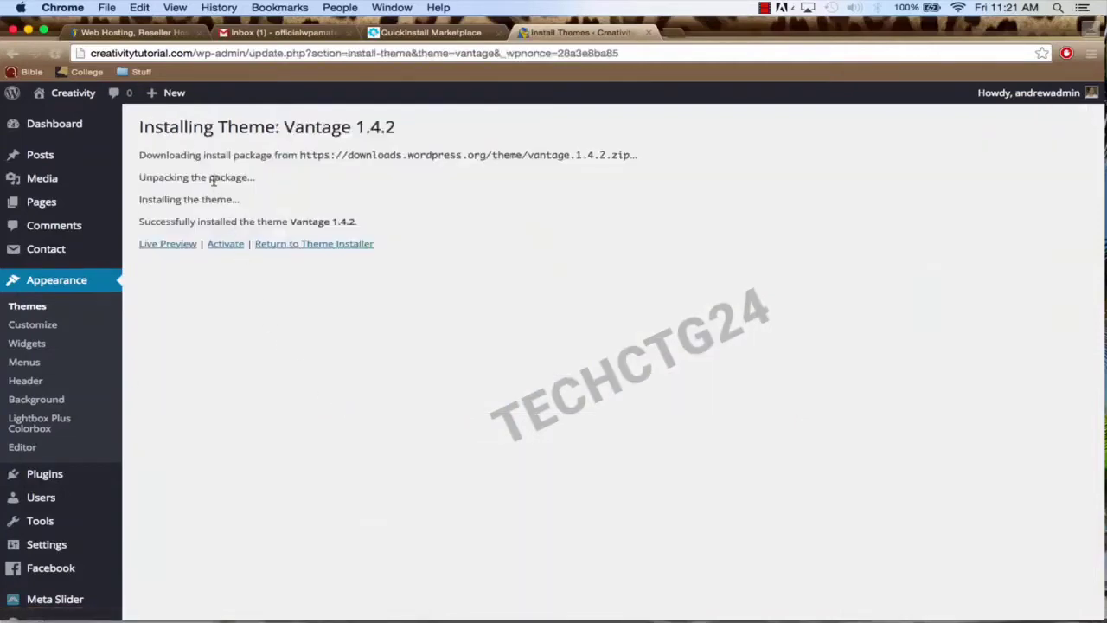
click(227, 245)
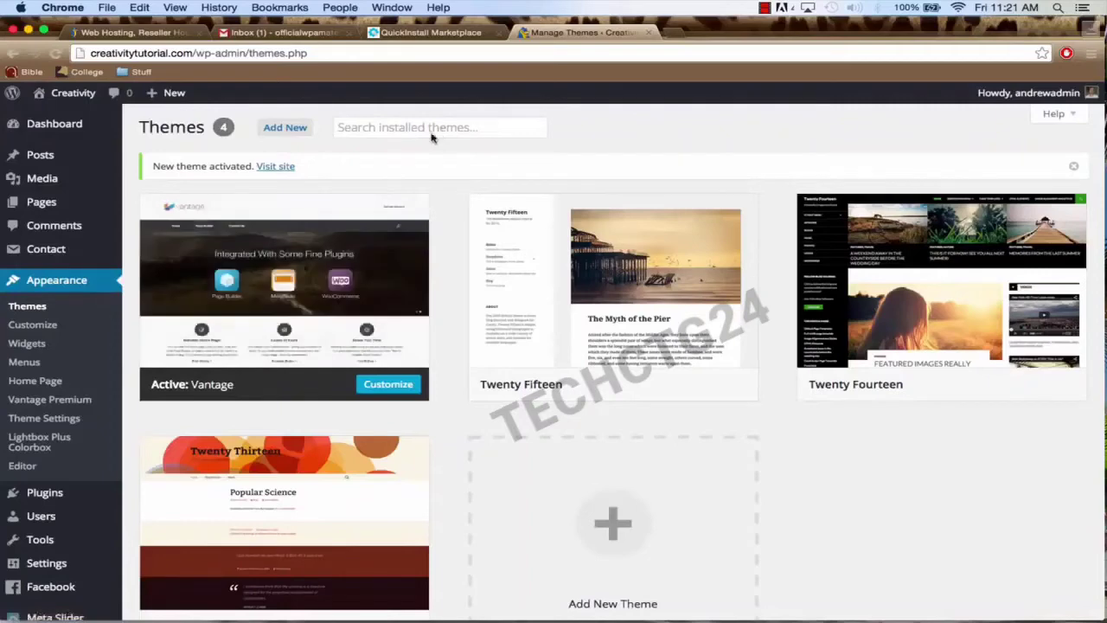
mouse_move(69, 98)
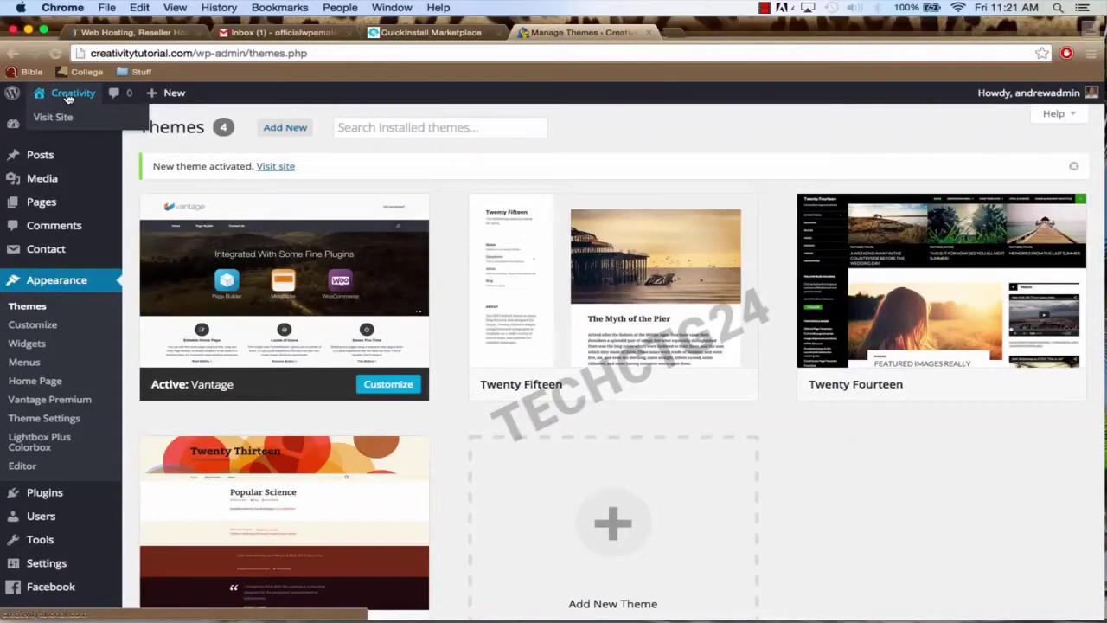
Step: Preview the Vantage-styled front page, then go back to the Dashboard
click(69, 98)
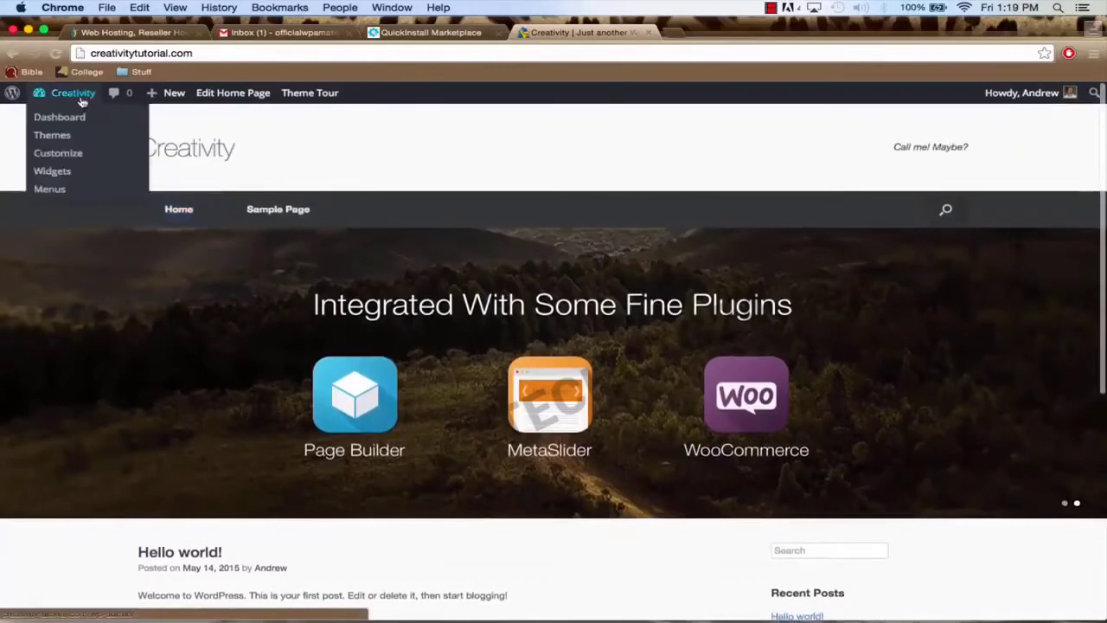
click(82, 101)
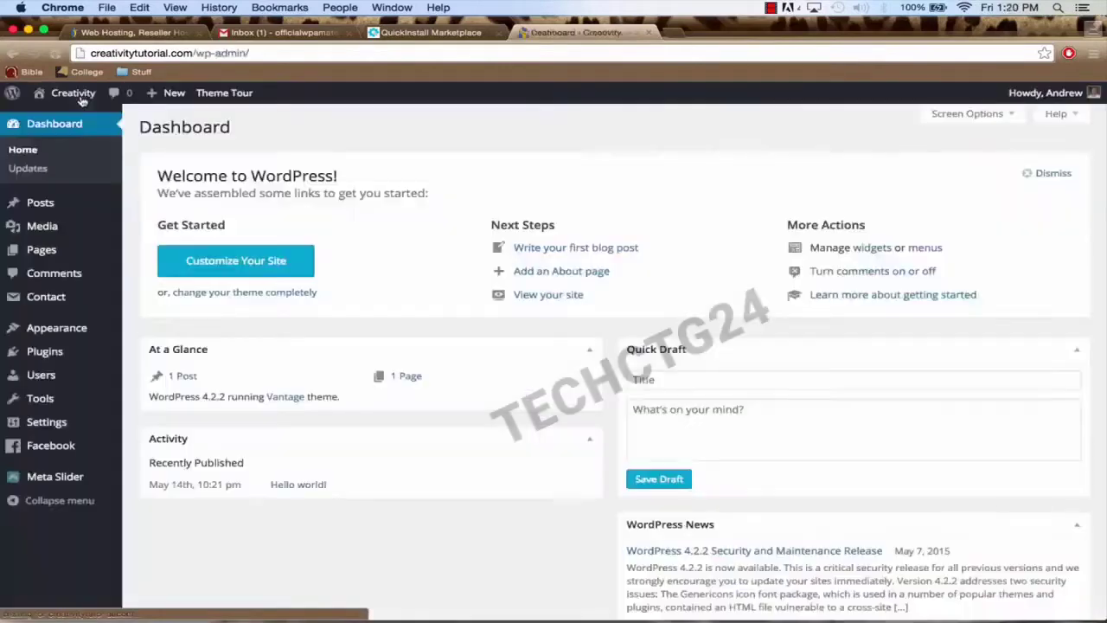
Step: Trash the default Sample Page and open a blank Add New Page editor
click(63, 258)
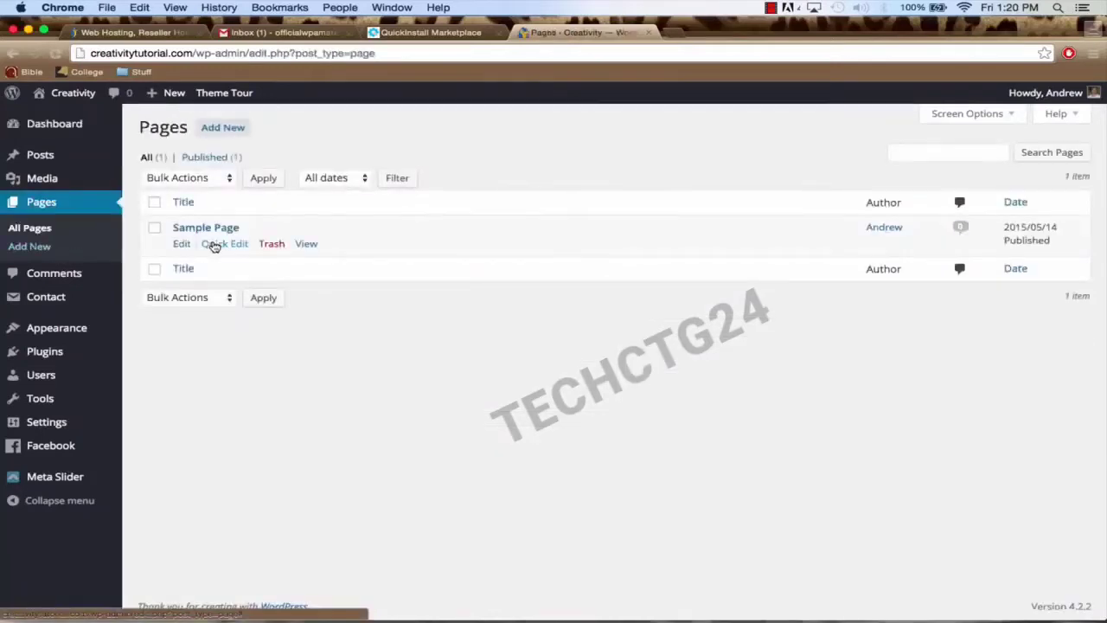
click(155, 229)
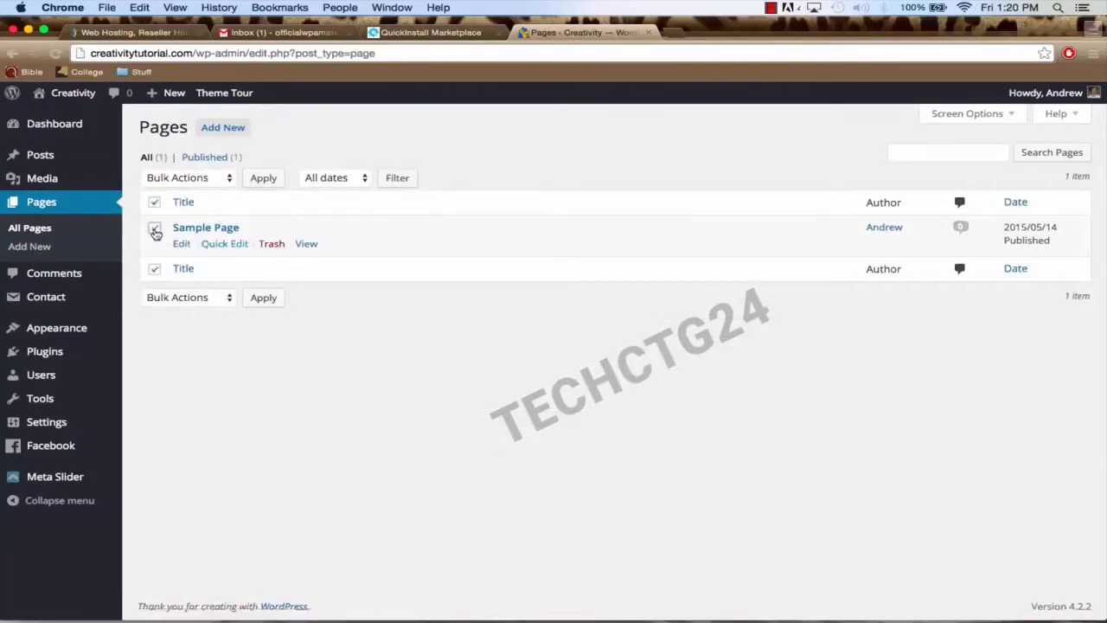
click(271, 245)
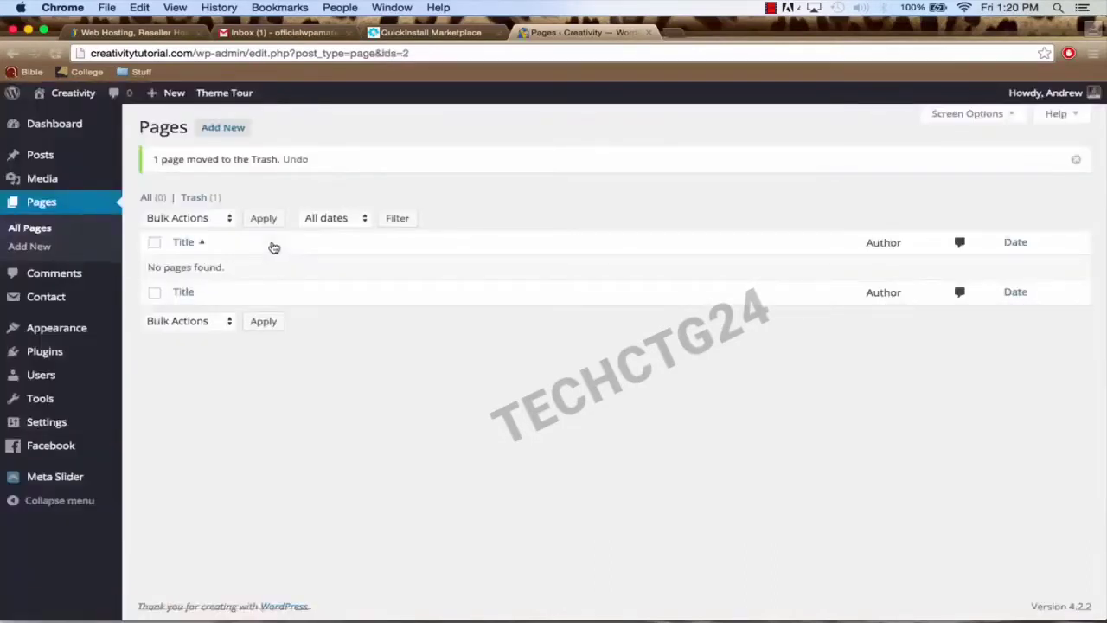
click(227, 136)
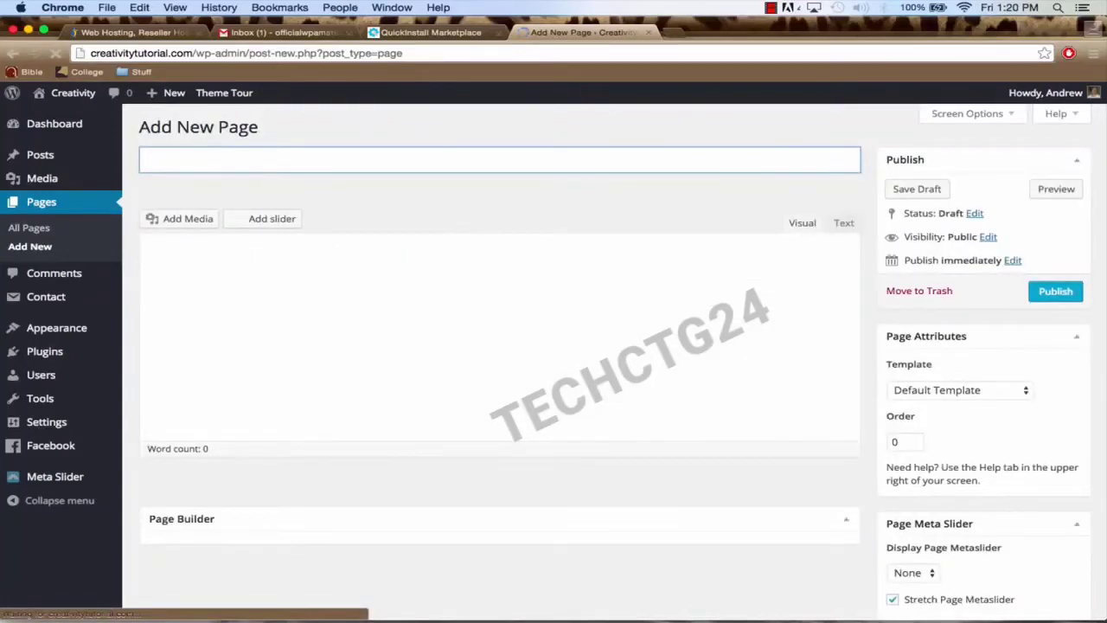
Step: Title a new page 'Contact' and publish it
text(Contact)
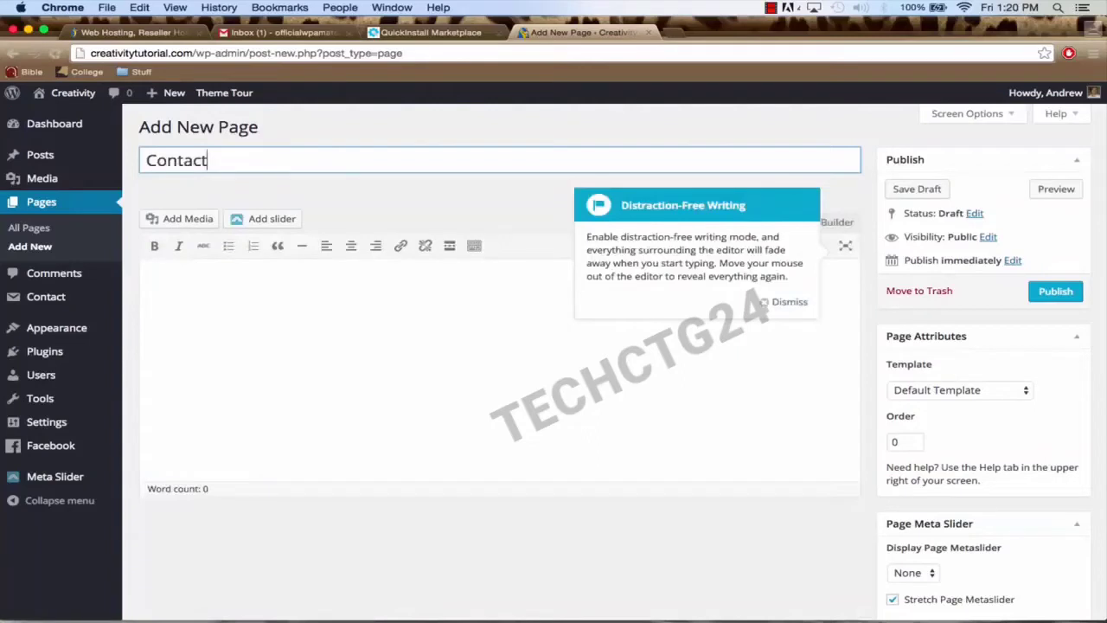
click(783, 302)
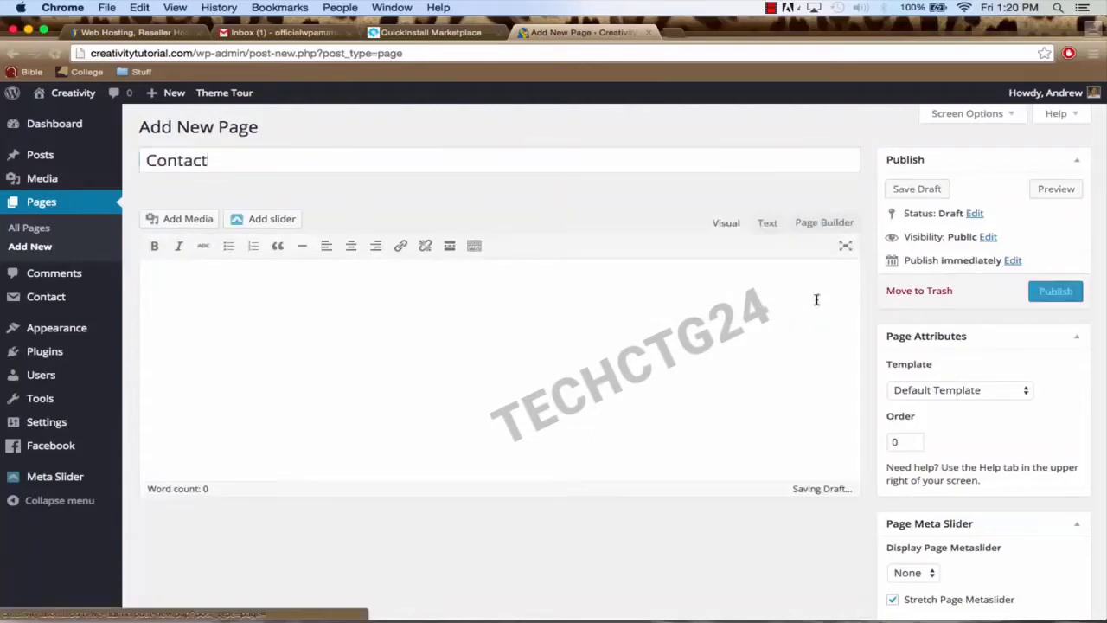
click(600, 164)
click(1050, 298)
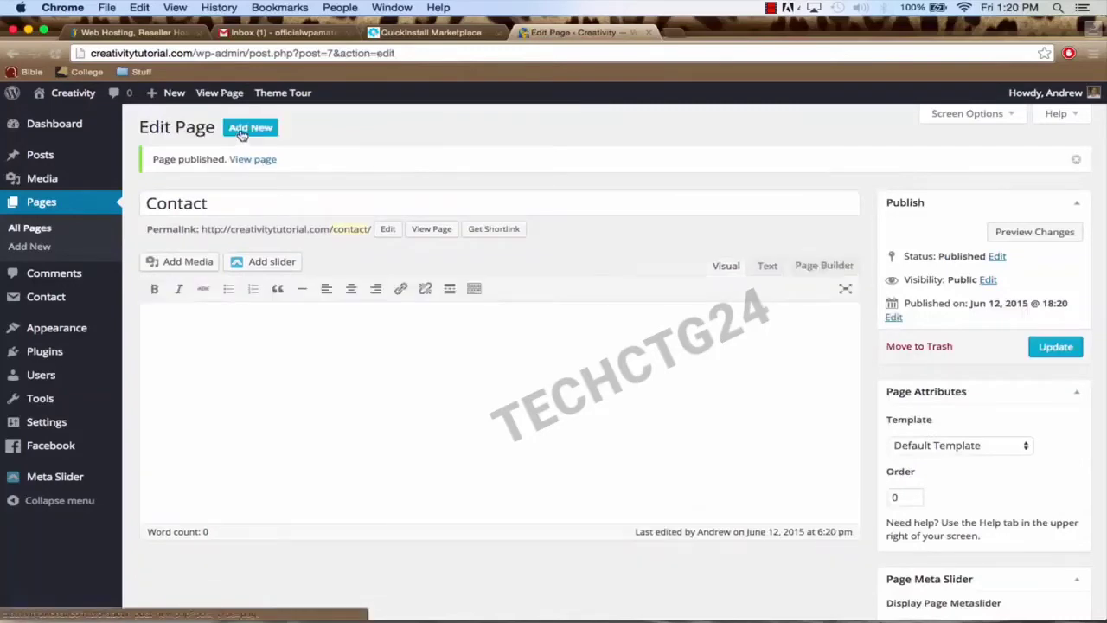
Step: Create and publish a new page titled 'Blog'
click(242, 130)
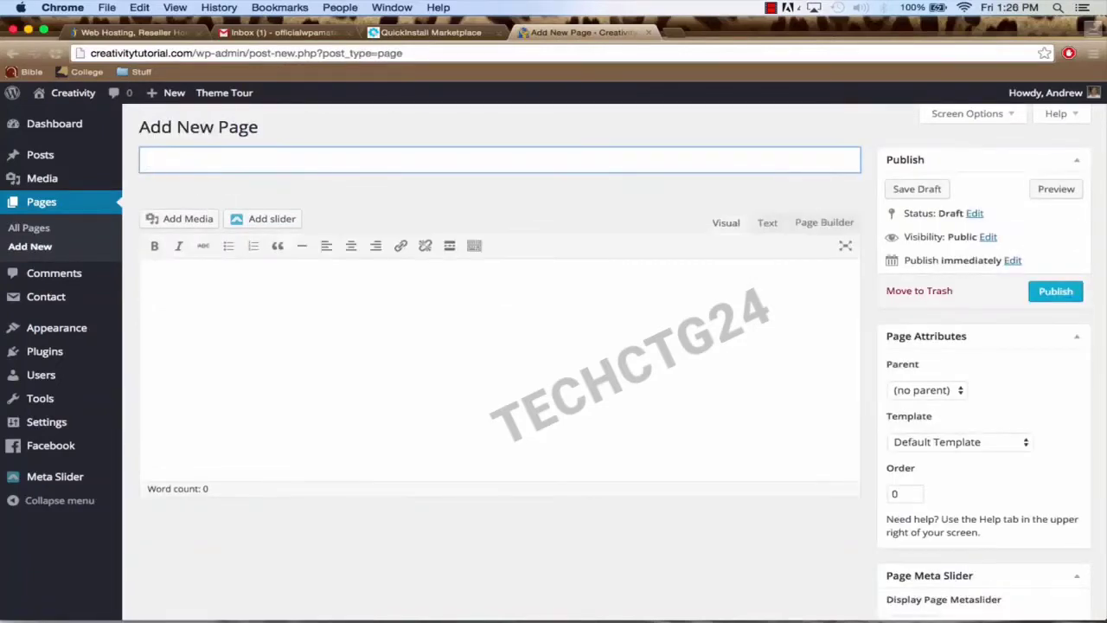
text(Blog)
click(1045, 293)
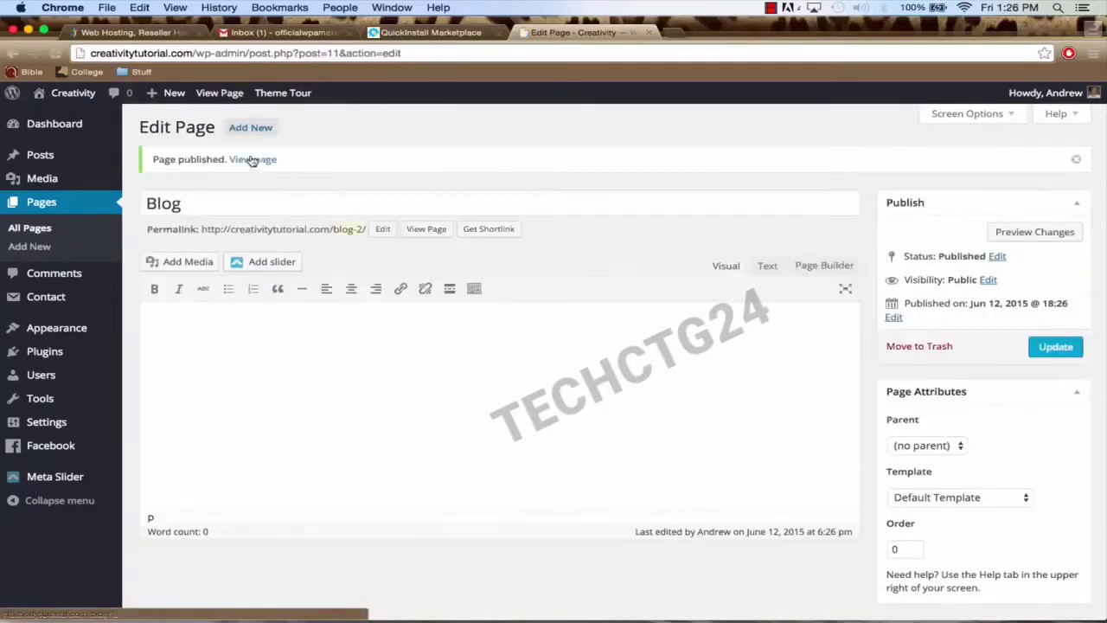
Step: Create and publish 'About Our Company', then start a fresh blank page
click(246, 130)
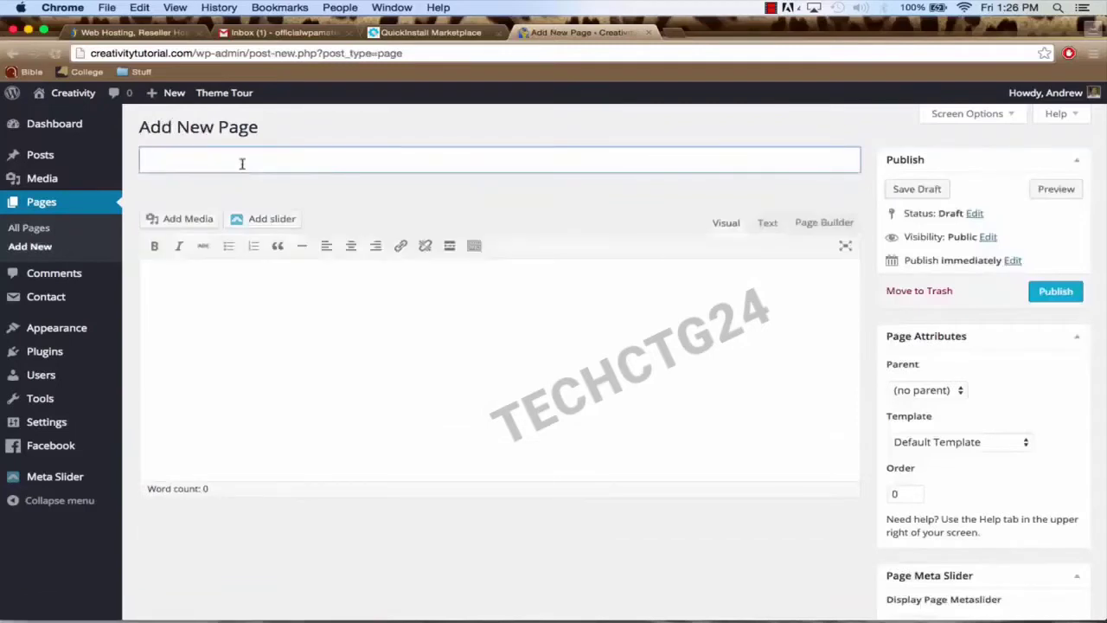
text(About Our Company)
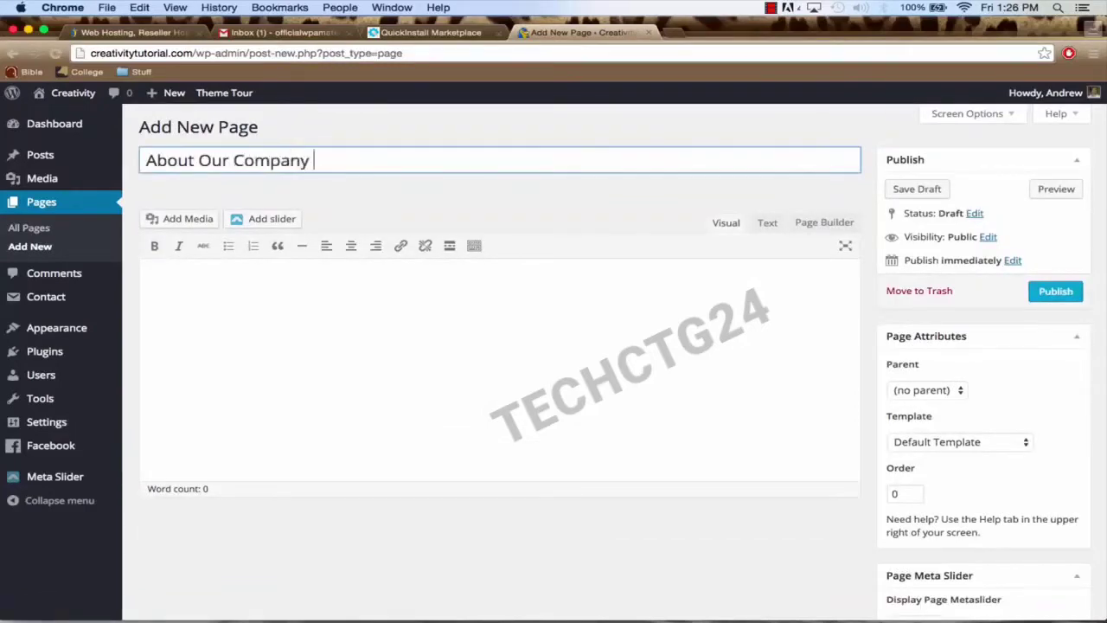
click(1055, 294)
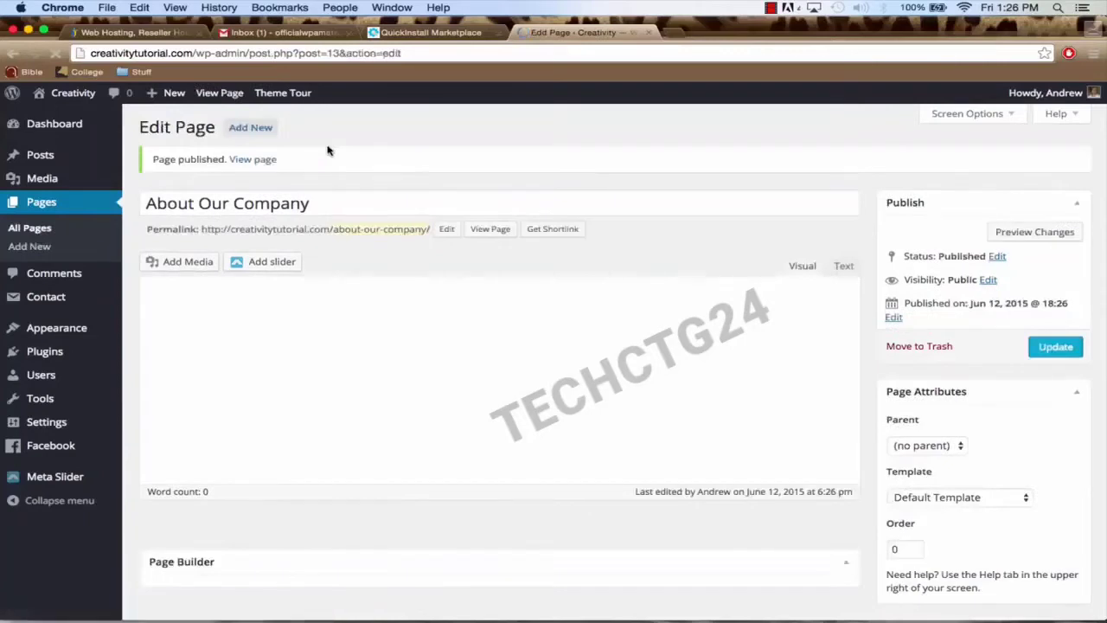
click(247, 130)
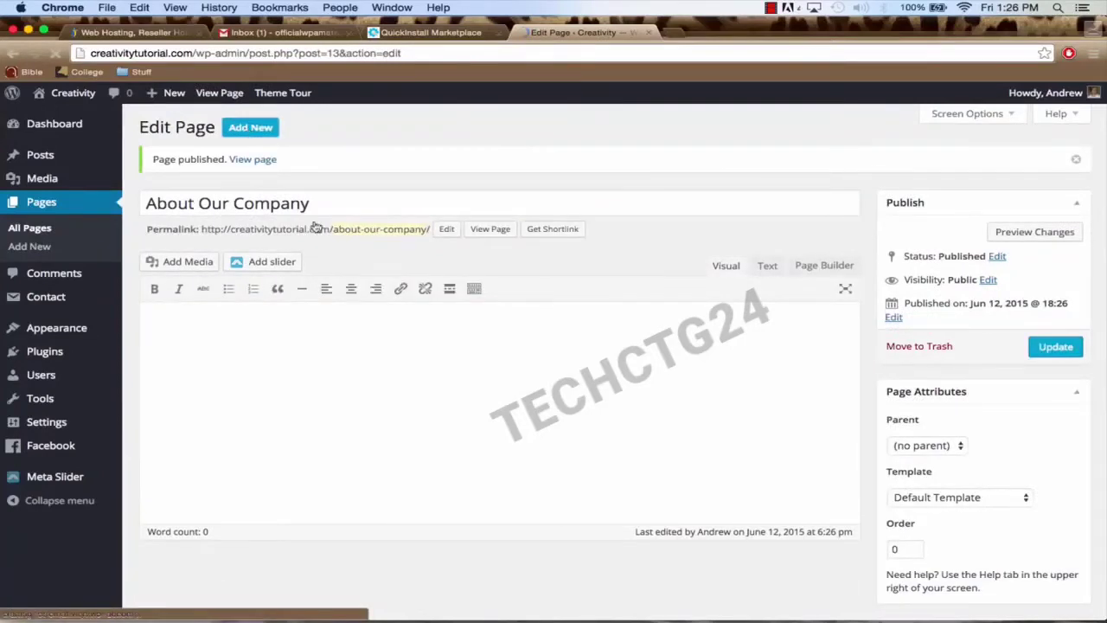
click(249, 162)
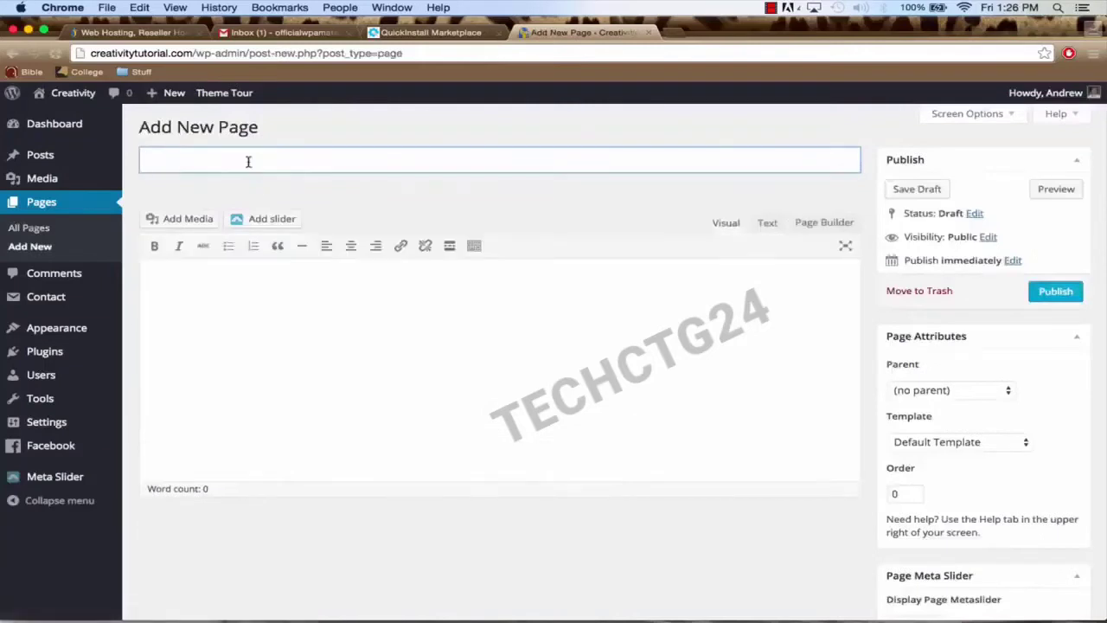
Step: Publish pages titled 'Photo Gallery' and 'Services', then visit the live site
text(Photo Gallery)
click(1041, 296)
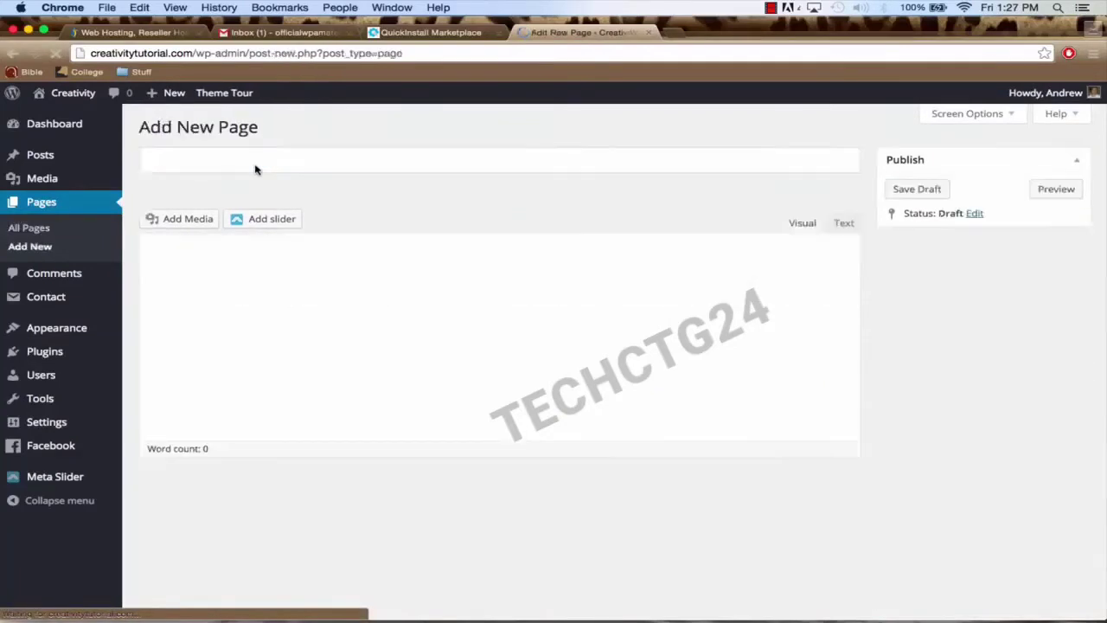
text(Services)
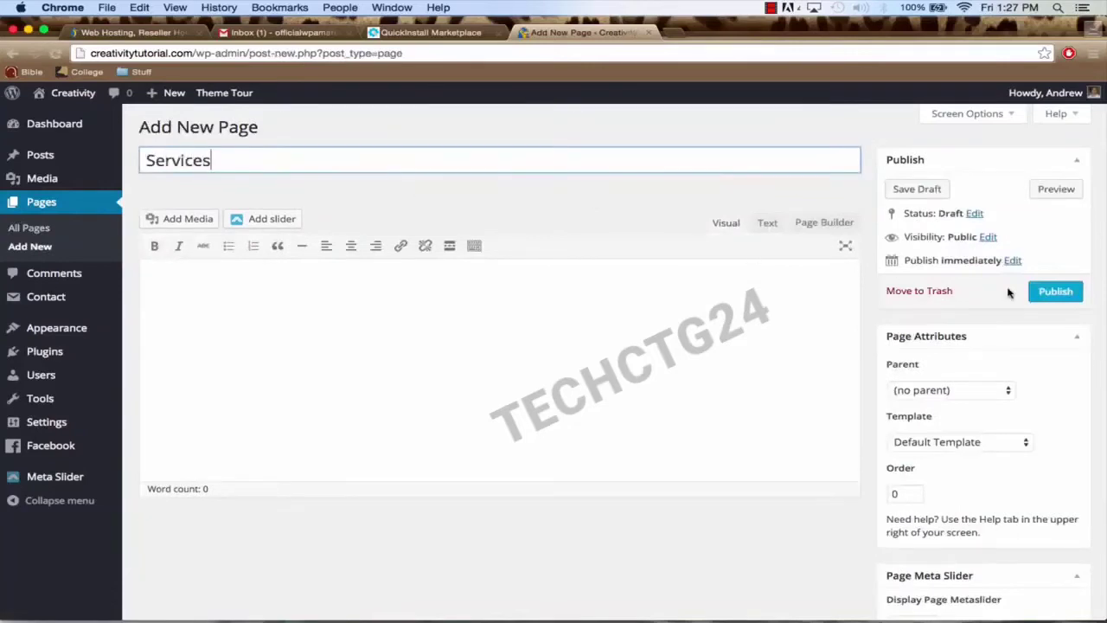
click(1054, 296)
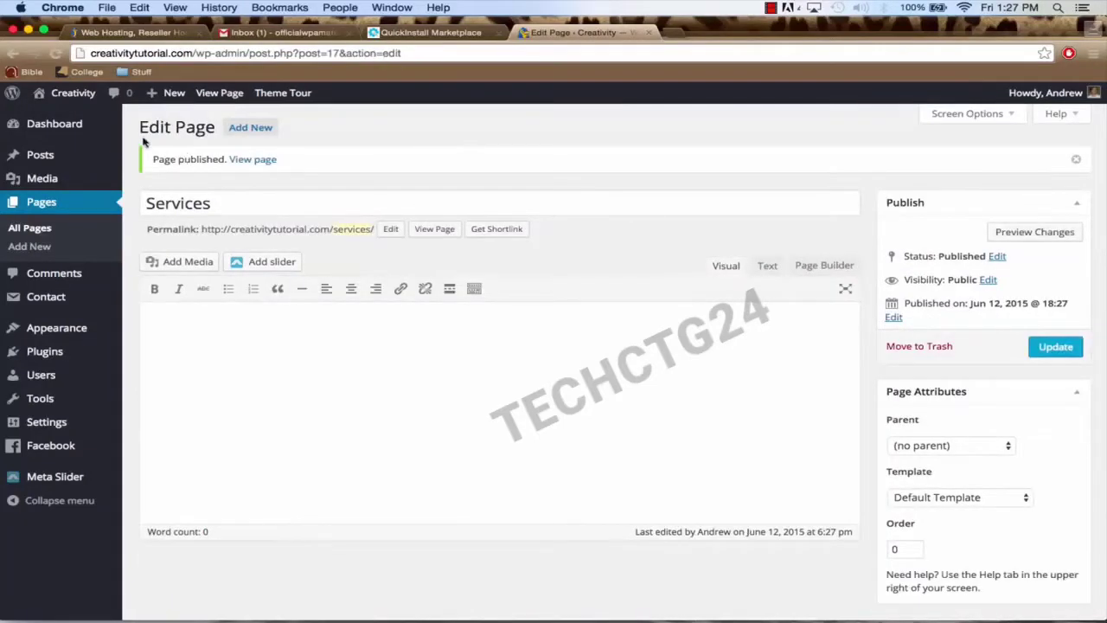
click(58, 98)
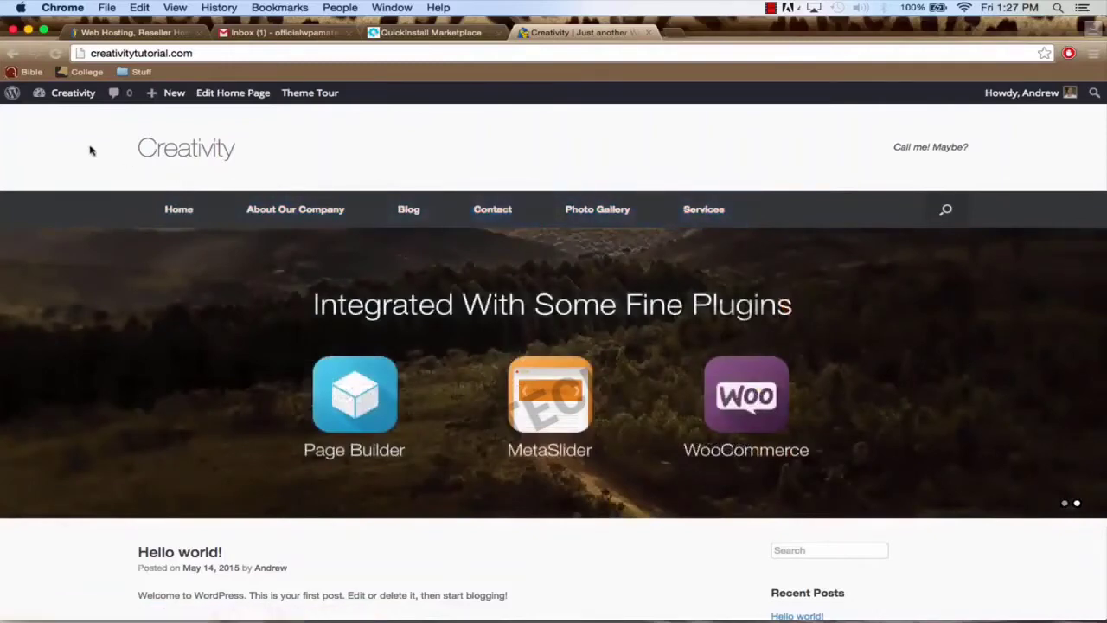
Step: Go to the Dashboard, then Appearance > Home Page to load the Vantage builder
mouse_move(65, 96)
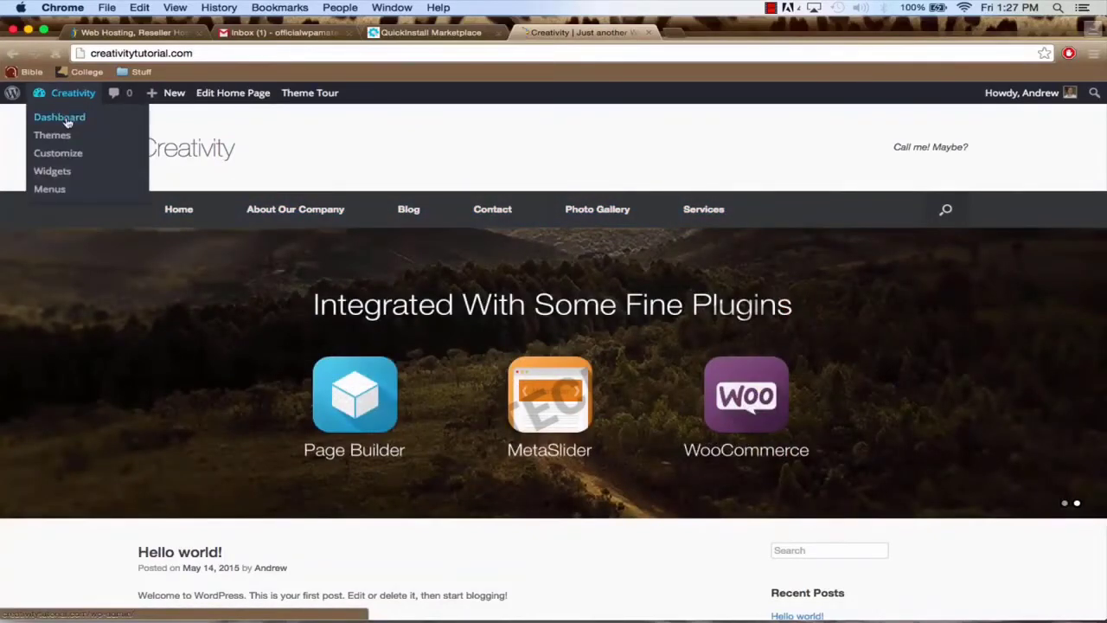
click(67, 123)
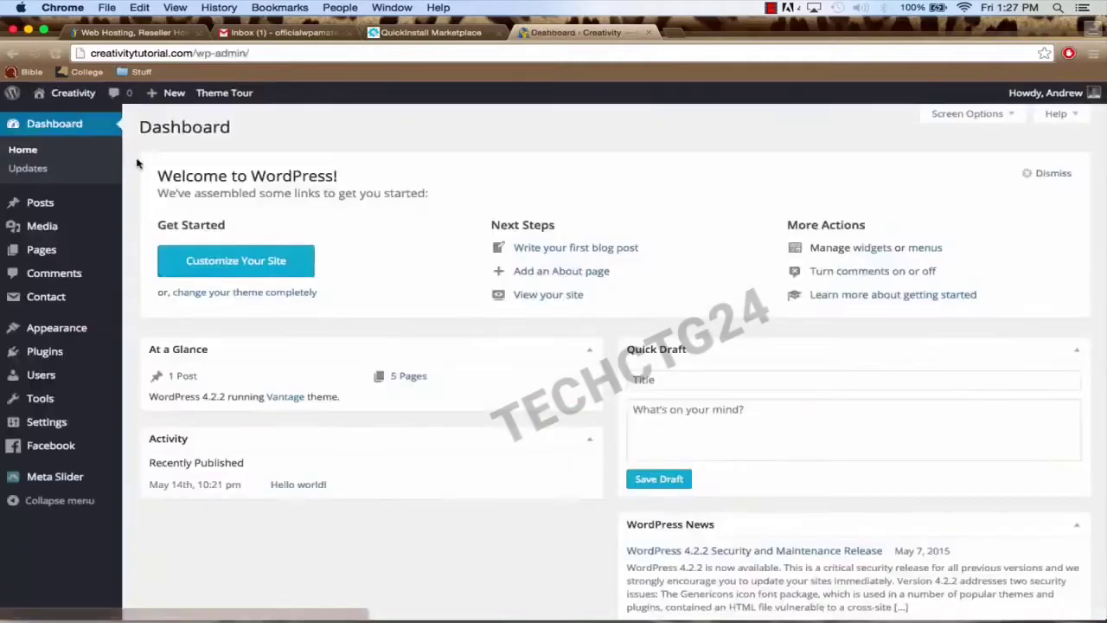
mouse_move(74, 343)
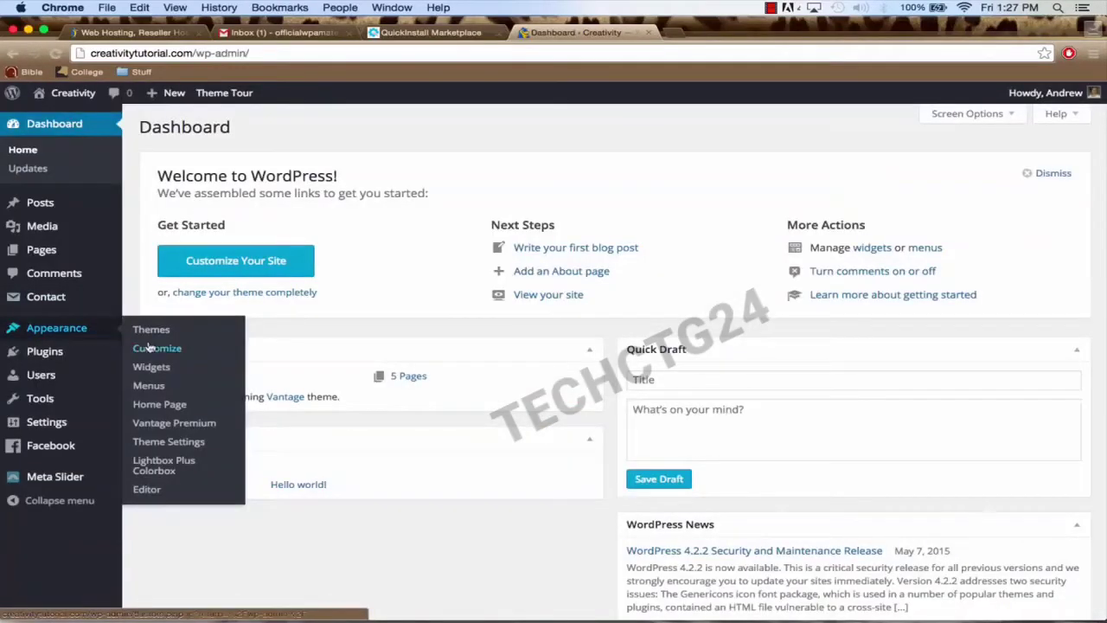
click(158, 406)
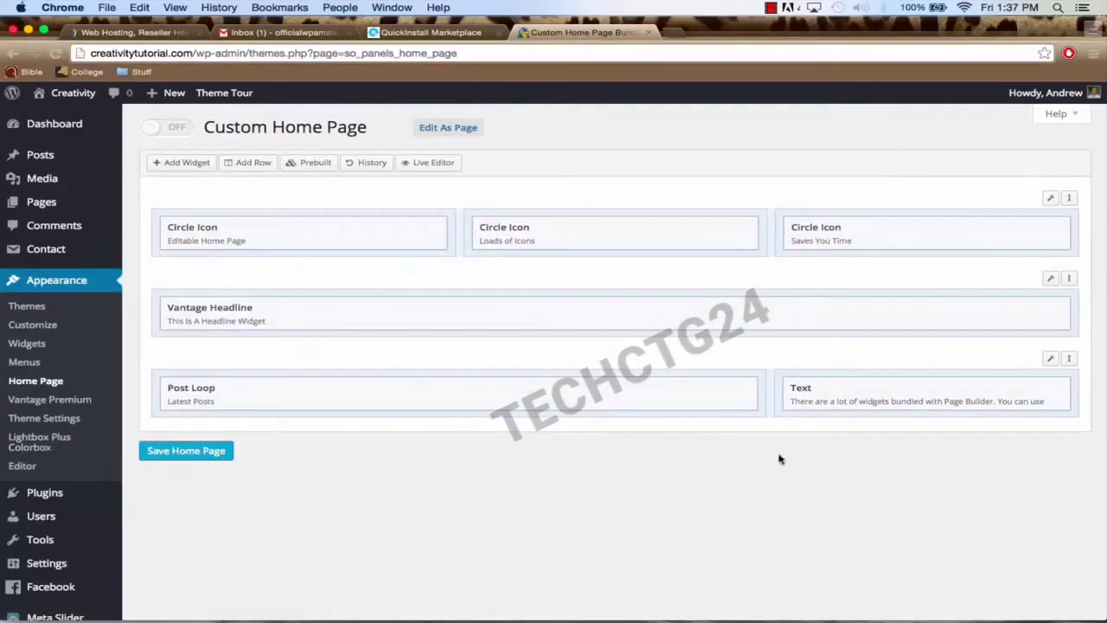
Step: Open the live site in a new browser tab and scroll through it
right_click(62, 97)
click(130, 97)
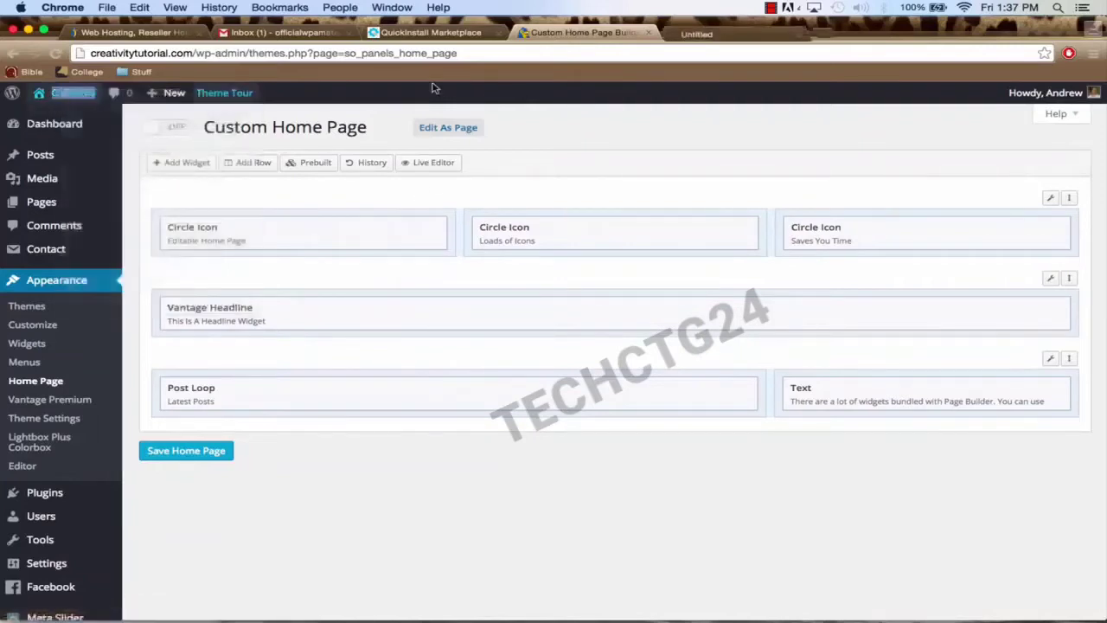
click(696, 32)
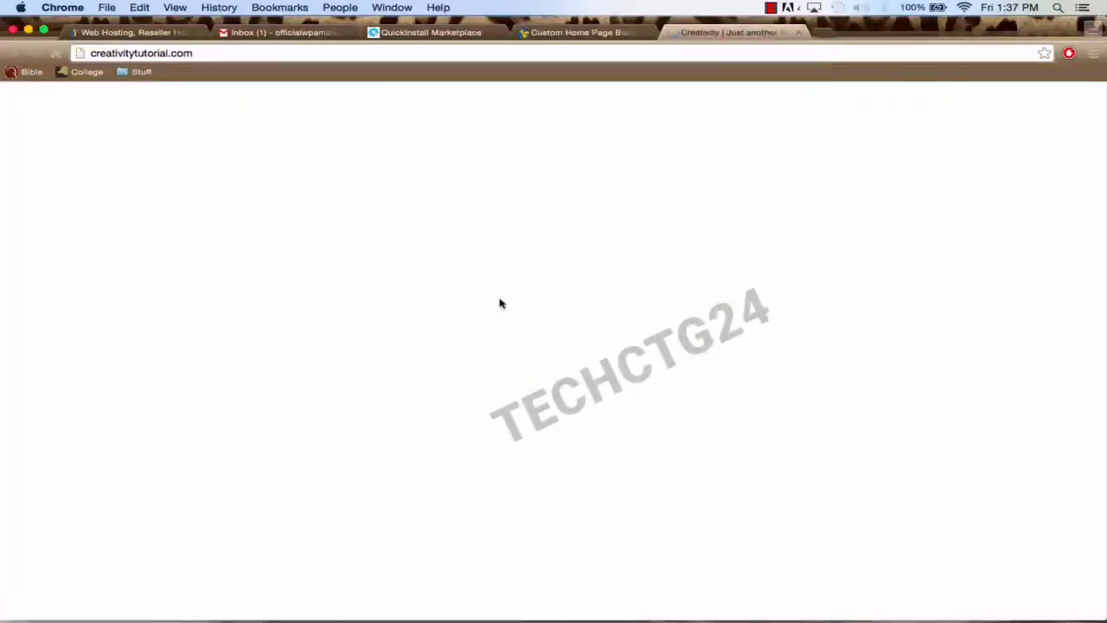
scroll(537, 320, down, 3)
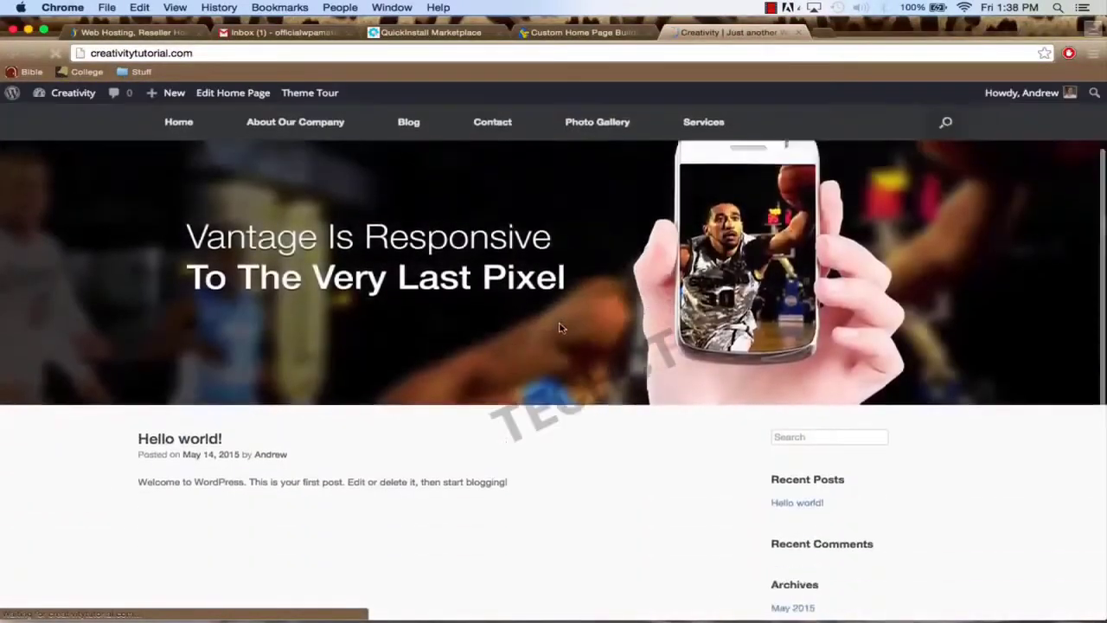
scroll(559, 327, up, 3)
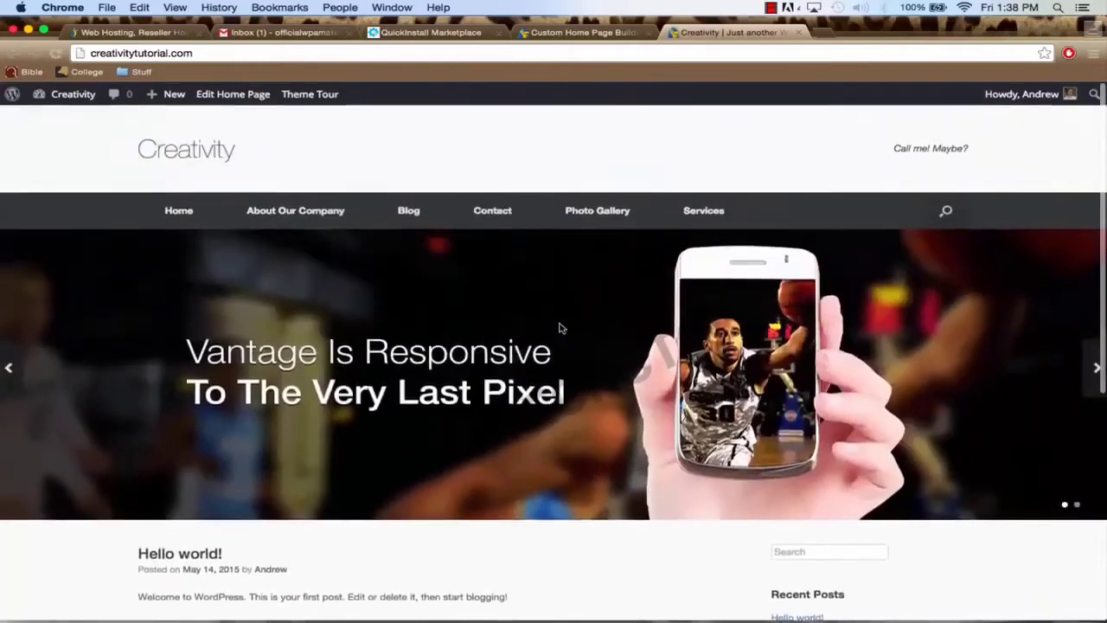
Step: In the builder, switch on the custom home page and save it
click(558, 33)
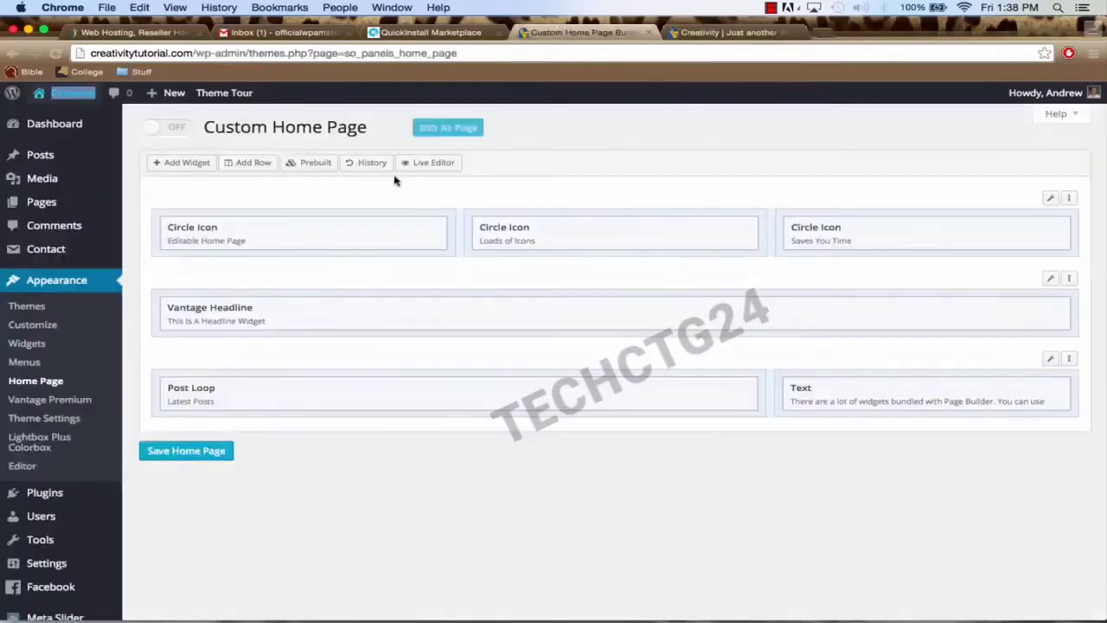
click(164, 129)
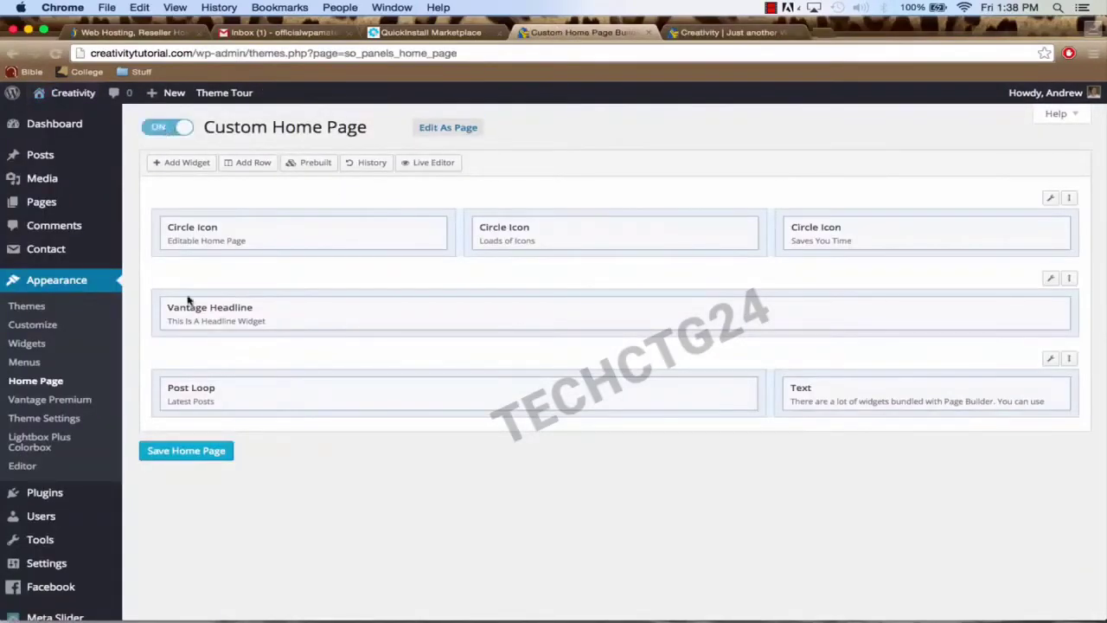
click(196, 457)
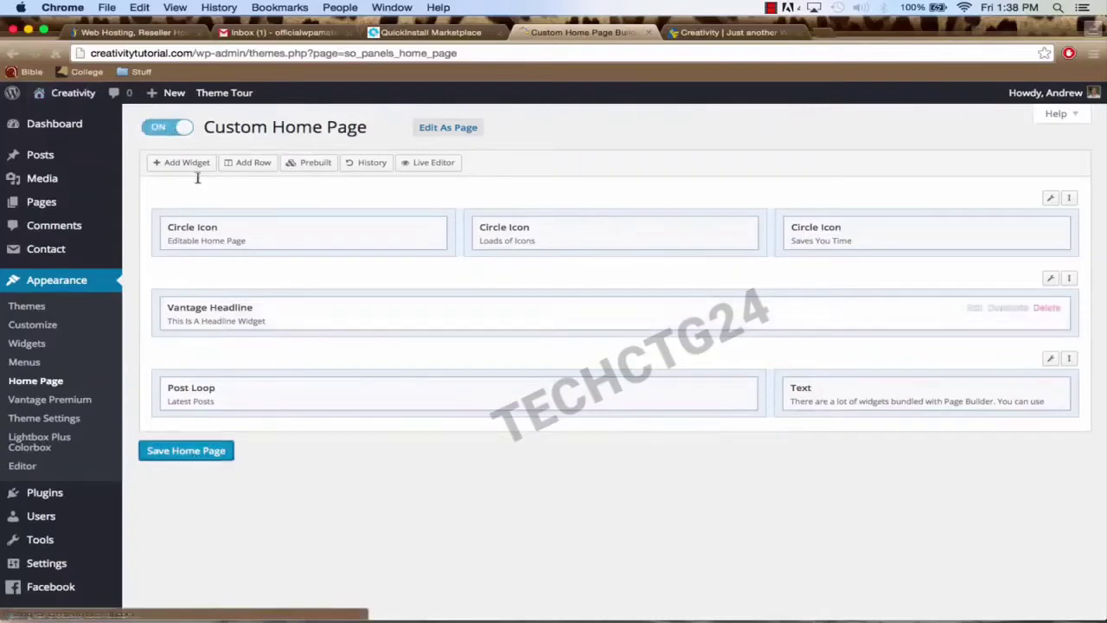
Step: Close the unneeded web hosting, inbox and QuickInstall browser tabs
click(198, 32)
click(197, 32)
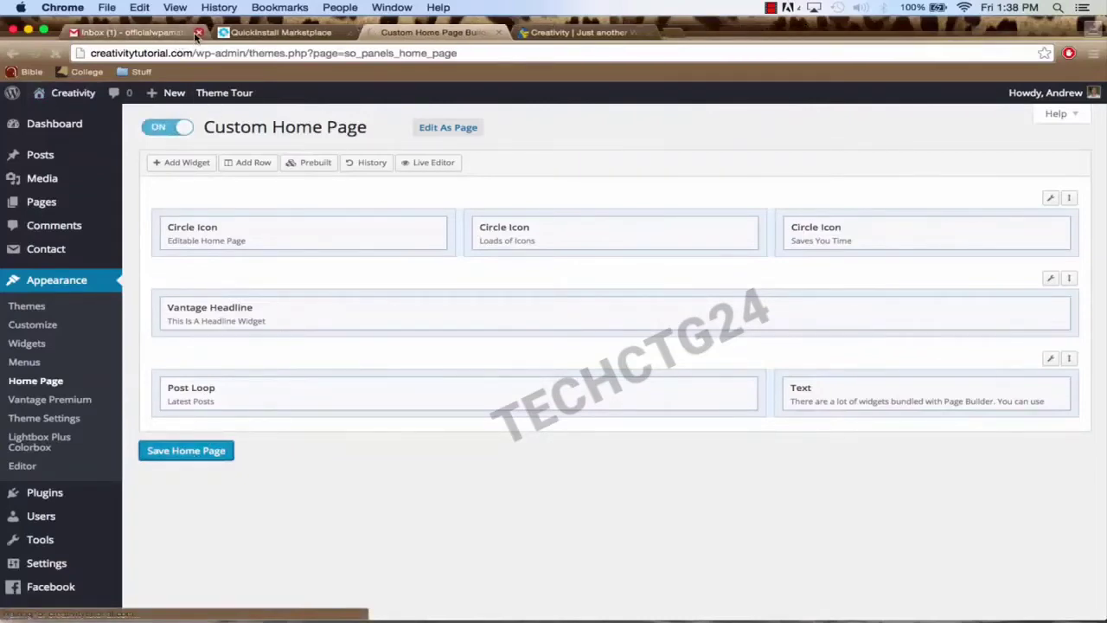
click(197, 32)
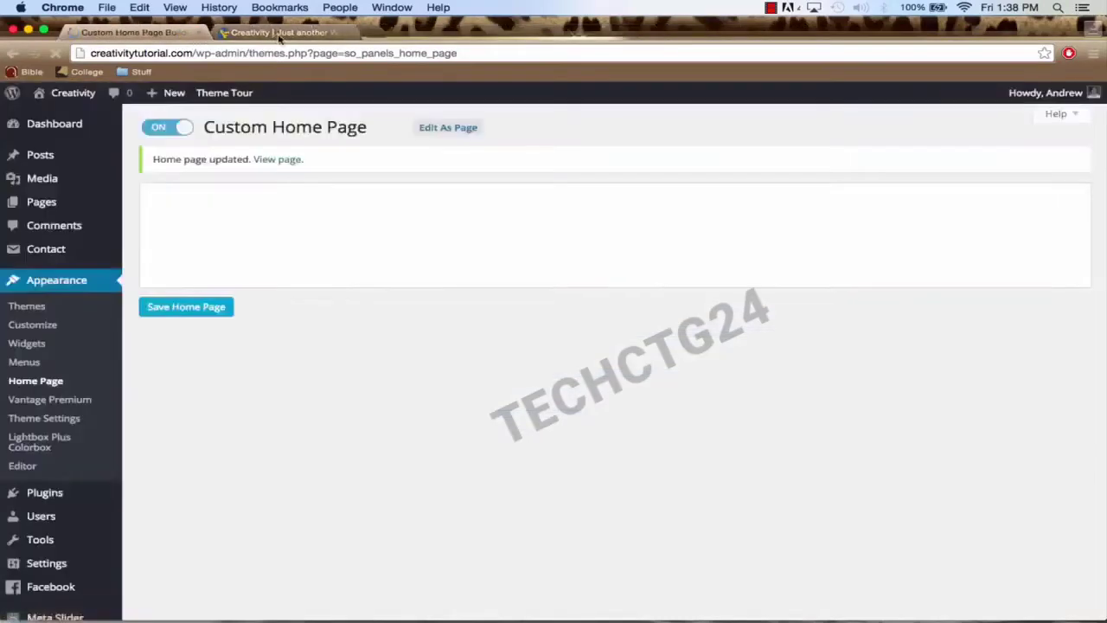
click(279, 34)
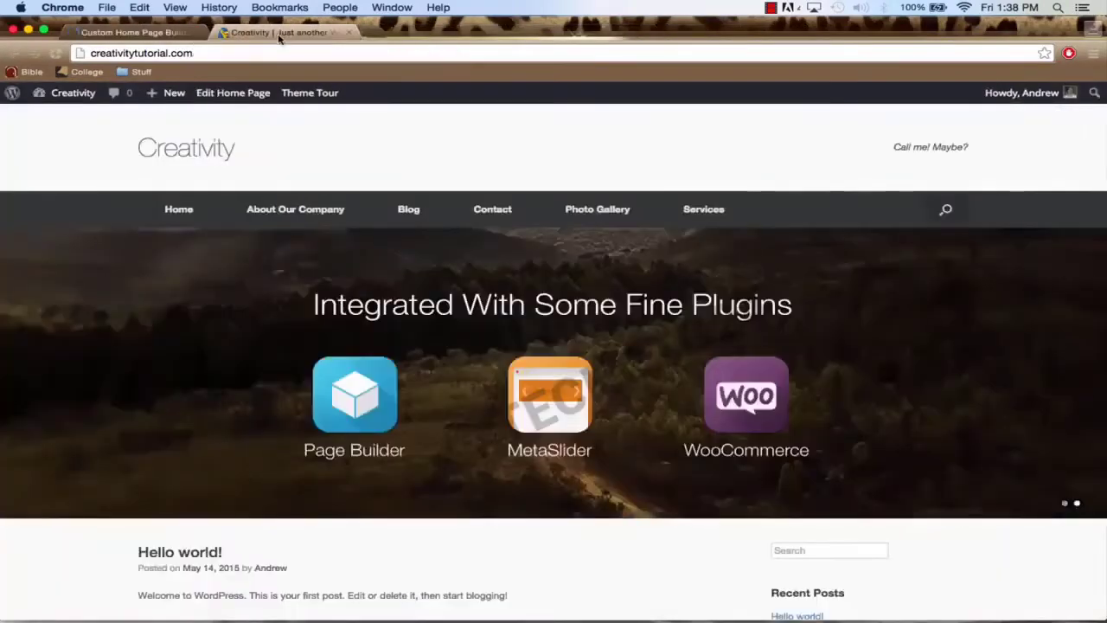
click(130, 32)
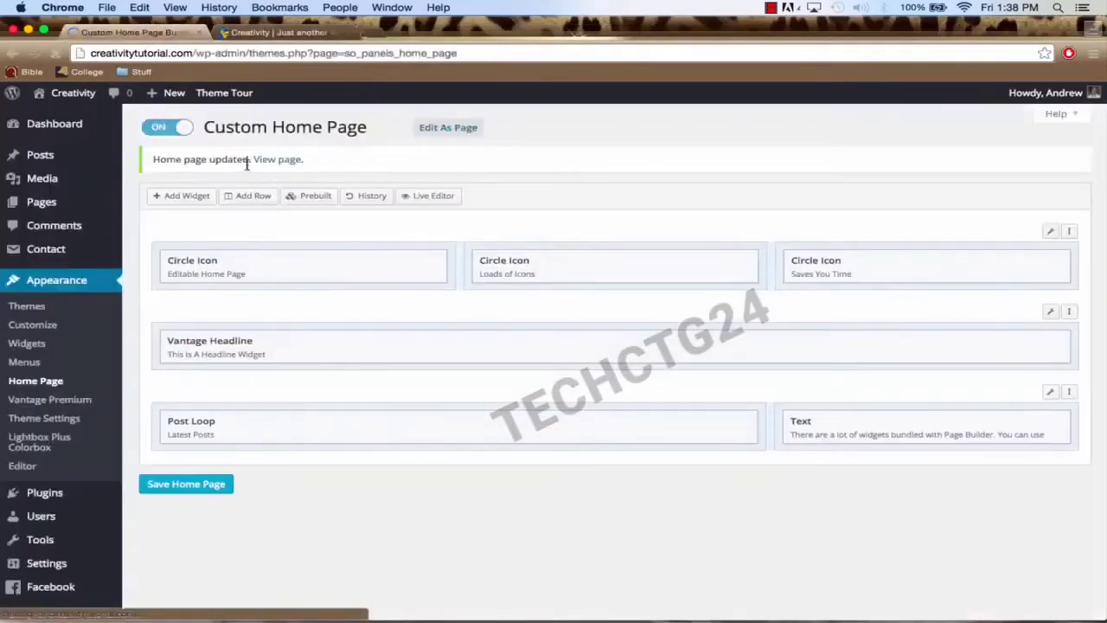
Step: Reload the live front page, review the new layout, and return to the builder
click(276, 32)
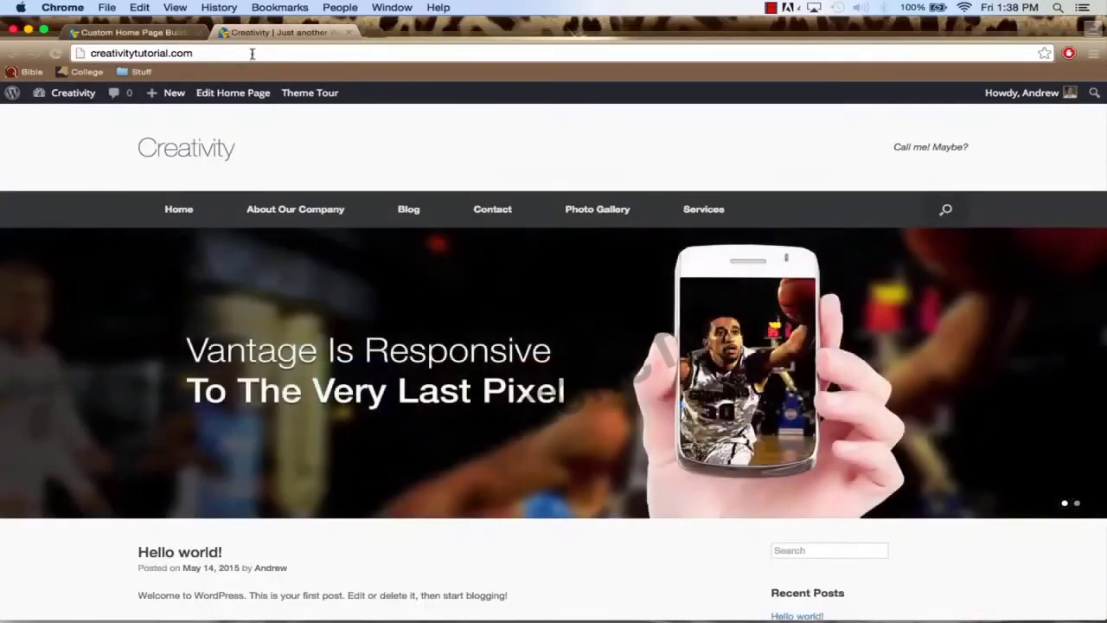
click(252, 54)
key(Return)
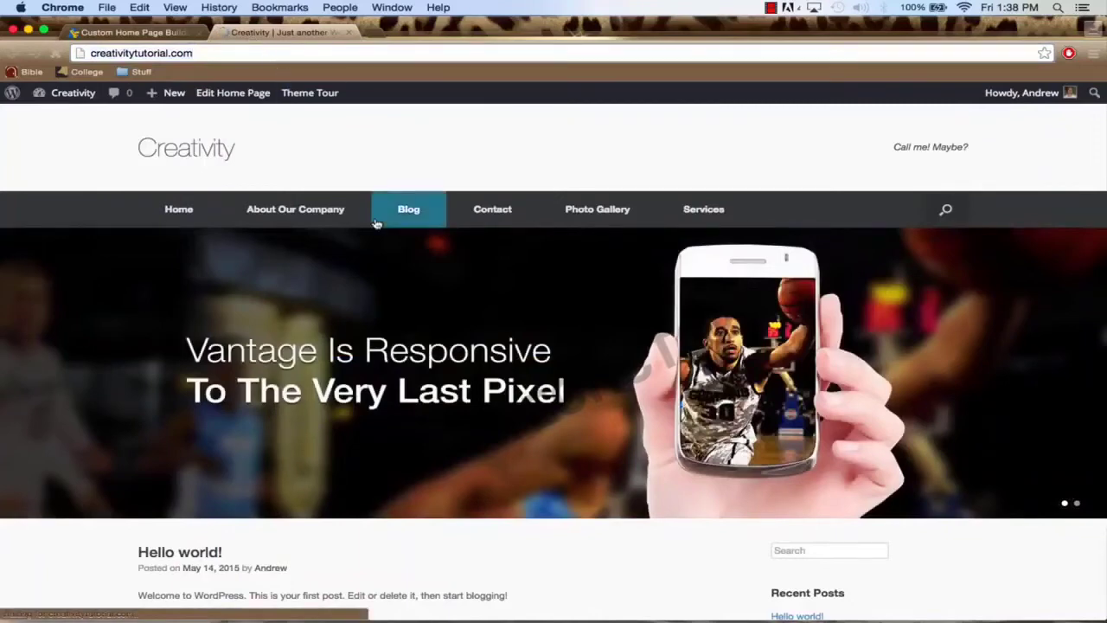
scroll(412, 301, down, 5)
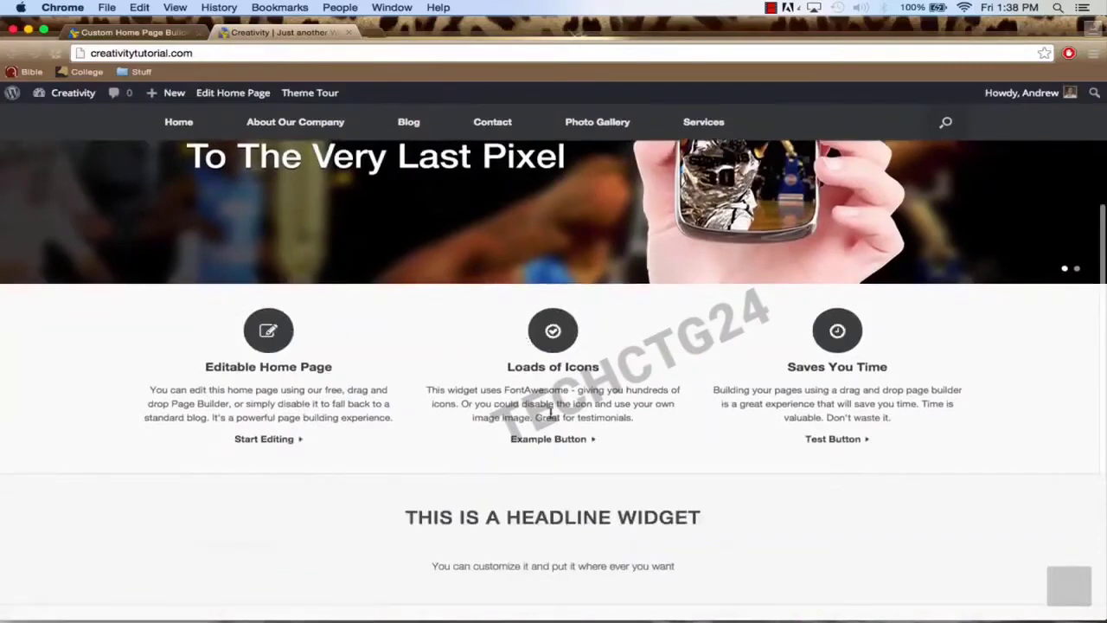
scroll(550, 413, down, 3)
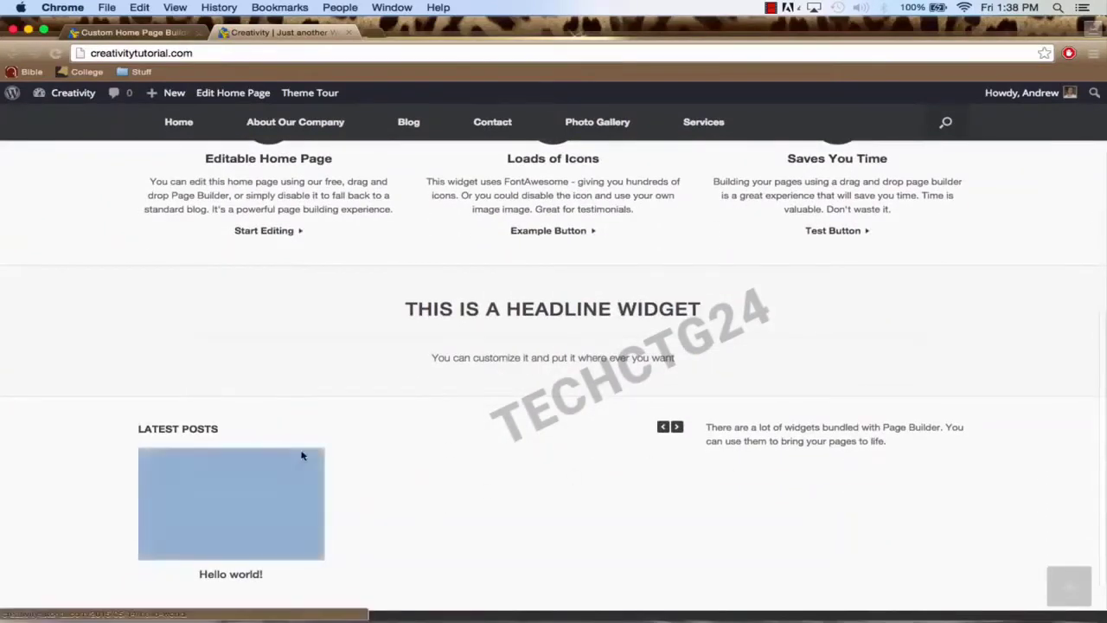
scroll(378, 420, down, 2)
scroll(378, 421, up, 10)
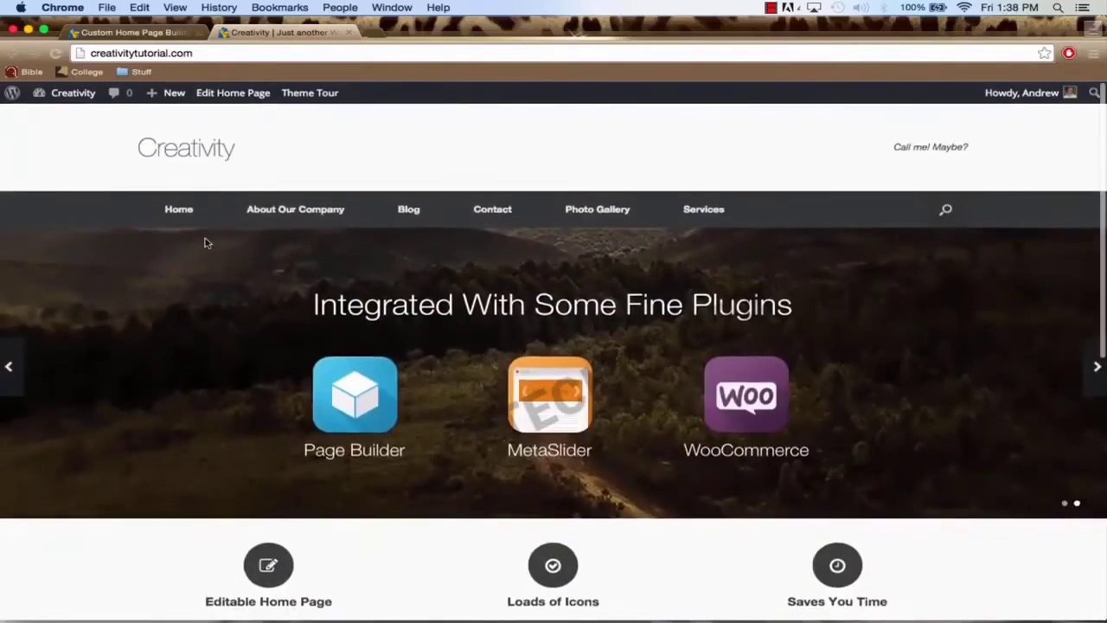
click(139, 36)
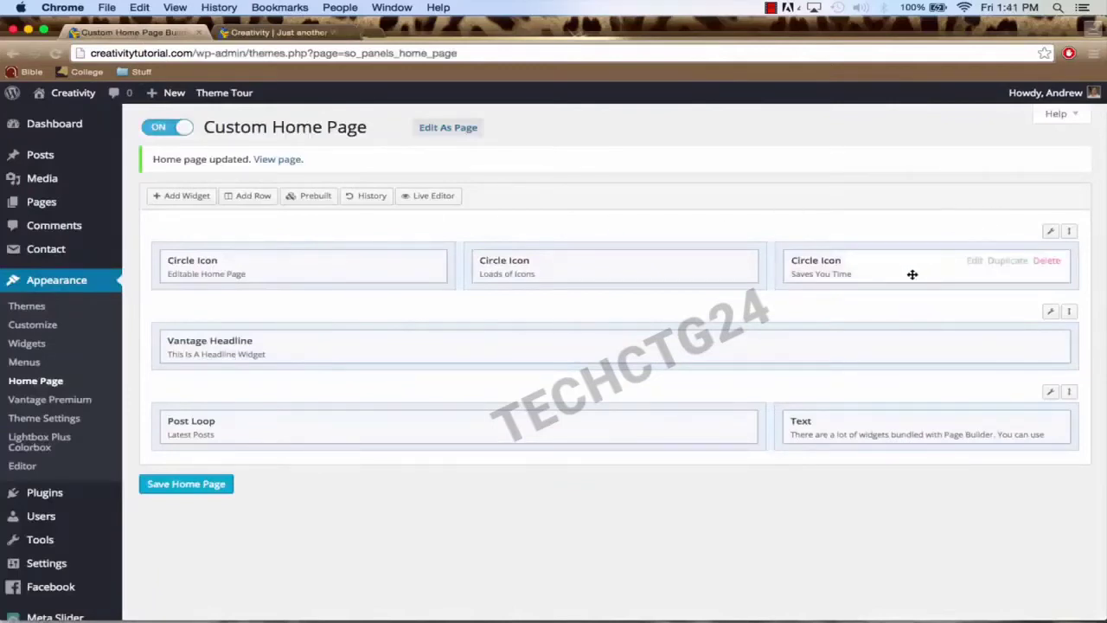
Step: Delete the Circle Icon, Vantage Headline and last remaining rows, confirming each deletion
mouse_move(746, 430)
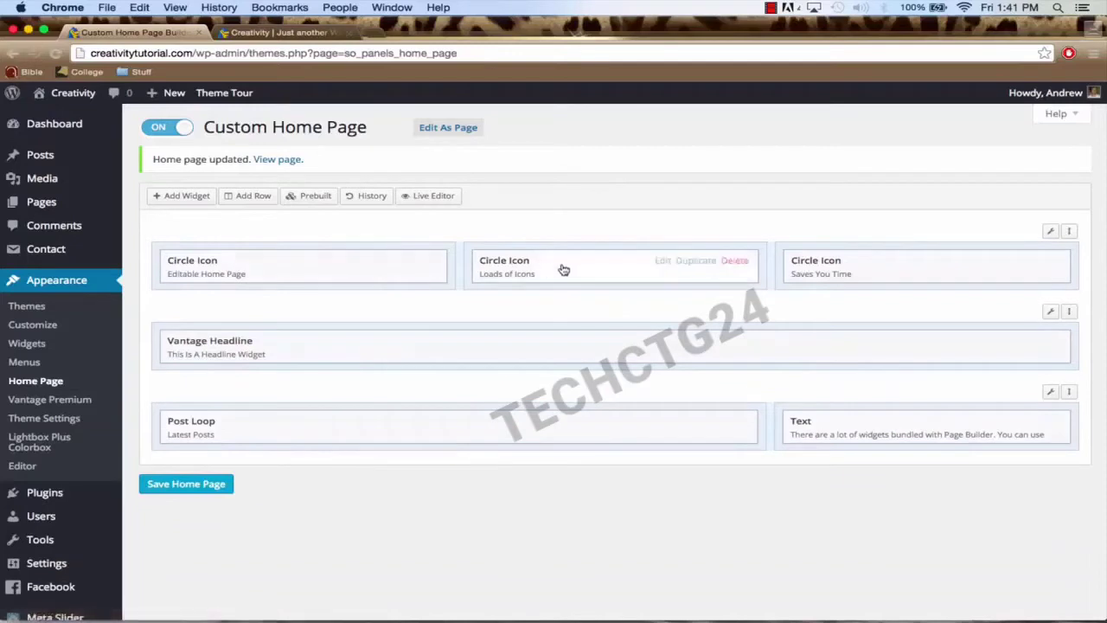
mouse_move(887, 266)
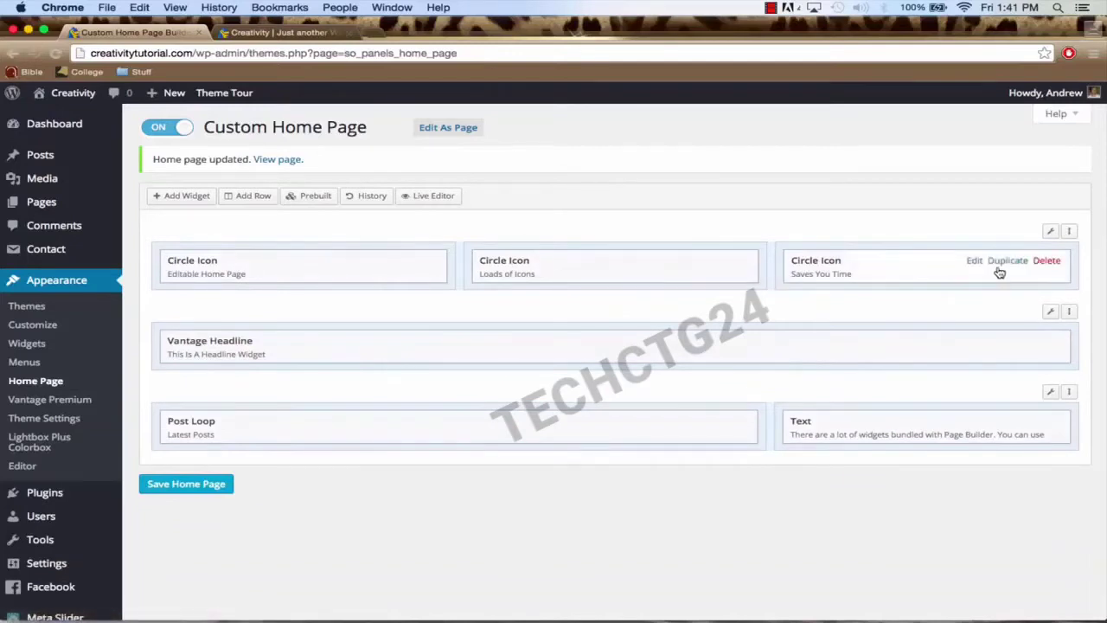
mouse_move(1050, 235)
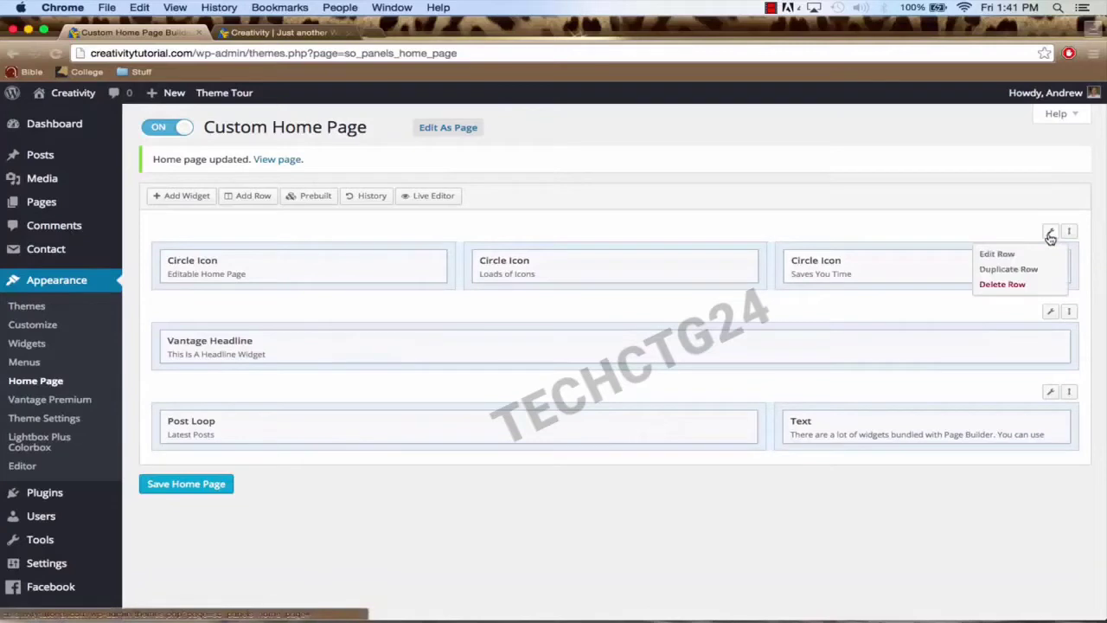
click(1018, 286)
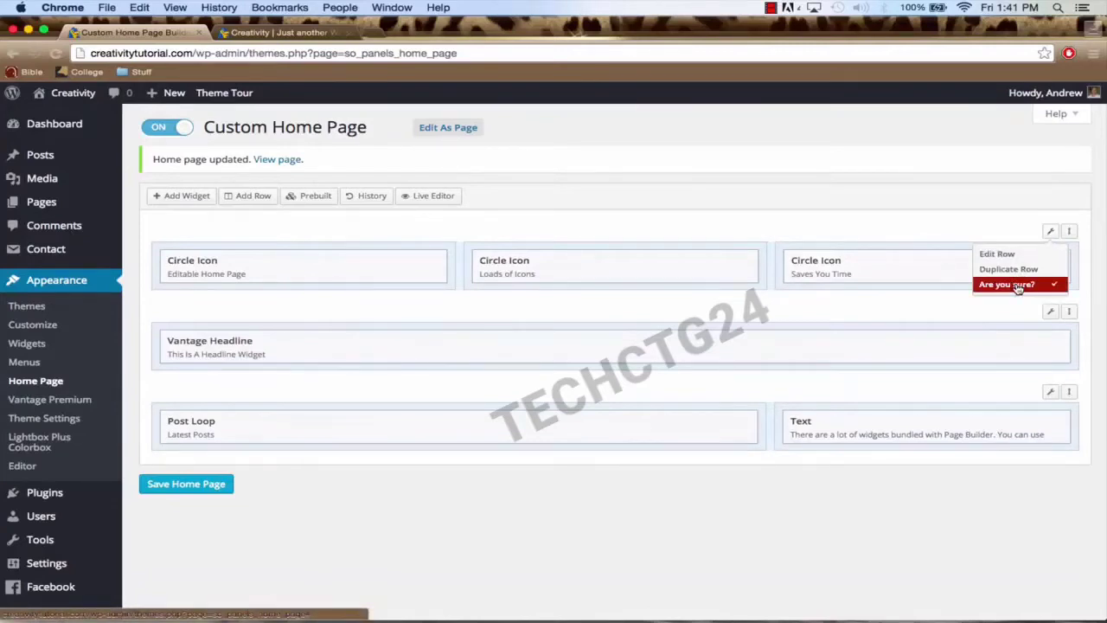
click(1018, 288)
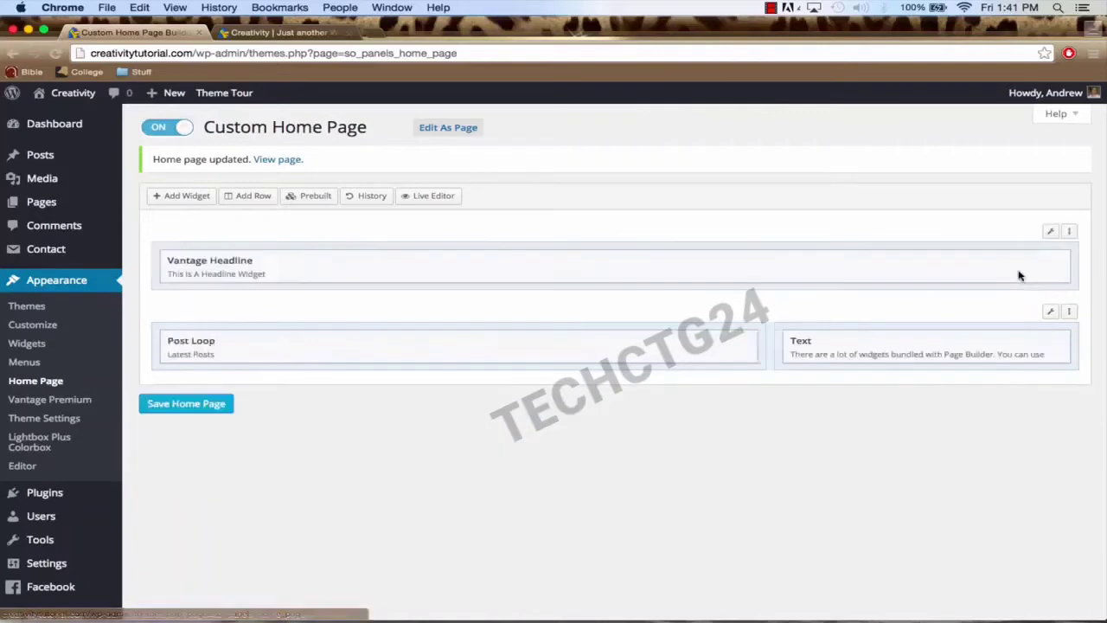
mouse_move(1050, 234)
click(1019, 285)
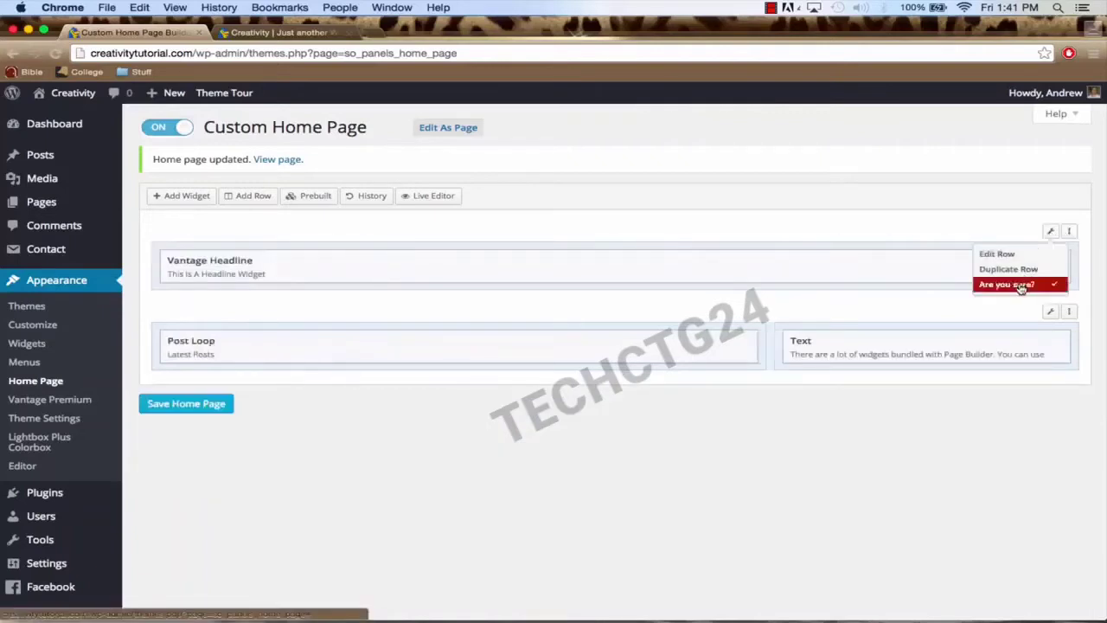
click(1019, 286)
mouse_move(1049, 232)
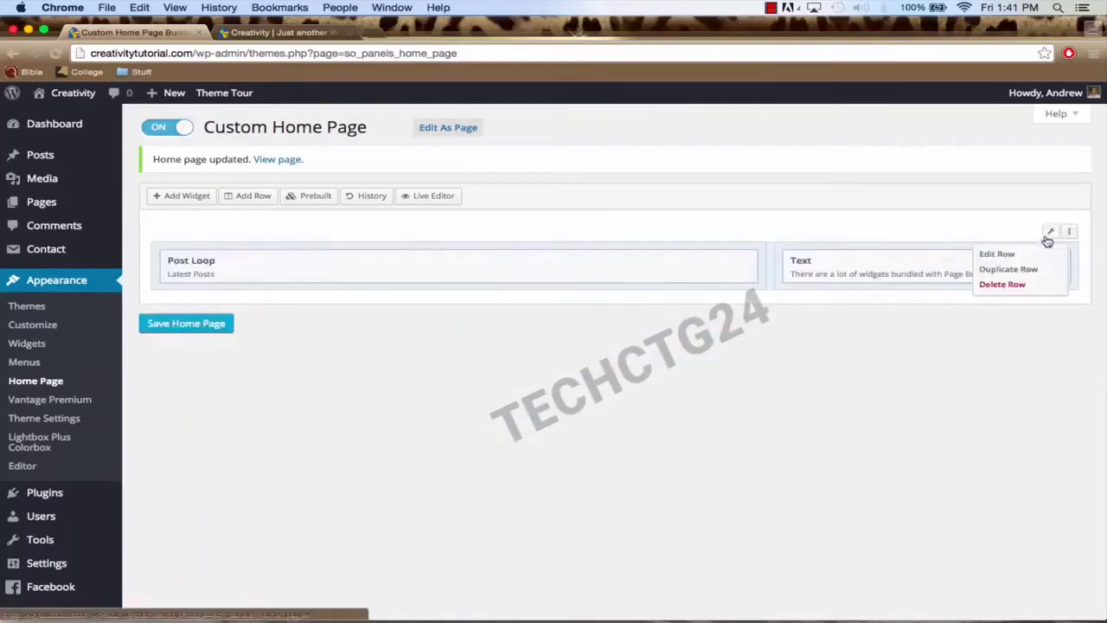
click(1019, 284)
click(1017, 285)
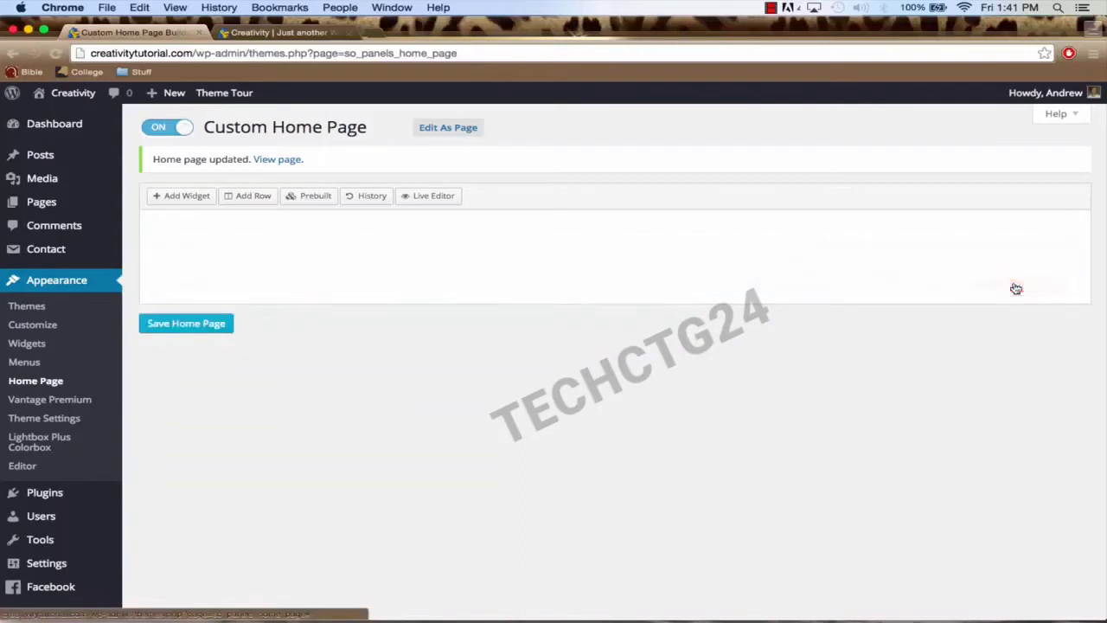
Step: Insert one-column, three-column and two-column rows, moving the three-column row second
click(251, 198)
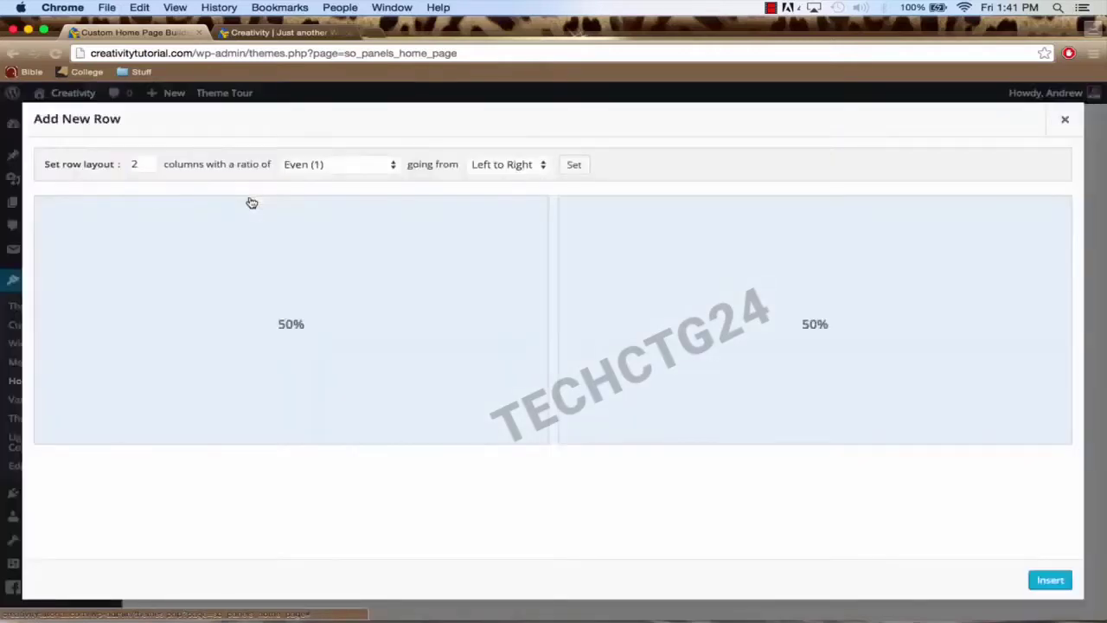
click(149, 168)
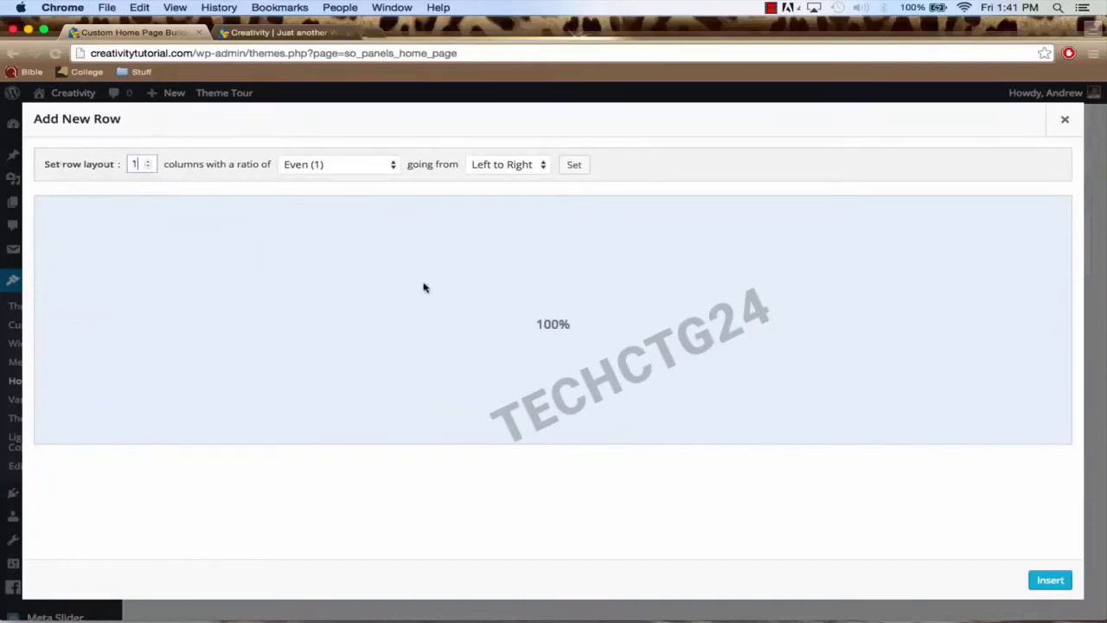
click(1050, 580)
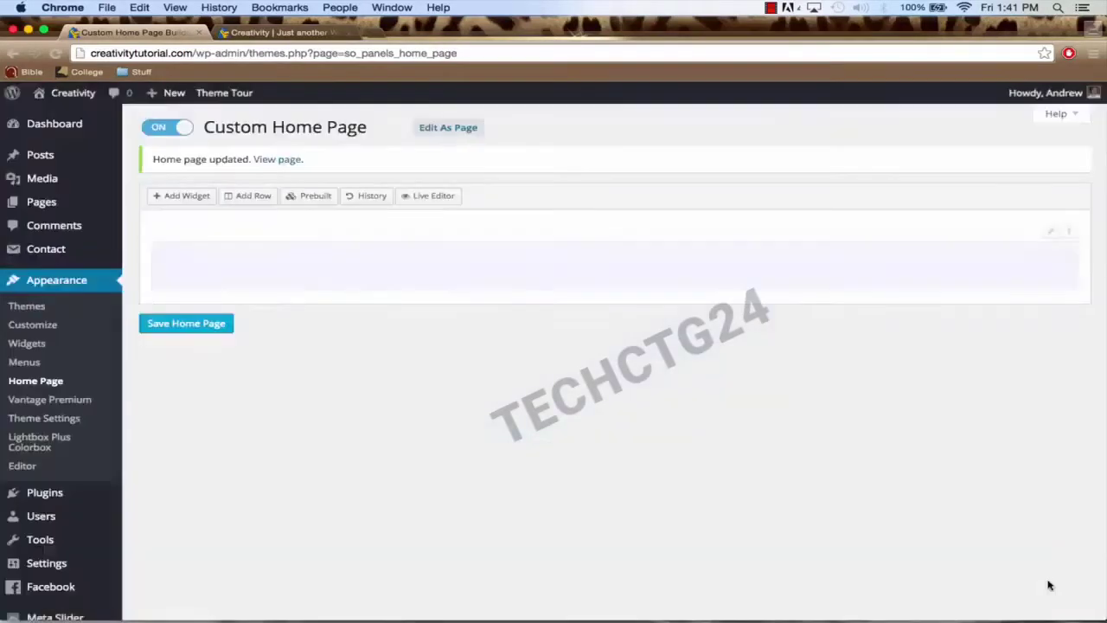
click(253, 198)
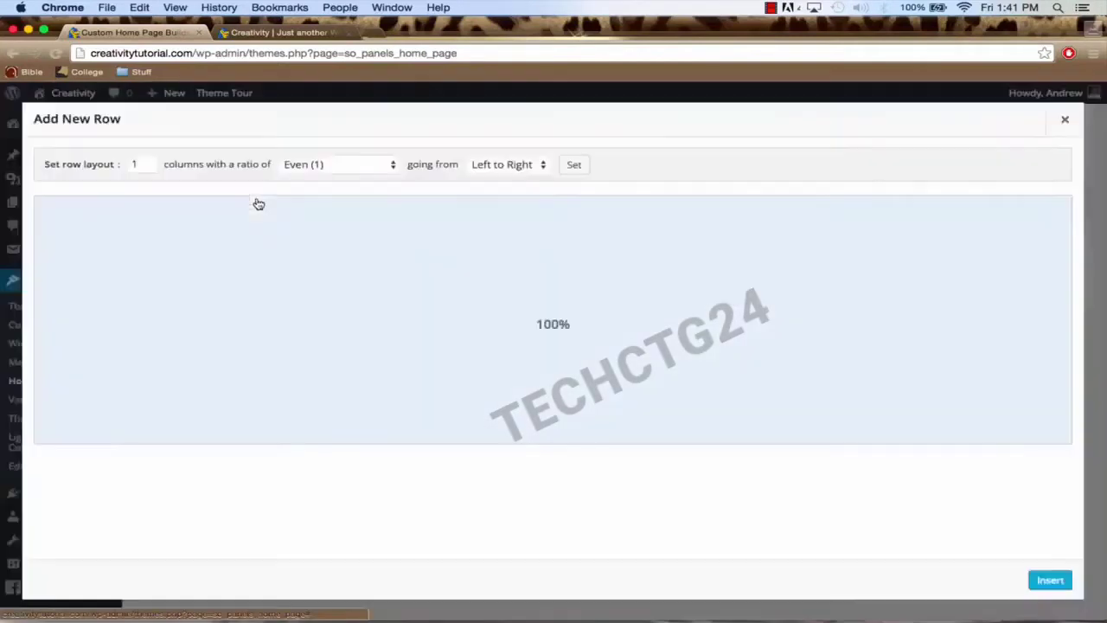
click(149, 163)
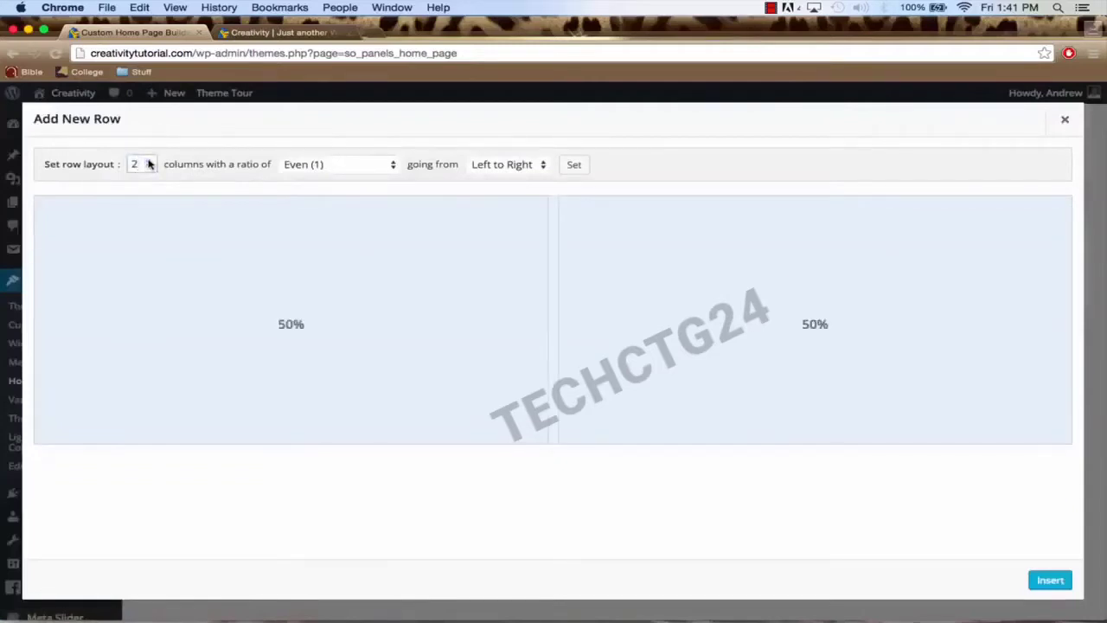
click(148, 161)
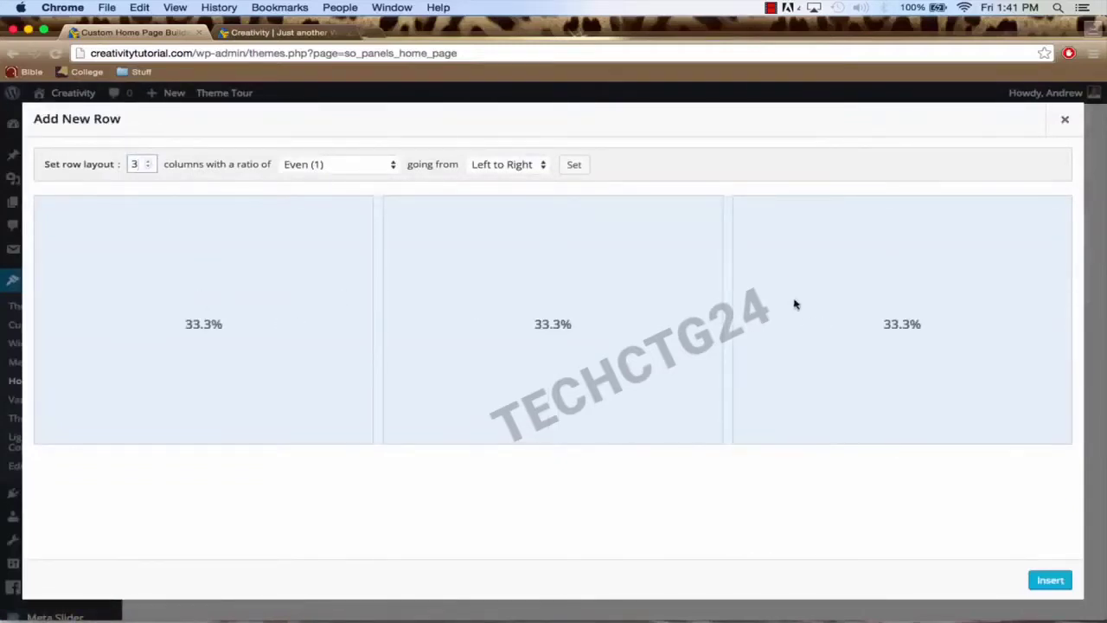
click(1049, 580)
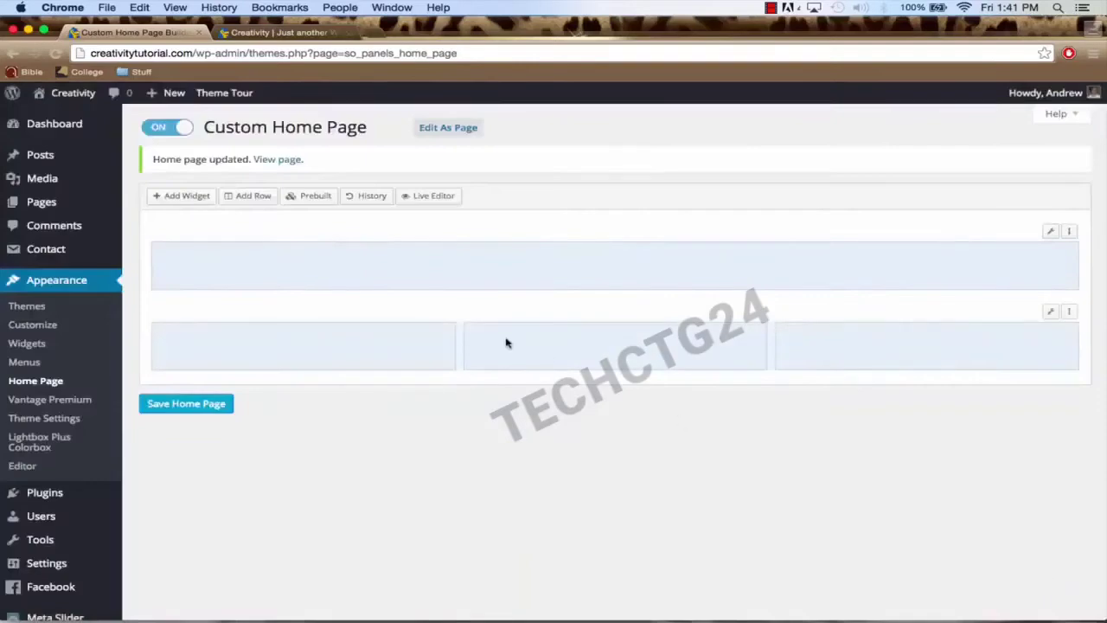
click(245, 198)
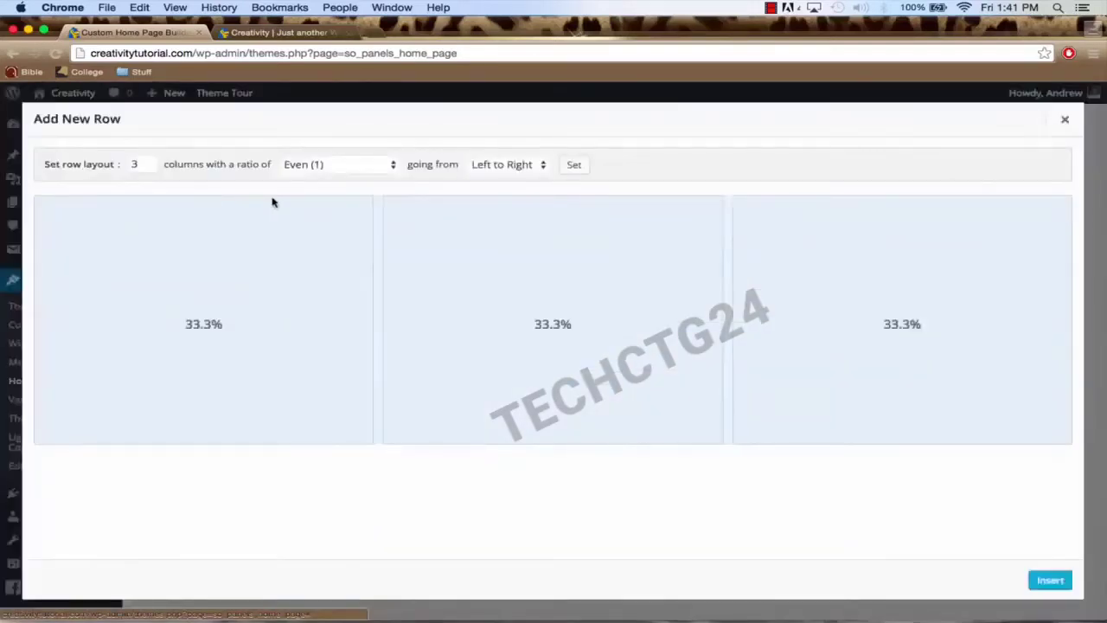
click(147, 168)
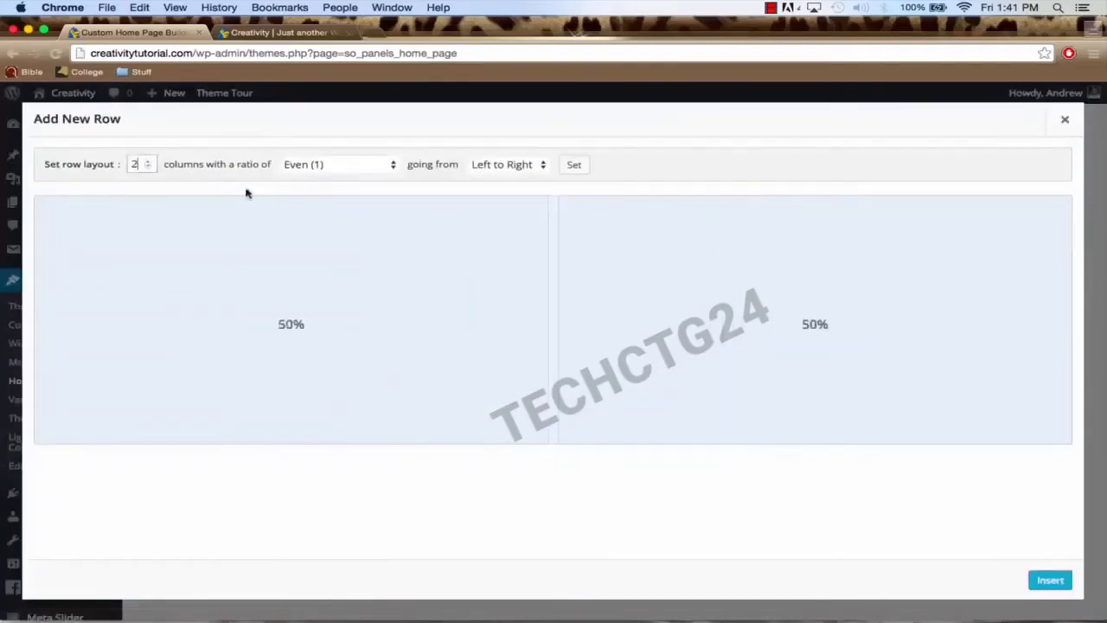
click(1048, 580)
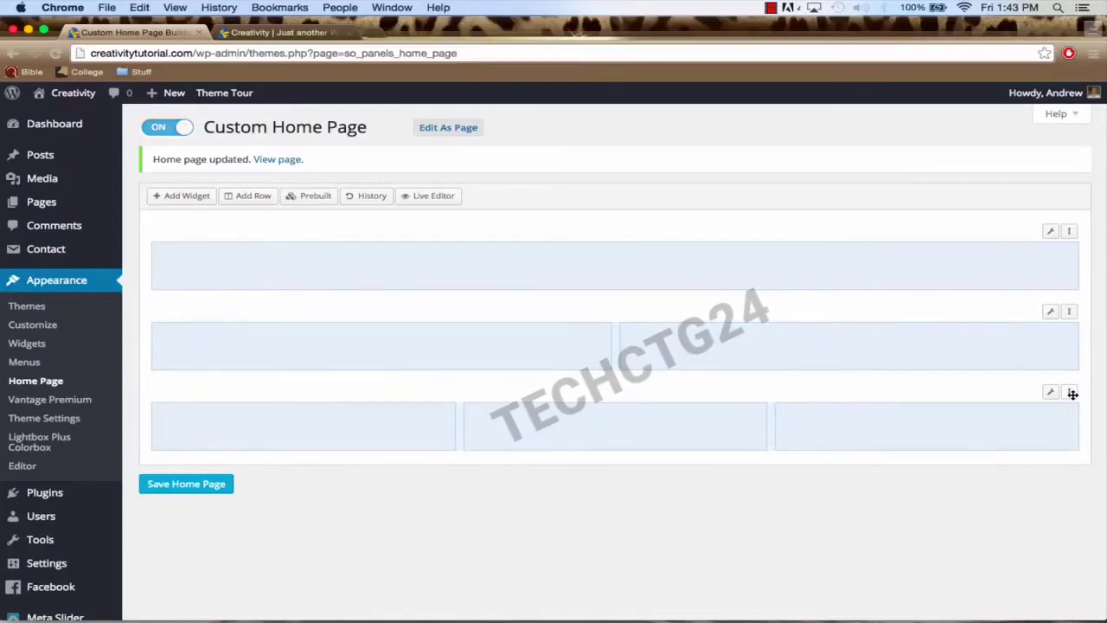
drag(1072, 393, 1069, 311)
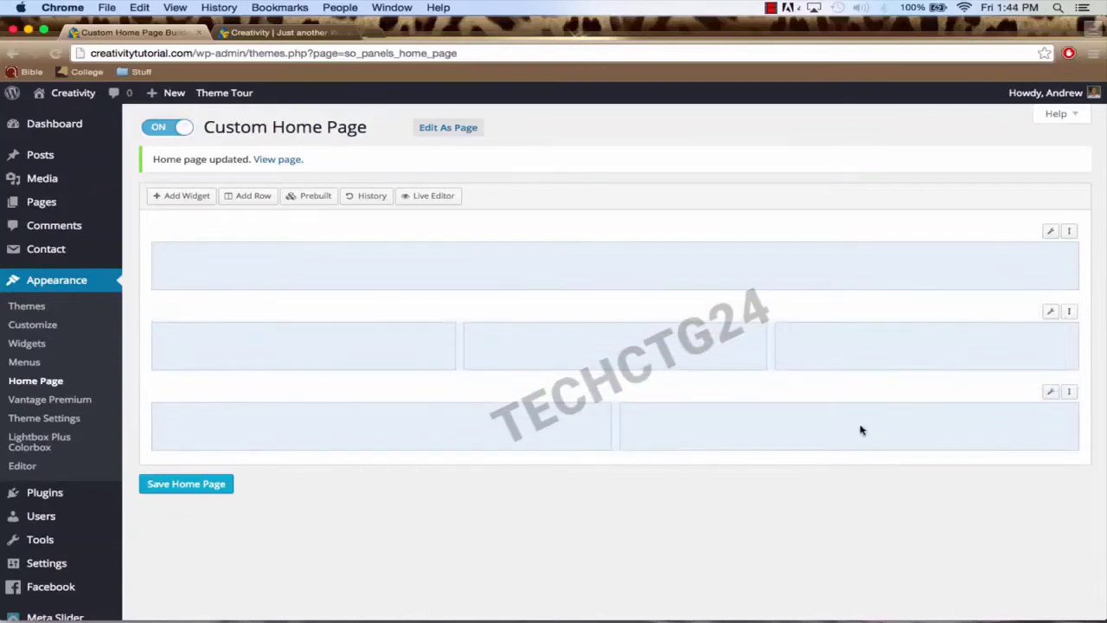
Step: Add a Vantage Headline widget to the full-width top row
click(306, 273)
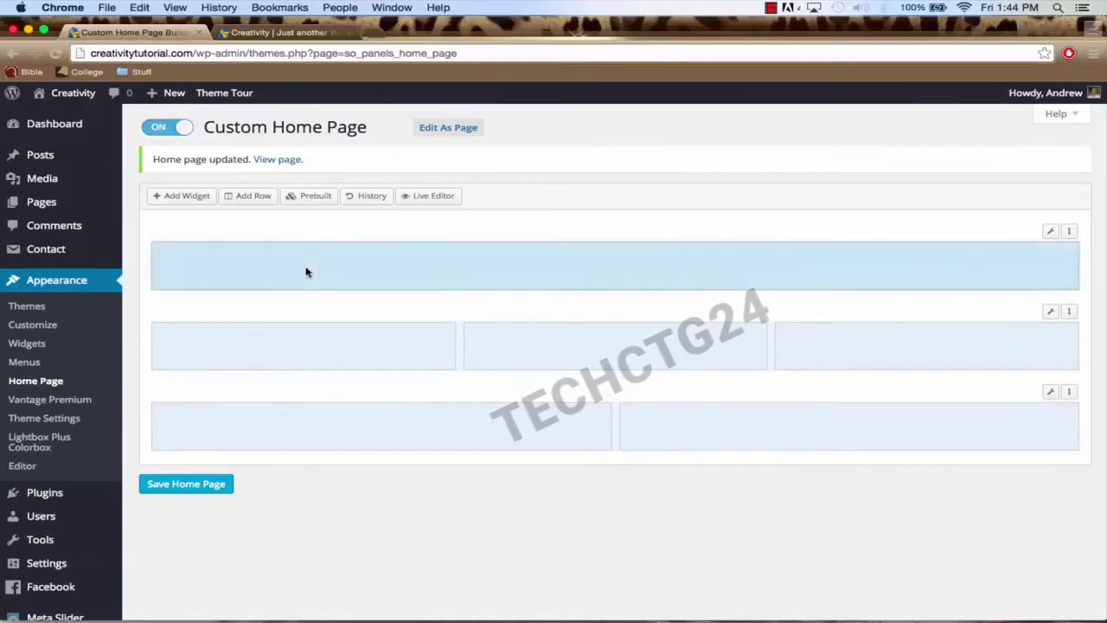
click(184, 198)
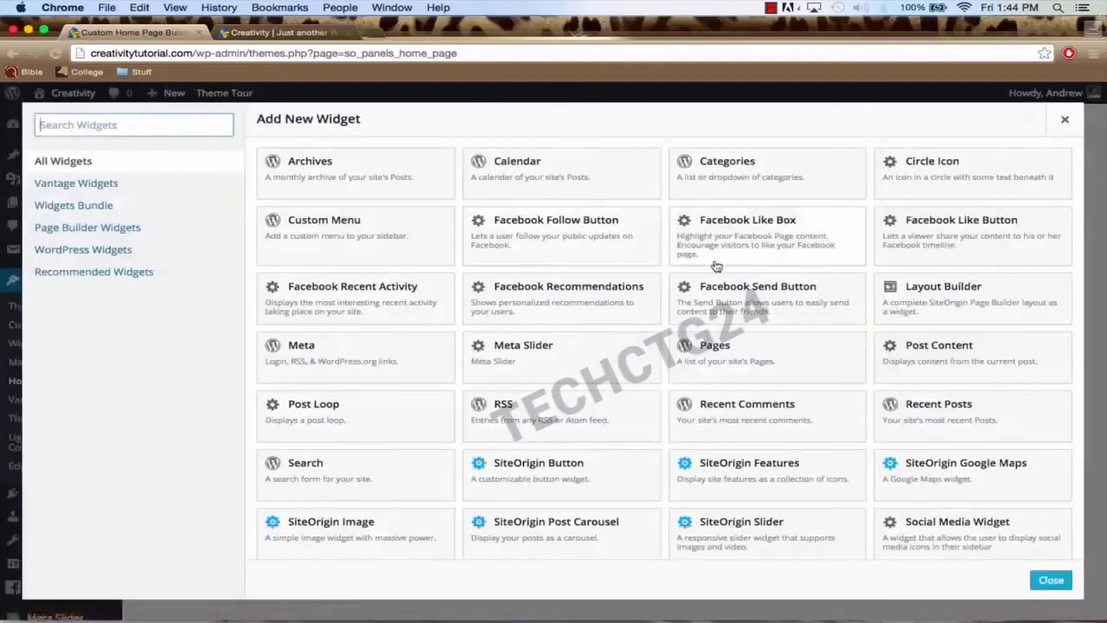
scroll(716, 265, down, 1)
scroll(716, 266, down, 3)
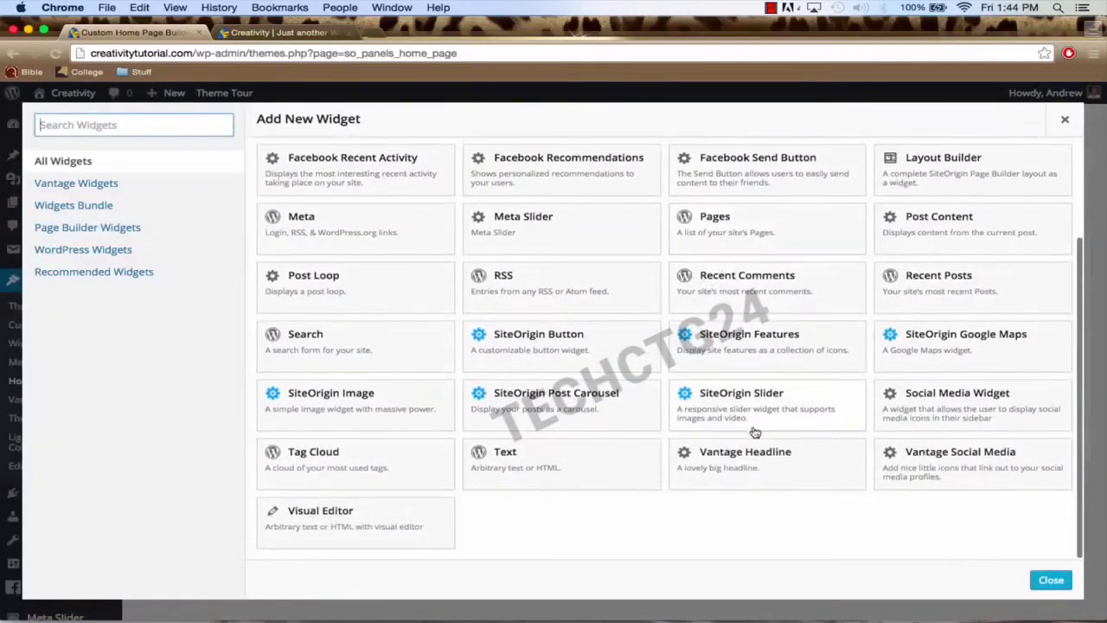
click(774, 470)
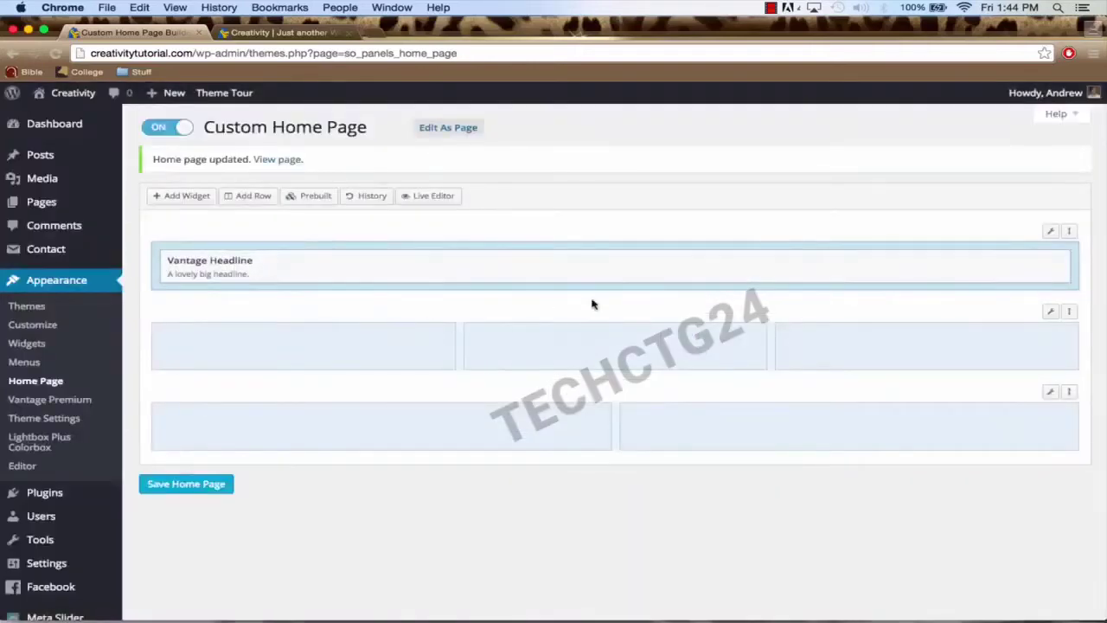
Step: Set the headline text to 'Eye catching headline of your choosing' and save it
mouse_move(946, 276)
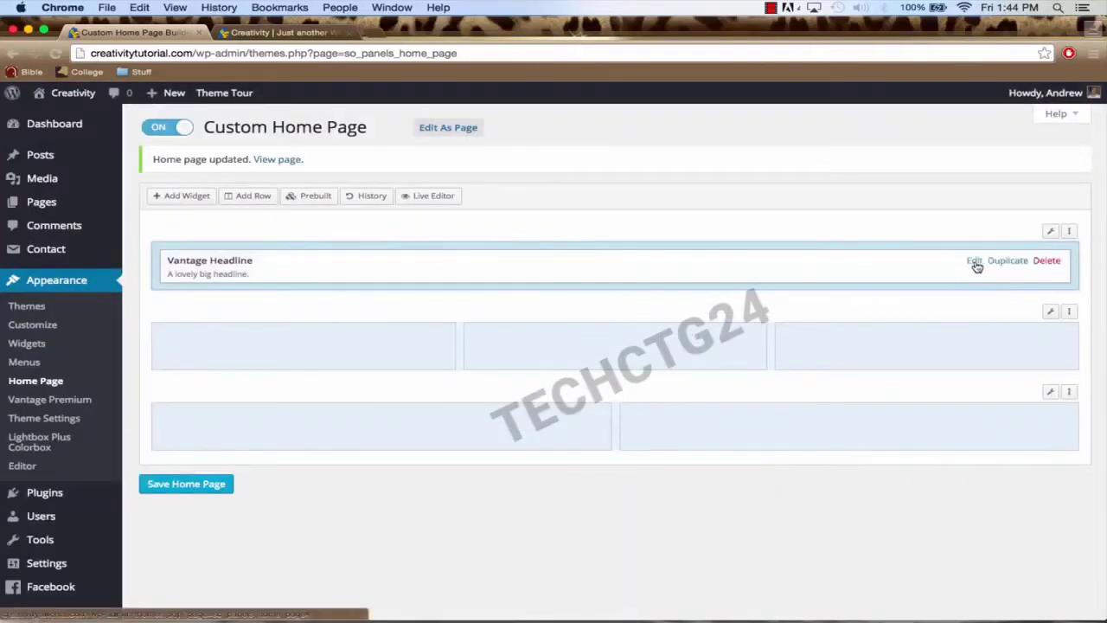
click(975, 261)
click(271, 171)
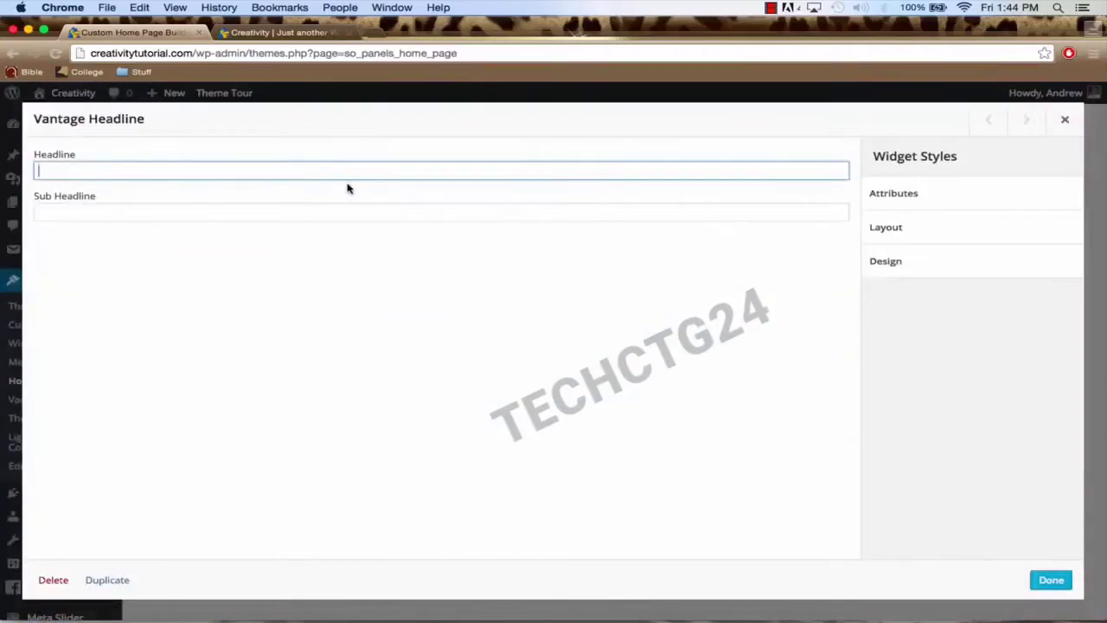
text(Eye ctaching)
key(BackSpace)
key(BackSpace)
key(BackSpace)
key(BackSpace)
key(BackSpace)
key(BackSpace)
key(BackSpace)
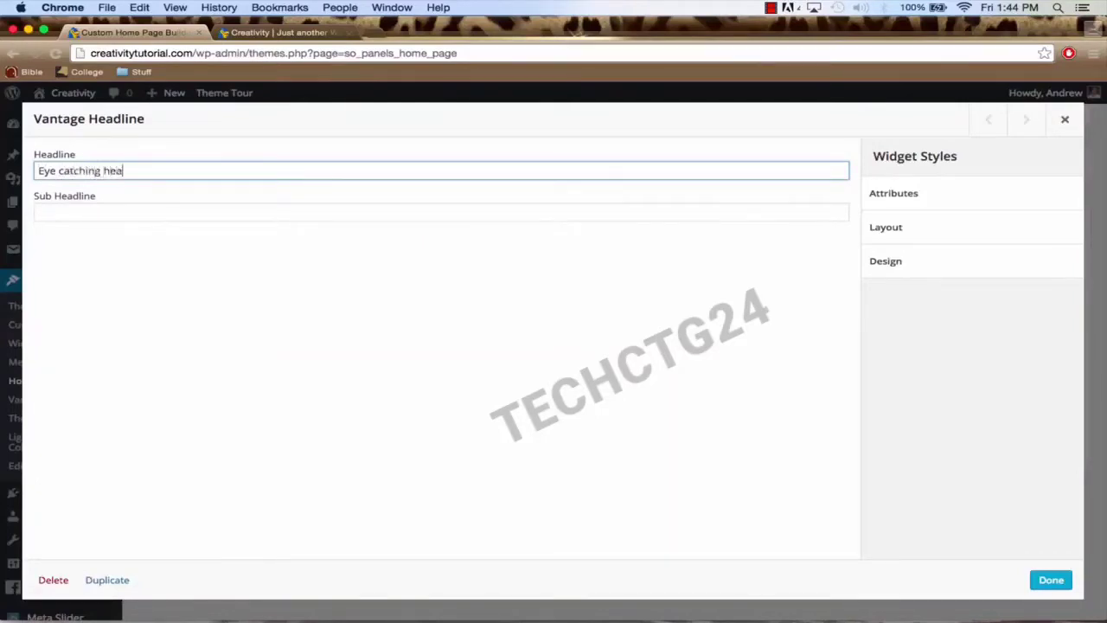
text(your choosing)
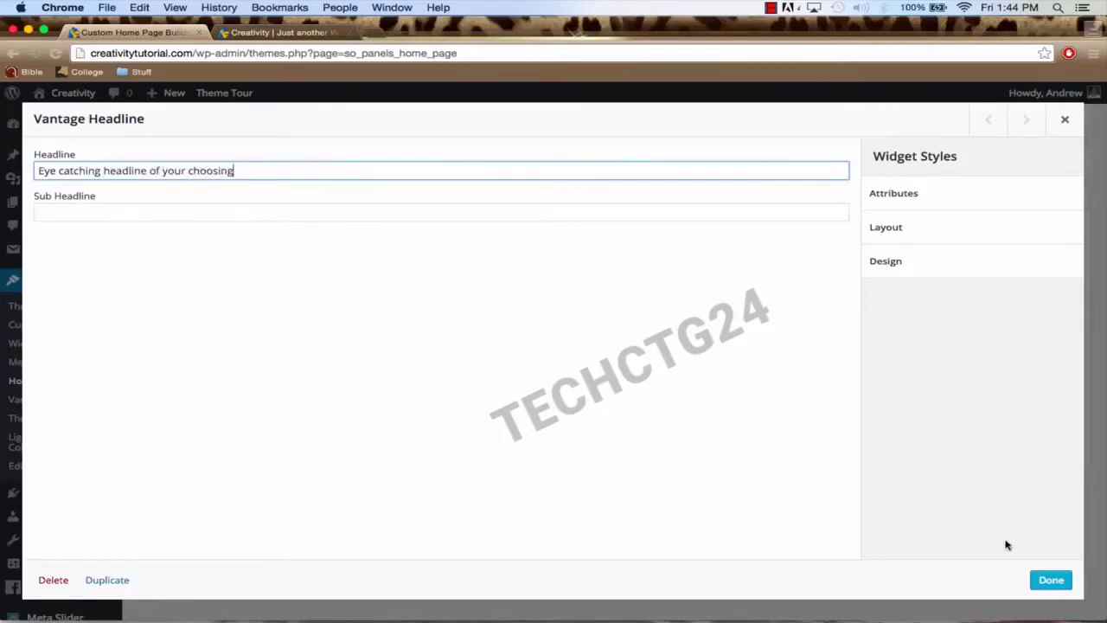
click(1051, 580)
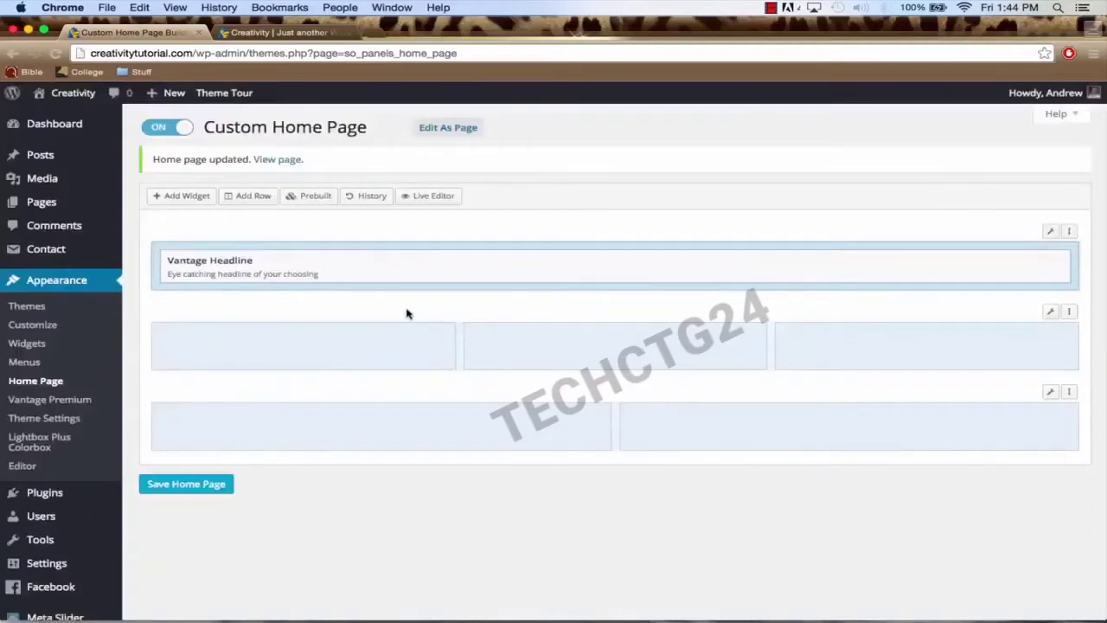
Step: Add a Circle Icon, duplicate it twice, and move the copies to the middle and right columns
click(287, 353)
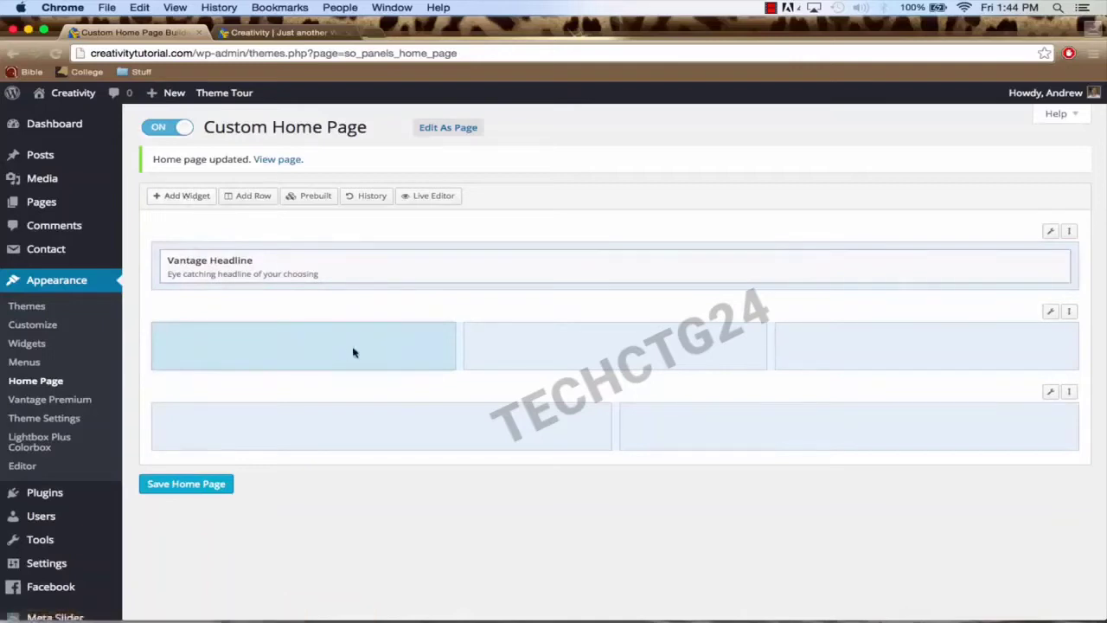
click(183, 197)
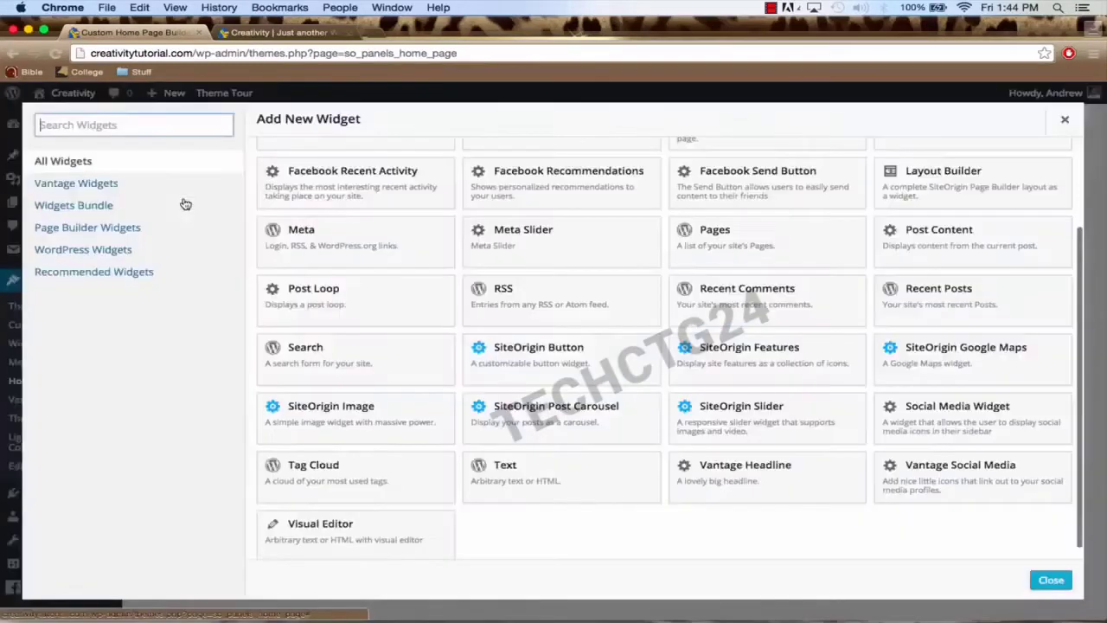
scroll(779, 250, up, 3)
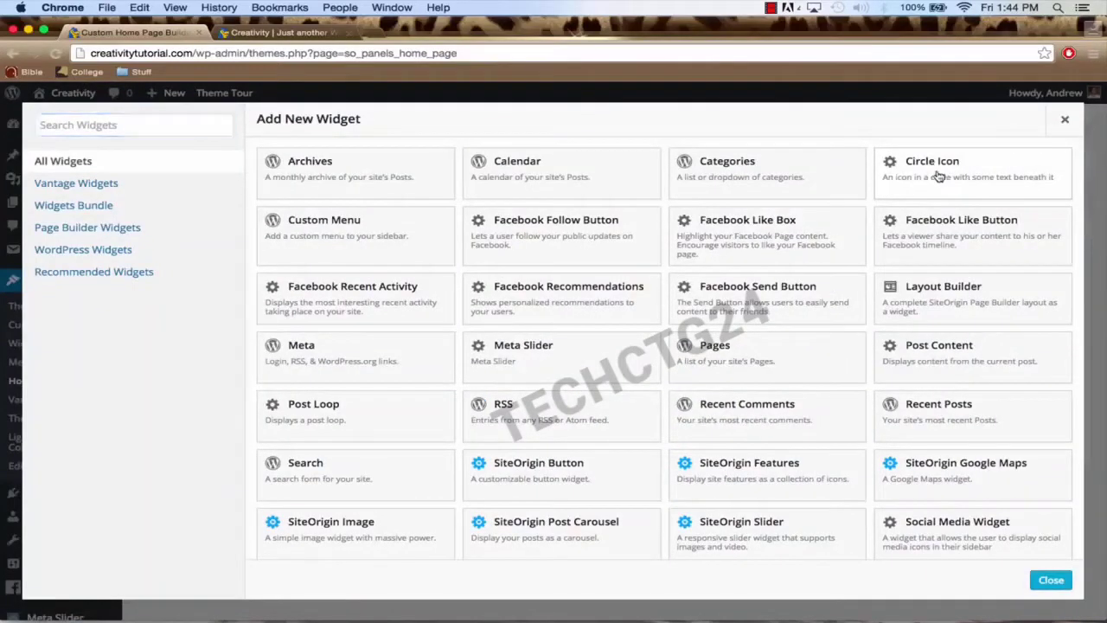
click(938, 176)
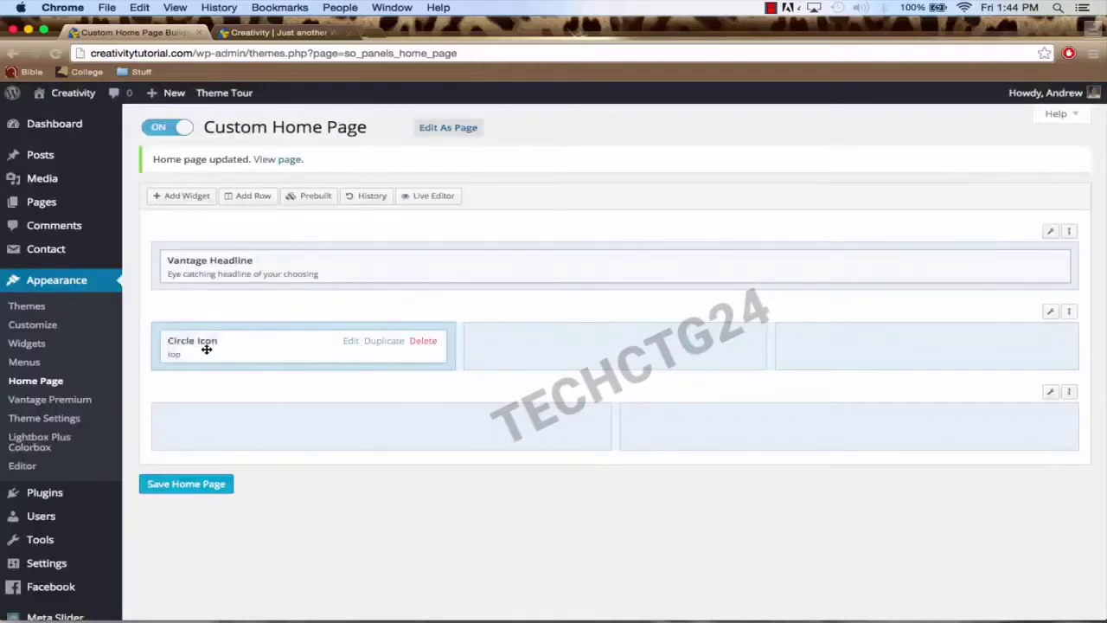
click(385, 341)
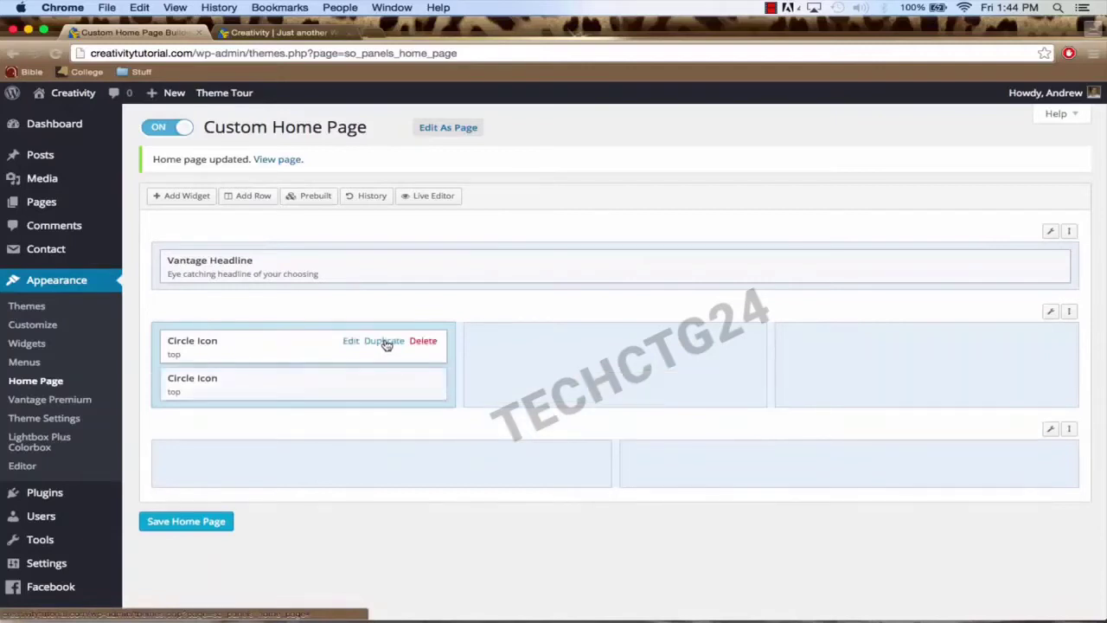
click(385, 340)
drag(280, 390, 597, 364)
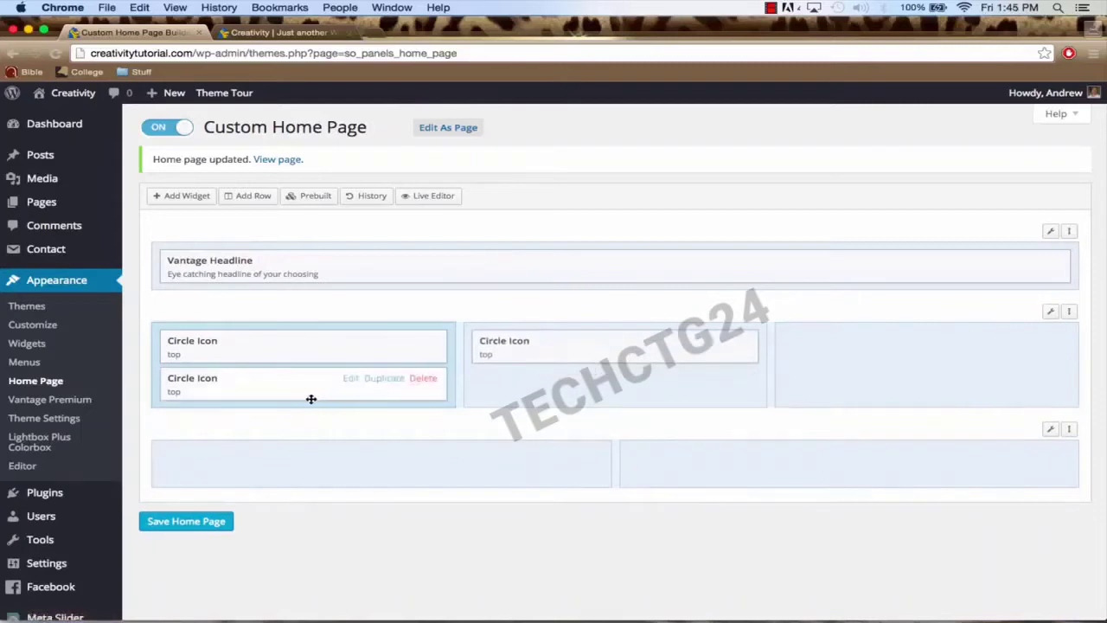
drag(311, 399, 902, 388)
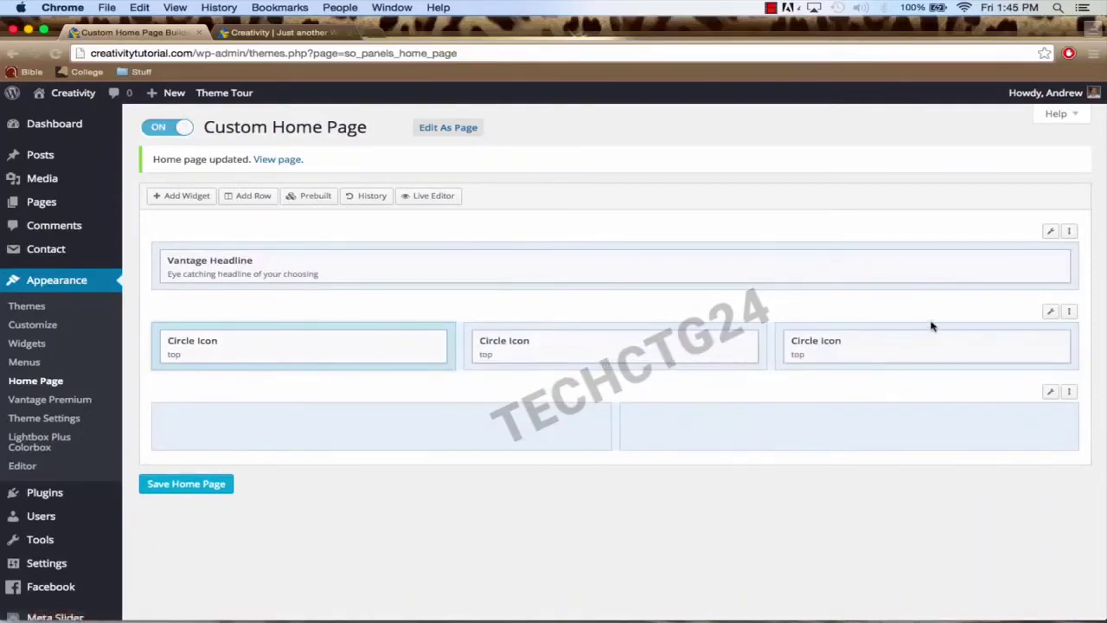
mouse_move(363, 350)
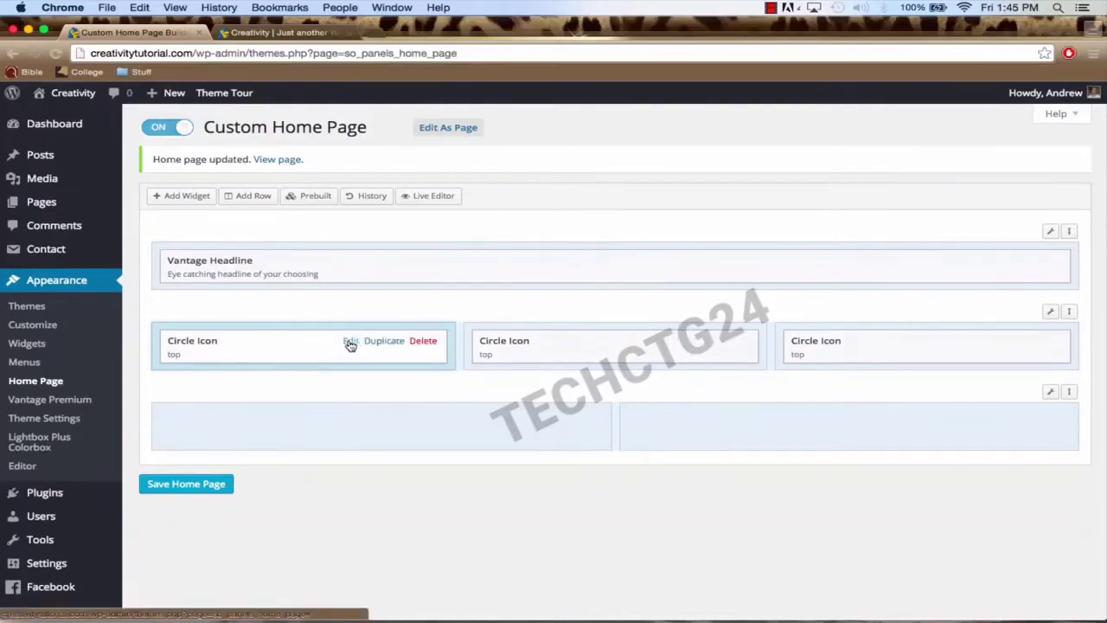
Step: Paste 'WordPress Tutorials For All Areas of Expertise' as the first Circle Icon's title
click(350, 343)
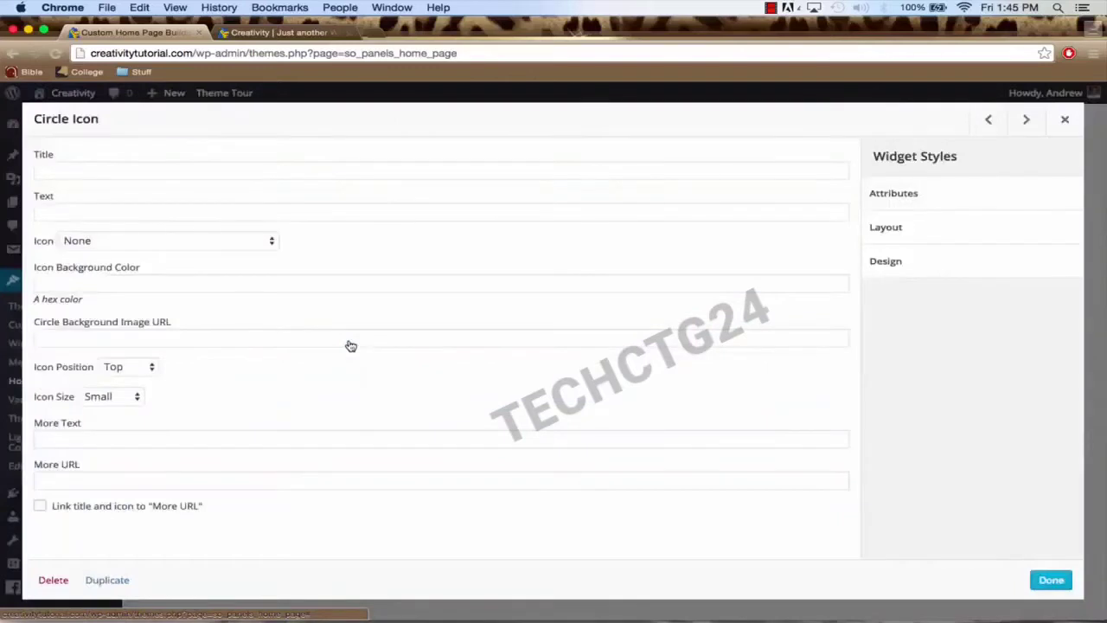
click(42, 169)
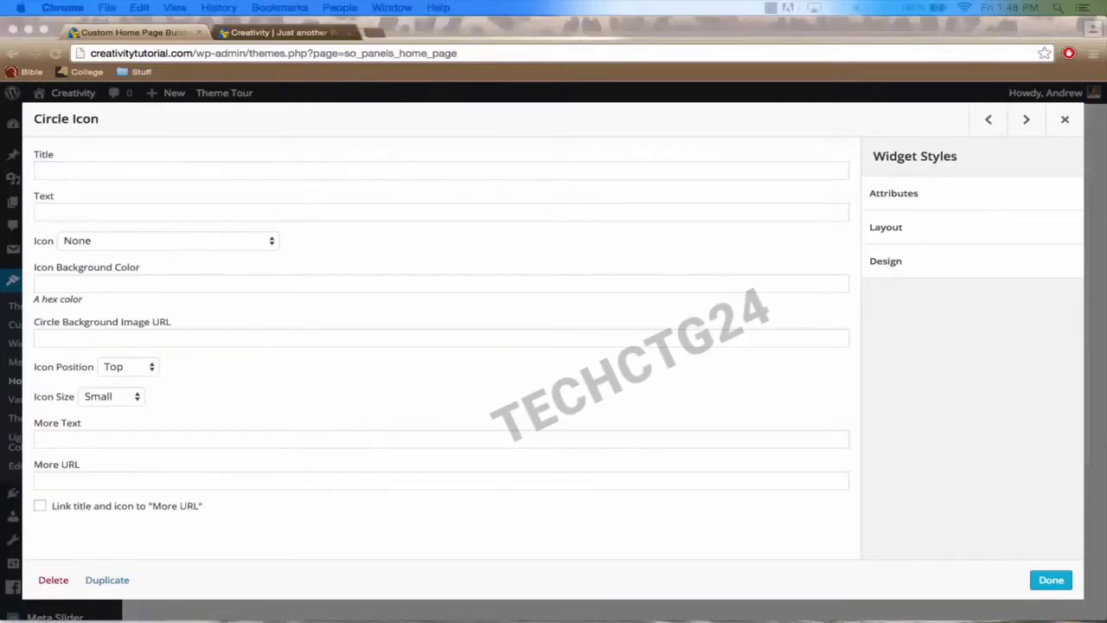
click(329, 176)
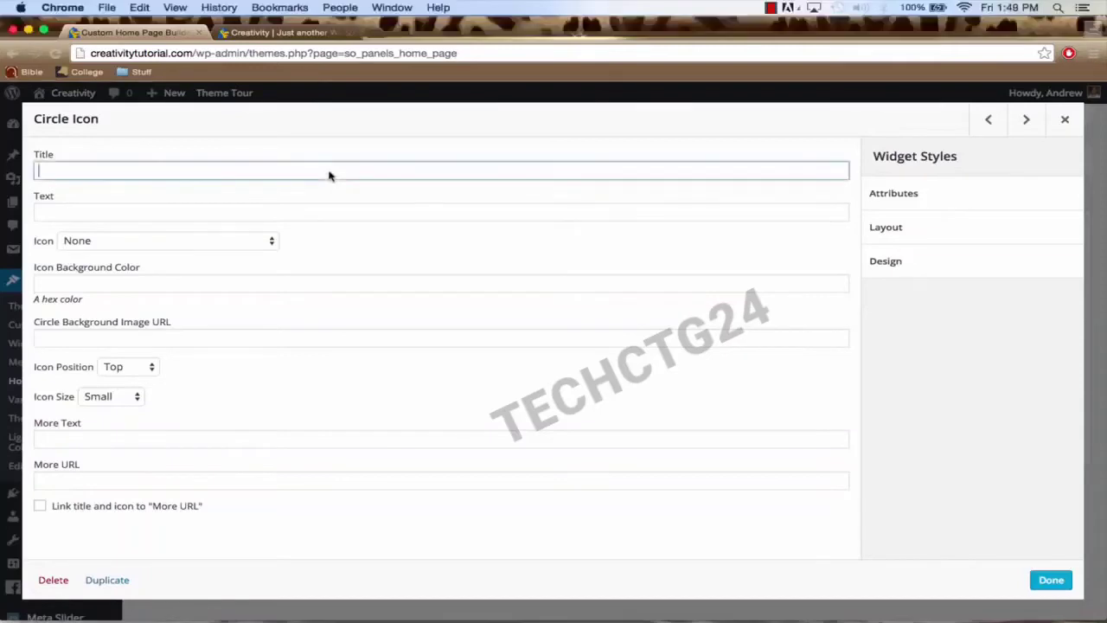
text(WordPress Tutorials For All Areas of Expertise)
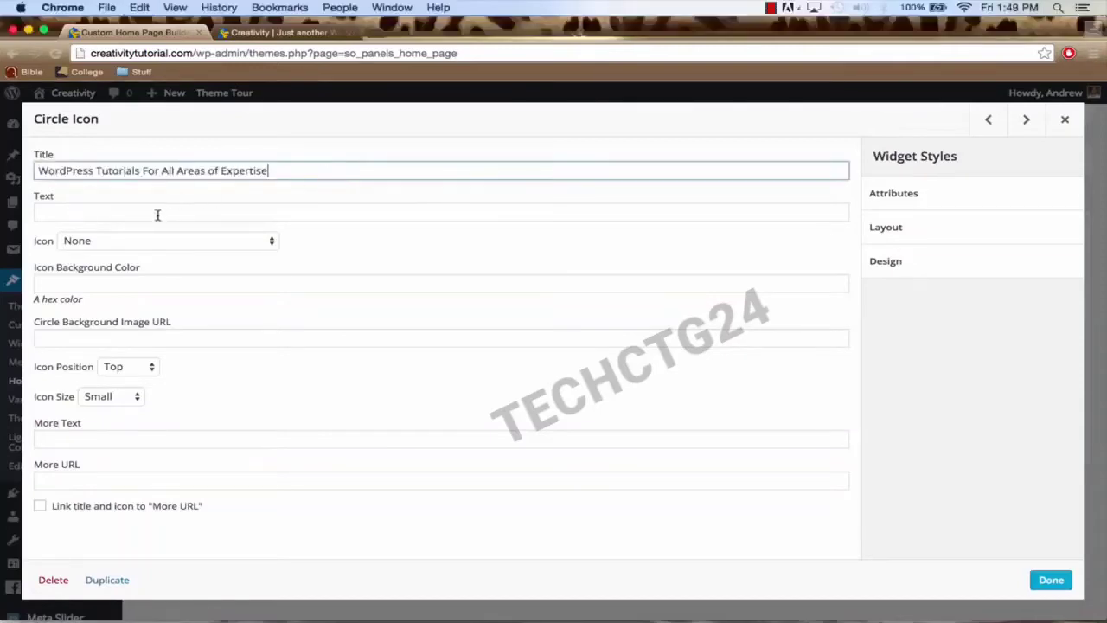
Step: Paste the tutorials description sentence into the widget's Text field
click(118, 207)
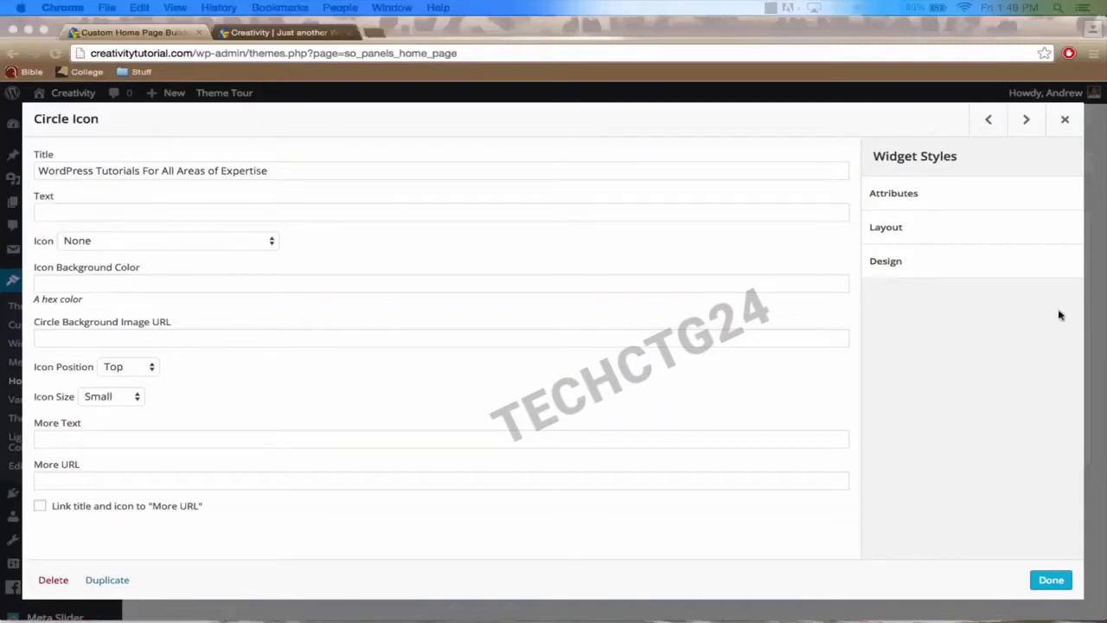
click(323, 214)
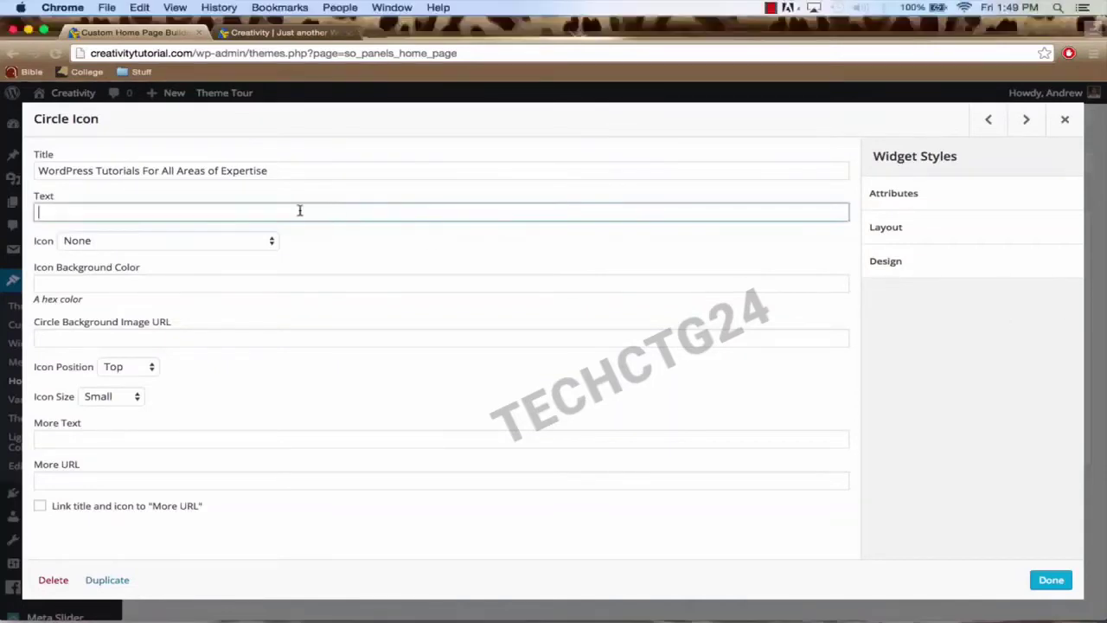
text(The most up-to-date WordPress tutorials that offer help for those in need.)
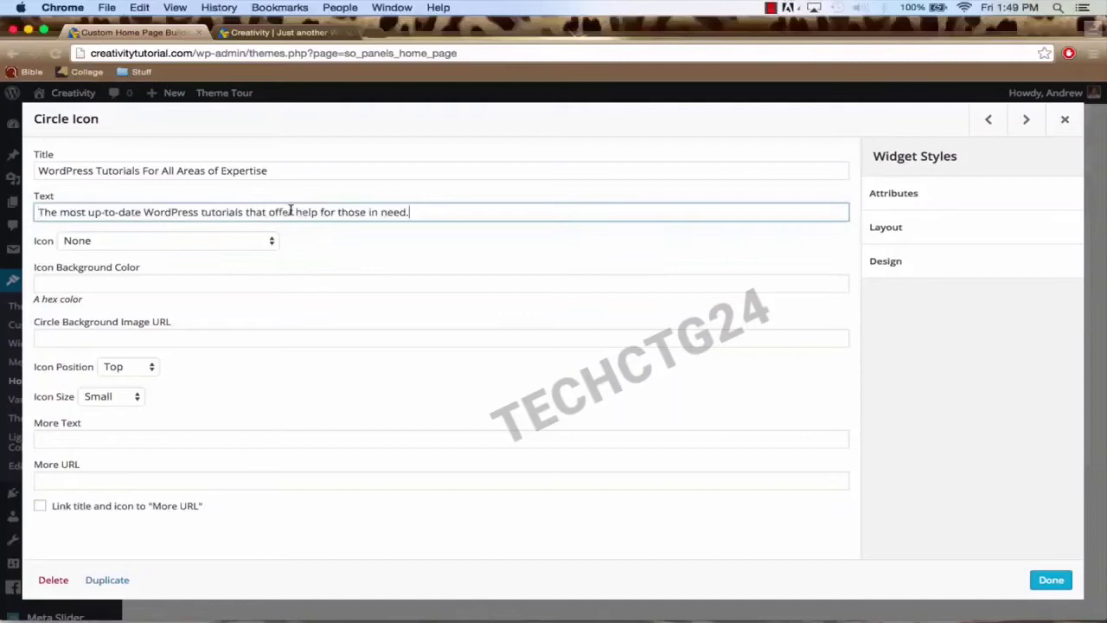
click(140, 245)
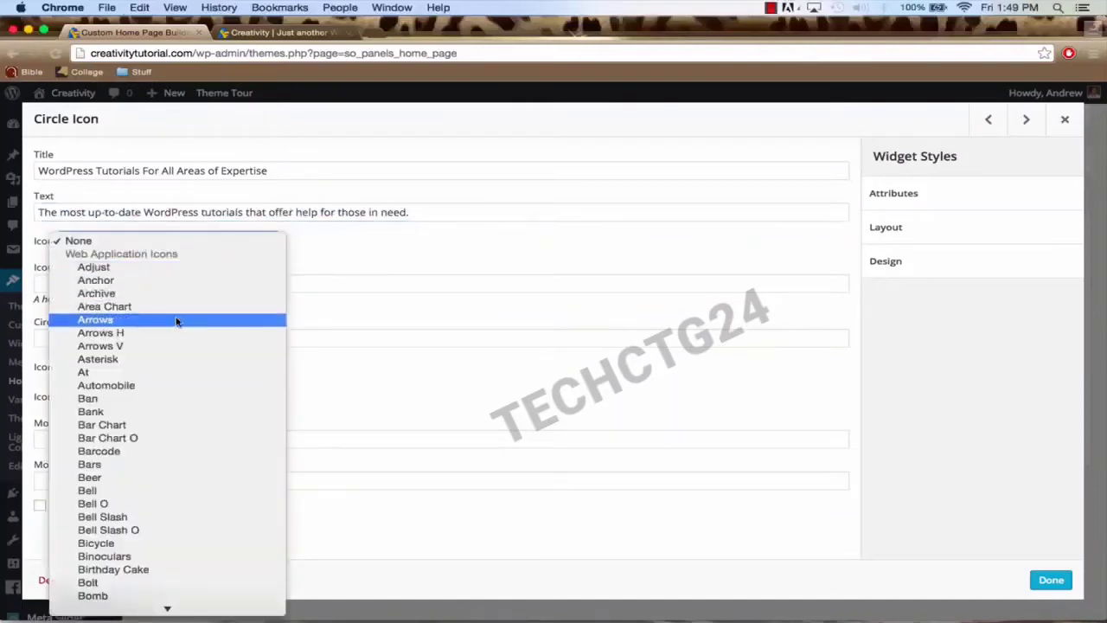
Step: Find the Star icon in the Icon dropdown by typing 'star' and select it
scroll(177, 321, down, 2)
scroll(177, 321, down, 15)
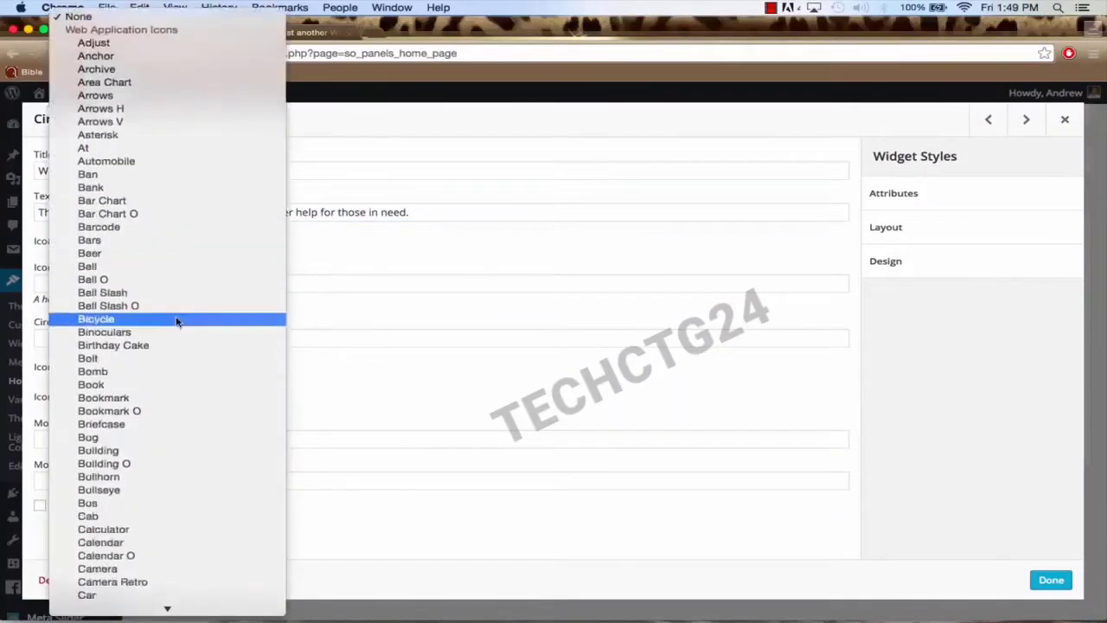
scroll(176, 322, down, 15)
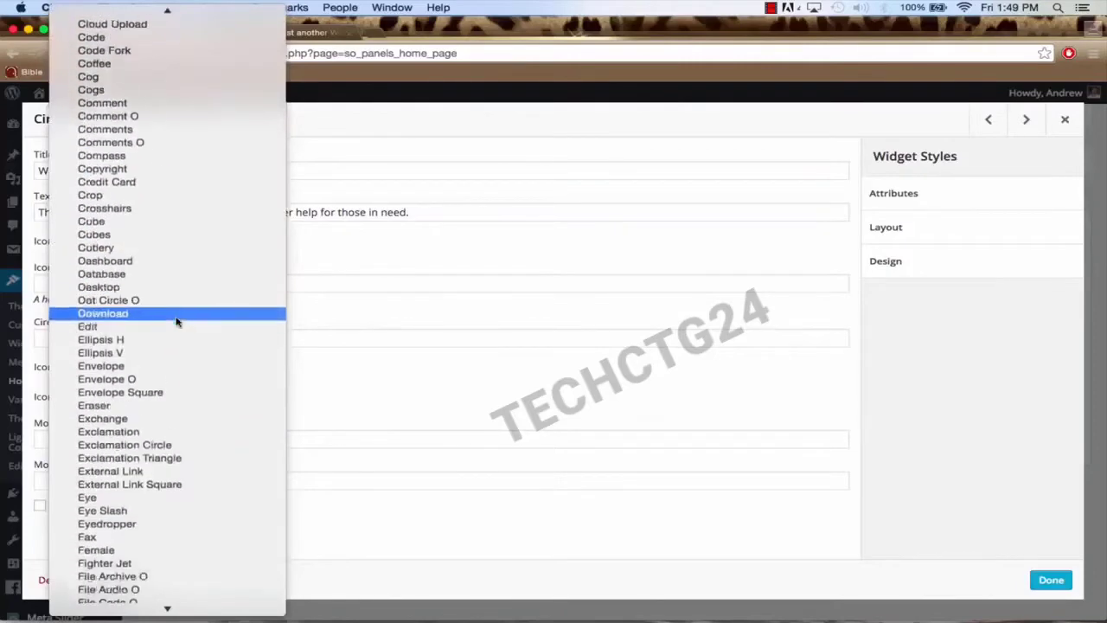
scroll(176, 321, down, 15)
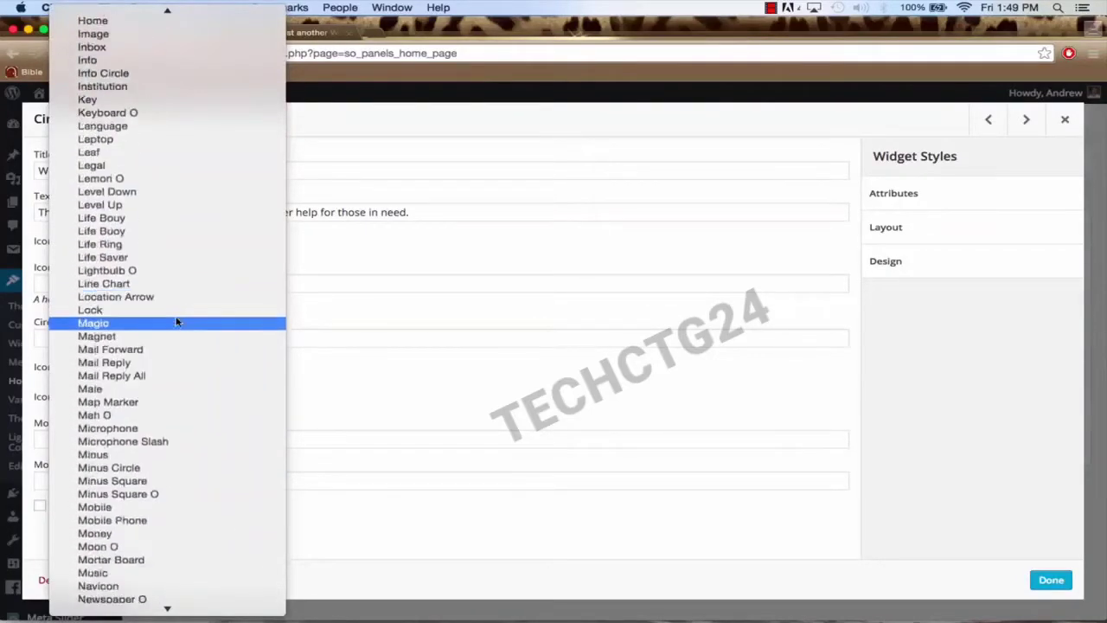
scroll(176, 322, down, 20)
scroll(173, 294, up, 1)
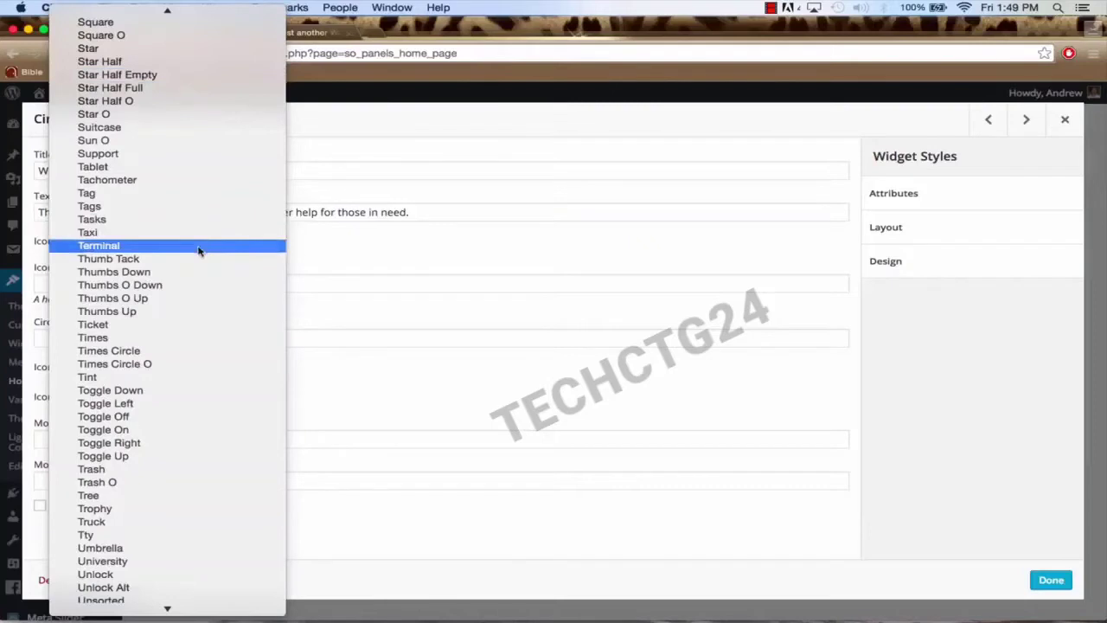
scroll(198, 251, down, 10)
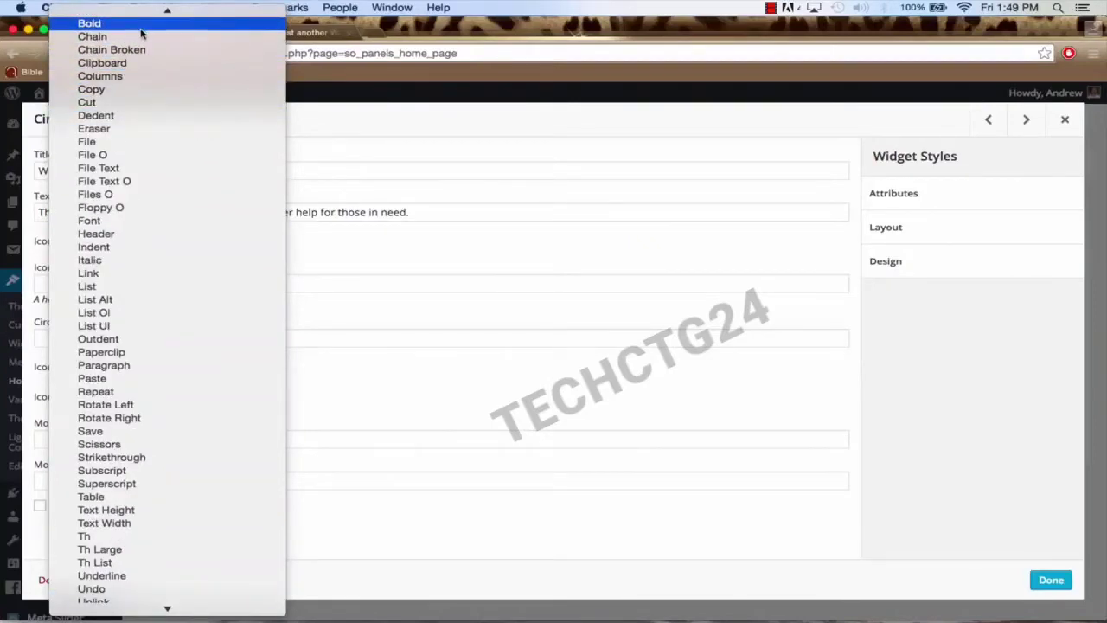
text(star)
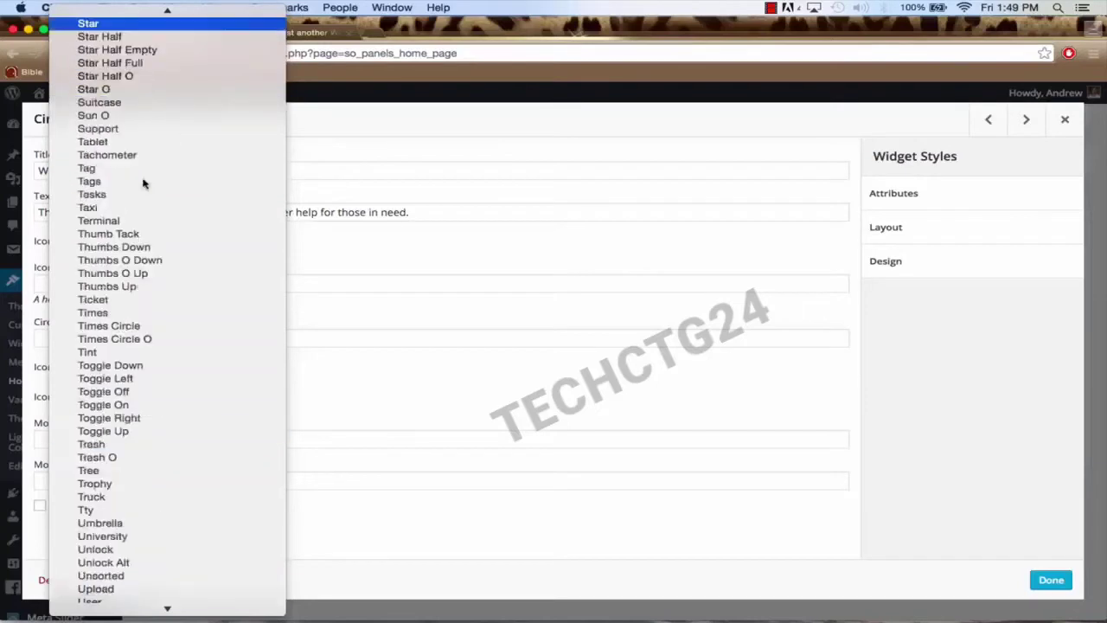
click(112, 27)
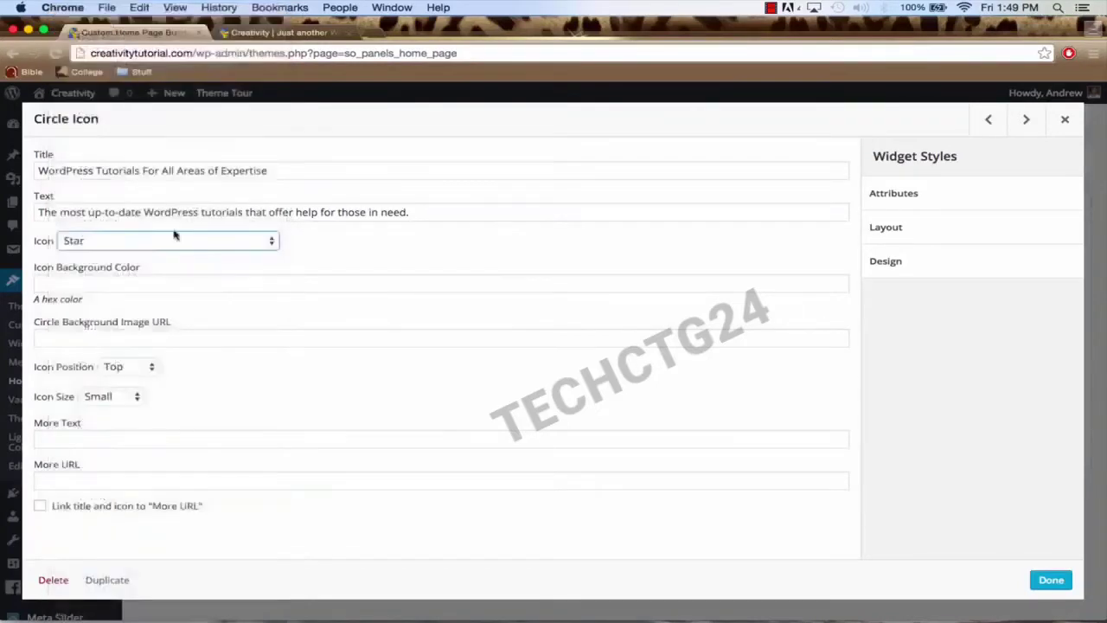
Step: Set the first Circle Icon's More Text to 'Check Out Our Work' and its More URL to '/photo-gallery'
click(152, 282)
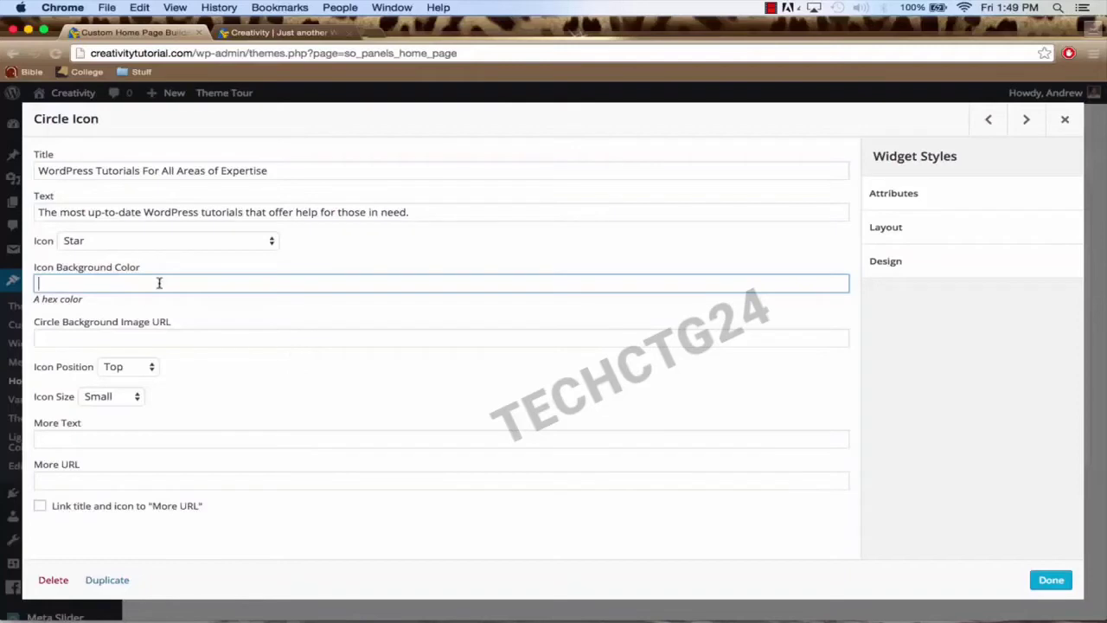
click(118, 437)
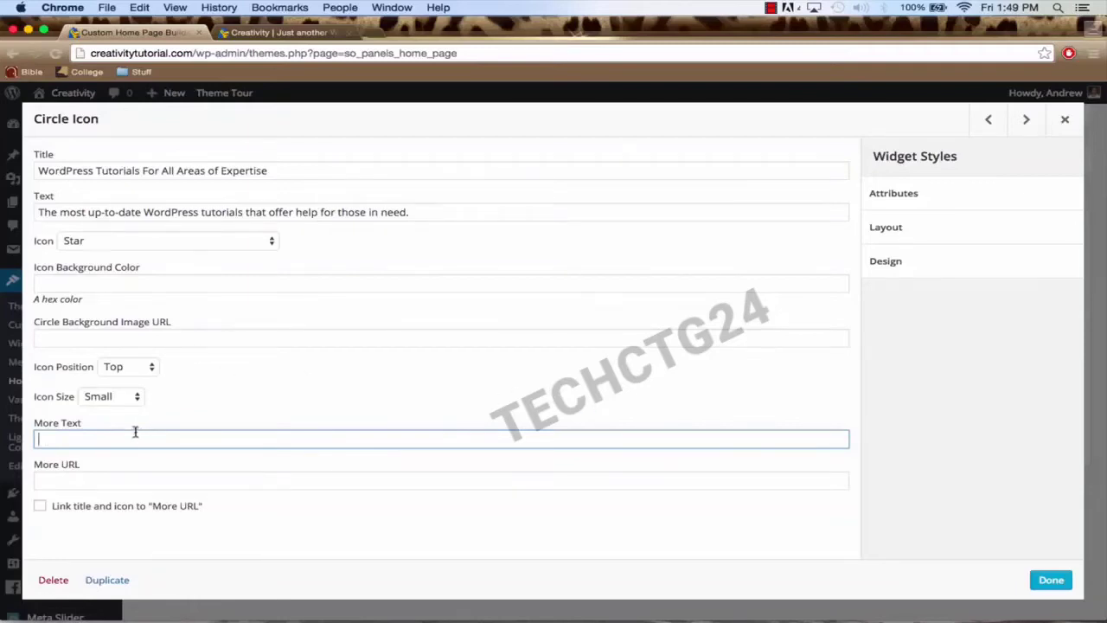
text(Check Out OUr)
key(BackSpace)
key(BackSpace)
key(BackSpace)
key(BackSpace)
text(ur WOrk)
click(75, 478)
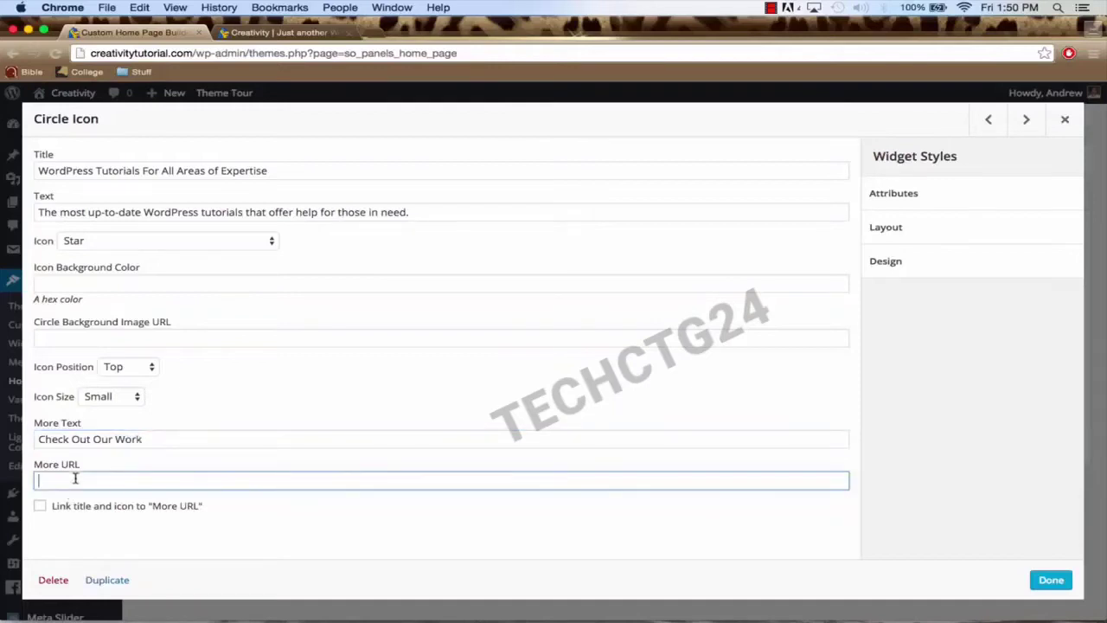
text(/photo-gallery/)
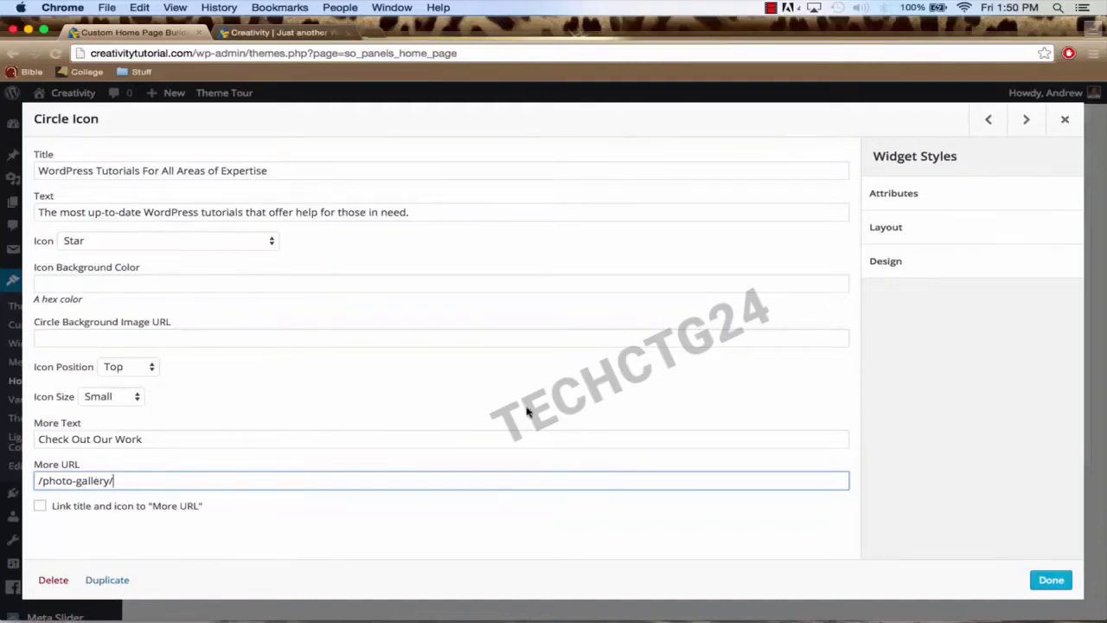
Step: Finish the first Circle Icon widget, save the home page layout, and switch to the Creativity site tab
click(1052, 580)
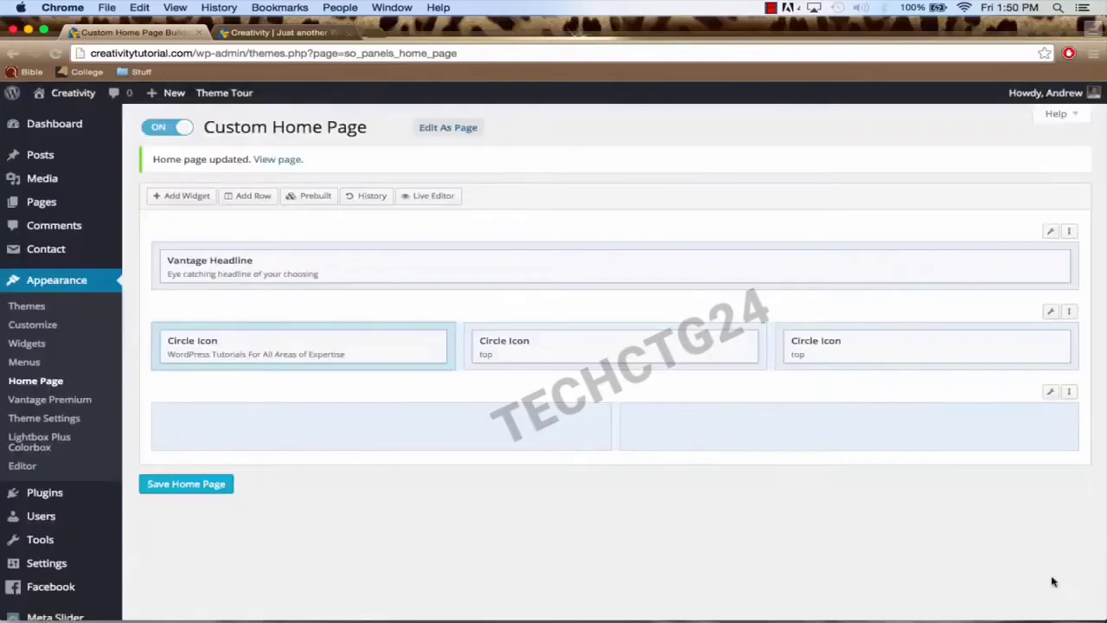
click(205, 487)
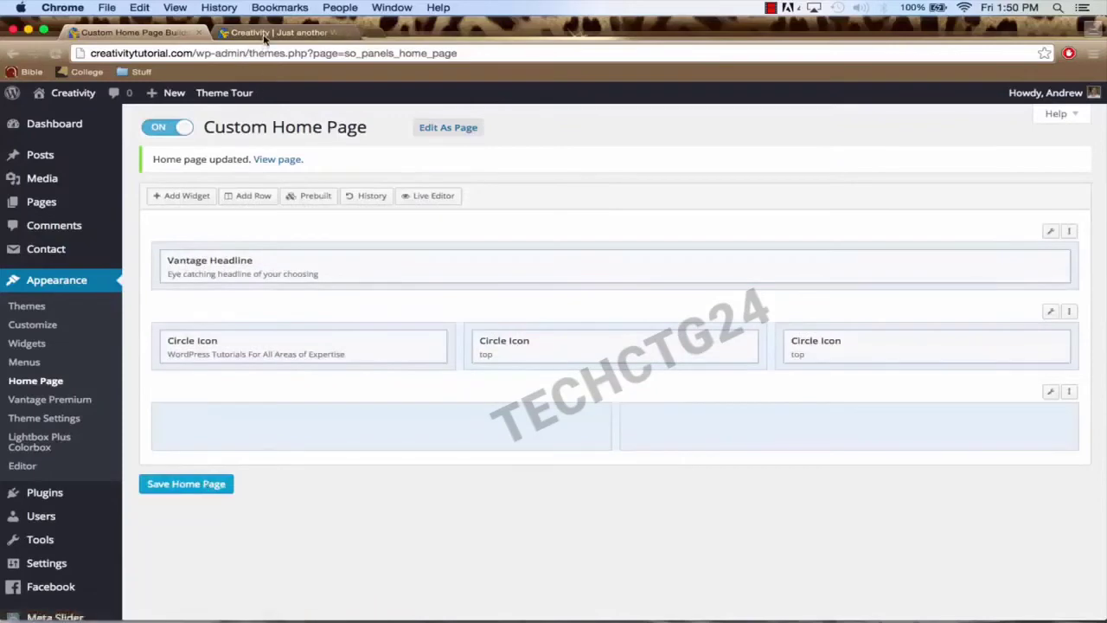
click(266, 35)
Step: Reload the live Creativity home page and review the new headline and star circle icon section
click(272, 54)
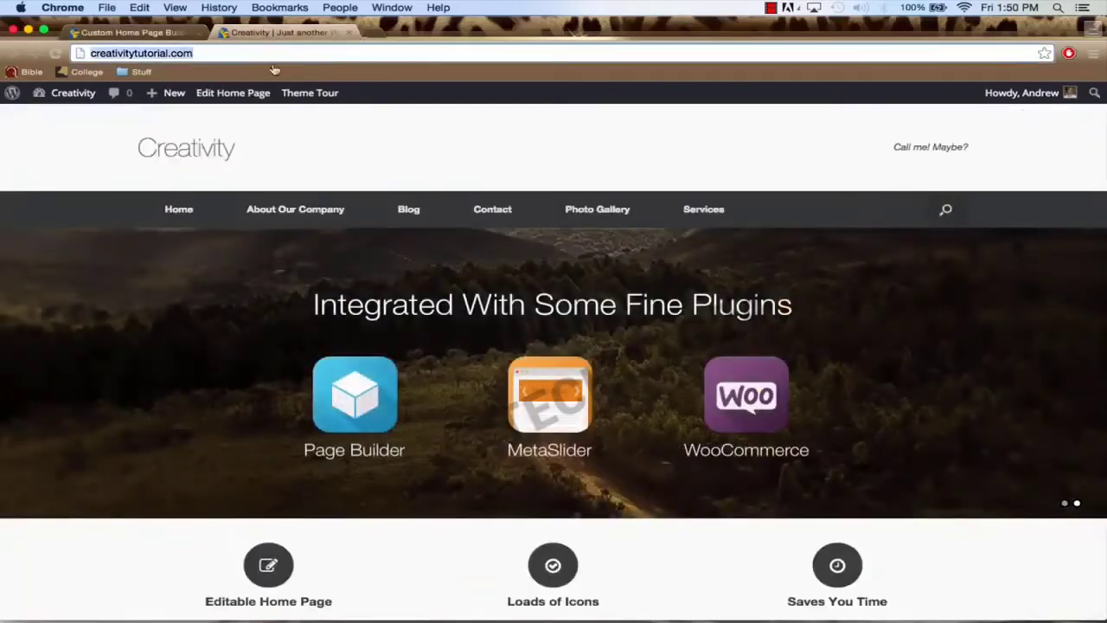
scroll(293, 195, down, 5)
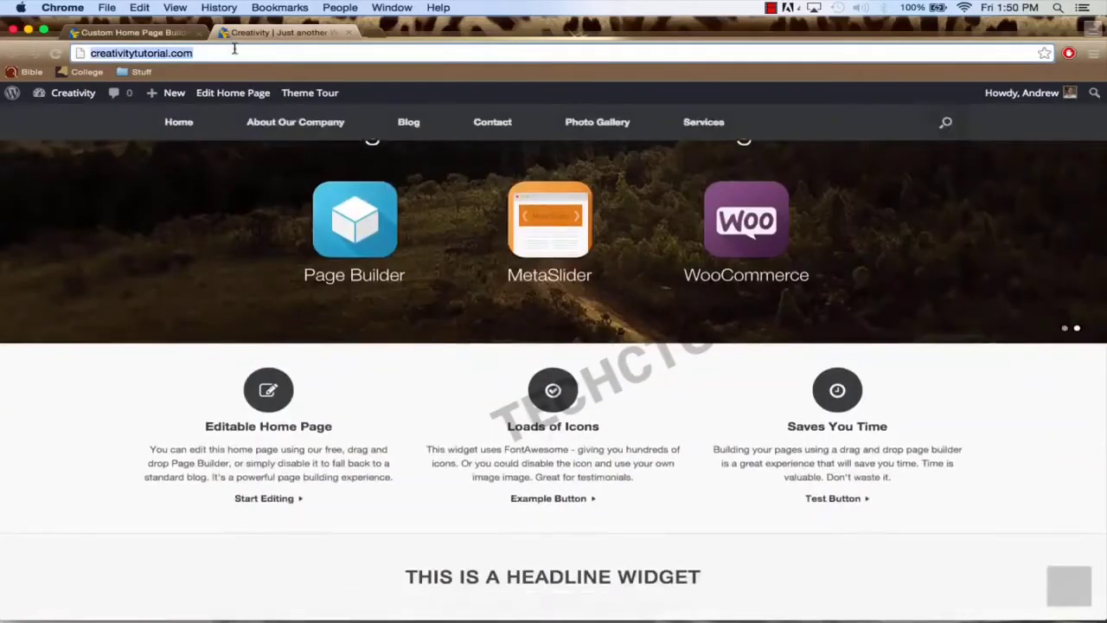
key(Return)
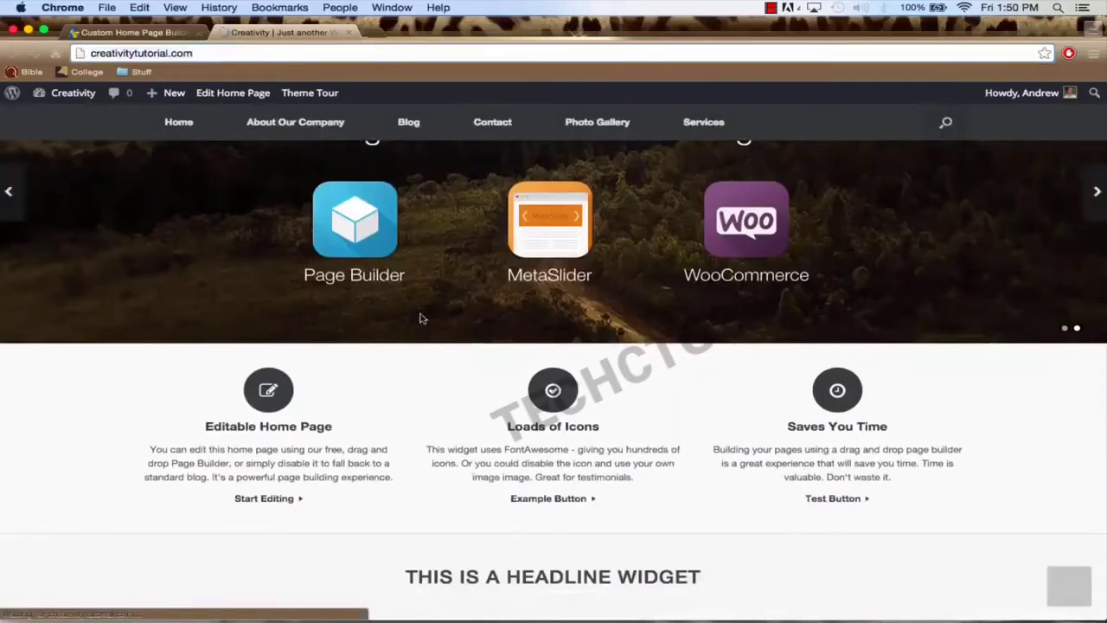
scroll(420, 316, down, 5)
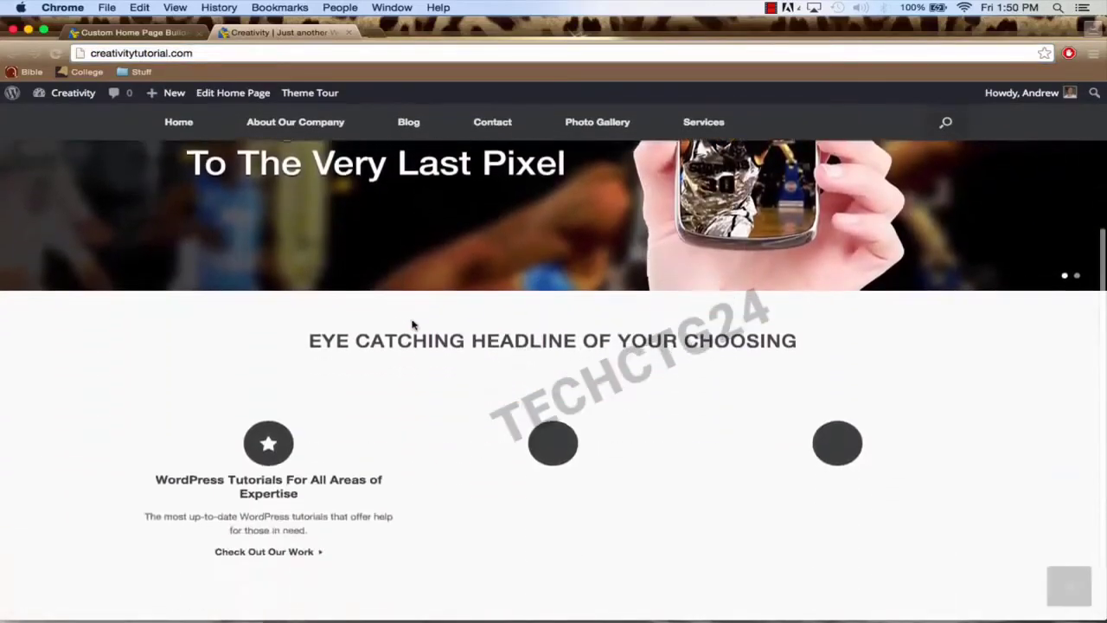
drag(308, 341, 664, 342)
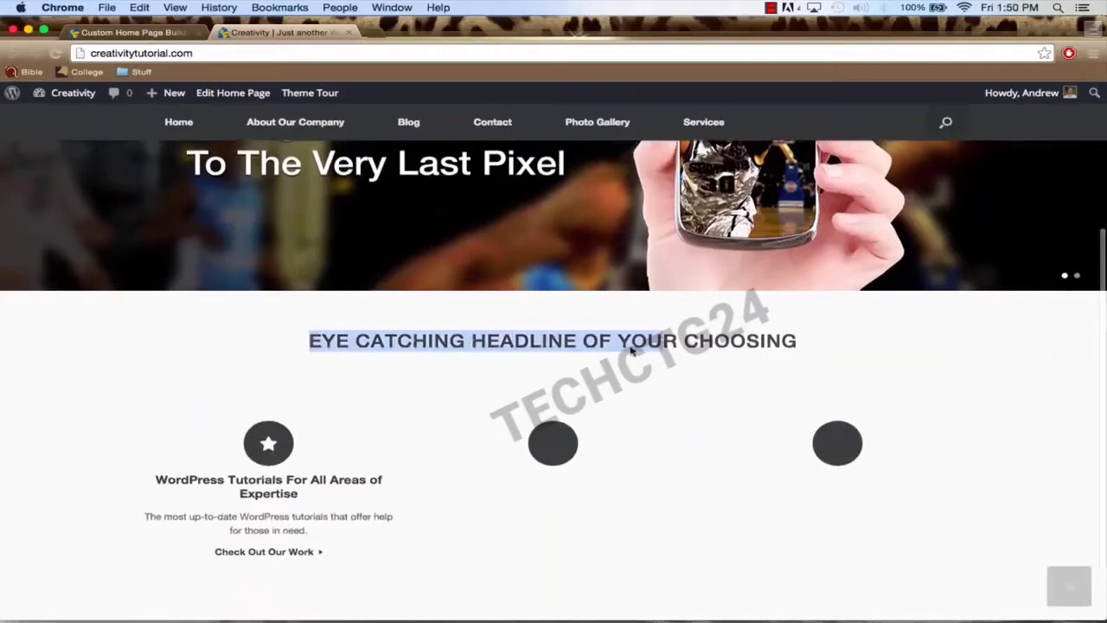
click(445, 402)
scroll(358, 398, down, 2)
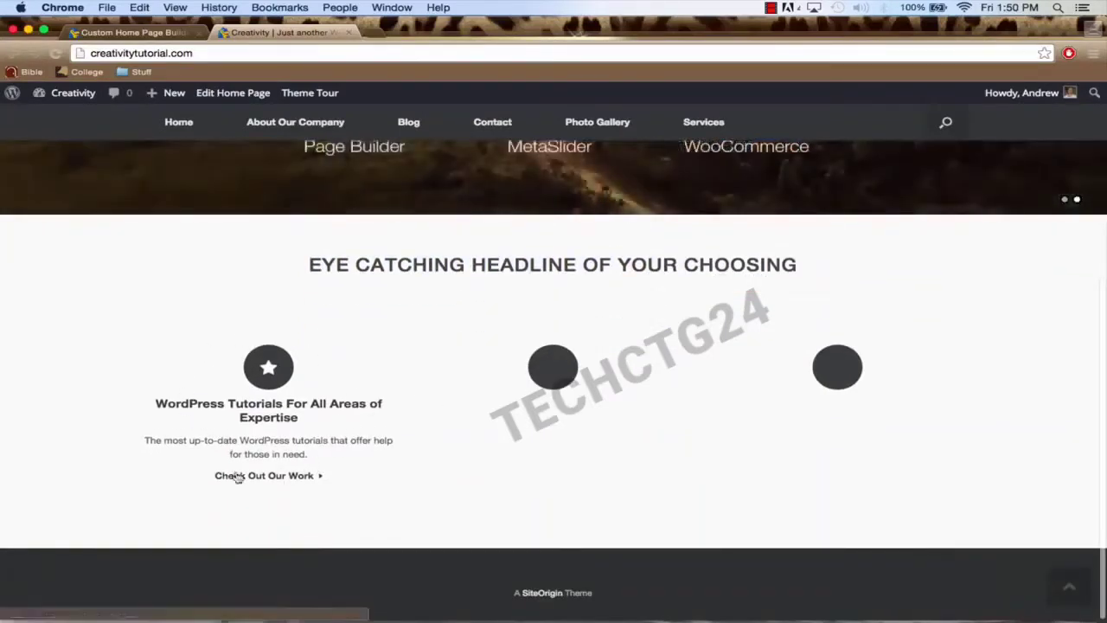
scroll(298, 358, up, 5)
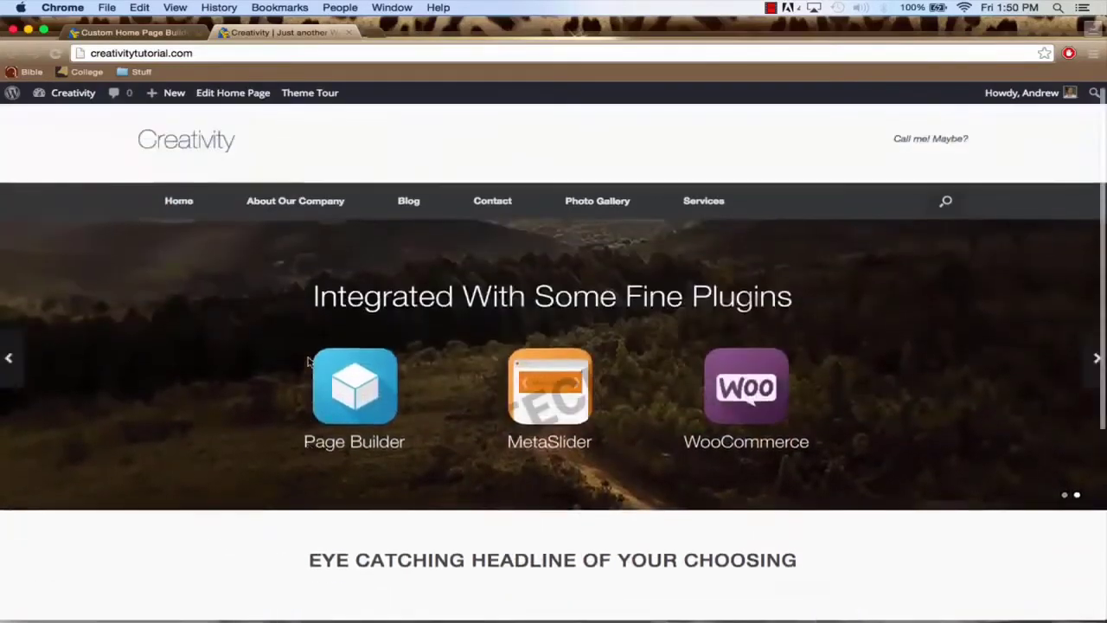
click(130, 33)
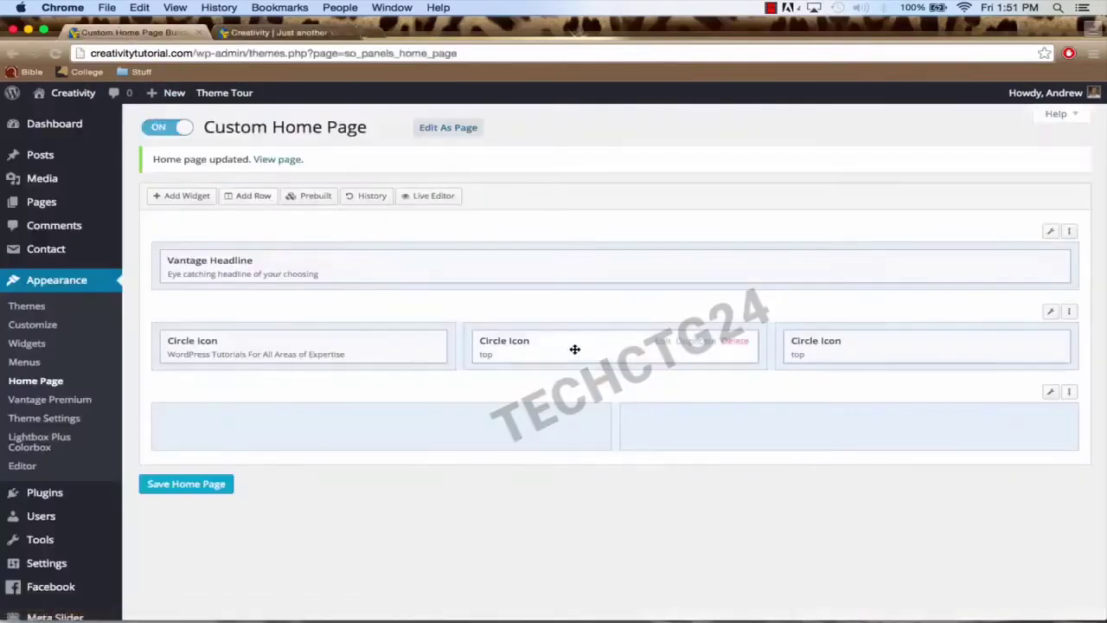
Step: Open the second Circle Icon widget and paste the title 'Learn How to Create Your Own Website' and its description
click(660, 342)
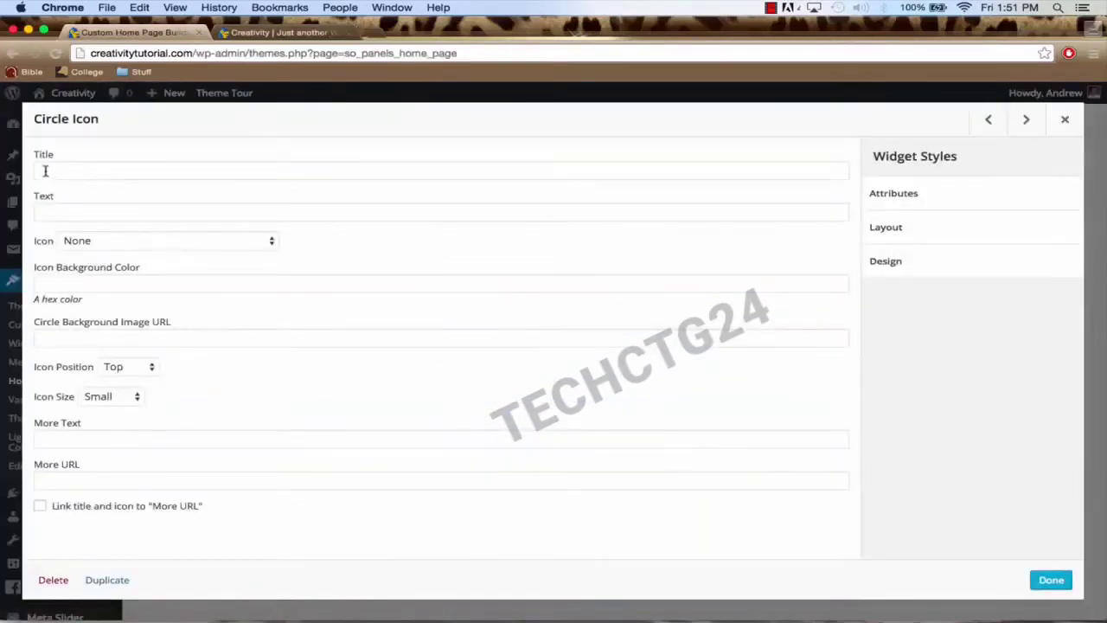
click(45, 171)
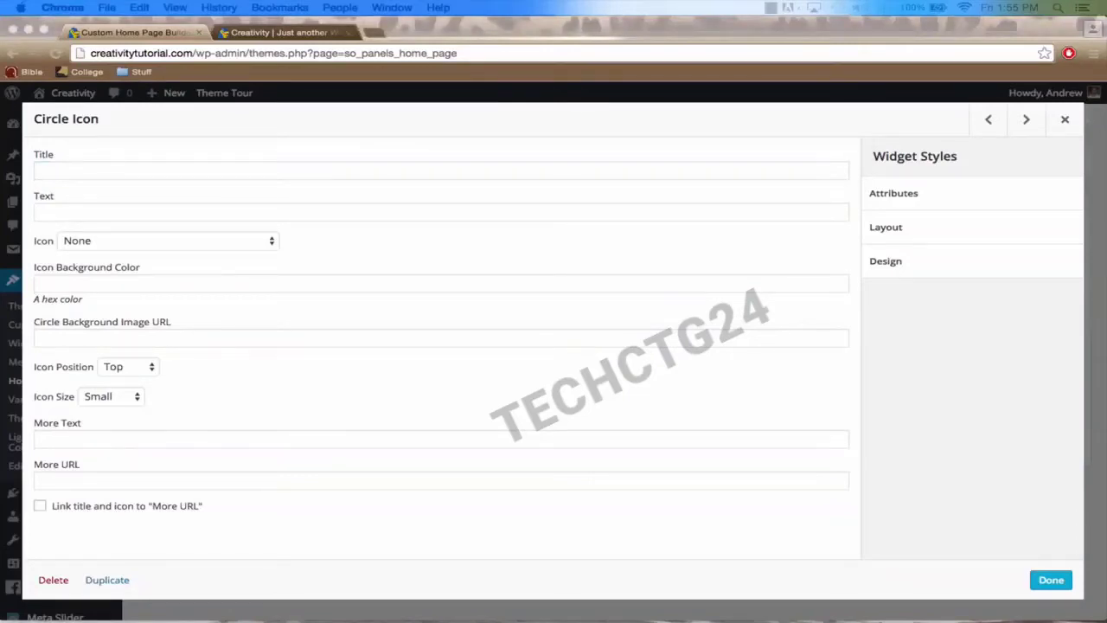
click(173, 170)
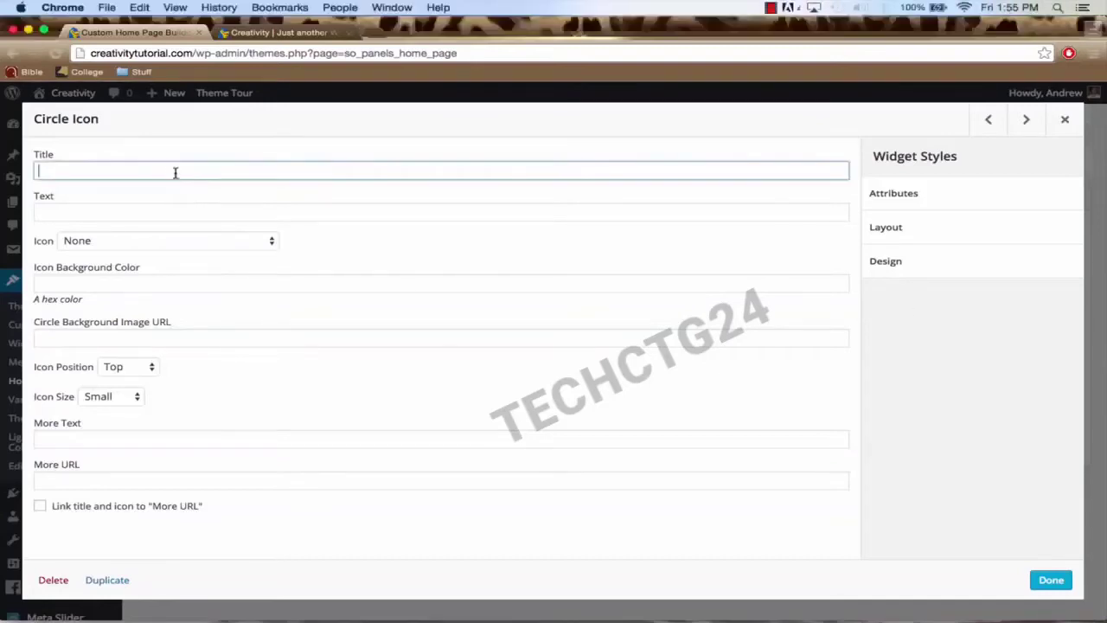
text(Learn How to Create Your Own Website)
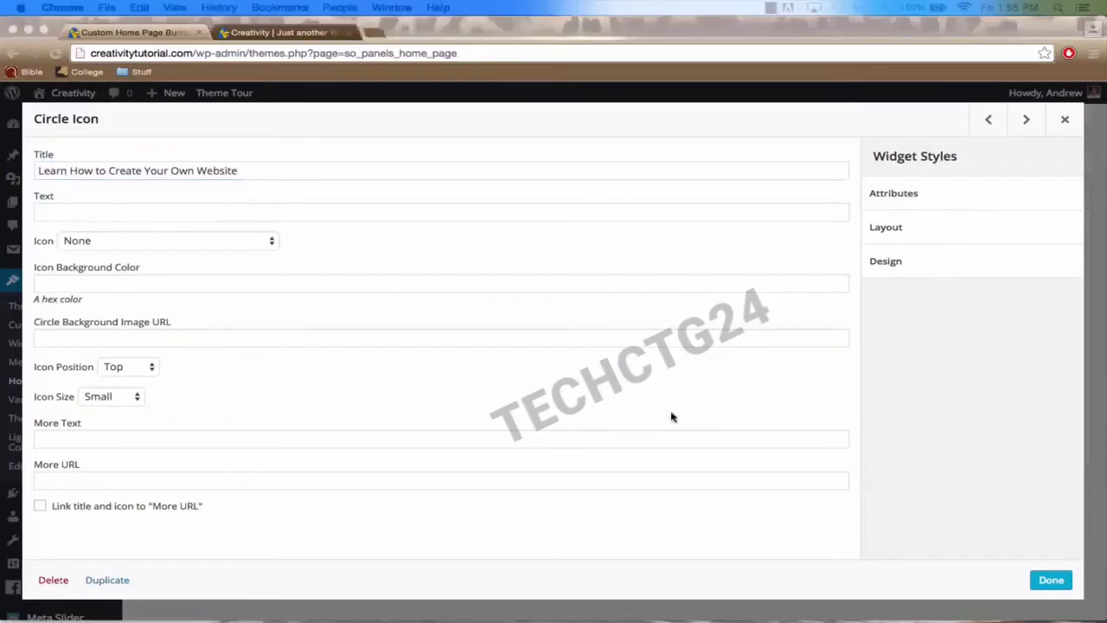
click(163, 211)
key(super+v)
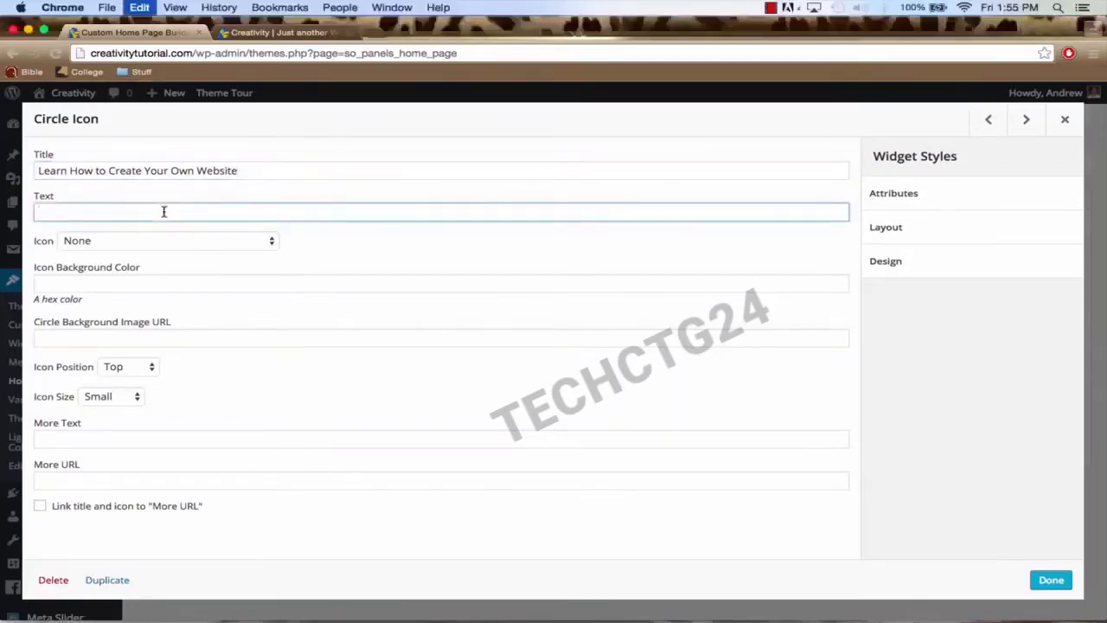
Step: Set the second Circle Icon's icon to Dollar
click(97, 241)
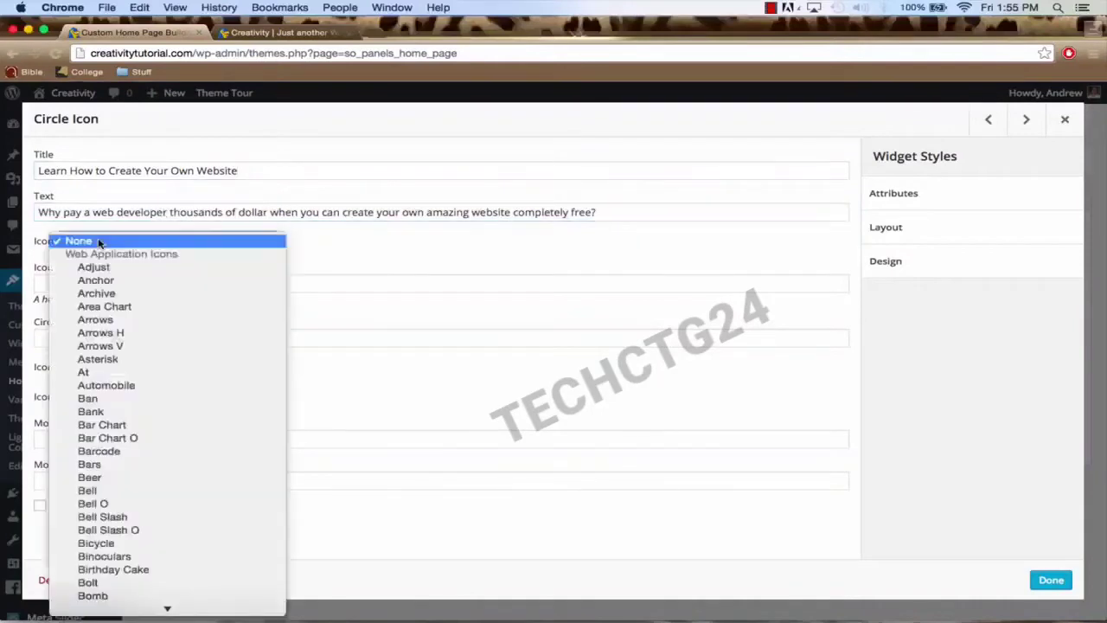
text(dol)
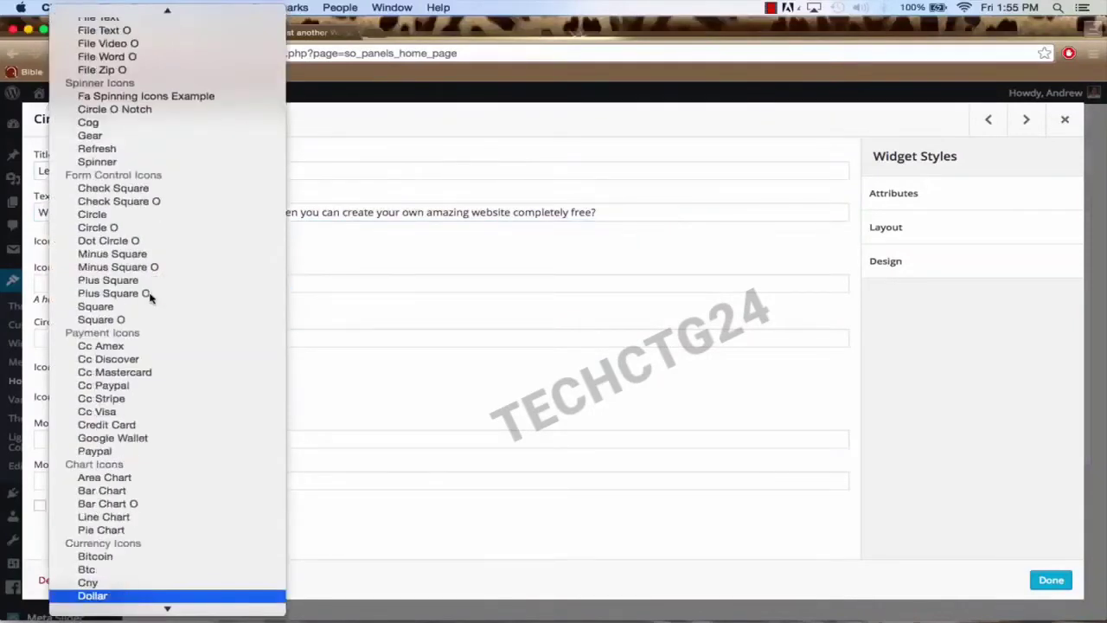
key(Return)
click(105, 286)
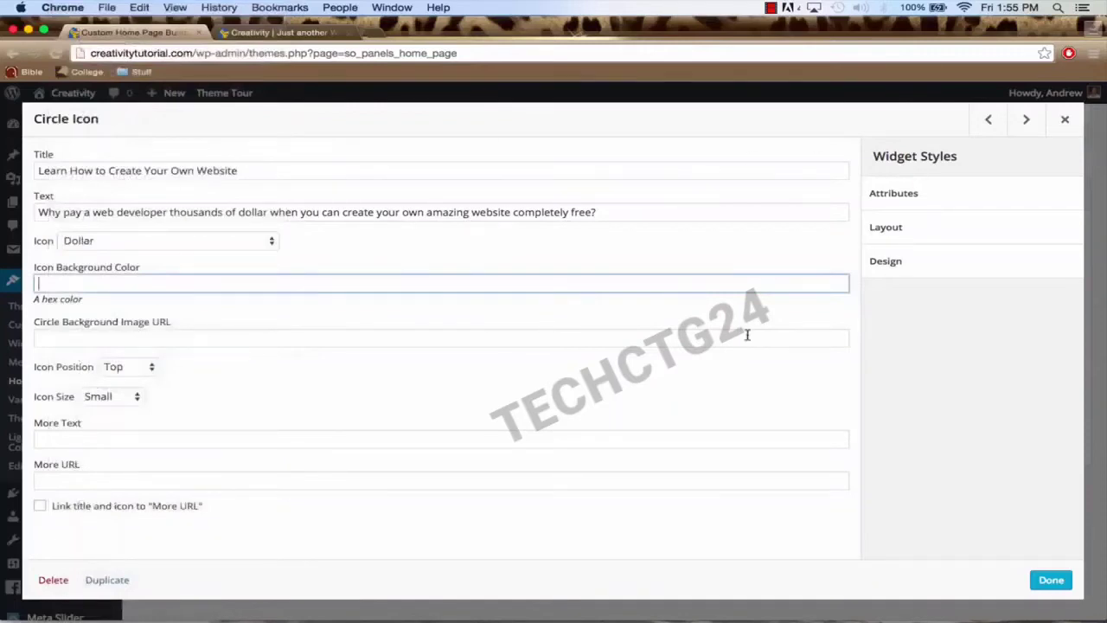
click(266, 170)
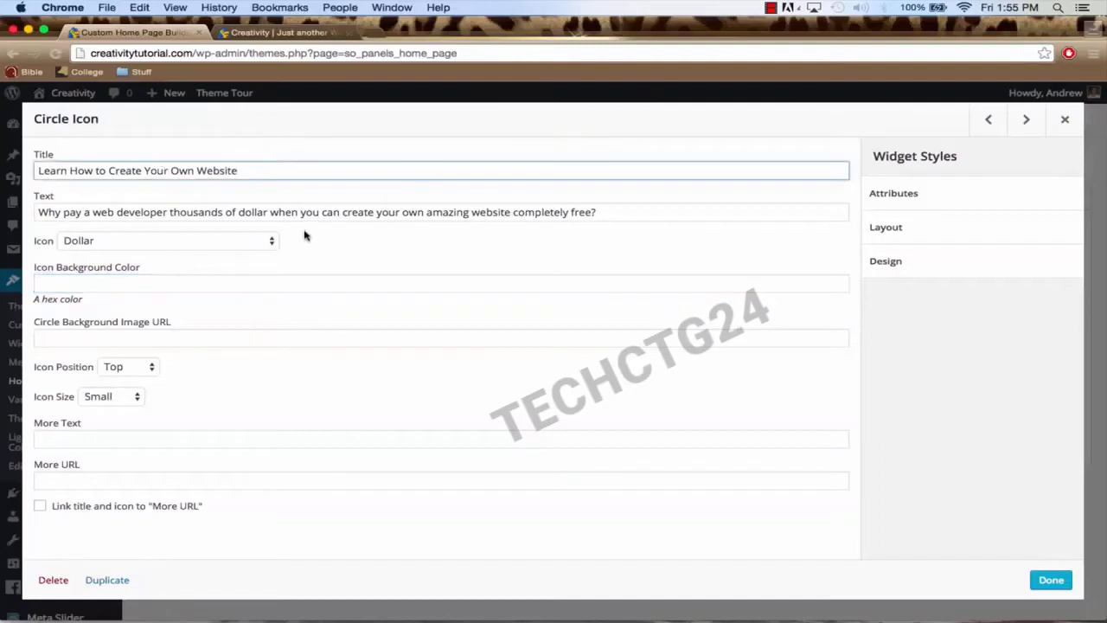
click(99, 439)
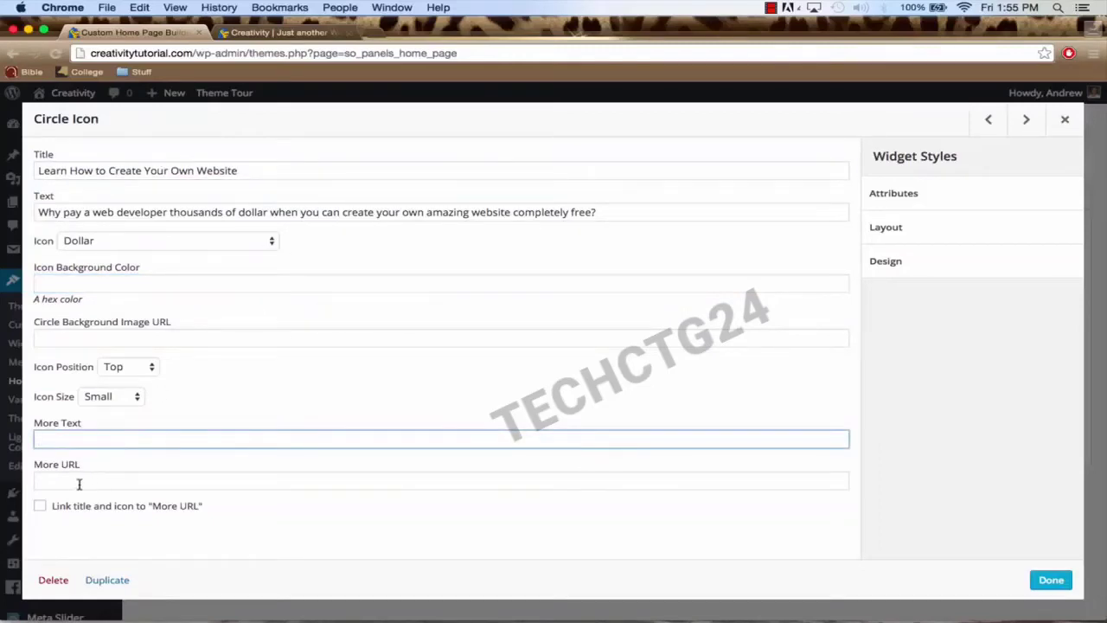
click(106, 481)
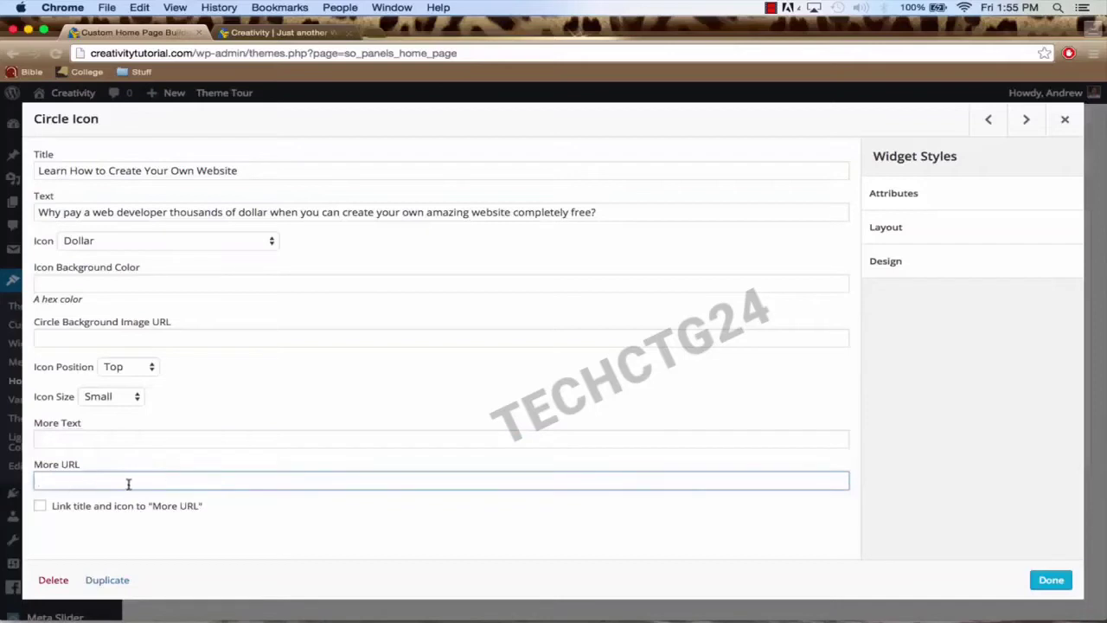
click(77, 439)
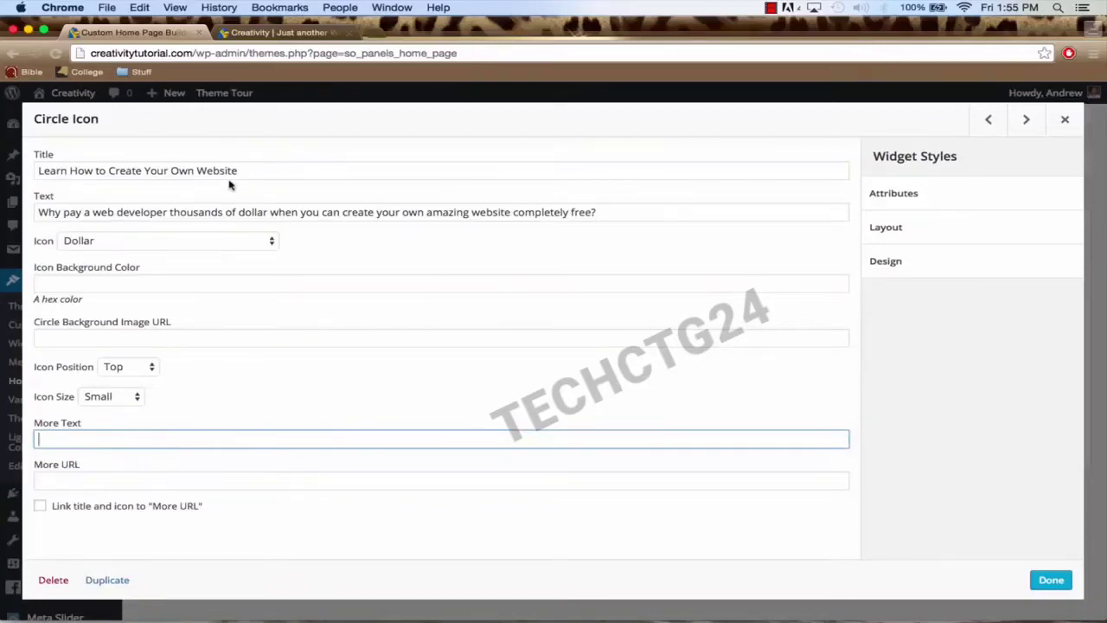
click(260, 172)
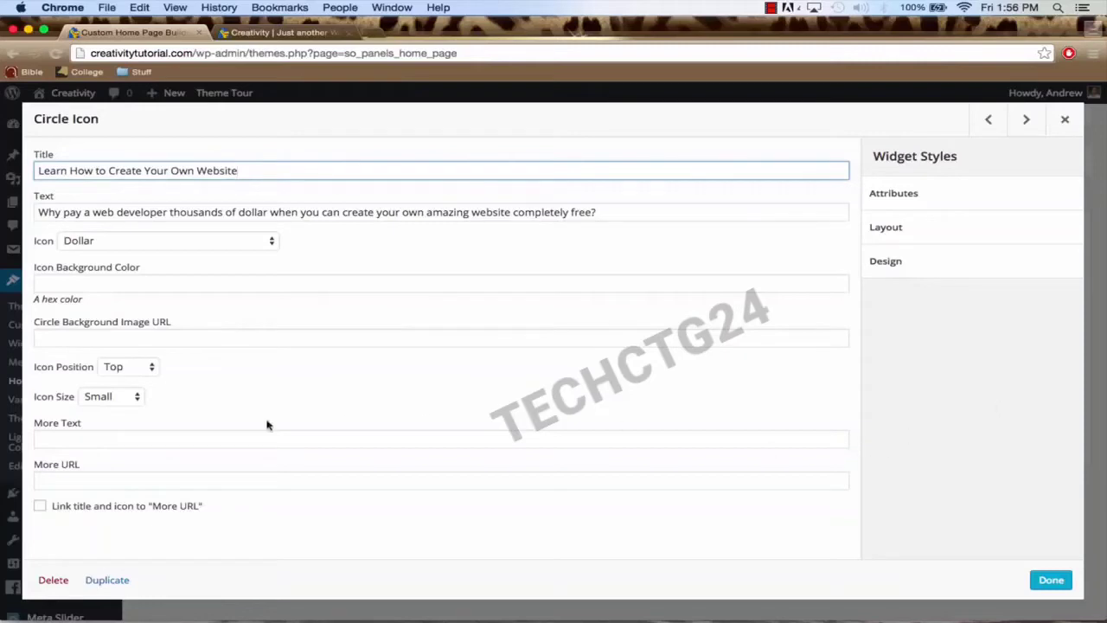
Step: Give it More Text 'Check Out Our About Page' and More URL /about-our-company/, then save the home page
click(217, 437)
text(Check )
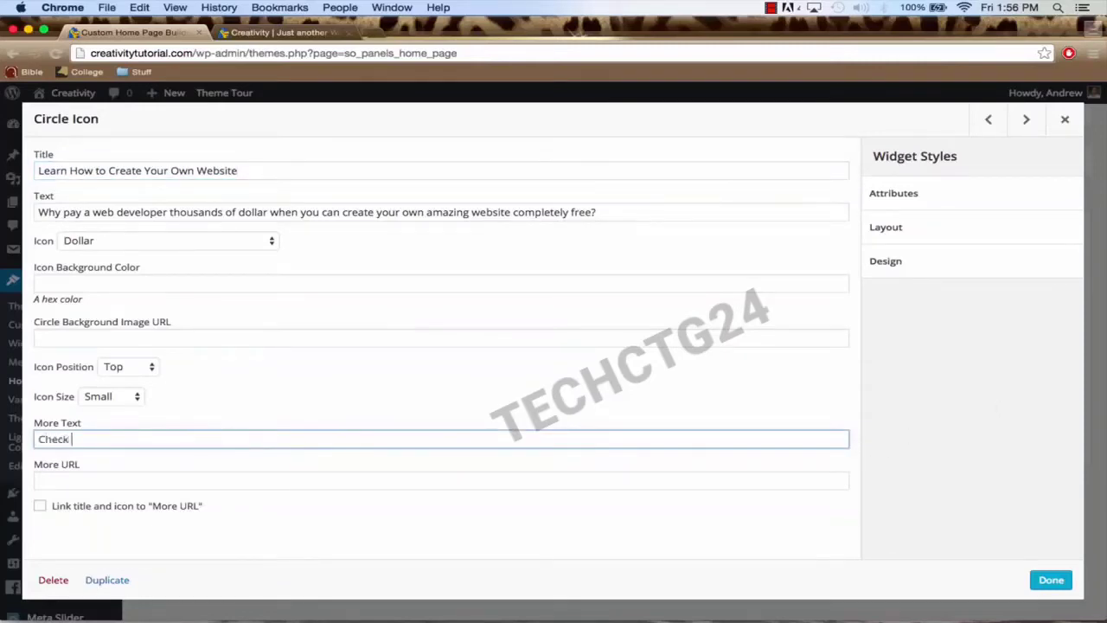
text(Out OUr About Page)
click(97, 478)
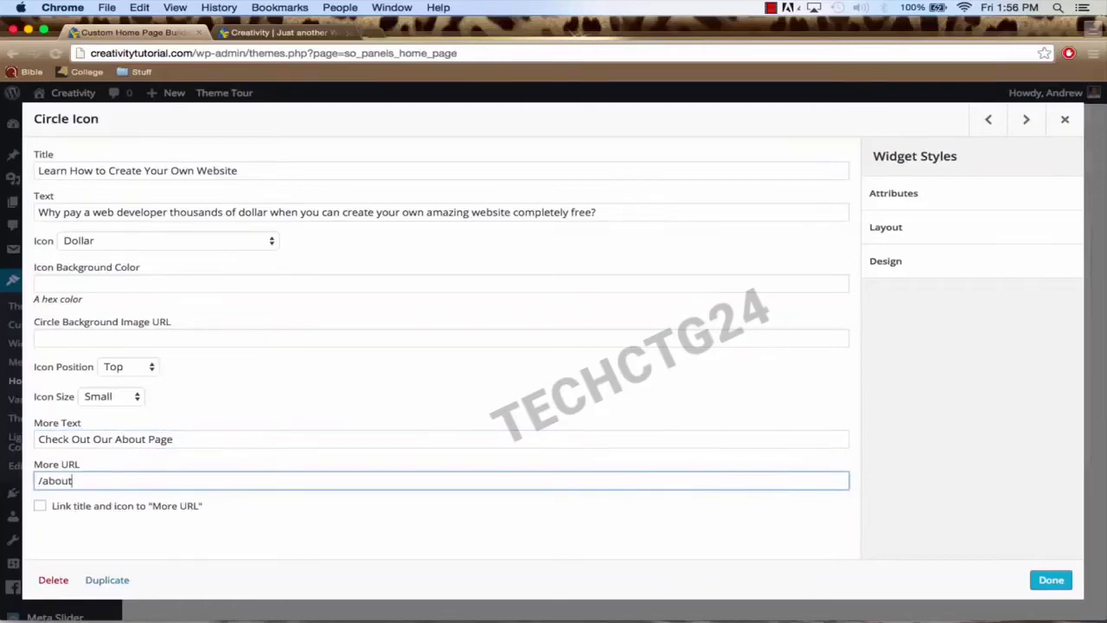
text(/about-our-company/)
click(1042, 581)
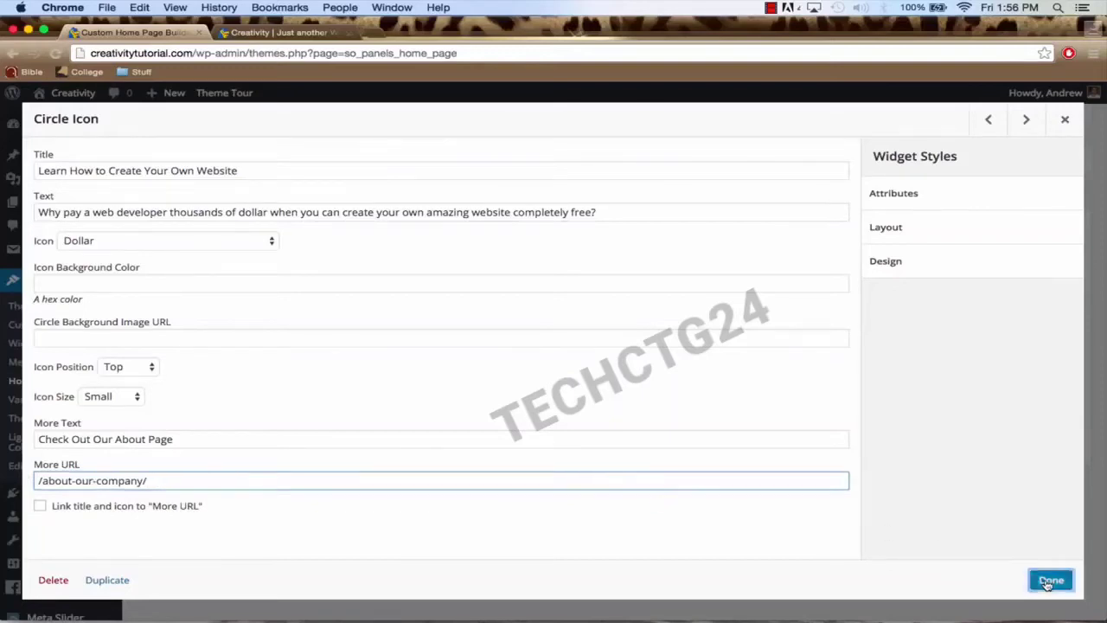
click(198, 483)
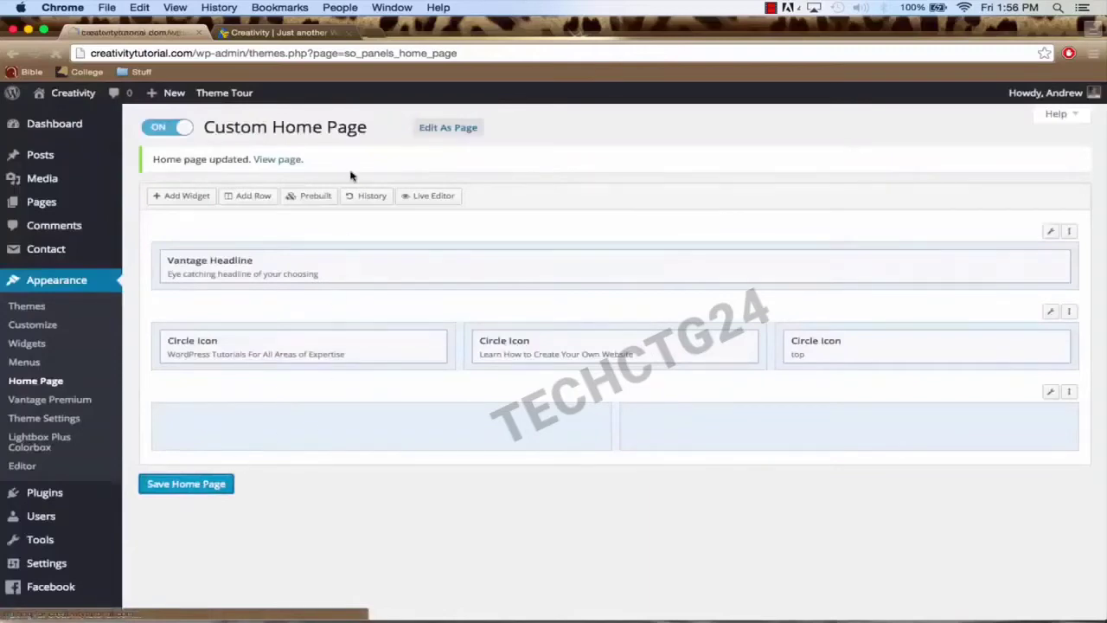
click(281, 34)
click(284, 52)
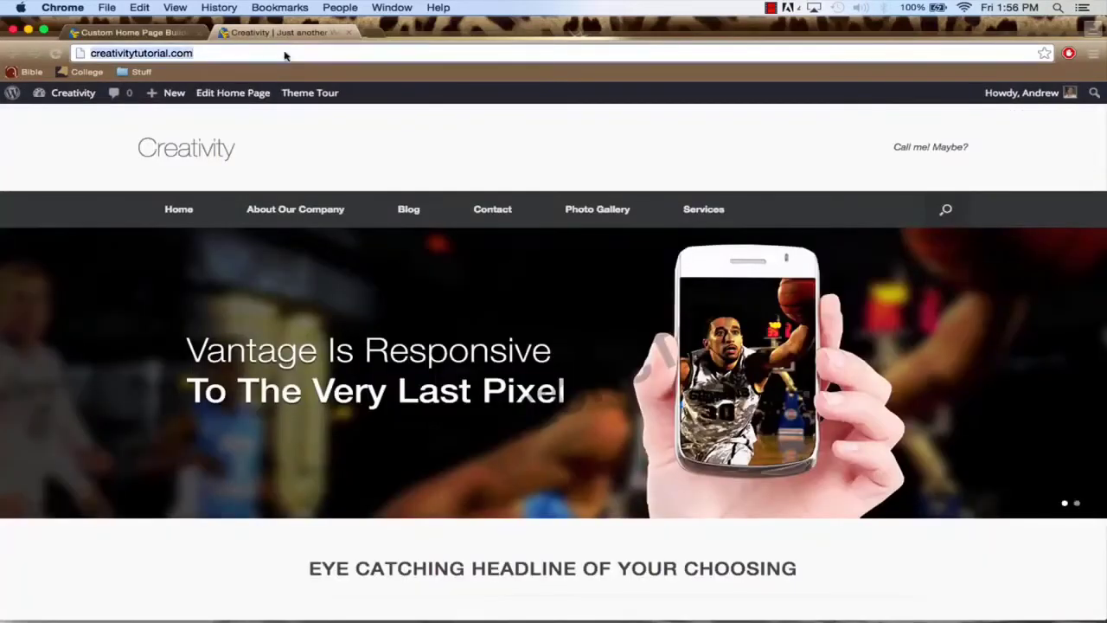
key(Return)
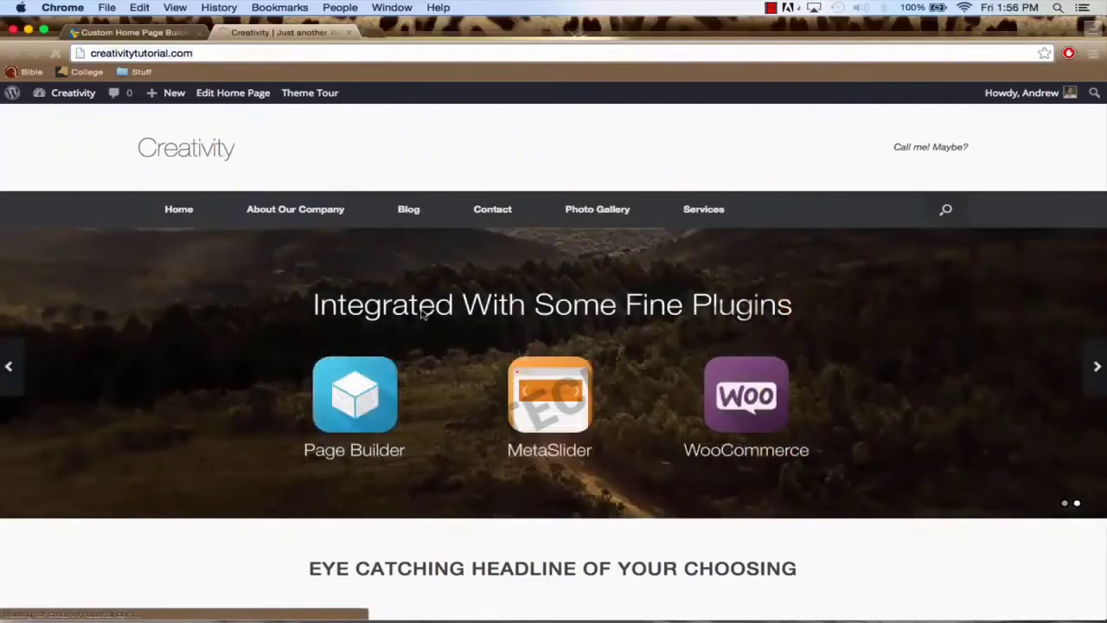
scroll(412, 294, down, 5)
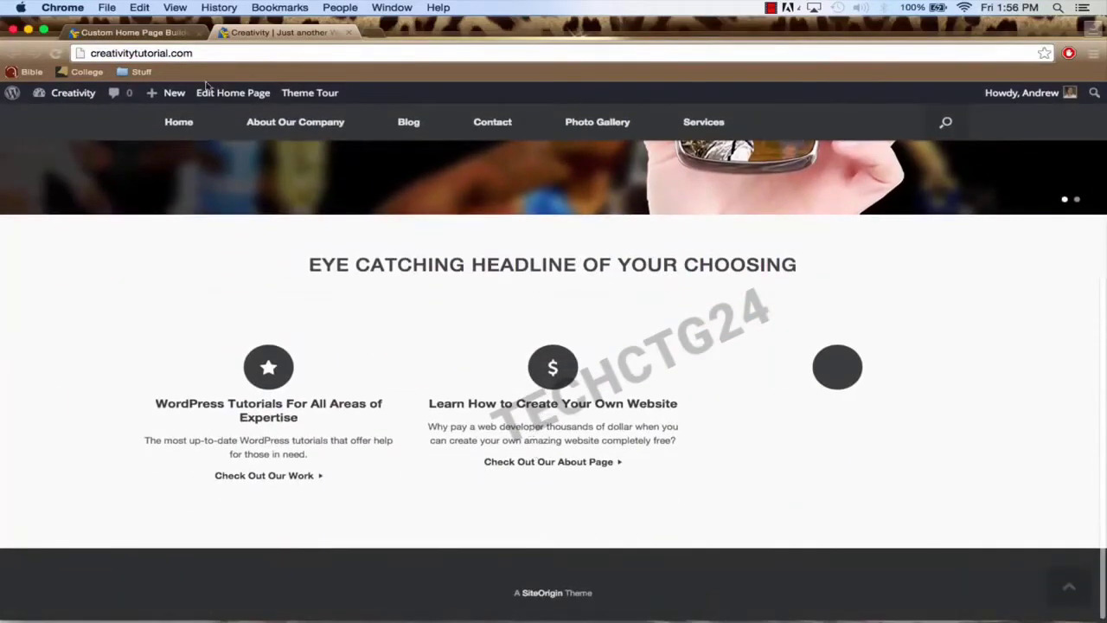
click(160, 35)
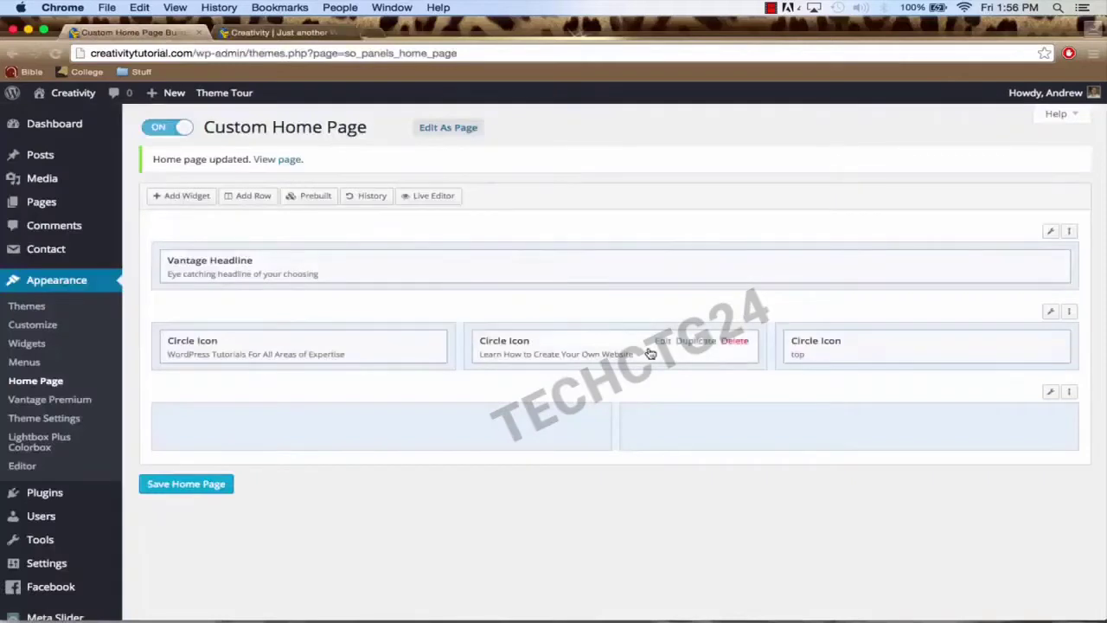
Step: Open the middle Circle Icon widget, then go to the live Creativity site
click(662, 349)
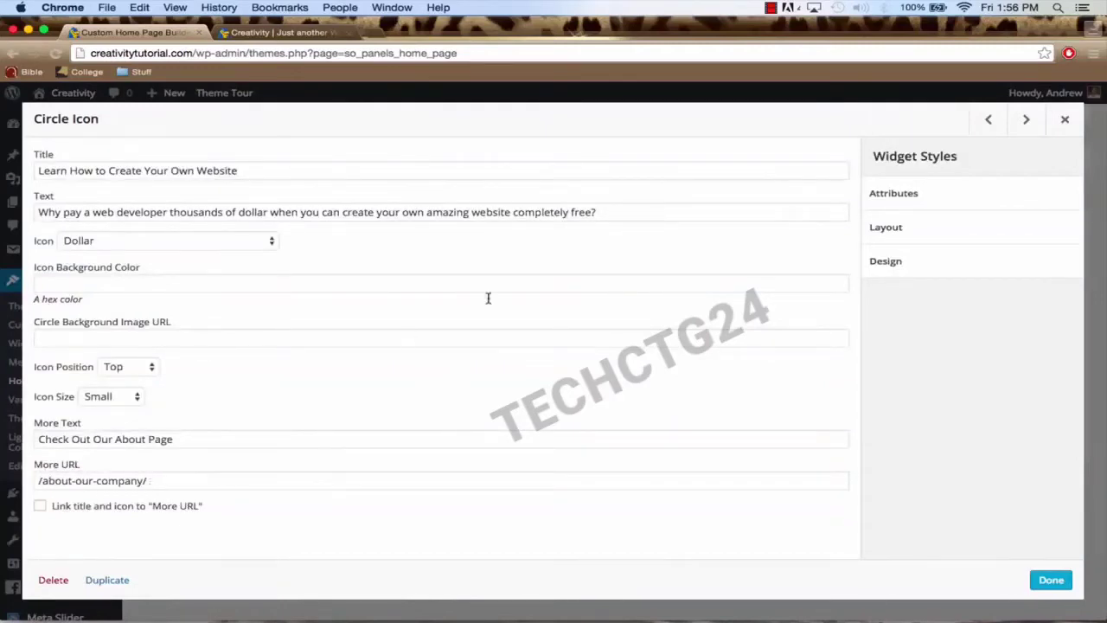
click(270, 35)
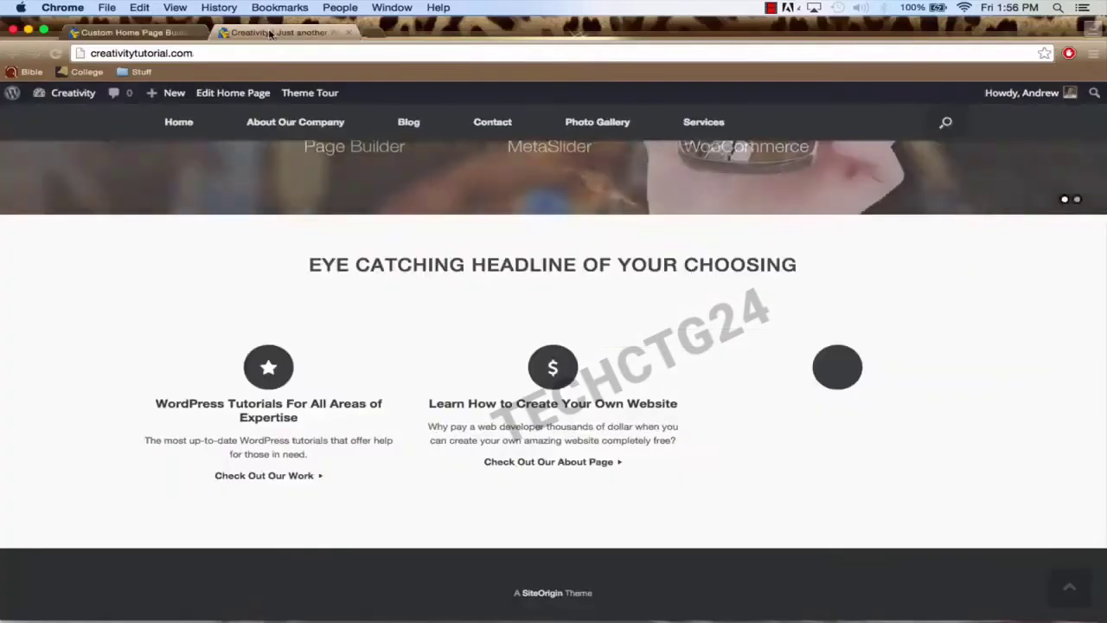
Step: Compare the About Our Company page address with the widget's /about-our-company/ link, then close the widget
click(297, 126)
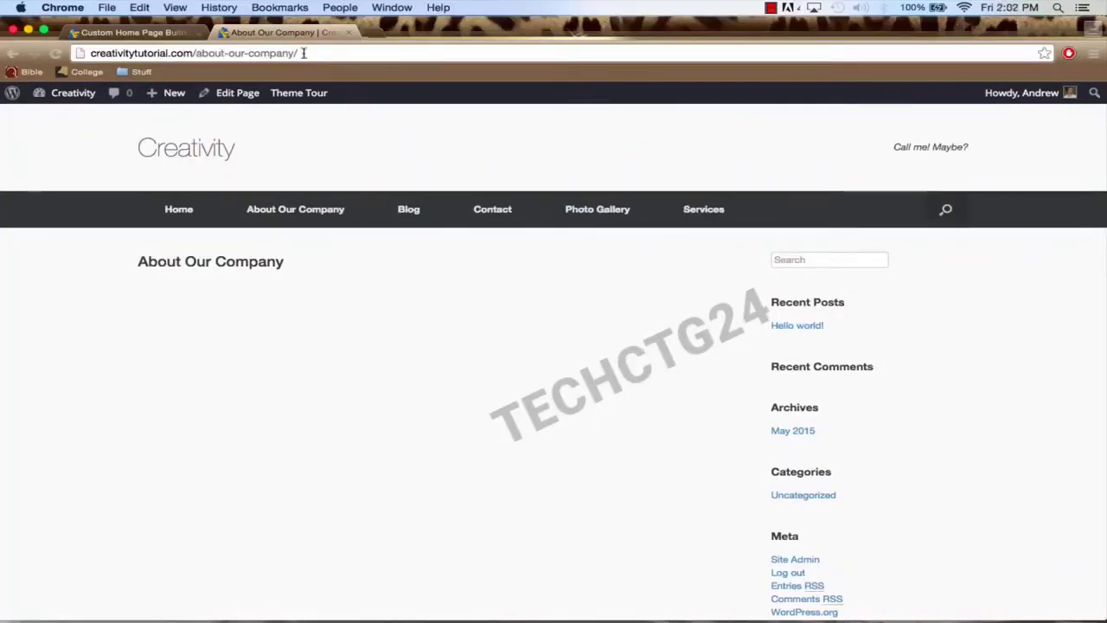
click(116, 34)
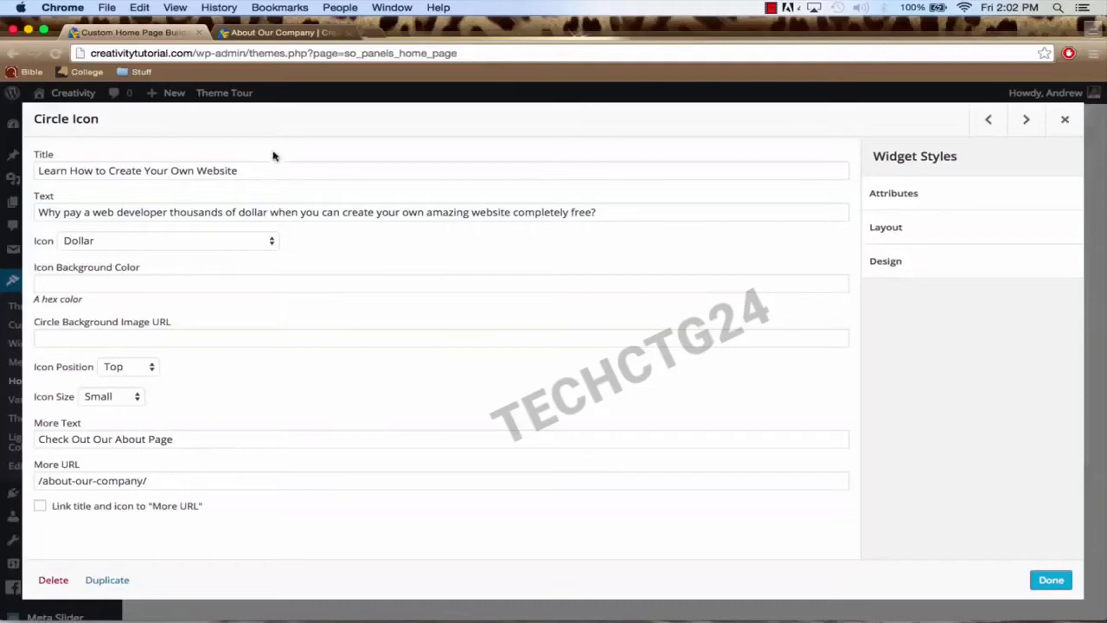
click(309, 35)
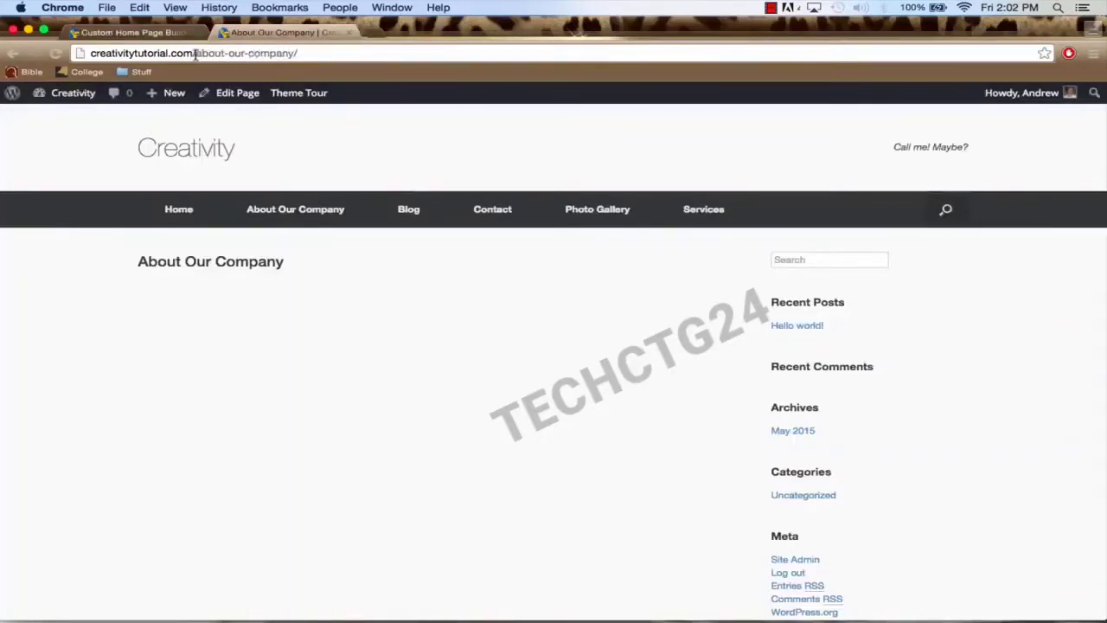
click(163, 34)
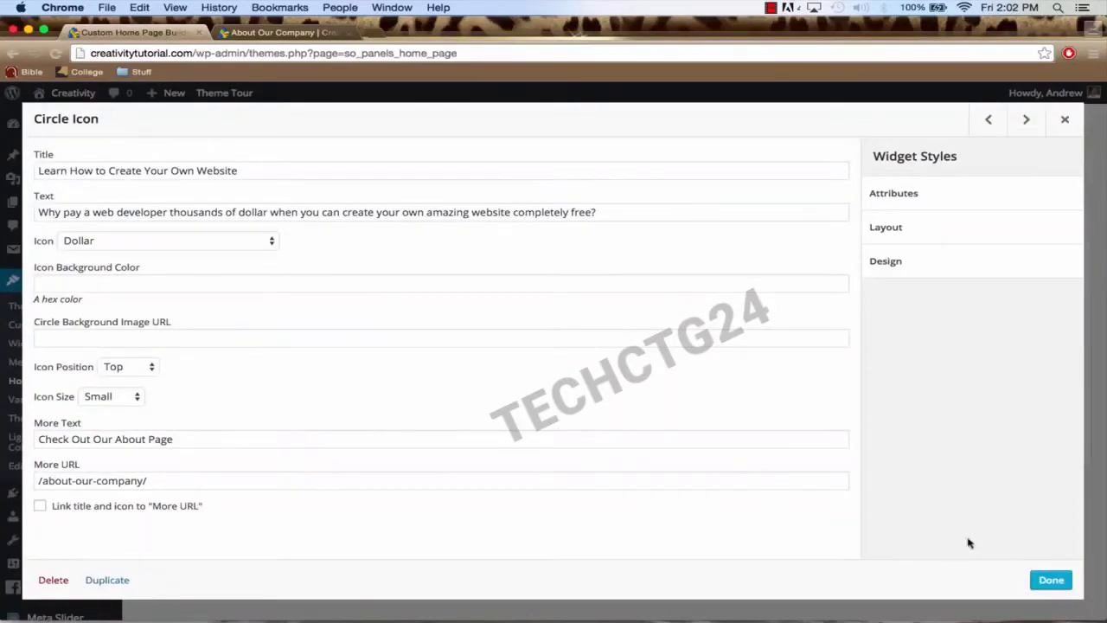
click(1050, 580)
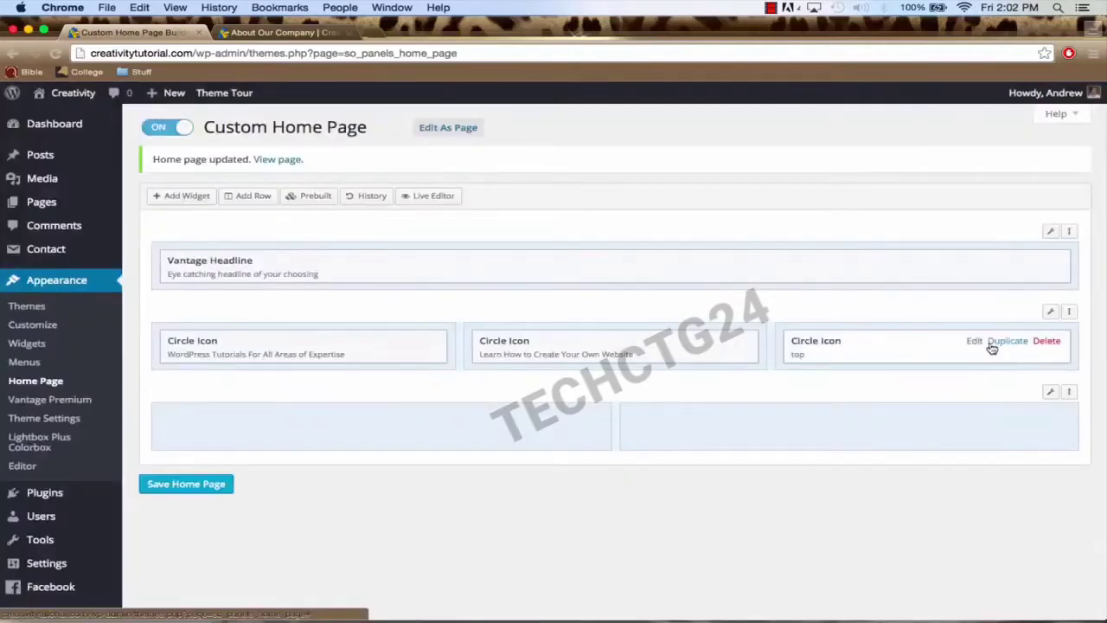
Step: Title the third Circle Icon widget 'We're Here to Help' and paste in its description
click(976, 345)
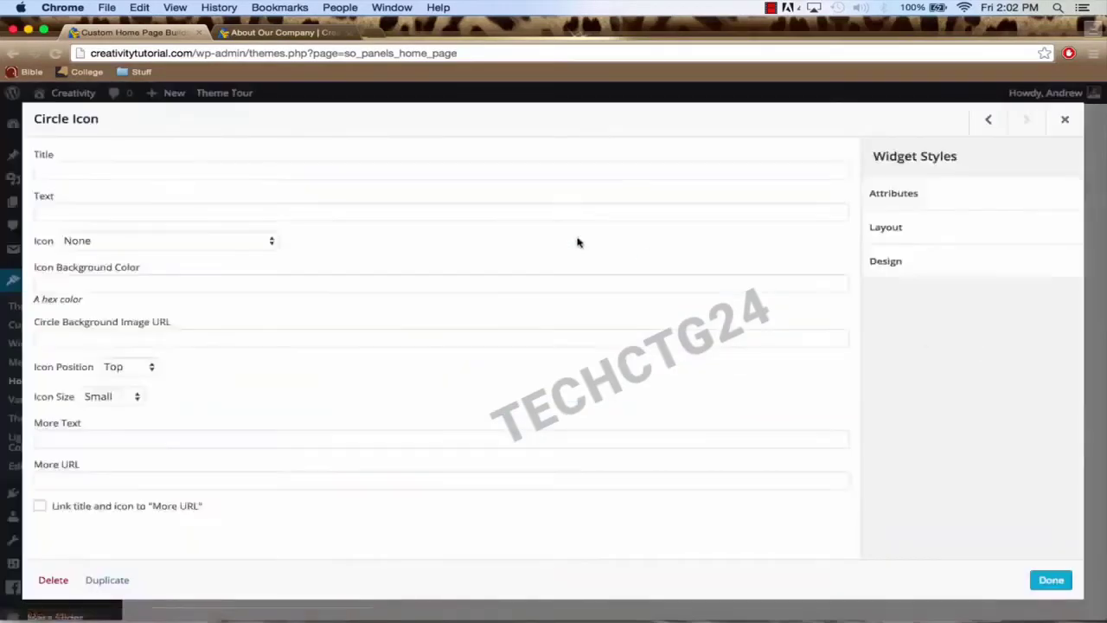
click(41, 169)
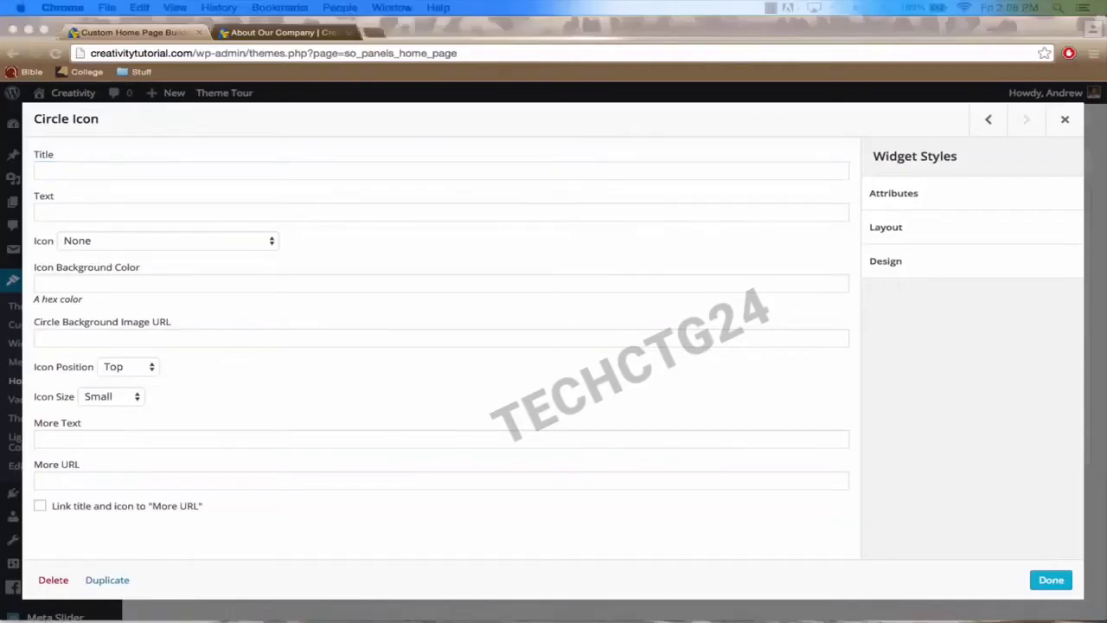
click(119, 169)
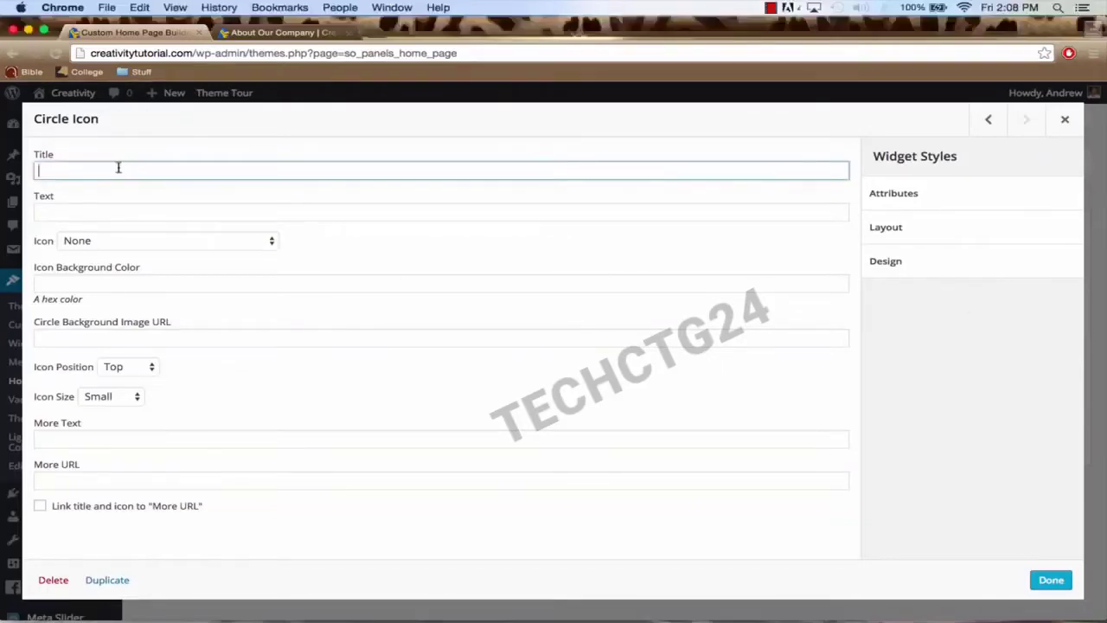
text(We're Here to Help)
click(92, 207)
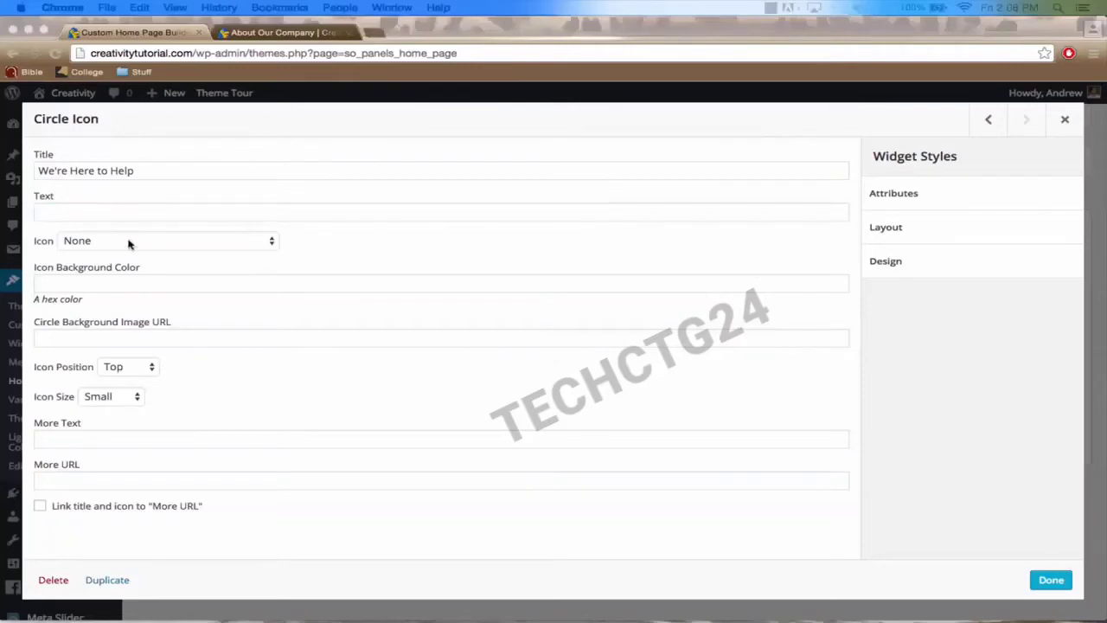
click(90, 213)
text(Have any questions? Encounter a problem creating your website? Feel free to leave a comment and we'll be happy to assist you!)
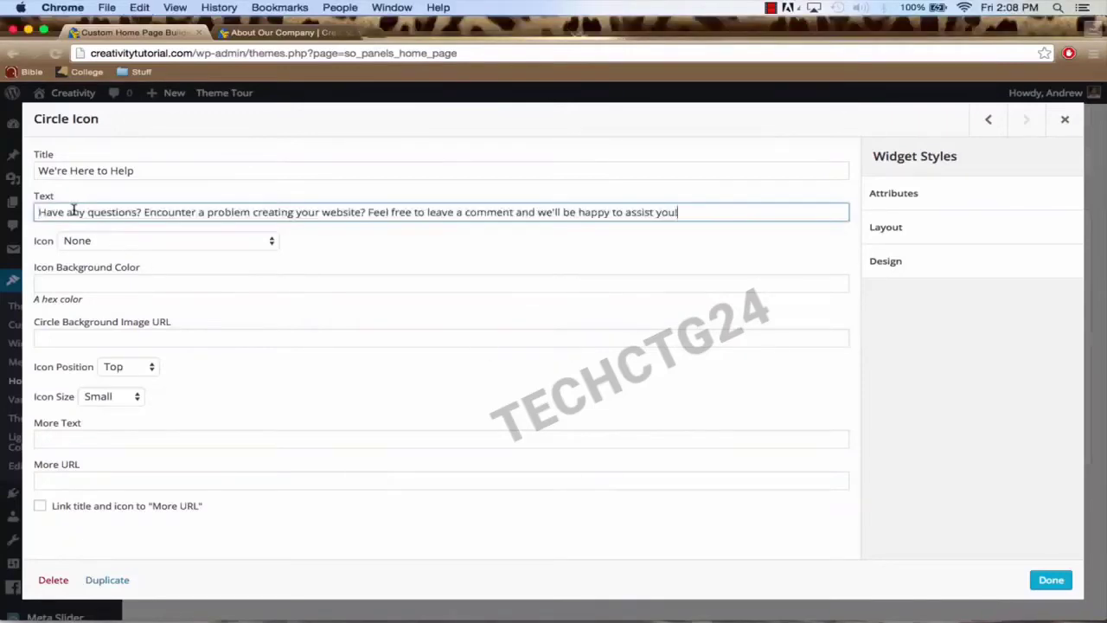
Step: Set the third circle's icon to Gift
click(145, 242)
key(k)
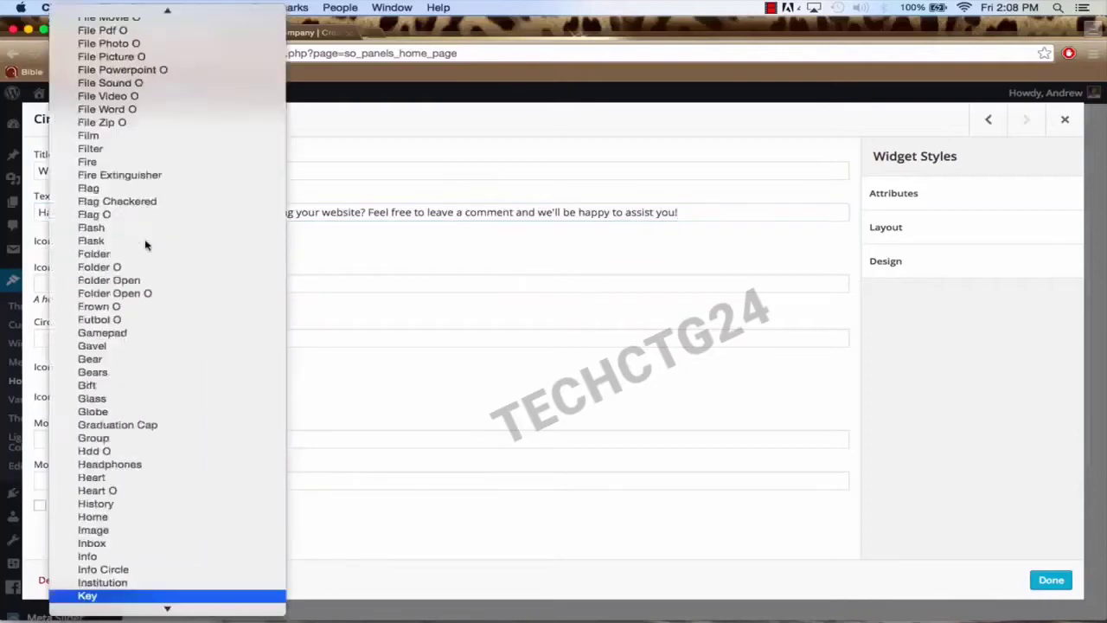
key(r)
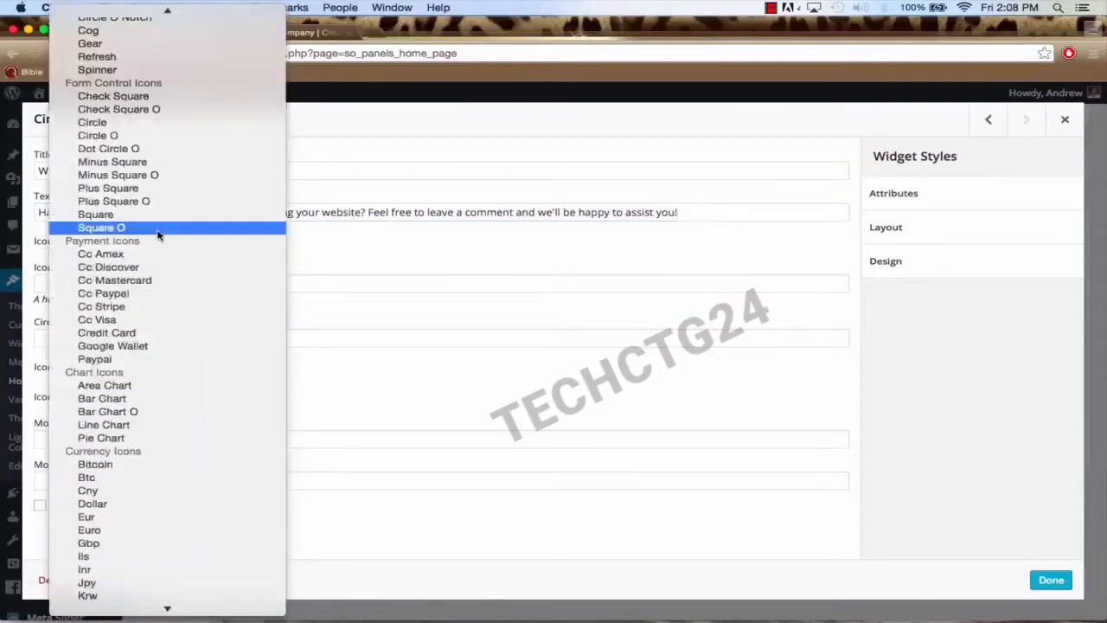
scroll(158, 221, up, 15)
key(g)
key(i)
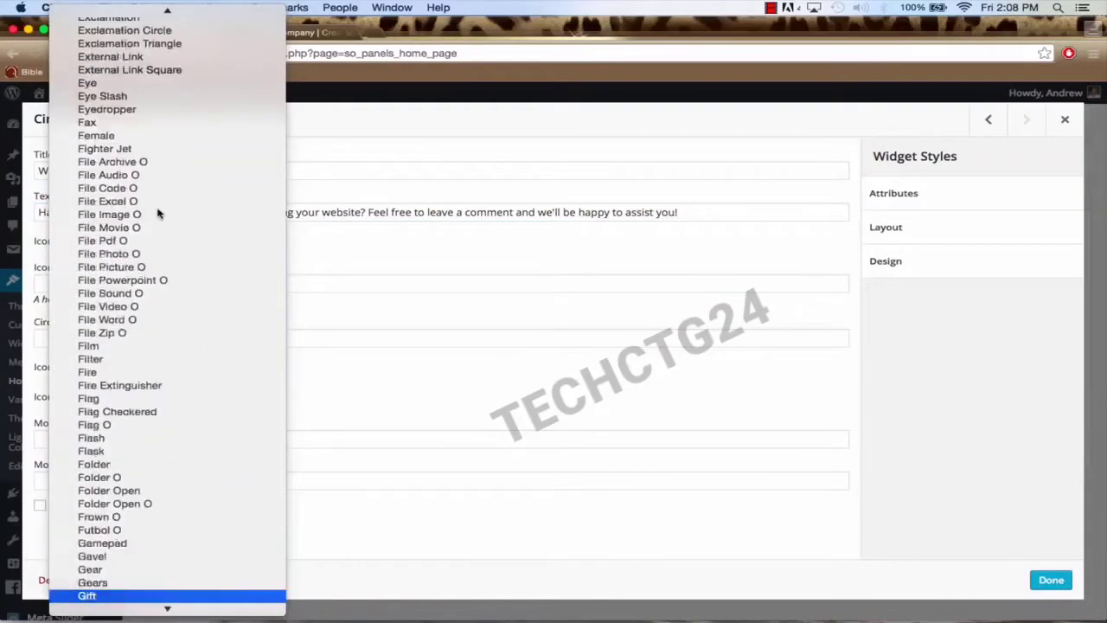
click(130, 595)
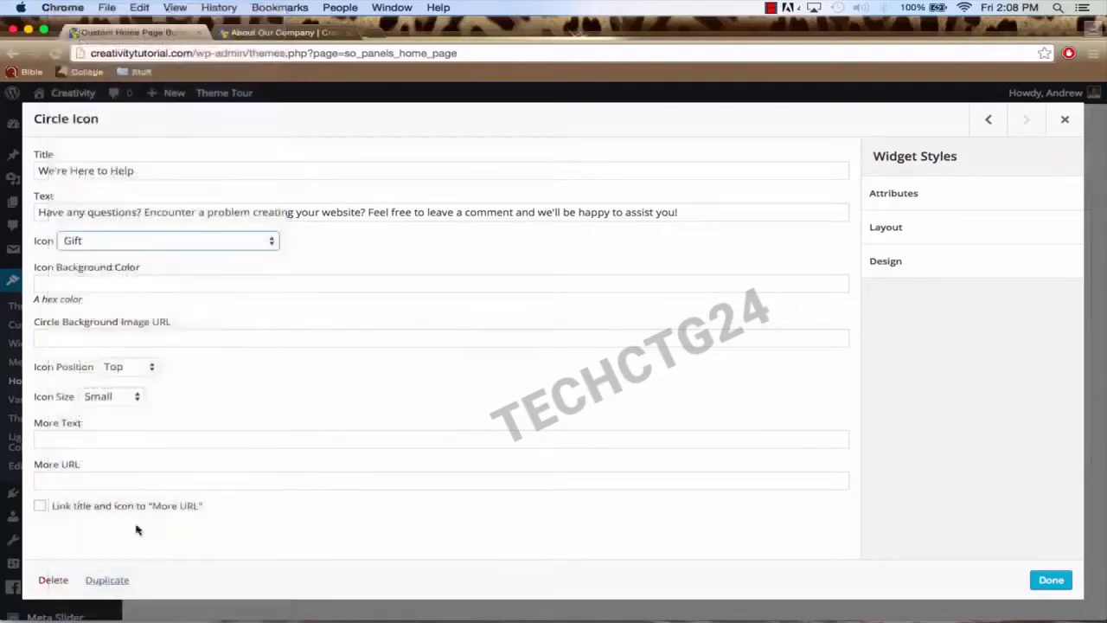
Step: Link 'Check Out Our Services Page' to /services/ and finish the widget
click(165, 440)
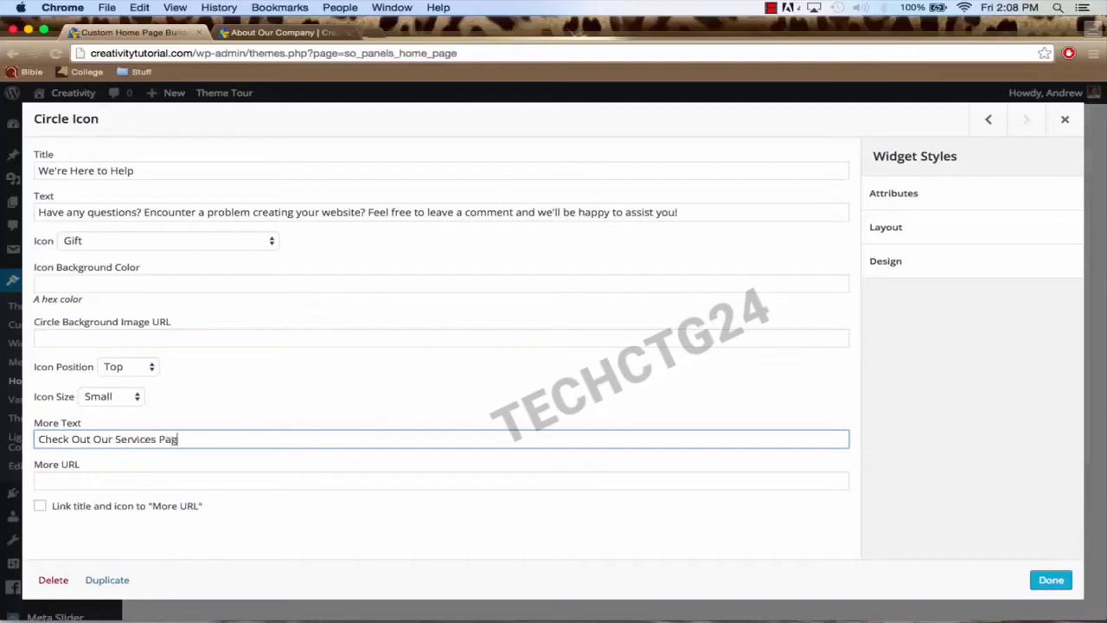
click(130, 482)
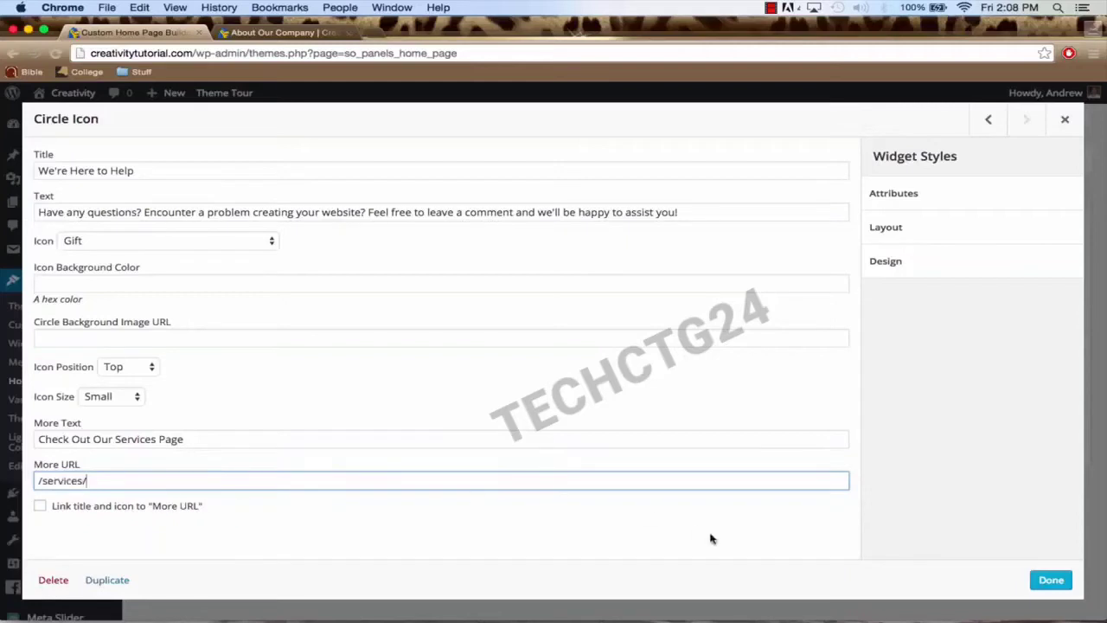
click(1049, 580)
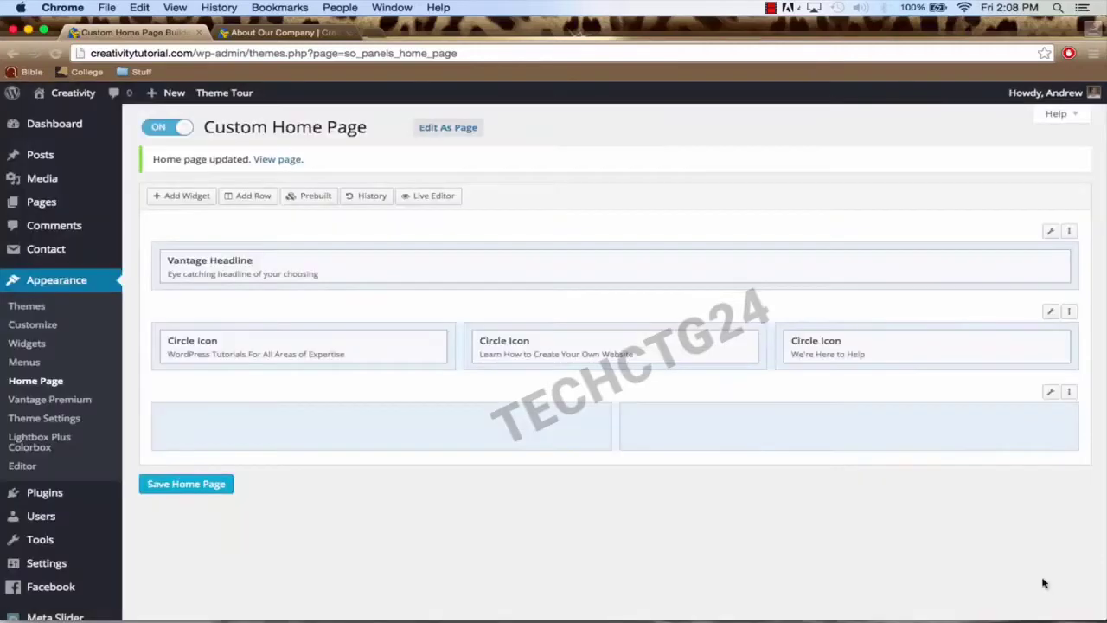
Step: Save the home page and review the live home page's headline and three circle icons, including the gift
click(203, 486)
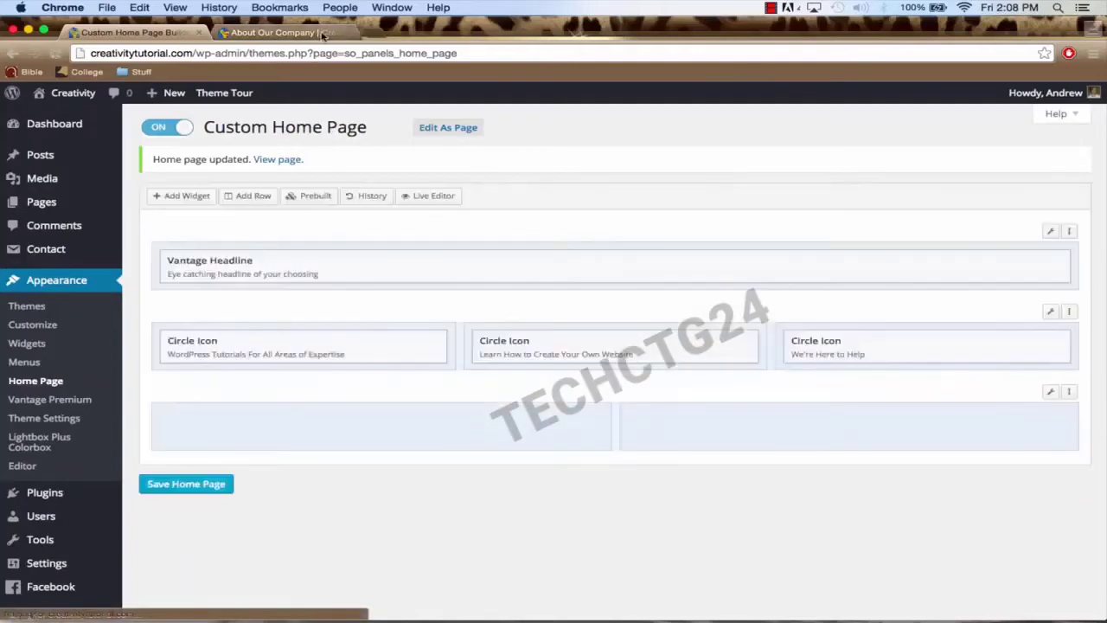
click(293, 35)
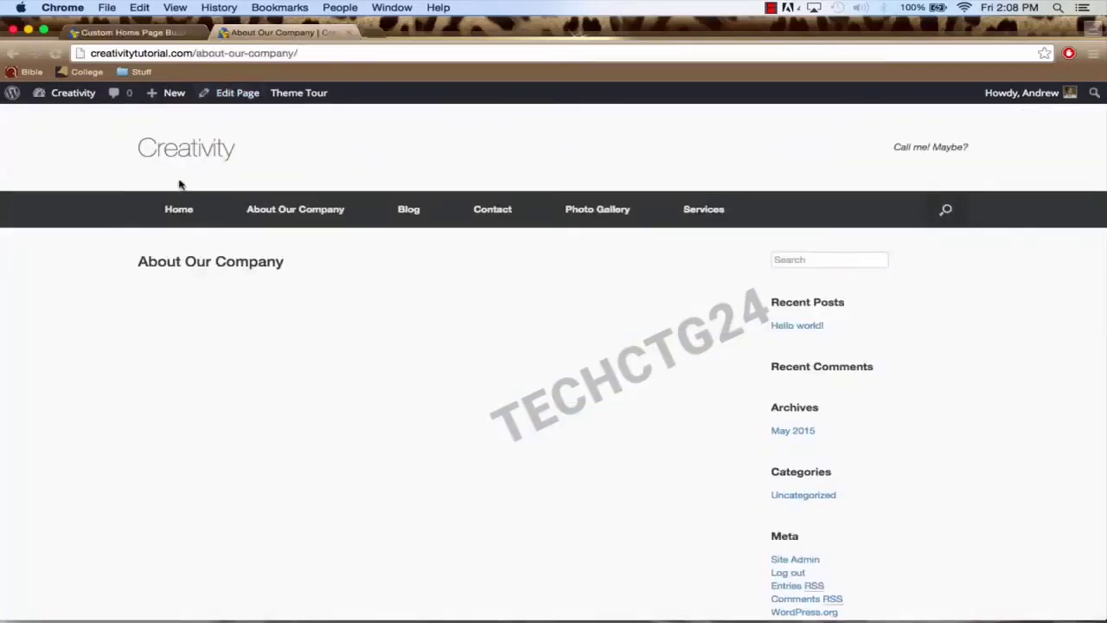
click(184, 214)
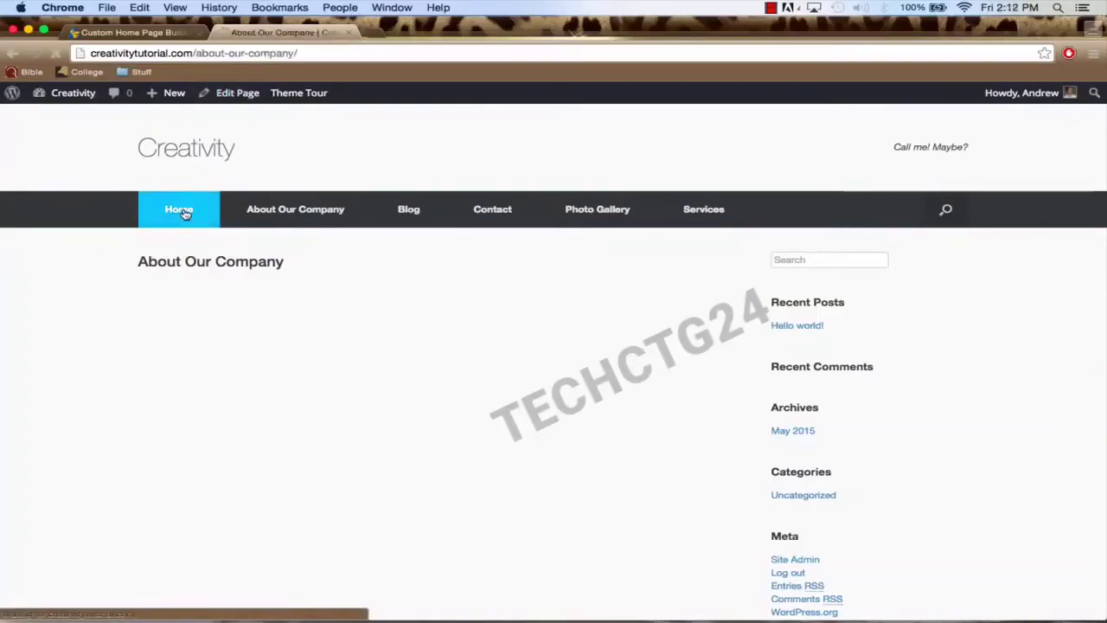
scroll(406, 342, down, 2)
scroll(406, 342, down, 5)
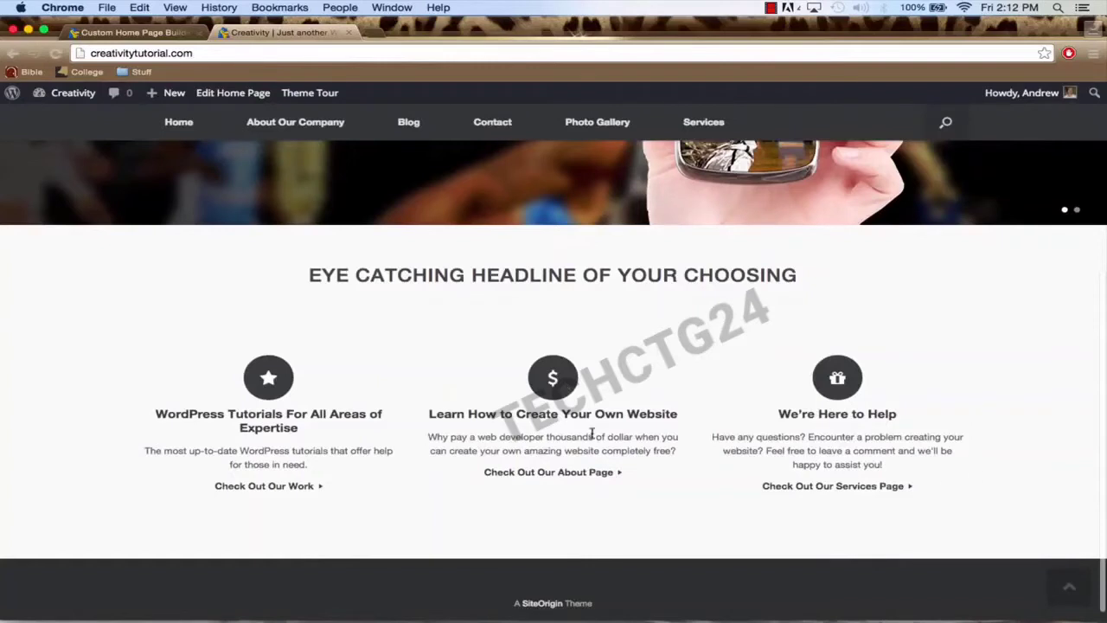
scroll(592, 434, down, 1)
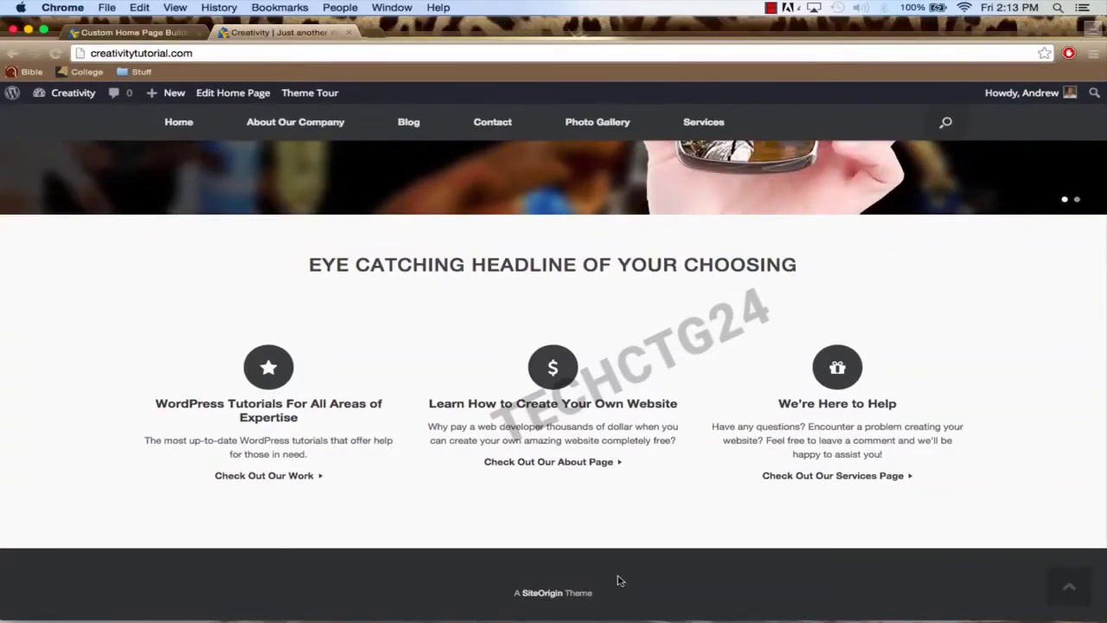
scroll(433, 470, up, 5)
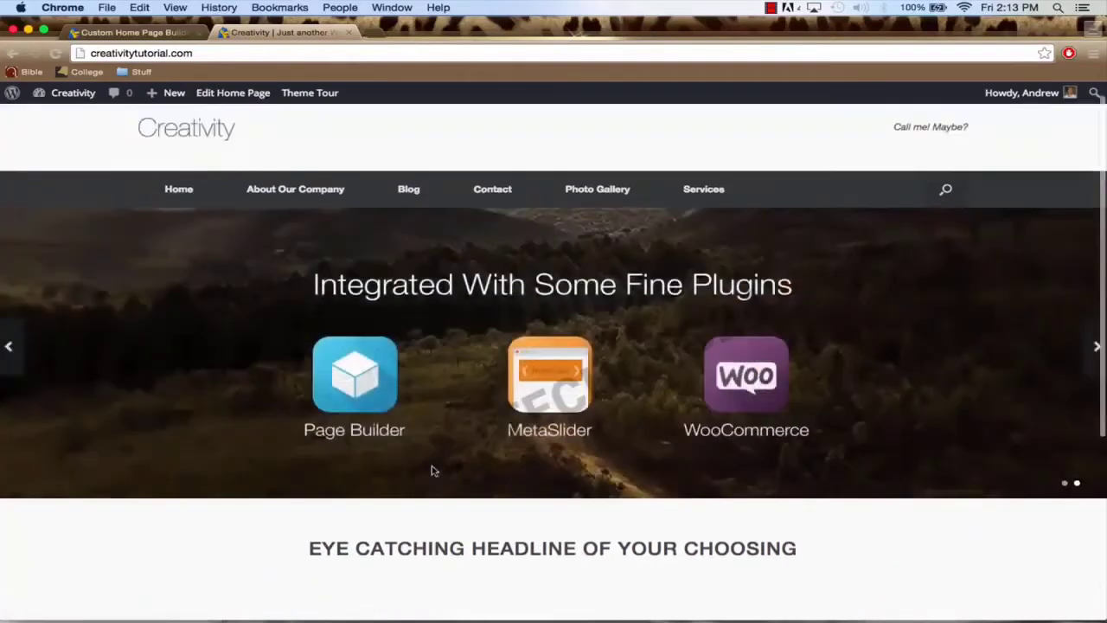
click(130, 32)
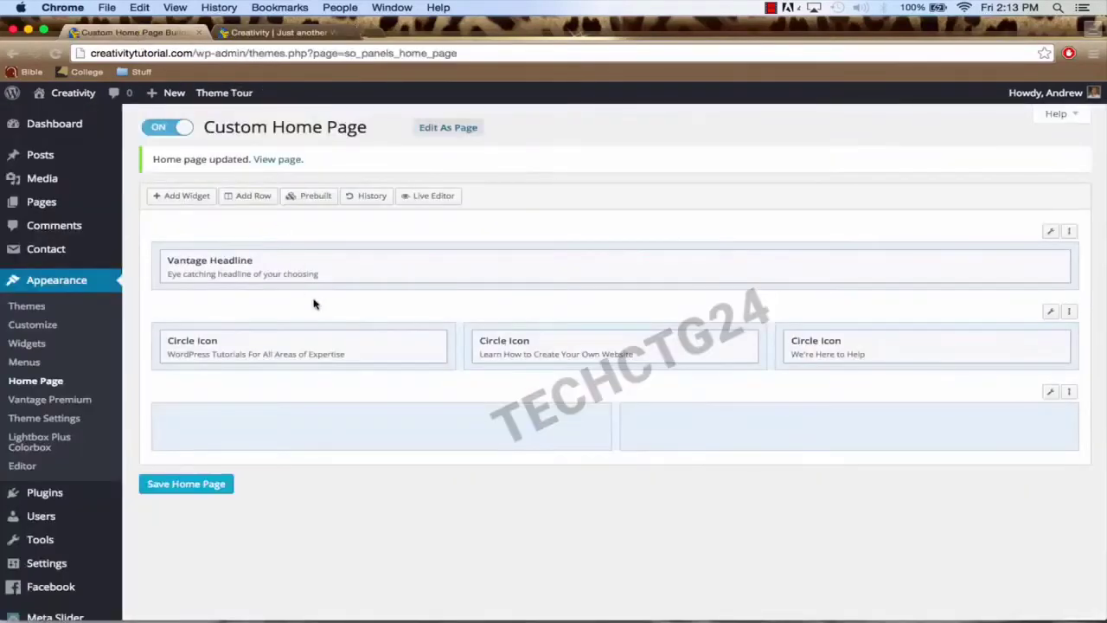
Step: Add a Text widget and a SiteOrigin Button to the bottom row's left cell and edit the Text widget
scroll(314, 304, down, 1)
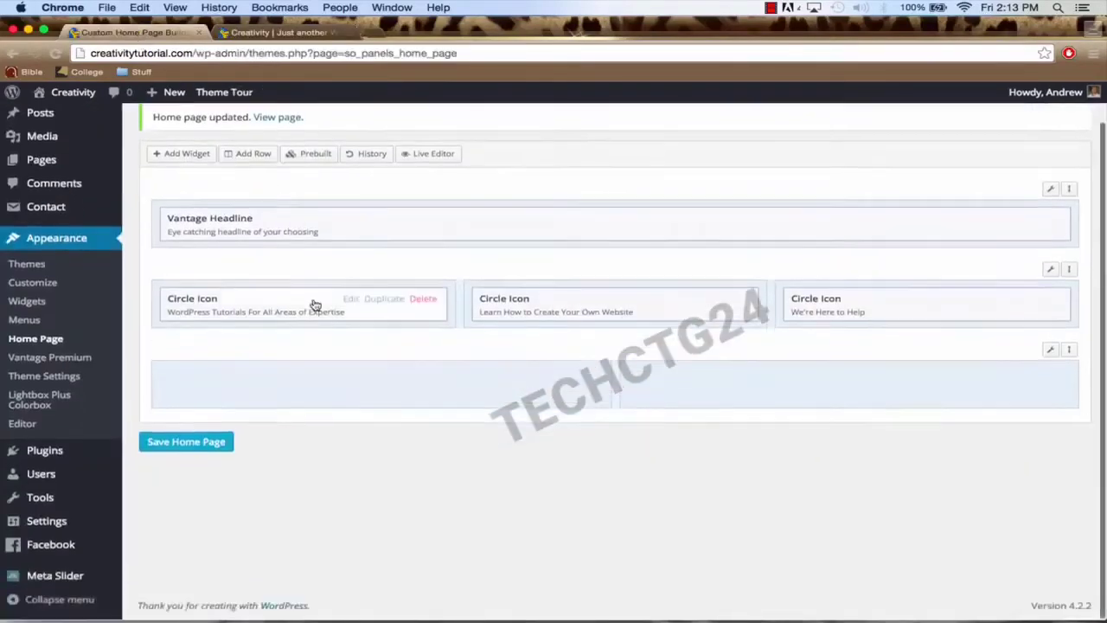
click(352, 387)
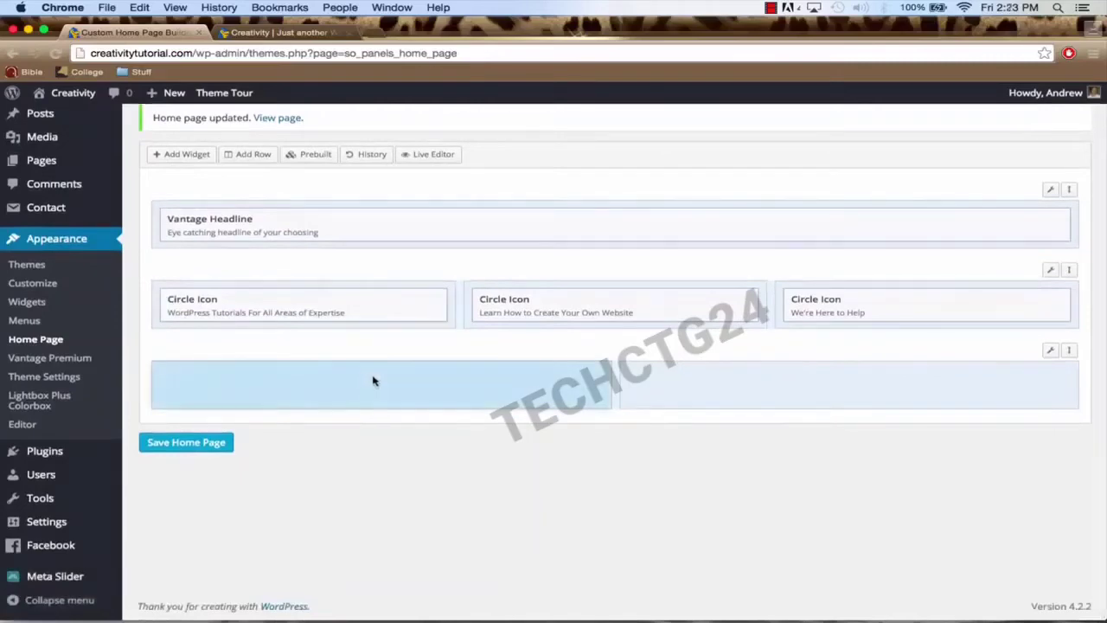
click(179, 157)
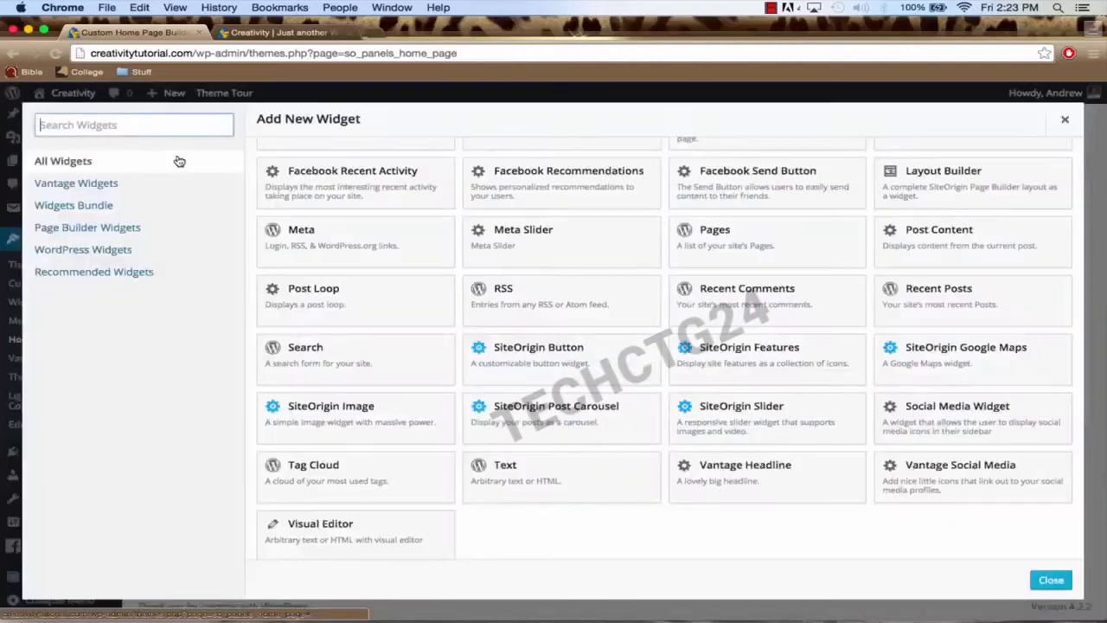
click(578, 485)
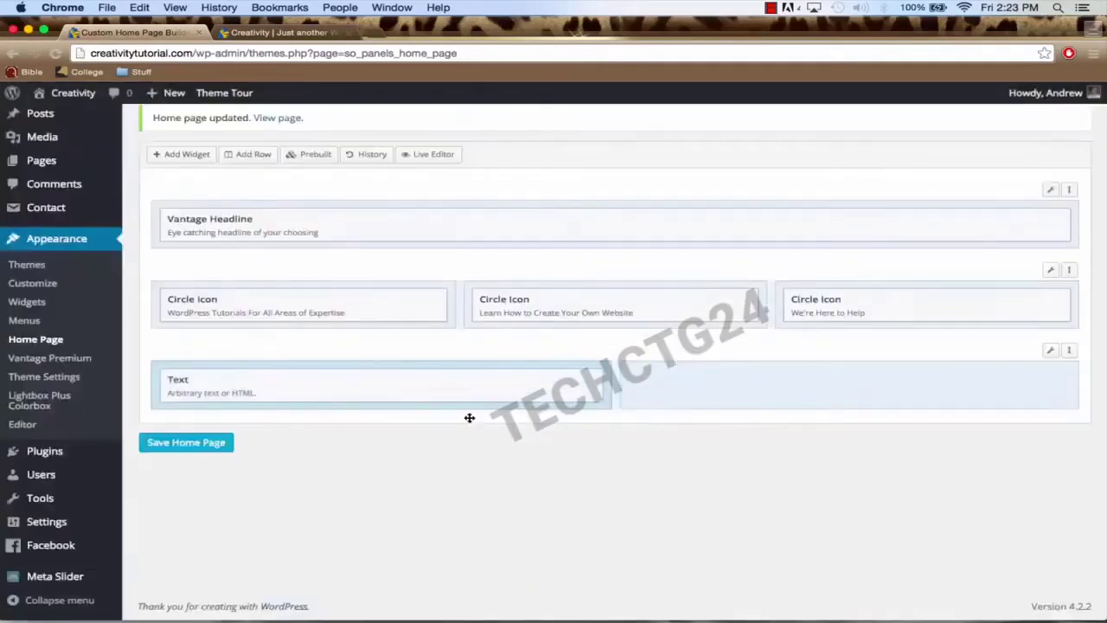
click(187, 155)
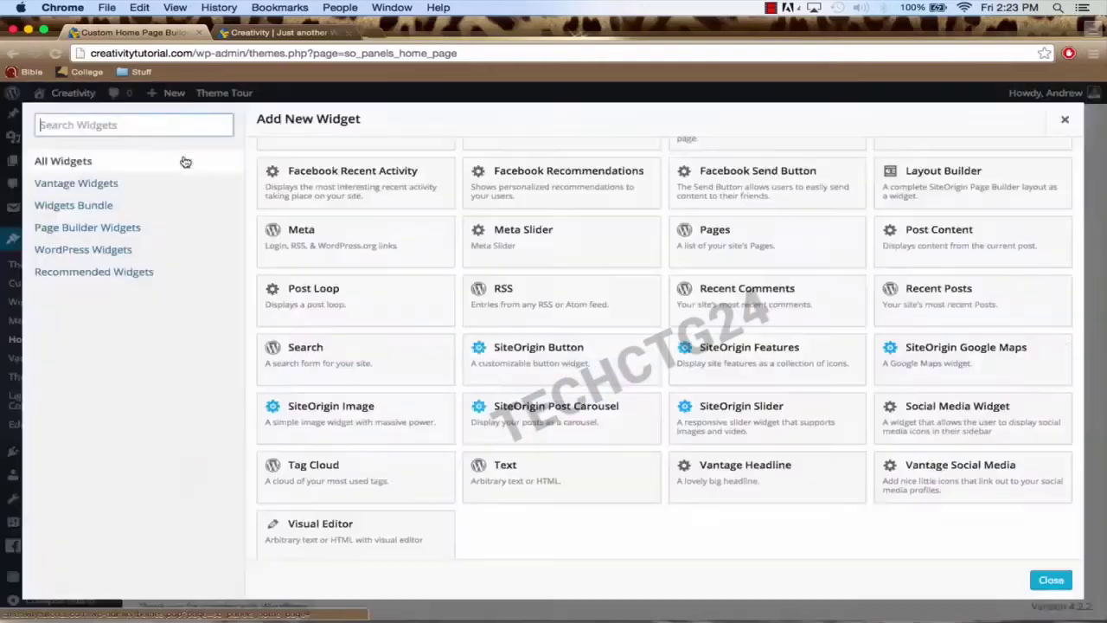
click(560, 369)
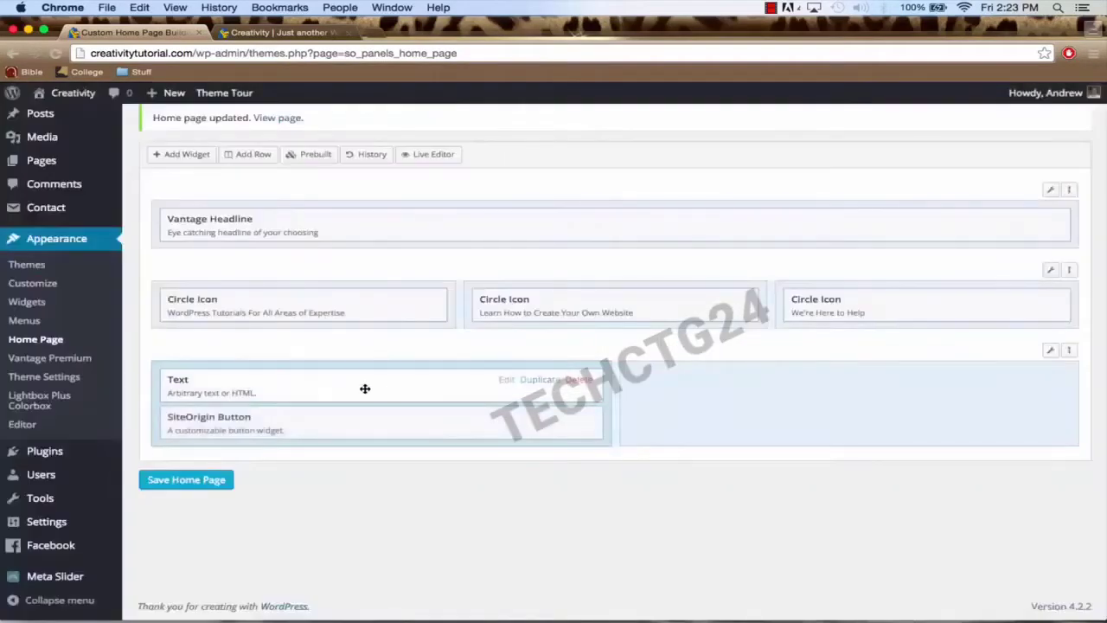
click(505, 381)
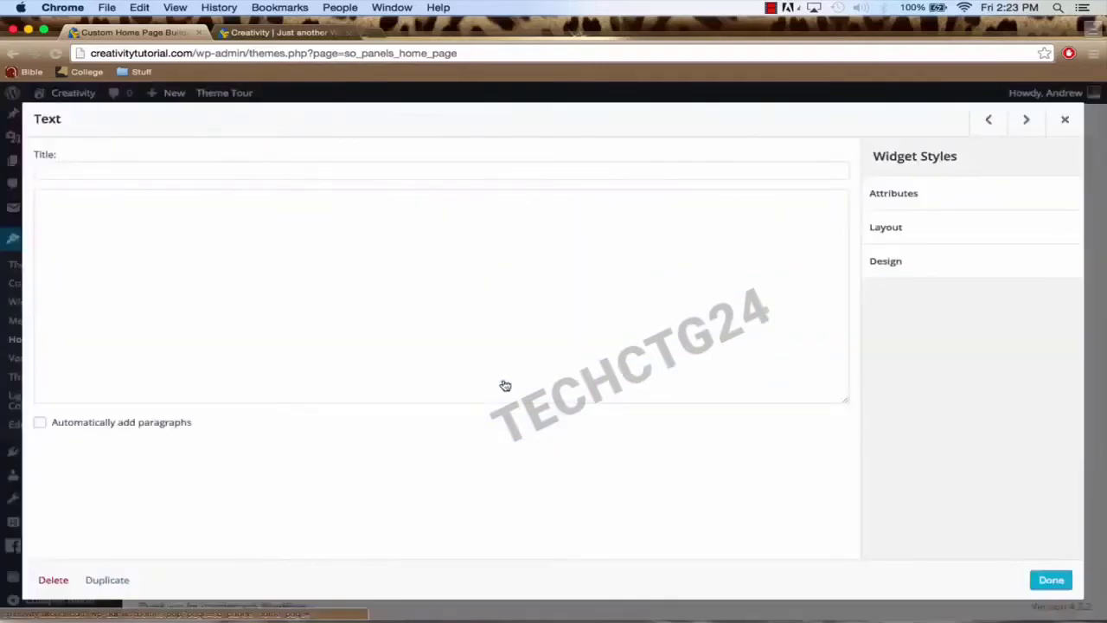
Step: Enter 'Creativity is key to success' in the Text widget's Title field
click(254, 171)
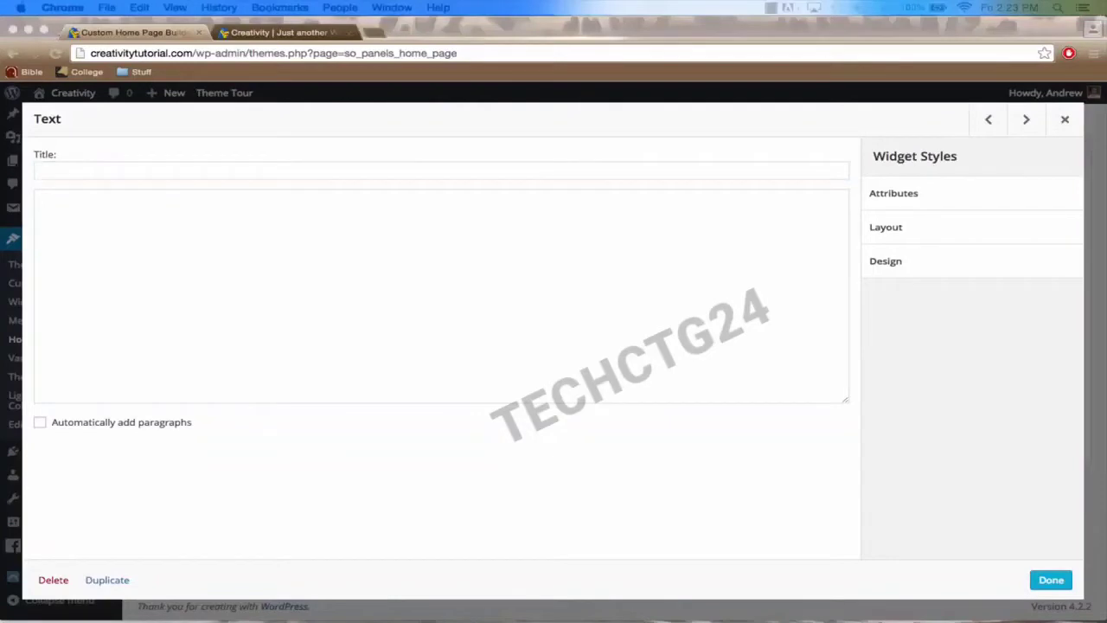
click(243, 169)
click(237, 172)
text(Creativity is key to success)
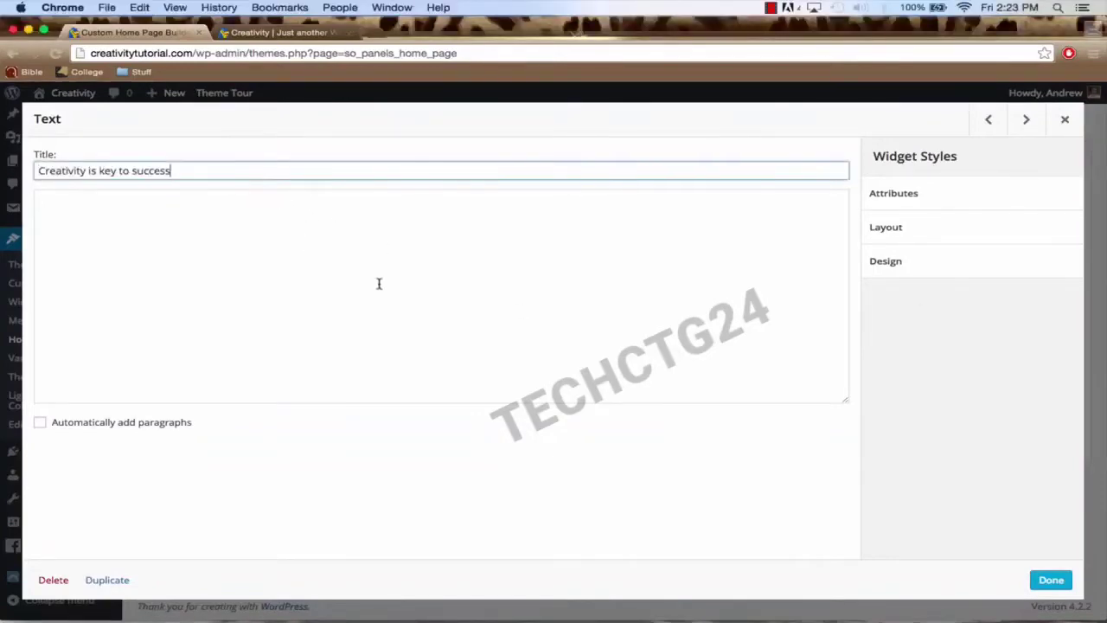
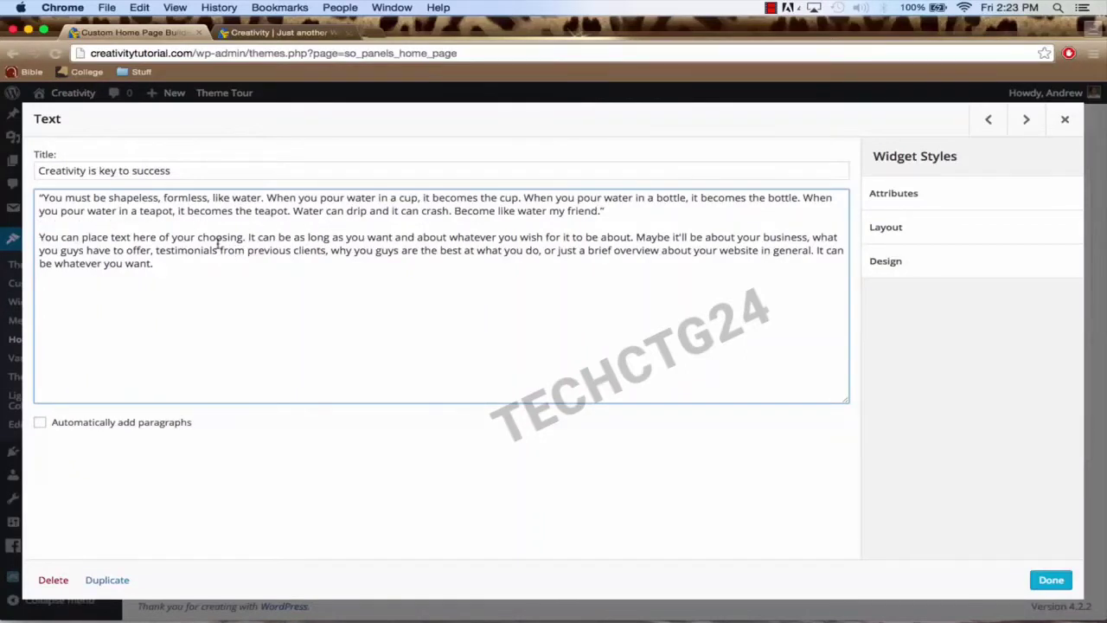
Step: Enable automatic paragraphs in the 'Creativity is key to success' Text widget, tidy the paragraph break, and close it
click(40, 422)
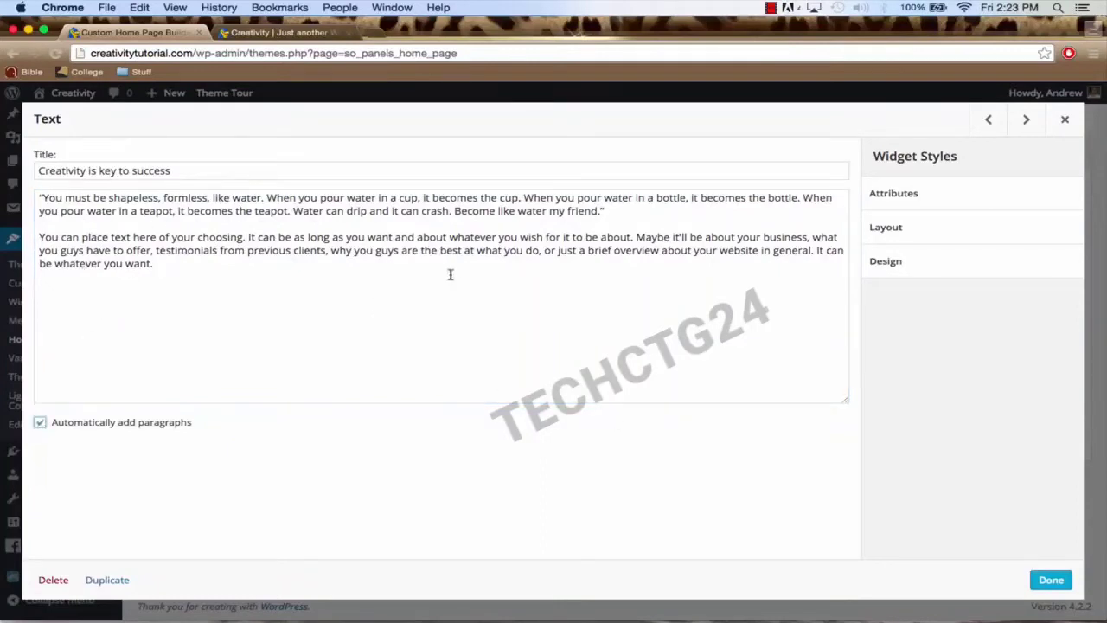
click(40, 239)
key(BackSpace)
key(BackSpace)
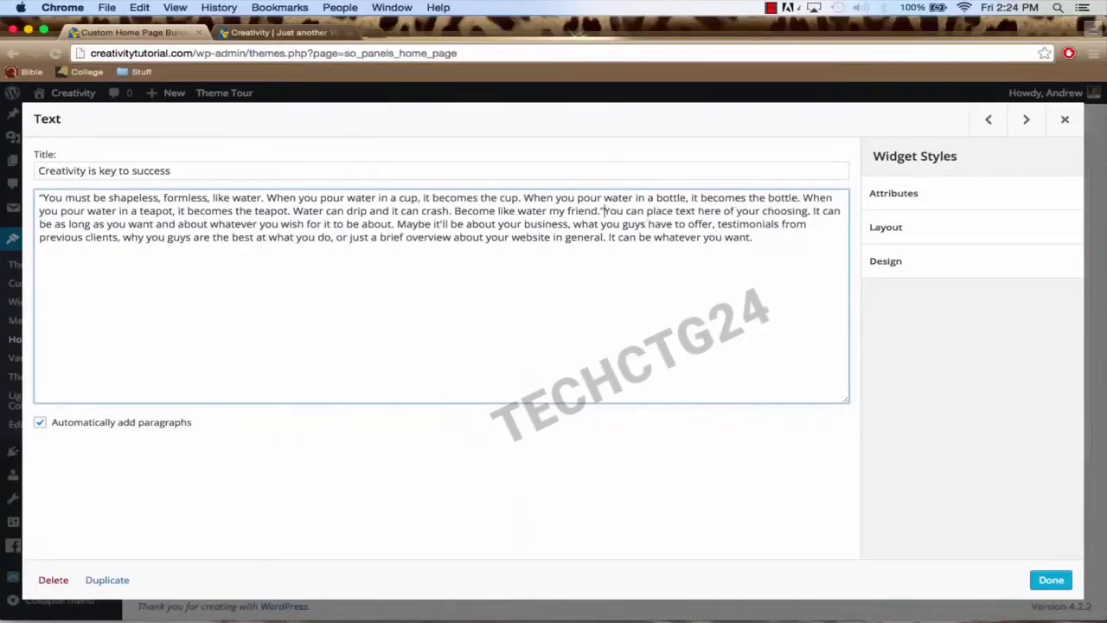
key(Return)
key(Return)
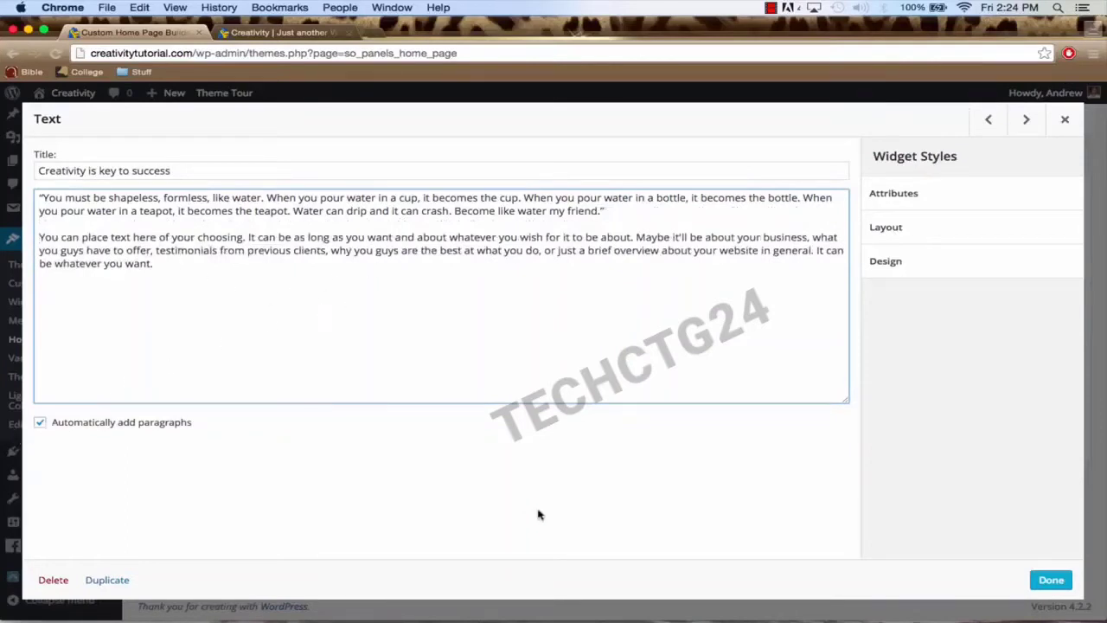
click(1049, 580)
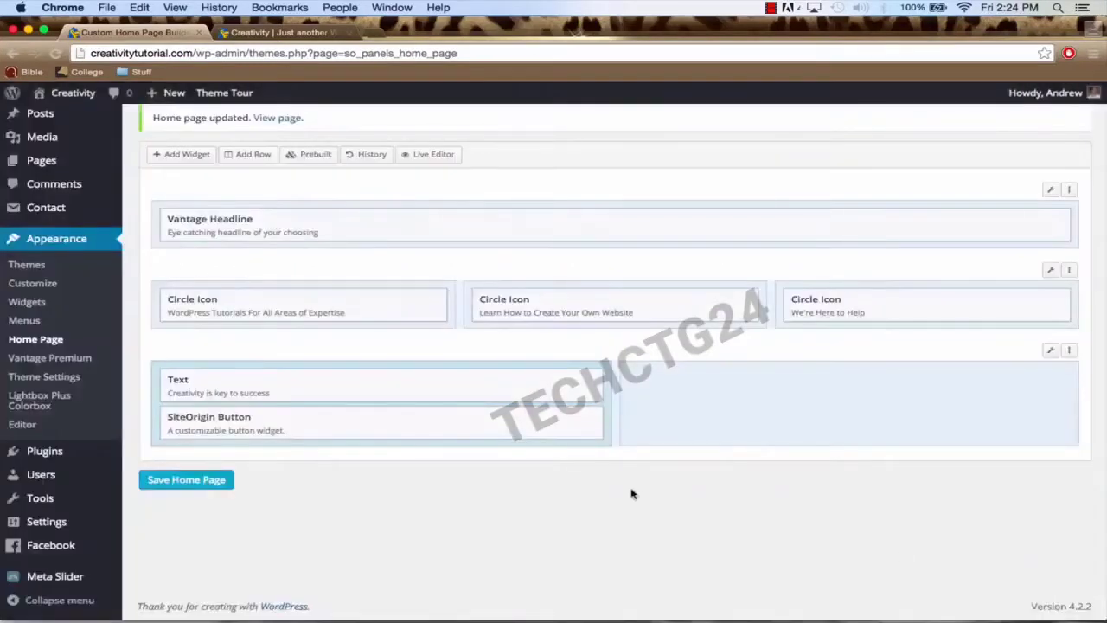
Step: Label the SiteOrigin Button 'Learn More About Us' and set its destination to /services/
click(507, 418)
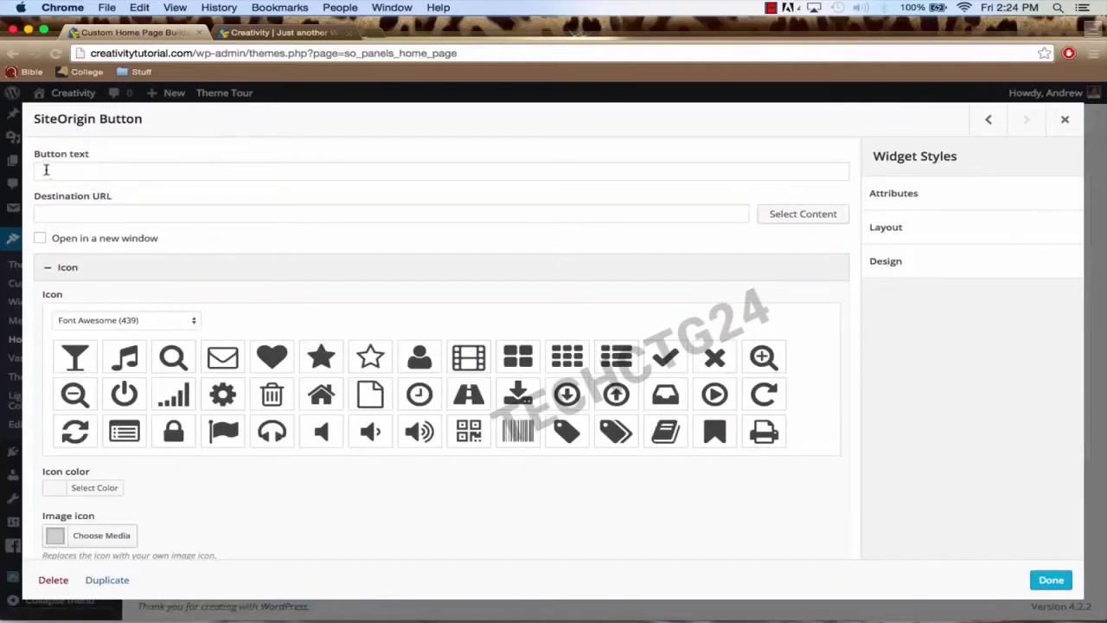
click(46, 170)
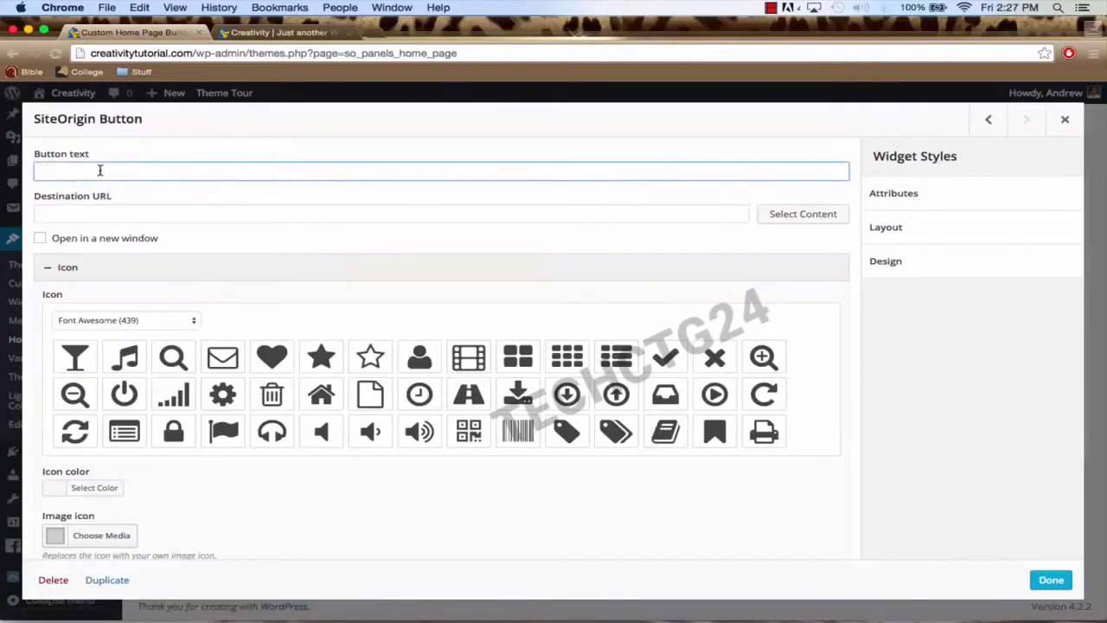
text(Learn More About Us)
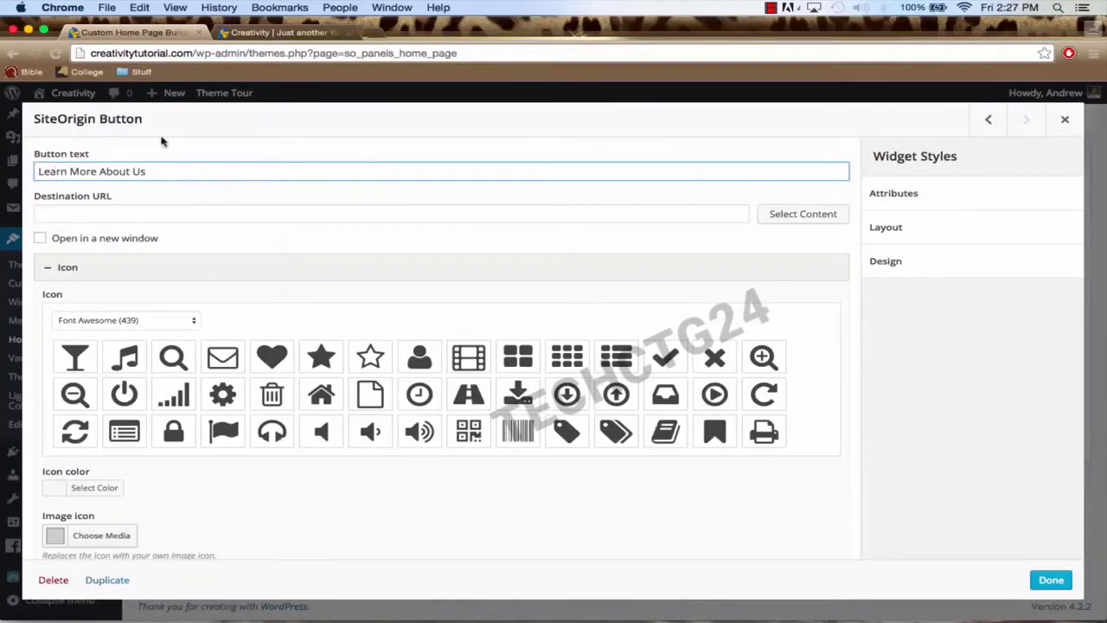
click(129, 214)
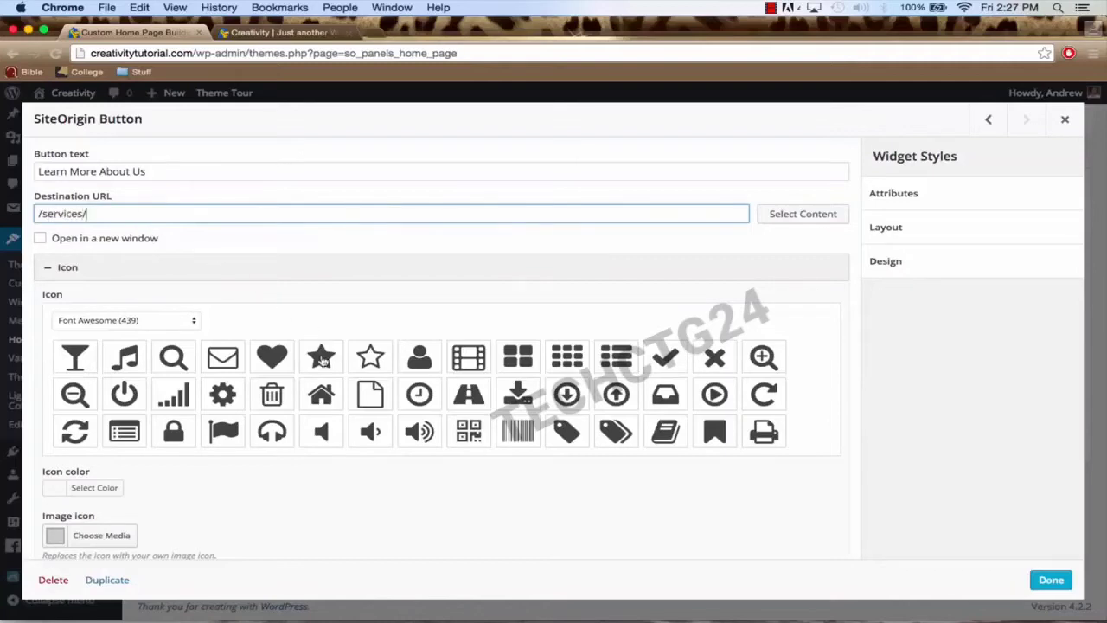
Step: Choose the right-arrow circle icon from the Font Awesome icon grid
scroll(321, 362, down, 5)
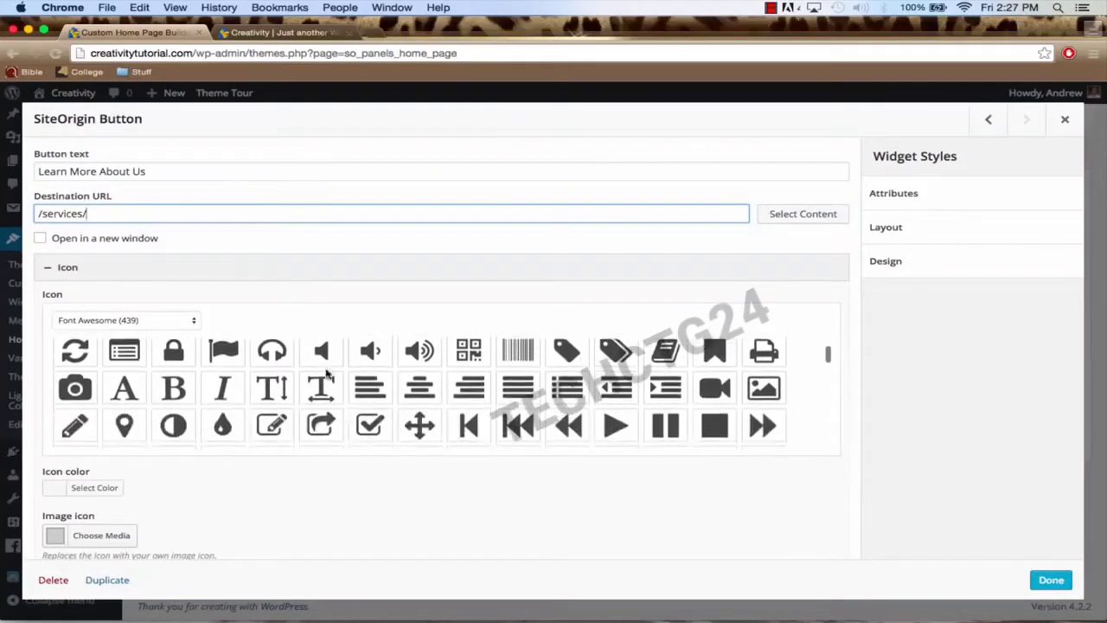
scroll(327, 372, down, 5)
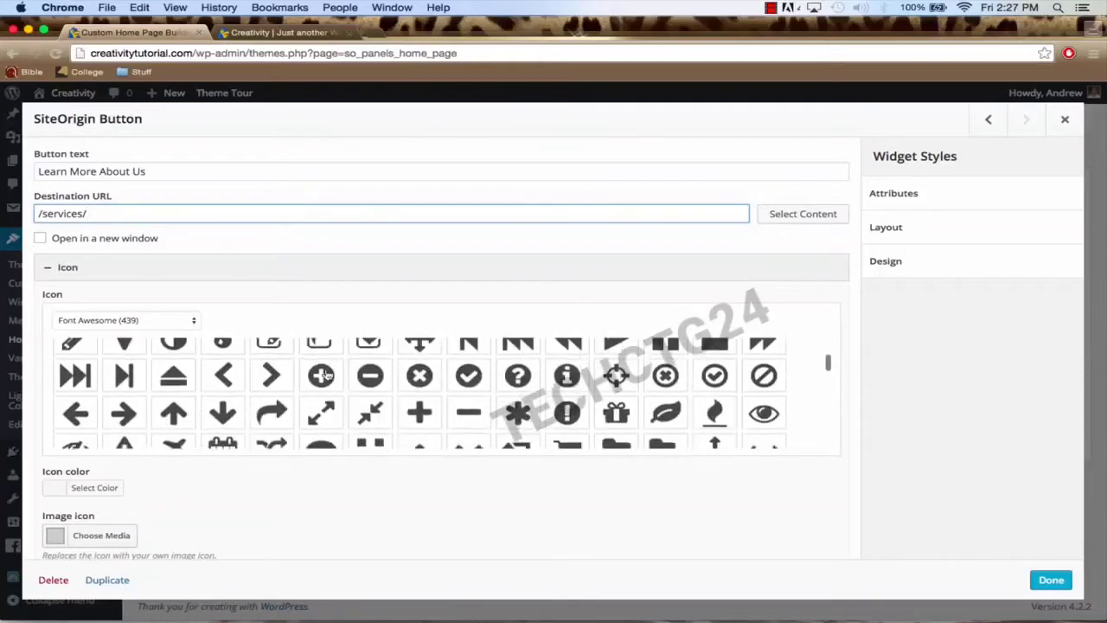
scroll(327, 374, down, 5)
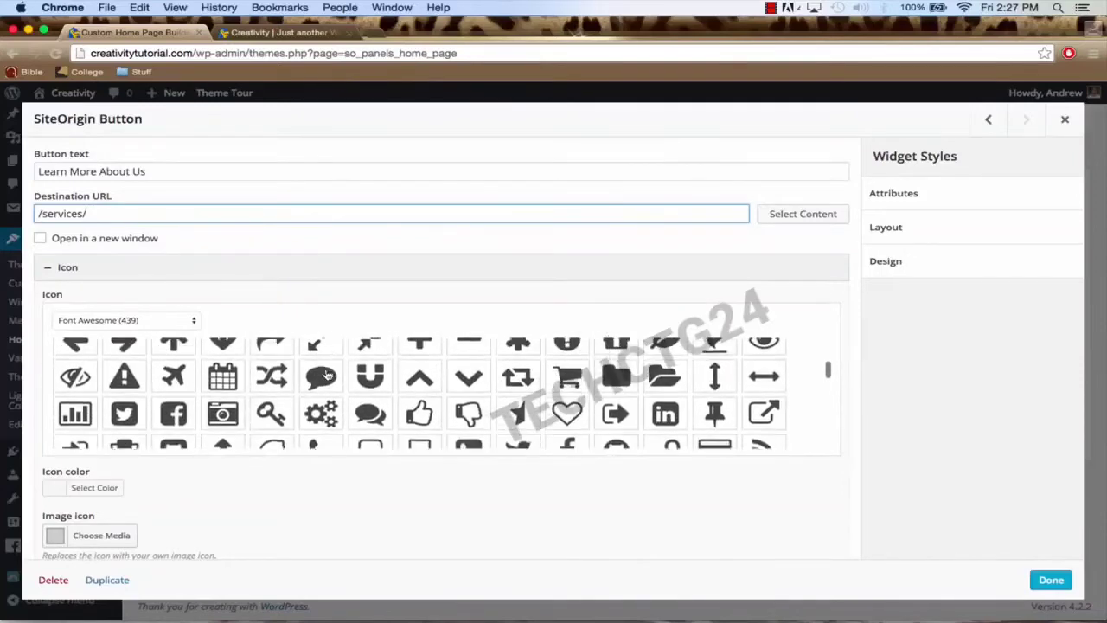
scroll(327, 373, down, 5)
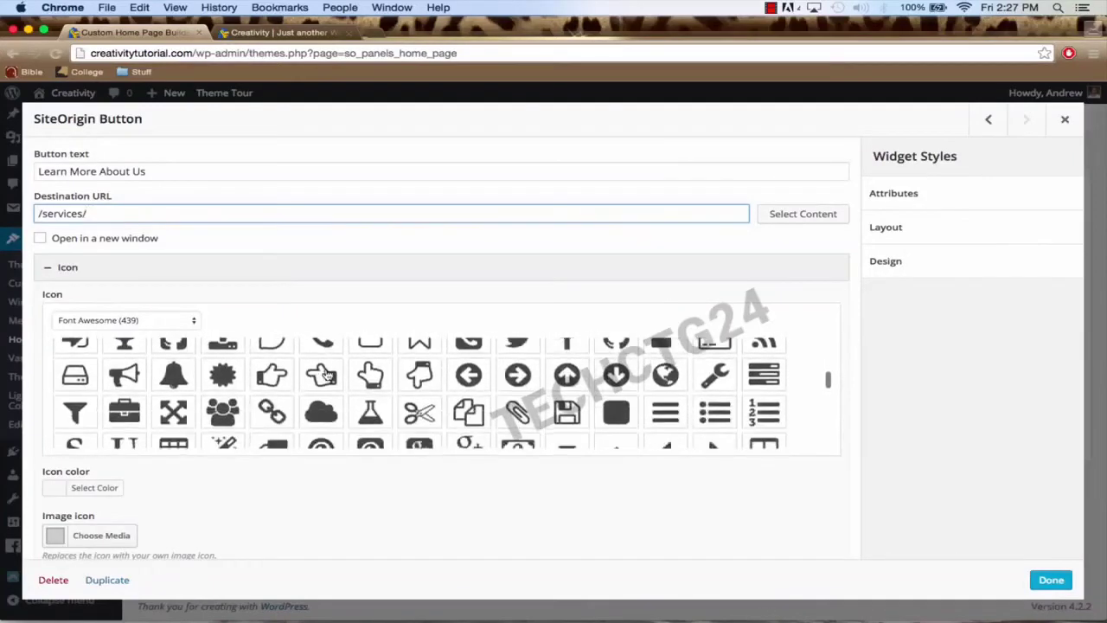
scroll(327, 373, down, 5)
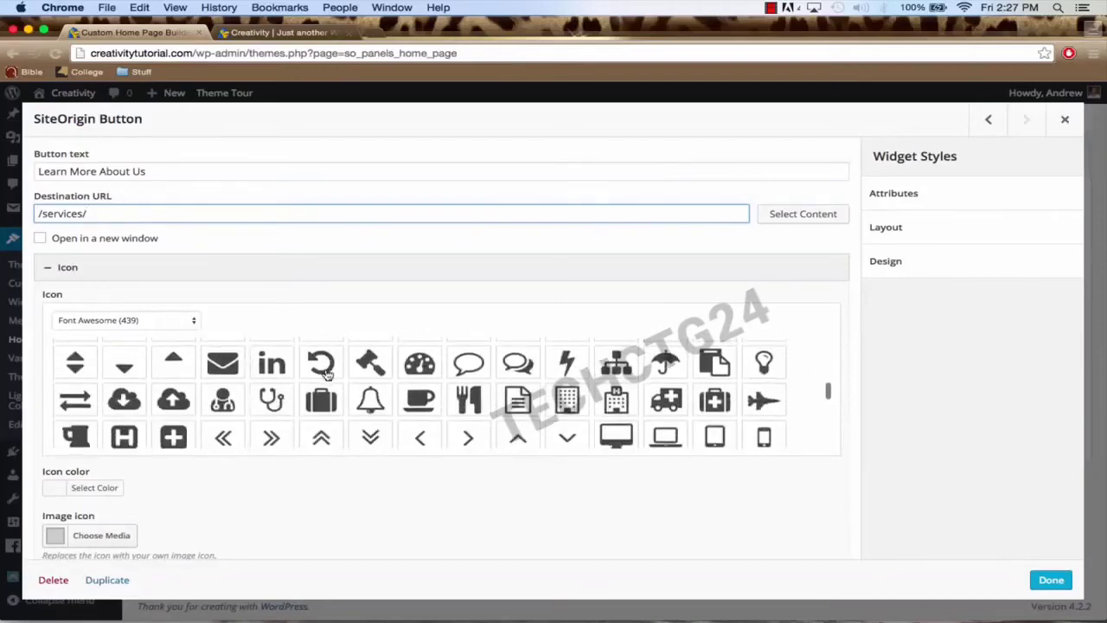
scroll(327, 373, down, 5)
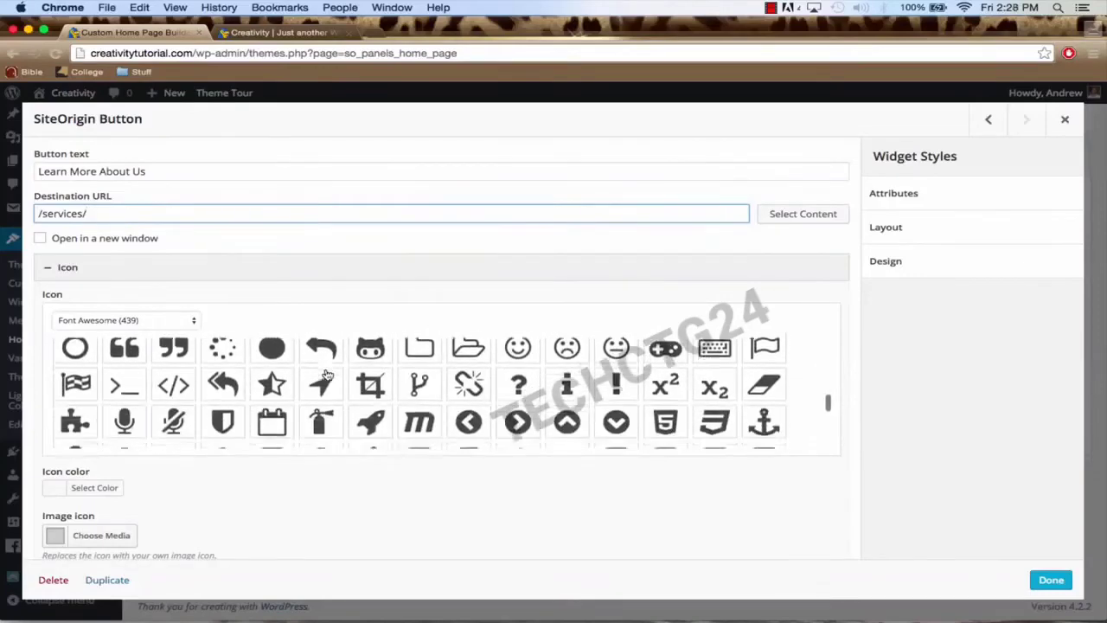
scroll(327, 373, down, 5)
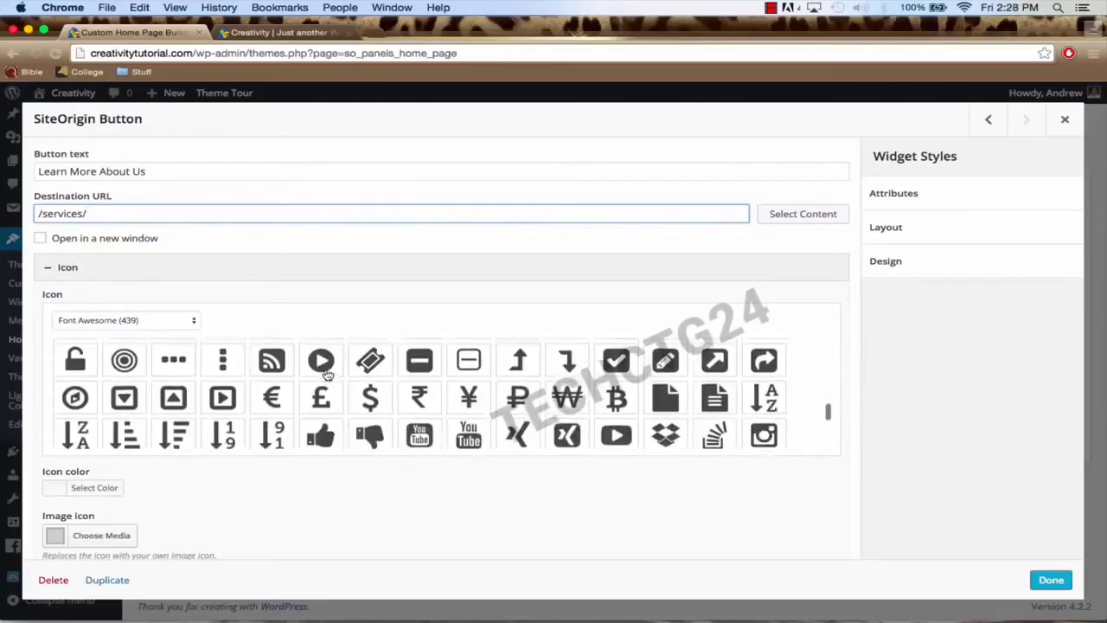
scroll(327, 374, down, 5)
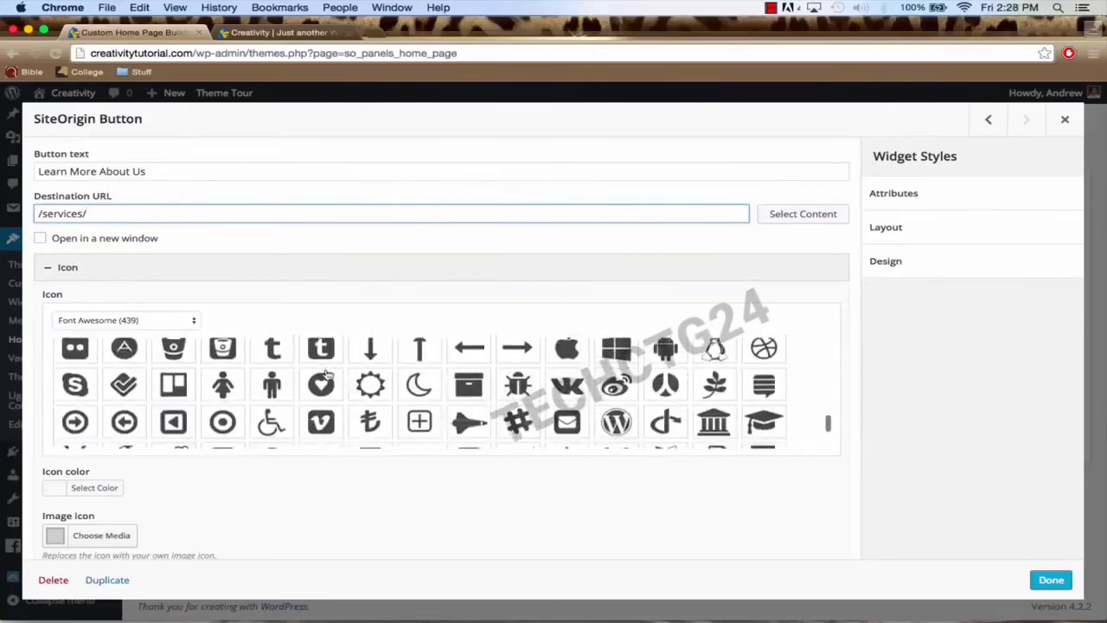
scroll(327, 373, down, 2)
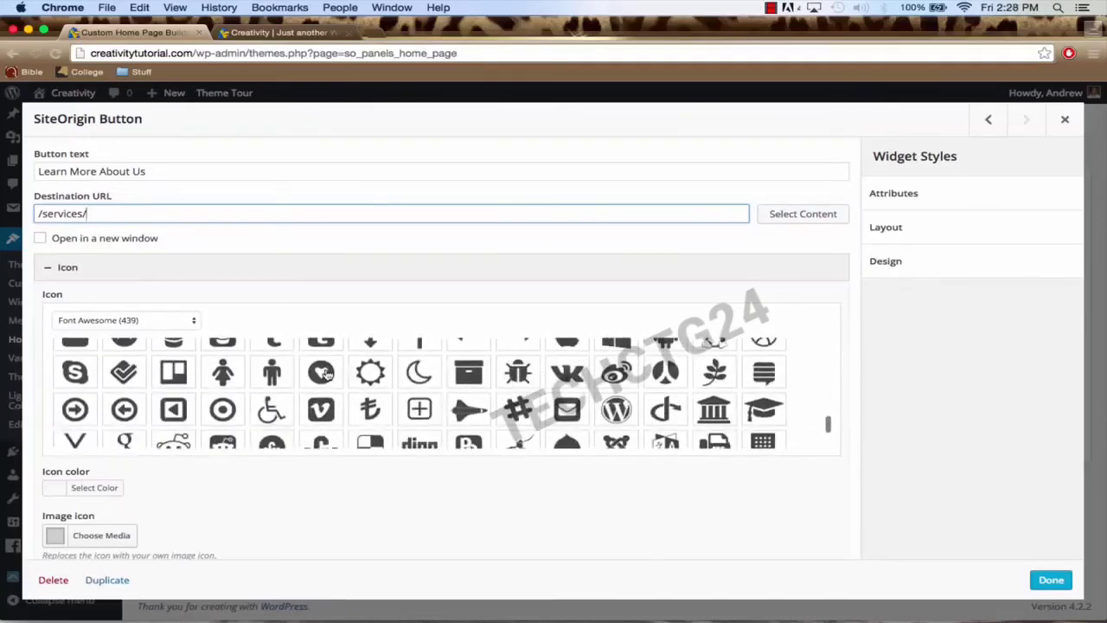
click(75, 400)
scroll(349, 523, down, 4)
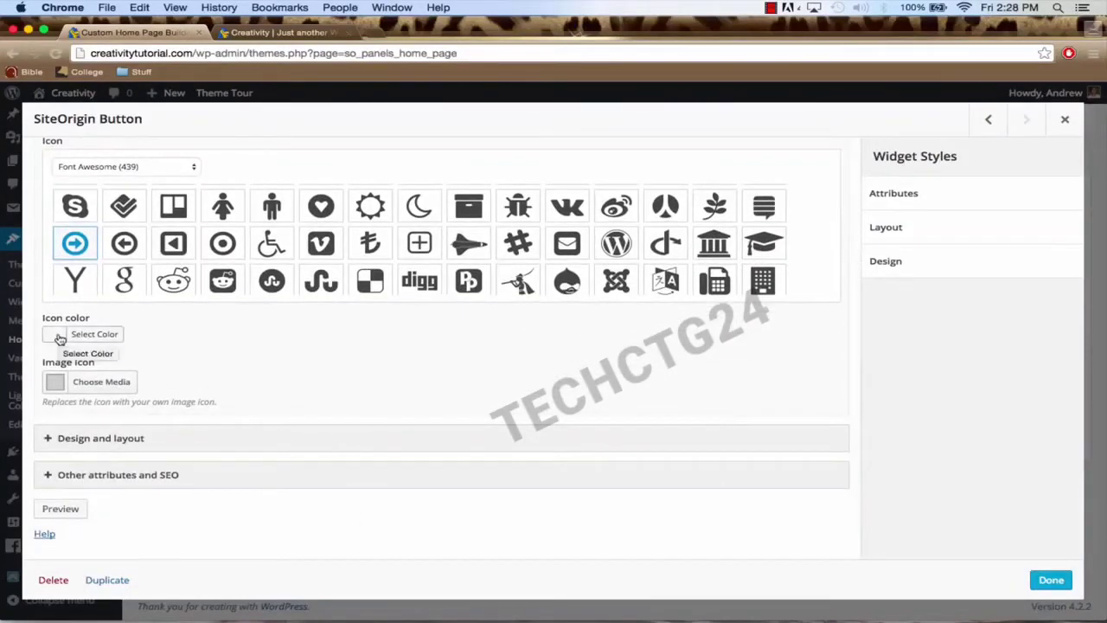
Step: Make the button icon black and keep the button centre-aligned
click(59, 338)
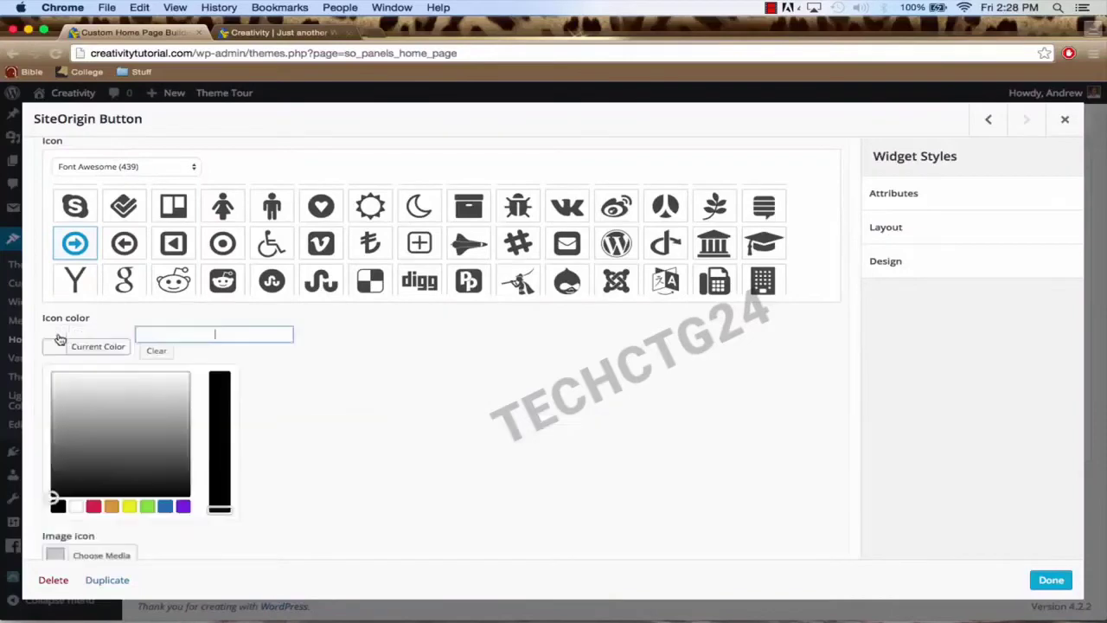
click(58, 506)
click(321, 421)
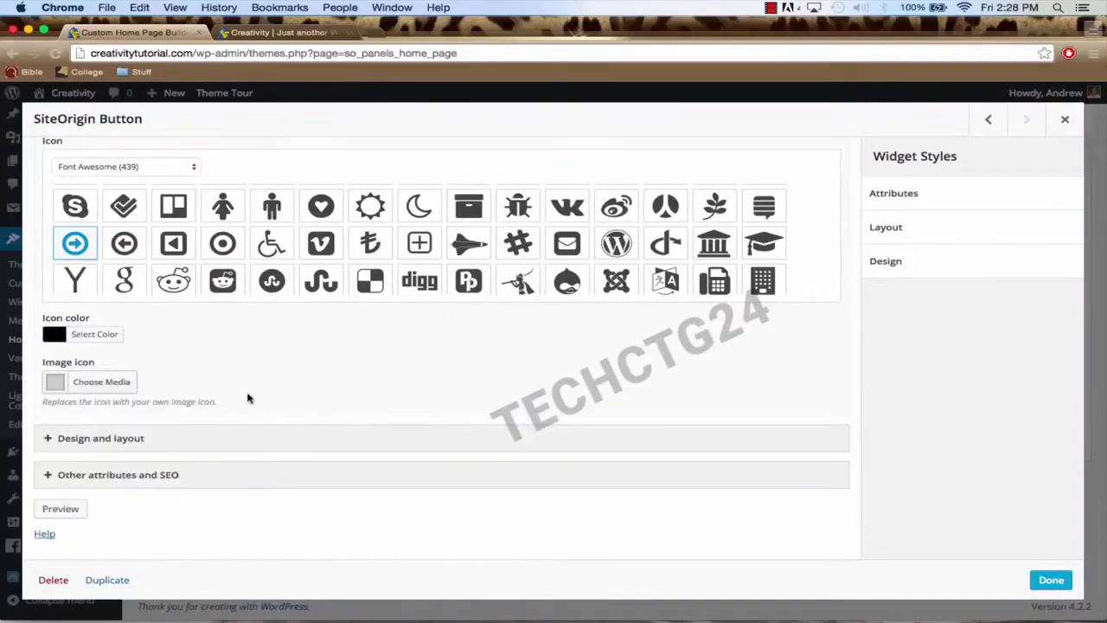
click(236, 436)
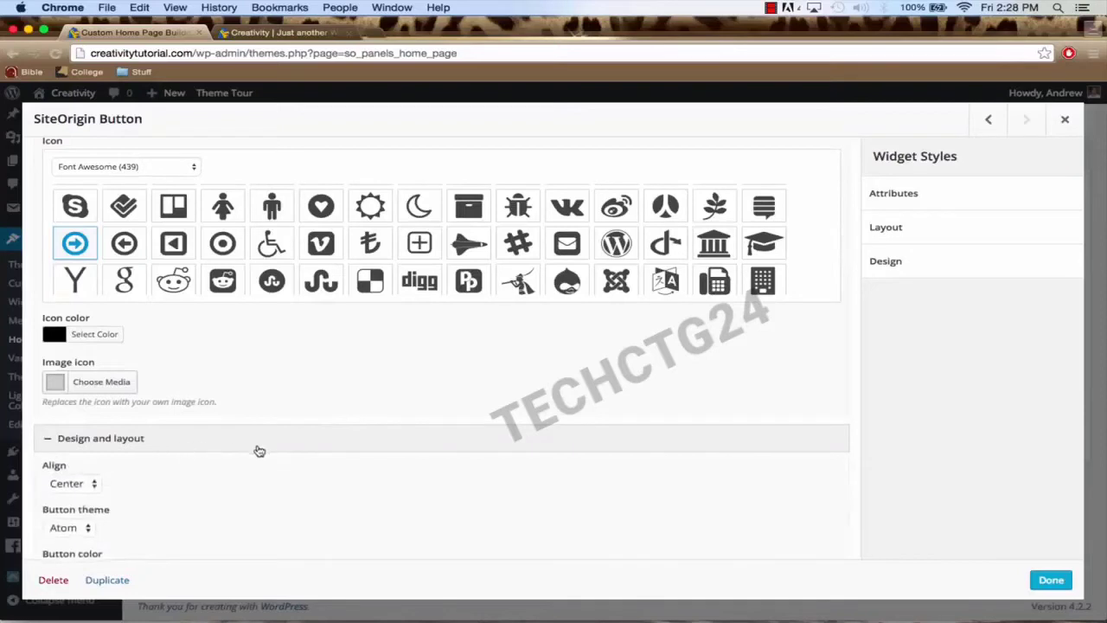
scroll(257, 448, down, 3)
scroll(222, 433, down, 2)
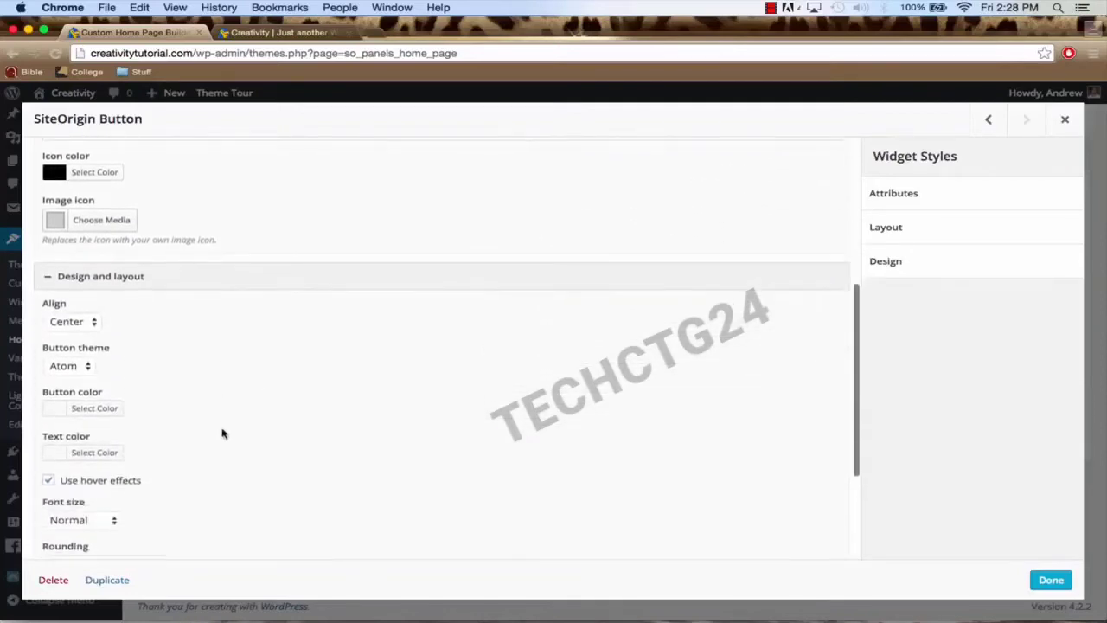
click(81, 321)
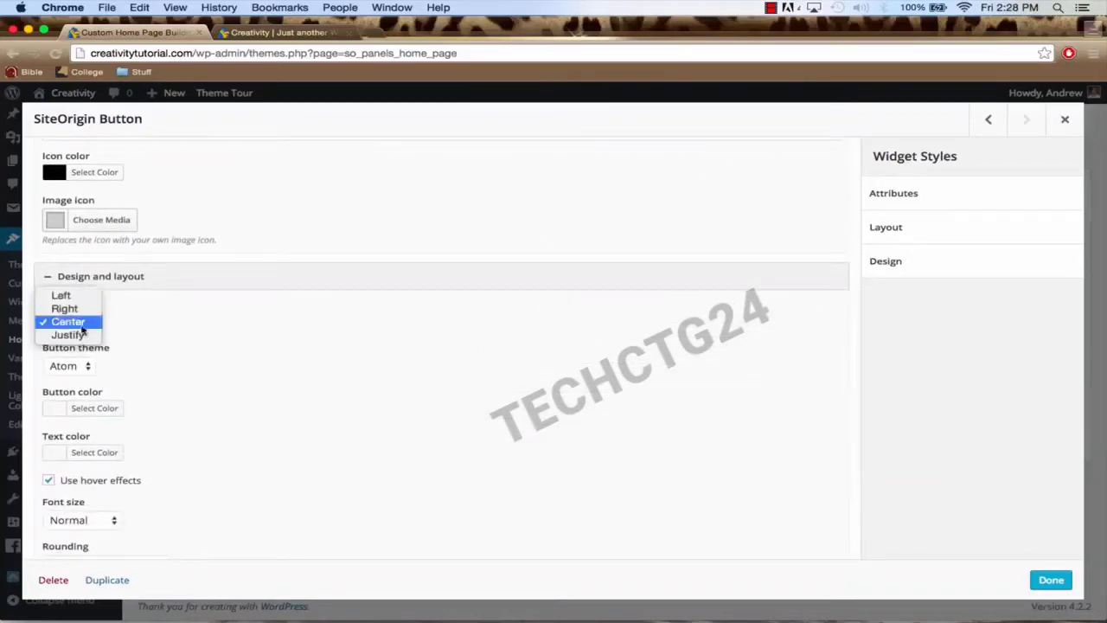
click(80, 325)
Step: Switch the button theme to Flat with a #00bbff background colour
scroll(185, 363, down, 1)
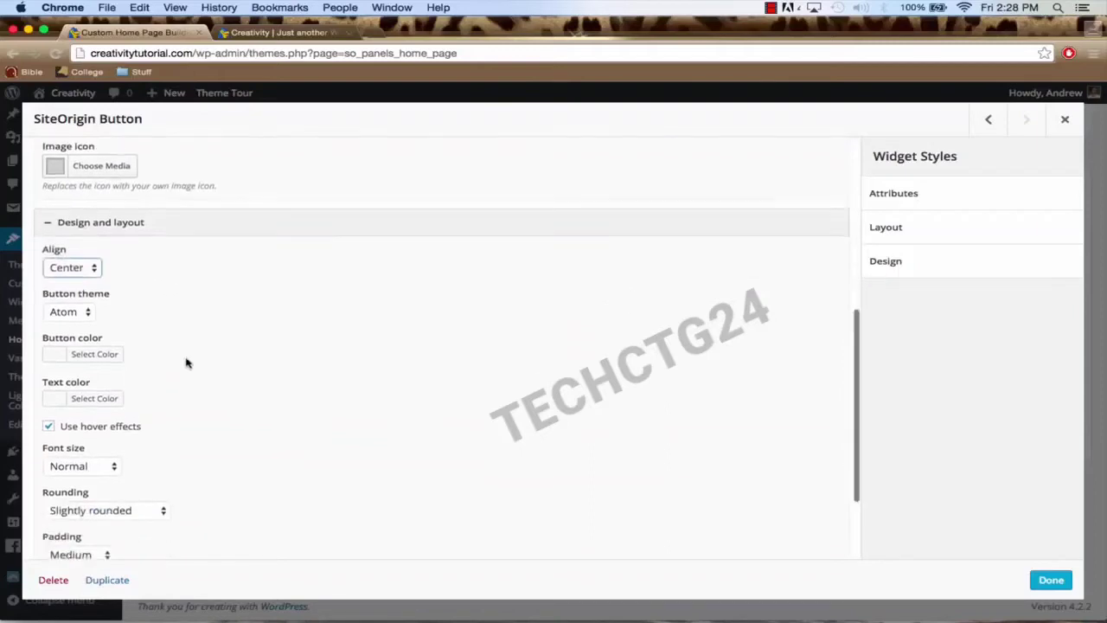
click(78, 315)
click(76, 313)
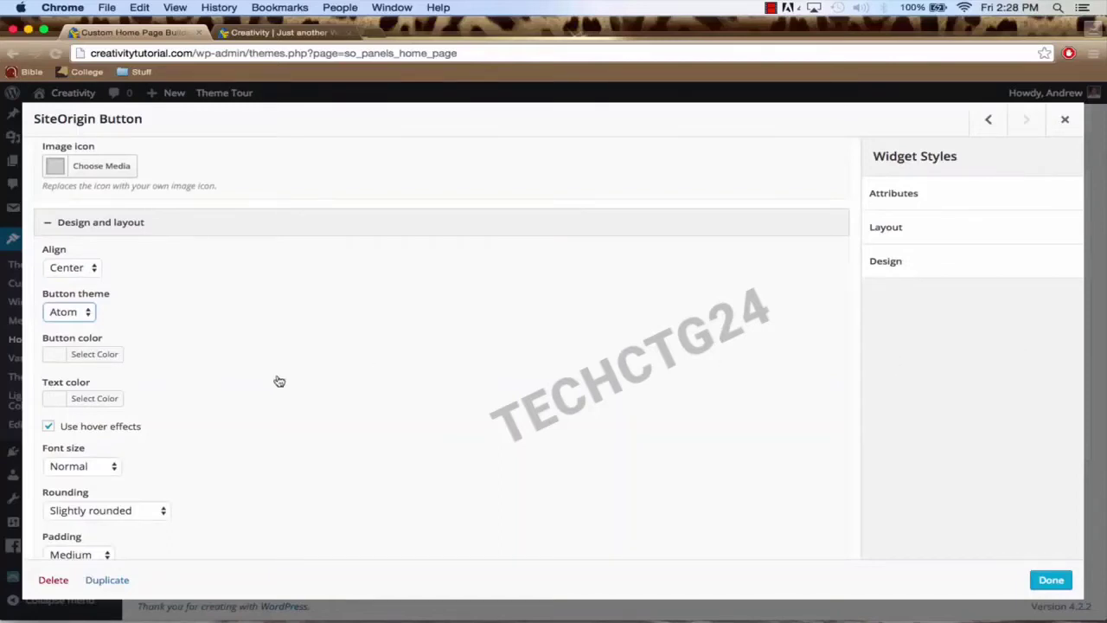
click(76, 315)
click(74, 326)
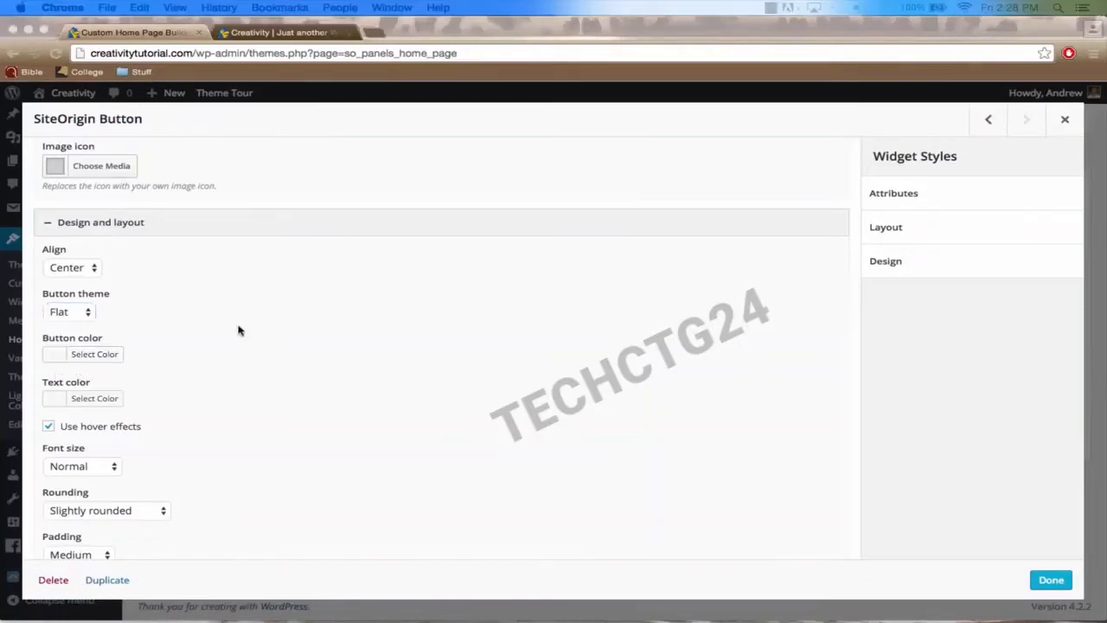
click(59, 356)
click(57, 355)
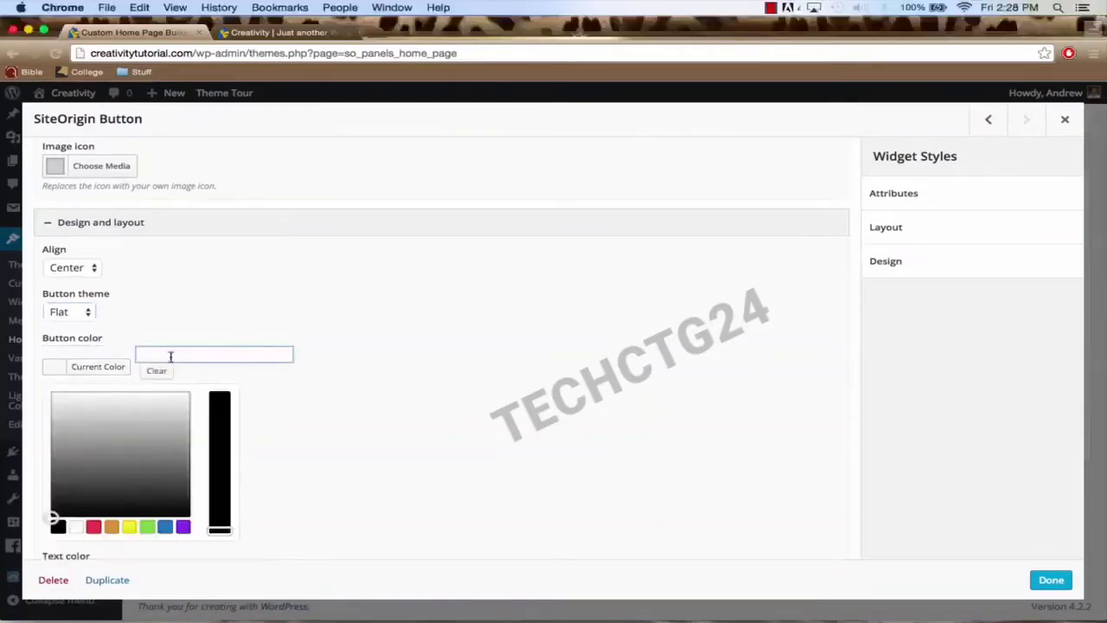
text(#00bbff)
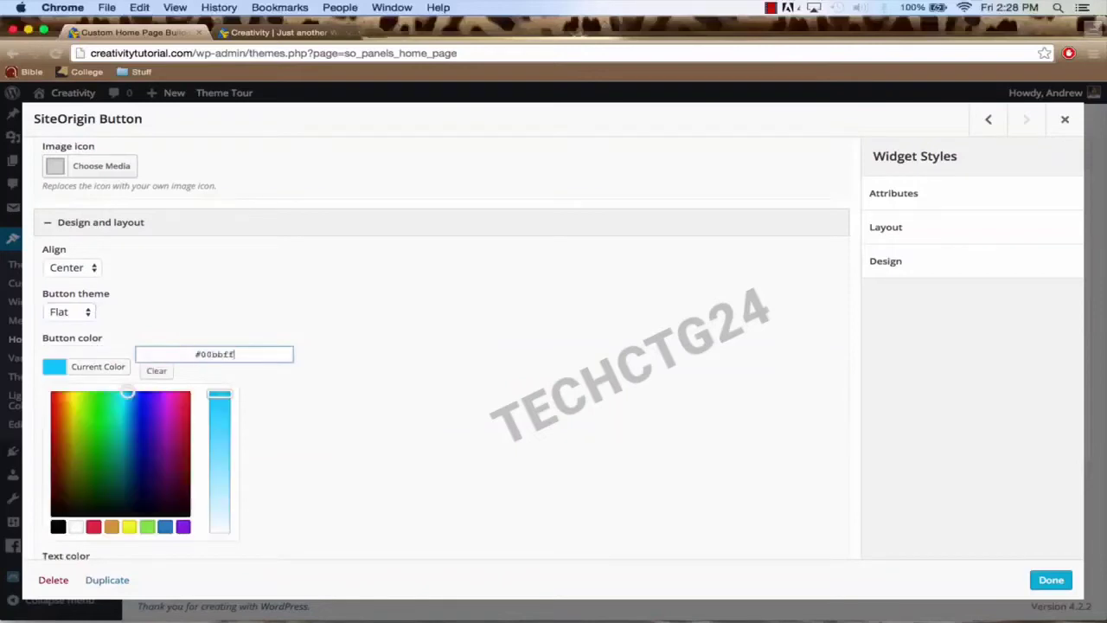
click(306, 415)
scroll(712, 239, down, 1)
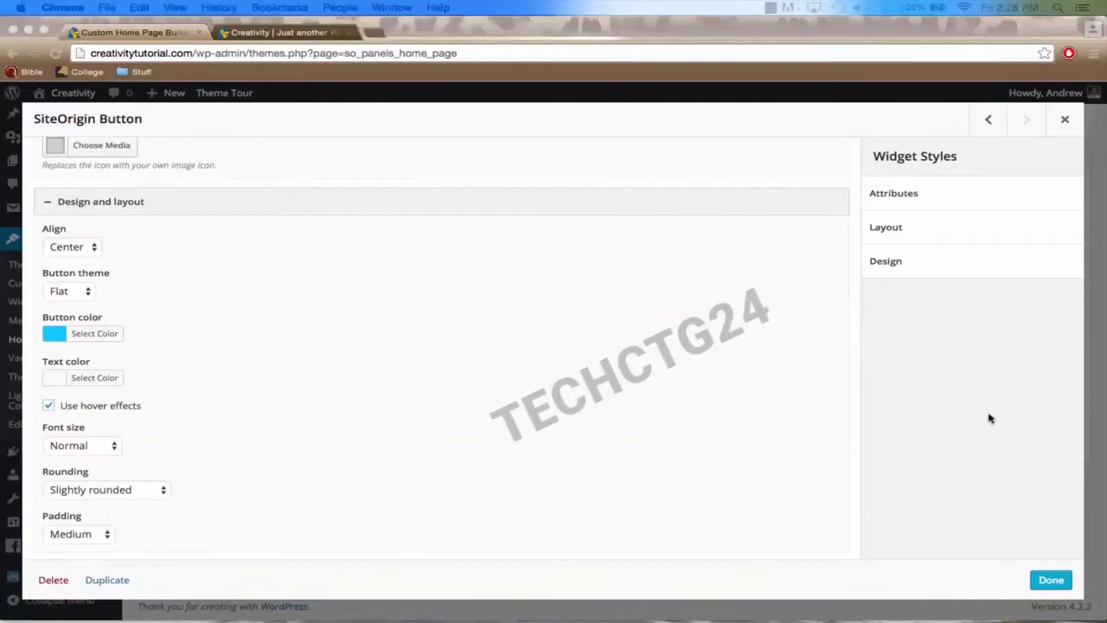
Step: Make the button text black and set its rounding to Very rounded
click(57, 380)
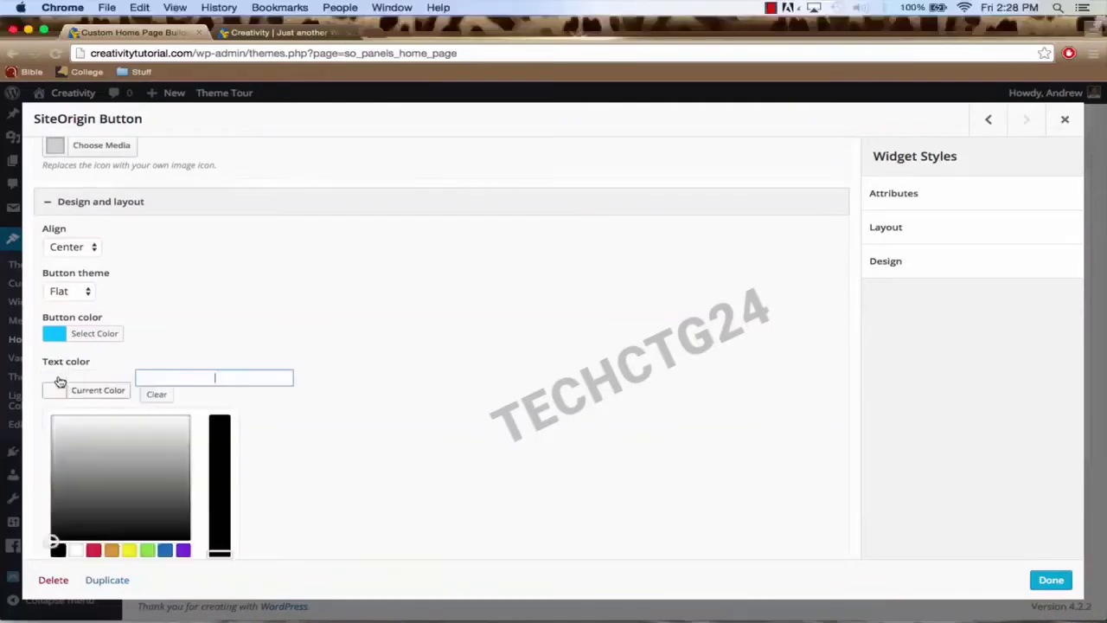
click(58, 550)
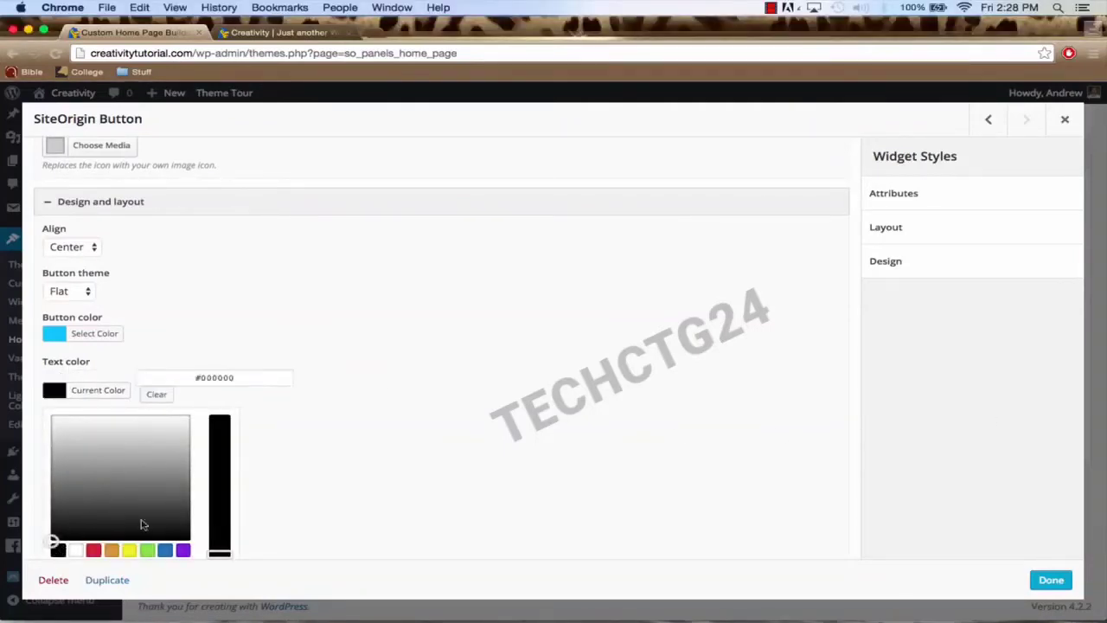
click(328, 497)
scroll(256, 452, down, 2)
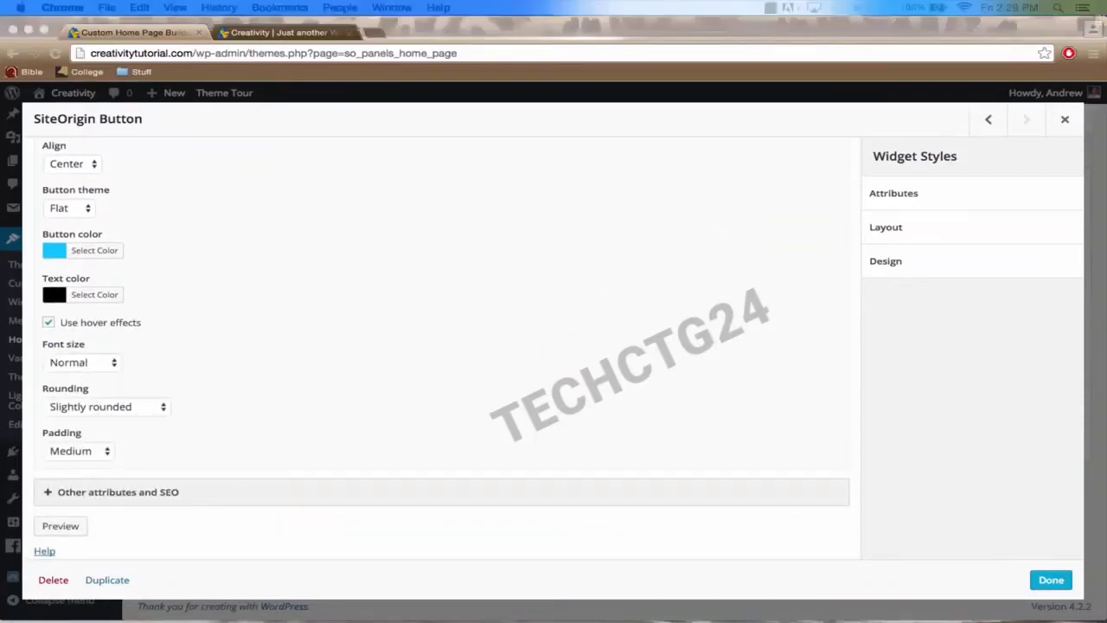
click(147, 407)
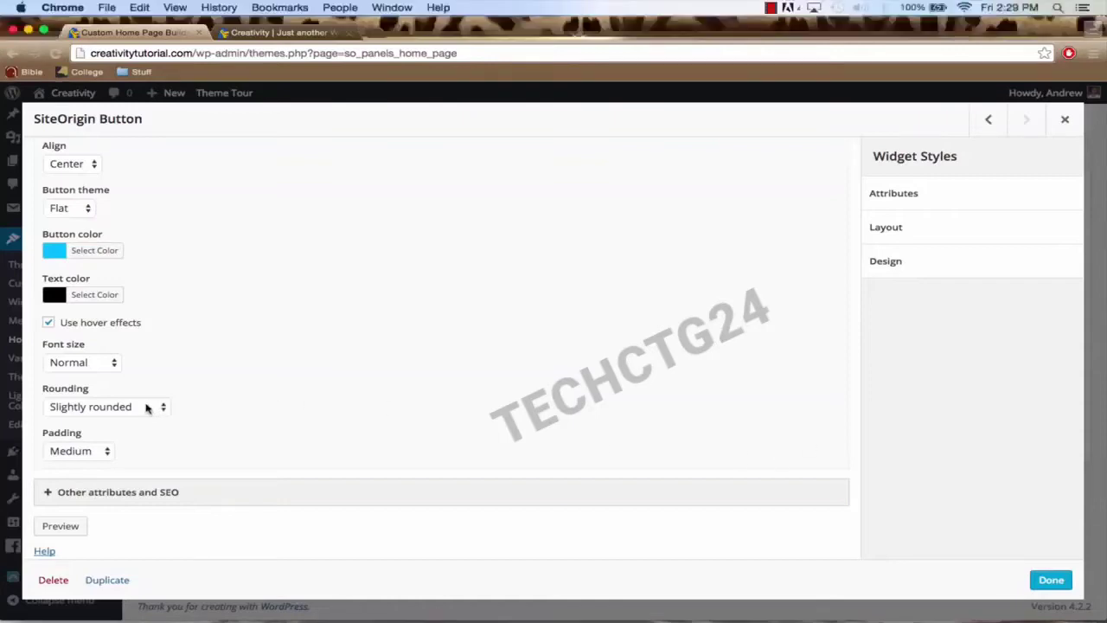
click(146, 406)
click(127, 421)
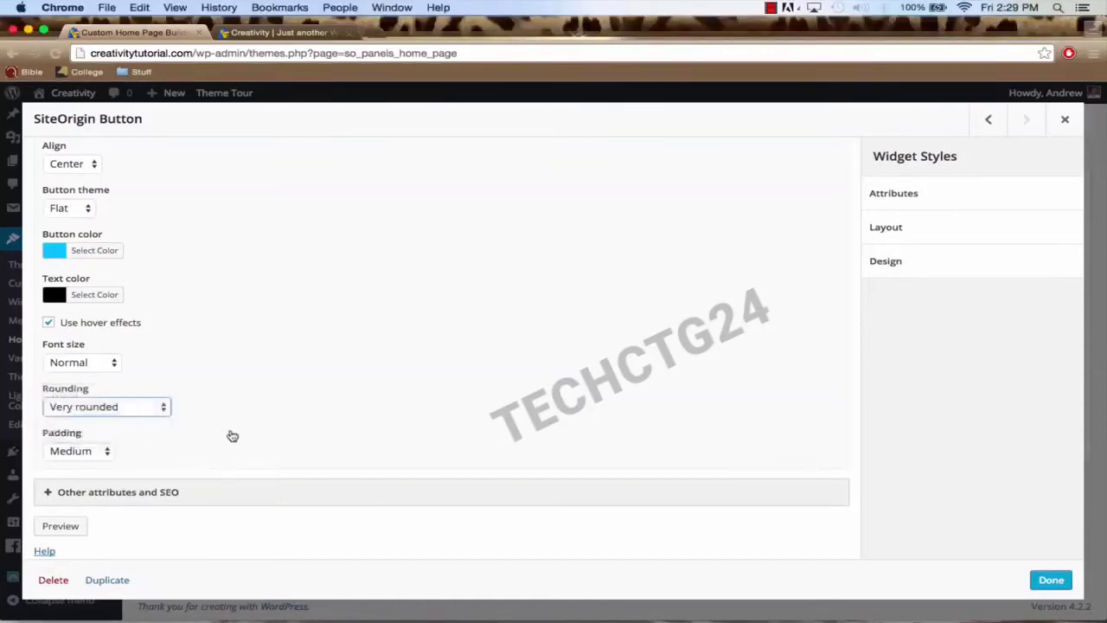
Step: Check the /services/ link, close the button widget and save the home page layout
scroll(298, 371, up, 6)
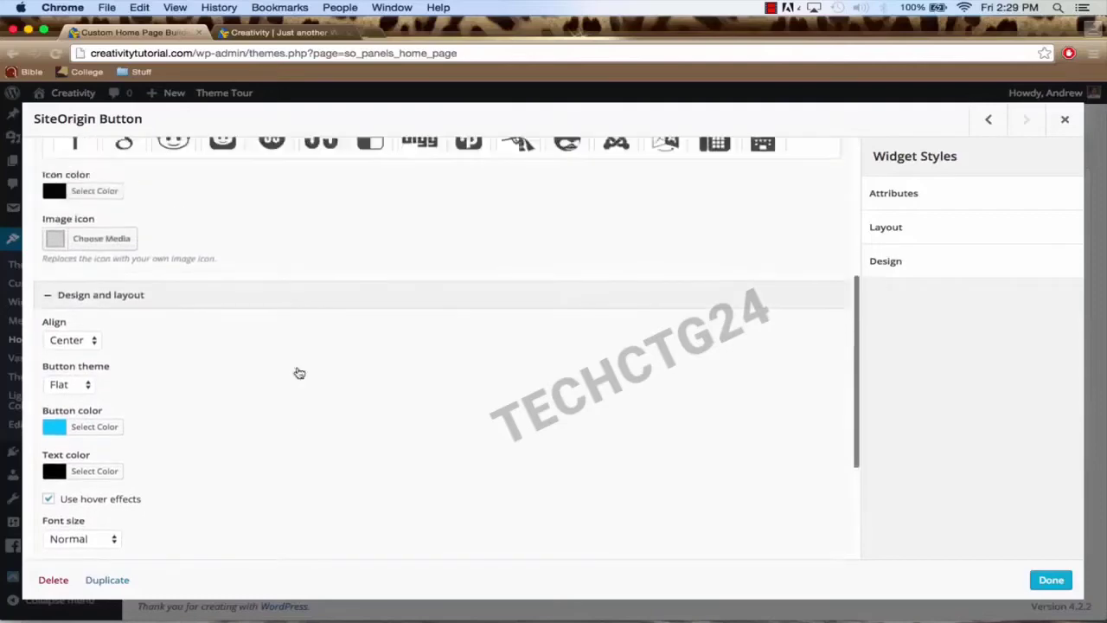
scroll(298, 372, up, 10)
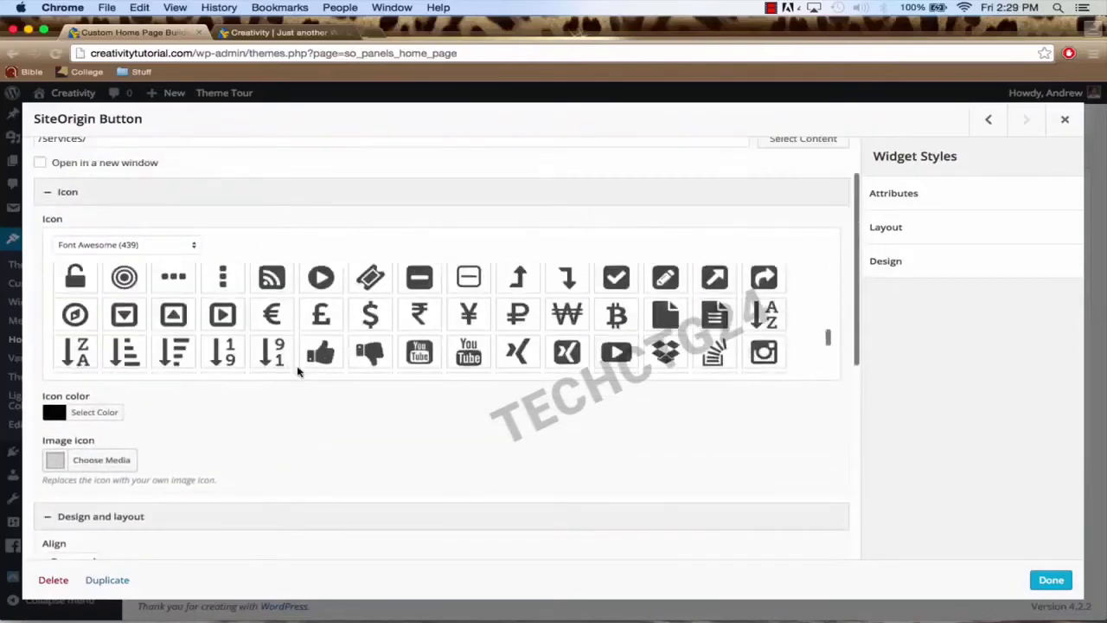
scroll(297, 372, up, 6)
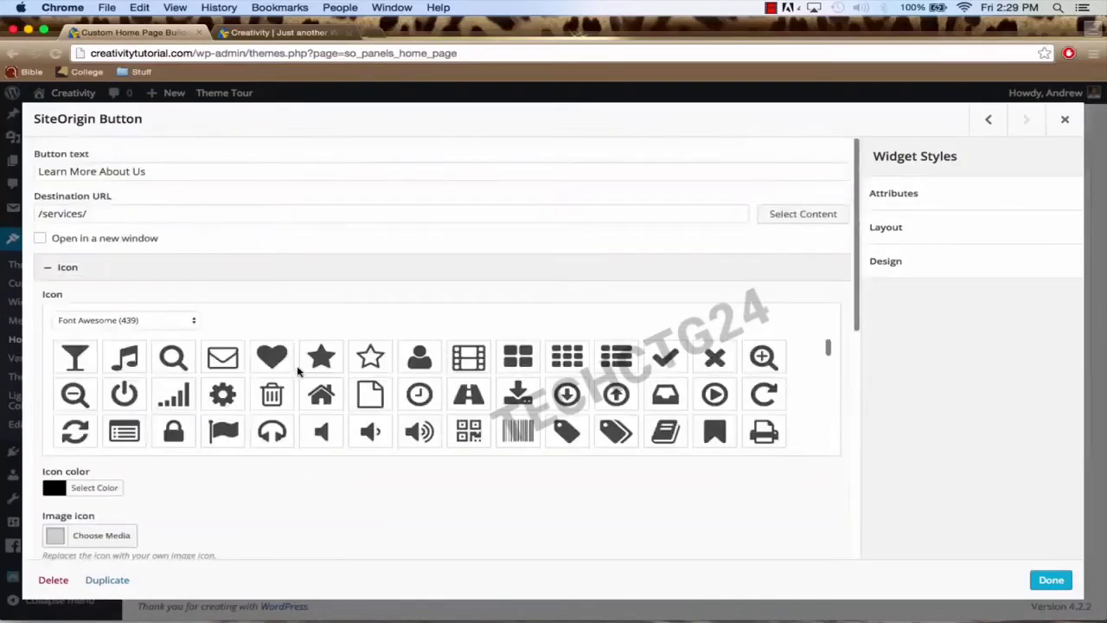
click(92, 213)
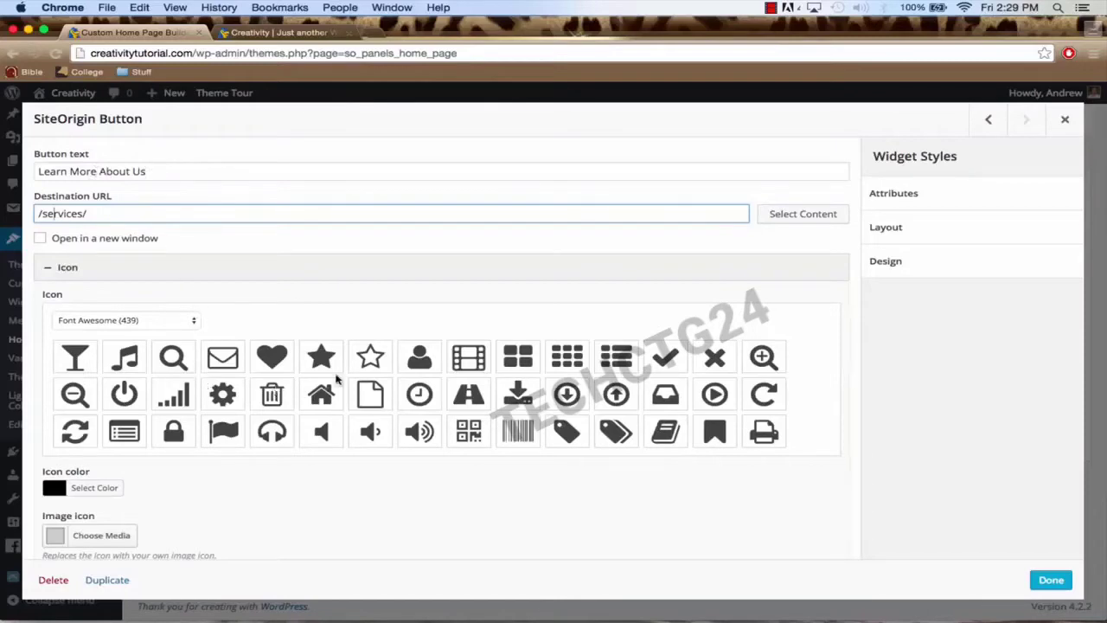
click(1038, 580)
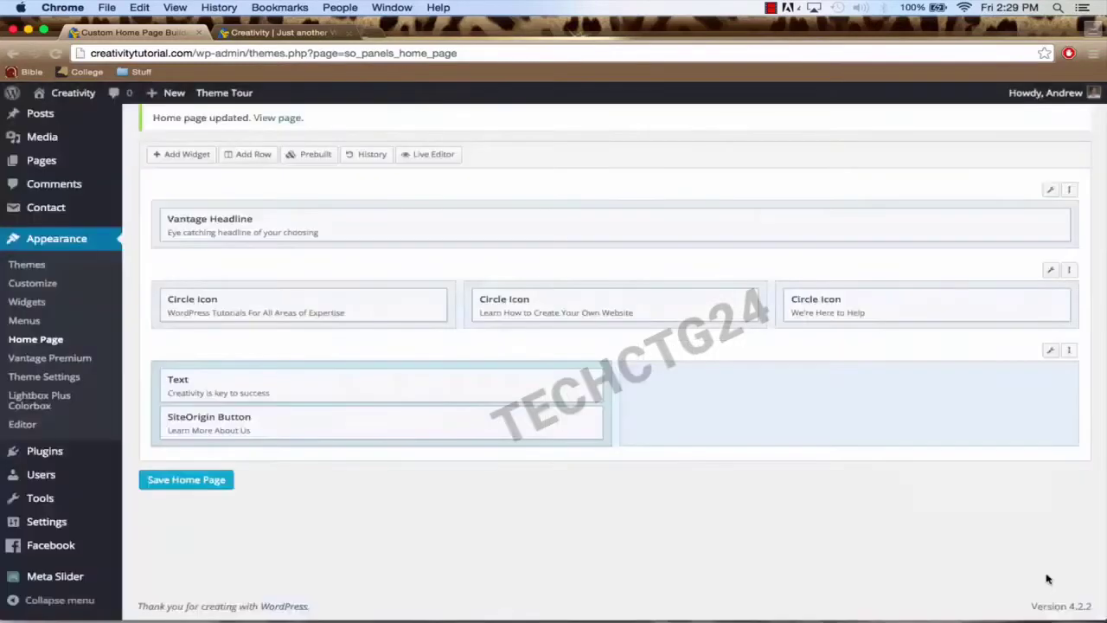
click(223, 482)
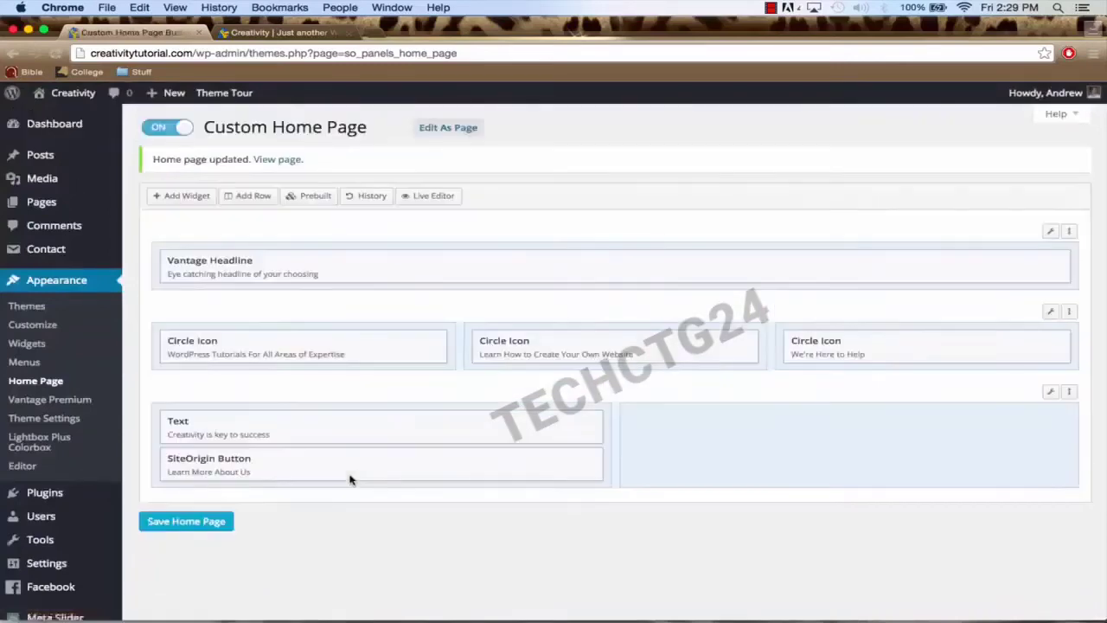
click(264, 35)
Step: Reload the live Creativity home page and scroll to inspect the Learn More About Us button
scroll(339, 279, down, 5)
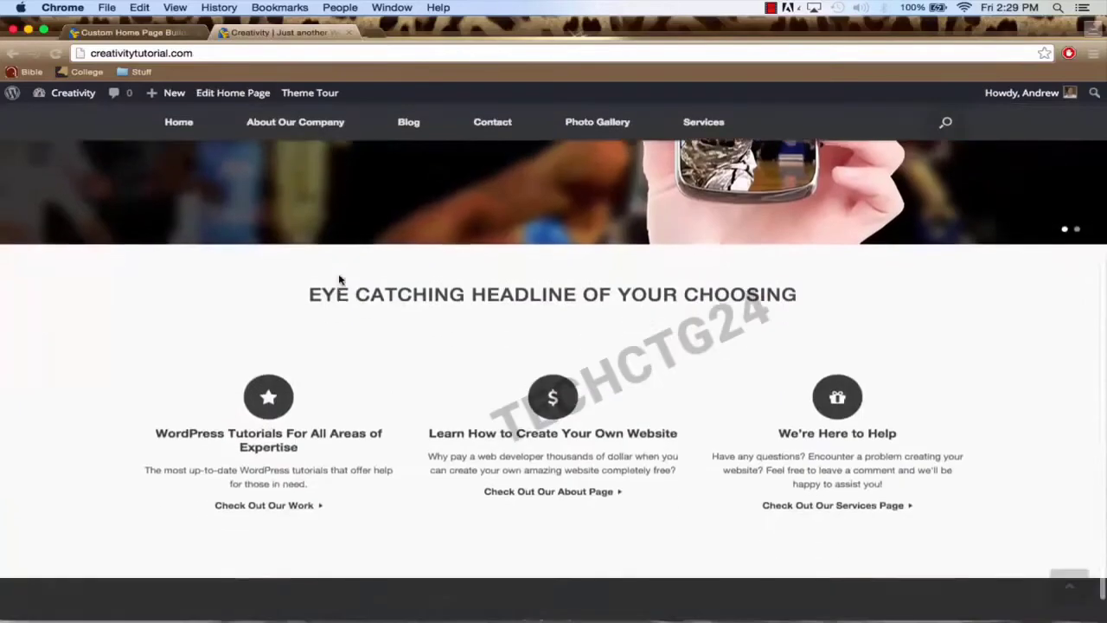
scroll(339, 280, up, 4)
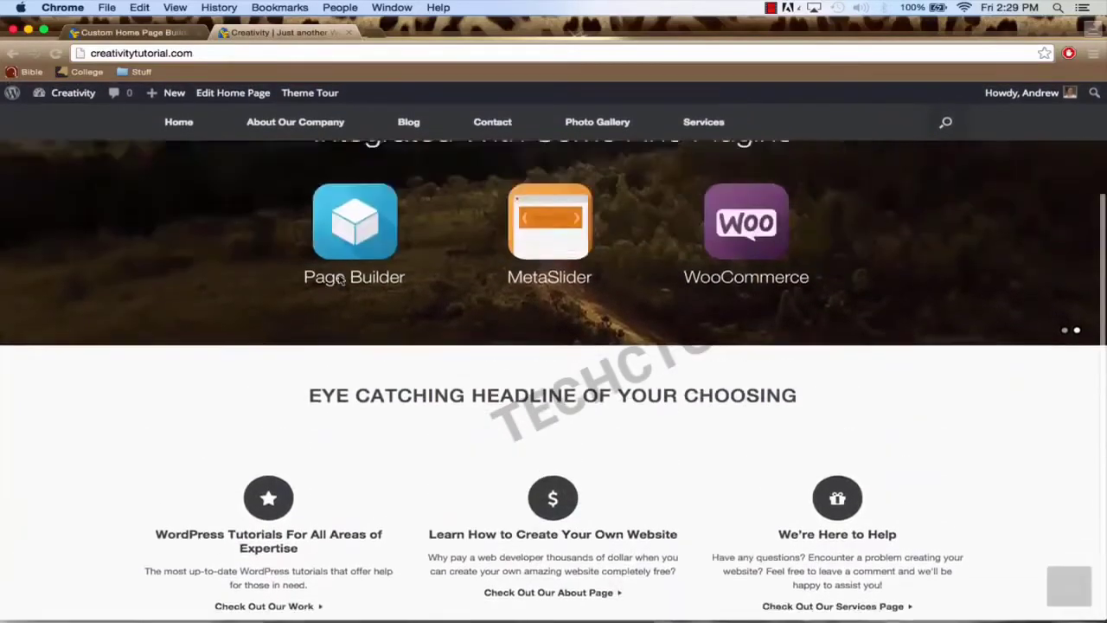
click(267, 93)
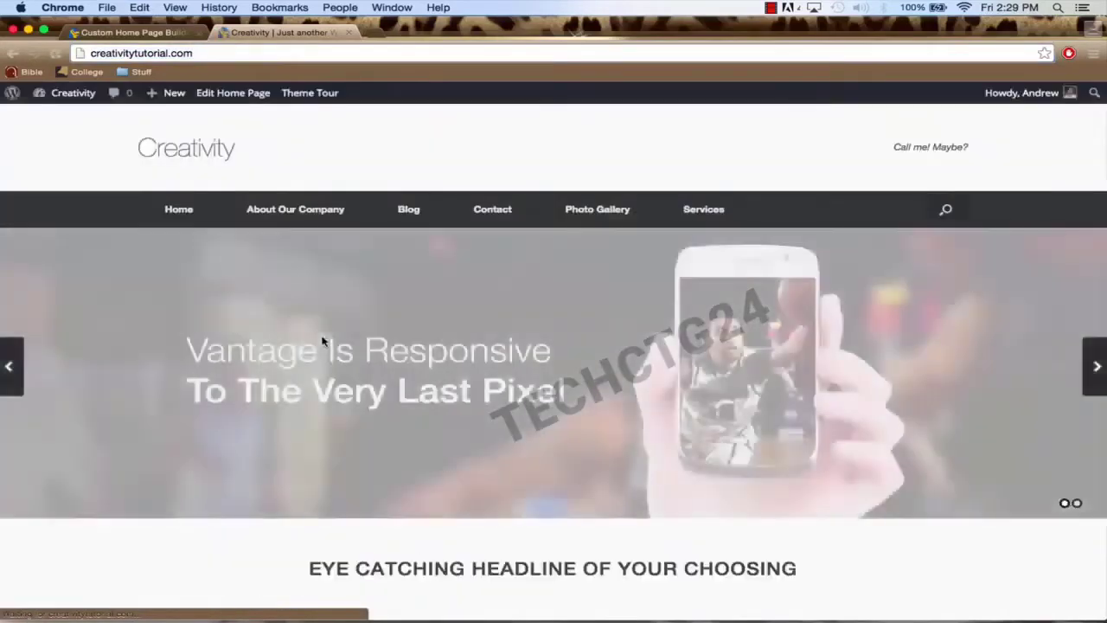
scroll(320, 333, down, 10)
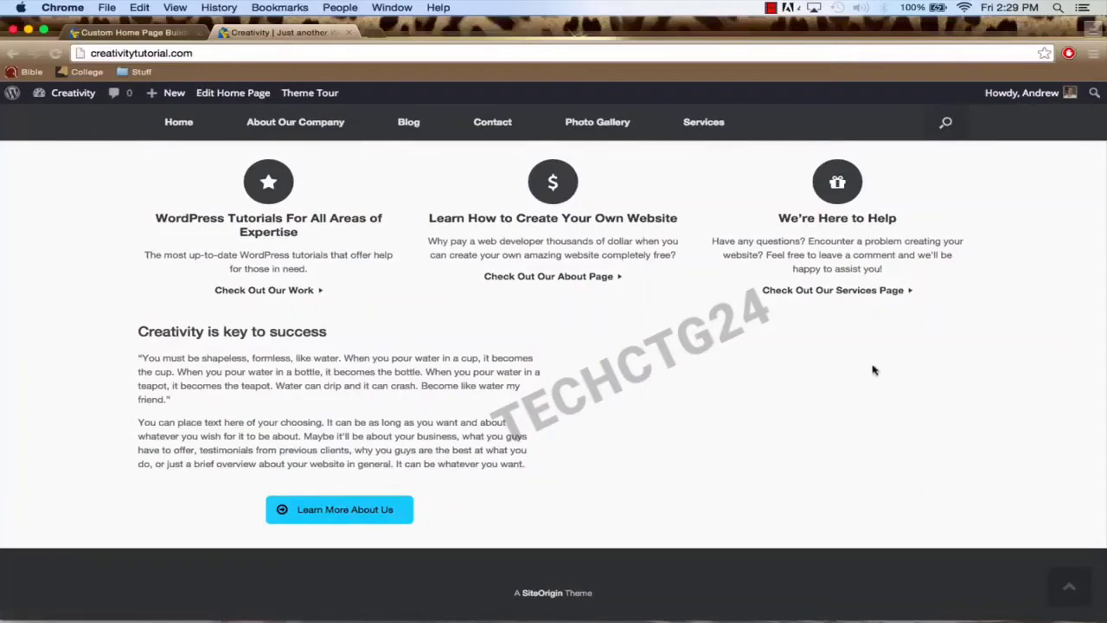
scroll(883, 384, up, 5)
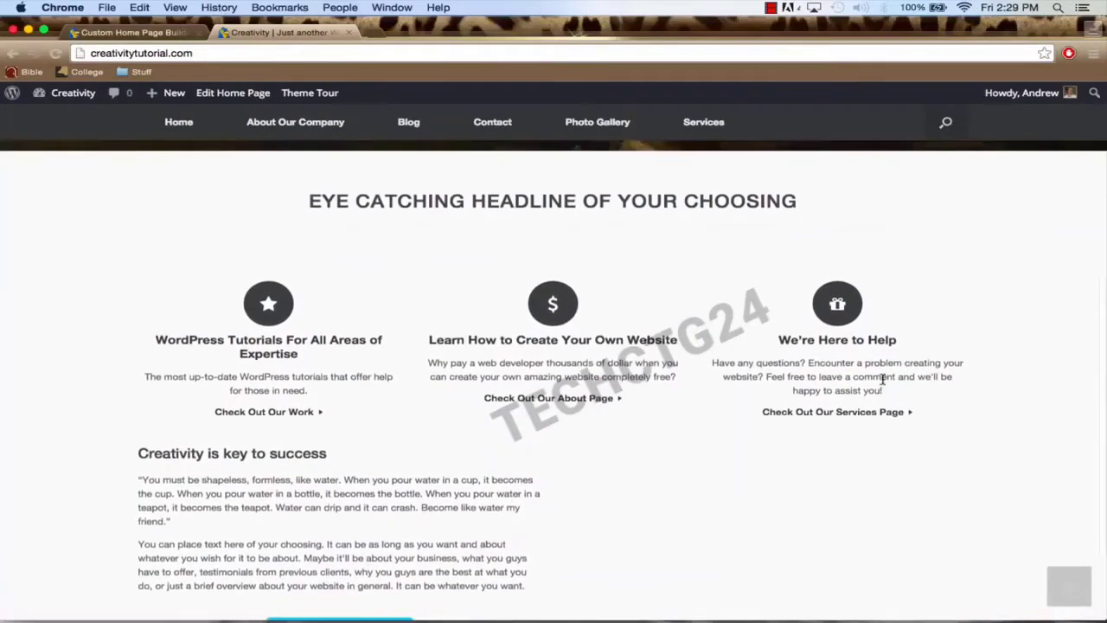
scroll(883, 384, down, 3)
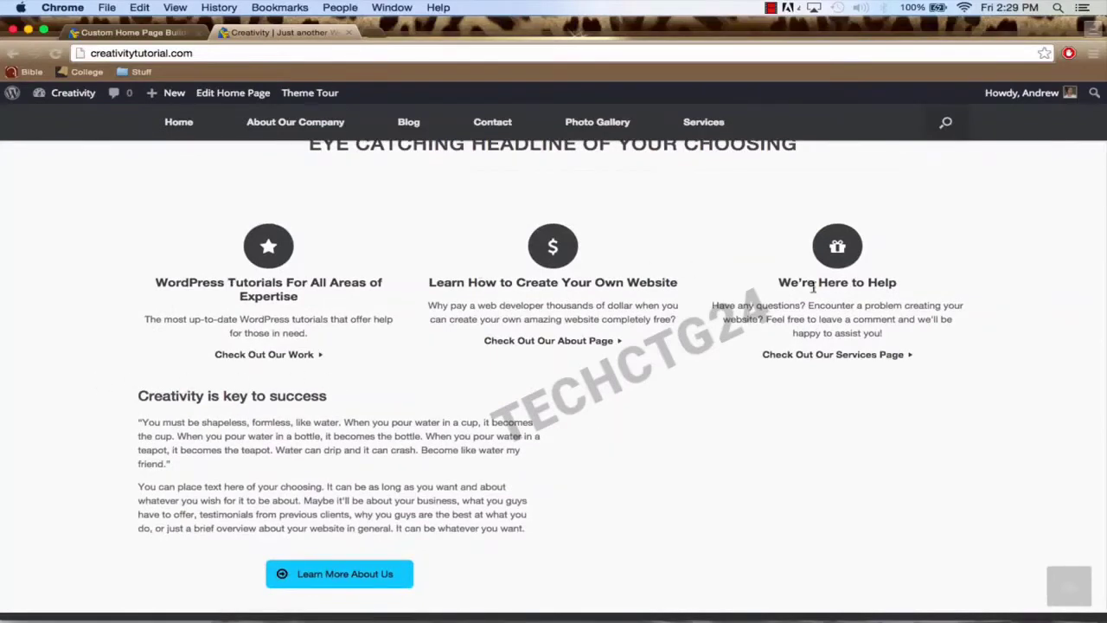
scroll(813, 288, up, 2)
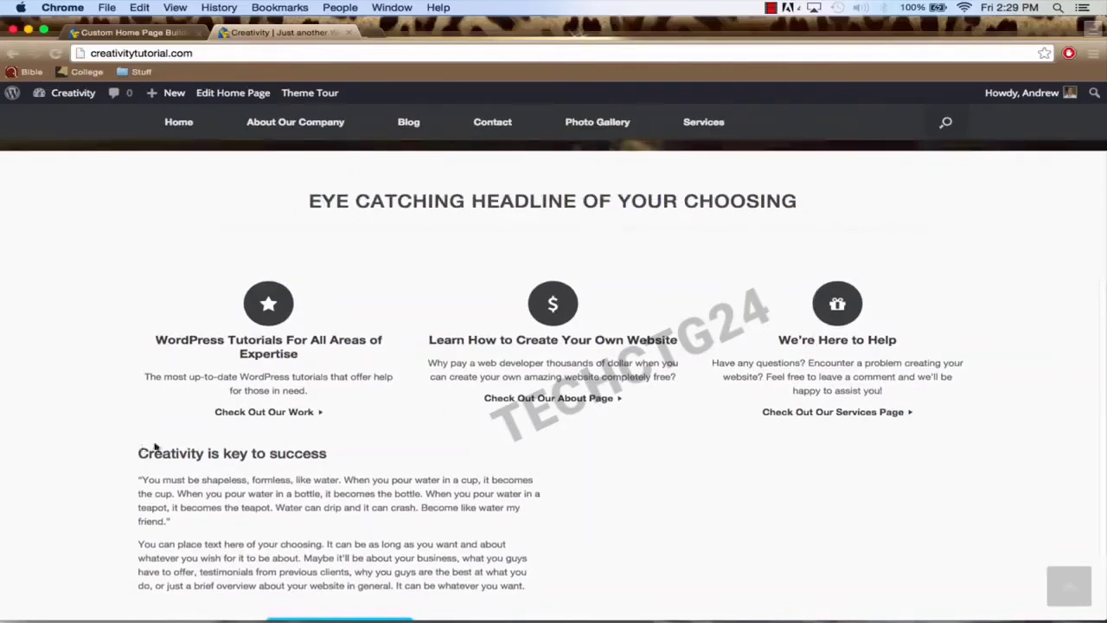
scroll(451, 424, down, 3)
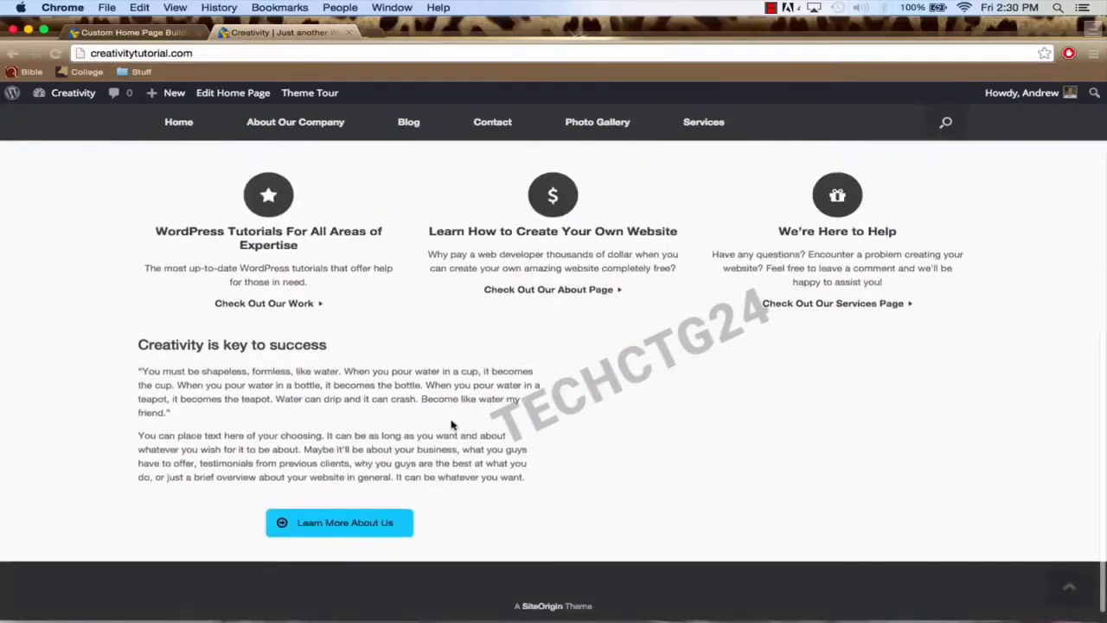
scroll(452, 425, down, 1)
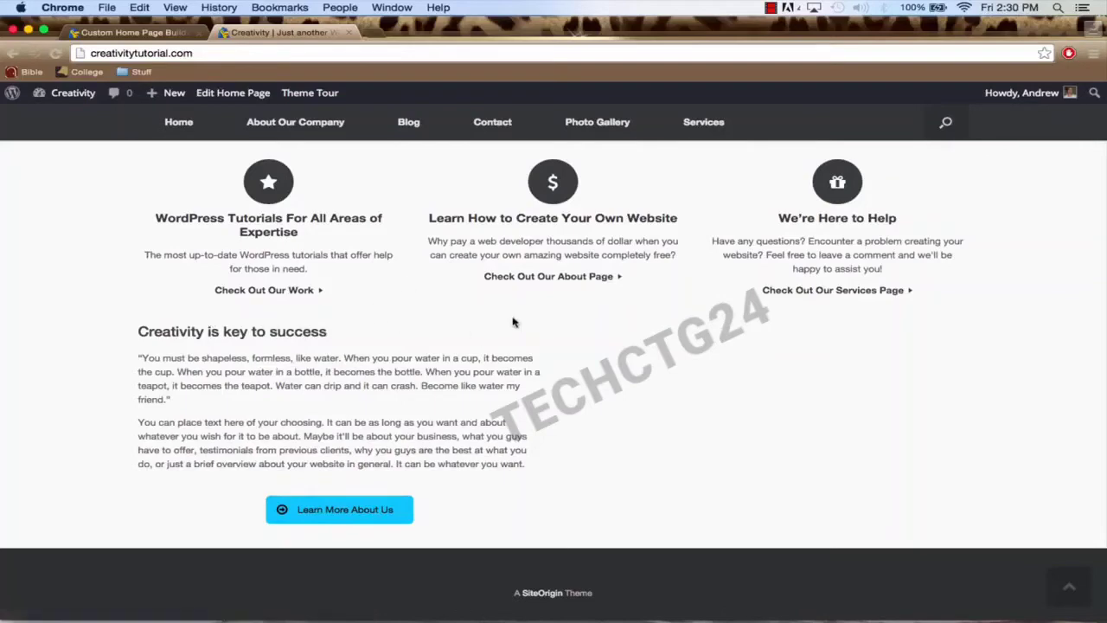
scroll(513, 322, up, 5)
scroll(513, 322, up, 3)
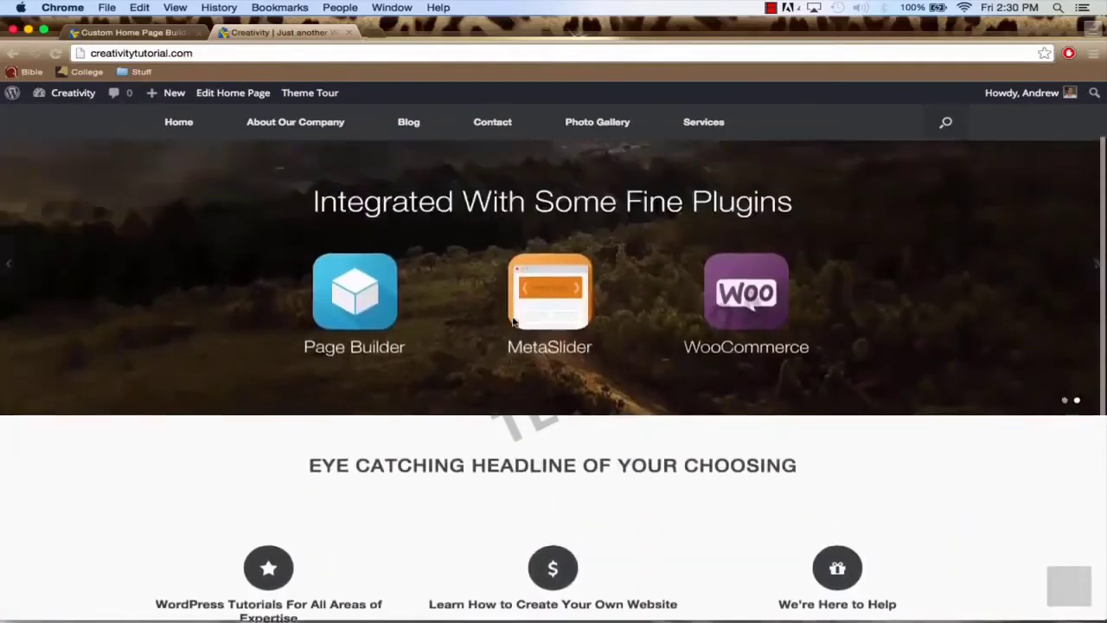
Step: In the Custom Home Page builder, place a SiteOrigin Slider in the bottom row's empty right cell
click(158, 34)
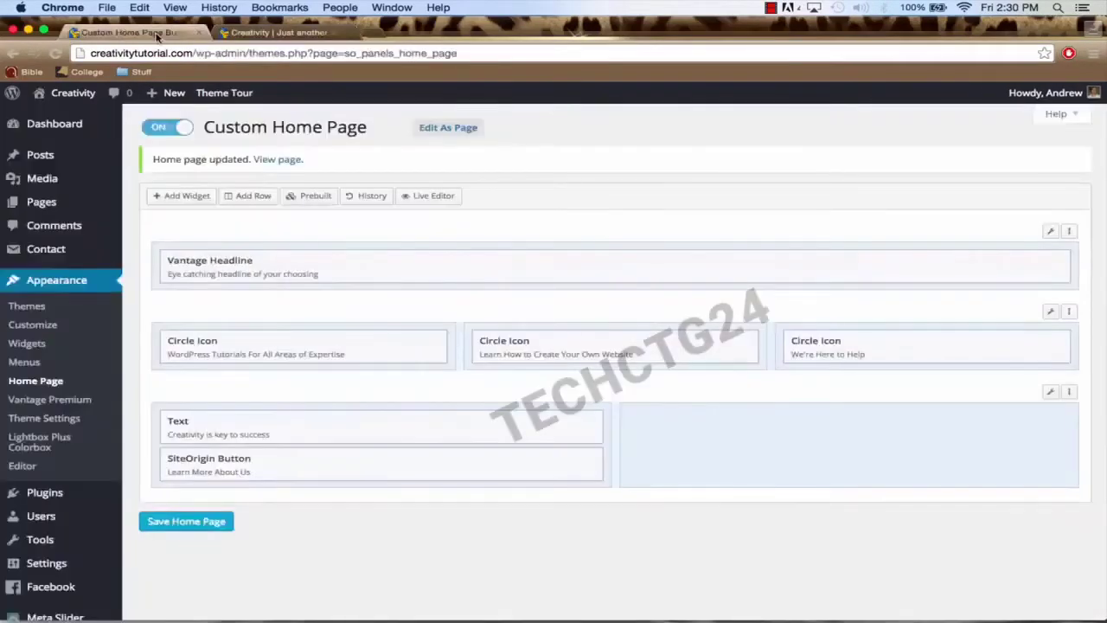
click(628, 417)
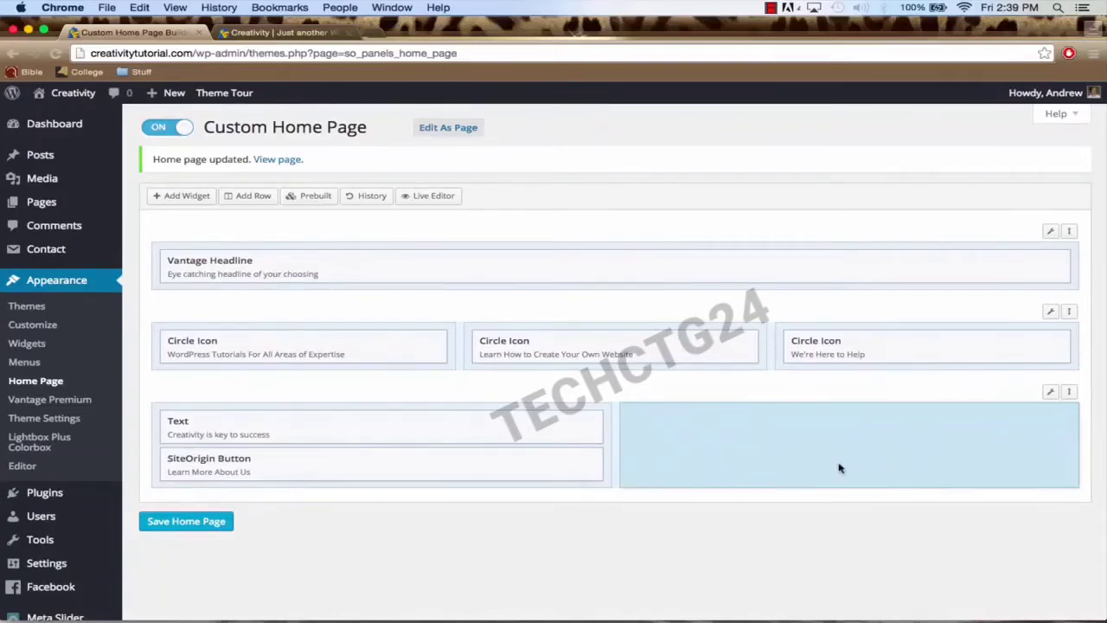
click(175, 198)
scroll(640, 341, down, 3)
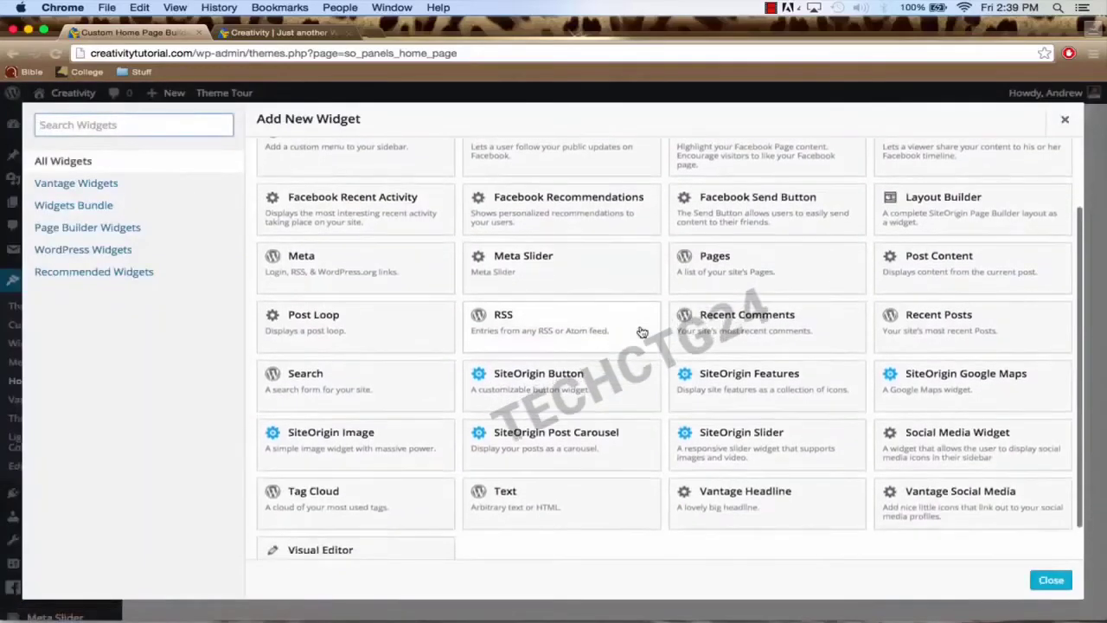
click(752, 448)
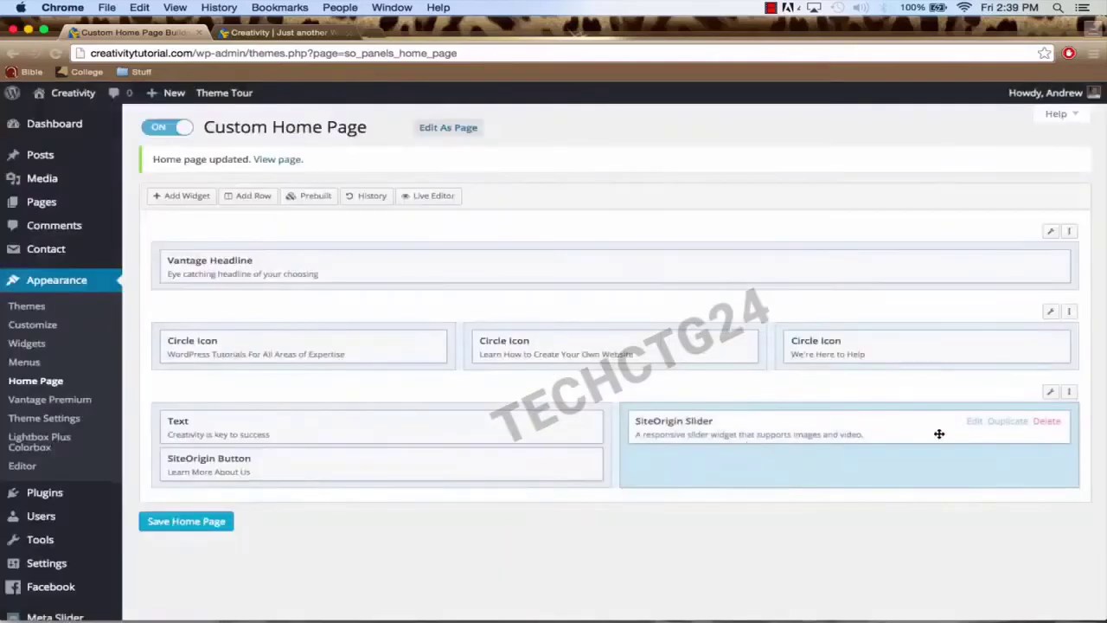
Step: Add a slider frame with a background video entry and focus its Video URL field
click(973, 424)
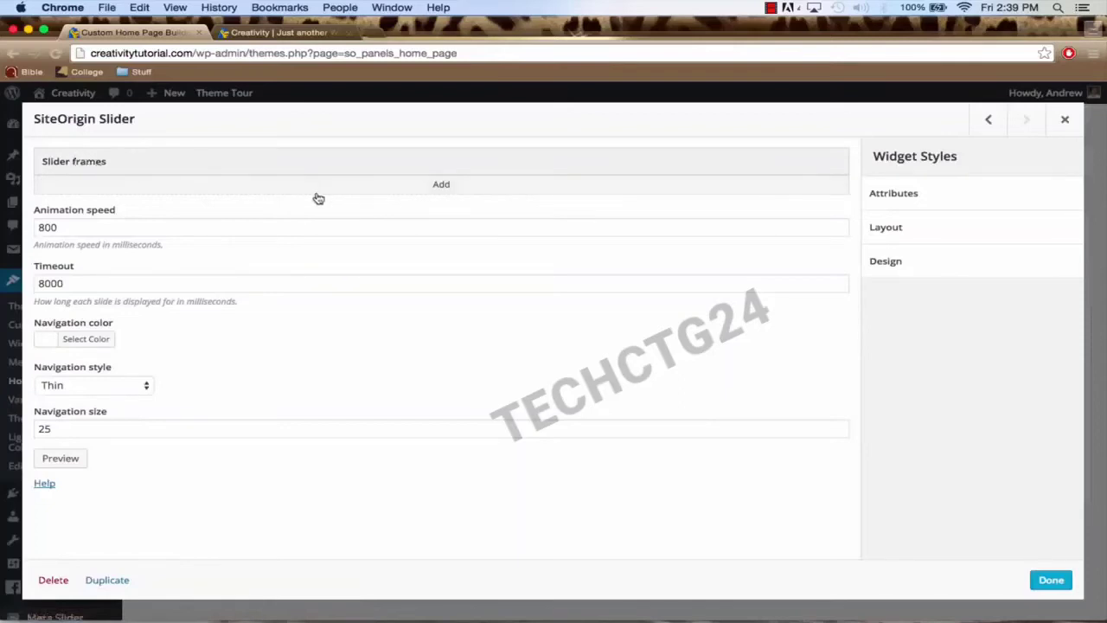
click(404, 190)
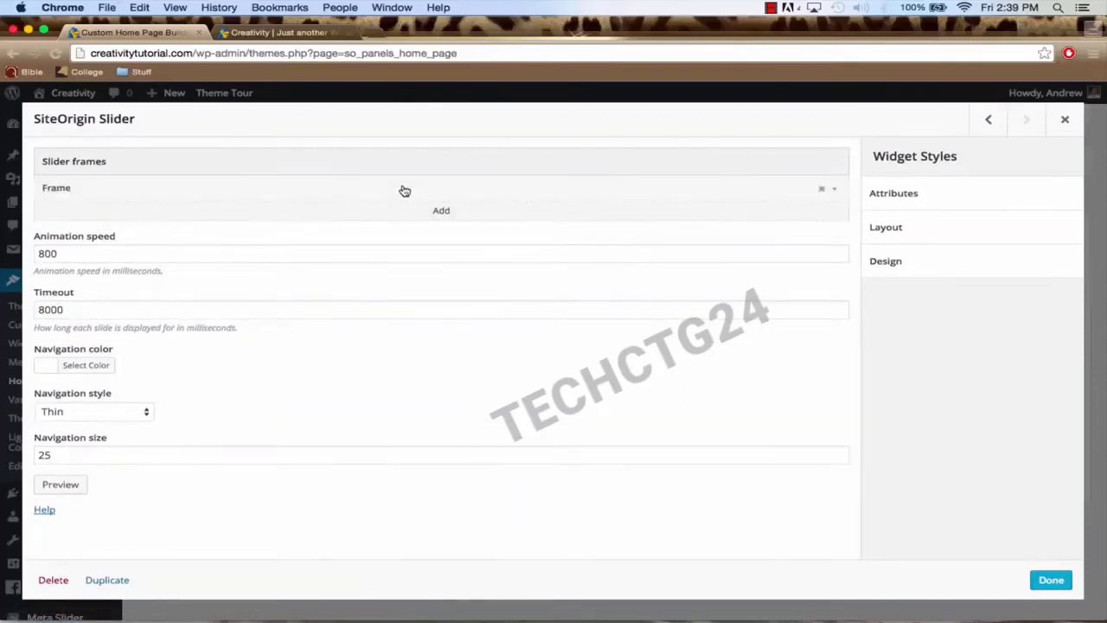
click(834, 190)
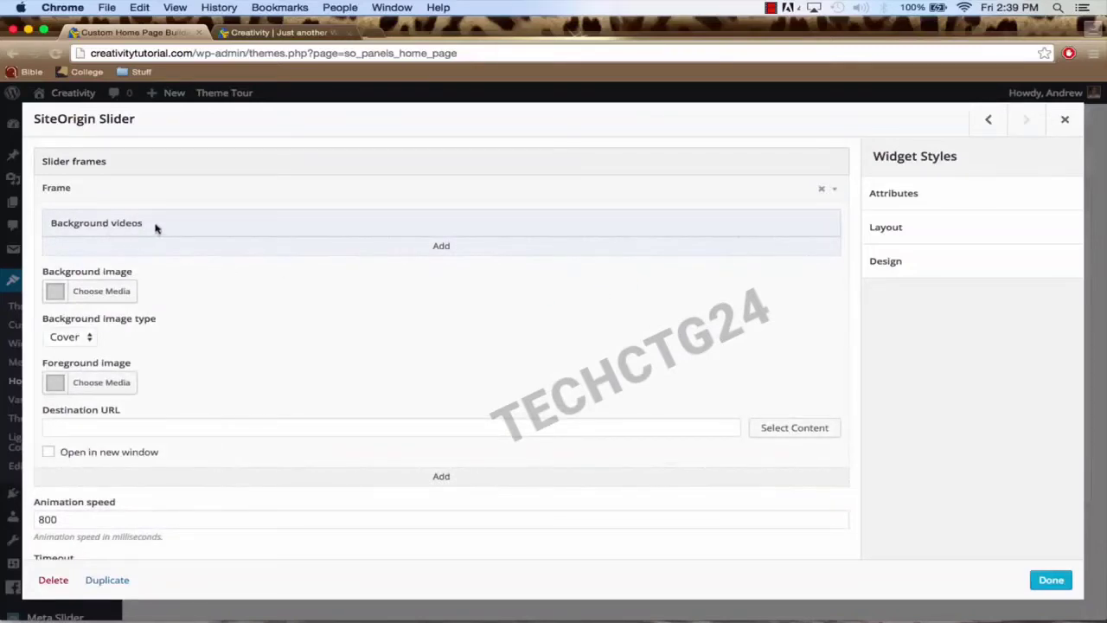
click(441, 247)
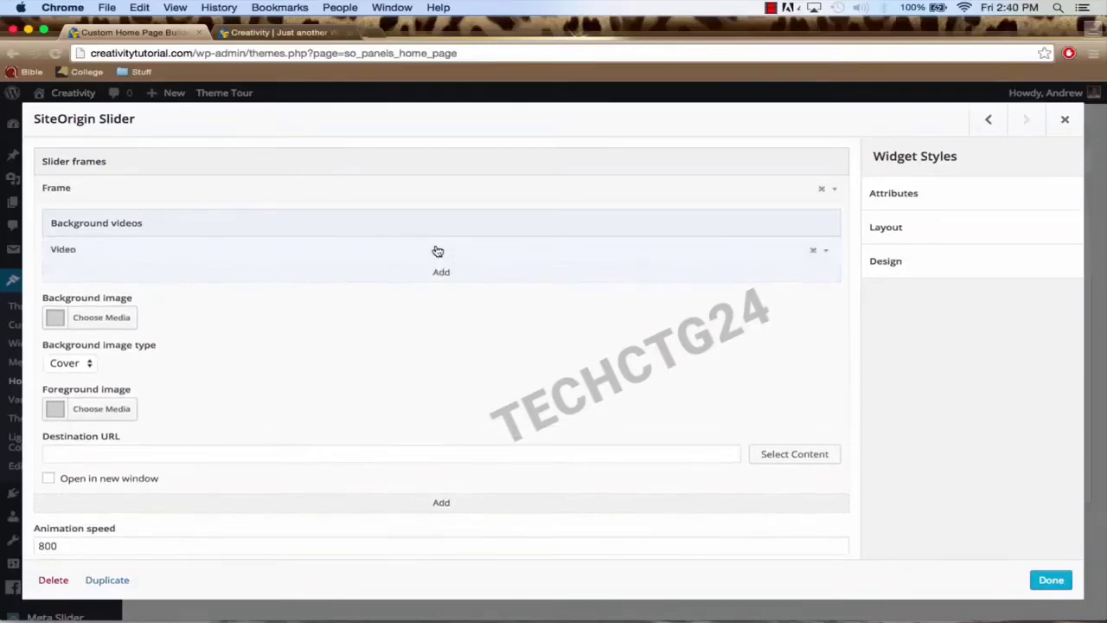
click(826, 252)
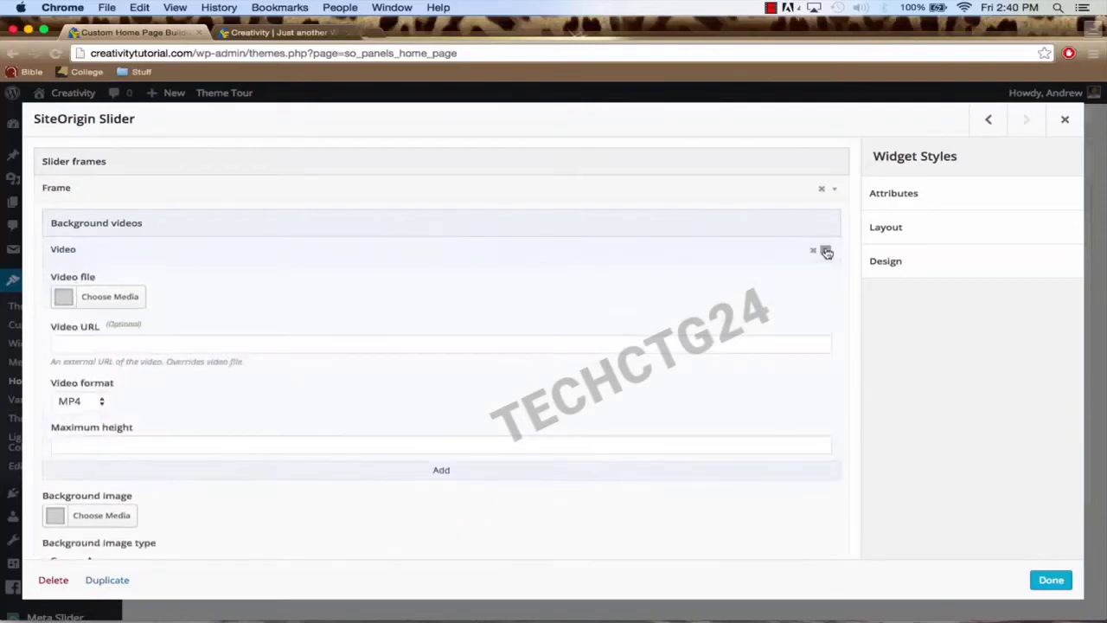
click(353, 346)
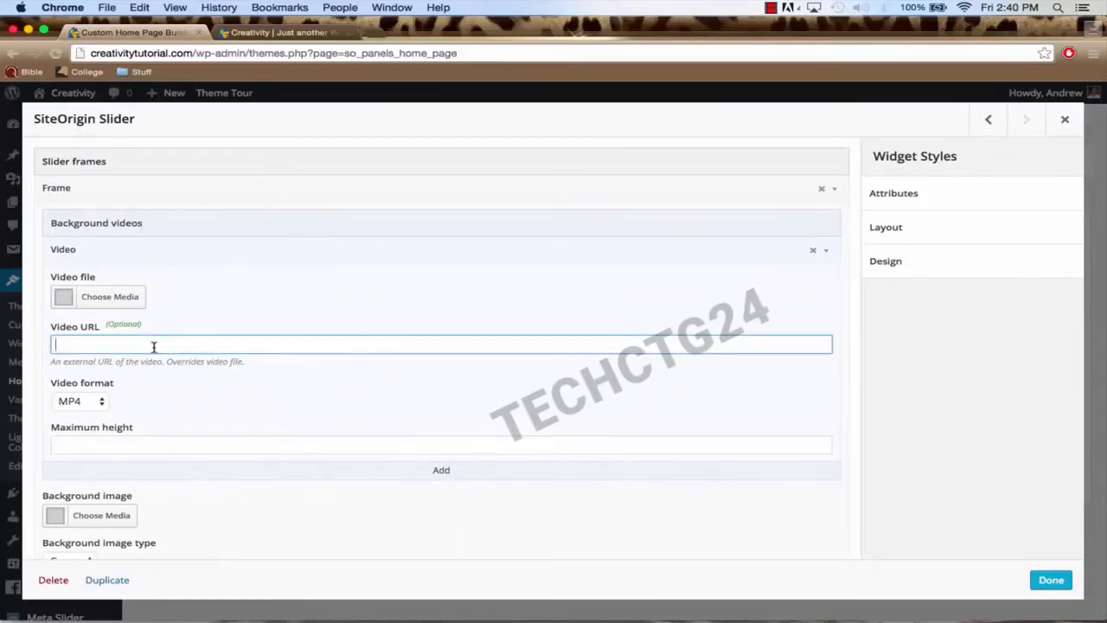
click(367, 32)
Step: Search YouTube for 'ocean' and browse the video results
text(youtube)
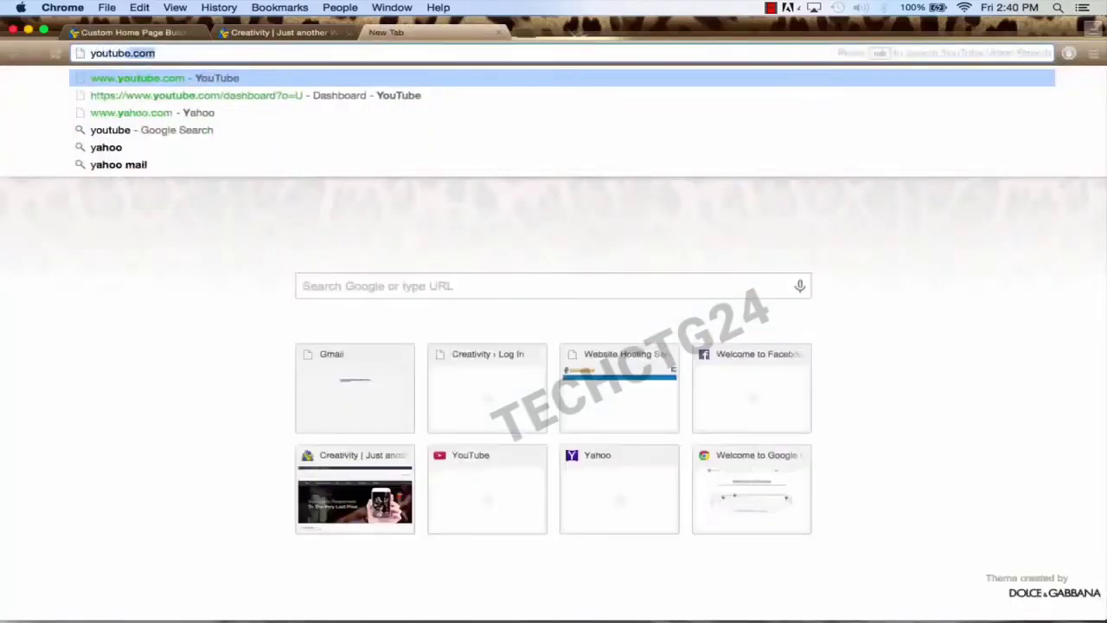
text(.com)
key(Return)
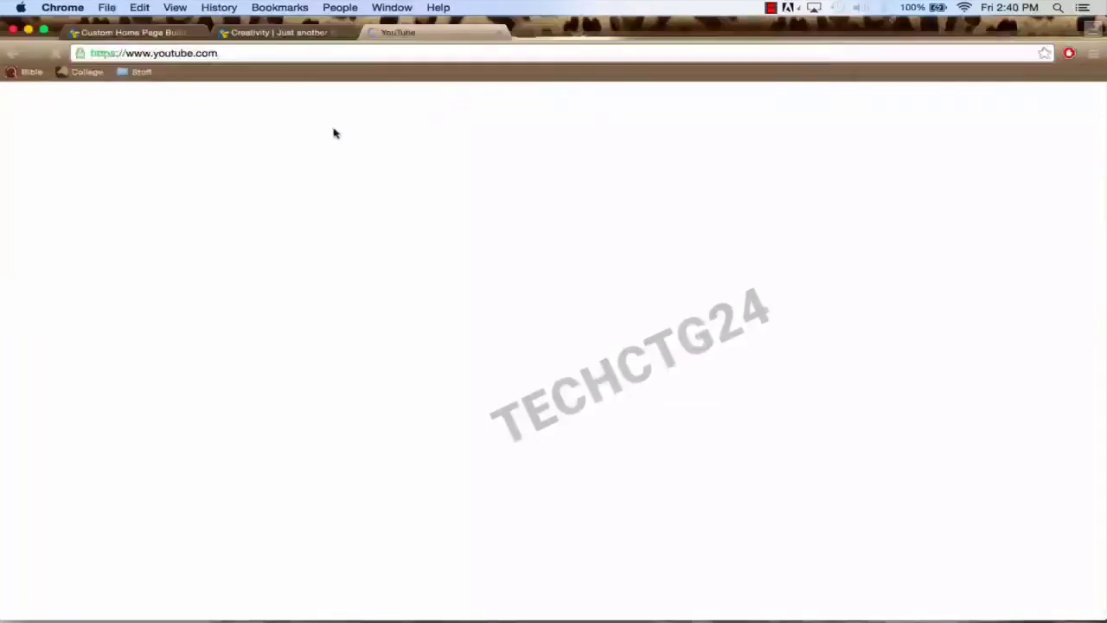
text(oc)
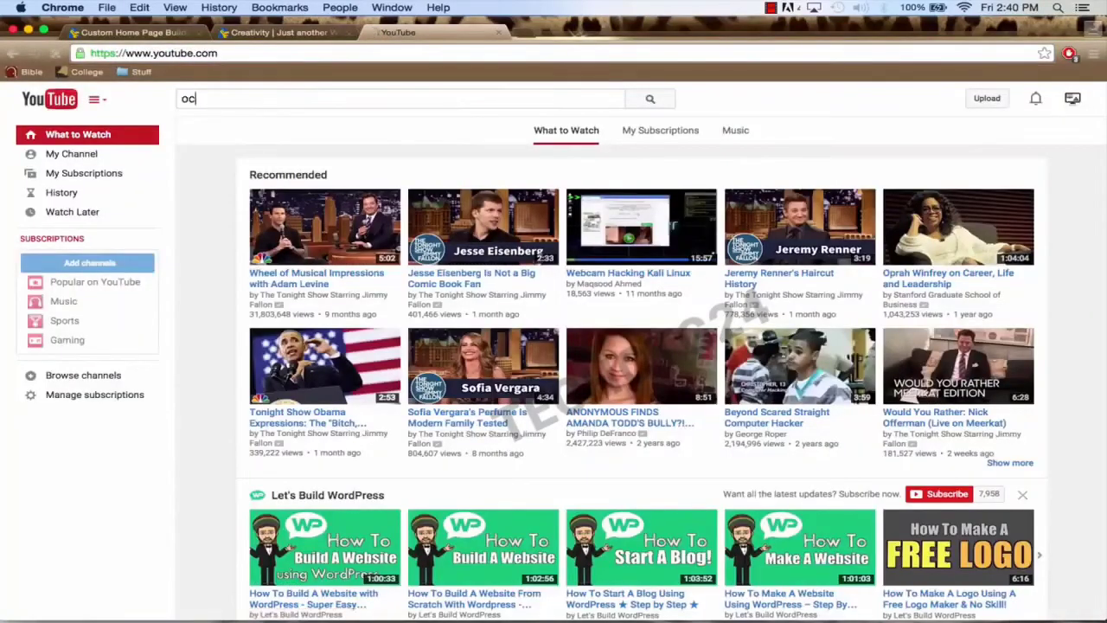
text(ean)
key(Return)
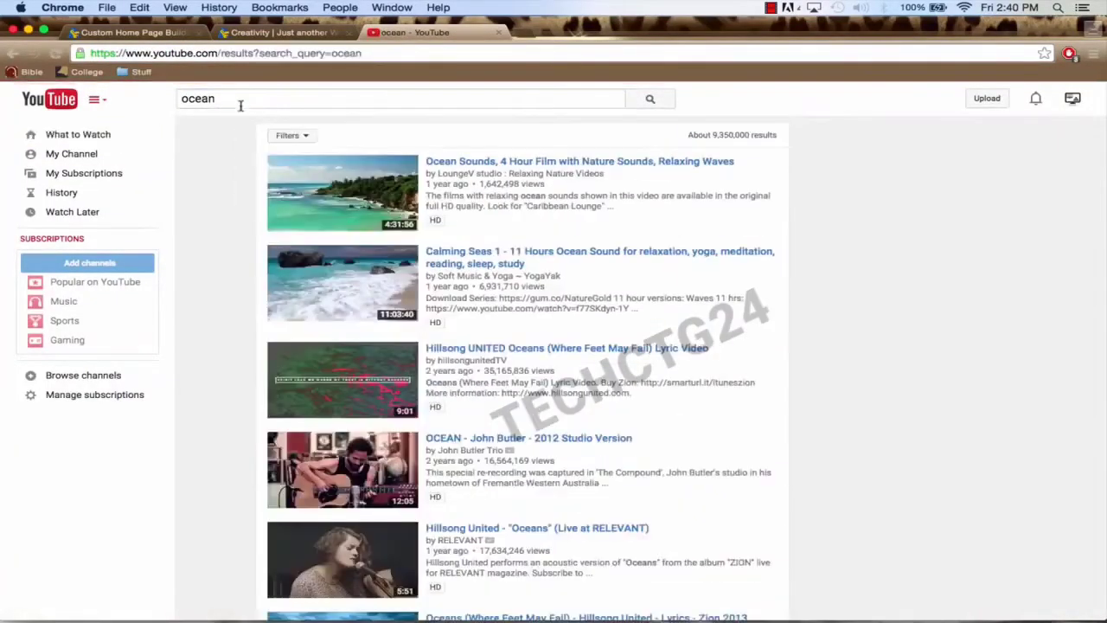
scroll(474, 246, down, 3)
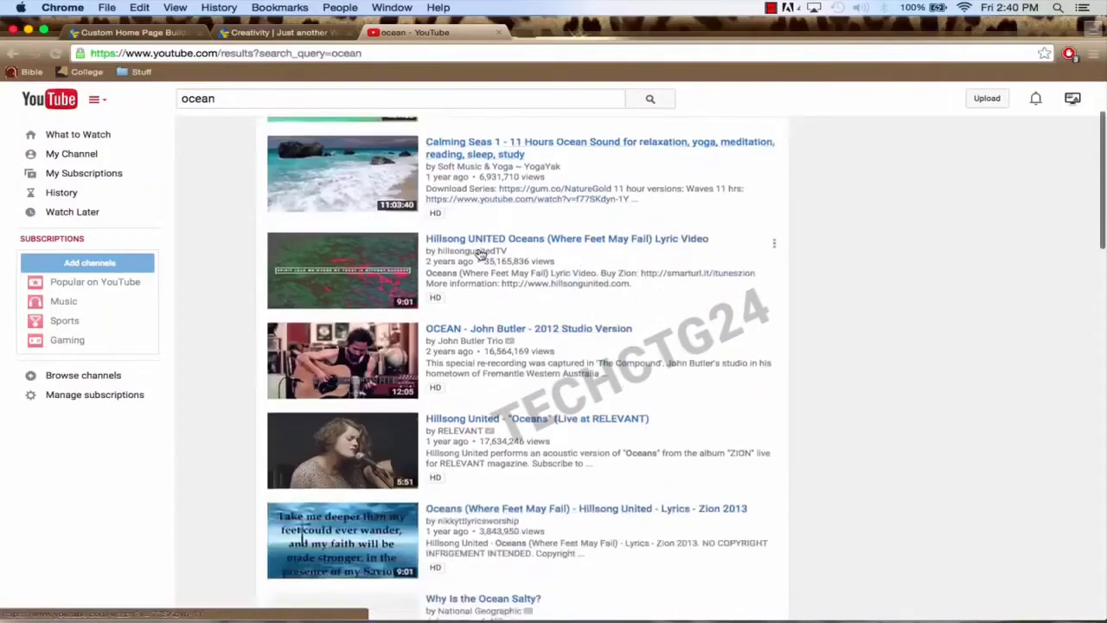
scroll(478, 251, down, 10)
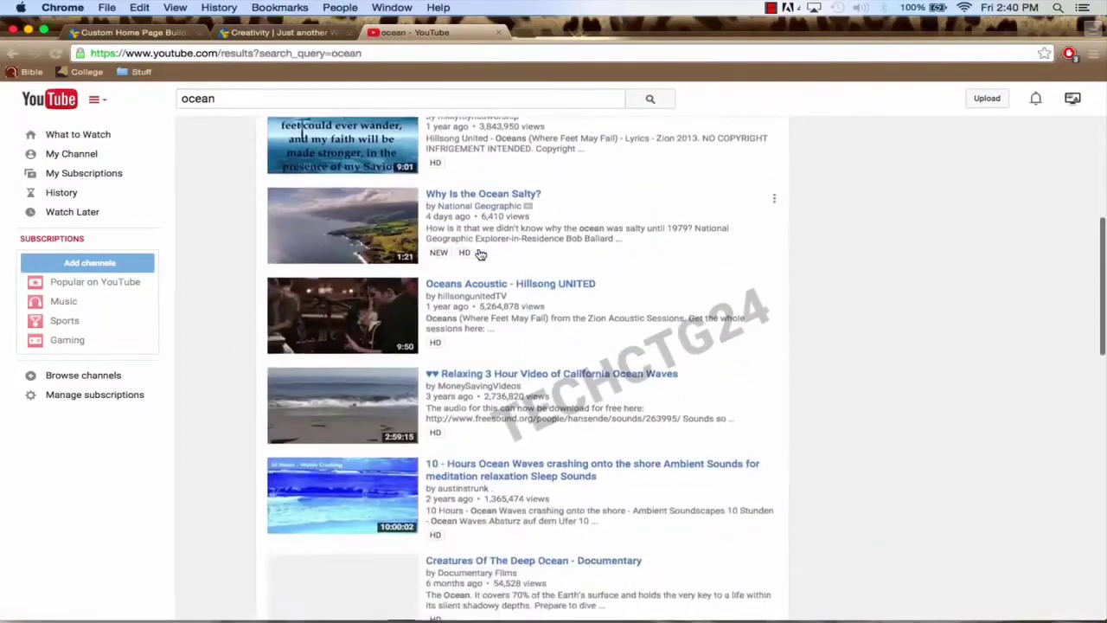
scroll(480, 254, down, 5)
scroll(480, 254, up, 5)
scroll(480, 254, down, 4)
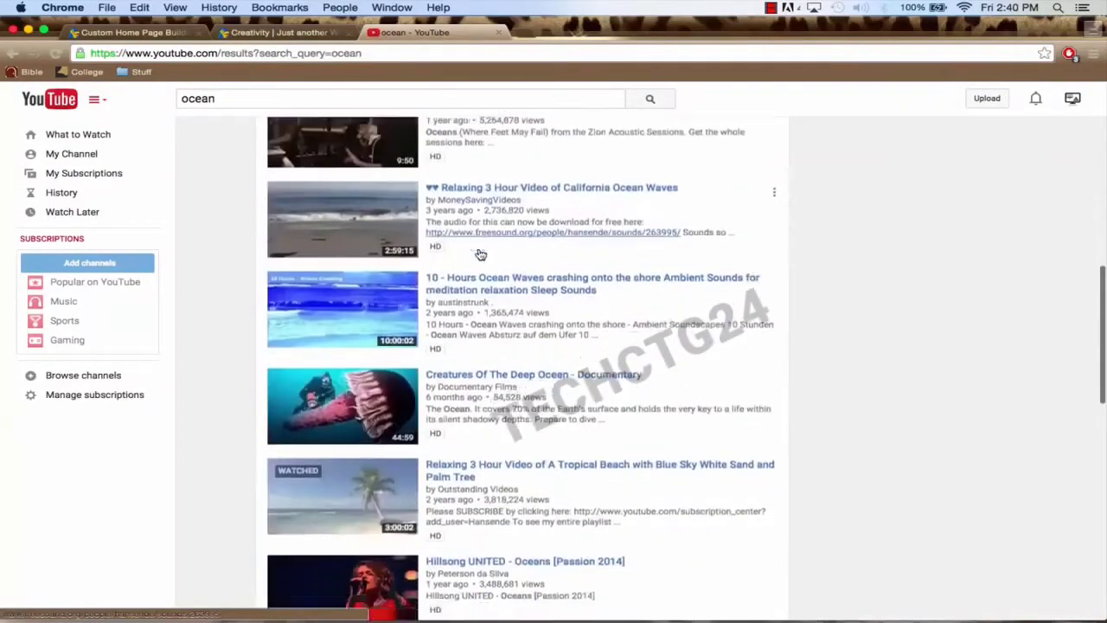
scroll(479, 253, down, 4)
Step: Open and pause the tropical beach palm tree video, copy its URL, and return to WordPress
click(456, 313)
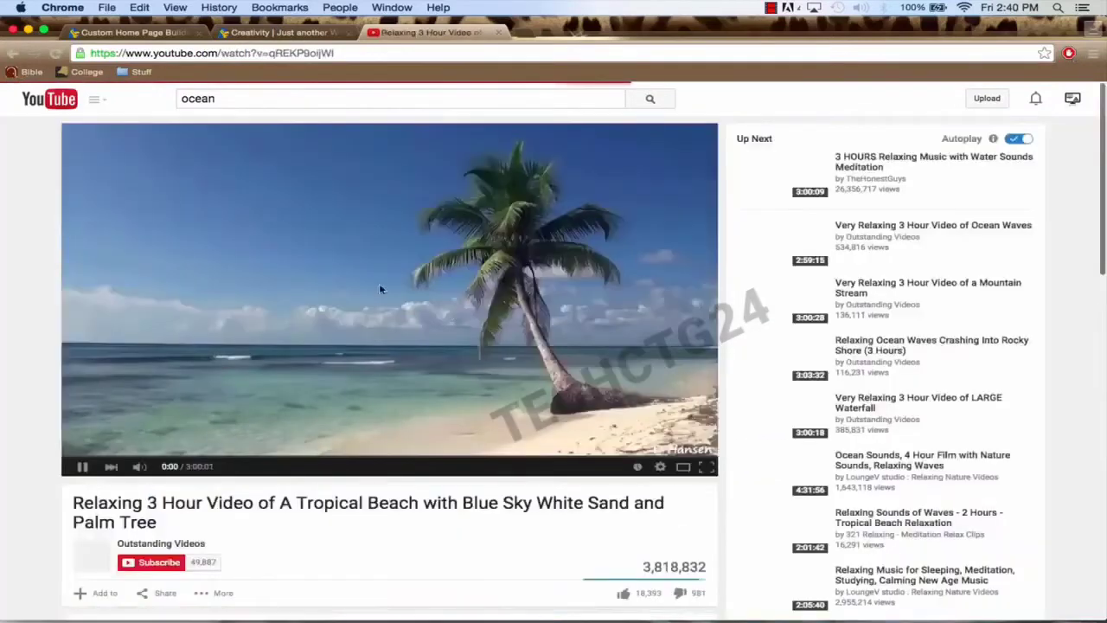
click(331, 268)
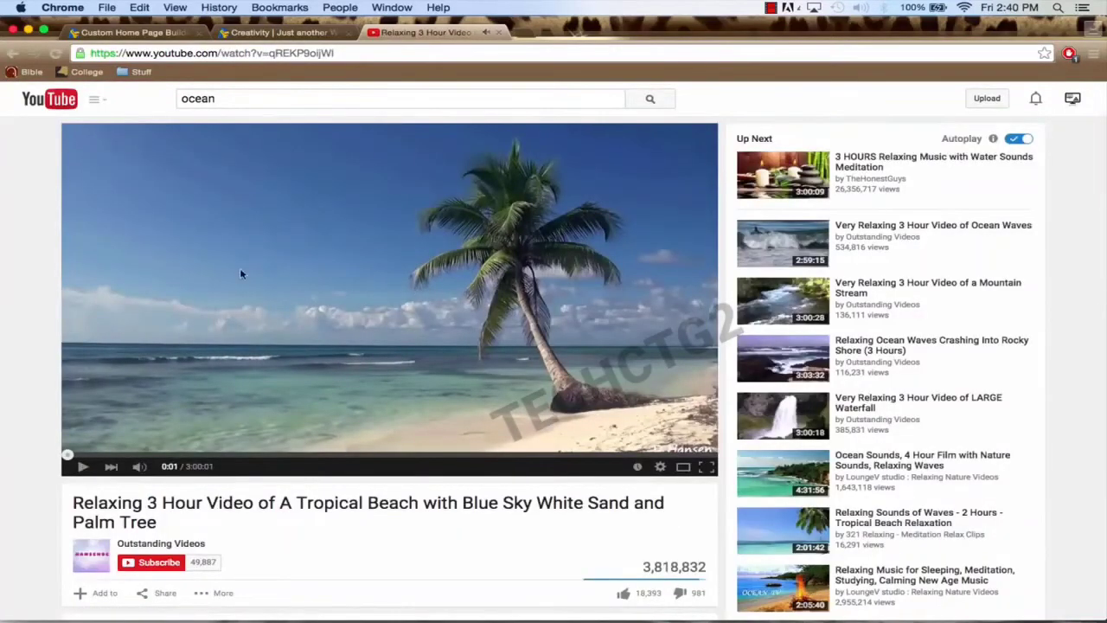
click(265, 53)
key(super+c)
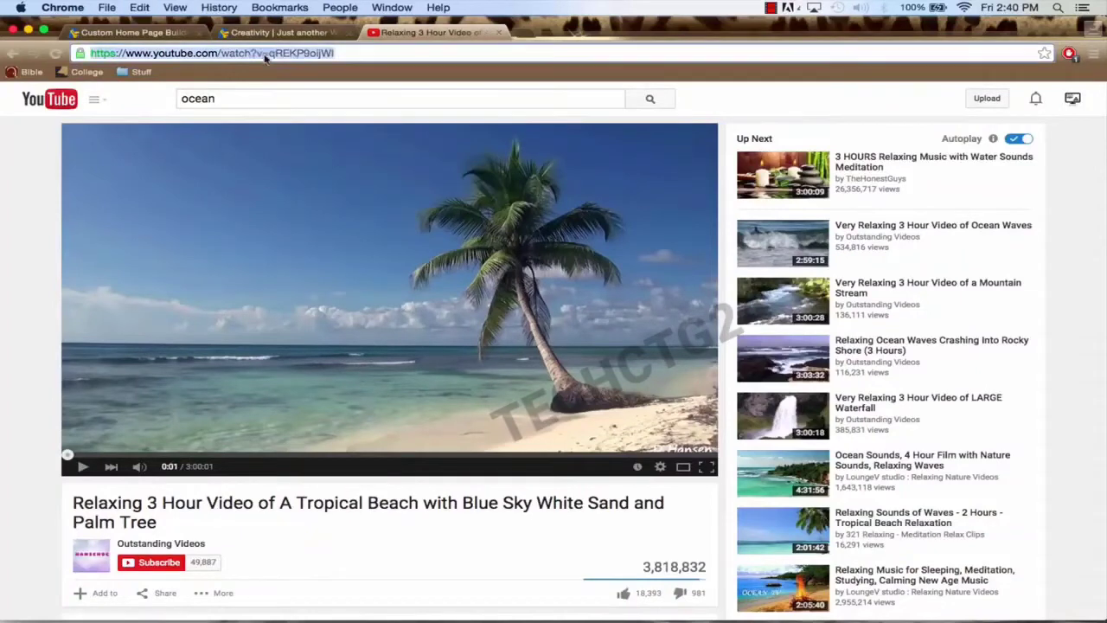
click(141, 33)
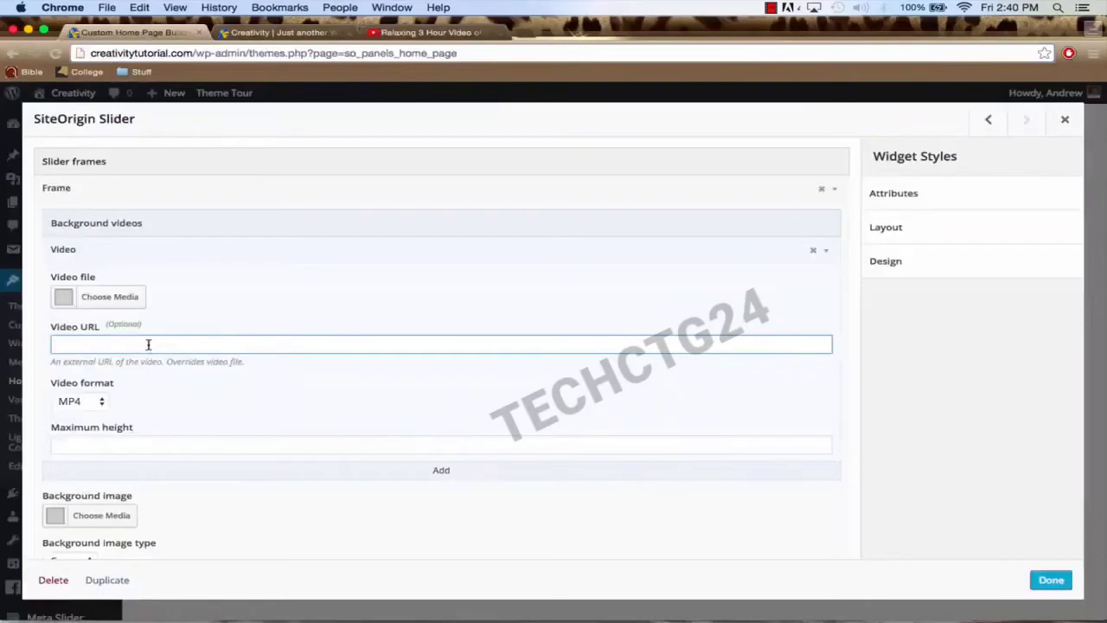
Step: Paste the beach video URL as the slider's background video, then close the slider and save the home page
key(super+v)
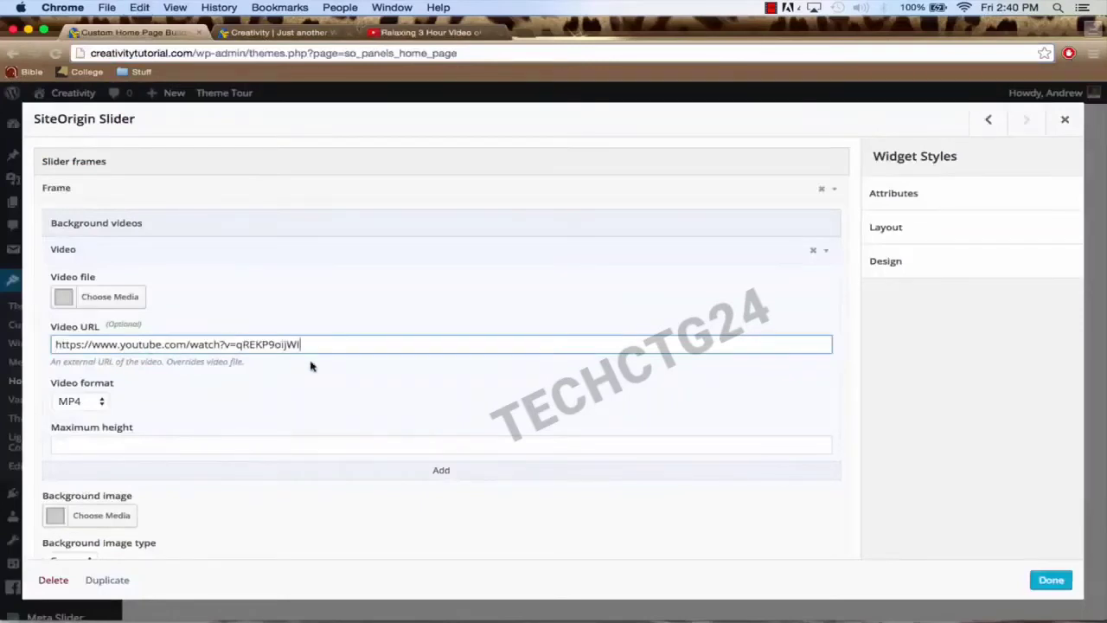
click(441, 474)
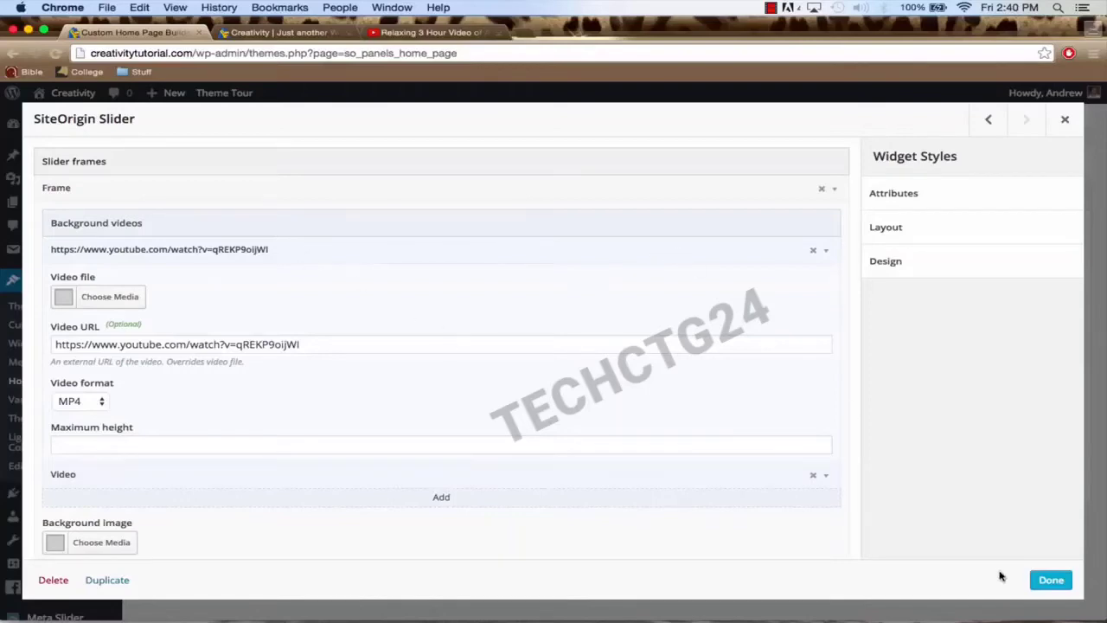
click(1056, 582)
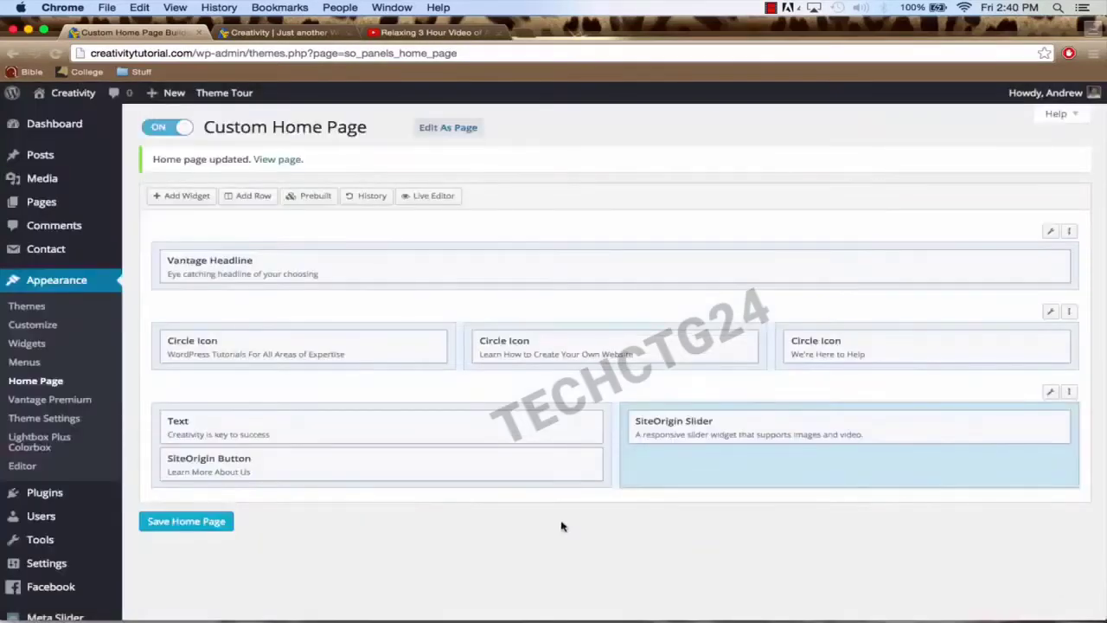
click(213, 524)
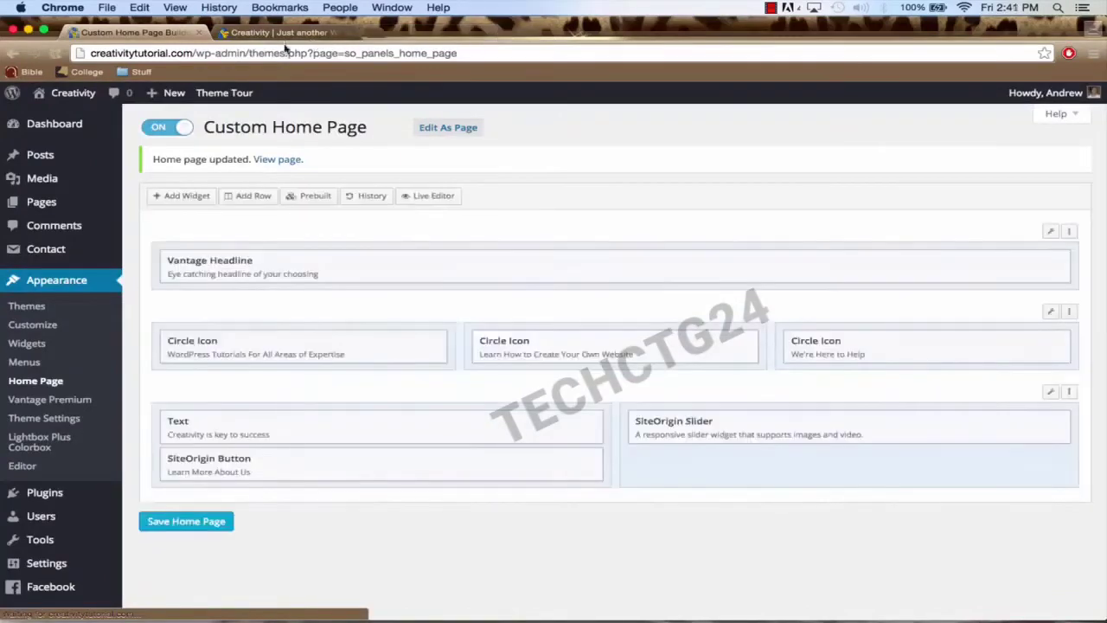
Step: Reload the live home page, scroll to view the beach video beside the text, then return to the builder
click(284, 34)
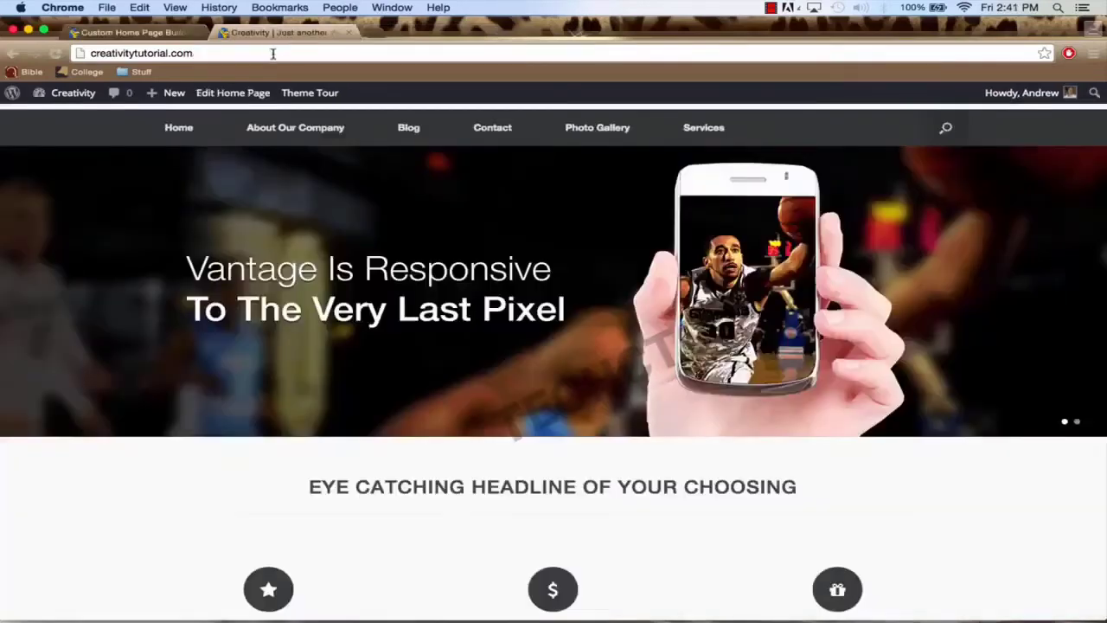
scroll(354, 235, down, 5)
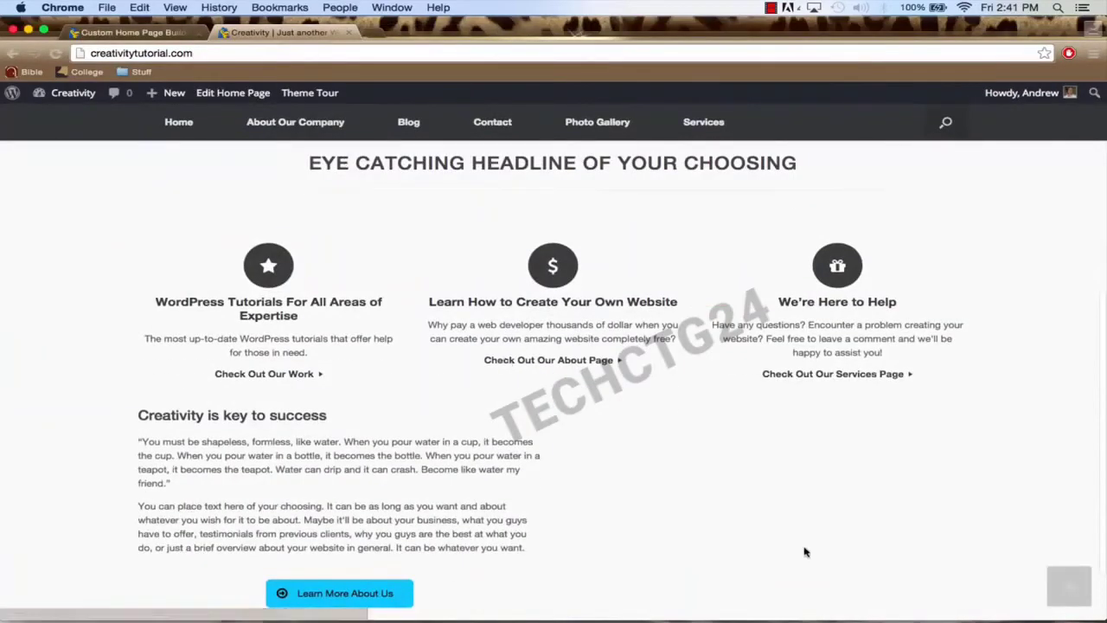
scroll(804, 550, down, 3)
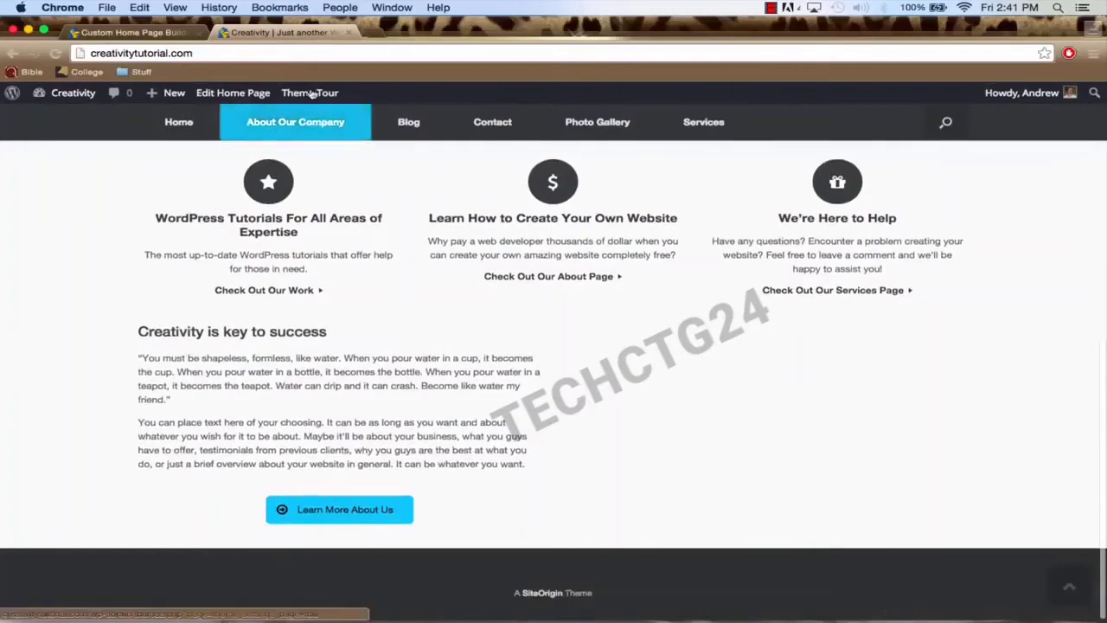
click(299, 57)
key(Return)
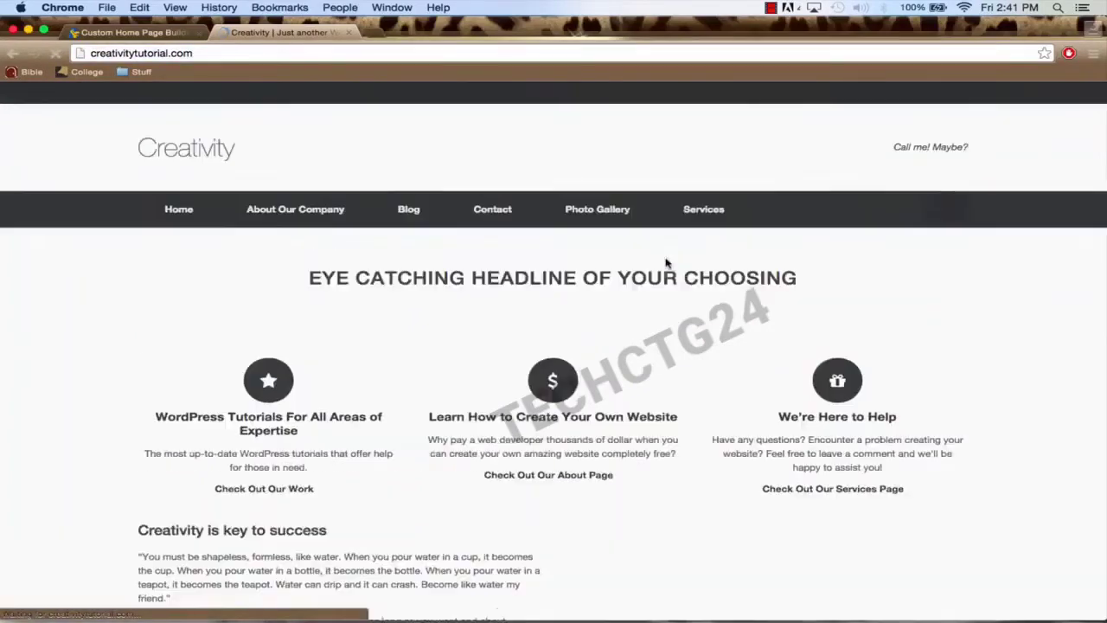
scroll(666, 262, down, 10)
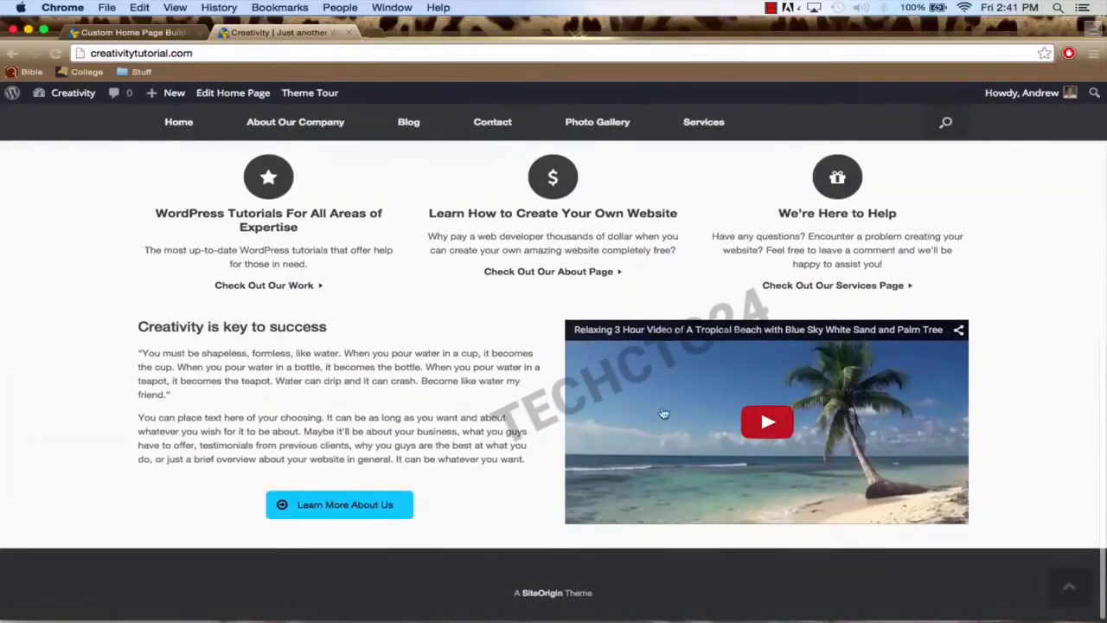
scroll(486, 179, up, 4)
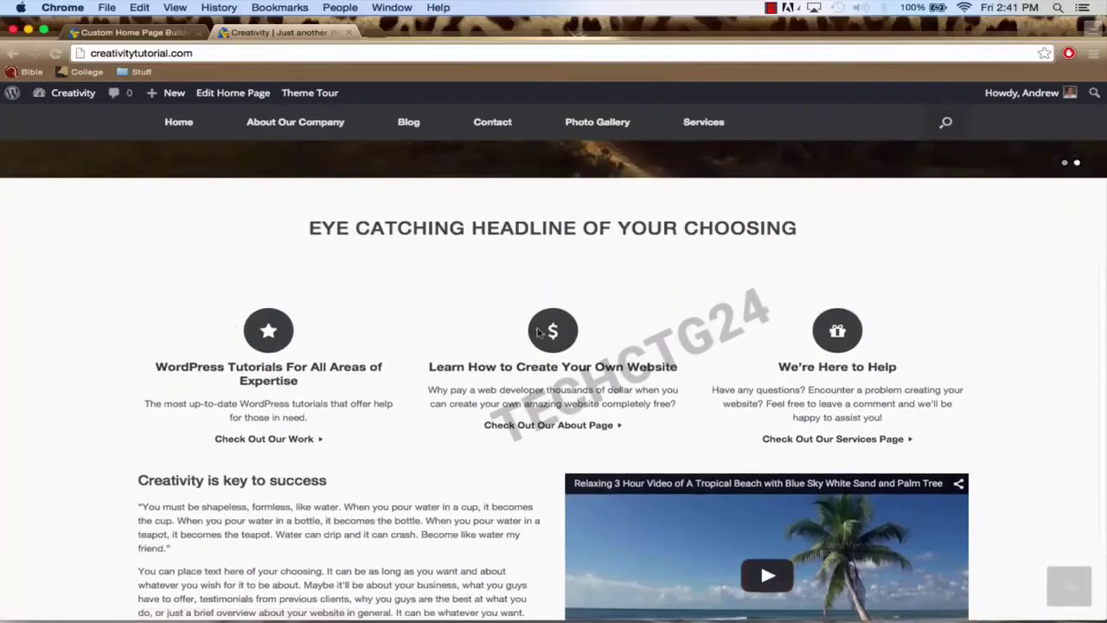
scroll(693, 477, down, 3)
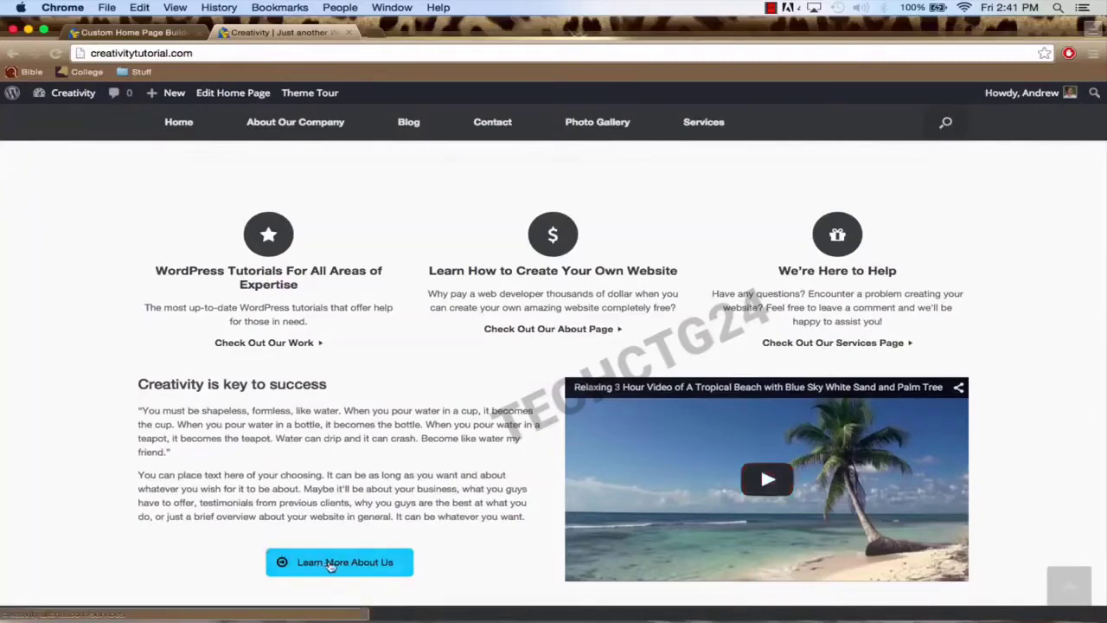
scroll(366, 467, down, 2)
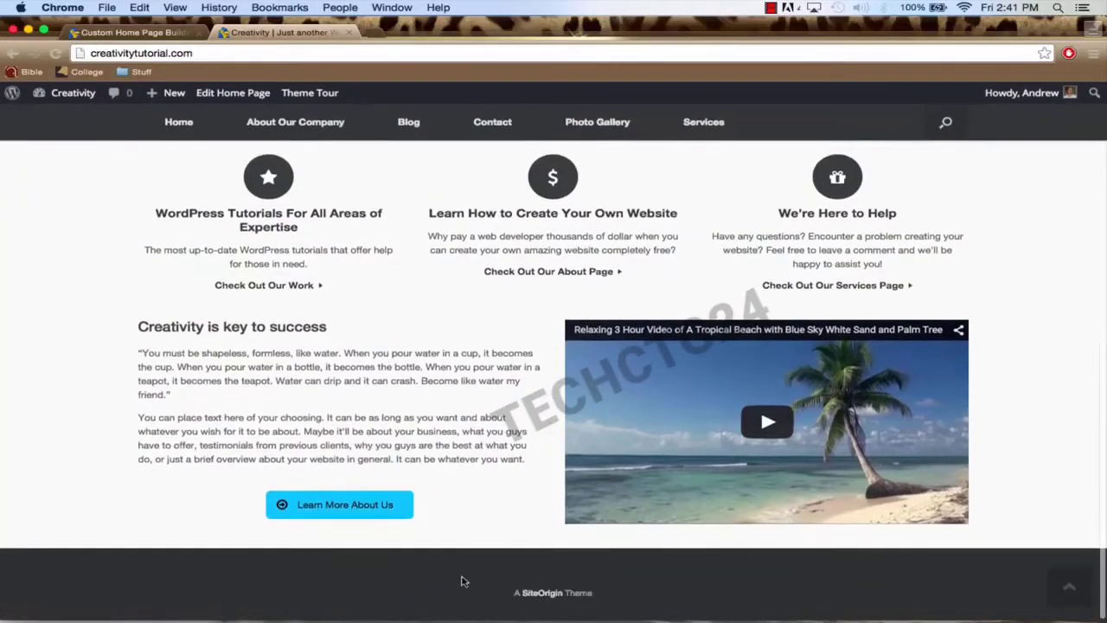
scroll(208, 316, up, 3)
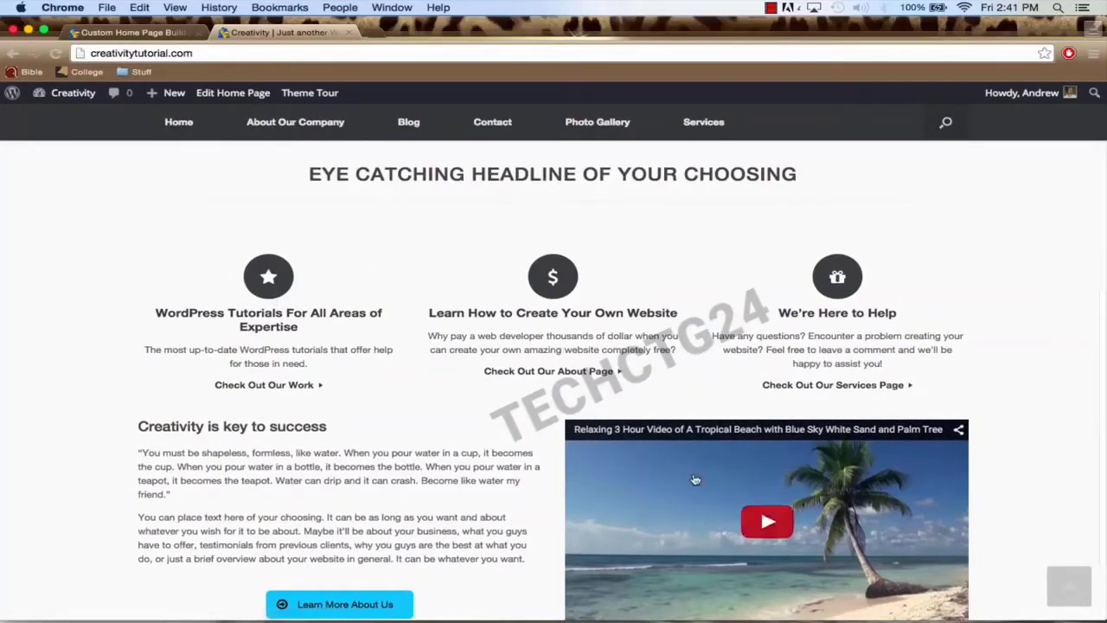
scroll(288, 430, down, 3)
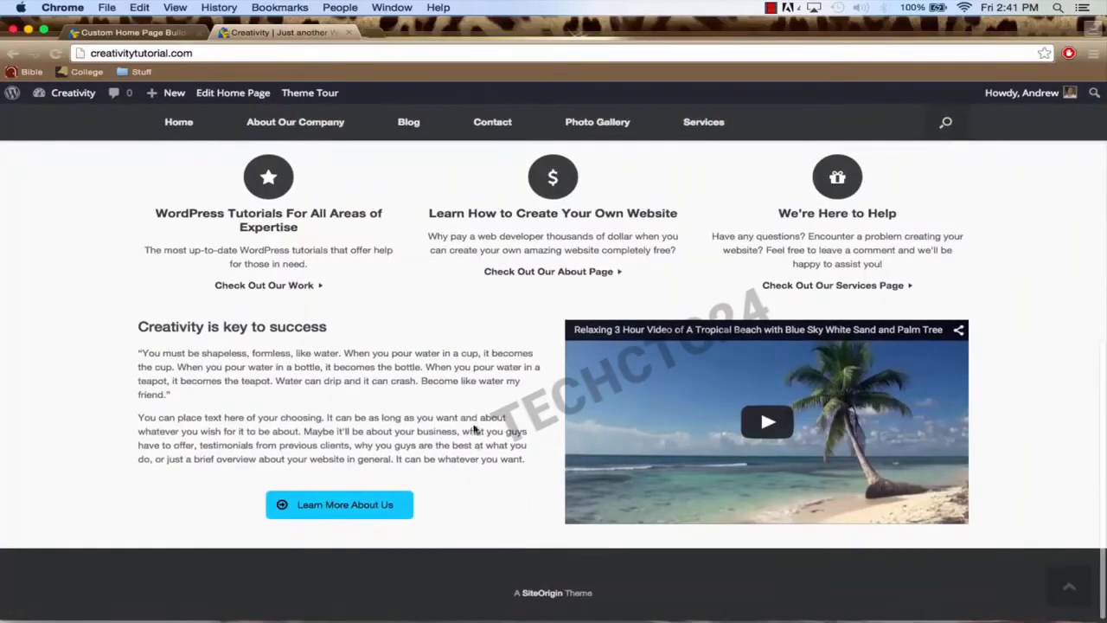
scroll(474, 429, up, 3)
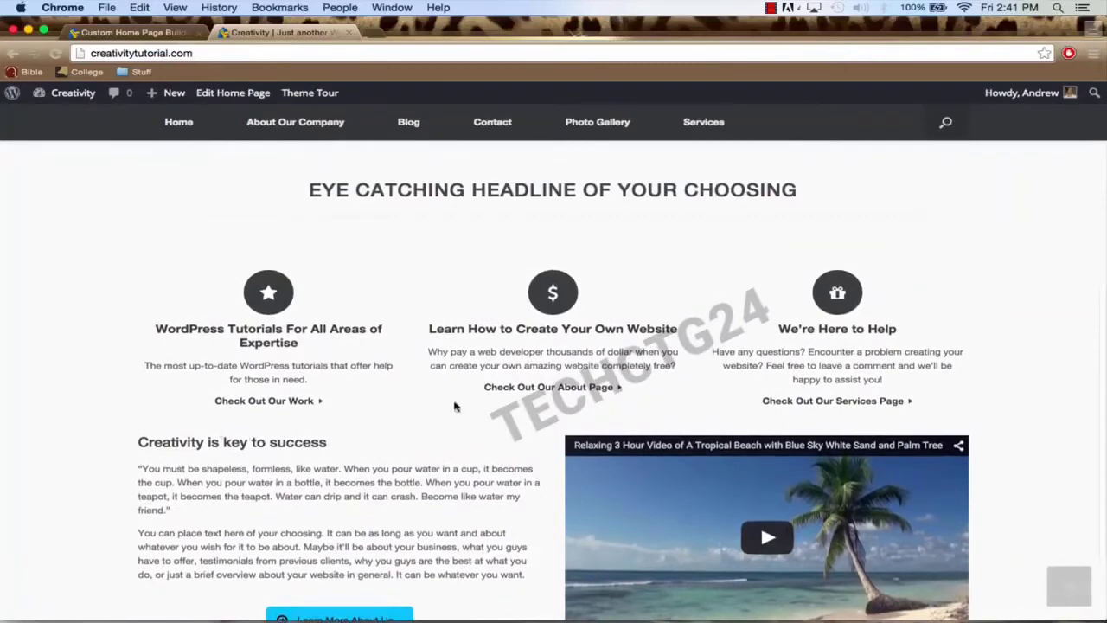
scroll(407, 370, up, 3)
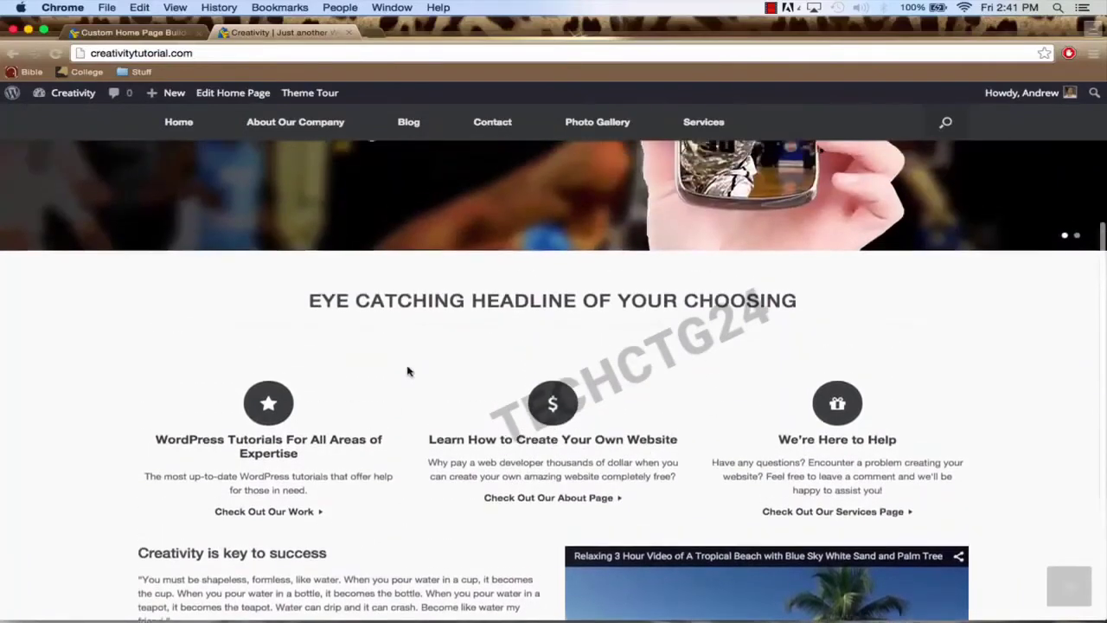
click(112, 32)
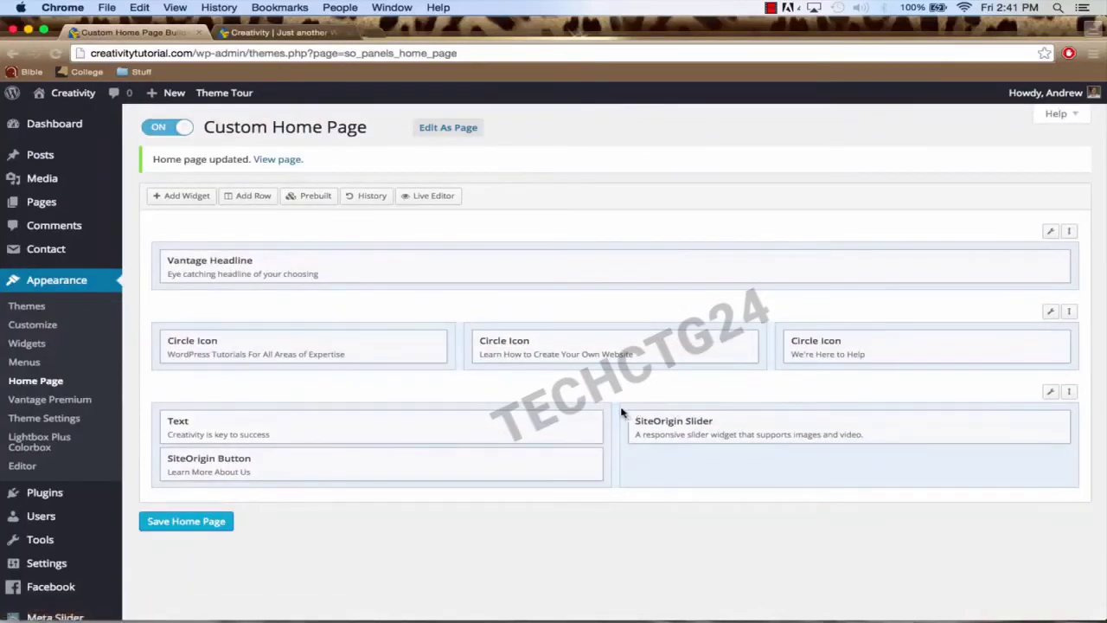
Step: Paste a new top border colour into the bottom row's style settings and save the home page layout
mouse_move(1049, 391)
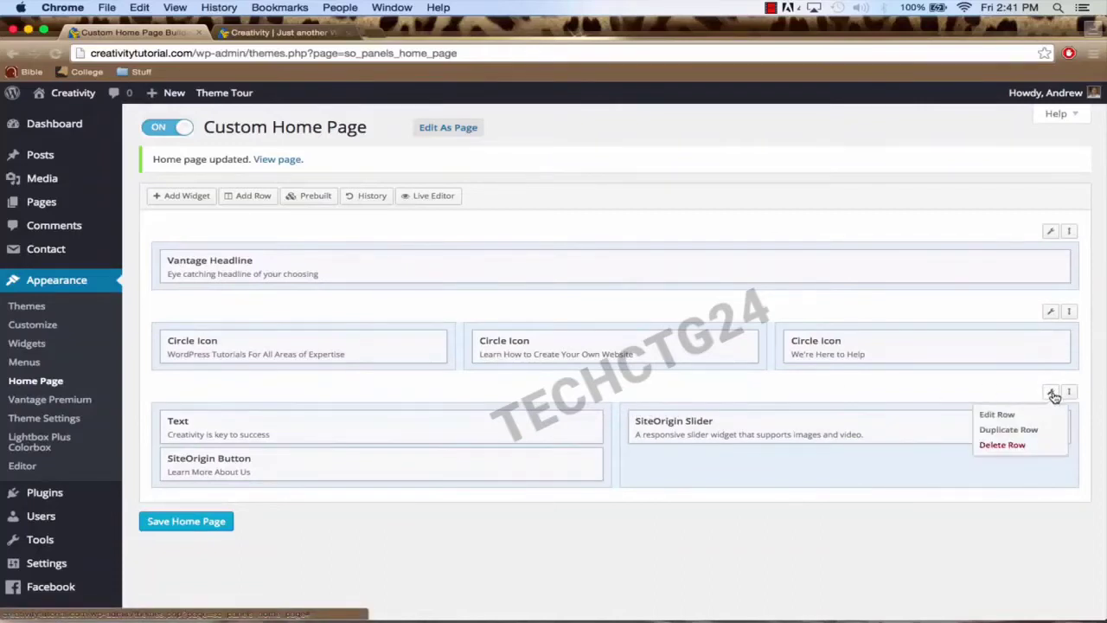
click(1003, 415)
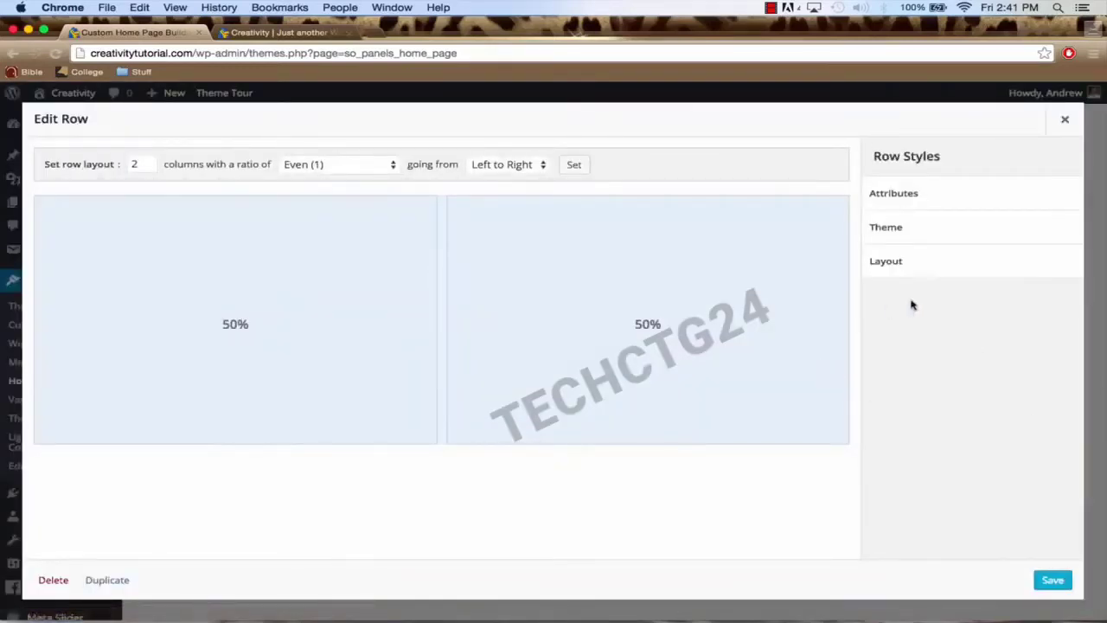
click(921, 236)
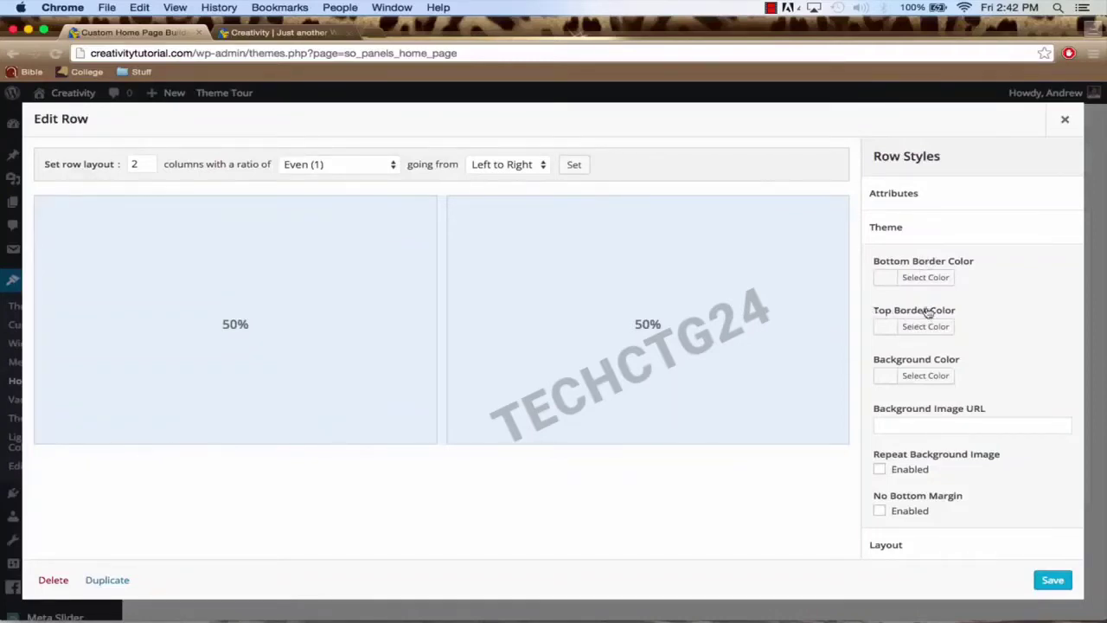
click(891, 328)
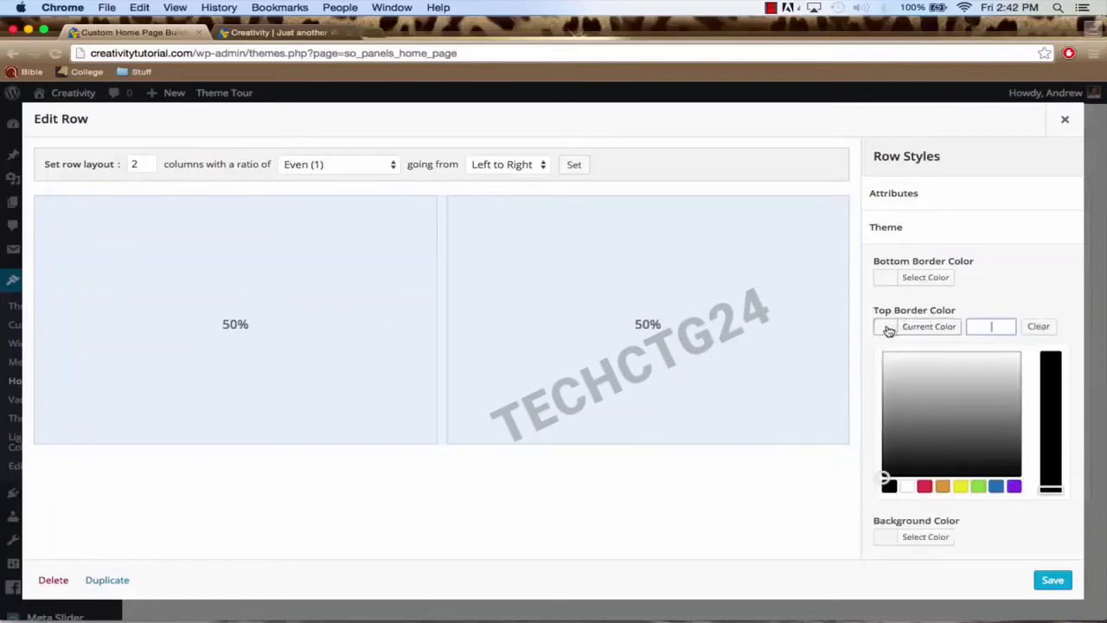
click(991, 326)
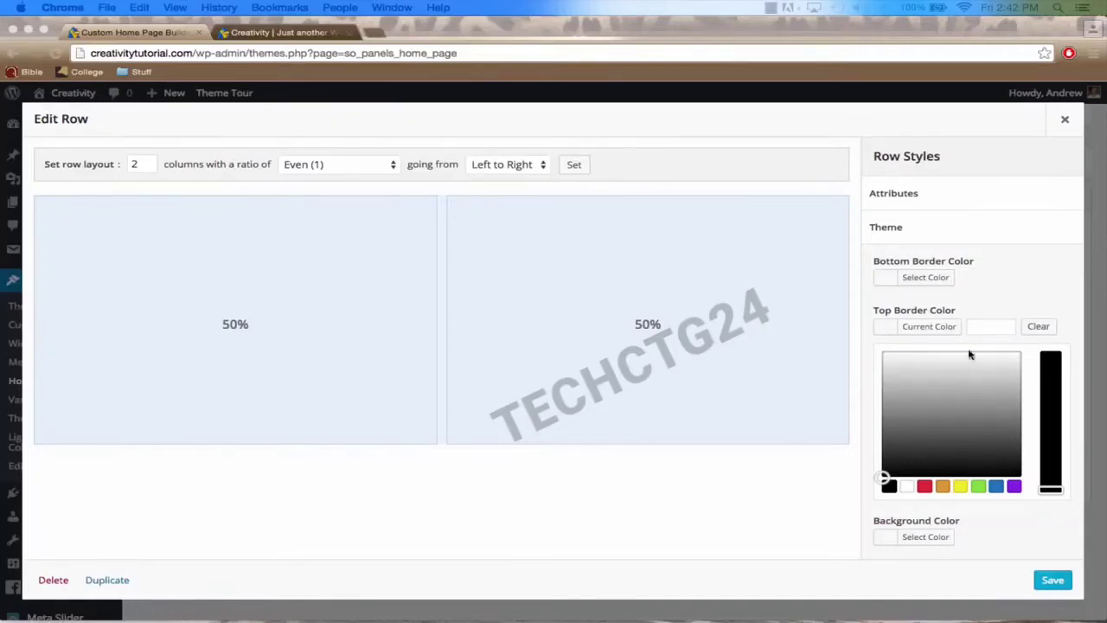
click(986, 326)
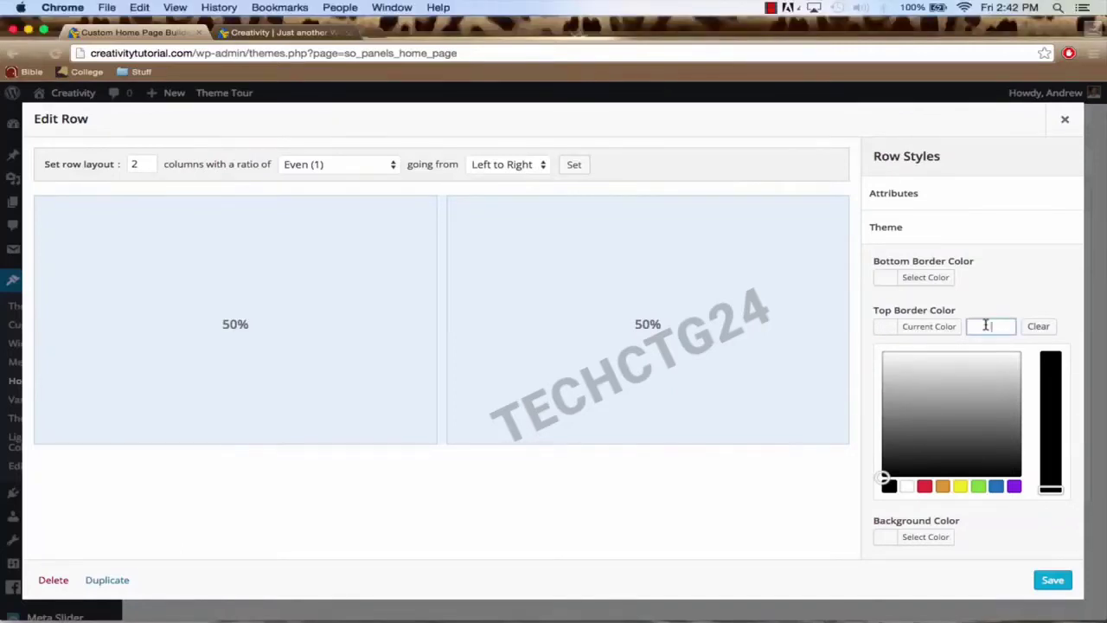
key(cmd+v)
click(1051, 580)
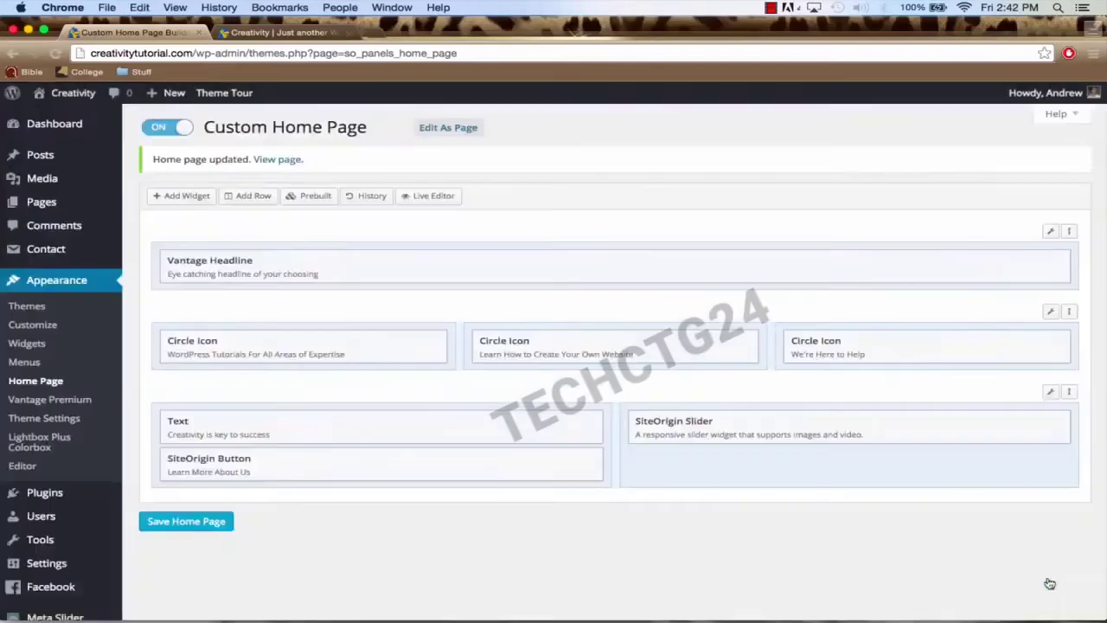
click(205, 526)
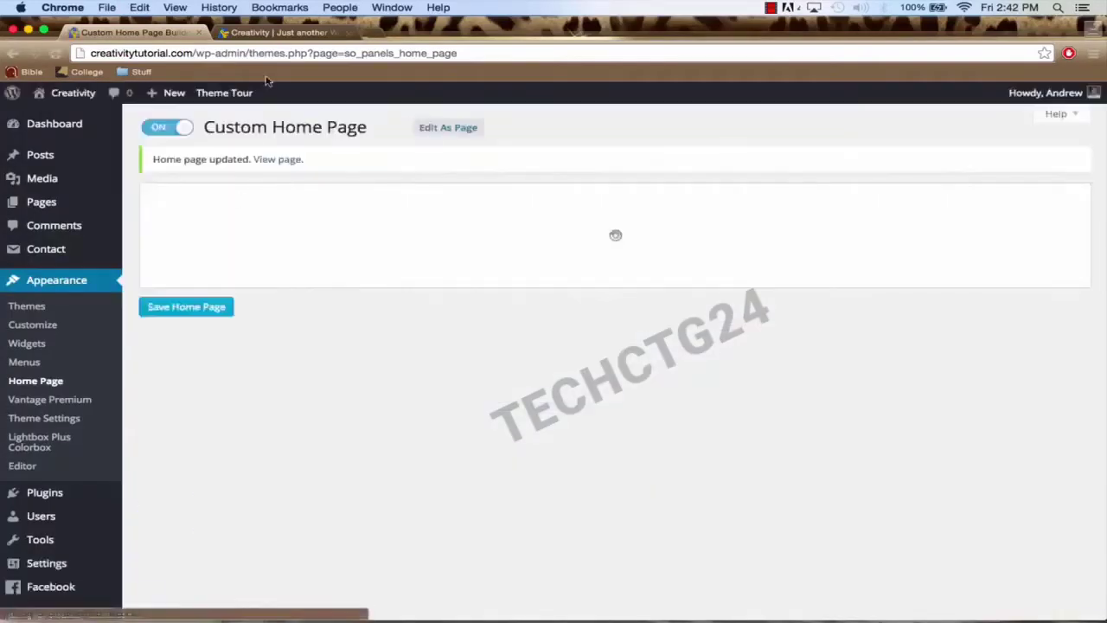
click(278, 34)
scroll(363, 294, down, 3)
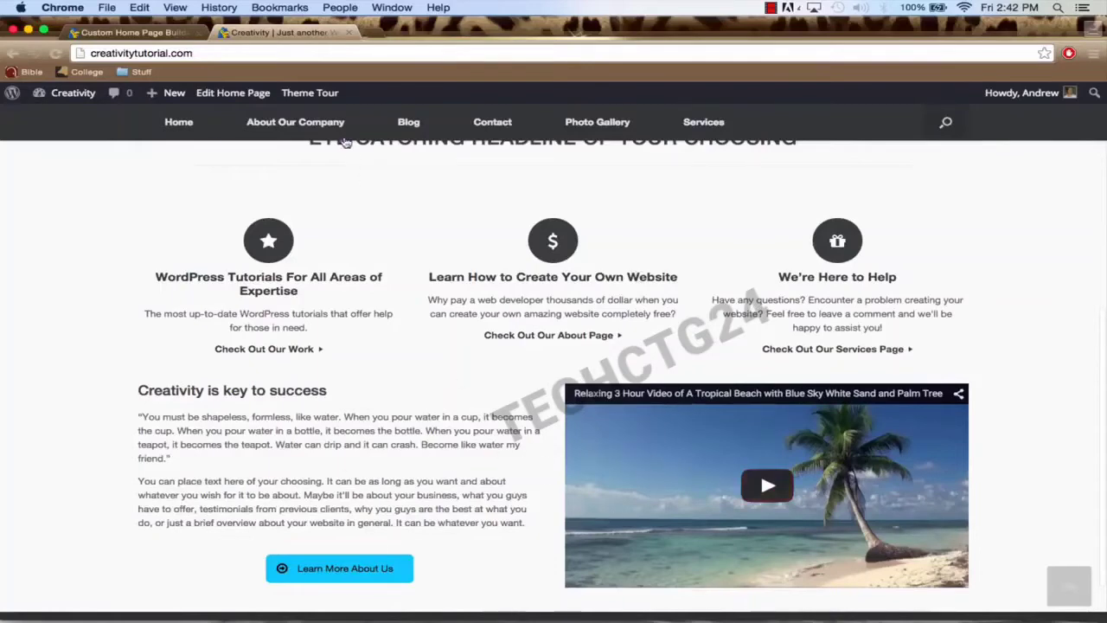
click(267, 57)
key(Return)
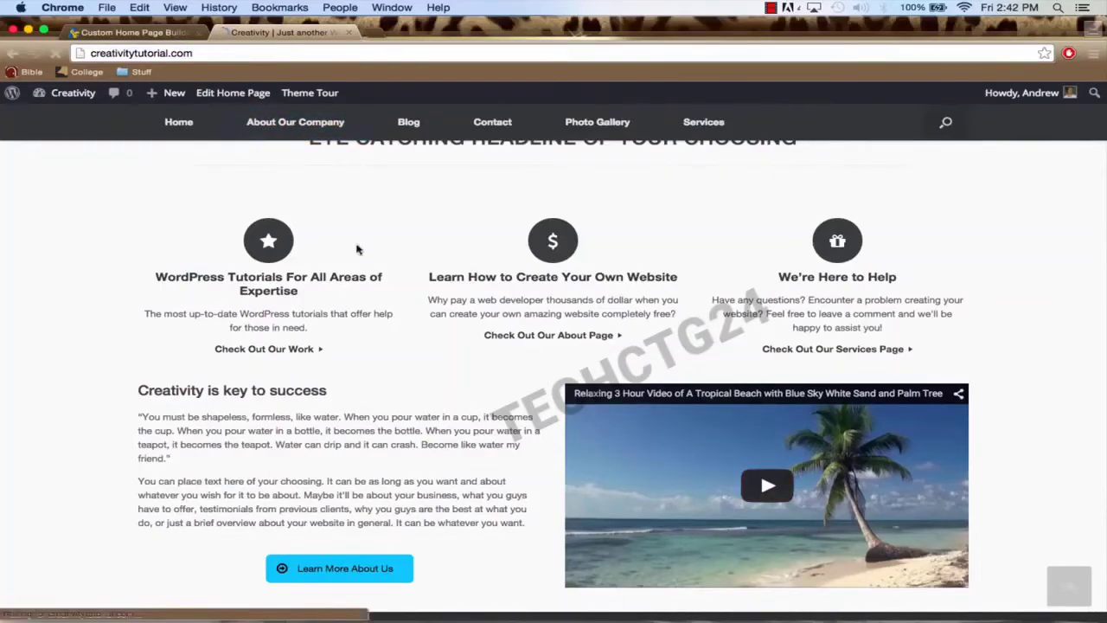
scroll(435, 331, down, 10)
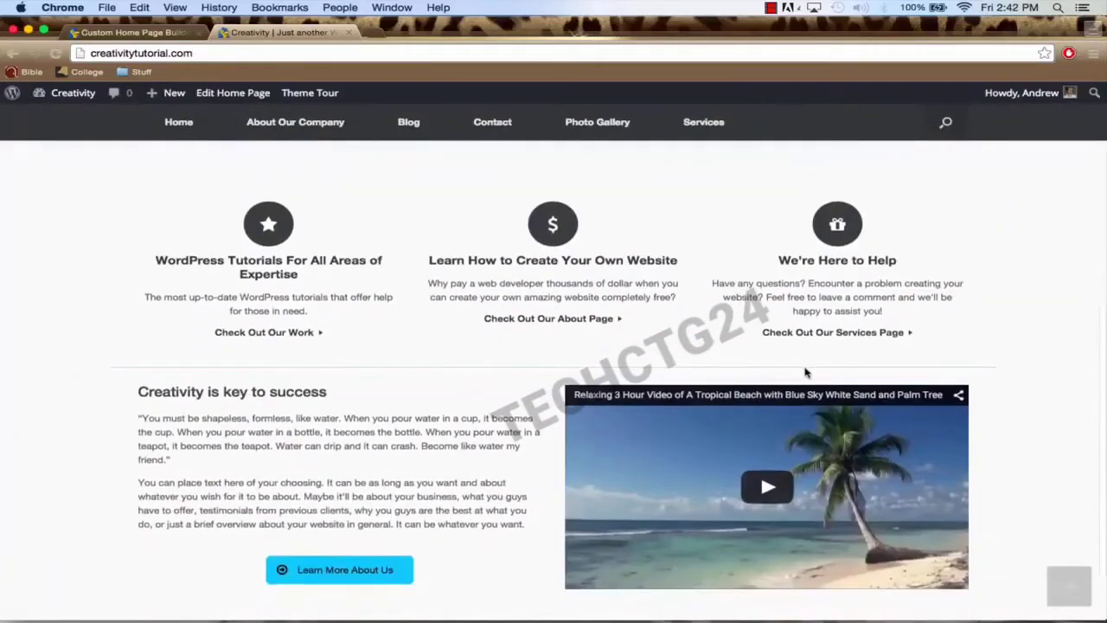
scroll(394, 383, down, 3)
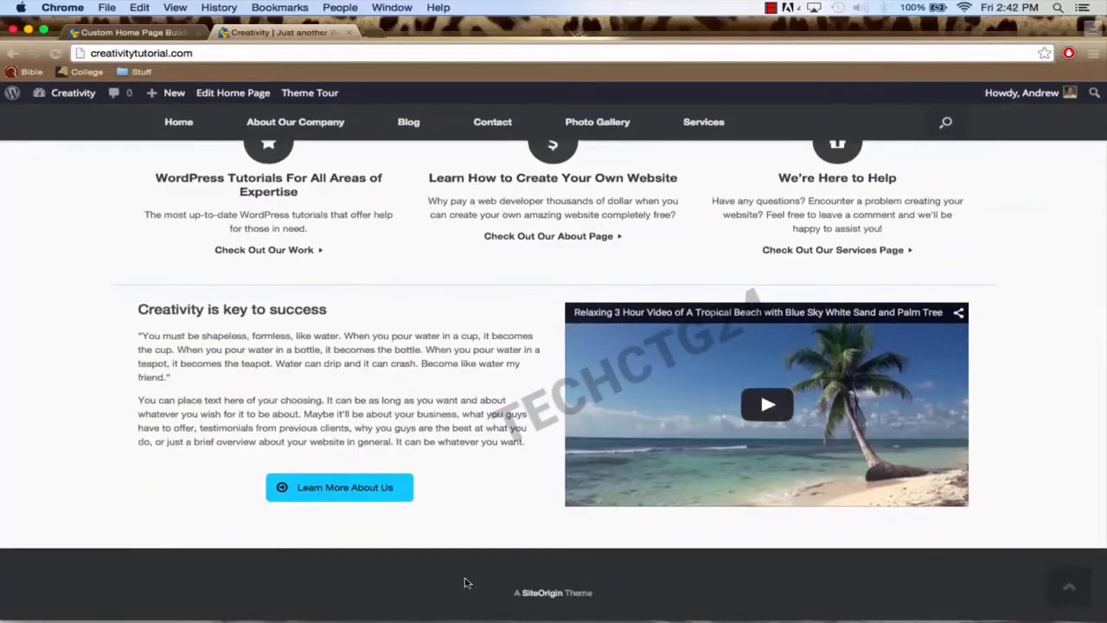
click(128, 32)
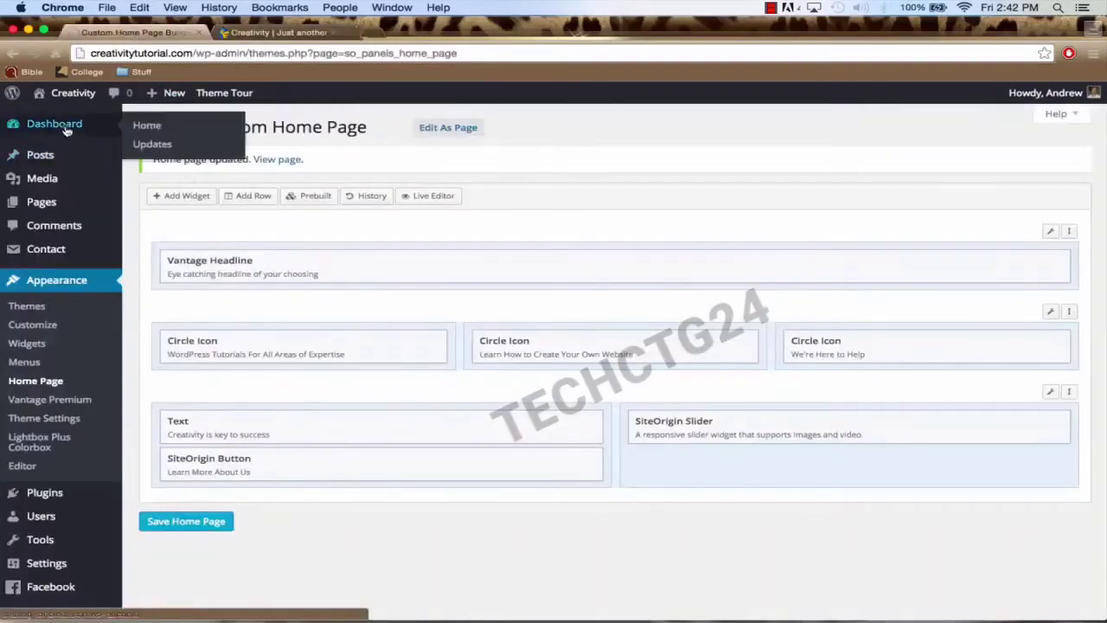
Step: Open Appearance > Widgets from the Dashboard and expand the Footer and Header widget areas
click(68, 129)
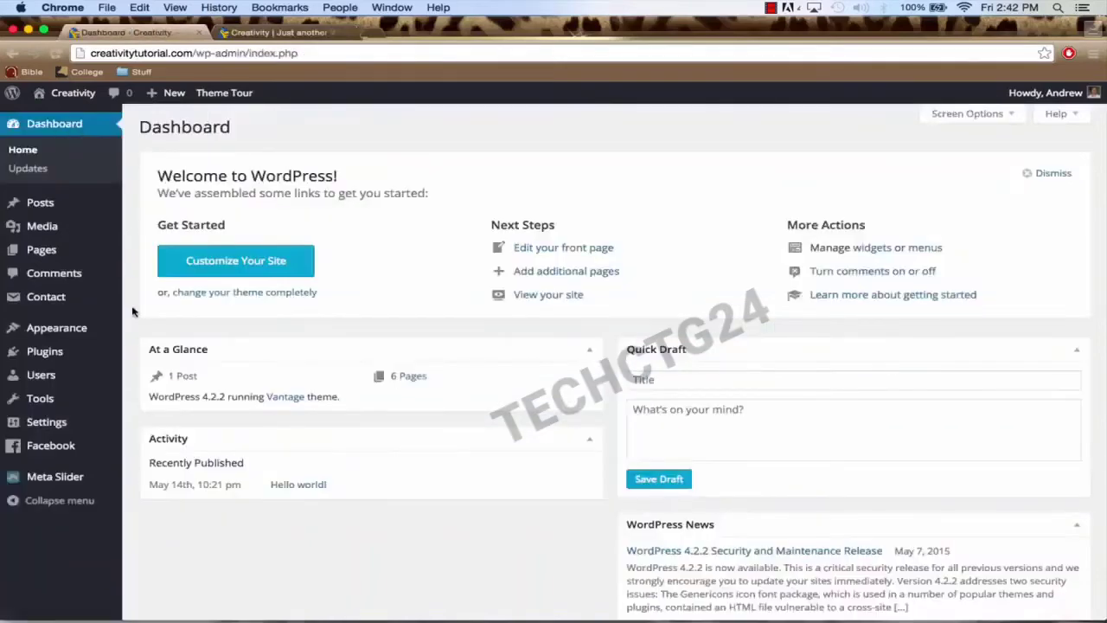
mouse_move(80, 336)
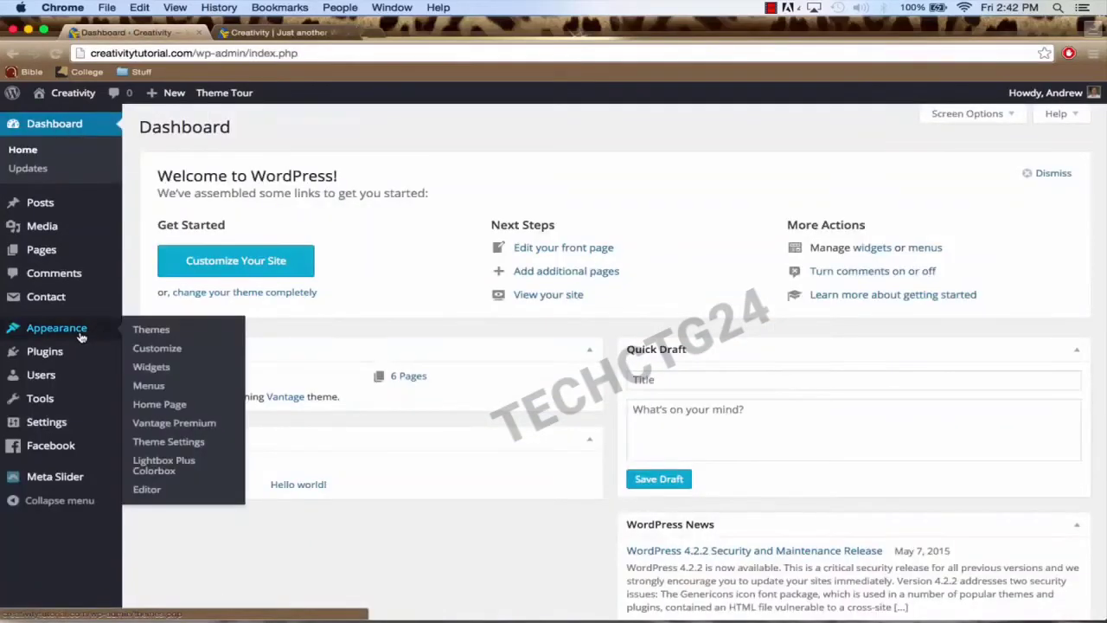
click(152, 368)
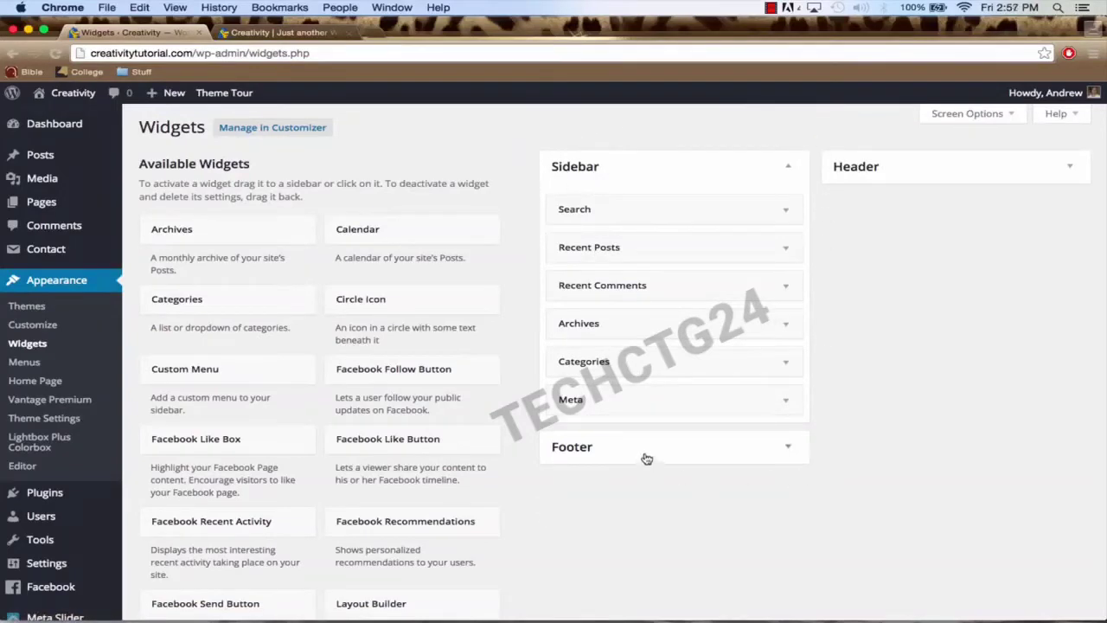
click(645, 459)
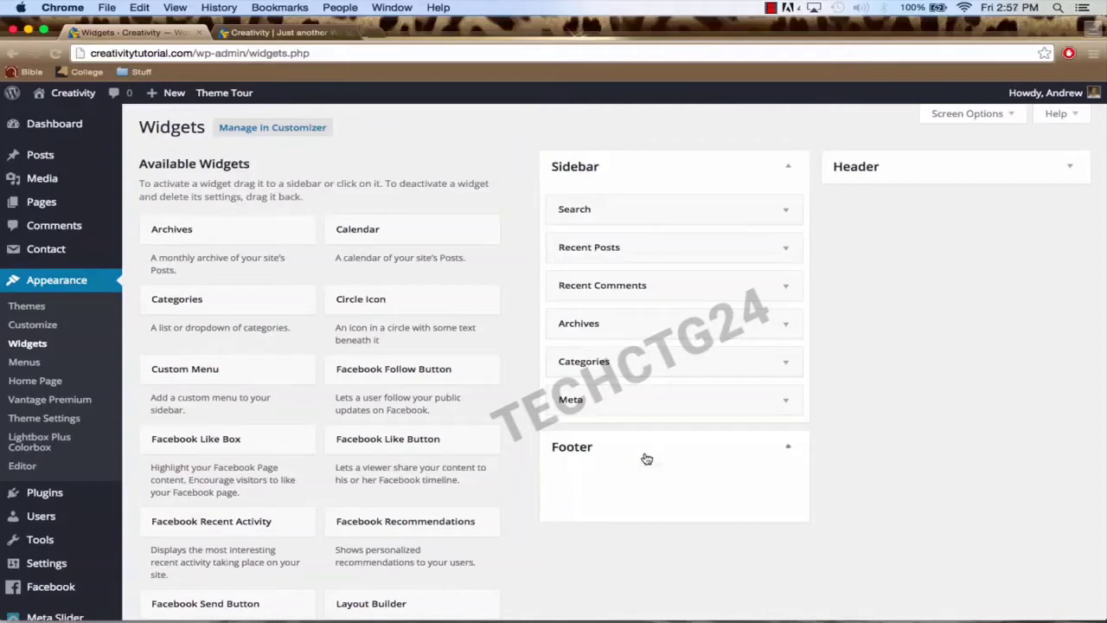
click(906, 177)
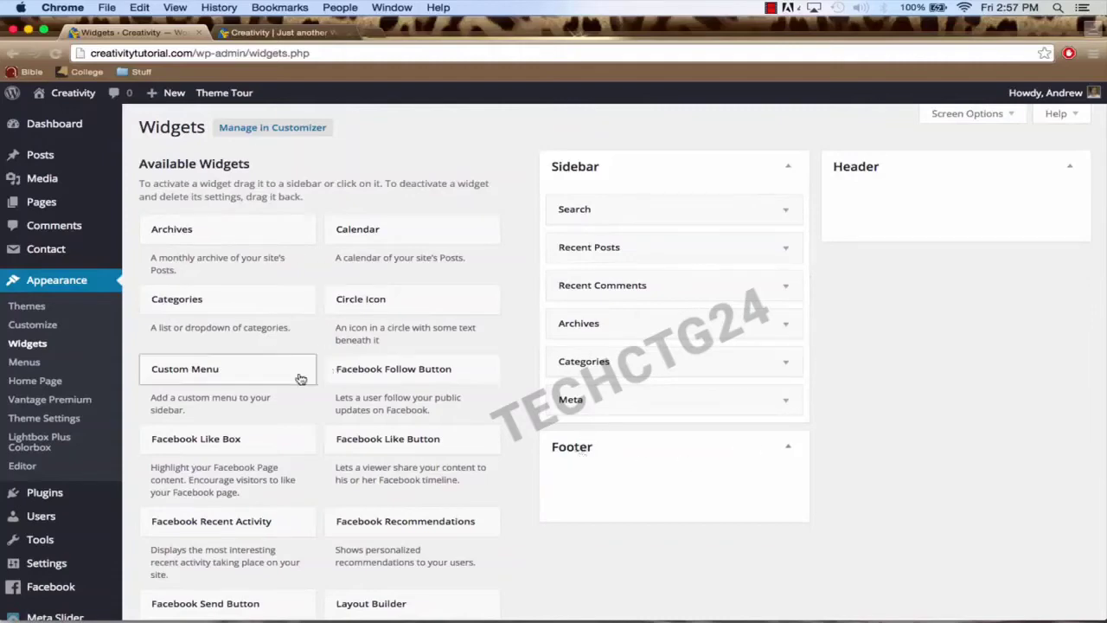
Step: Look over the widget areas, then view the live Blog page and its sidebar widgets
scroll(398, 393, down, 5)
scroll(339, 413, down, 10)
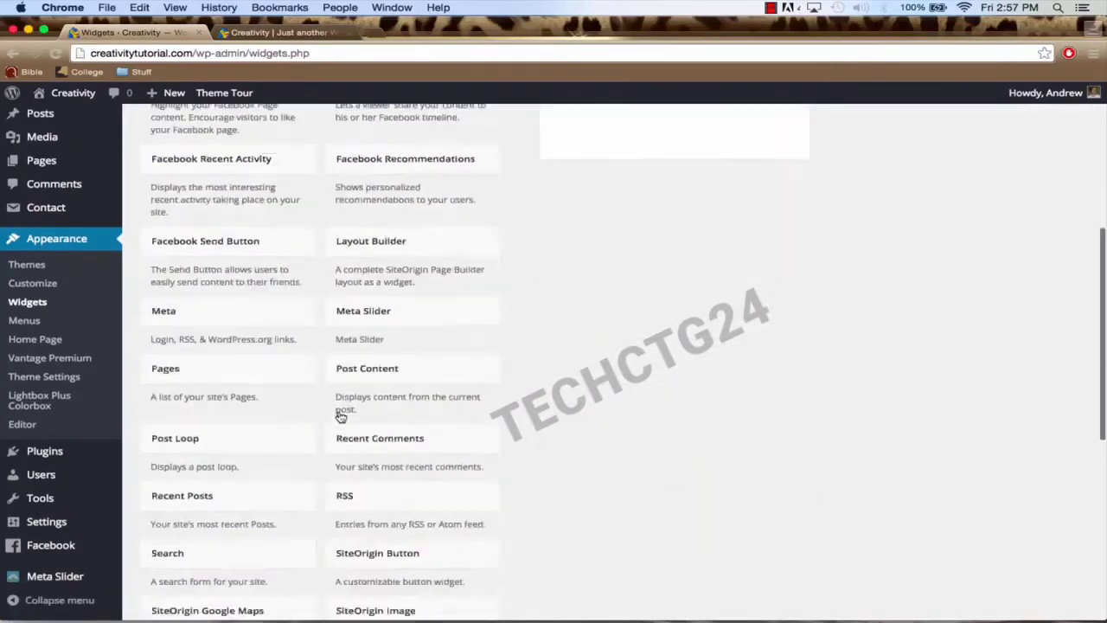
scroll(339, 416, up, 12)
scroll(338, 416, up, 4)
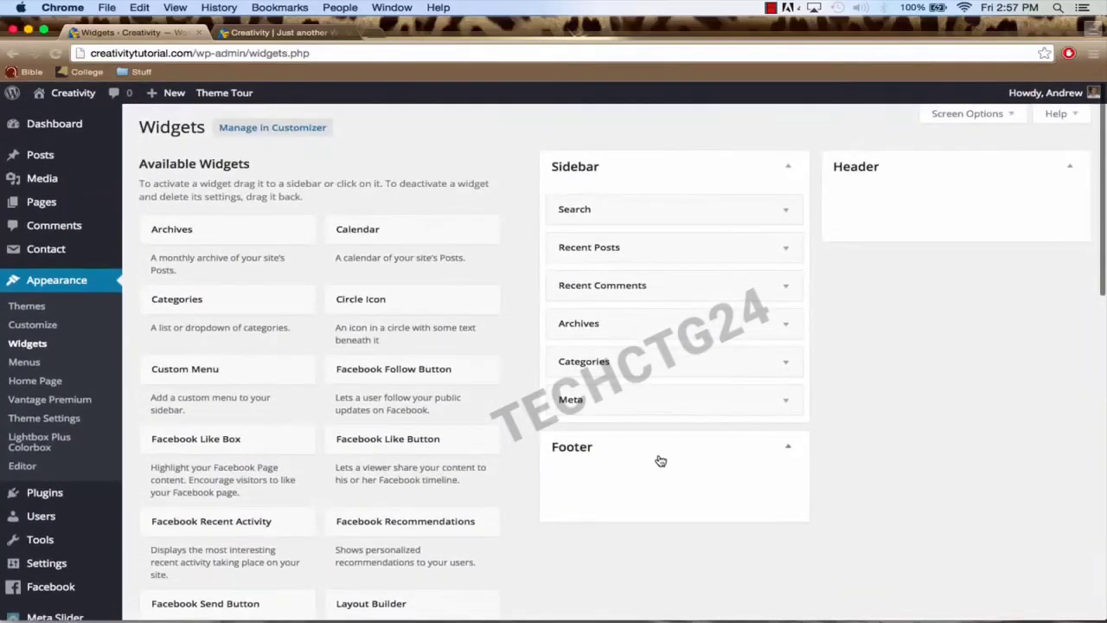
click(285, 32)
click(416, 132)
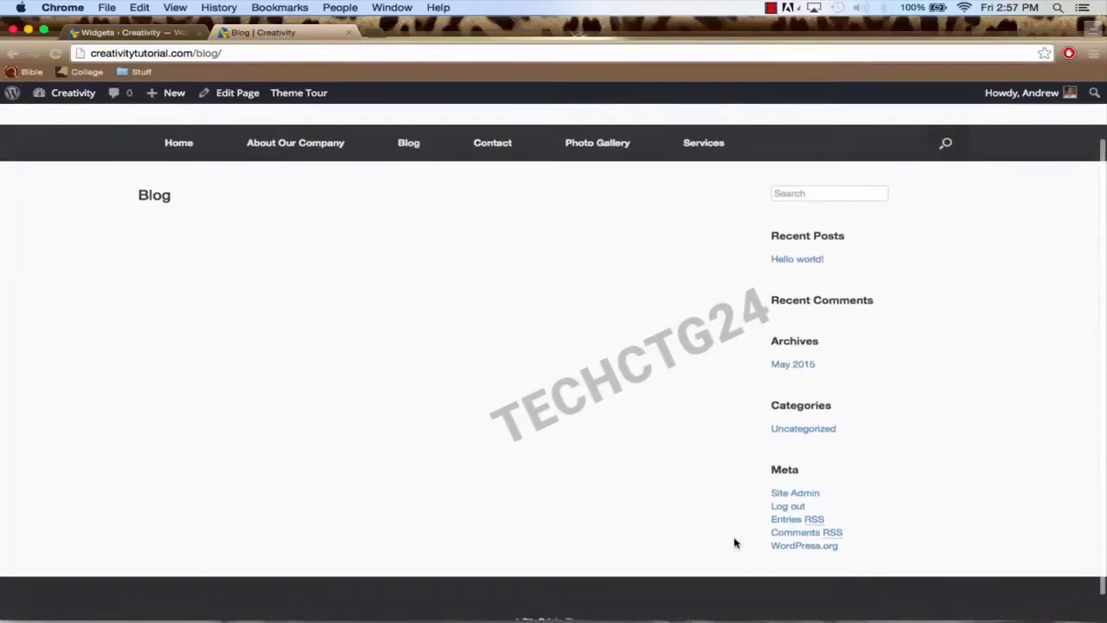
Step: Back on the Widgets page, collapse Header and delete the Search widget from the Sidebar
click(141, 40)
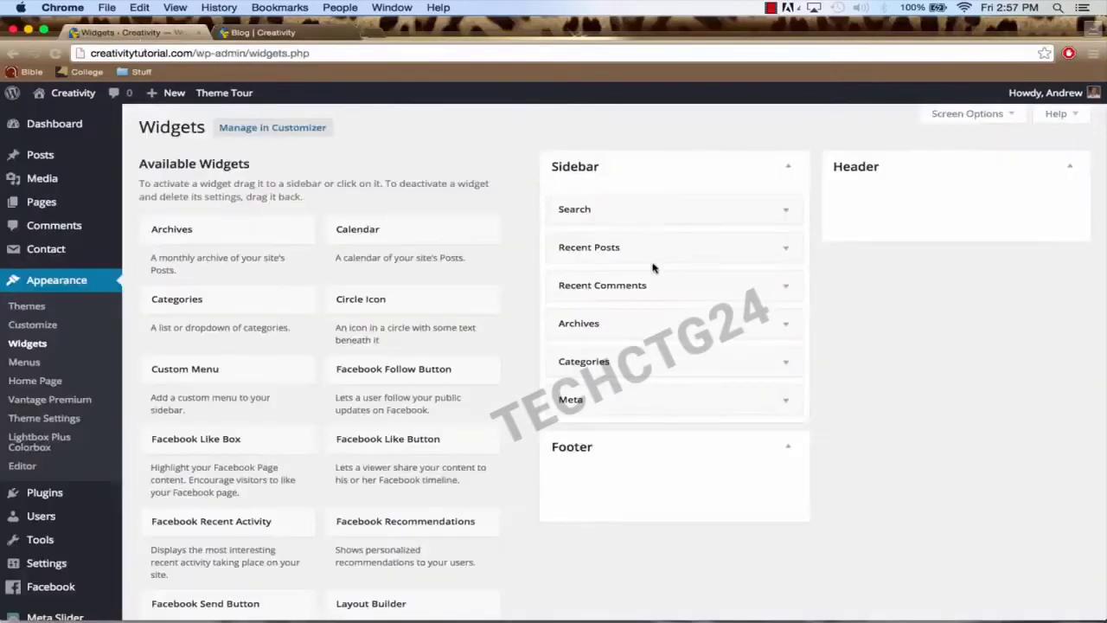
click(268, 33)
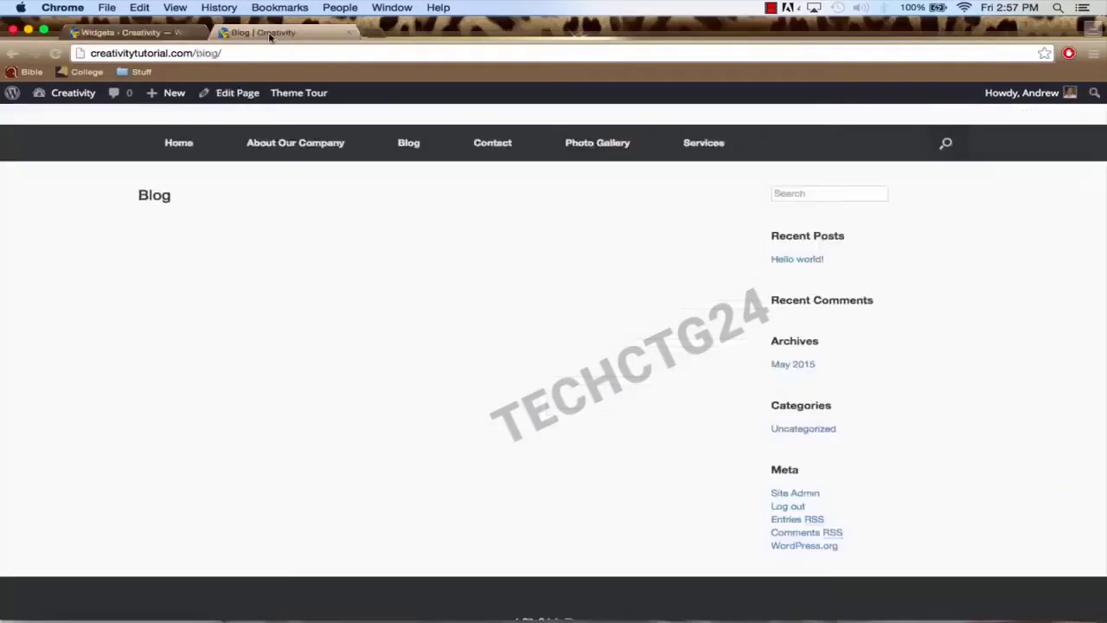
click(137, 33)
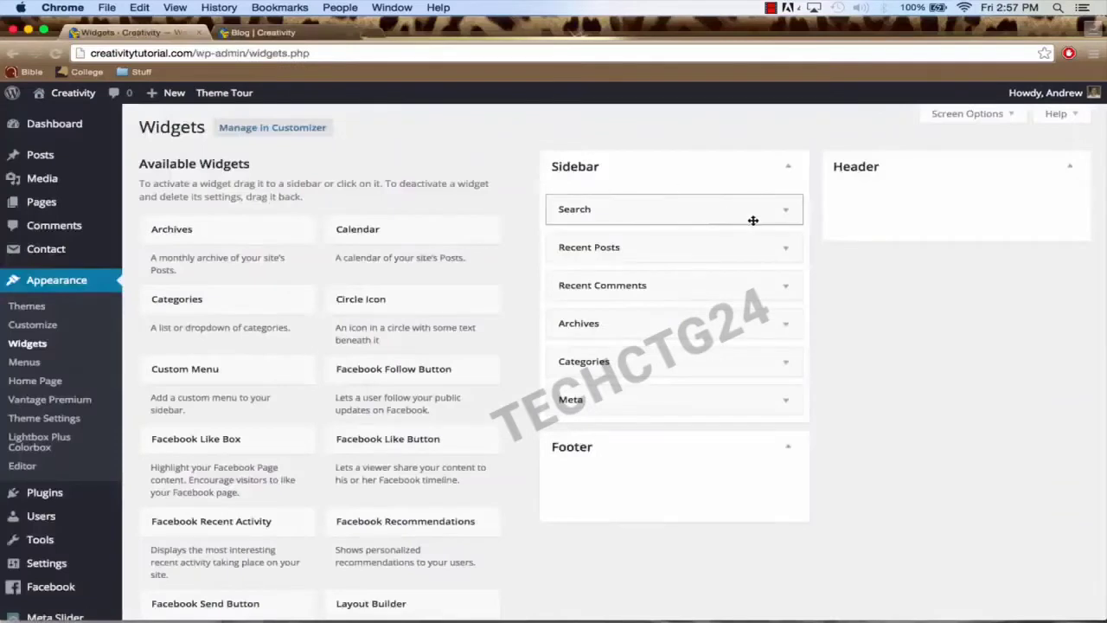
click(897, 179)
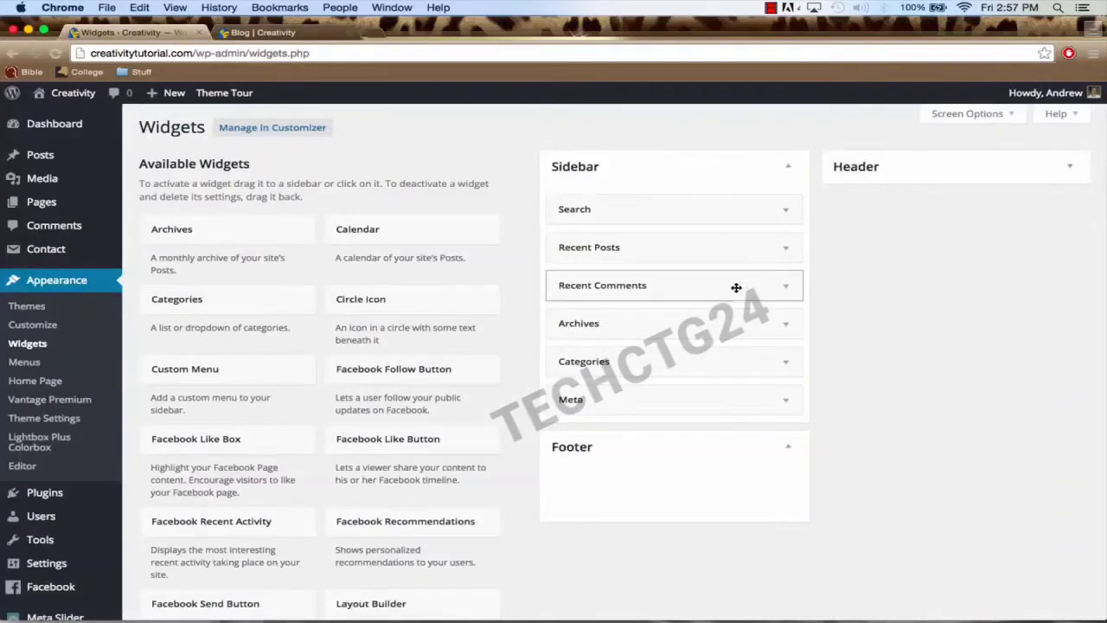
click(787, 214)
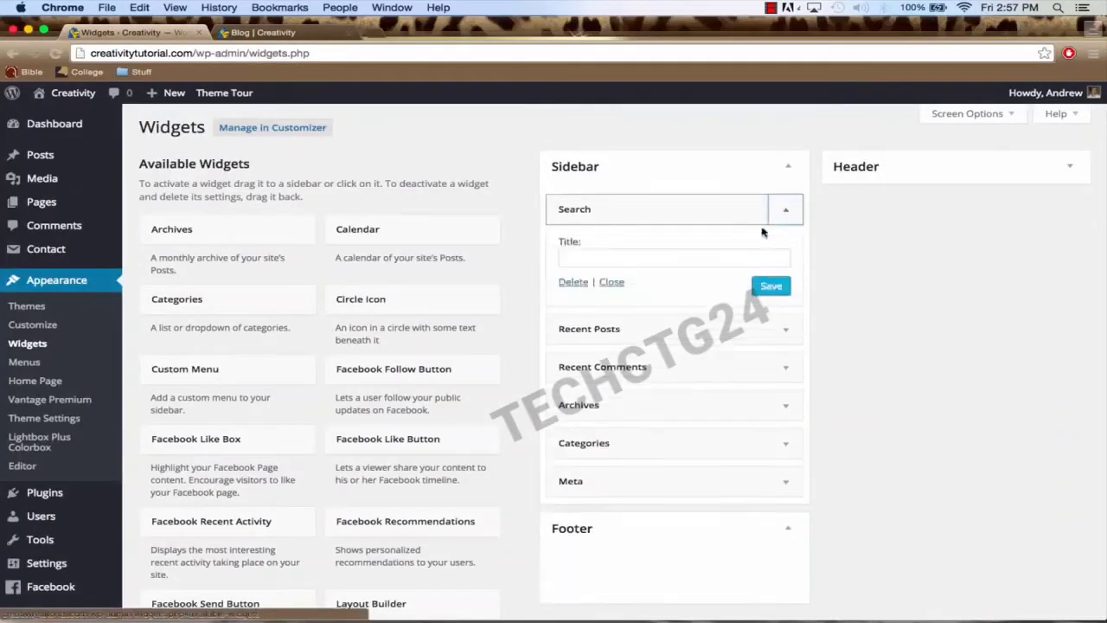
click(572, 284)
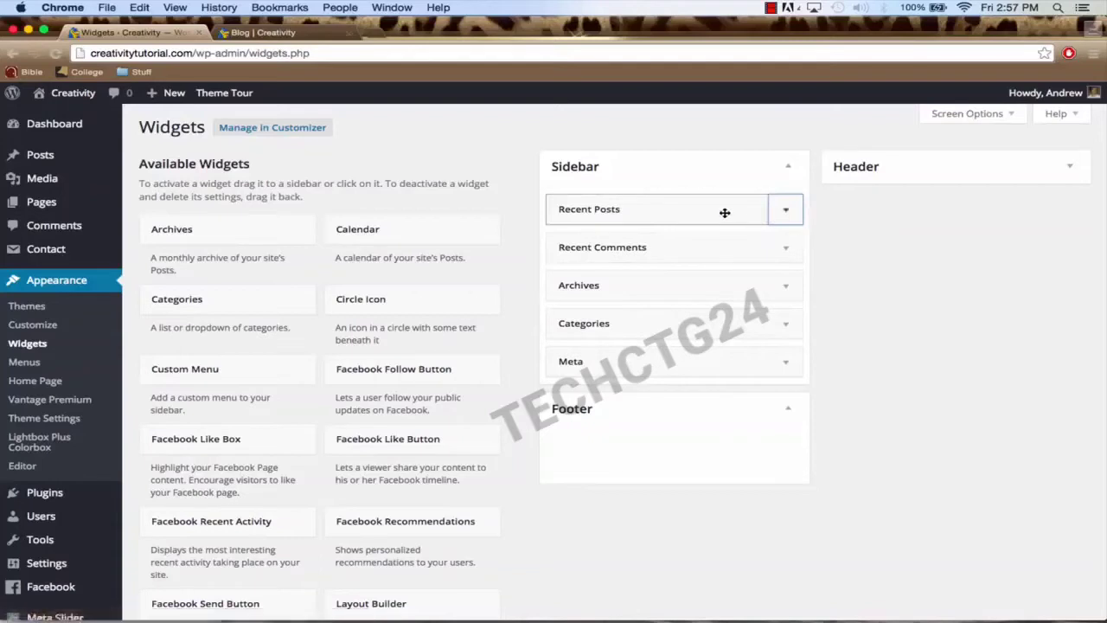
Step: Drag Recent Posts, Recent Comments, Archives, Categories and Meta out of the Sidebar
drag(721, 213, 380, 248)
drag(638, 213, 372, 226)
drag(657, 216, 381, 235)
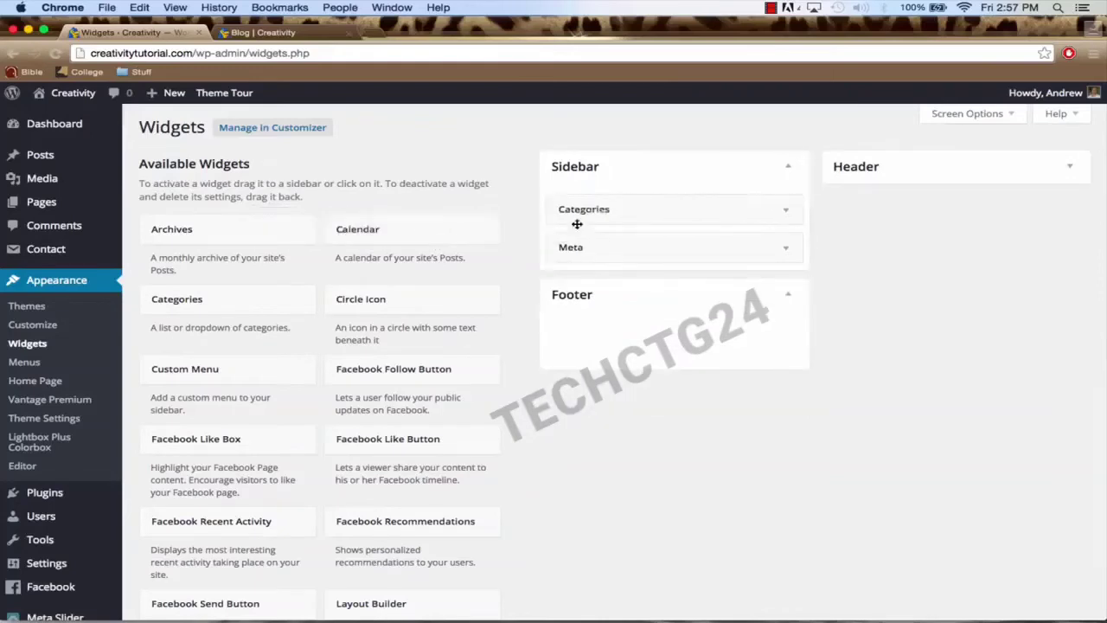
drag(675, 213, 372, 250)
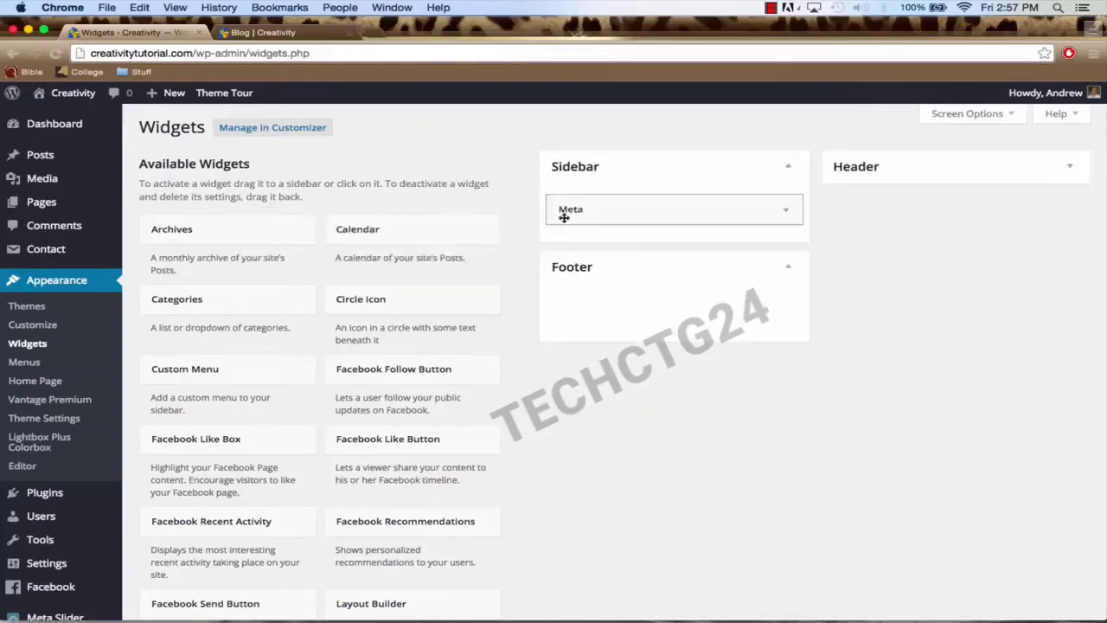
drag(566, 216, 314, 250)
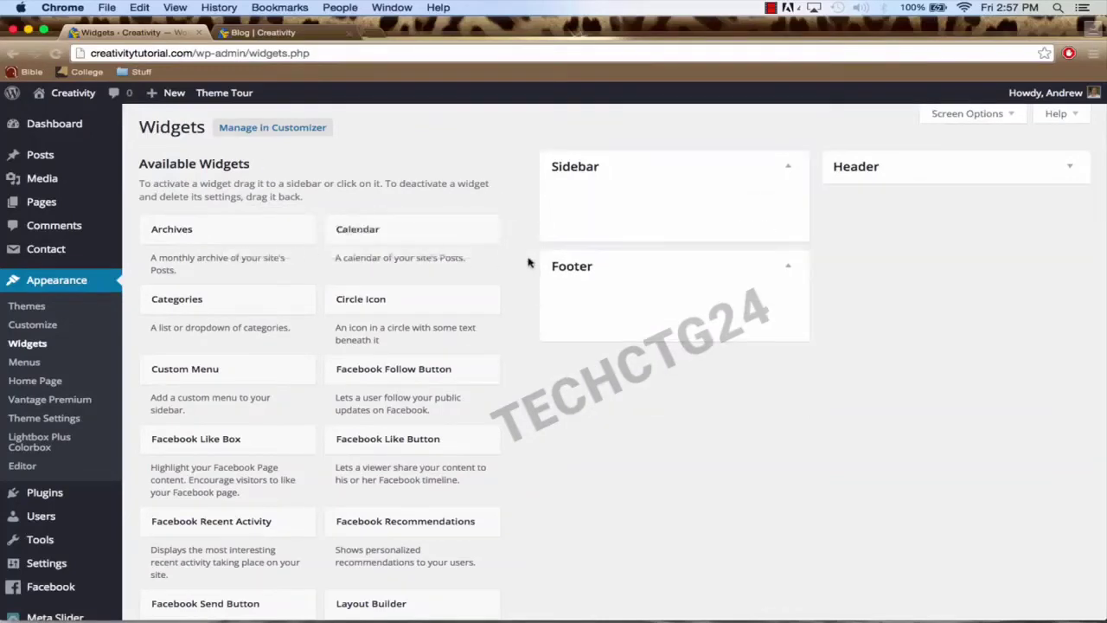
Step: Pick Social Media Widget from Available Widgets and add it to the Footer area
scroll(485, 337, down, 5)
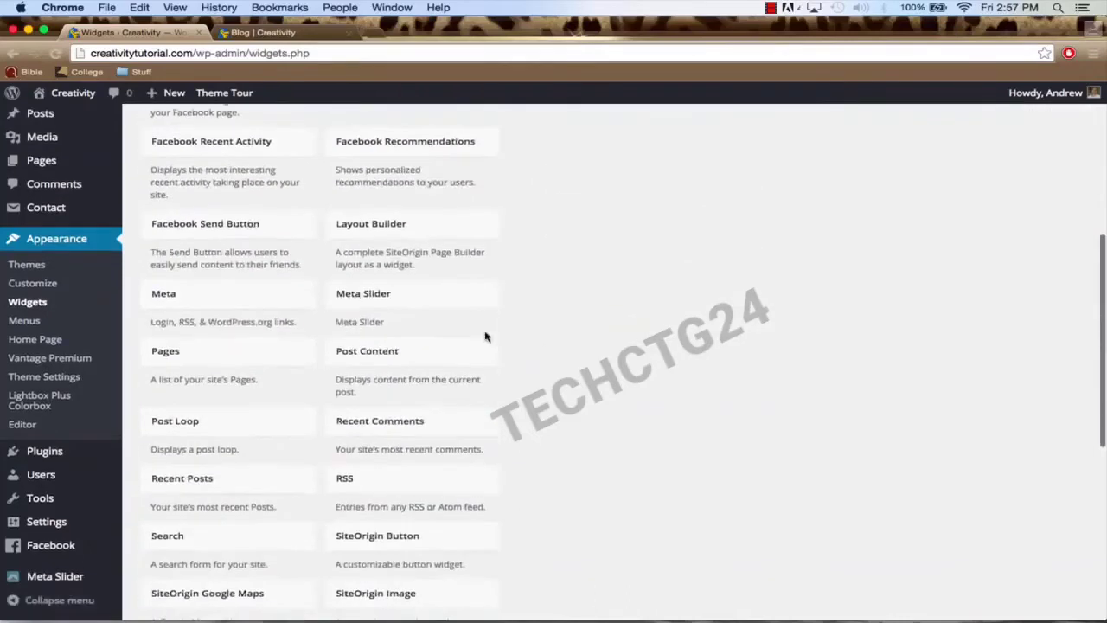
scroll(485, 337, down, 4)
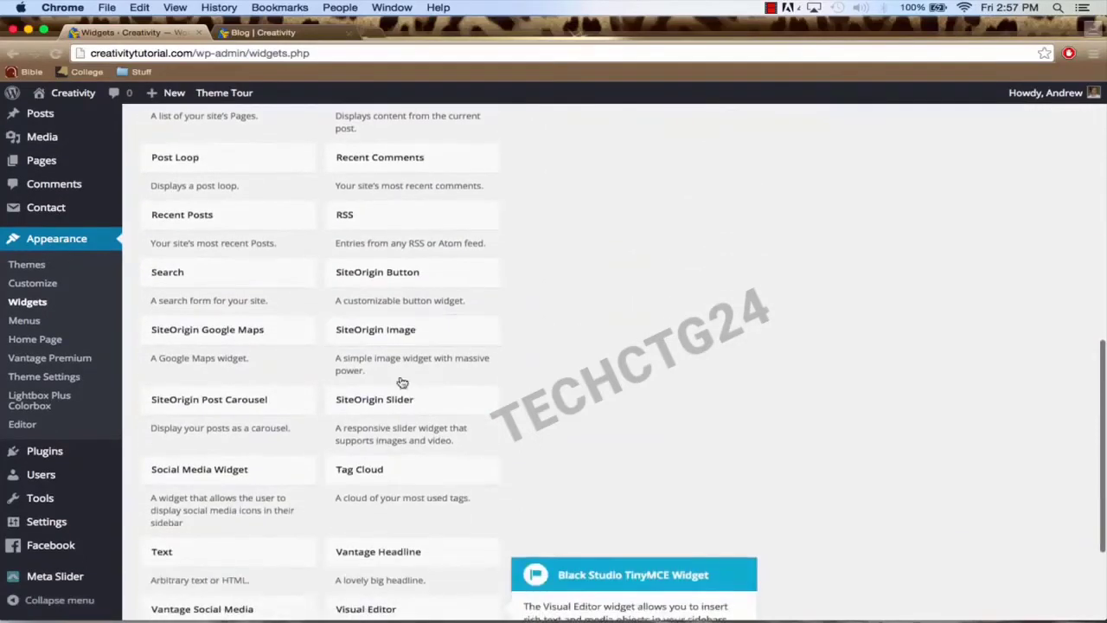
scroll(345, 362, down, 1)
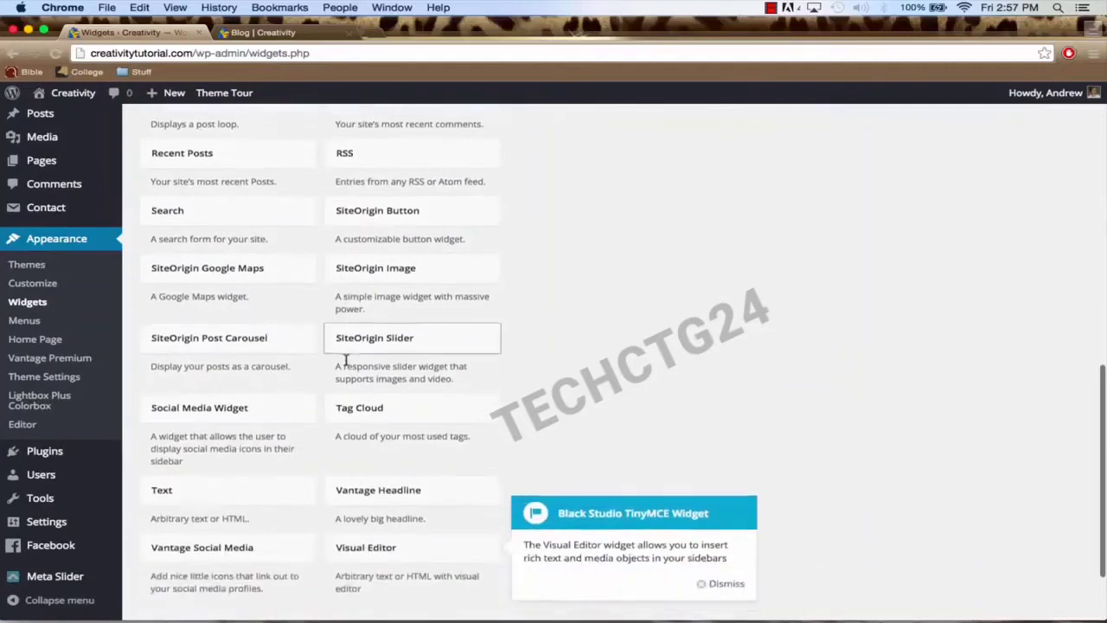
click(217, 414)
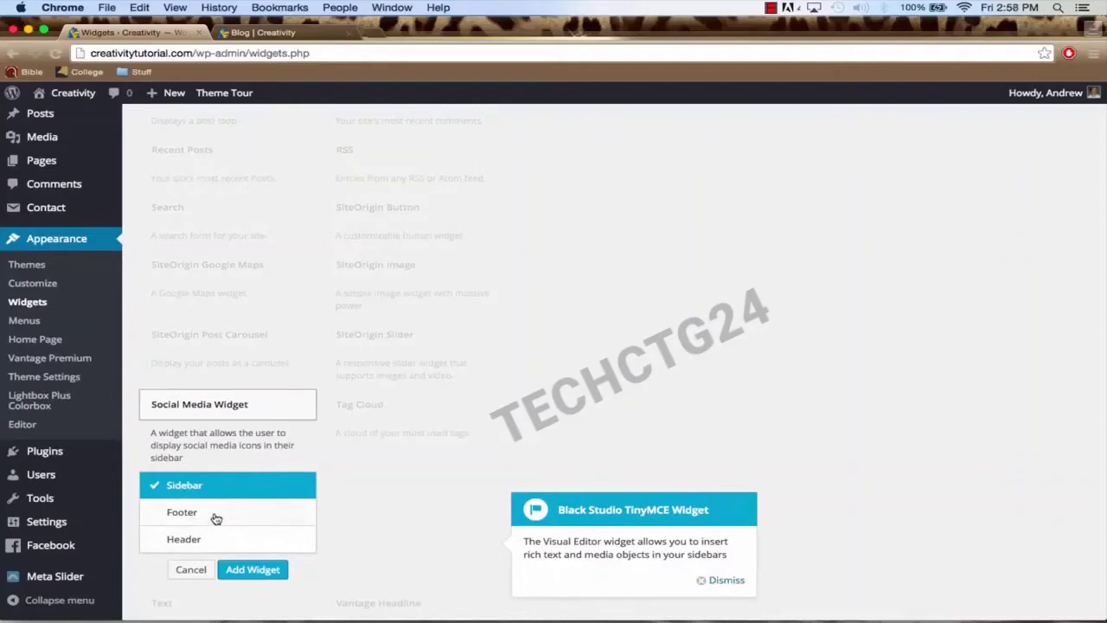
click(259, 32)
scroll(402, 420, down, 2)
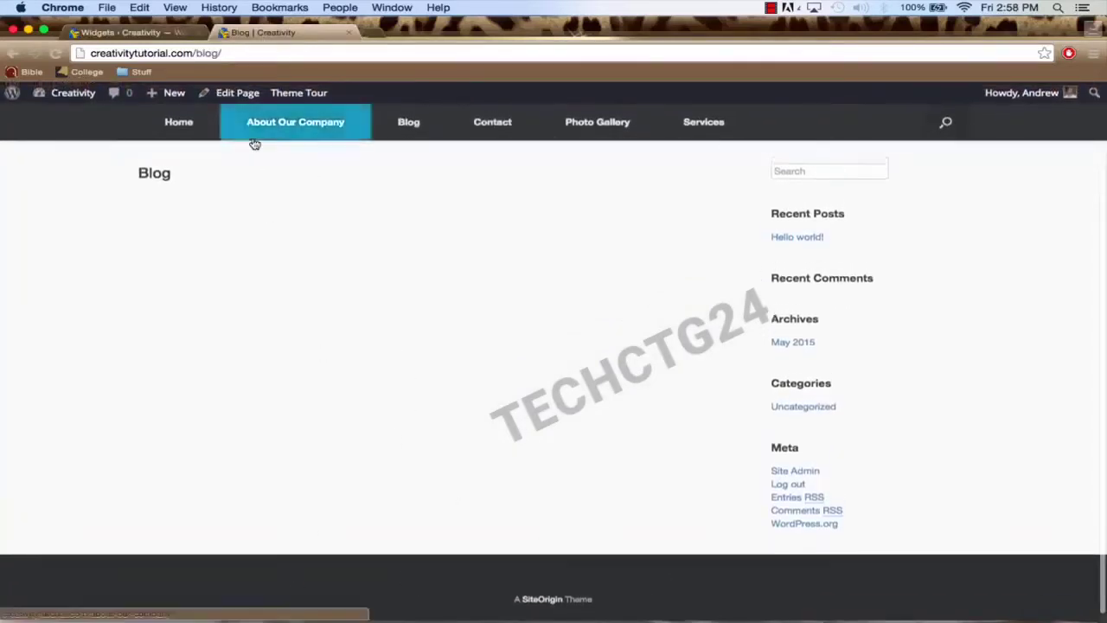
scroll(251, 141, up, 2)
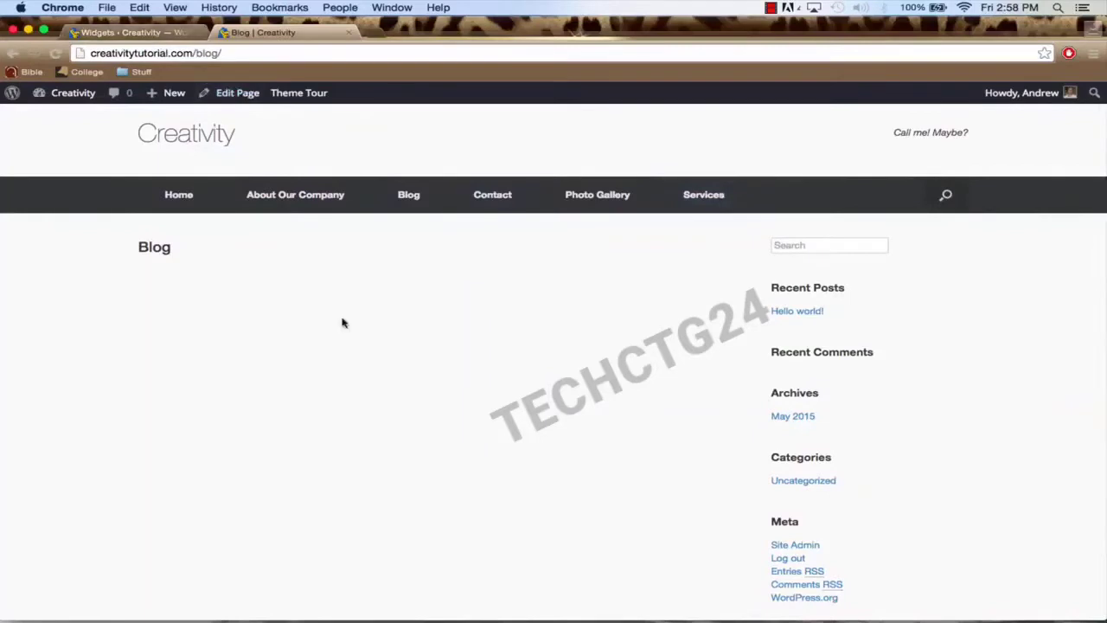
scroll(329, 528, down, 2)
click(147, 34)
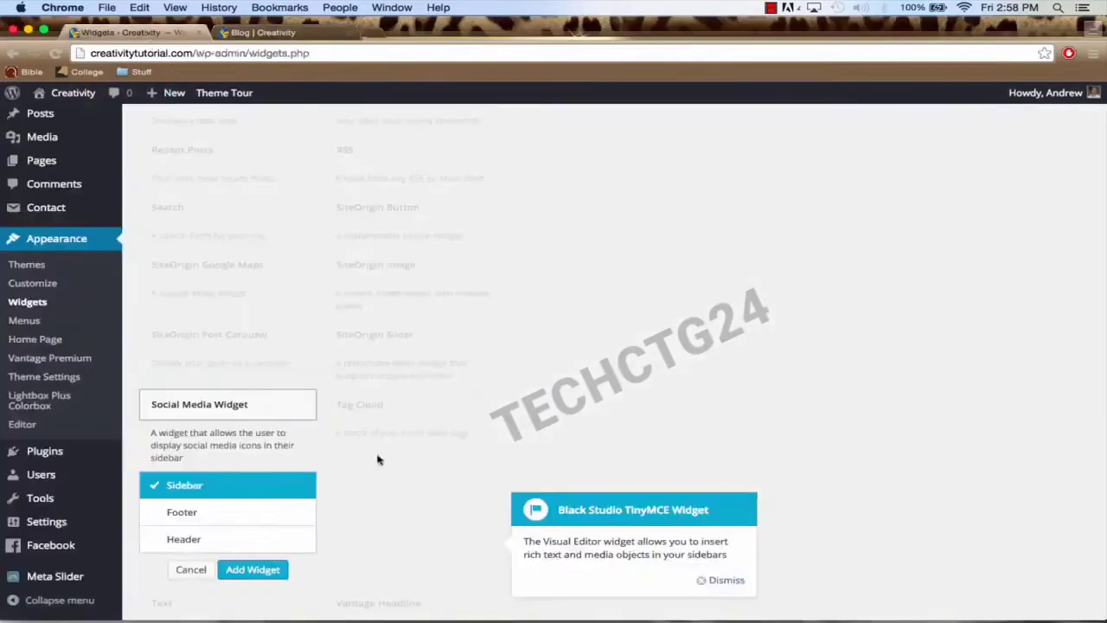
click(199, 514)
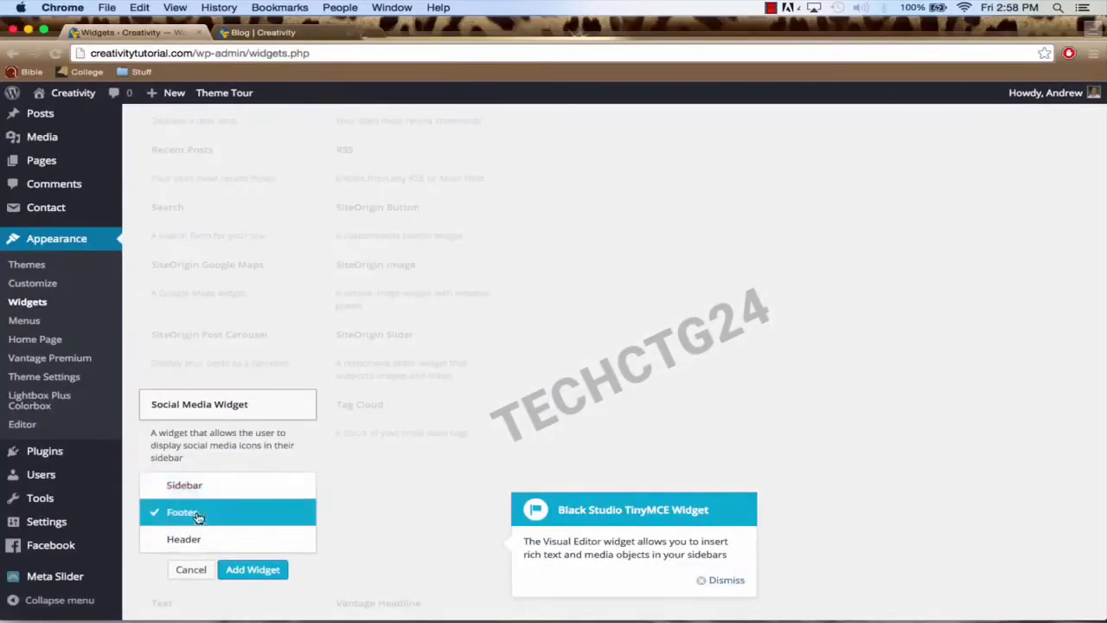
click(255, 569)
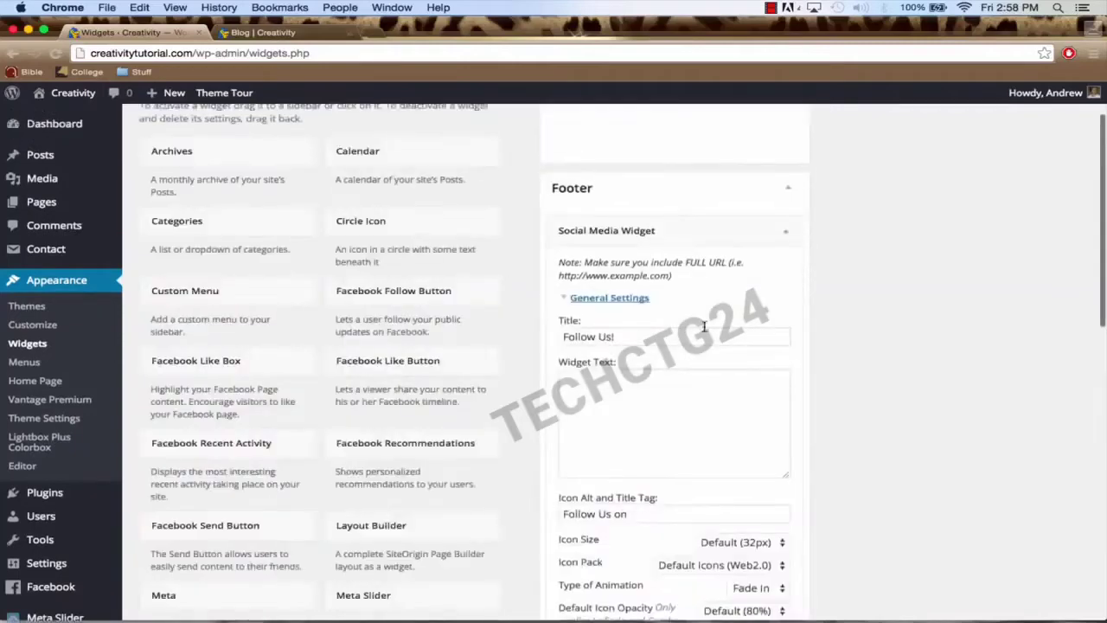
Step: Clear the widget's 'Follow Us!' title so it is blank
scroll(748, 320, down, 5)
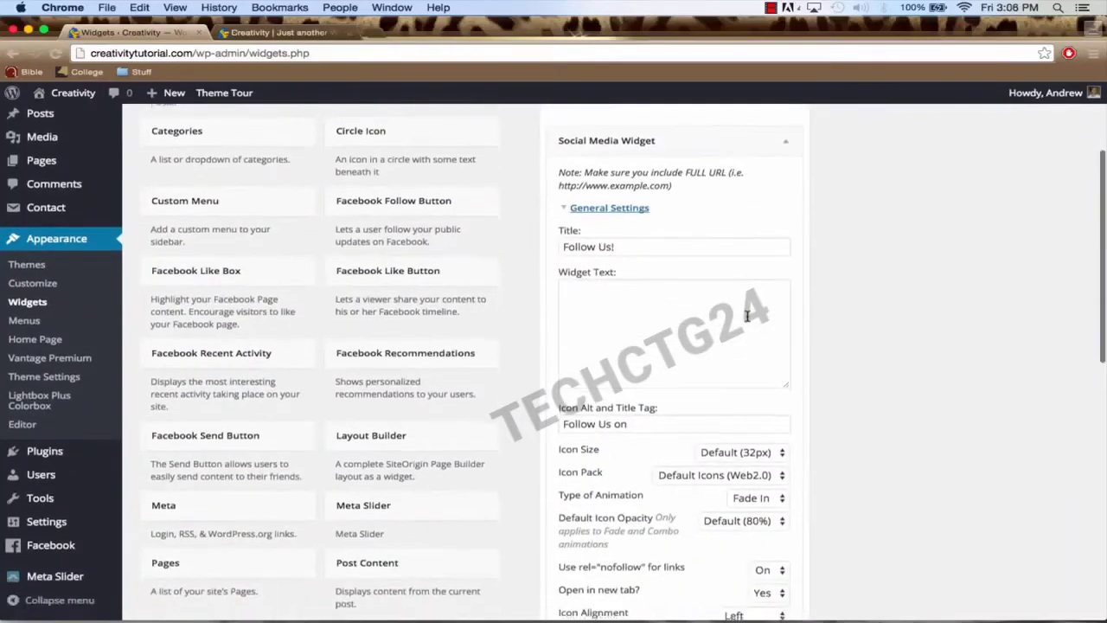
click(642, 188)
key(super+a)
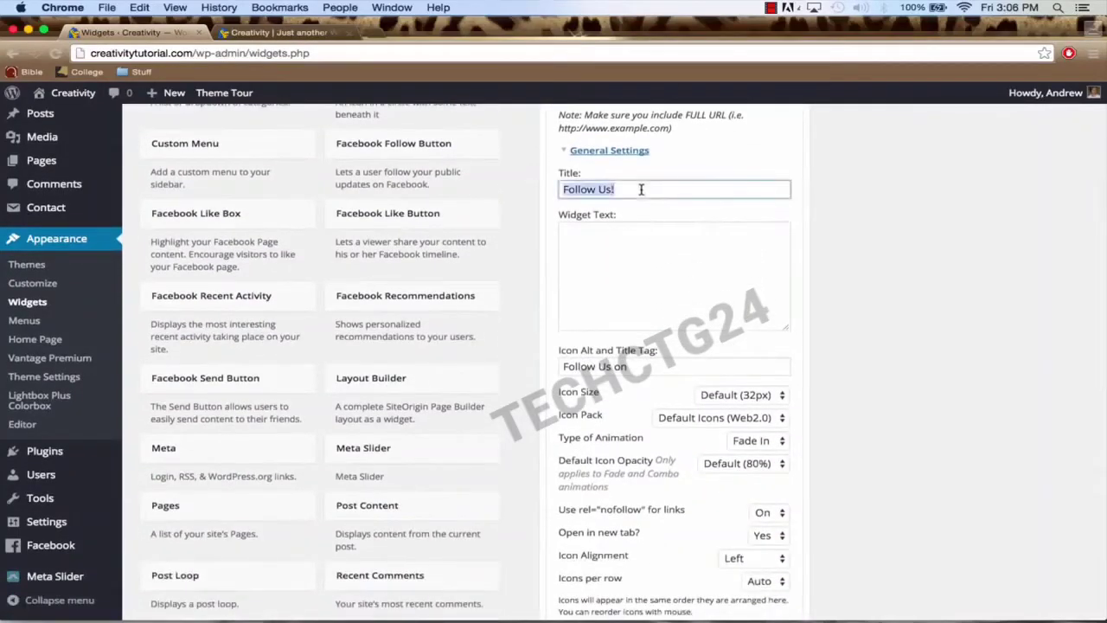
key(BackSpace)
Step: Set Icon Alignment to Centered and expand the Social Networking URL fields
scroll(644, 311, down, 2)
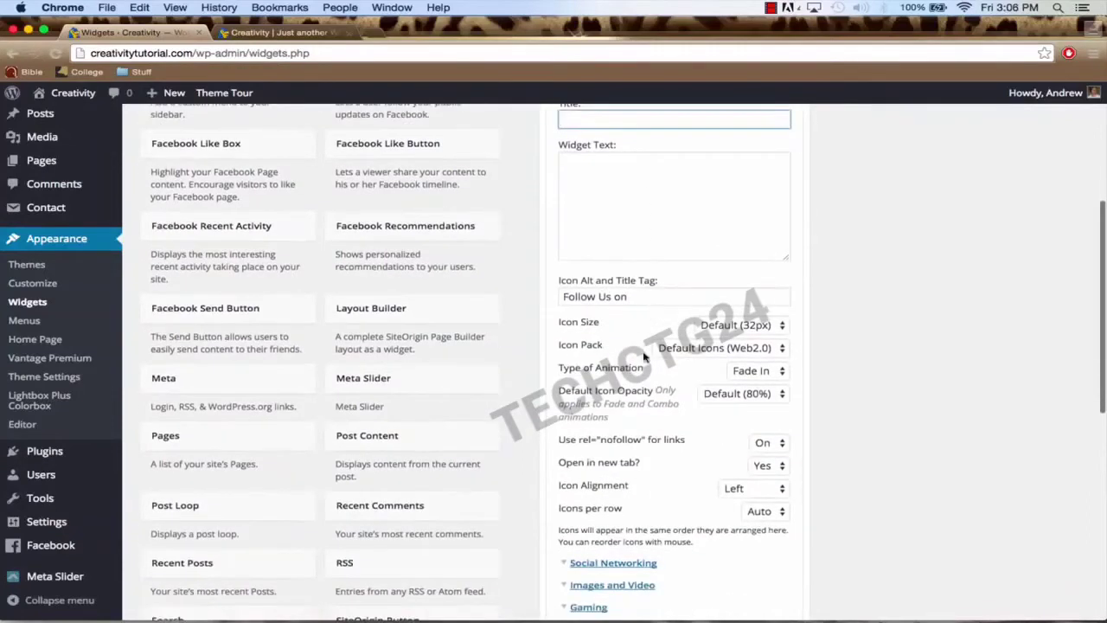
scroll(644, 357, down, 1)
scroll(655, 394, down, 1)
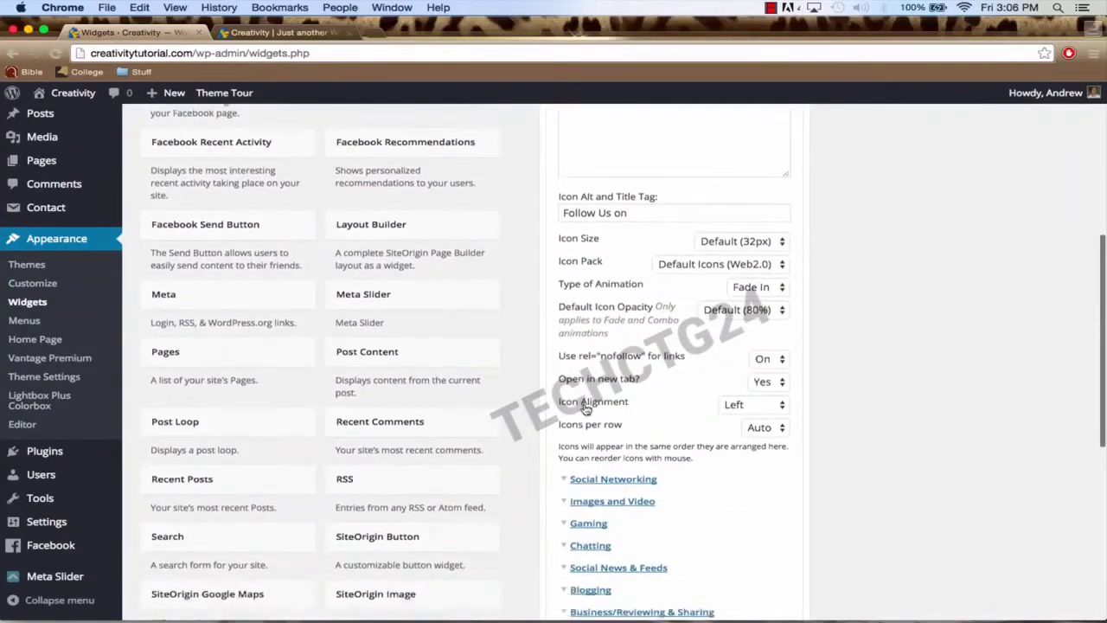
click(749, 404)
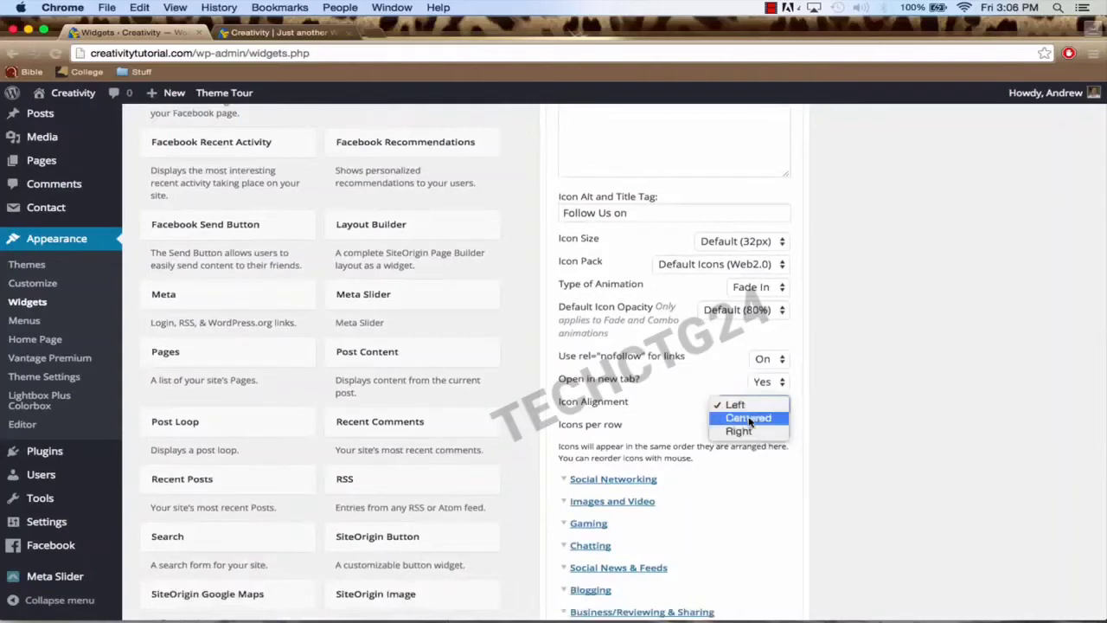
click(745, 416)
scroll(630, 400, down, 2)
click(607, 383)
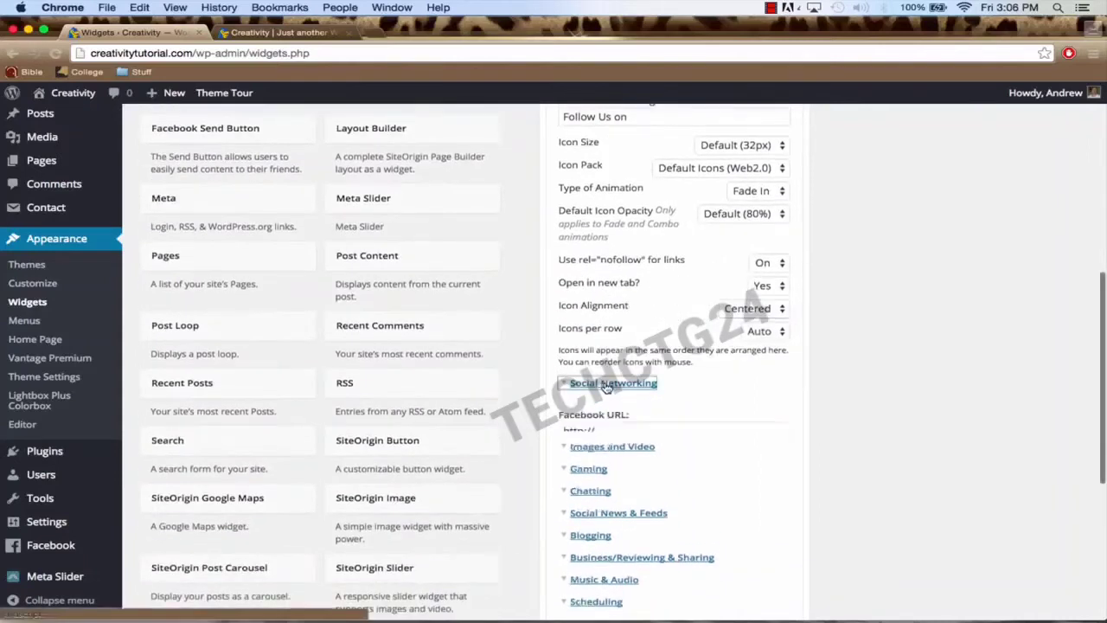
scroll(643, 424, down, 2)
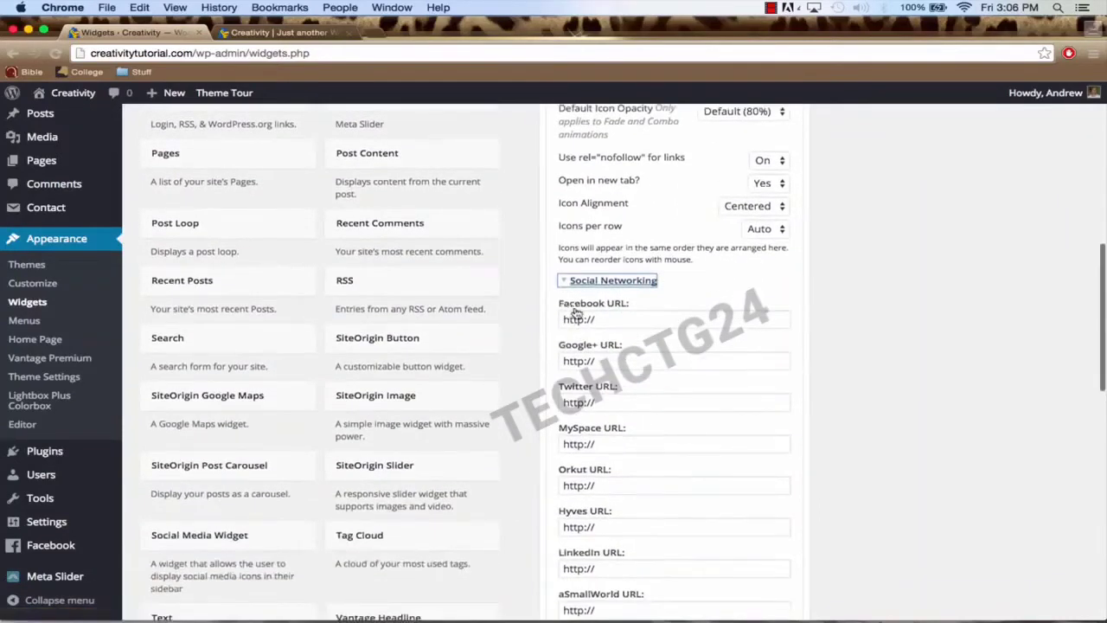
Step: Enter the Facebook, Google+ and Twitter (twitter.com) profile URLs
click(665, 325)
text(www.facebook.com)
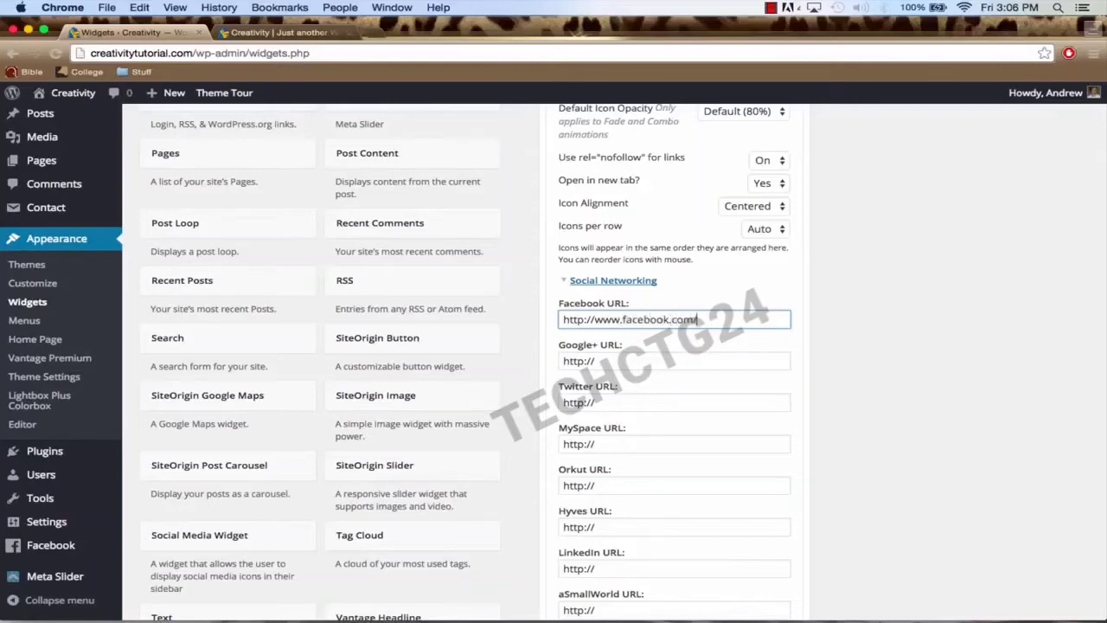
scroll(672, 357, down, 2)
click(647, 309)
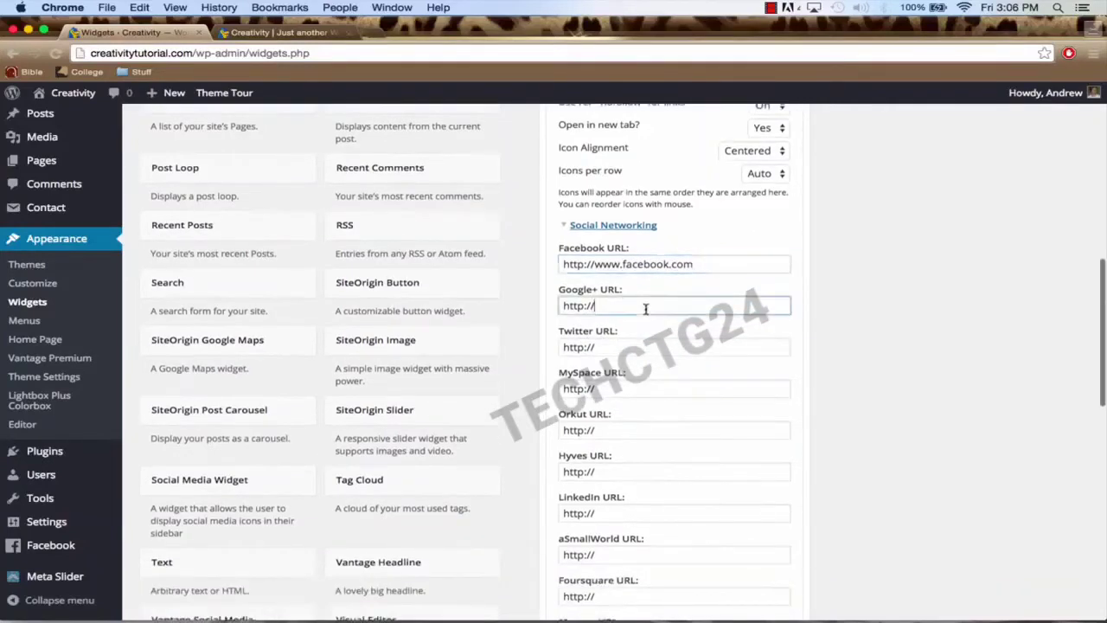
text(plus.google.com)
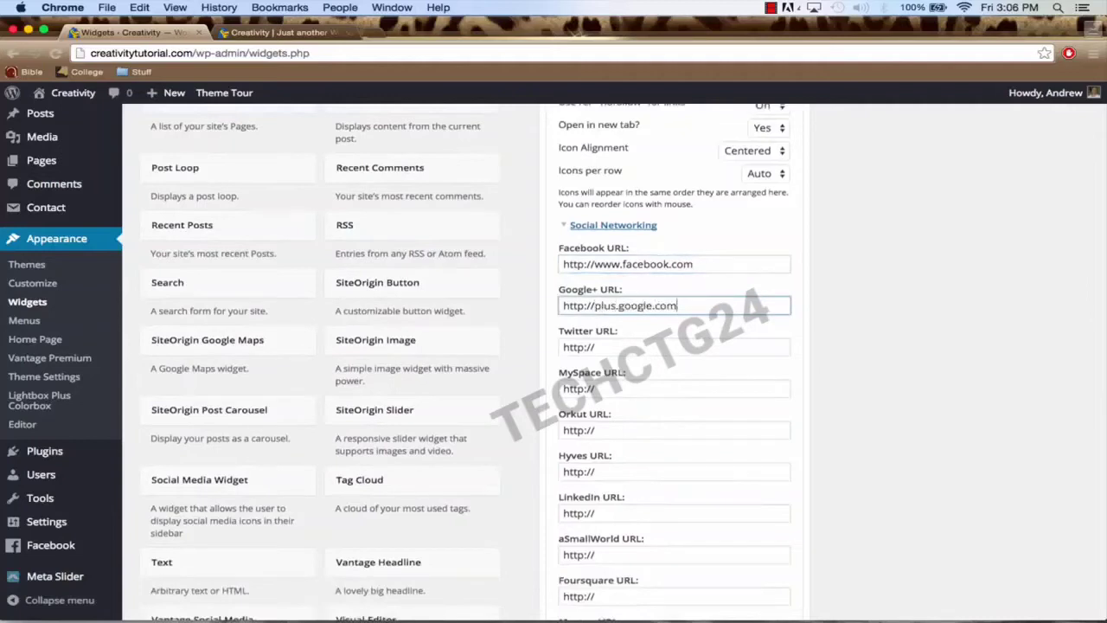
click(671, 346)
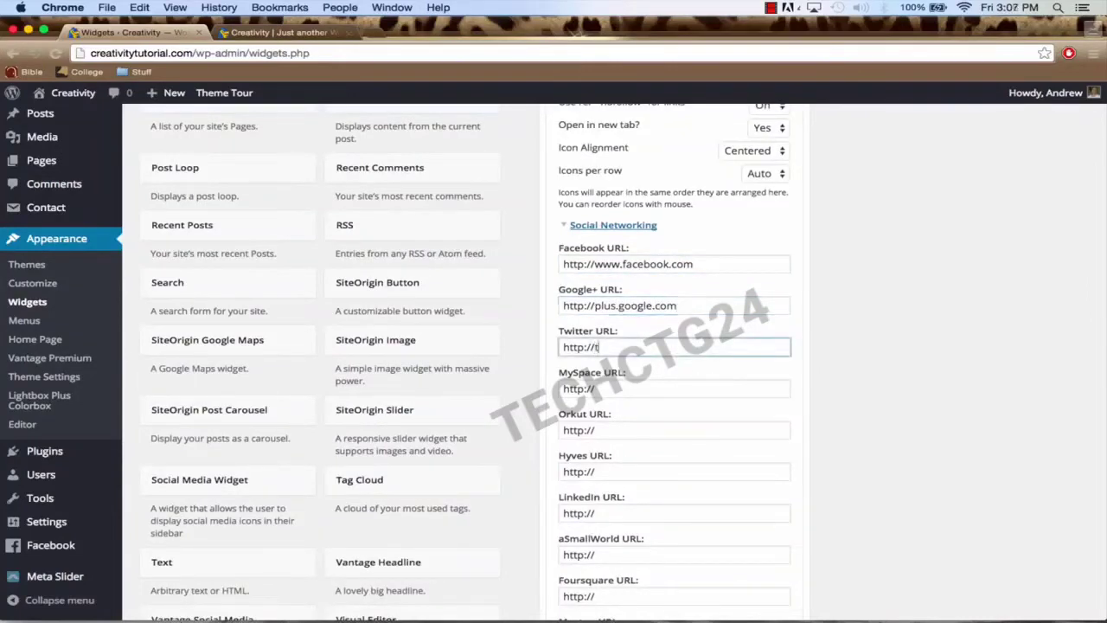
text(twitter.com)
Step: Expand Images and Video, enter the YouTube URL, and save the widget
scroll(677, 365, down, 10)
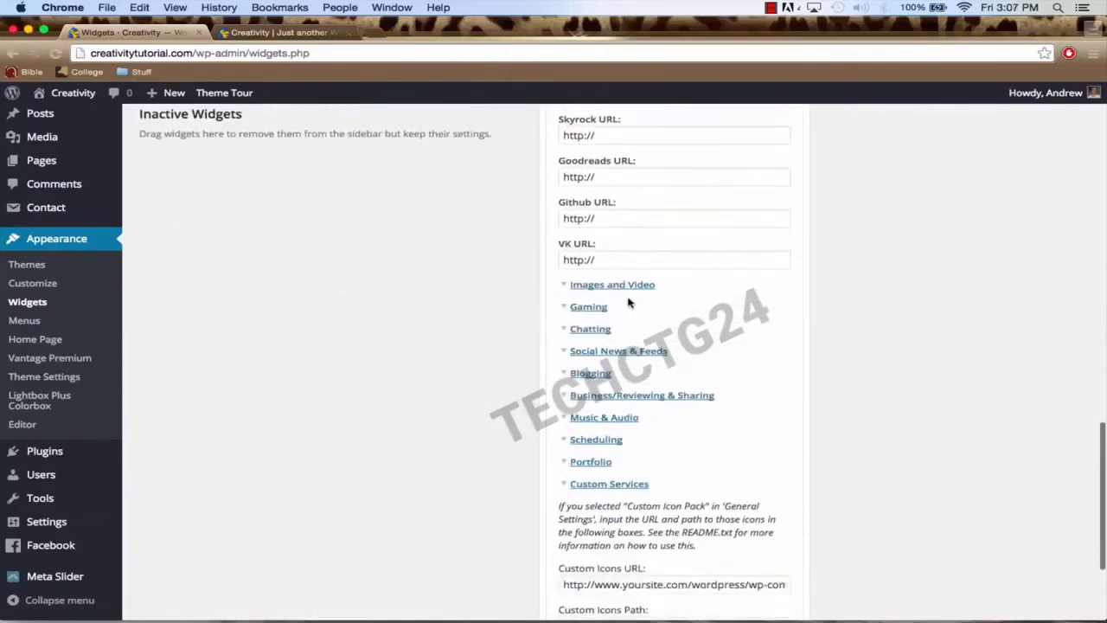
click(618, 288)
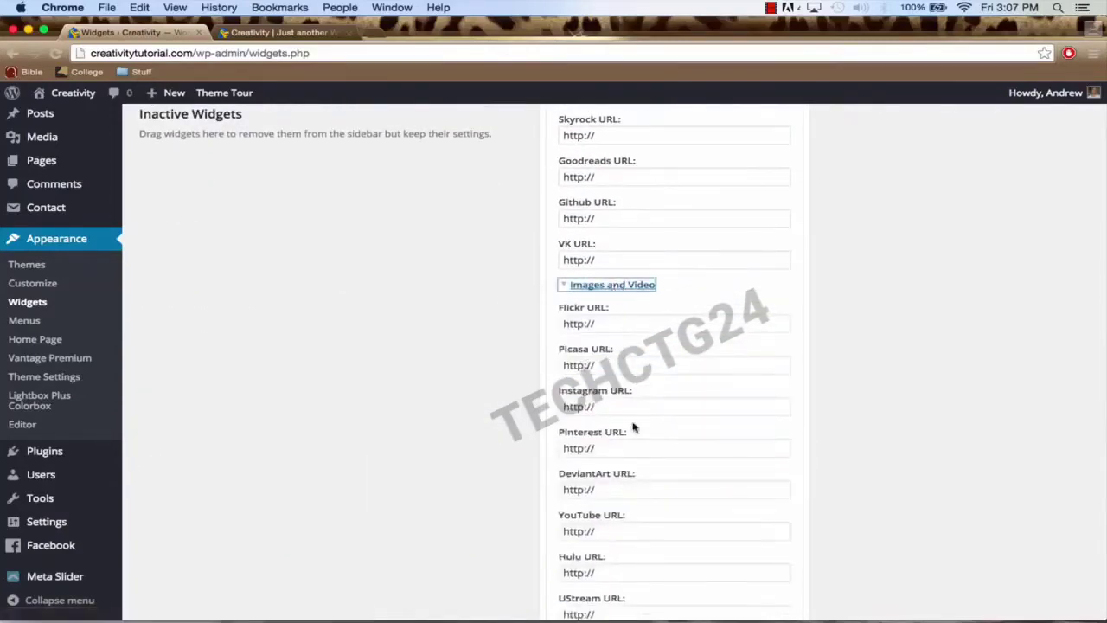
scroll(648, 448, down, 2)
click(647, 450)
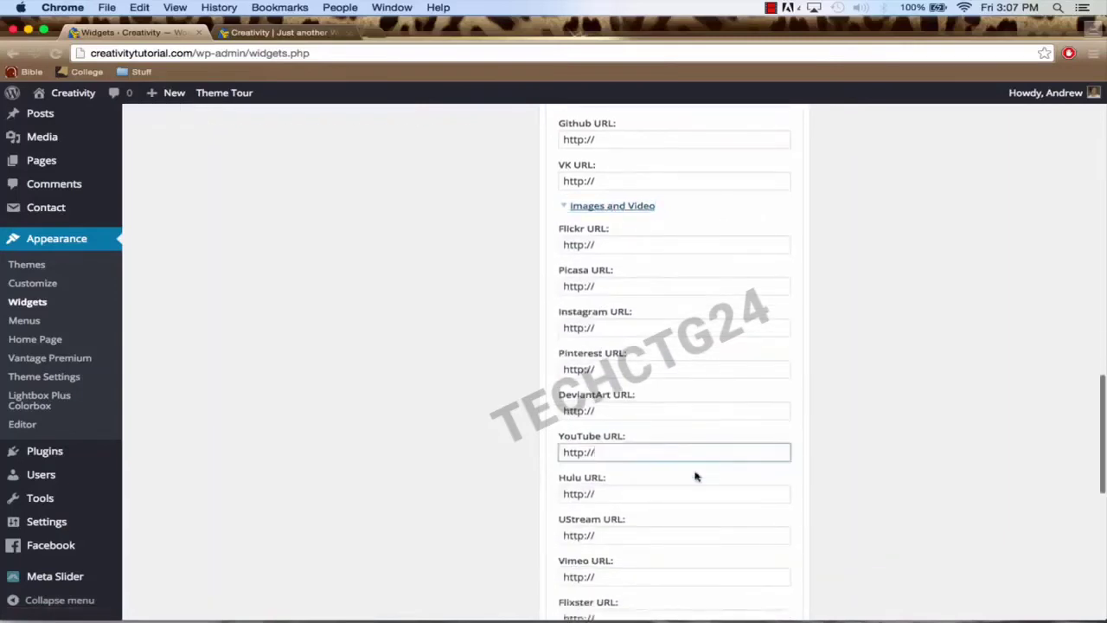
text(youtube.com)
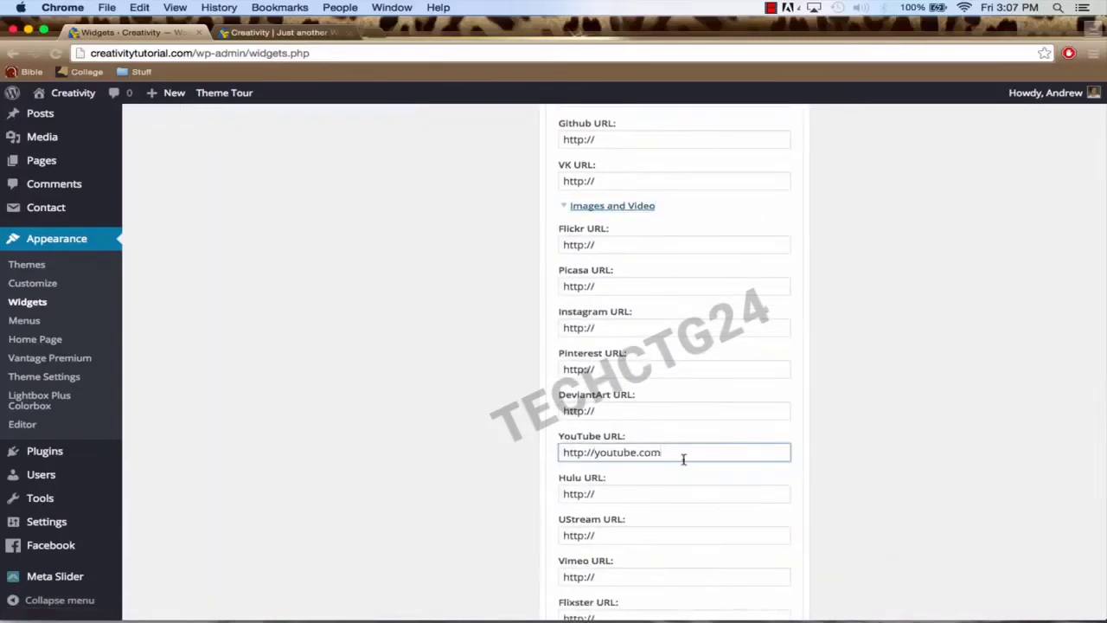
scroll(683, 459, down, 10)
click(768, 548)
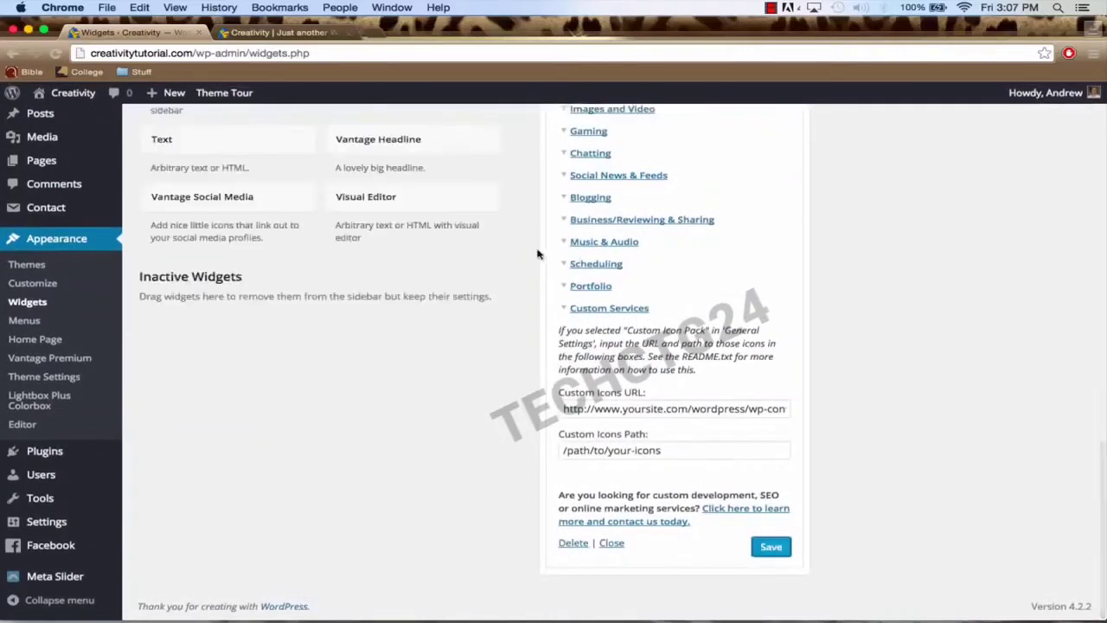
Step: Reload the home page and scroll to the footer to check the centred Facebook, Google+, Twitter and YouTube icons
click(279, 33)
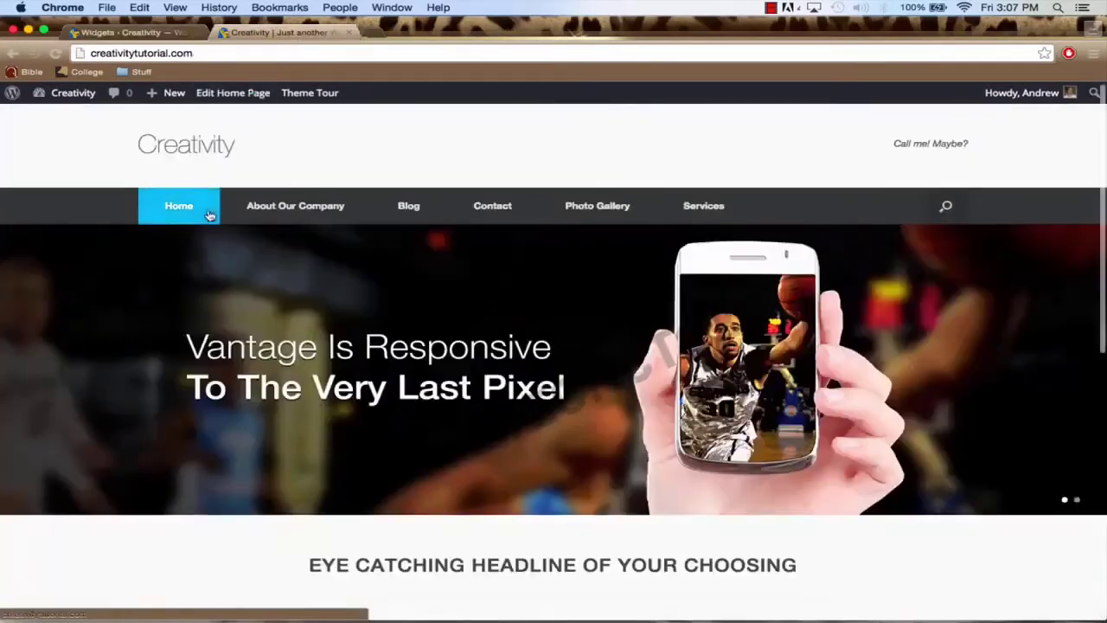
click(173, 196)
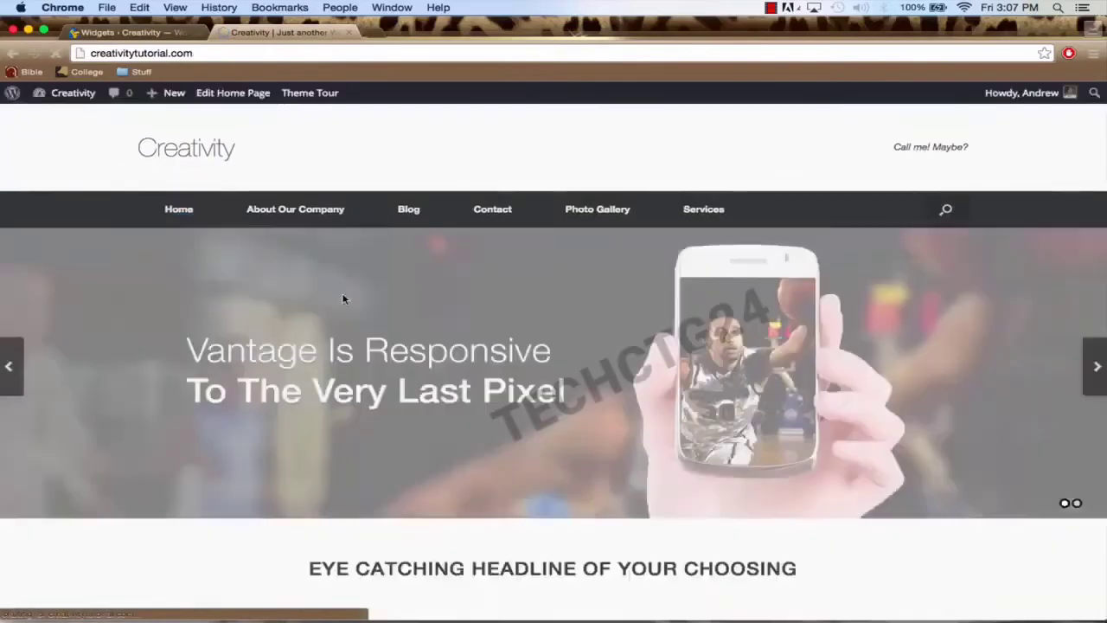
scroll(343, 299, down, 10)
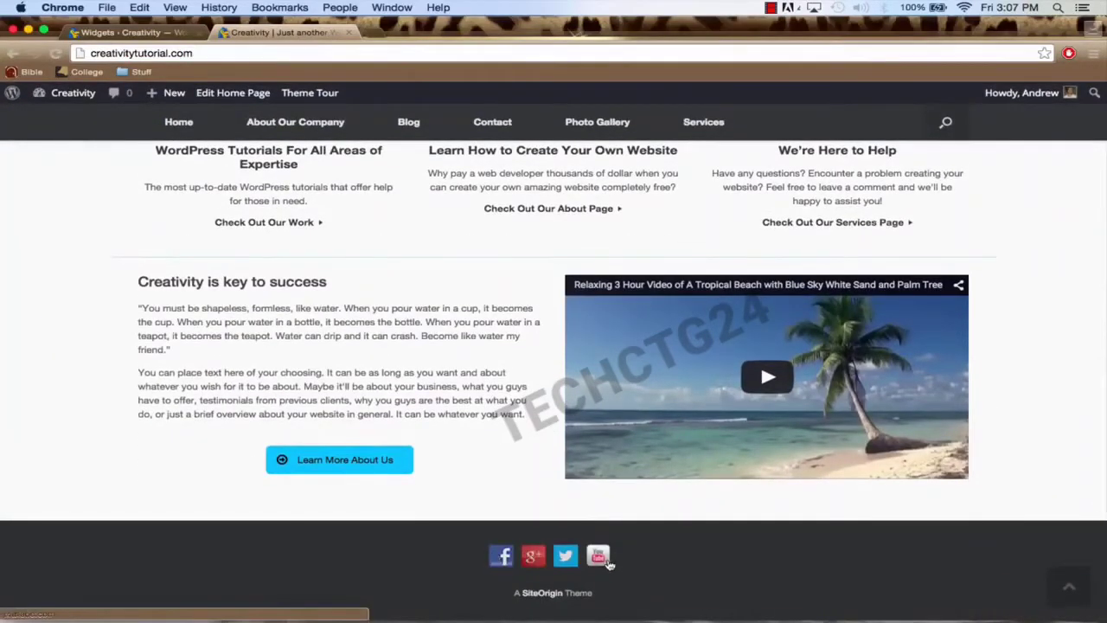
scroll(467, 449, up, 5)
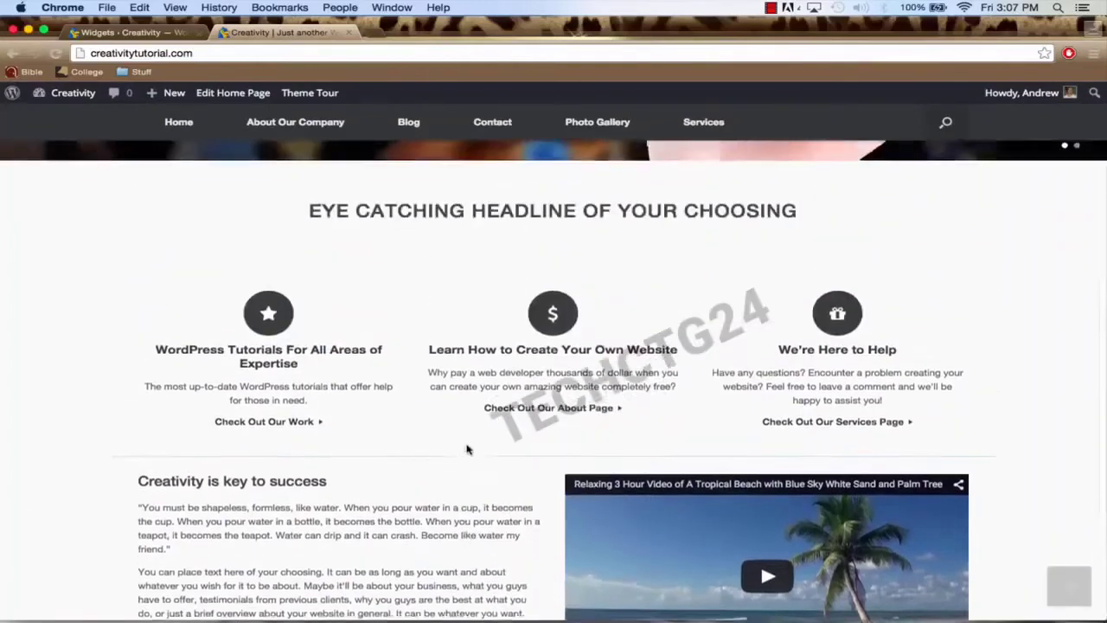
scroll(467, 449, down, 5)
scroll(264, 386, up, 10)
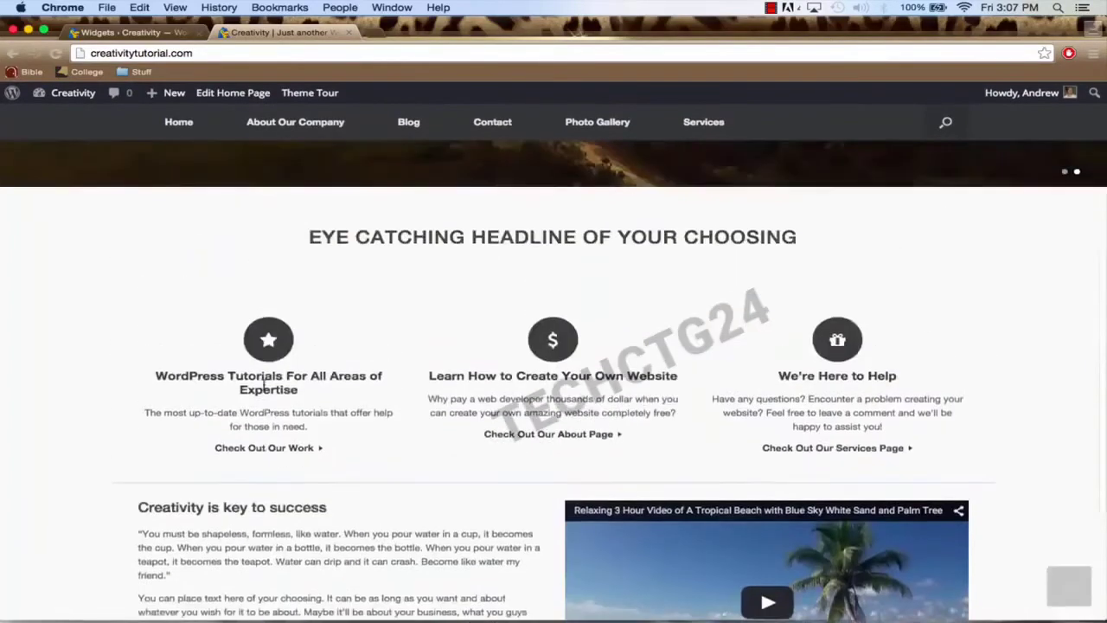
scroll(264, 389, up, 2)
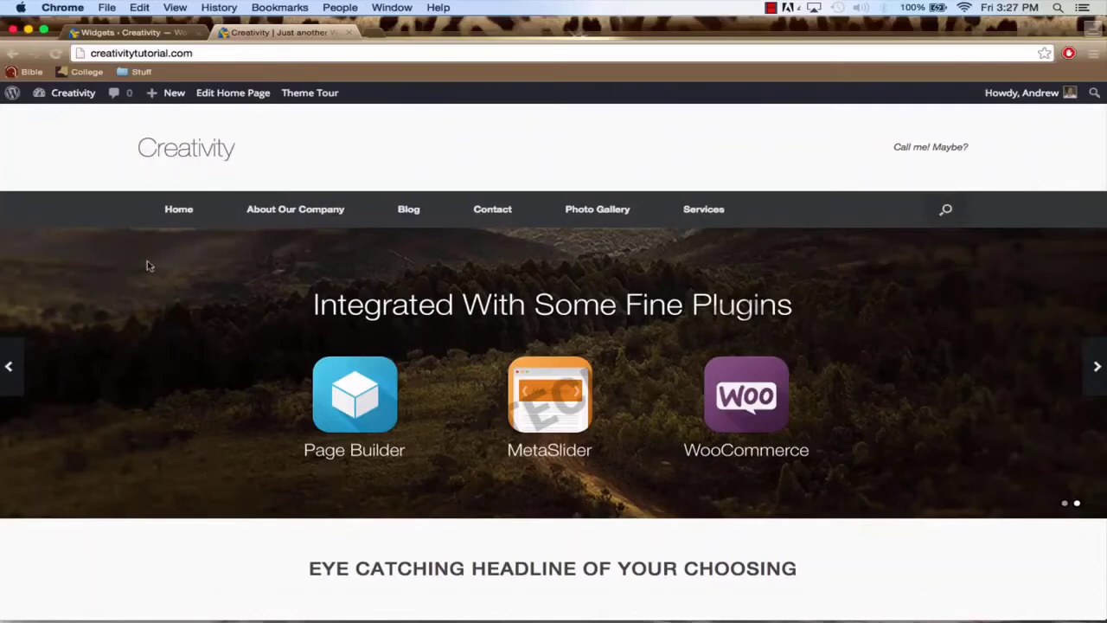
Step: Browse to unsplash.com in a new Chrome tab
click(377, 33)
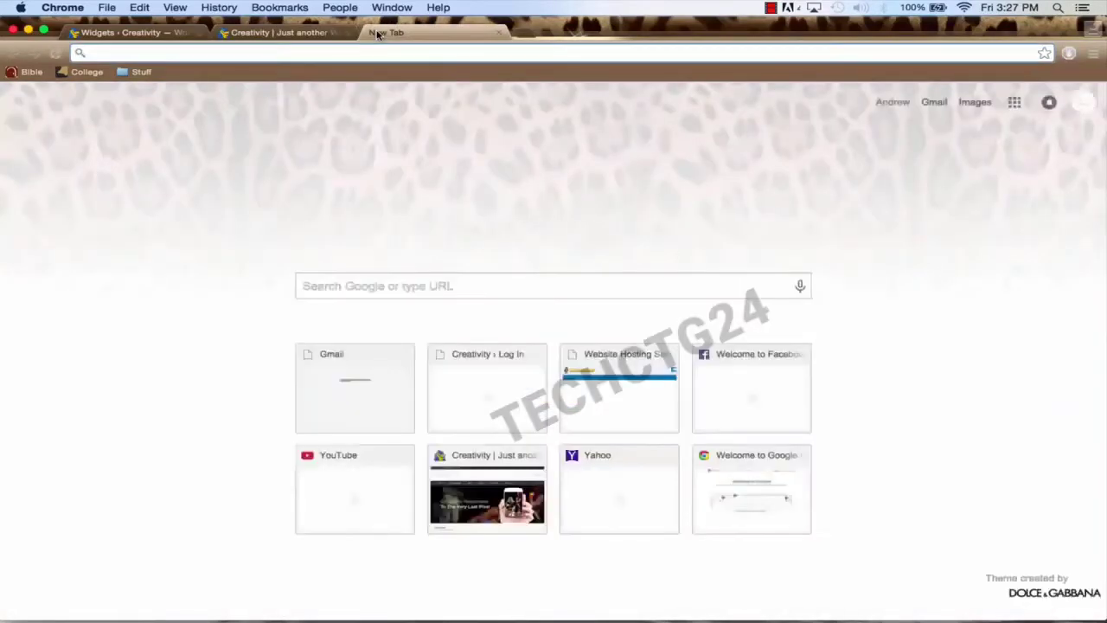
text(unspl)
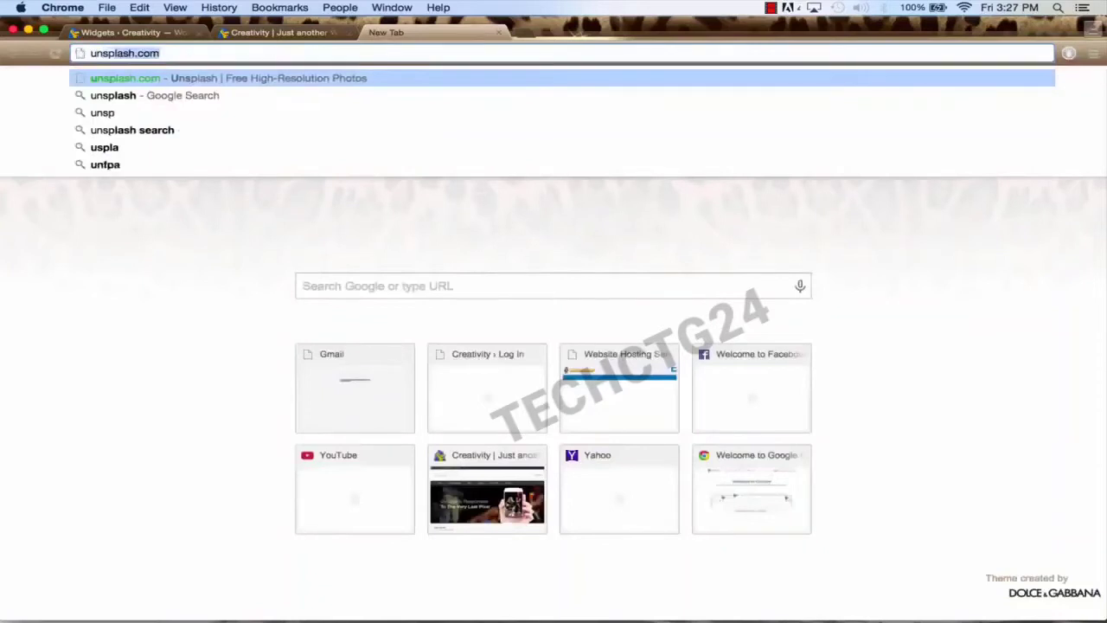
text(ash.com)
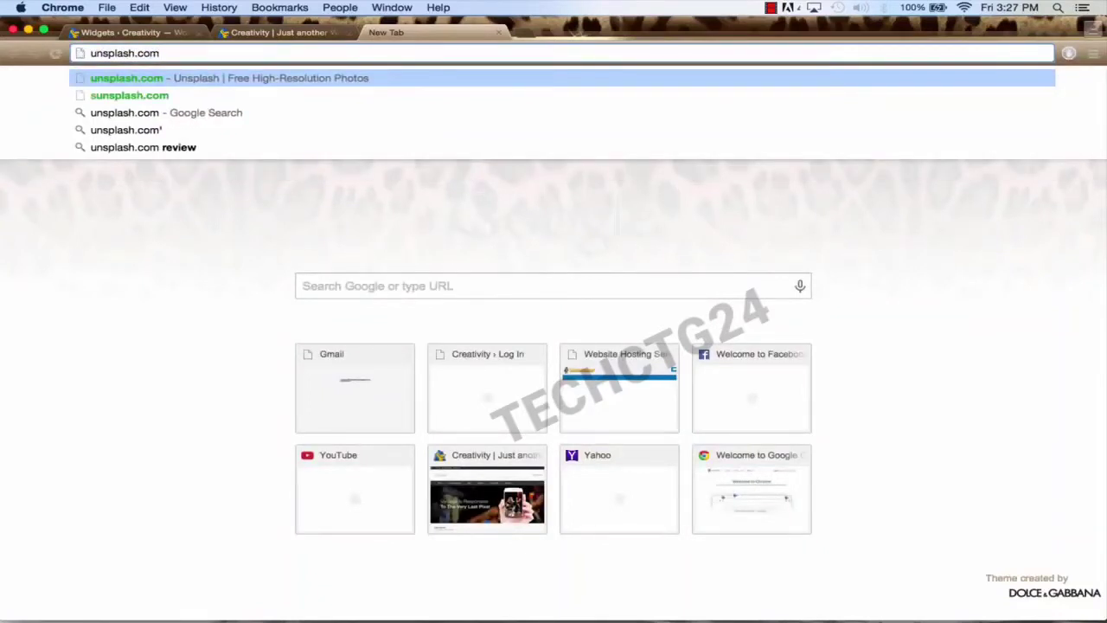
key(Return)
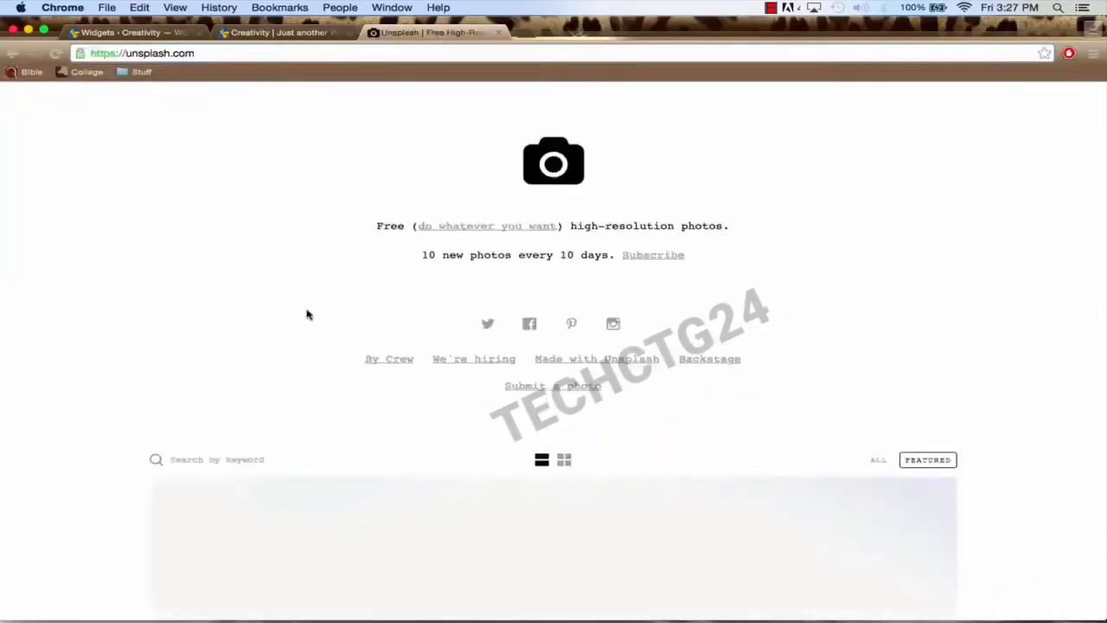
Step: Find the beach pier photo in the Unsplash feed and open its full-size 5472×3648 download
scroll(307, 314, down, 2)
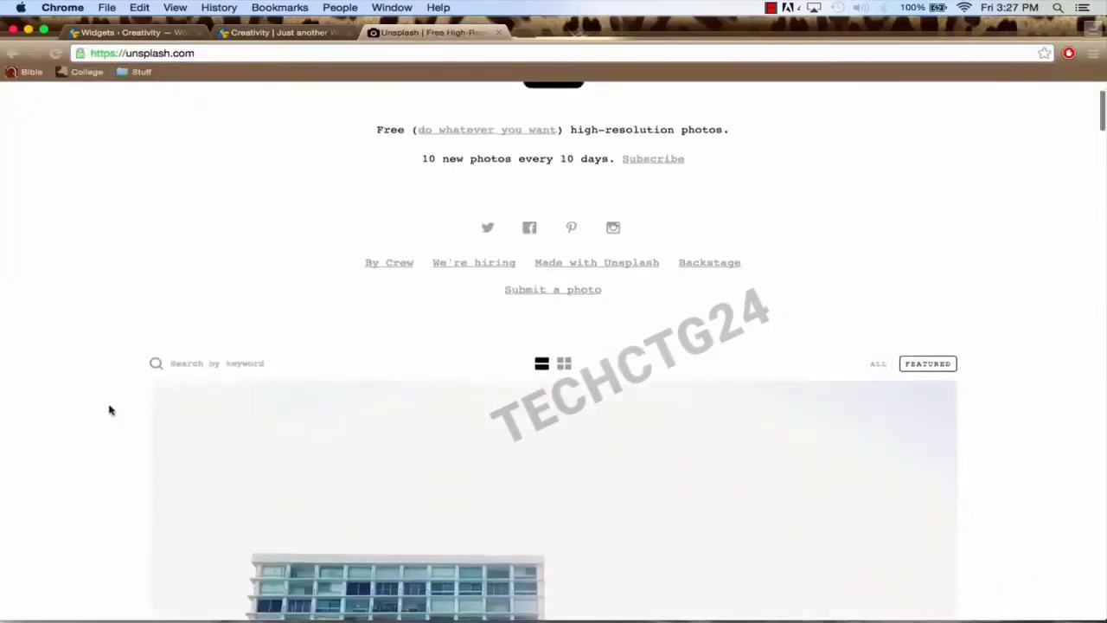
scroll(109, 410, down, 10)
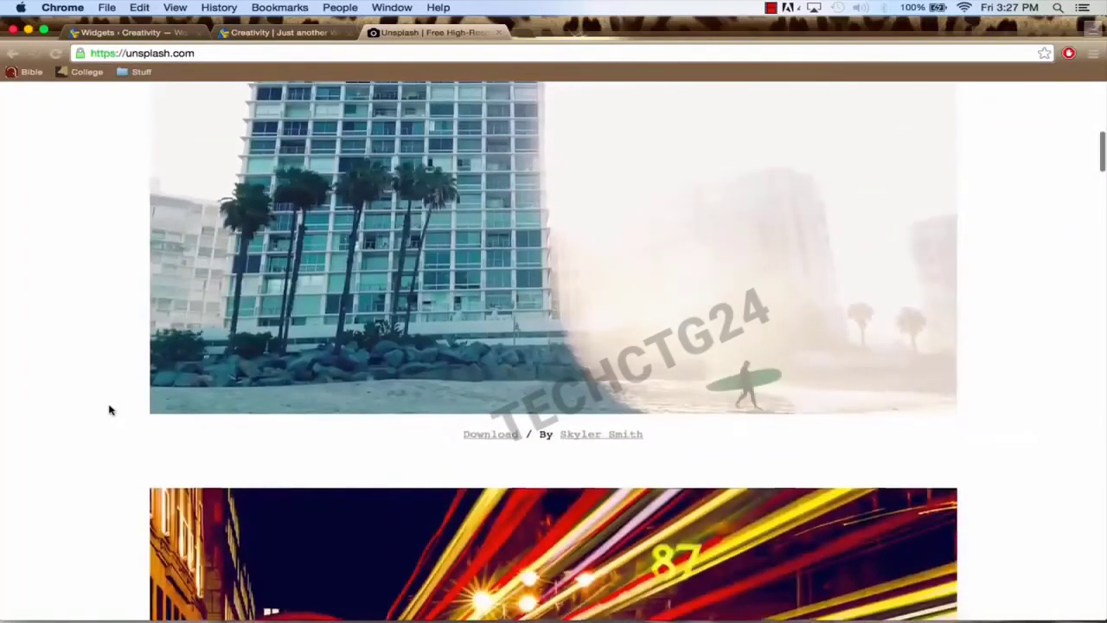
scroll(109, 410, down, 15)
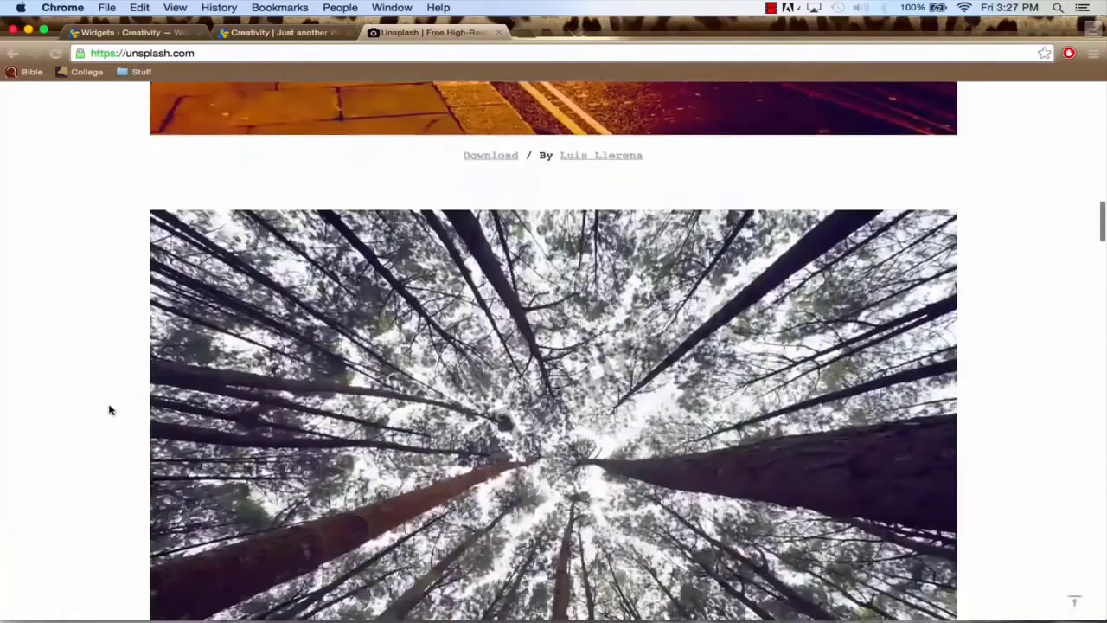
scroll(109, 410, down, 8)
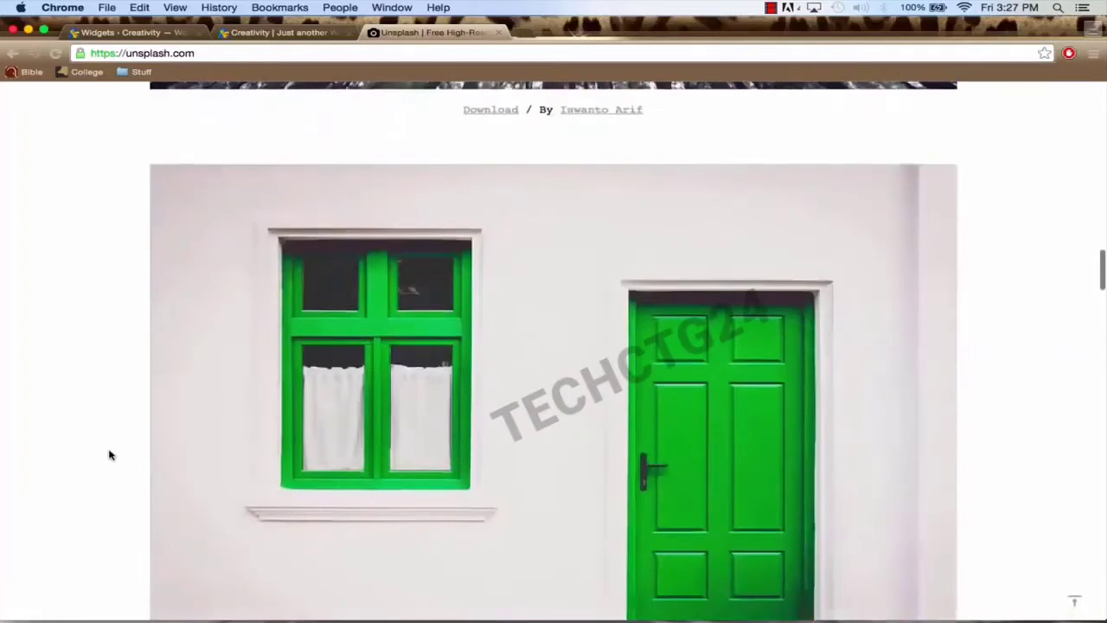
scroll(109, 455, down, 10)
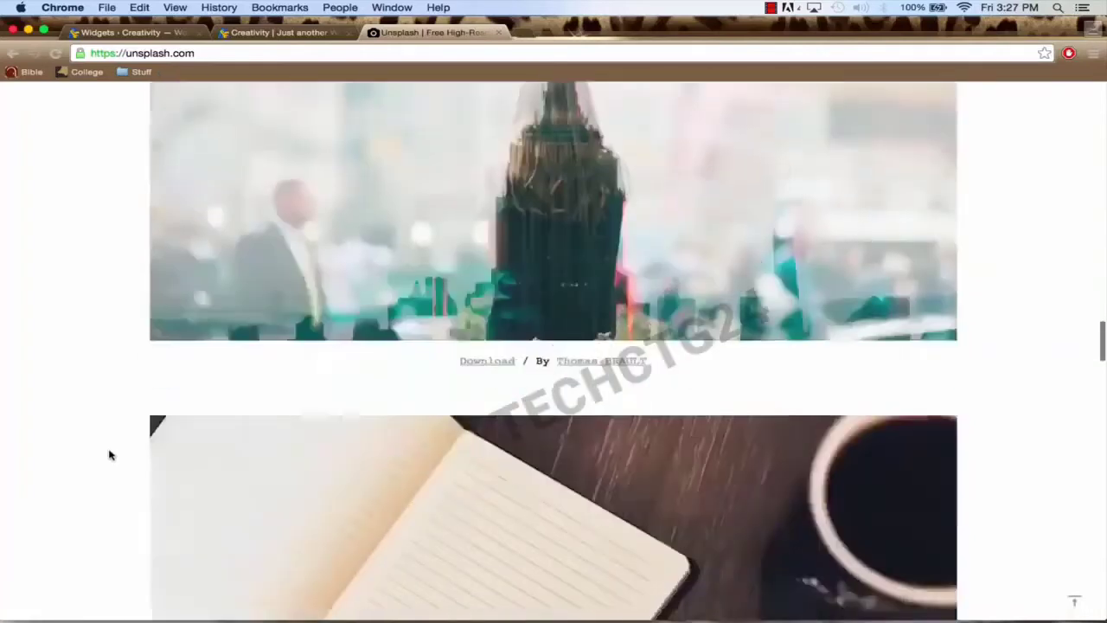
scroll(109, 455, down, 8)
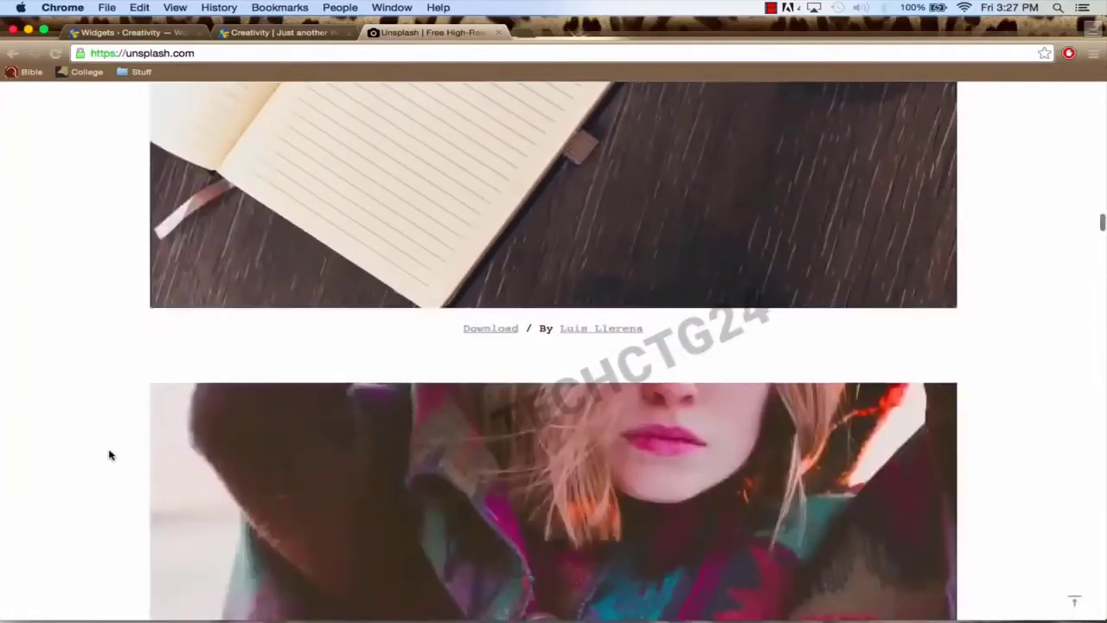
mouse_move(704, 615)
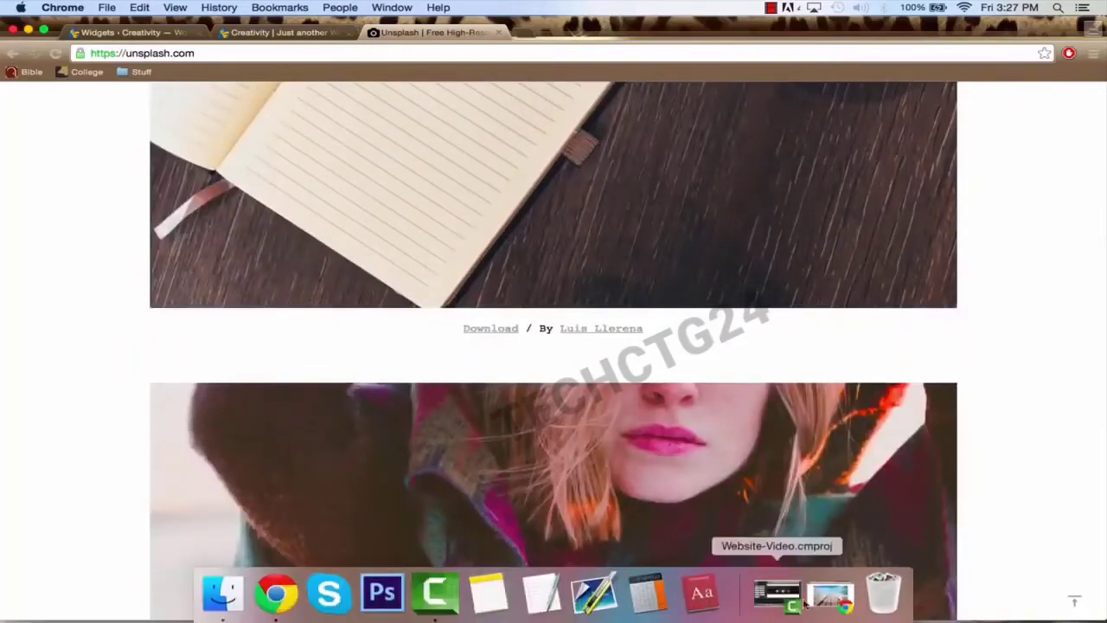
click(830, 597)
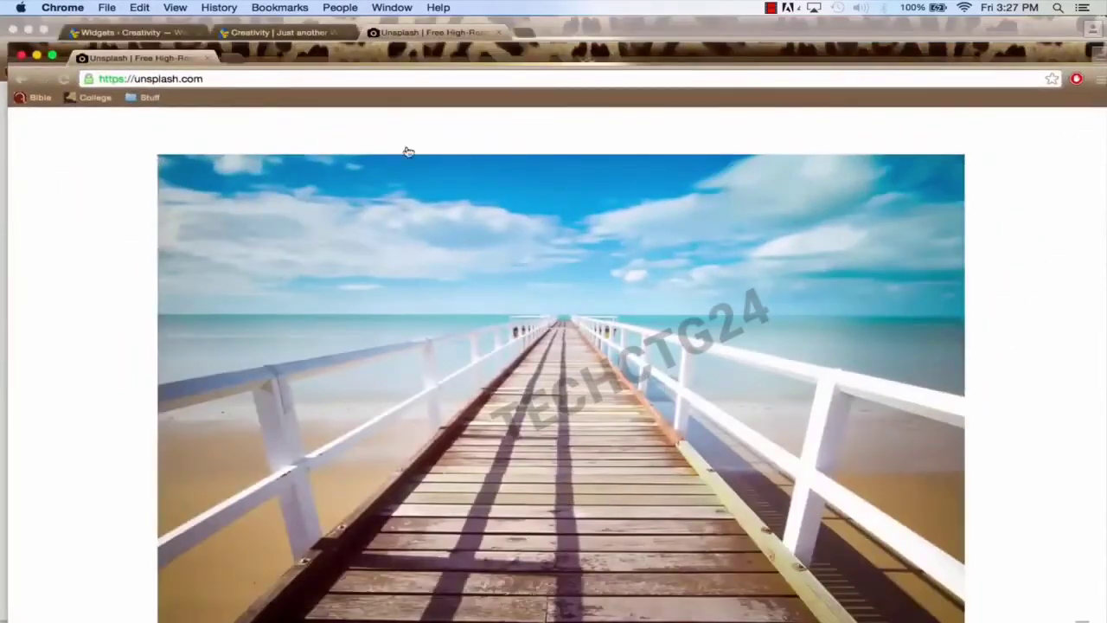
scroll(356, 190, up, 2)
scroll(357, 191, up, 4)
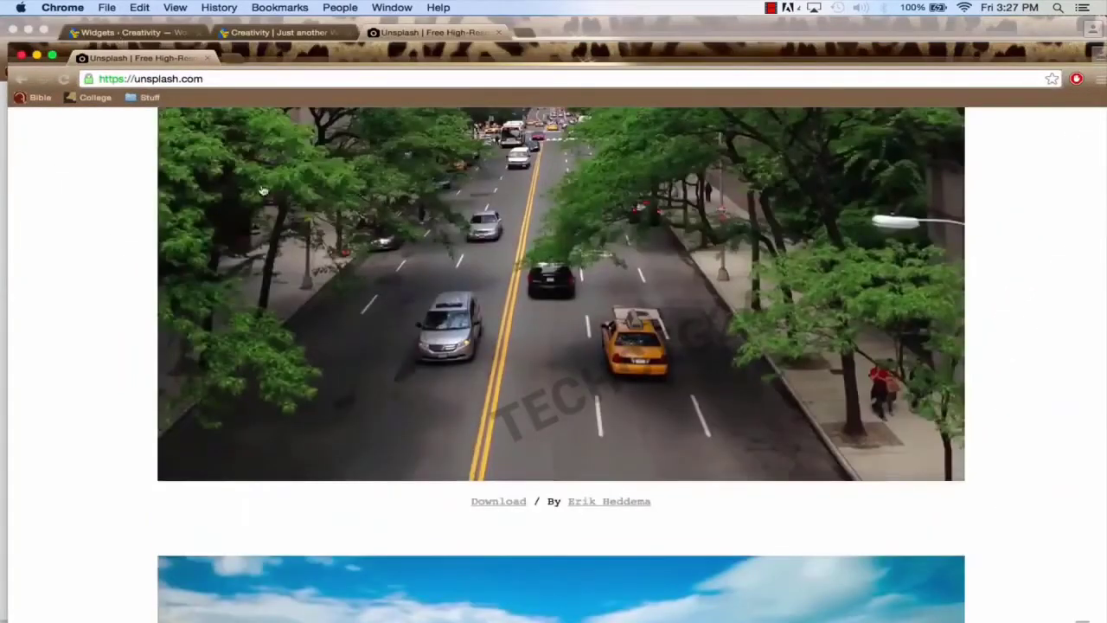
scroll(263, 190, down, 8)
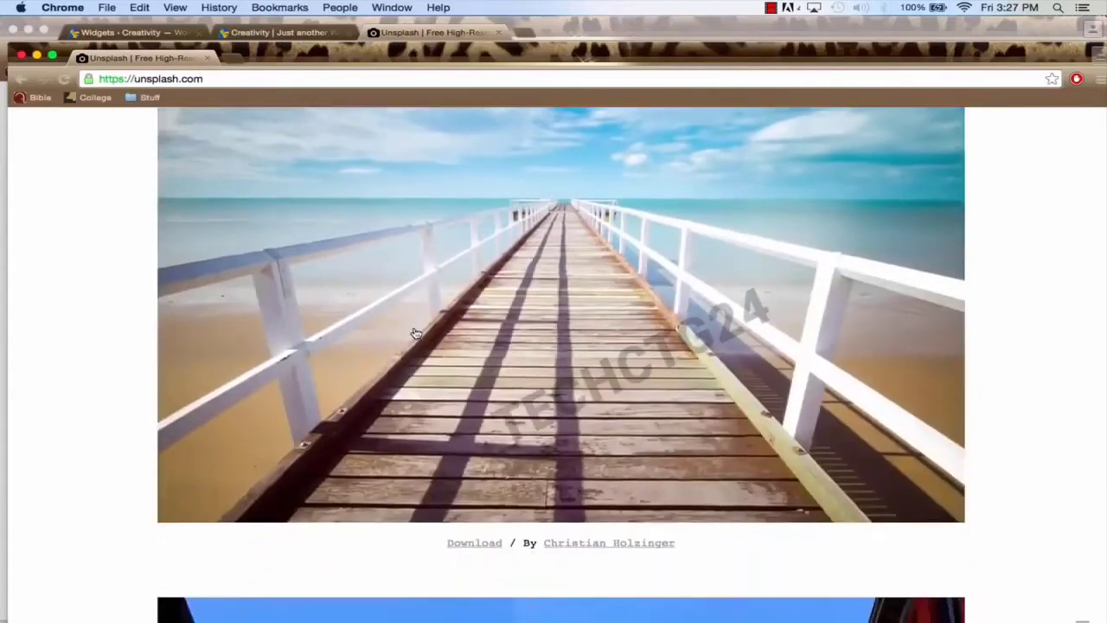
scroll(415, 333, up, 1)
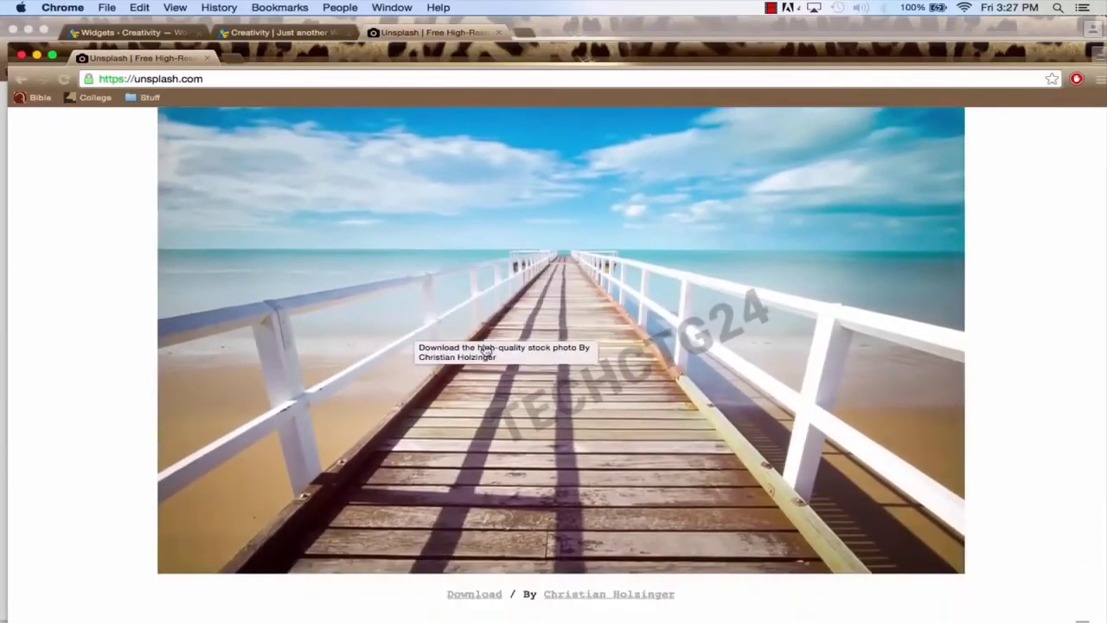
scroll(486, 350, up, 1)
click(532, 372)
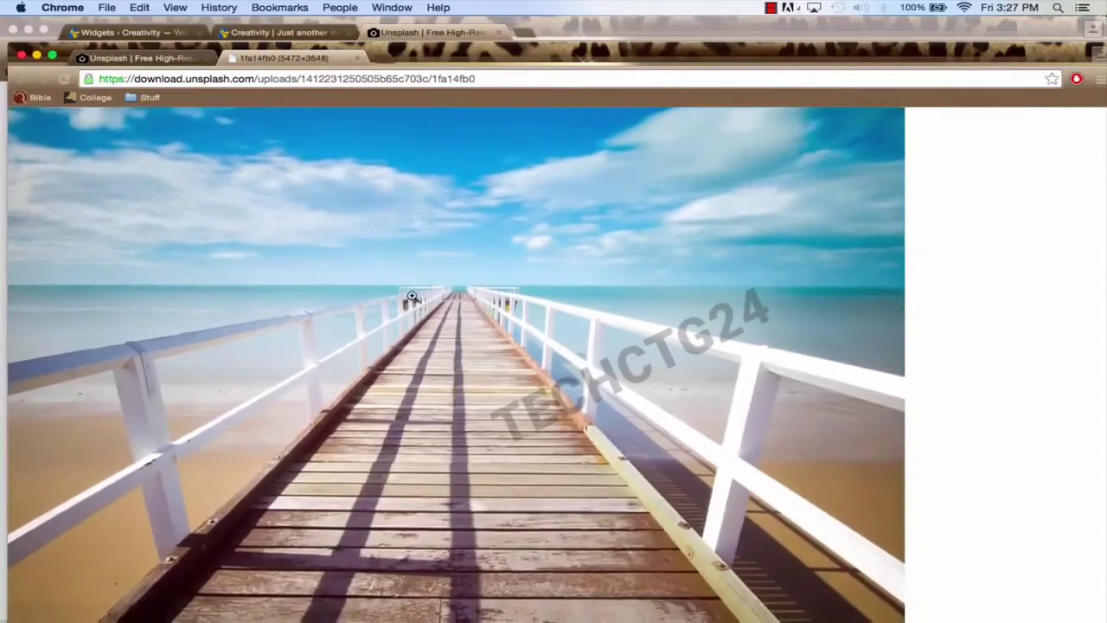
Step: Save the pier photo to the Desktop as jwrbfnjekrgf.jpeg and close the image window
right_click(413, 296)
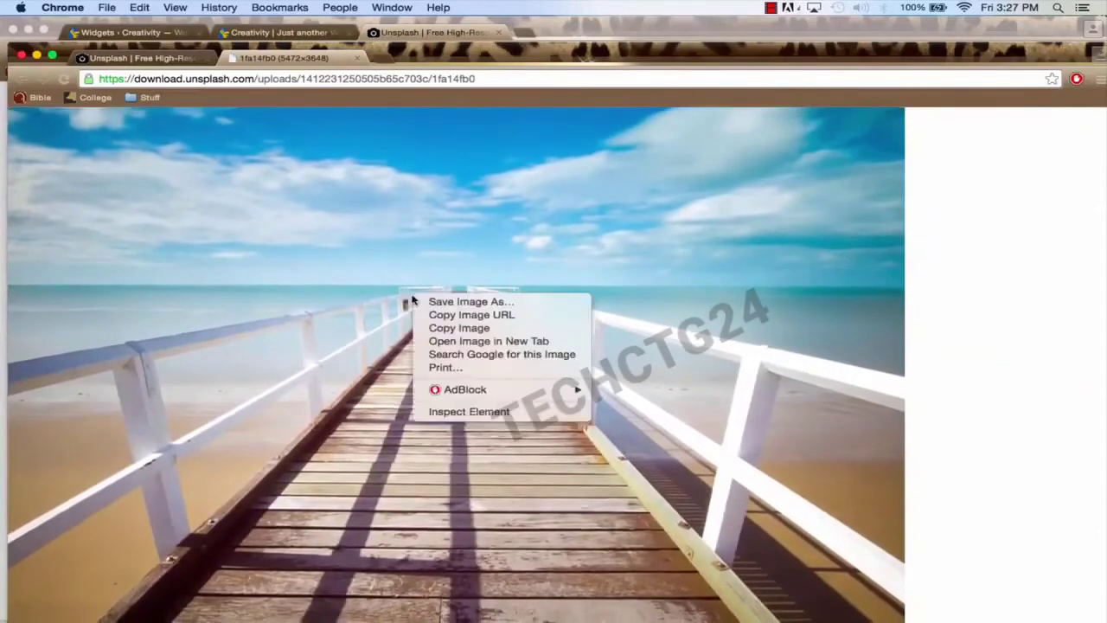
click(449, 302)
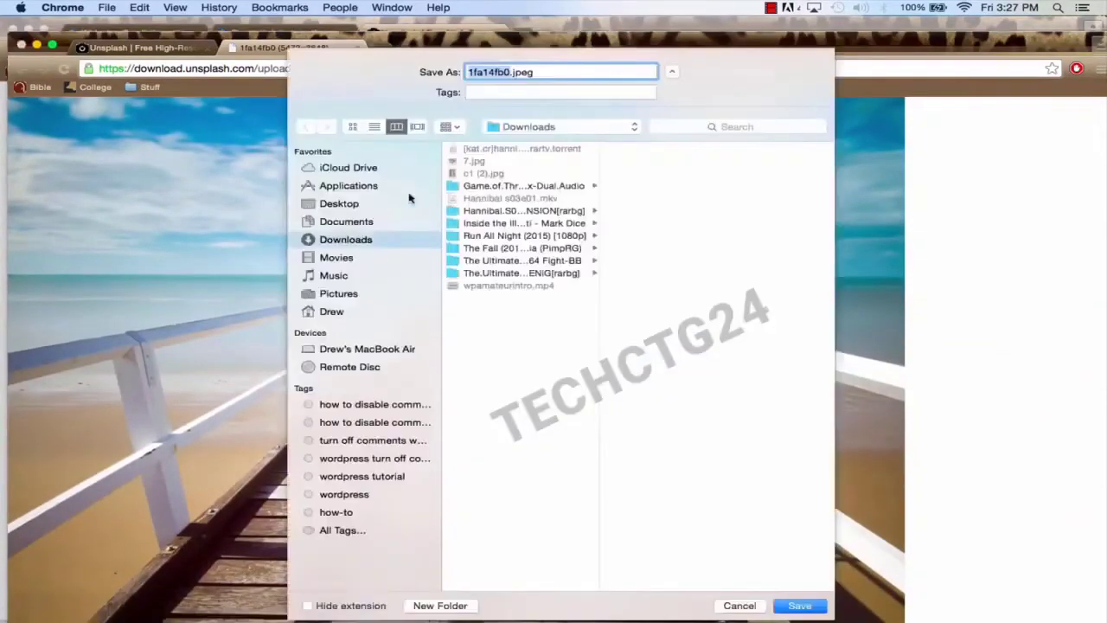
click(359, 205)
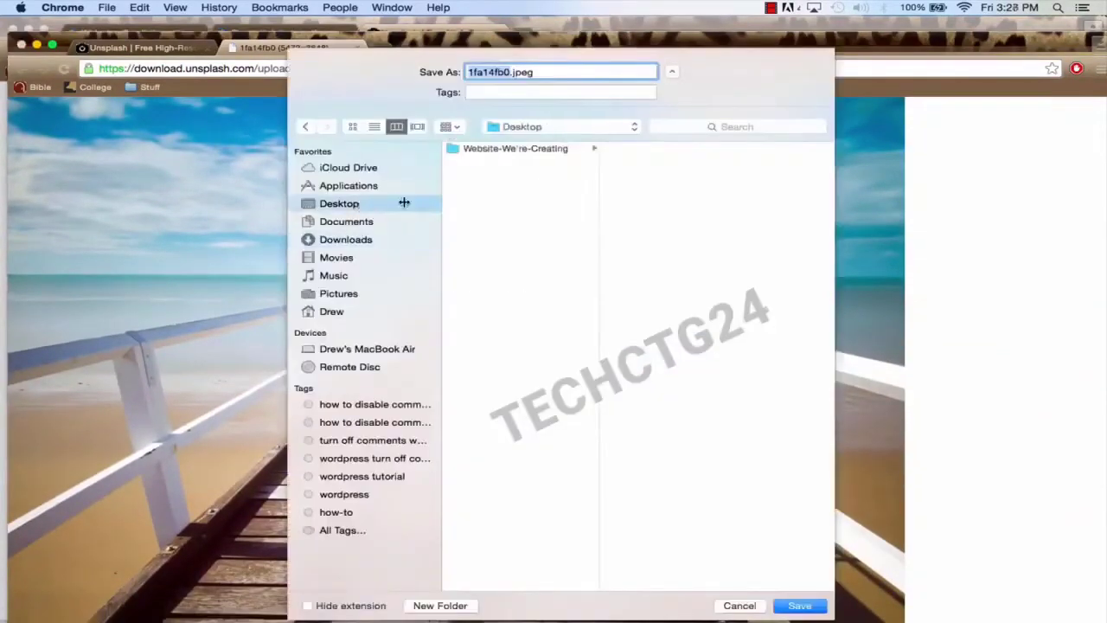
text(jwrbfnjekrgfa)
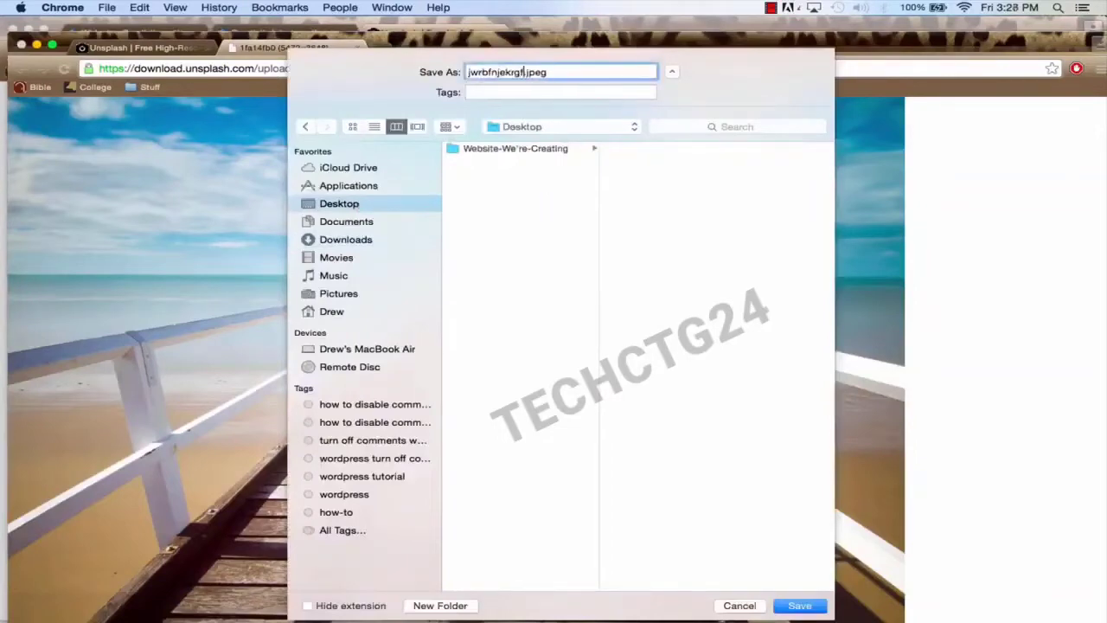
click(800, 606)
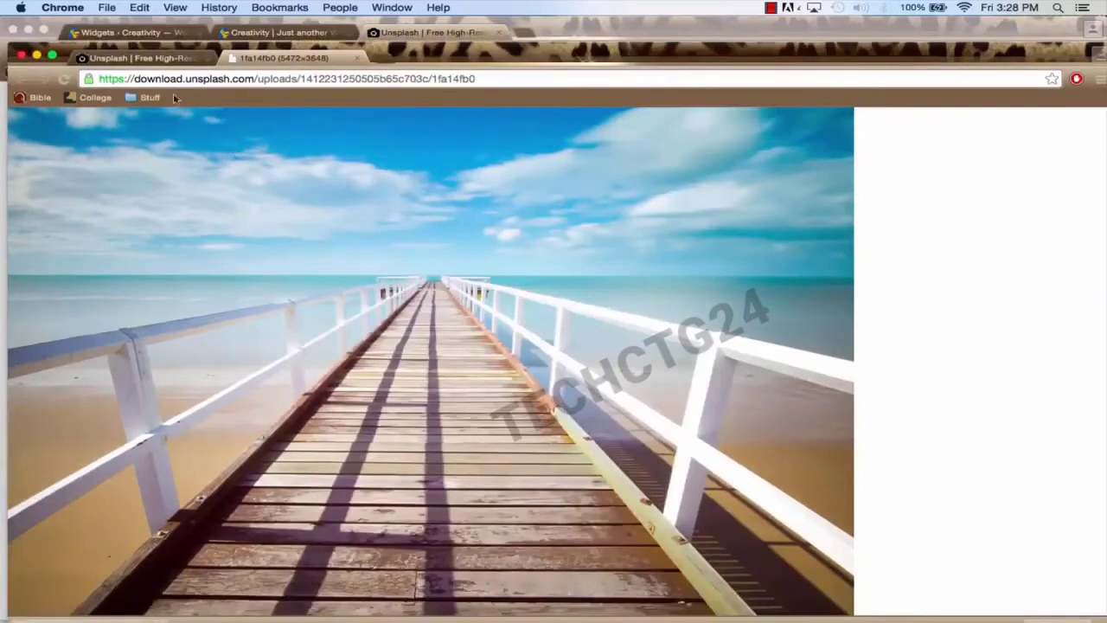
click(21, 54)
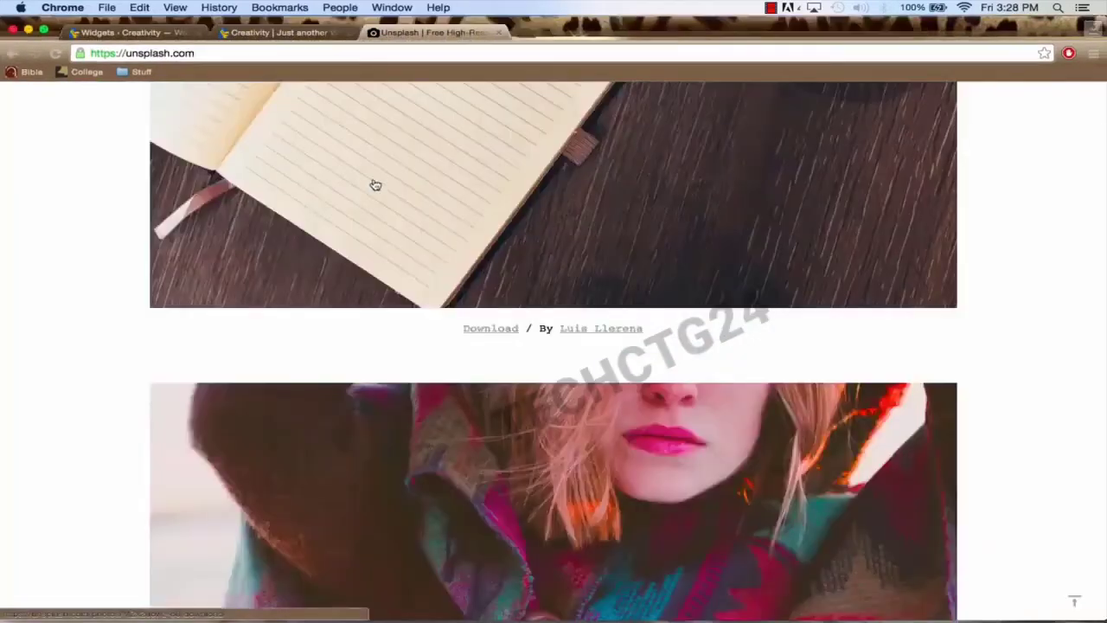
scroll(514, 229, up, 8)
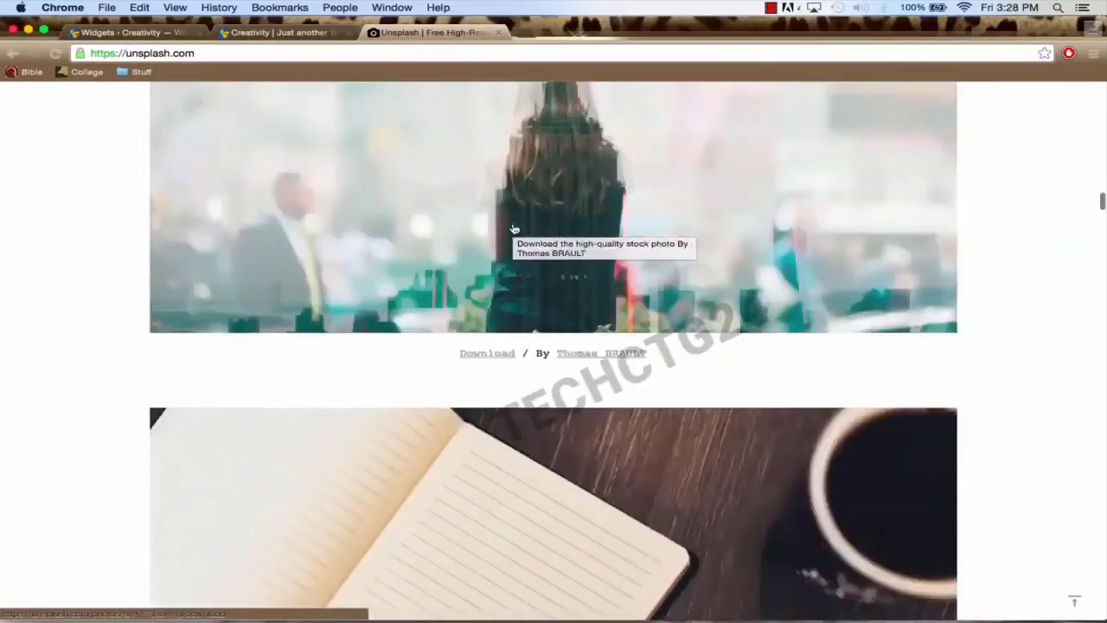
Step: Browse to picmonkey.com in a new tab alongside the Unsplash tab
click(524, 33)
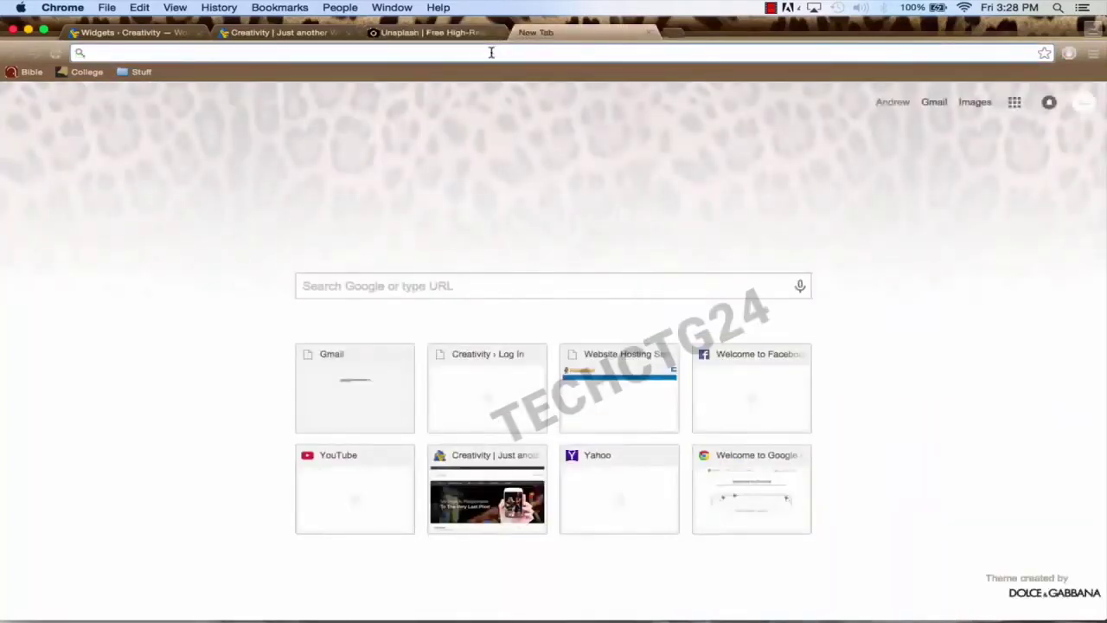
text(pi)
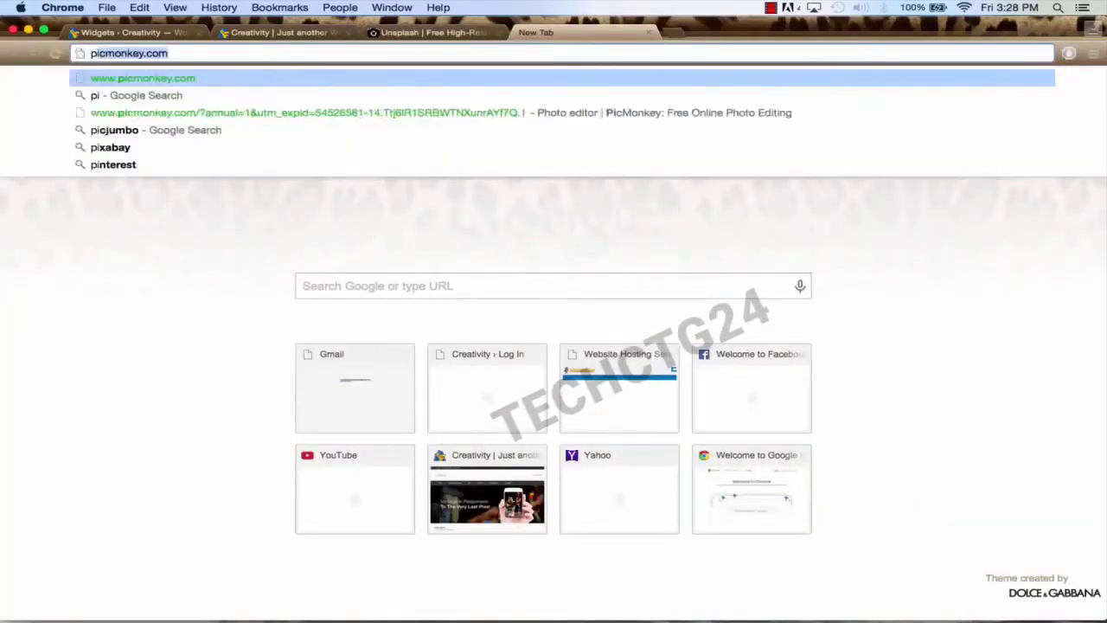
text(cmonk)
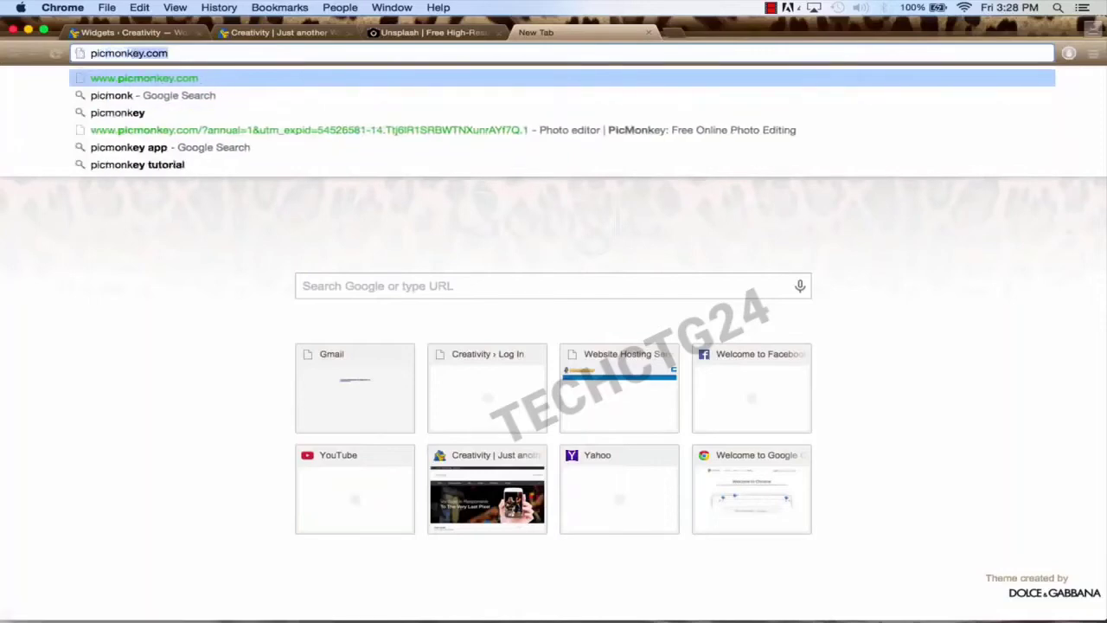
text(ey.com)
key(Return)
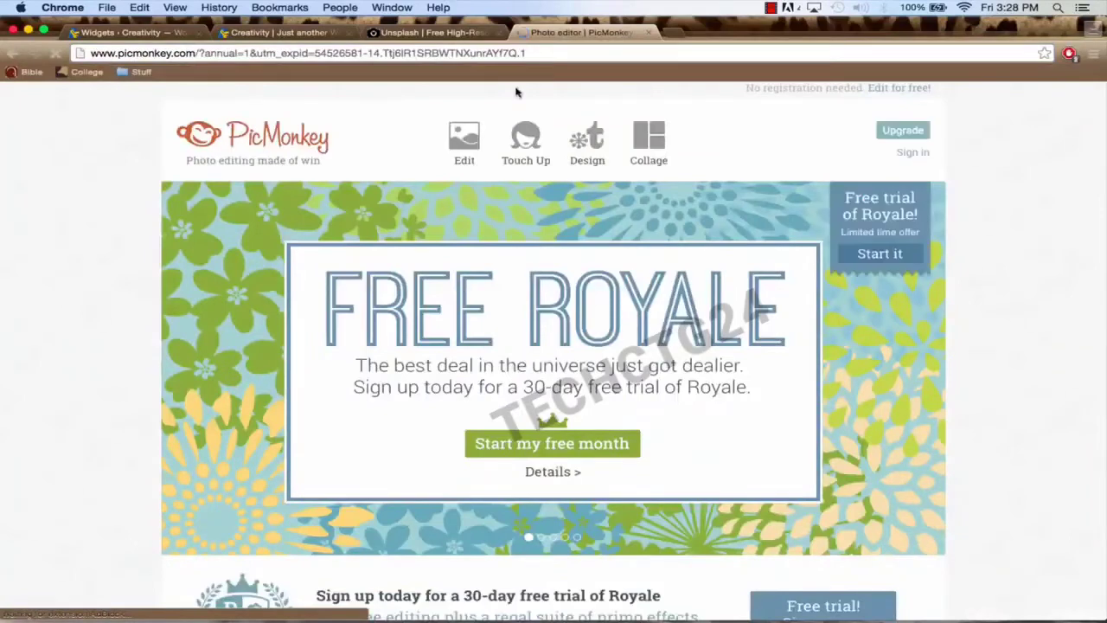
Step: Open Home-Page-Image.jpeg from the computer in PicMonkey's editor, leaving the image settings unchanged, then show the Unsplash tab
click(458, 141)
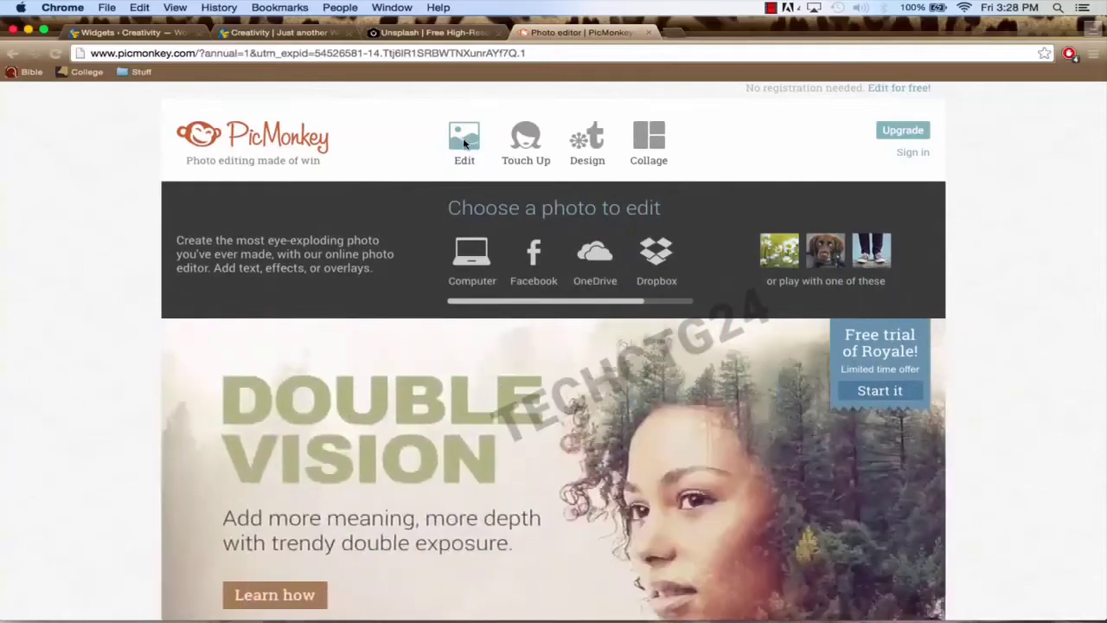
click(464, 141)
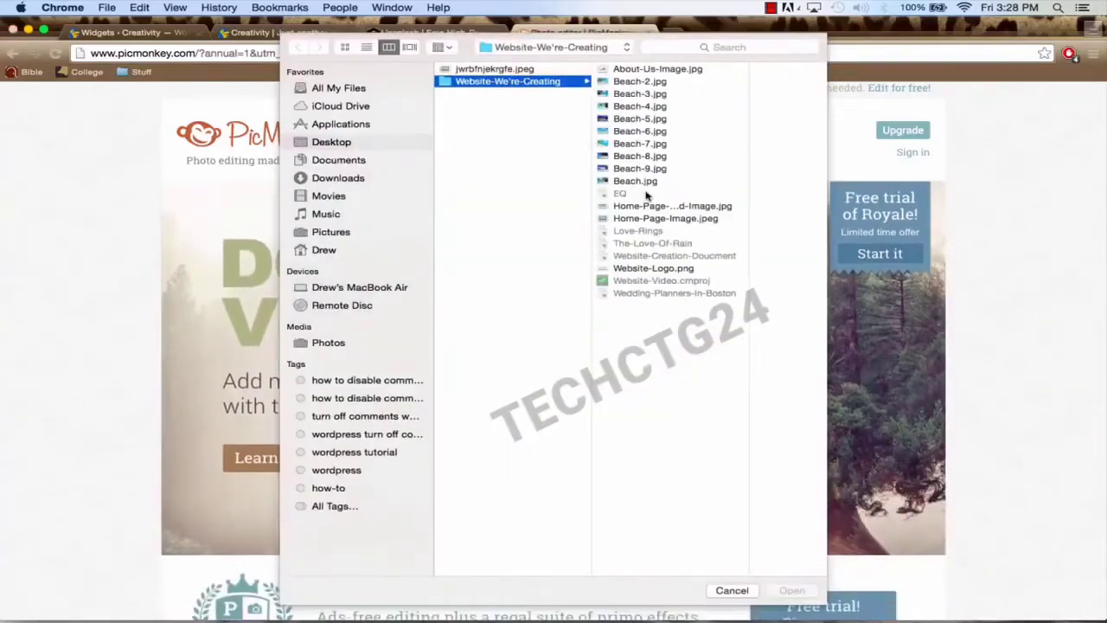
click(657, 218)
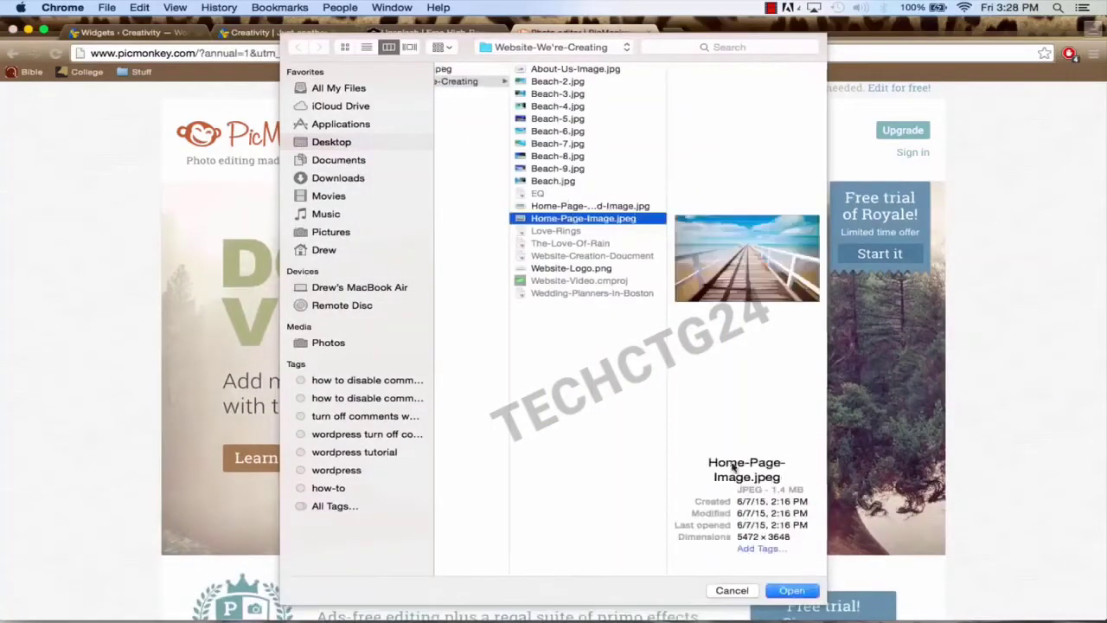
click(792, 589)
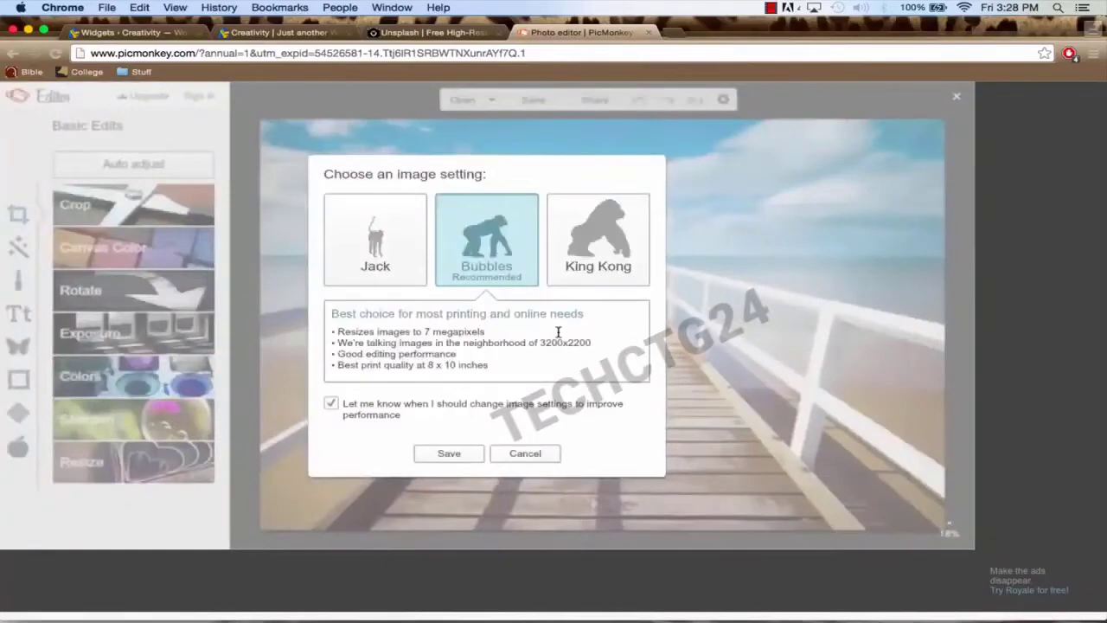
click(524, 454)
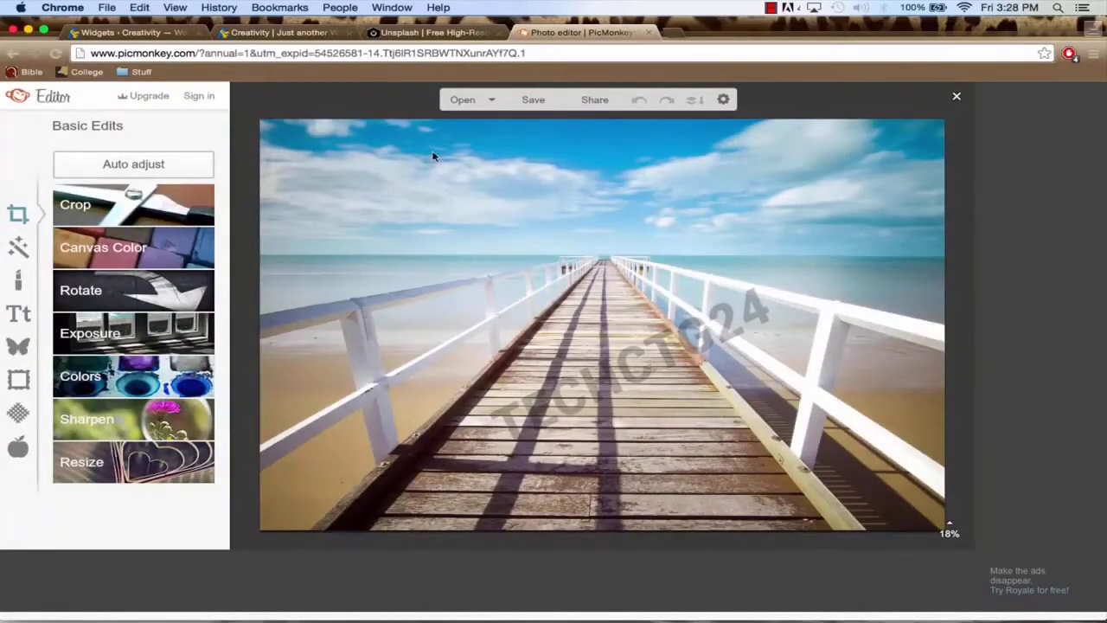
click(437, 32)
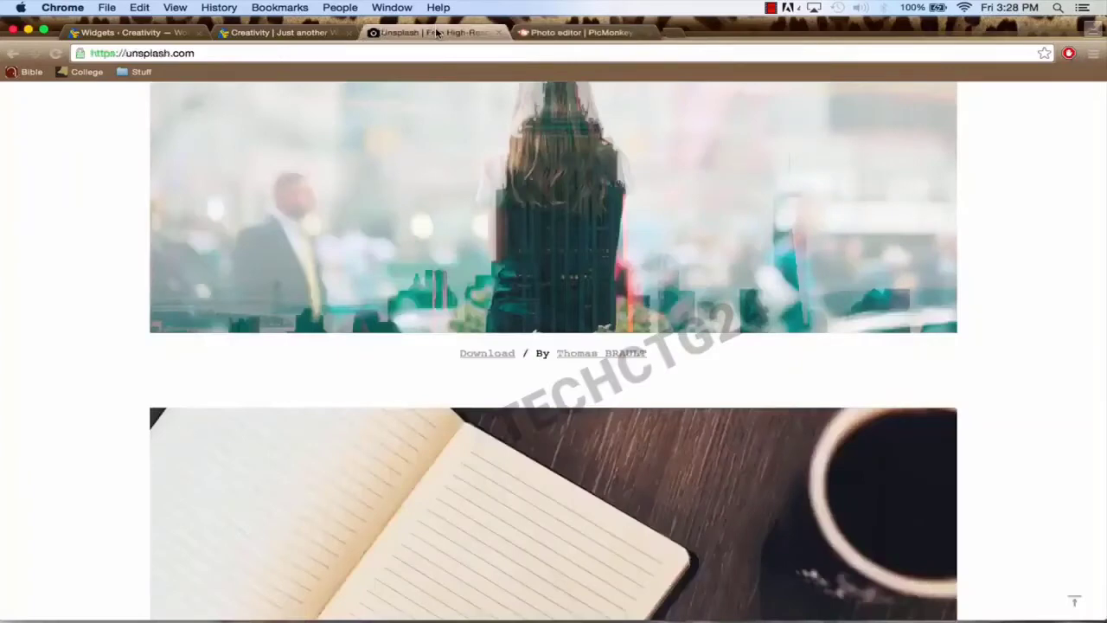
Step: Close the Unsplash tab, view the whole pier photo at 18% zoom, and bring up Resize (4898 × 3265)
click(499, 33)
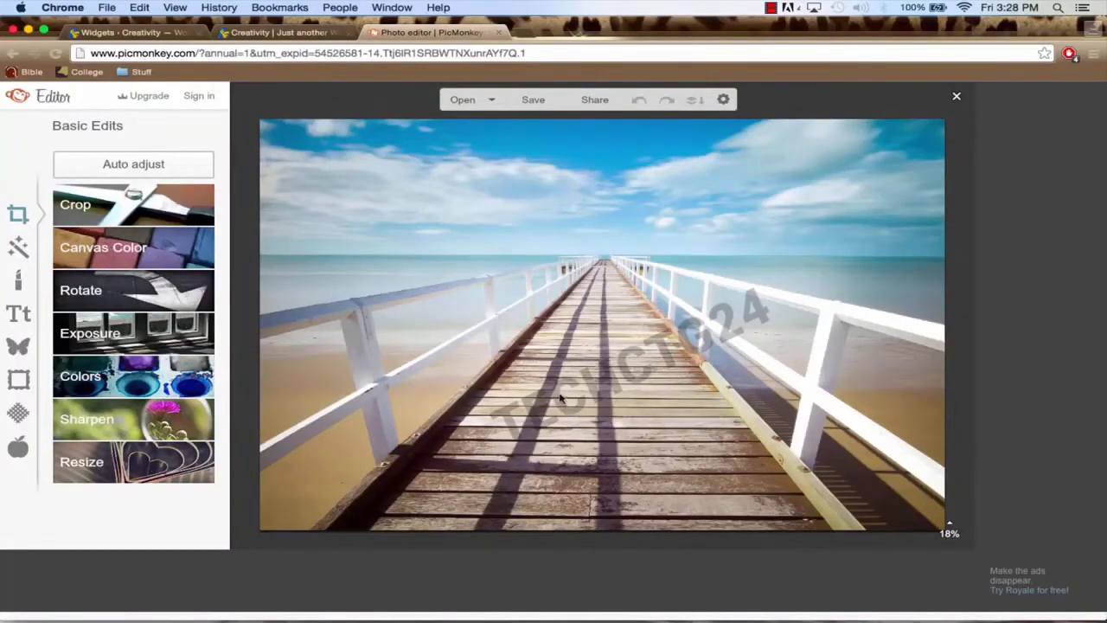
mouse_move(949, 525)
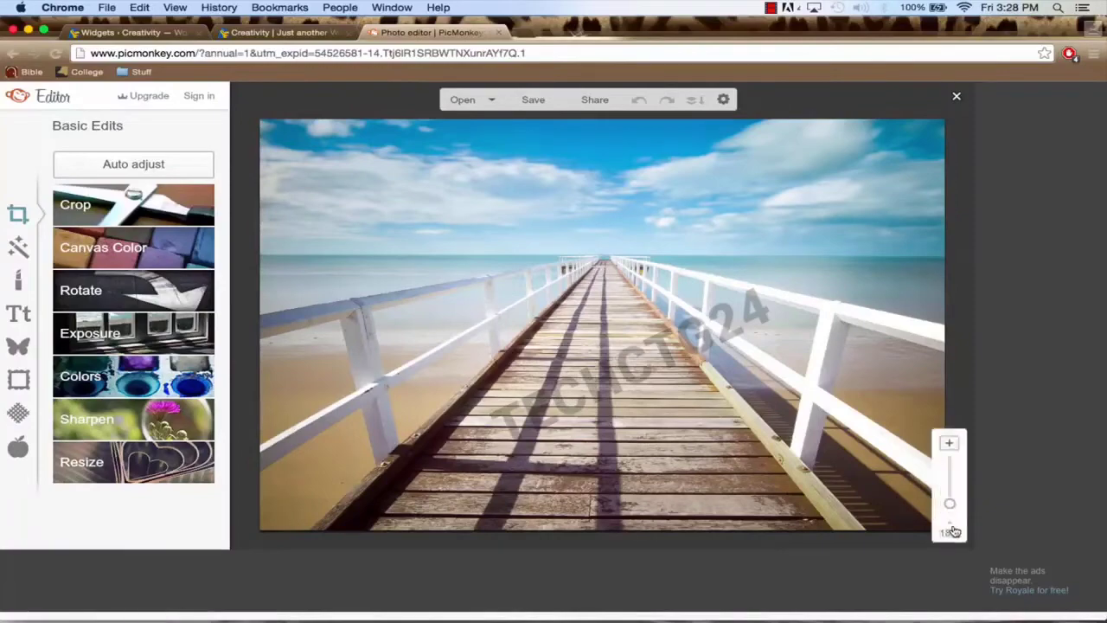
drag(950, 485, 950, 480)
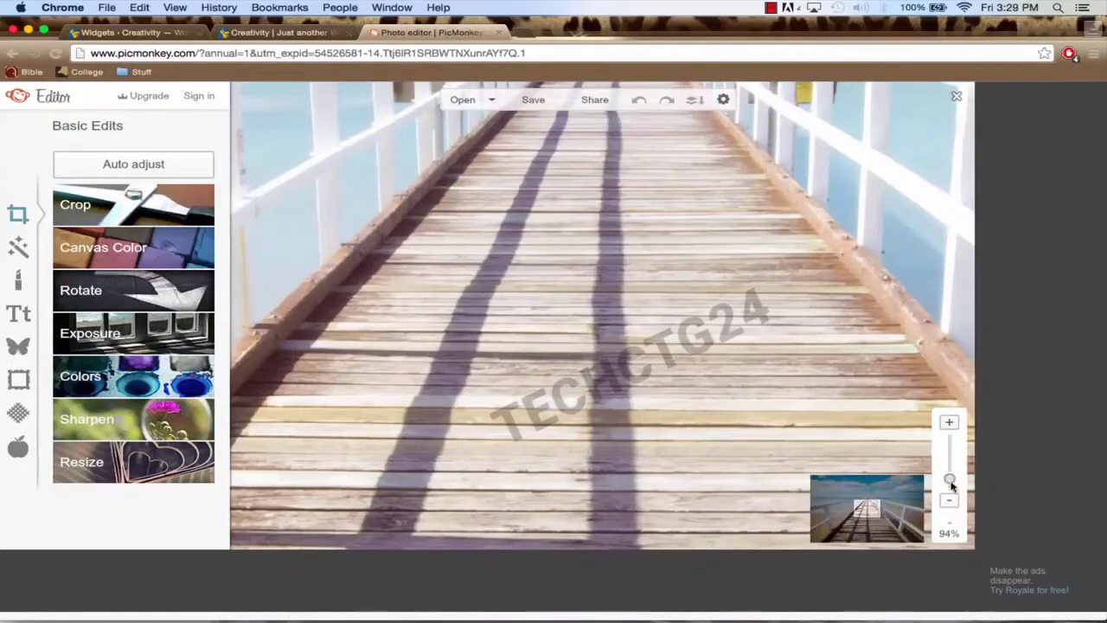
drag(951, 478, 951, 490)
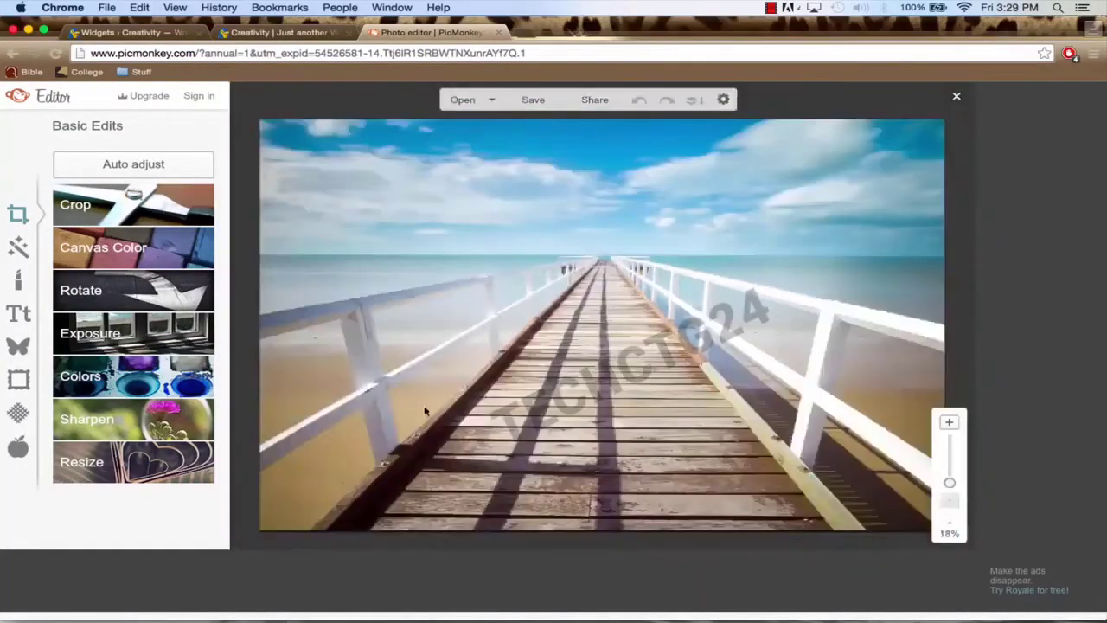
click(145, 468)
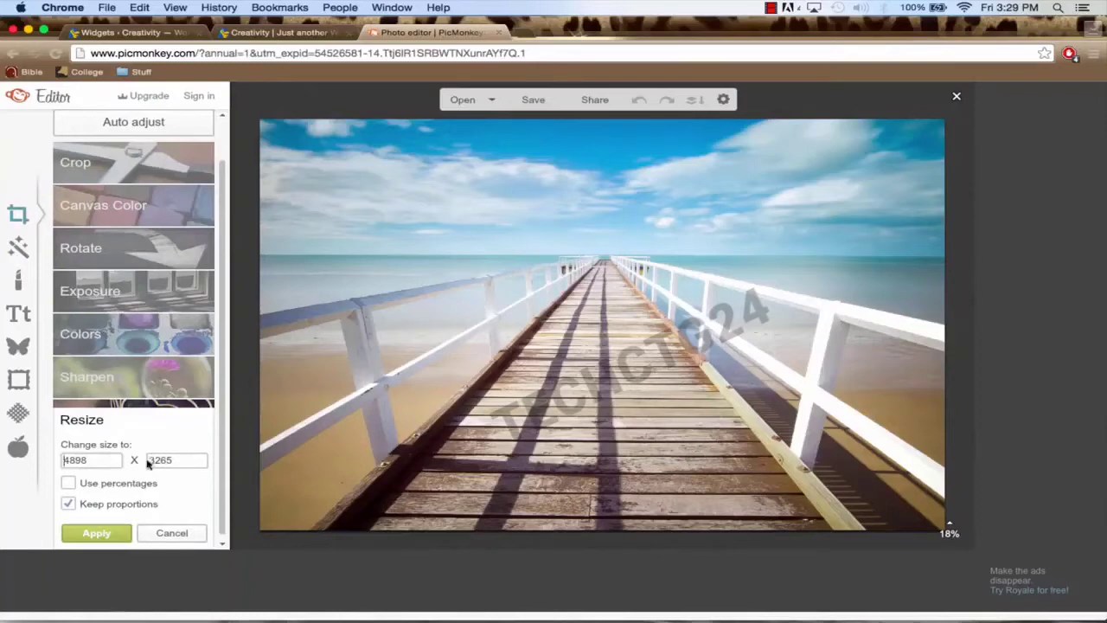
Step: Change the photo width from 4898 to 1200, giving 1200 × 800, and apply it
click(102, 460)
double_click(102, 460)
text(1200)
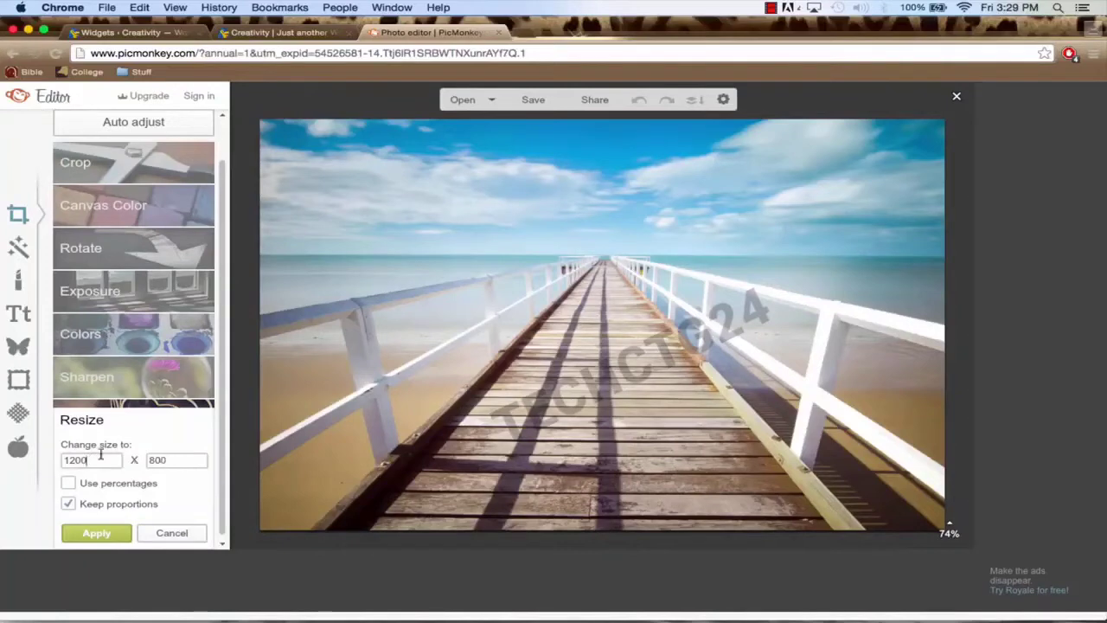
click(97, 534)
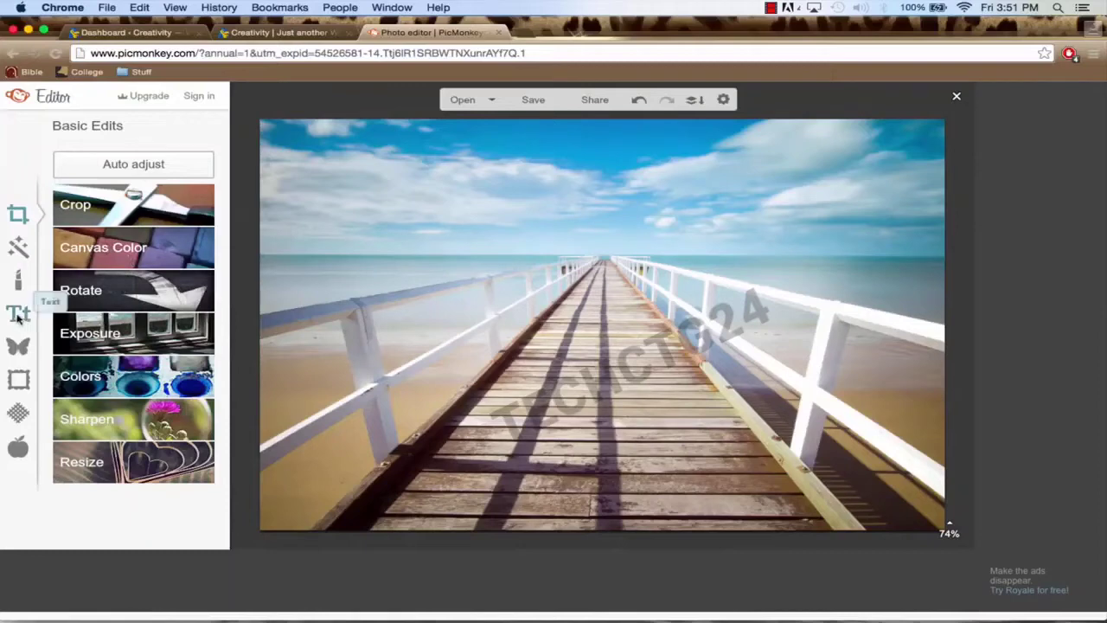
Step: Add a text box stretched across the top of the sky and type 'Creativity'
click(17, 316)
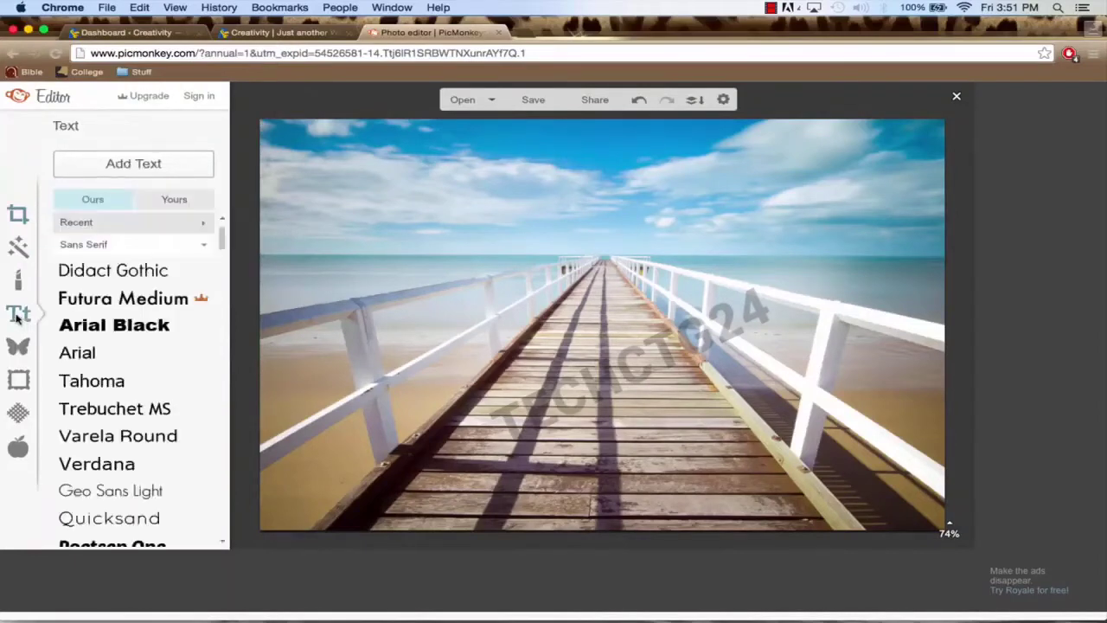
click(130, 167)
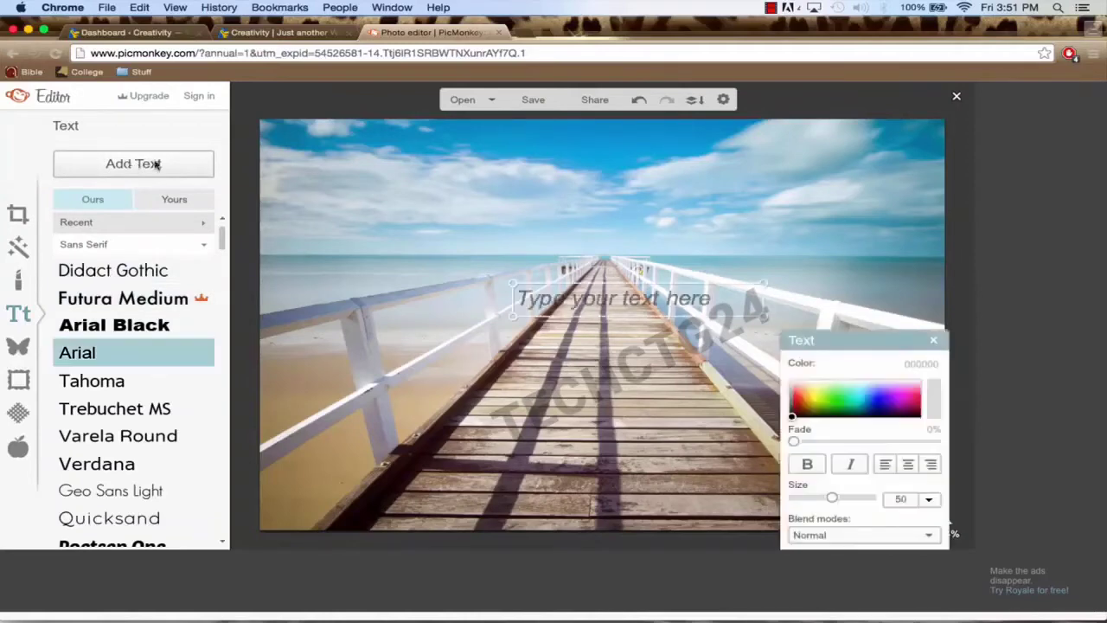
drag(624, 304, 593, 230)
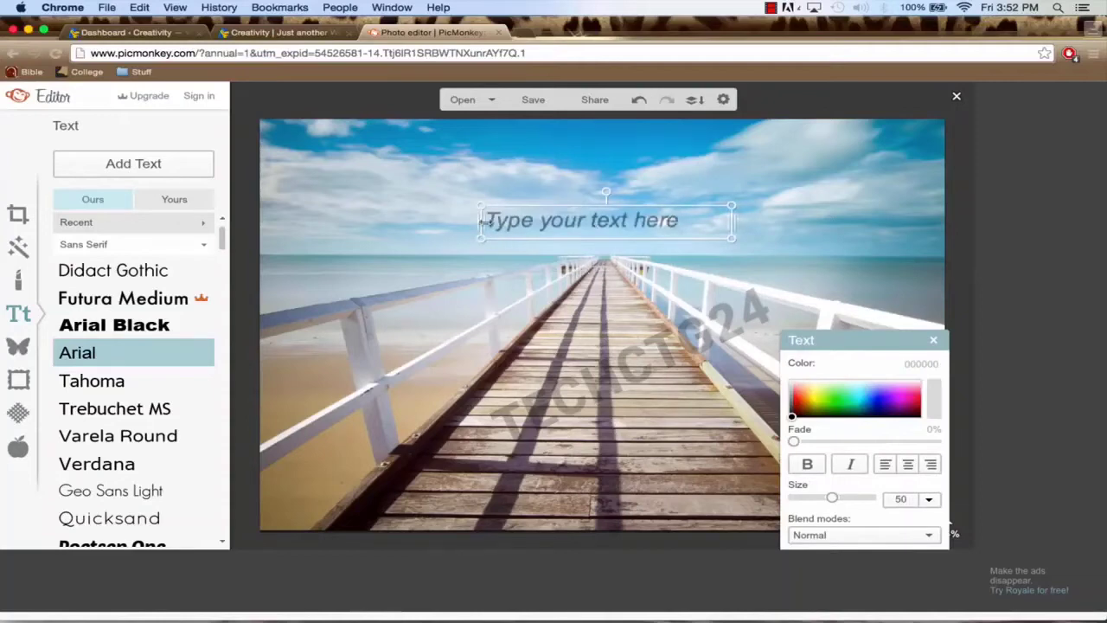
drag(481, 222, 262, 231)
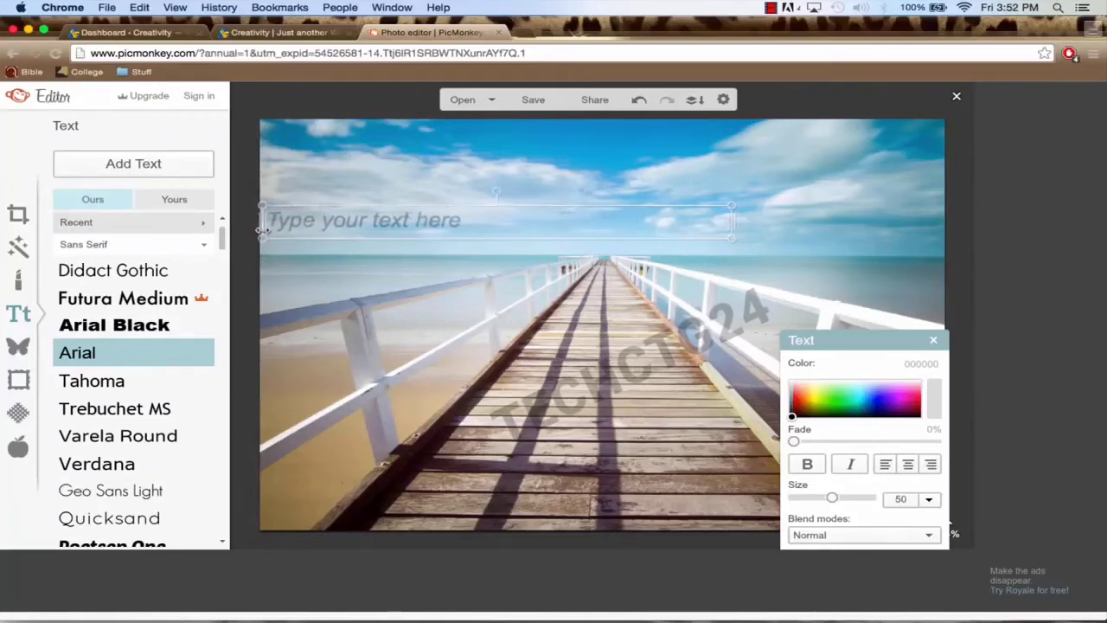
drag(731, 225, 944, 229)
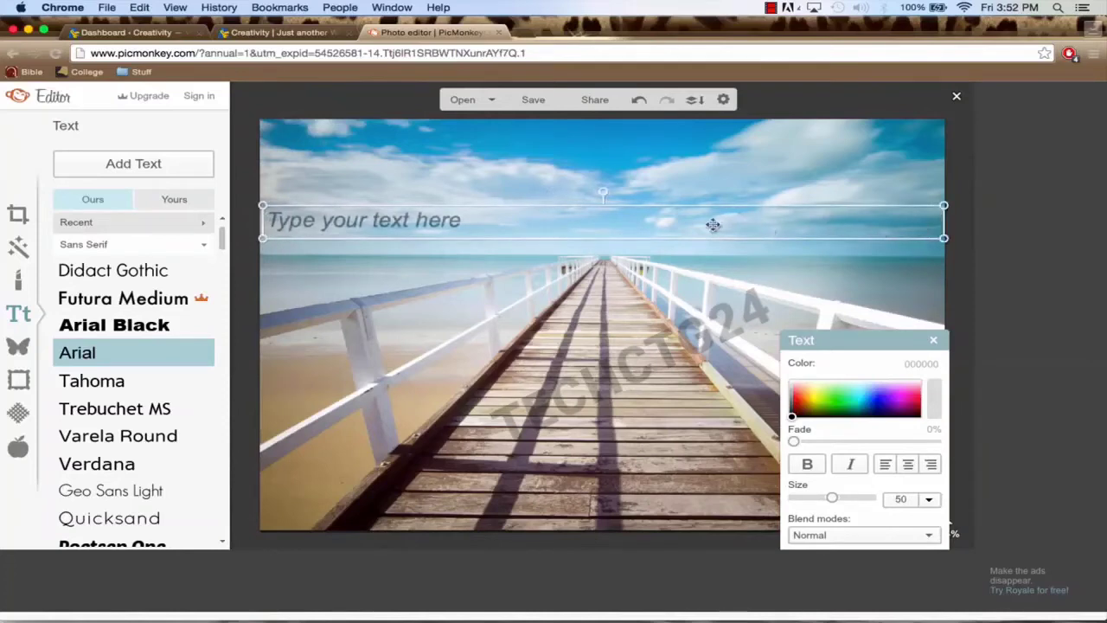
drag(595, 229, 595, 203)
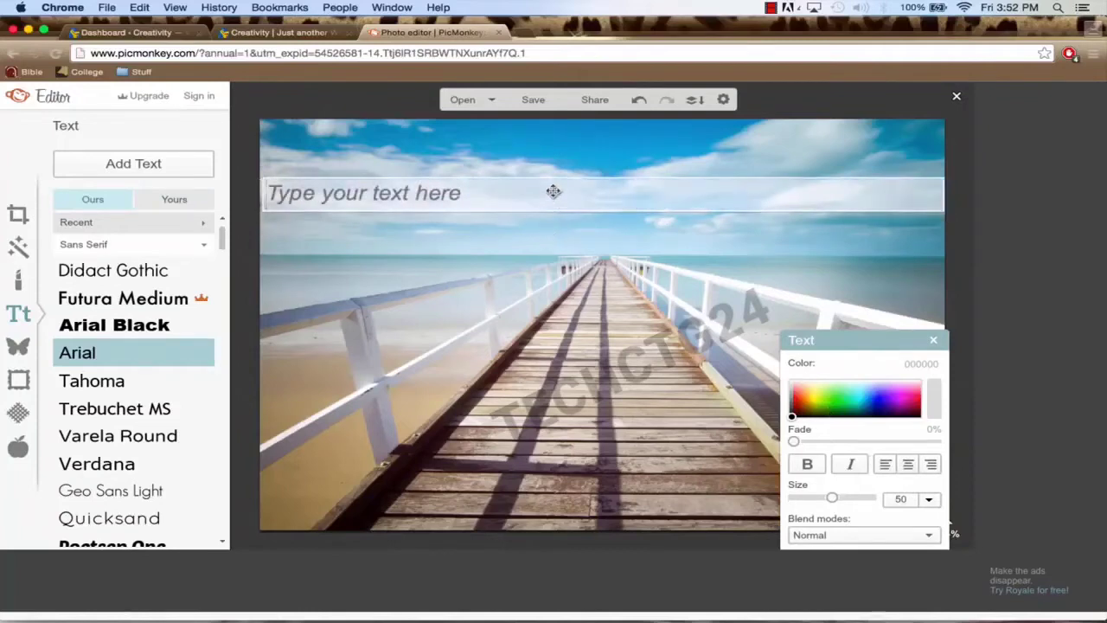
text(Creativity)
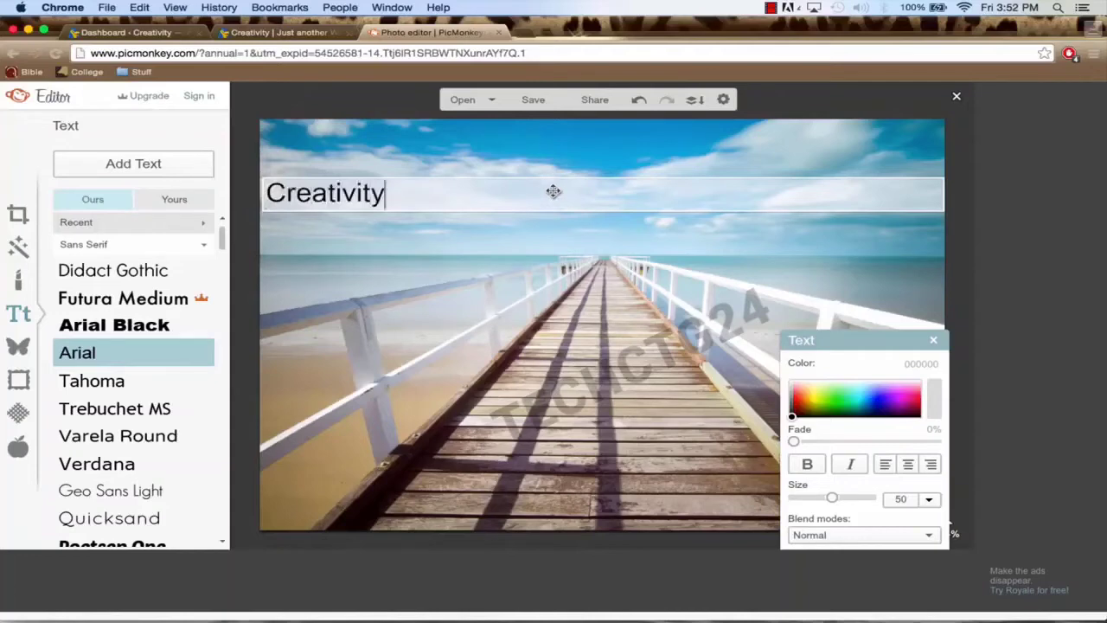
Step: Center-align the Creativity caption and set its font size to 144
click(907, 465)
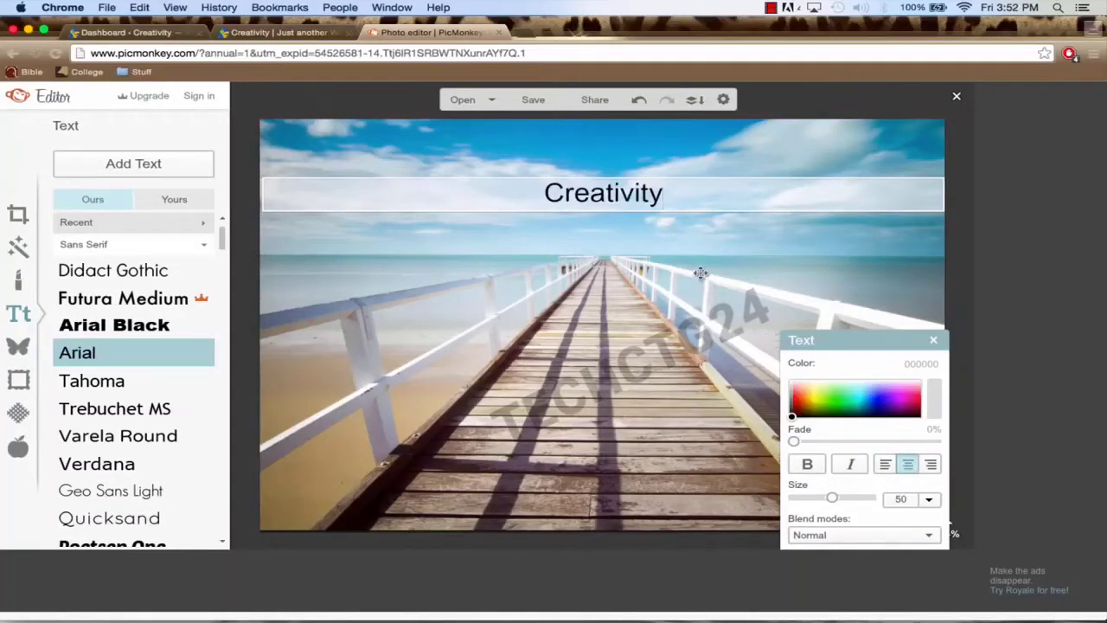
click(929, 500)
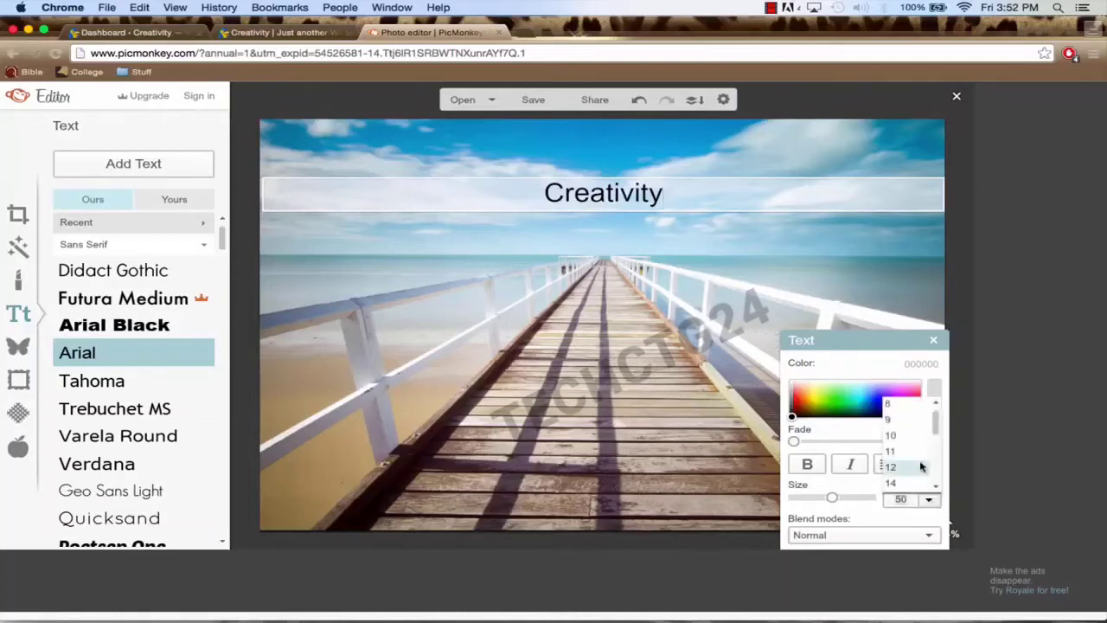
drag(935, 418, 937, 483)
click(904, 470)
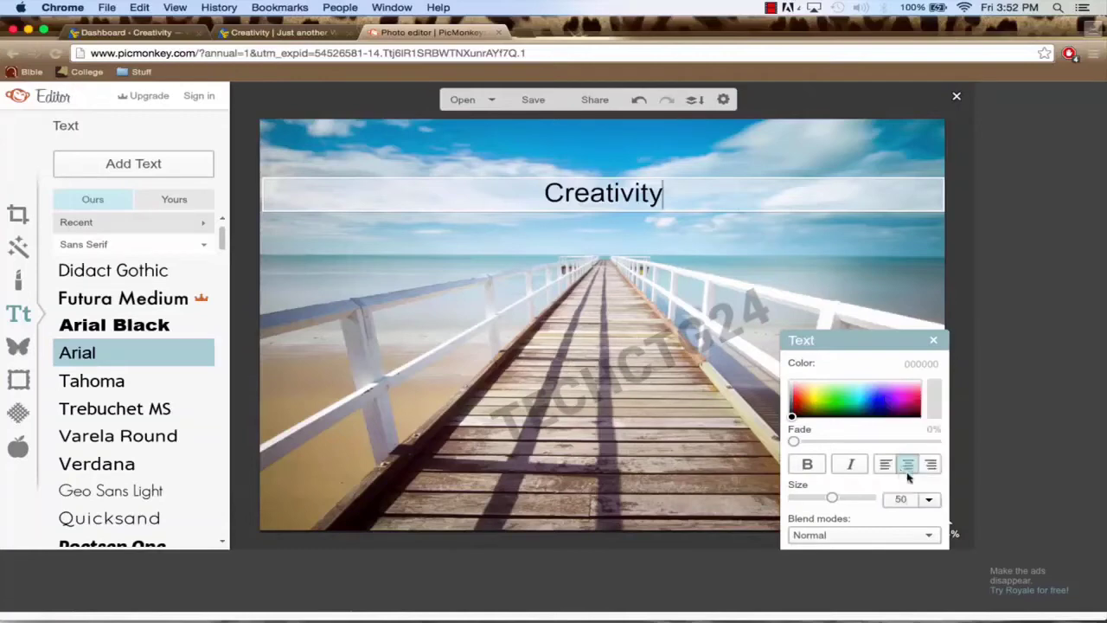
click(929, 499)
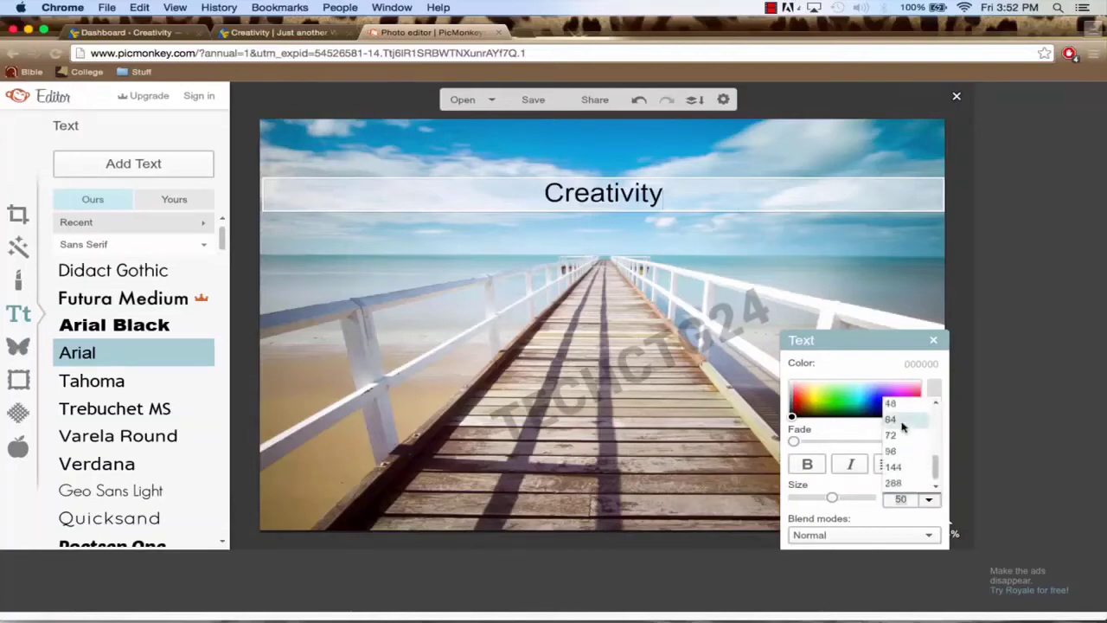
click(895, 466)
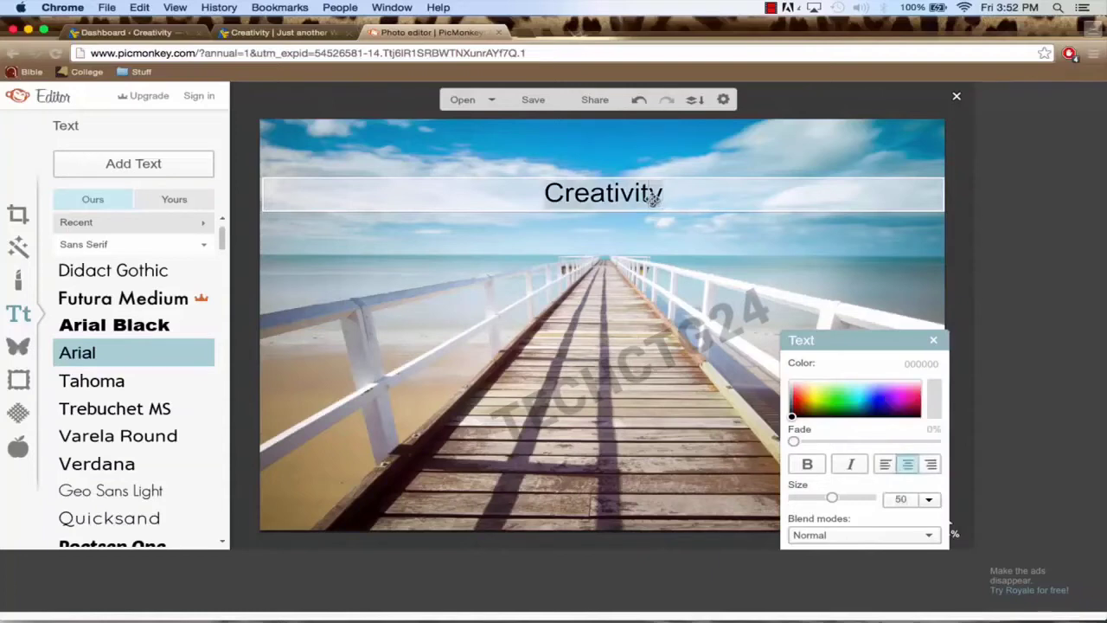
click(931, 501)
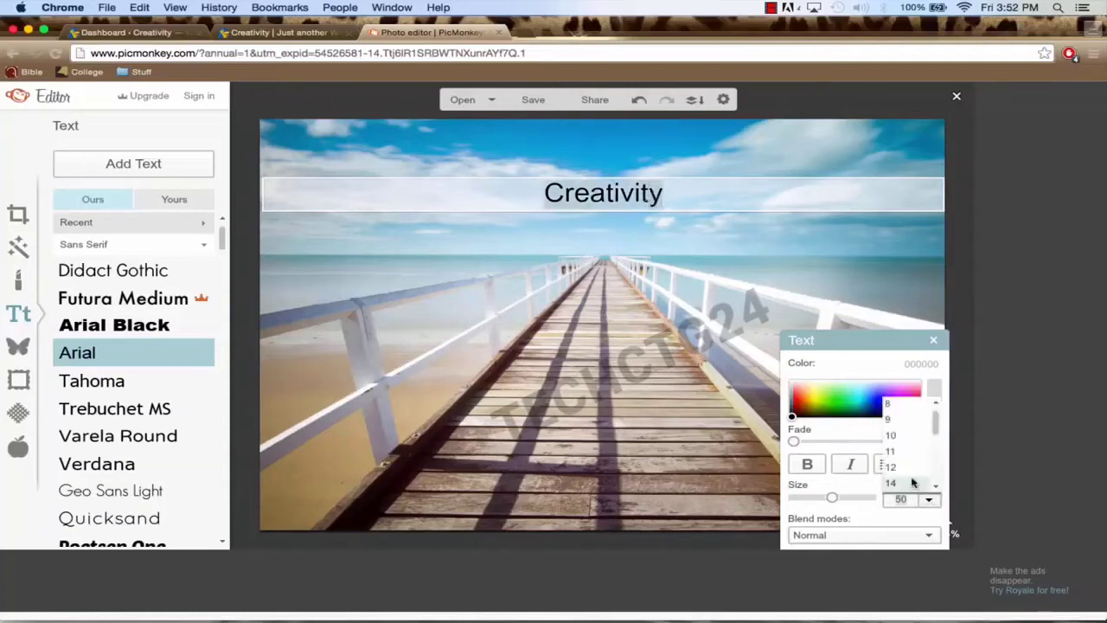
scroll(912, 484, down, 5)
click(908, 469)
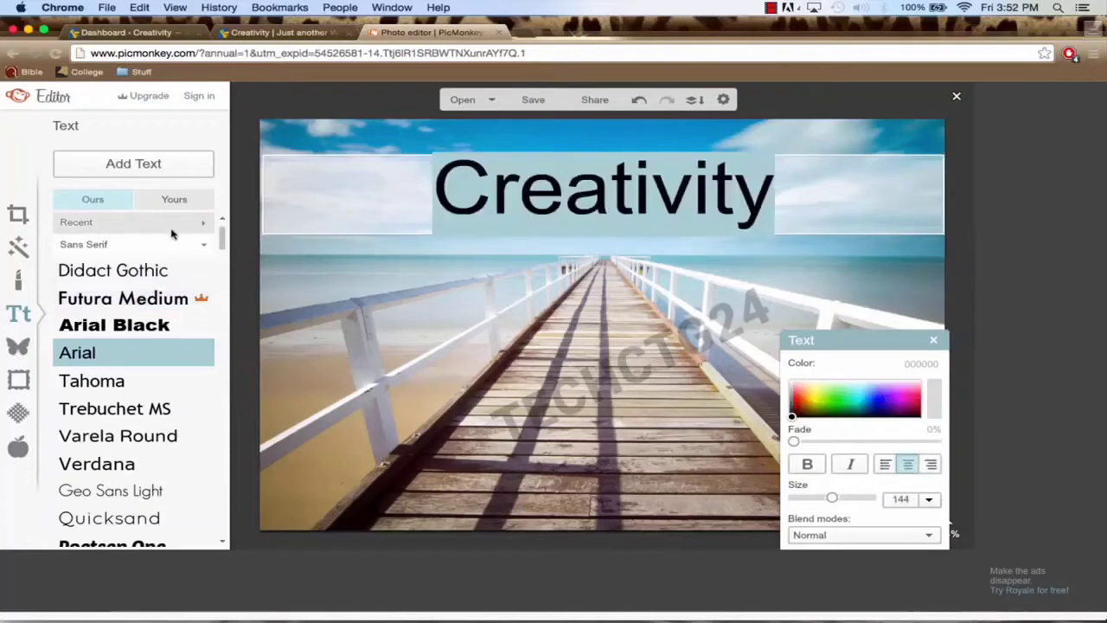
Step: Switch Creativity to the Shadows Into Light Two font and stretch it to size 183 across the sky
click(198, 225)
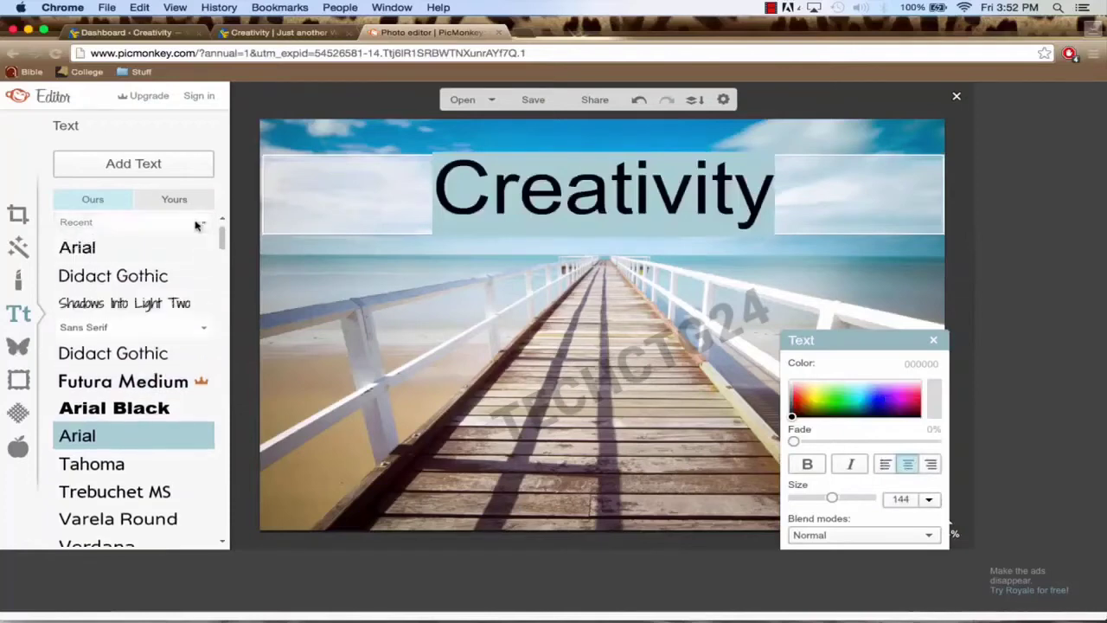
click(116, 302)
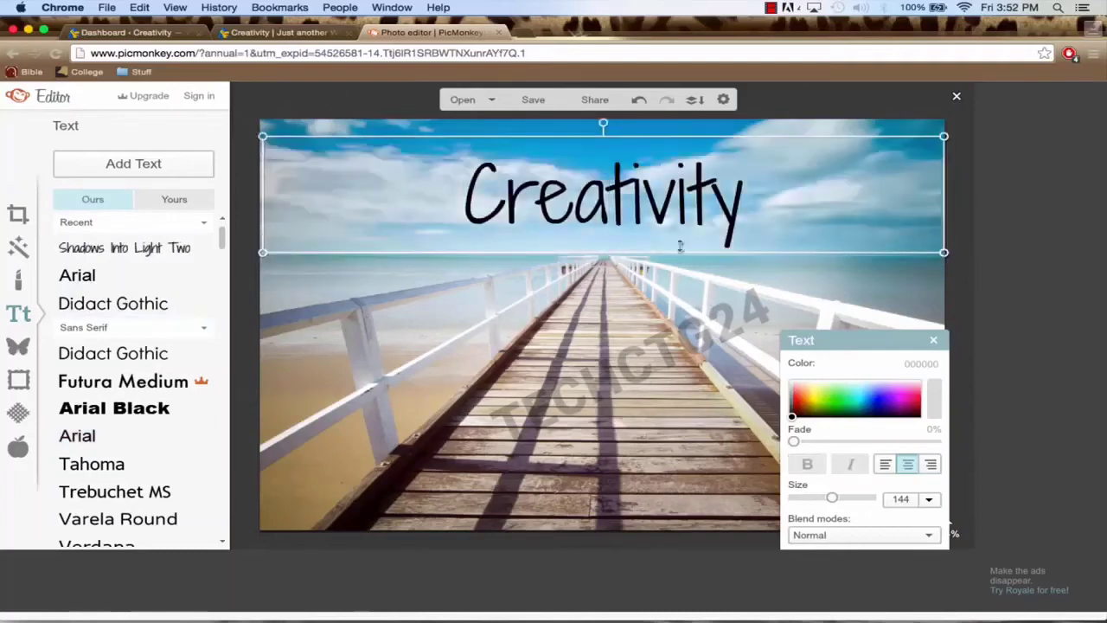
drag(664, 213, 663, 219)
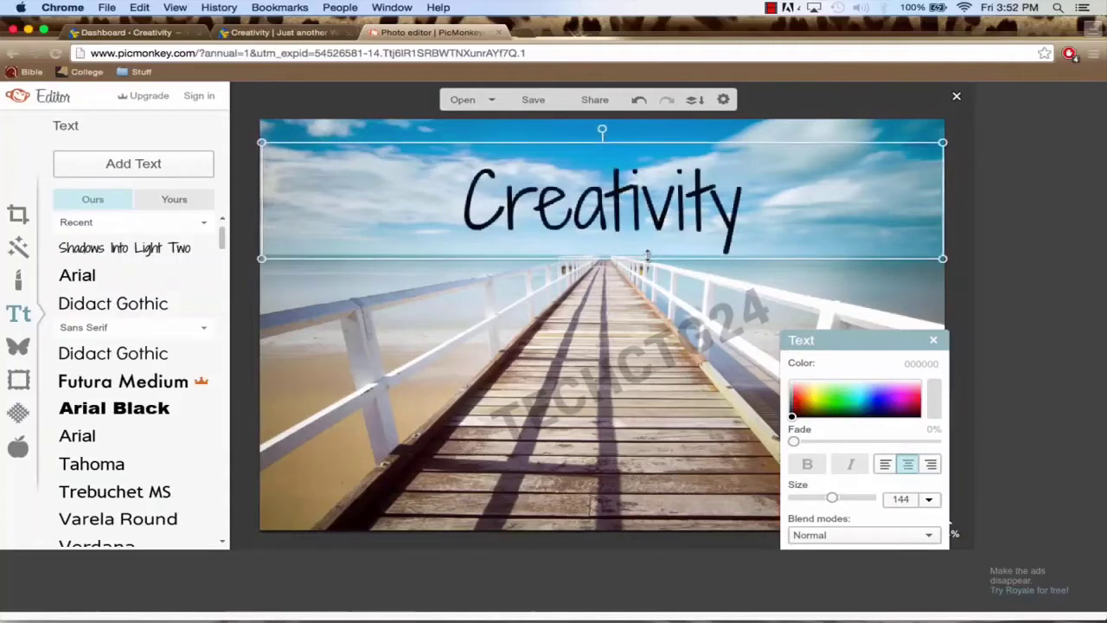
drag(632, 261, 631, 290)
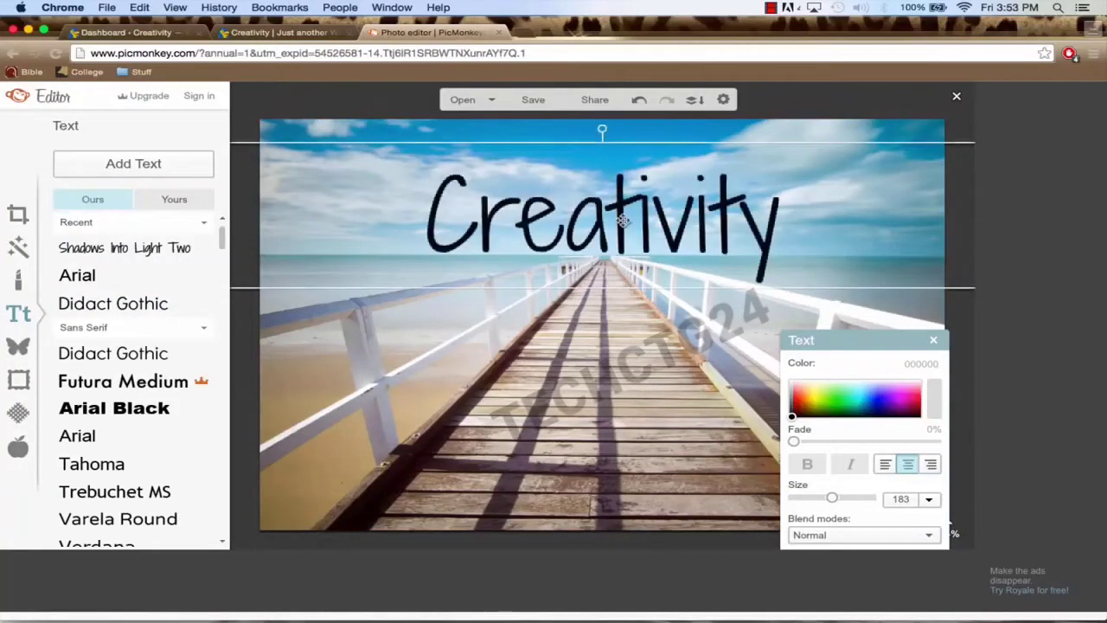
drag(623, 222, 622, 218)
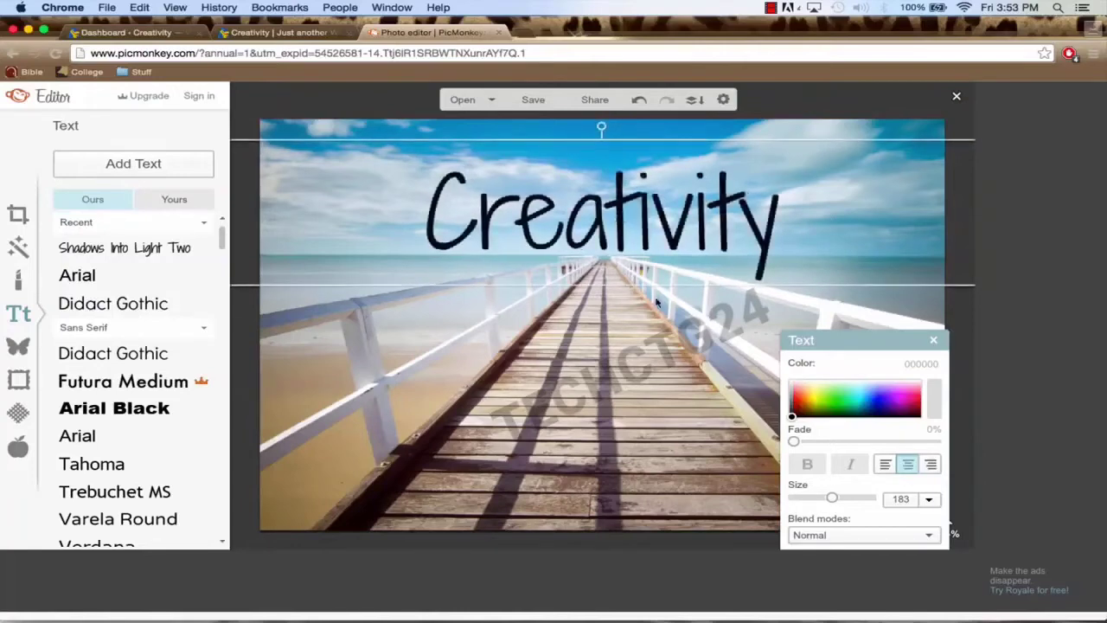
click(643, 342)
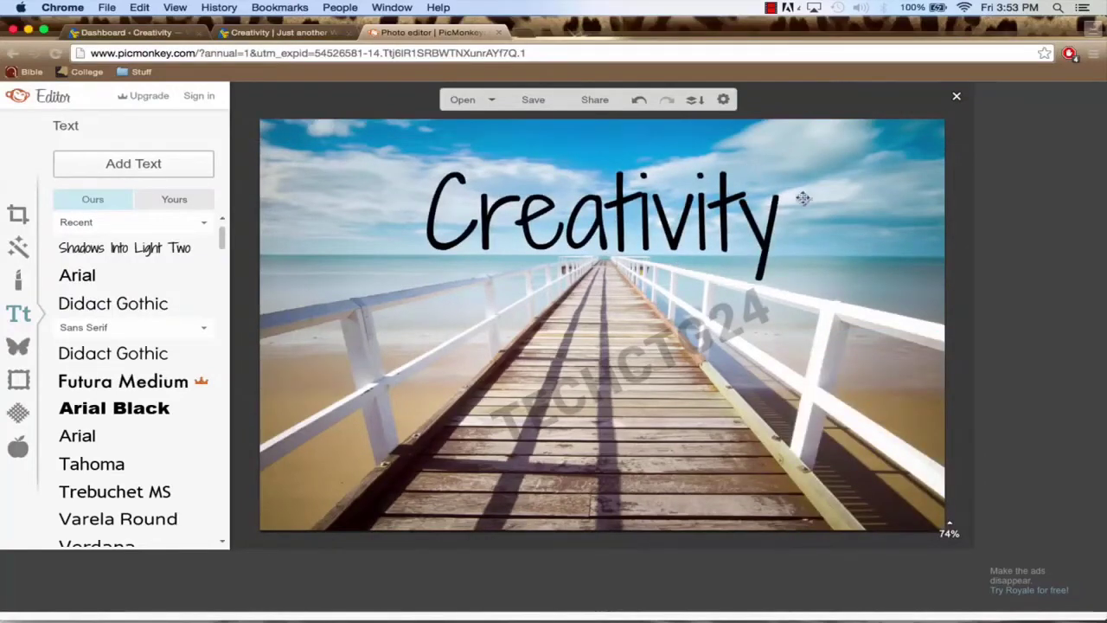
click(18, 214)
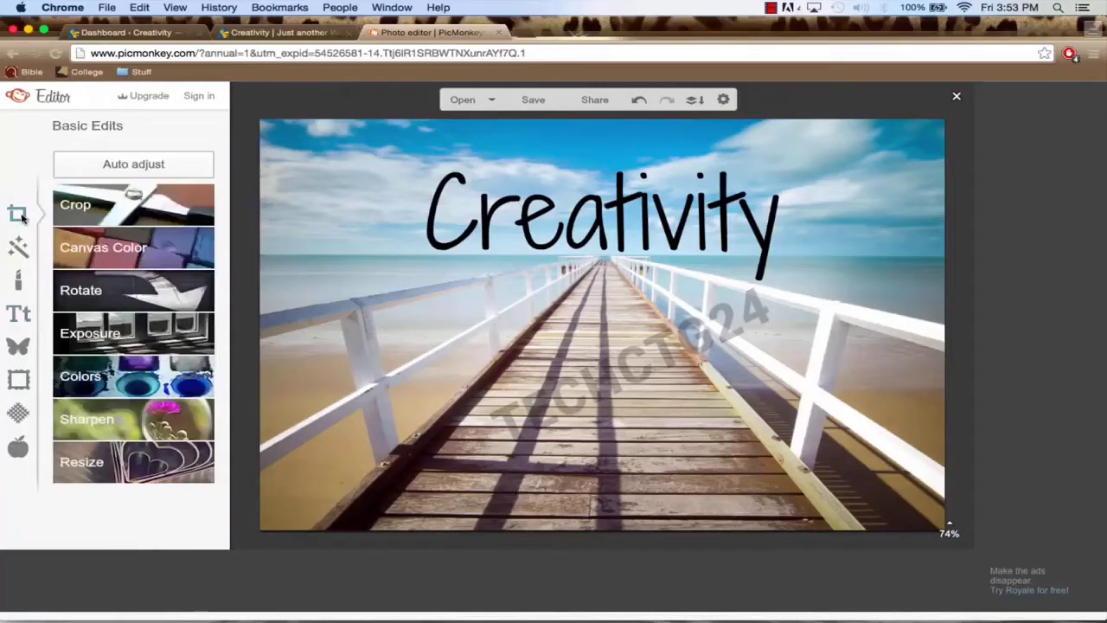
Step: Set the crop's actual size to 1080 × 420 and move the crop box up over the sky
click(116, 213)
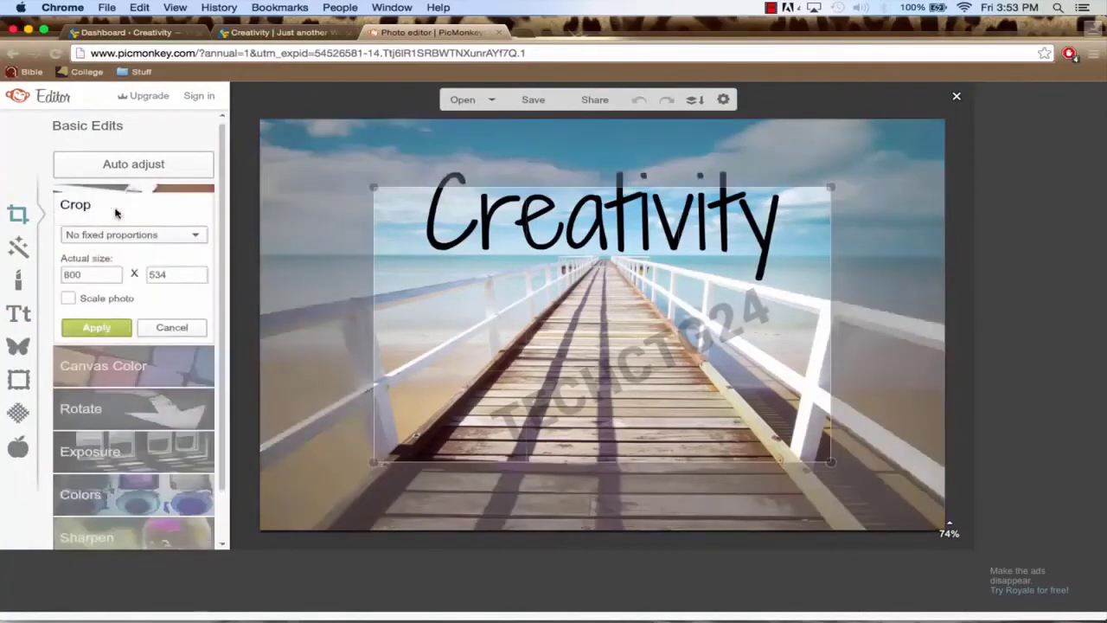
double_click(89, 274)
text(1)
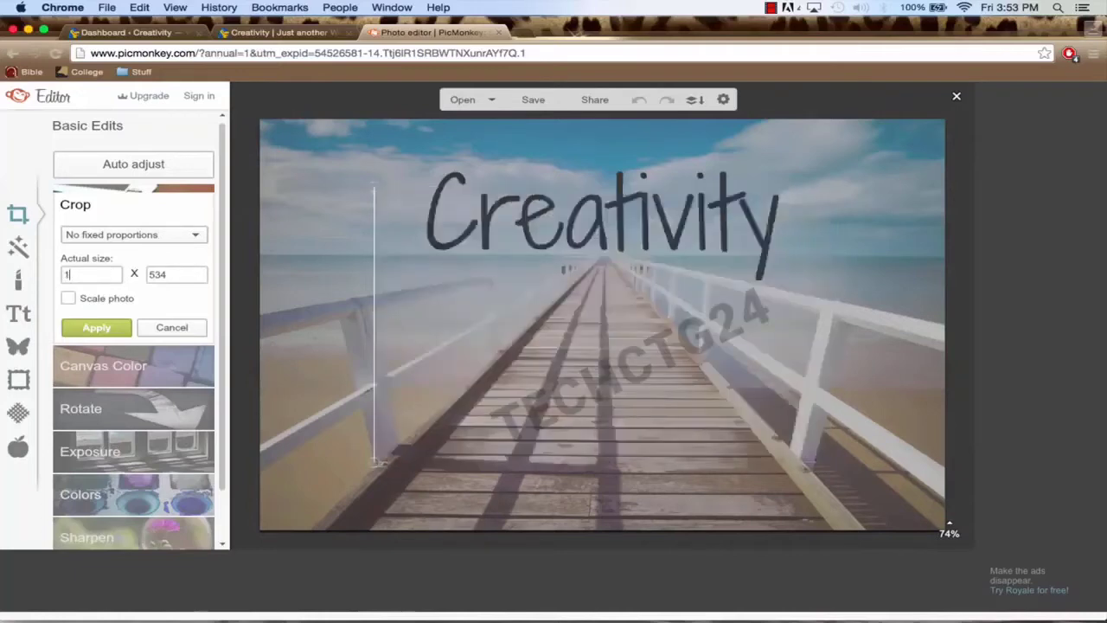
text(080)
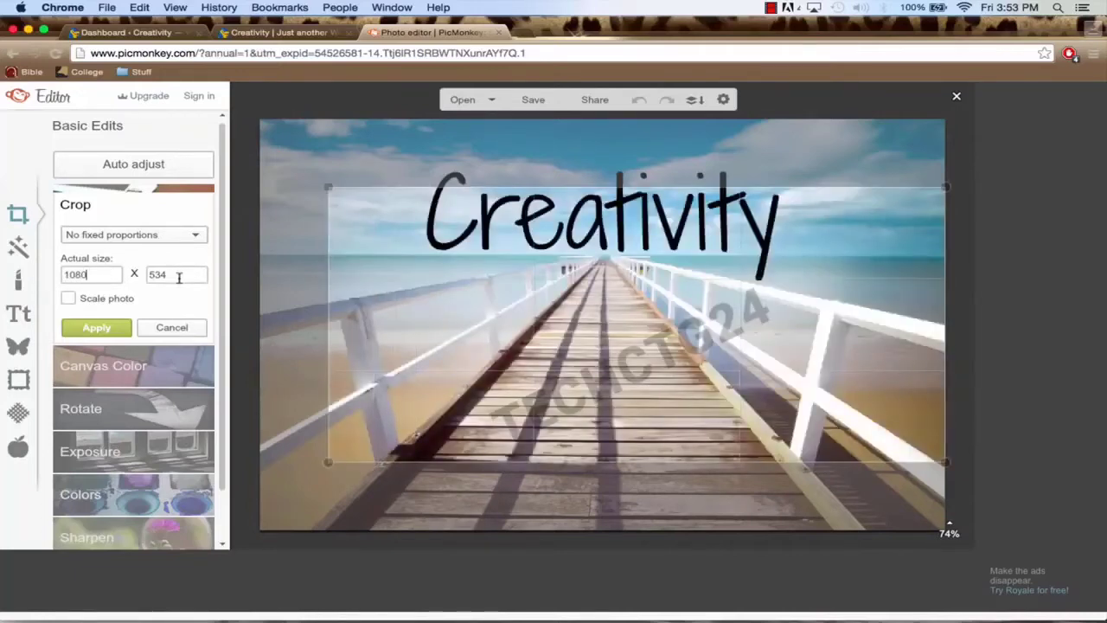
key(Tab)
text(420)
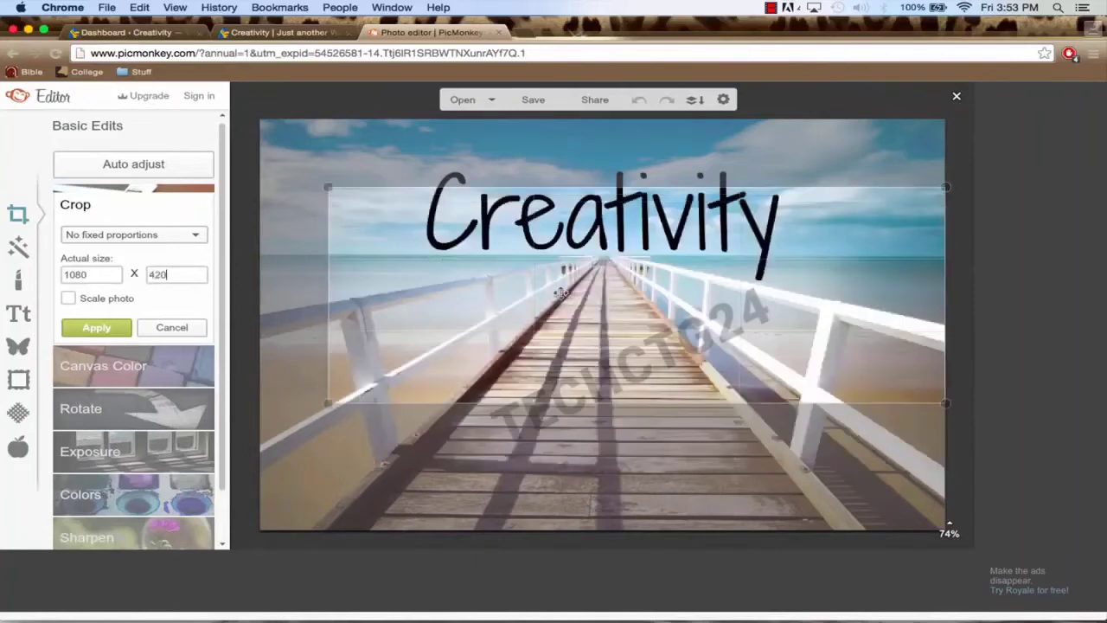
drag(561, 294, 527, 229)
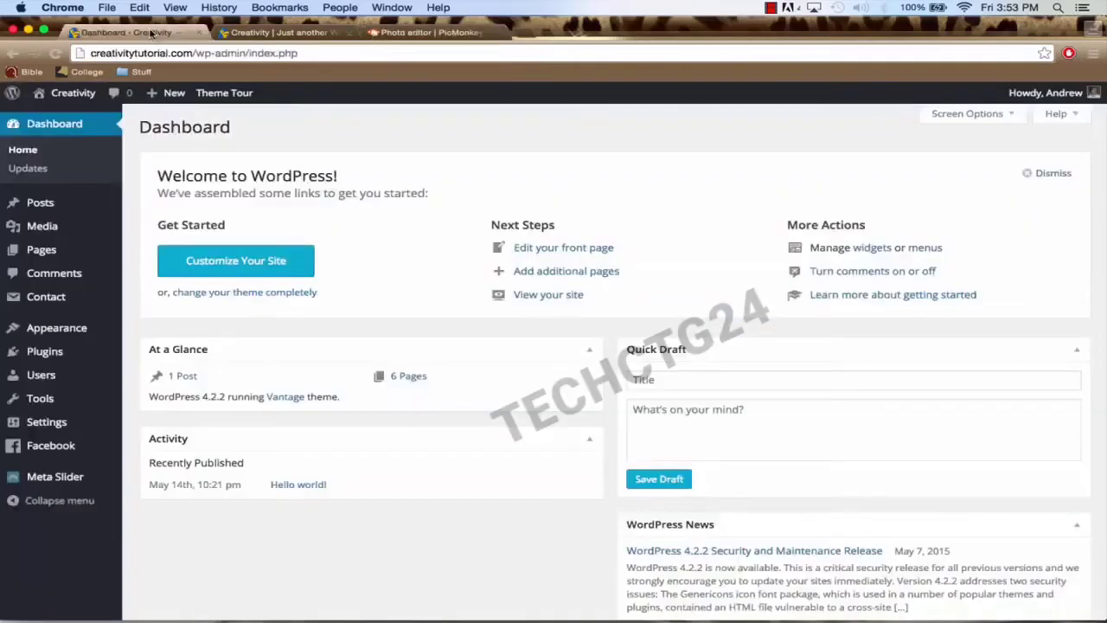
Step: Compare against the site's front page, fine-tune the crop position slightly lower, and apply the crop
click(129, 32)
click(73, 92)
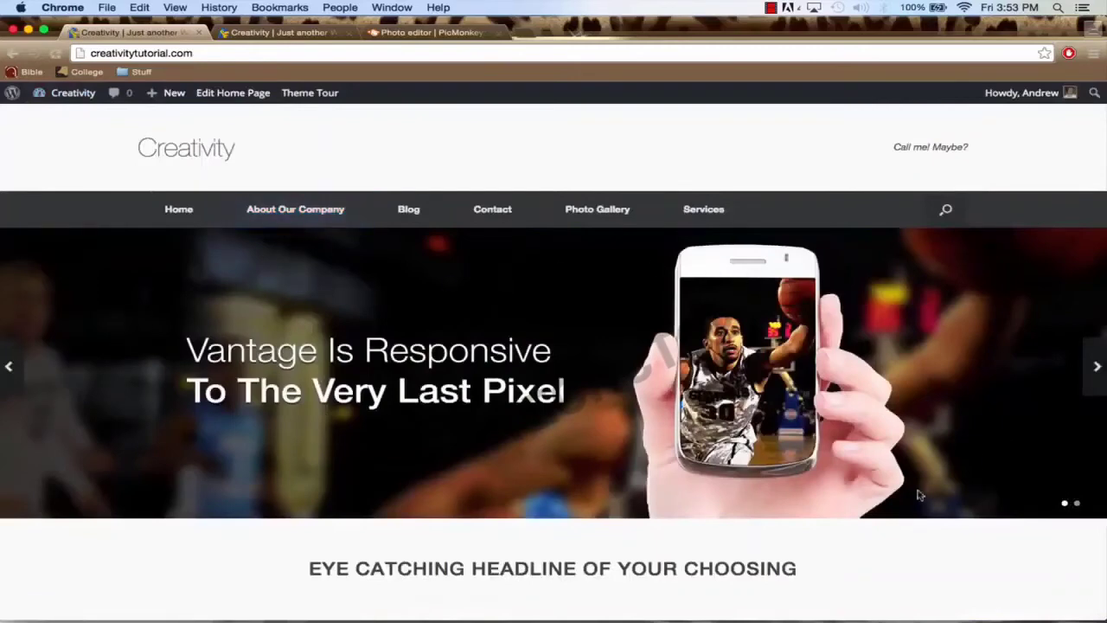
click(441, 33)
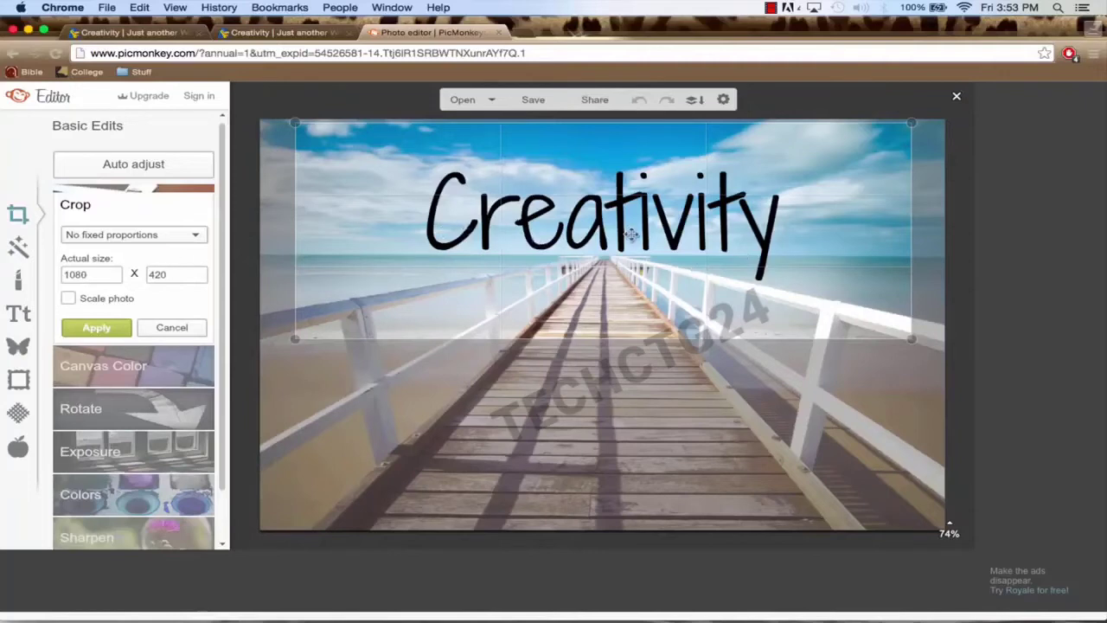
drag(632, 239, 631, 237)
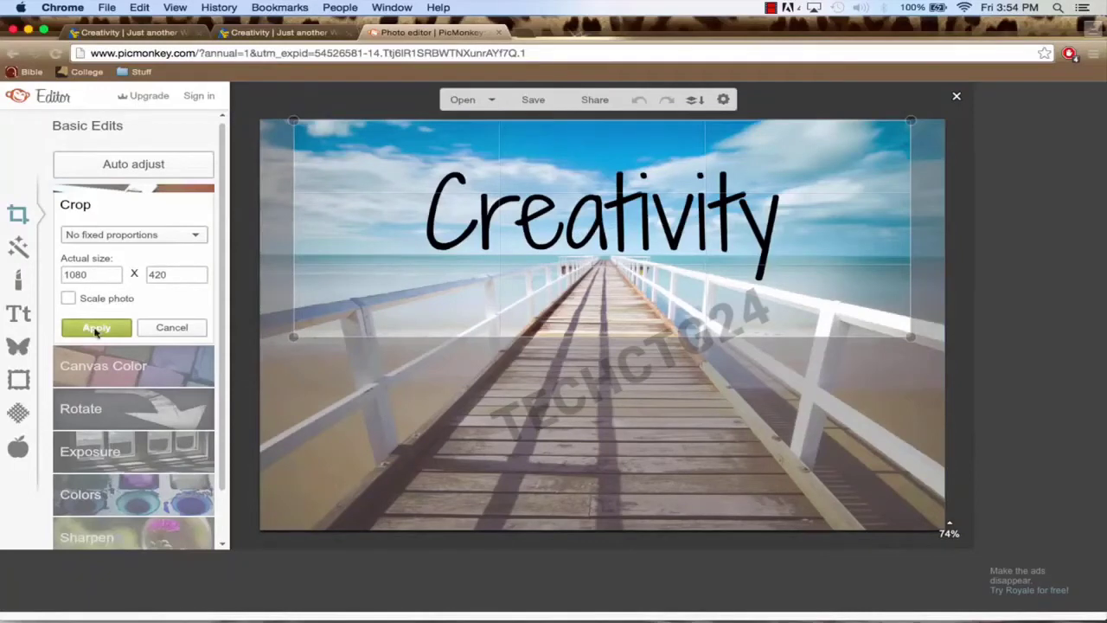
drag(460, 237, 461, 243)
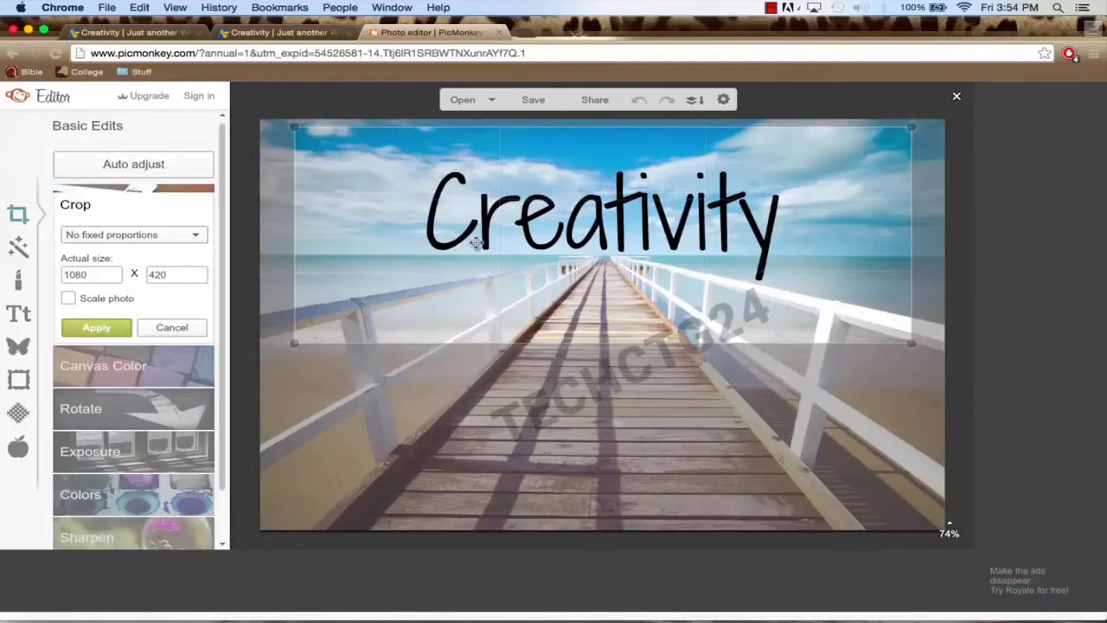
click(96, 327)
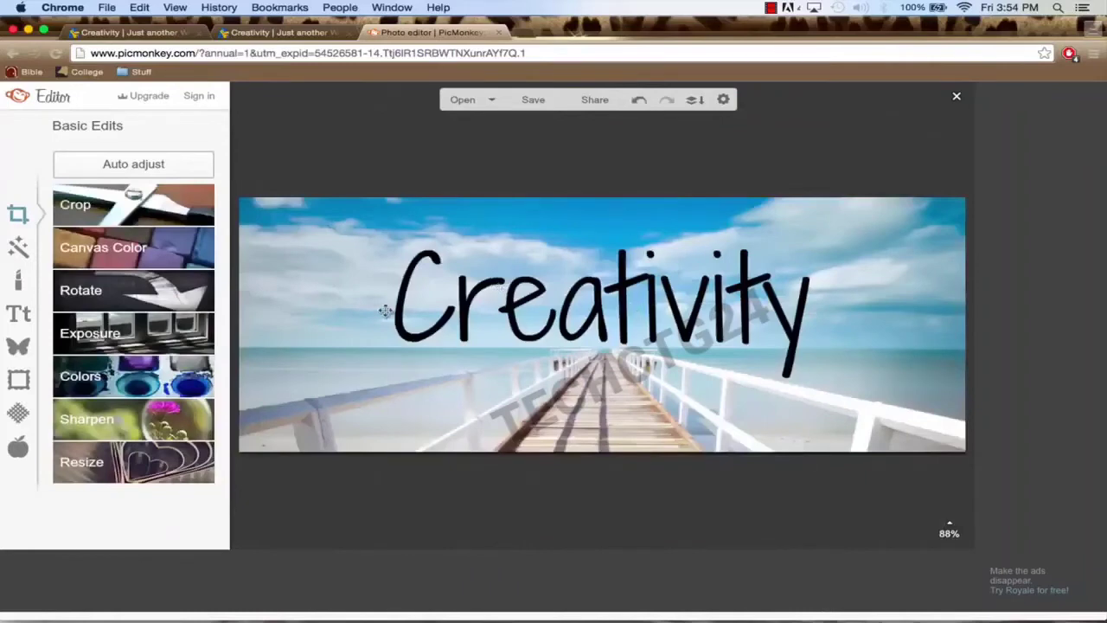
Step: Save the banner at highest quality as ergerger.jpg in Desktop > Website-We're-Creating
click(535, 102)
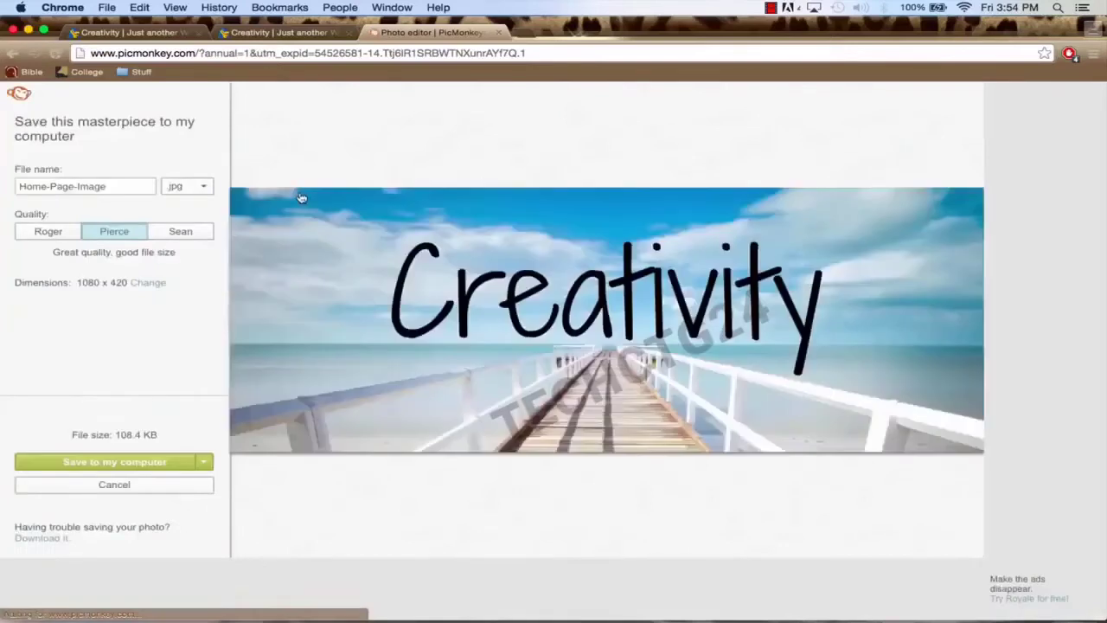
click(192, 234)
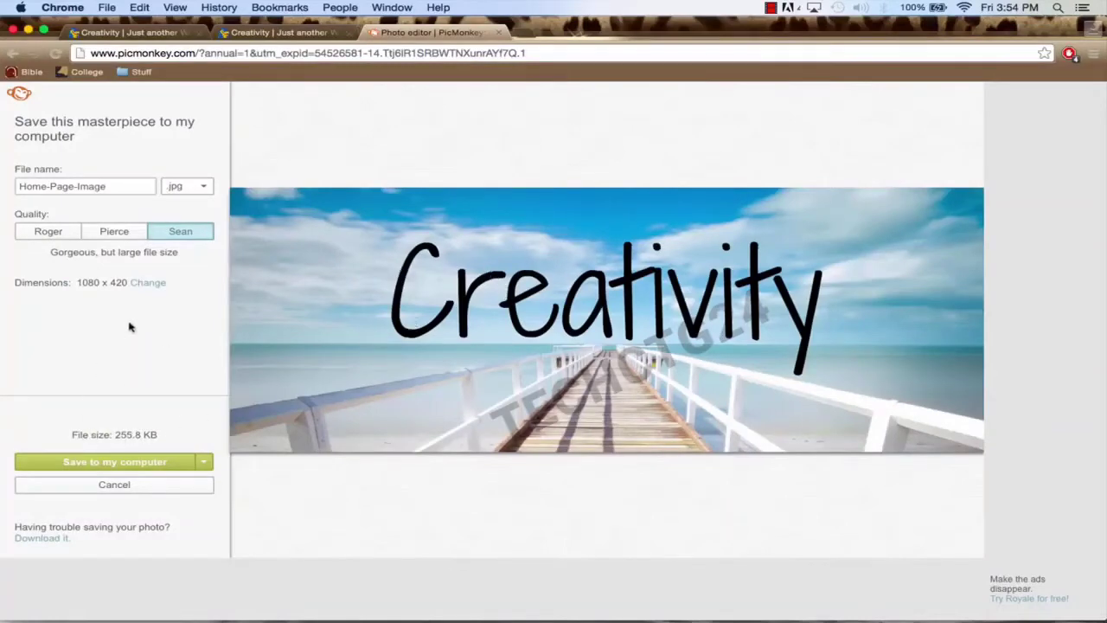
triple_click(113, 186)
text(ergerger)
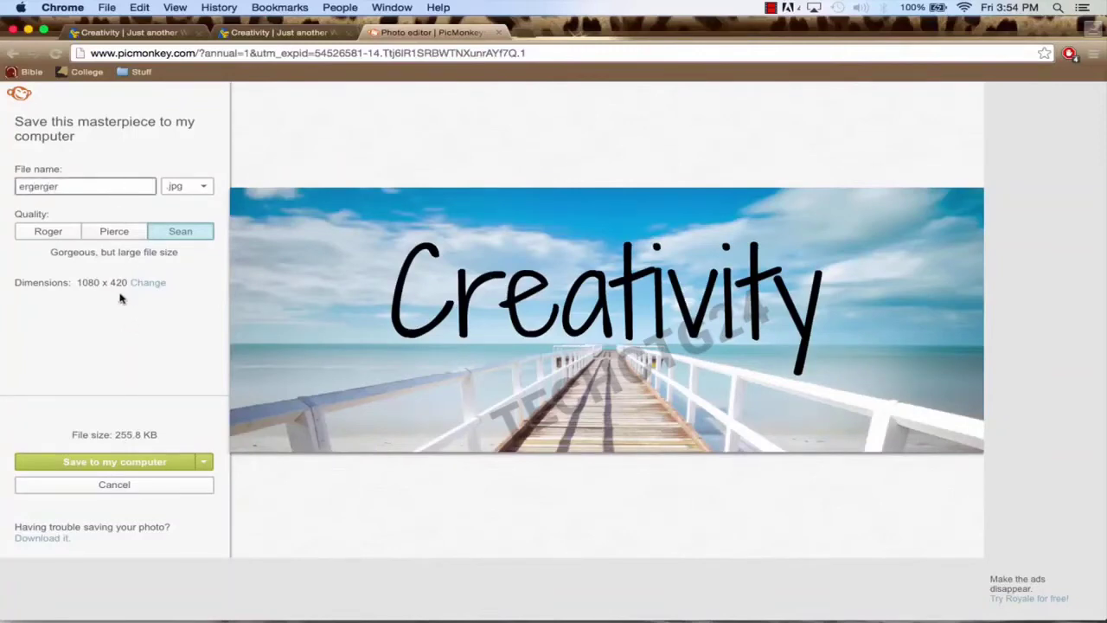
click(112, 462)
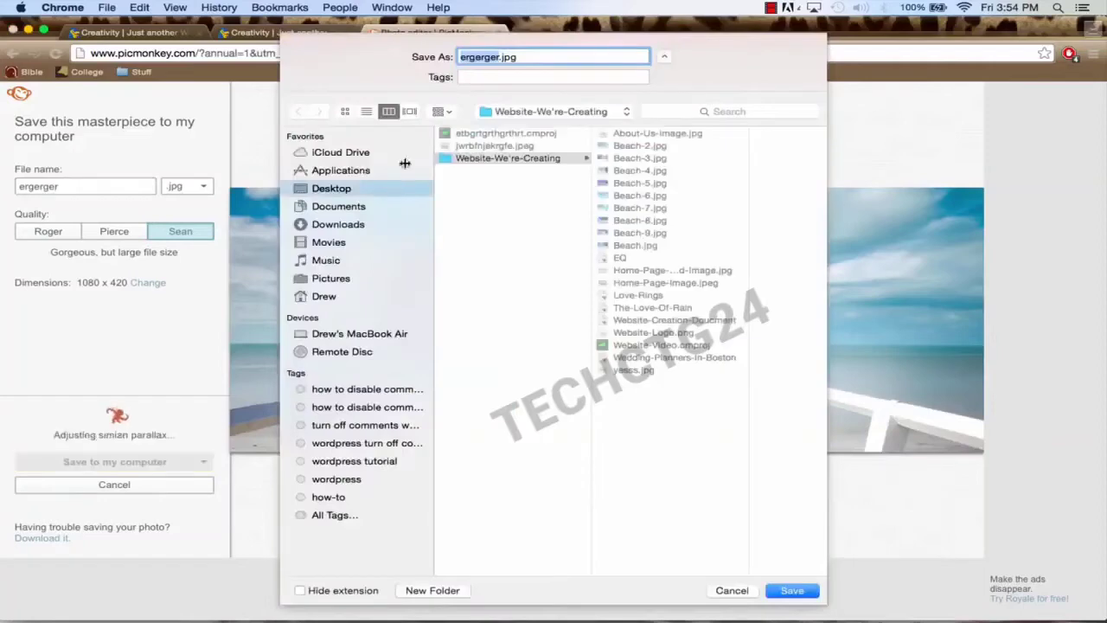
click(782, 589)
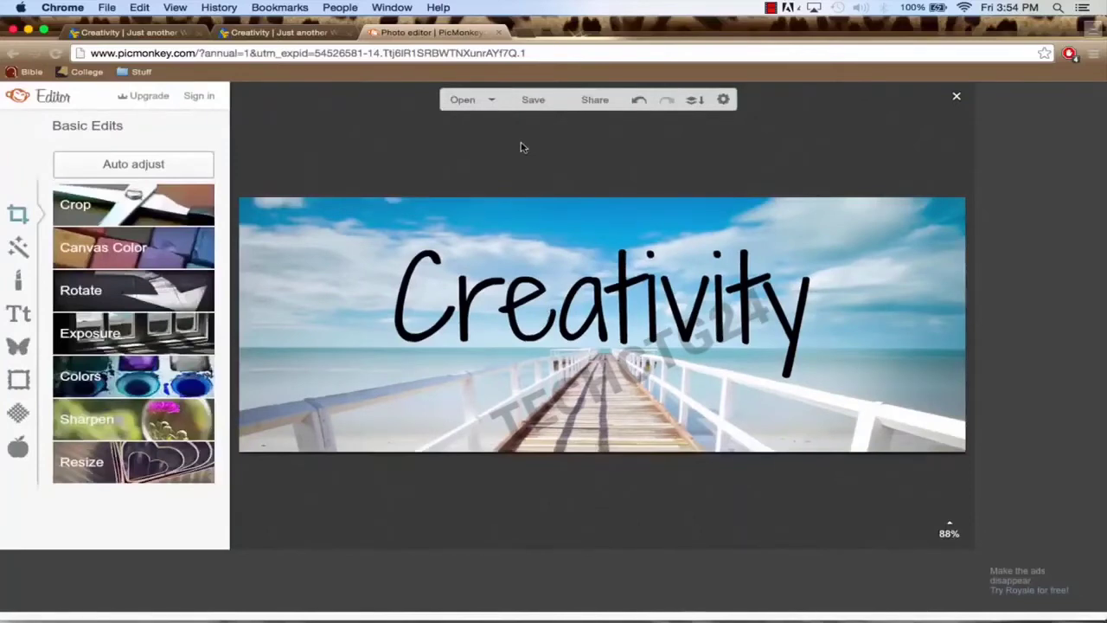
Step: Close PicMonkey, go to the Creativity dashboard's Meta Slider page, and add a new 700 × 300 slideshow
click(499, 34)
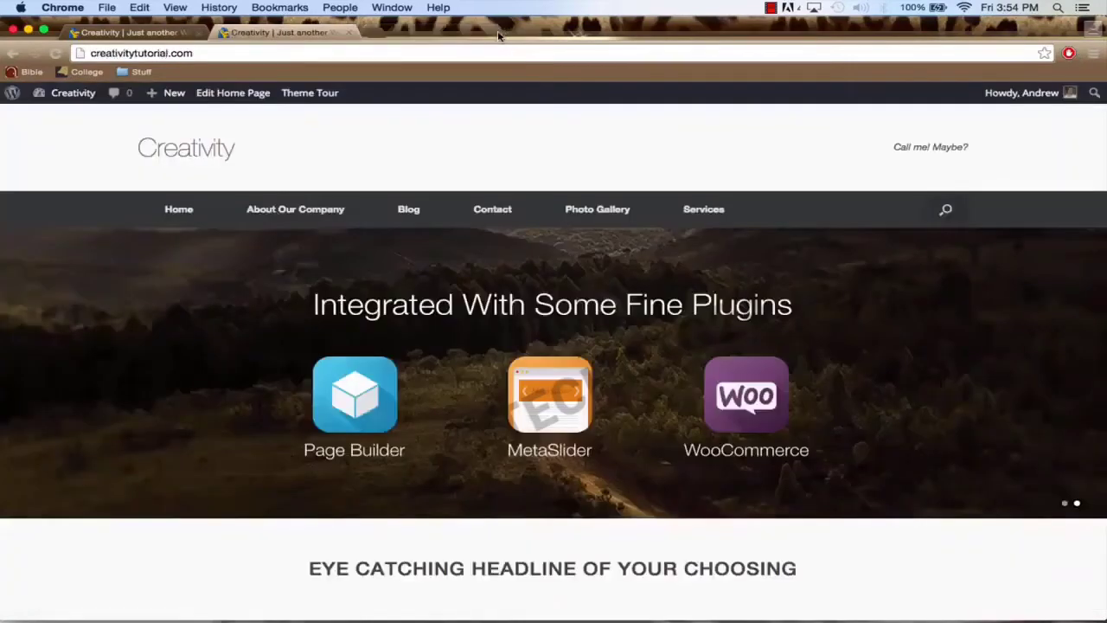
click(152, 34)
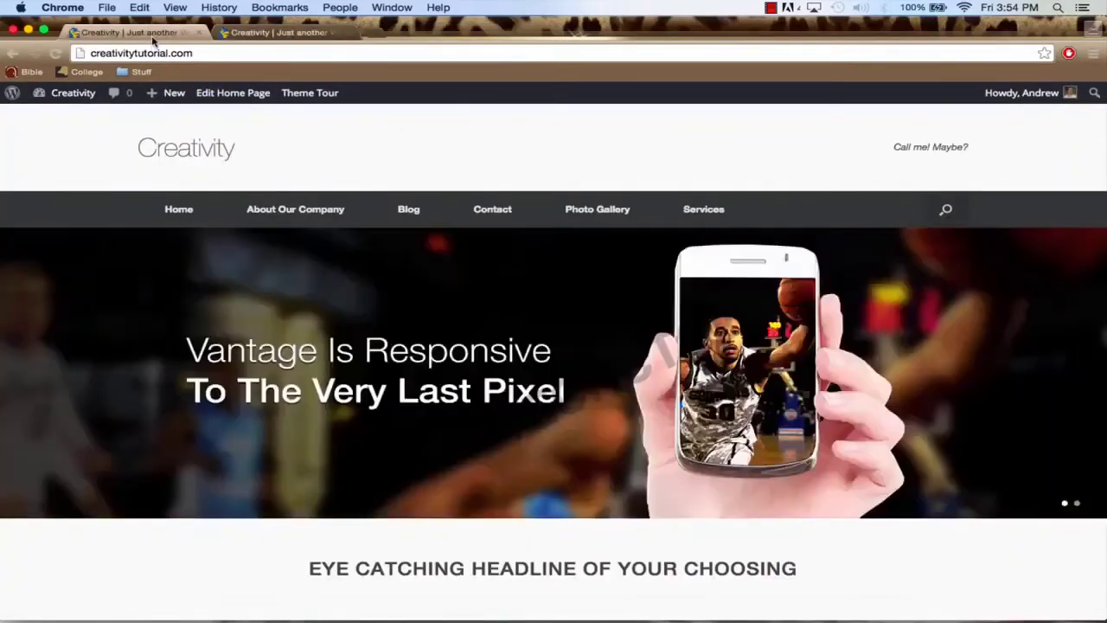
mouse_move(75, 98)
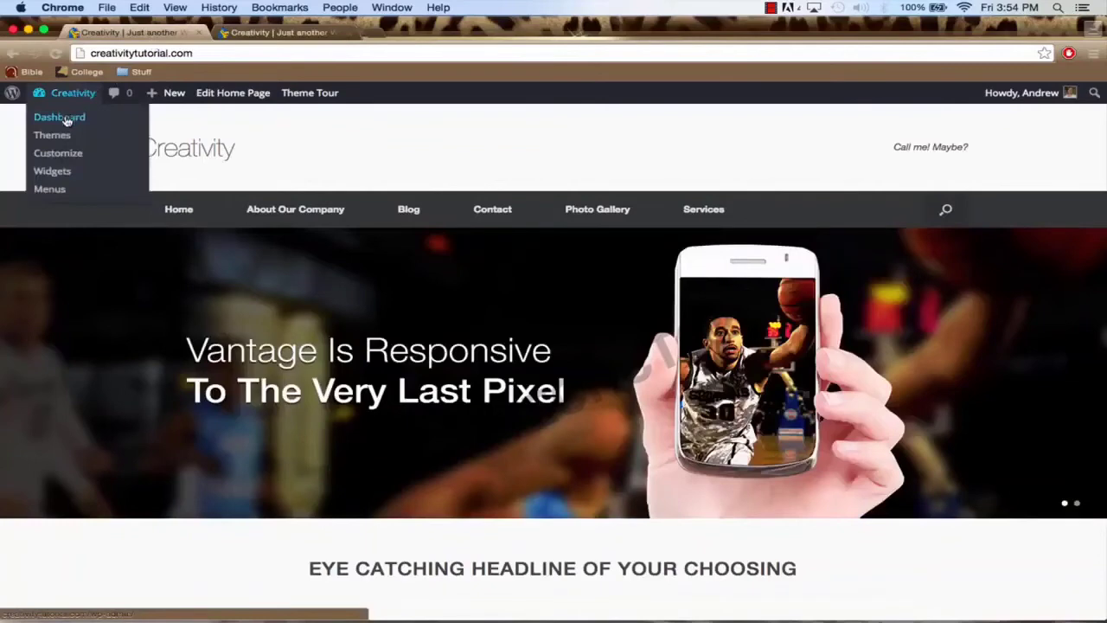
click(66, 121)
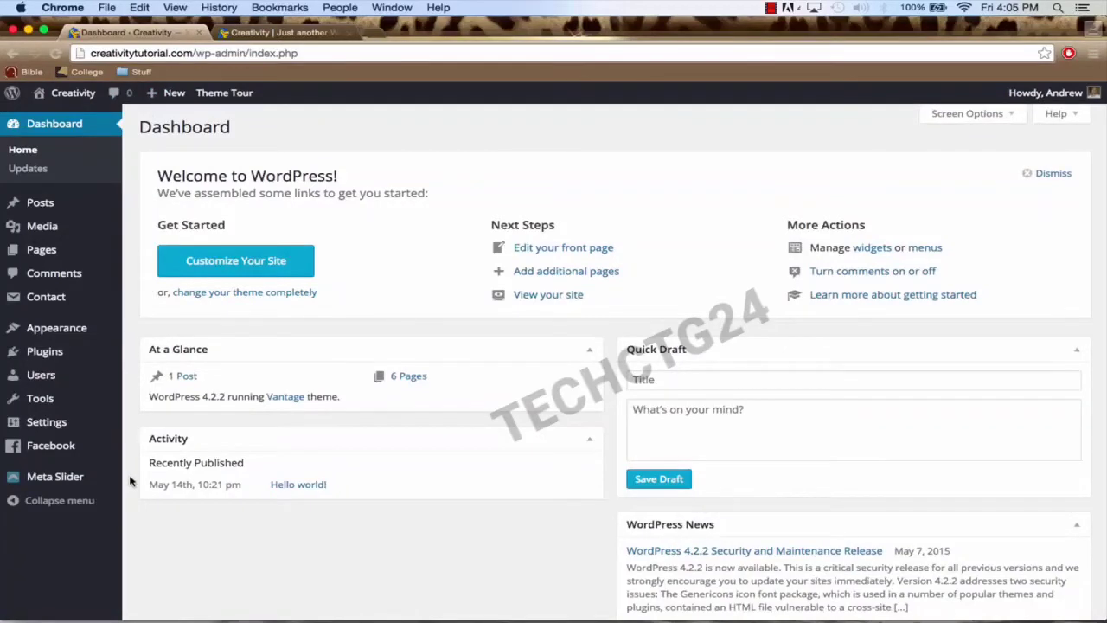
mouse_move(65, 482)
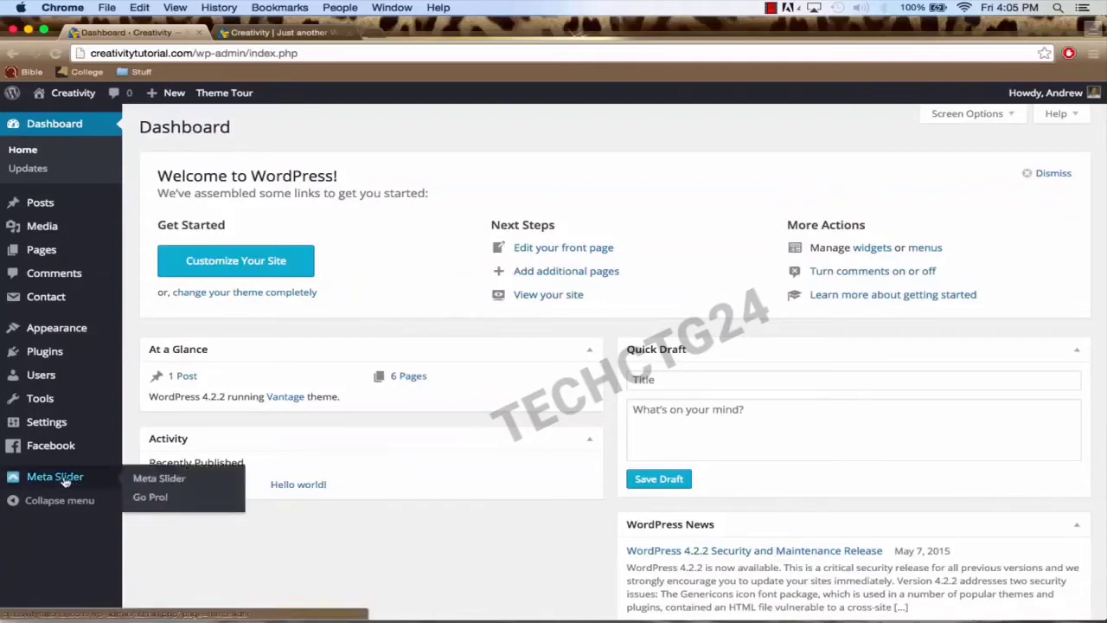
click(63, 482)
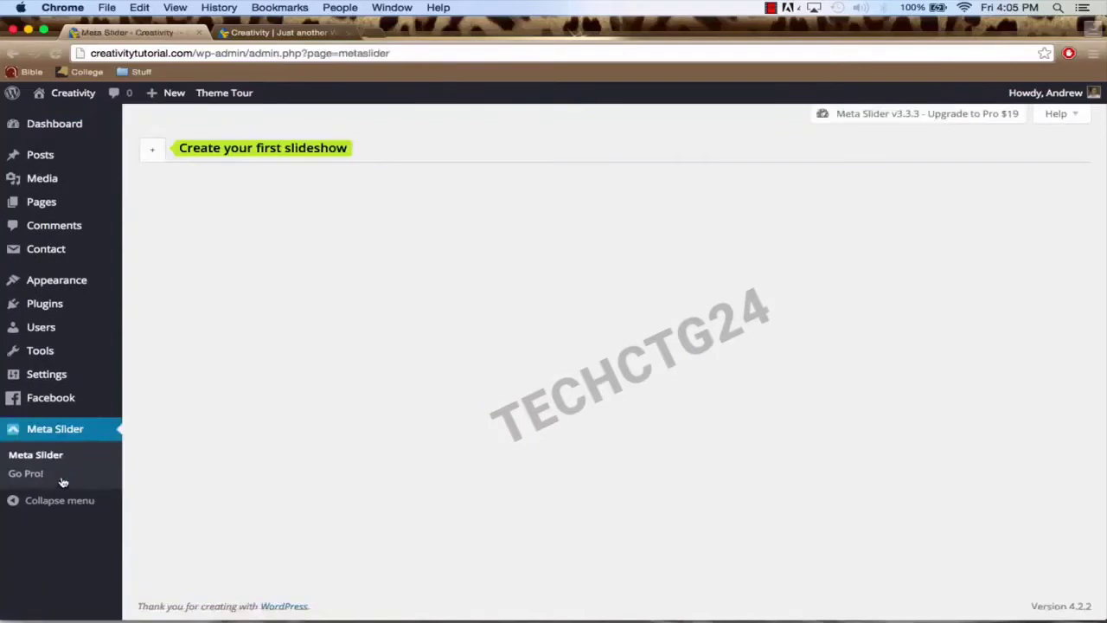
click(153, 154)
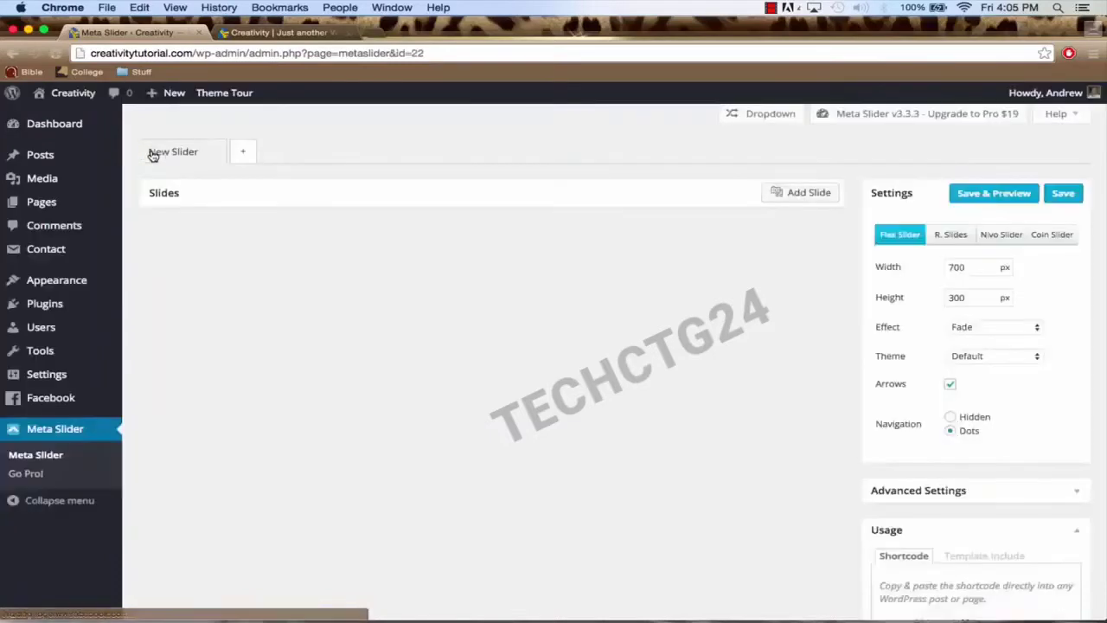
Step: Upload Home-Page-Background-Image.jpg and add it to New Slider as a slide
click(814, 199)
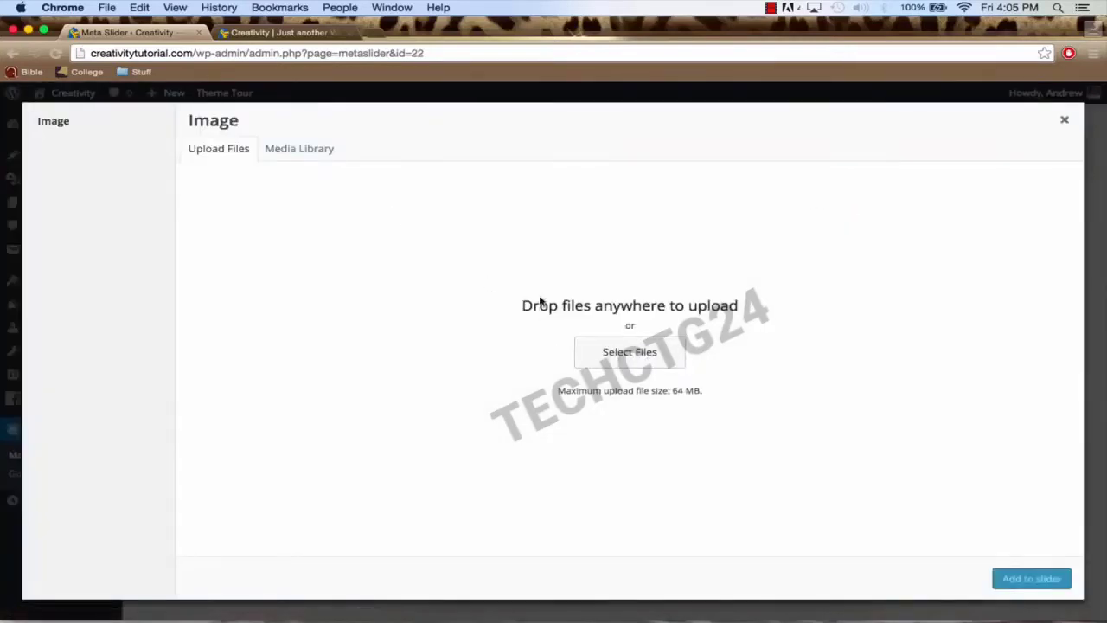
click(623, 355)
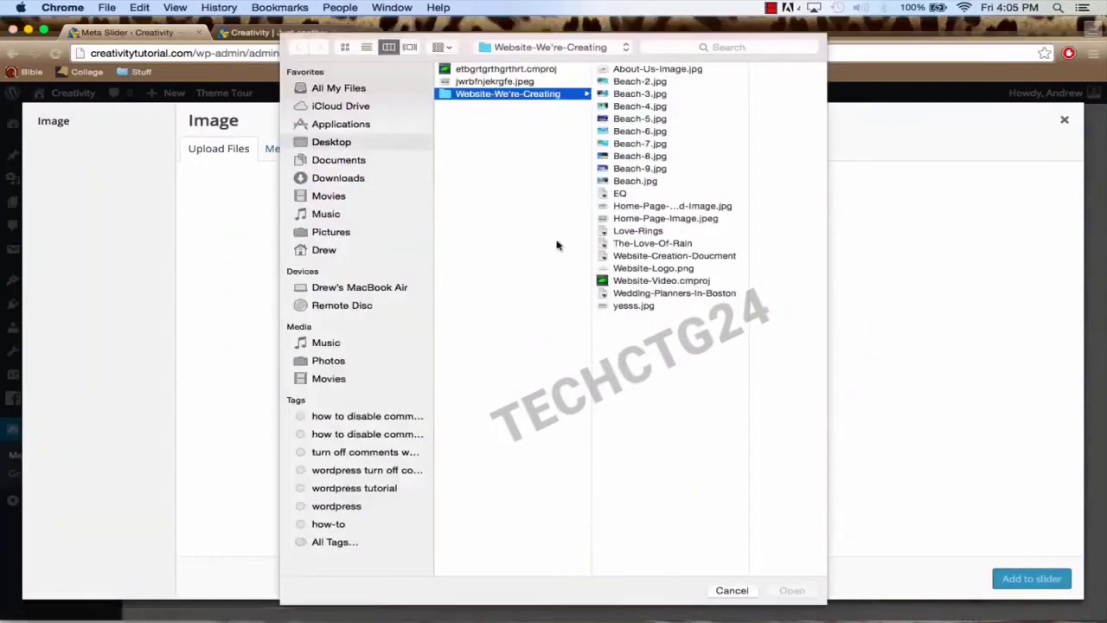
click(665, 219)
click(650, 208)
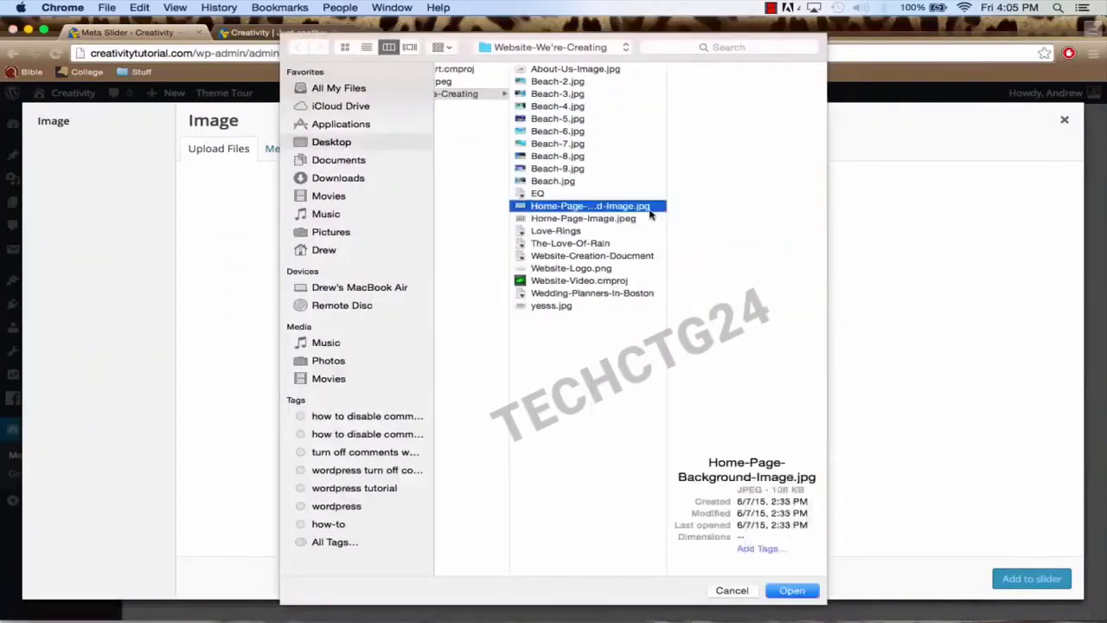
click(792, 592)
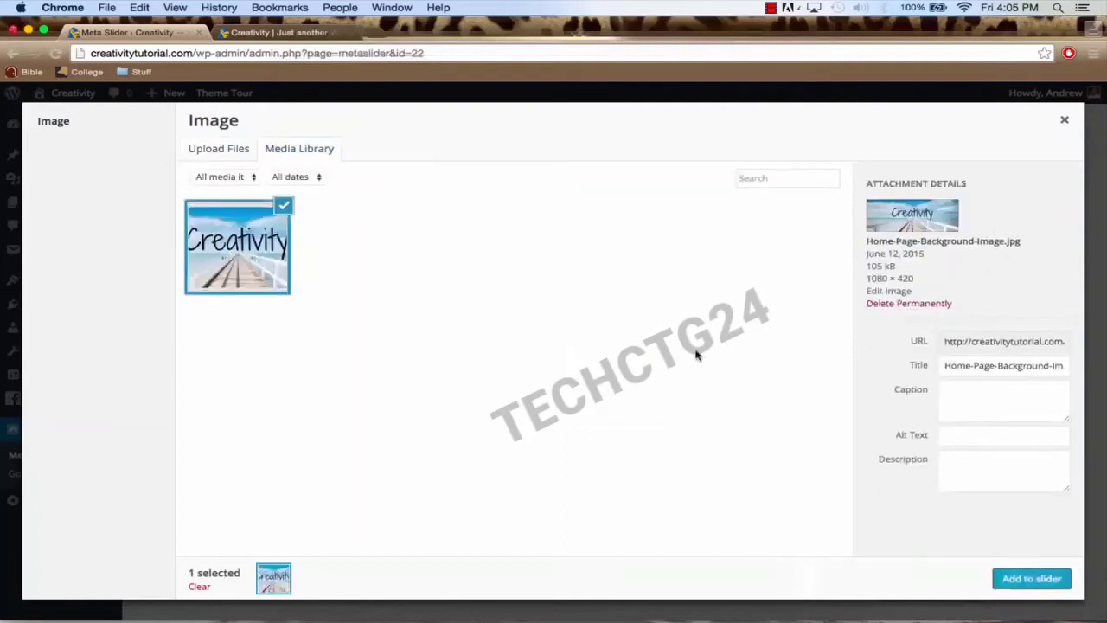
click(1009, 579)
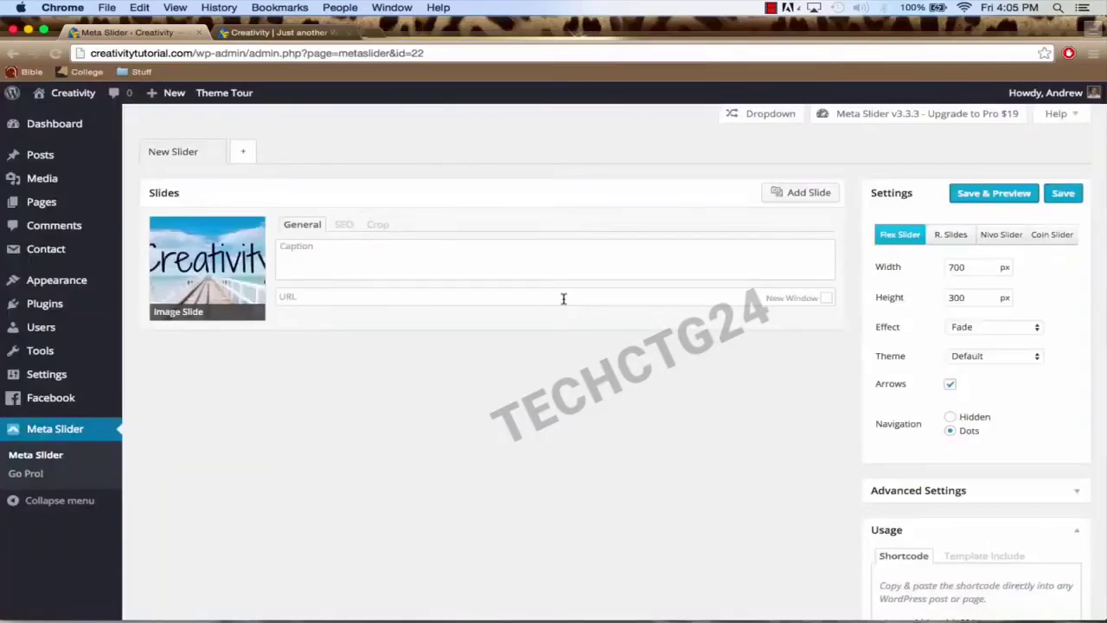
Step: Set the slider to 1080 × 420 with the Vantage (Flex) theme and save it
double_click(967, 268)
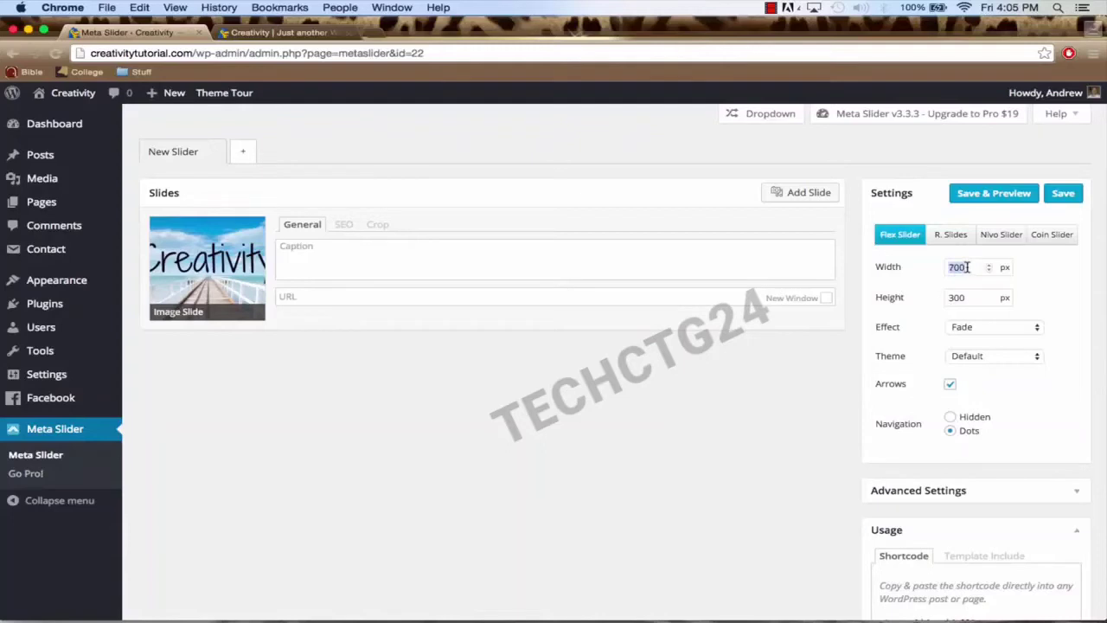
text(108)
double_click(961, 297)
text(420)
click(978, 357)
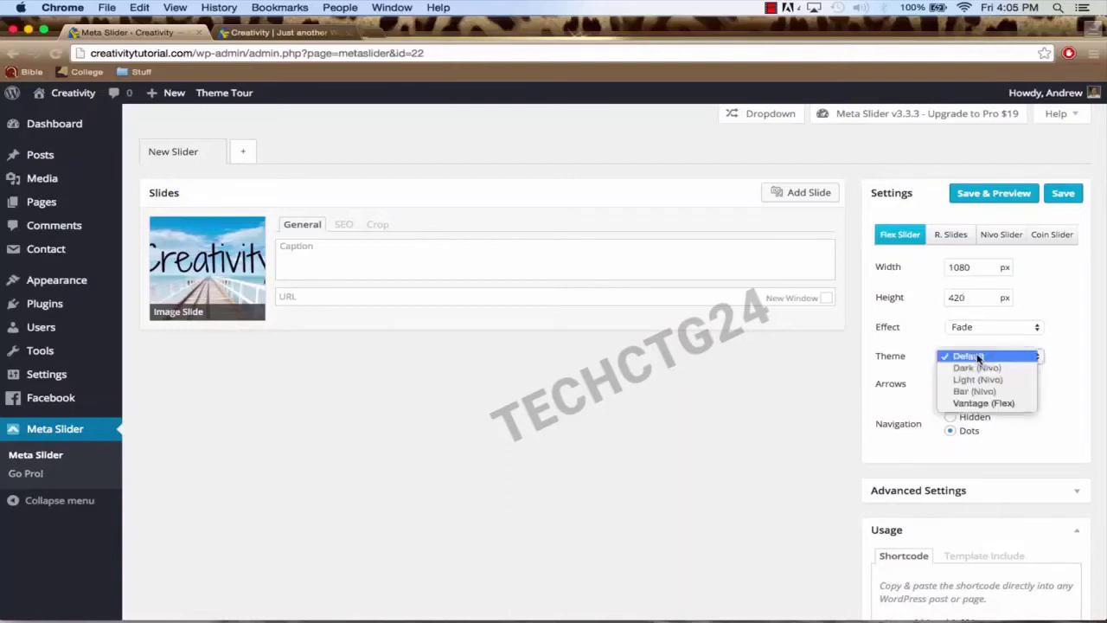
click(1015, 404)
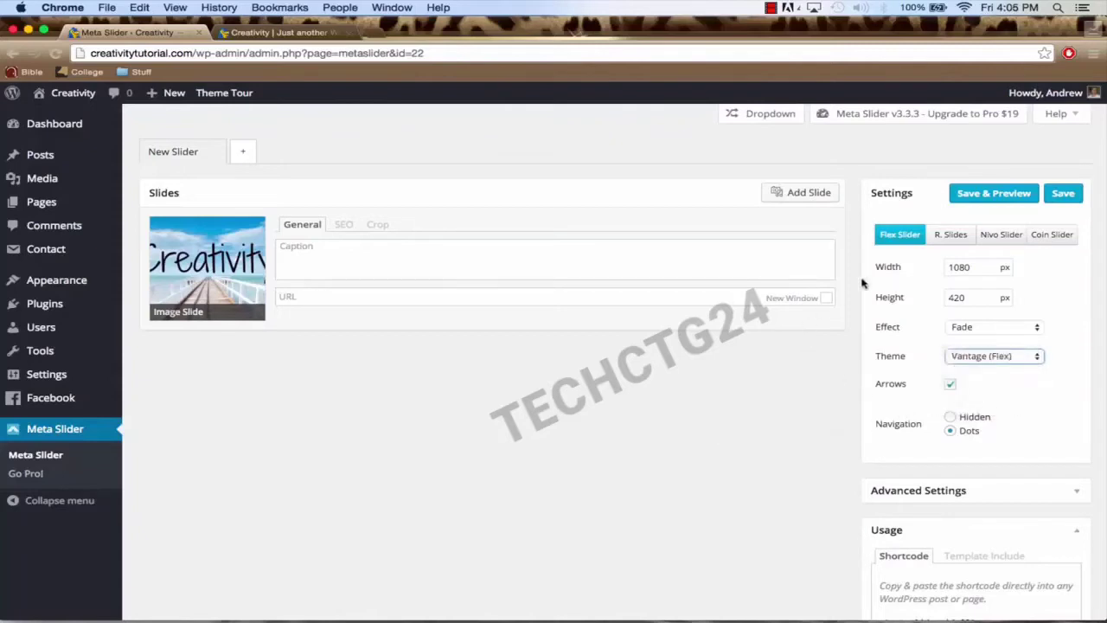
click(1060, 195)
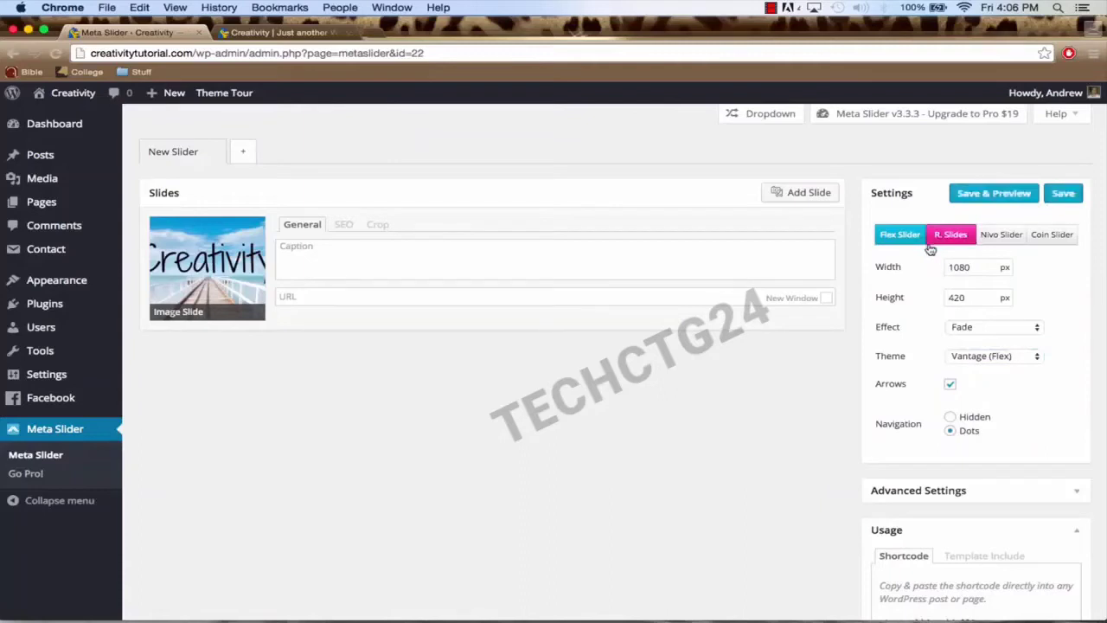
click(270, 33)
Step: After reloading the live home page, switch the Home Page's Meta Slider from Demo Slider to New Slider and update
click(261, 54)
key(Return)
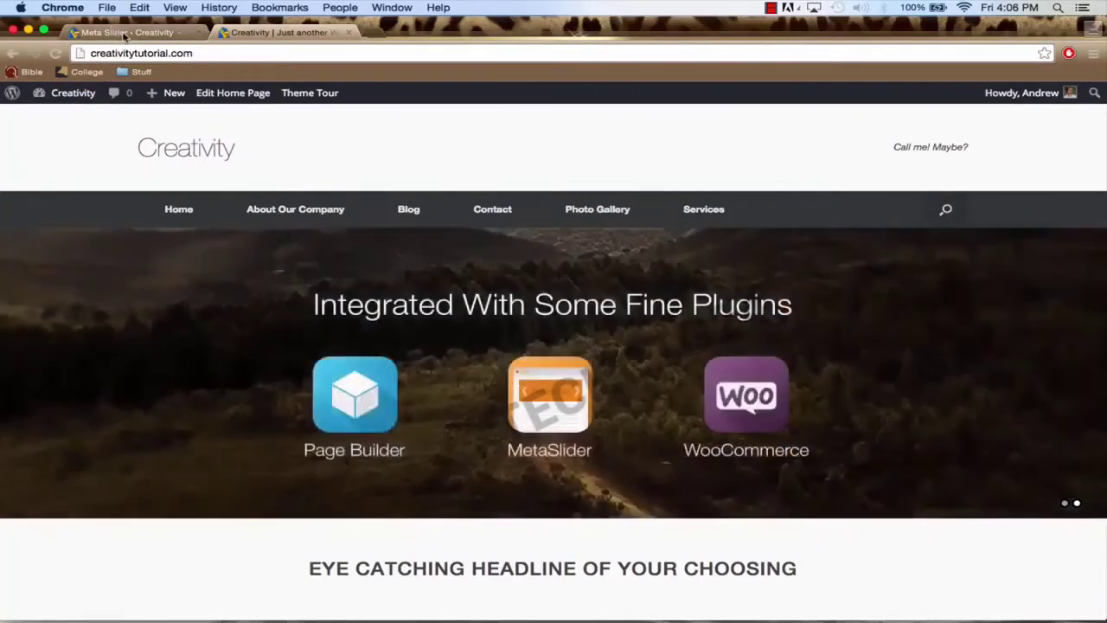
click(124, 36)
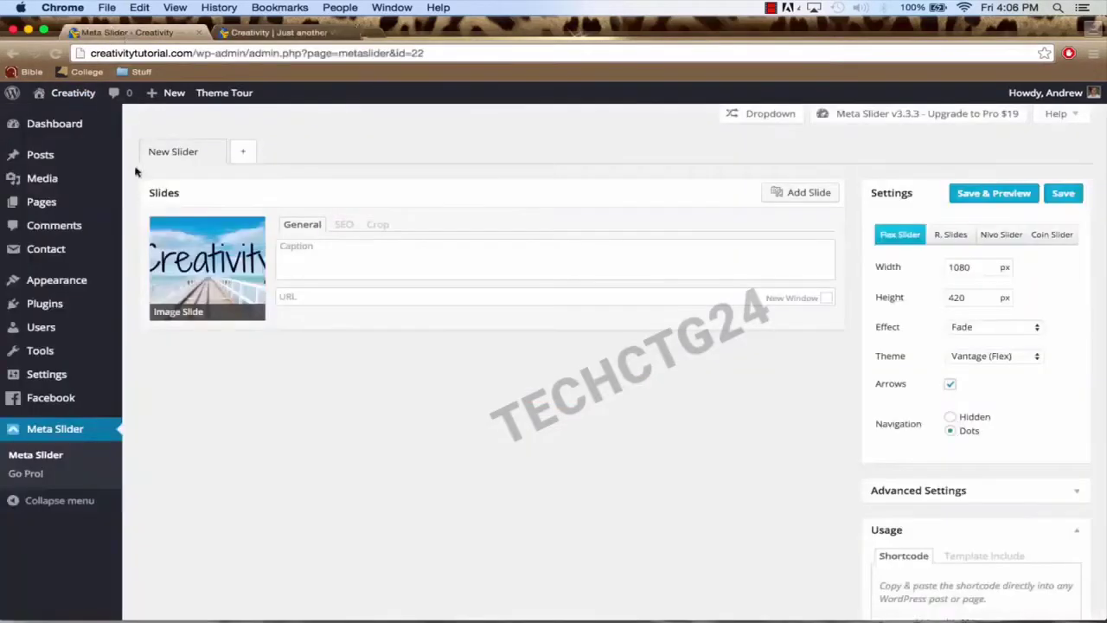
click(57, 204)
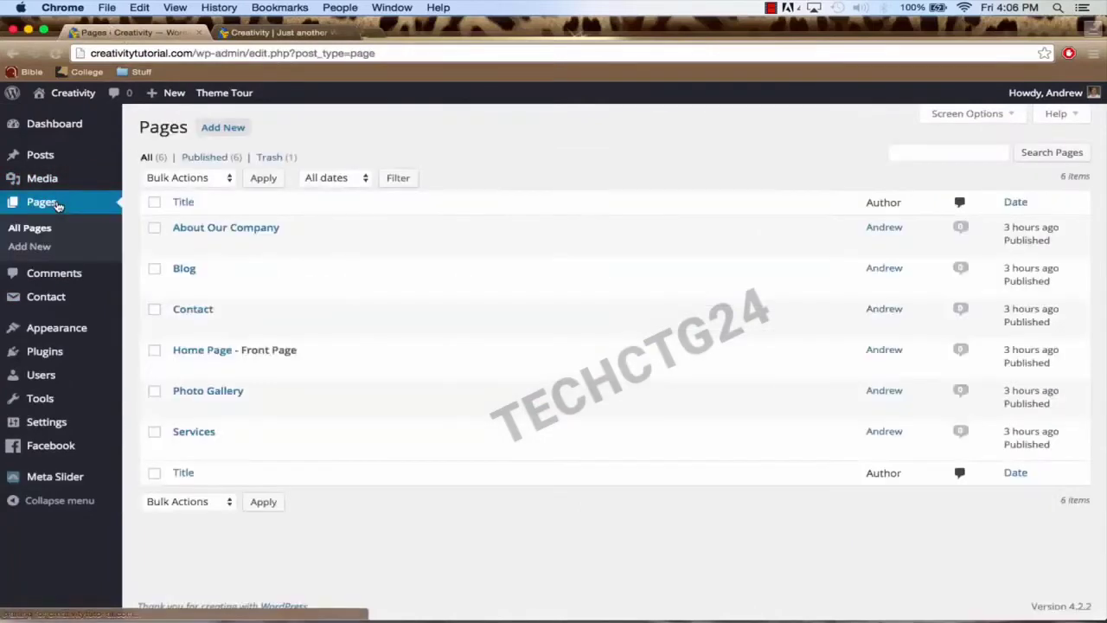
click(202, 353)
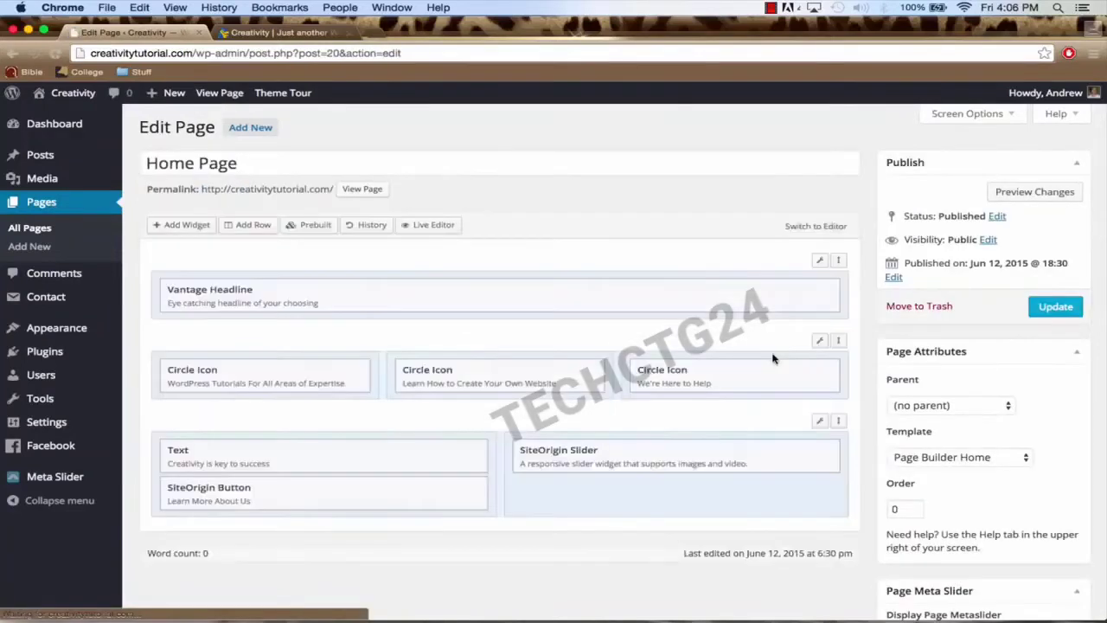
scroll(877, 371, down, 5)
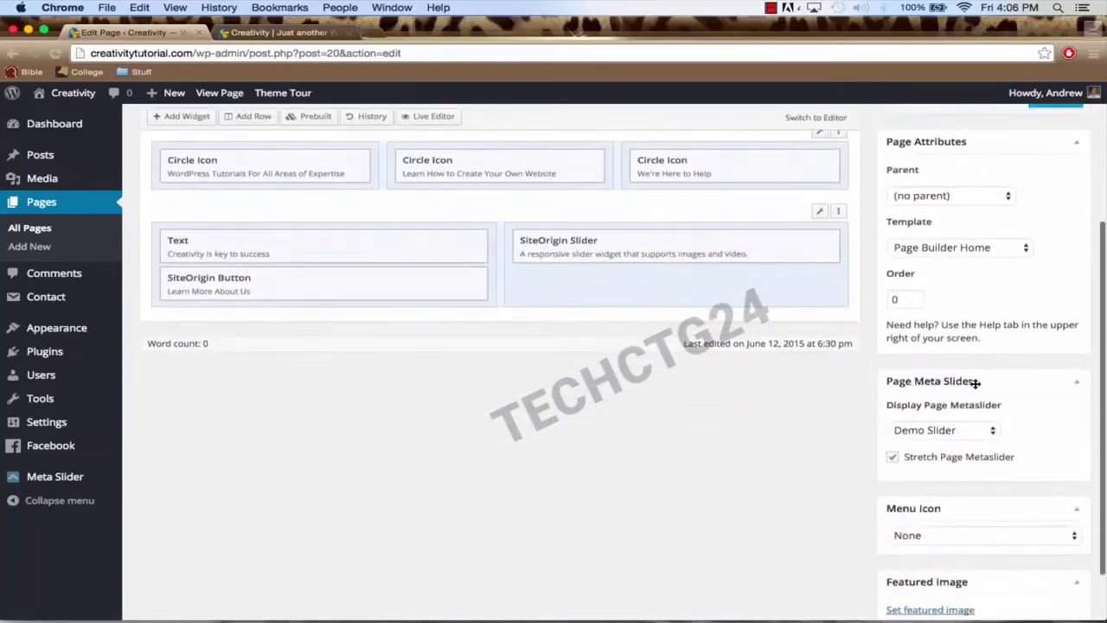
click(947, 439)
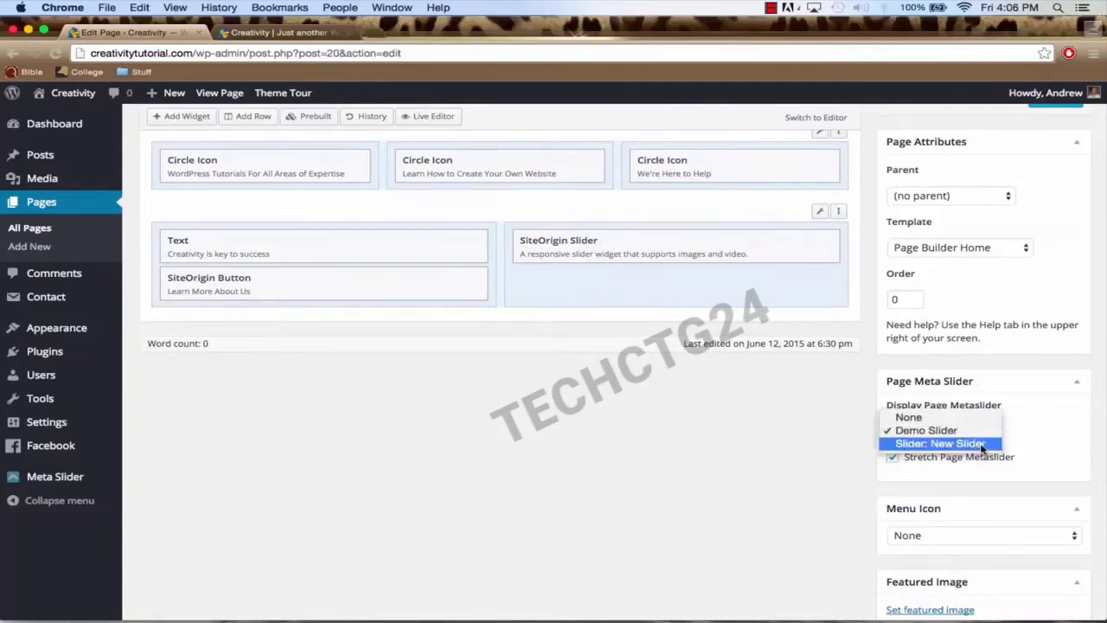
click(981, 443)
scroll(809, 466, up, 5)
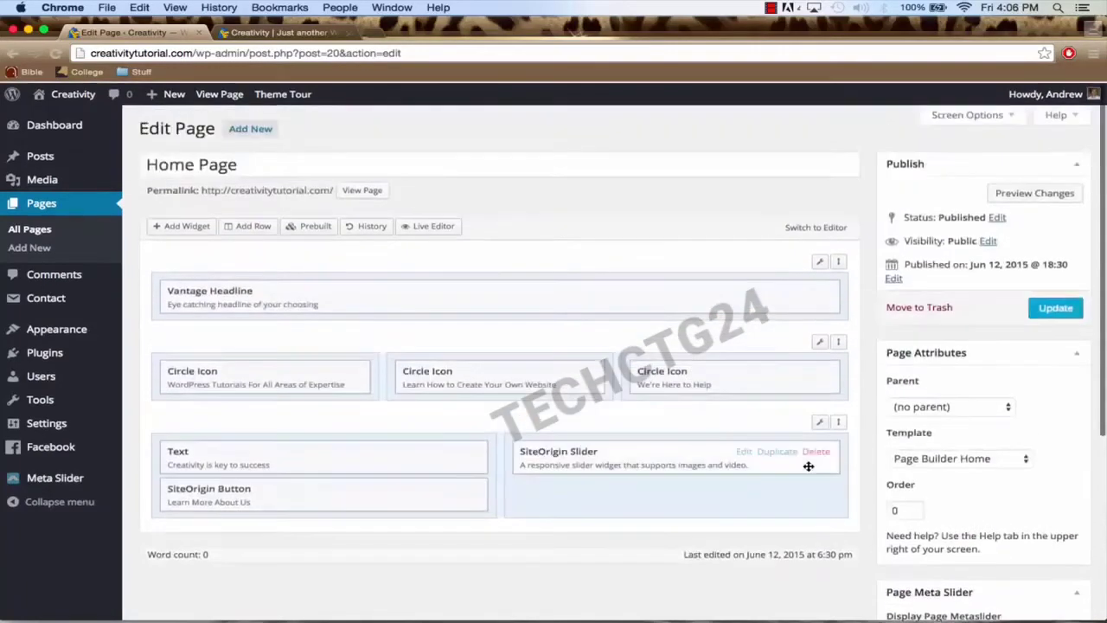
click(1052, 308)
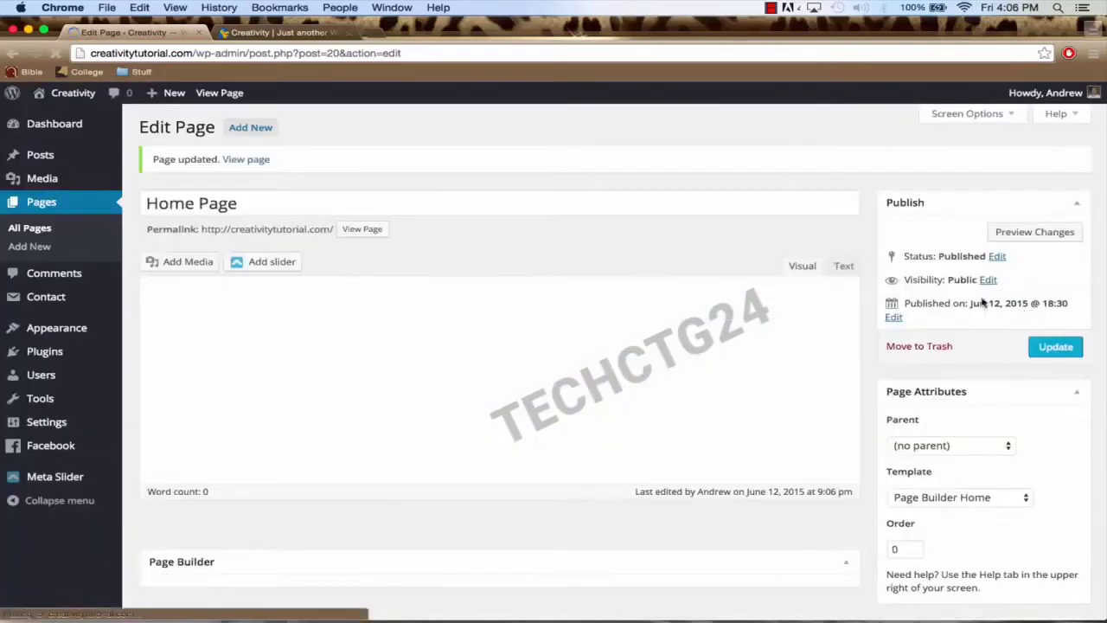
click(276, 33)
Step: Reload the live homepage, verify the Creativity pier slider banner, and return to the Home Page editor
click(278, 54)
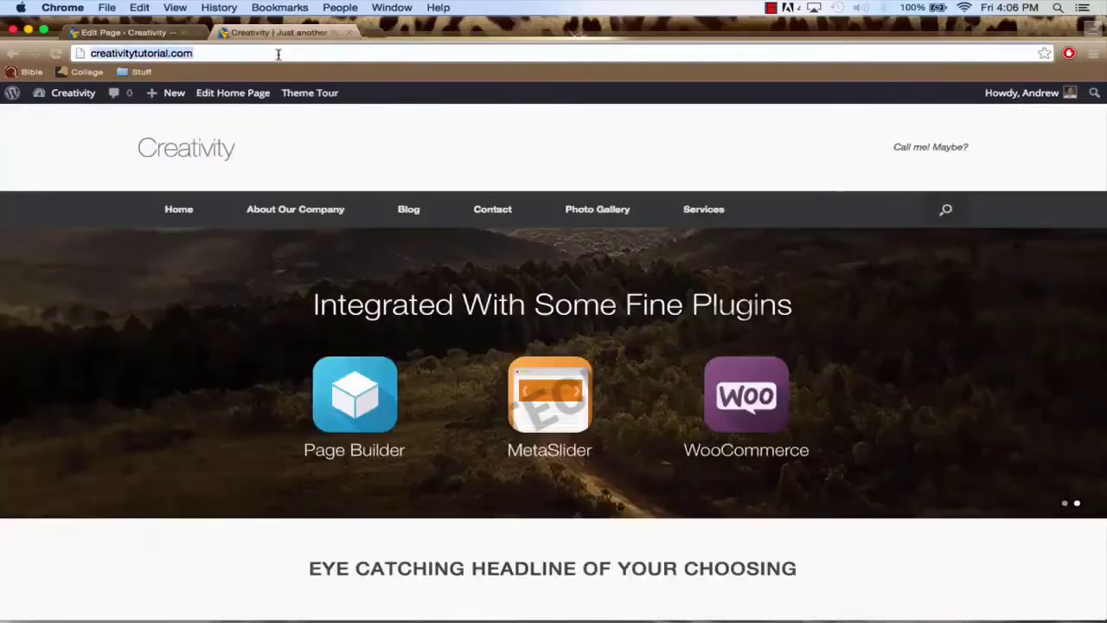
key(Return)
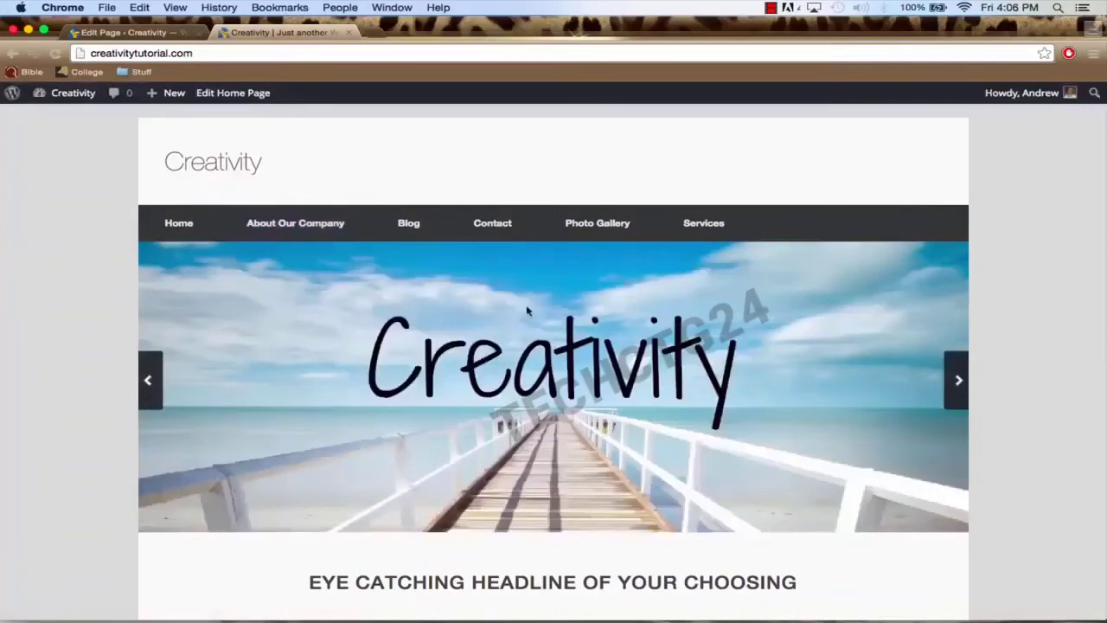
scroll(954, 351, down, 5)
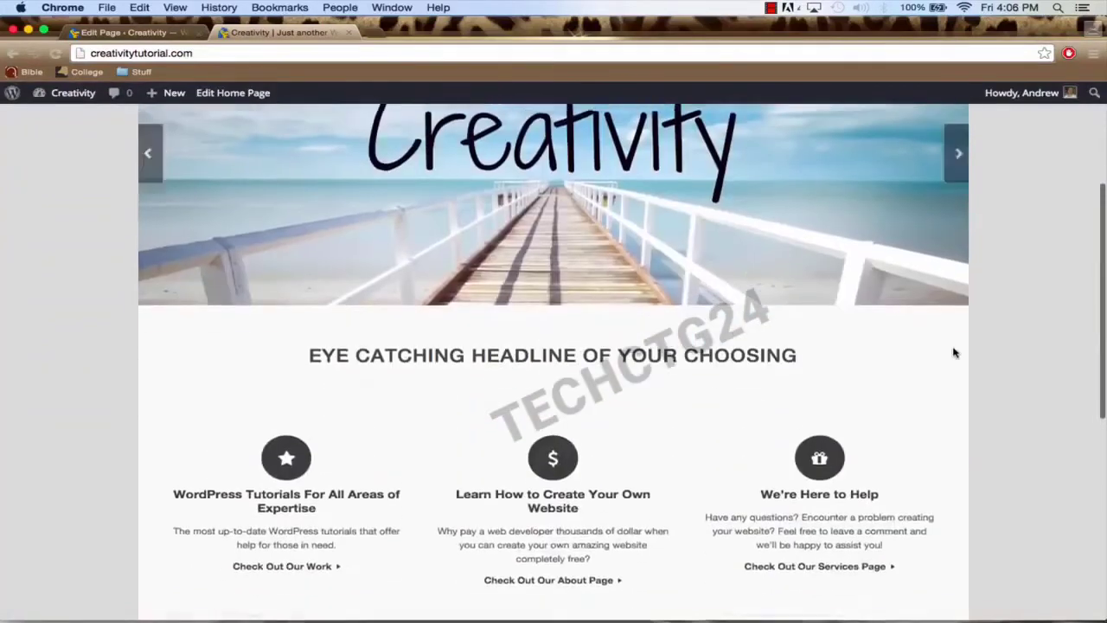
scroll(994, 393, up, 5)
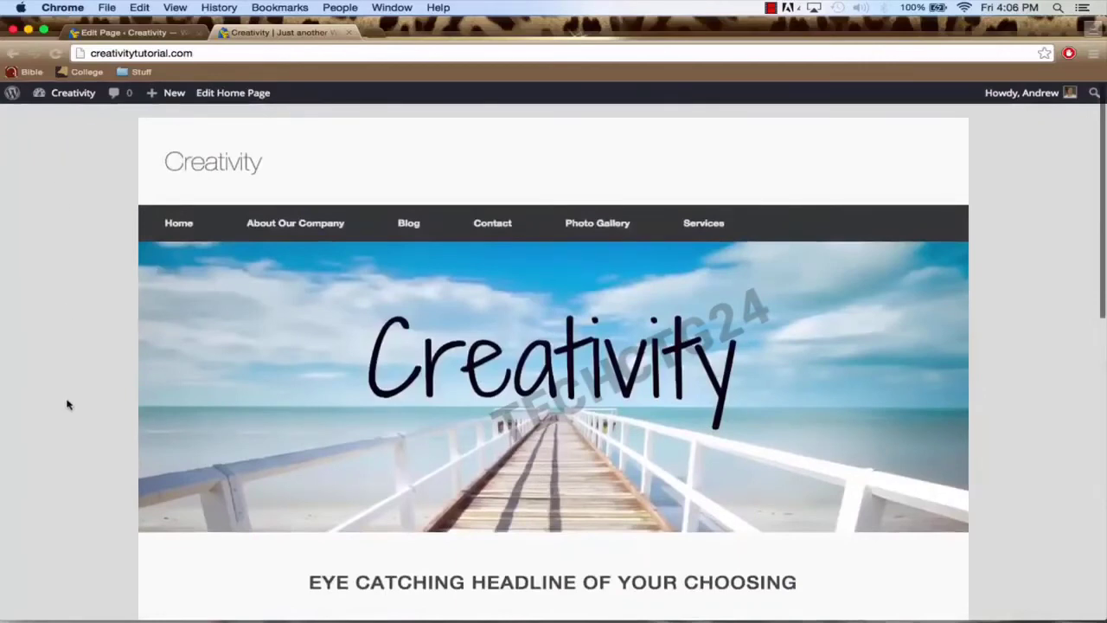
click(137, 33)
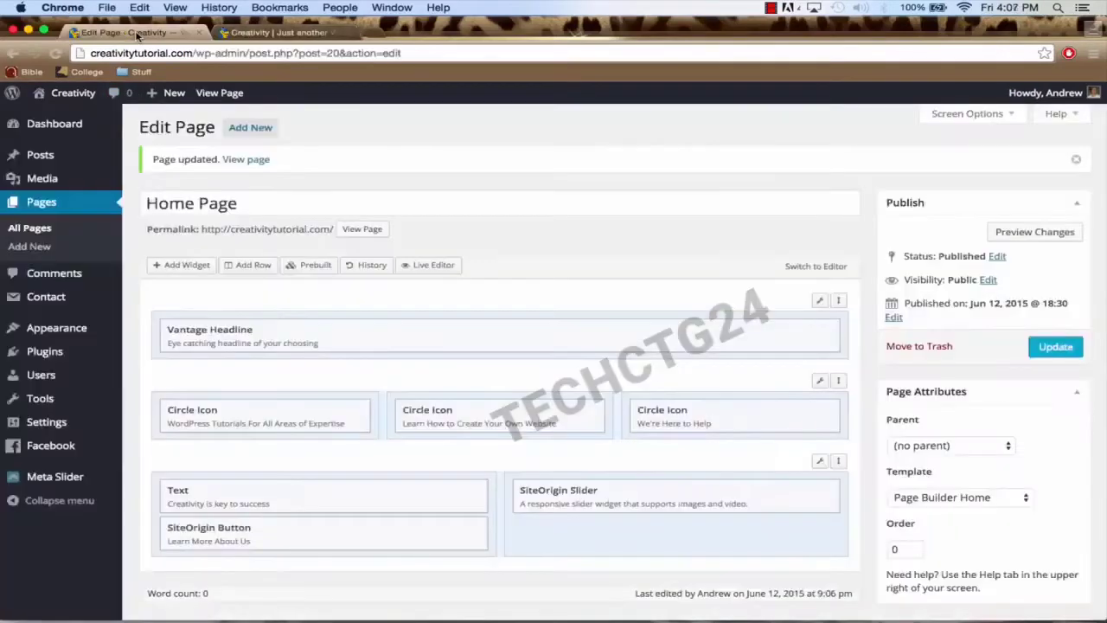
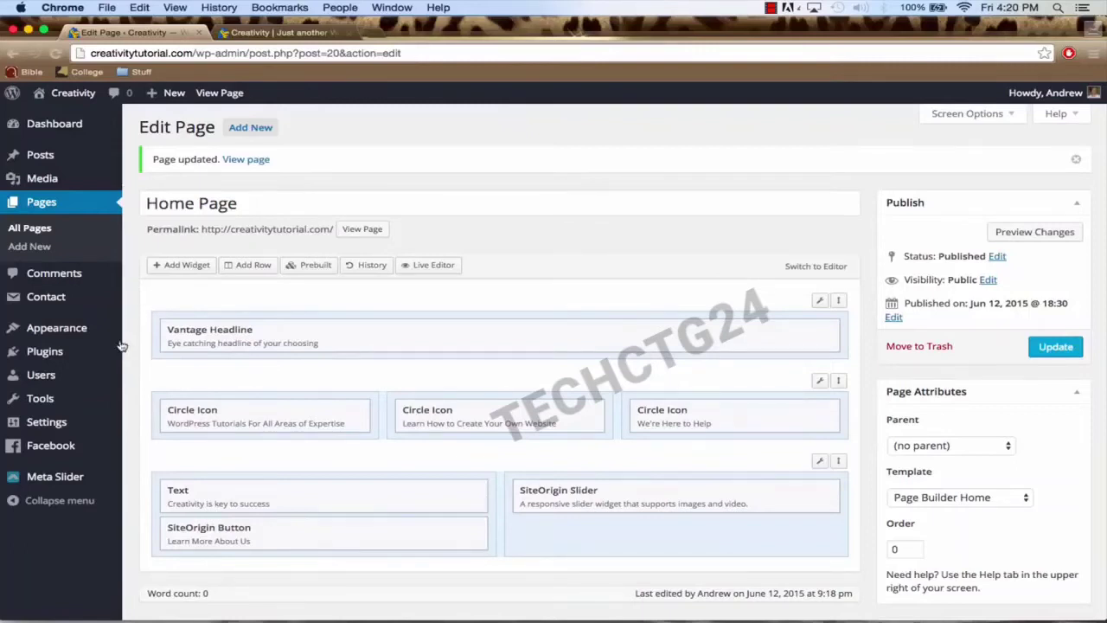
Step: Go to Appearance > Theme Settings to reach the Vantage Layout options
mouse_move(87, 334)
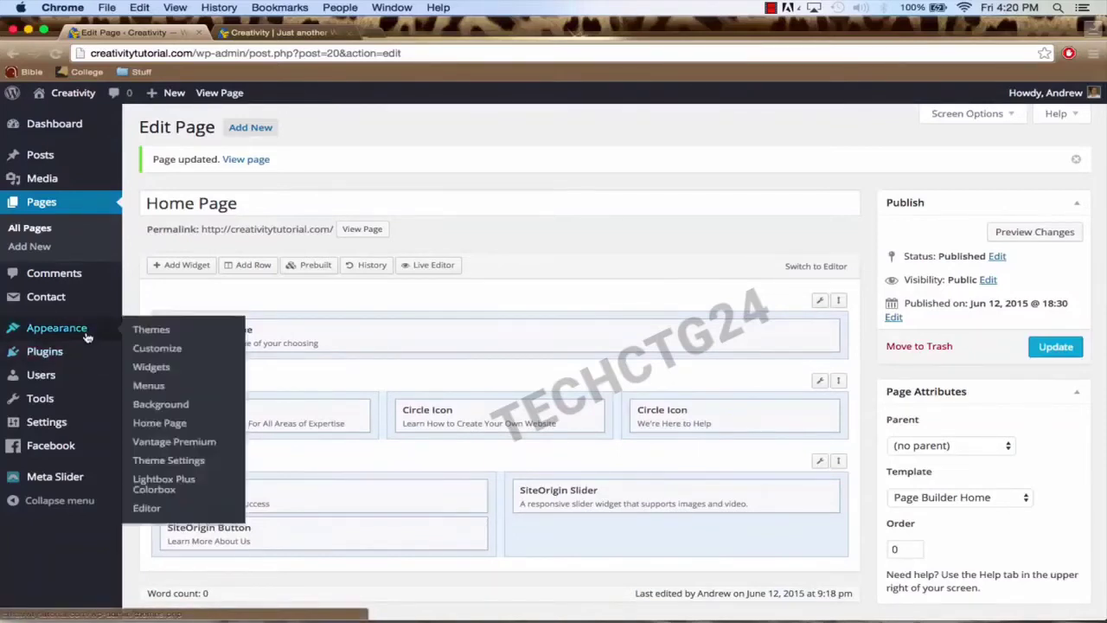
click(178, 460)
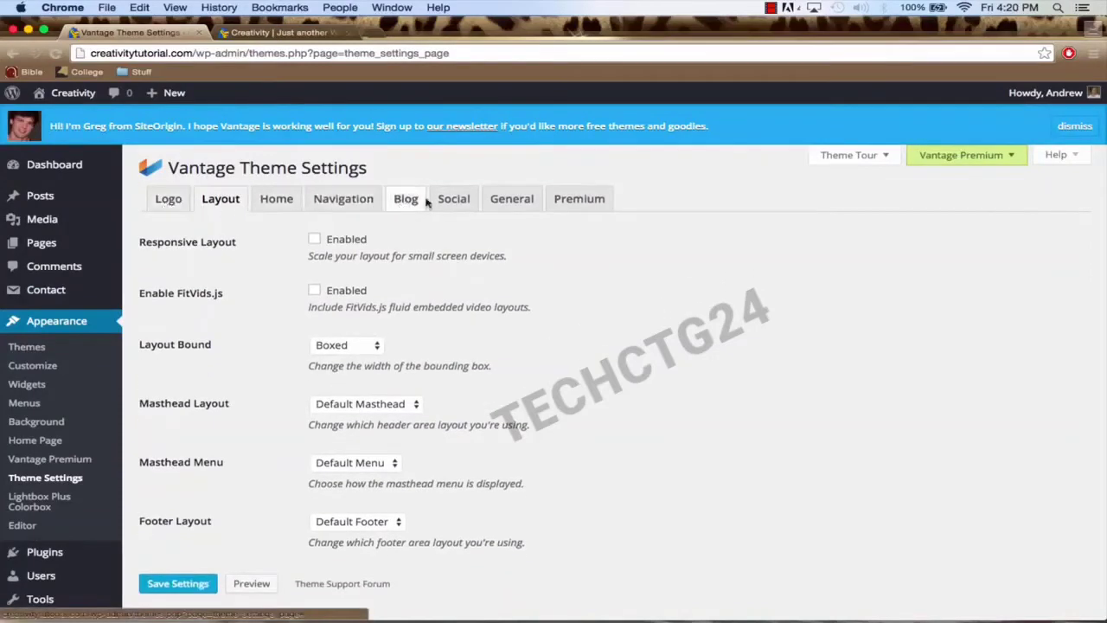
Step: Turn on Responsive Layout and set the Layout Bound to Full Width
click(167, 198)
click(219, 203)
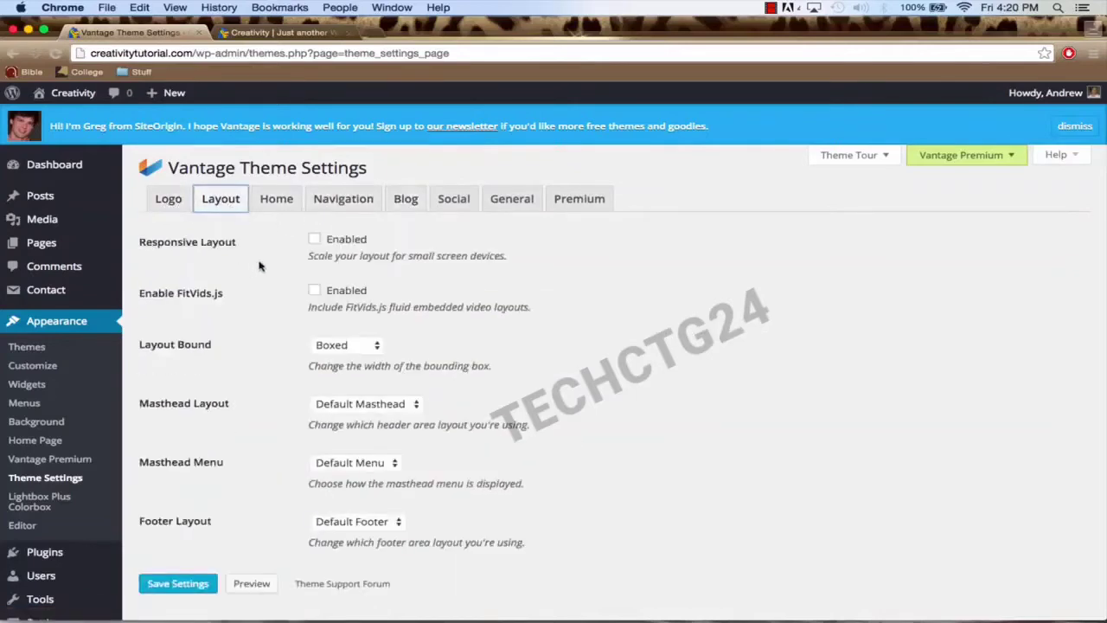
click(315, 241)
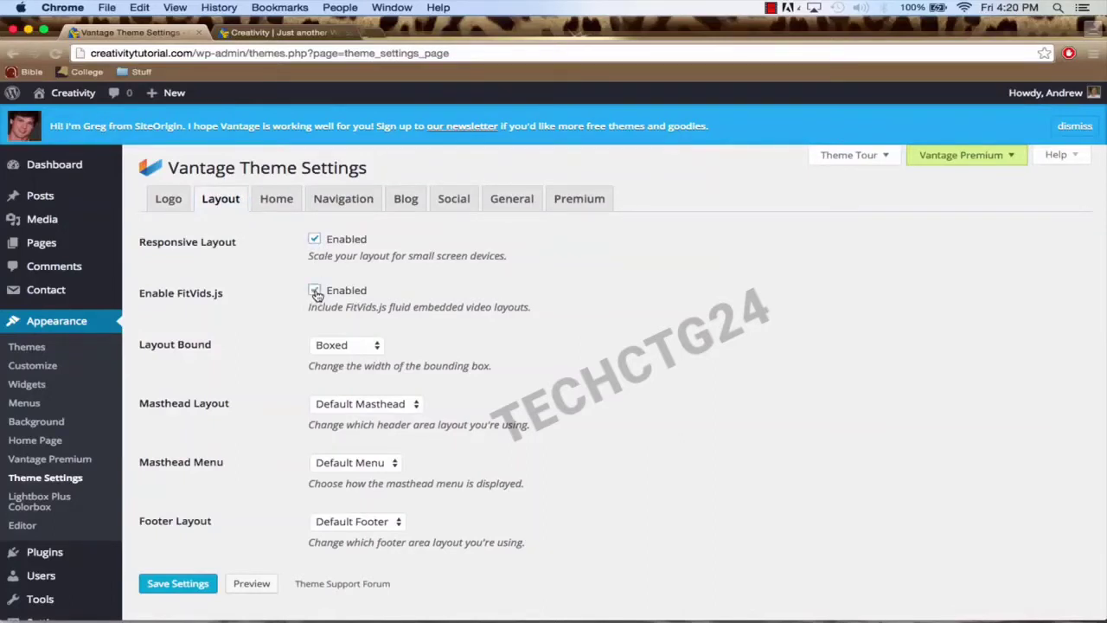
click(357, 347)
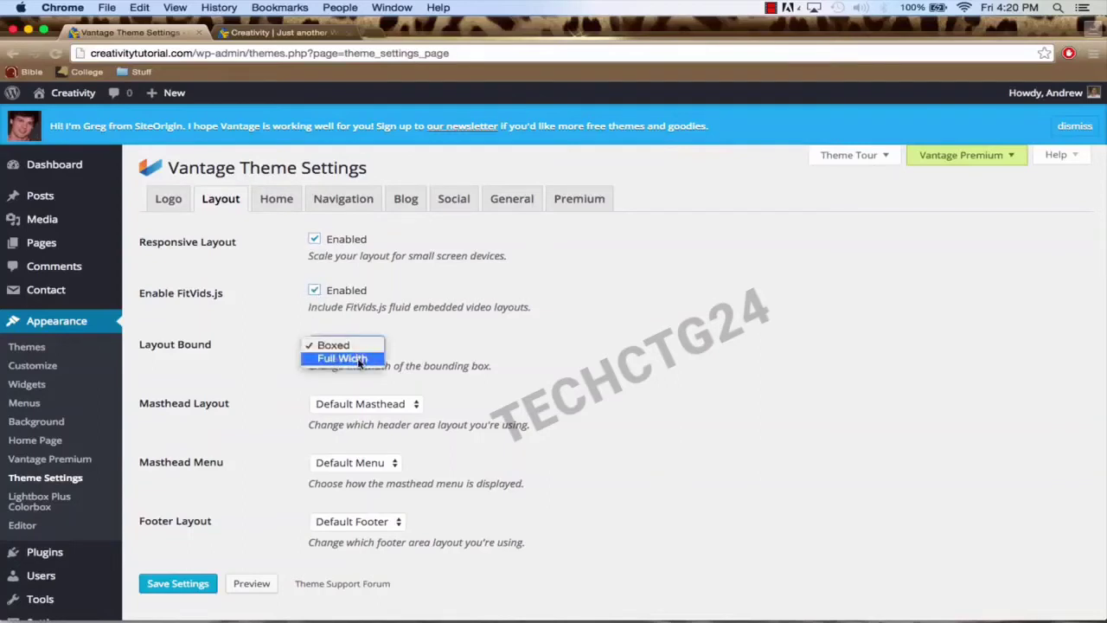
click(359, 362)
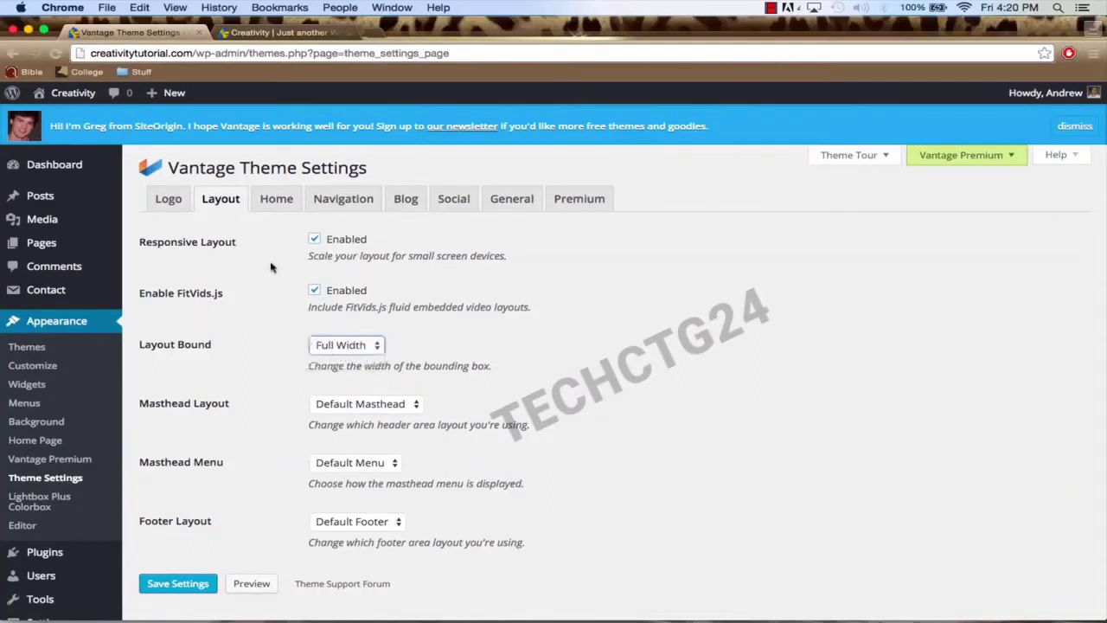
Step: Keep Full Width, save the Vantage theme settings, and reload the live site
click(268, 32)
click(129, 33)
click(350, 347)
click(352, 346)
click(179, 583)
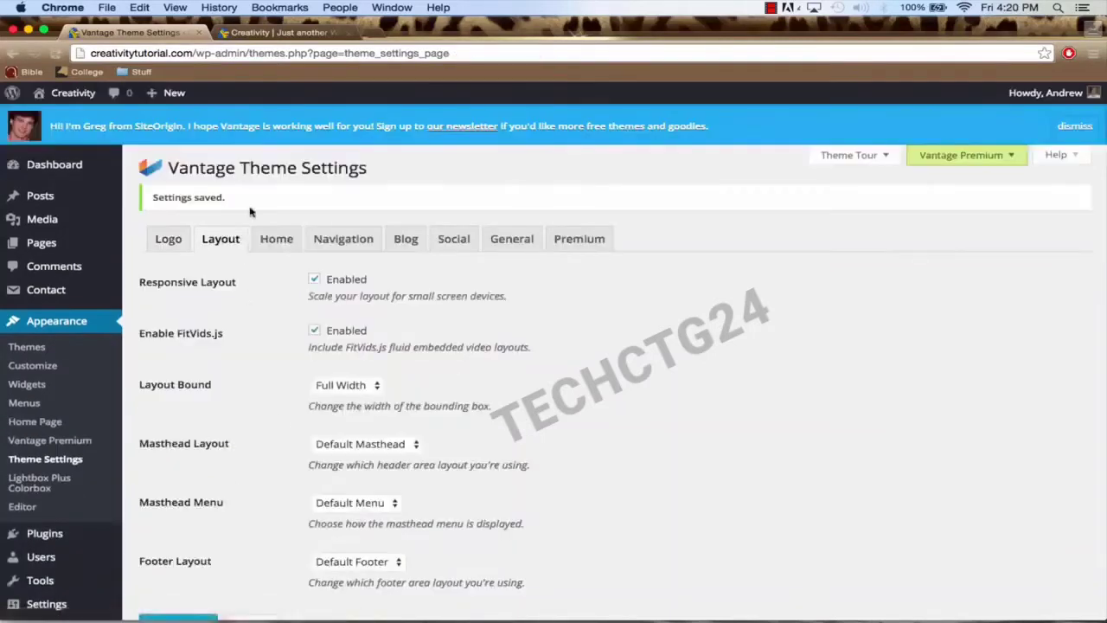
click(279, 32)
click(266, 52)
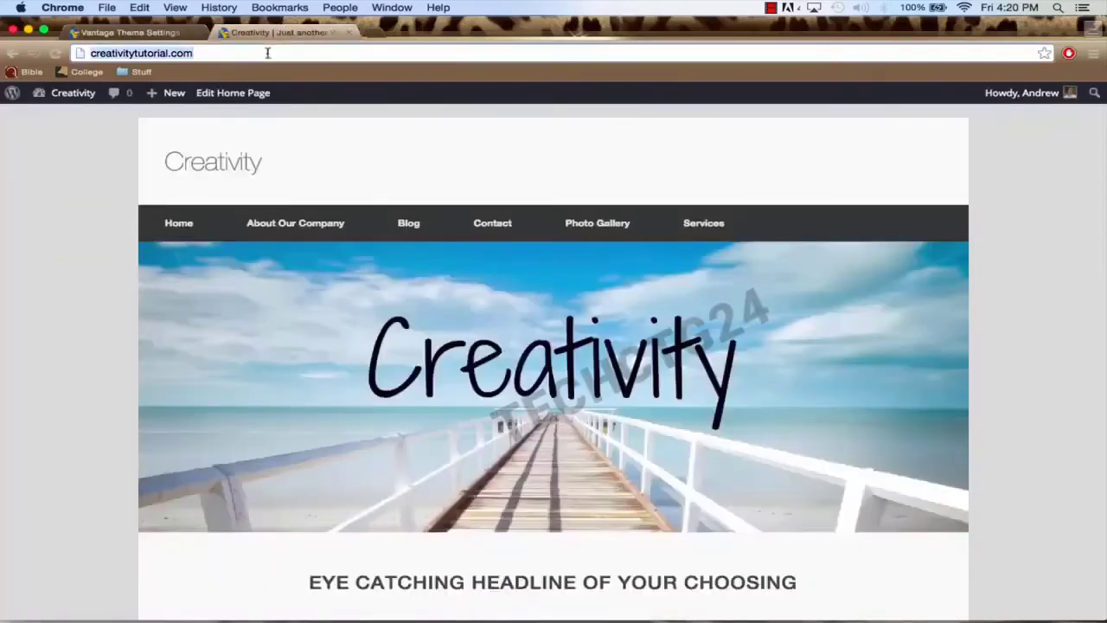
key(Return)
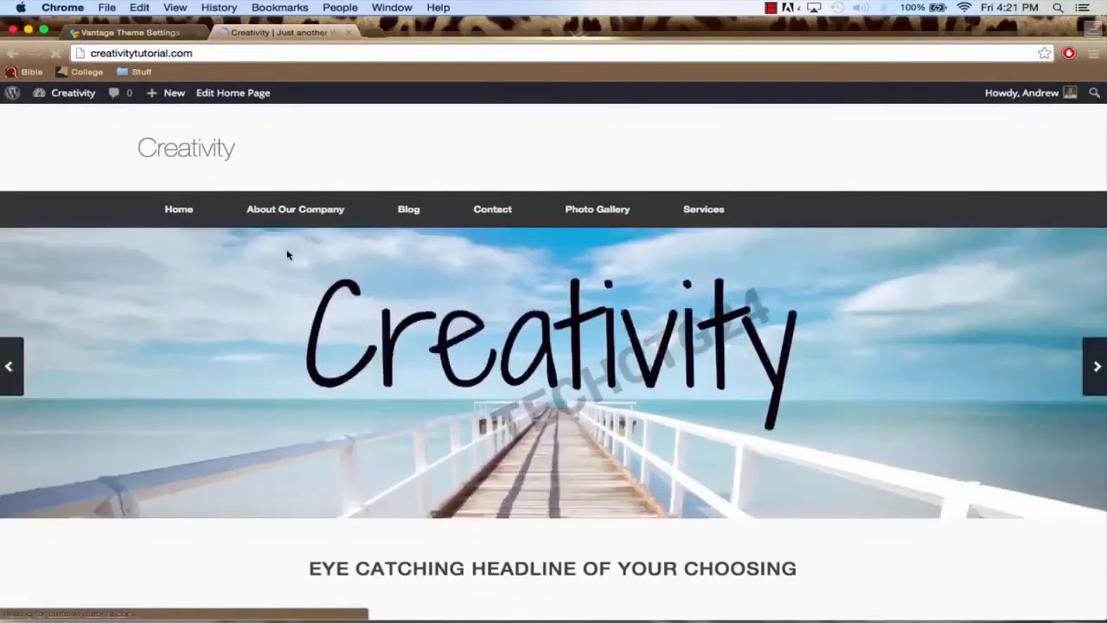
scroll(290, 324, down, 10)
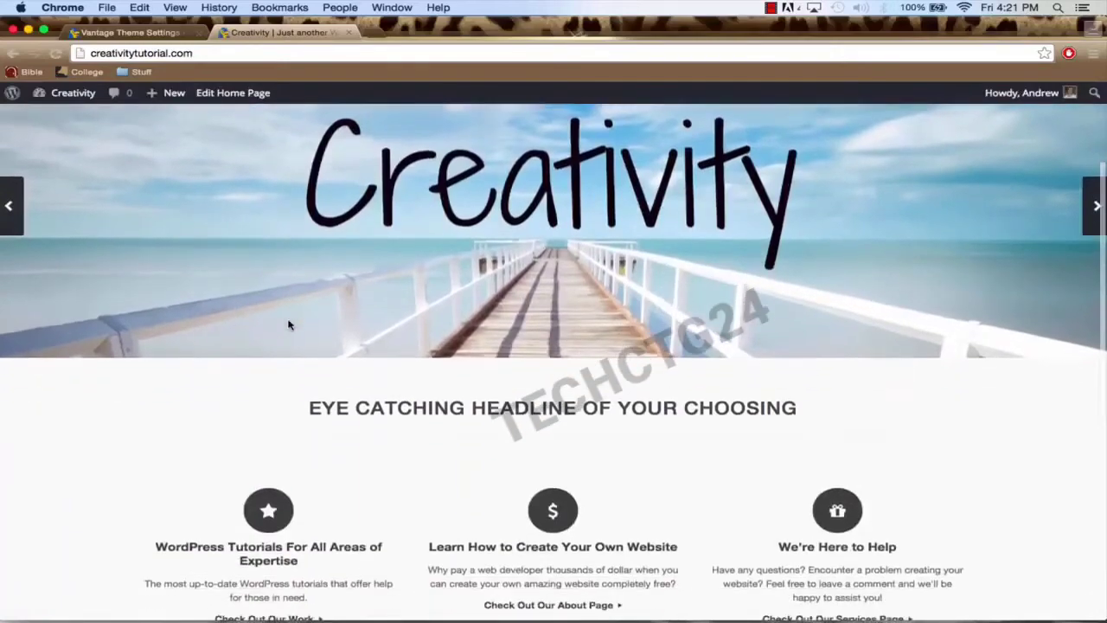
scroll(290, 322, up, 10)
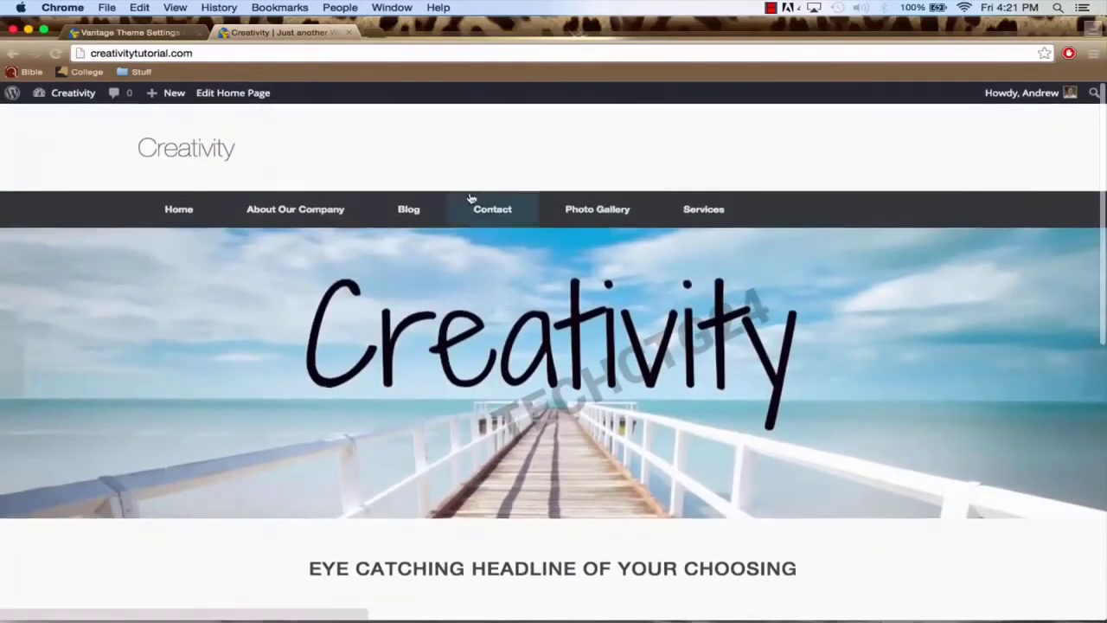
scroll(854, 485, down, 1)
scroll(854, 484, up, 1)
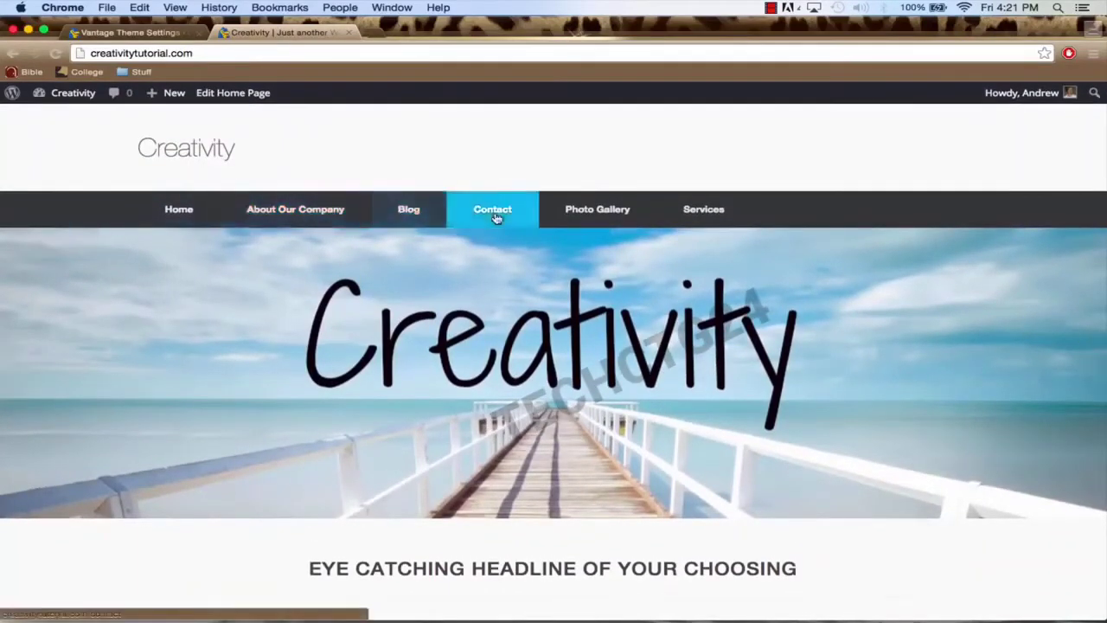
scroll(519, 328, down, 4)
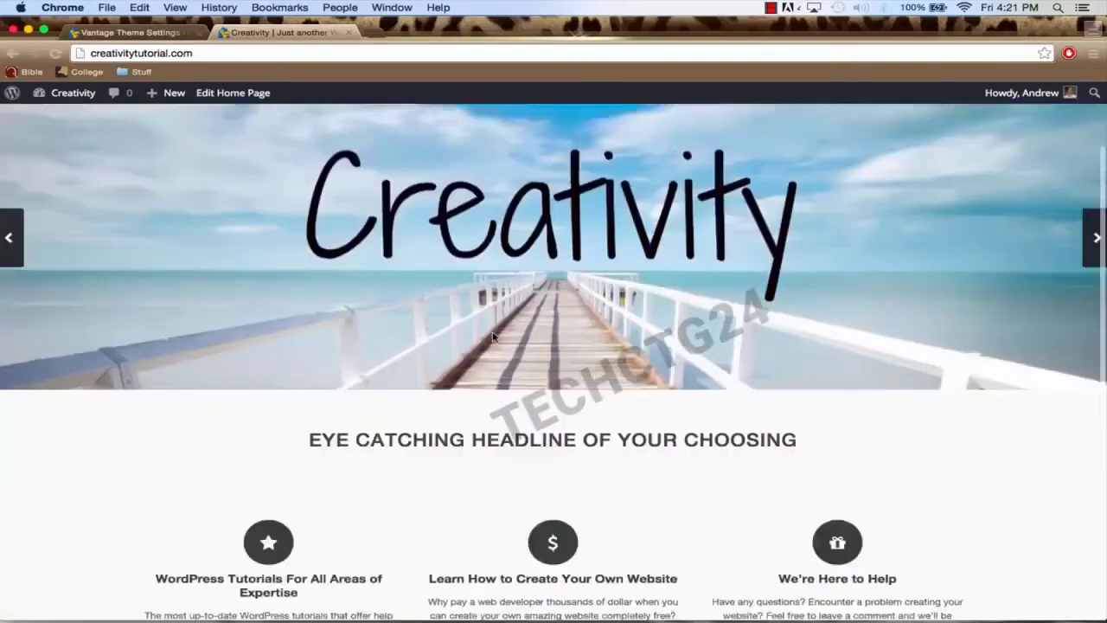
scroll(493, 338, down, 5)
scroll(493, 337, up, 8)
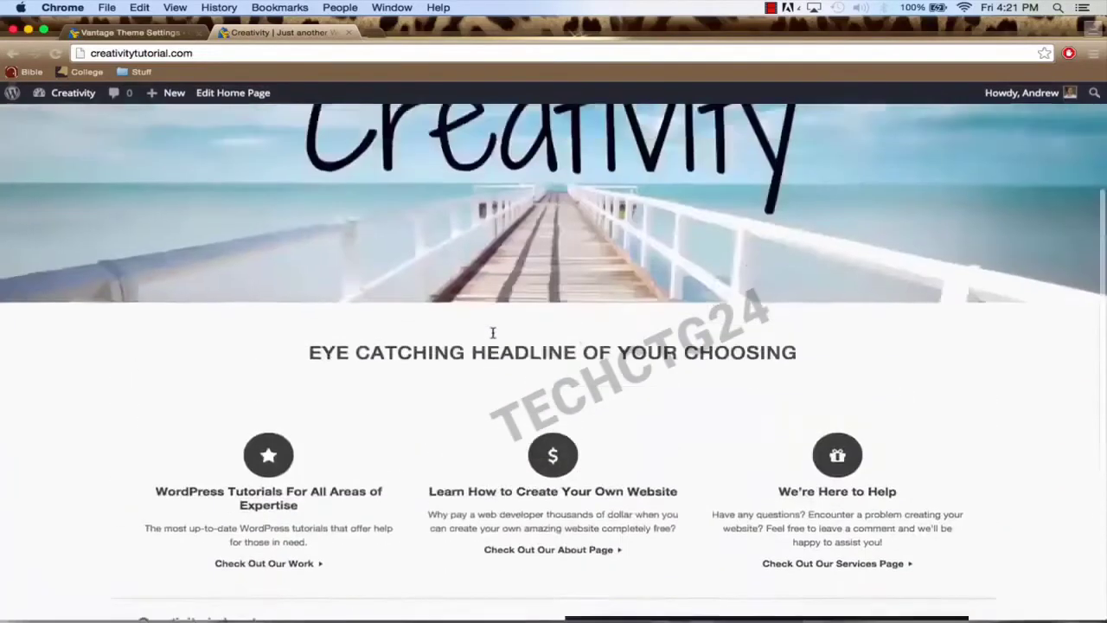
scroll(492, 337, up, 1)
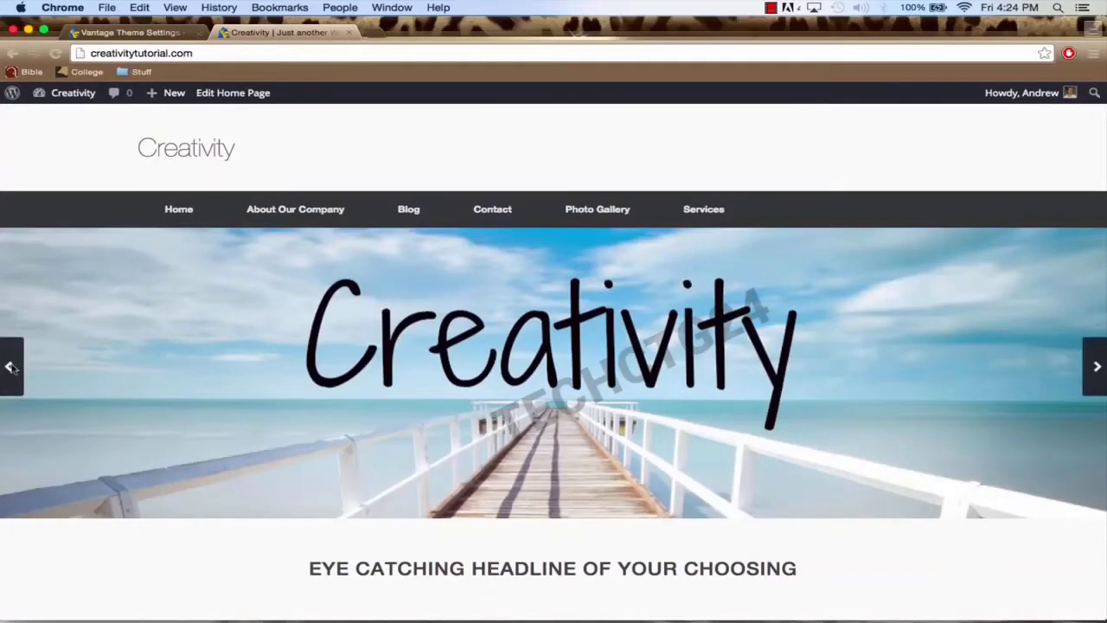
Step: Turn off the homepage Meta Slider's arrows and save the slider
click(110, 32)
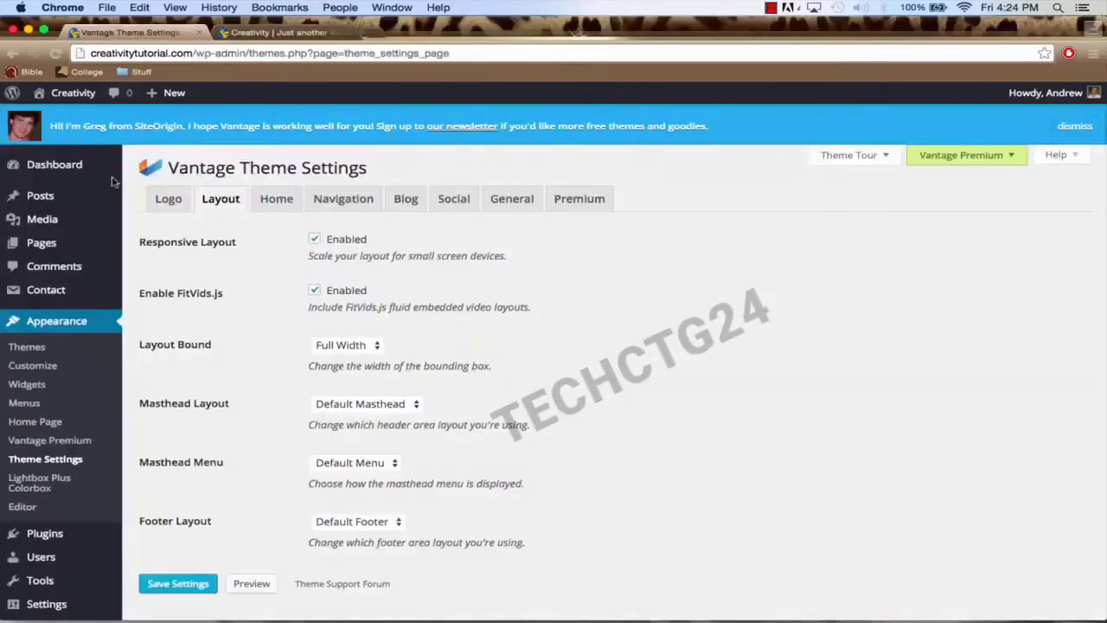
scroll(52, 328, down, 2)
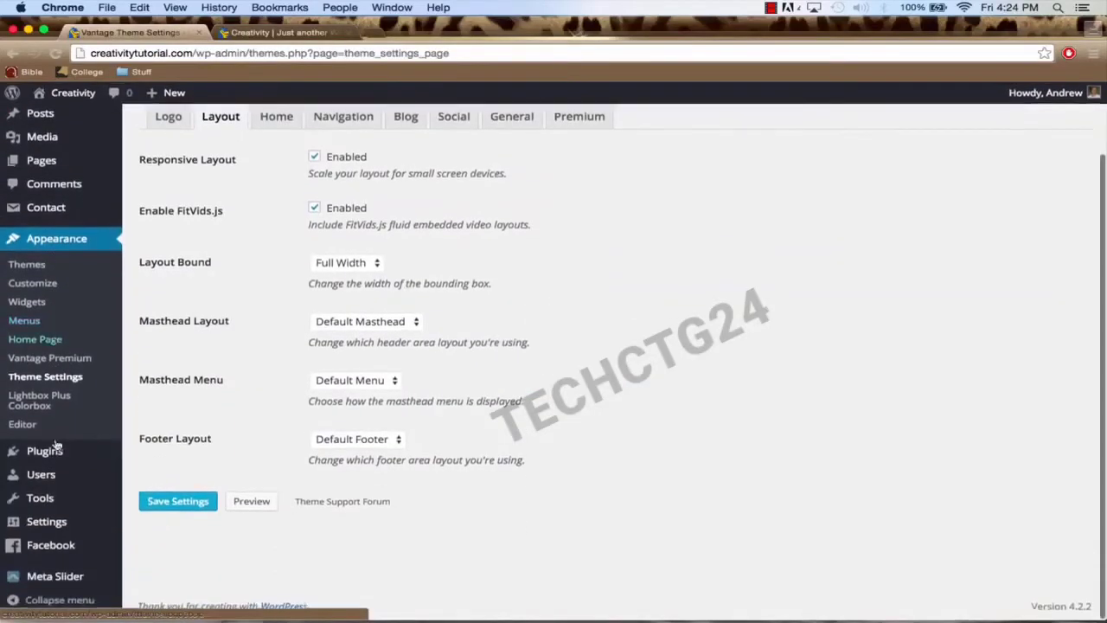
mouse_move(69, 576)
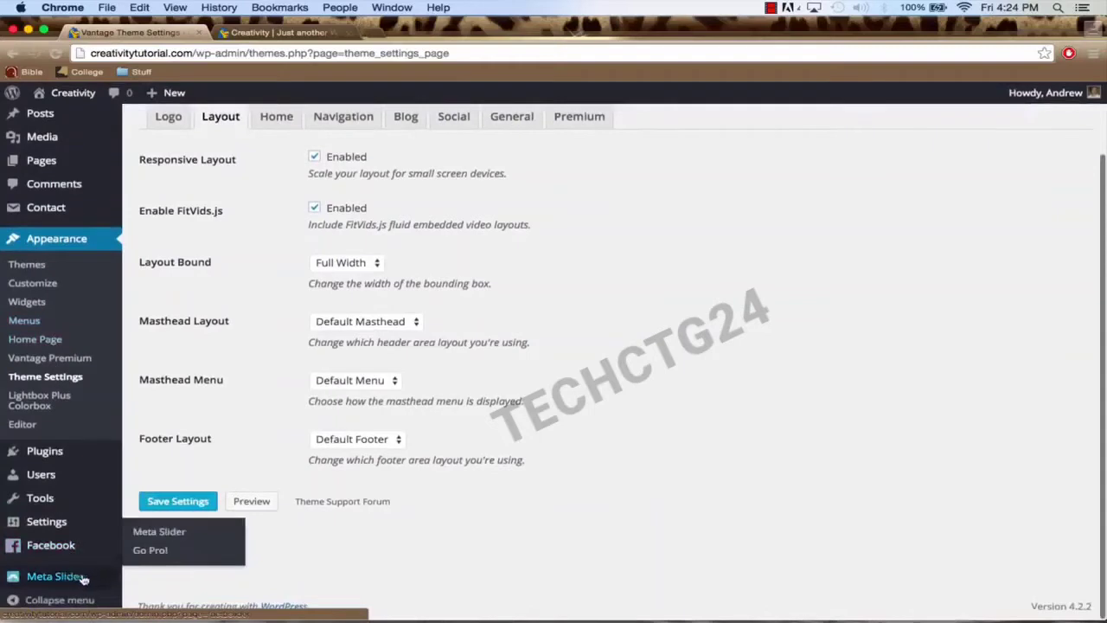
click(91, 579)
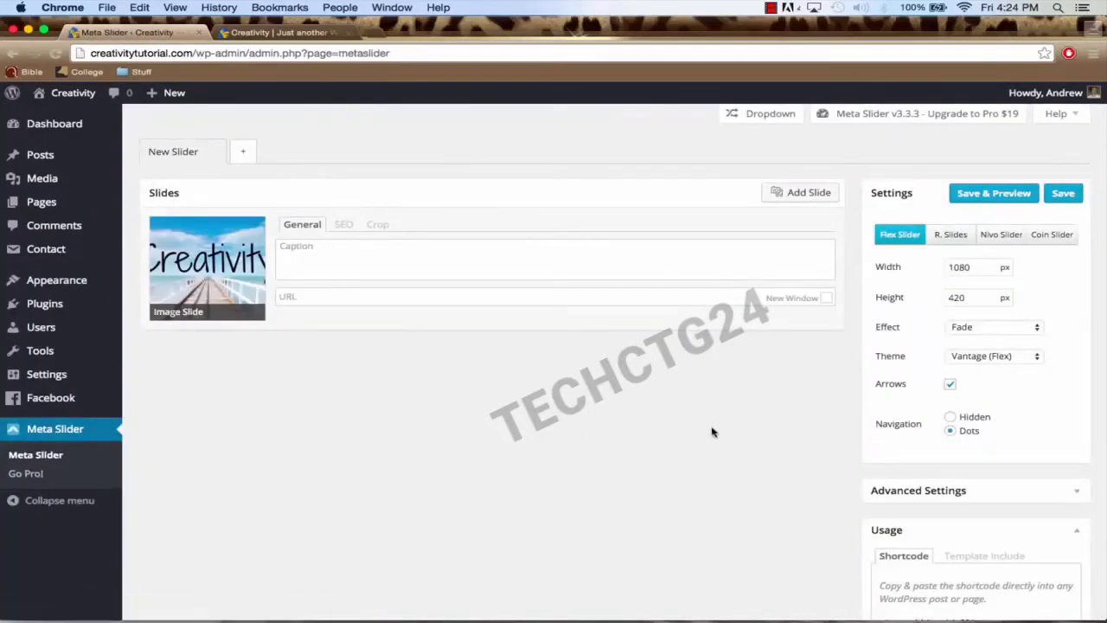
click(950, 385)
click(1063, 195)
Step: Reload the live Creativity home page to check the slider
click(286, 38)
click(286, 53)
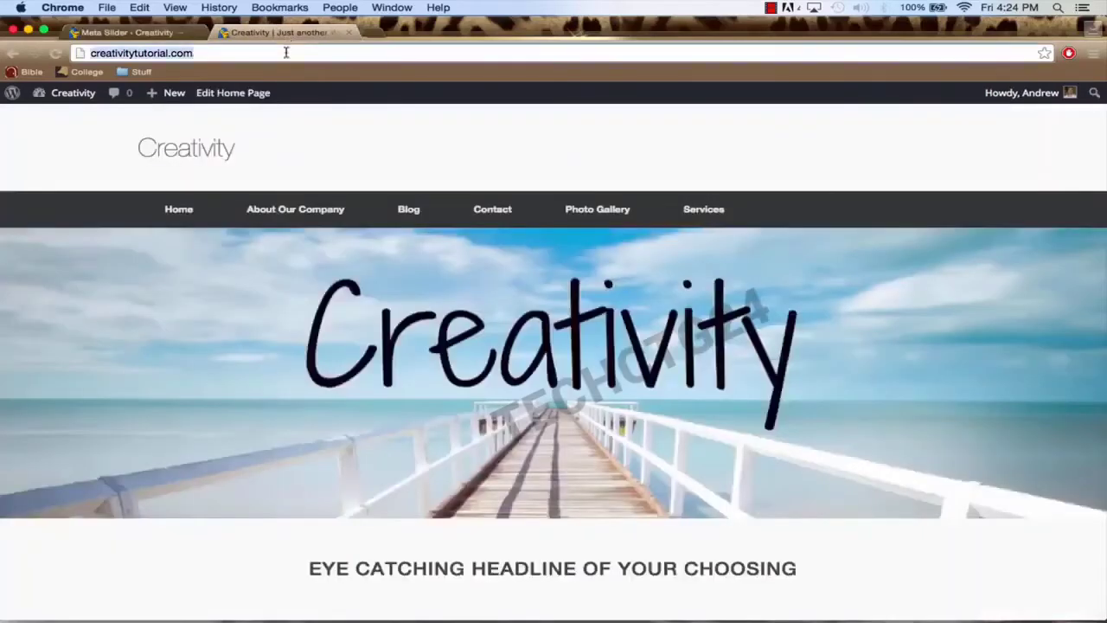
key(Return)
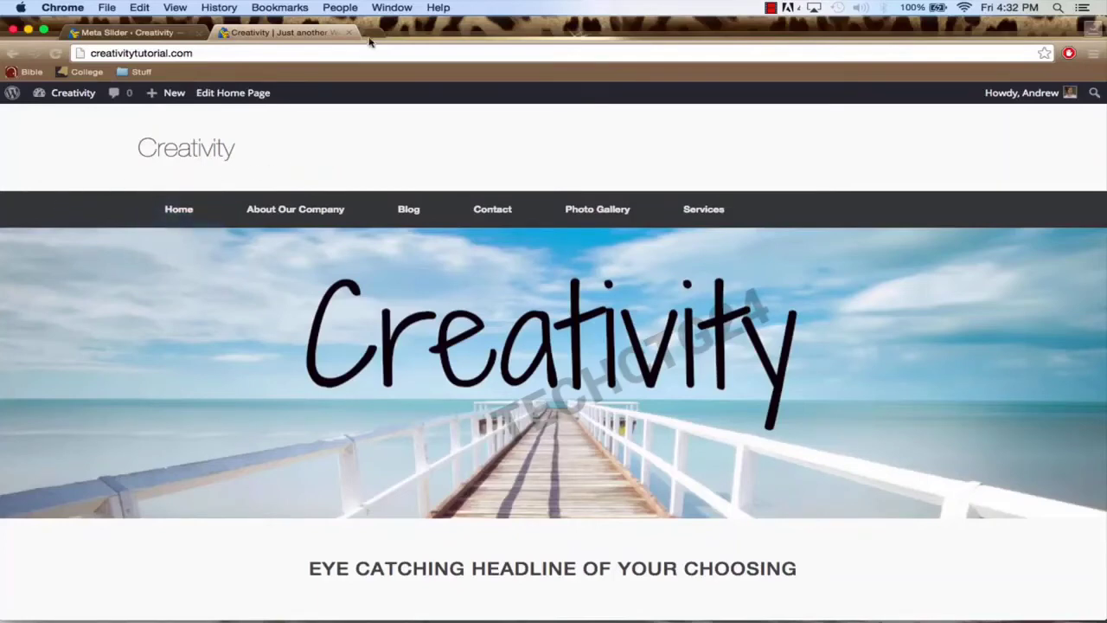
Step: Load logomakr.com in a new Chrome tab
click(370, 38)
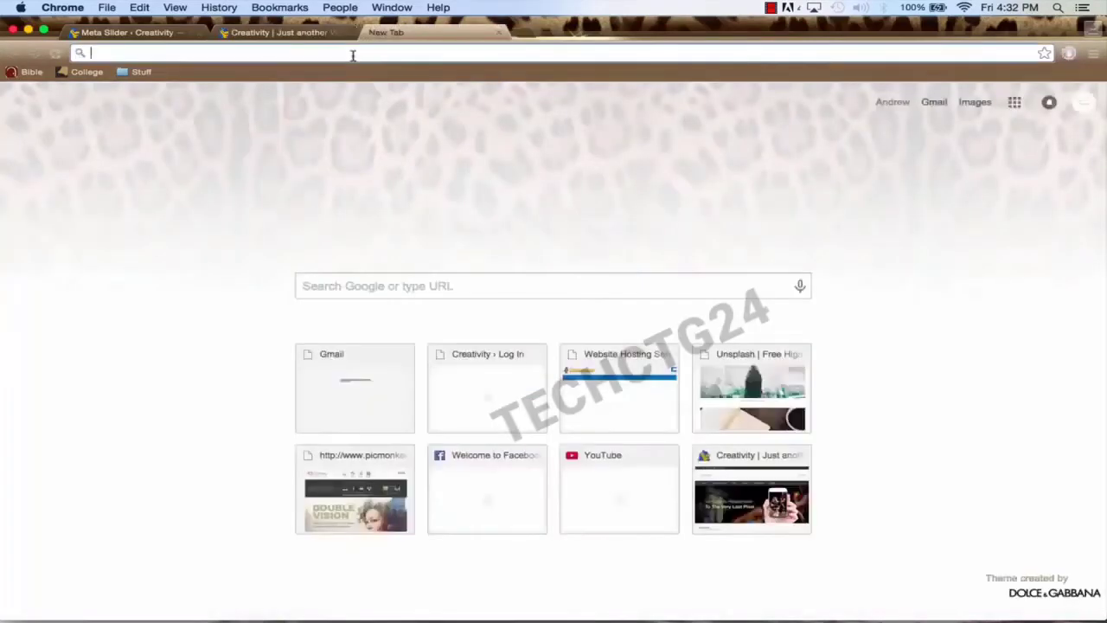
text(logo)
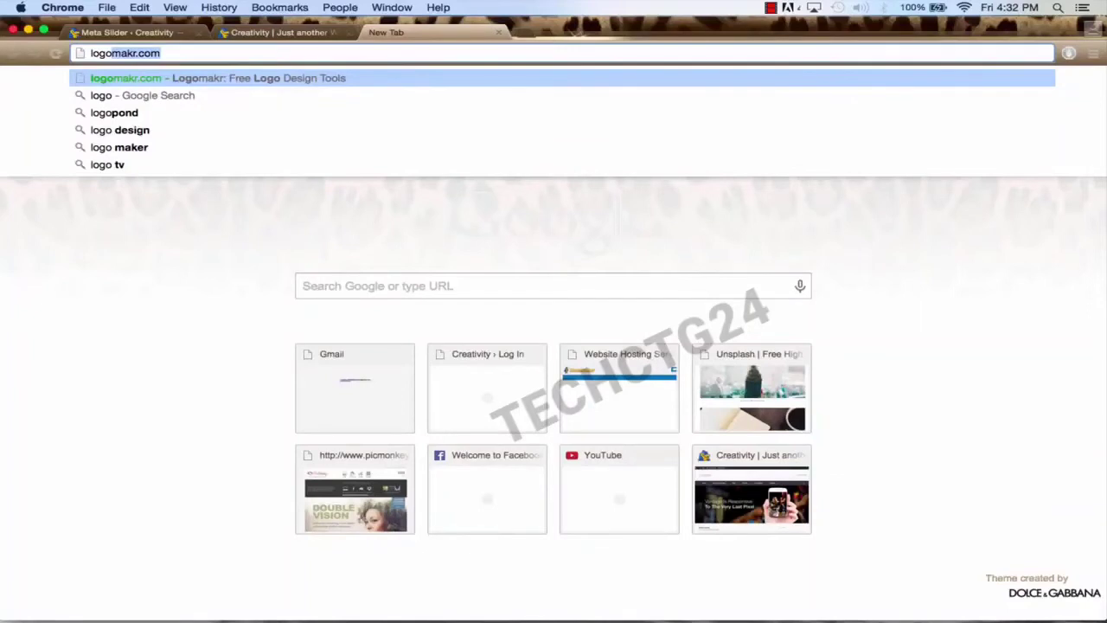
text(makr.c)
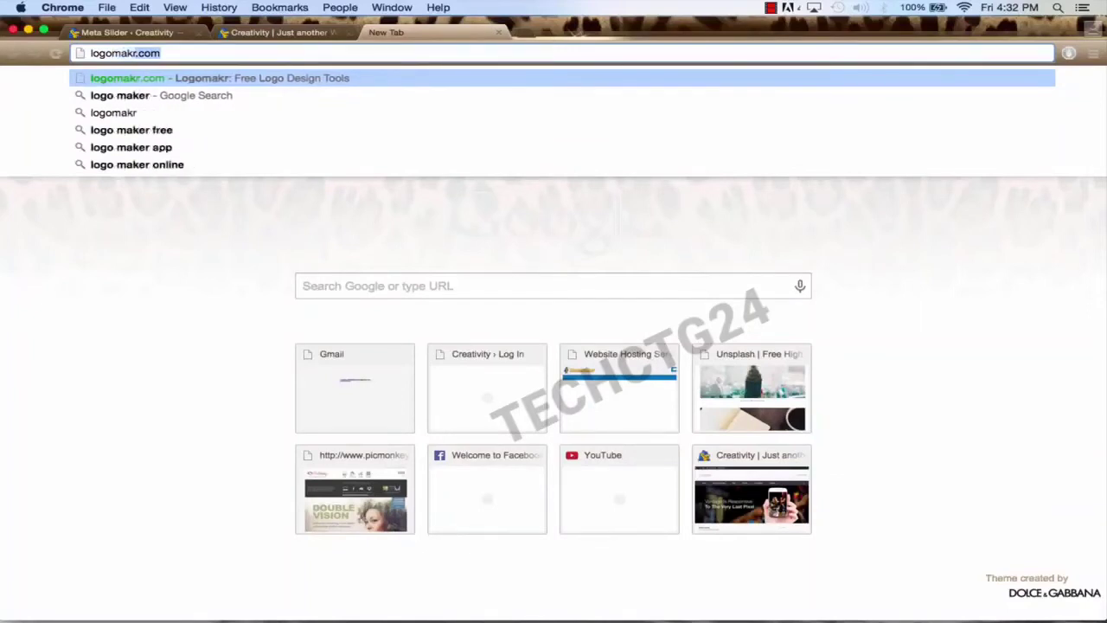
text(om)
key(Return)
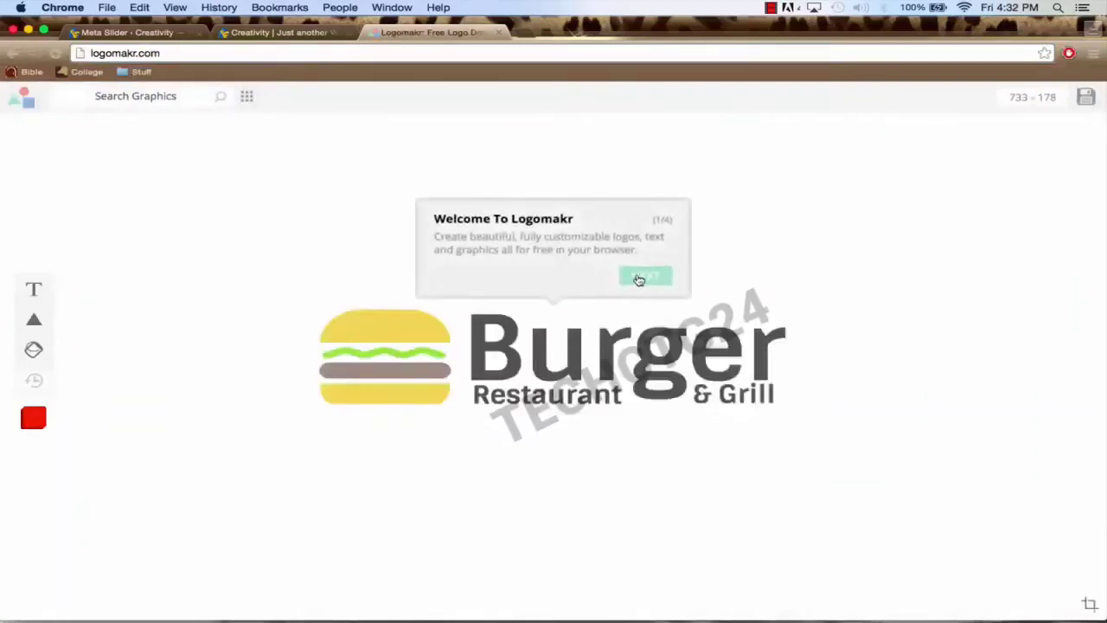
Step: Skip through the Logomakr welcome tour and clear the sample Burger logo
click(639, 277)
click(353, 212)
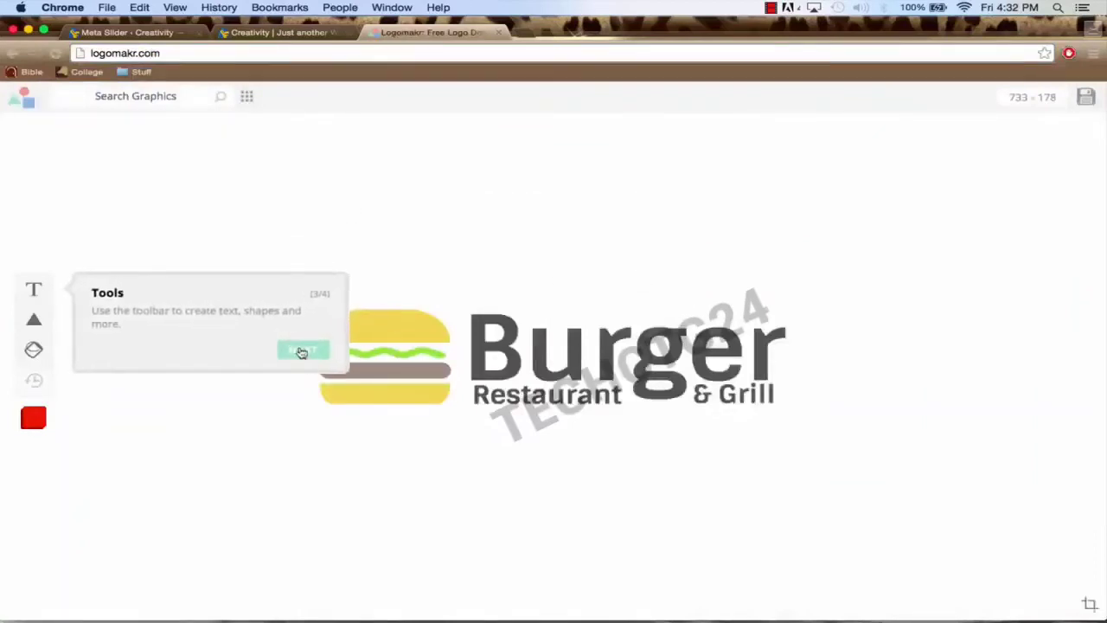
click(302, 352)
click(1055, 223)
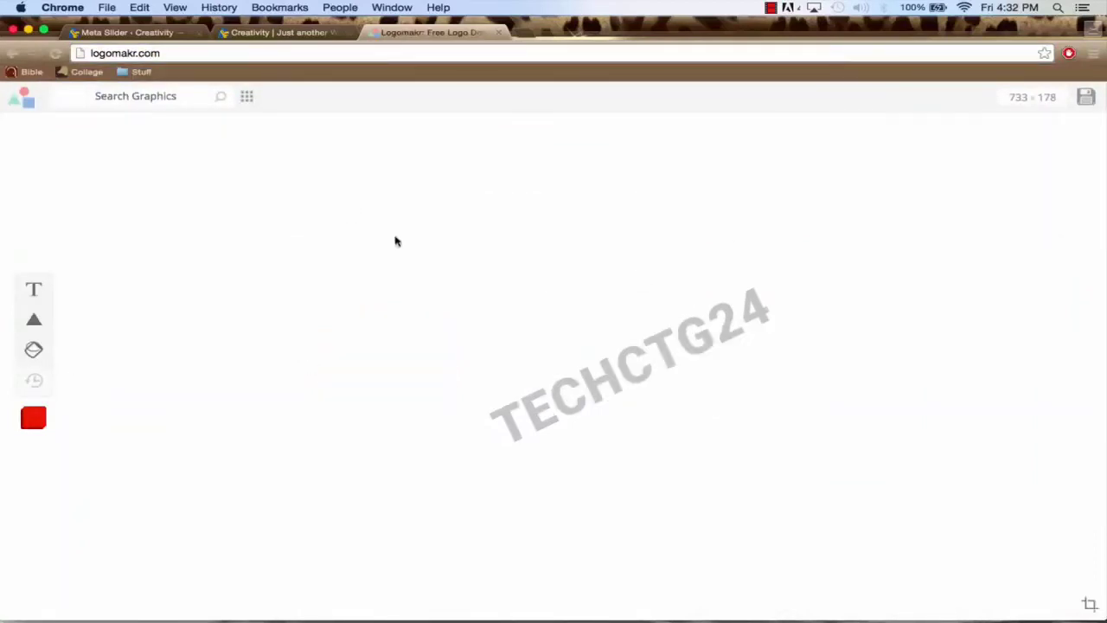
Step: Add a text item reading 'Creativity' to the blank canvas
click(32, 290)
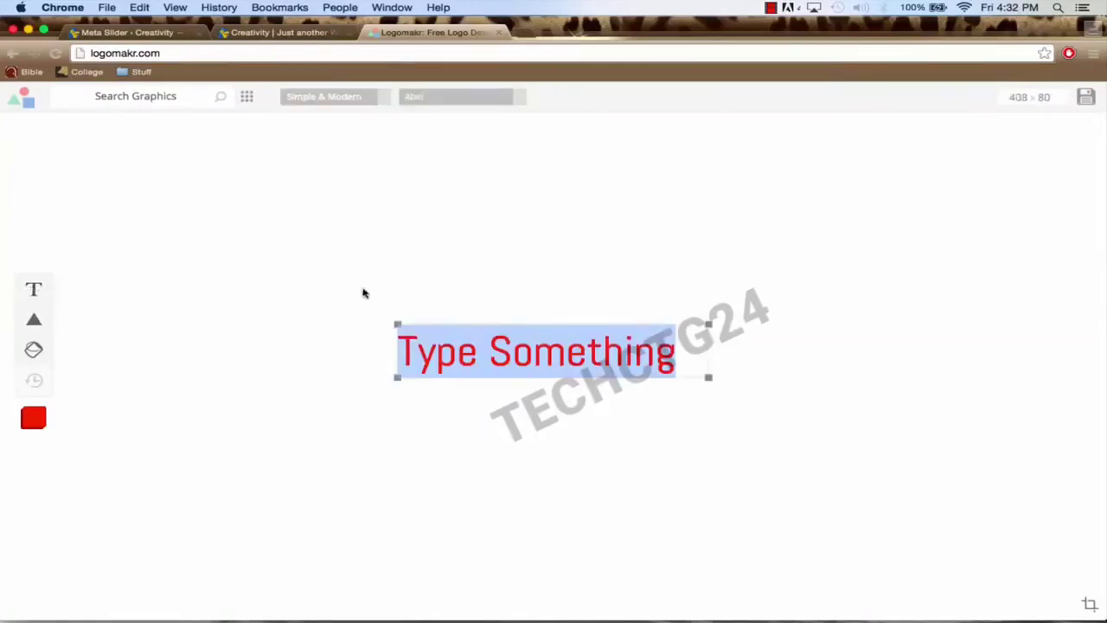
text(Creat)
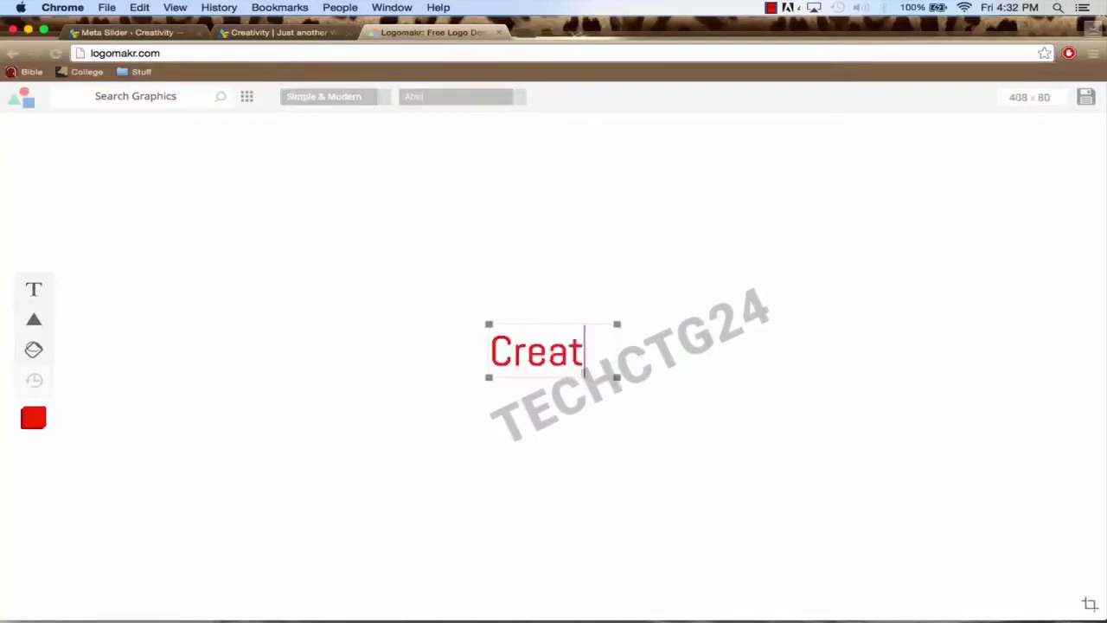
text(ivity)
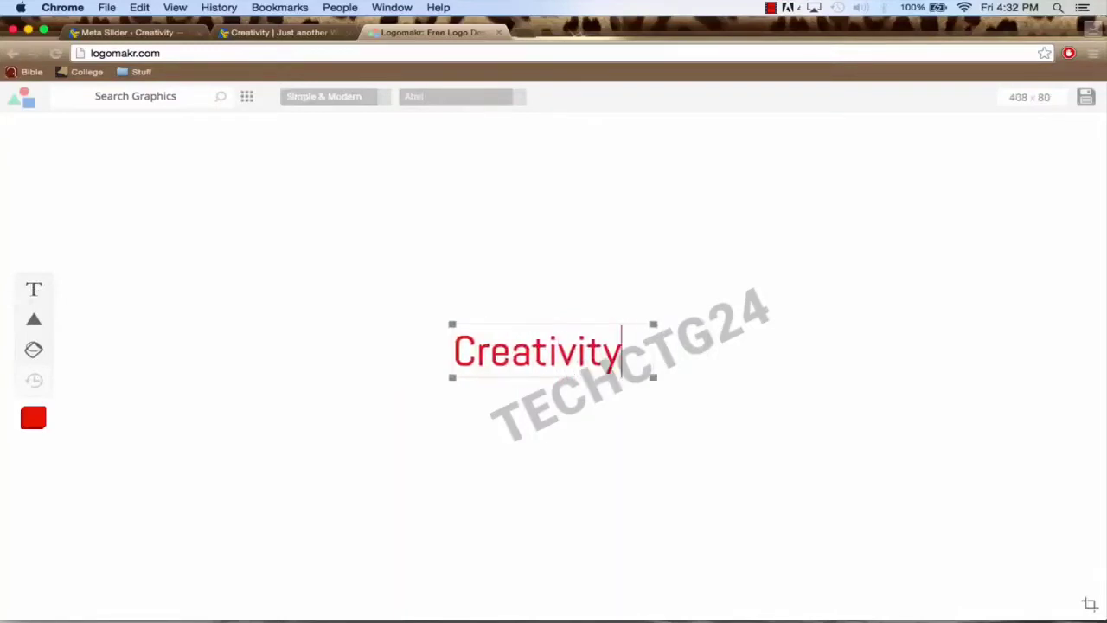
click(731, 330)
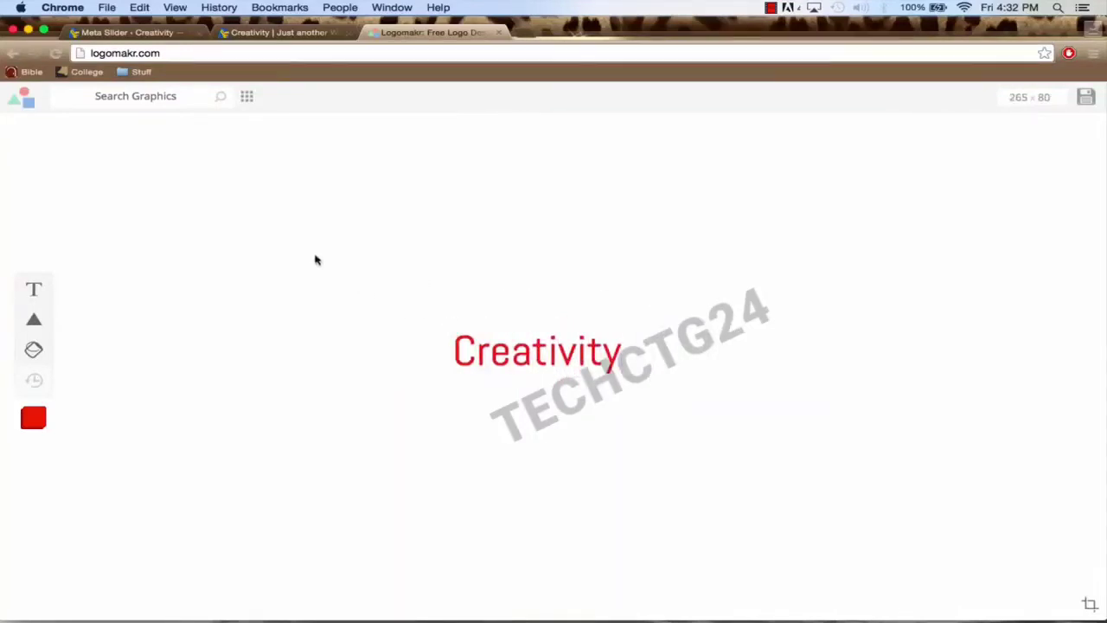
Step: Add the Tree icon from the Logomakr icon gallery to the logo
click(248, 97)
scroll(477, 286, down, 2)
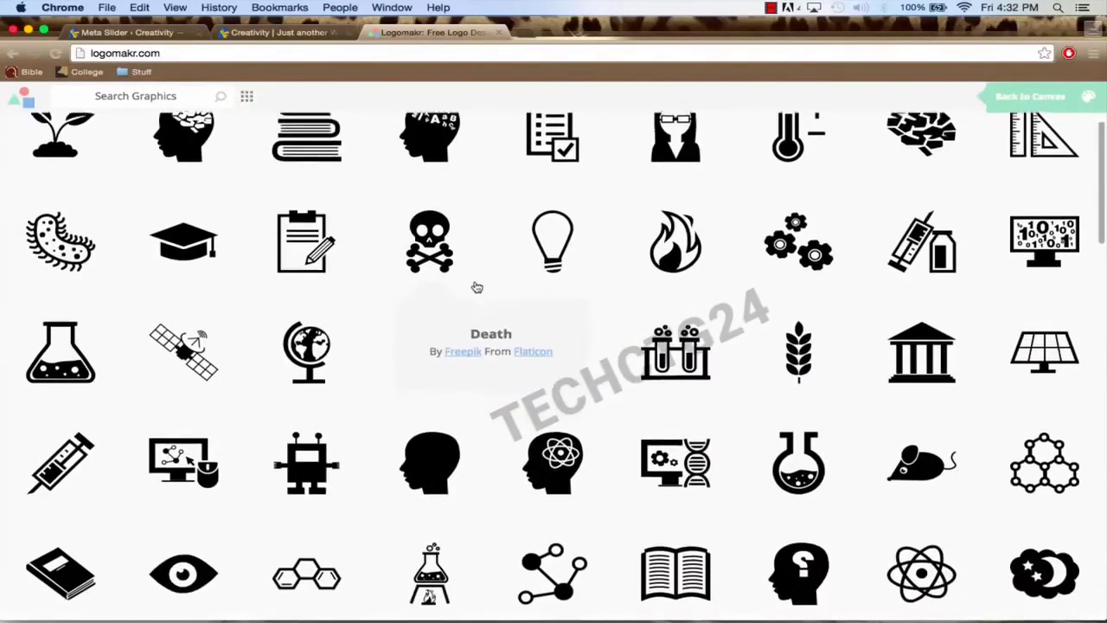
scroll(305, 223, down, 5)
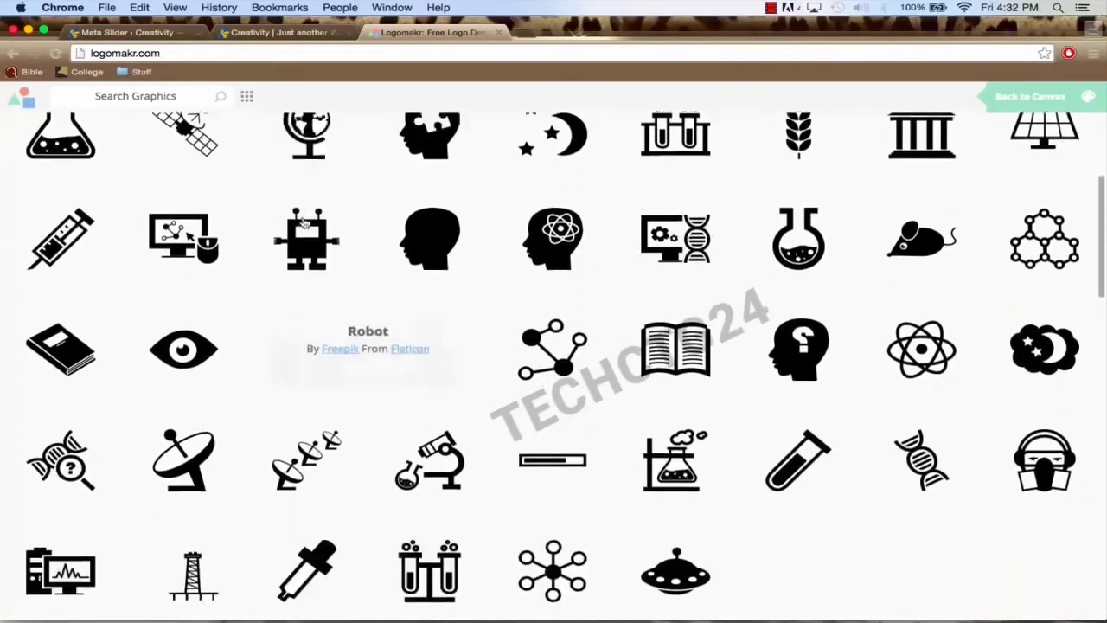
scroll(304, 223, down, 4)
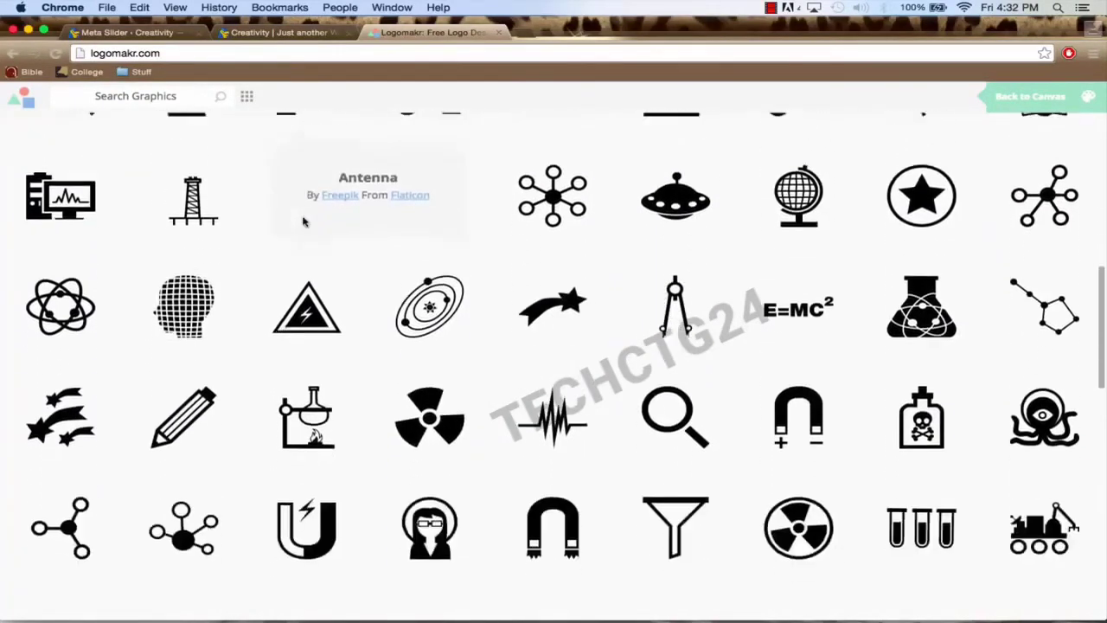
scroll(304, 223, down, 4)
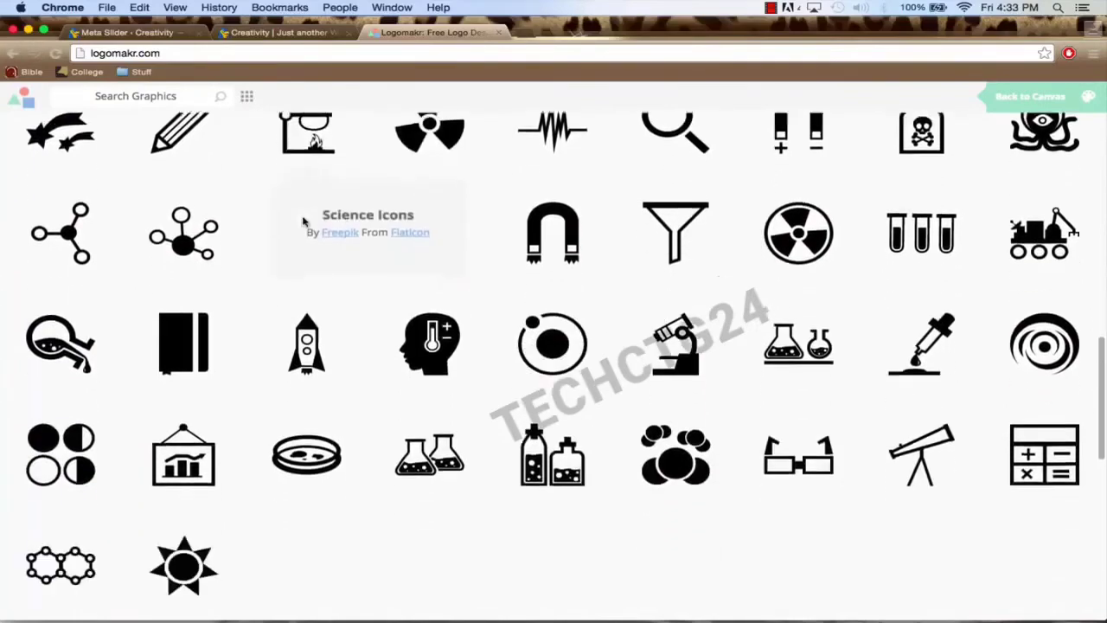
scroll(305, 223, down, 4)
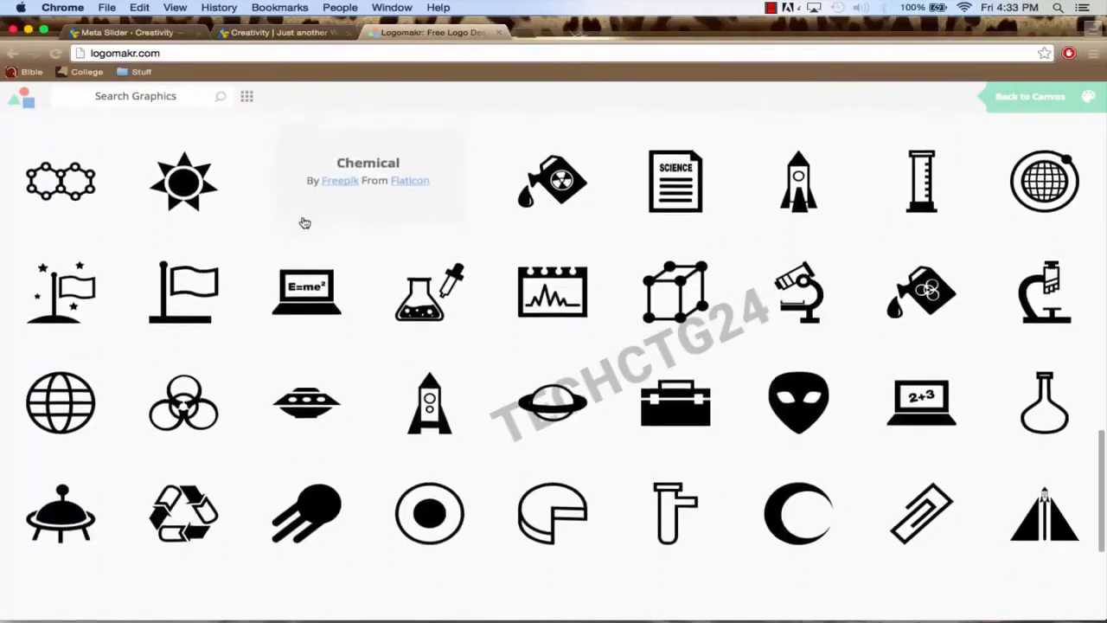
scroll(304, 223, down, 4)
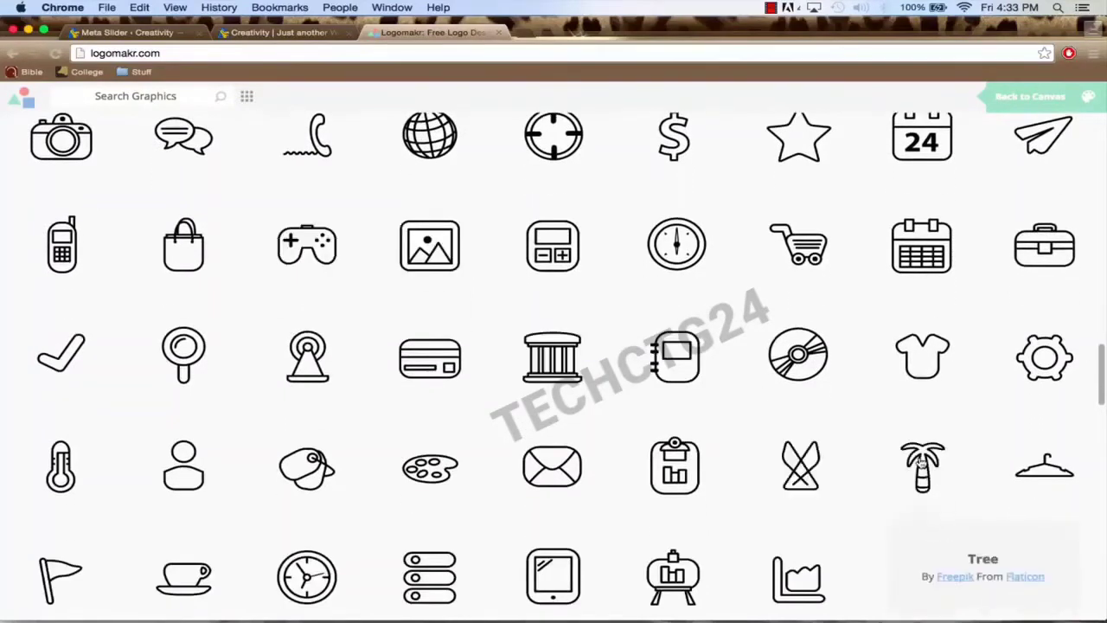
click(922, 464)
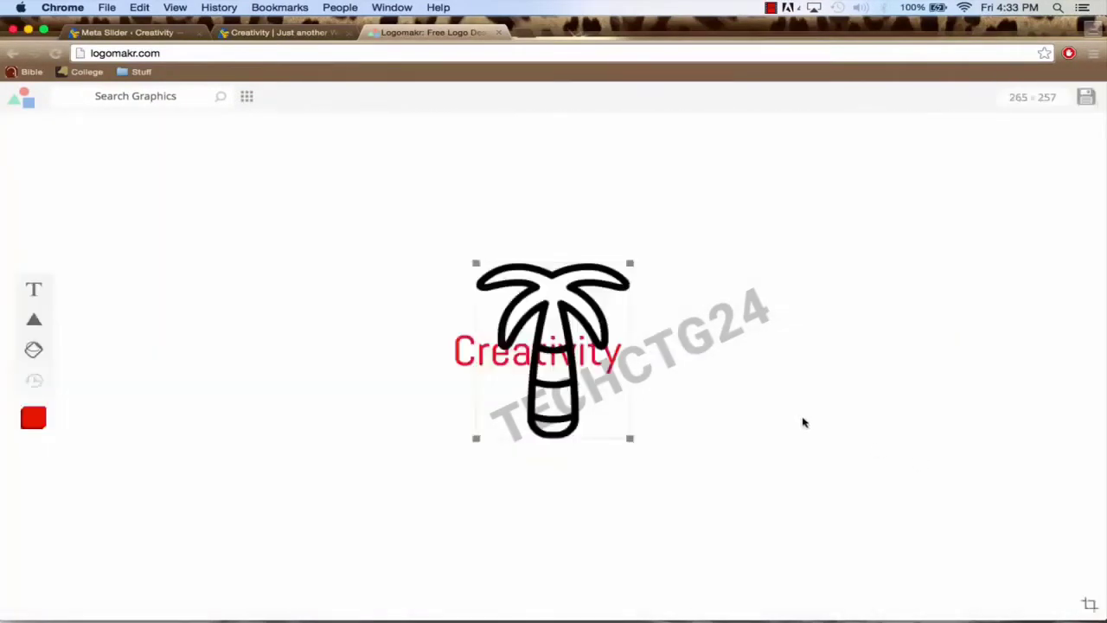
Step: Place the palm tree right of the Creativity text and enlarge the text
drag(597, 320, 761, 318)
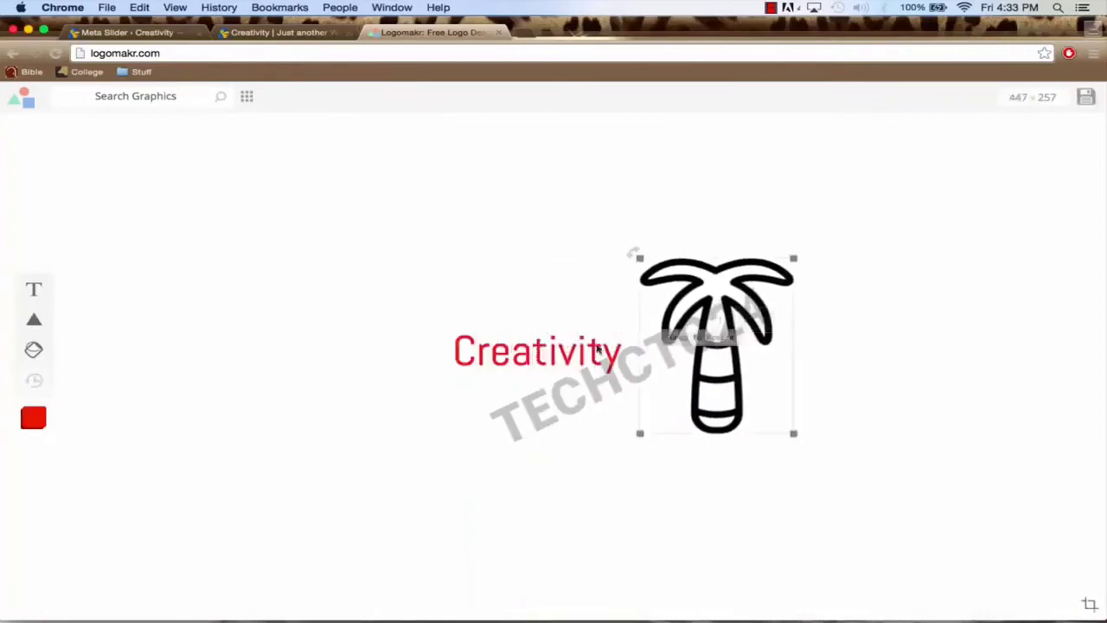
drag(597, 348, 423, 315)
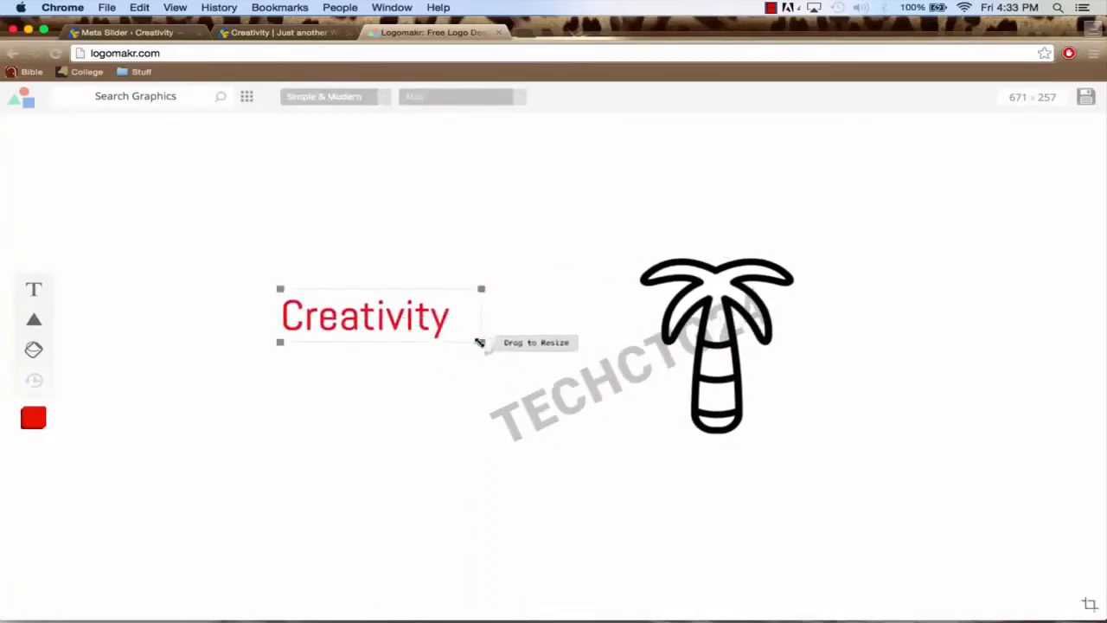
drag(480, 342, 689, 427)
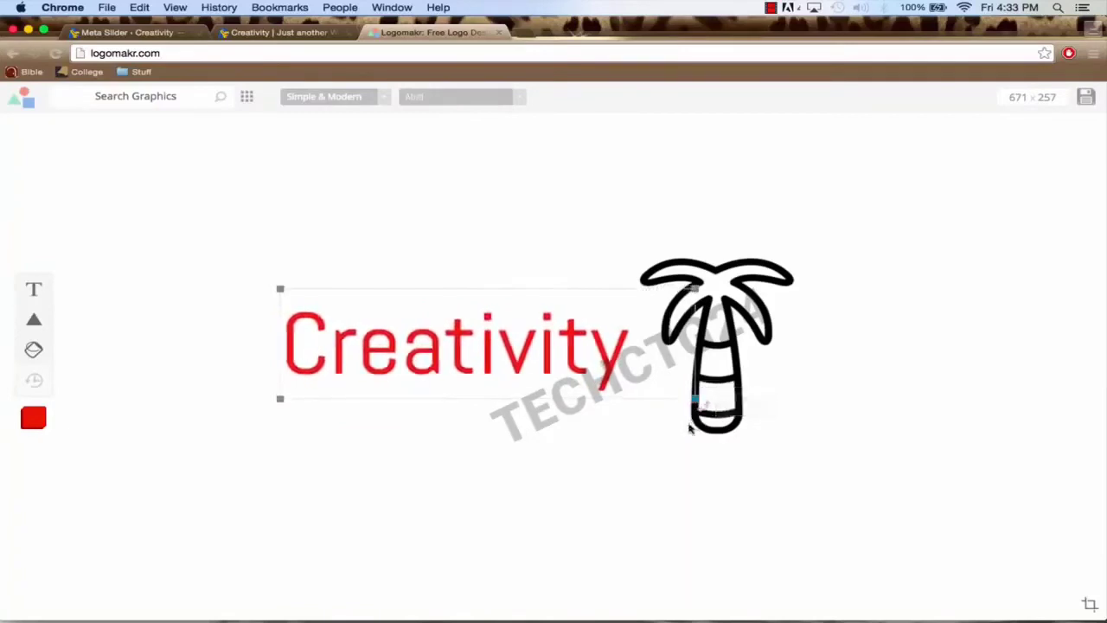
drag(517, 367, 538, 398)
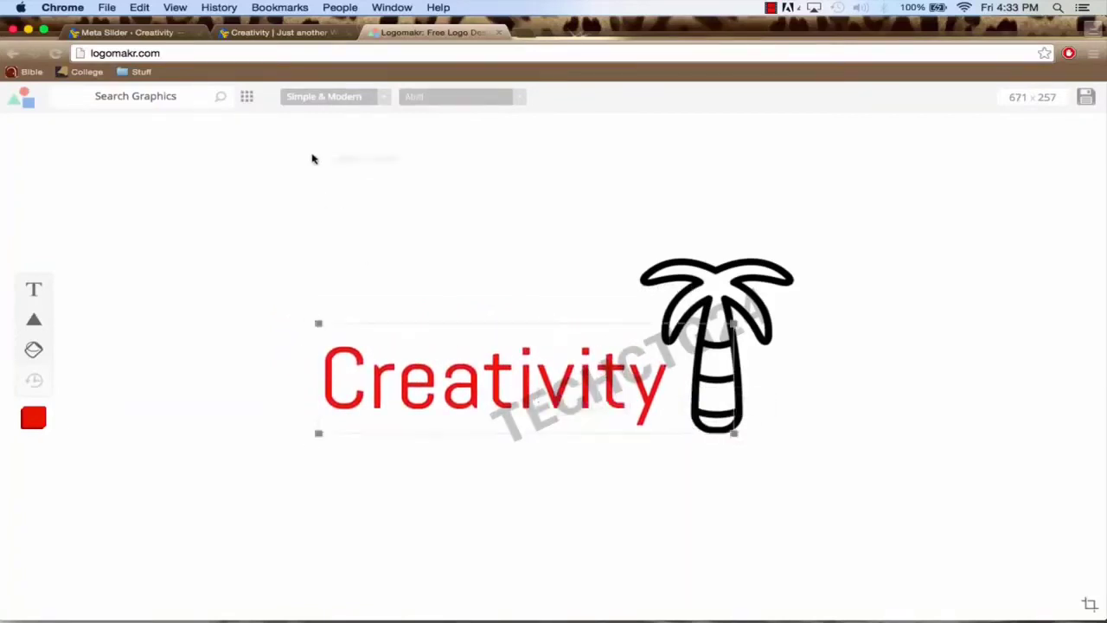
click(154, 32)
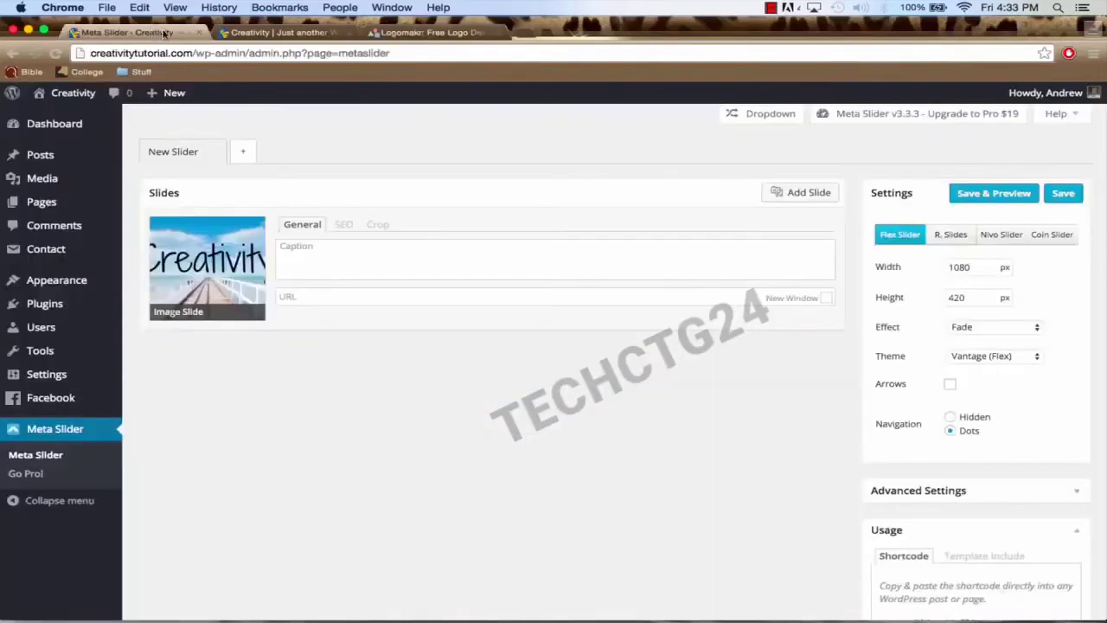
Step: View the live Creativity homepage, then nudge the Logomakr wordmark slightly up and right
click(275, 32)
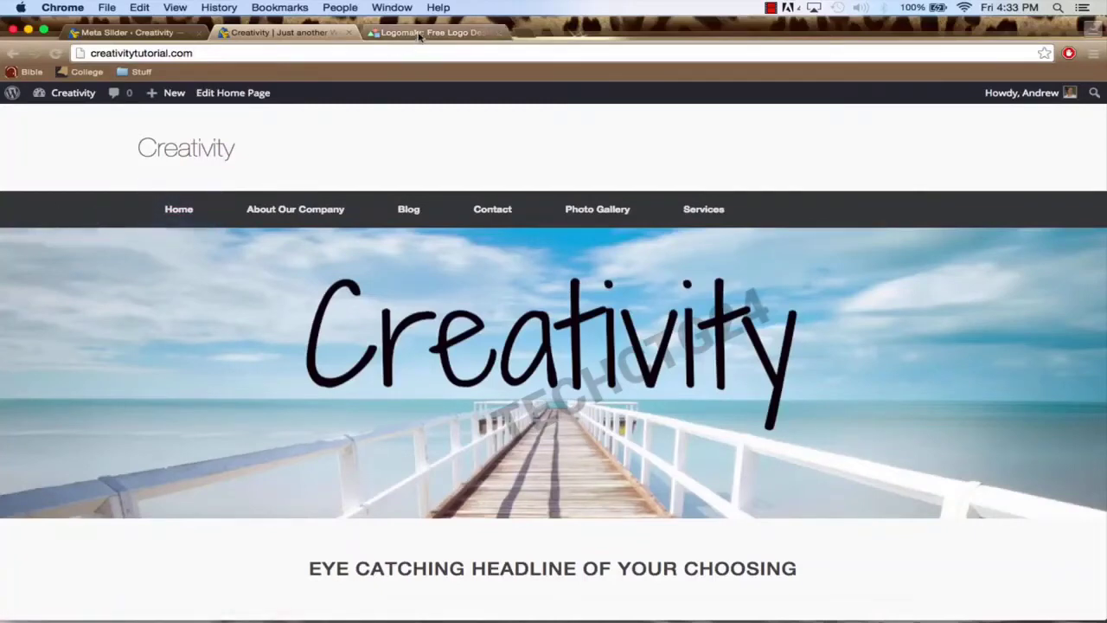
click(420, 33)
drag(589, 361, 593, 359)
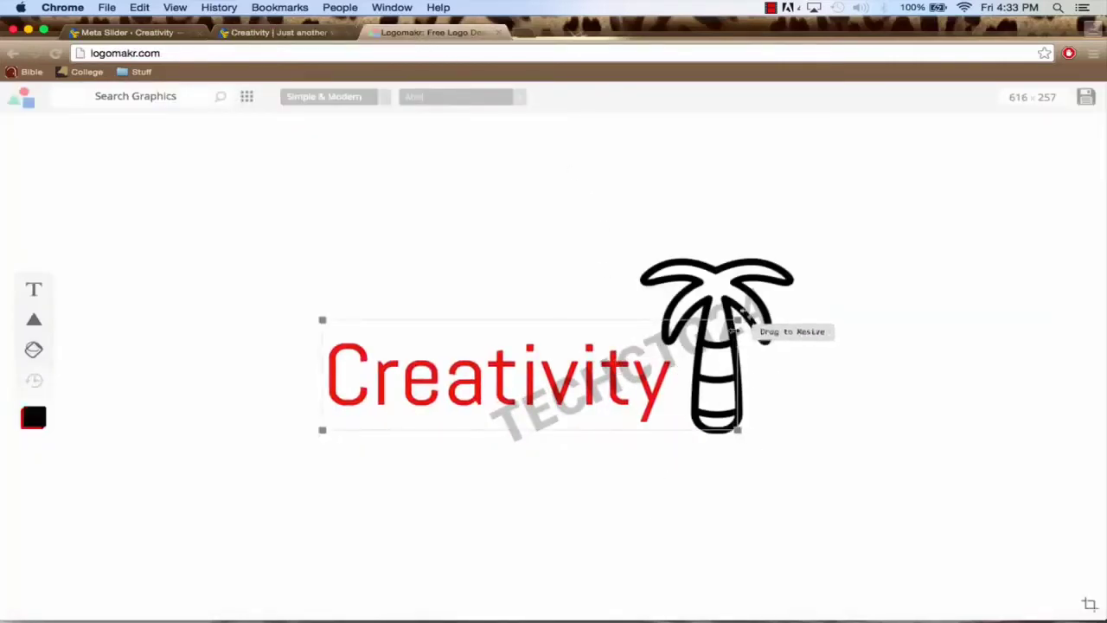
Step: Recolour the palm tree white (ffffff) so it vanishes from the logo
click(733, 294)
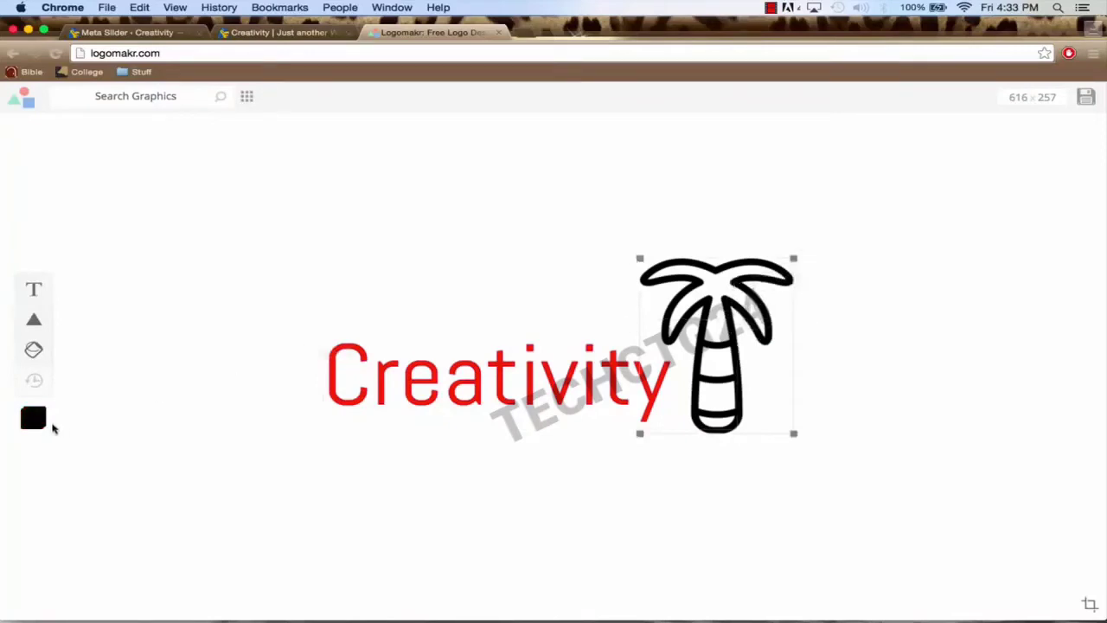
click(33, 418)
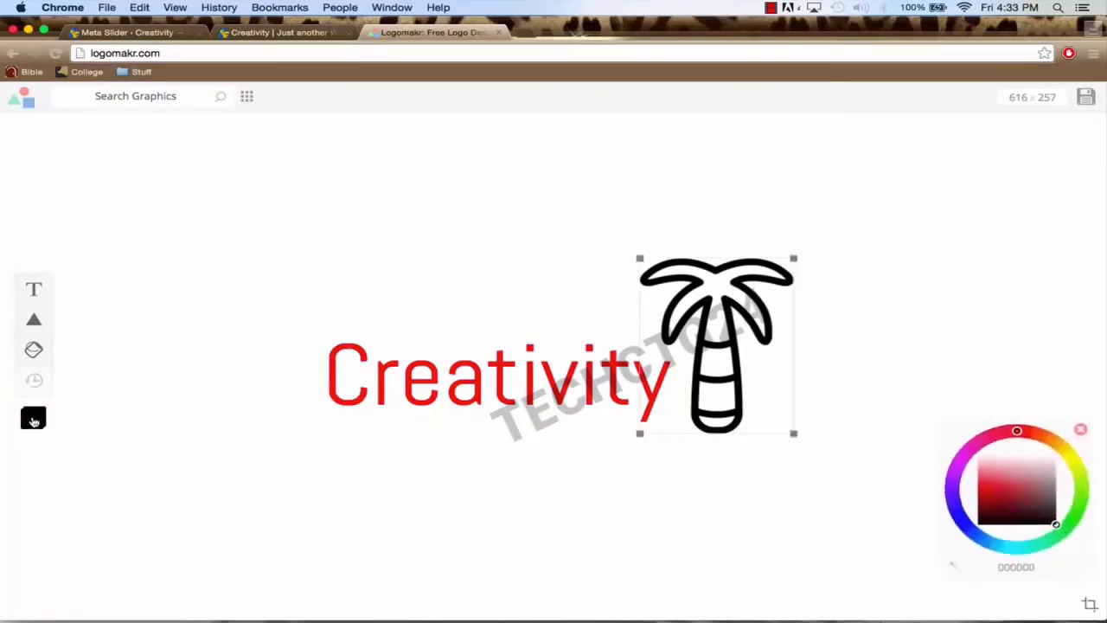
drag(1018, 490, 1005, 453)
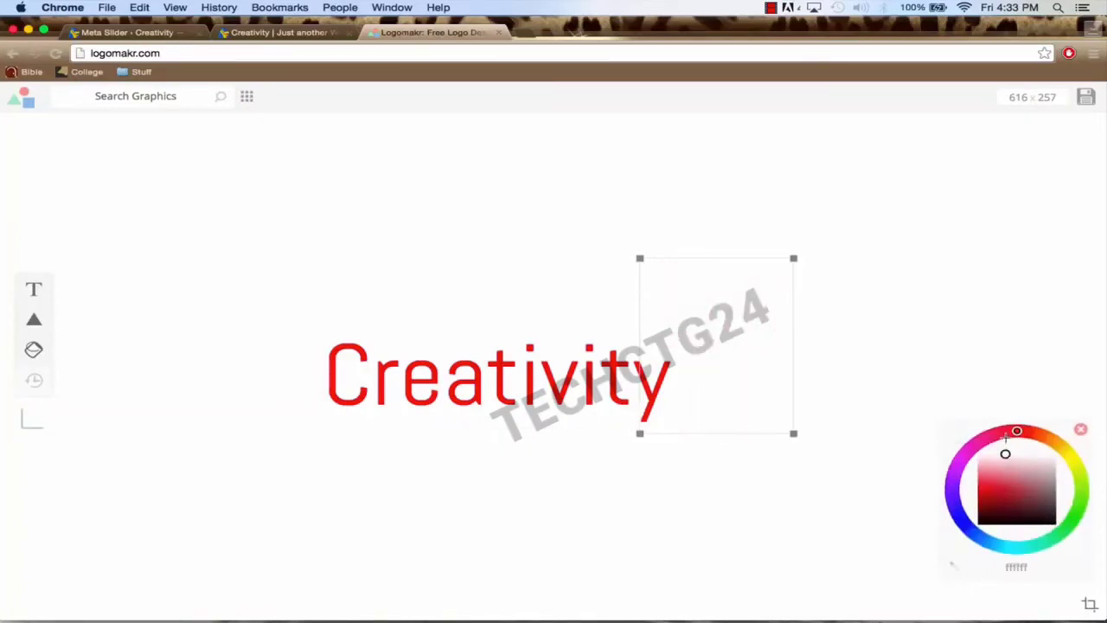
click(954, 370)
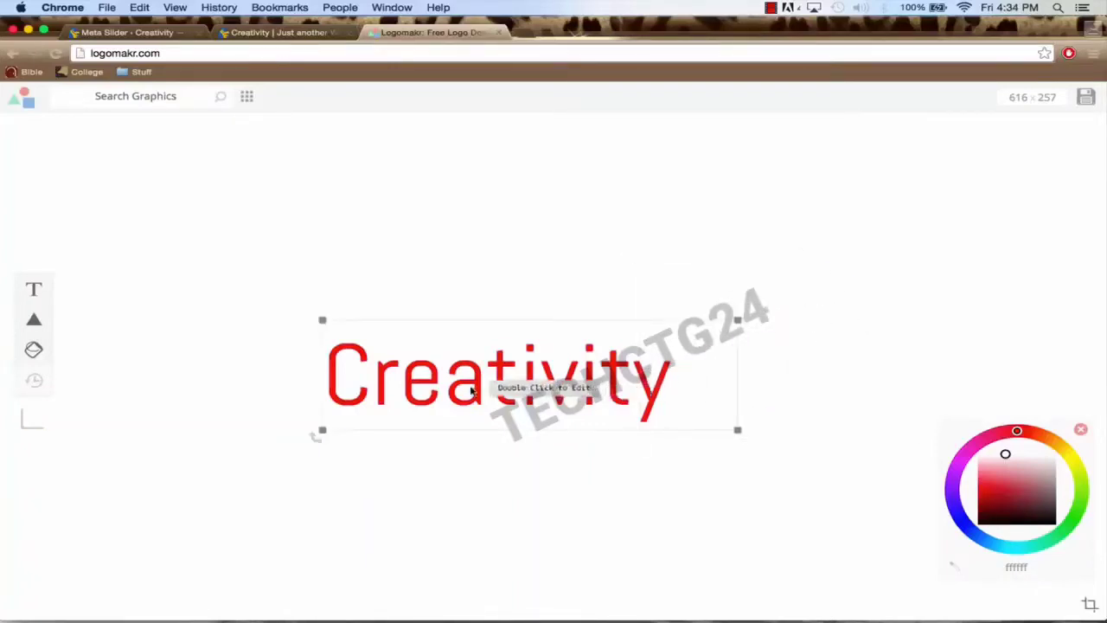
Step: Colour the letters 'at' and 'ity' of Creativity light blue (00a7ff)
click(472, 391)
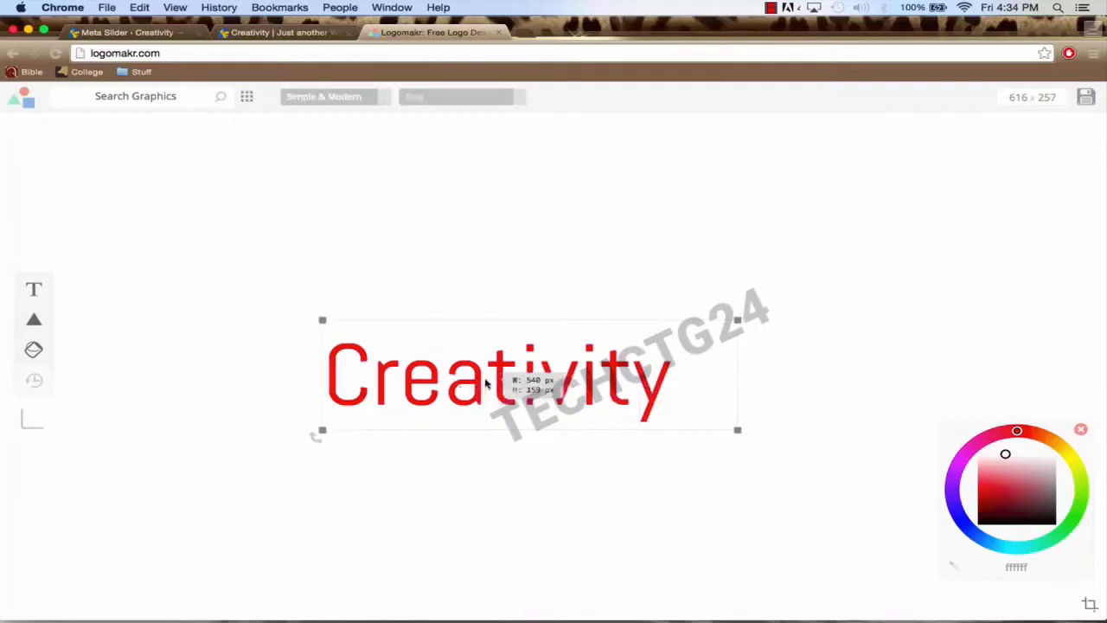
double_click(486, 384)
click(518, 379)
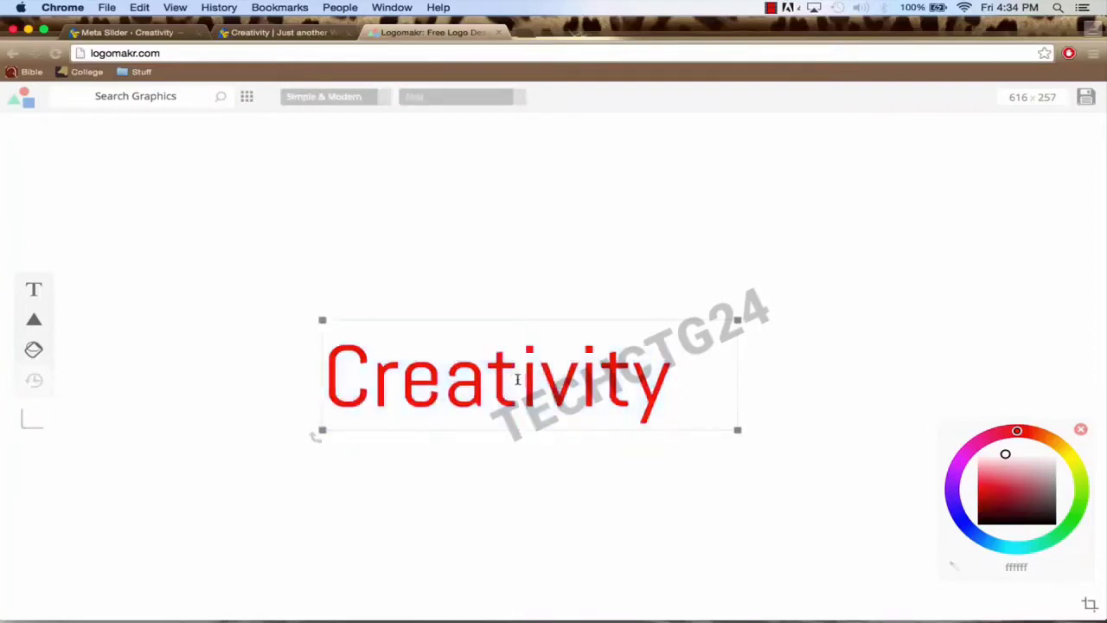
drag(518, 379, 461, 378)
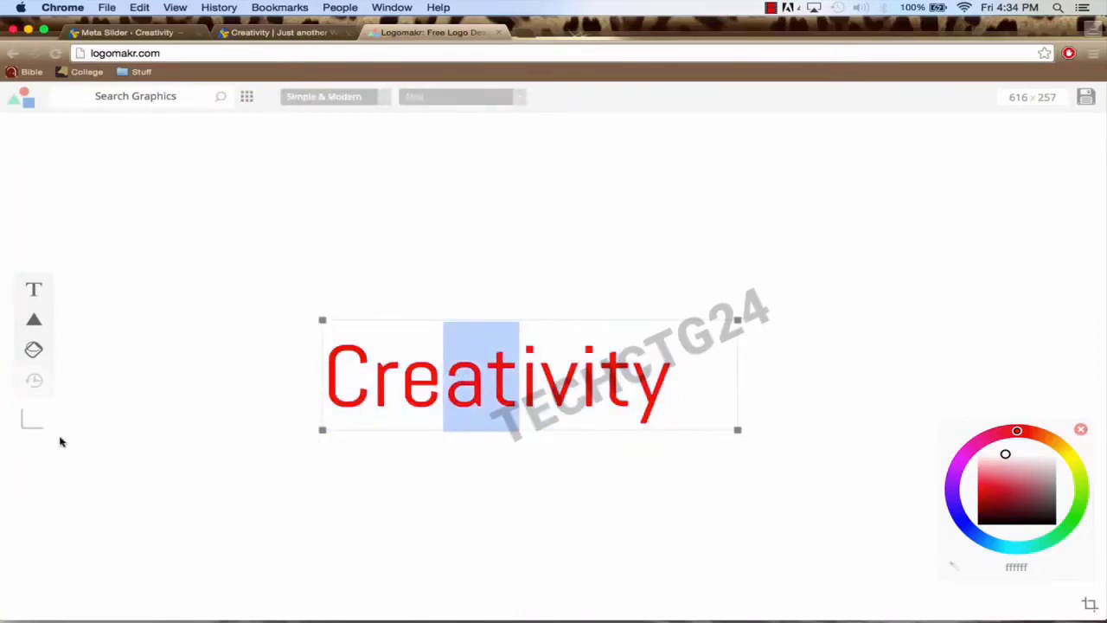
click(995, 543)
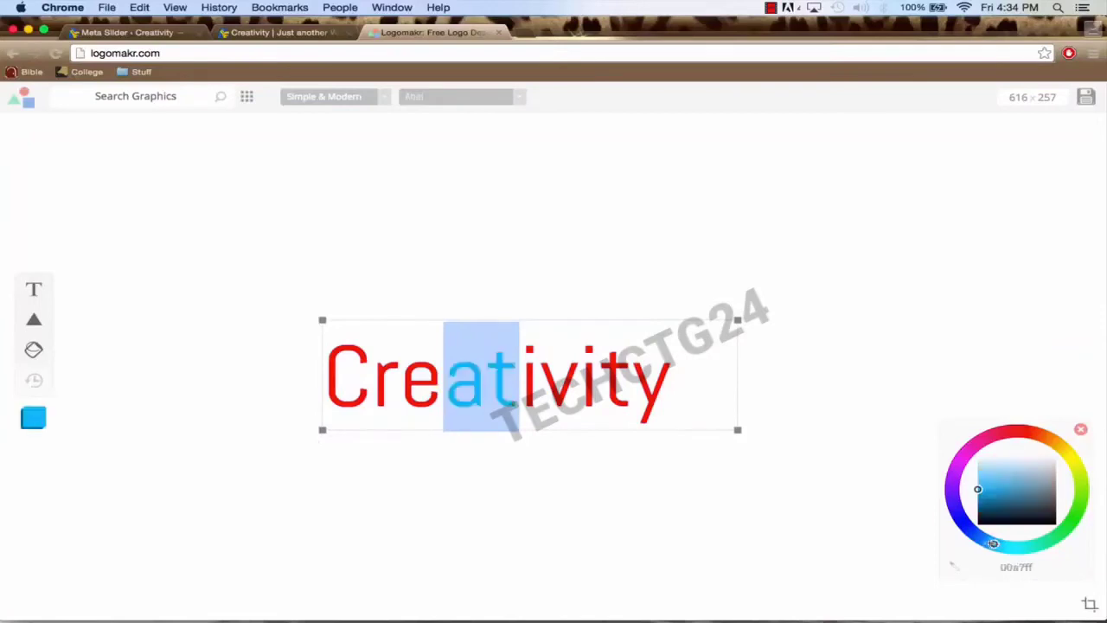
drag(991, 543, 988, 541)
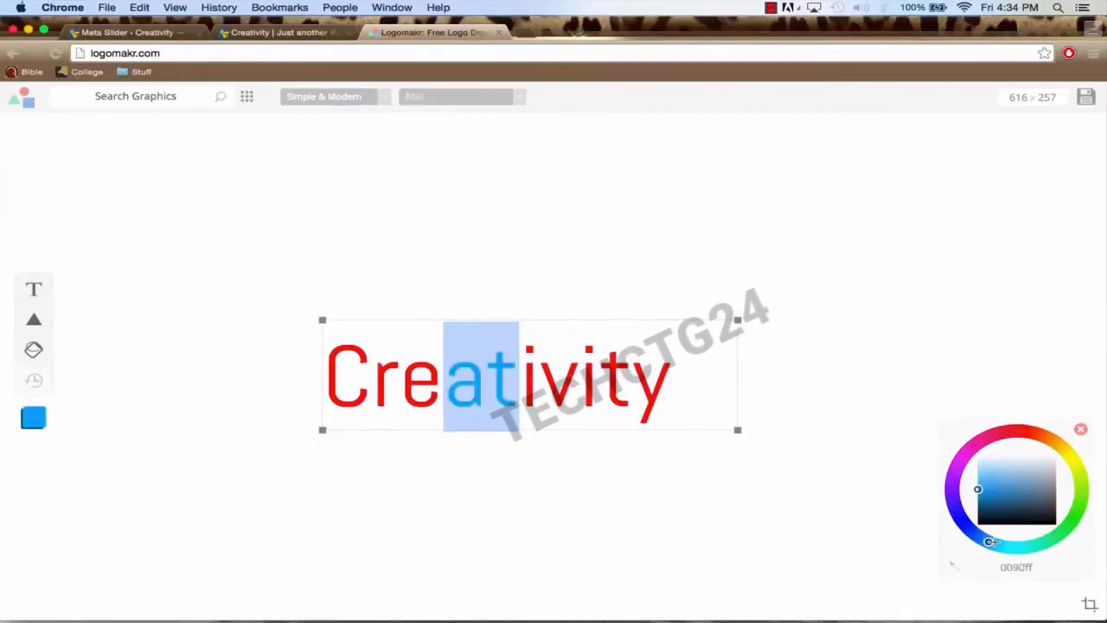
click(994, 542)
click(580, 389)
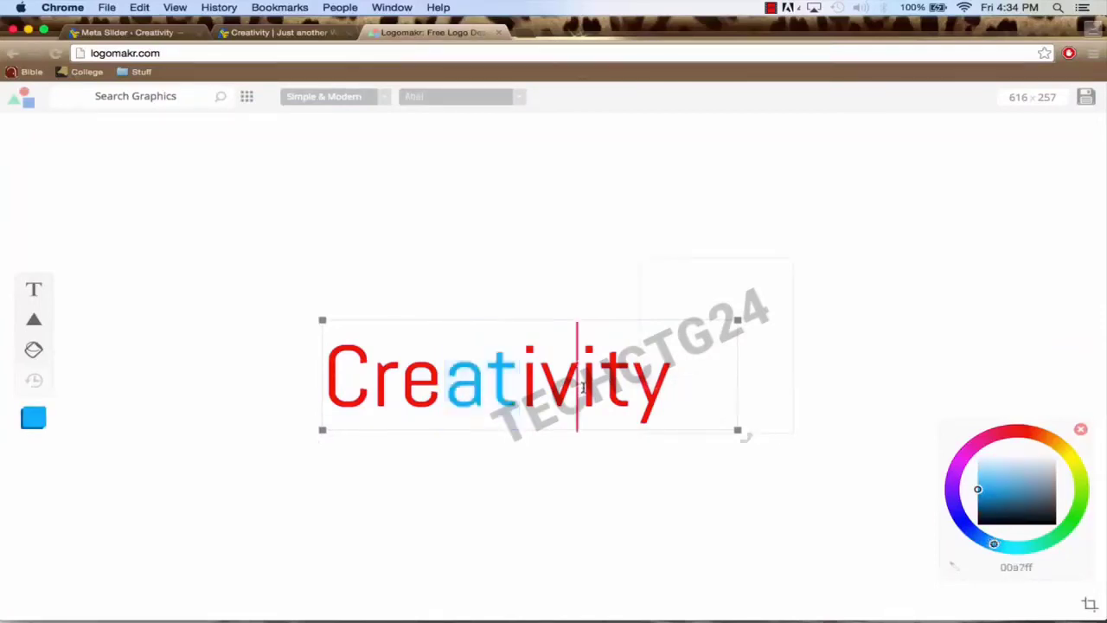
drag(580, 390, 672, 387)
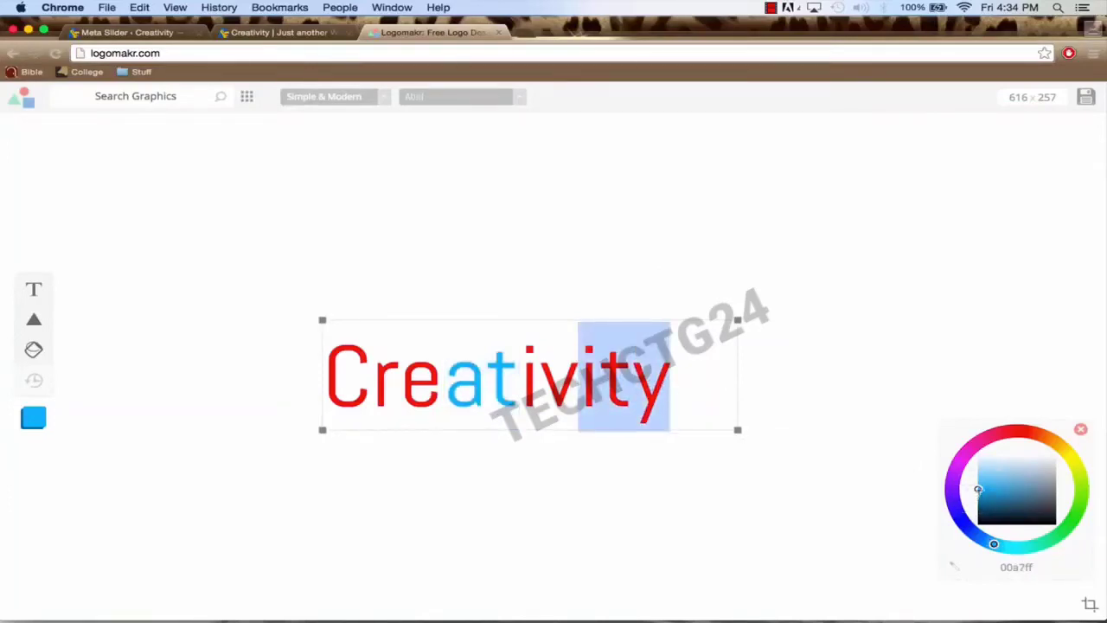
click(979, 489)
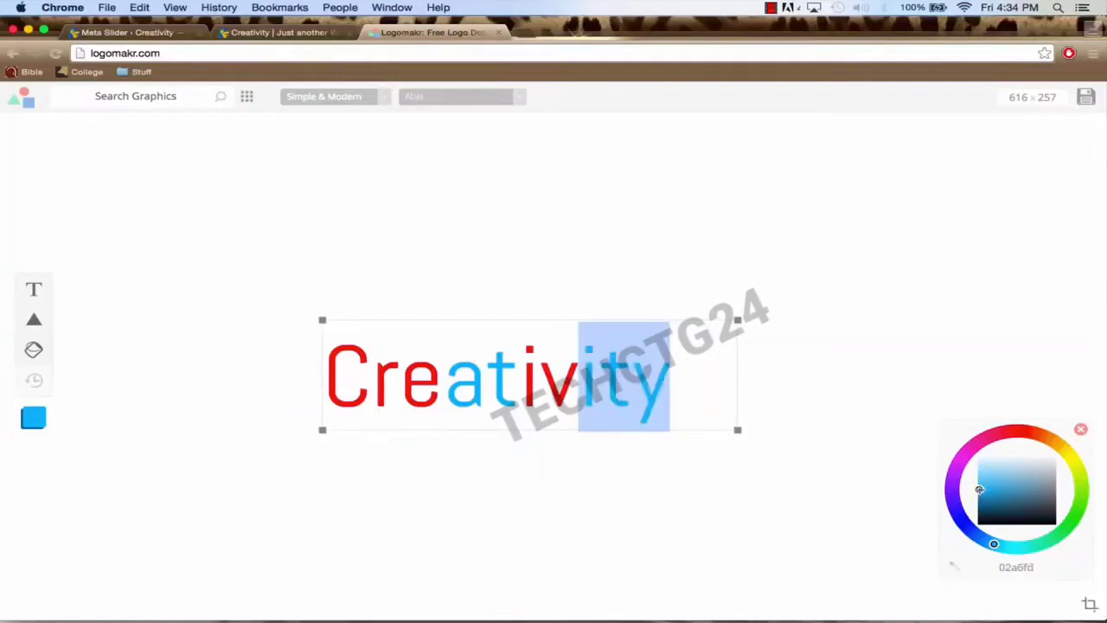
Step: Turn the letters 'iv' and 'Cre' white and deselect to preview the logo
click(578, 388)
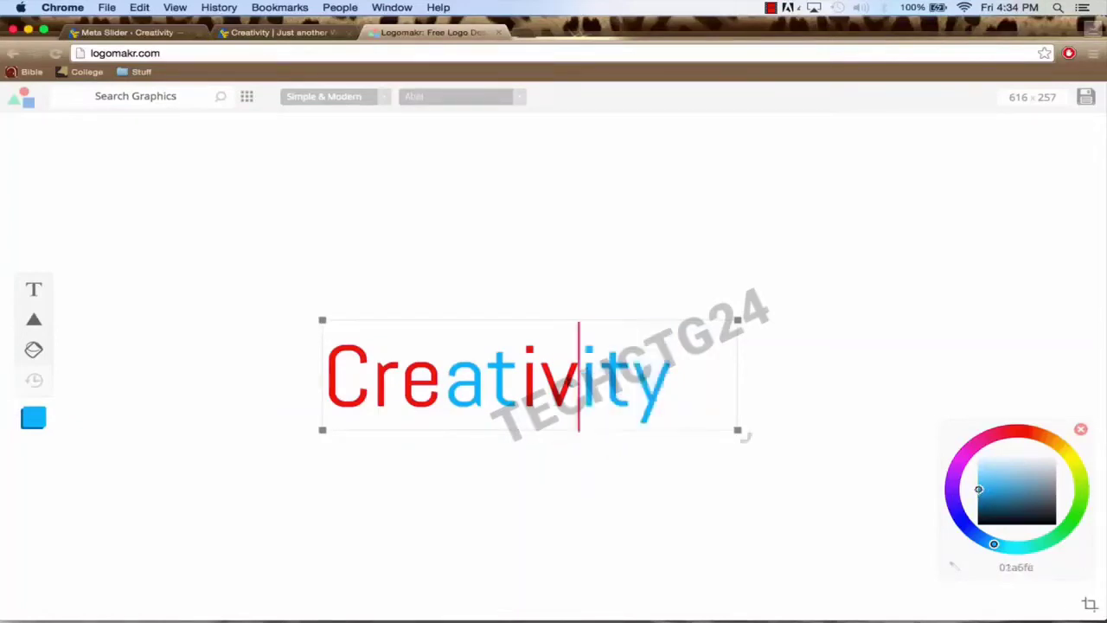
drag(579, 386, 524, 380)
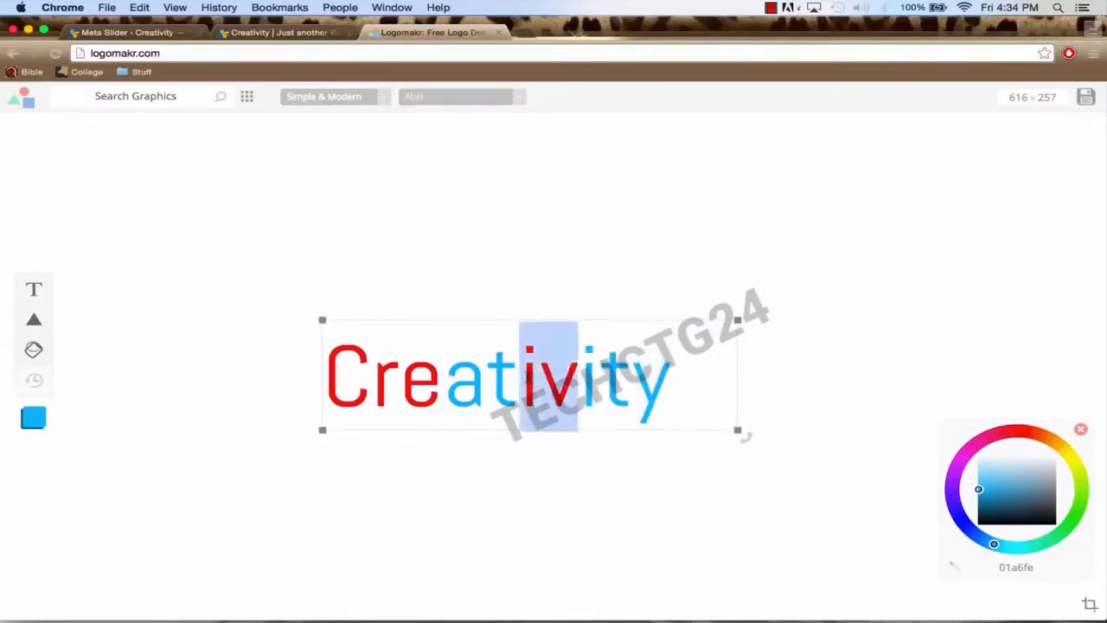
drag(997, 484, 997, 434)
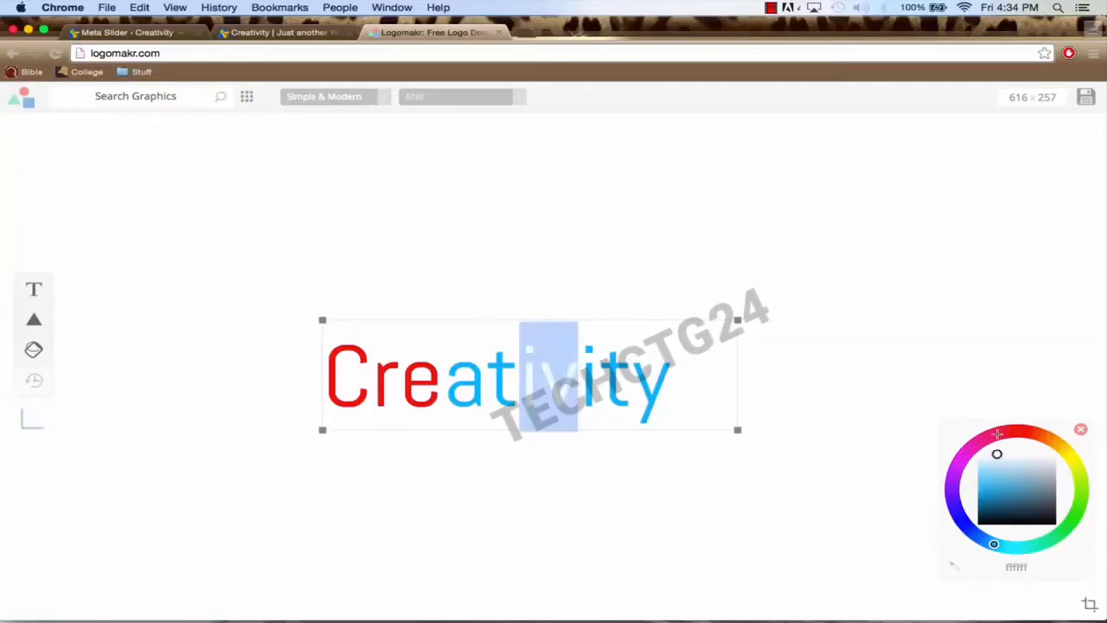
click(413, 386)
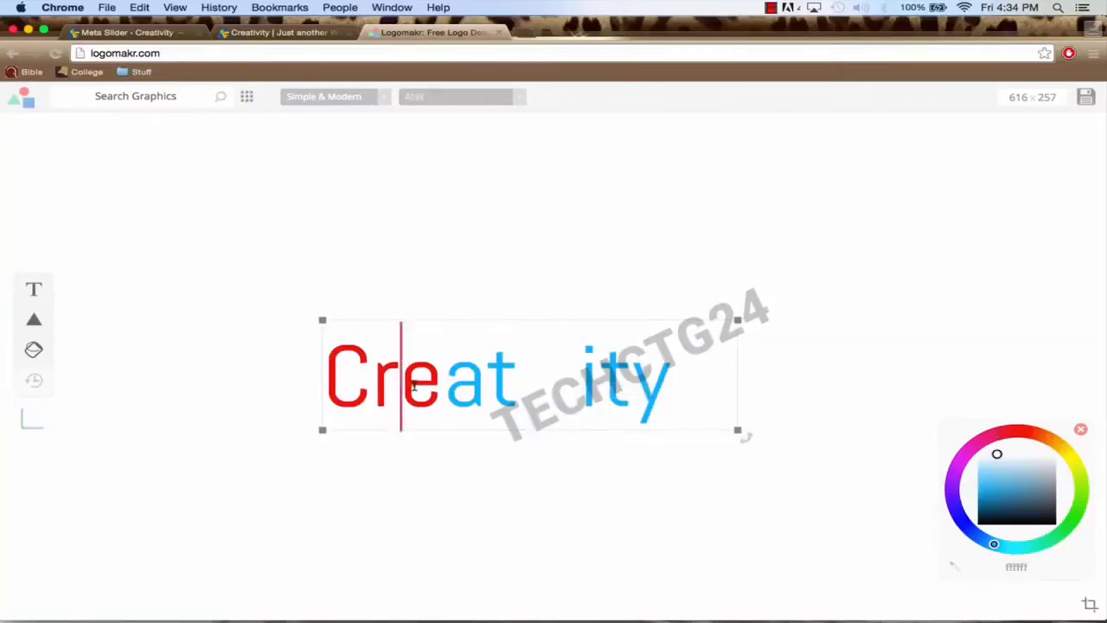
drag(439, 385, 345, 379)
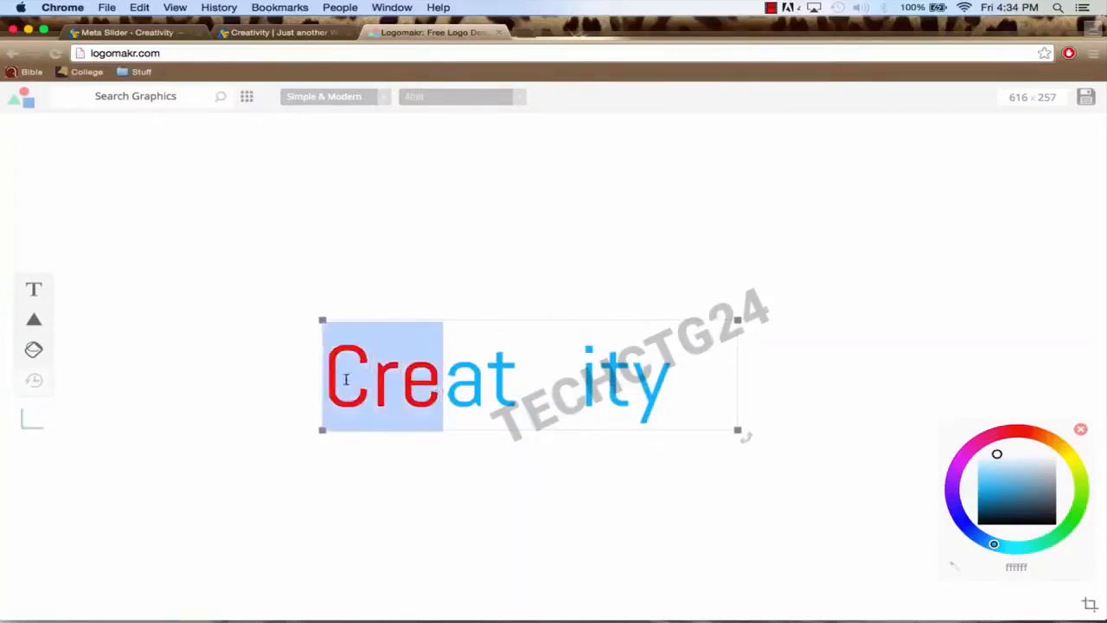
click(994, 453)
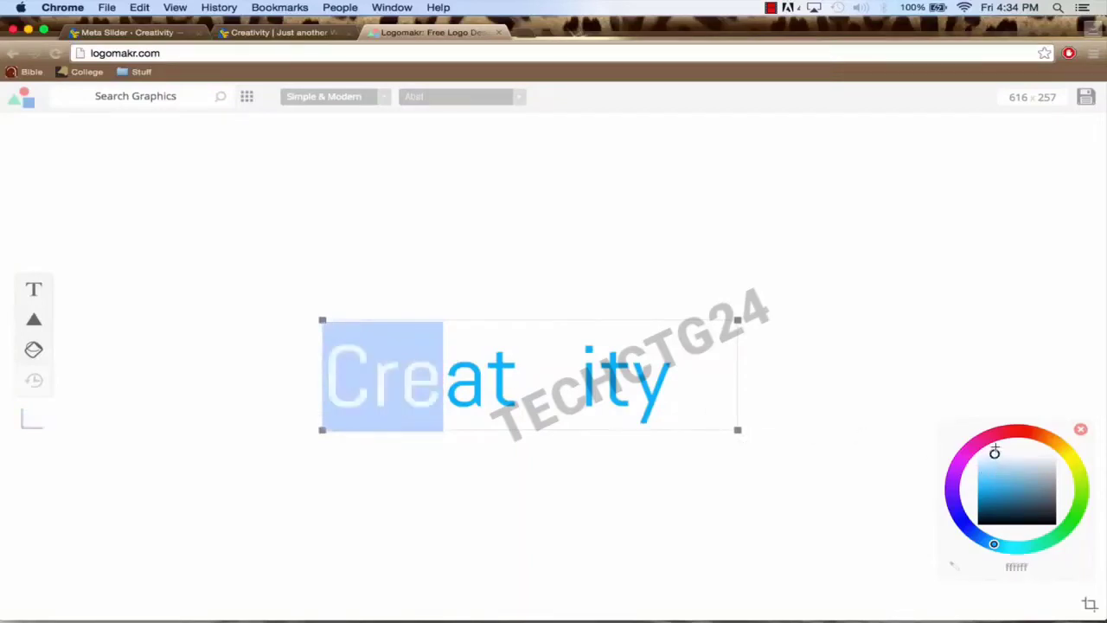
click(548, 219)
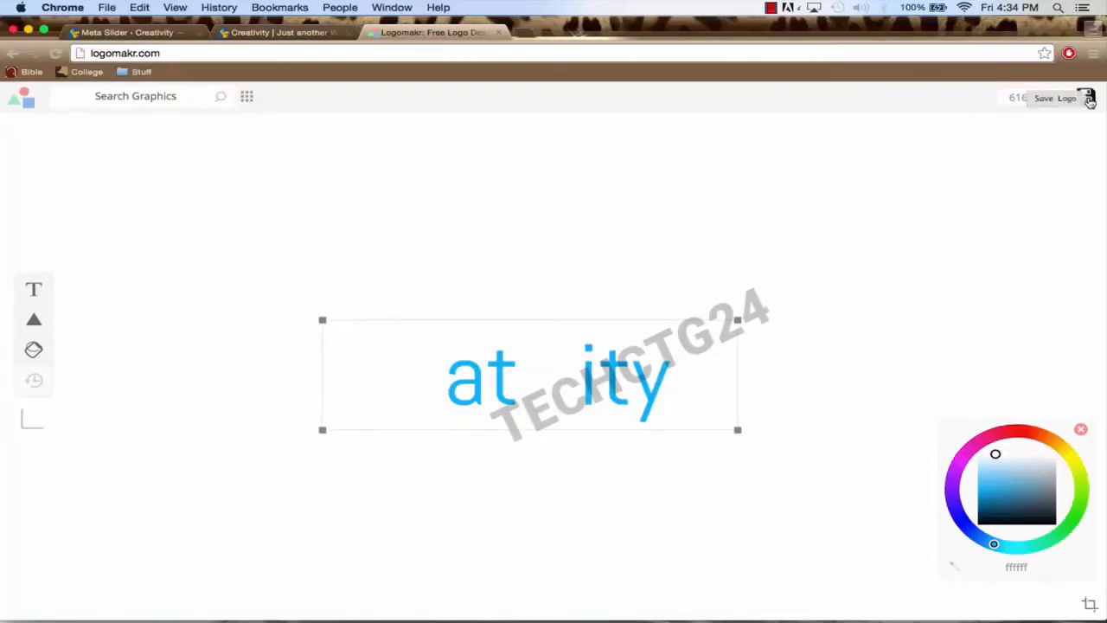
Step: Download the logo as Drawing.png, check it in Preview, then close Logomakr
click(1089, 99)
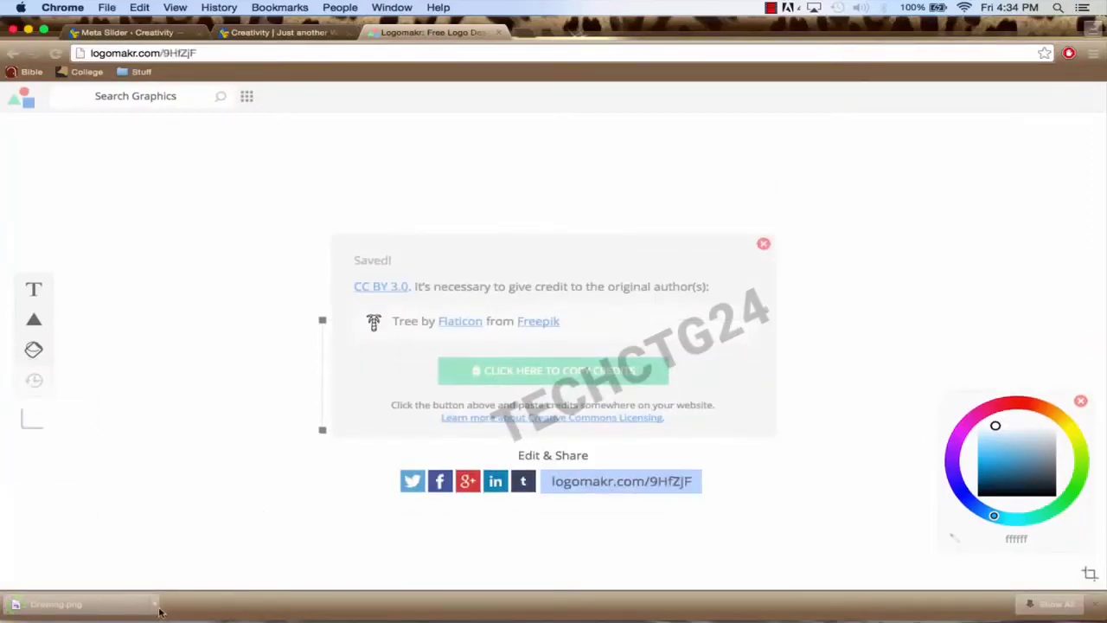
click(64, 610)
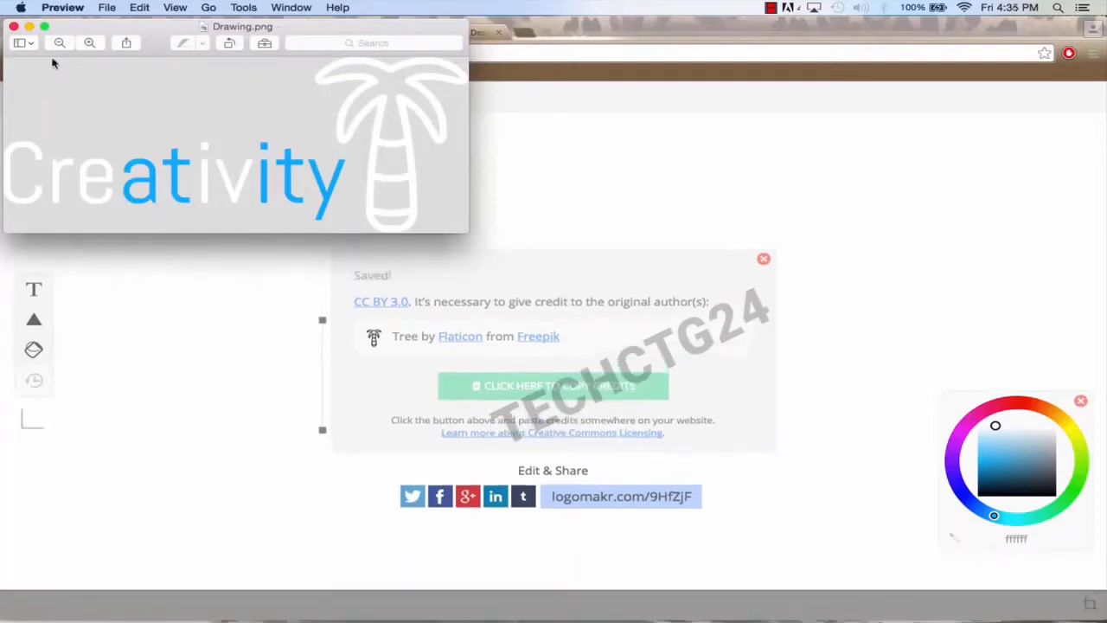
click(14, 27)
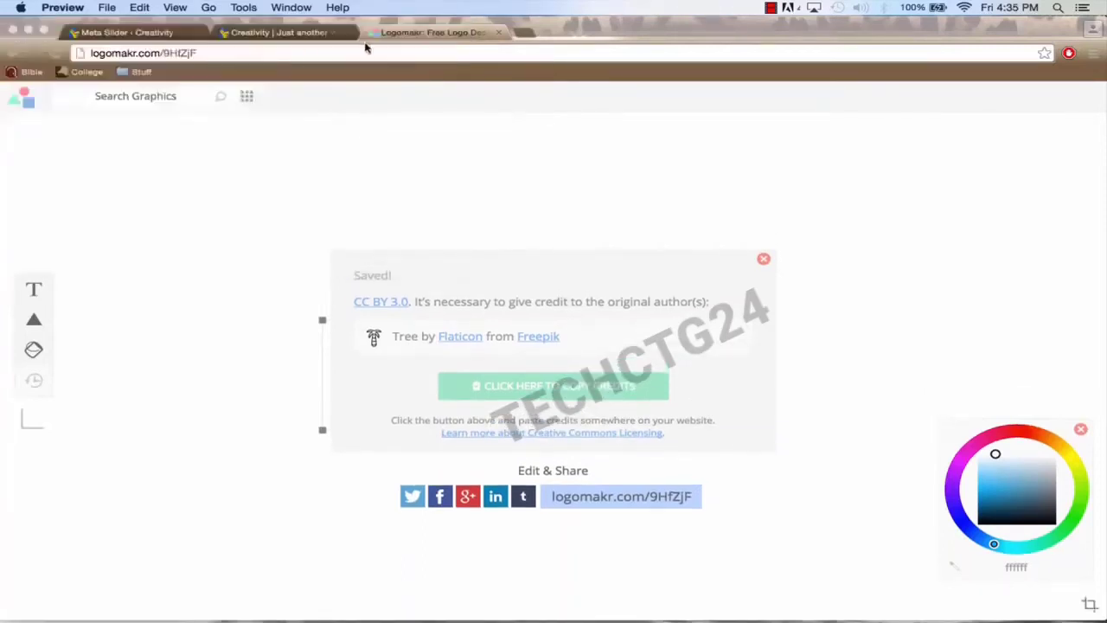
click(438, 33)
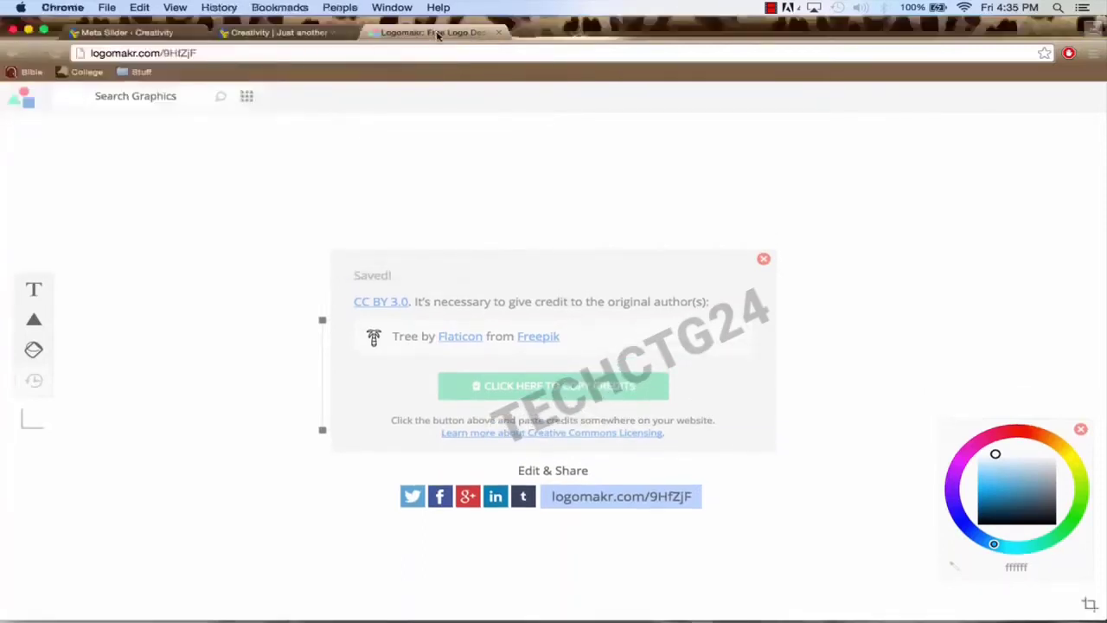
click(499, 33)
click(145, 33)
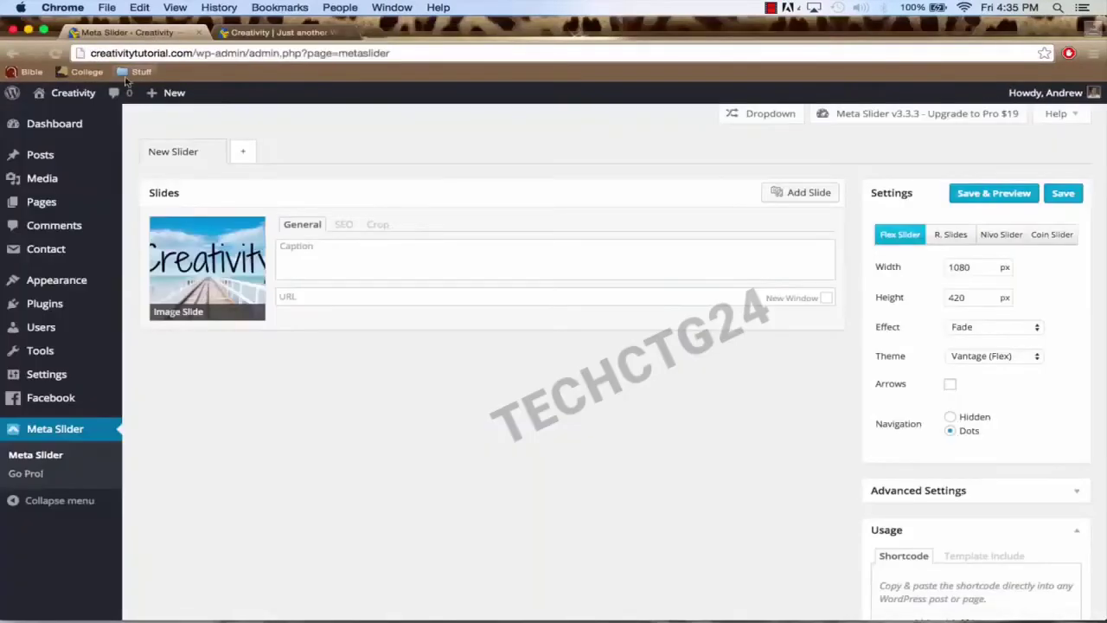
Step: From the Dashboard, open Appearance > Theme Settings to reach the Vantage Logo tab
mouse_move(74, 99)
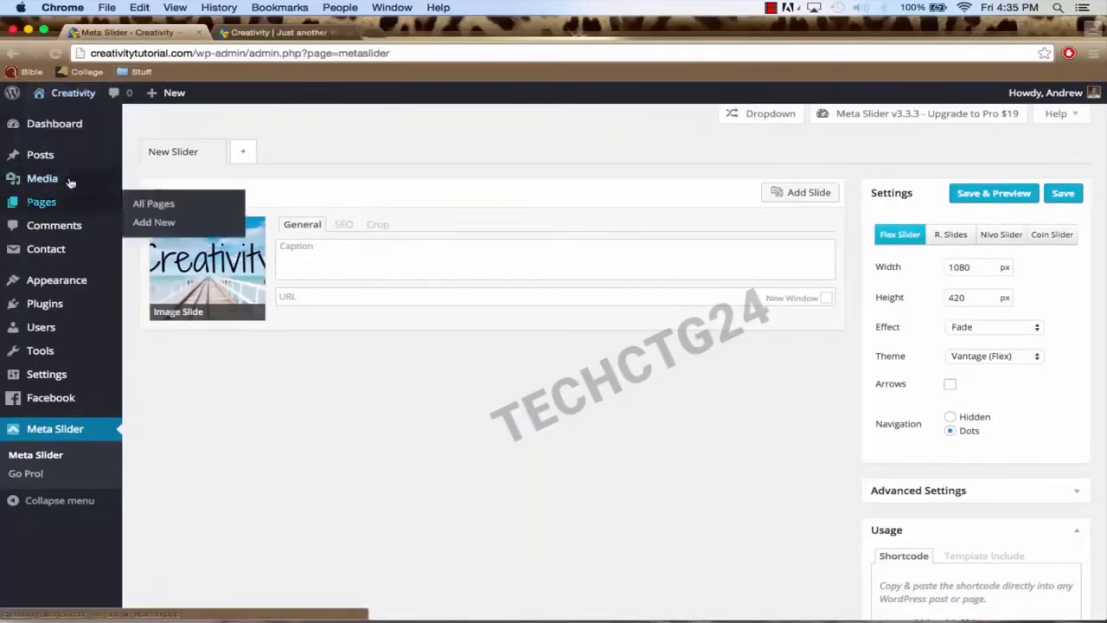
click(54, 124)
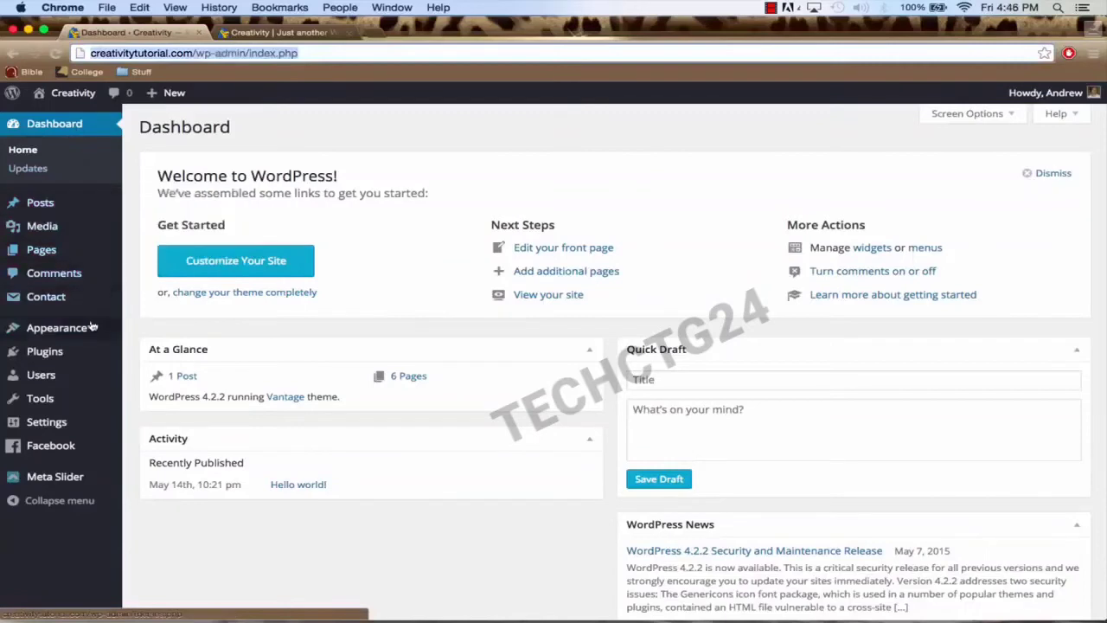
mouse_move(90, 332)
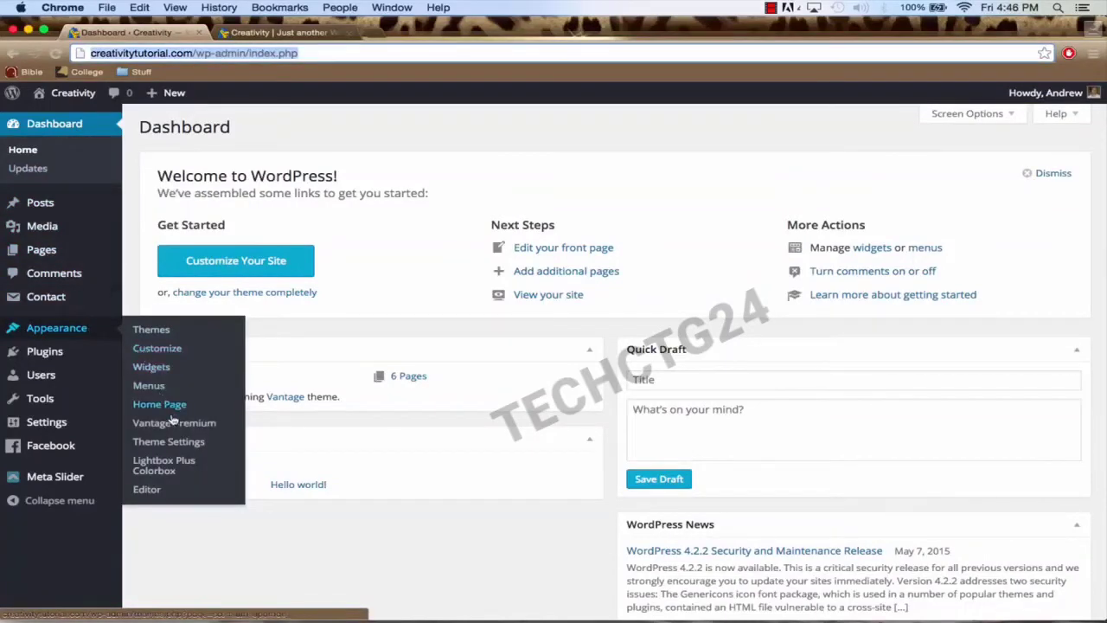
click(172, 443)
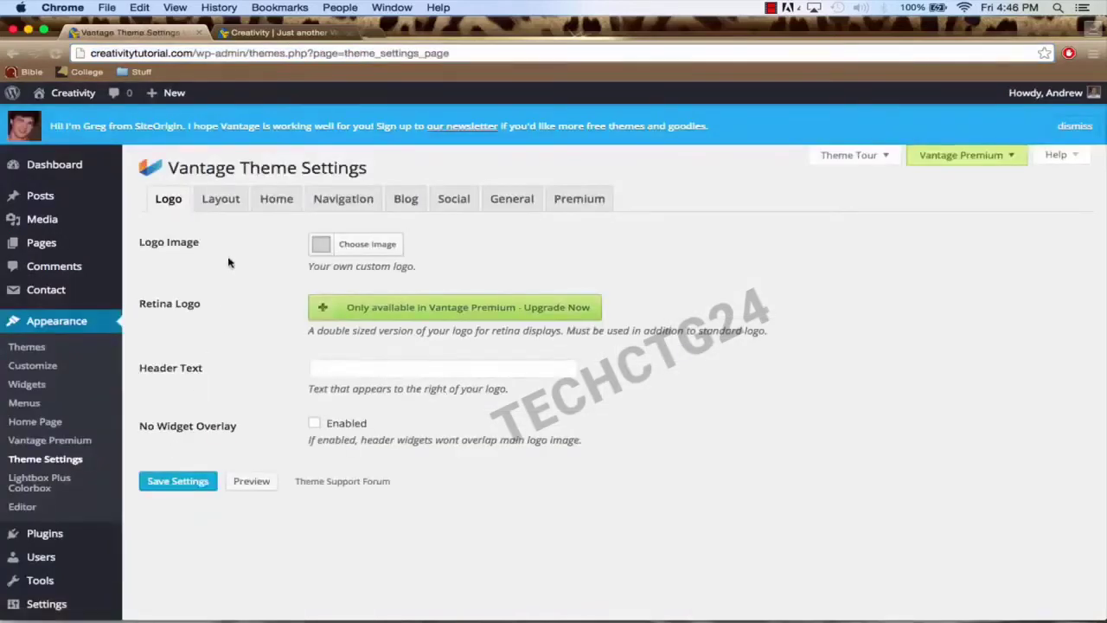
Step: Set Website-Logo.png from the Media Library as the Vantage logo, save, and return to the home page tab
click(170, 202)
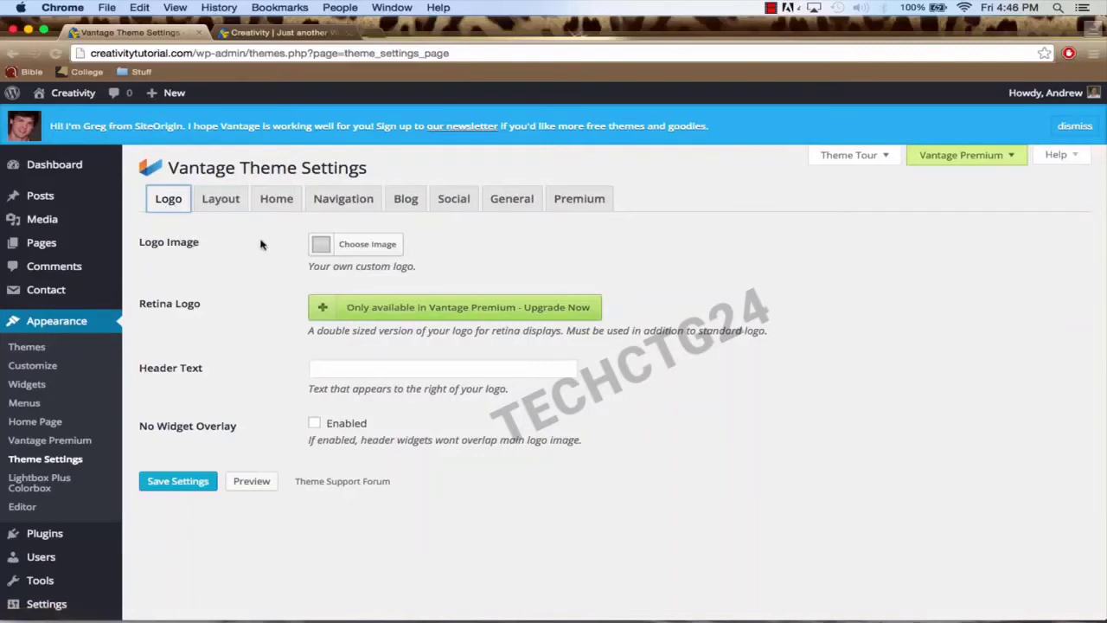
click(363, 250)
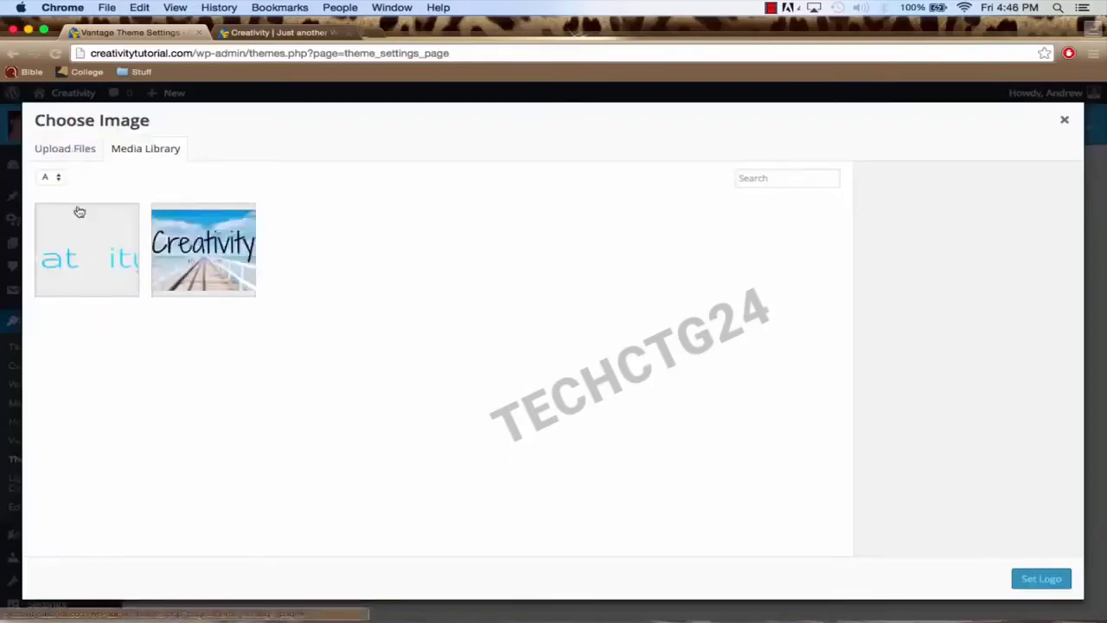
click(69, 150)
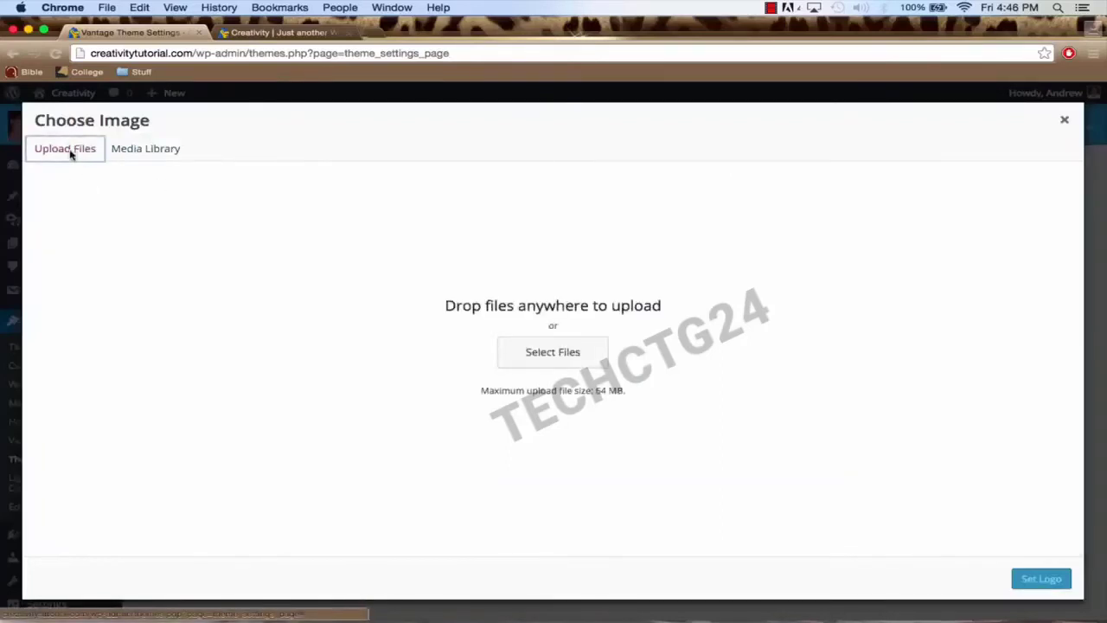
click(132, 154)
click(89, 253)
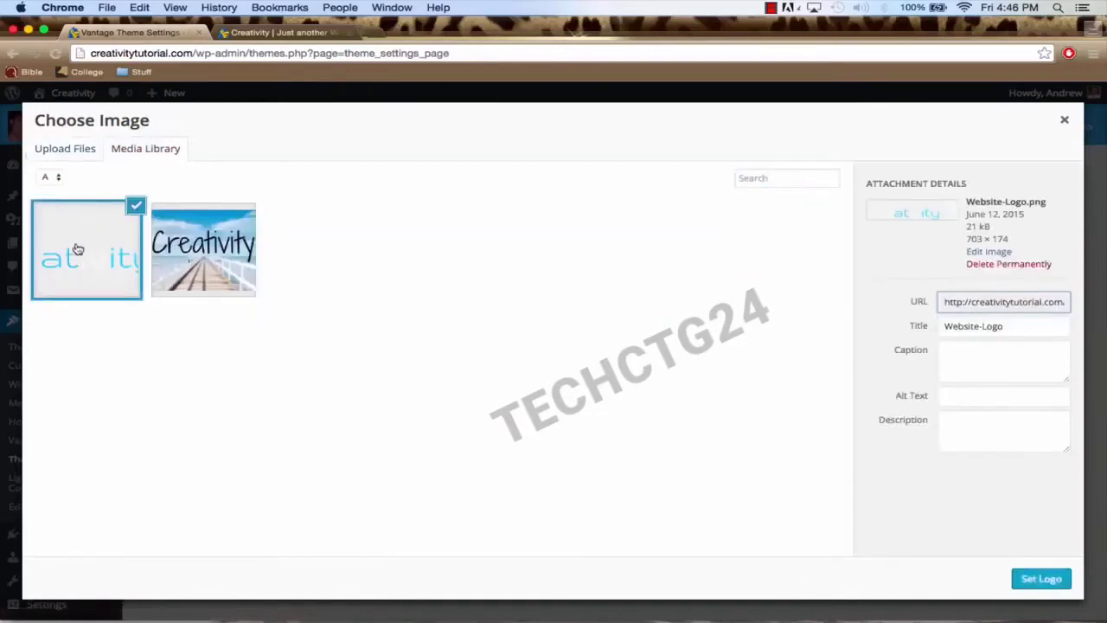
click(1036, 578)
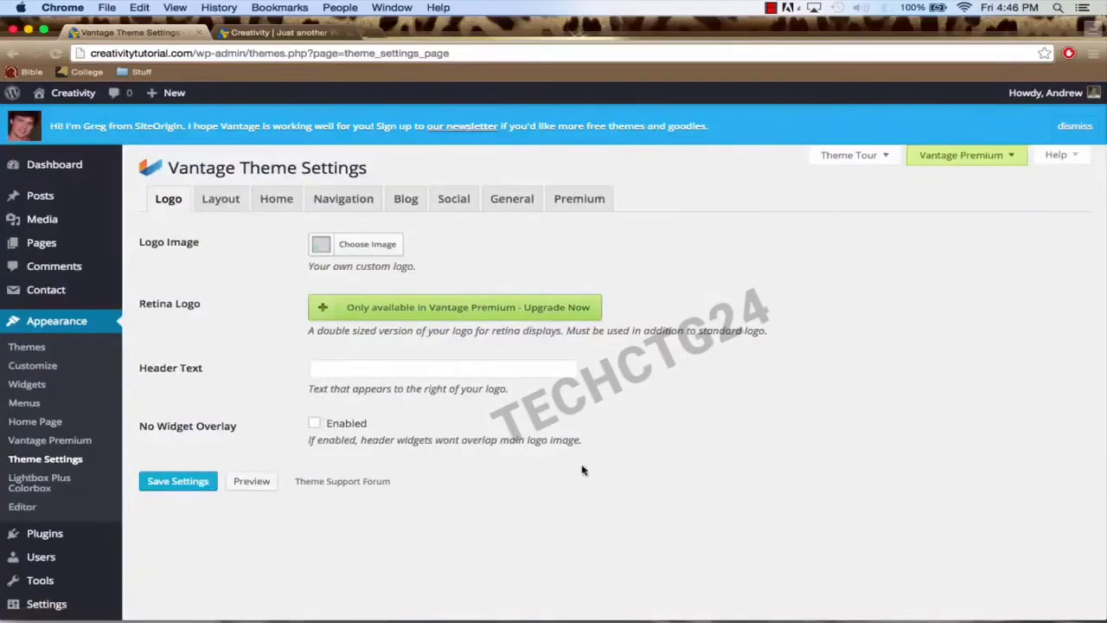
click(188, 488)
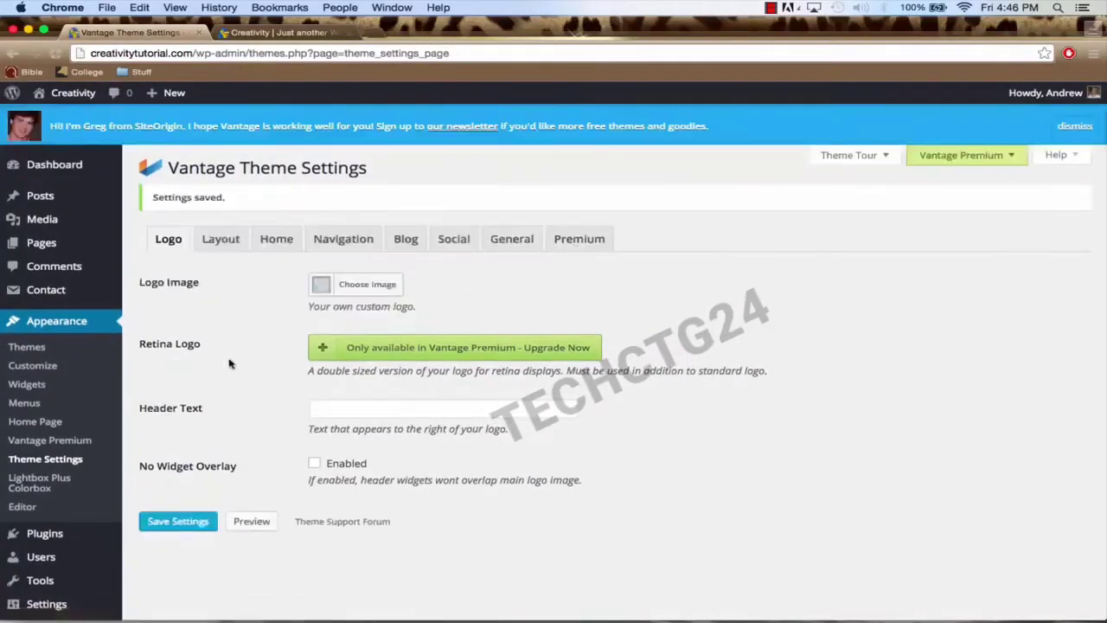
click(268, 32)
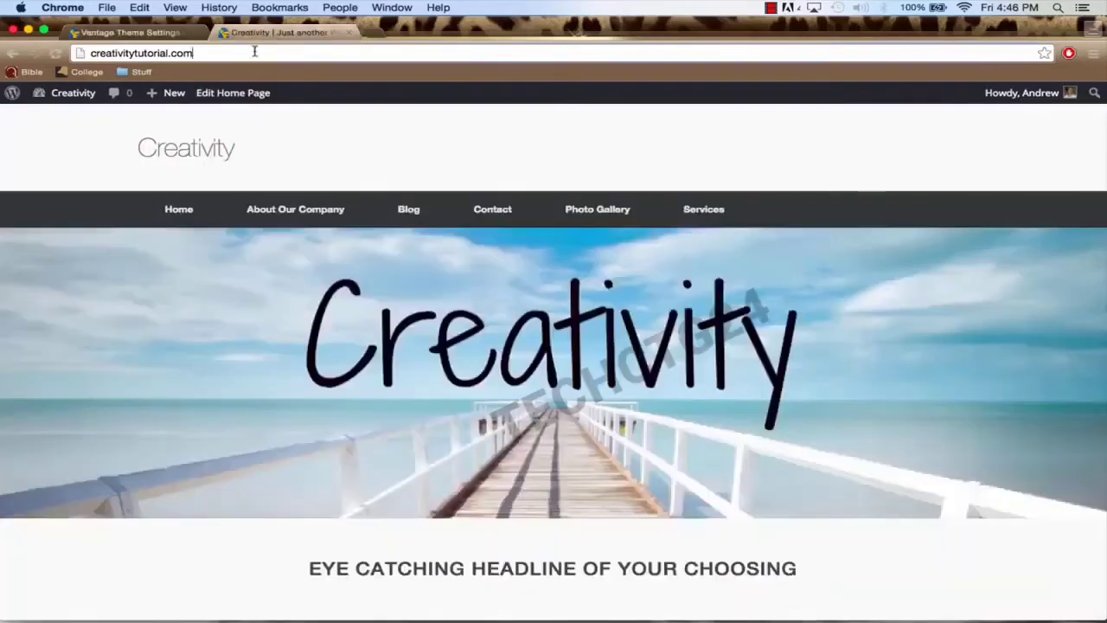
Step: Reload the Creativity home page to see the new logo, then return to Vantage Theme Settings
click(255, 52)
key(Return)
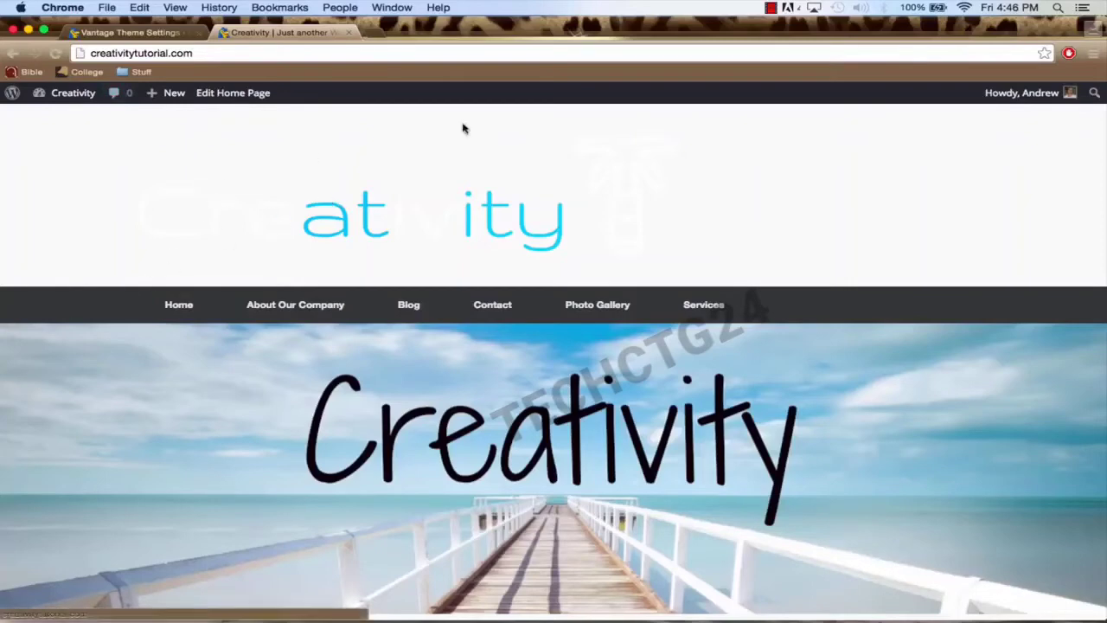
click(131, 35)
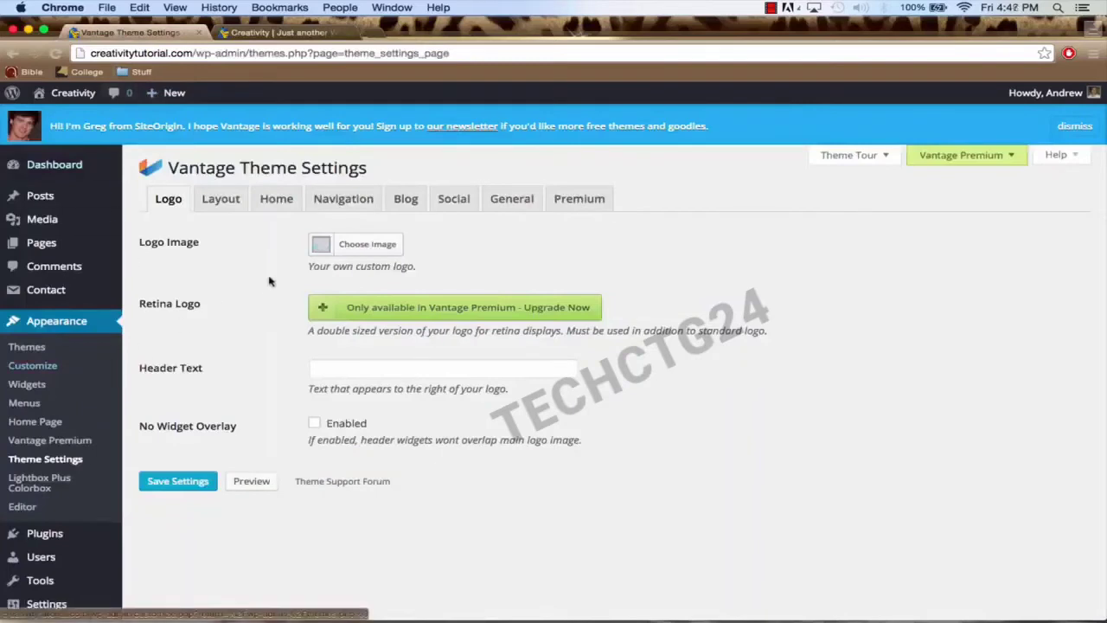
Step: Set the Vantage Masthead Layout to Logo In Menu and save the layout settings
click(230, 203)
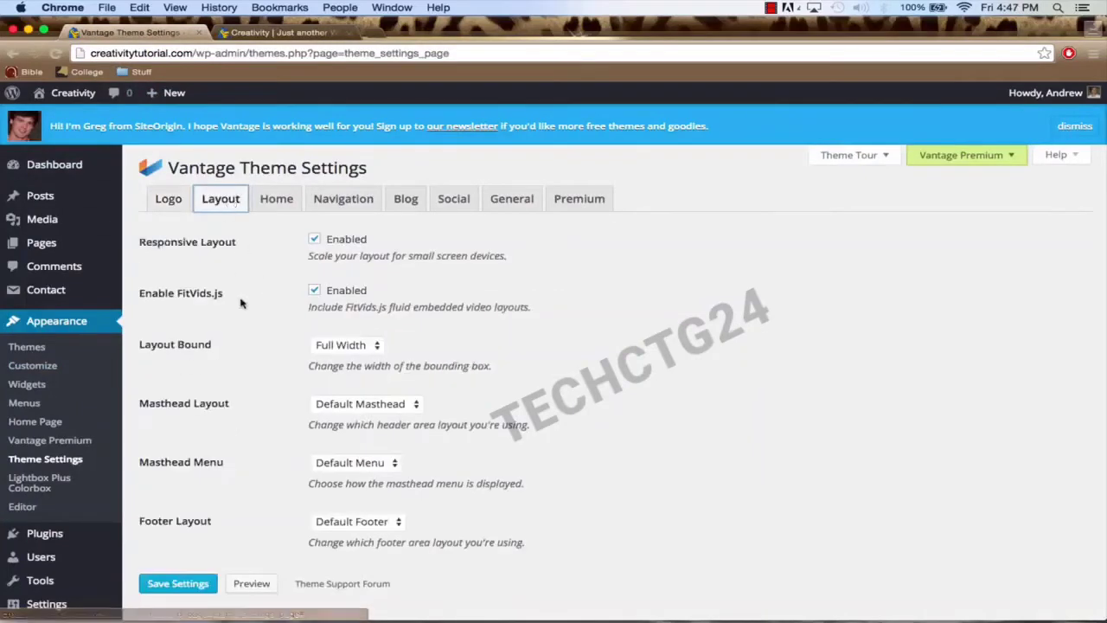
scroll(241, 302, down, 1)
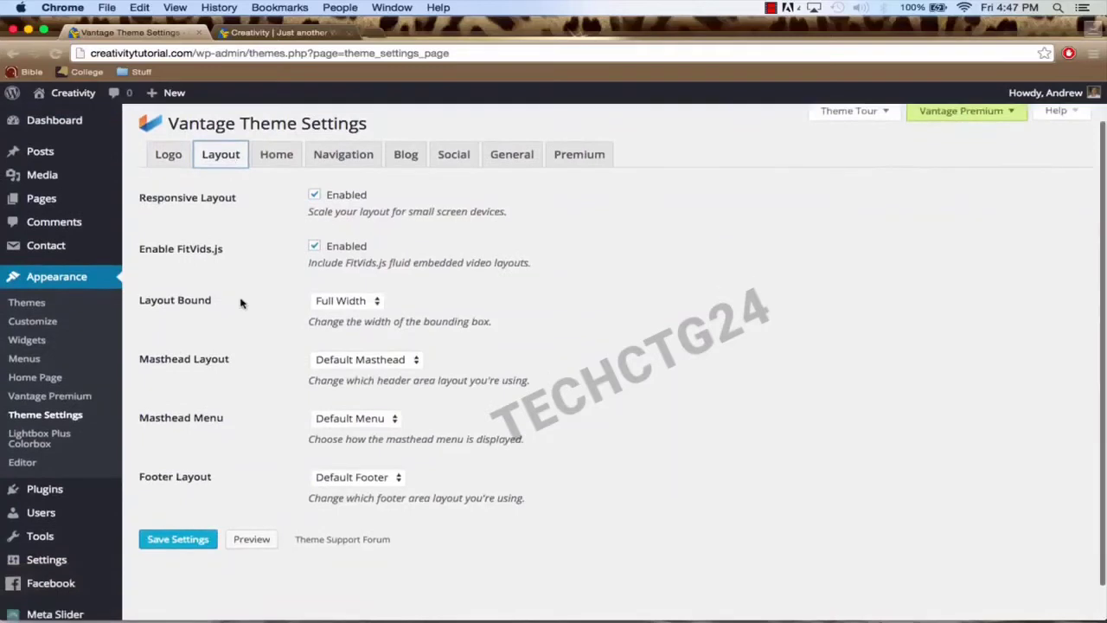
click(353, 361)
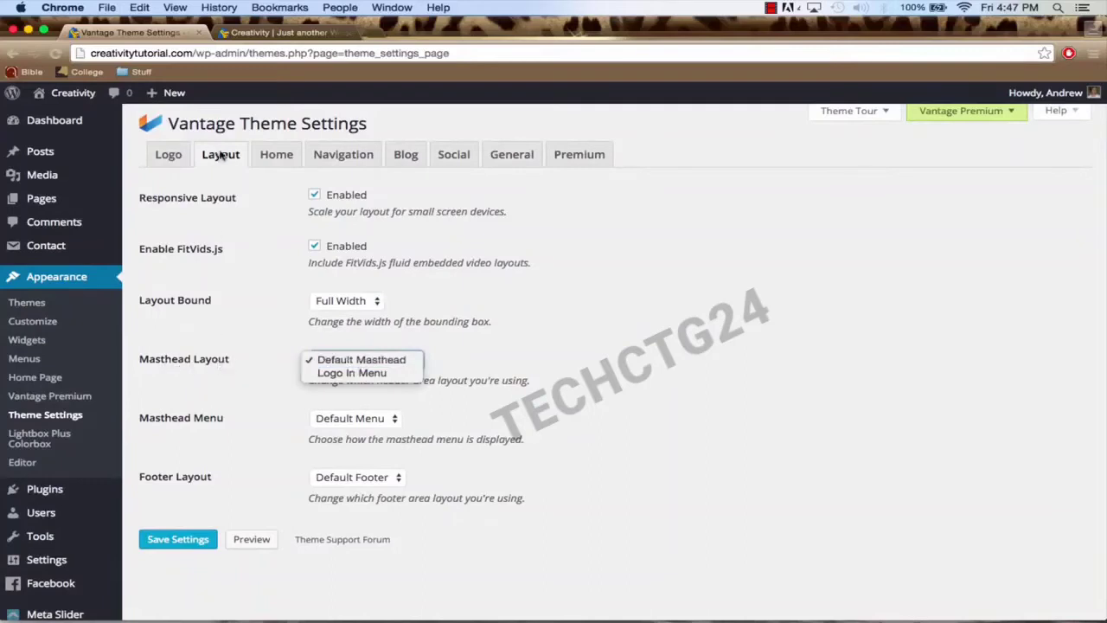
click(388, 373)
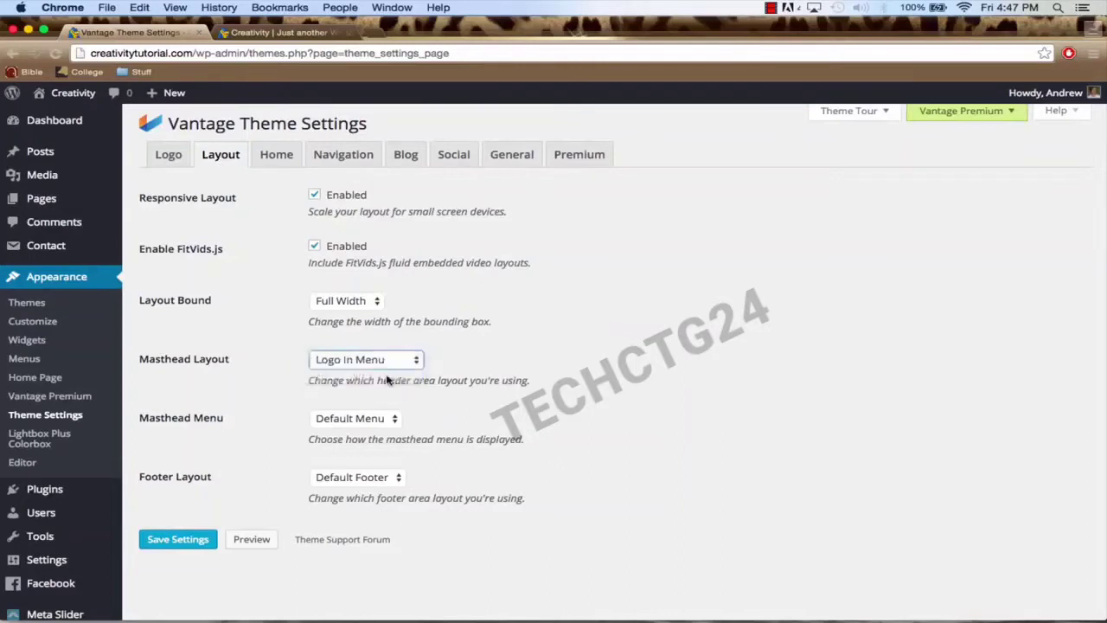
click(184, 539)
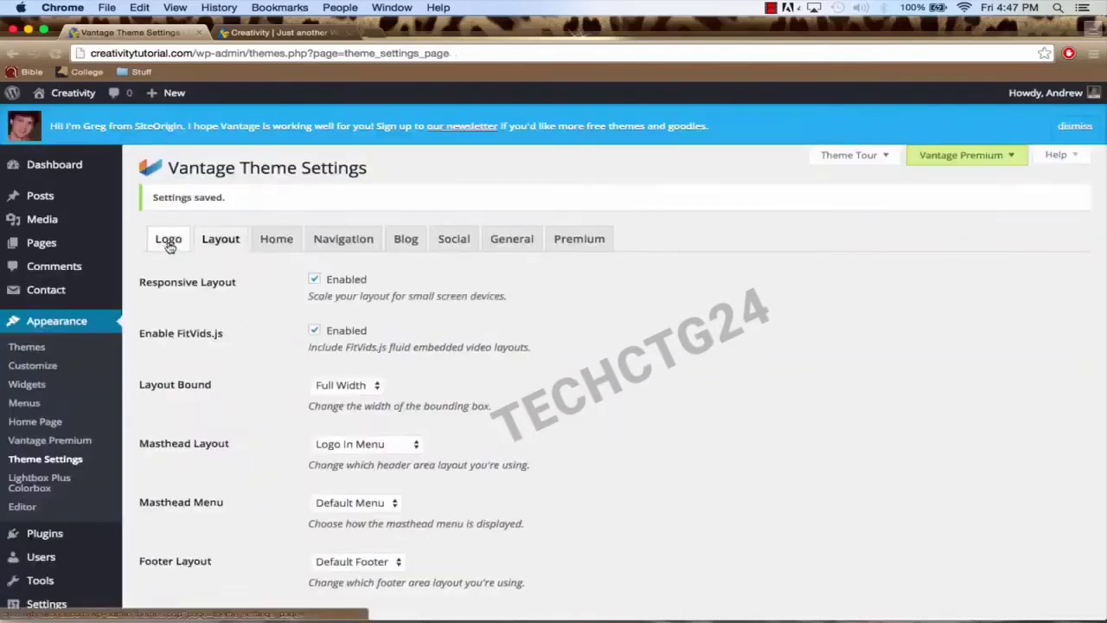
Step: Turn on Constrain Logo Height on the Logo tab, save it, and return to the site tab
click(168, 242)
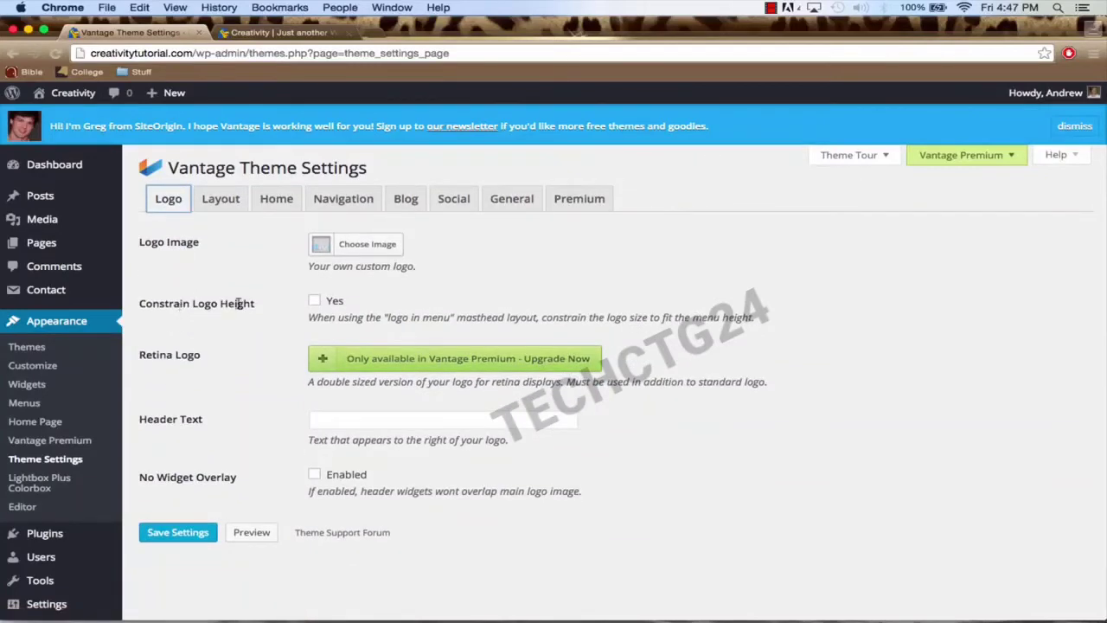
click(315, 302)
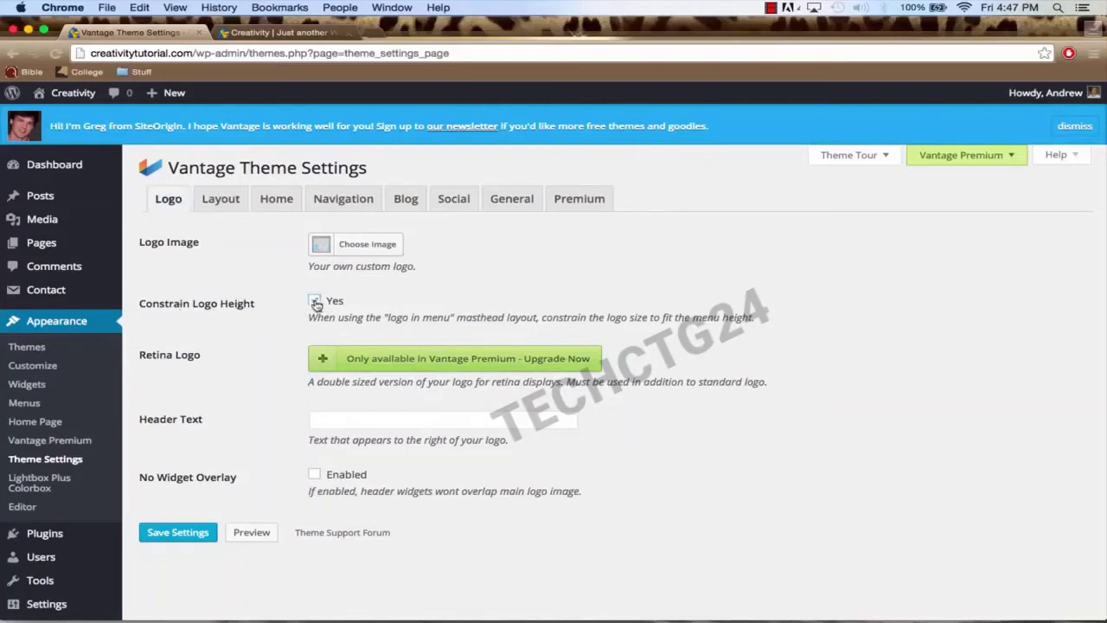
click(182, 533)
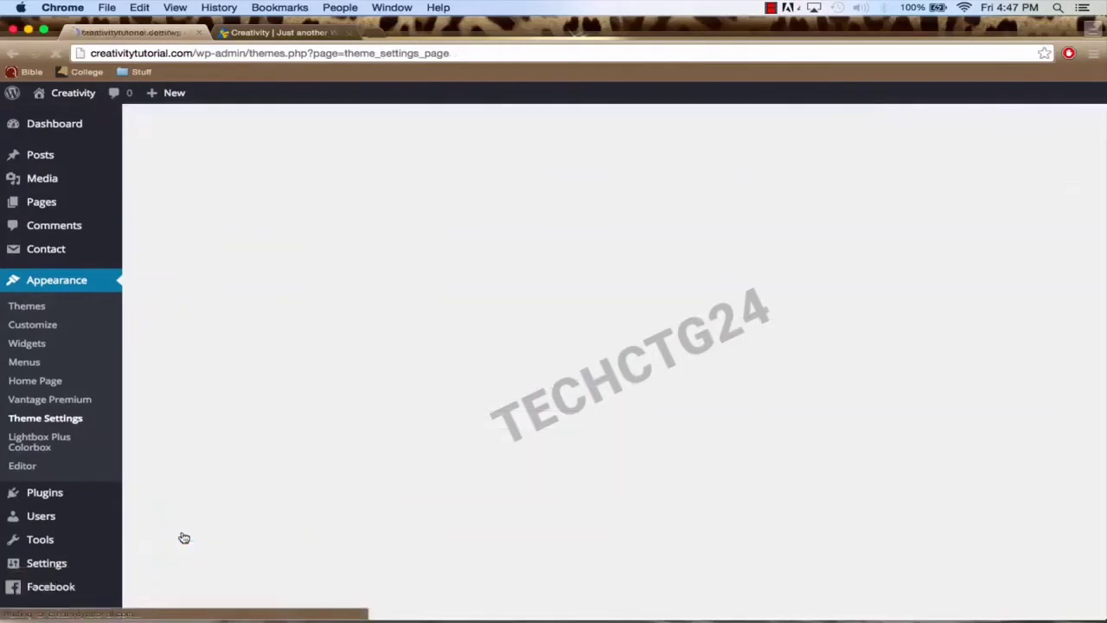
click(275, 34)
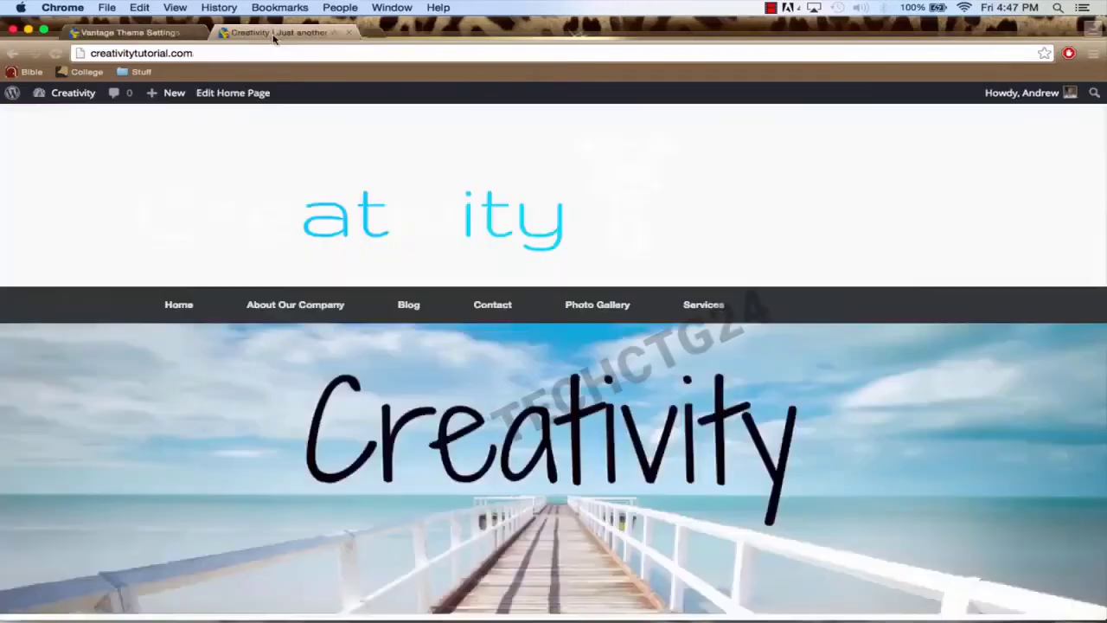
Step: Reload the site to see the logo inside the menu bar, then go back to Theme Settings
click(271, 52)
key(Return)
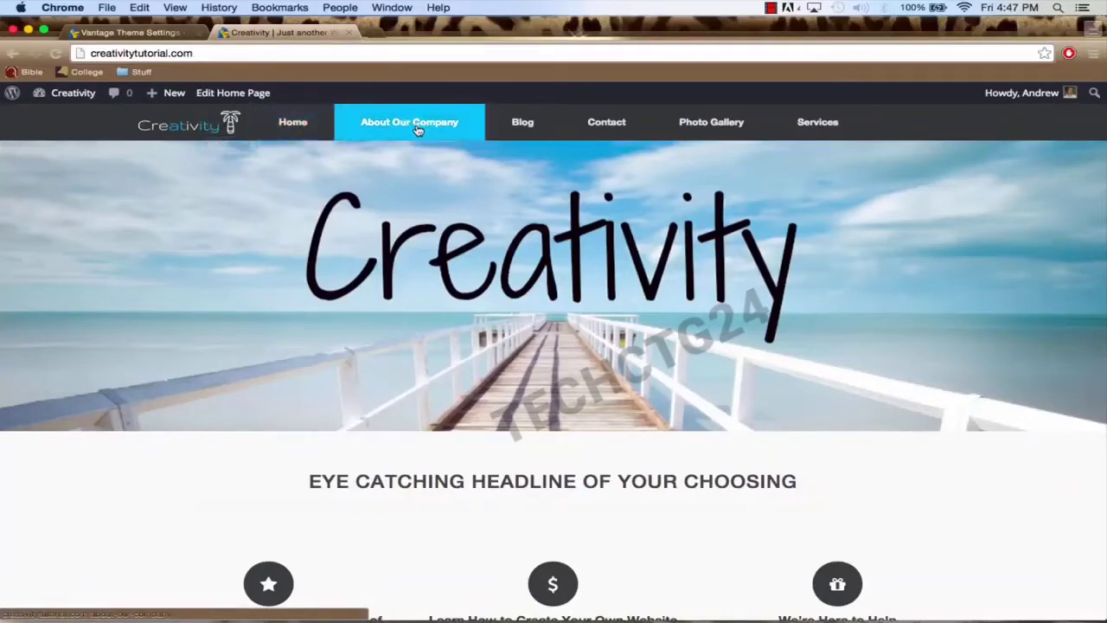
click(130, 32)
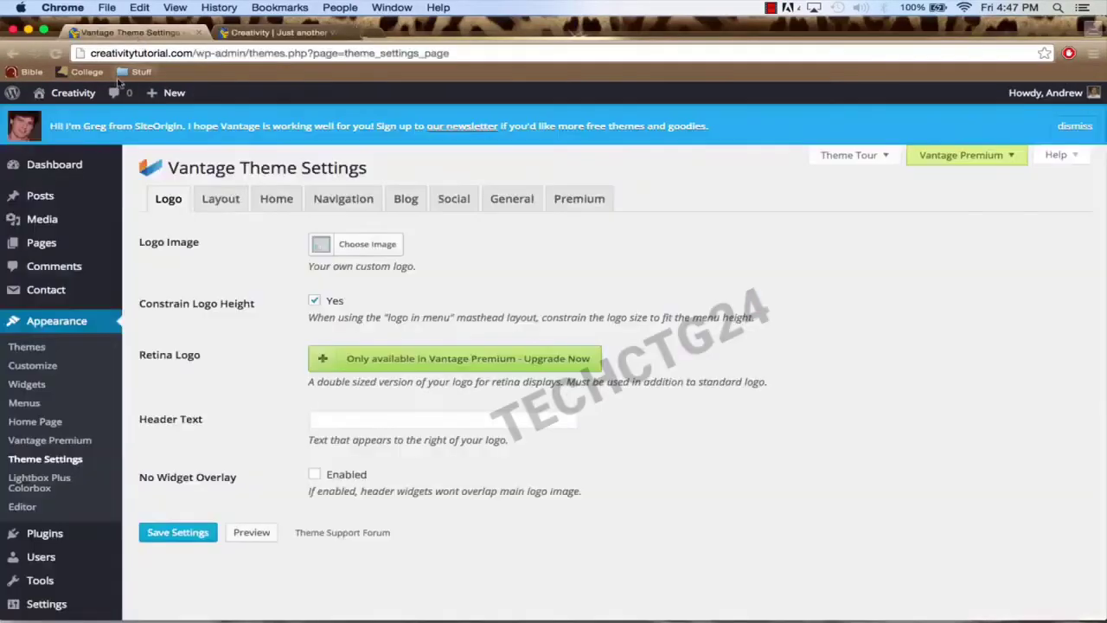
Step: Go to the Dashboard and open Pages > All Pages
click(73, 168)
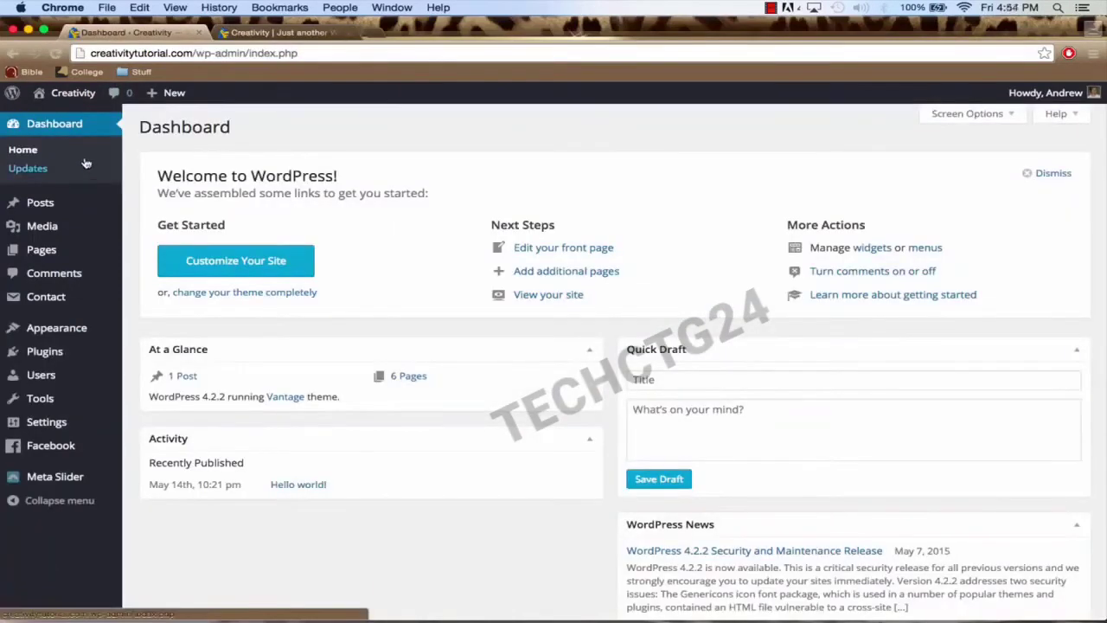
click(67, 254)
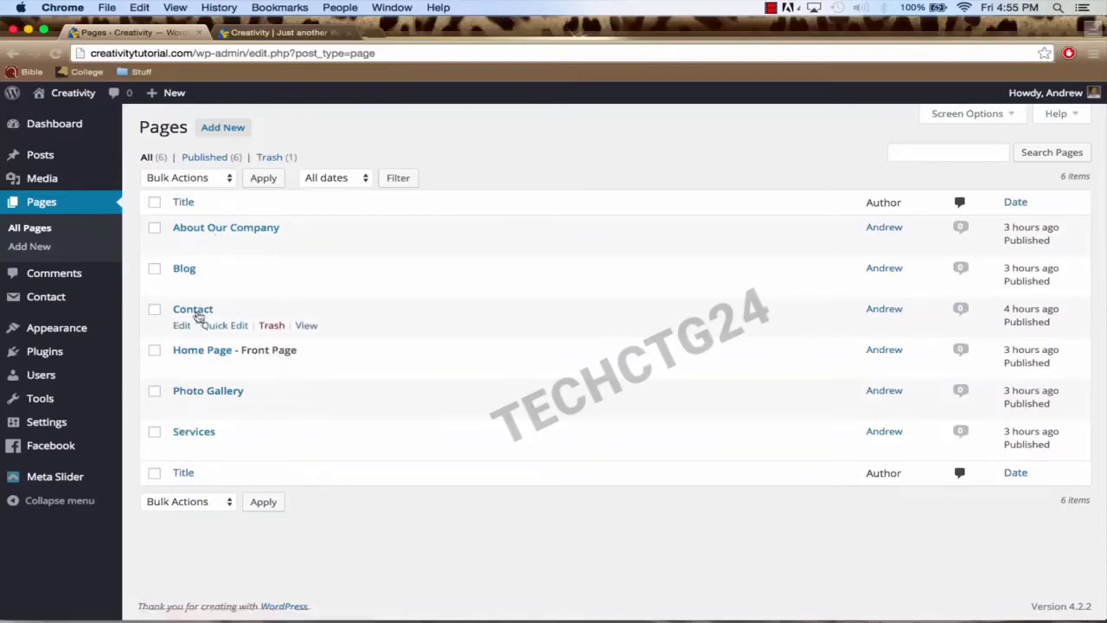
Step: Open the About Our Company page in the Edit Page screen
click(259, 230)
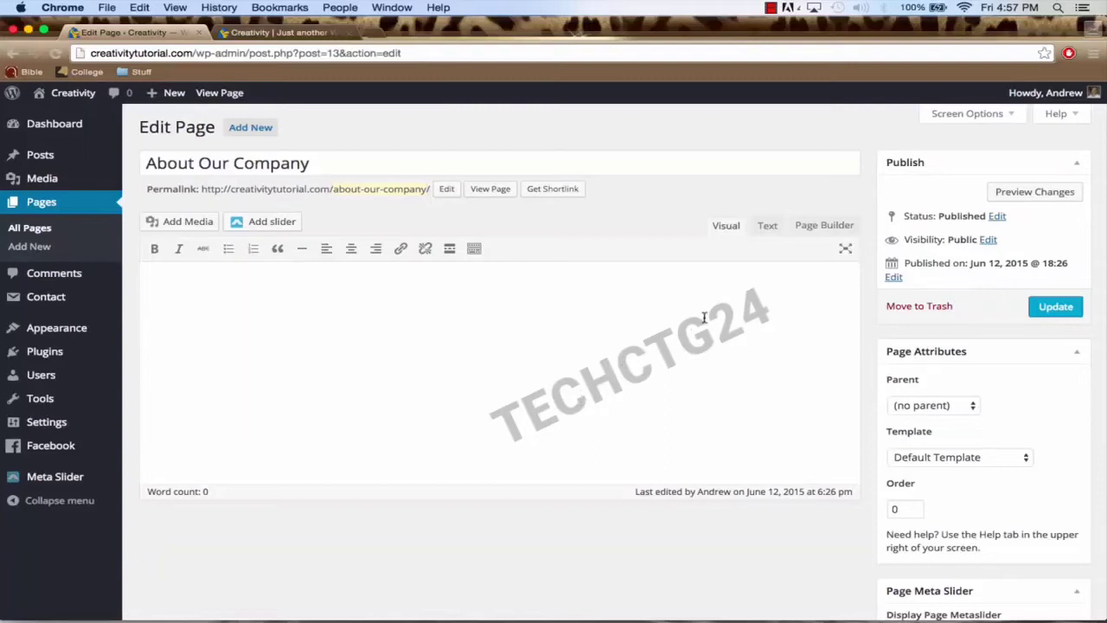
Step: Paste the article HTML into the About Our Company body using the Text editor
click(765, 227)
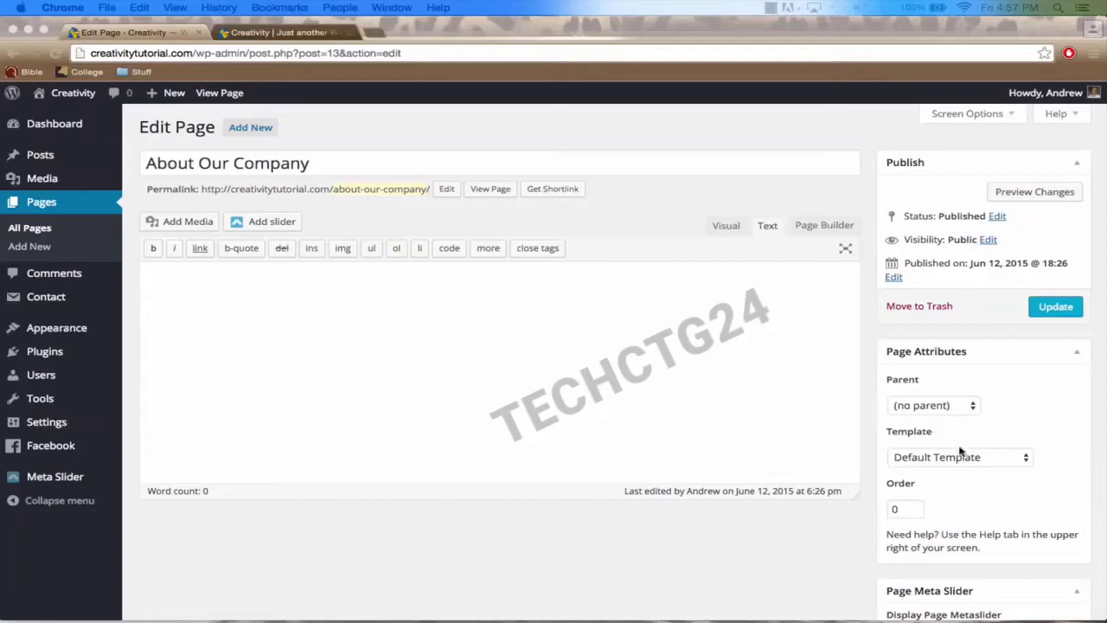
click(423, 304)
key(super+v)
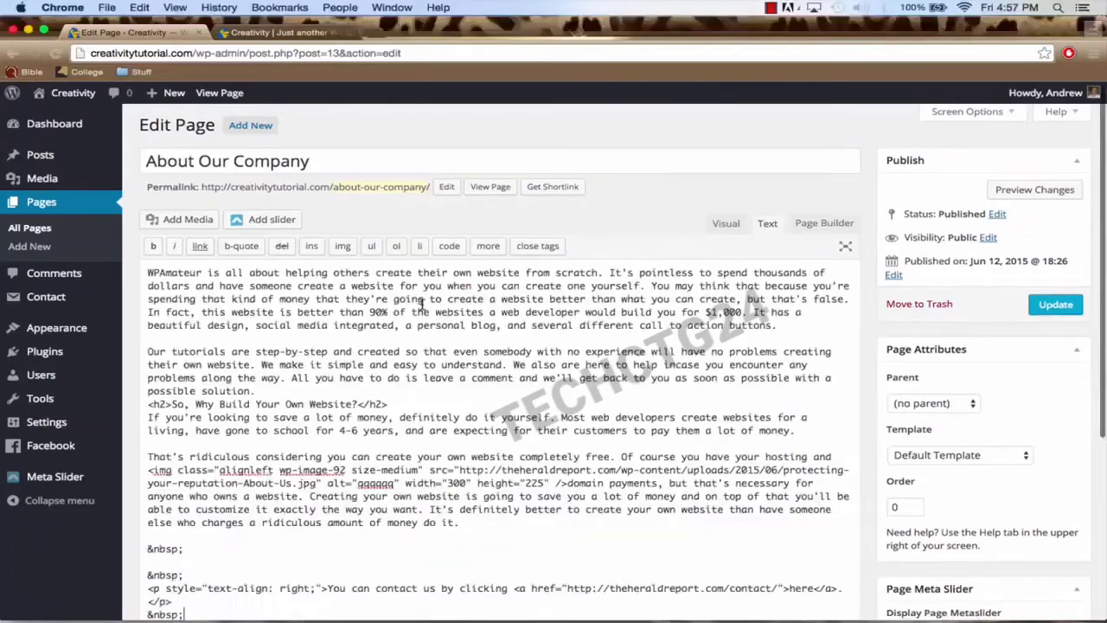
Step: Delete the embedded img tag and the trailing blank lines and contact paragraph
scroll(450, 313, down, 2)
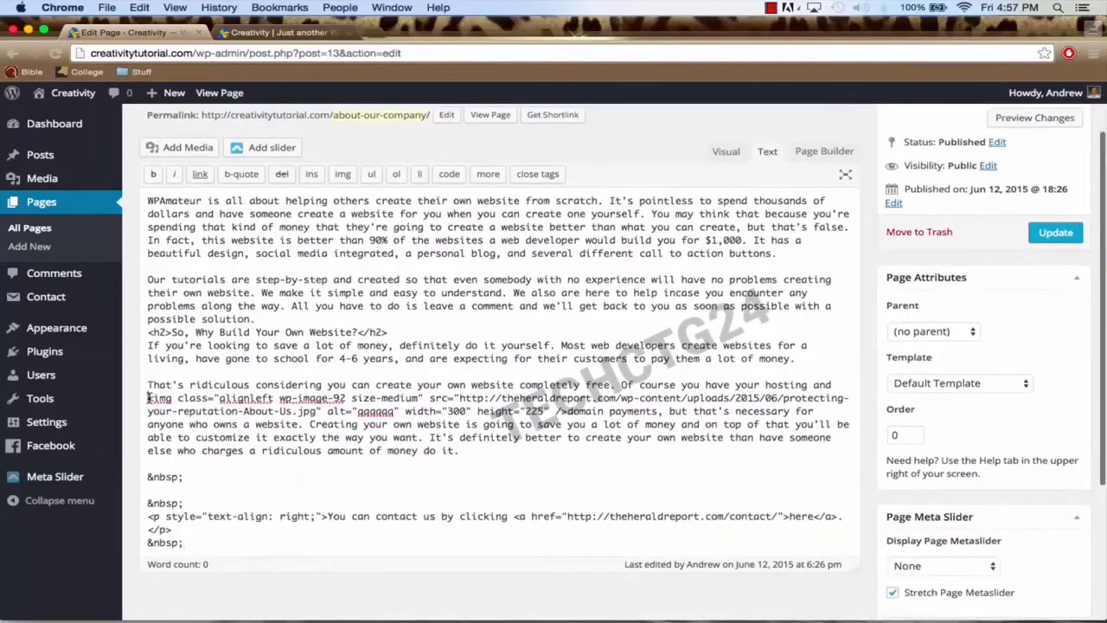
drag(149, 398, 568, 410)
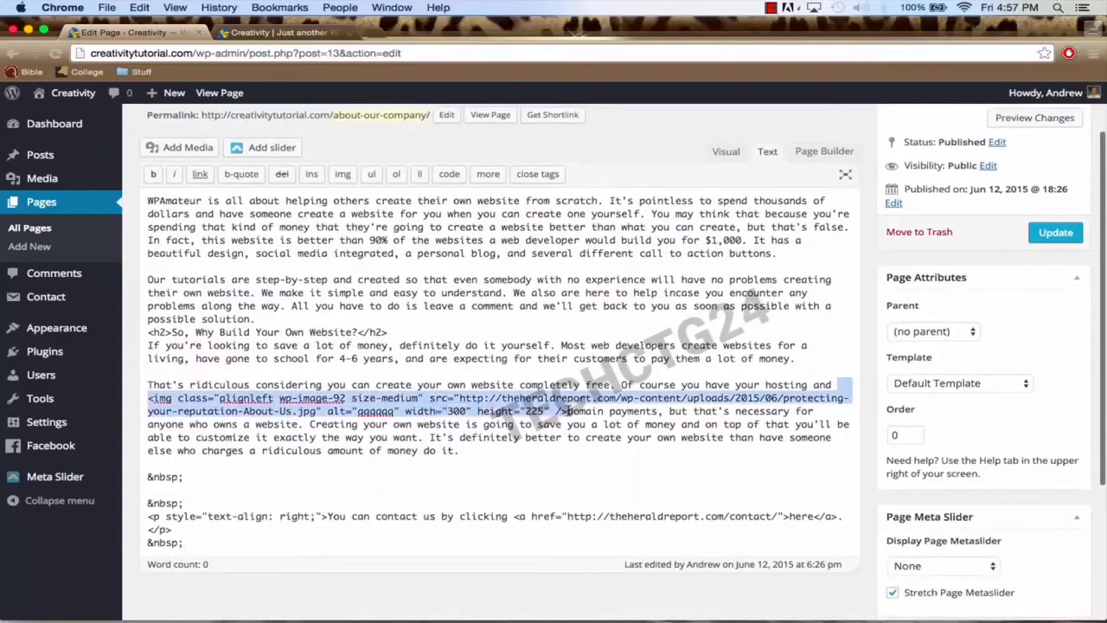
key(BackSpace)
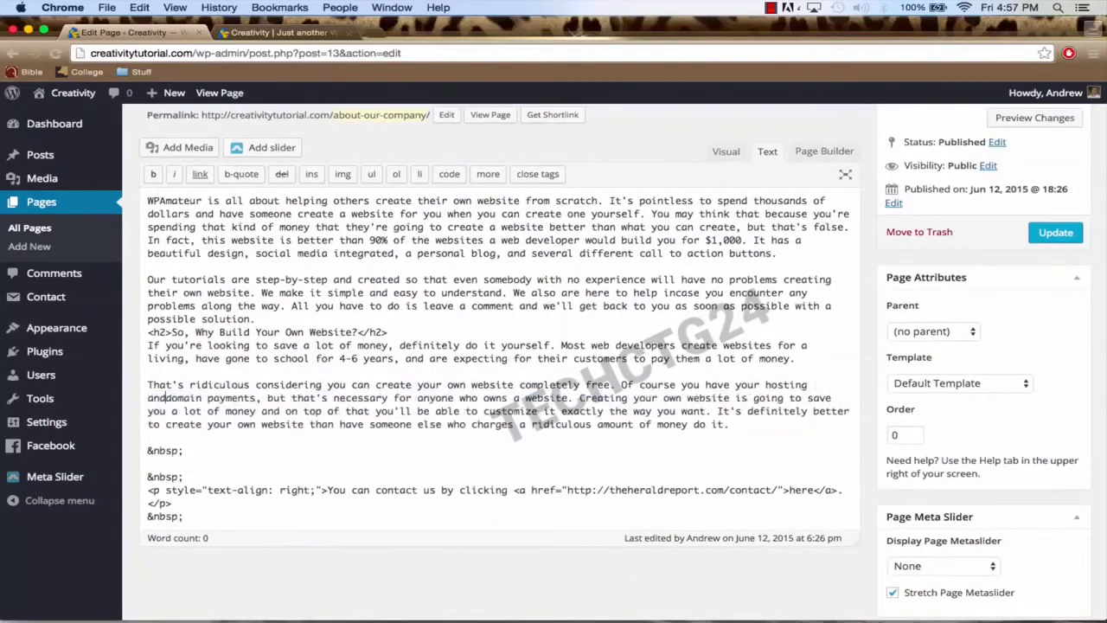
scroll(566, 411, down, 2)
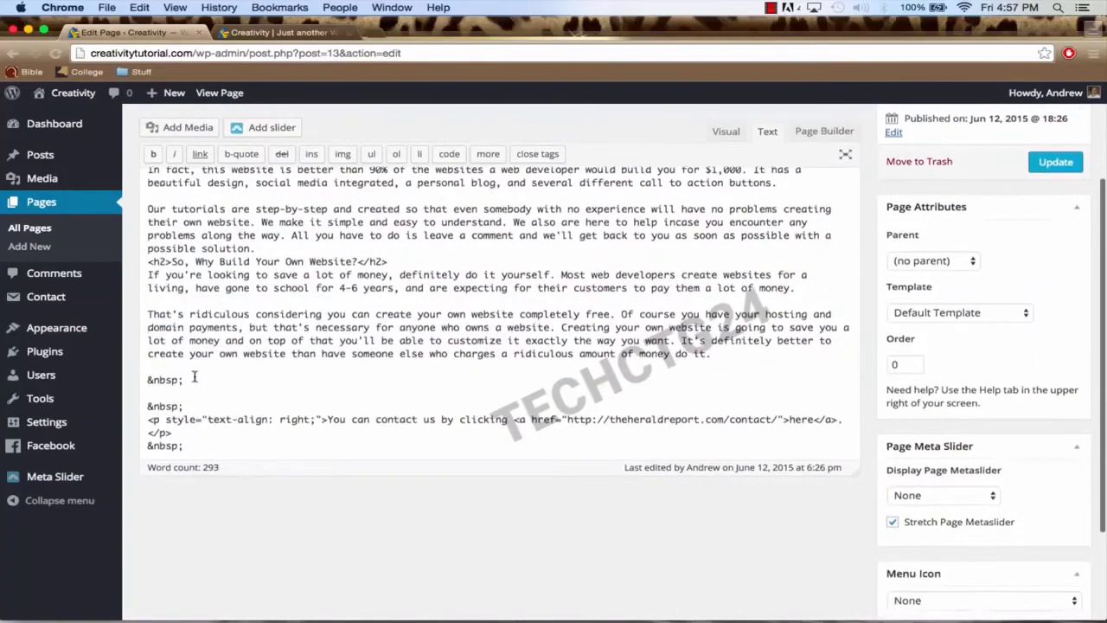
drag(149, 378, 270, 452)
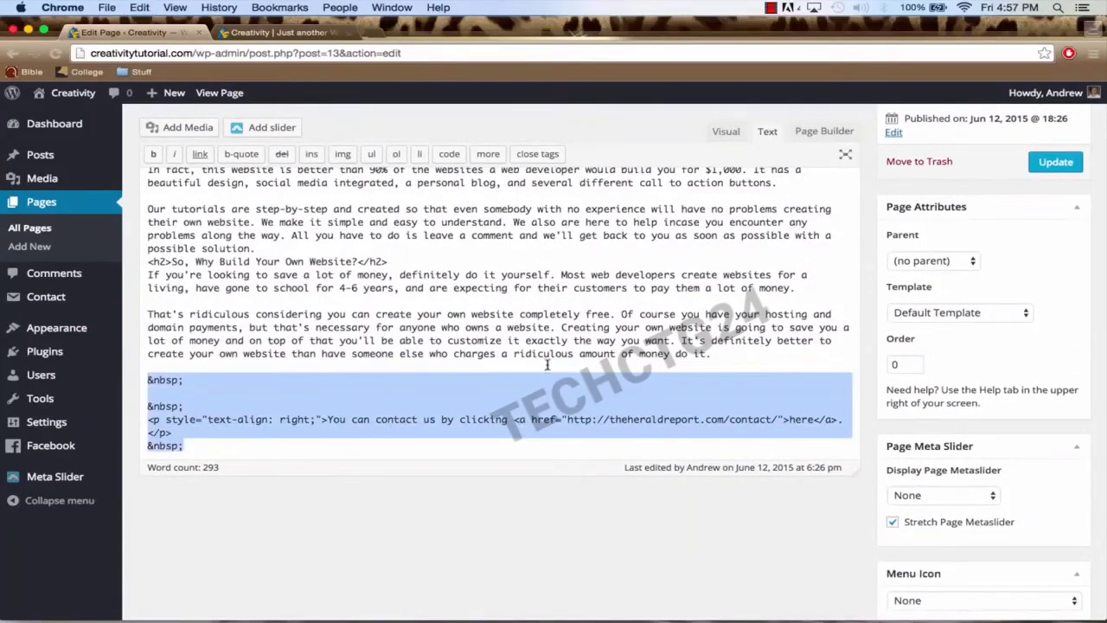
key(BackSpace)
key(BackSpace)
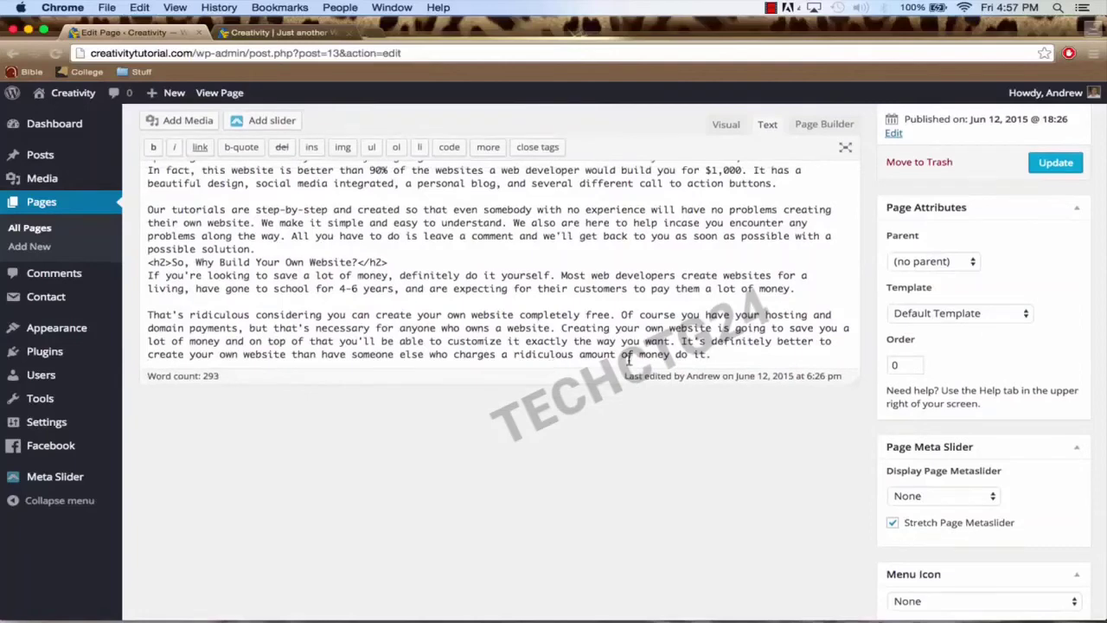
scroll(644, 317, up, 3)
Step: Switch to the Visual editor and review the 'So, Why Build Your Own Website?' heading
click(723, 176)
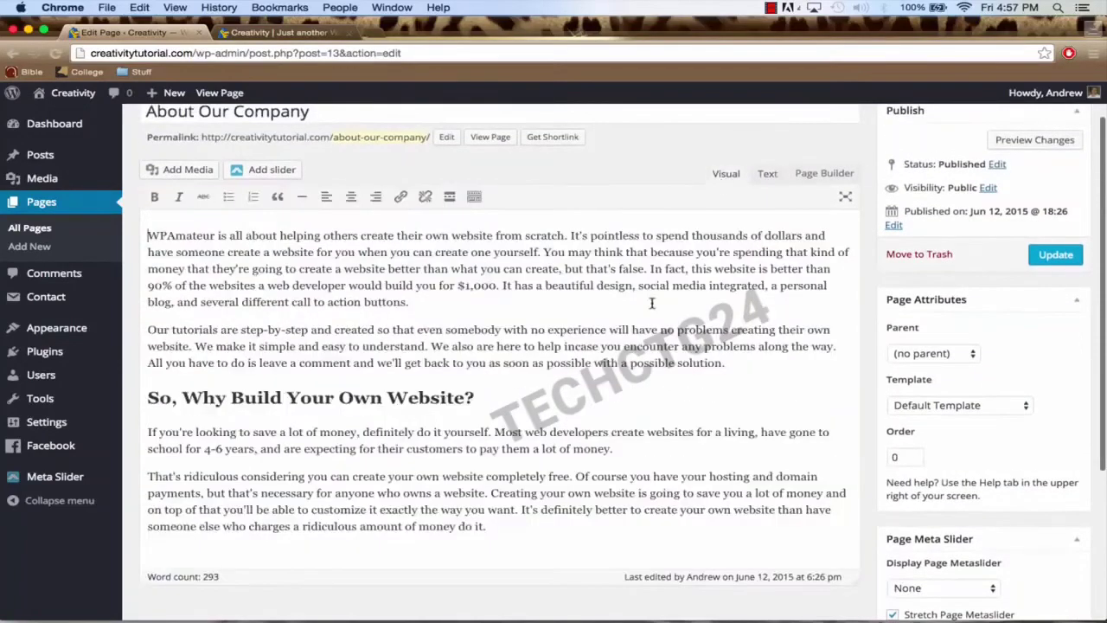
scroll(652, 303, down, 2)
scroll(652, 303, up, 3)
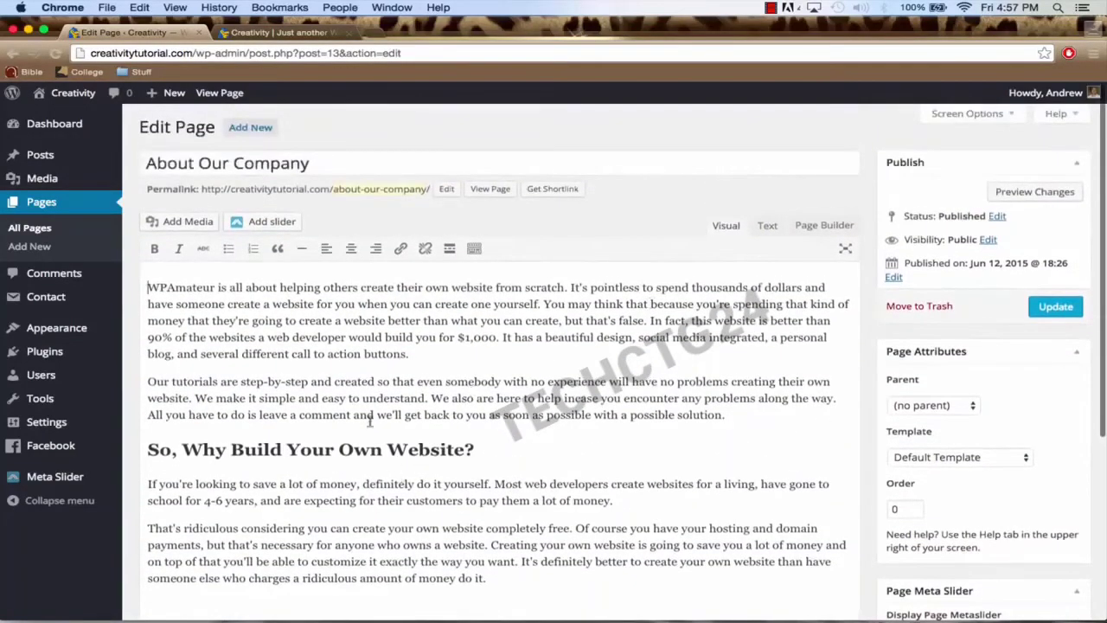
drag(147, 449, 476, 449)
click(277, 334)
double_click(471, 446)
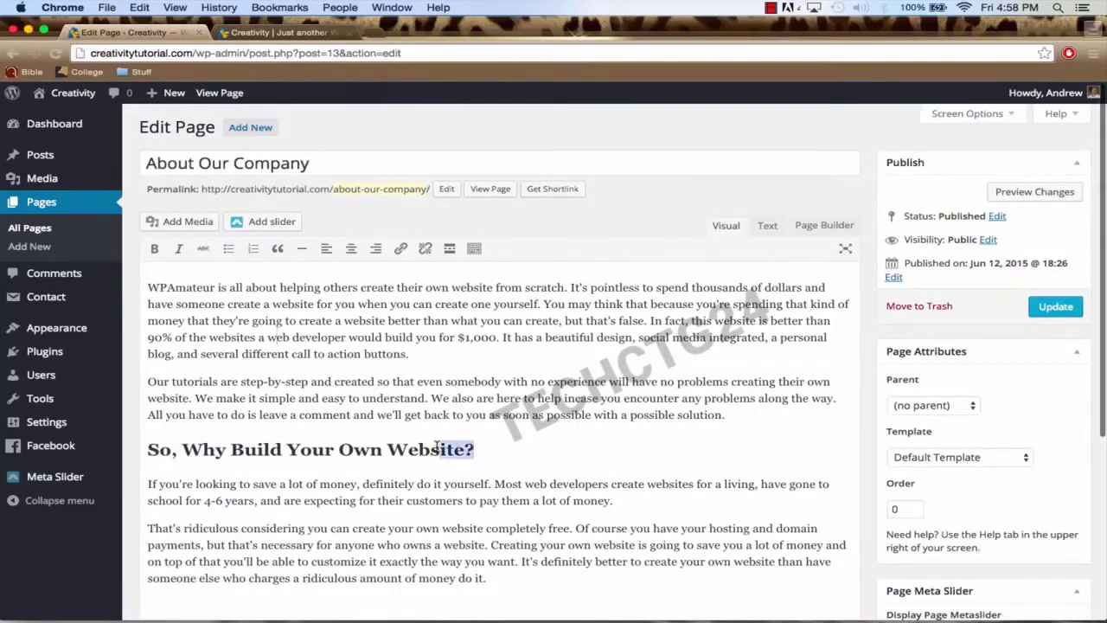
click(493, 447)
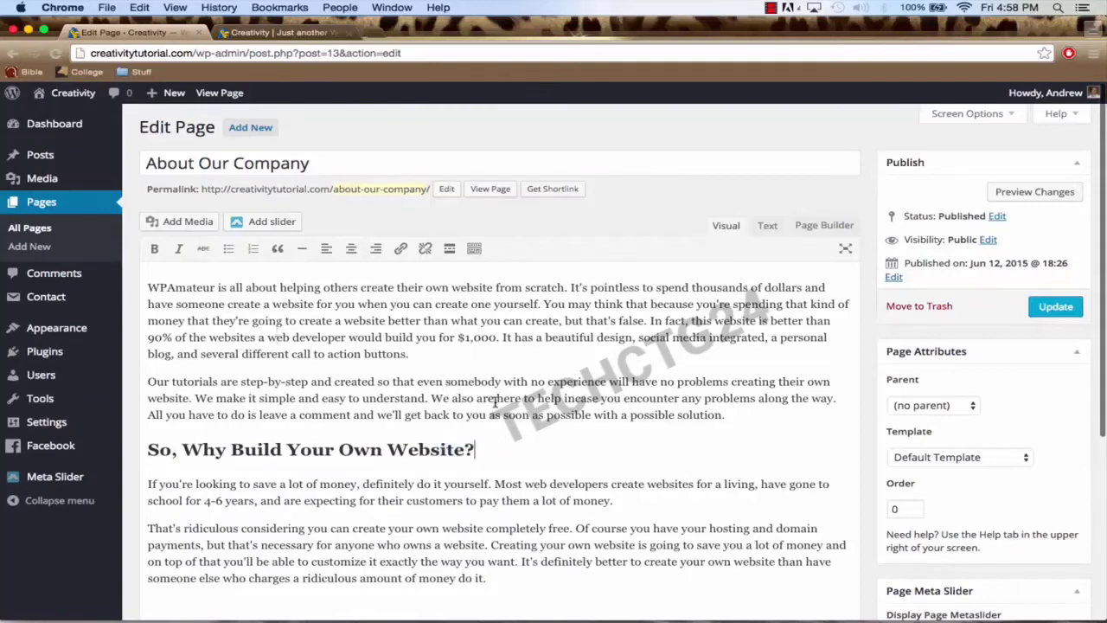
Step: Add a 'This is the conclusion' line after the last paragraph
scroll(492, 401, down, 2)
click(502, 521)
key(Return)
key(Return)
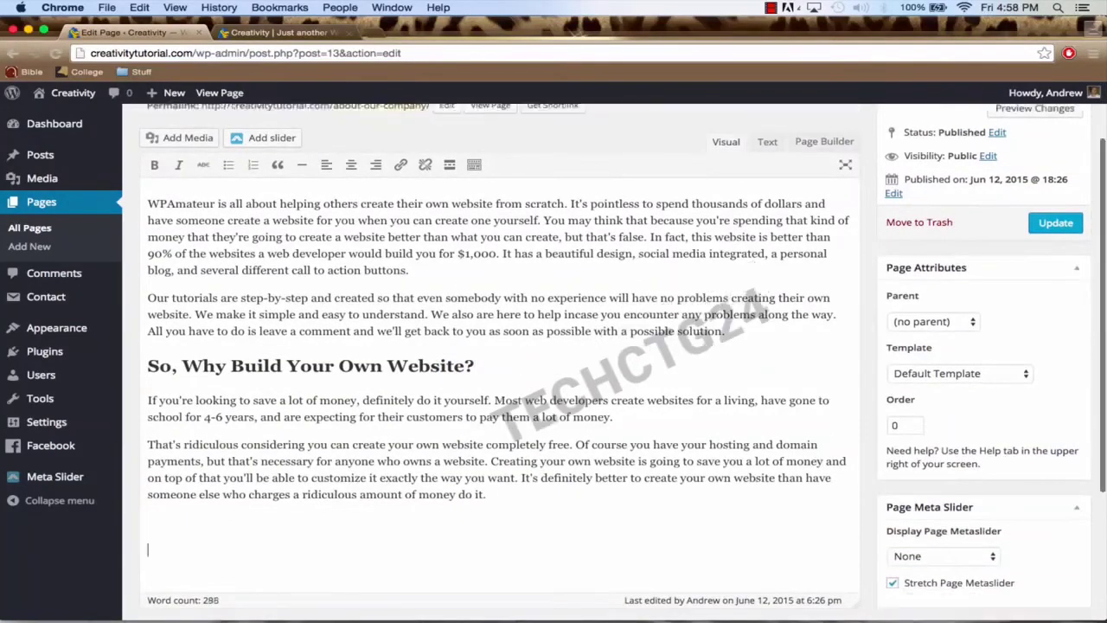
key(BackSpace)
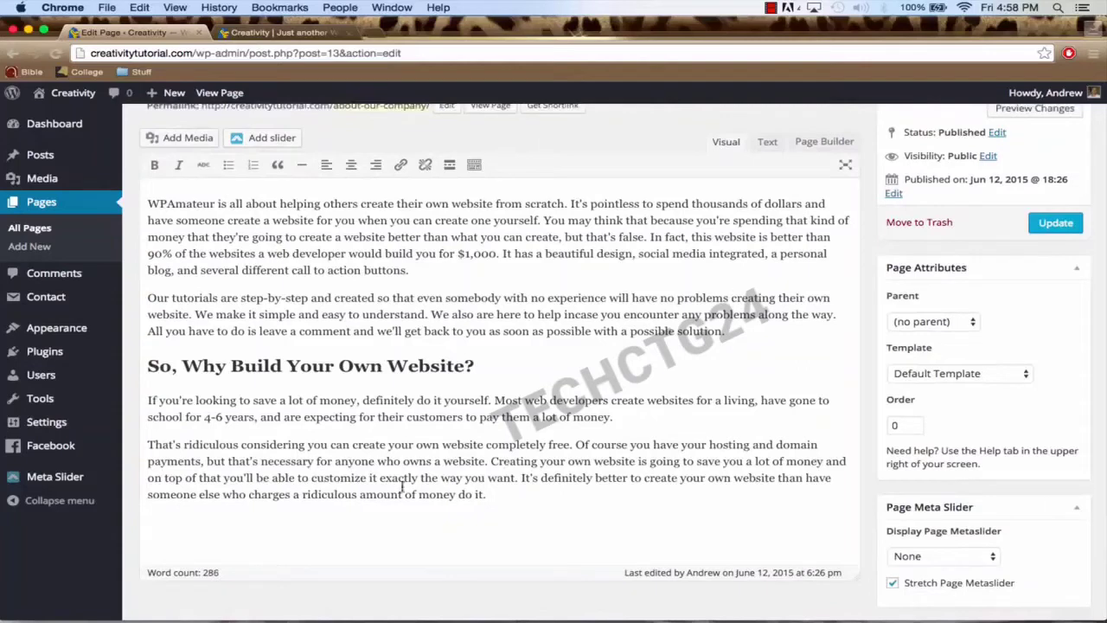
text(This i)
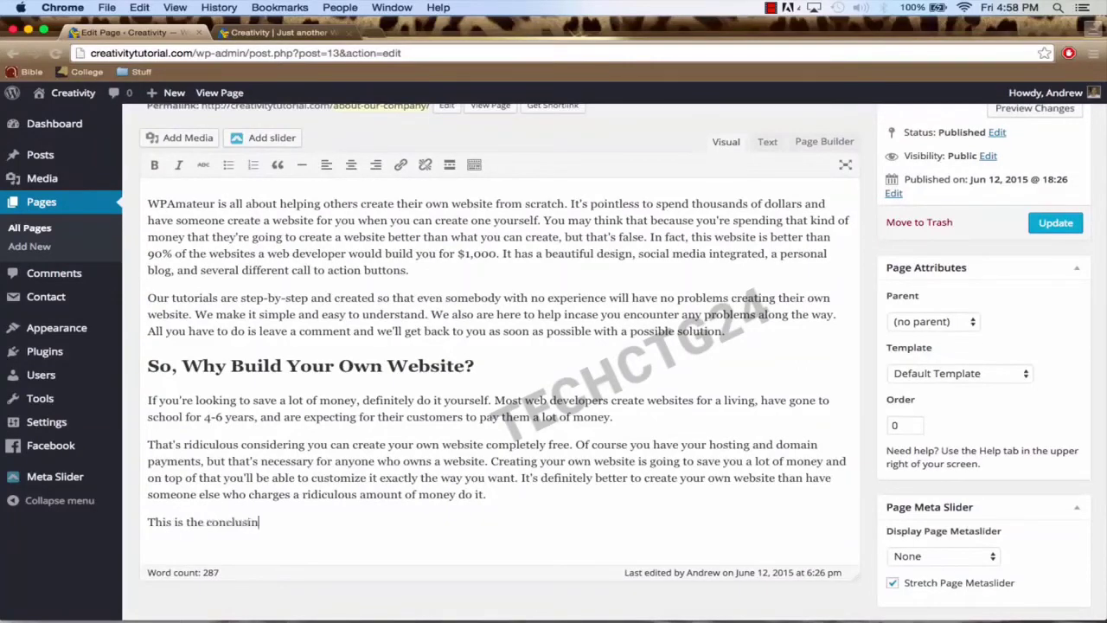
text(s the conclusion:)
drag(281, 520, 151, 522)
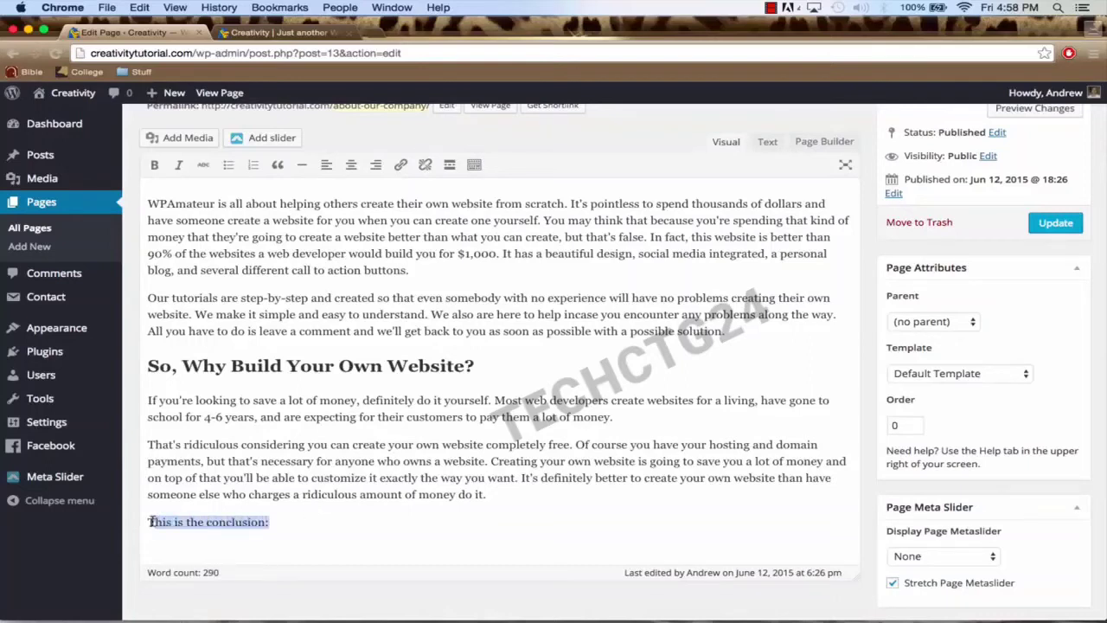
Step: Show the extra toolbar row and format the conclusion line as Heading 2
scroll(292, 214, up, 2)
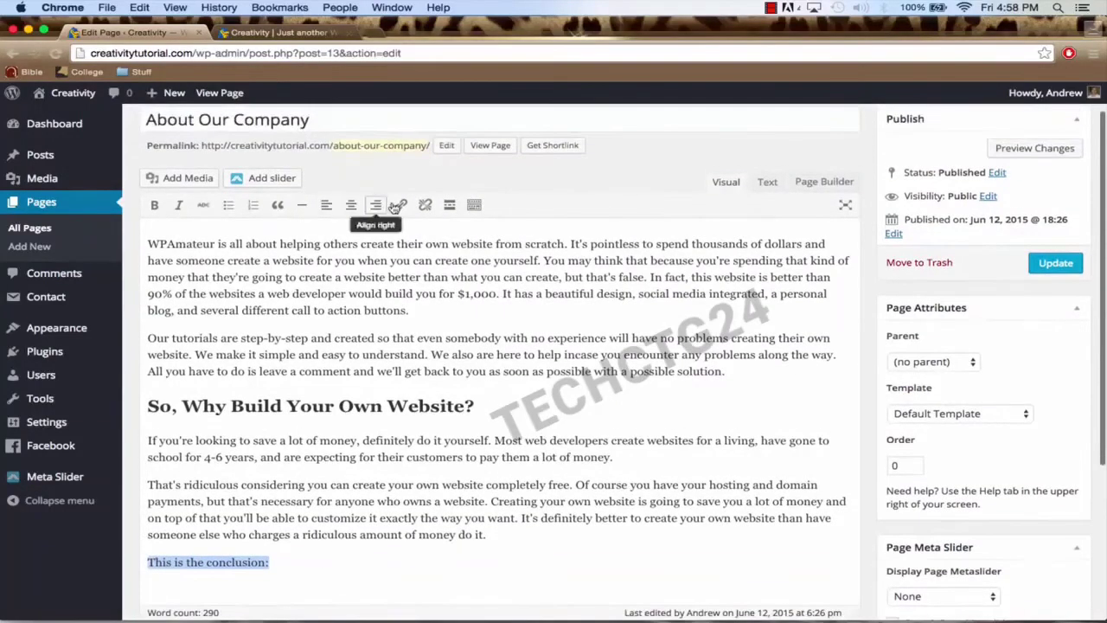
click(474, 206)
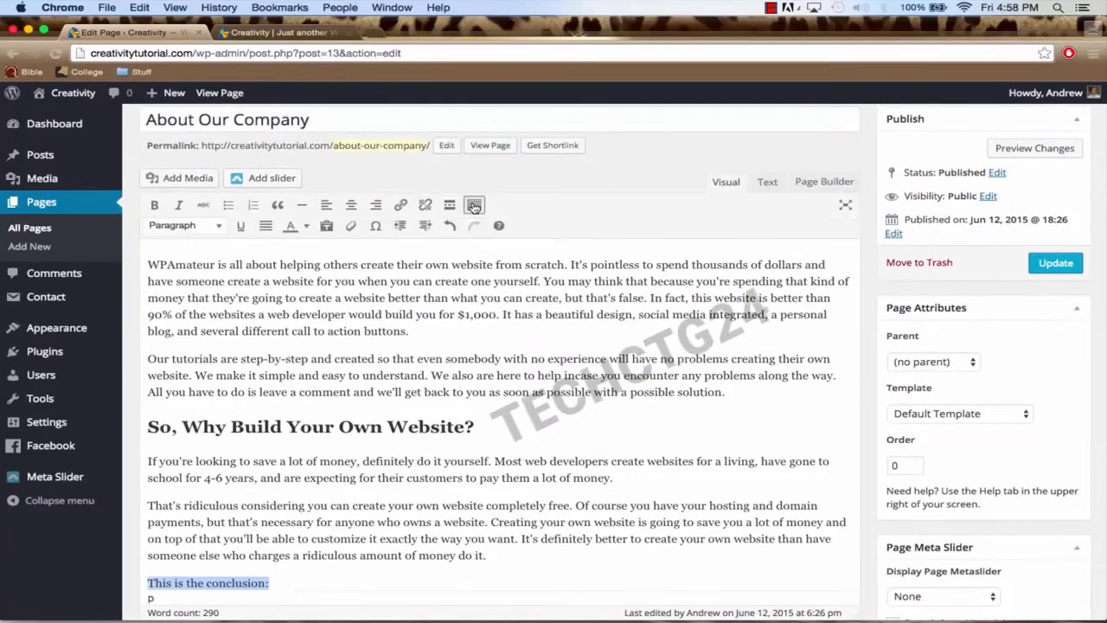
click(217, 228)
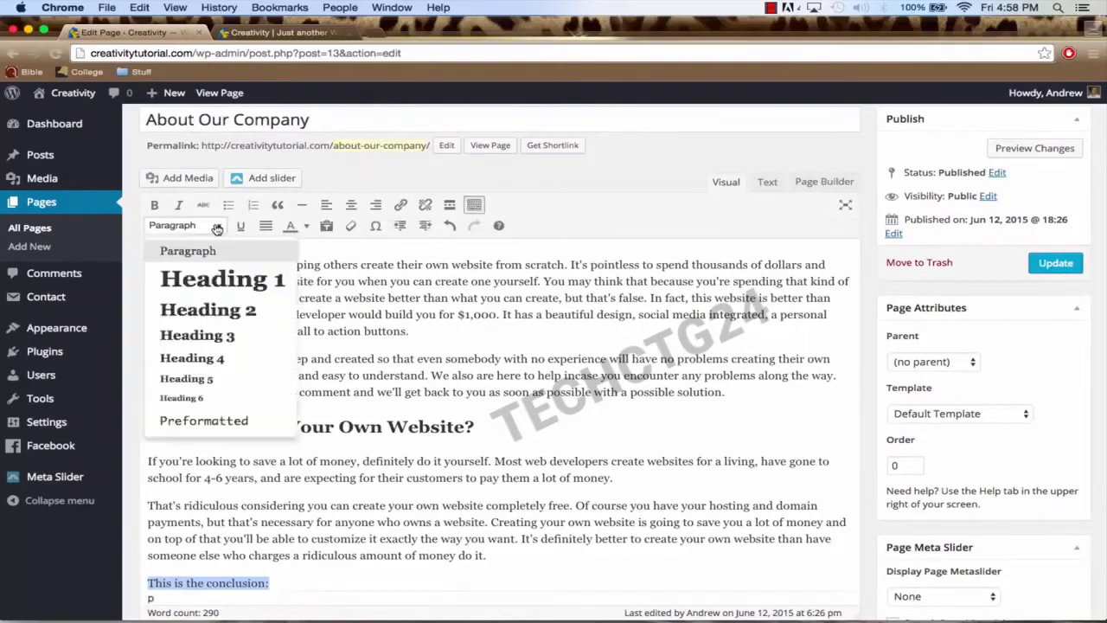
click(216, 308)
scroll(272, 346, down, 2)
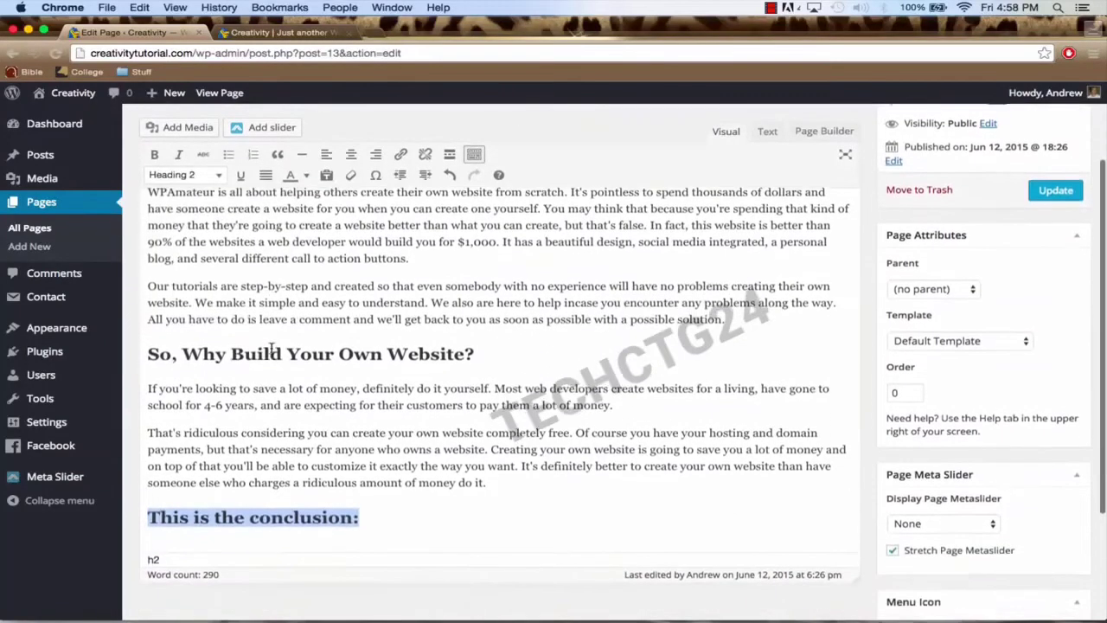
Step: Delete the conclusion heading again, leaving the page at 286 words
click(339, 513)
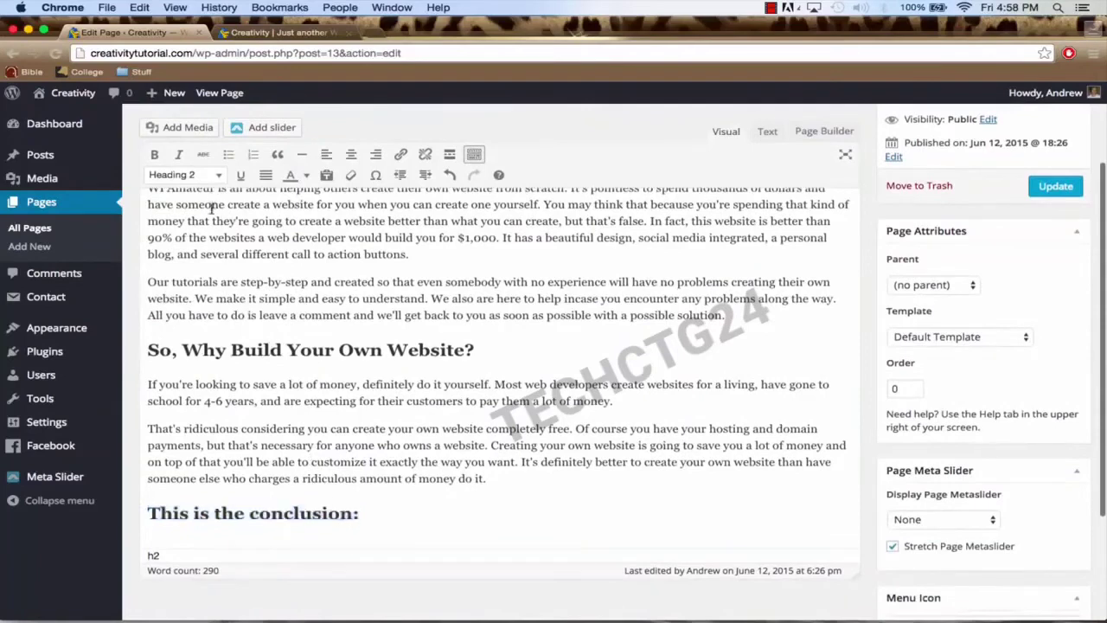
drag(365, 512, 145, 513)
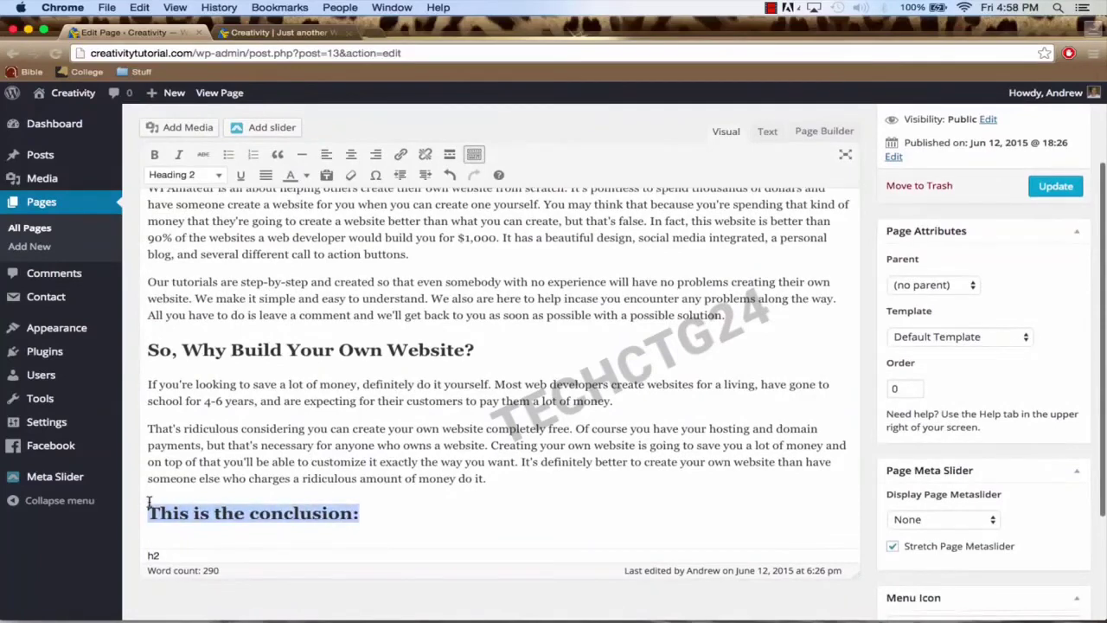
key(BackSpace)
key(BackSpace)
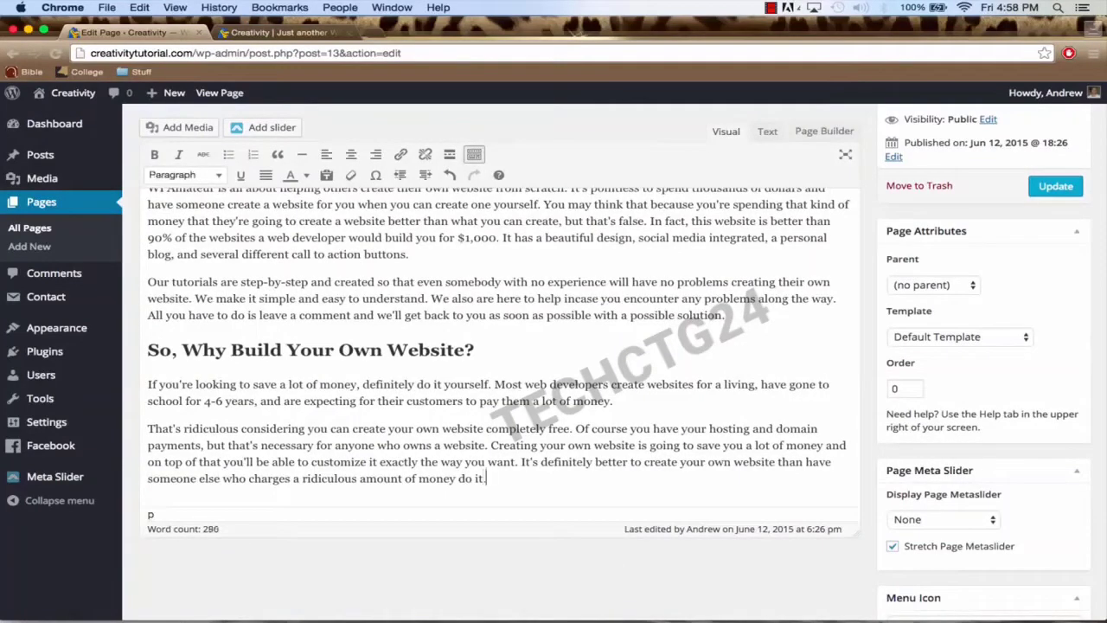
scroll(362, 467, up, 2)
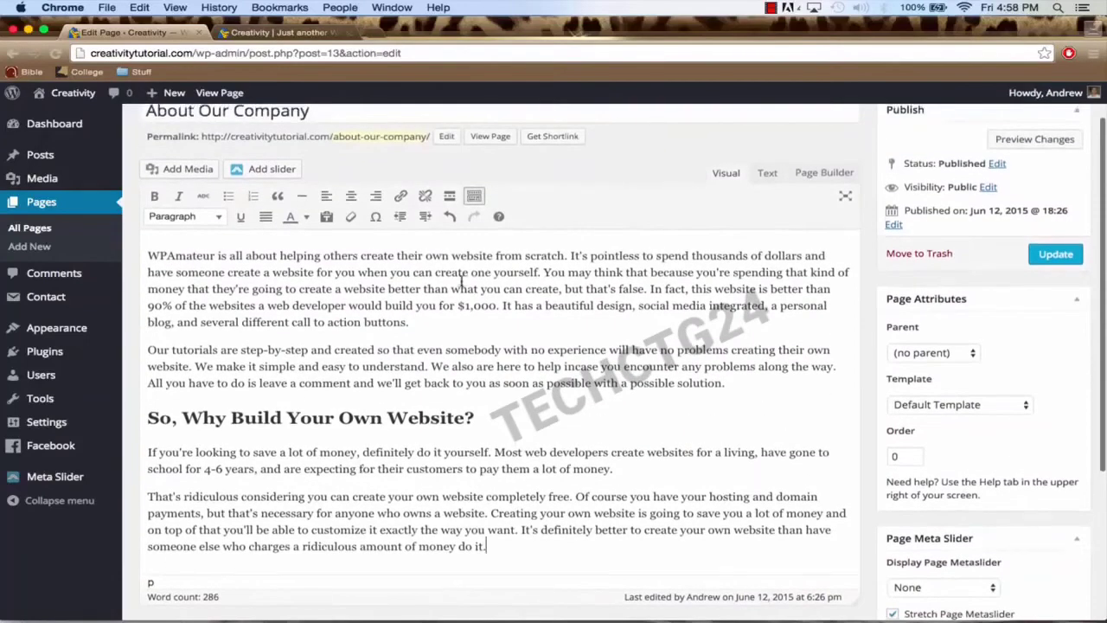
scroll(434, 493, down, 2)
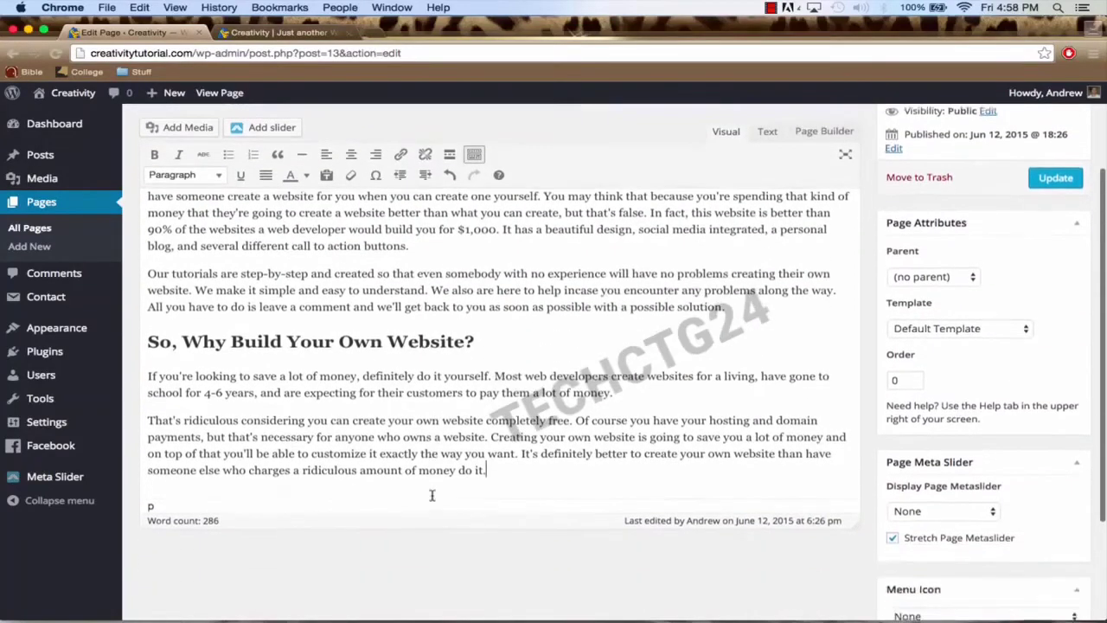
scroll(511, 471, up, 1)
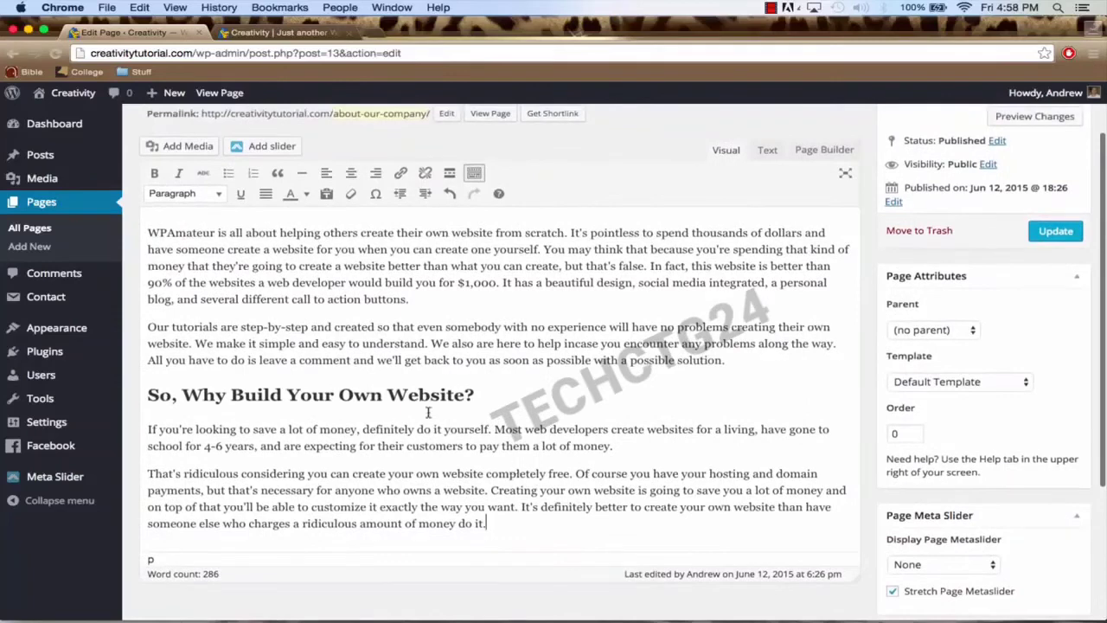
Step: Upload About-Us-Image.jpg and insert it into the About Our Company page at medium size
click(172, 148)
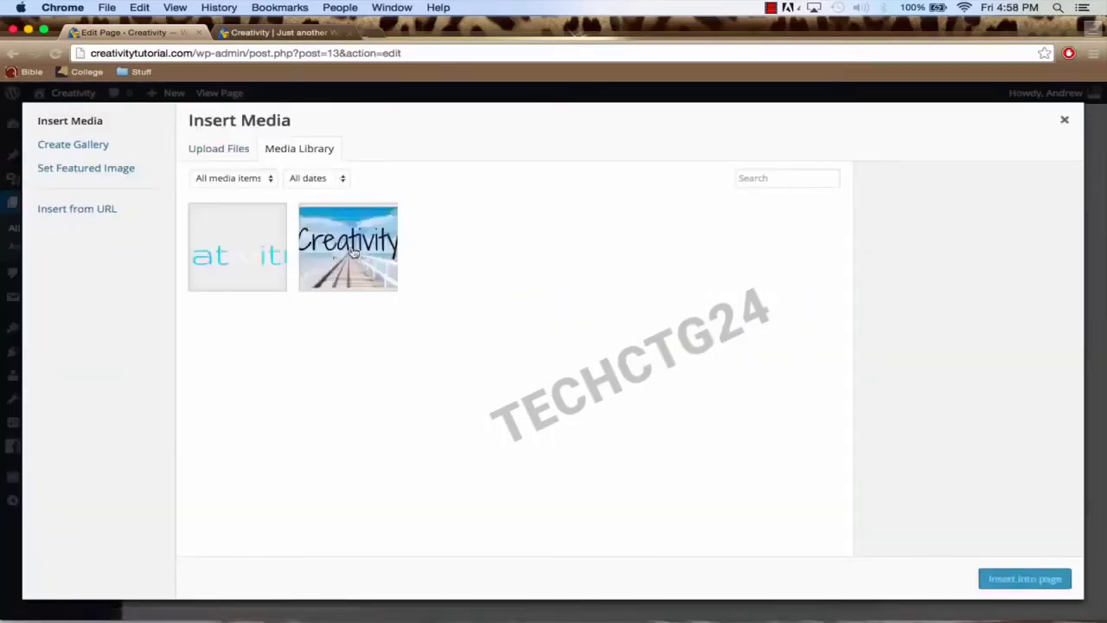
click(227, 151)
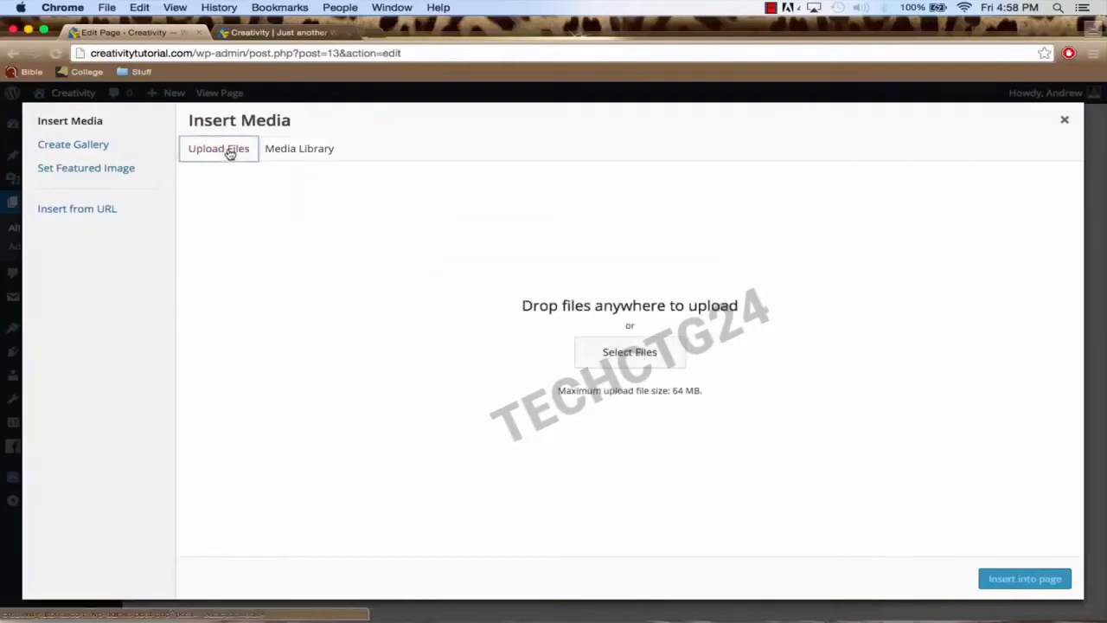
click(622, 350)
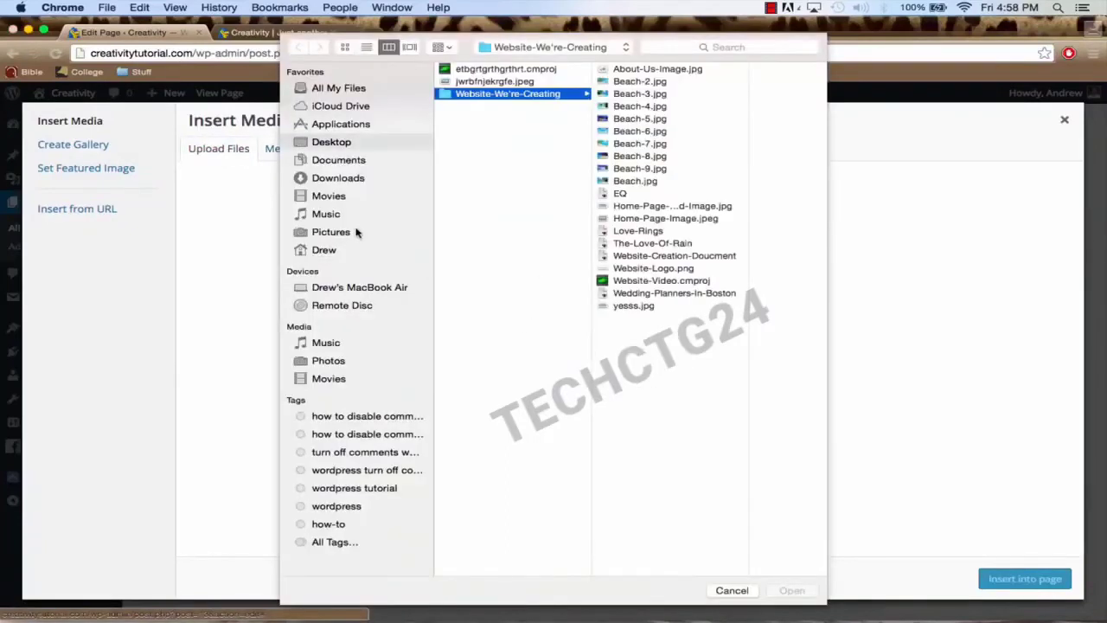
click(657, 243)
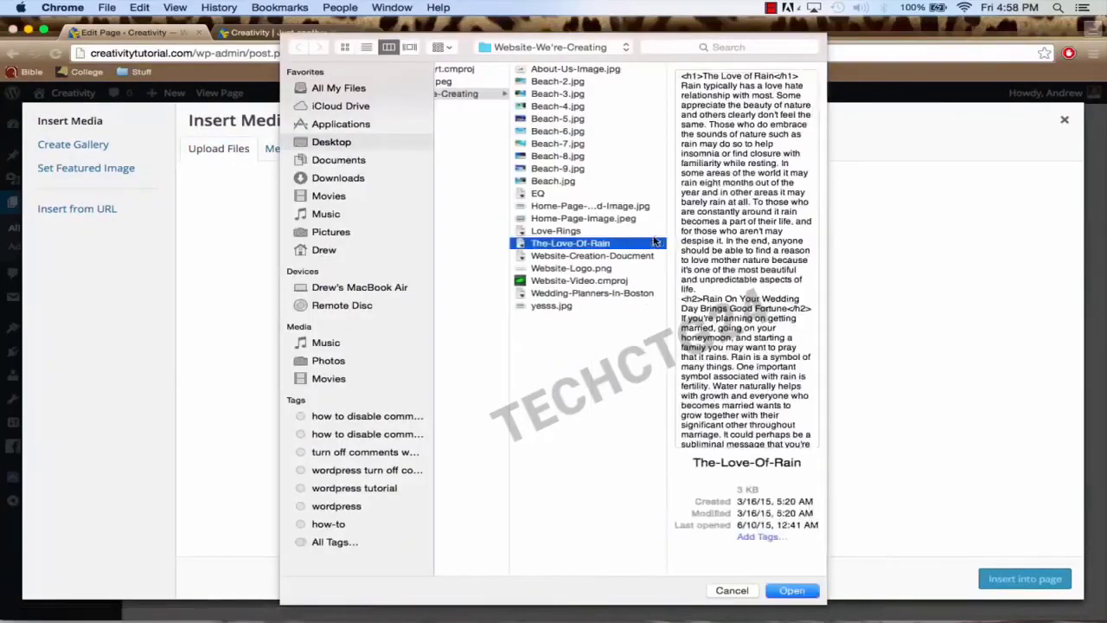
click(579, 307)
click(578, 294)
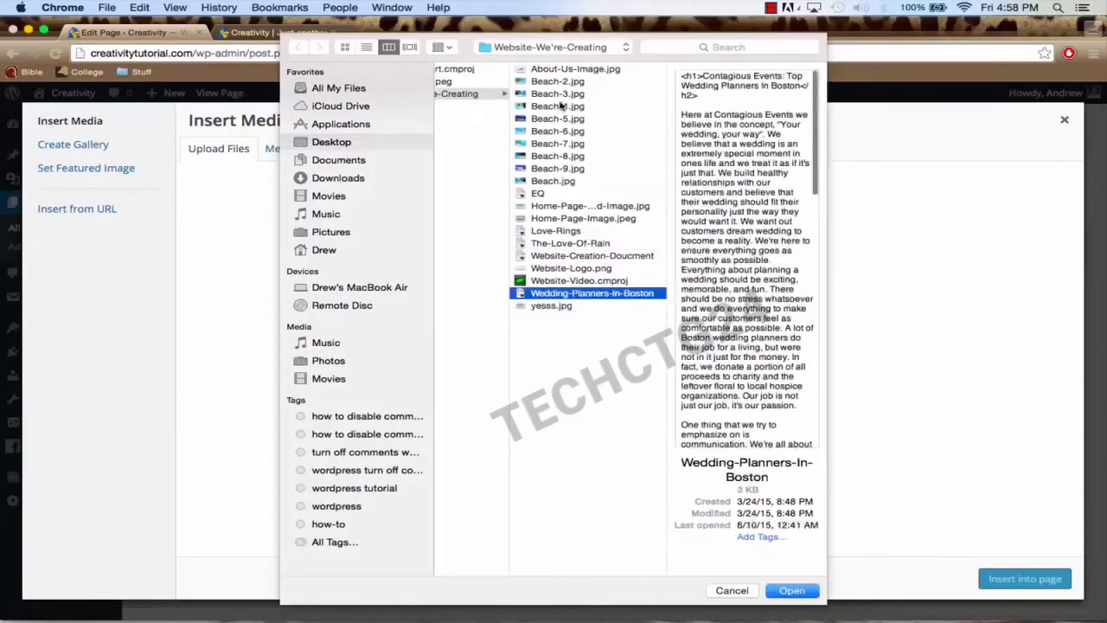
click(556, 70)
click(791, 591)
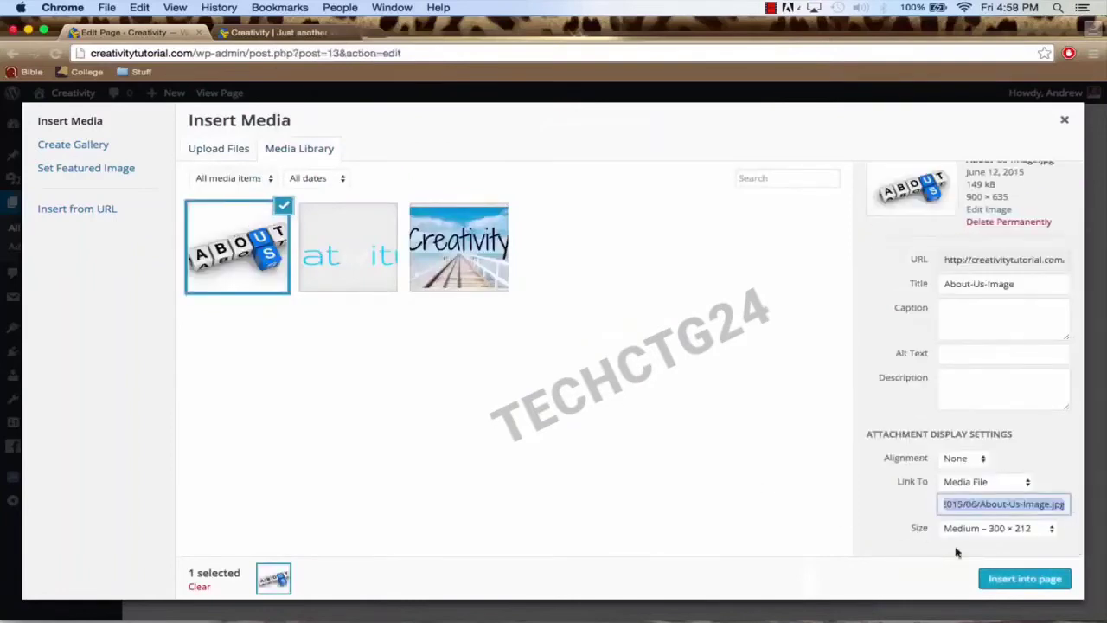
click(1010, 579)
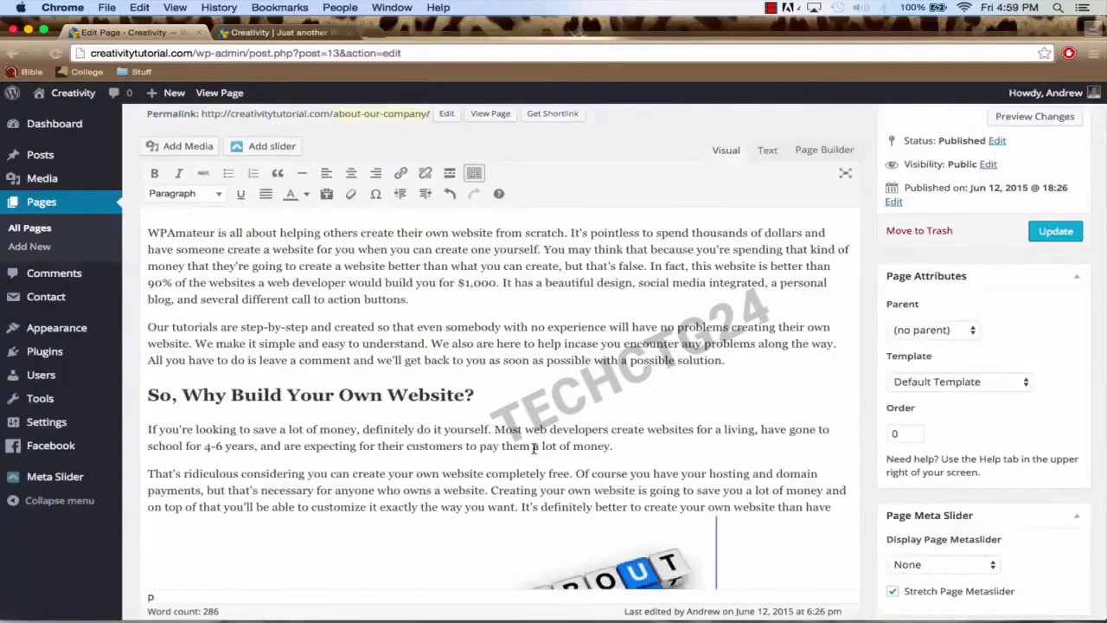
Step: Move the About-Us image into the second paragraph
scroll(534, 448, down, 4)
scroll(623, 453, down, 2)
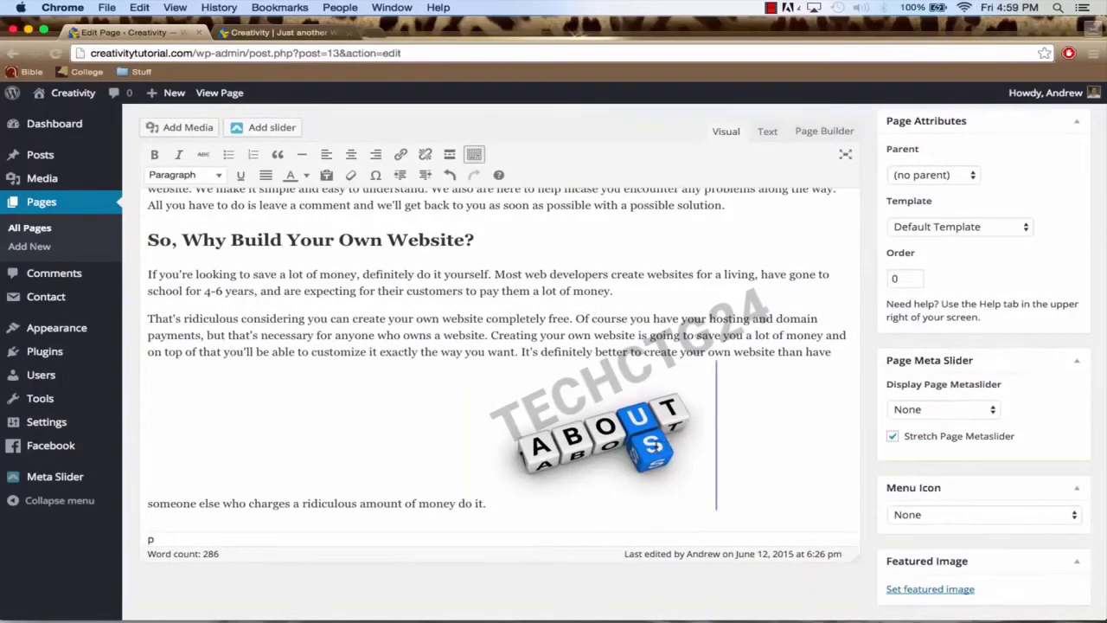
drag(647, 441, 179, 313)
scroll(372, 392, down, 1)
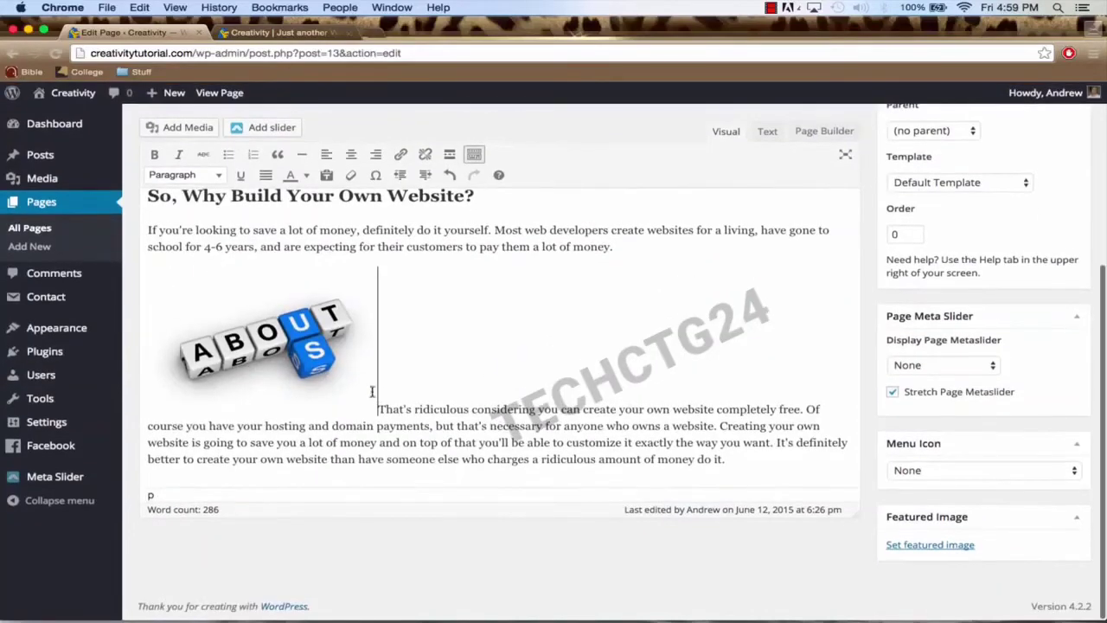
drag(346, 372, 149, 447)
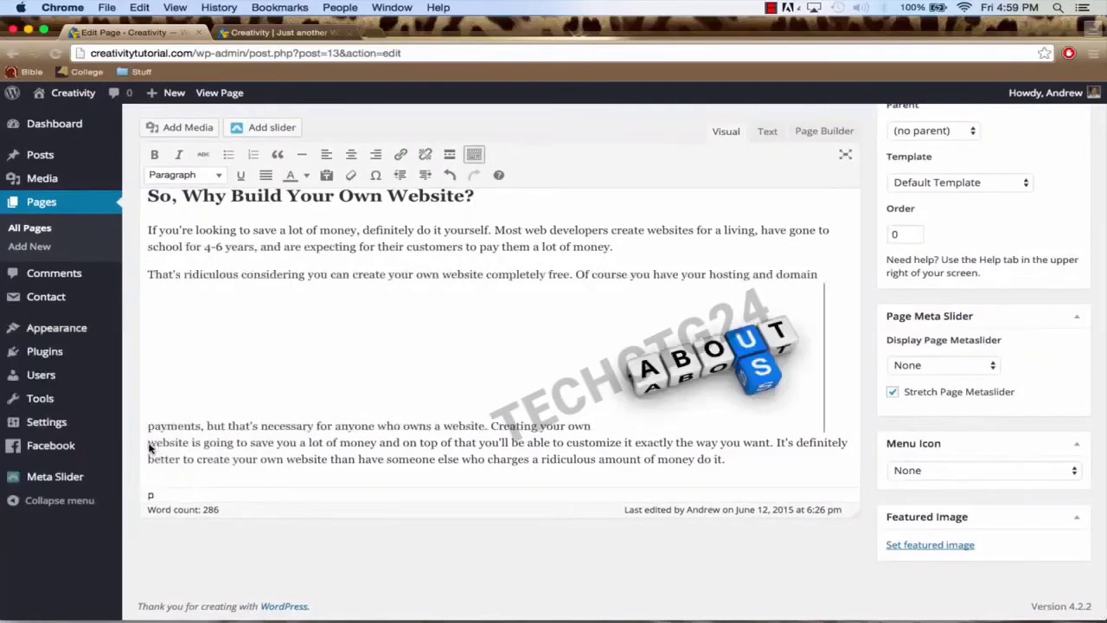
Step: Try left, center and right alignment on the image, settling on Align left
click(616, 361)
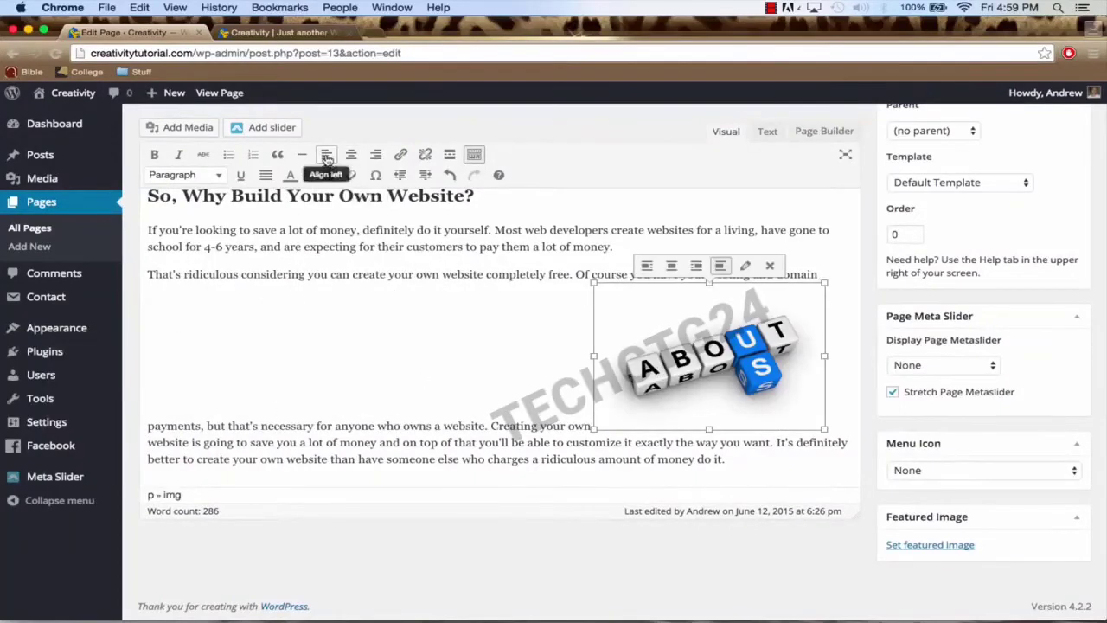
click(328, 158)
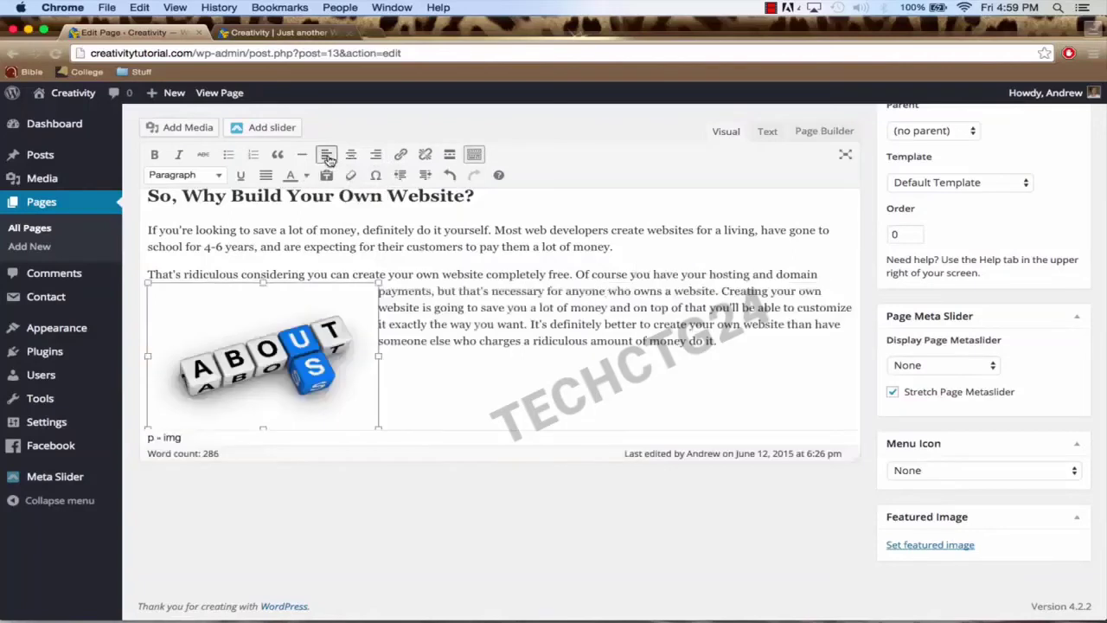
click(350, 158)
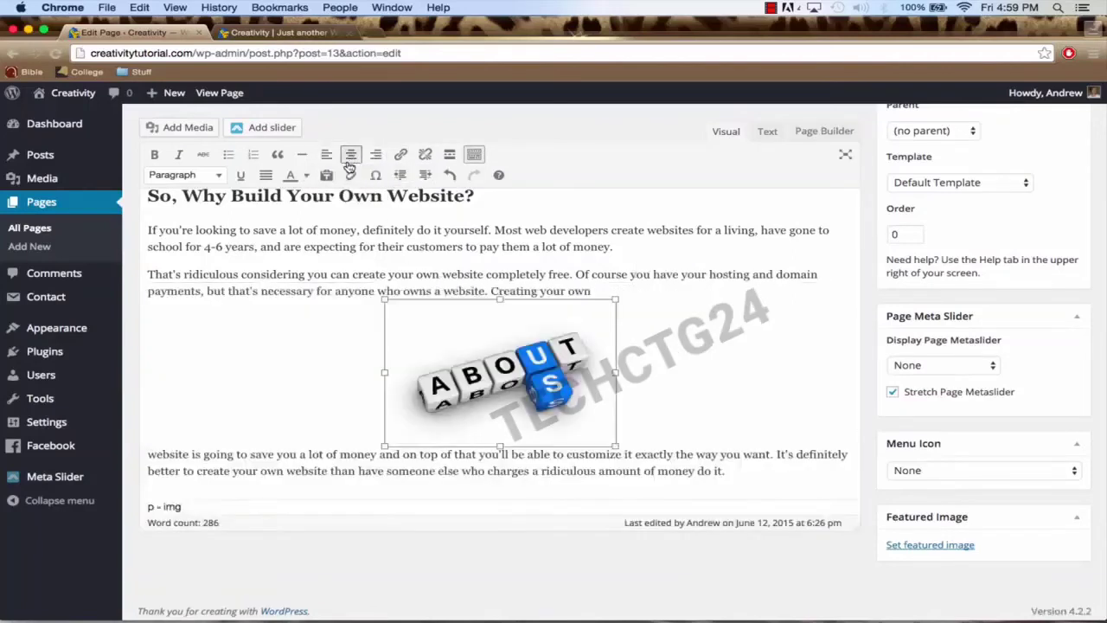
click(372, 160)
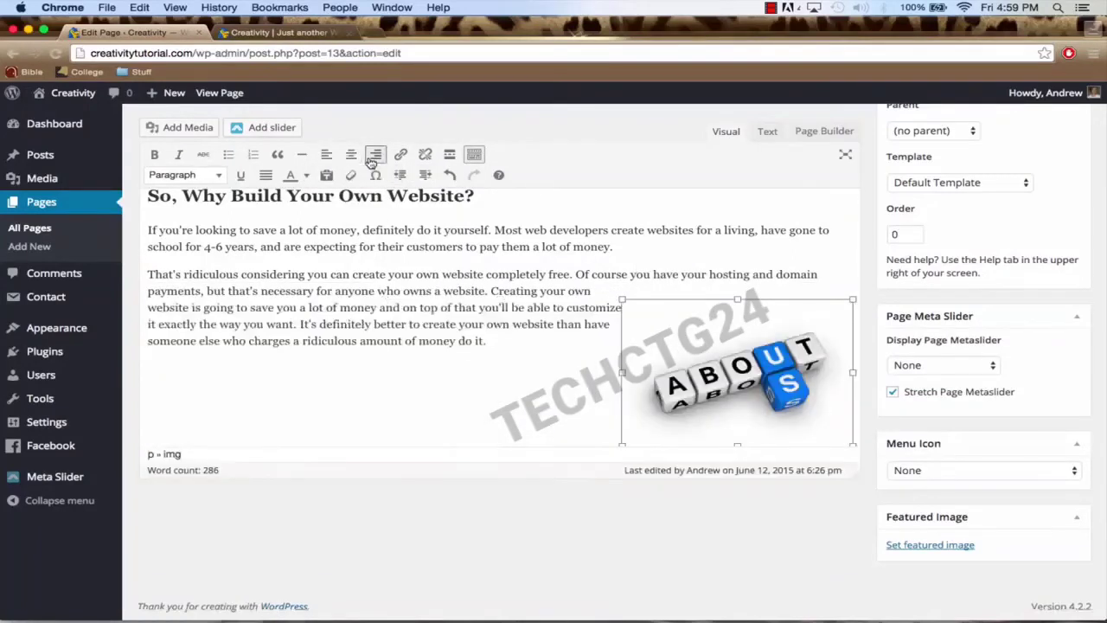
click(326, 155)
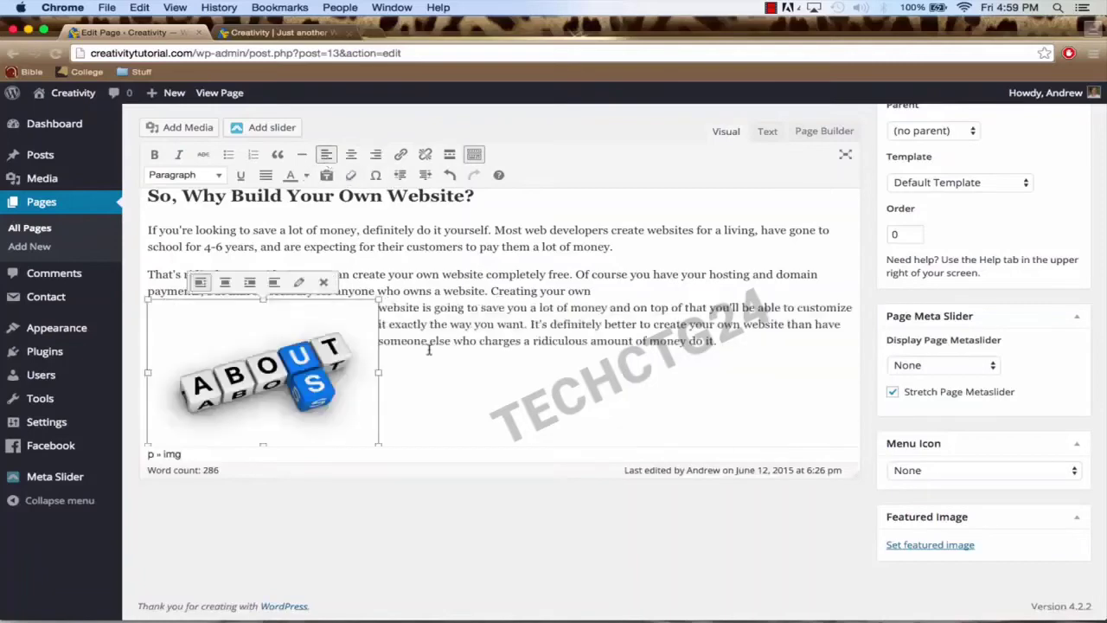
click(461, 319)
scroll(460, 319, up, 4)
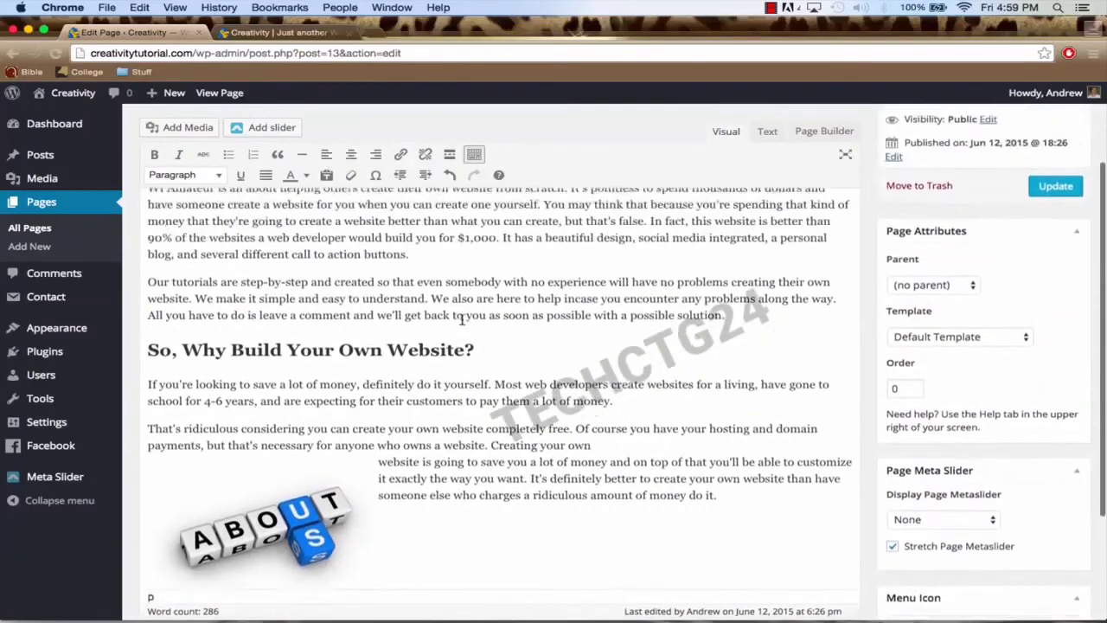
scroll(461, 319, up, 2)
scroll(461, 319, down, 4)
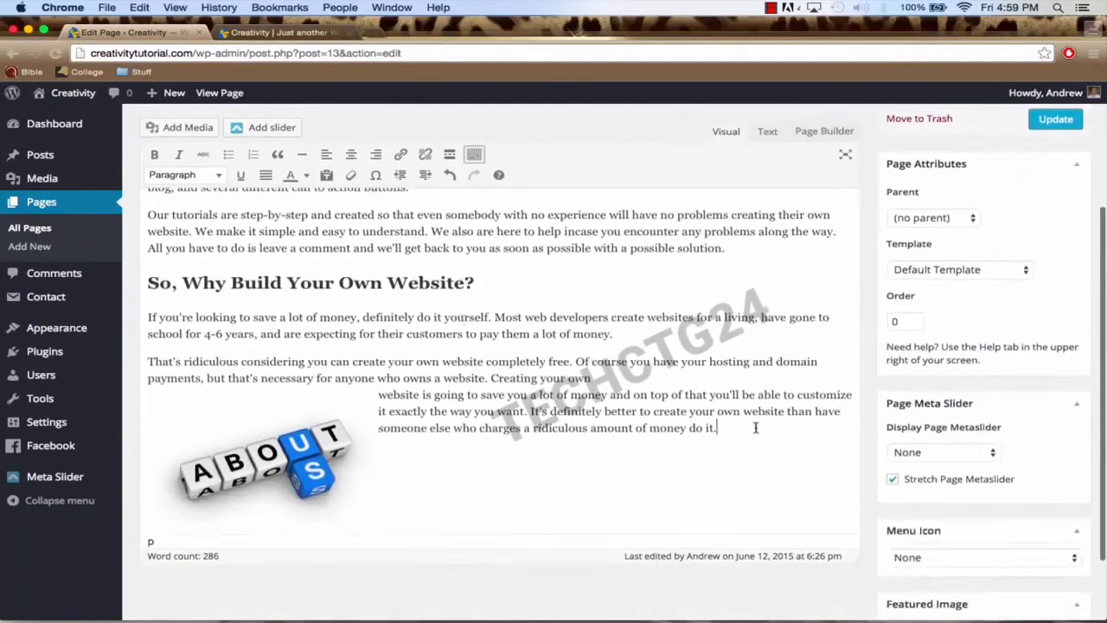
Step: Add the line 'You can contact us by clicking here.' after the paragraph and select 'here'
click(714, 427)
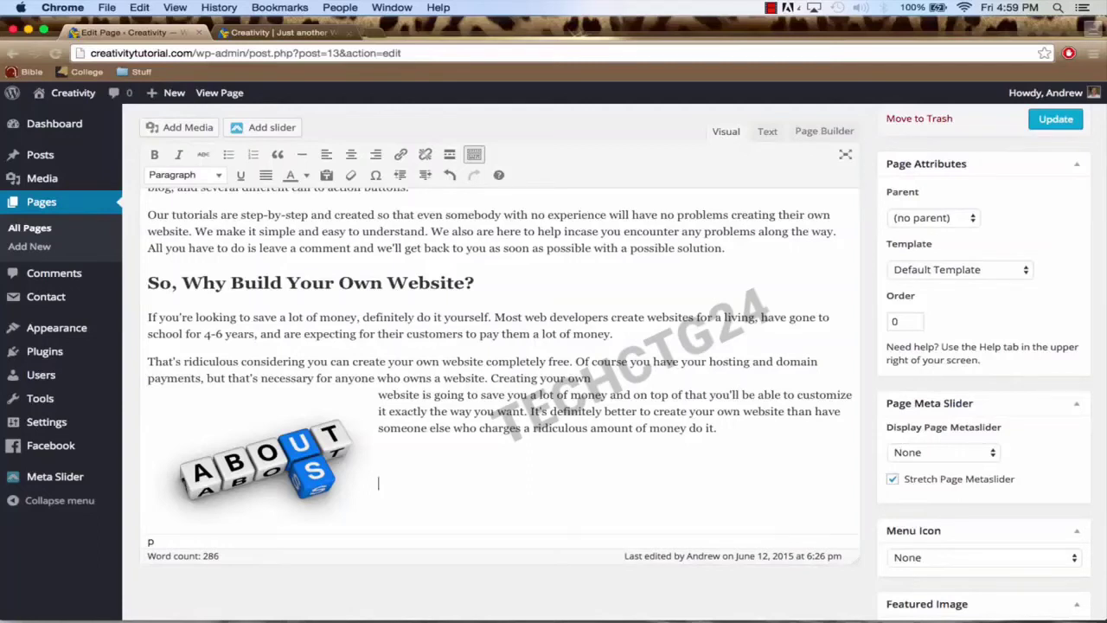
text(You can contact us)
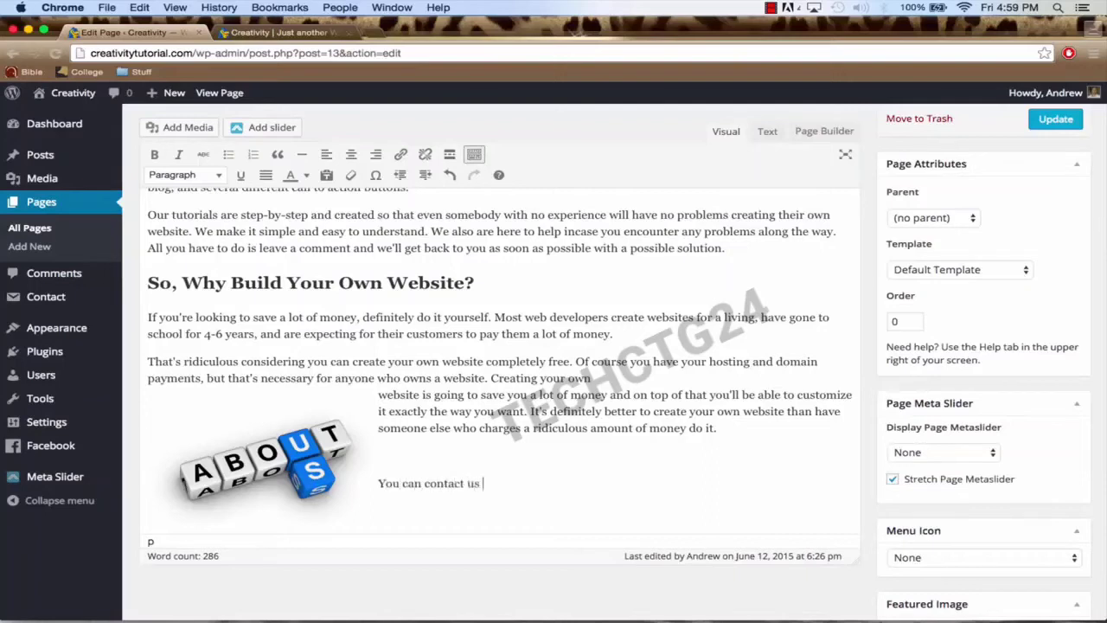
text( by click her)
text(ing here.)
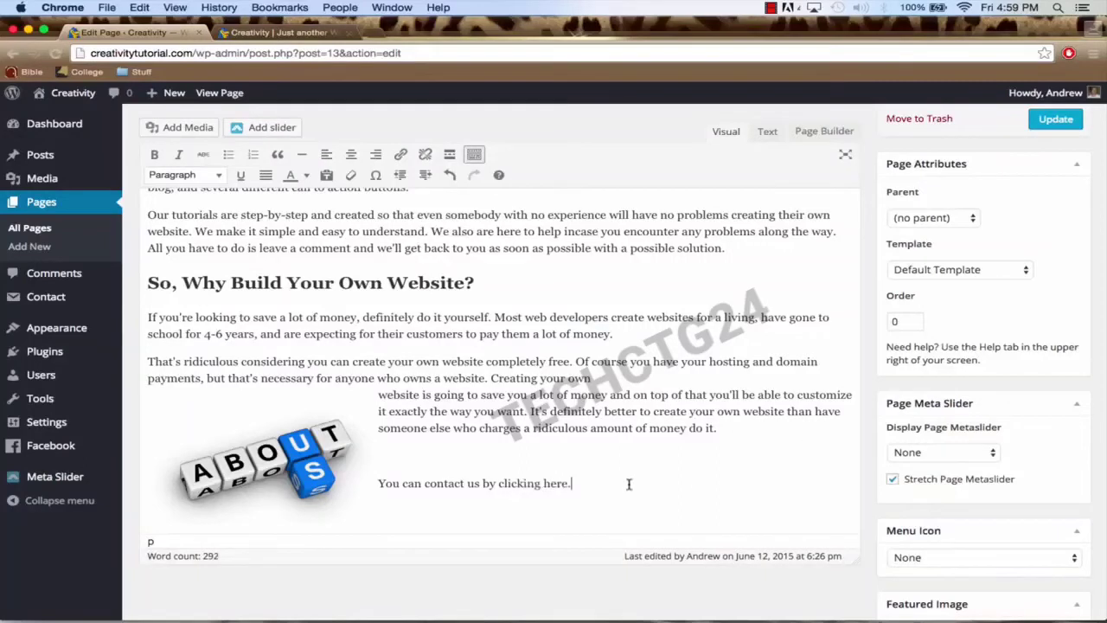
drag(568, 483, 540, 483)
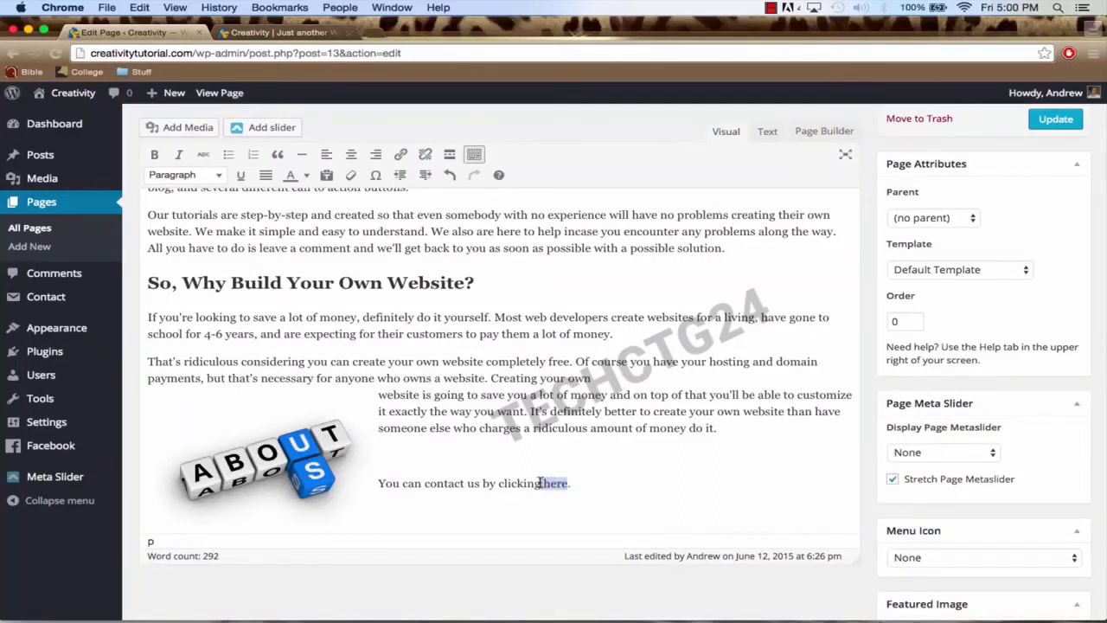
click(402, 157)
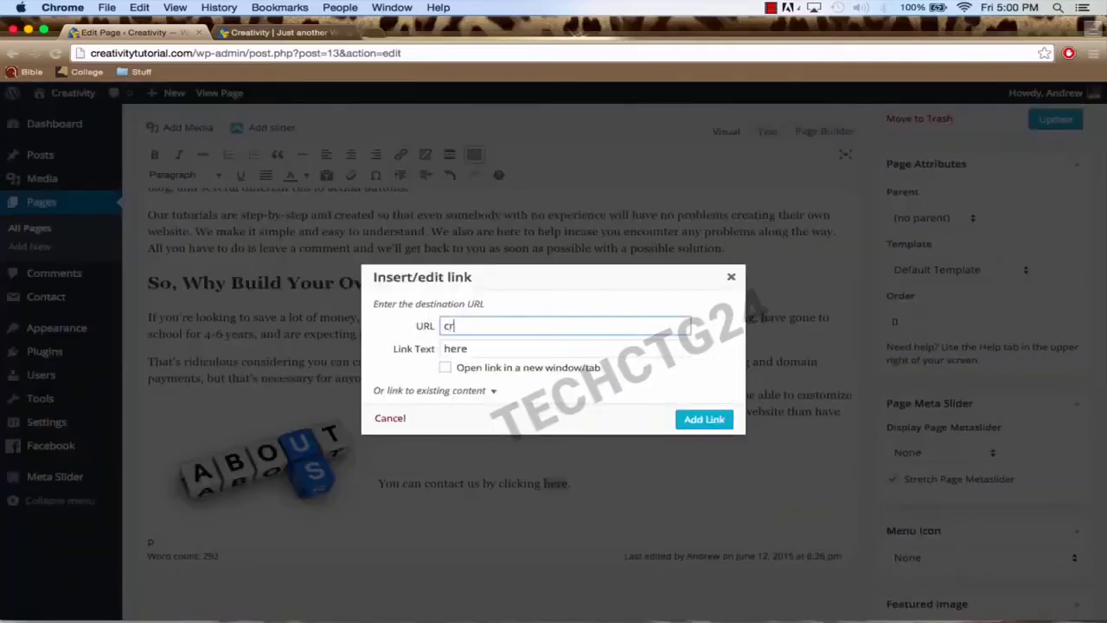
text(crea)
key(super+a)
key(BackSpace)
text(w)
text(torial.com)
text(/)
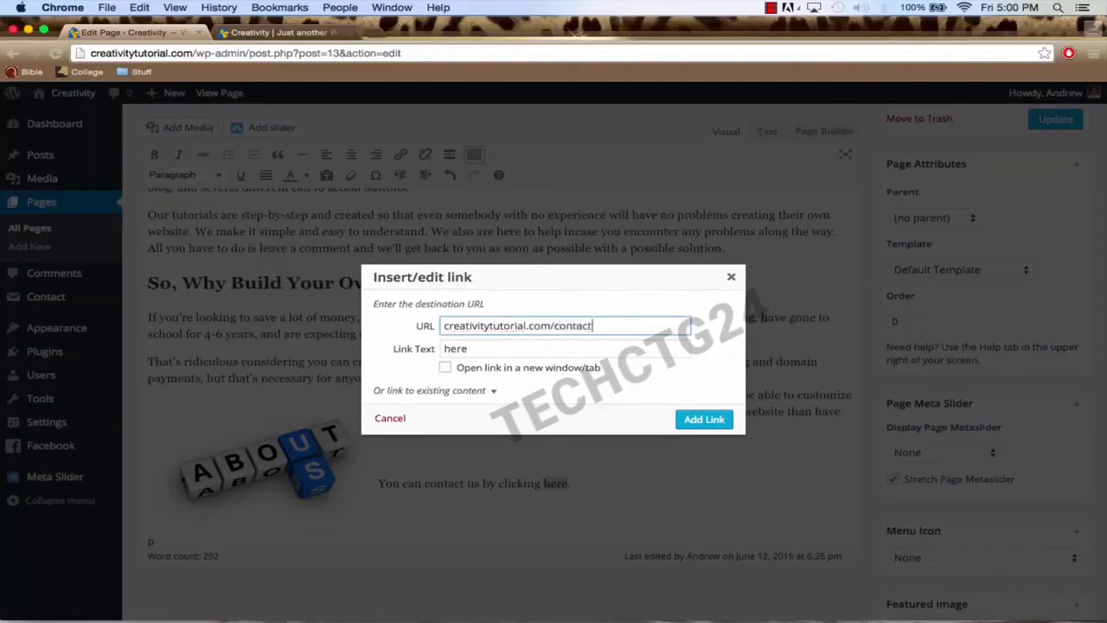
click(446, 369)
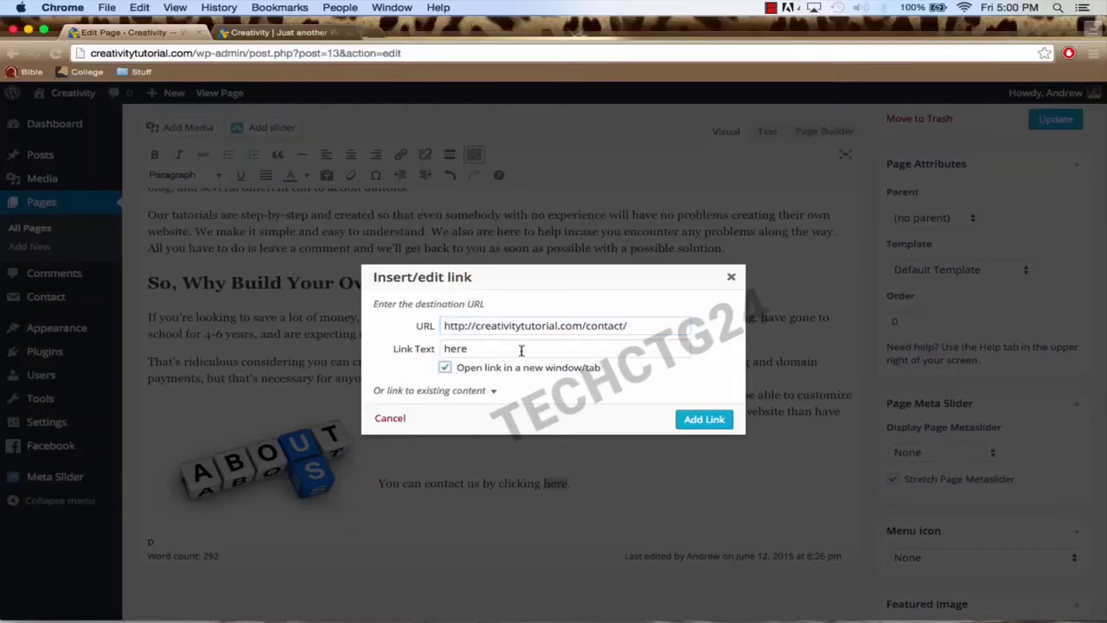
click(696, 418)
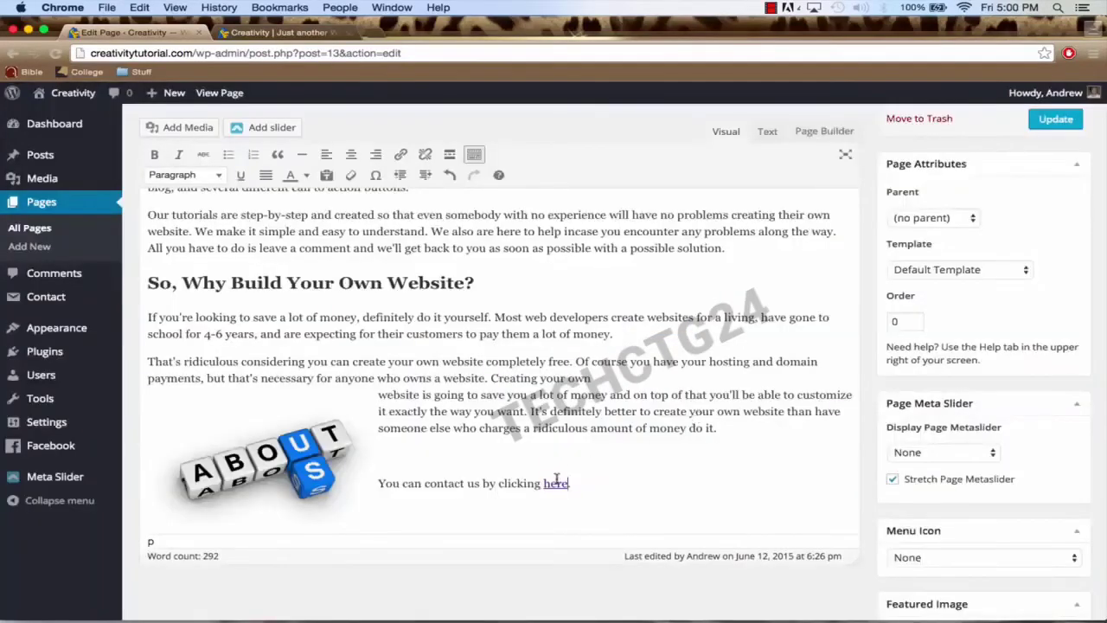
scroll(941, 216, up, 5)
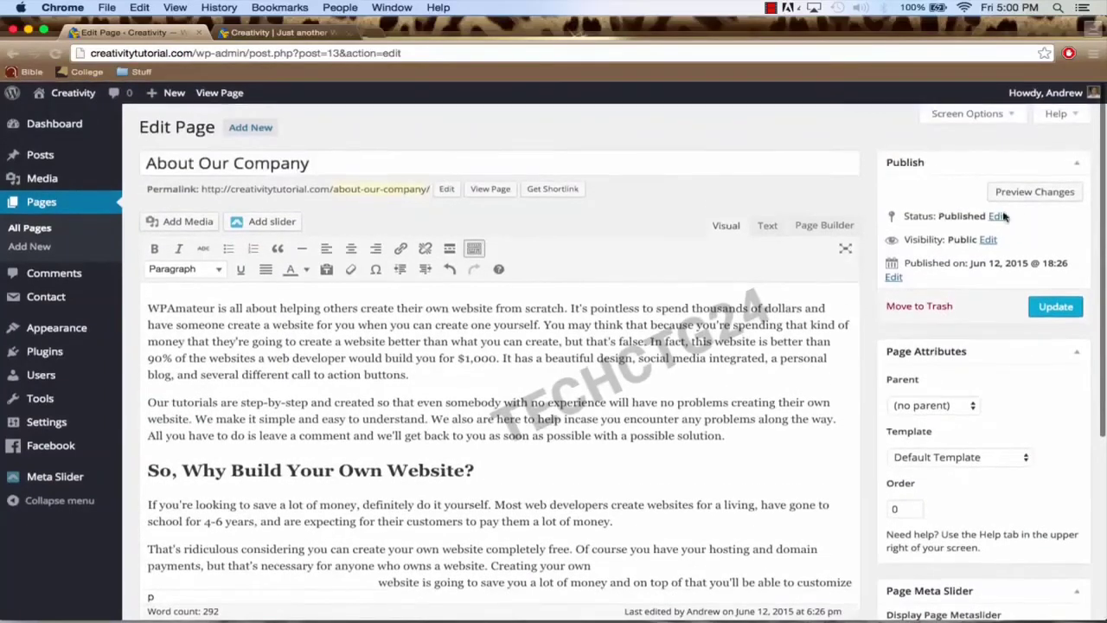
Step: Preview the About Our Company page in a new tab and check the contact line
click(1038, 192)
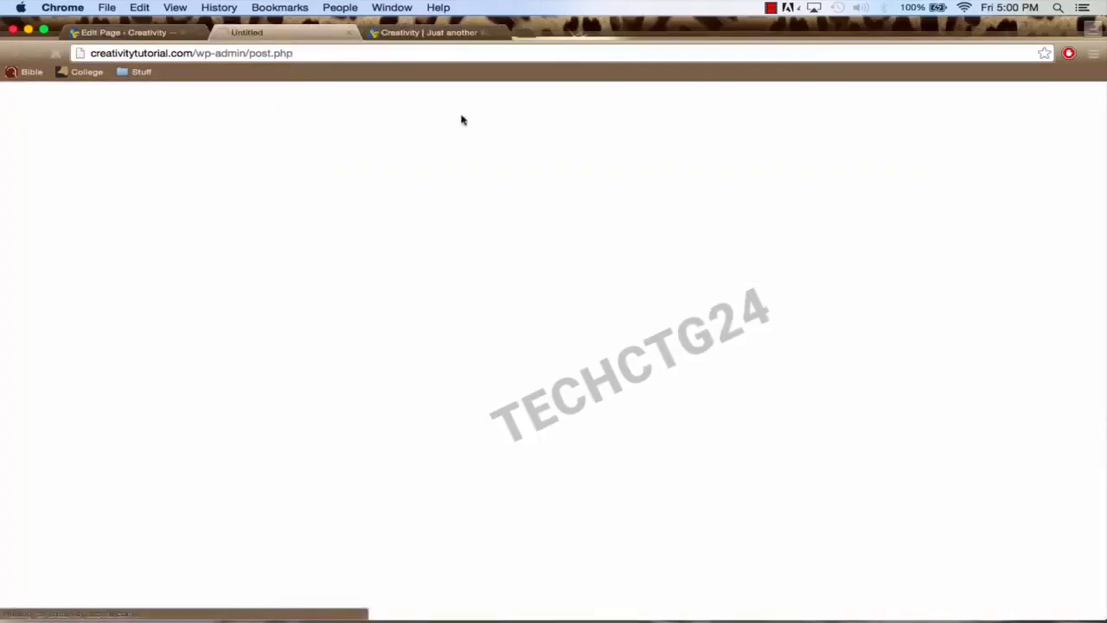
scroll(413, 264, down, 1)
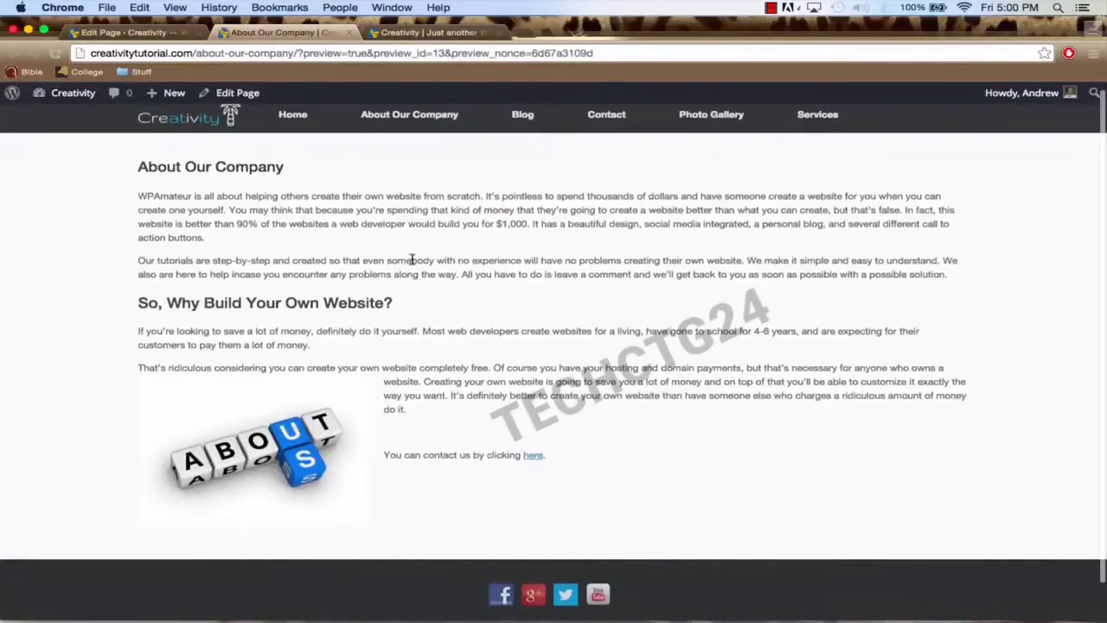
scroll(413, 263, up, 1)
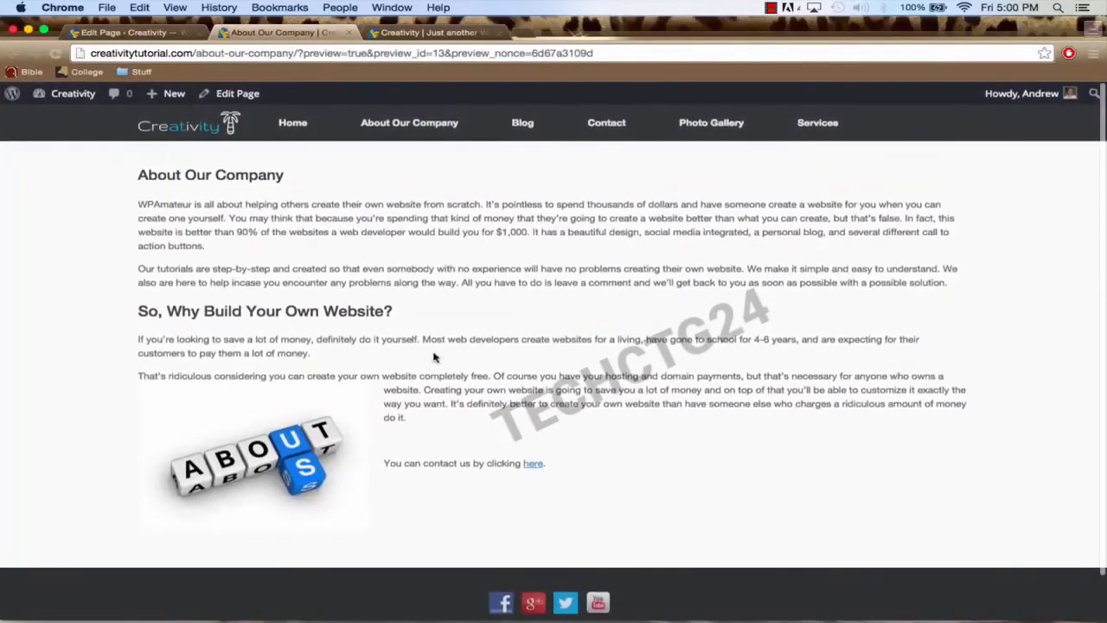
drag(560, 462, 386, 460)
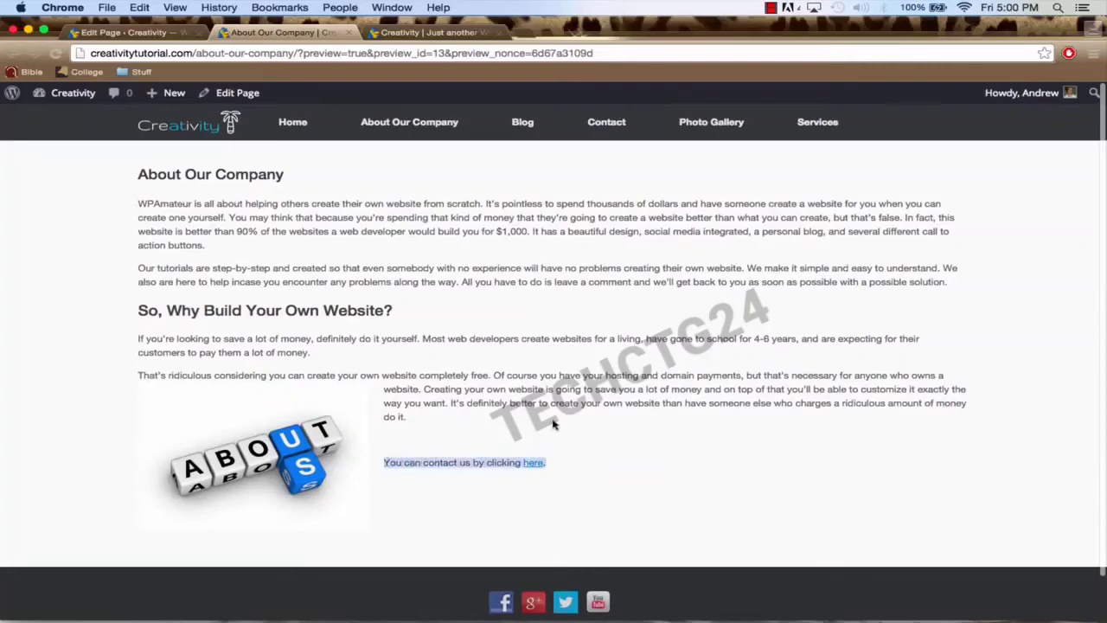
click(147, 32)
Step: Right-align the contact line in the page editor
scroll(510, 432, down, 5)
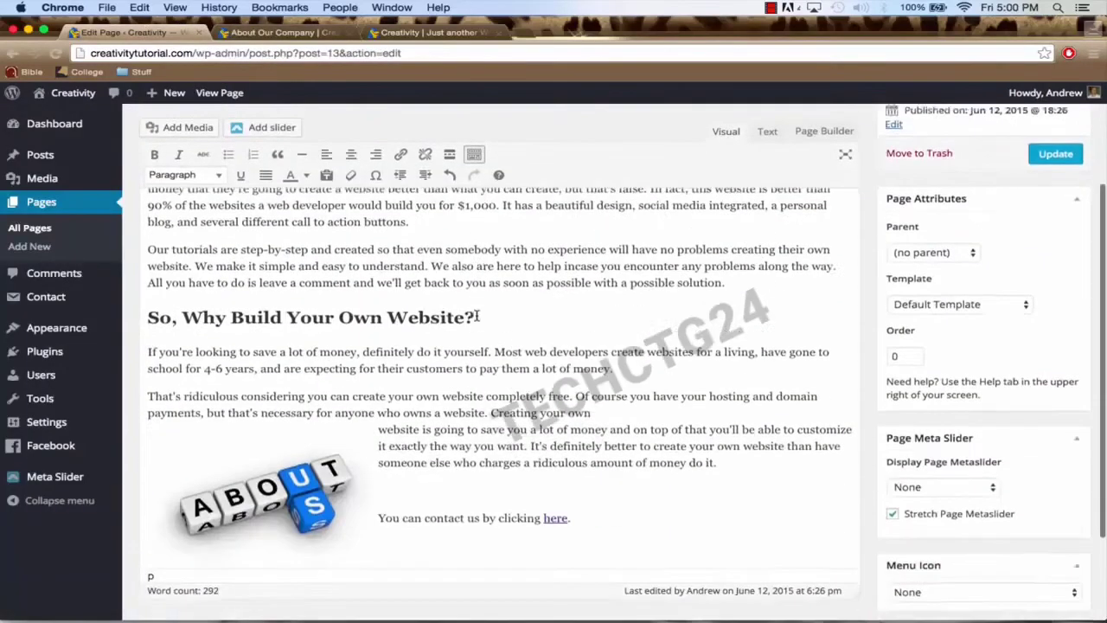
drag(573, 501, 377, 502)
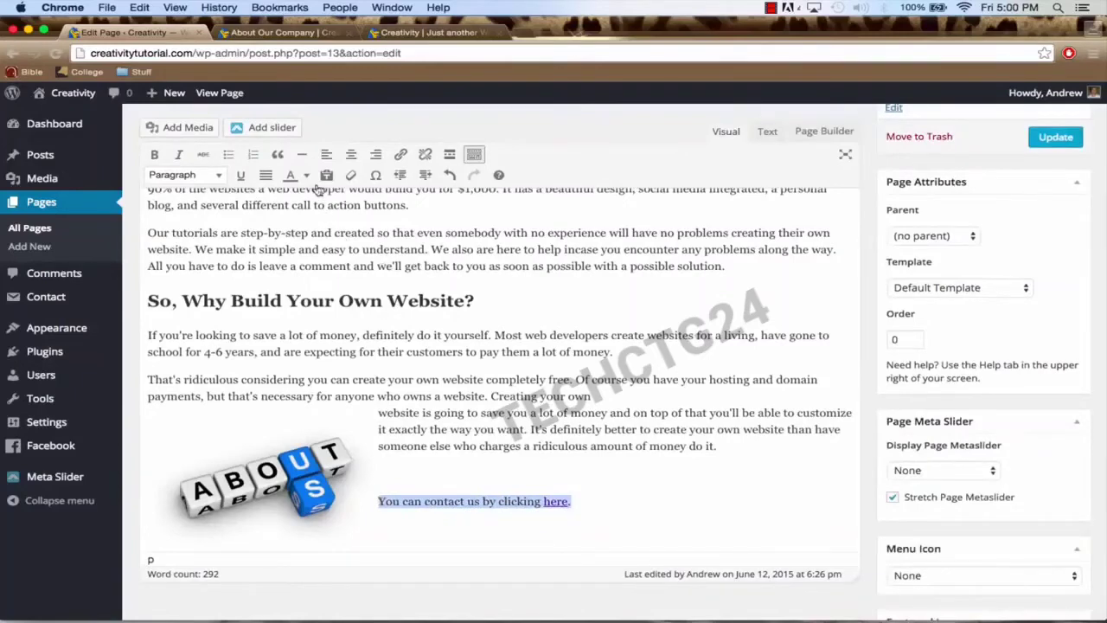
click(375, 156)
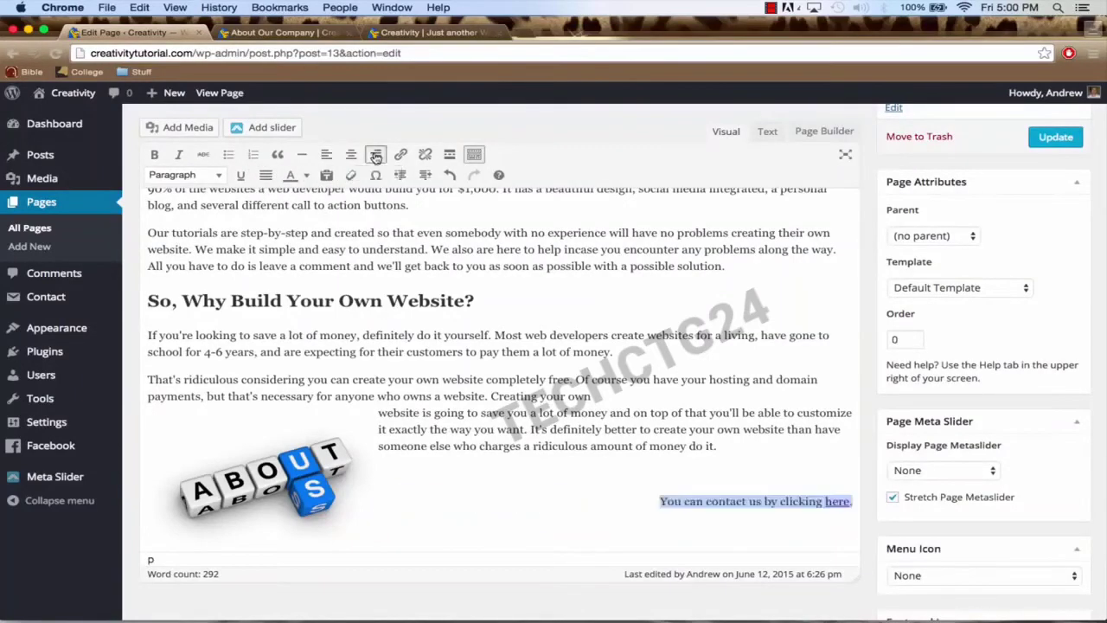
scroll(1016, 189, up, 4)
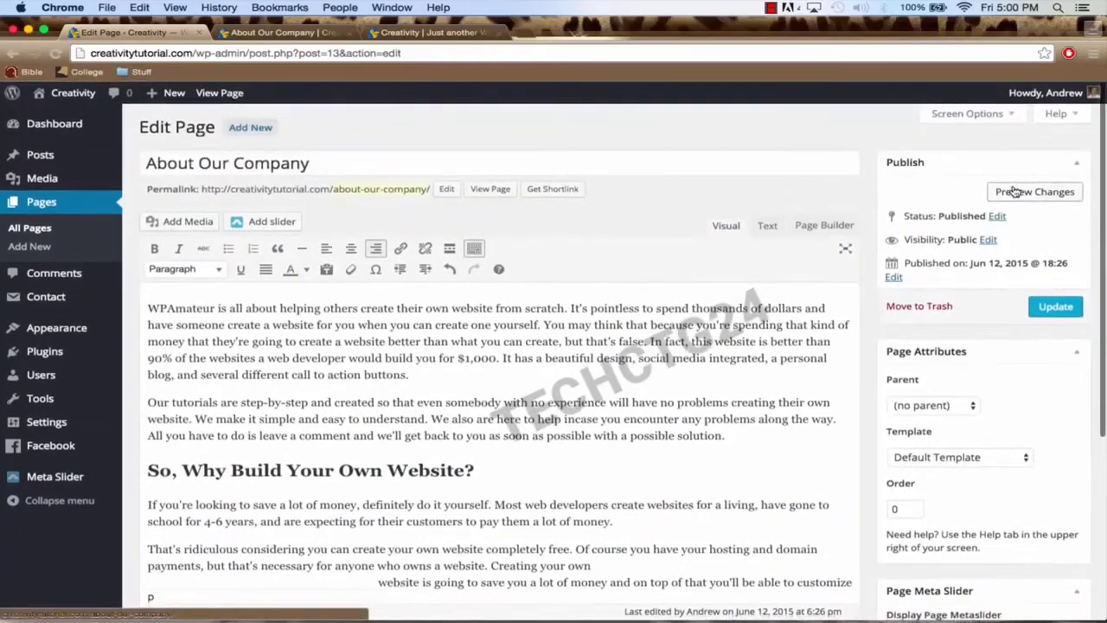
Step: Refresh the preview to check the alignment, then close the extra preview tab
click(1016, 192)
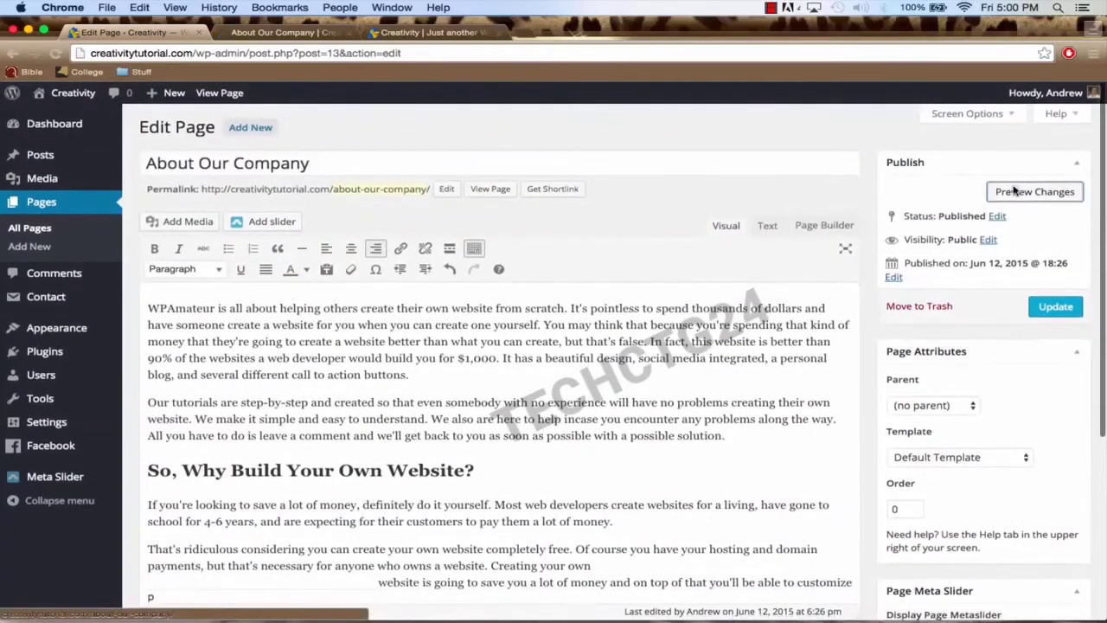
click(253, 32)
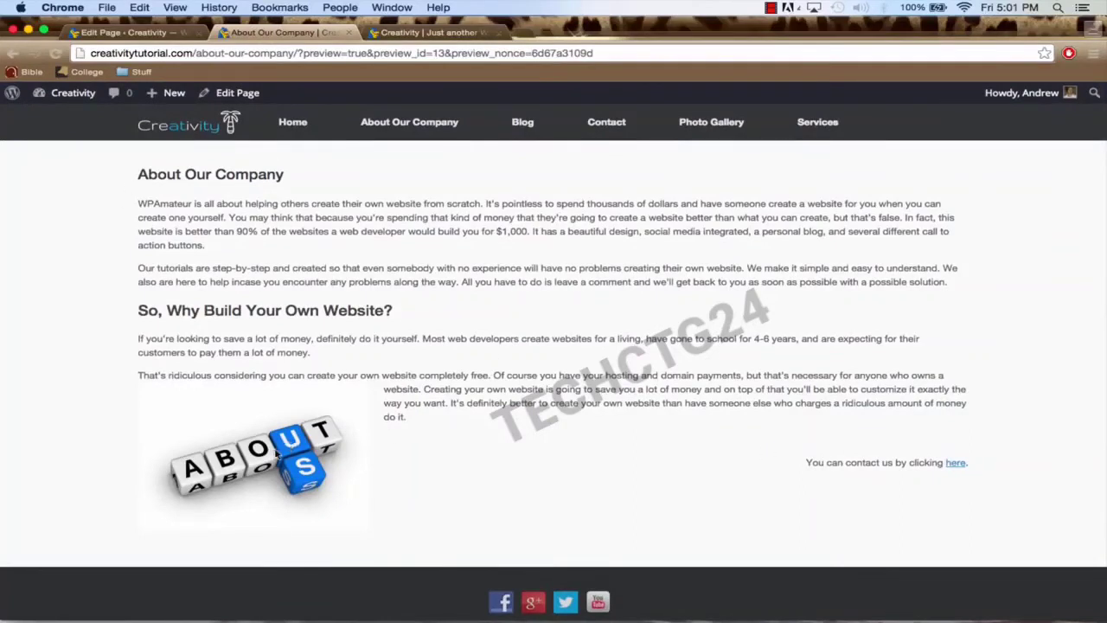
click(156, 33)
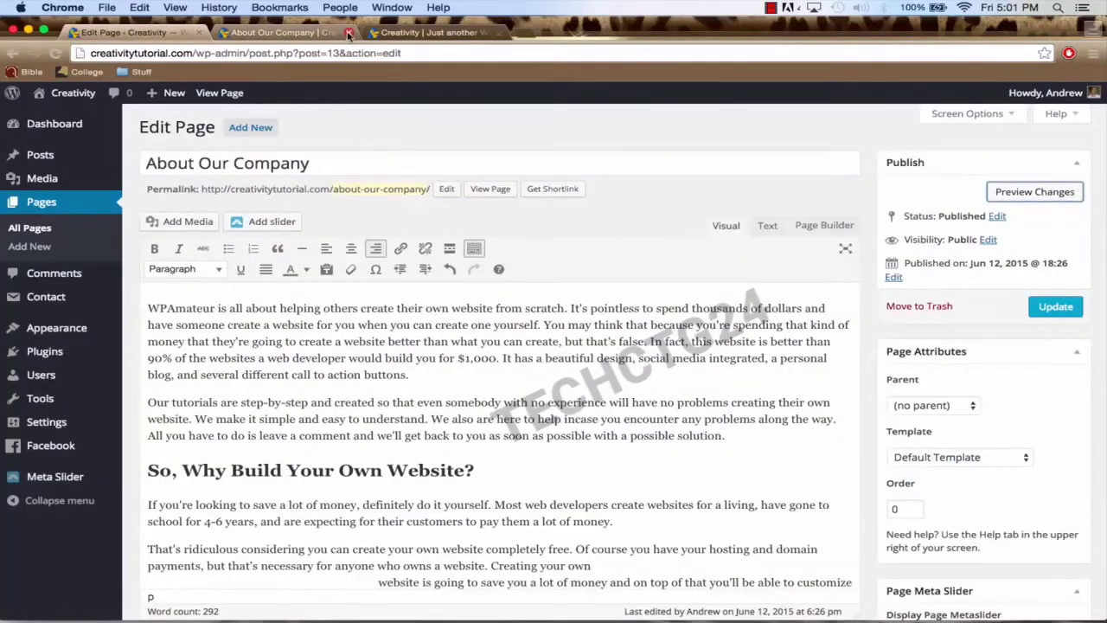
click(349, 33)
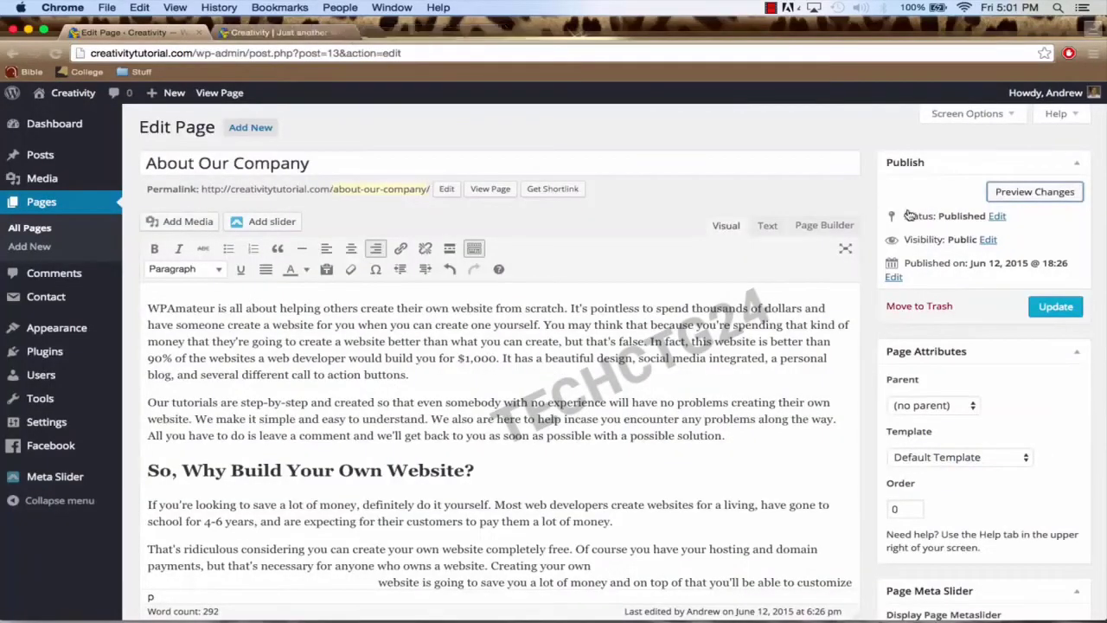
Step: Update the About Our Company page and view it on the live site
click(1055, 308)
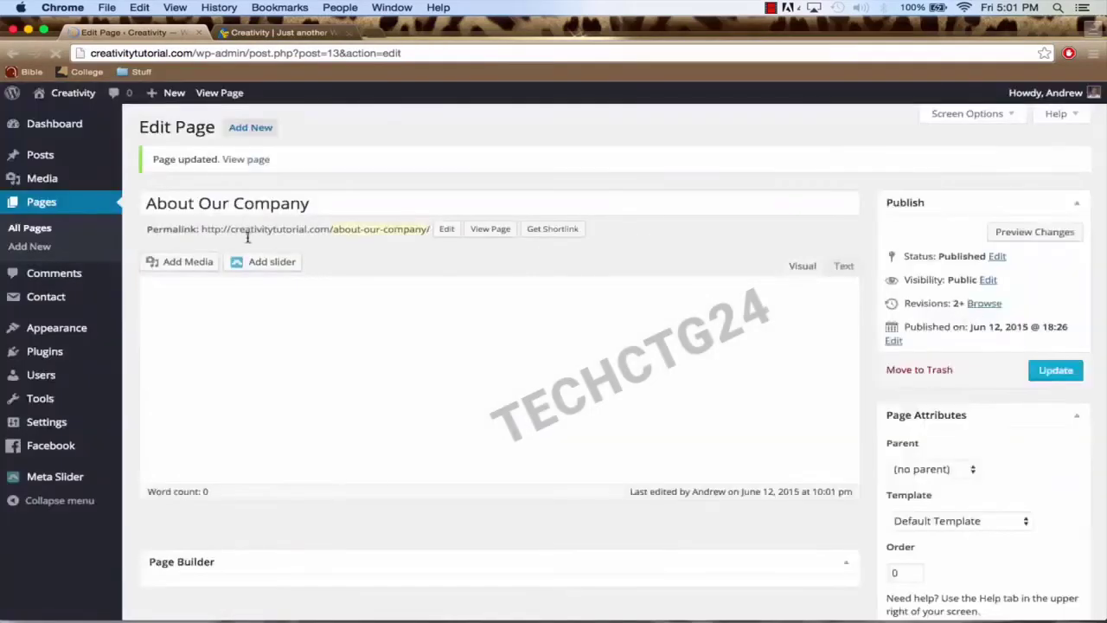
click(247, 160)
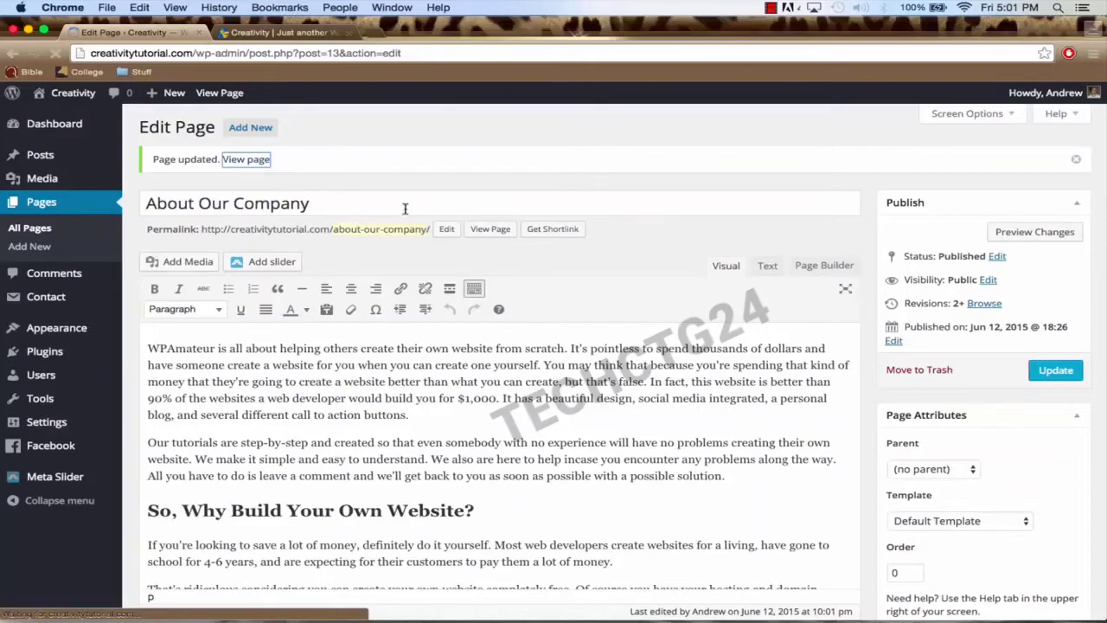
scroll(460, 259, down, 2)
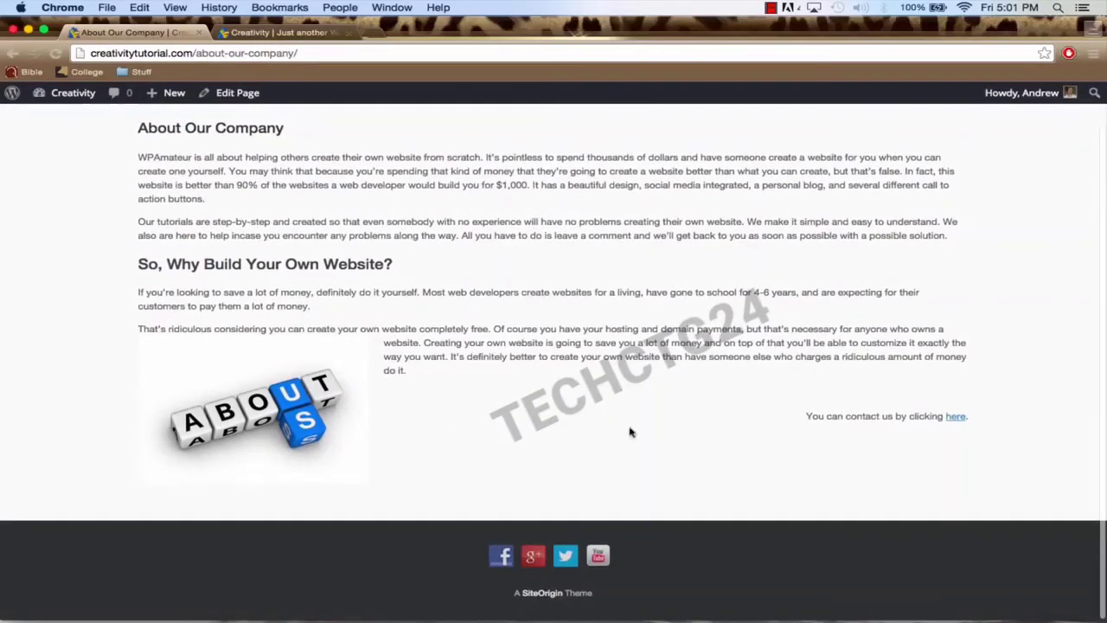
scroll(630, 432, up, 1)
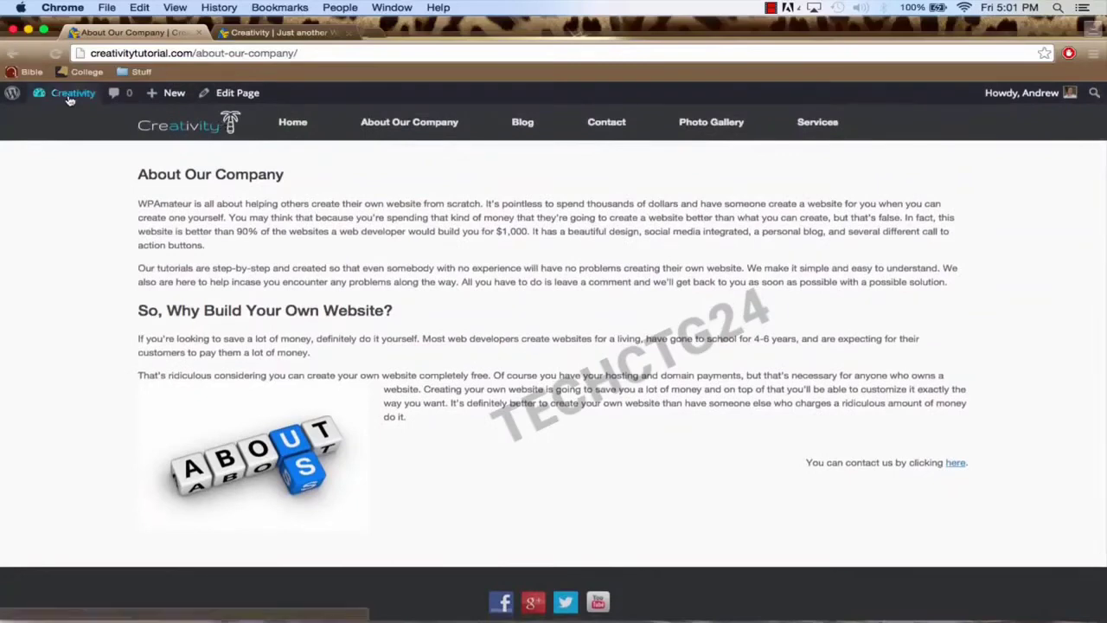
Step: Go to the WordPress admin dashboard from the Creativity menu
mouse_move(69, 93)
click(66, 121)
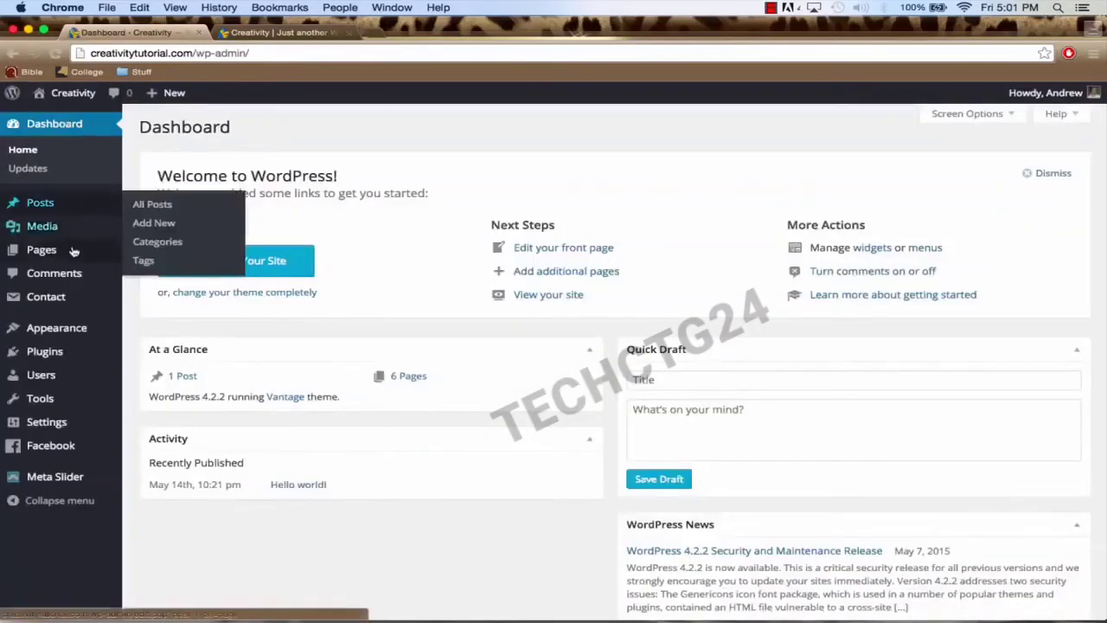
mouse_move(65, 298)
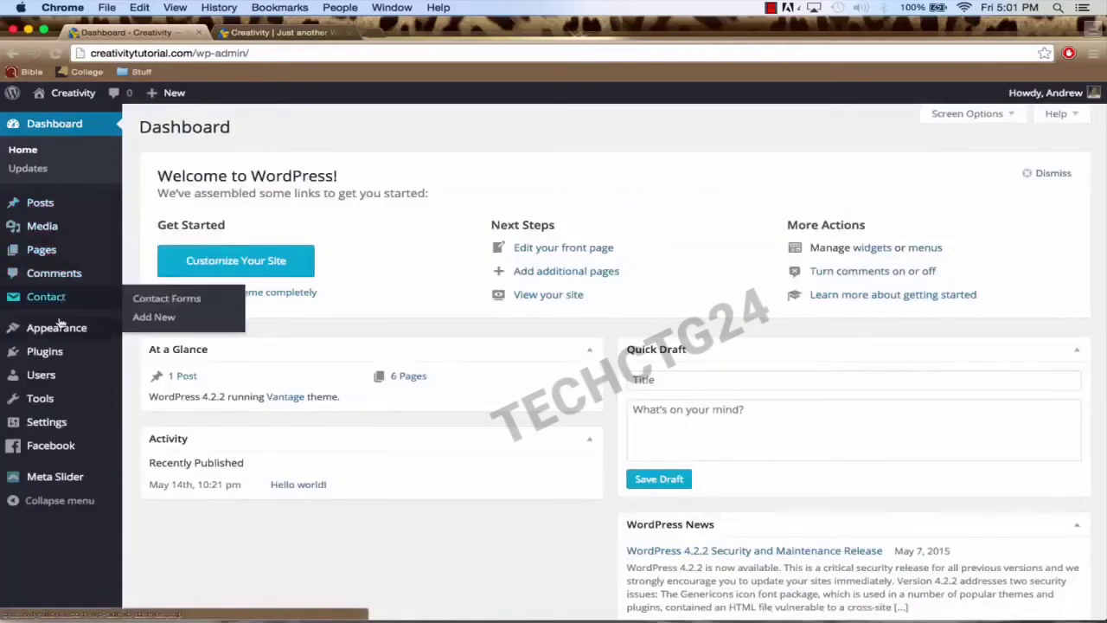
Step: Return to the live Creativity front page via Visit Site
mouse_move(71, 98)
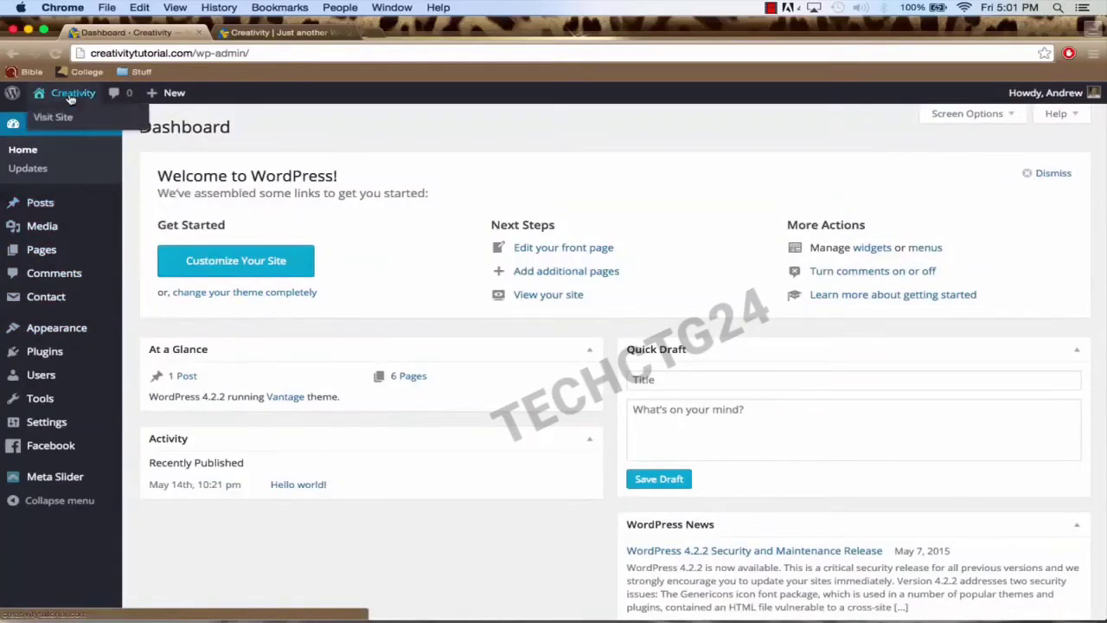
click(76, 98)
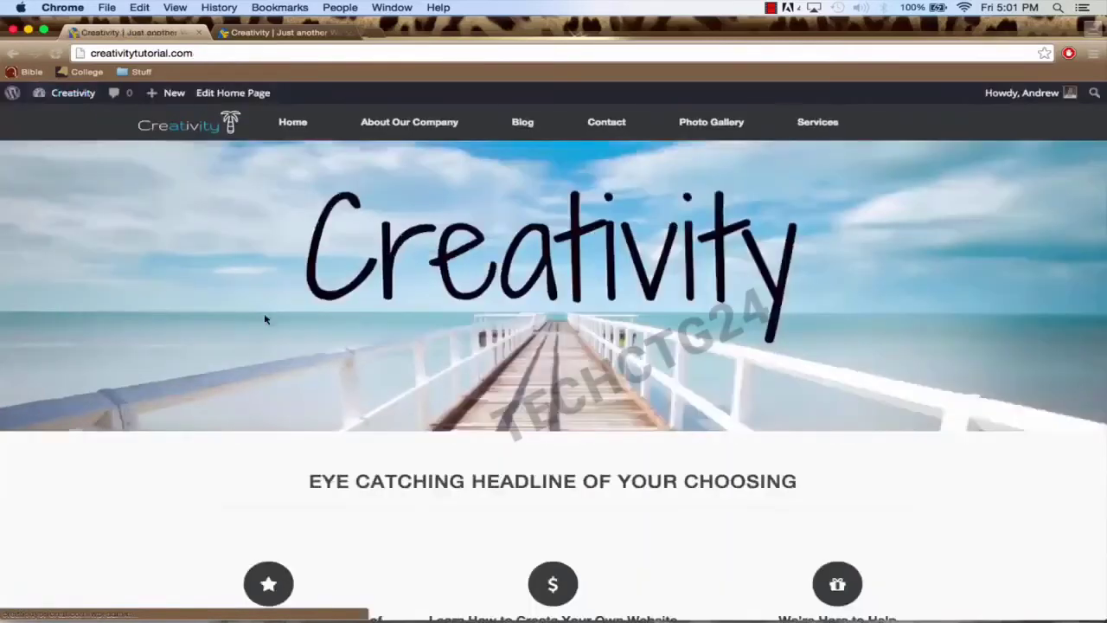
scroll(265, 320, down, 3)
scroll(265, 319, down, 3)
scroll(265, 320, up, 5)
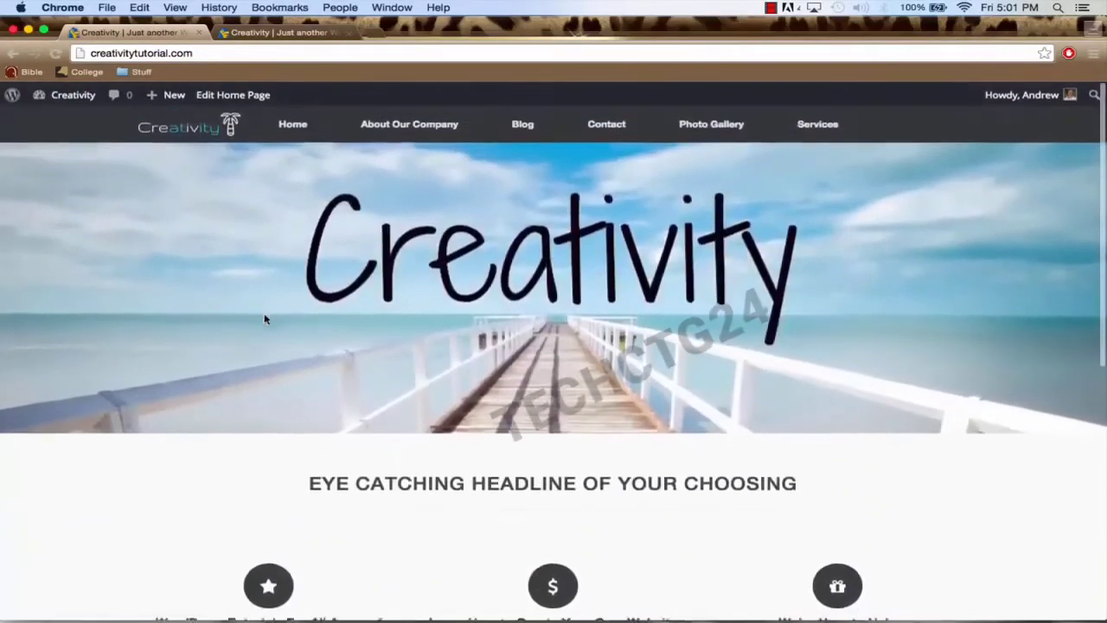
mouse_move(69, 93)
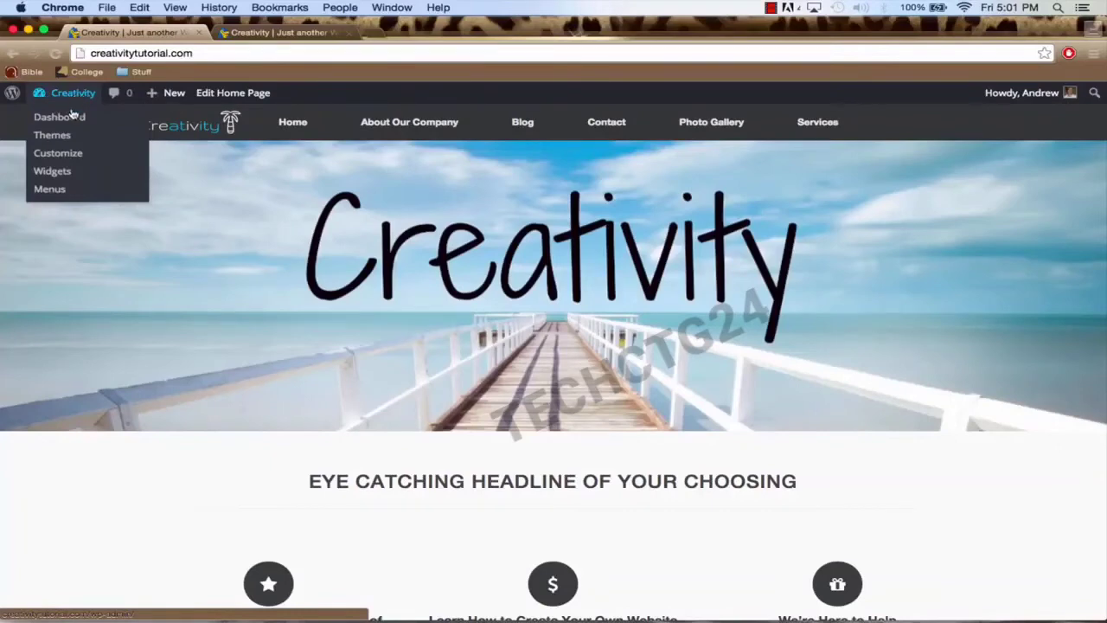
Step: In the customizer, set Posts page to Blog under Static Front Page, publish, and close
click(65, 160)
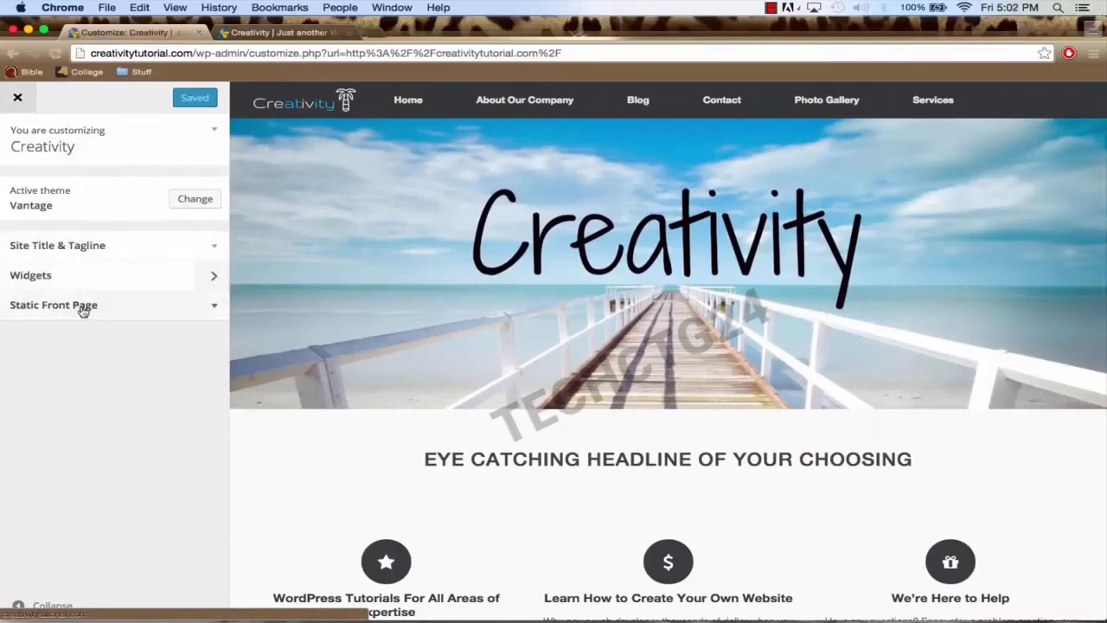
click(115, 313)
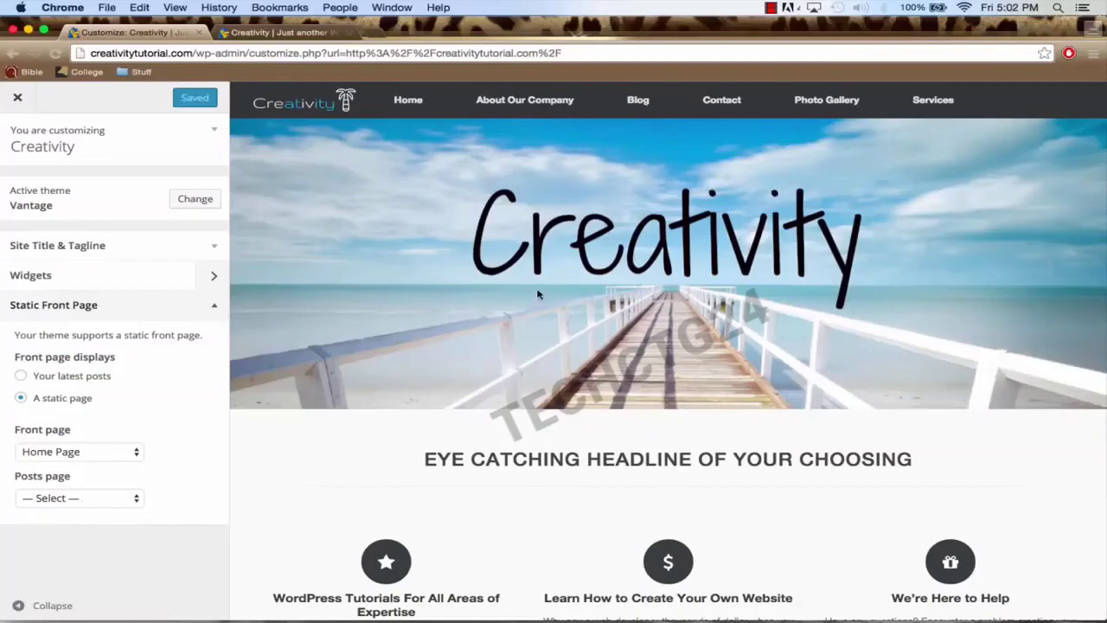
scroll(537, 295, down, 5)
scroll(537, 295, up, 2)
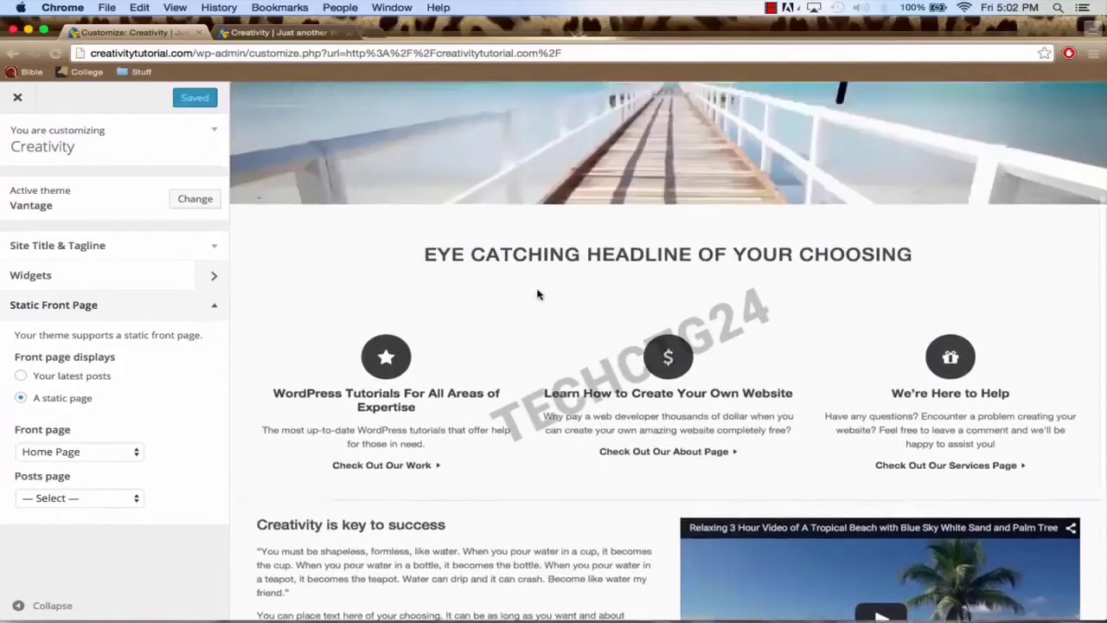
scroll(537, 295, up, 3)
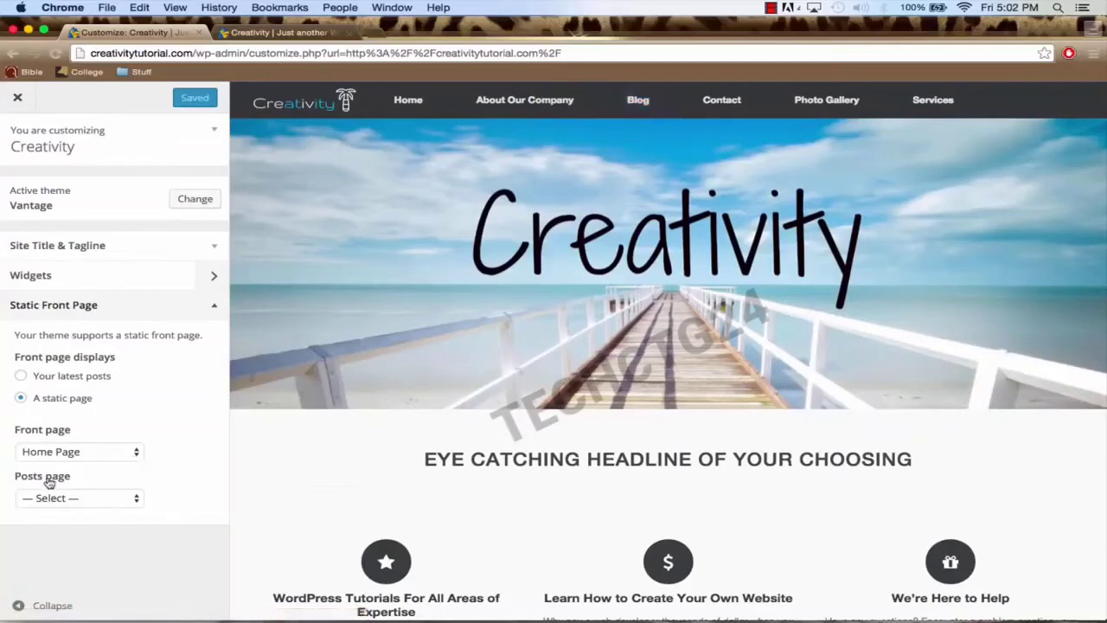
click(71, 498)
click(69, 524)
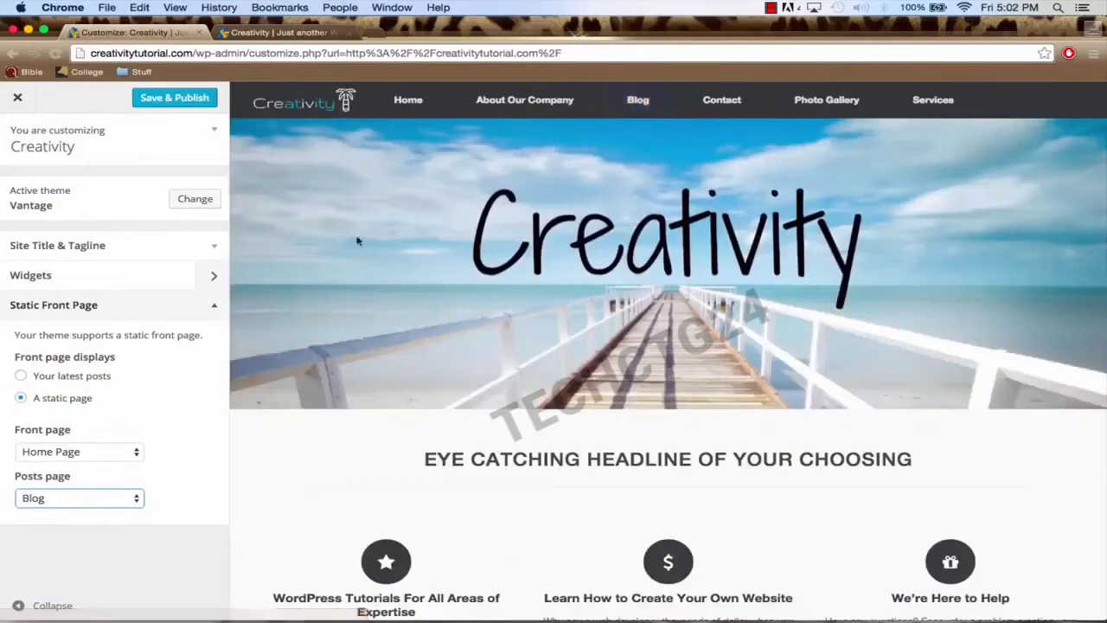
click(184, 99)
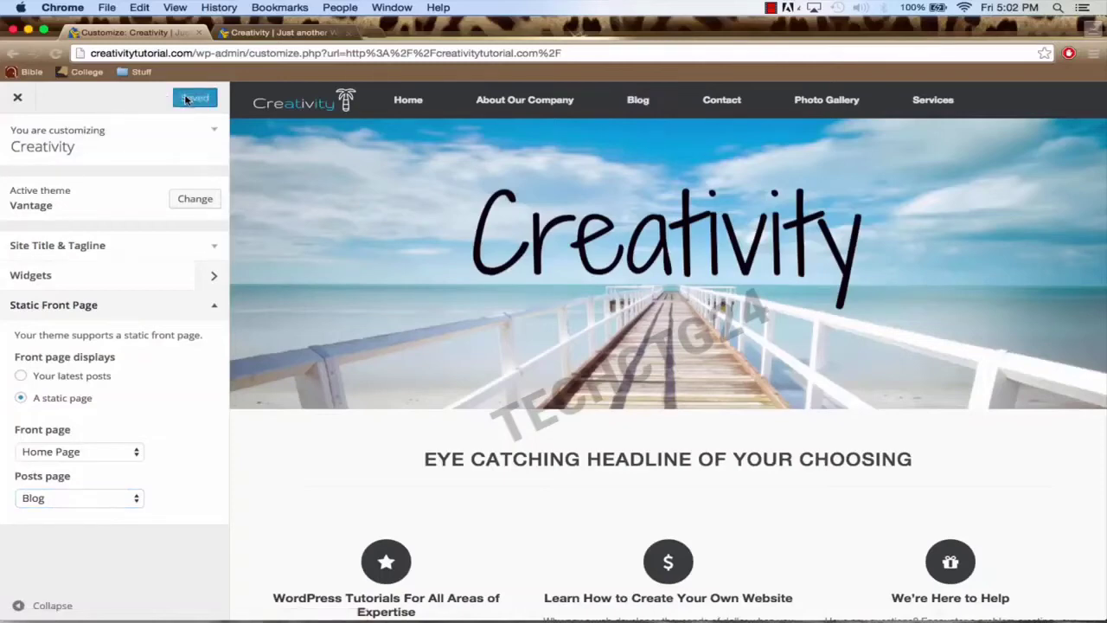
click(19, 99)
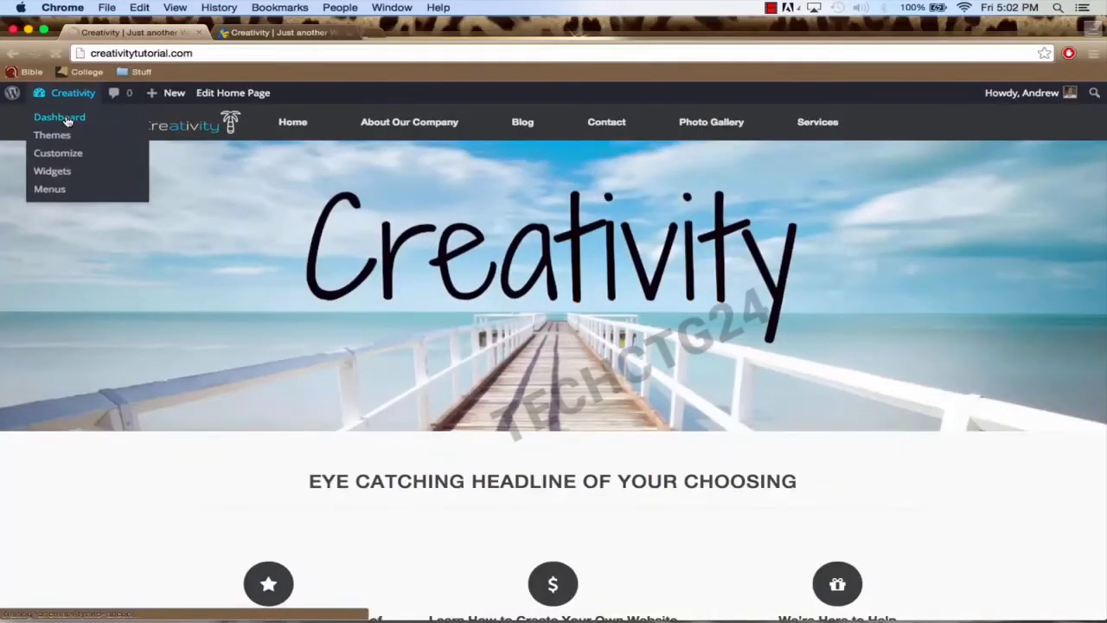
Step: Open the dashboard, check the live About Our Company page, then go to Appearance > Widgets
click(68, 121)
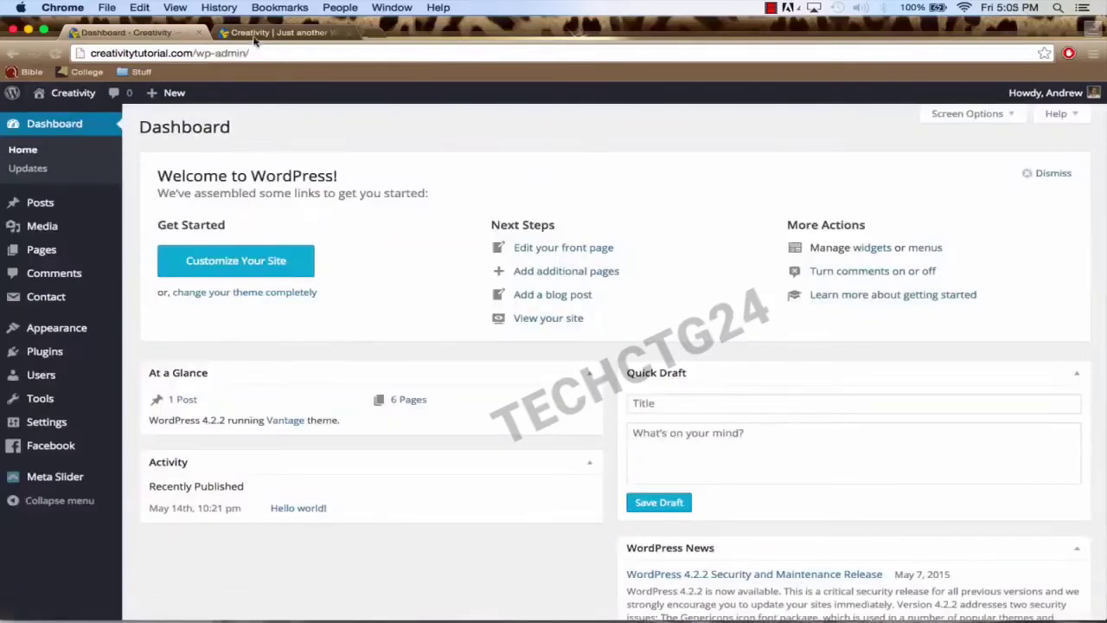
click(255, 34)
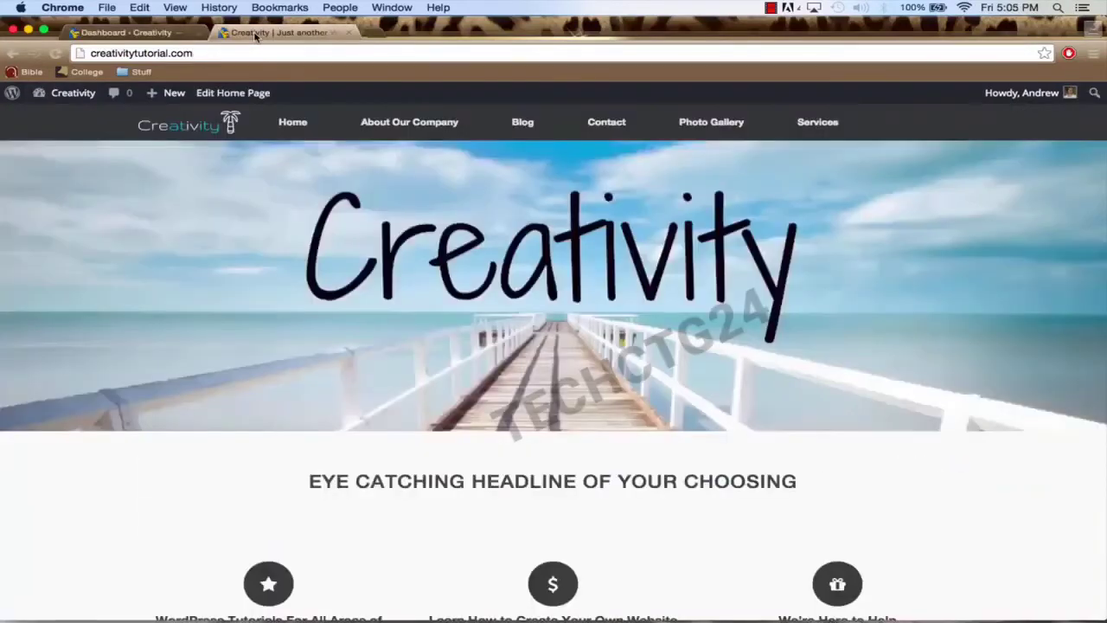
click(402, 125)
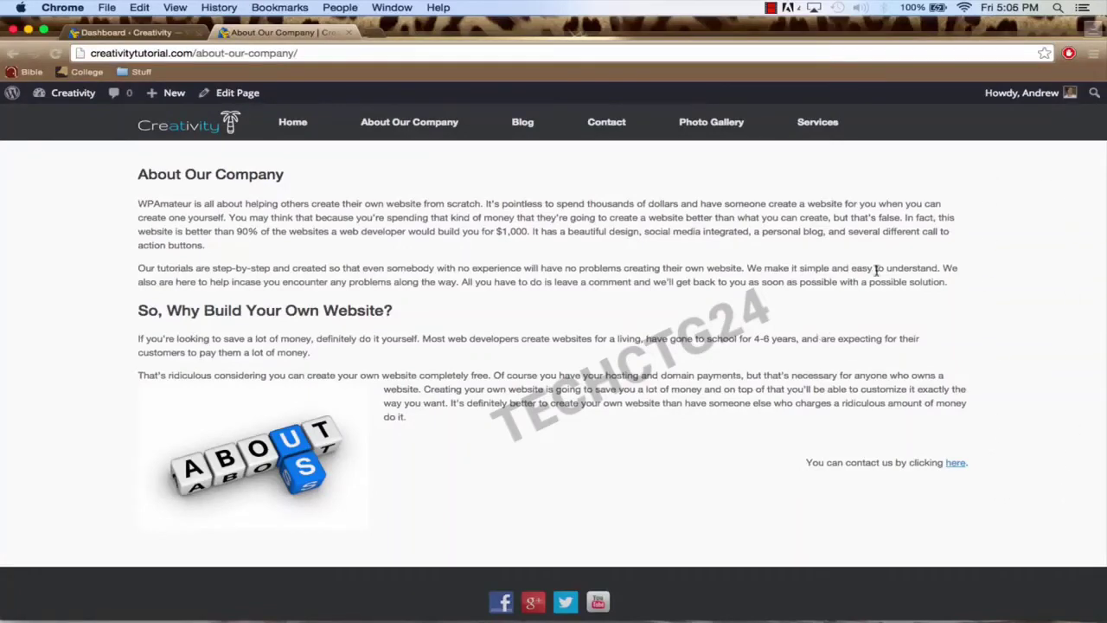
click(148, 34)
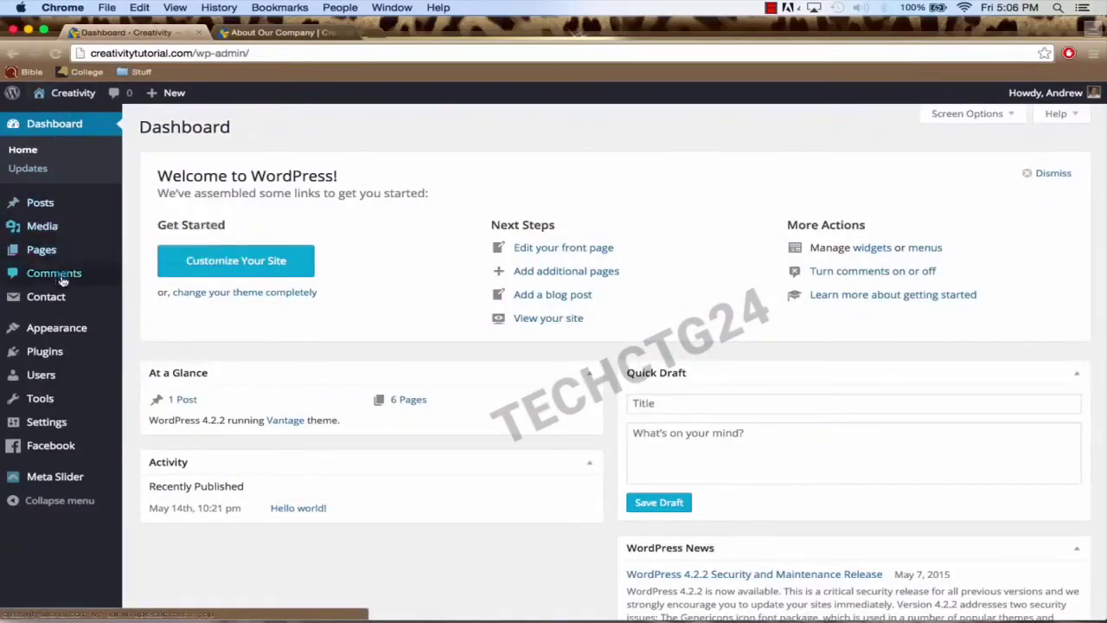
mouse_move(59, 326)
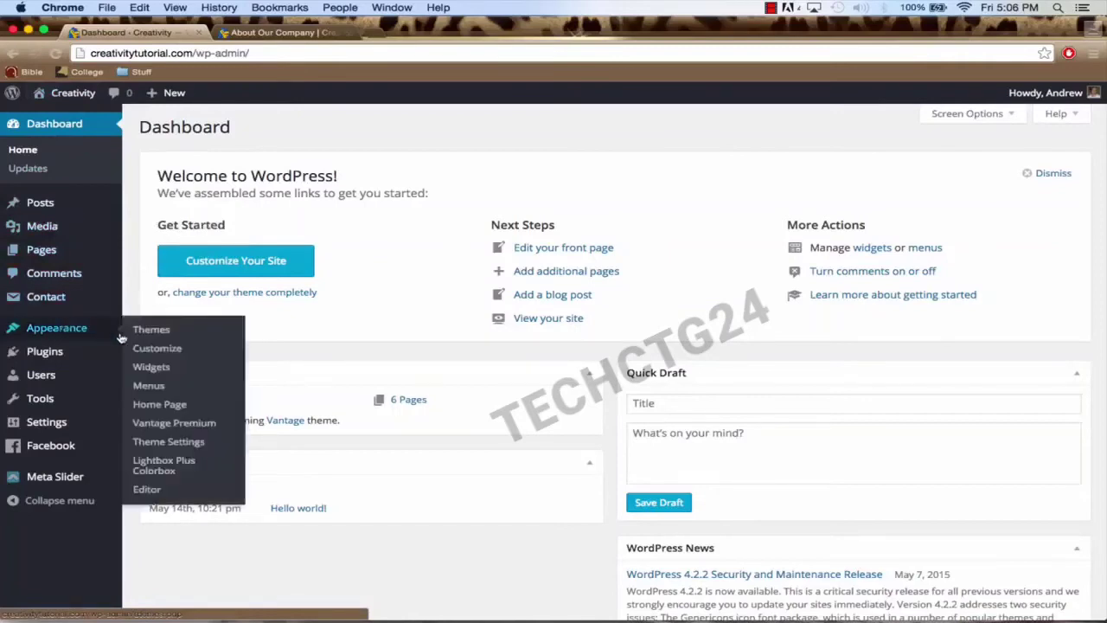
click(154, 369)
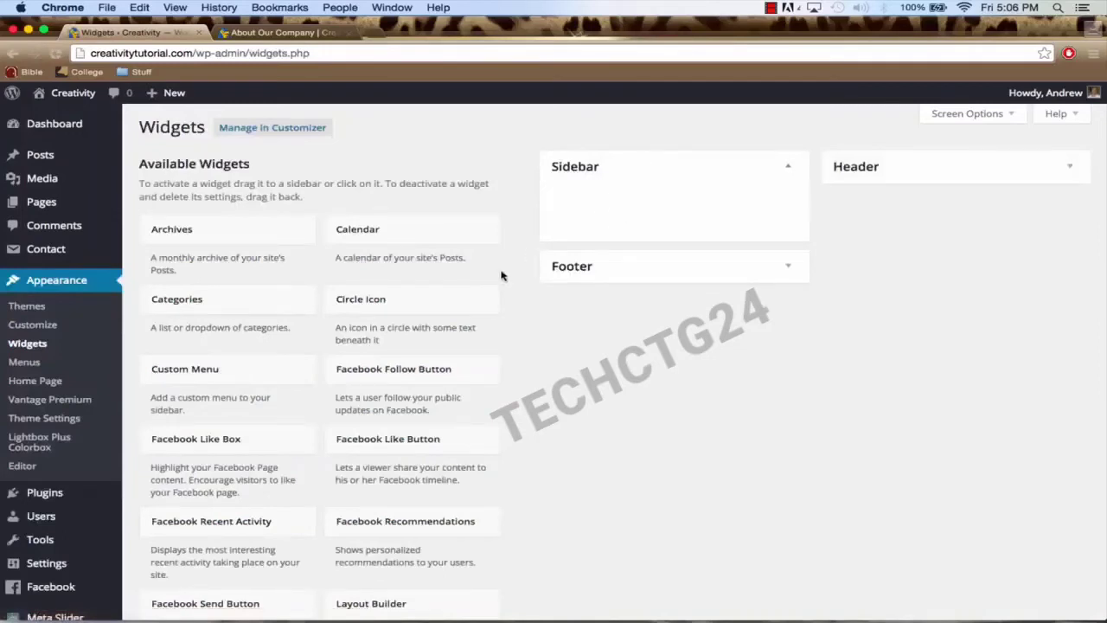
Step: Add a Facebook Like Box widget to the Sidebar and clear its default title
scroll(502, 275, down, 3)
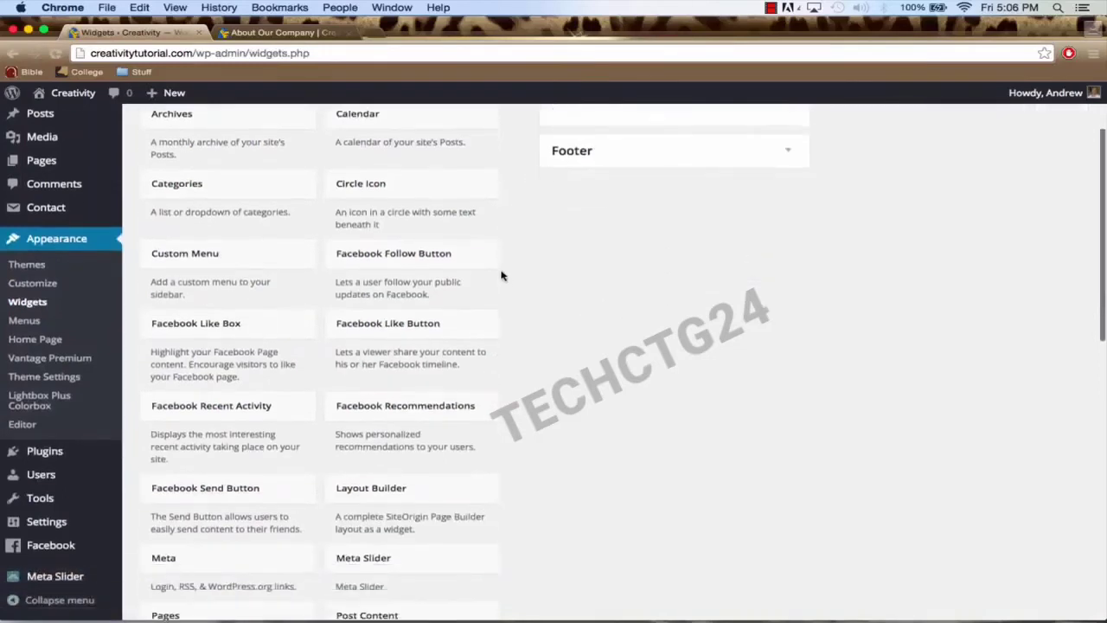
click(241, 325)
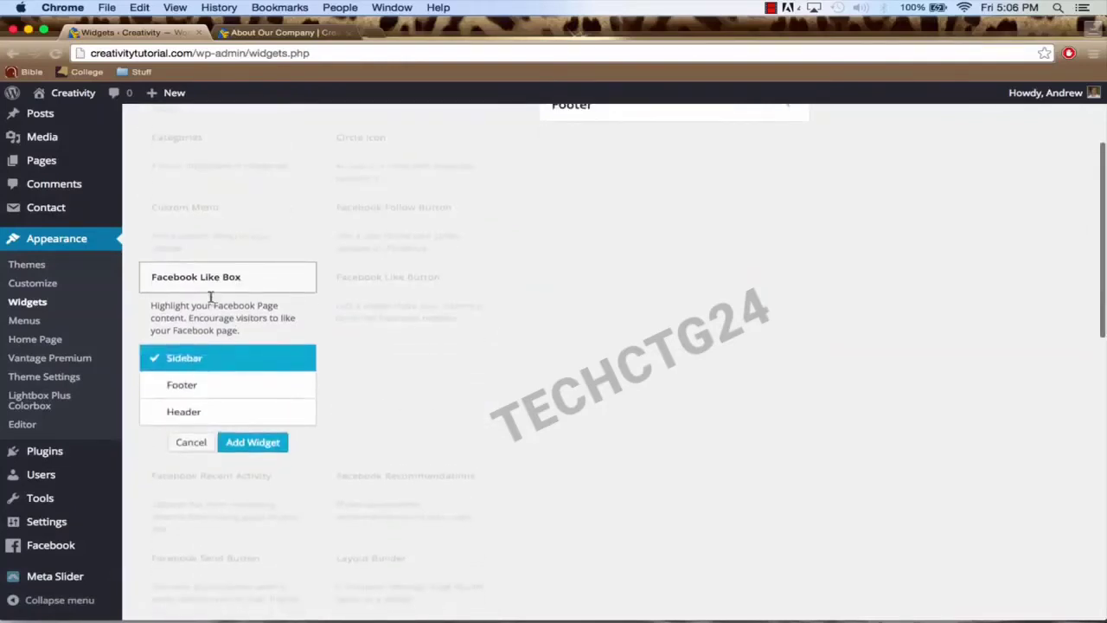
click(249, 442)
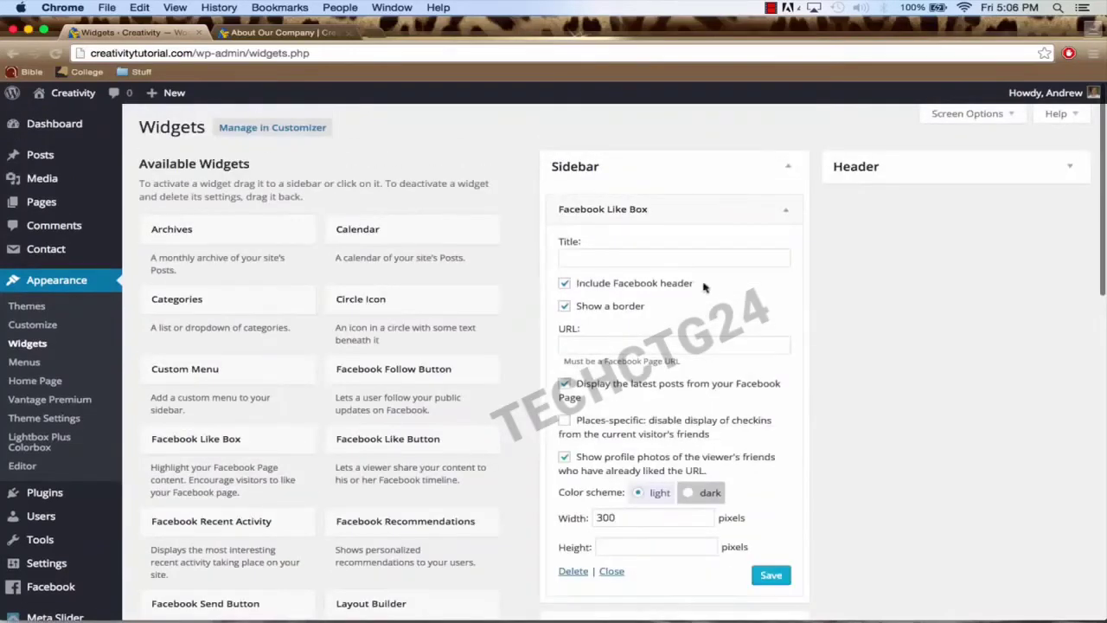
click(642, 253)
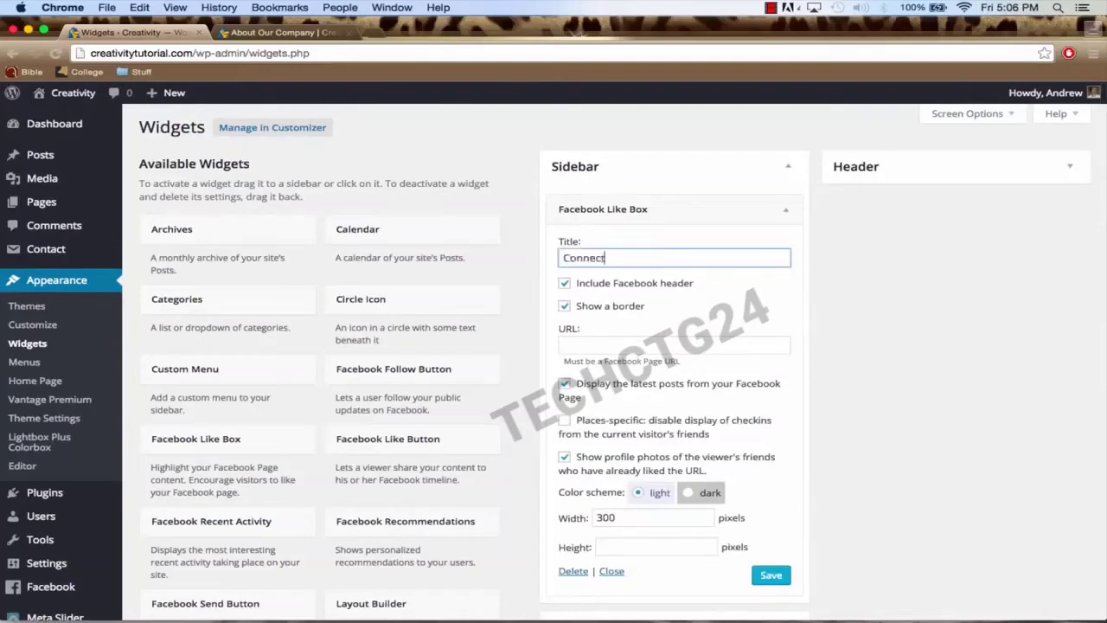
key(super+a)
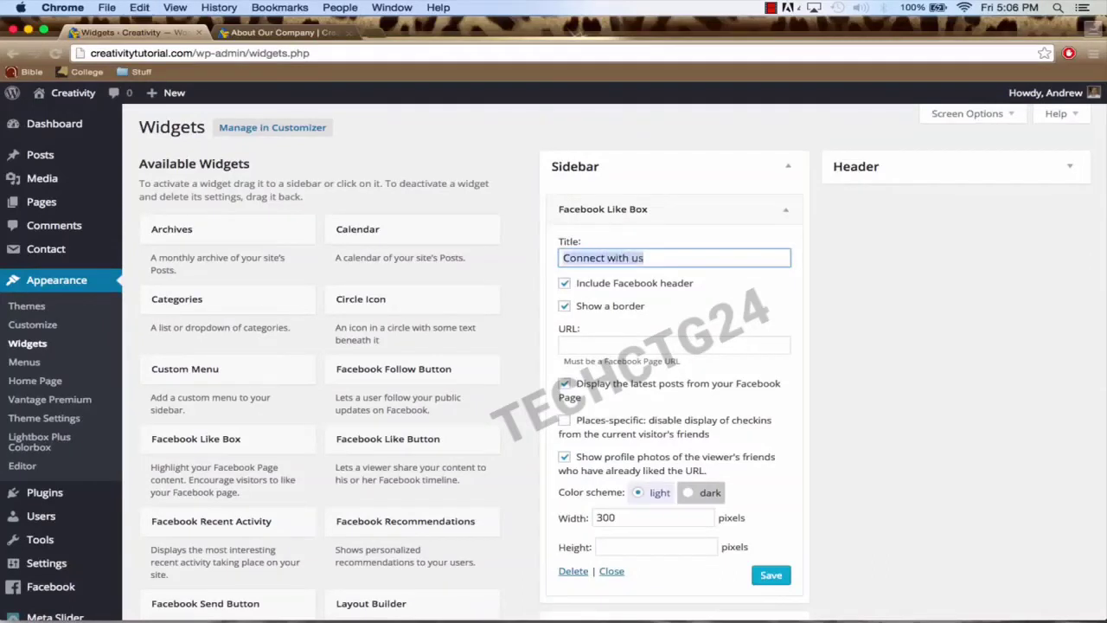
key(BackSpace)
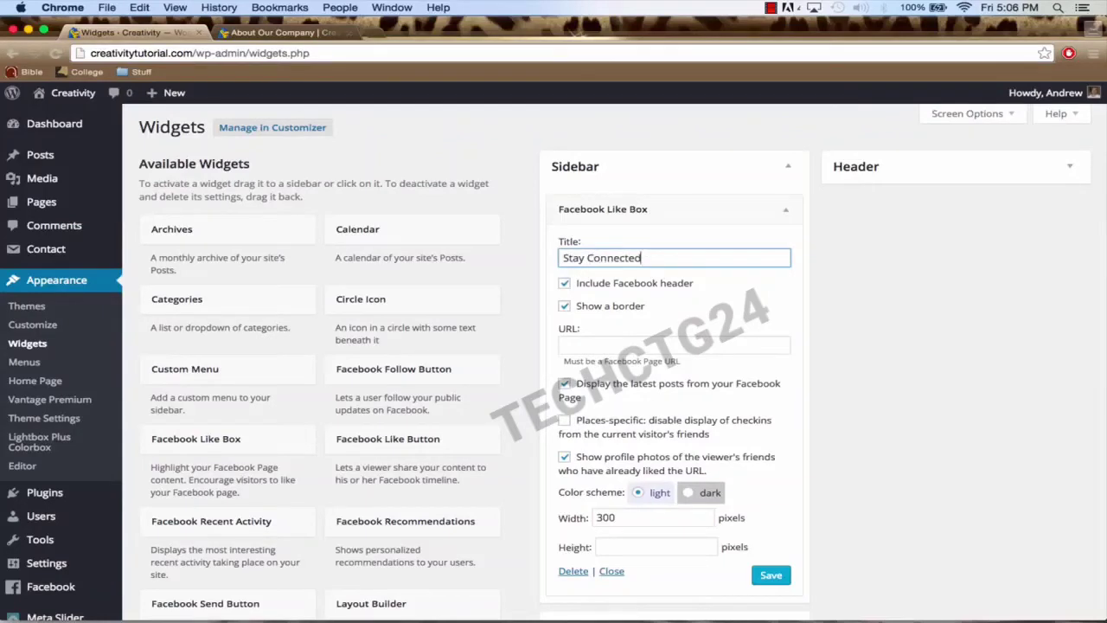
Step: Paste the Facebook page URL, keep width 300, save the widget, and switch to About Our Company
click(616, 343)
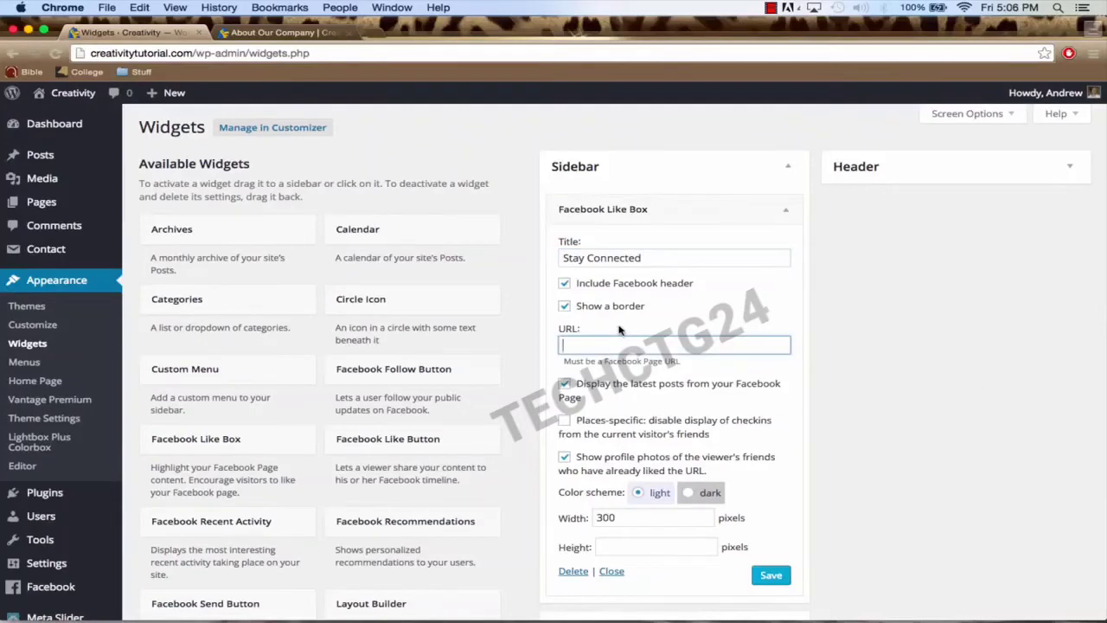
key(super+v)
scroll(663, 345, down, 2)
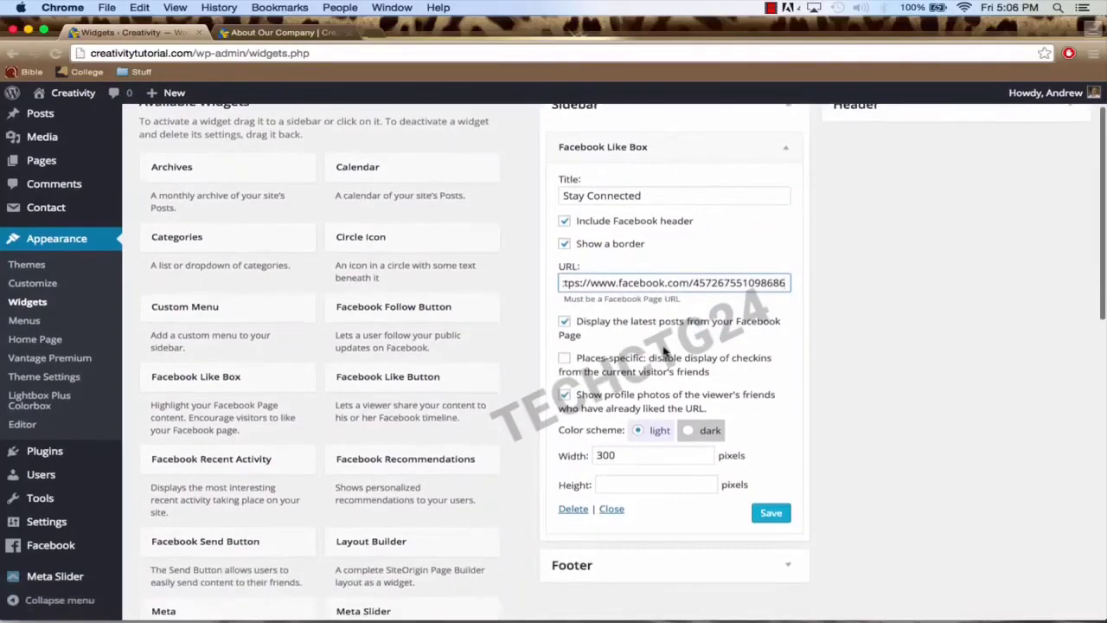
click(622, 454)
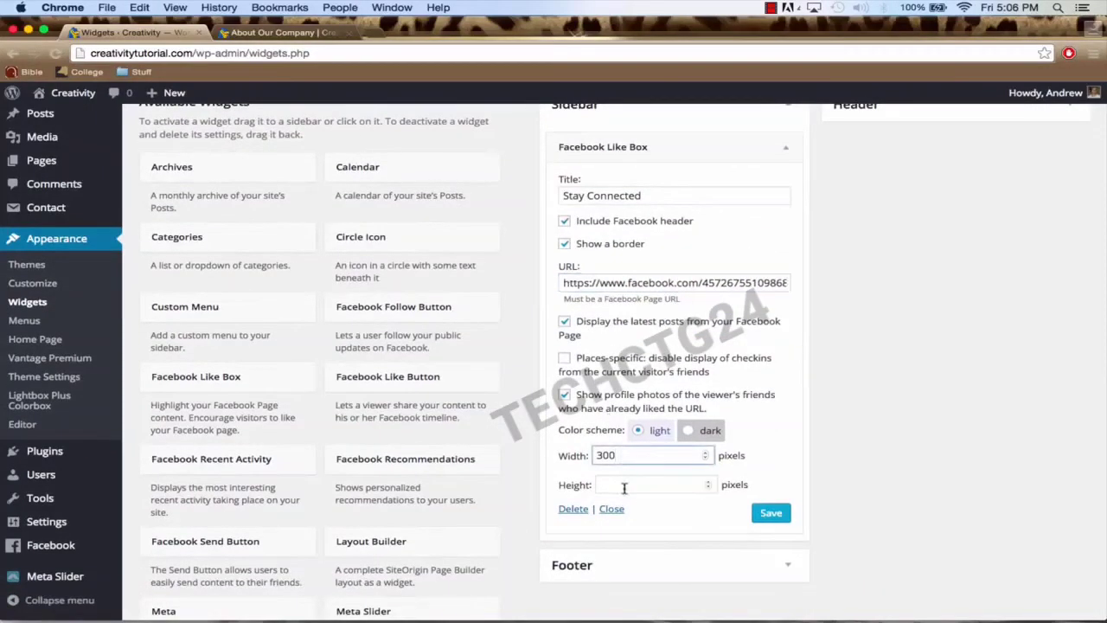
click(624, 486)
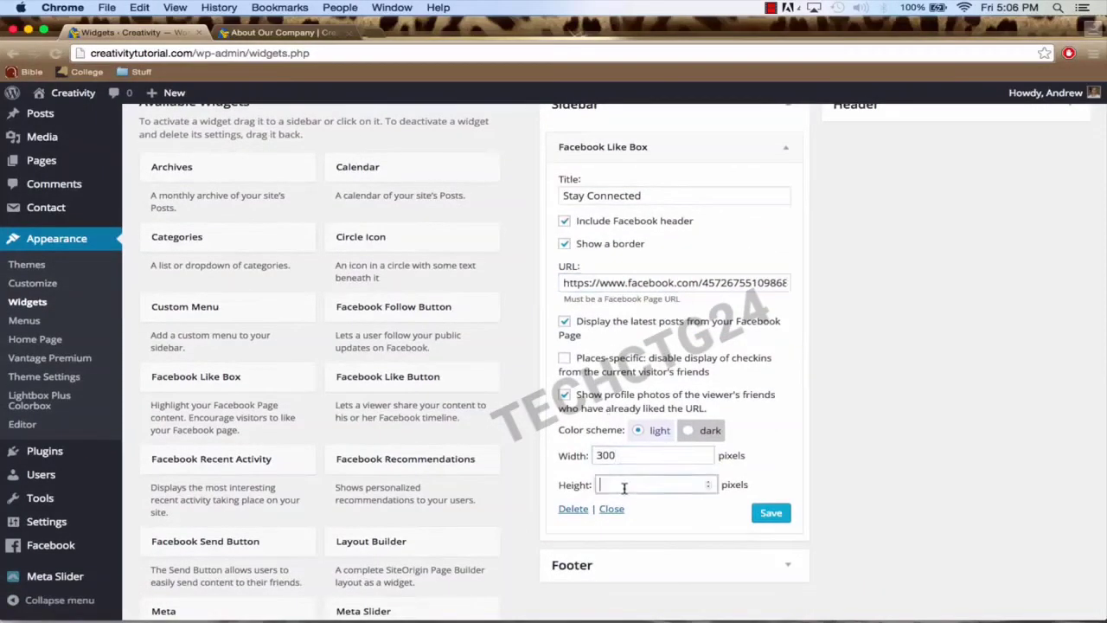
click(697, 432)
scroll(714, 397, down, 2)
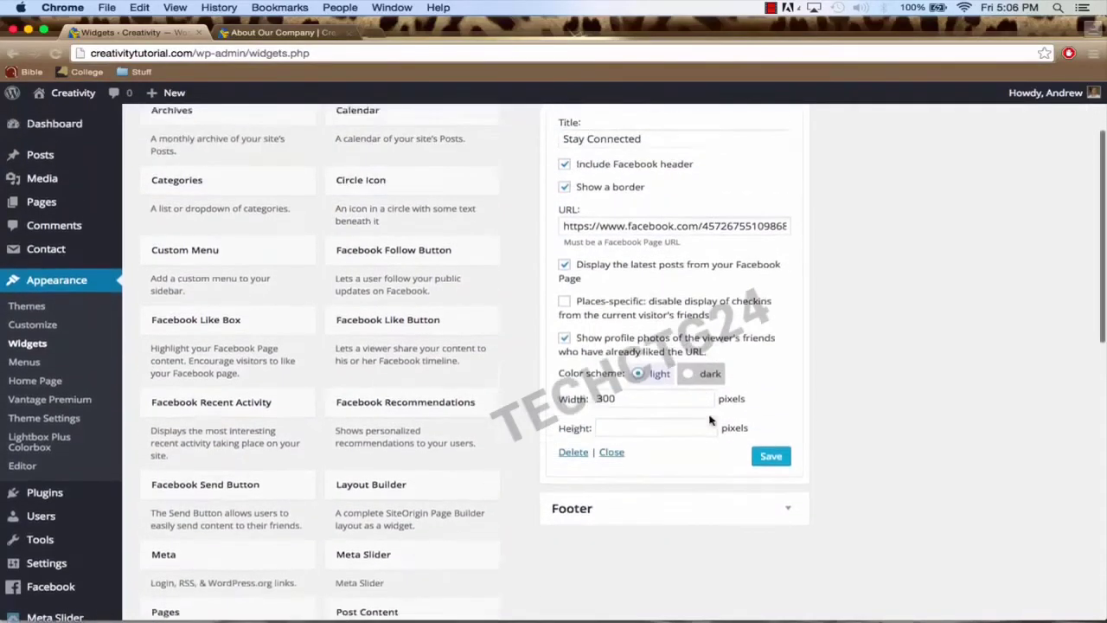
scroll(709, 417, up, 3)
scroll(709, 419, down, 3)
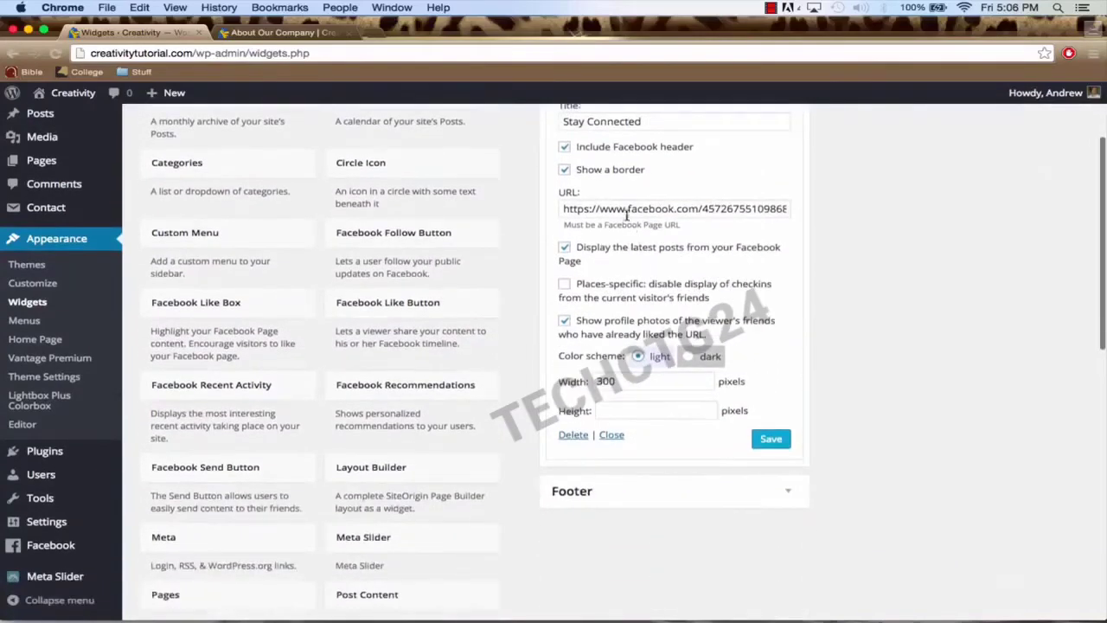
scroll(709, 420, up, 2)
scroll(648, 259, down, 1)
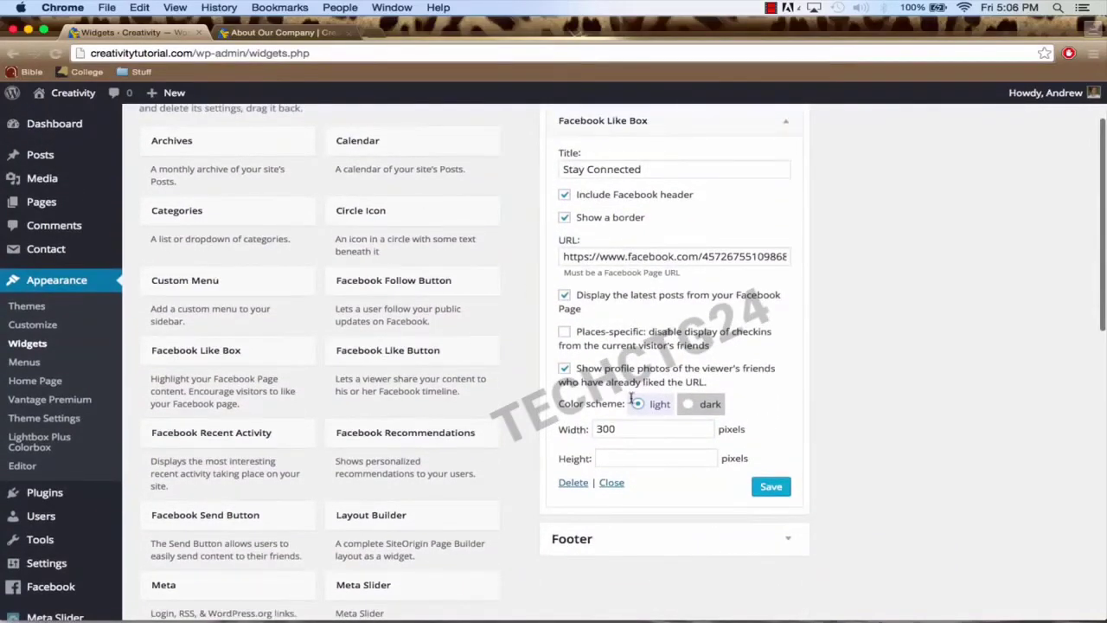
click(774, 487)
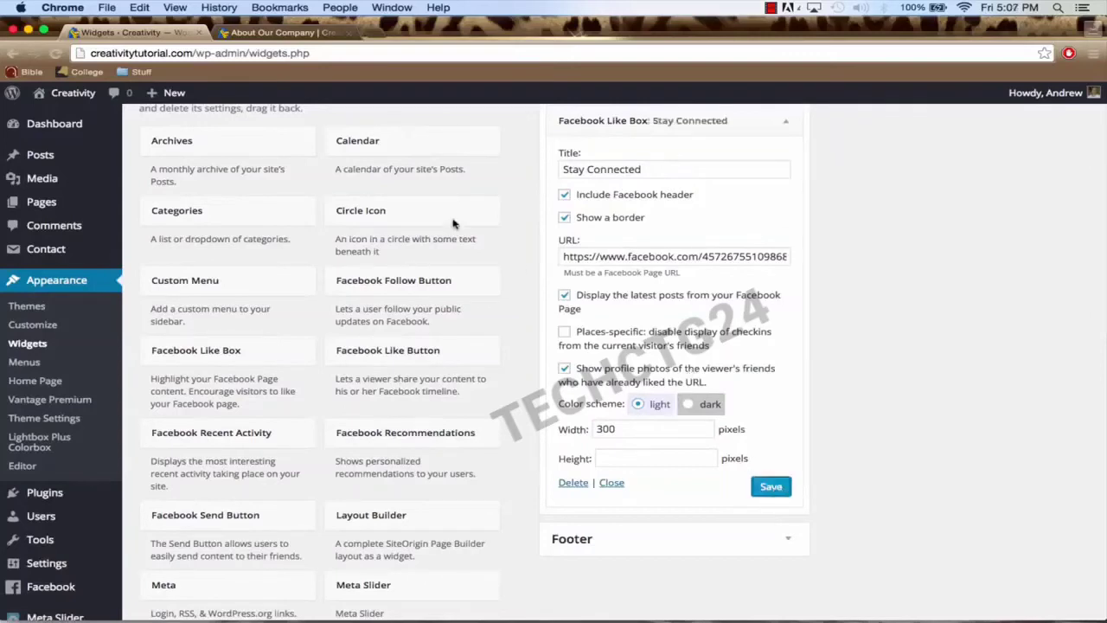
click(278, 33)
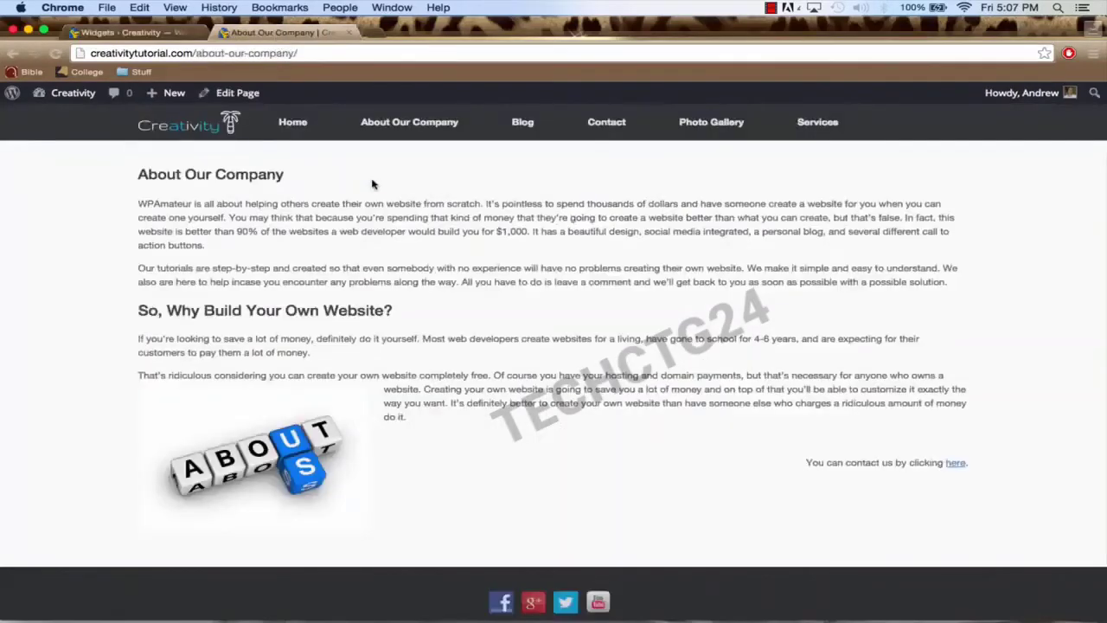
Step: Reload the About Our Company page to show the Stay Connected Facebook box in the sidebar
click(334, 54)
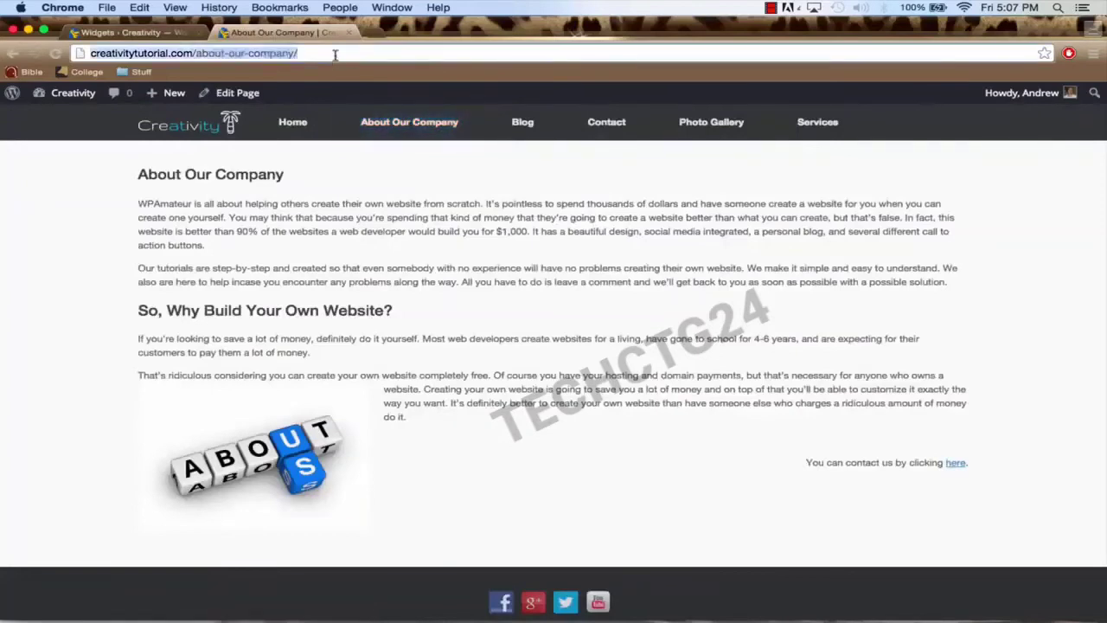
key(Return)
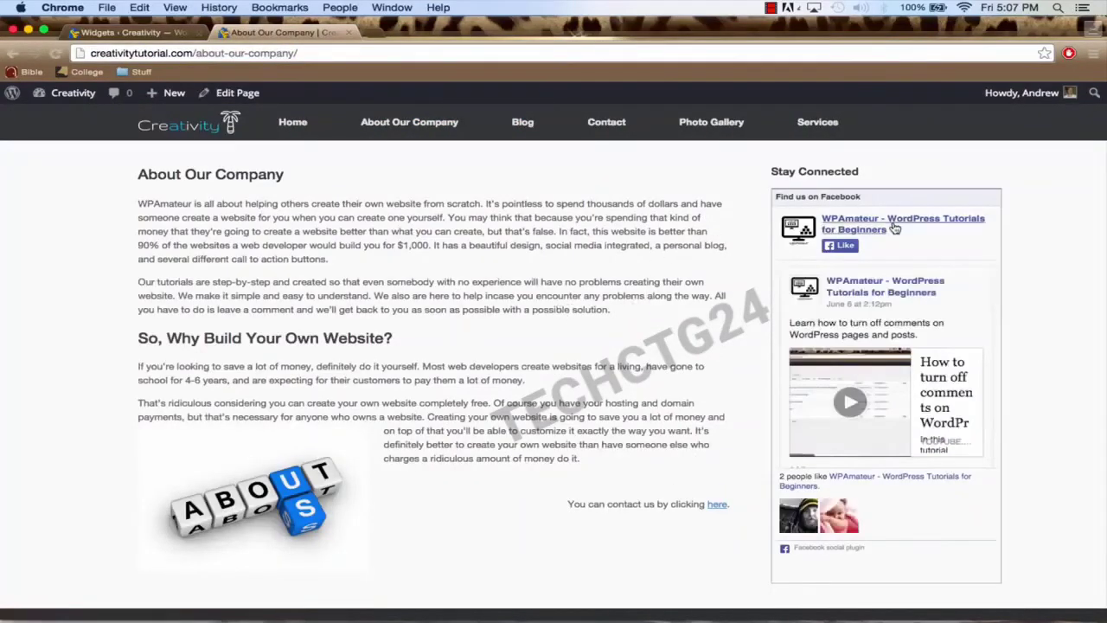
scroll(1003, 370, down, 3)
scroll(1032, 396, up, 3)
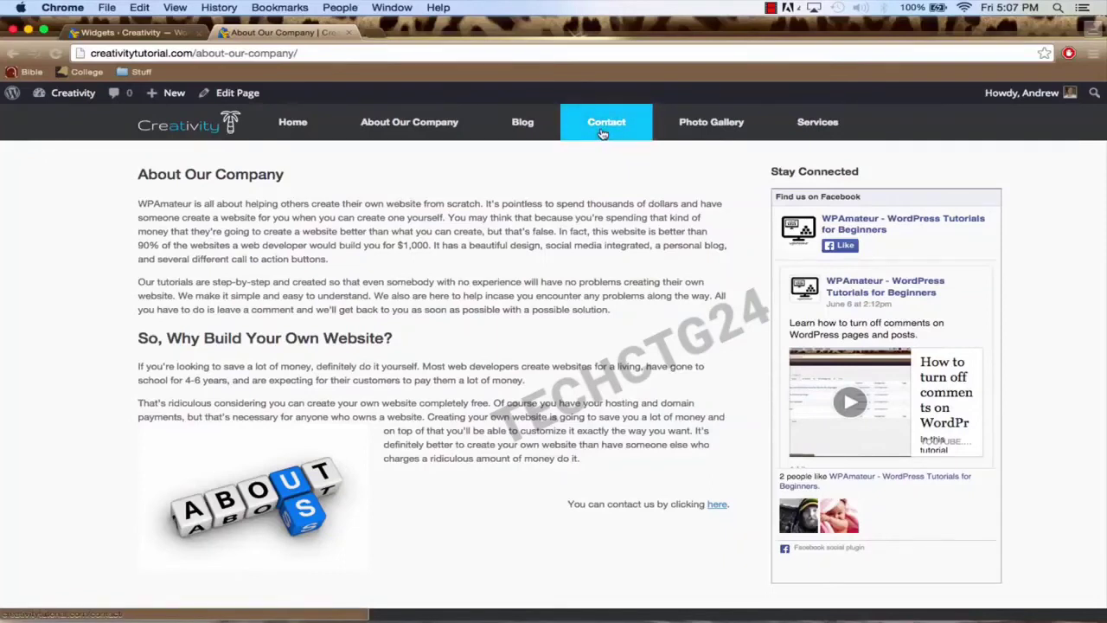
Step: Open the Blog page showing the 'Hello world!' post
click(523, 125)
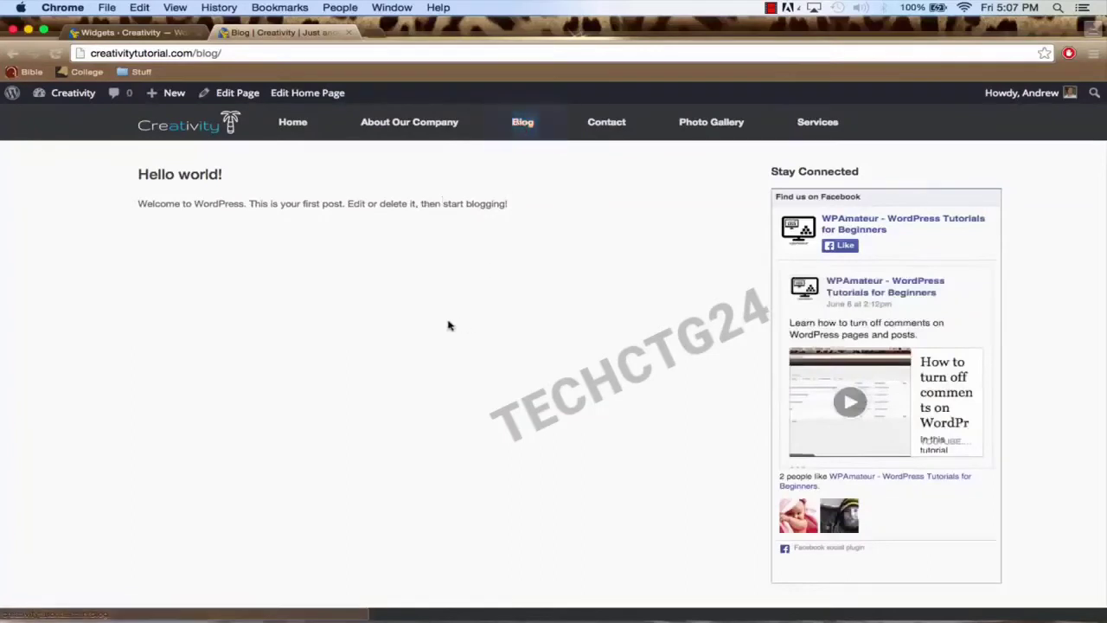
scroll(298, 320, down, 2)
scroll(297, 319, up, 2)
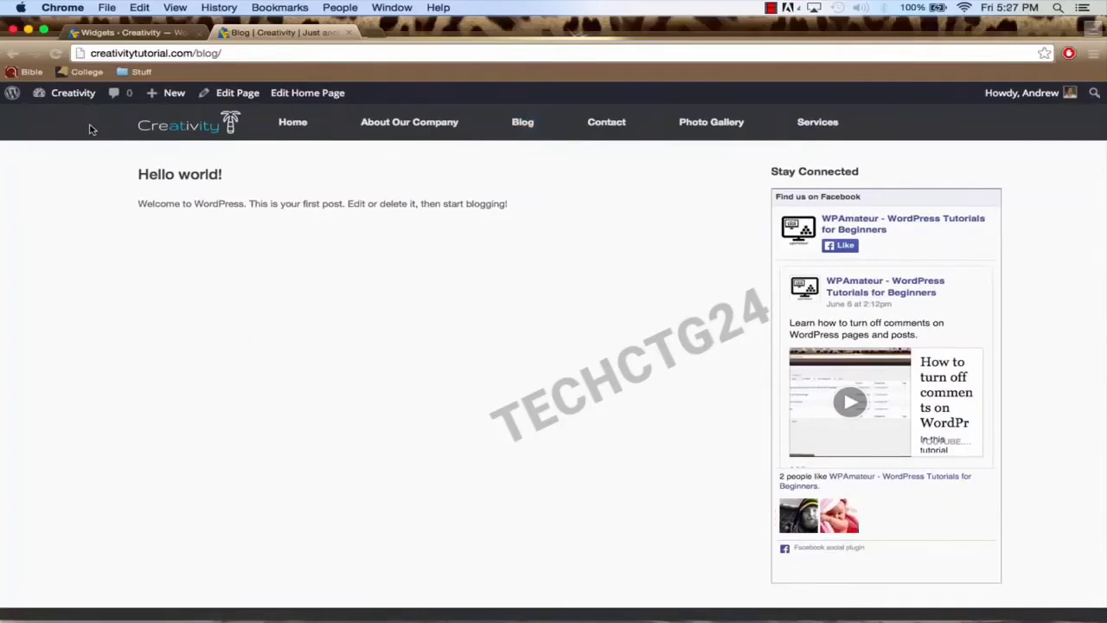
Step: Trash the default 'Hello world!' post from the dashboard's Posts list
mouse_move(61, 97)
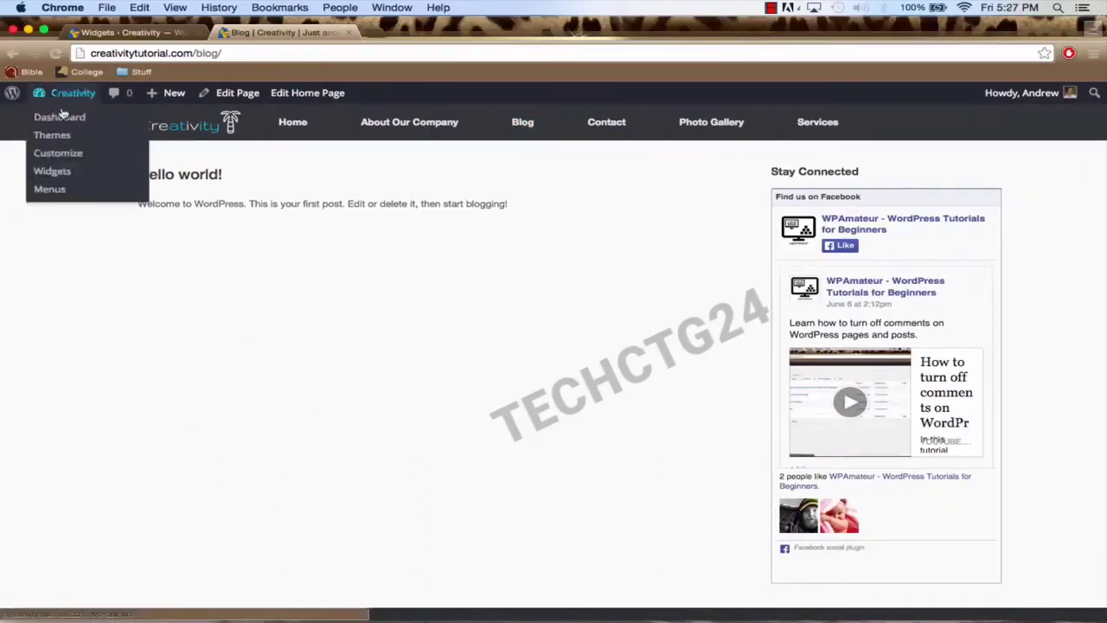
click(62, 119)
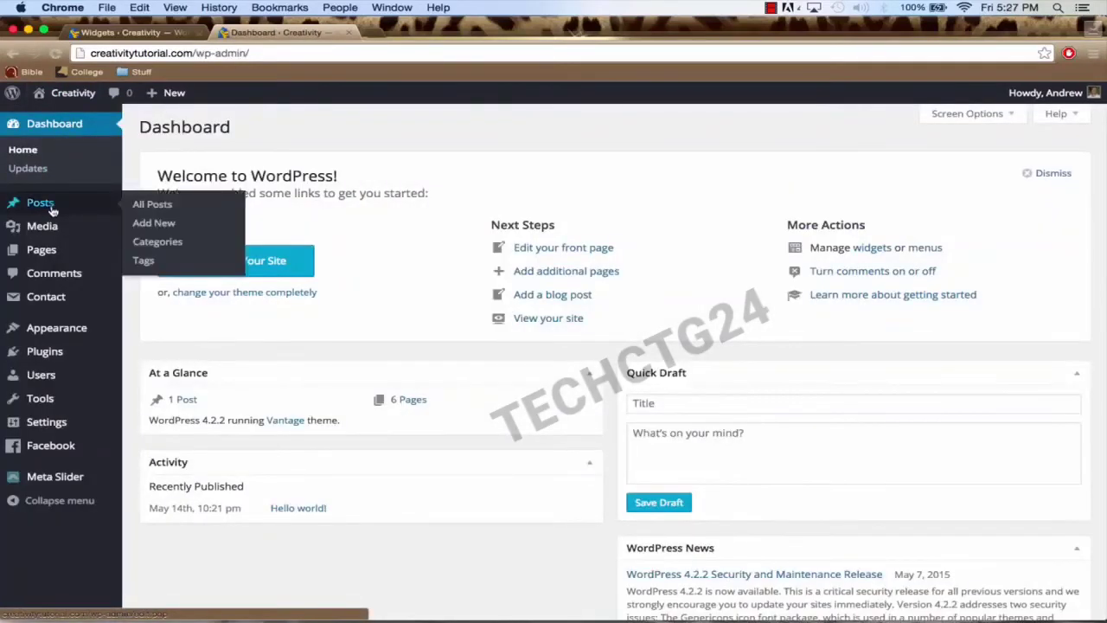
click(52, 206)
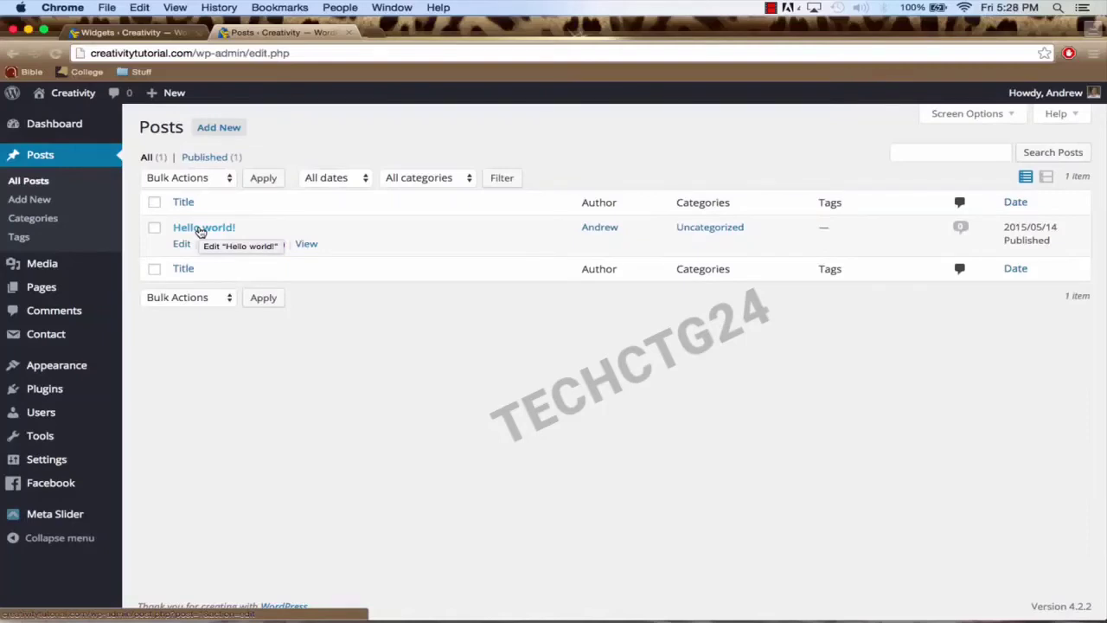
click(268, 245)
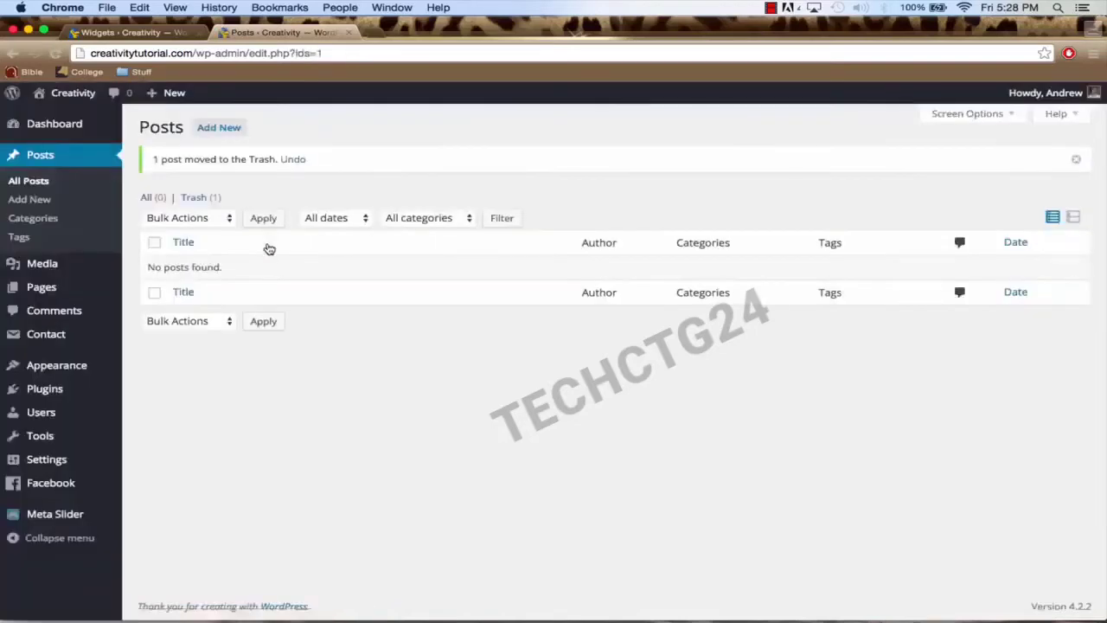
click(224, 132)
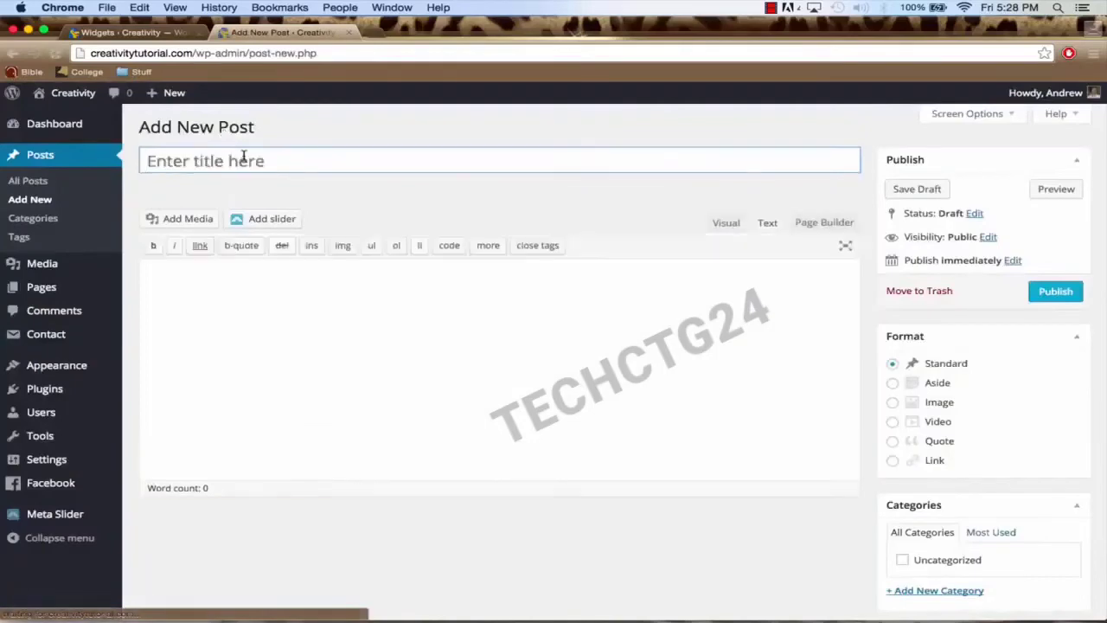
Step: Title a new post 'The Love of Rain' using the article document's heading, without h1 tags
mouse_move(657, 605)
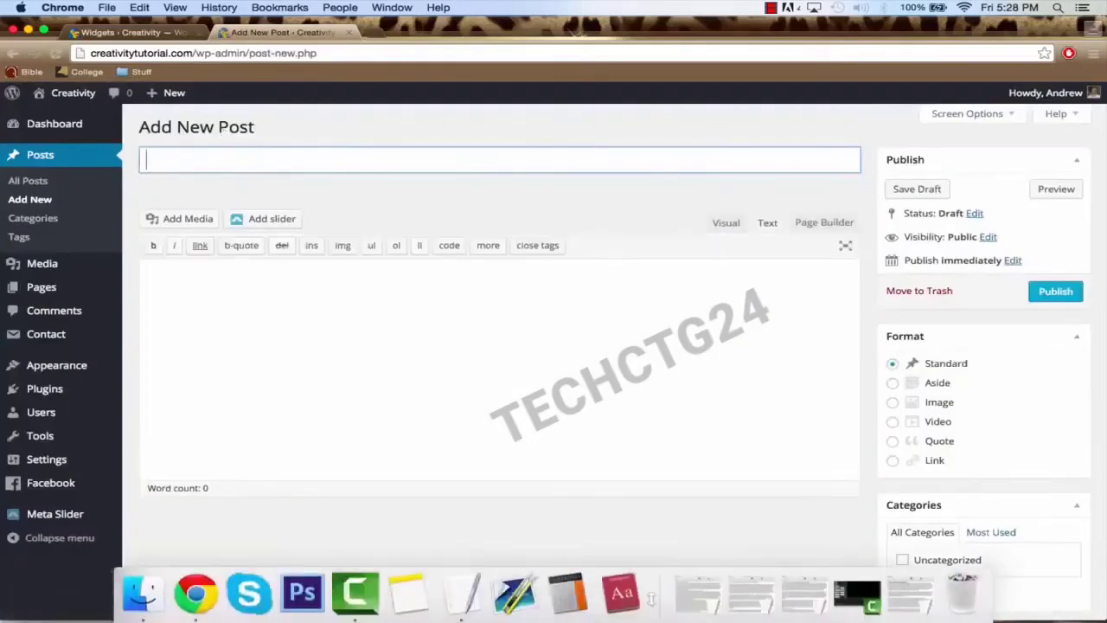
click(697, 595)
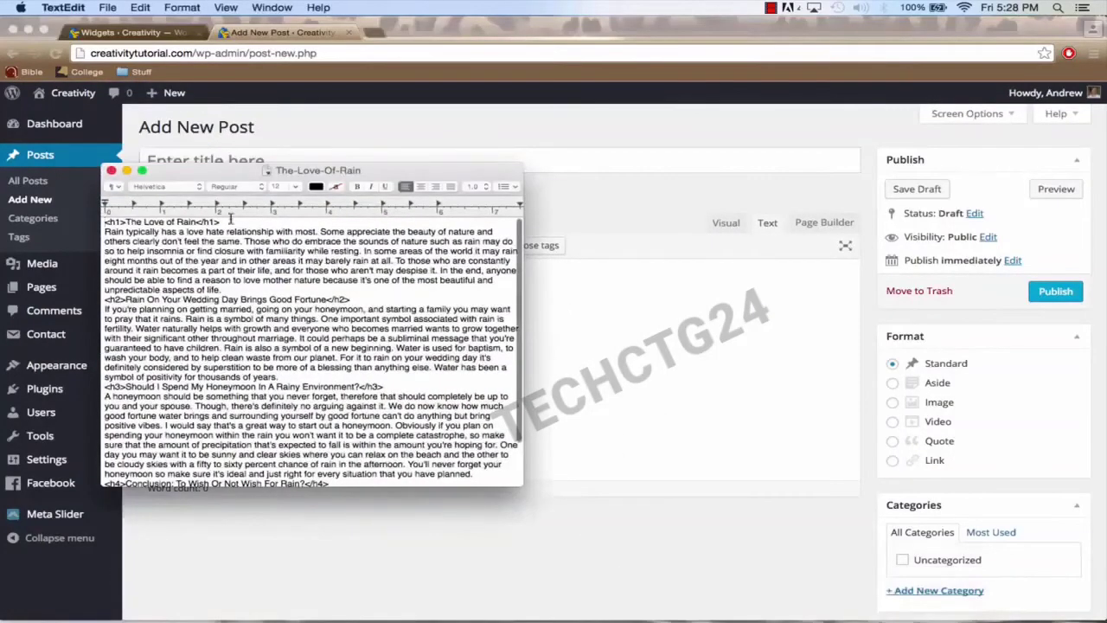
drag(222, 221, 118, 221)
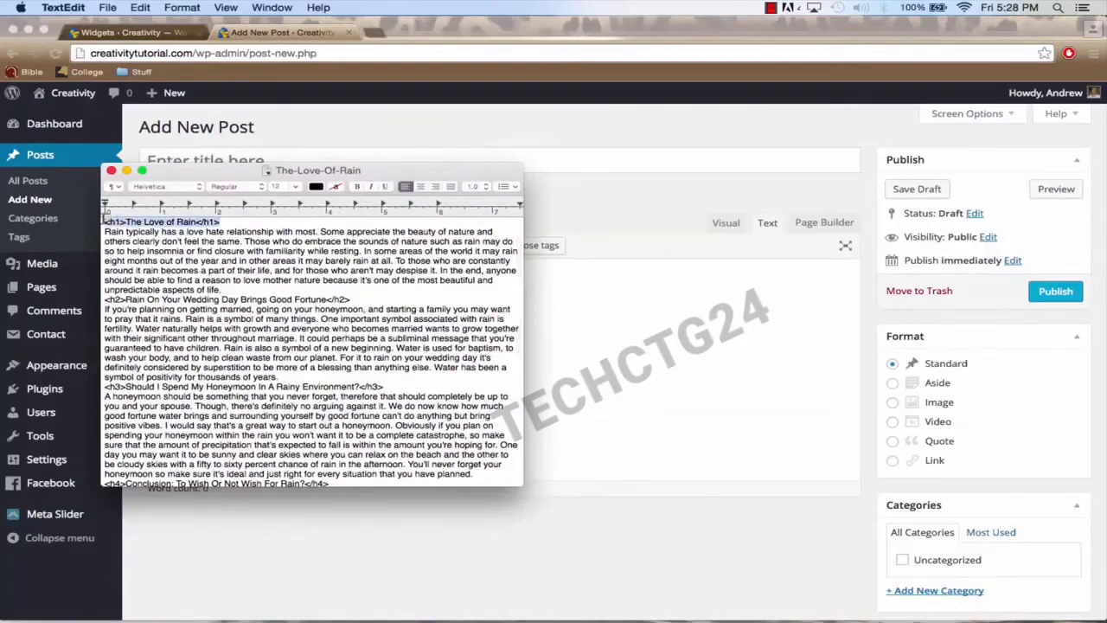
click(127, 171)
click(232, 161)
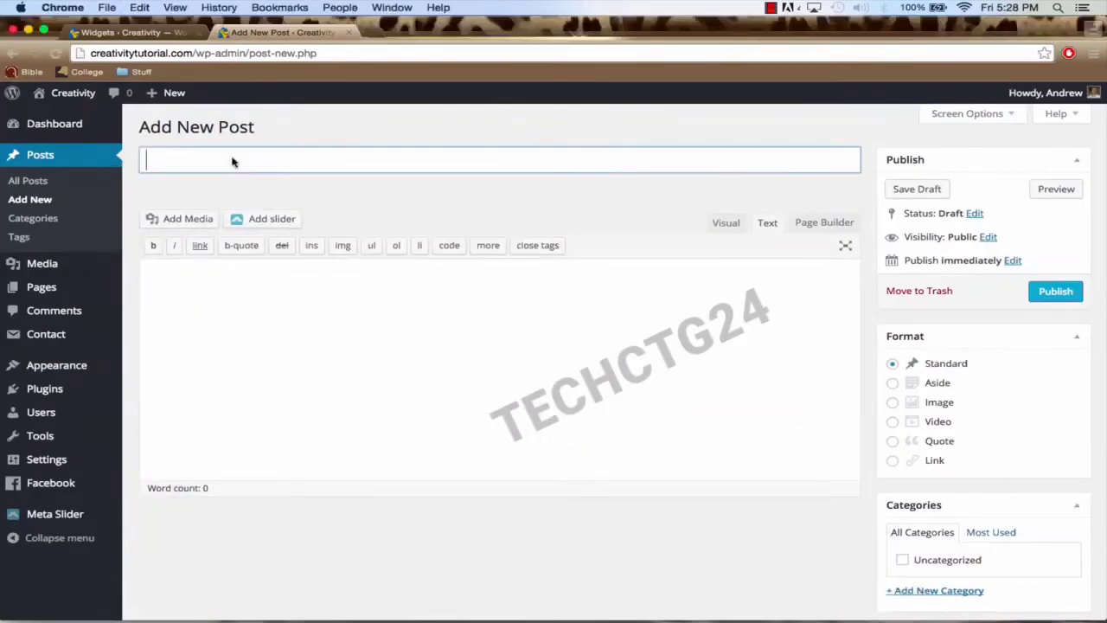
text(<h1>The Love of Rain</h1>)
key(BackSpace)
key(BackSpace)
key(BackSpace)
key(BackSpace)
key(BackSpace)
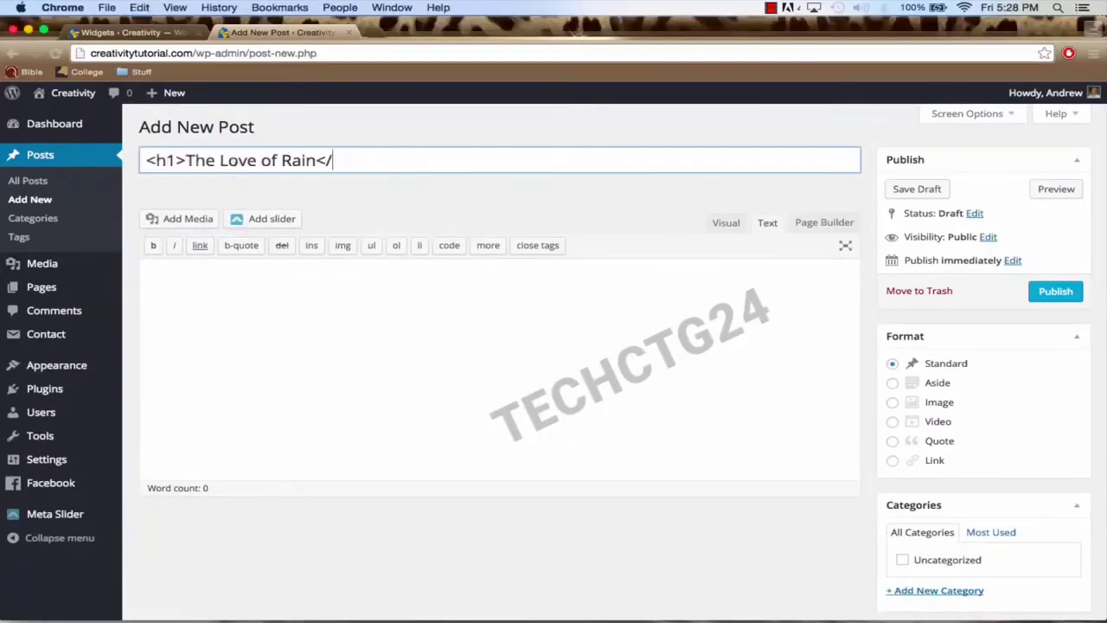
drag(185, 160, 114, 164)
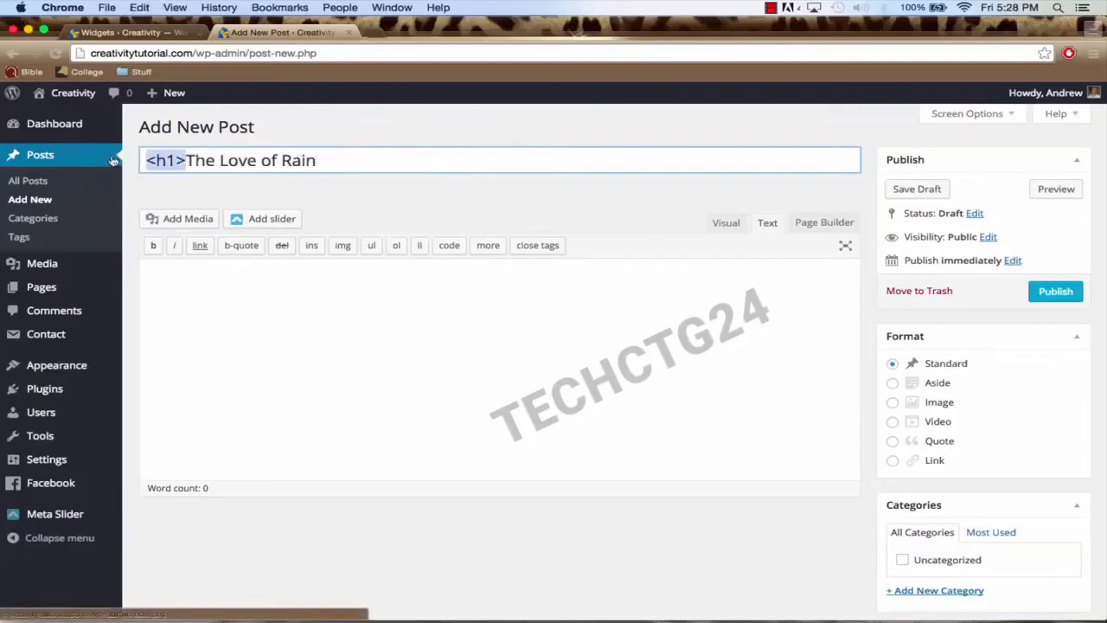
key(BackSpace)
Step: Paste the full Love of Rain article into the body, remove its duplicate heading, and publish
mouse_move(697, 605)
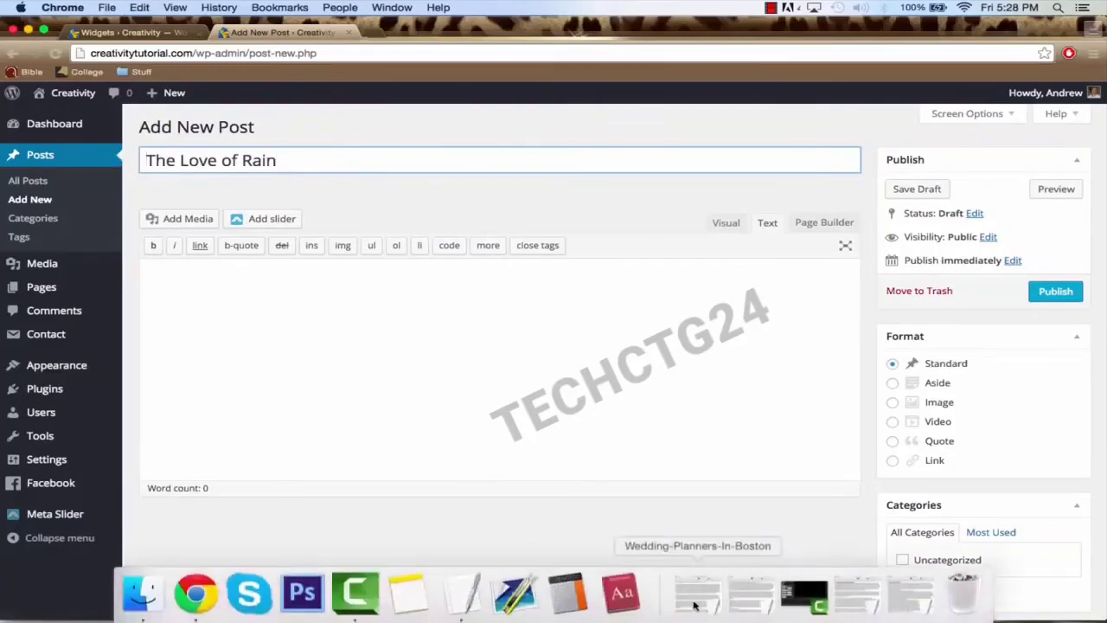
click(894, 598)
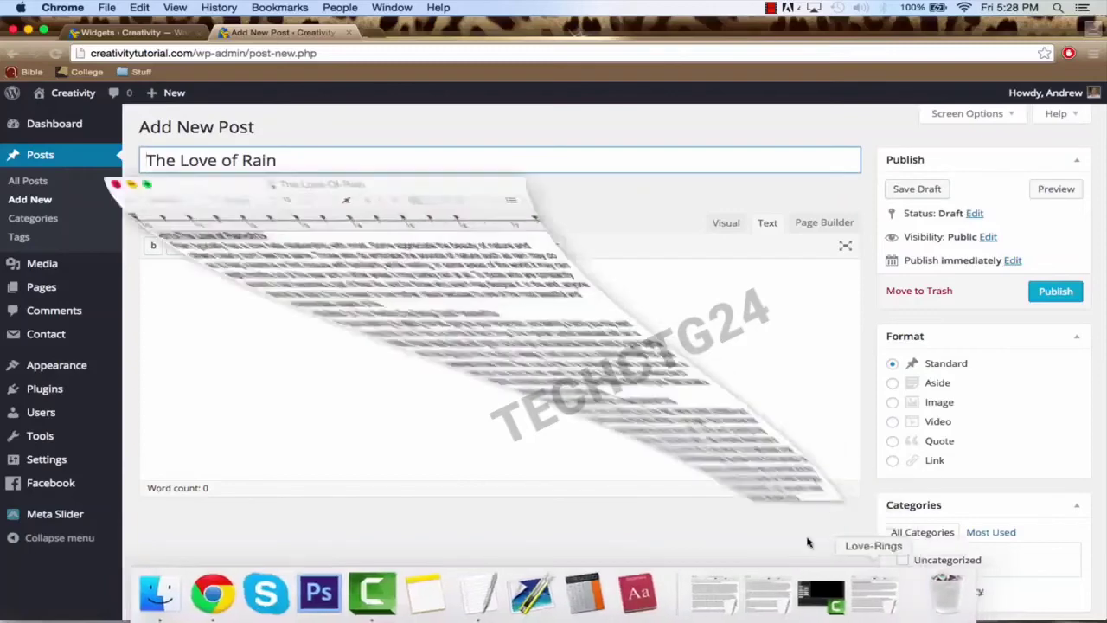
key(super+a)
key(super+c)
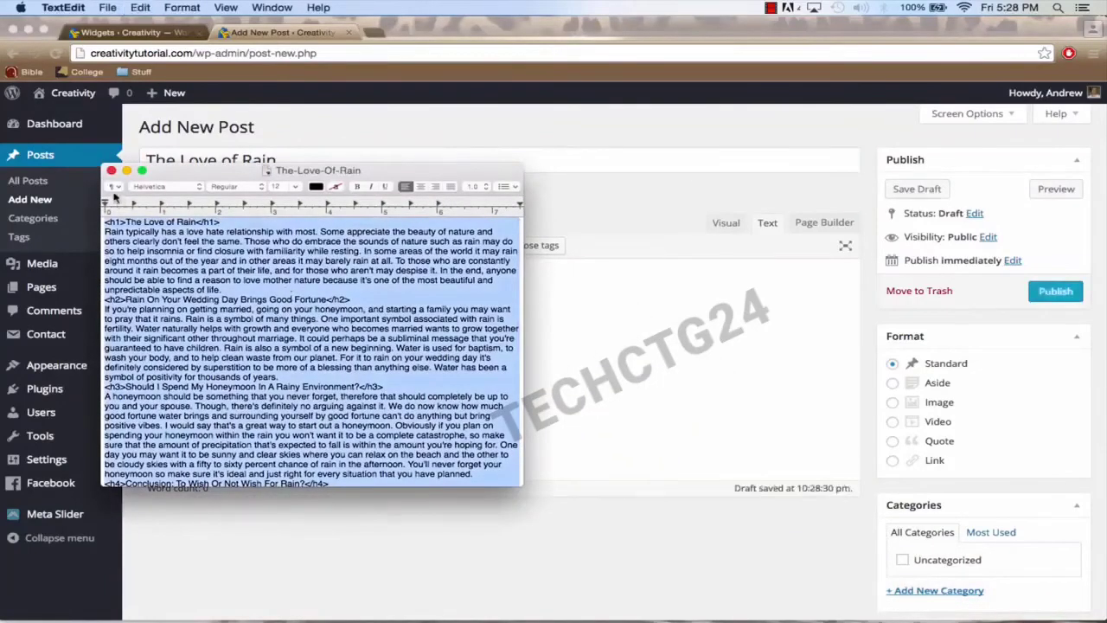
click(112, 170)
click(615, 319)
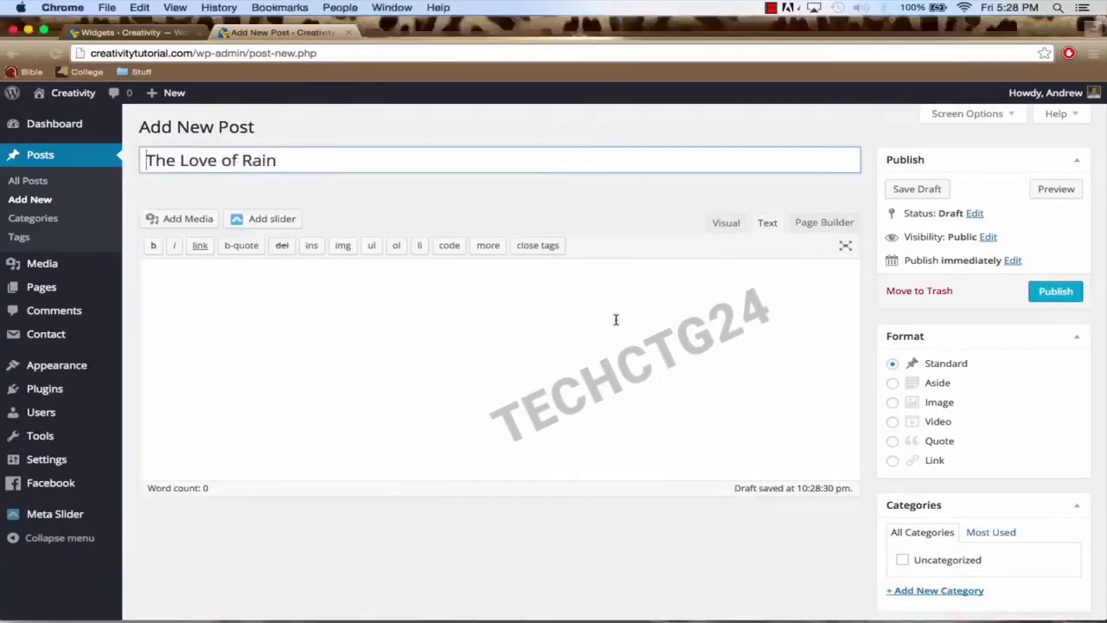
key(super+v)
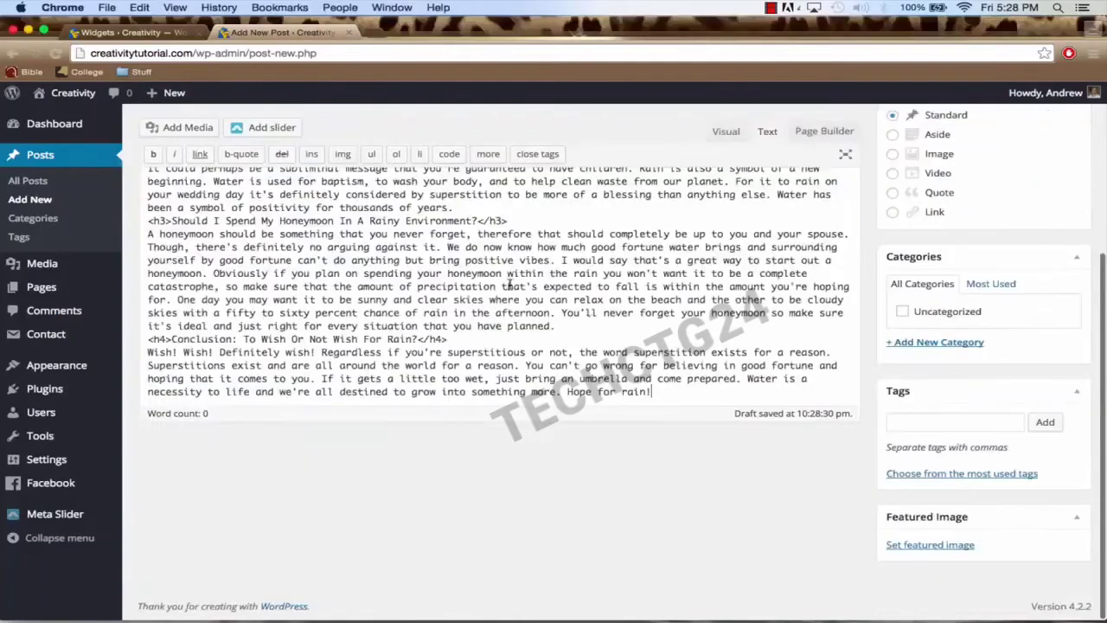
scroll(415, 212, up, 10)
drag(308, 249, 145, 253)
key(BackSpace)
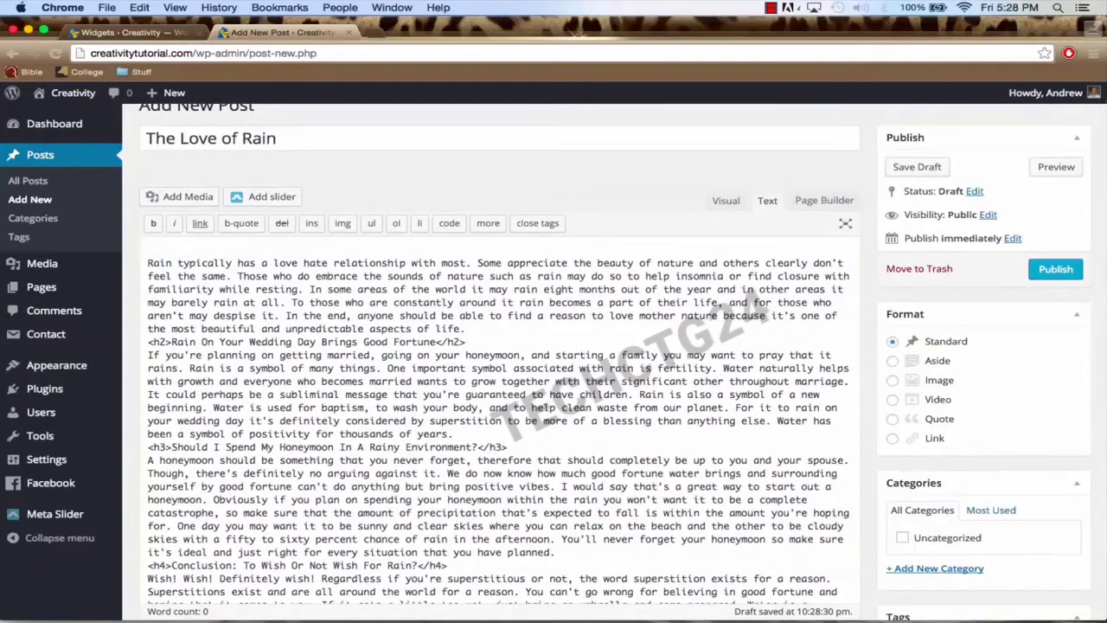
key(Delete)
click(1053, 273)
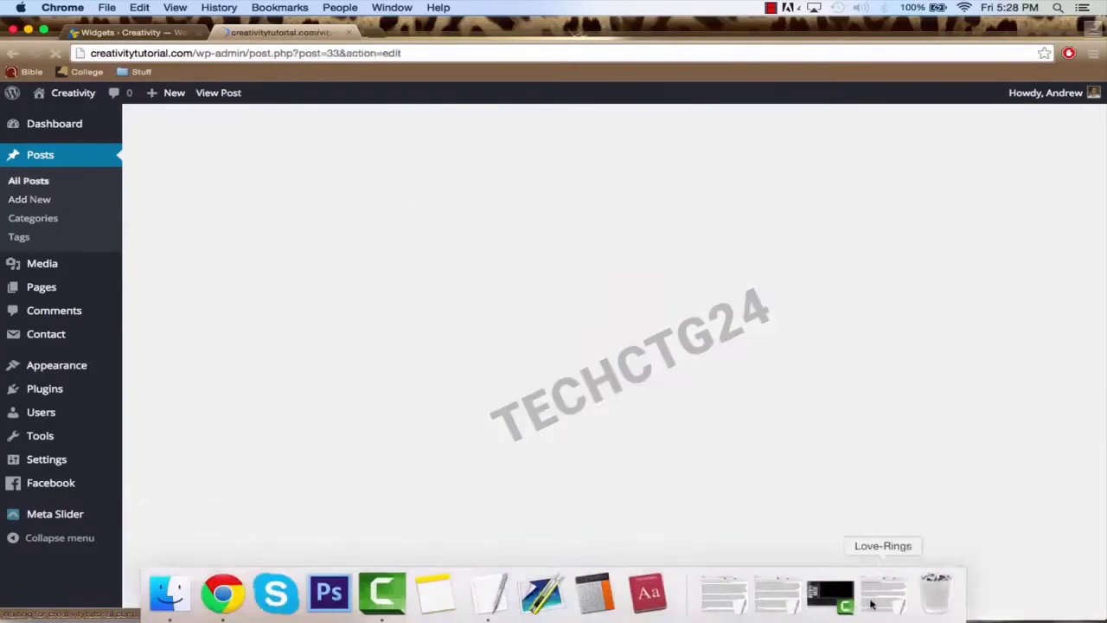
Step: Take the promise ring heading from the Love-Rings notes and start a new post
click(882, 593)
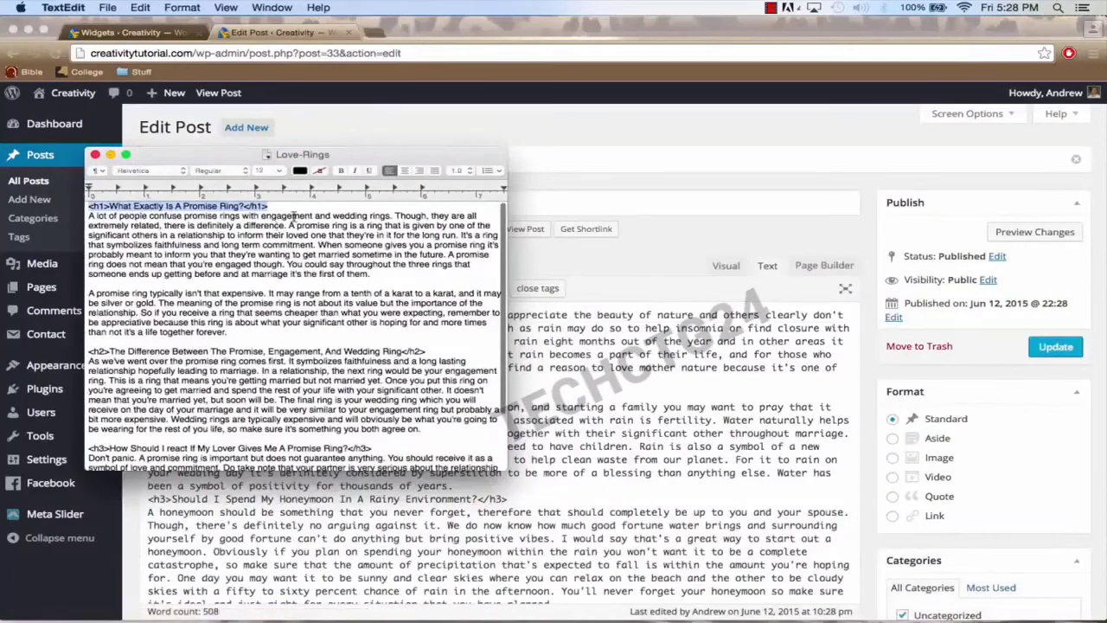
click(304, 215)
drag(285, 209, 87, 207)
key(super+c)
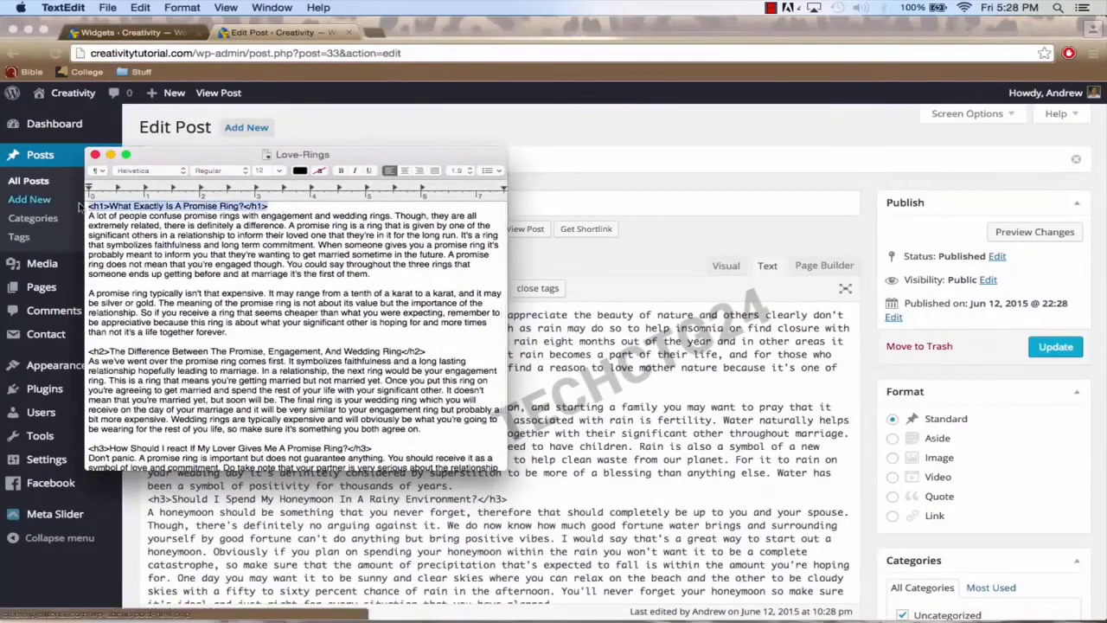
click(110, 155)
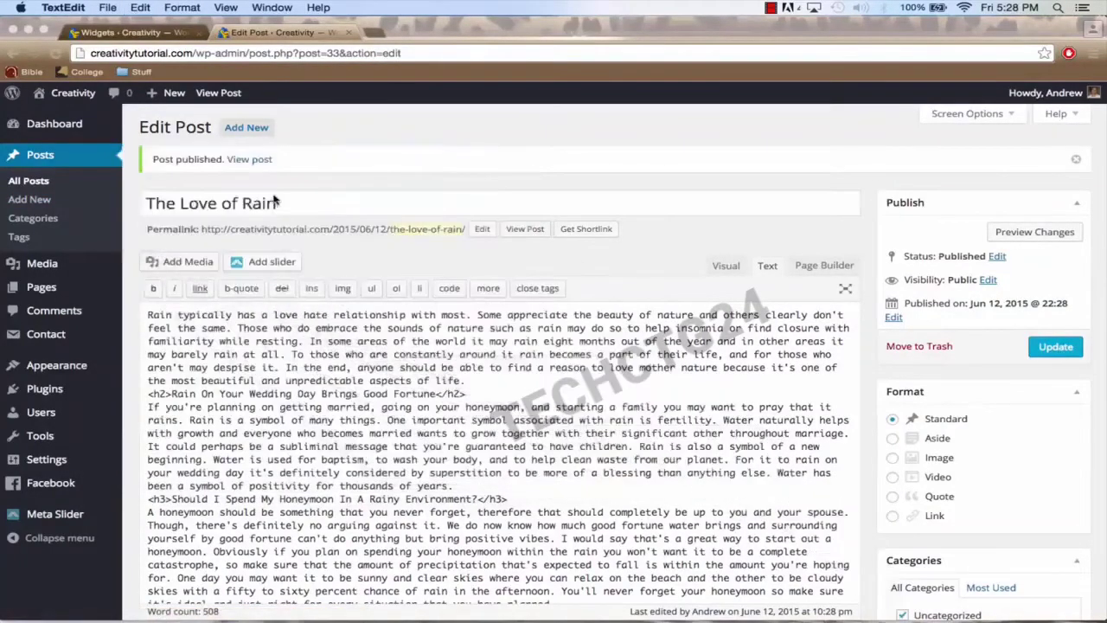
click(251, 129)
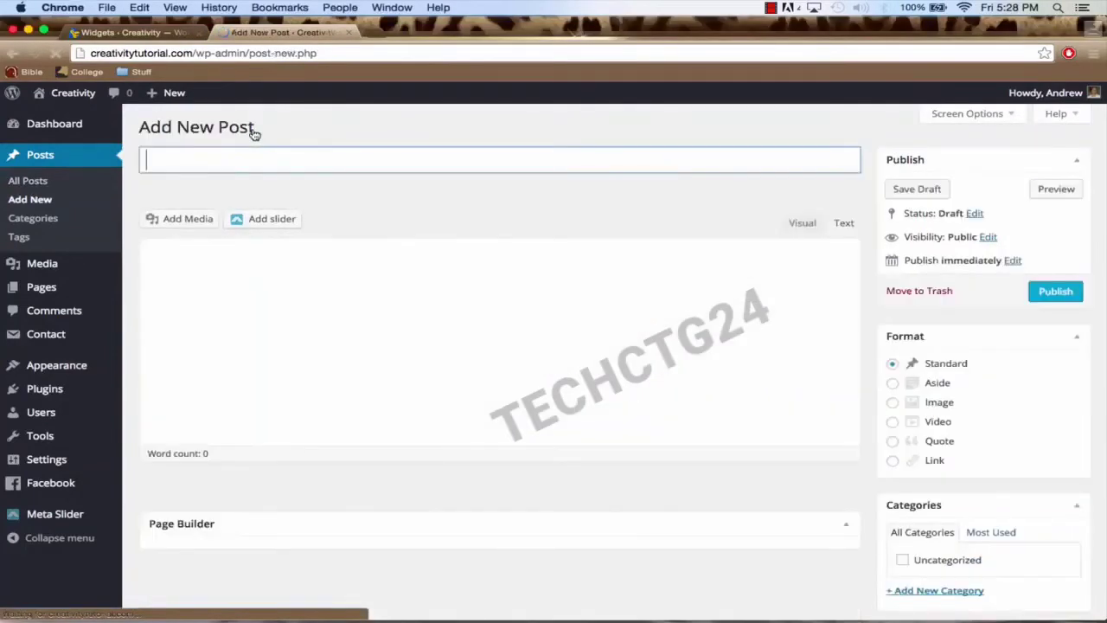
Step: Paste the promise ring heading as the post title and strip the leftover tag
click(249, 160)
key(super+v)
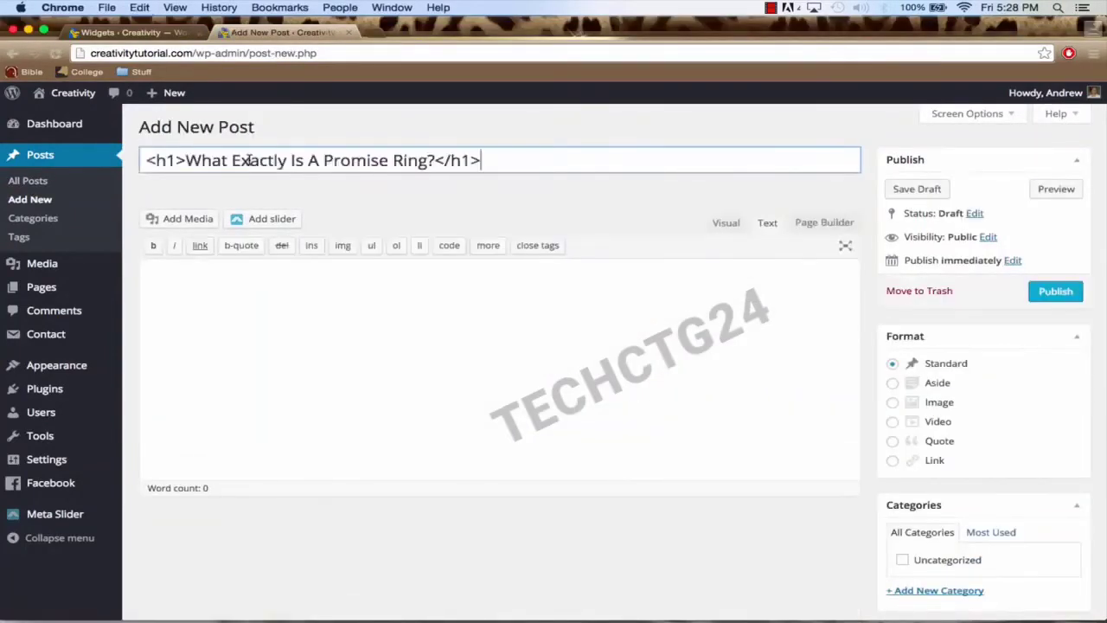
key(BackSpace)
key(BackSpace)
key(BackSpace)
key(BackSpace)
key(BackSpace)
key(BackSpace)
key(BackSpace)
key(BackSpace)
key(BackSpace)
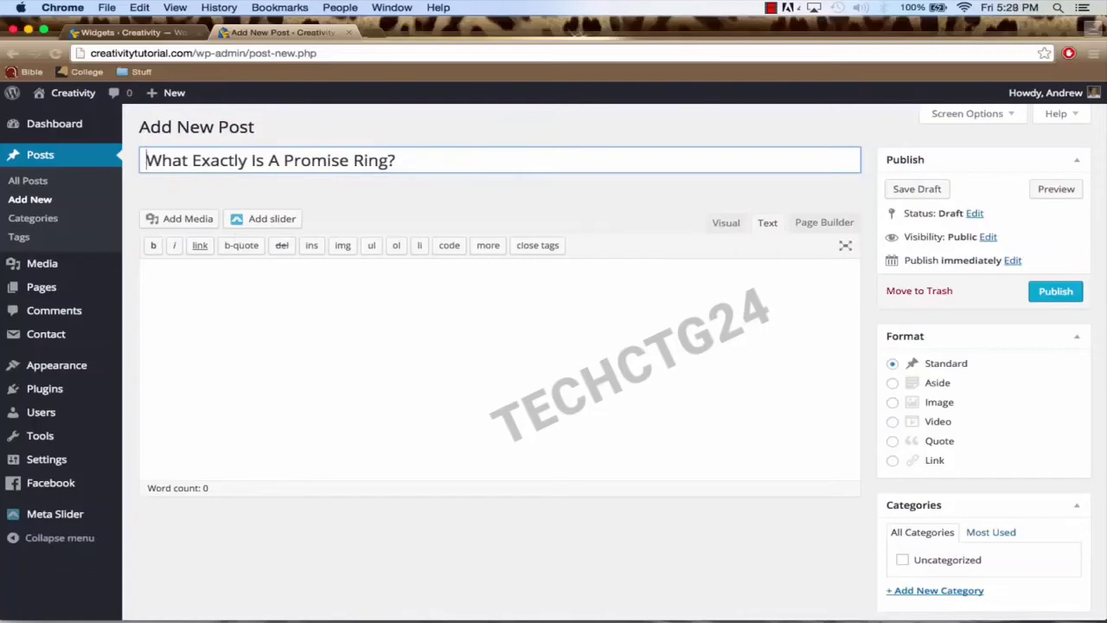
Step: Copy the promise ring article from the Love-Rings notes into the post body and publish it
mouse_move(1013, 618)
click(884, 602)
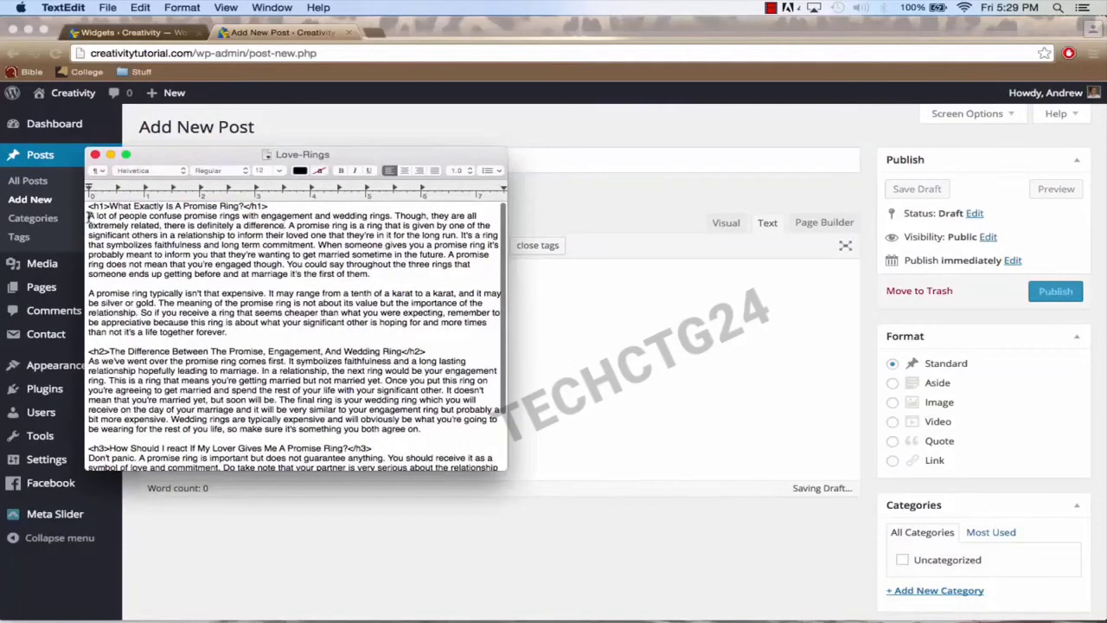
drag(89, 216, 407, 539)
key(super+c)
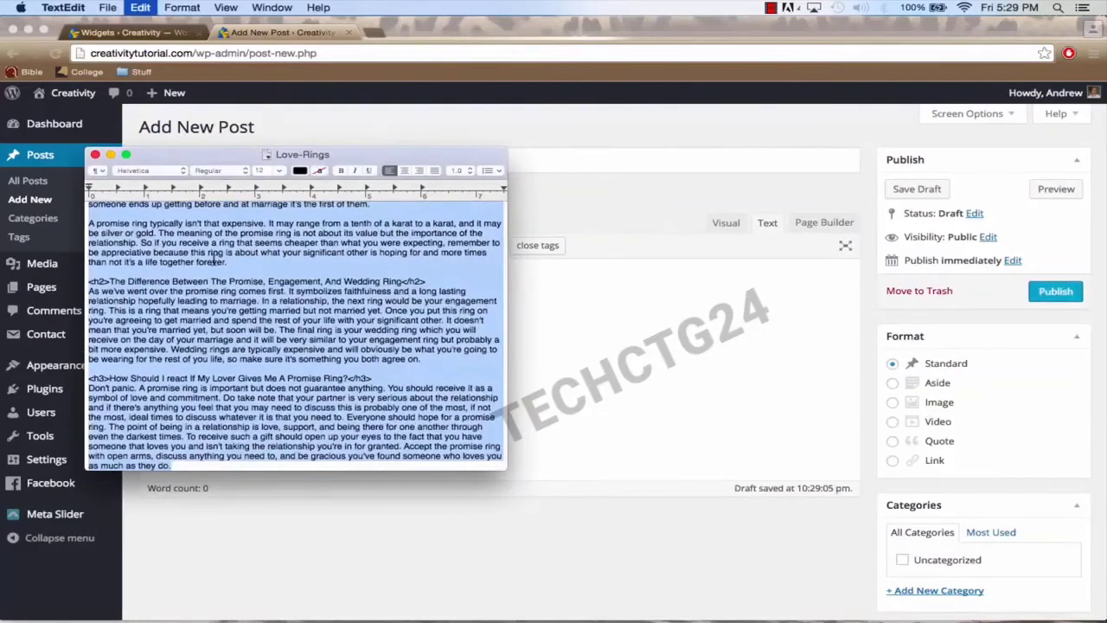
click(110, 153)
click(362, 325)
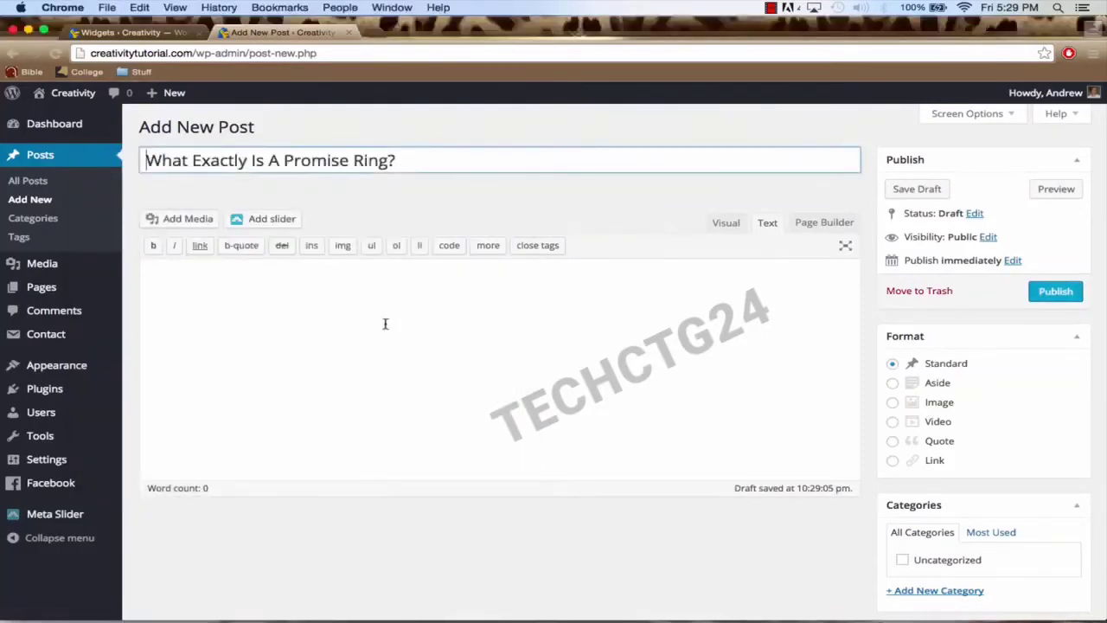
click(386, 324)
key(super+v)
scroll(720, 222, up, 5)
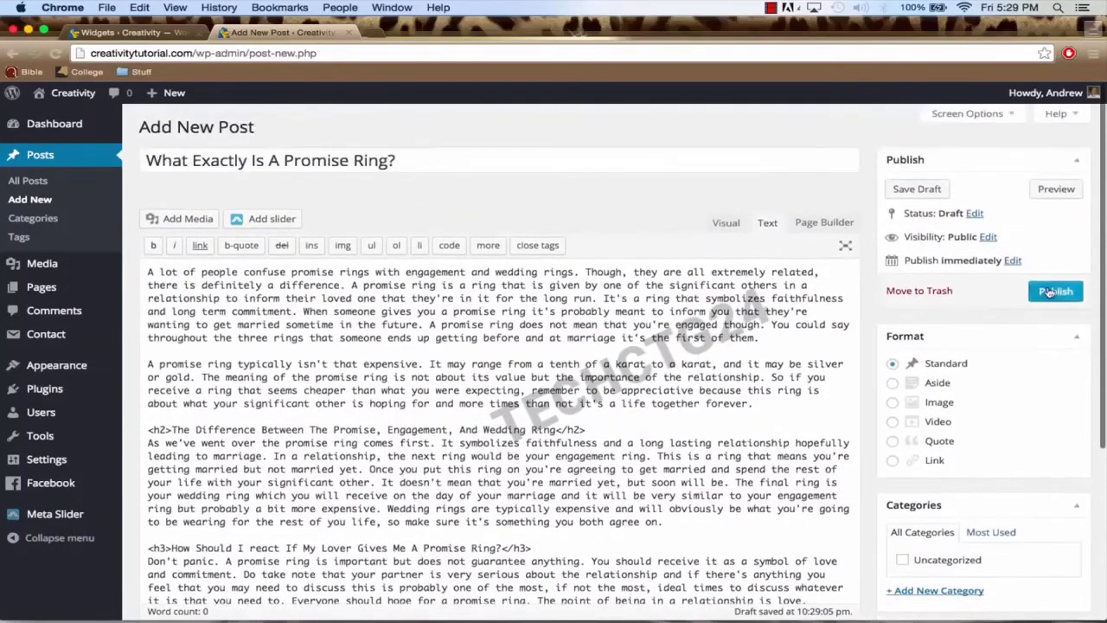
click(1049, 292)
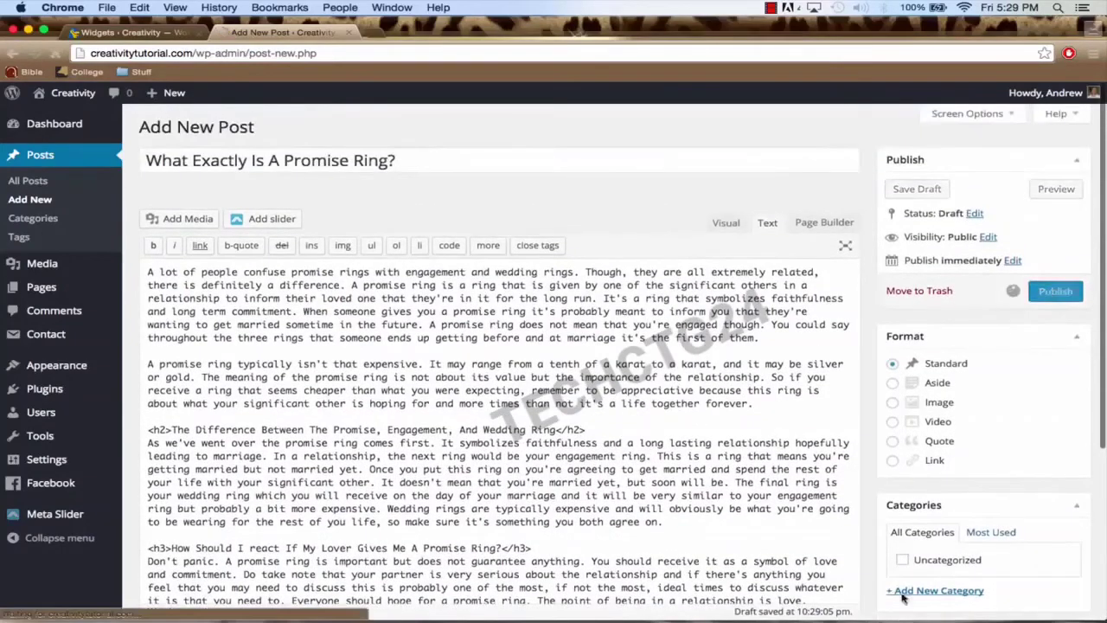
Step: Copy the EQ article's heading and paste it as another new post's title
click(782, 597)
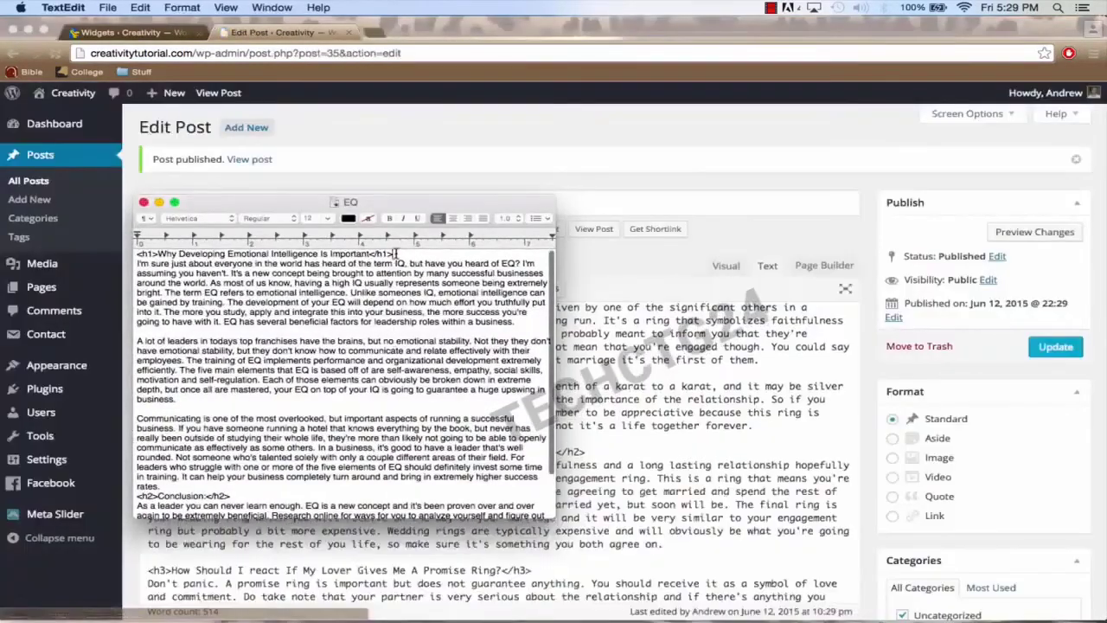
drag(393, 253, 144, 250)
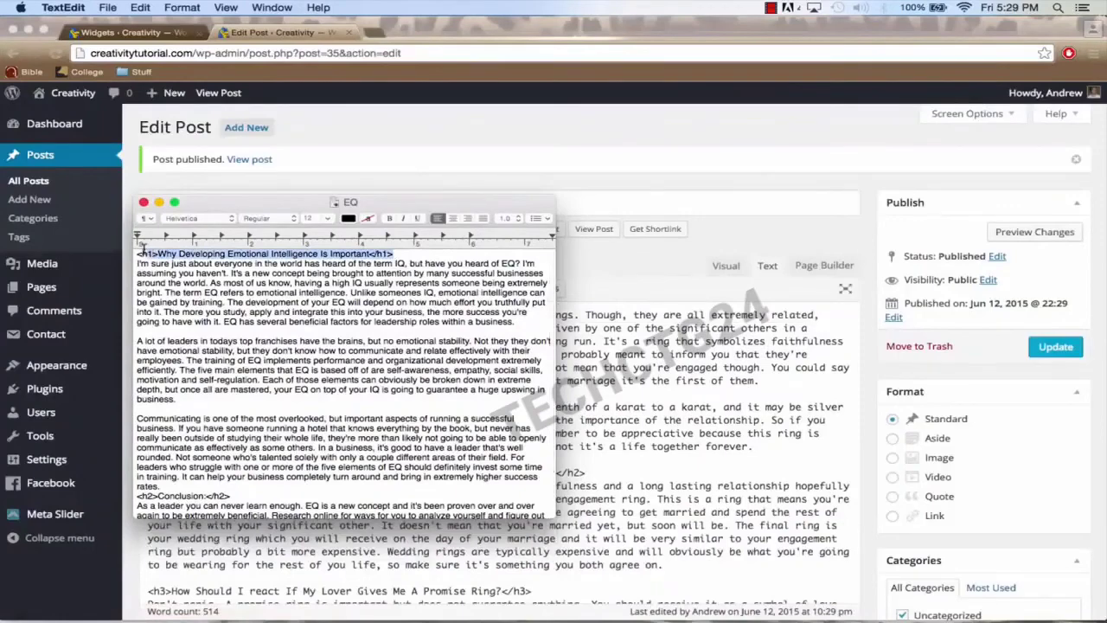
key(super+c)
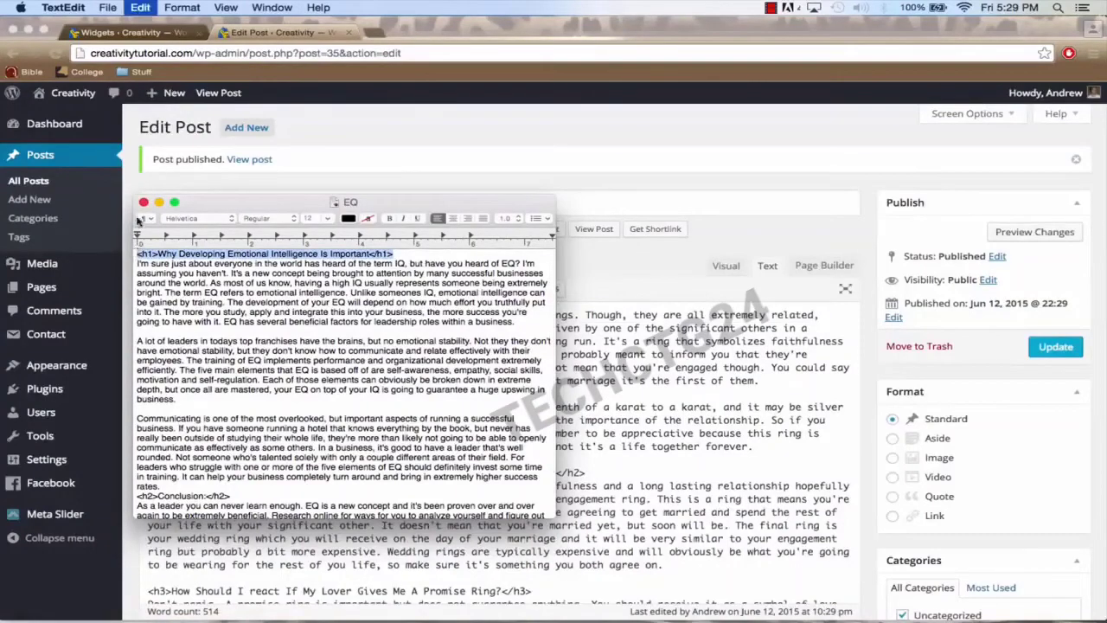
click(160, 201)
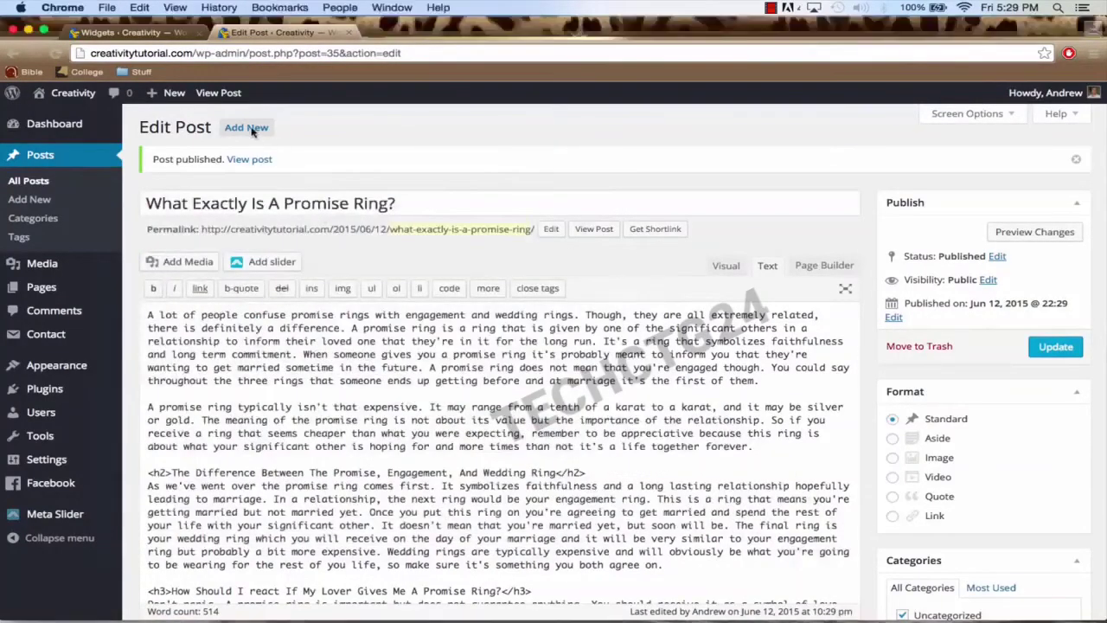
click(243, 128)
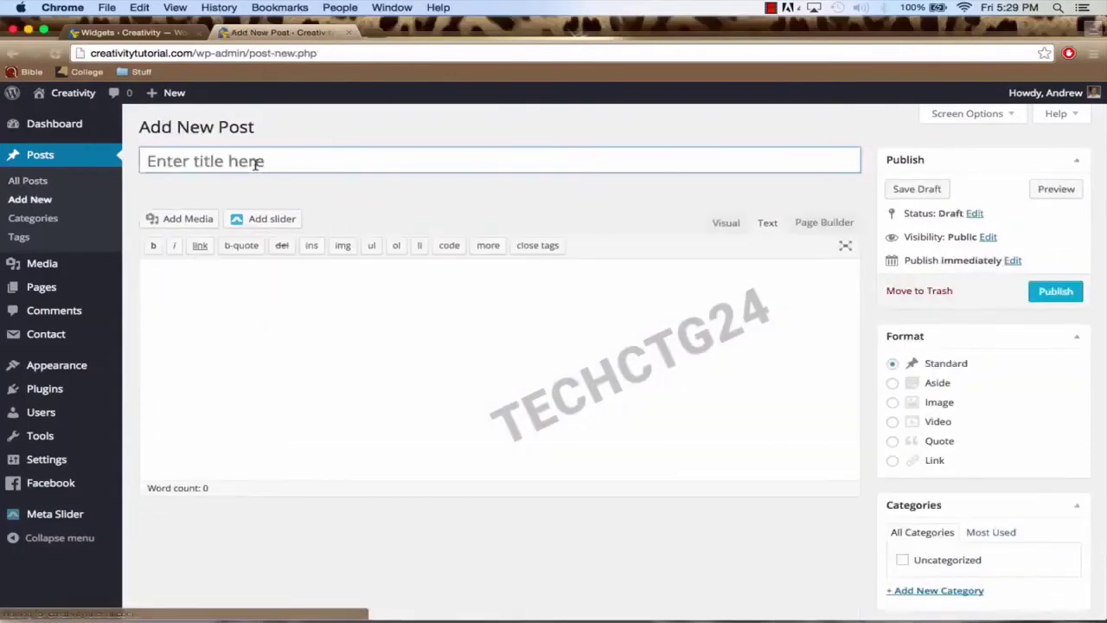
click(255, 163)
key(super+v)
Step: Strip the h1 tags so the title reads 'Why Developing Emotional Intelligence Is Important'
drag(187, 160, 87, 163)
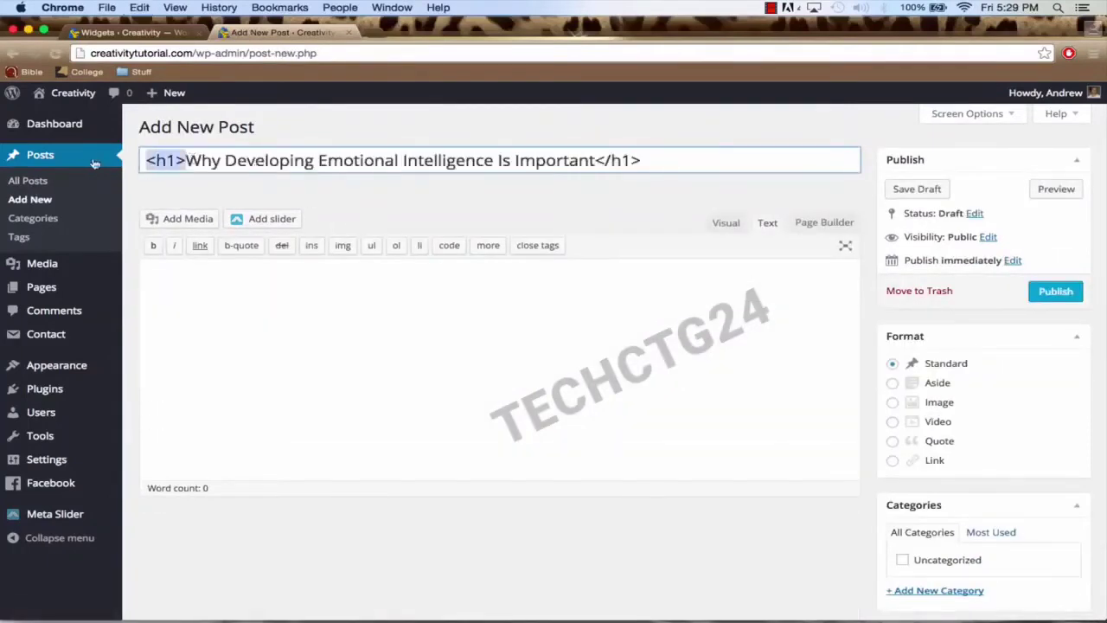
key(BackSpace)
click(637, 167)
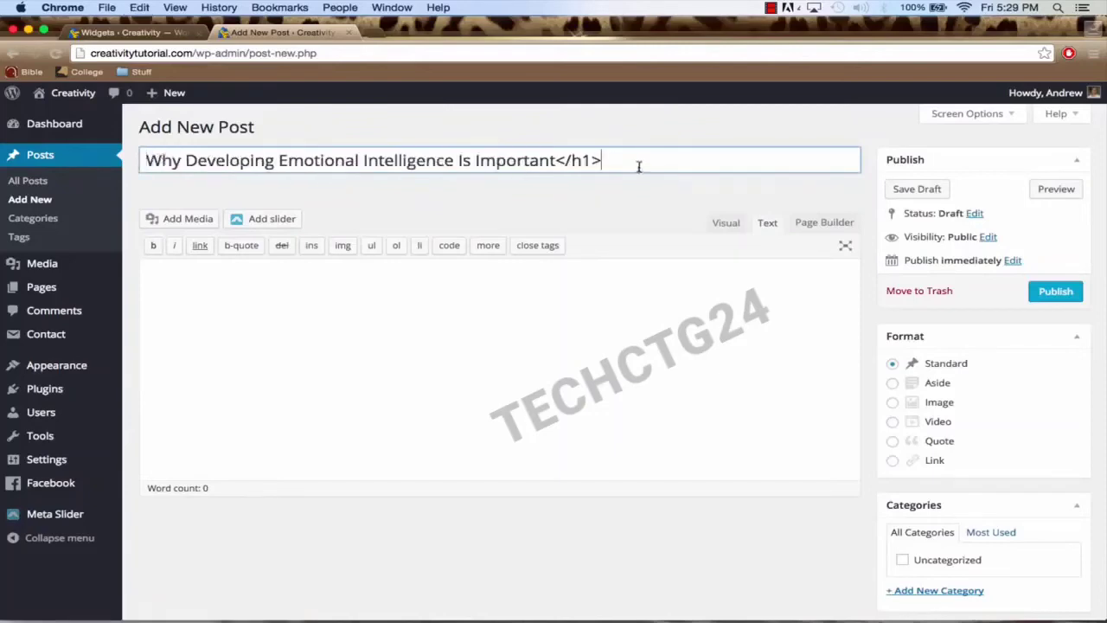
key(BackSpace)
key(BackSpace)
key(BackSpace)
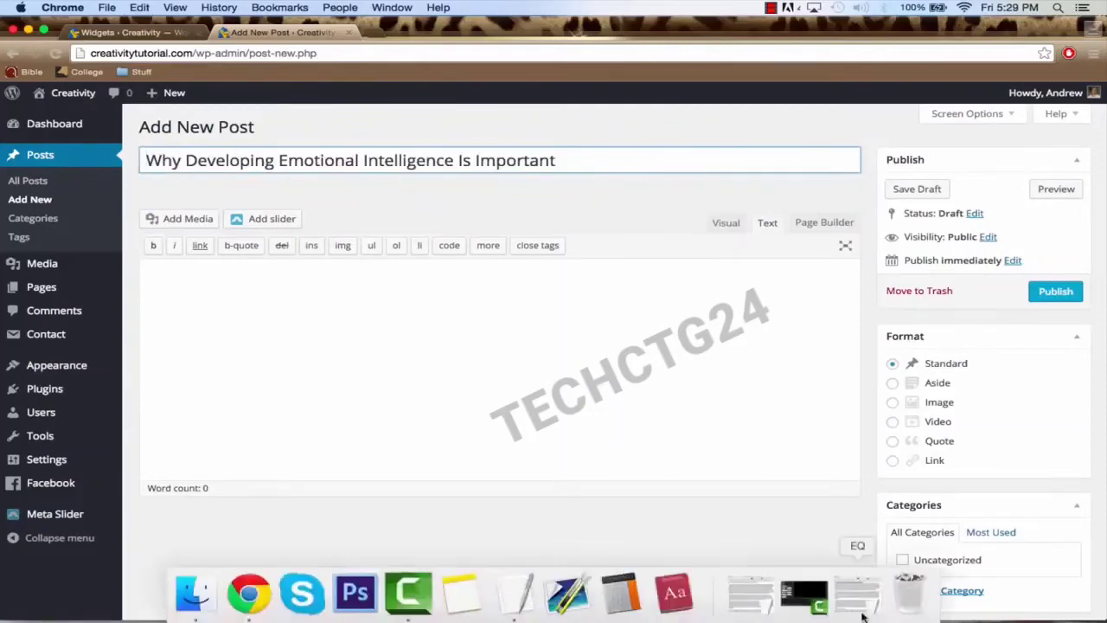
Step: Paste the full EQ article into the body, delete its duplicate heading line, and publish
click(869, 605)
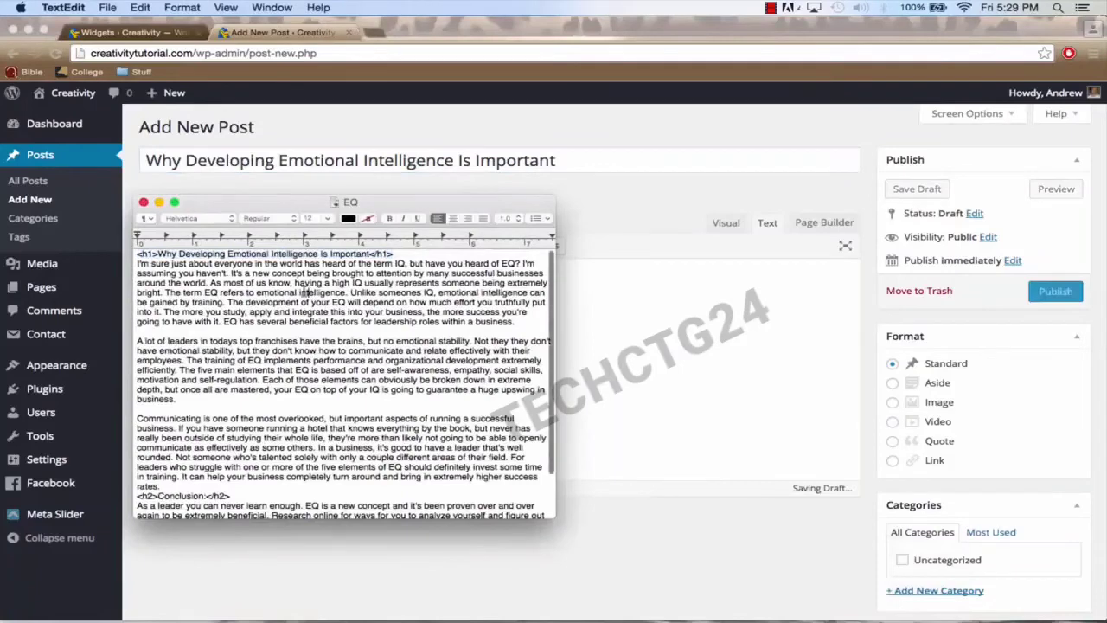
key(super+a)
key(super+c)
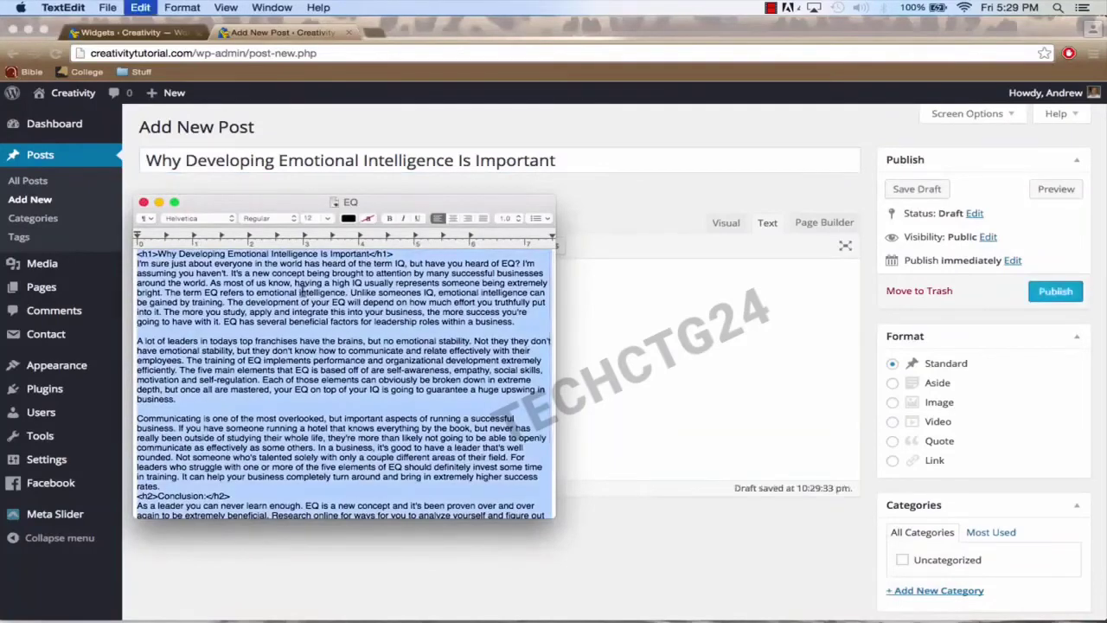
click(143, 201)
click(534, 311)
click(517, 313)
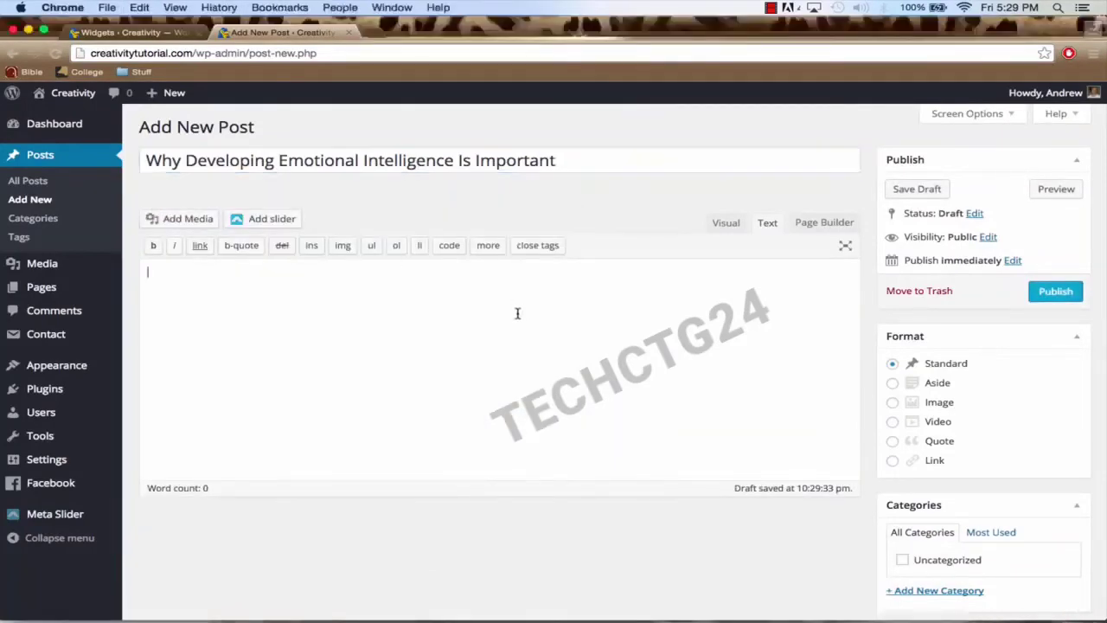
key(super+v)
scroll(597, 313, up, 5)
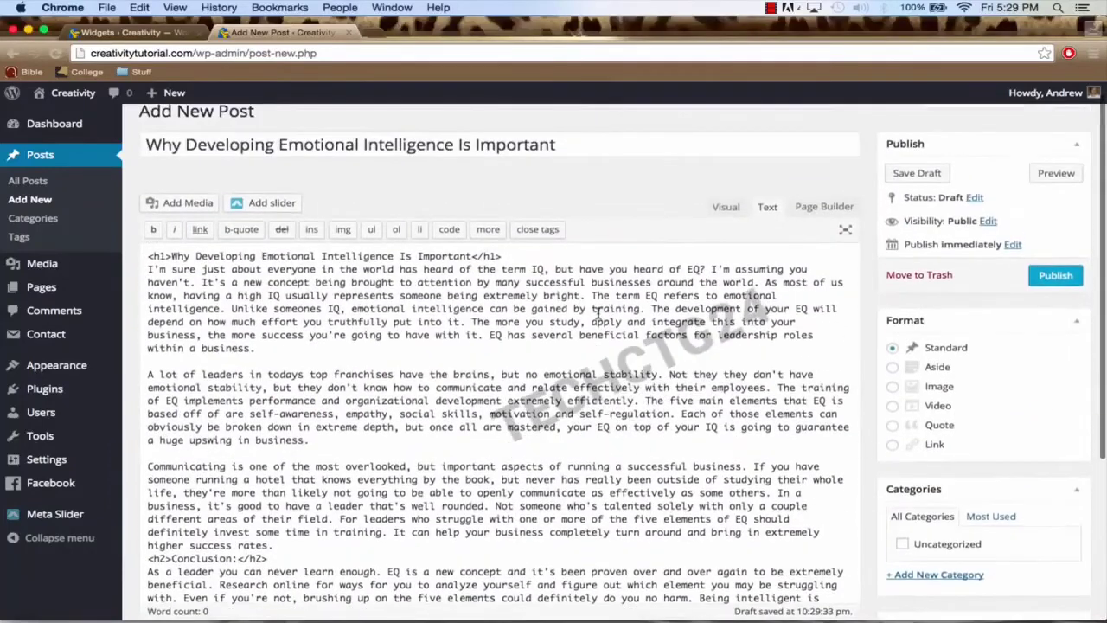
drag(532, 260, 143, 257)
key(BackSpace)
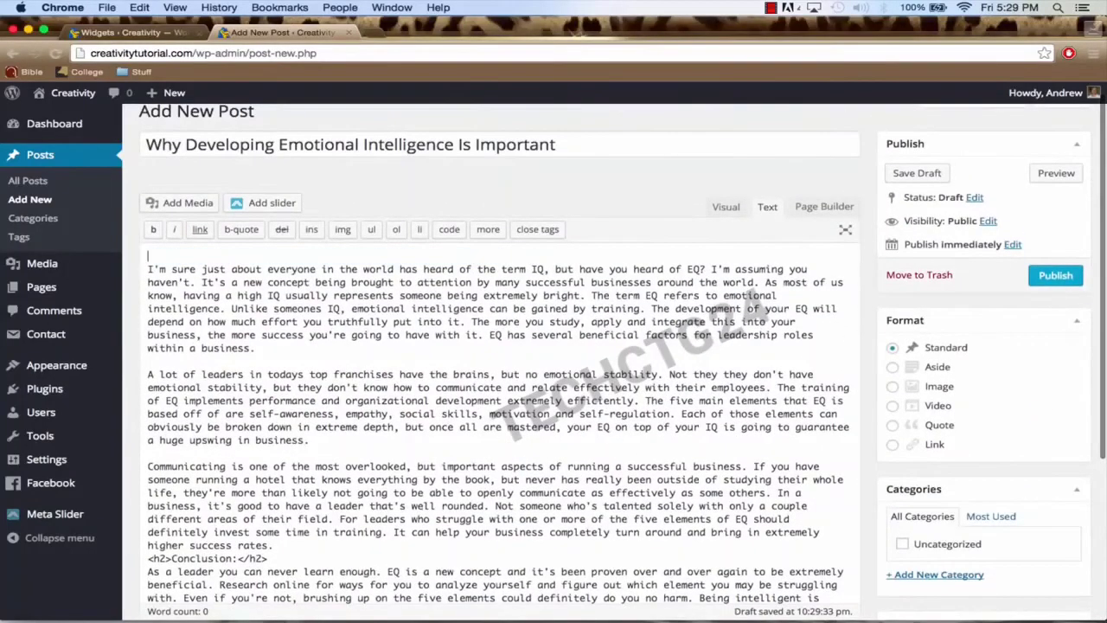
key(Delete)
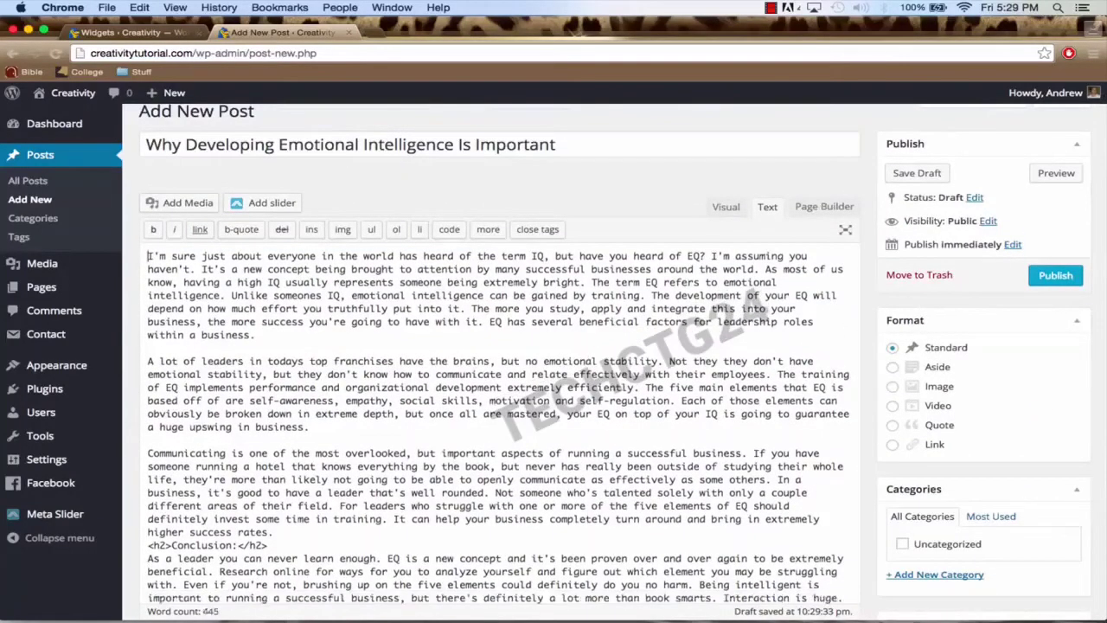
click(1055, 275)
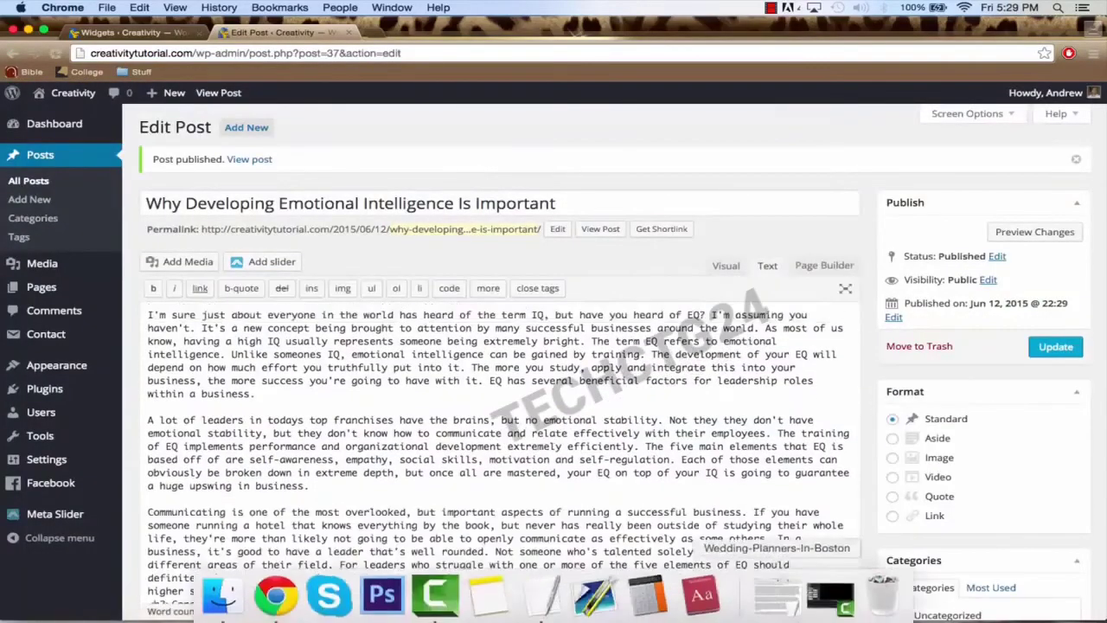
Step: Paste the Contagious Events heading as a new post's title, removing the closing tag
click(775, 603)
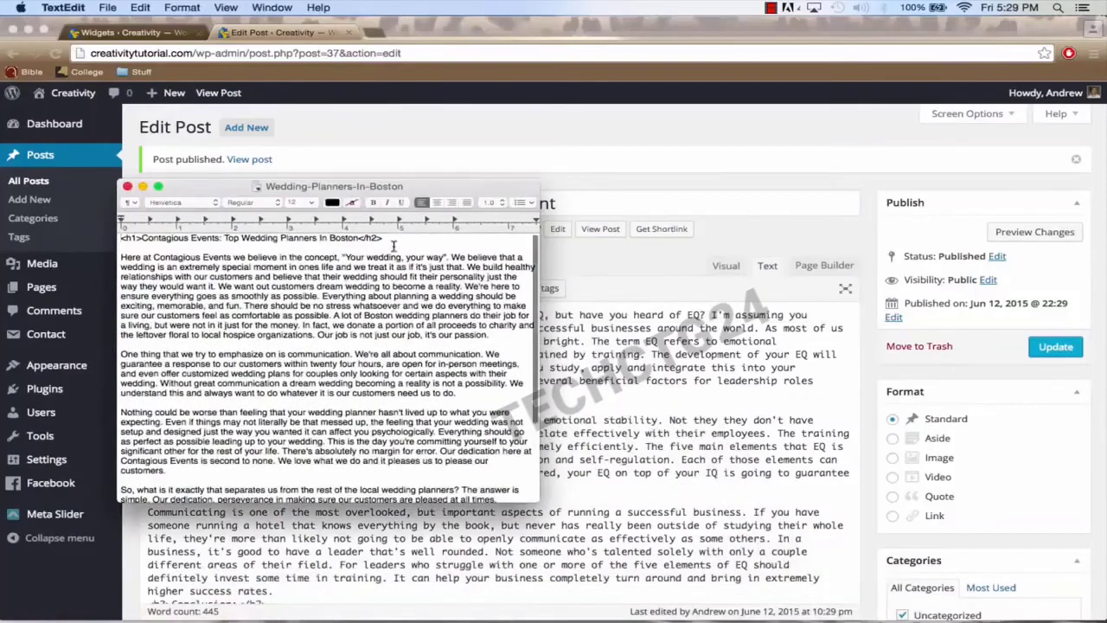
drag(394, 239, 156, 223)
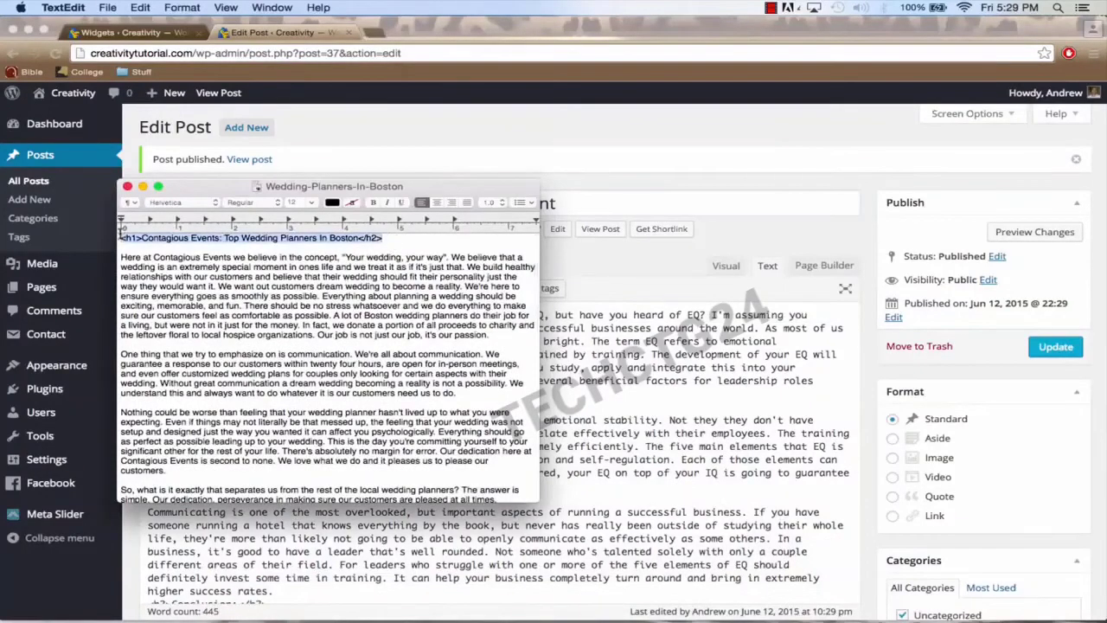
key(super+c)
key(super+c)
click(608, 368)
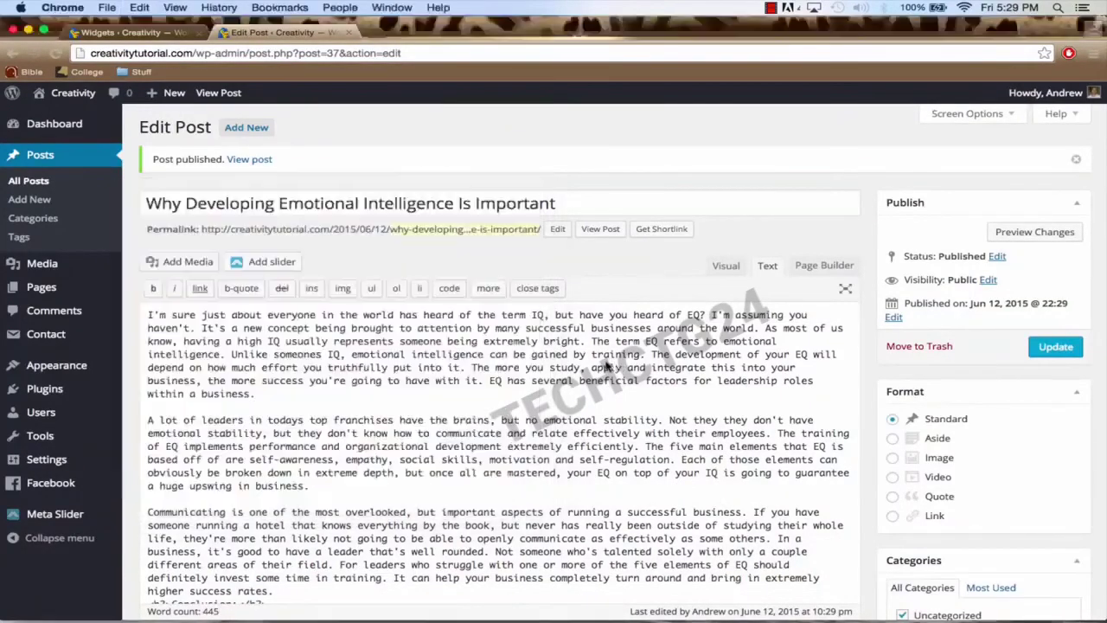
click(243, 128)
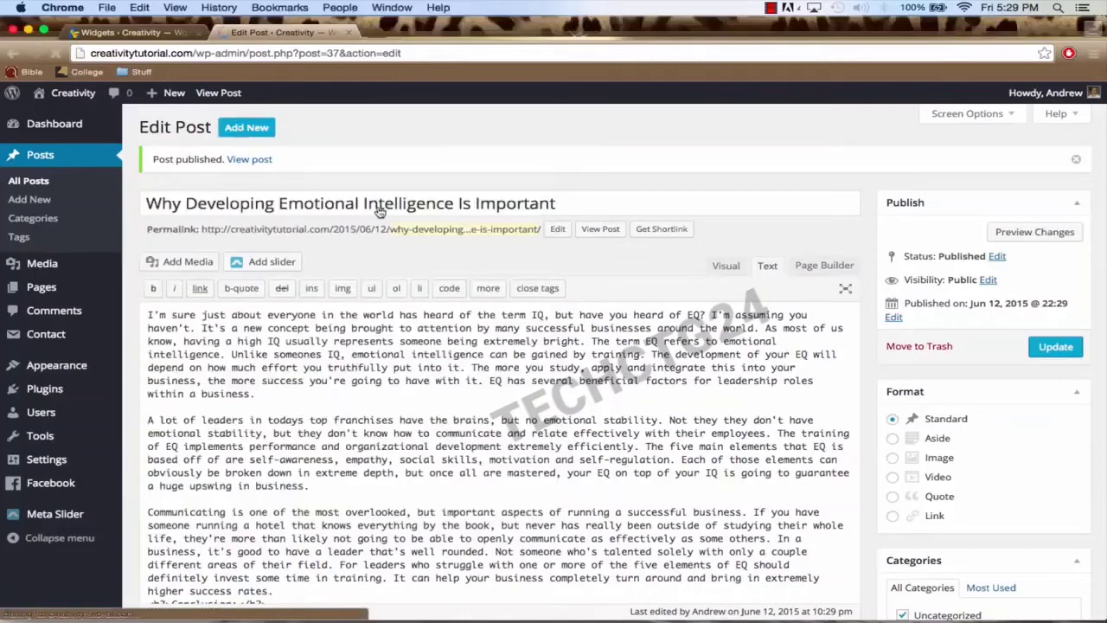
key(super+v)
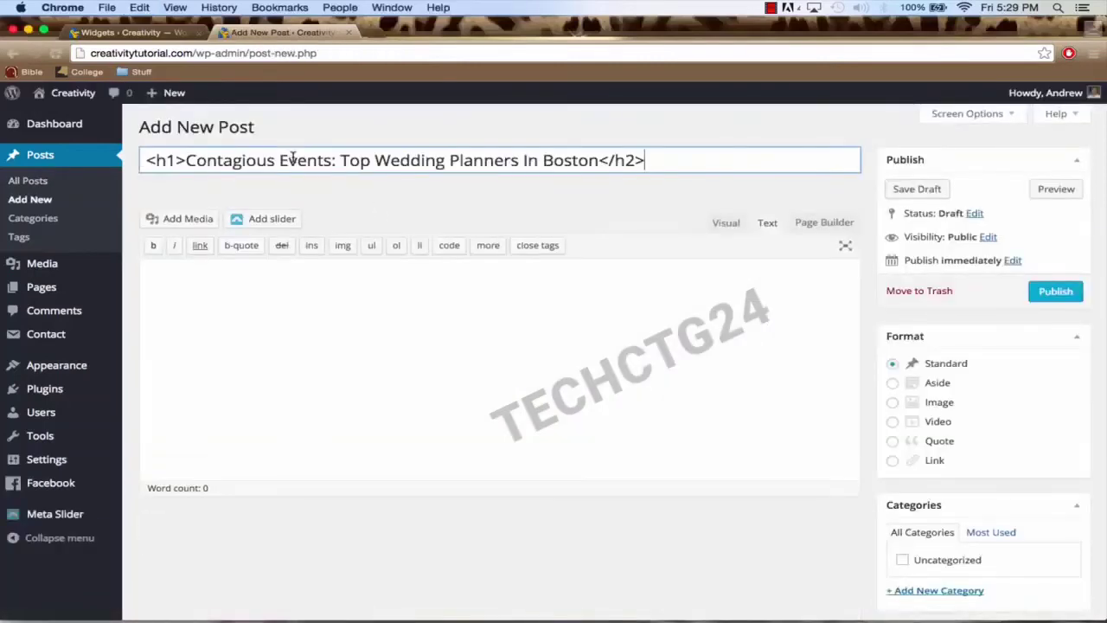
key(BackSpace)
key(BackSpace)
key(BackSpace)
key(BackSpace)
key(BackSpace)
key(BackSpace)
key(BackSpace)
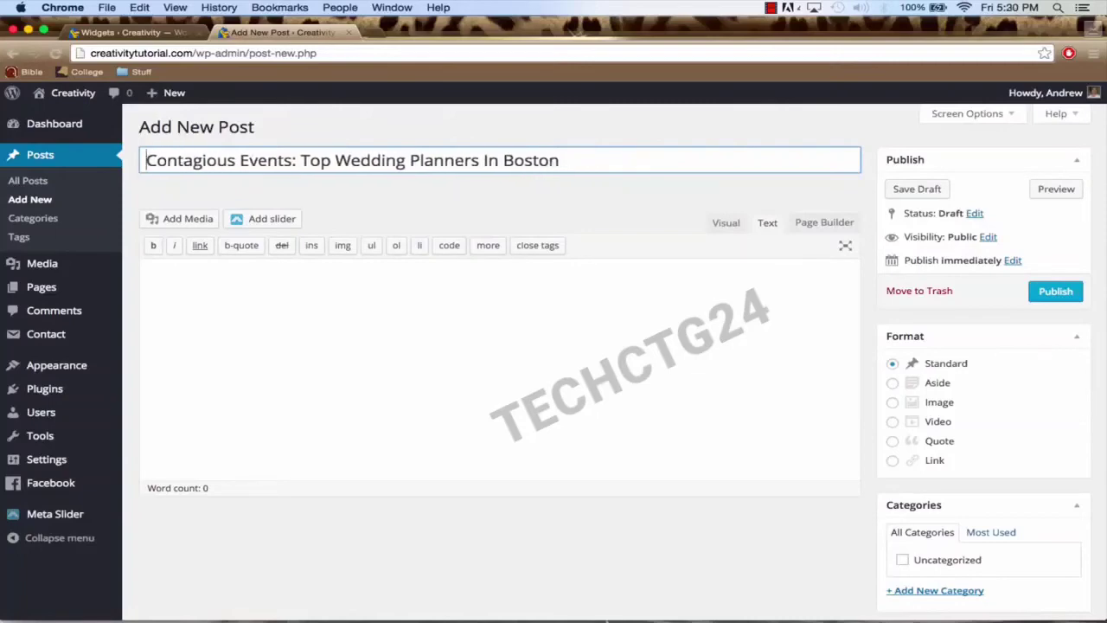
Step: Copy the wedding planners article body from the text document into the post and publish it
mouse_move(618, 616)
click(28, 30)
click(142, 190)
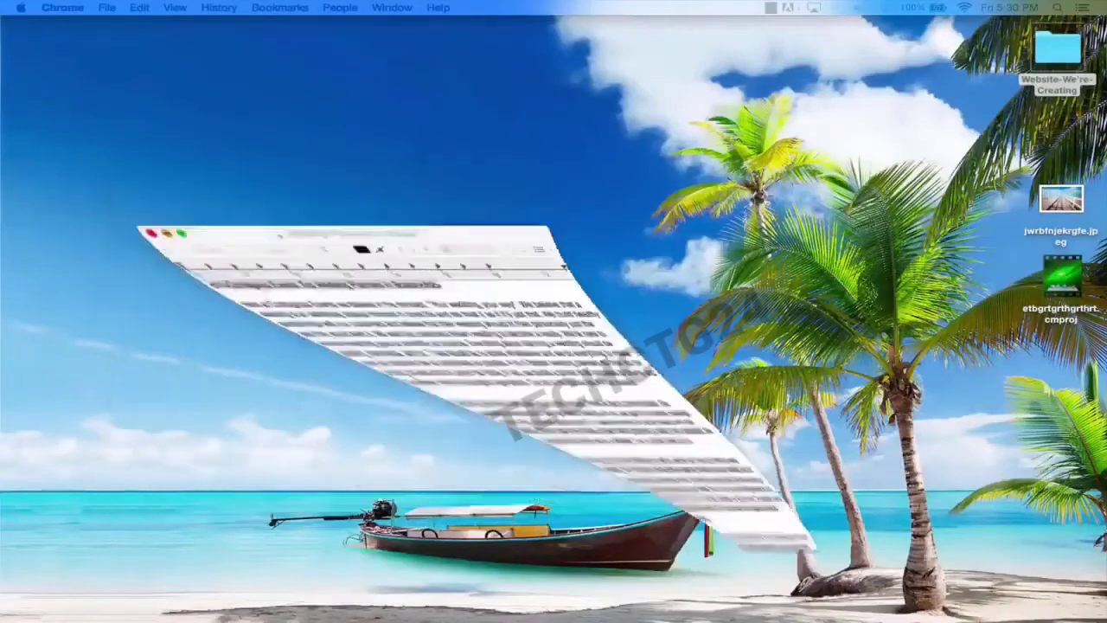
click(805, 595)
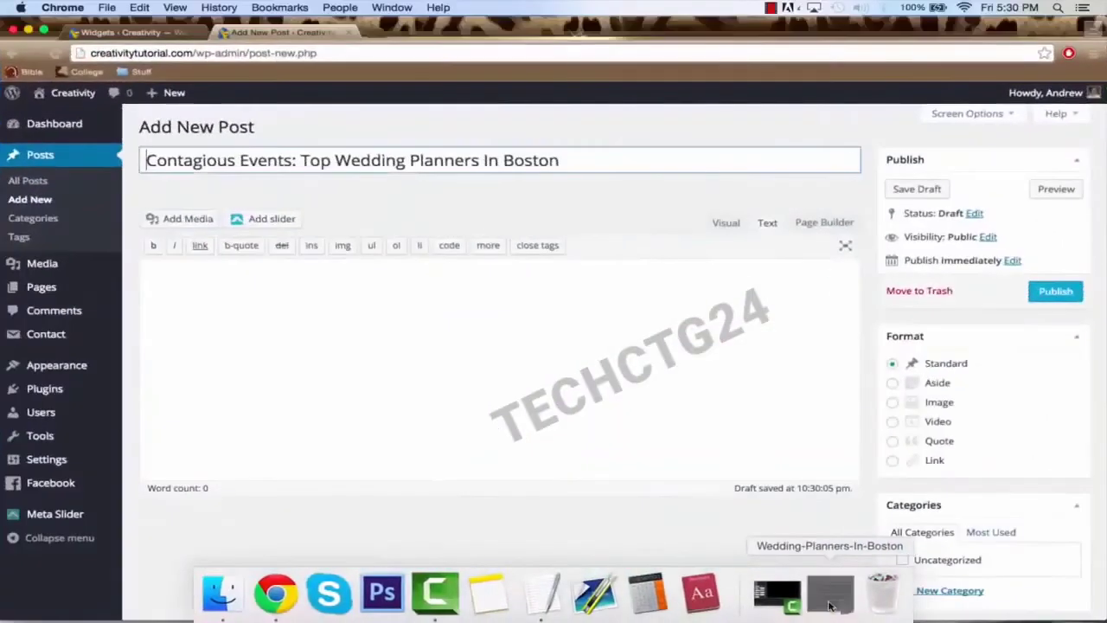
click(808, 595)
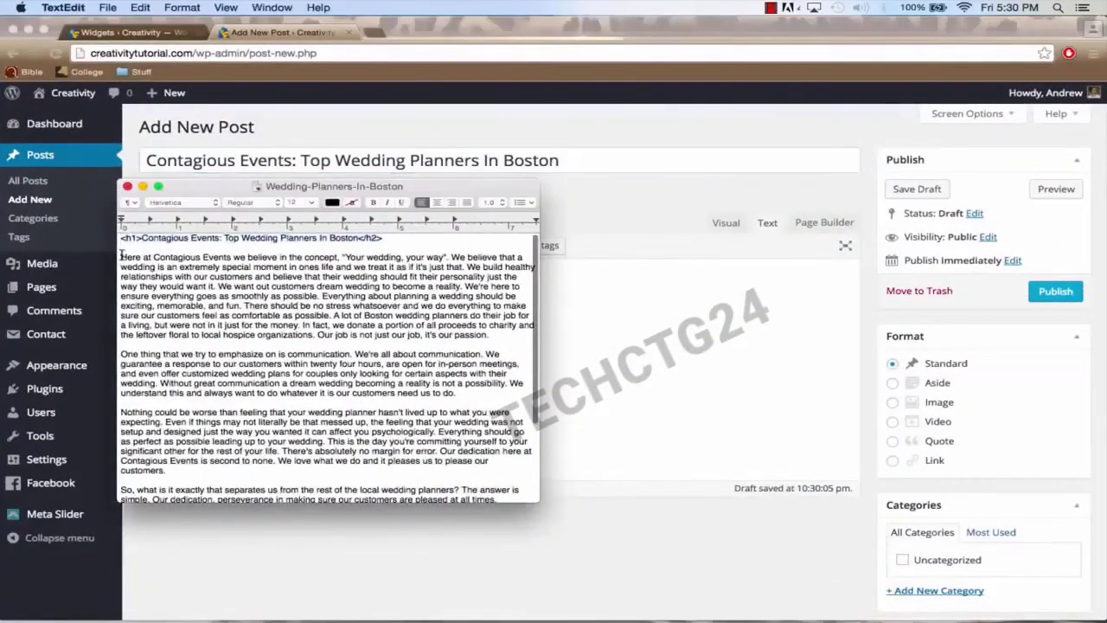
drag(122, 256, 544, 574)
key(super+c)
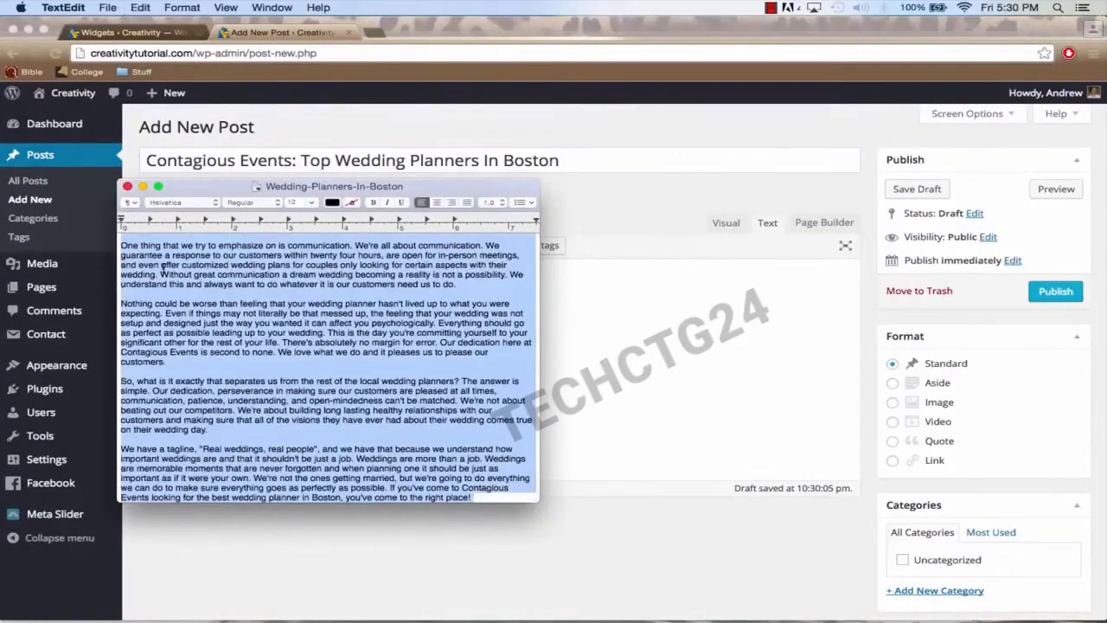
key(super+c)
click(127, 188)
click(344, 311)
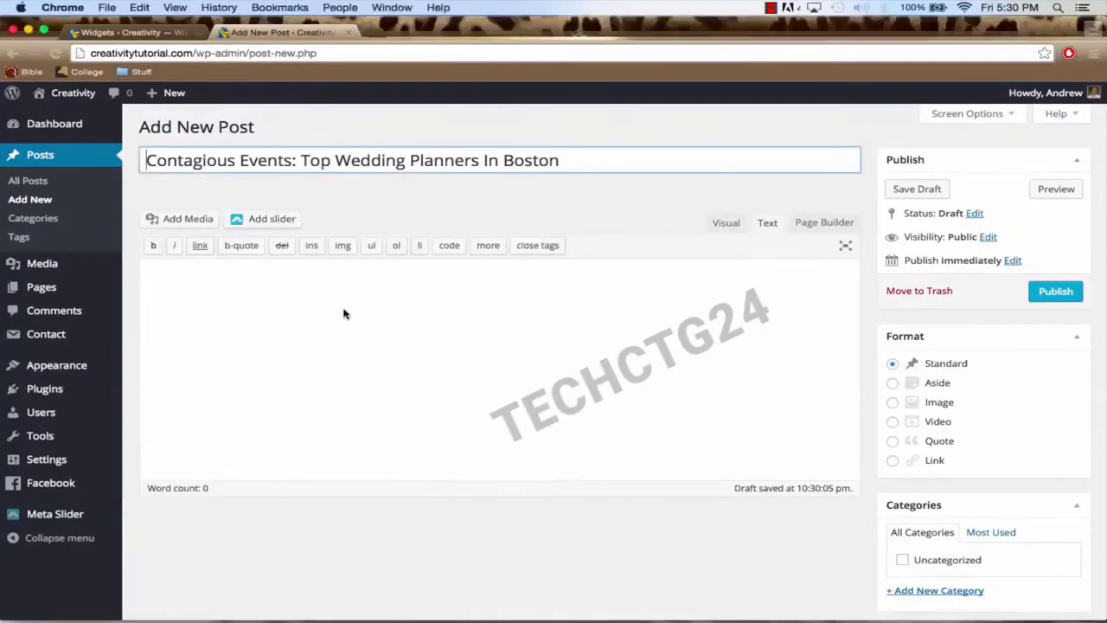
click(359, 310)
key(super+v)
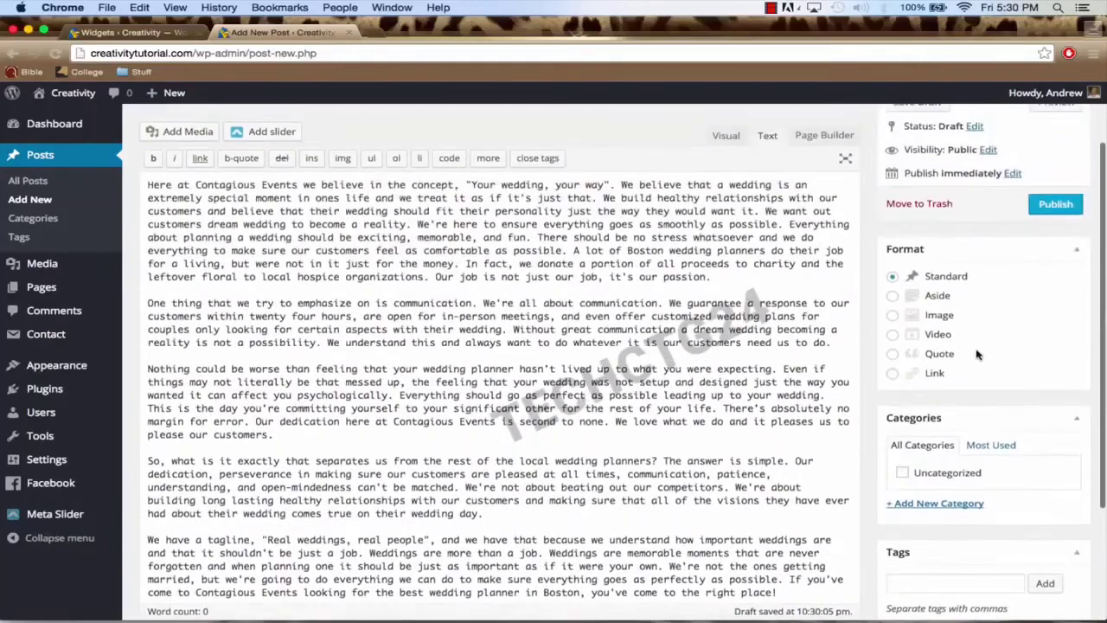
click(1055, 204)
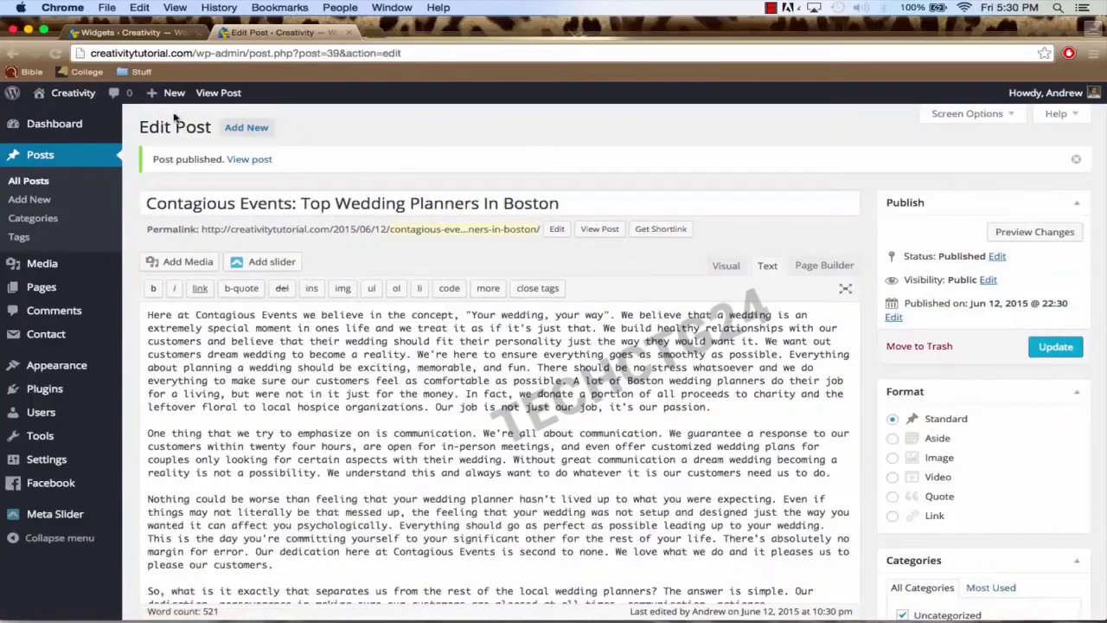
Step: Visit the live Creativity Blog page and scroll through the four full-length posts
mouse_move(59, 97)
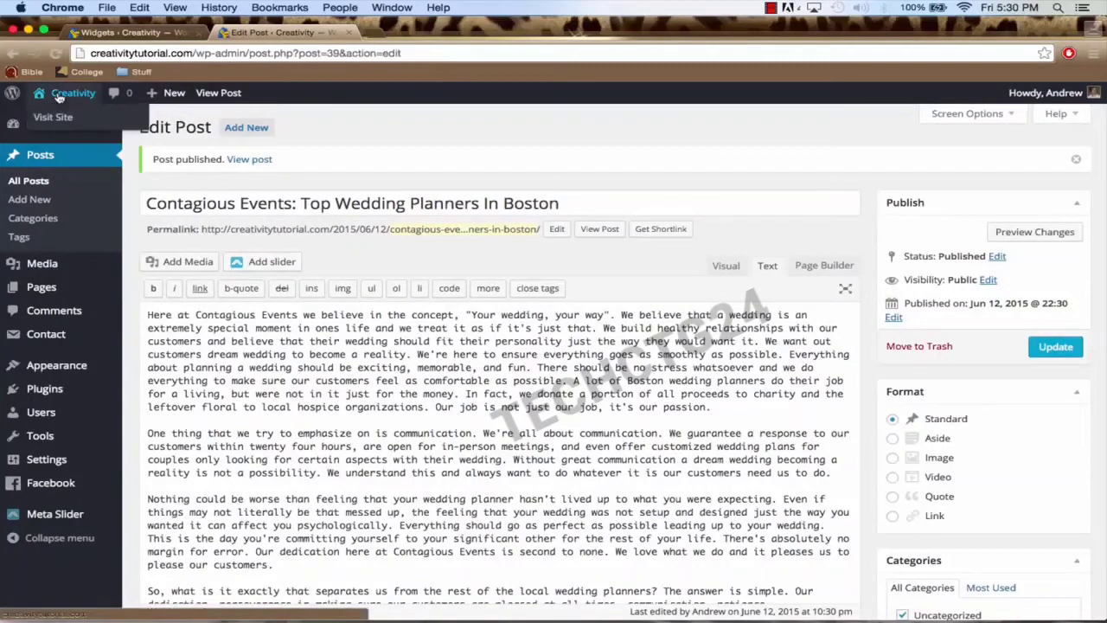
click(58, 97)
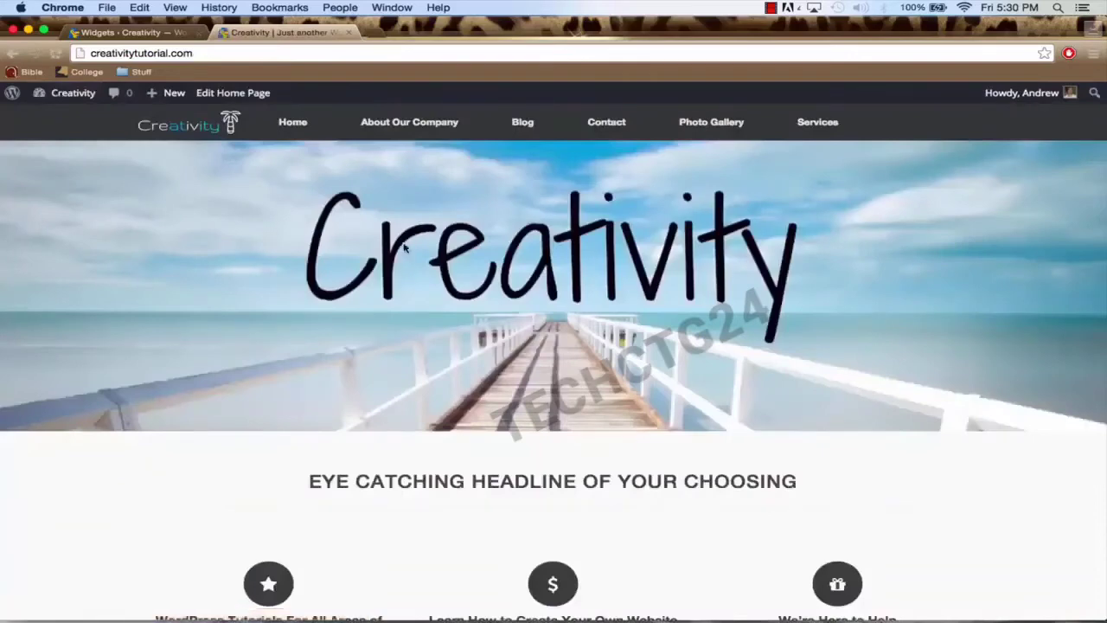
click(522, 126)
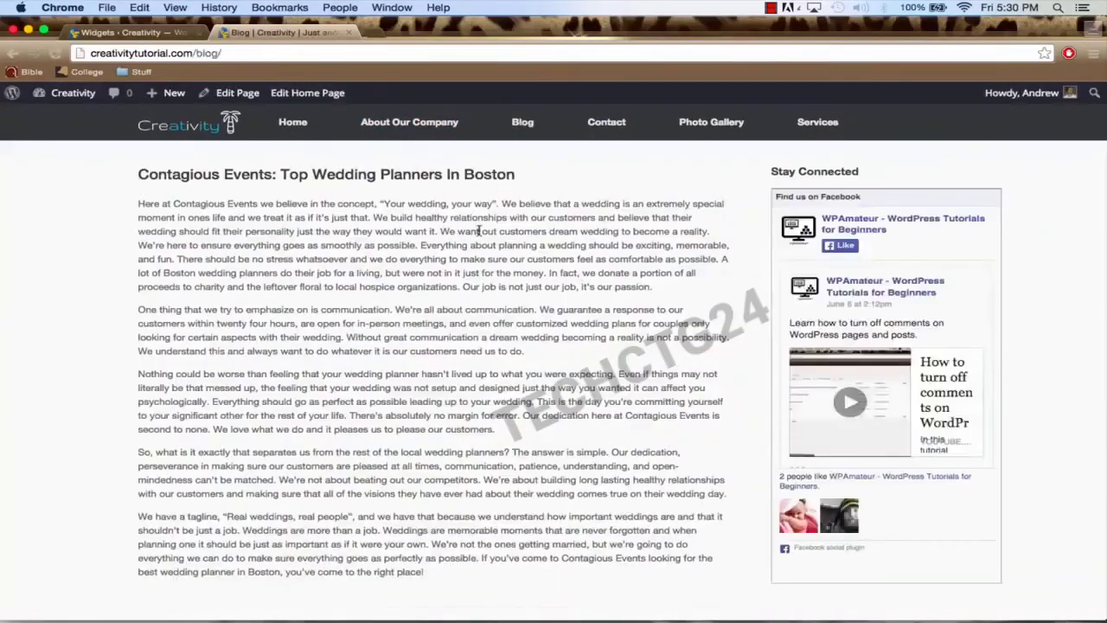
scroll(480, 233, down, 3)
scroll(480, 233, down, 10)
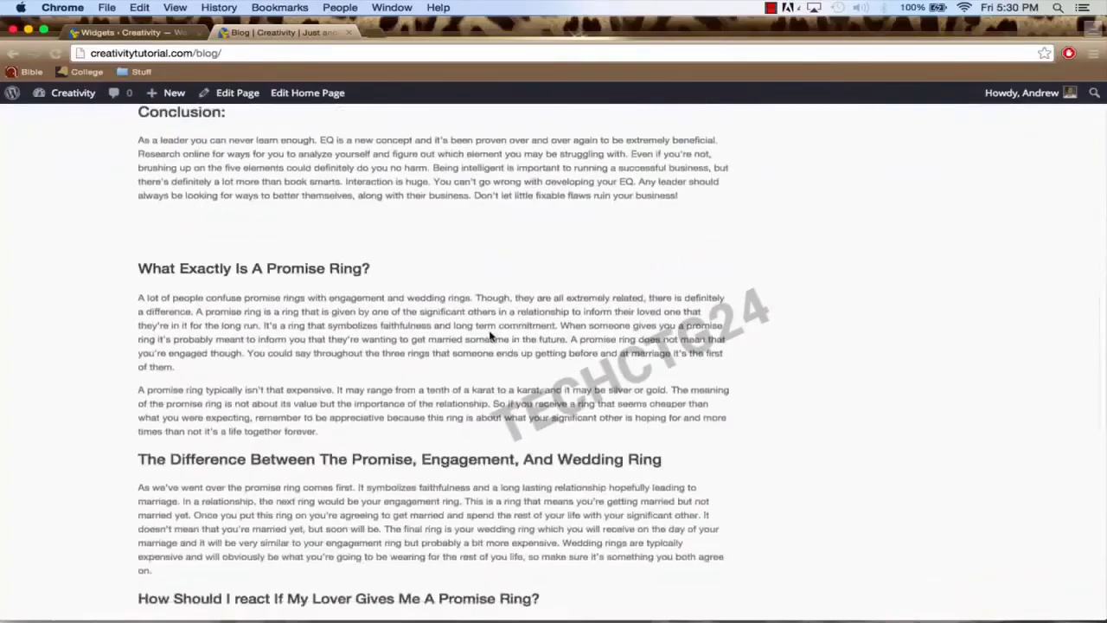
scroll(489, 332, down, 6)
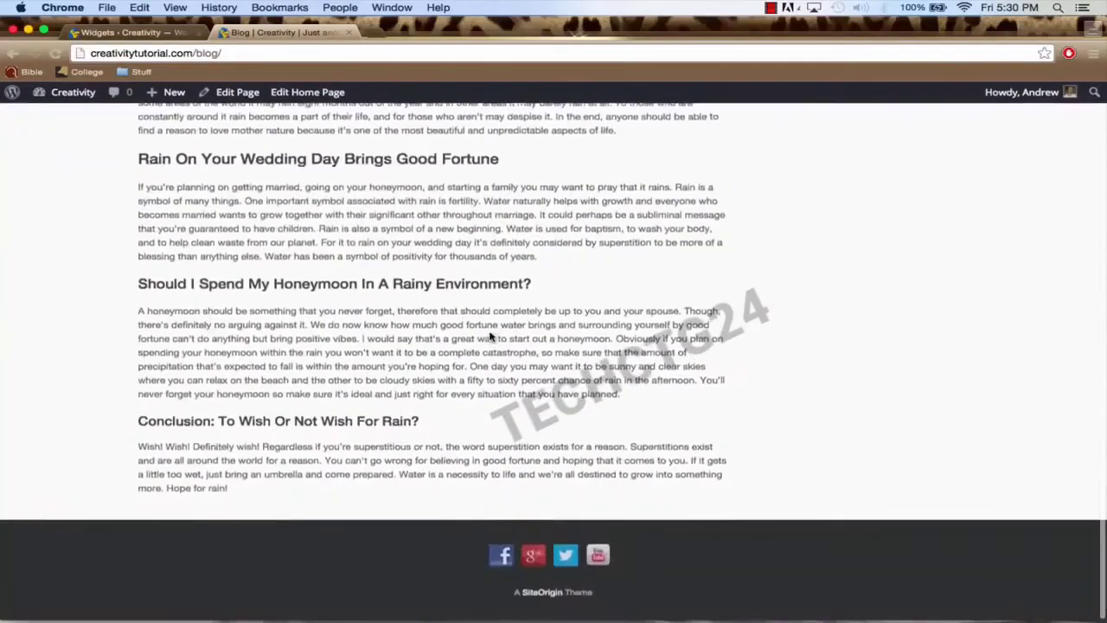
scroll(490, 334, up, 6)
scroll(489, 336, up, 12)
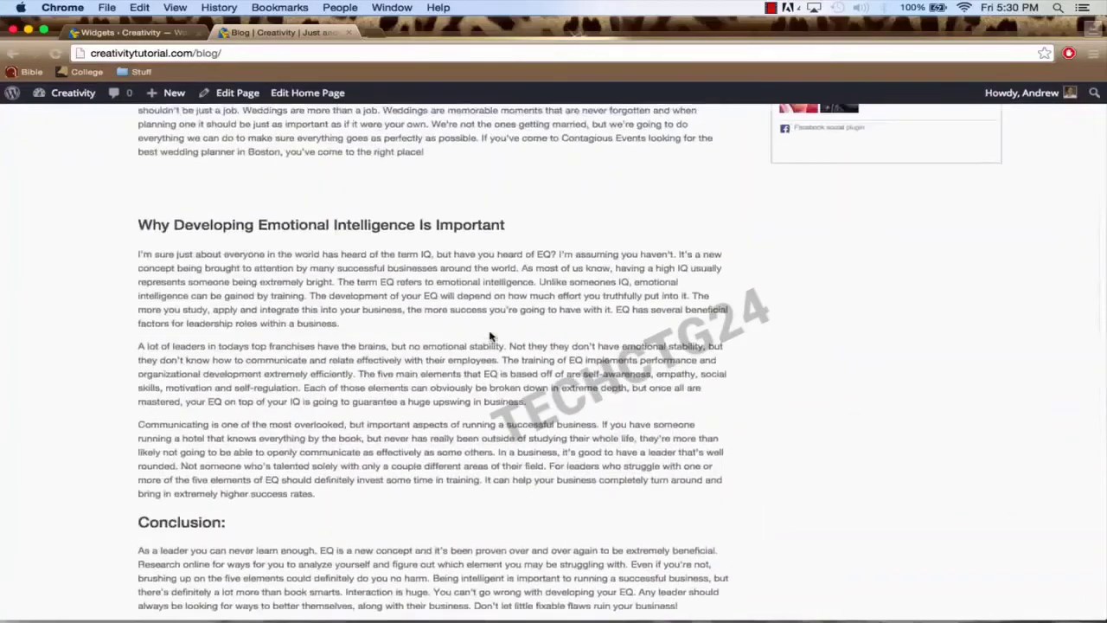
scroll(489, 337, up, 3)
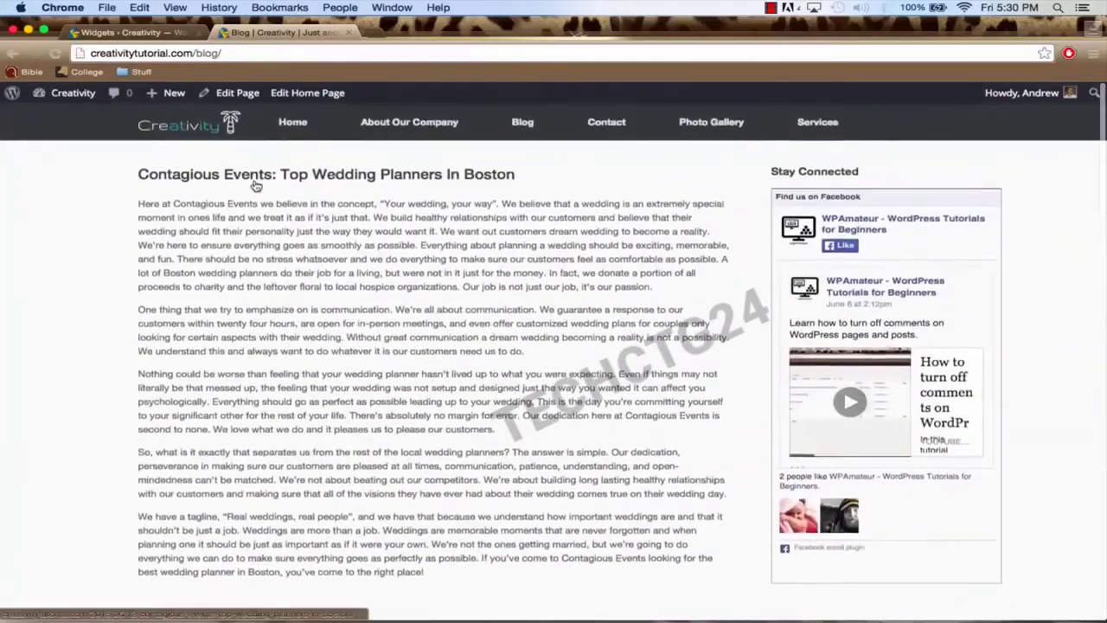
Step: In Vantage Theme Settings' Blog tab, set Post Content to Post Excerpt and save
mouse_move(67, 98)
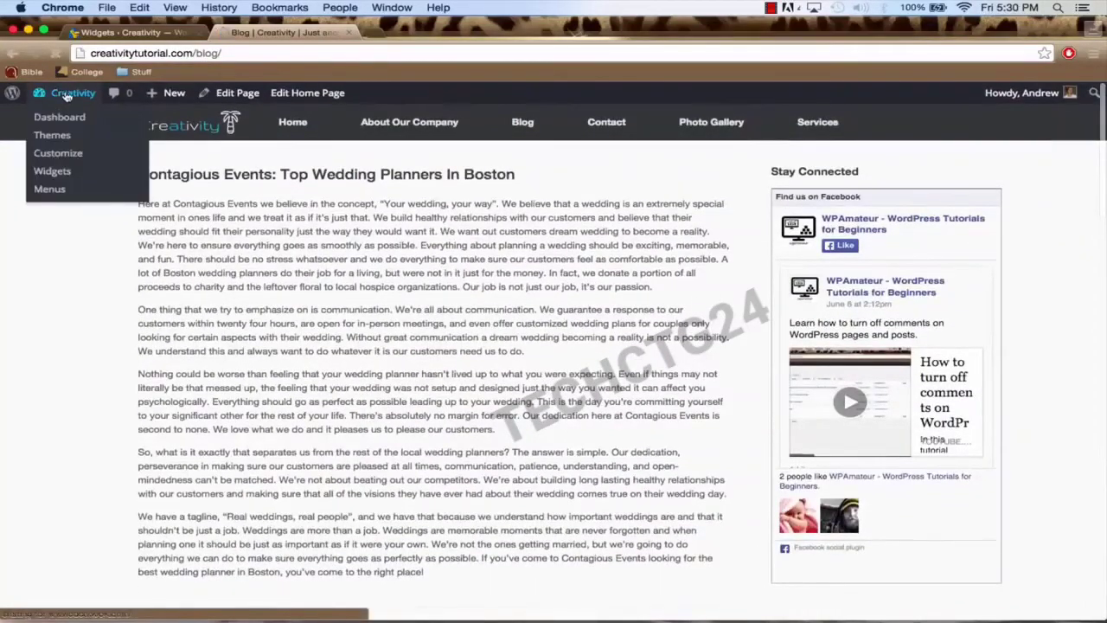
click(68, 116)
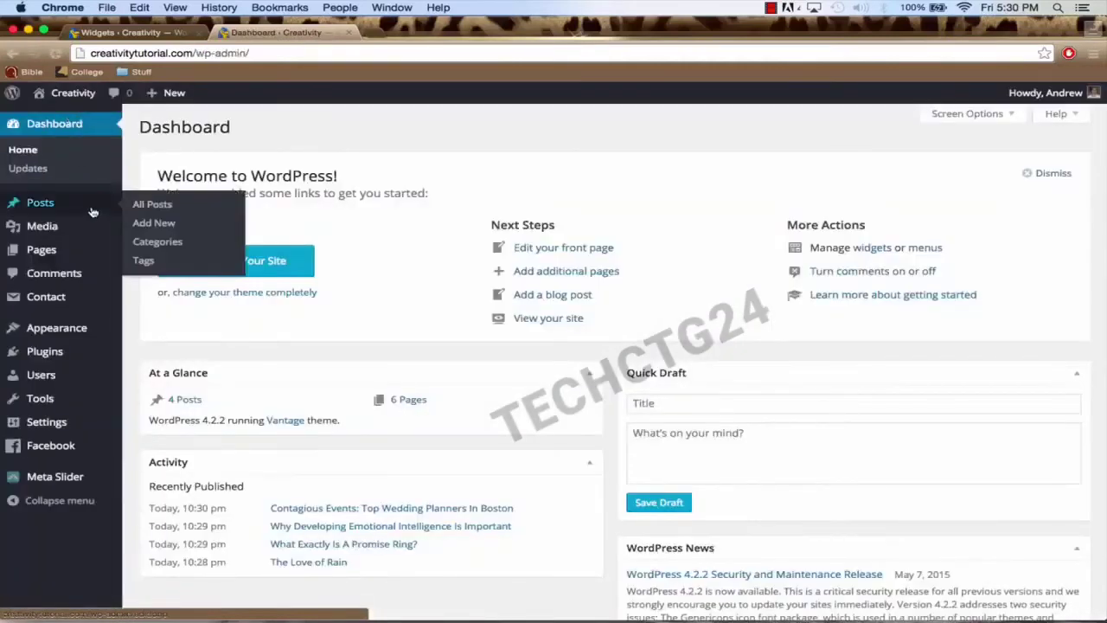
mouse_move(65, 332)
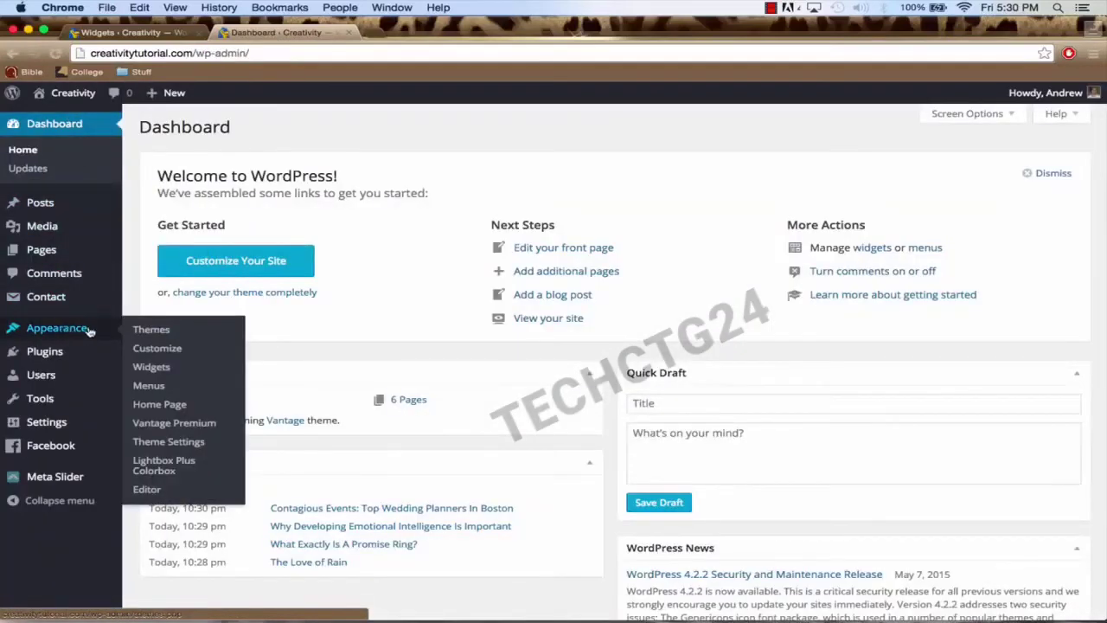
click(171, 444)
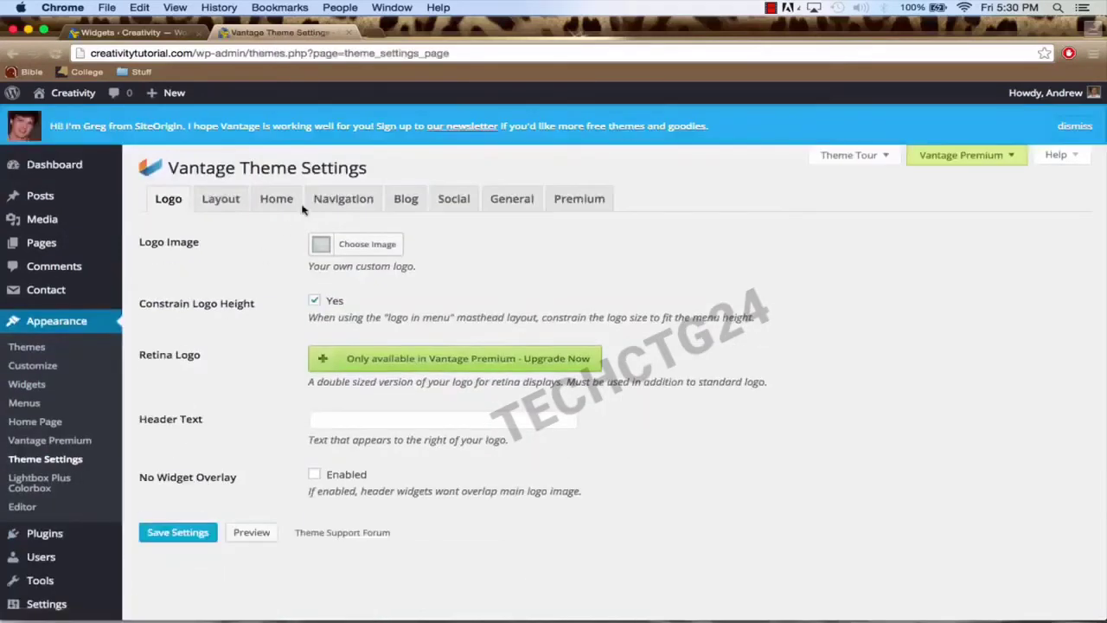
click(407, 199)
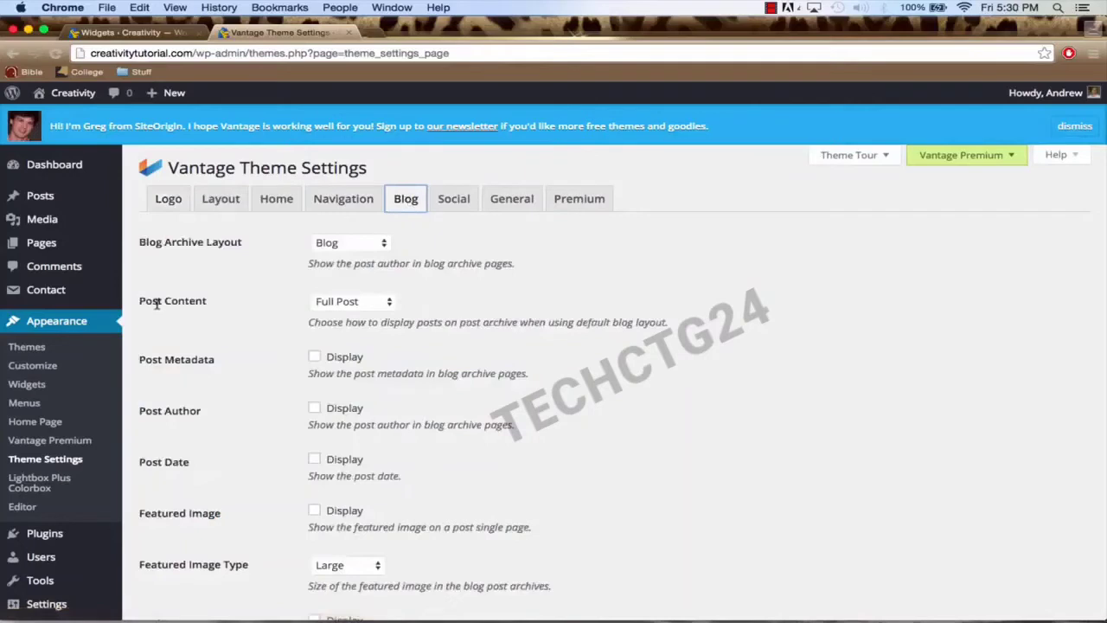
click(361, 302)
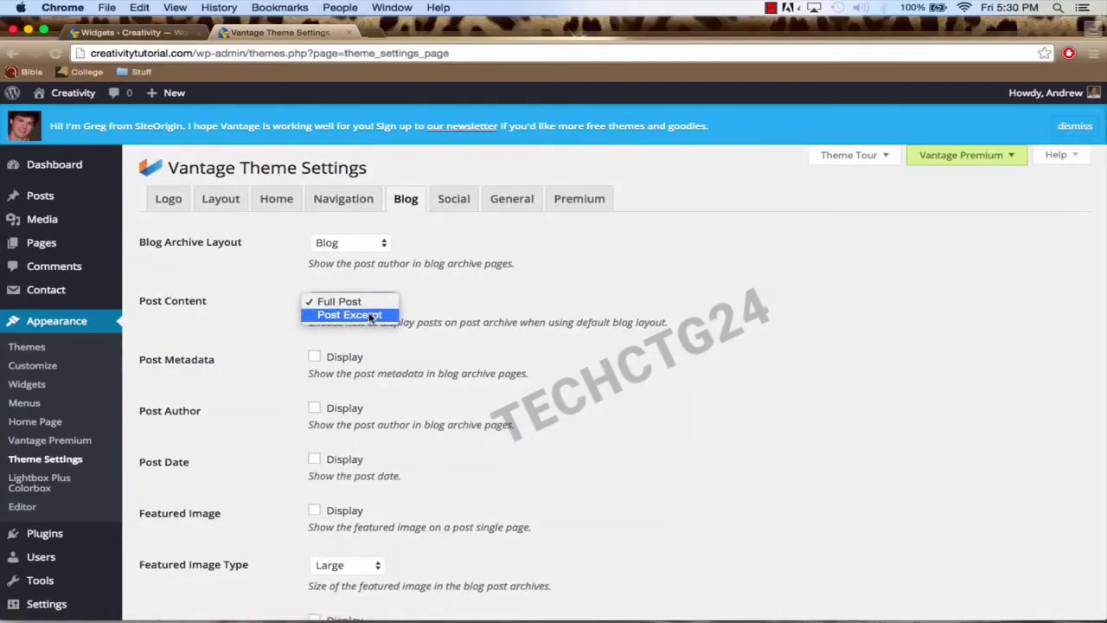
click(370, 316)
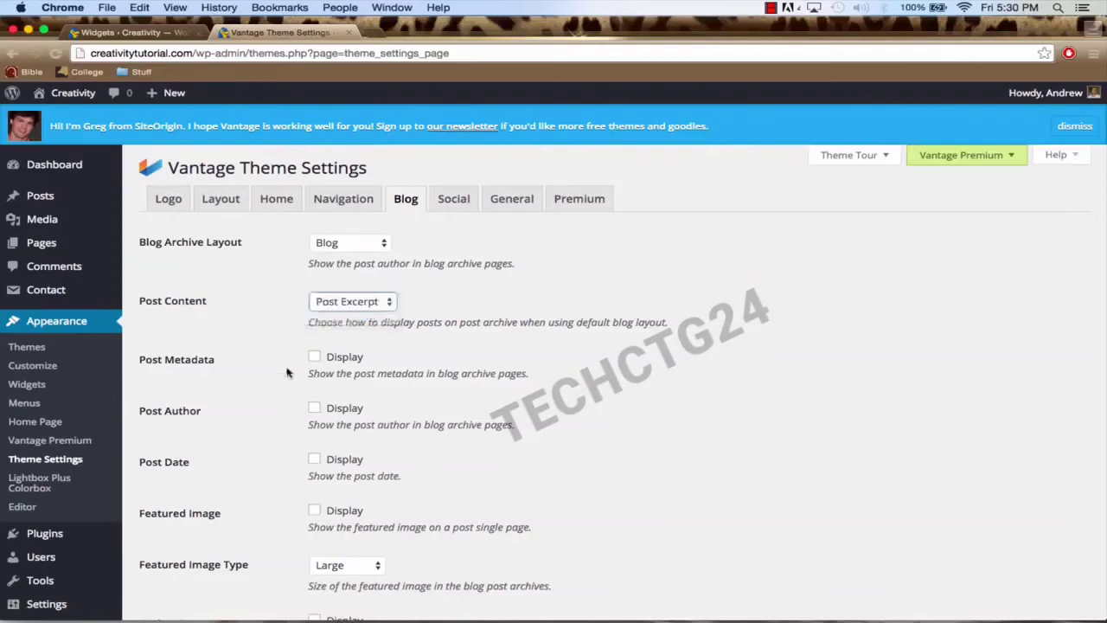
scroll(221, 467, down, 3)
click(178, 566)
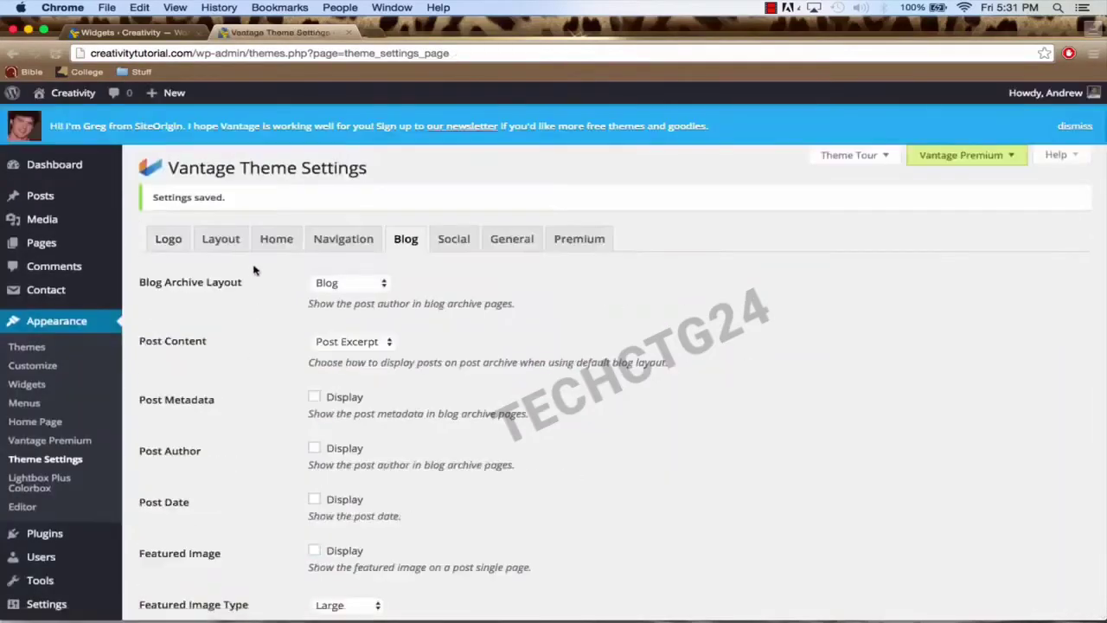
Step: Visit the live Blog page and scroll through the four posts shown as […] excerpts
mouse_move(59, 95)
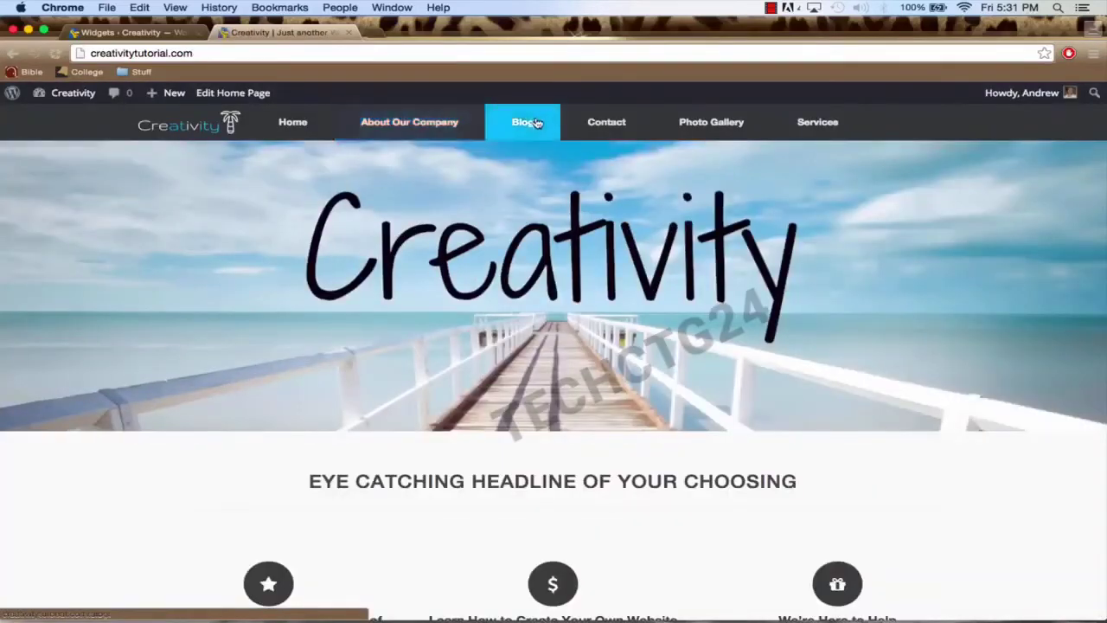
click(536, 122)
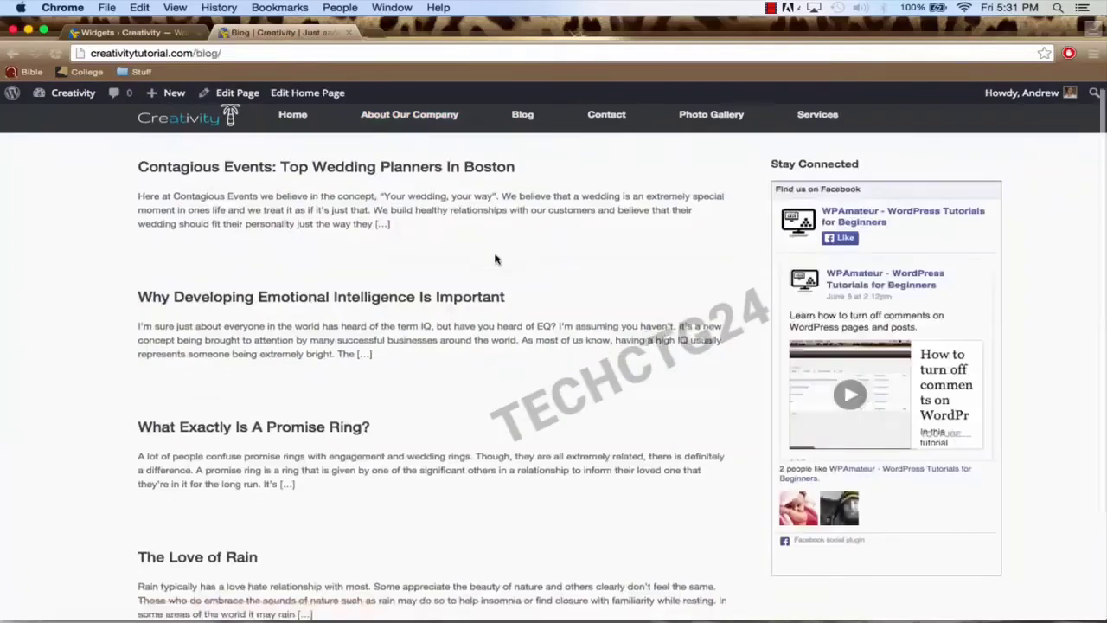
scroll(495, 259, down, 2)
scroll(494, 257, up, 2)
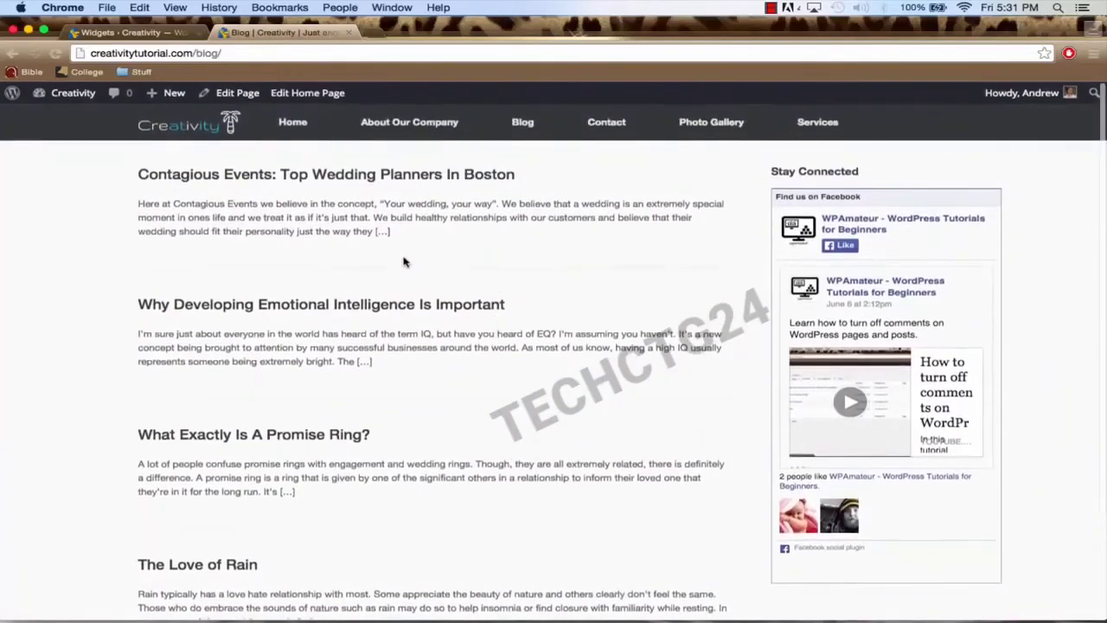
scroll(470, 415, down, 3)
scroll(469, 415, up, 3)
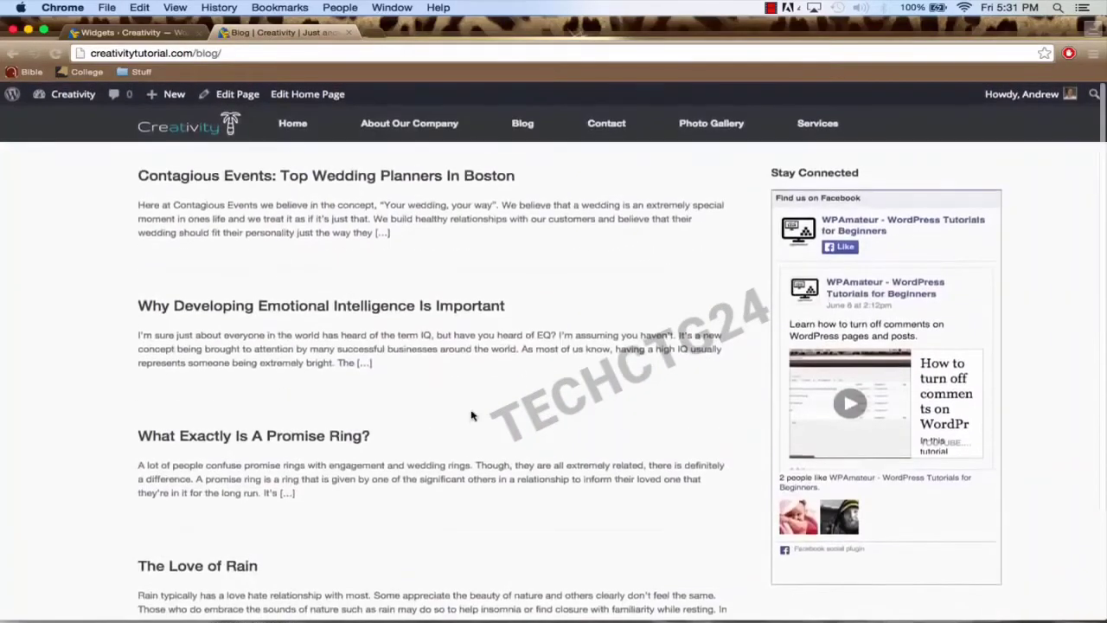
scroll(566, 423, down, 3)
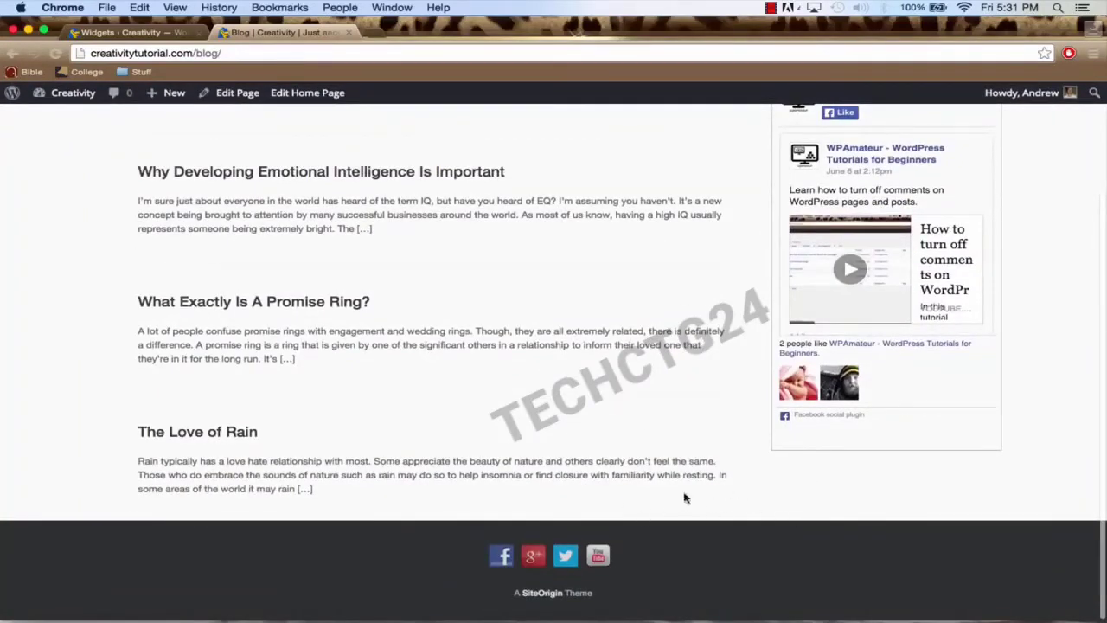
scroll(537, 255, up, 3)
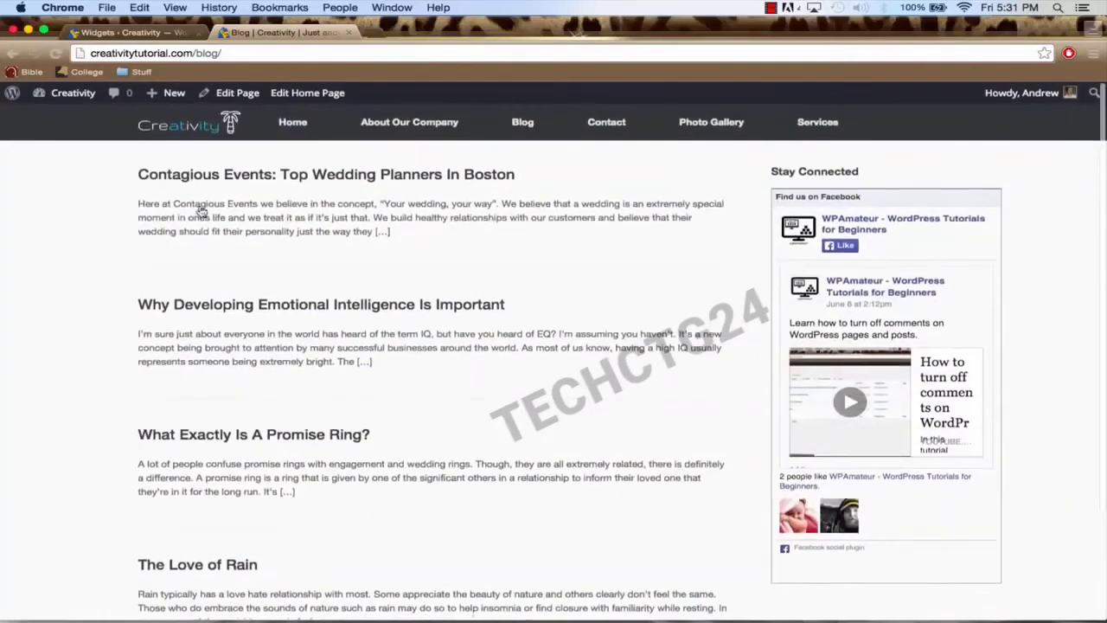
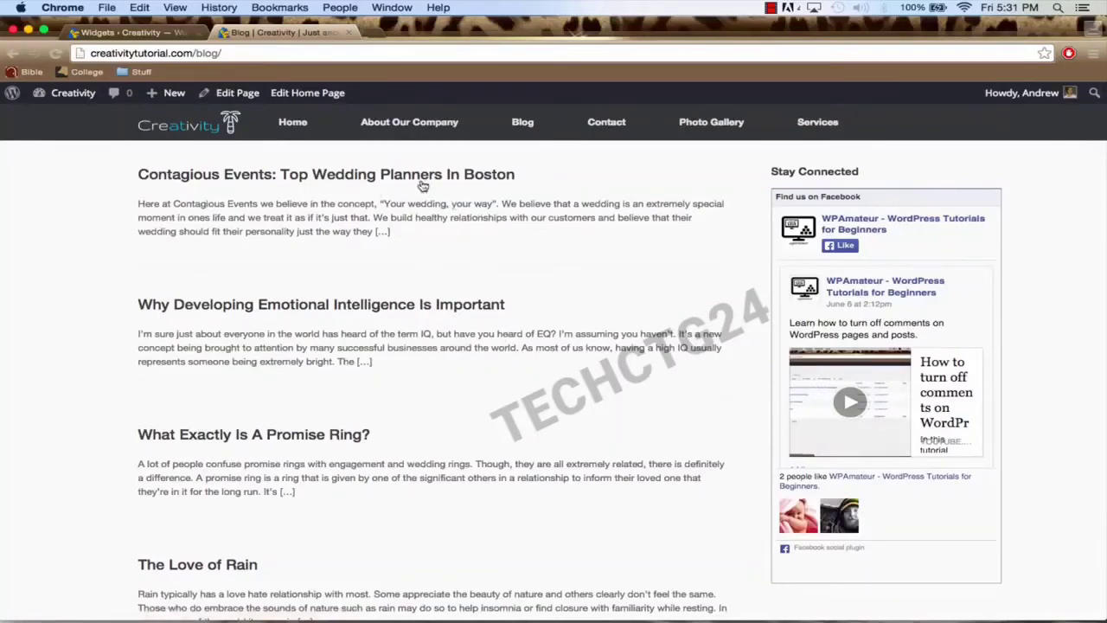
Step: Browse the live Home Page, About Our Company and Blog pages
click(294, 132)
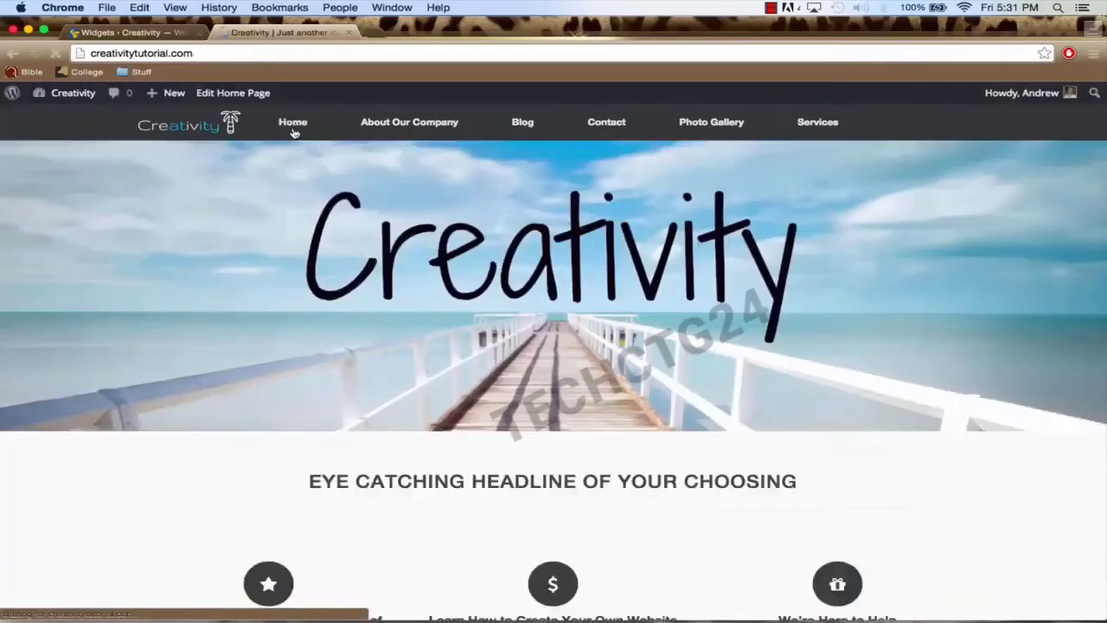
scroll(483, 353, down, 10)
scroll(483, 353, up, 10)
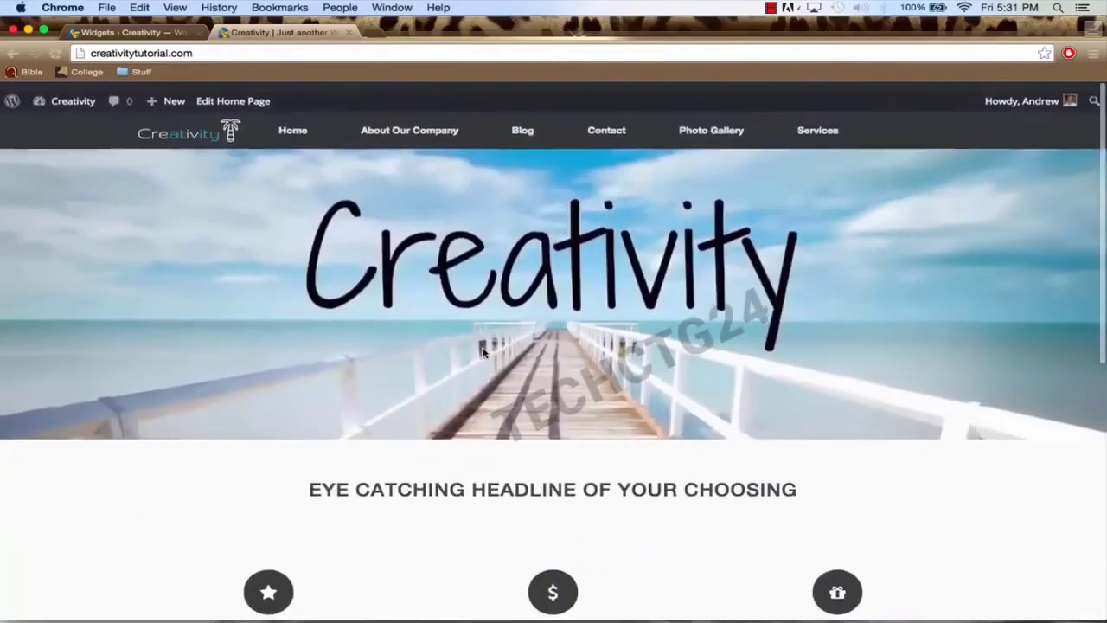
click(394, 126)
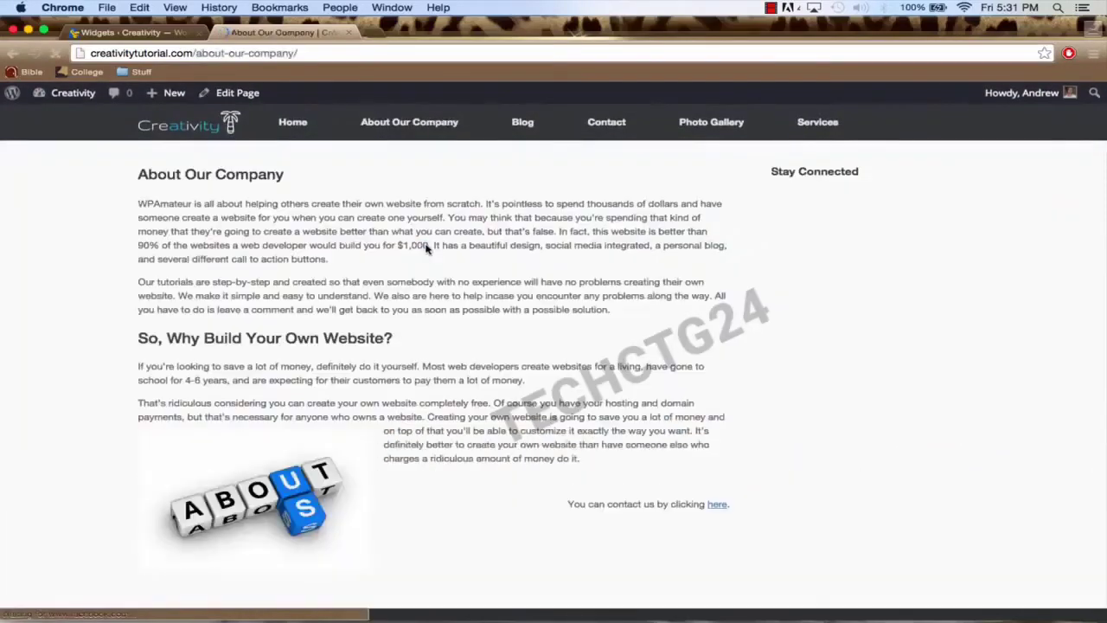
scroll(430, 247, down, 3)
scroll(430, 247, up, 3)
click(525, 130)
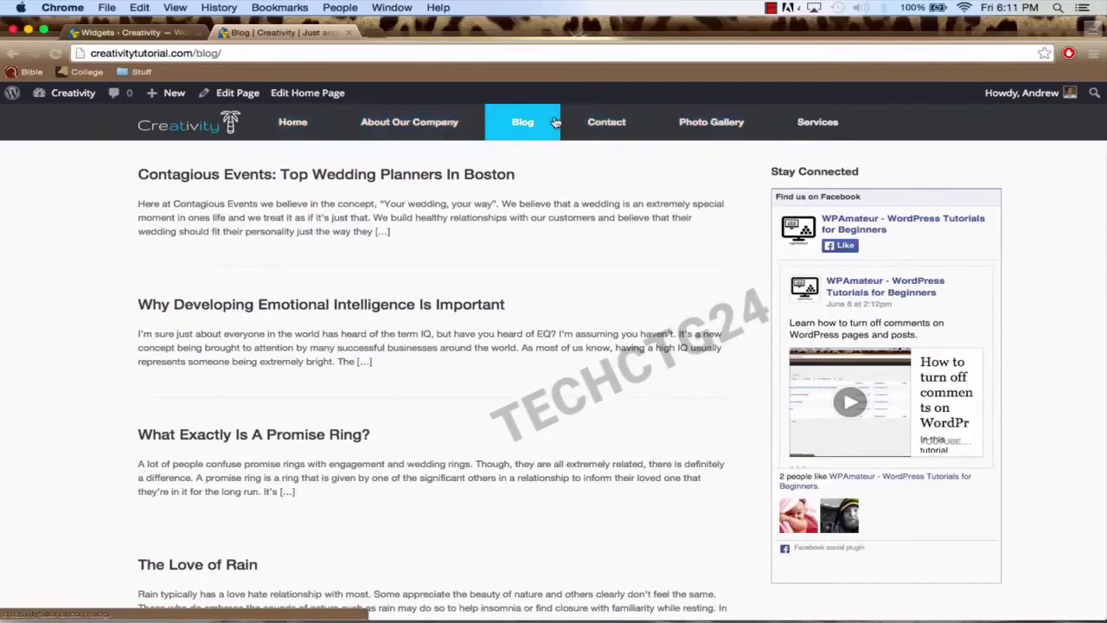
Step: In Appearance > Menus, rename 'Menu 1' to 'Main Navigation' and create the menu
click(134, 33)
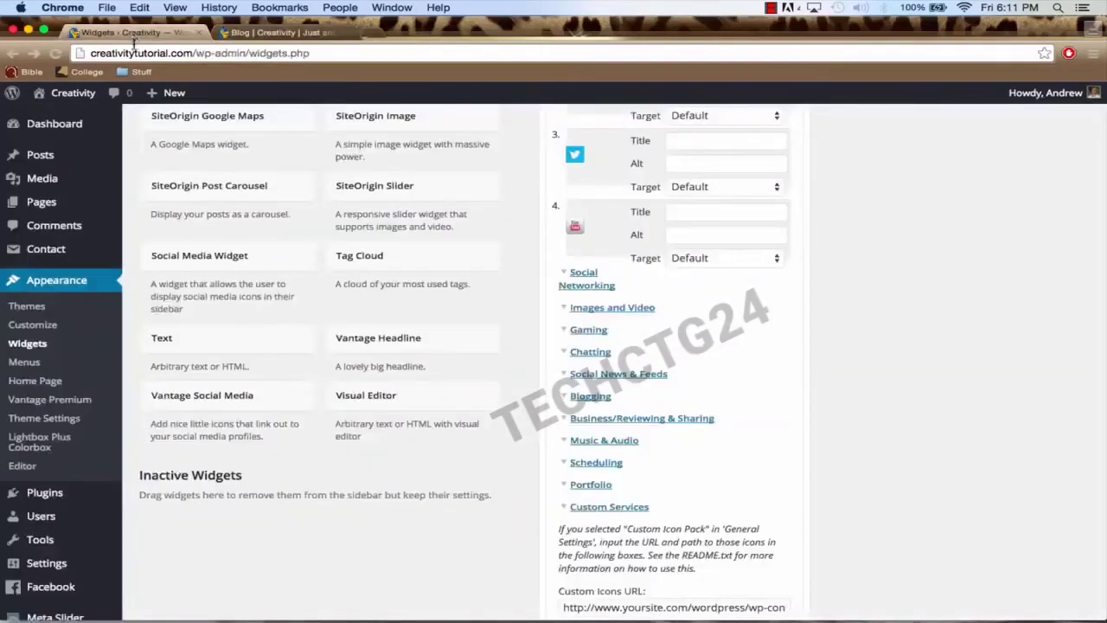
scroll(148, 179, up, 1)
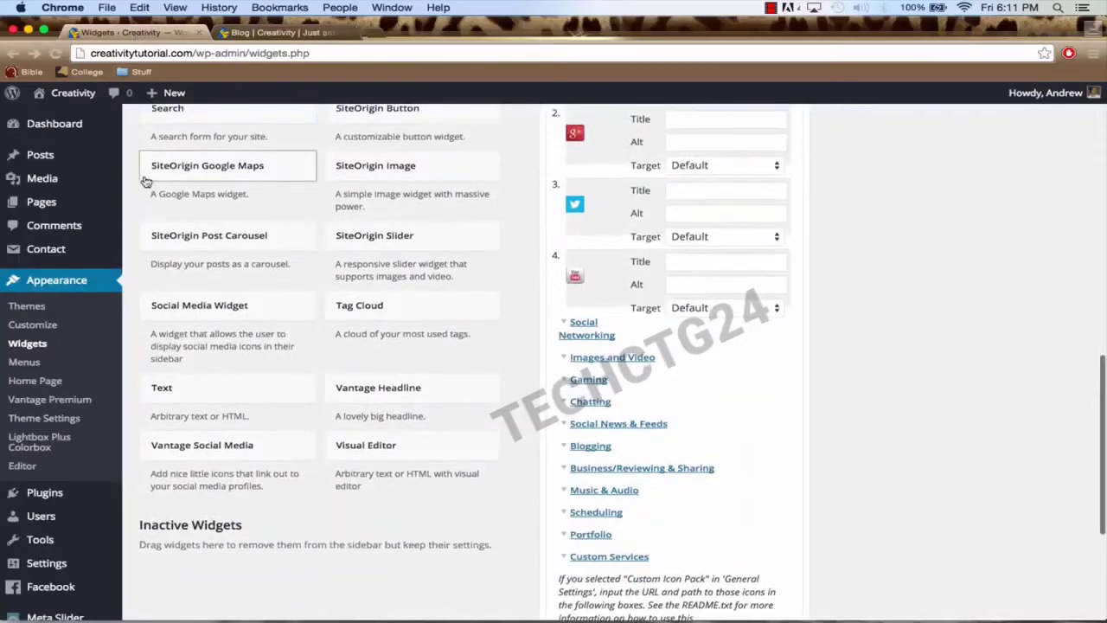
click(66, 127)
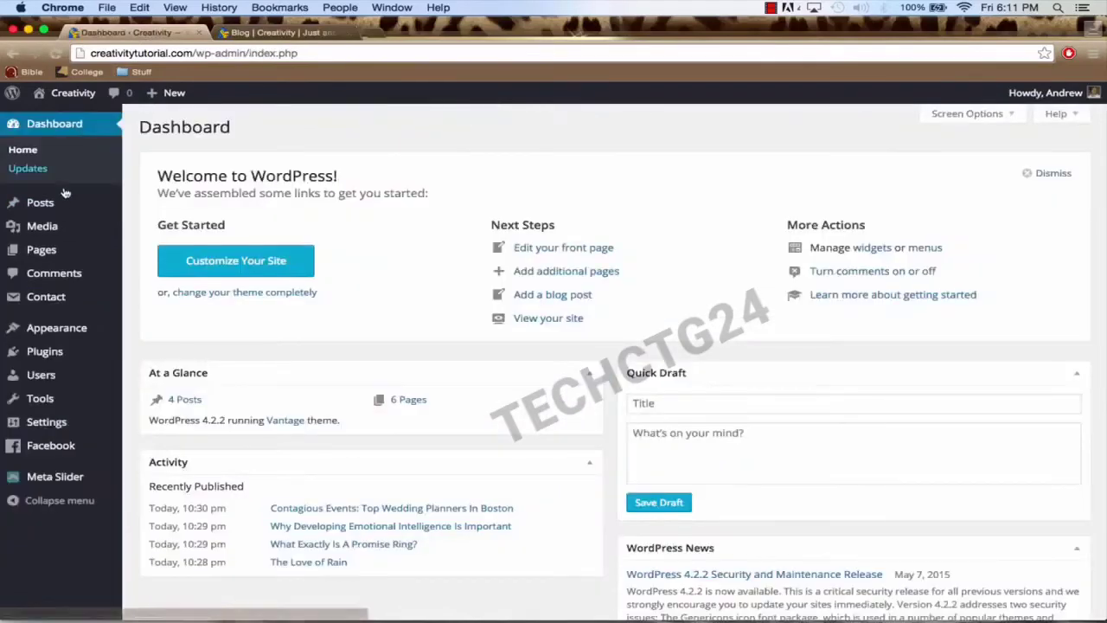
mouse_move(74, 335)
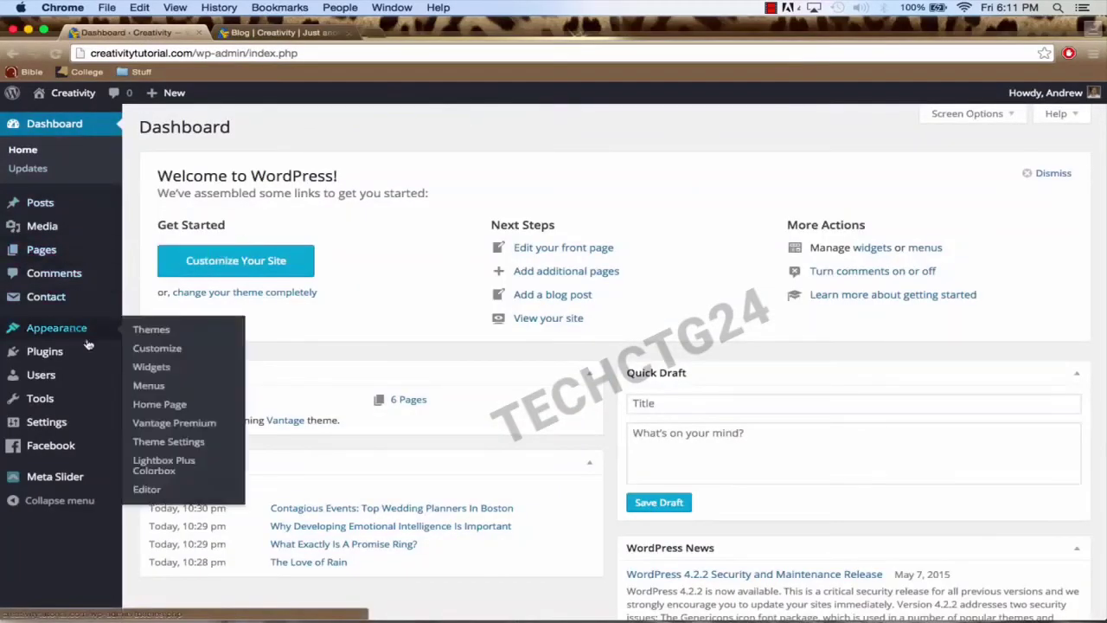
click(148, 387)
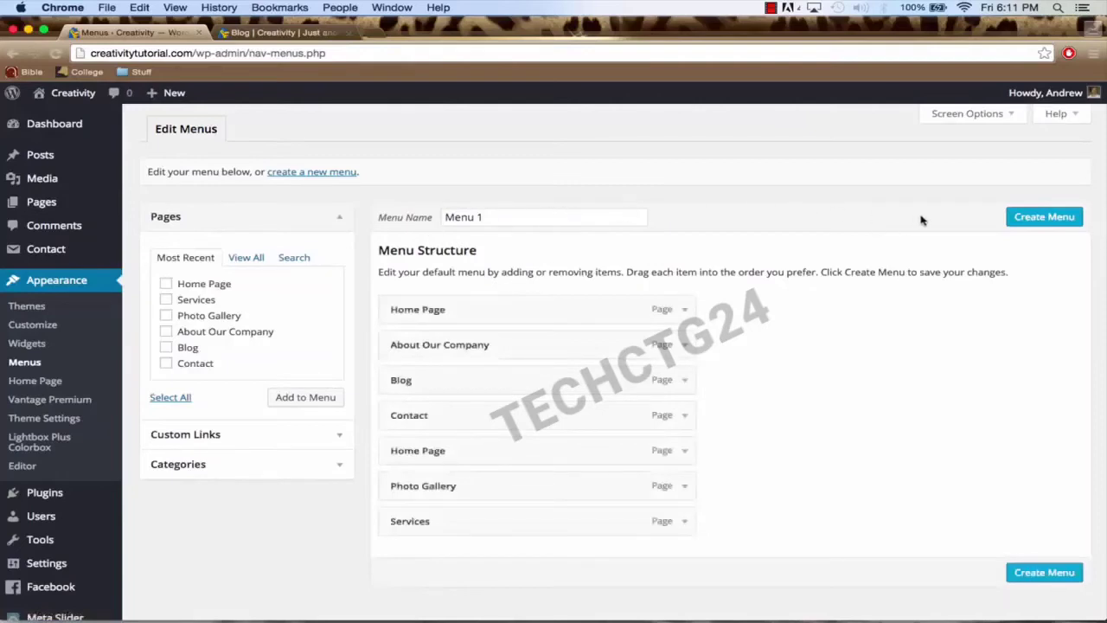
triple_click(493, 217)
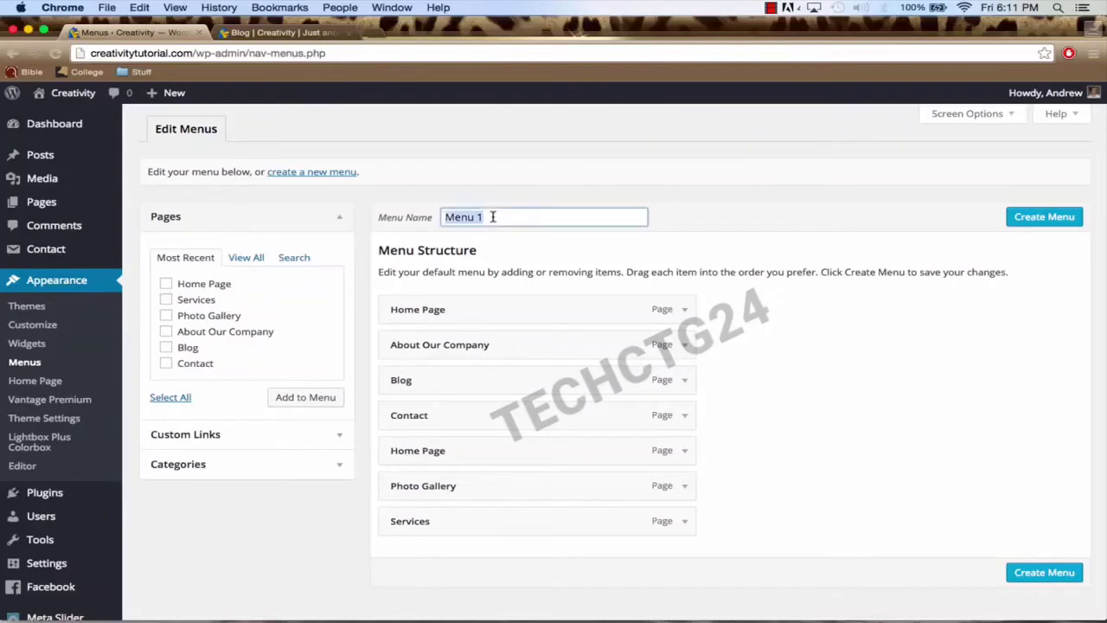
text(Mai)
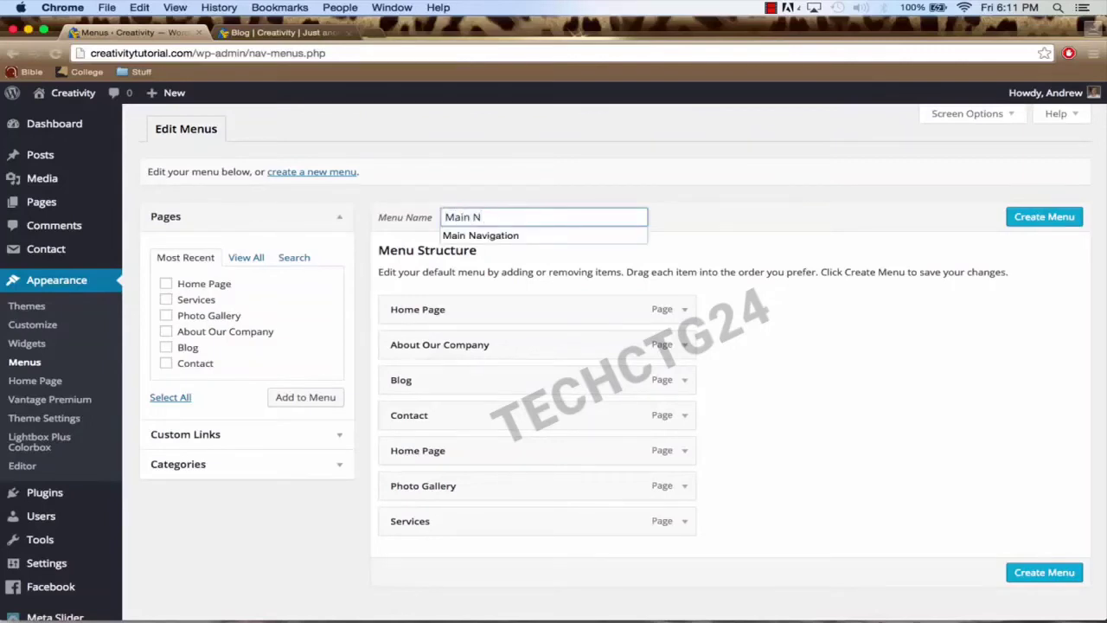
key(Down)
key(Return)
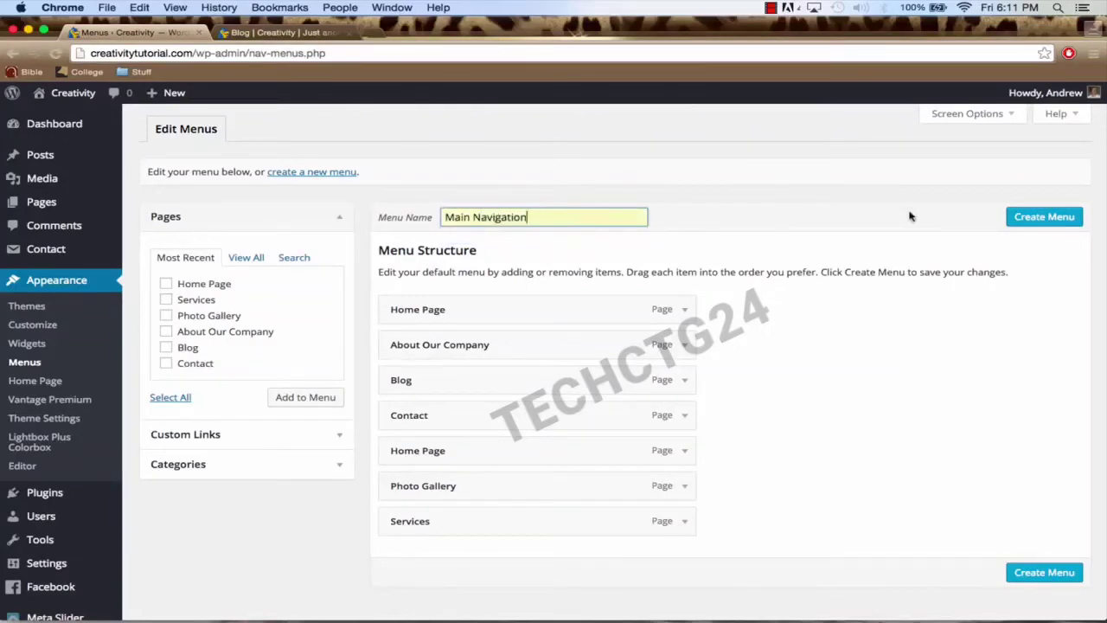
click(1037, 222)
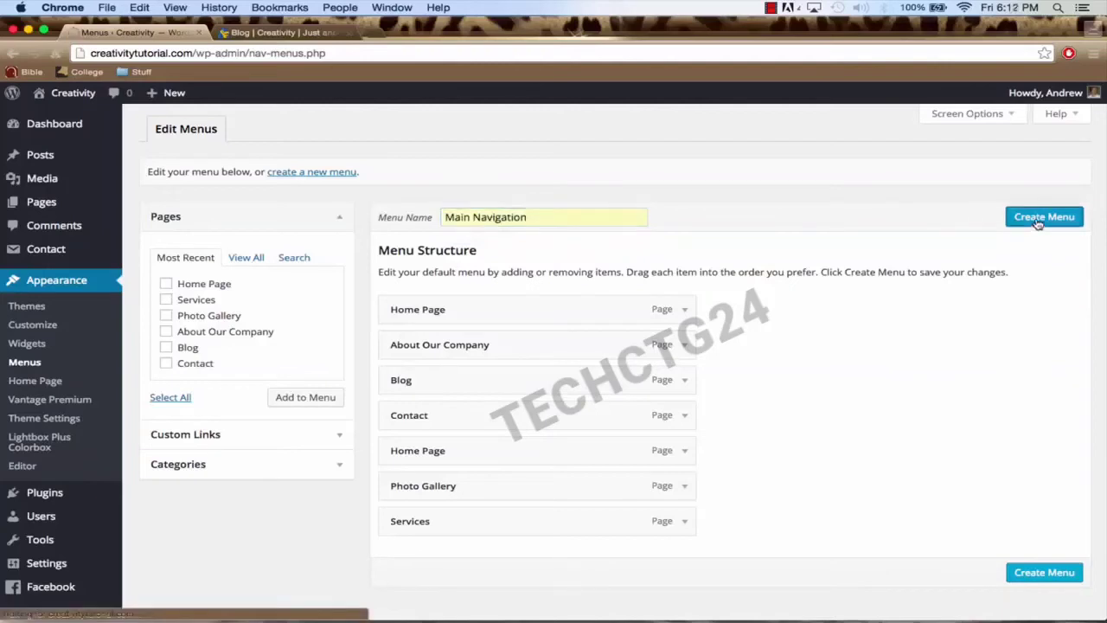
Step: Move Blog to the bottom, Services below Home Page, and Photo Gallery below About Our Company
scroll(847, 250, down, 1)
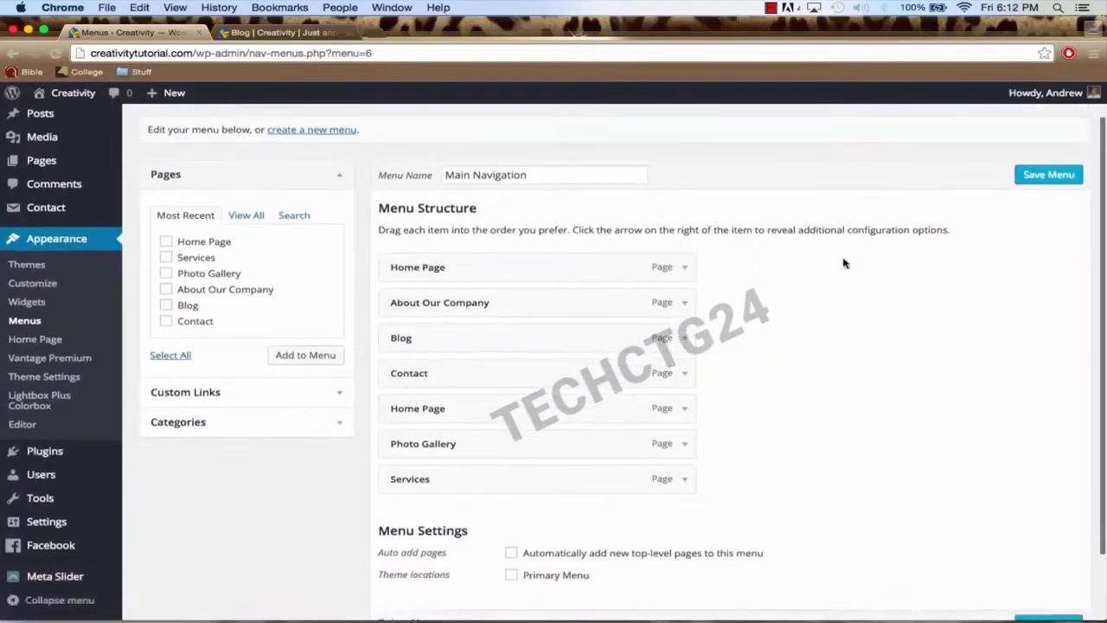
scroll(844, 263, down, 1)
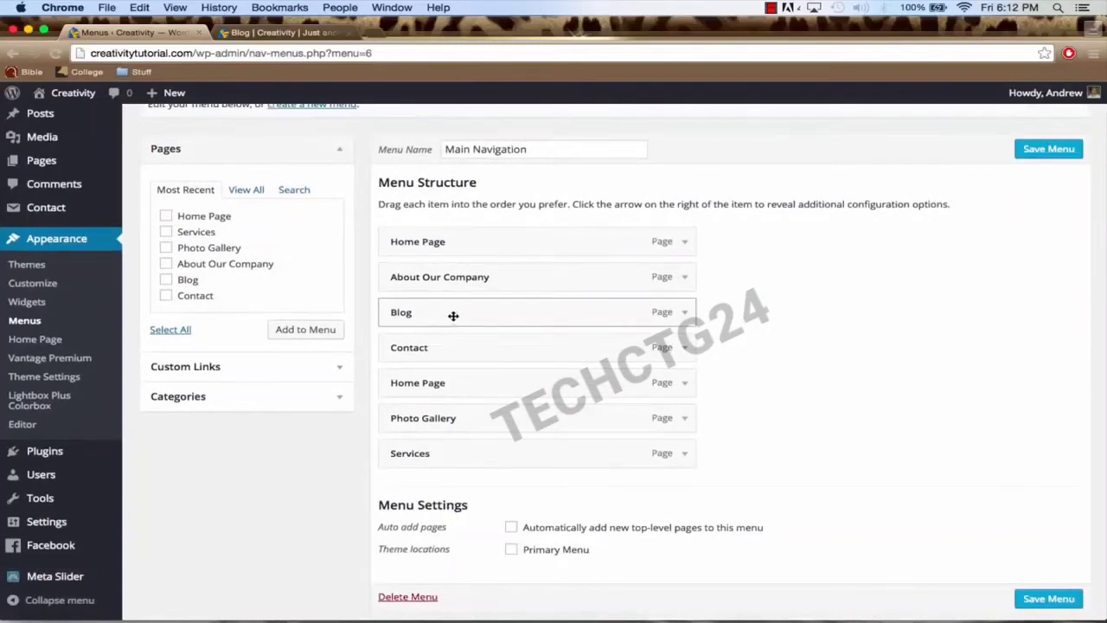
drag(457, 311, 415, 465)
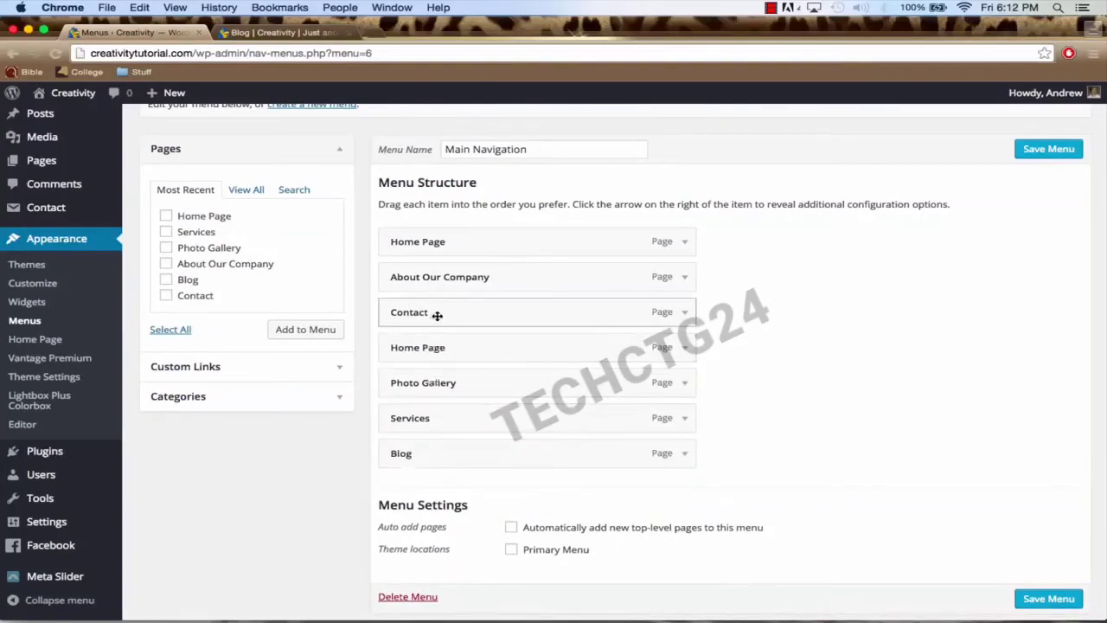
drag(423, 426, 397, 289)
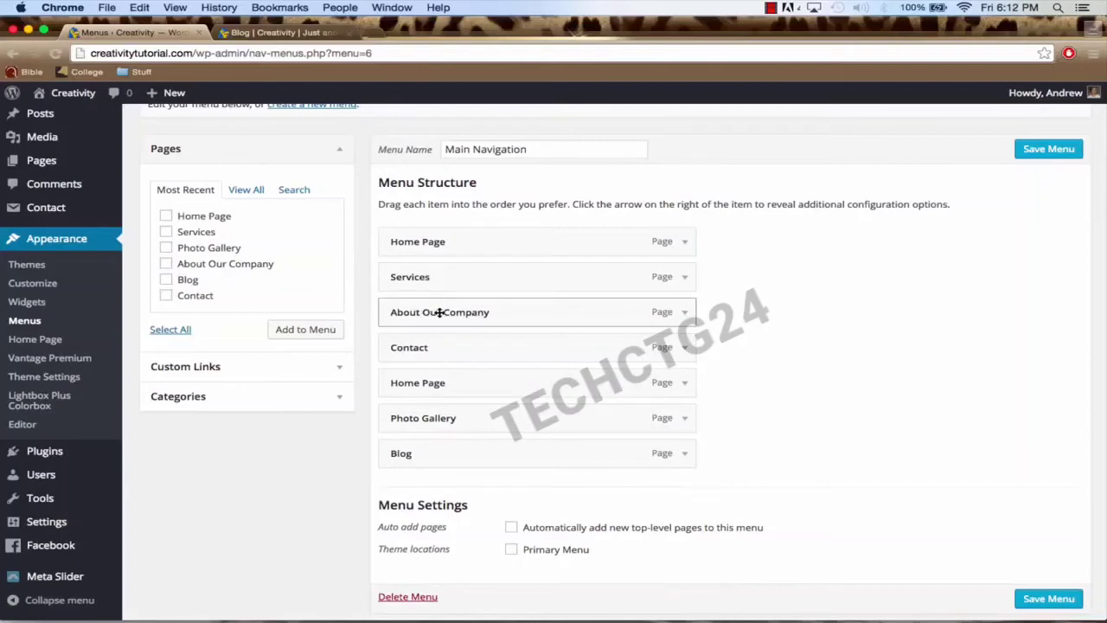
drag(431, 418, 396, 343)
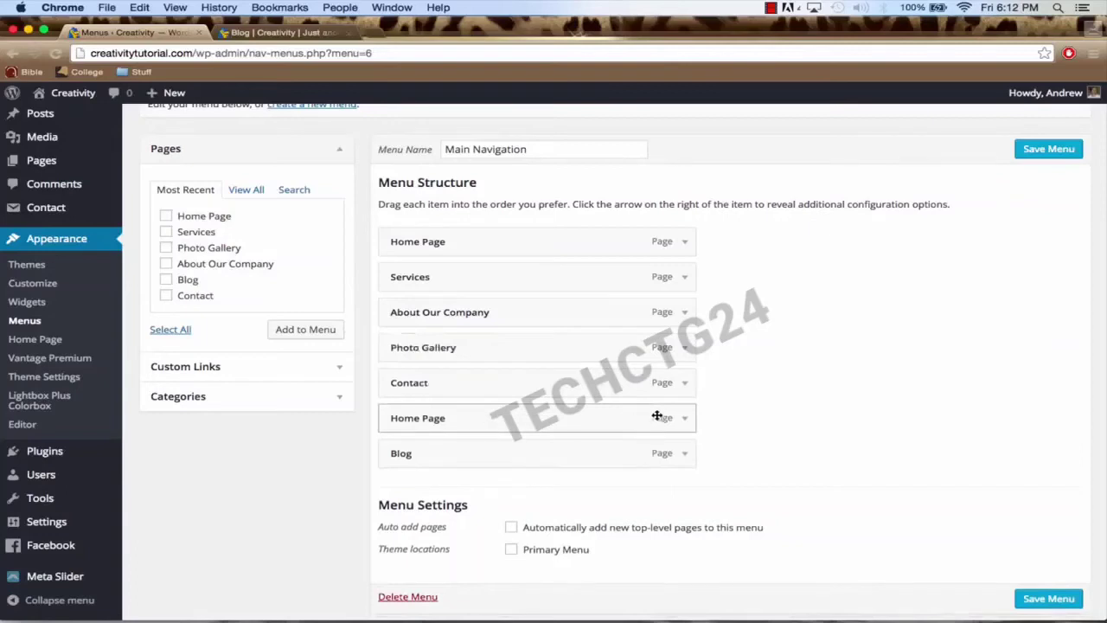
Step: Remove the duplicate Home Page item, move Contact after Blog, and save the menu
click(684, 419)
scroll(685, 420, down, 1)
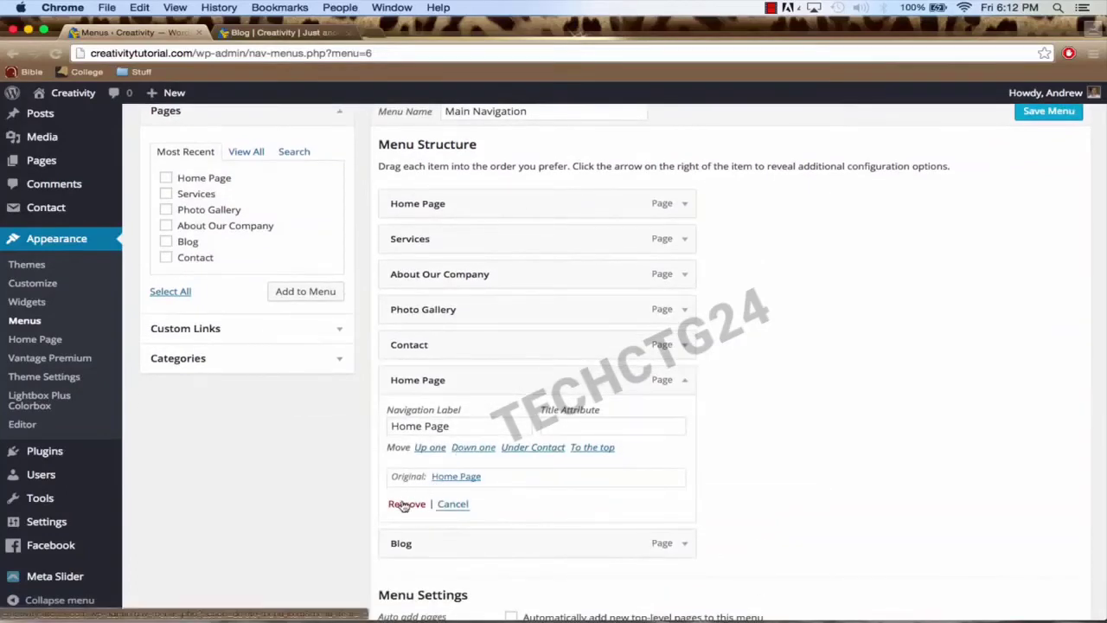
click(672, 211)
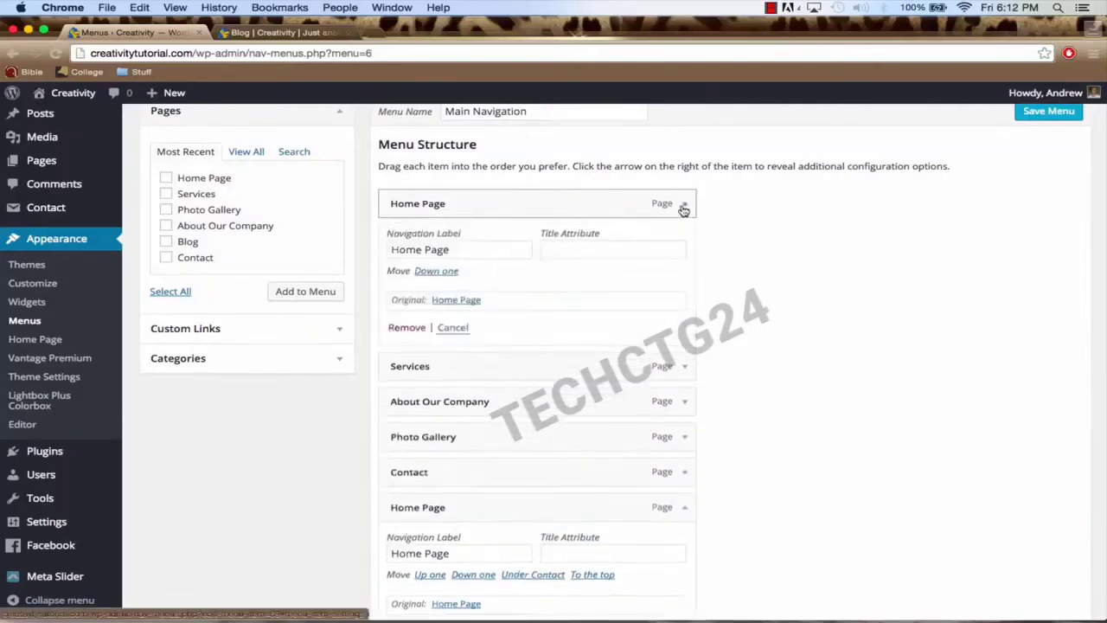
scroll(637, 285, down, 2)
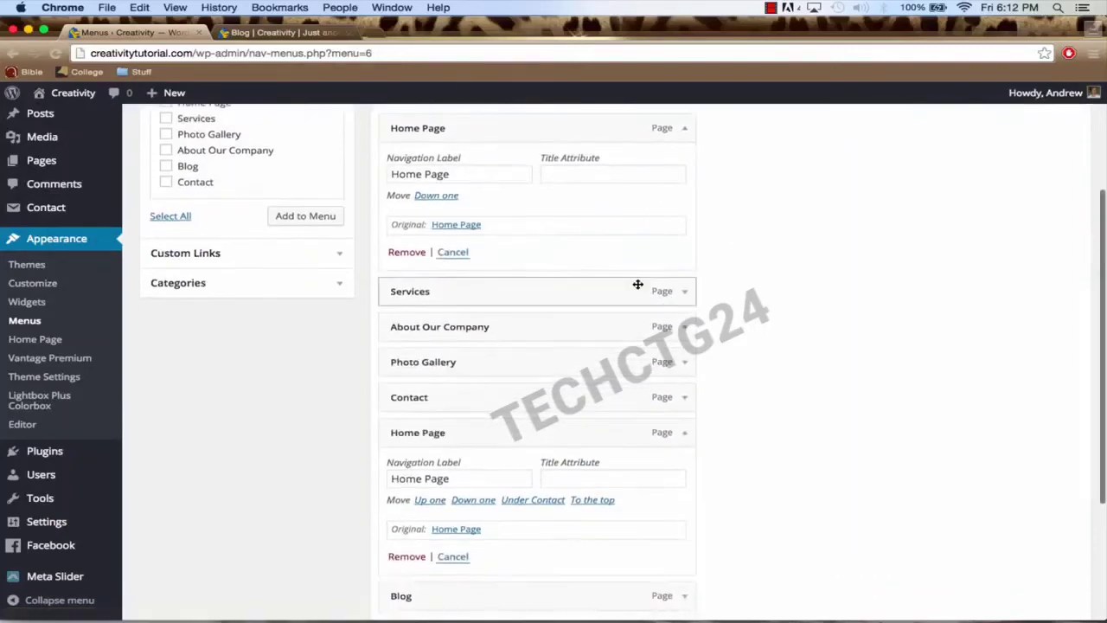
scroll(638, 284, down, 1)
click(405, 527)
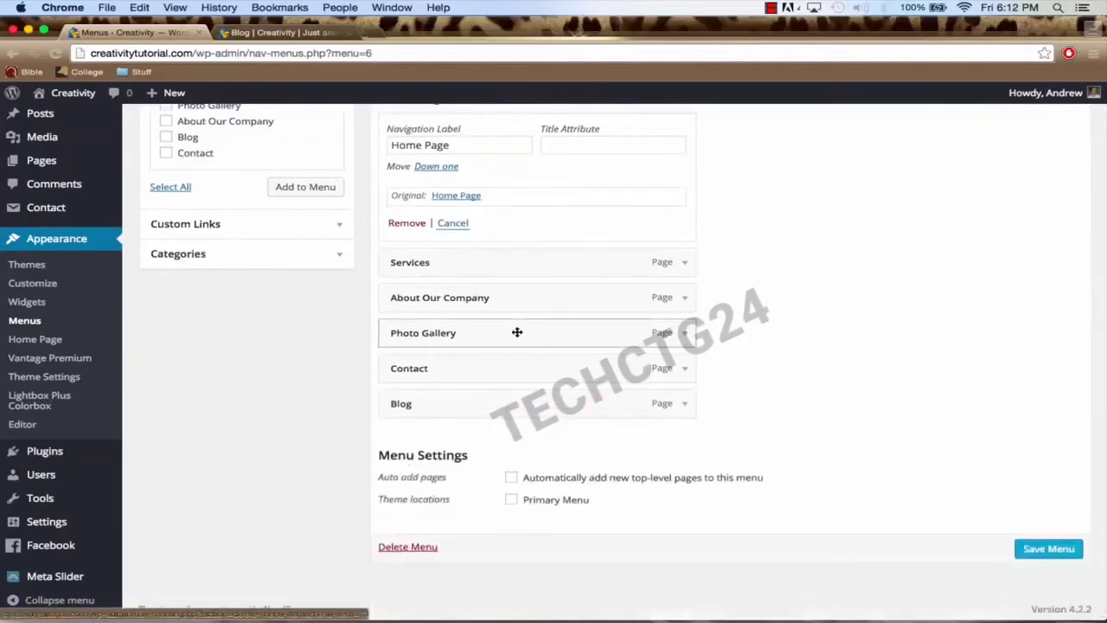
scroll(517, 334, up, 3)
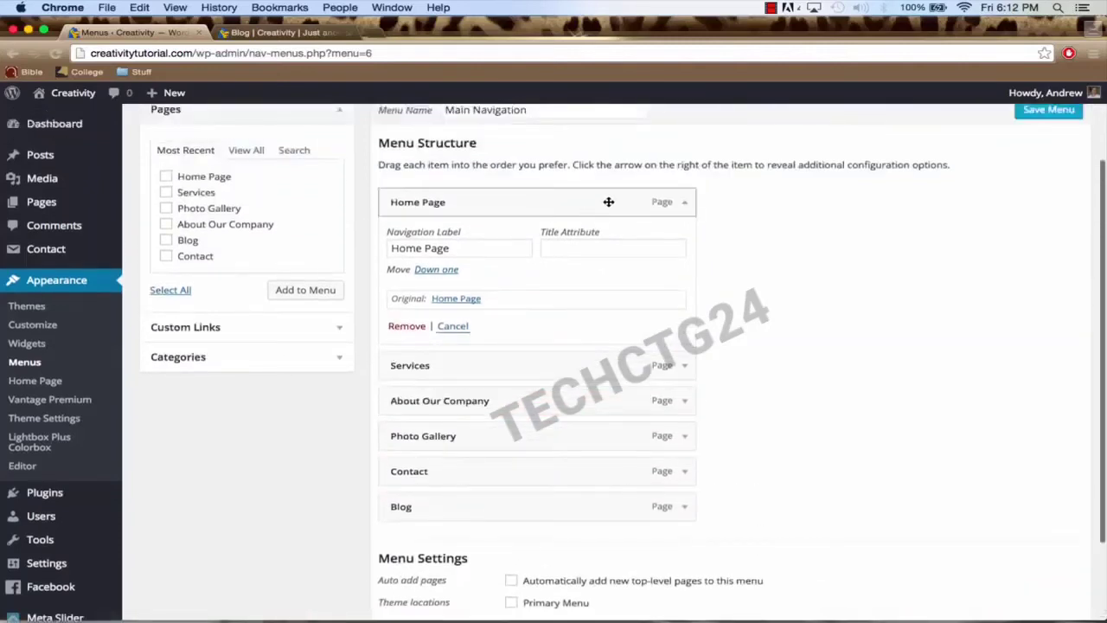
scroll(588, 204, up, 2)
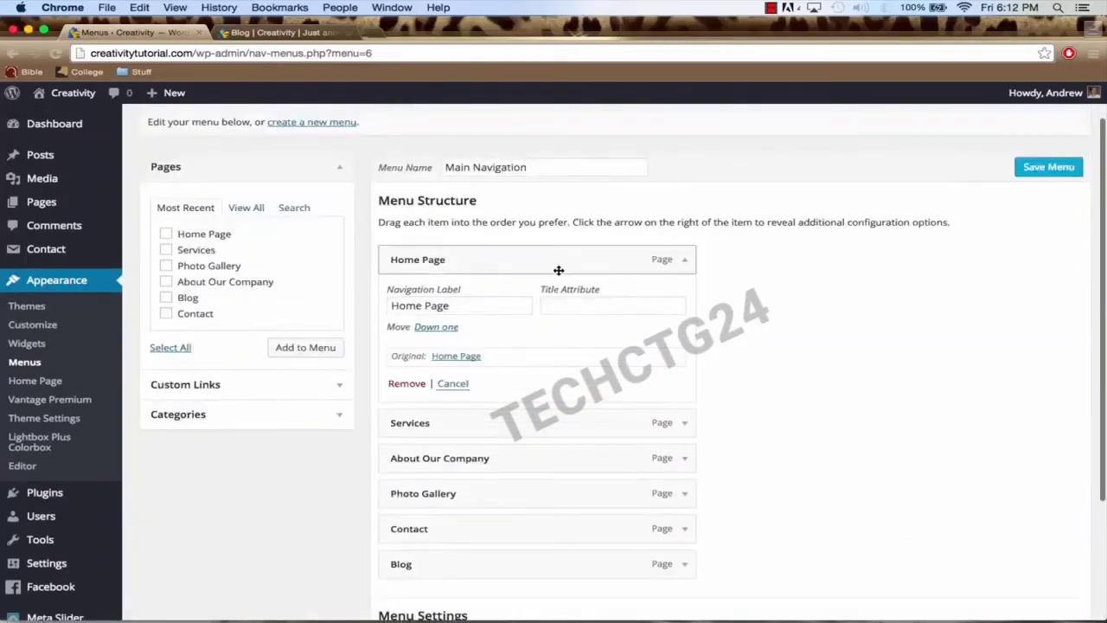
click(685, 263)
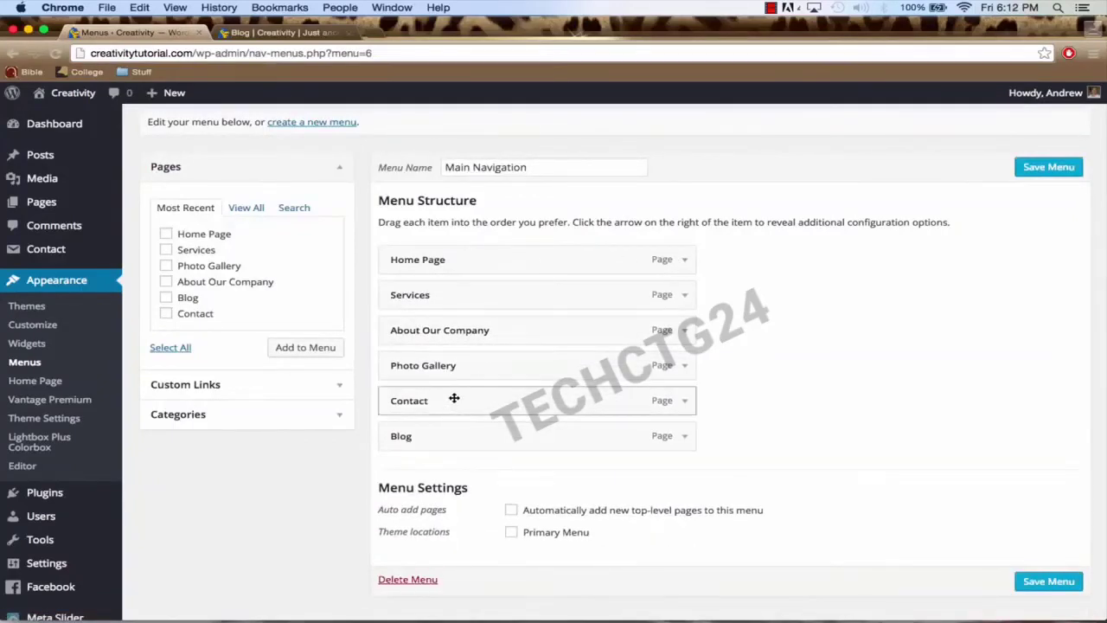
drag(452, 397, 427, 441)
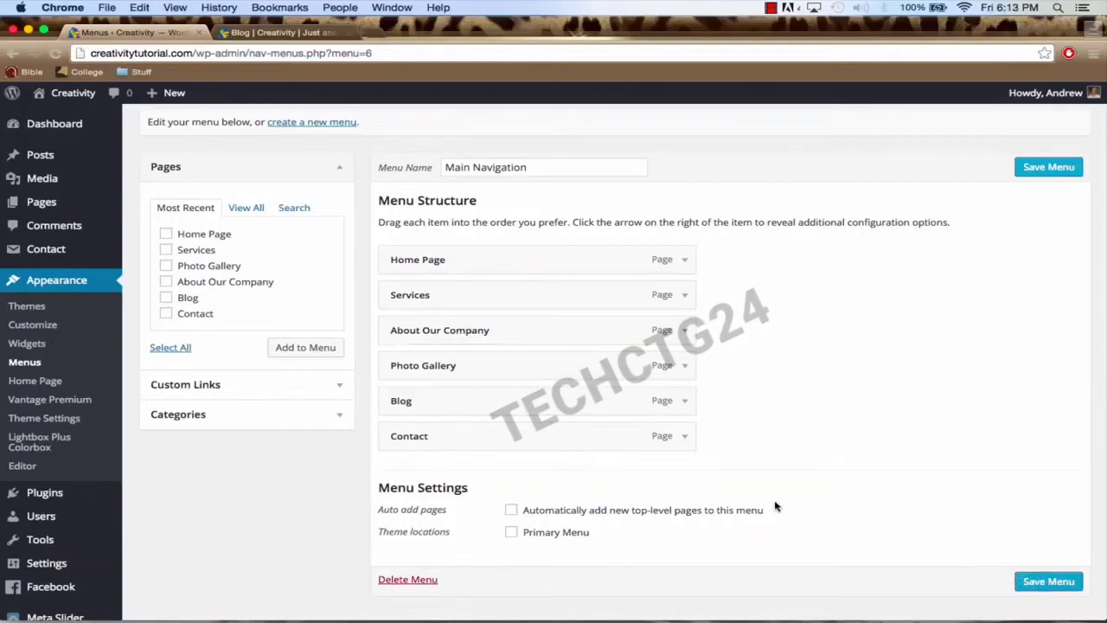
click(1048, 581)
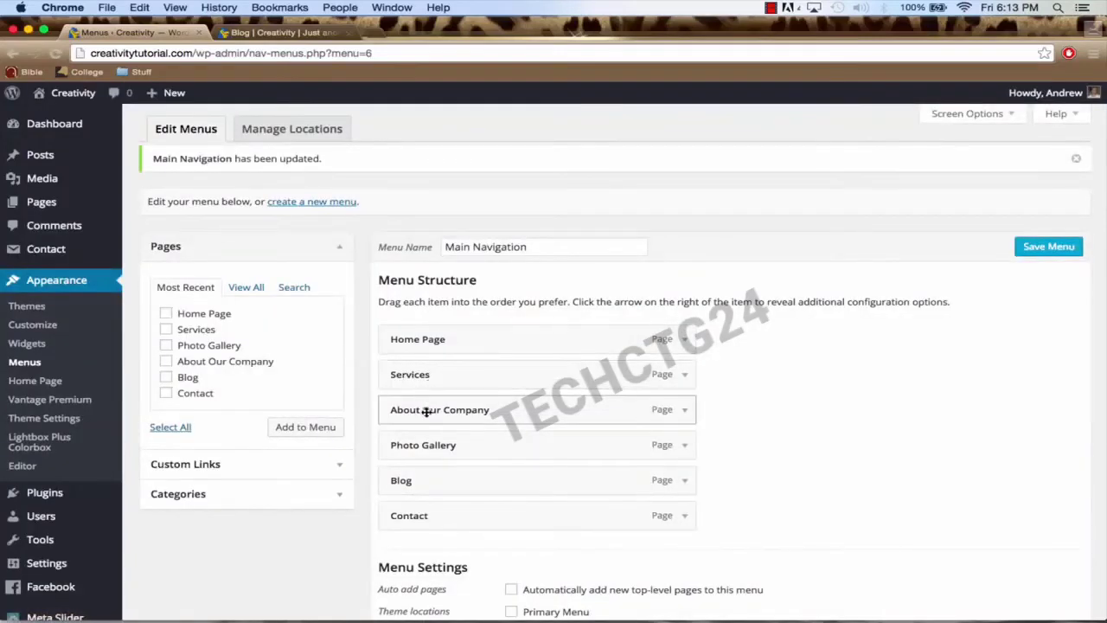
Step: Reload the live blog page to check its navigation bar
click(275, 33)
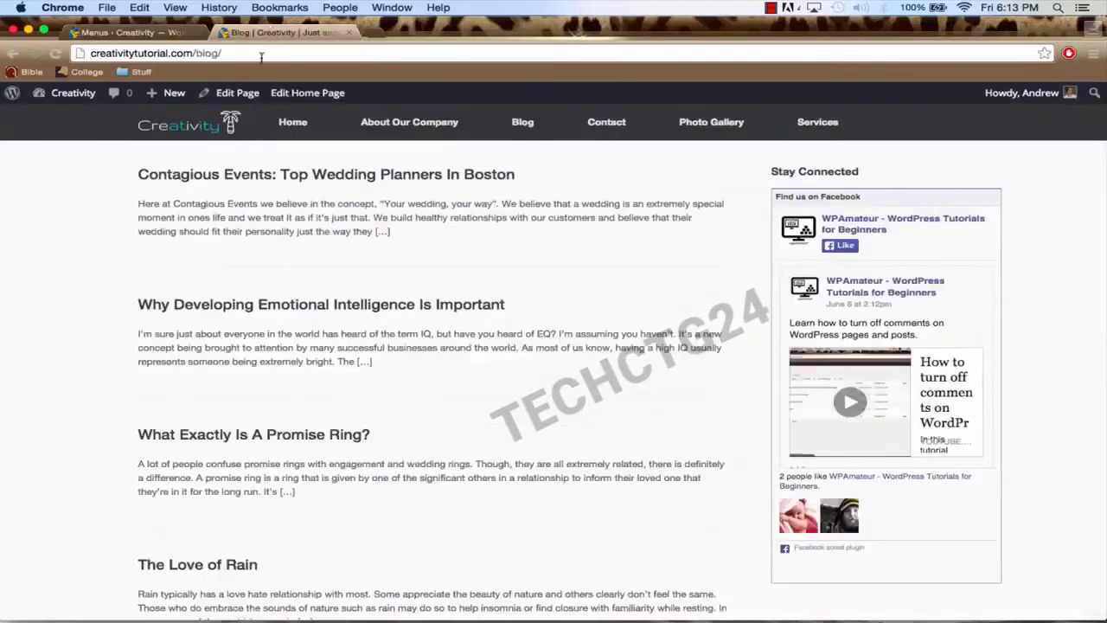
click(262, 57)
key(Return)
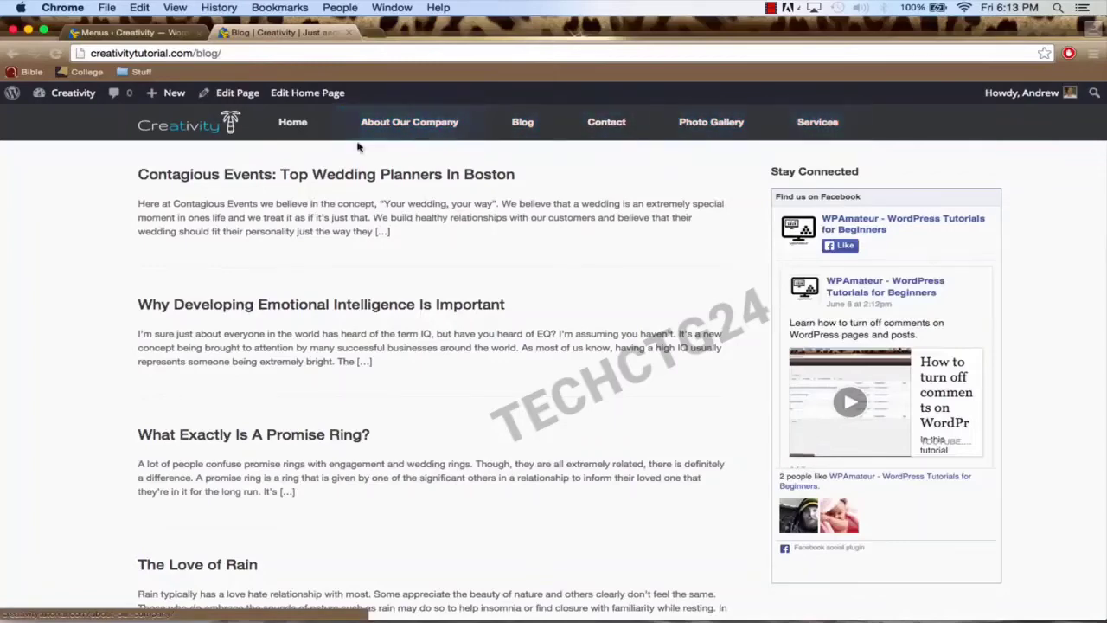
click(97, 32)
Step: Assign Main Navigation as the Primary Menu, save it, and verify it on the live blog
scroll(419, 257, down, 3)
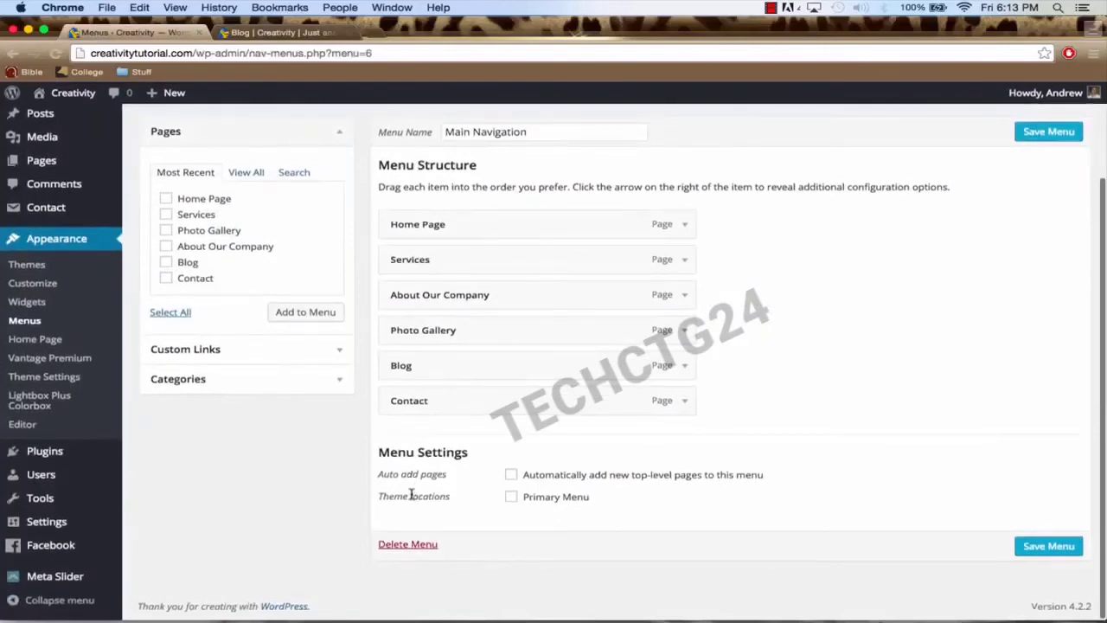
click(513, 499)
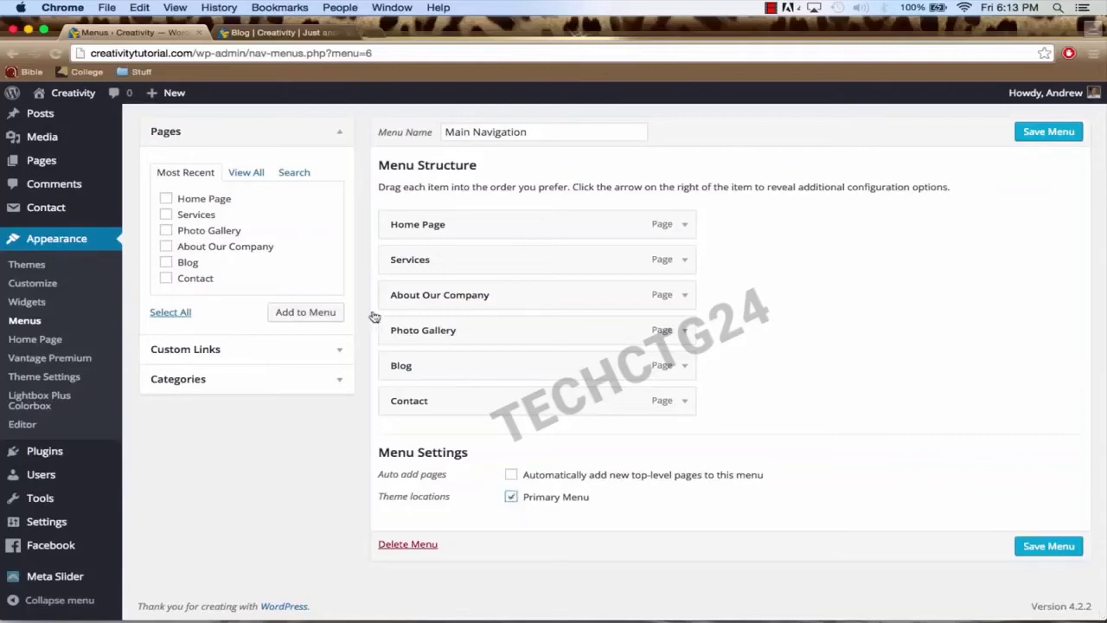
click(250, 35)
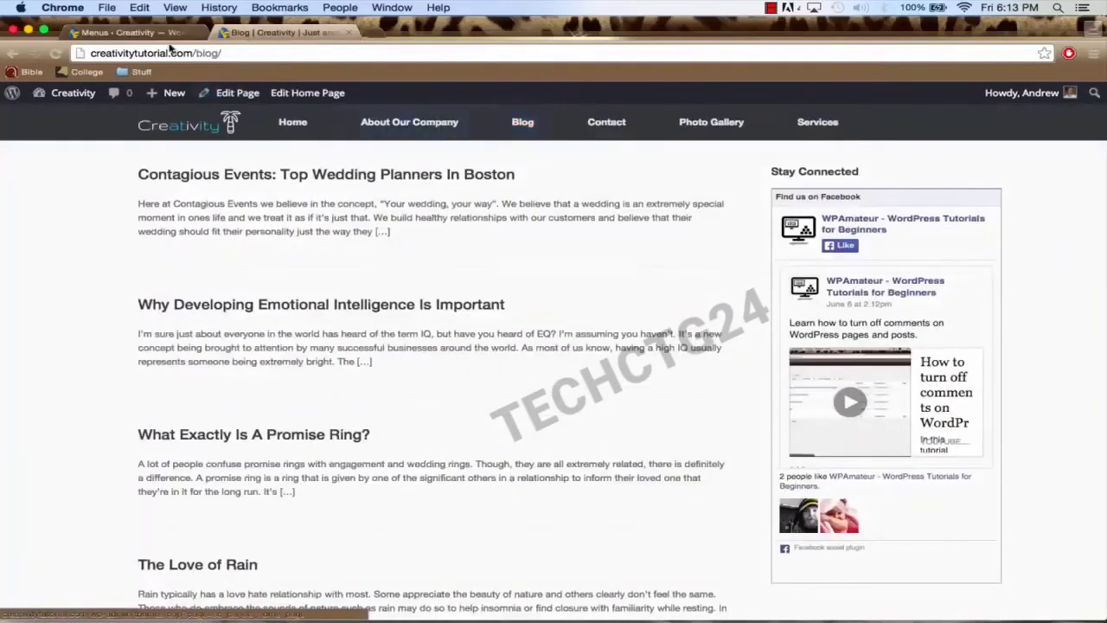
click(129, 33)
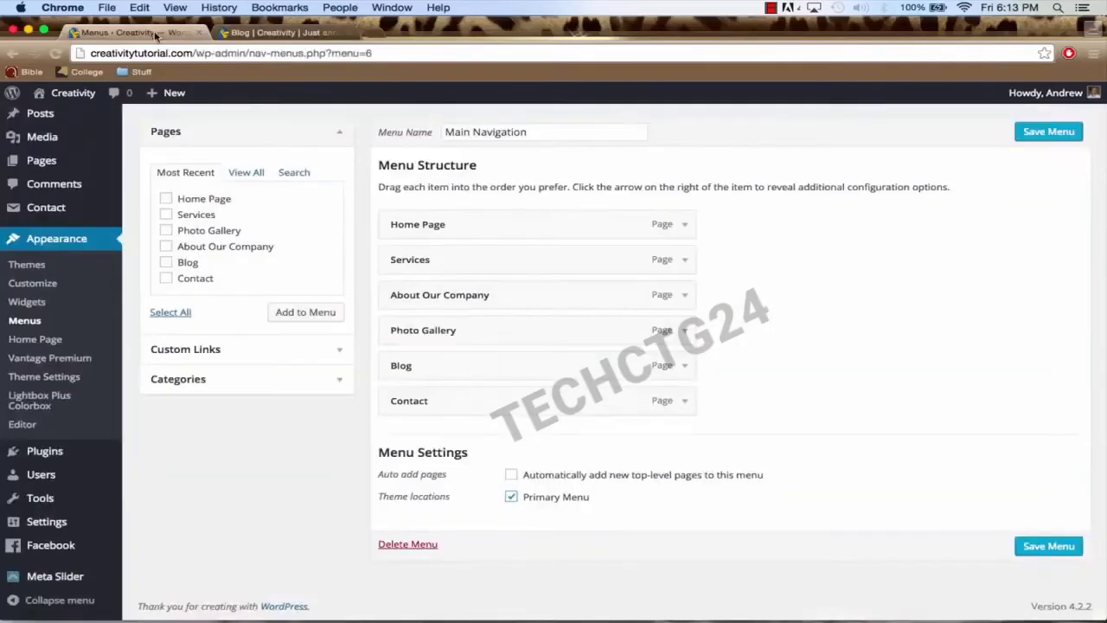
click(1050, 548)
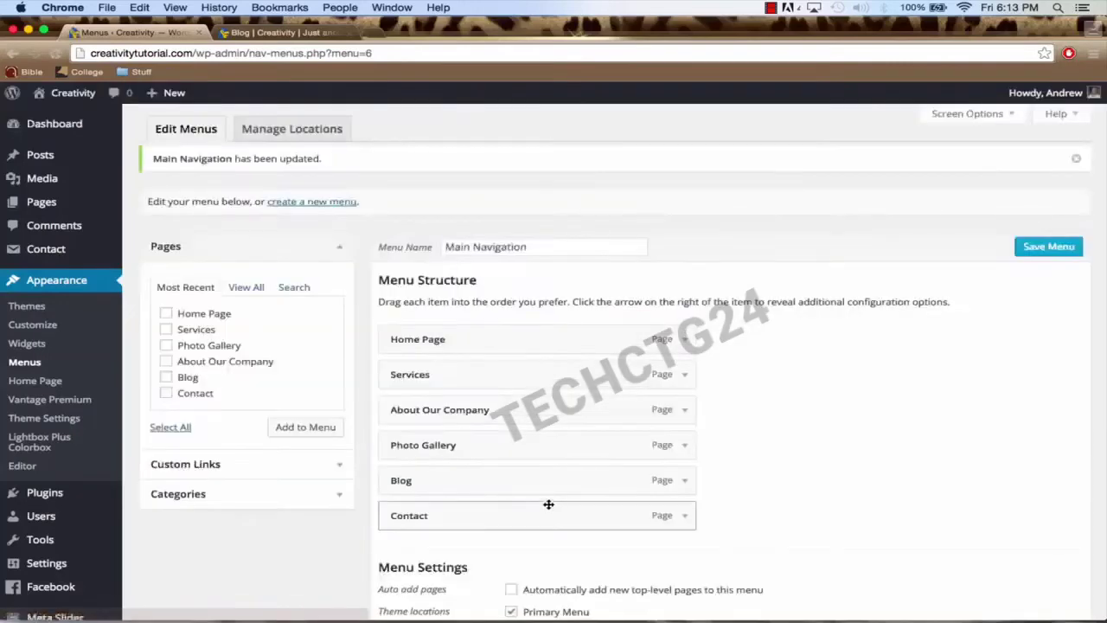
click(260, 32)
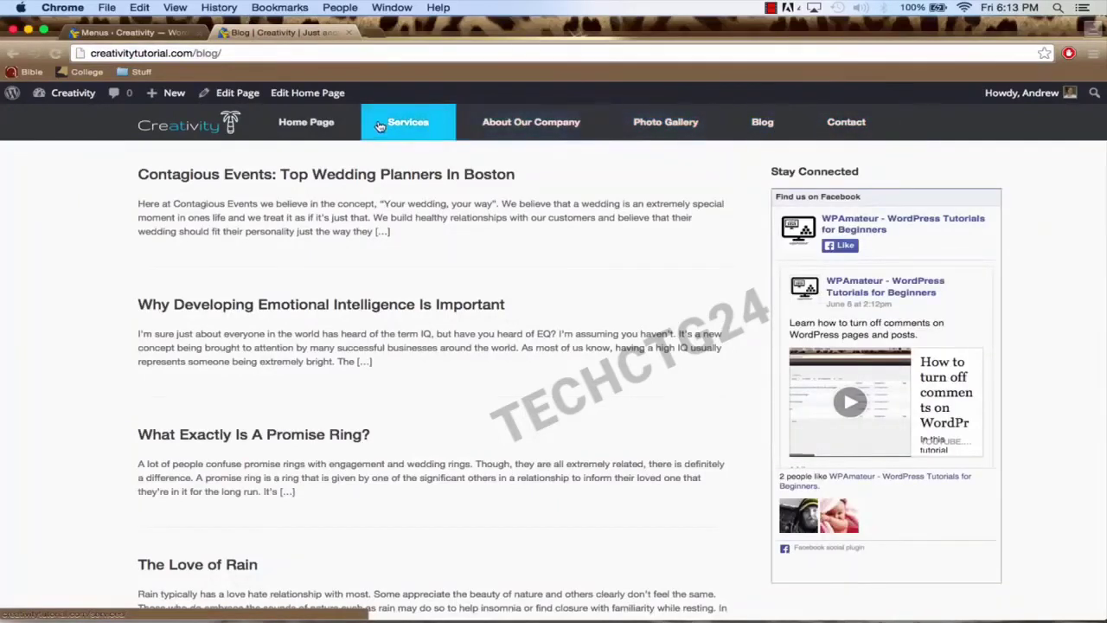
click(134, 33)
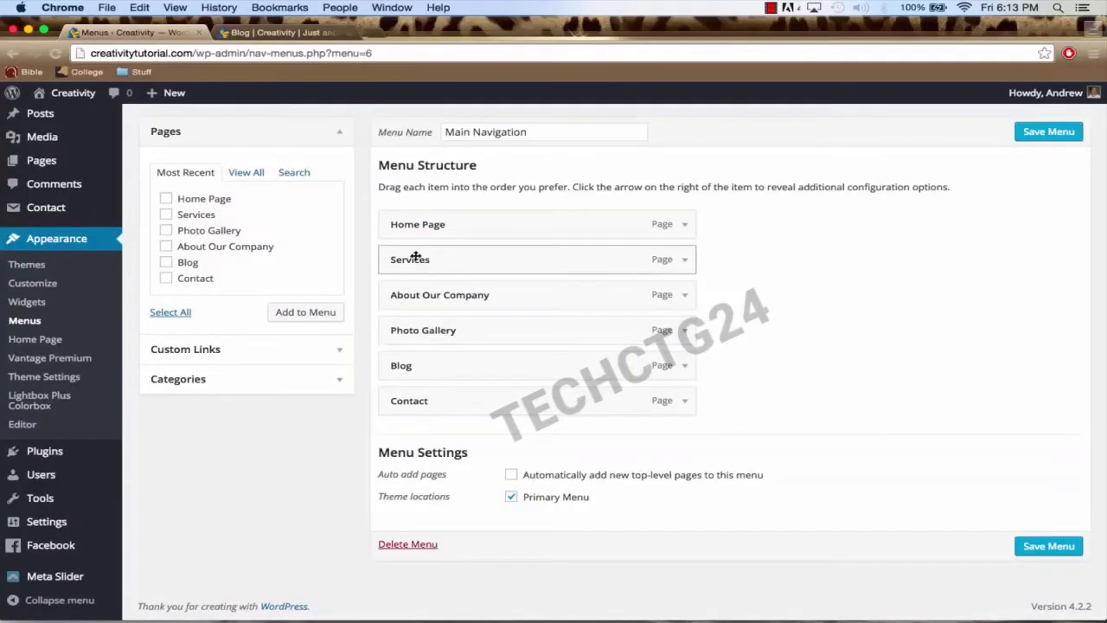
Step: Keep Services second below Home Page, nest About Our Company under it, and save
click(303, 35)
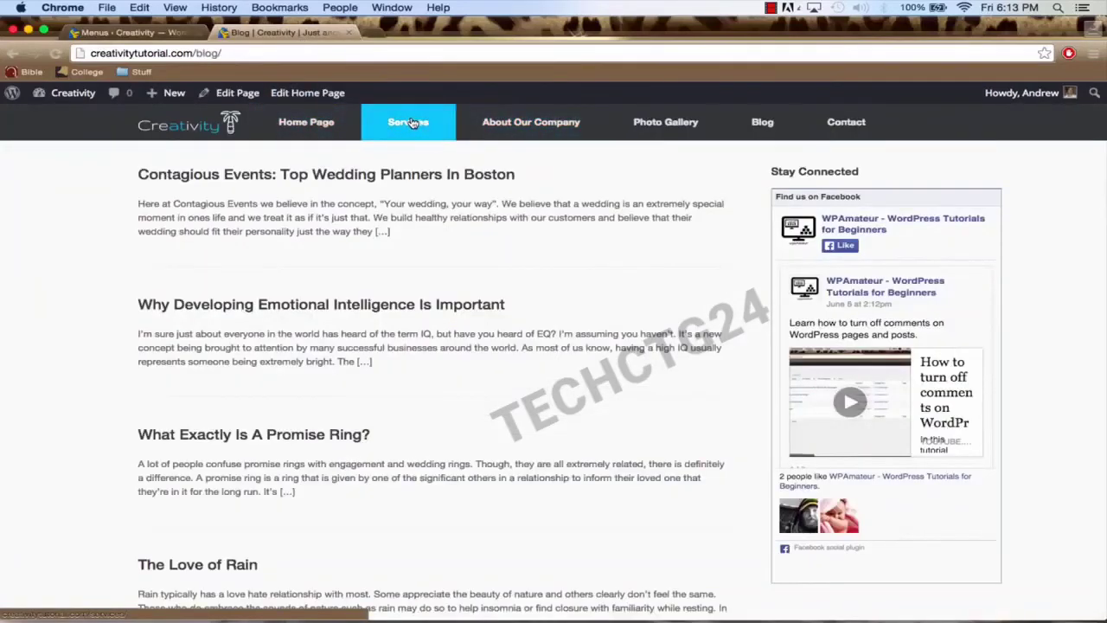
click(140, 34)
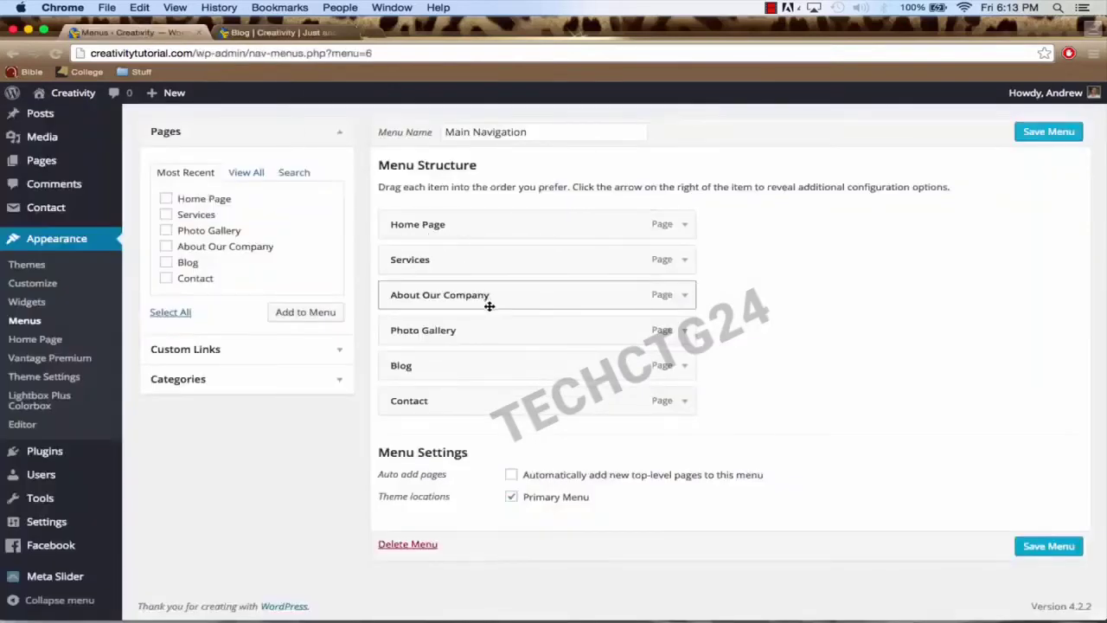
drag(475, 294, 453, 294)
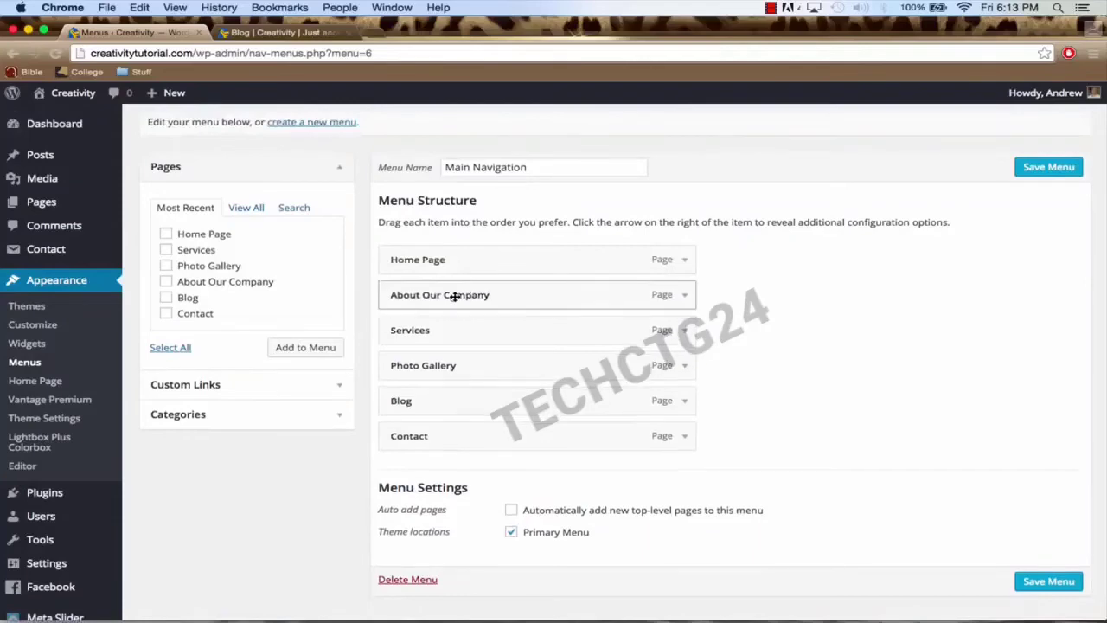
click(285, 32)
click(130, 32)
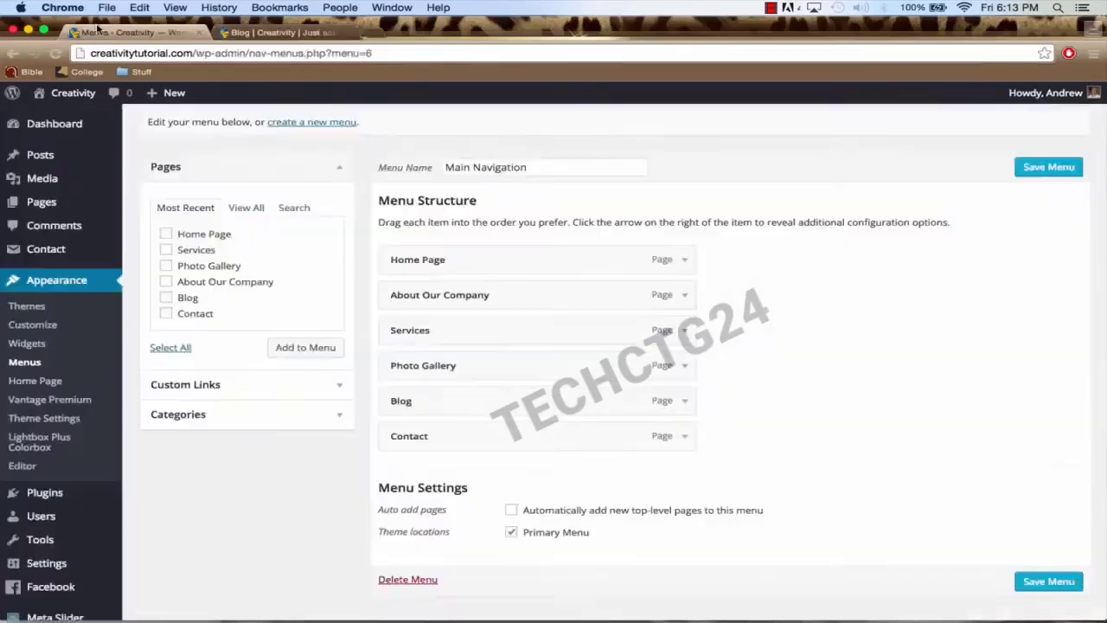
mouse_move(447, 342)
mouse_down()
mouse_move(415, 291)
mouse_move(388, 304)
mouse_move(454, 327)
mouse_up()
drag(412, 366, 452, 398)
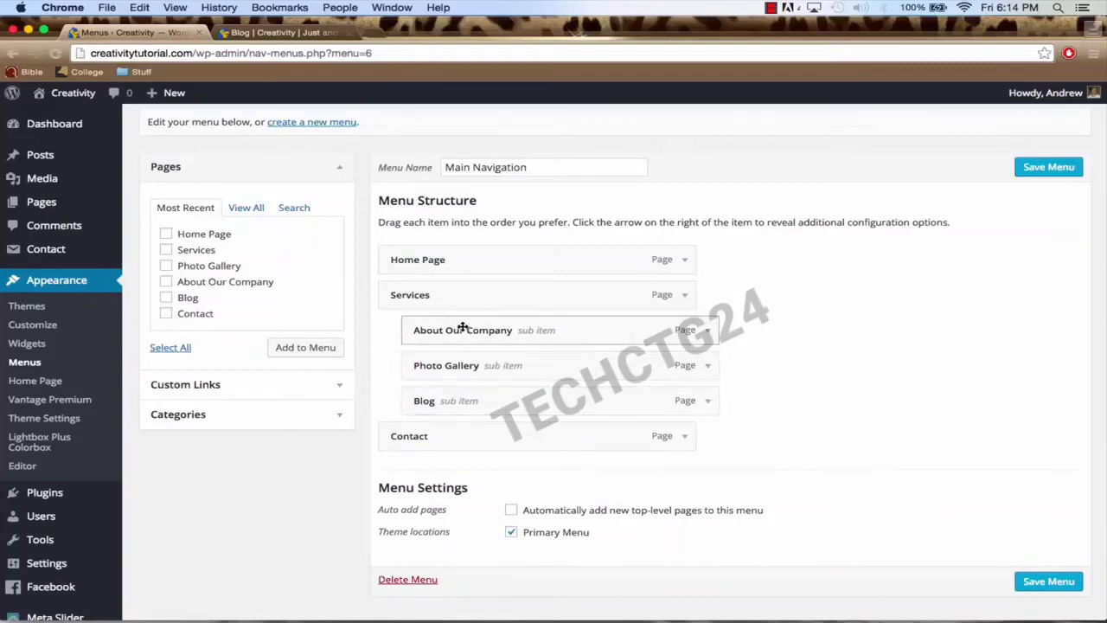
click(1044, 584)
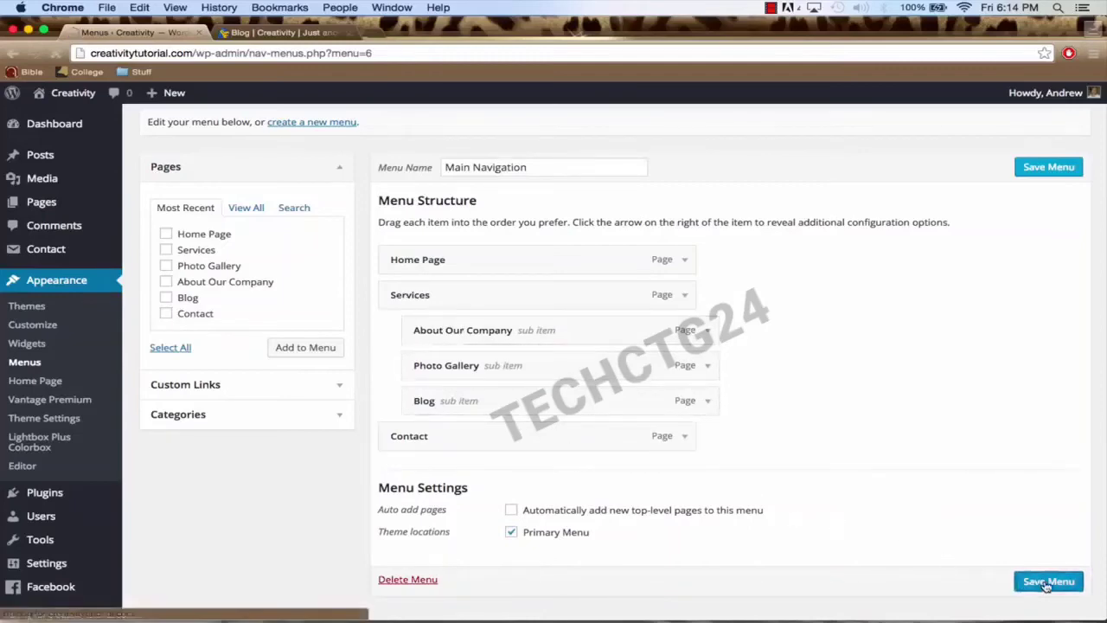
Step: Reload the live blog page and check the Services dropdown submenu
click(277, 33)
click(275, 53)
key(Return)
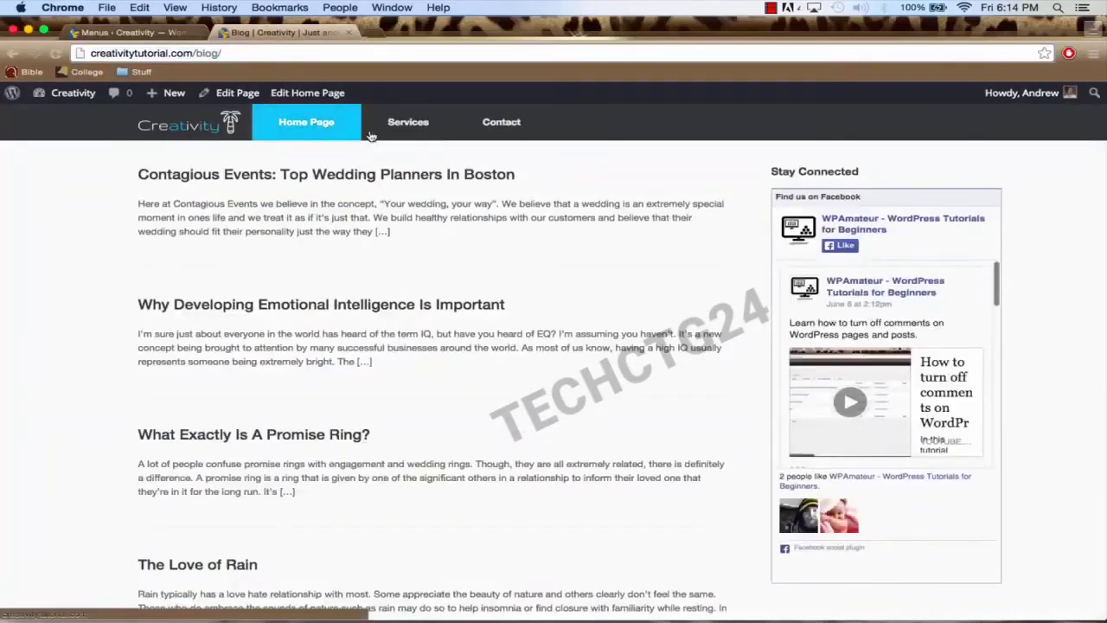
mouse_move(398, 138)
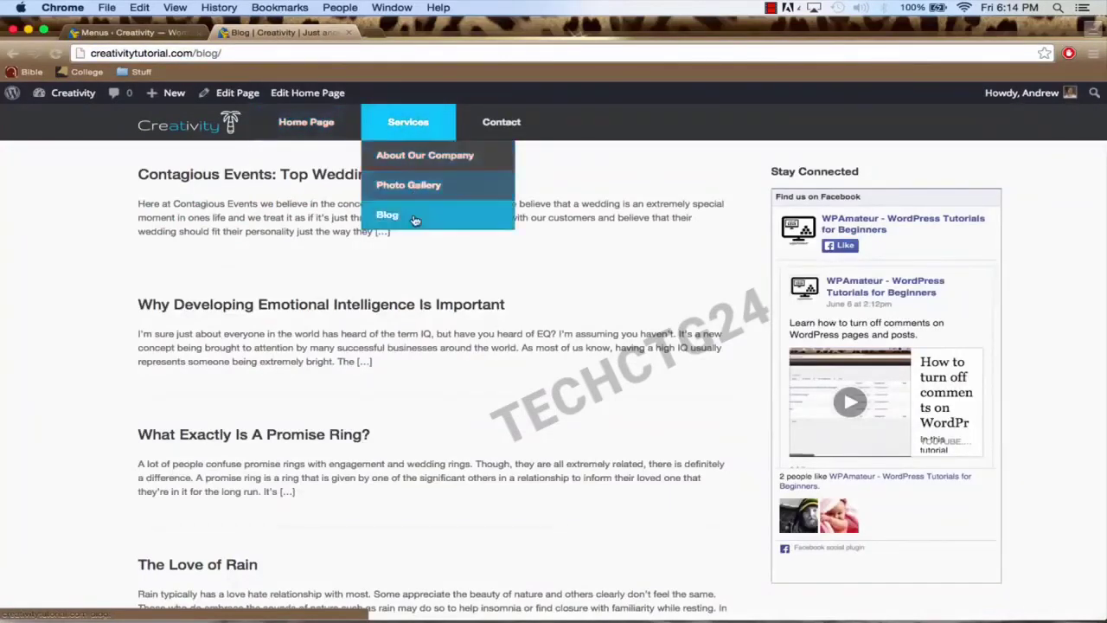
Step: Pull About Our Company, Blog and Photo Gallery back out to top-level menu items
click(154, 34)
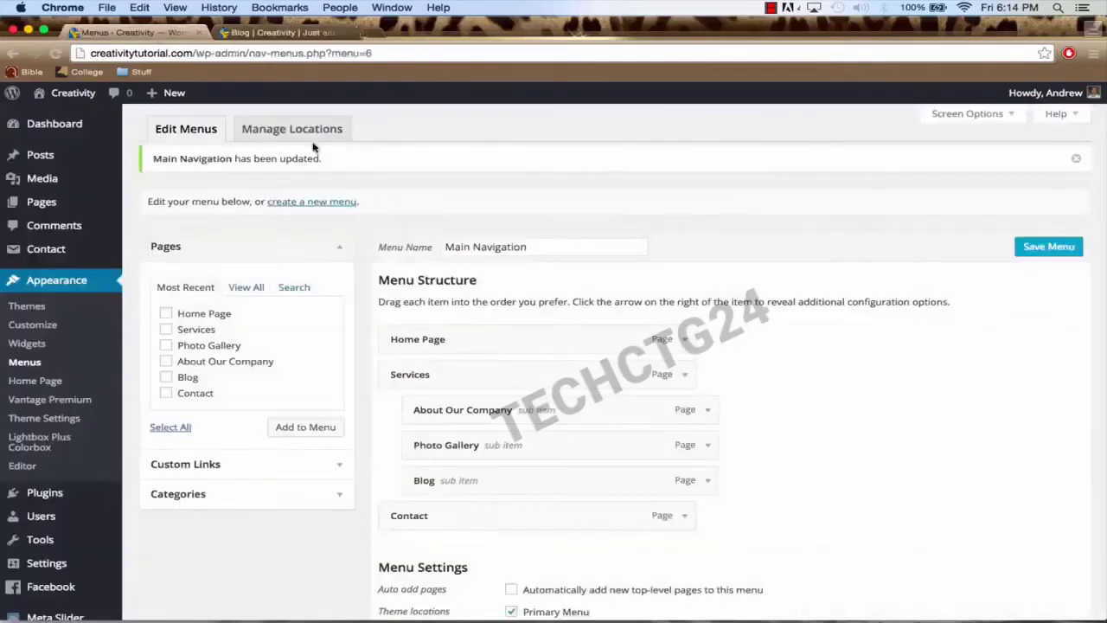
drag(537, 413, 429, 410)
drag(463, 484, 418, 490)
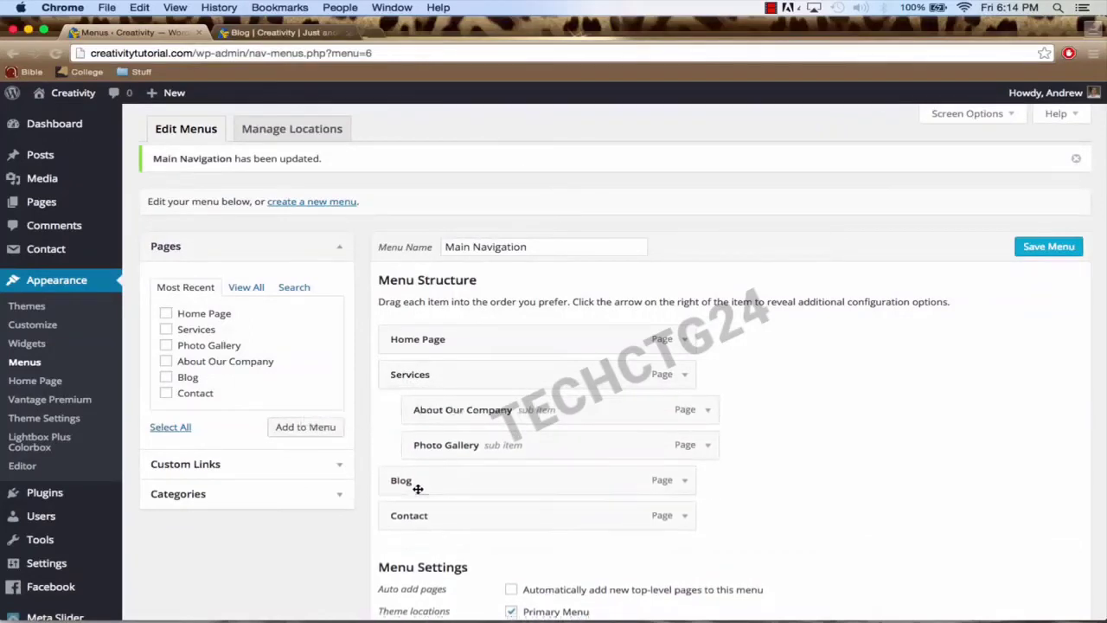
drag(516, 440, 490, 413)
scroll(544, 420, down, 3)
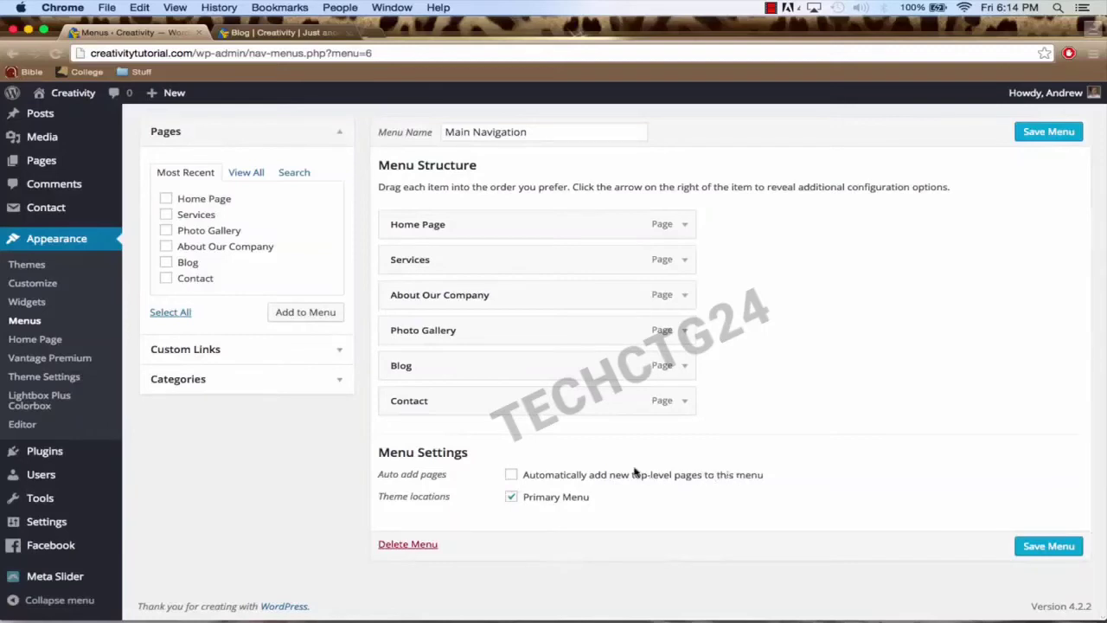
mouse_move(45, 167)
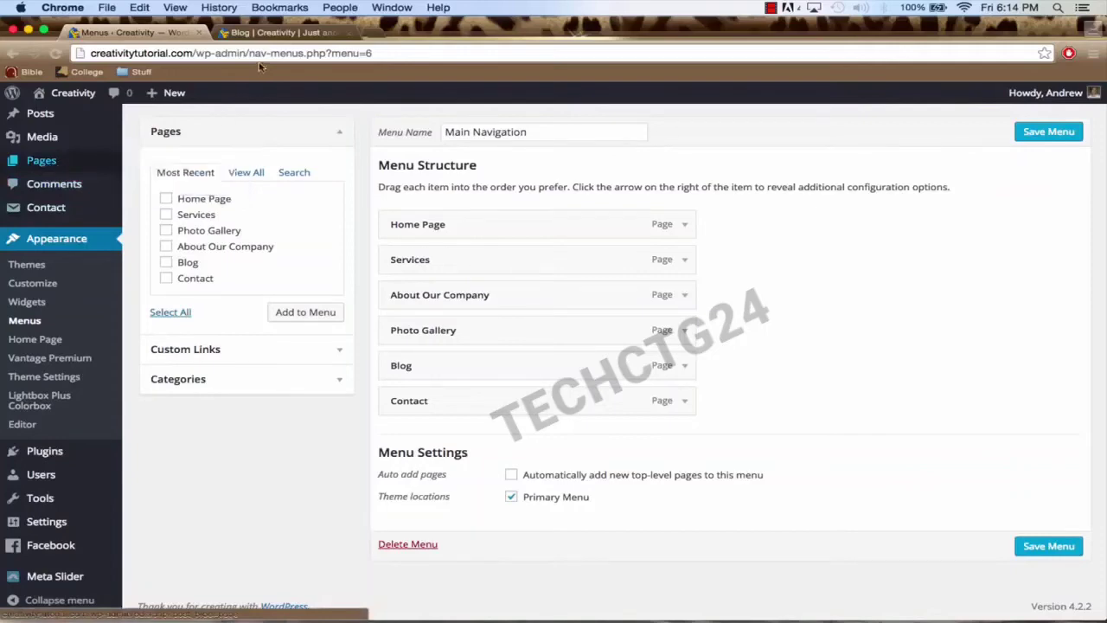
click(294, 34)
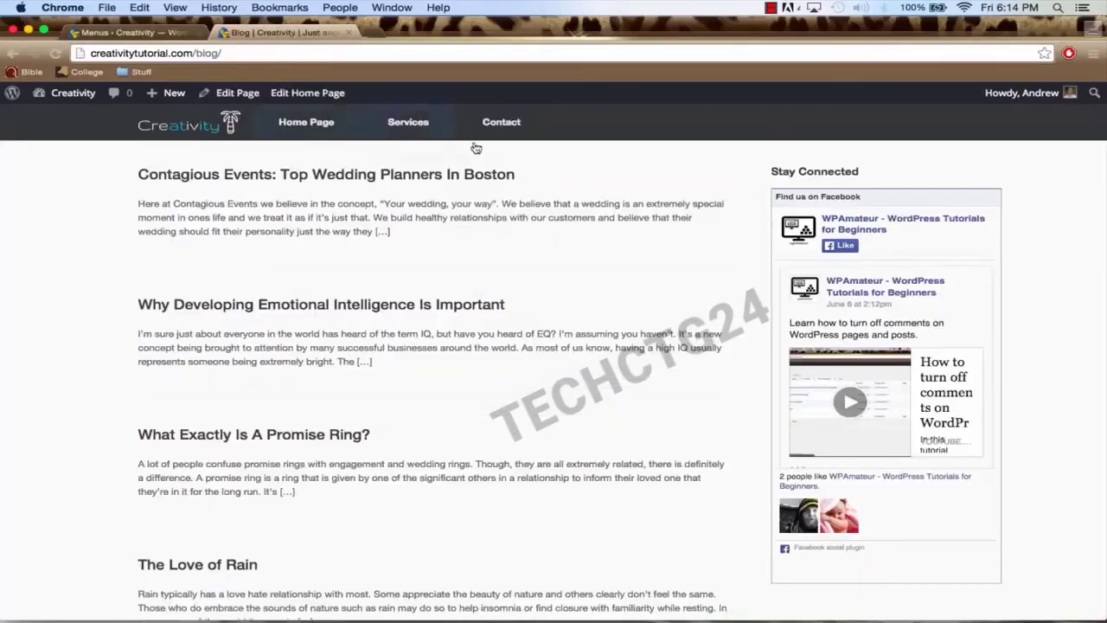
Step: Save the flattened Main Navigation menu with all six pages at top level
click(126, 33)
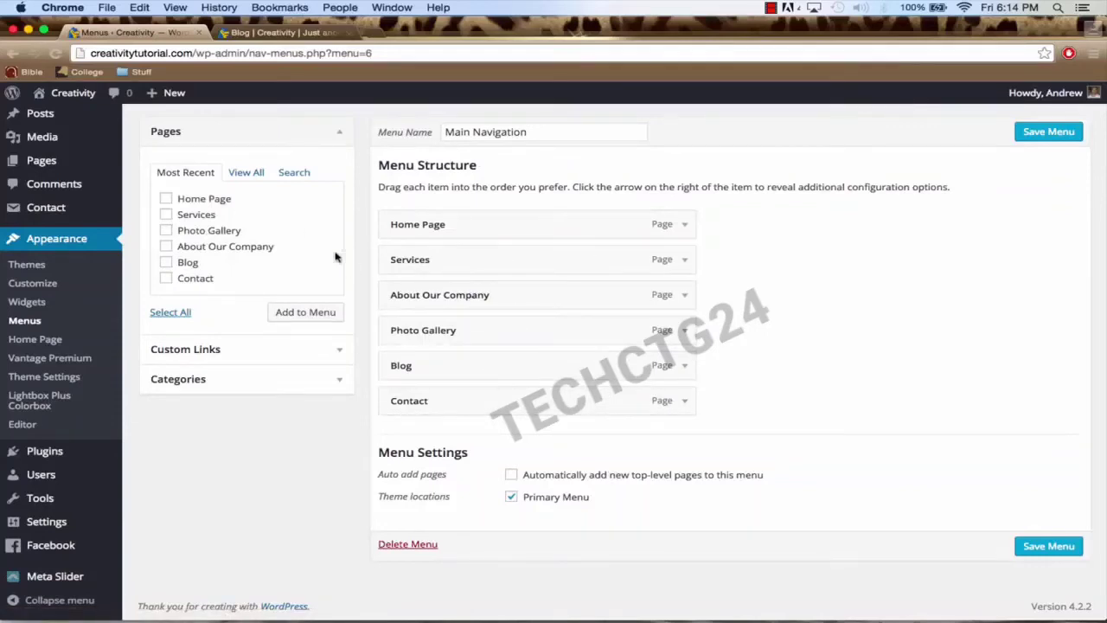
scroll(335, 256, up, 2)
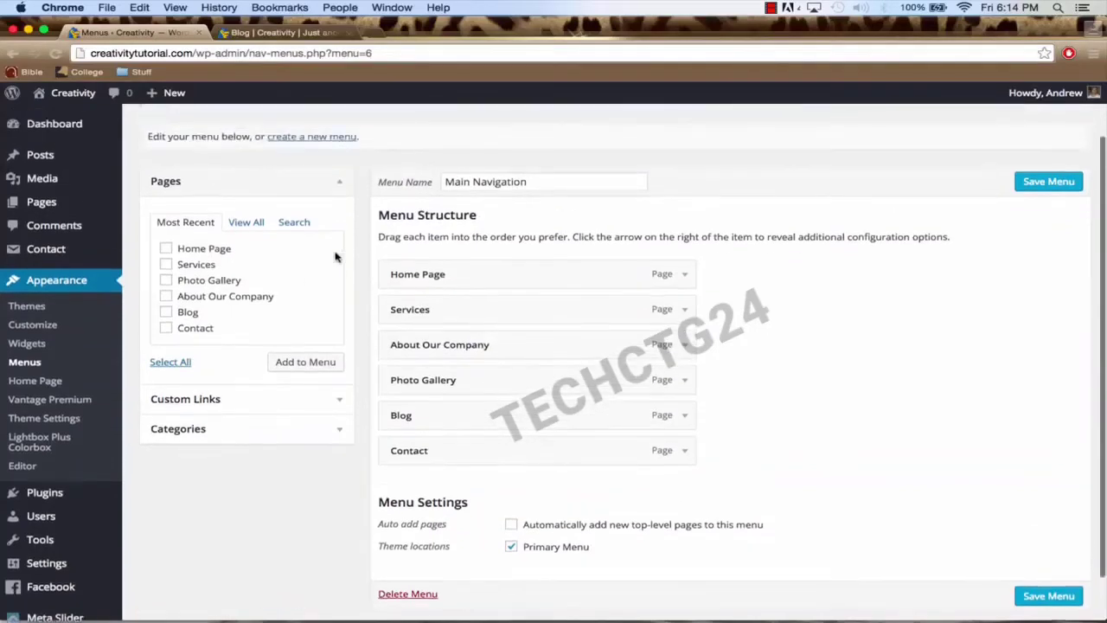
click(166, 249)
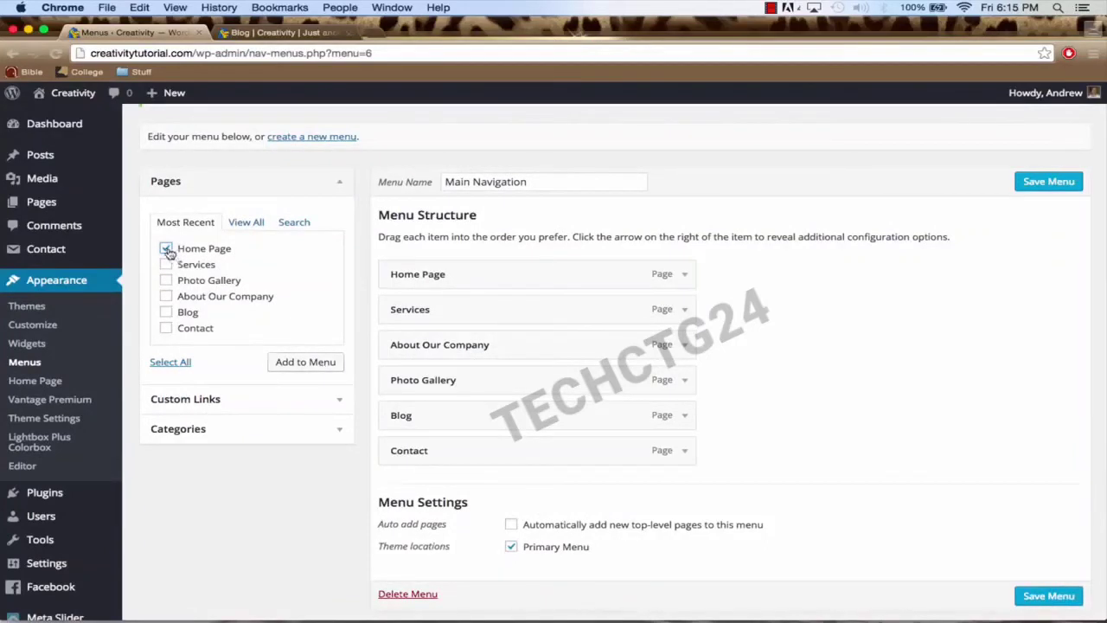
scroll(519, 444, down, 2)
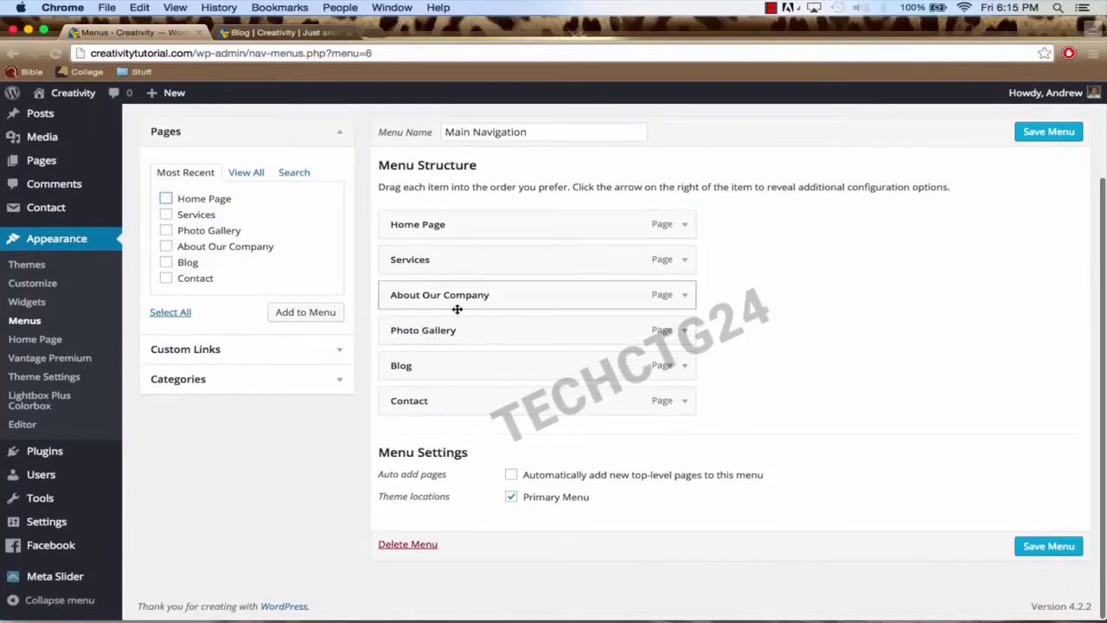
click(1036, 547)
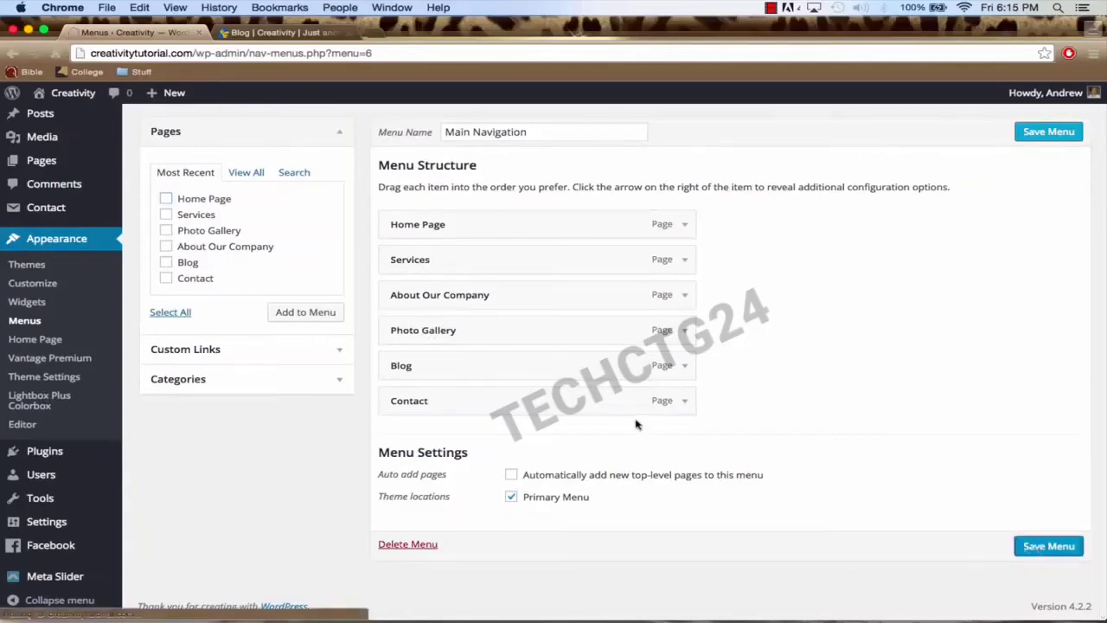
Step: Reload the live blog to confirm all six pages appear side by side in the header
click(294, 38)
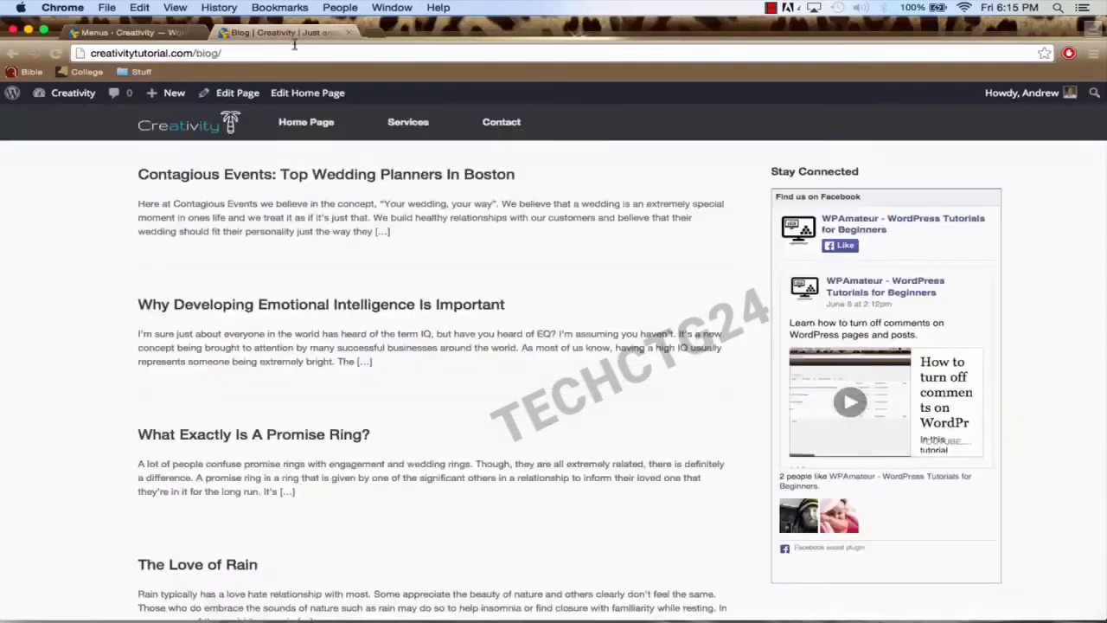
click(295, 57)
key(Return)
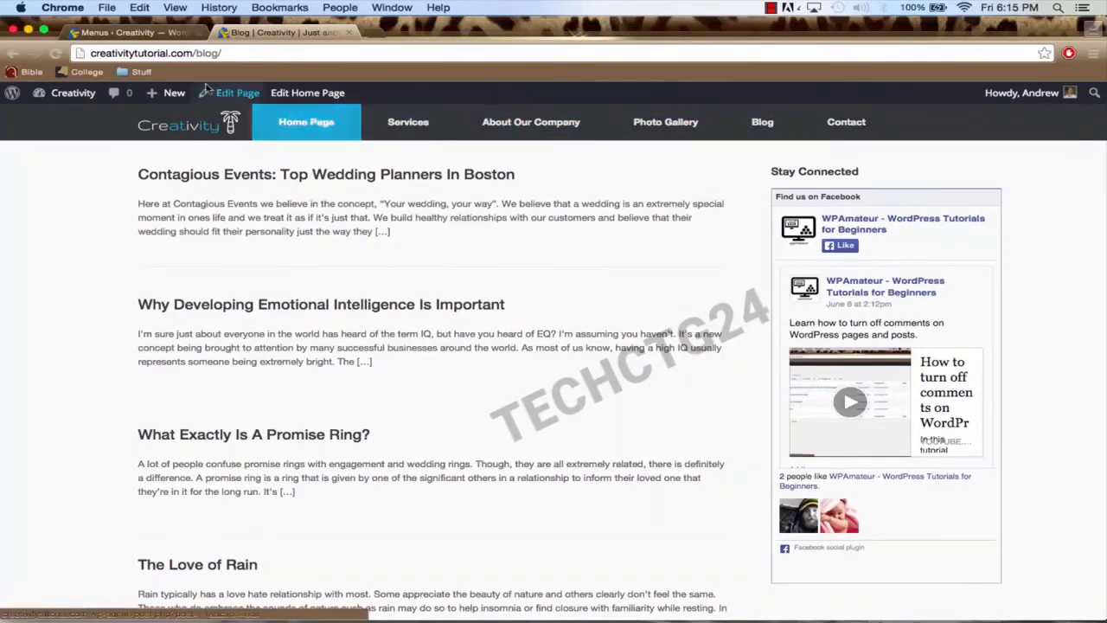
click(148, 33)
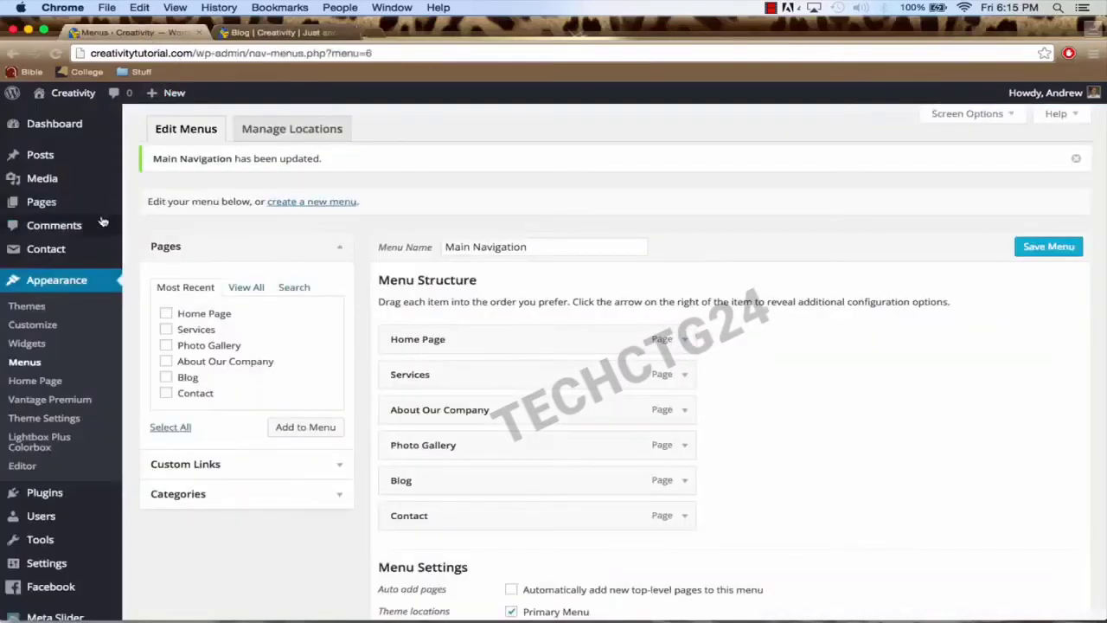
mouse_move(54, 205)
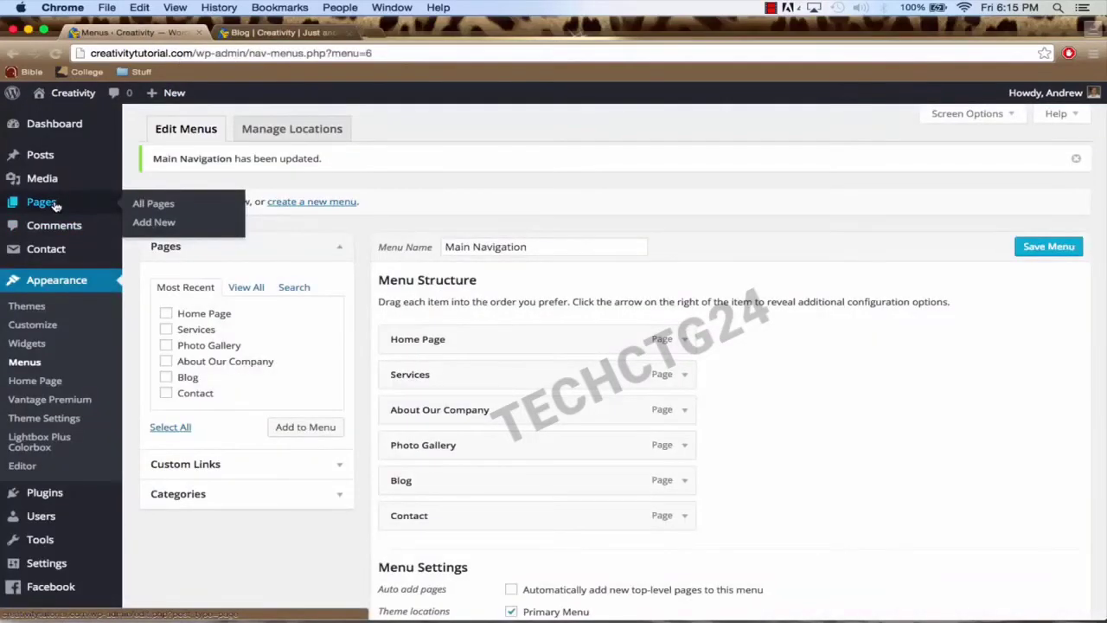
Step: Change the Home Page title to 'Home' and update the page
click(48, 204)
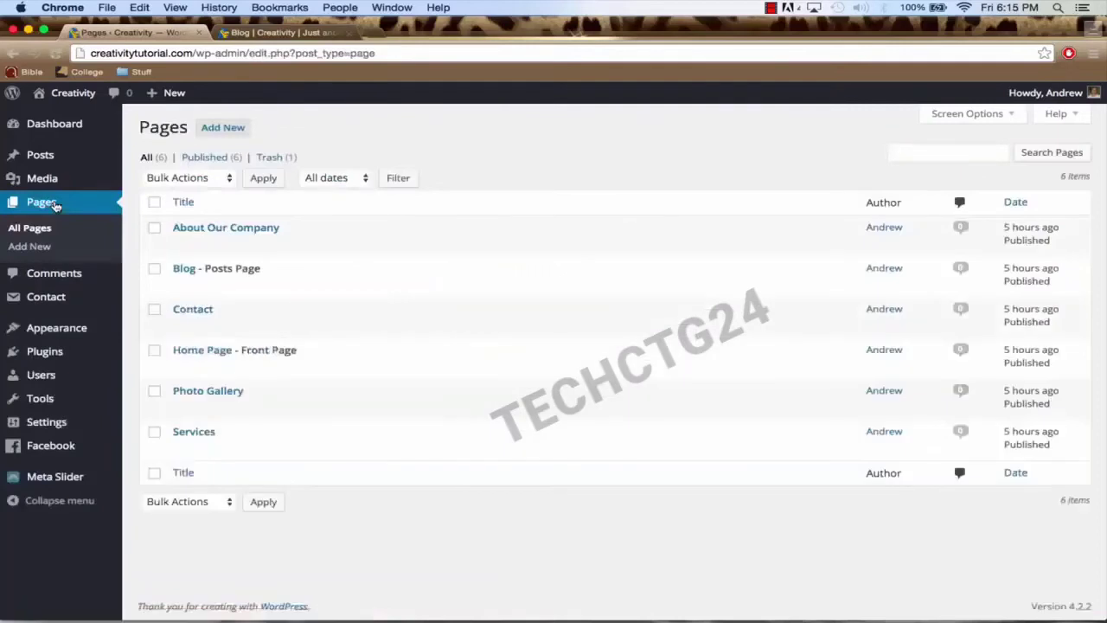
click(196, 352)
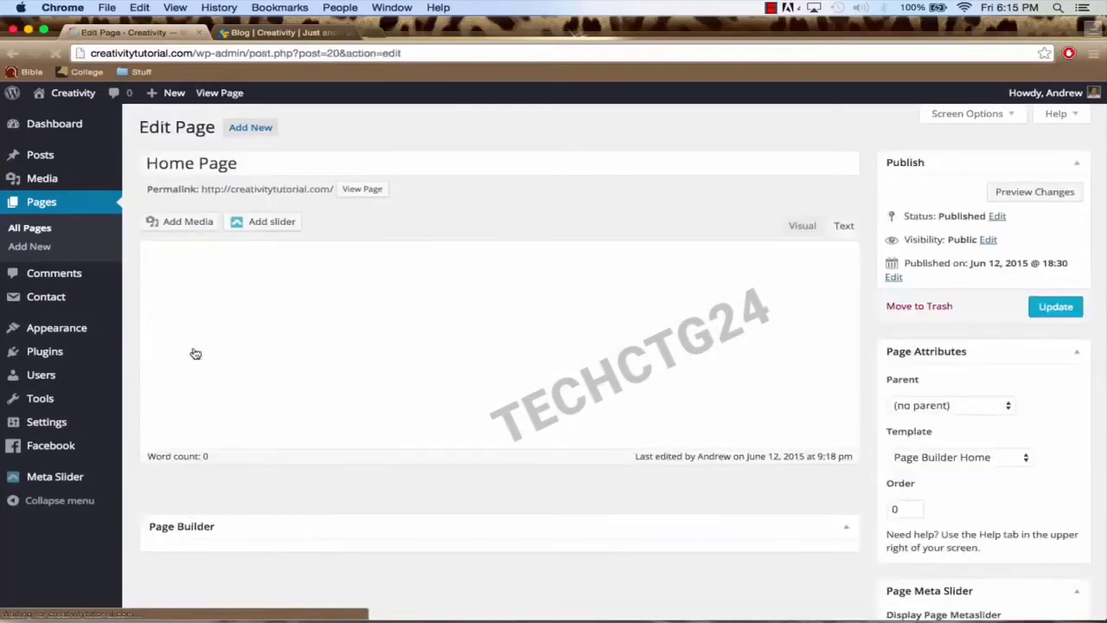
click(241, 162)
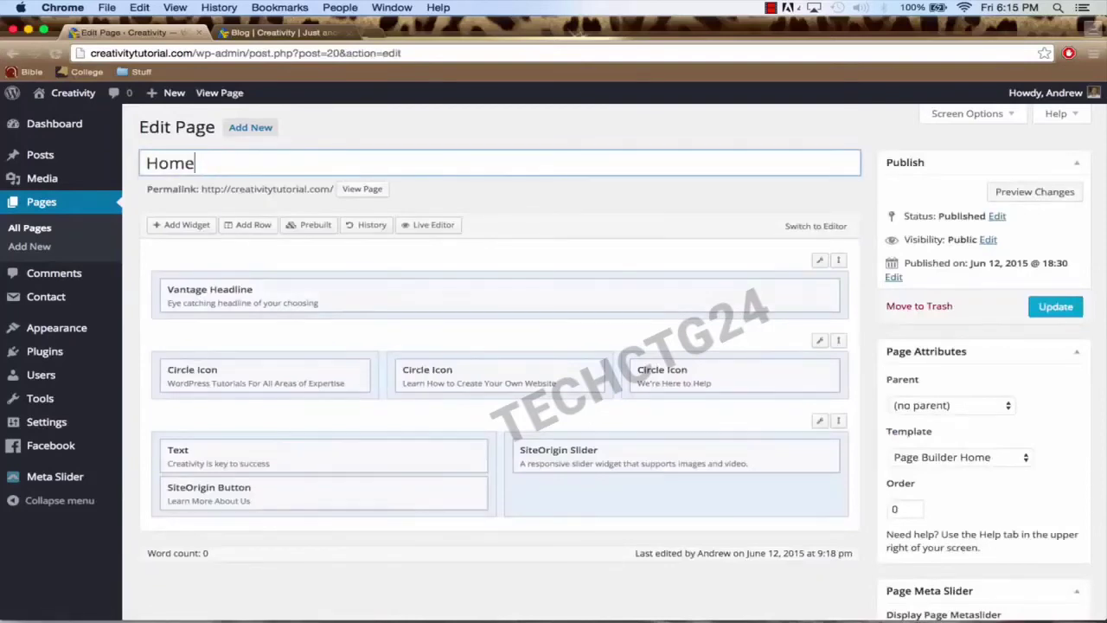
click(1040, 308)
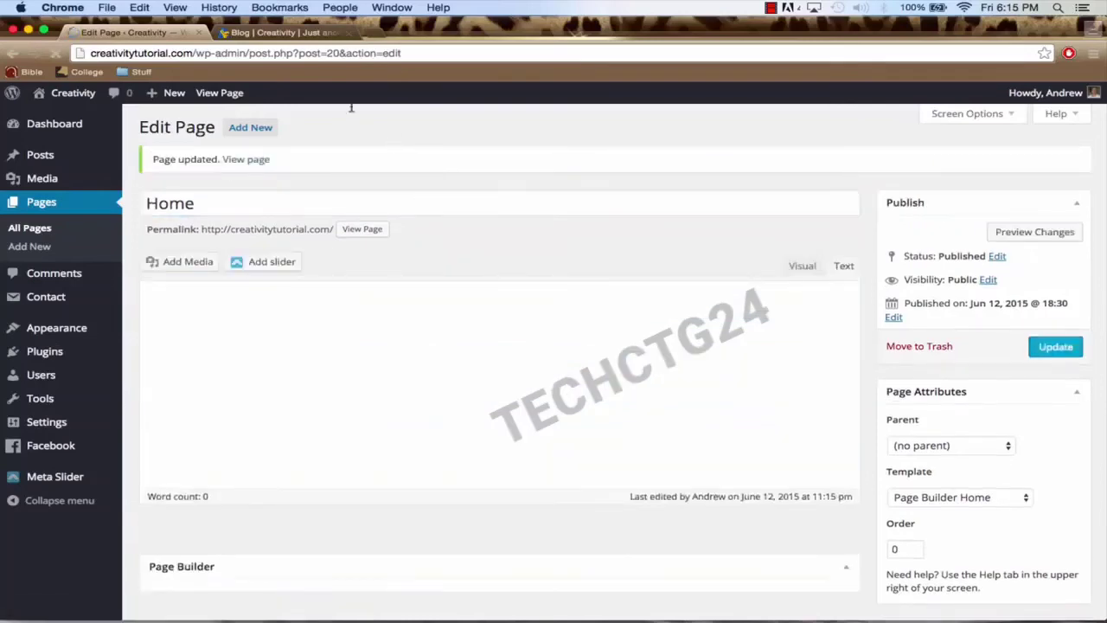
Step: Reload the live site and open the home page with its pier banner showing 'Home' in the menu
click(277, 32)
click(262, 56)
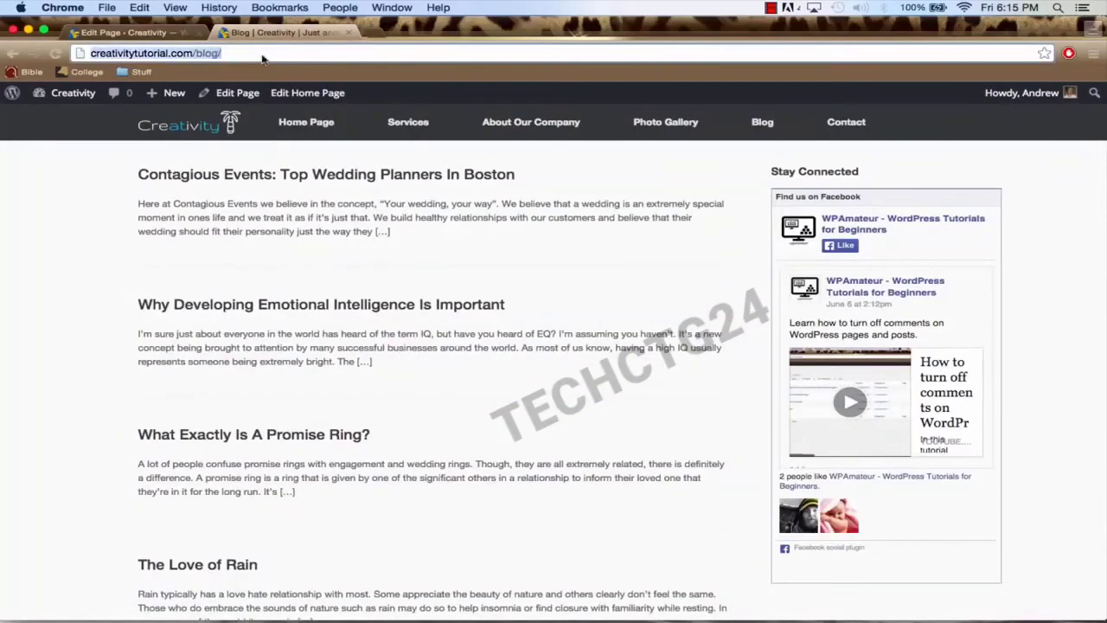
key(Return)
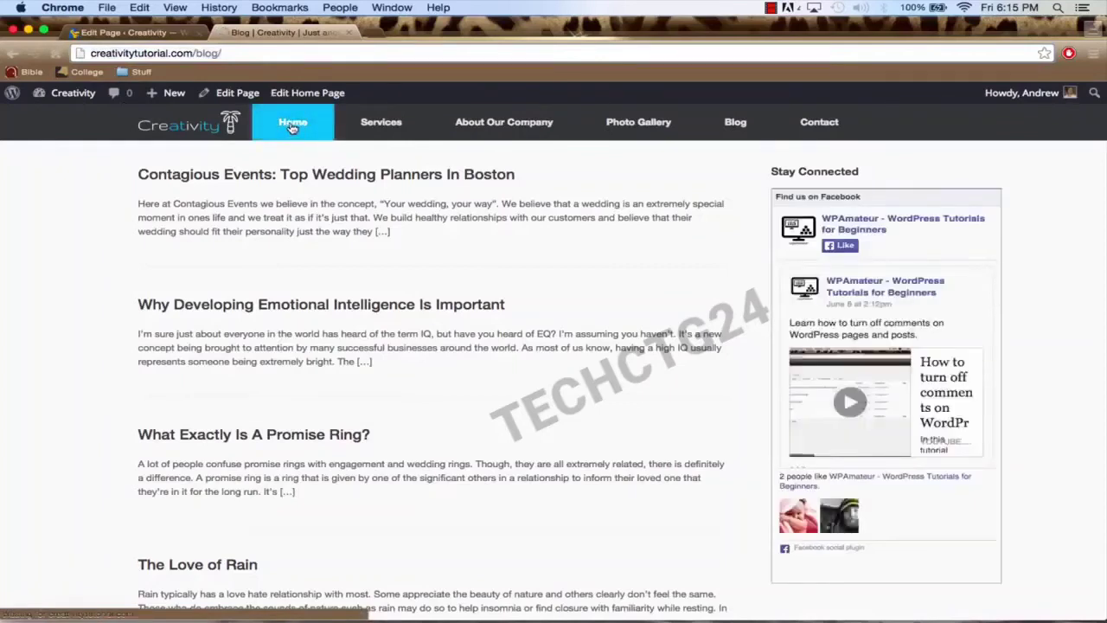
click(292, 123)
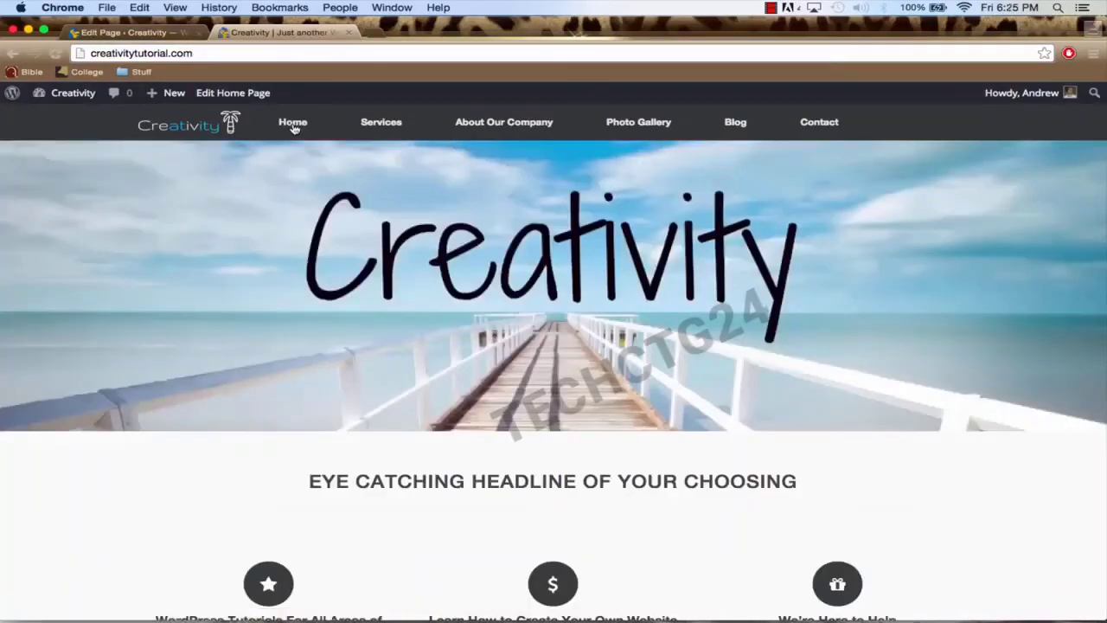
click(129, 33)
mouse_move(68, 129)
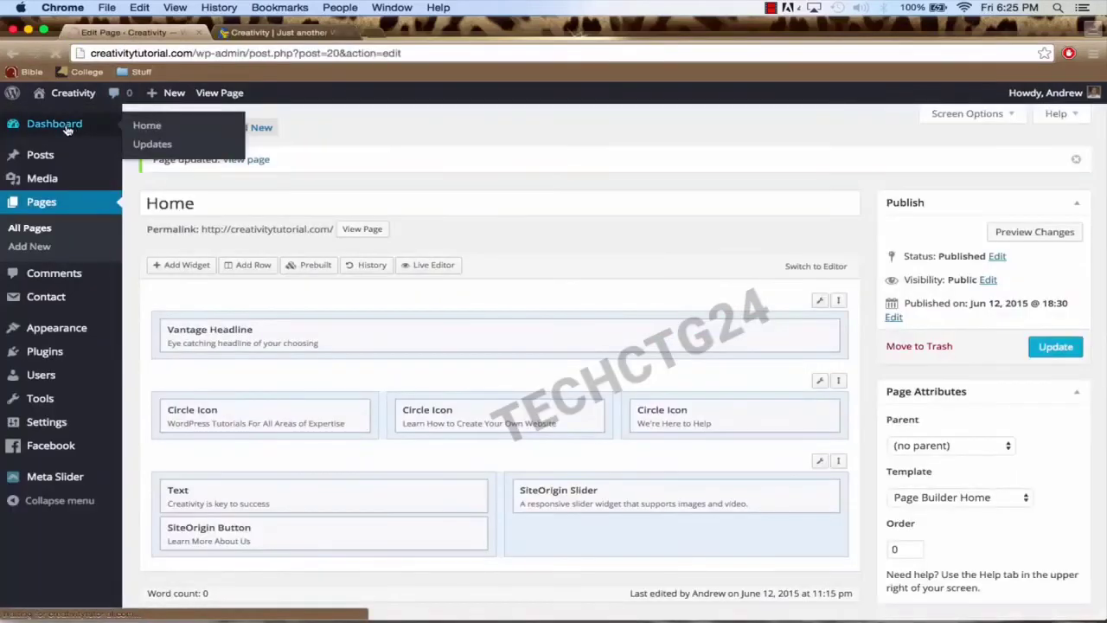
click(68, 127)
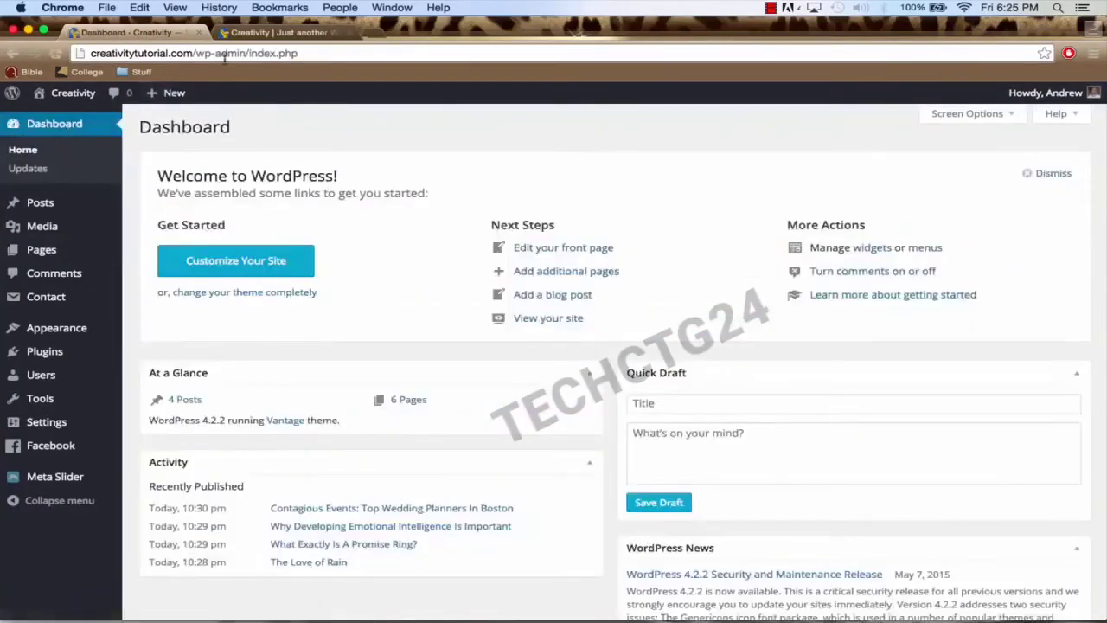
click(269, 32)
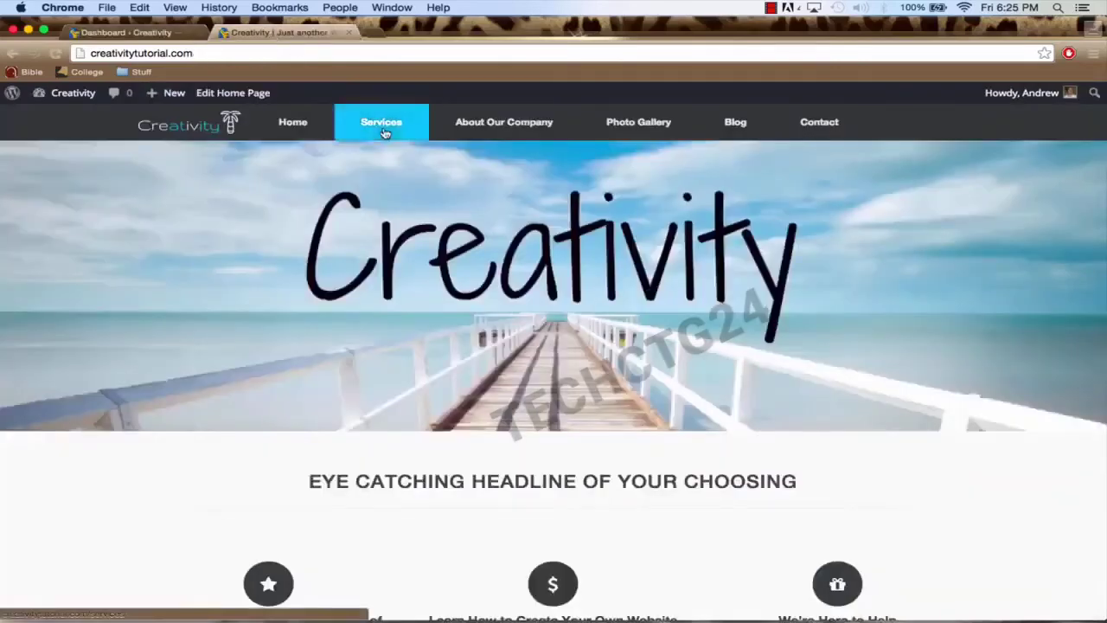
Step: Open the Services page from the Pages list and switch its editor to Page Builder
click(130, 33)
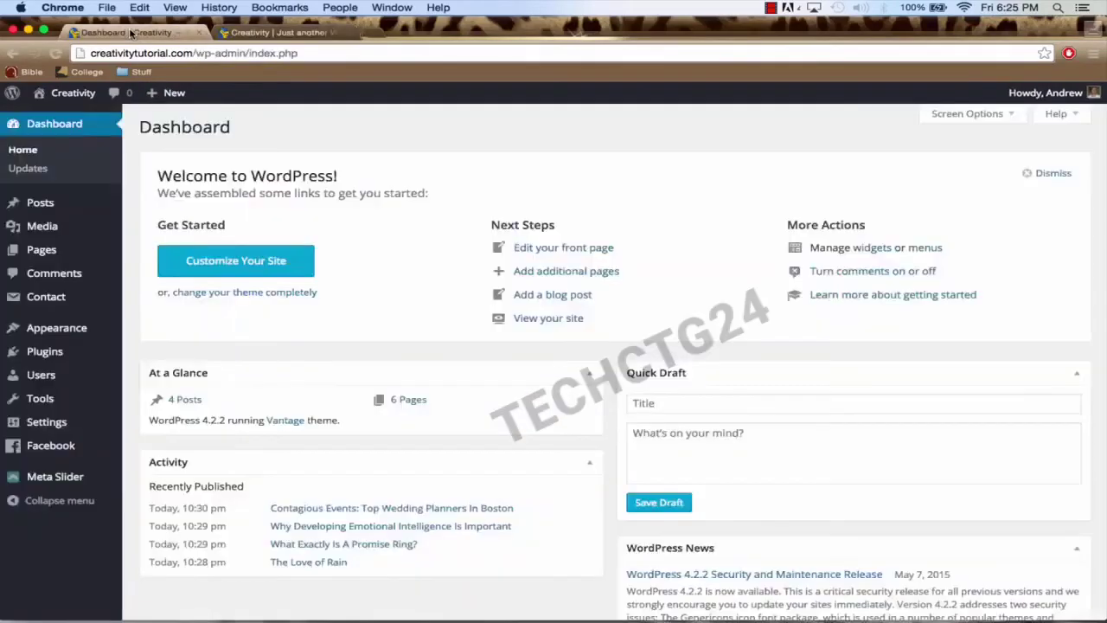
click(61, 255)
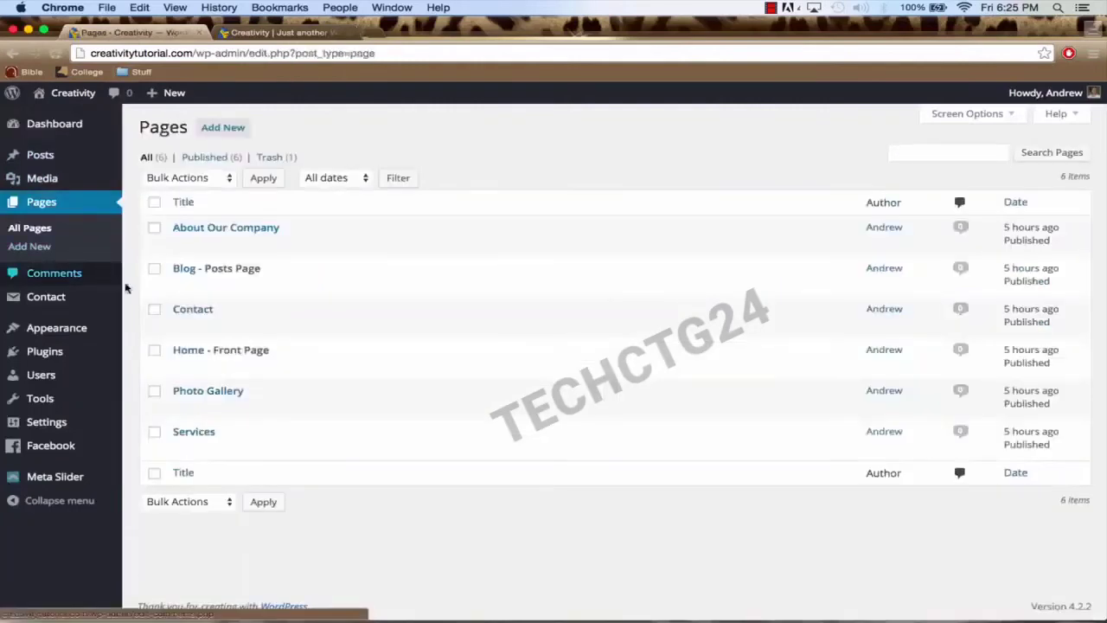
click(194, 433)
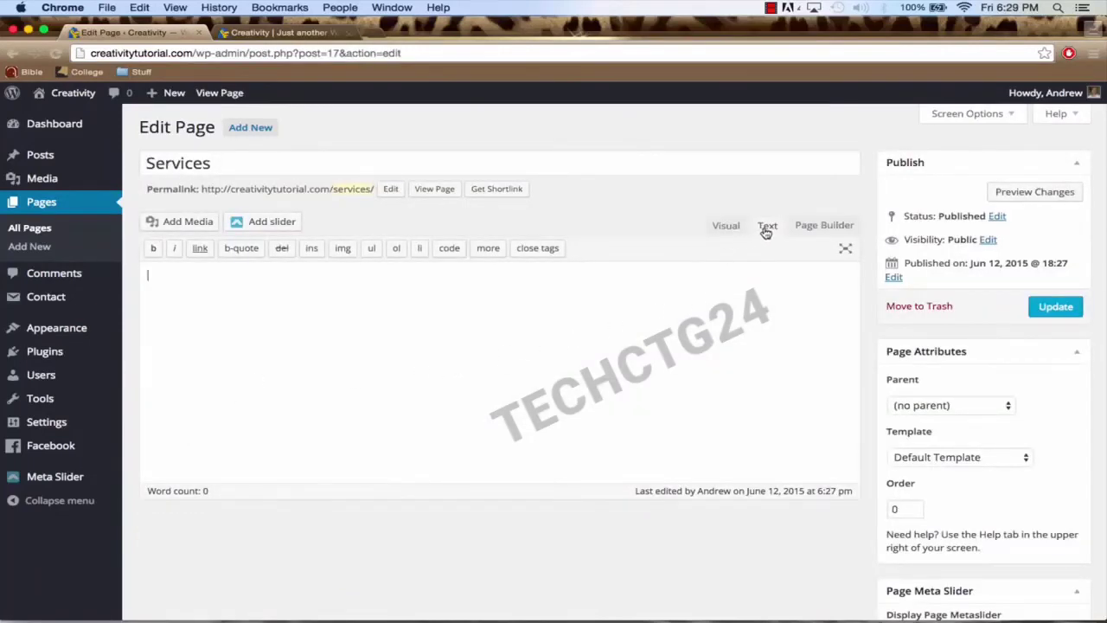
click(814, 227)
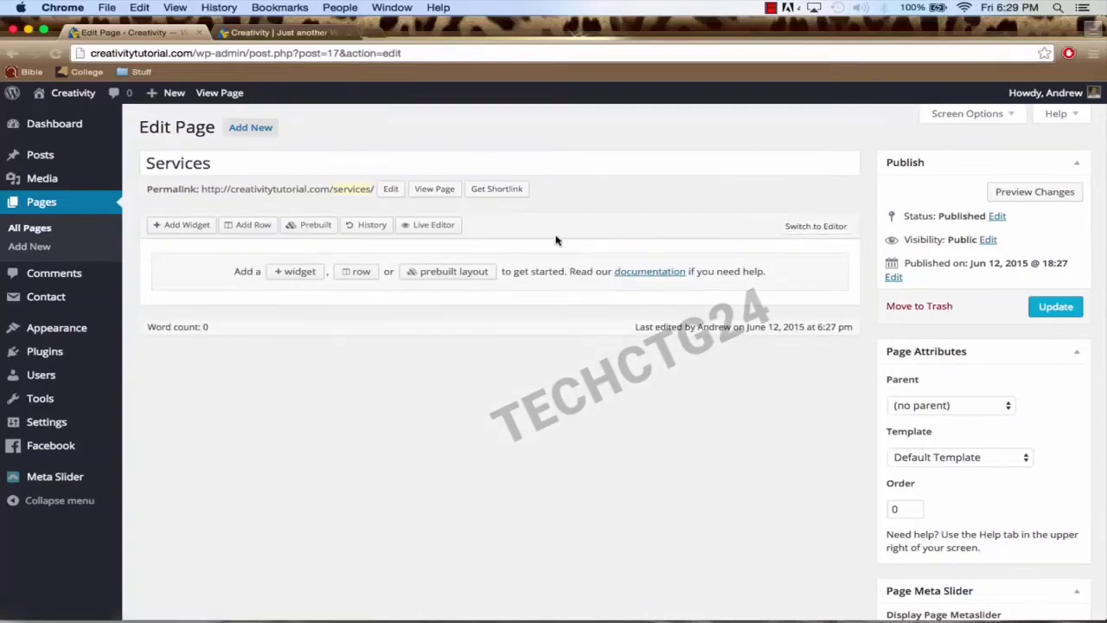
Step: Insert three Page Builder rows with 1, 2 and 1 columns
click(253, 227)
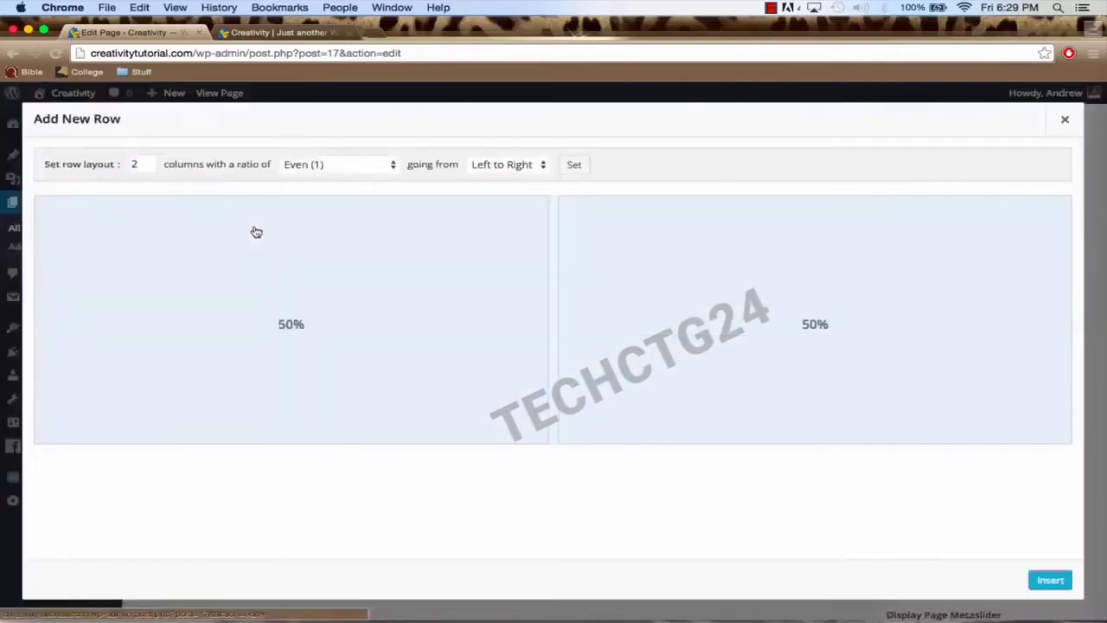
click(148, 169)
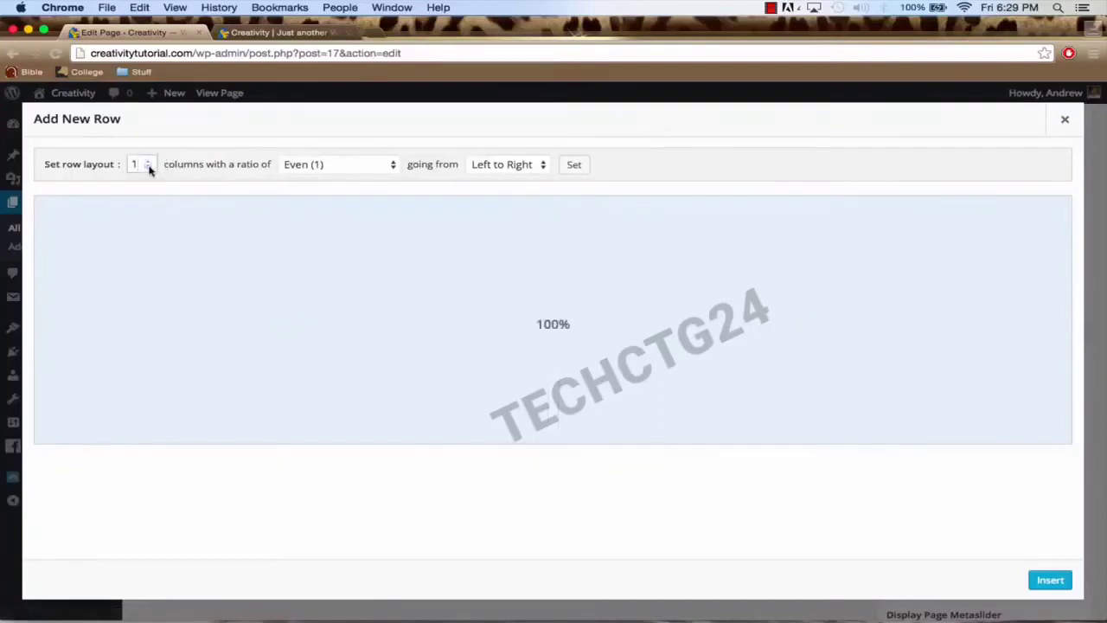
click(1049, 580)
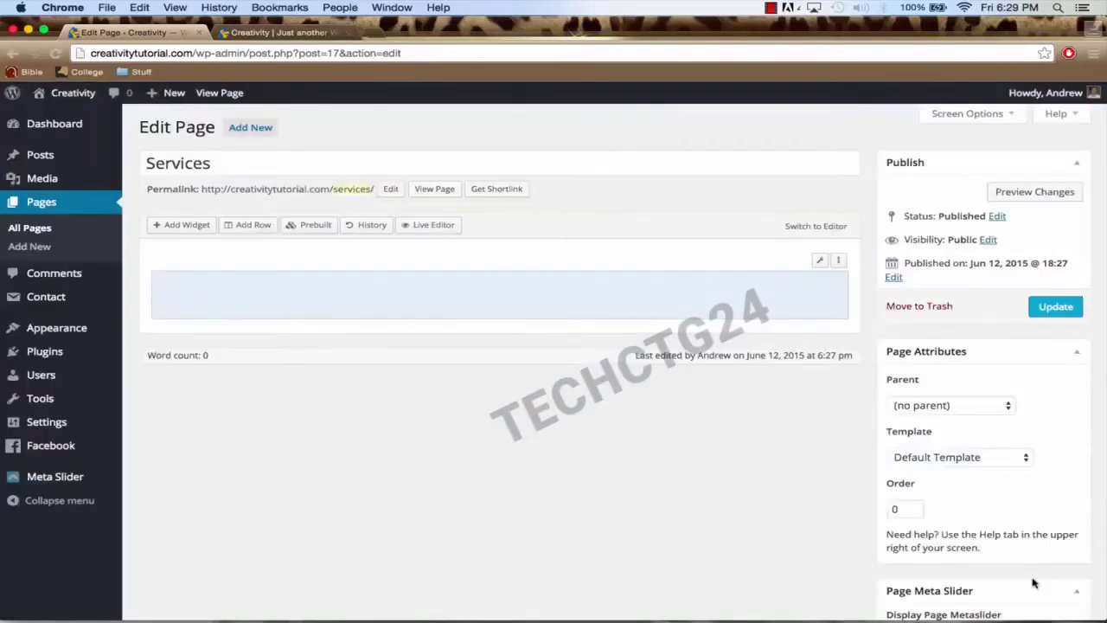
click(254, 226)
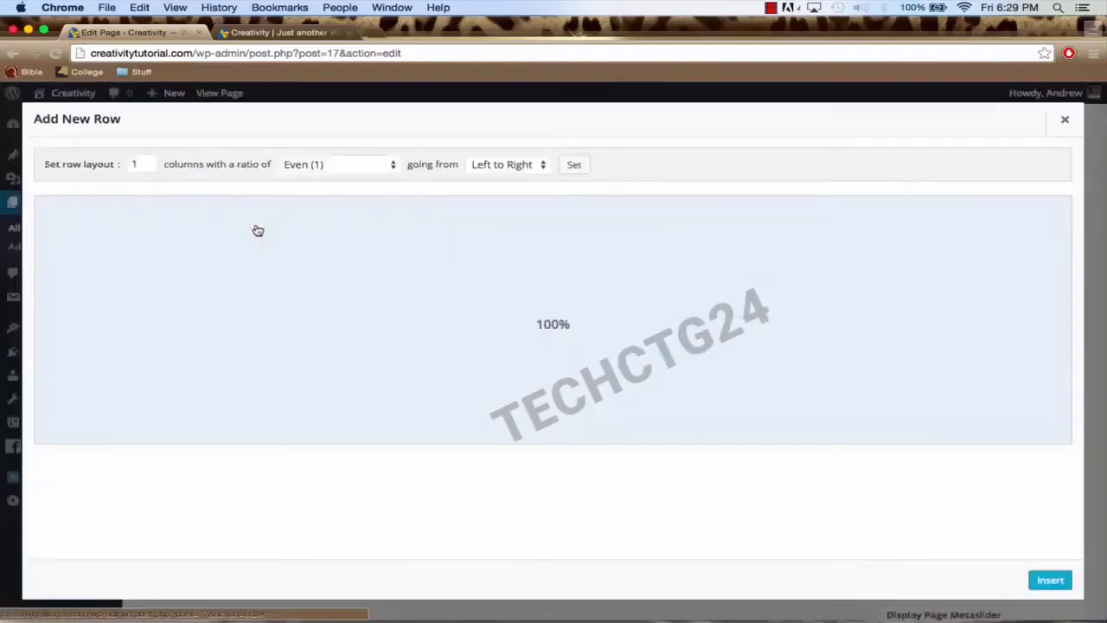
click(147, 162)
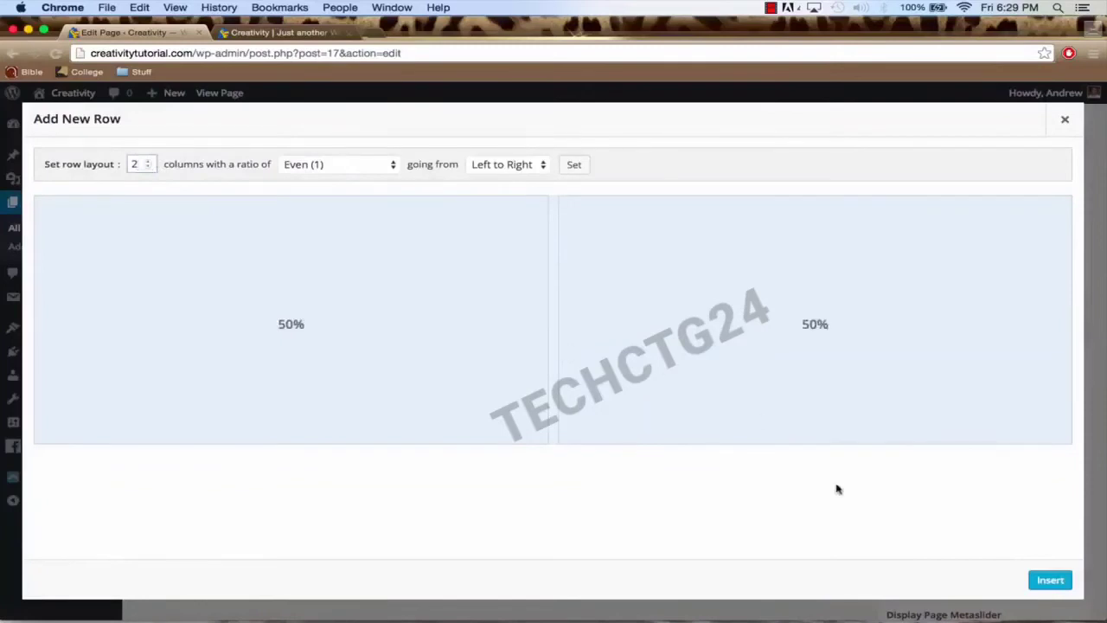
click(1049, 580)
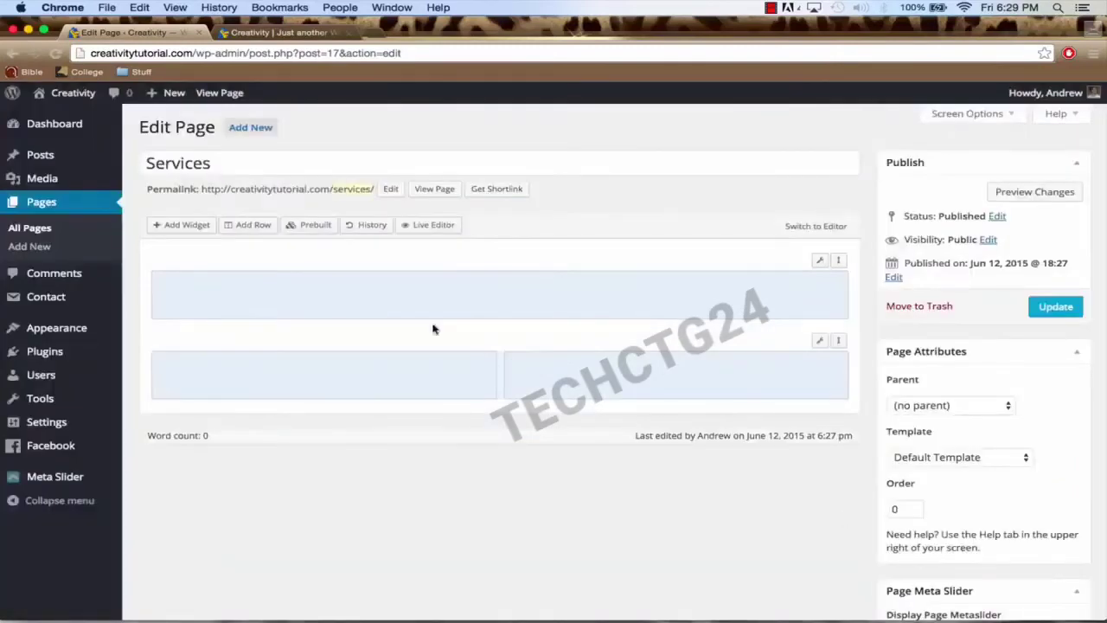
click(253, 227)
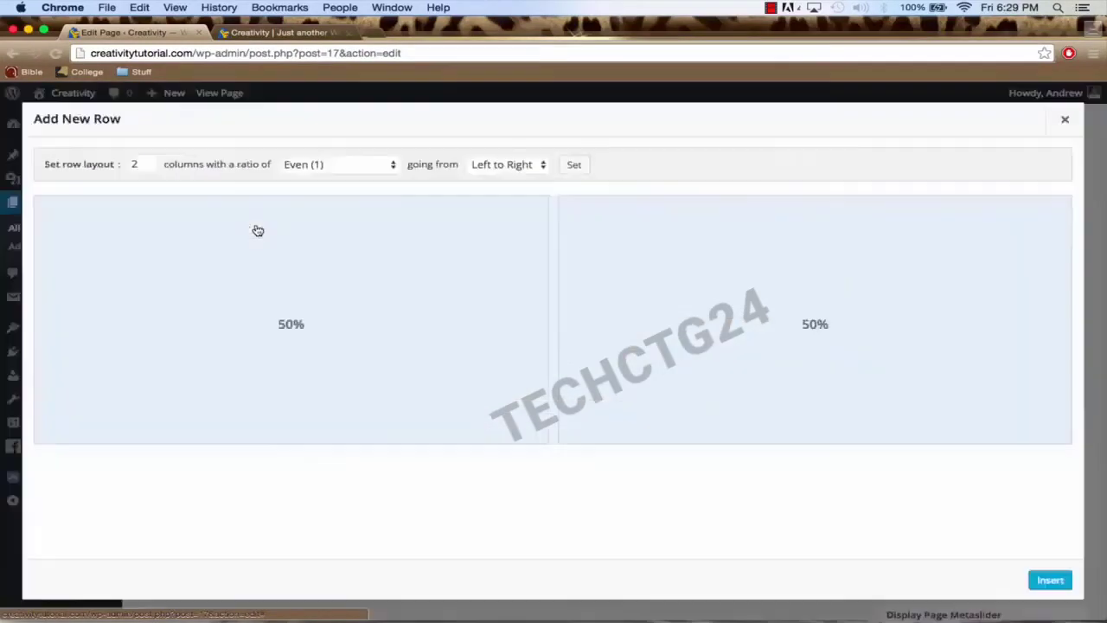
click(148, 168)
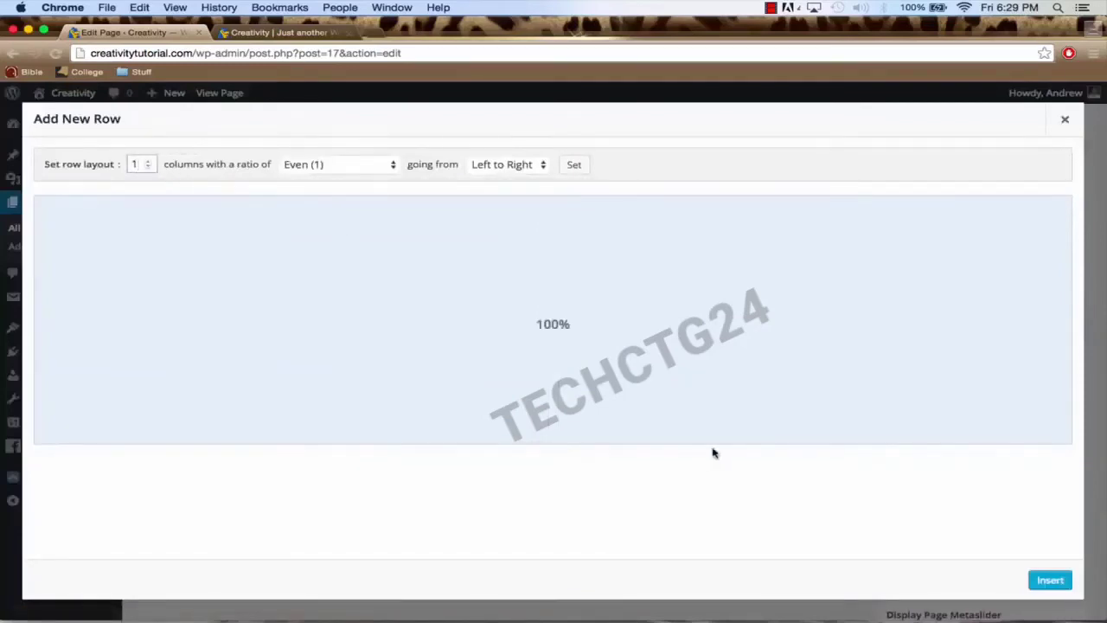
click(1049, 579)
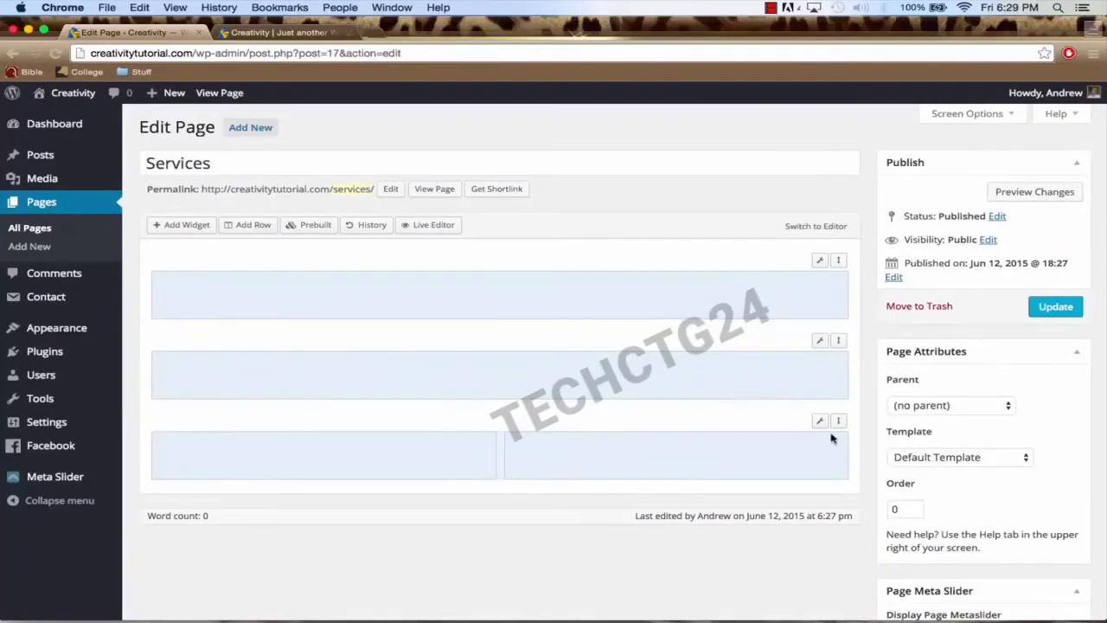
Step: Drag the two-column row between the full-width rows and select its left cell
drag(841, 418, 835, 338)
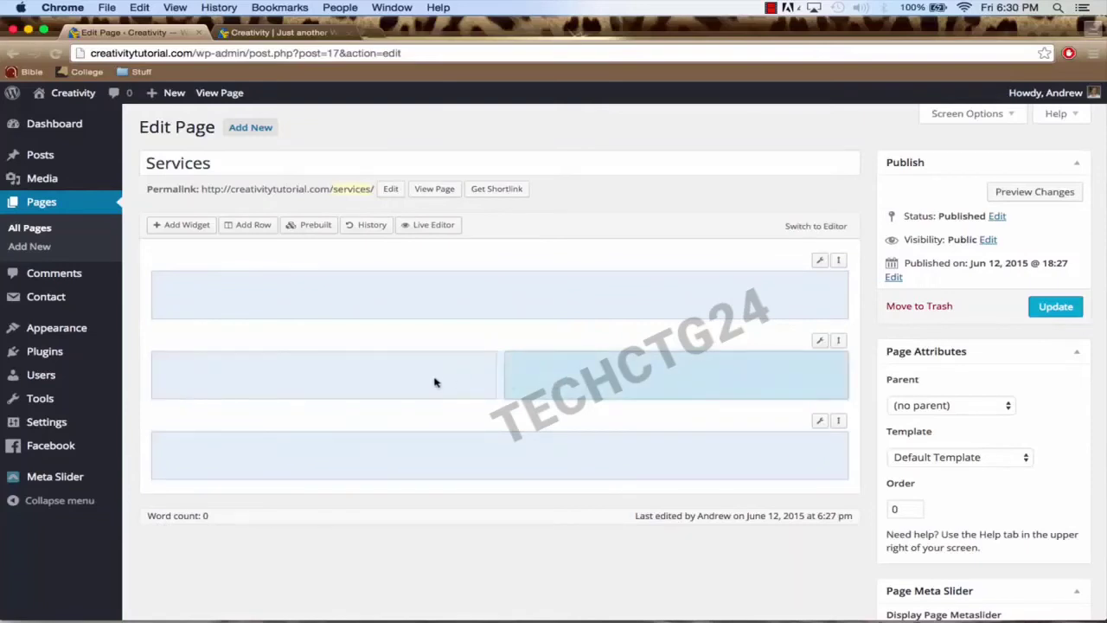
click(297, 381)
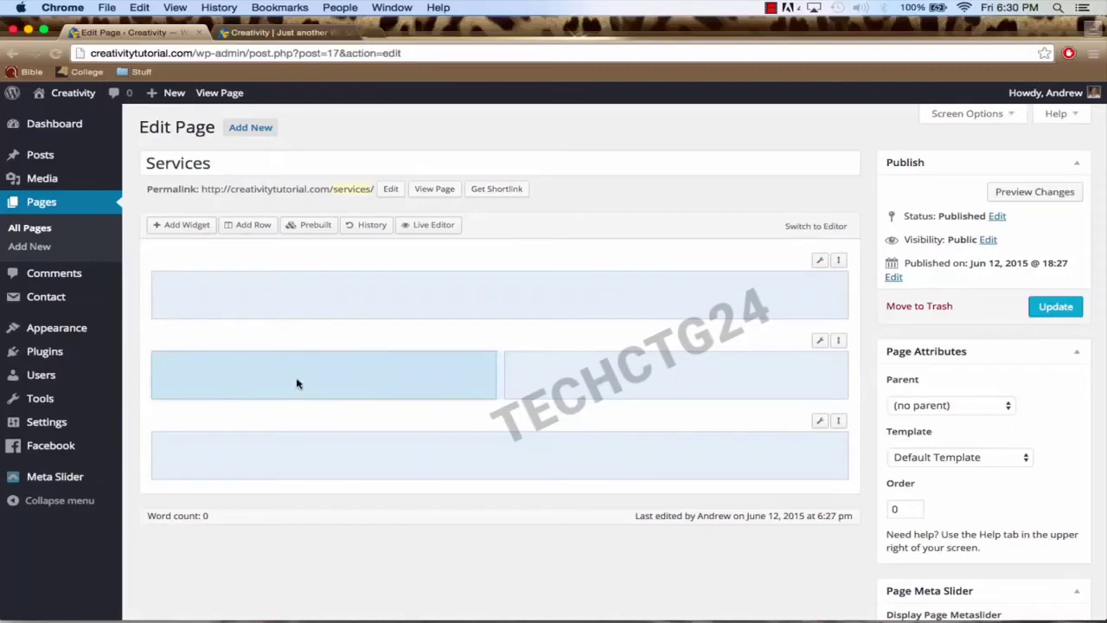
Step: Add a Circle Icon widget to the left cell and duplicate it into six copies
click(185, 227)
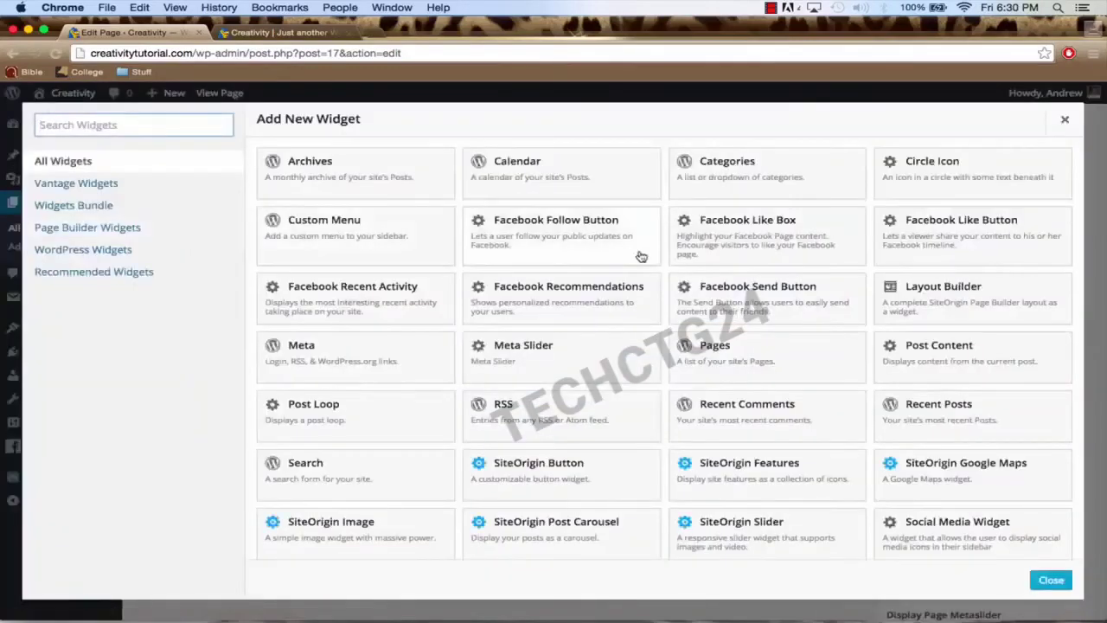
click(952, 192)
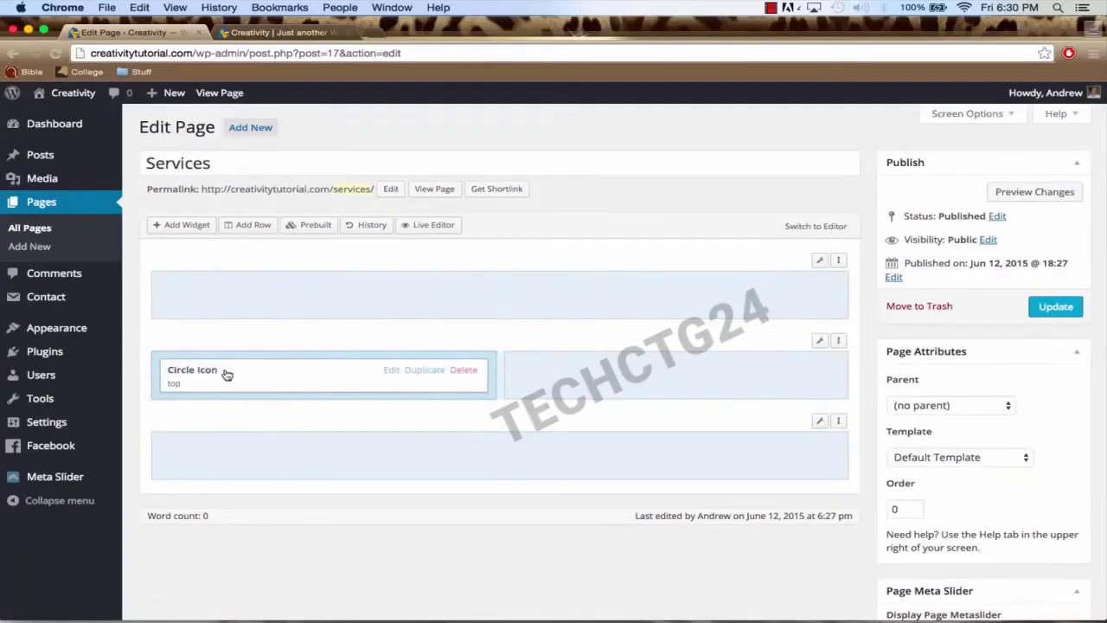
click(424, 370)
click(424, 370)
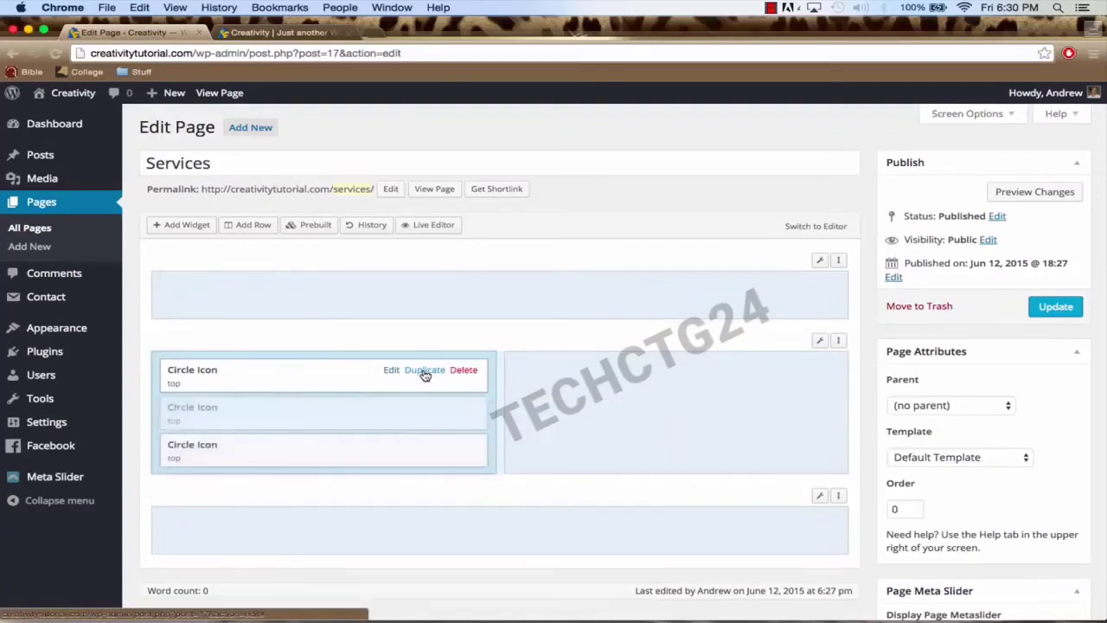
click(424, 370)
click(424, 371)
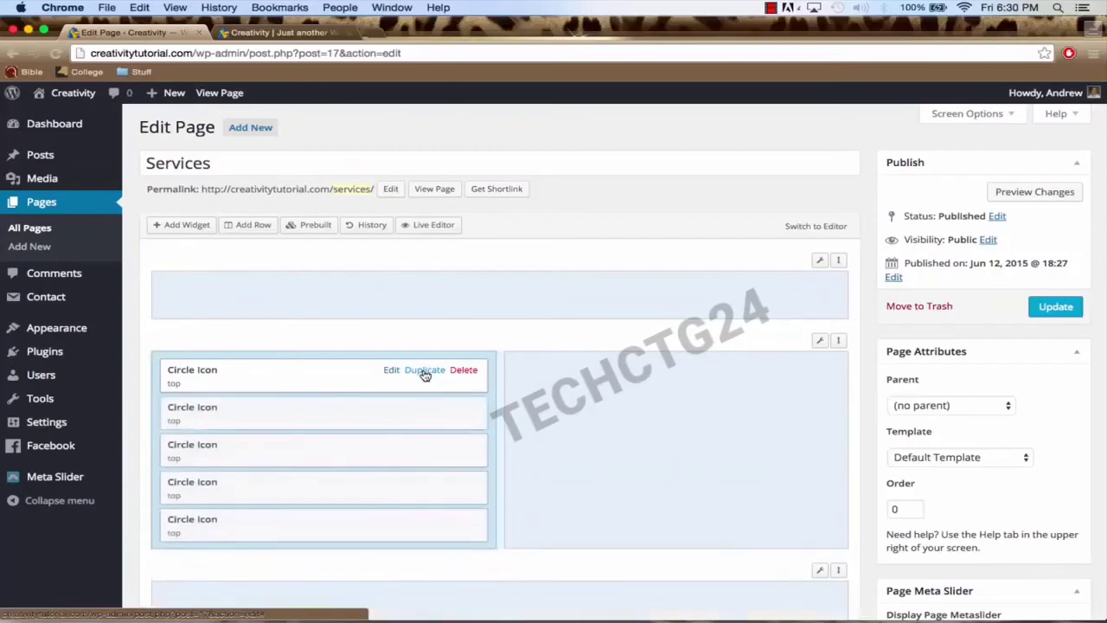
click(424, 371)
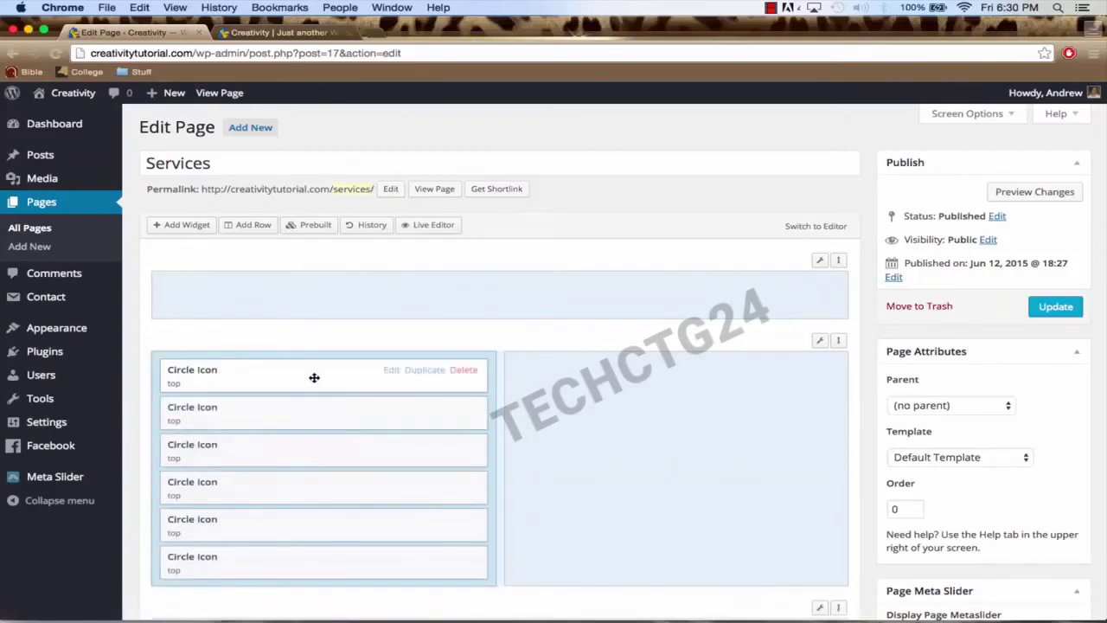
Step: Move three of the Circle Icon widgets into the right column
drag(308, 376, 623, 377)
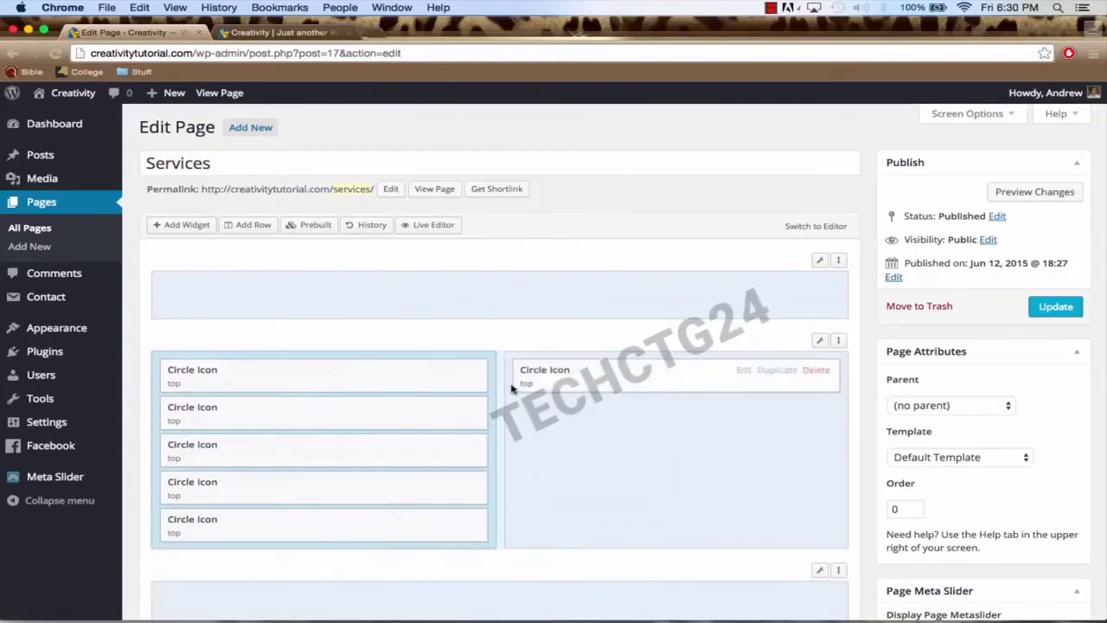
drag(331, 379, 628, 420)
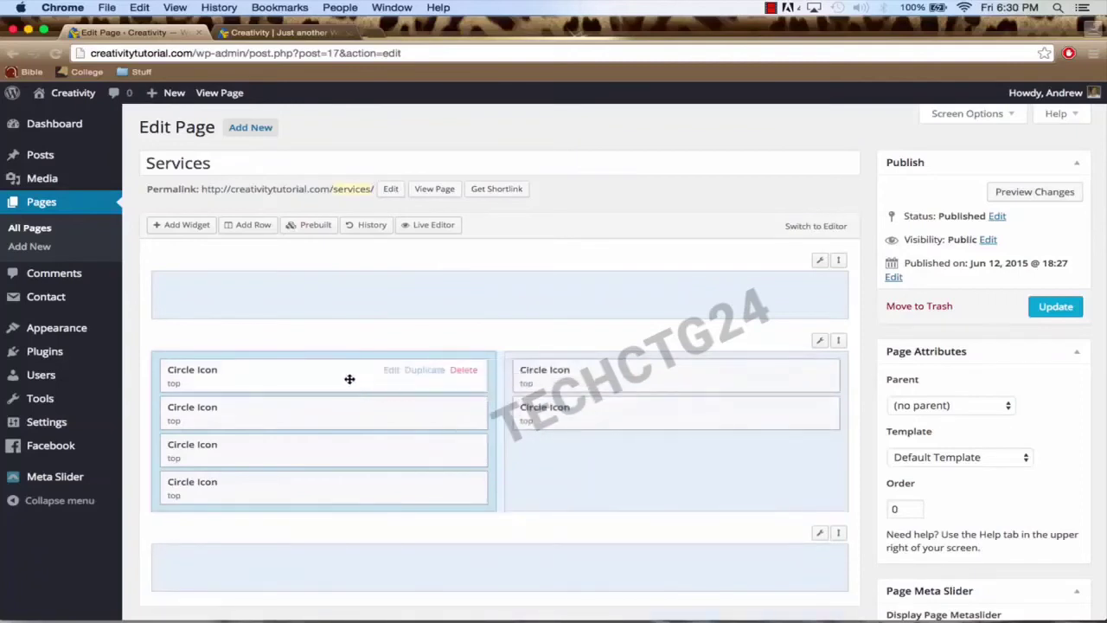
drag(350, 380, 628, 459)
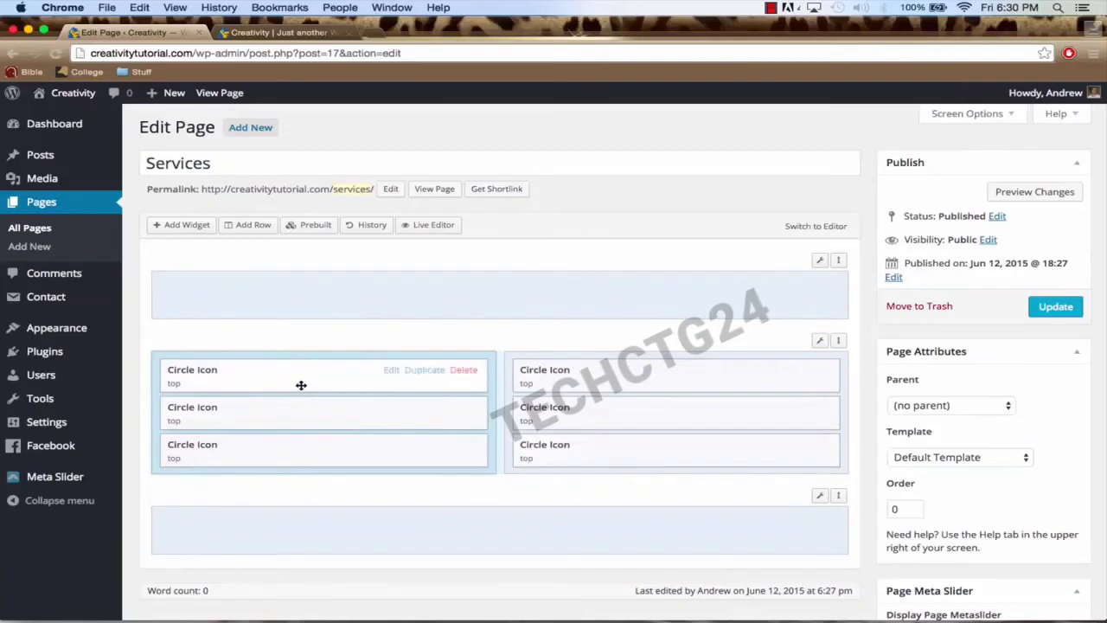
Step: Title the first Circle Icon 'Learn How To Create Your Own Website' and paste its description
click(392, 375)
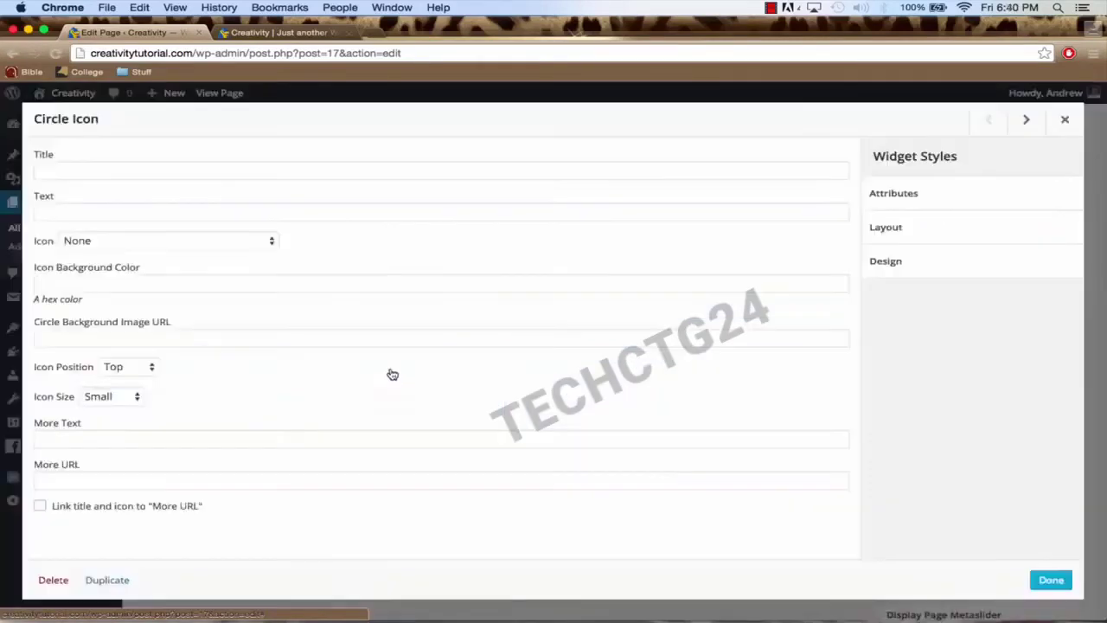
click(90, 170)
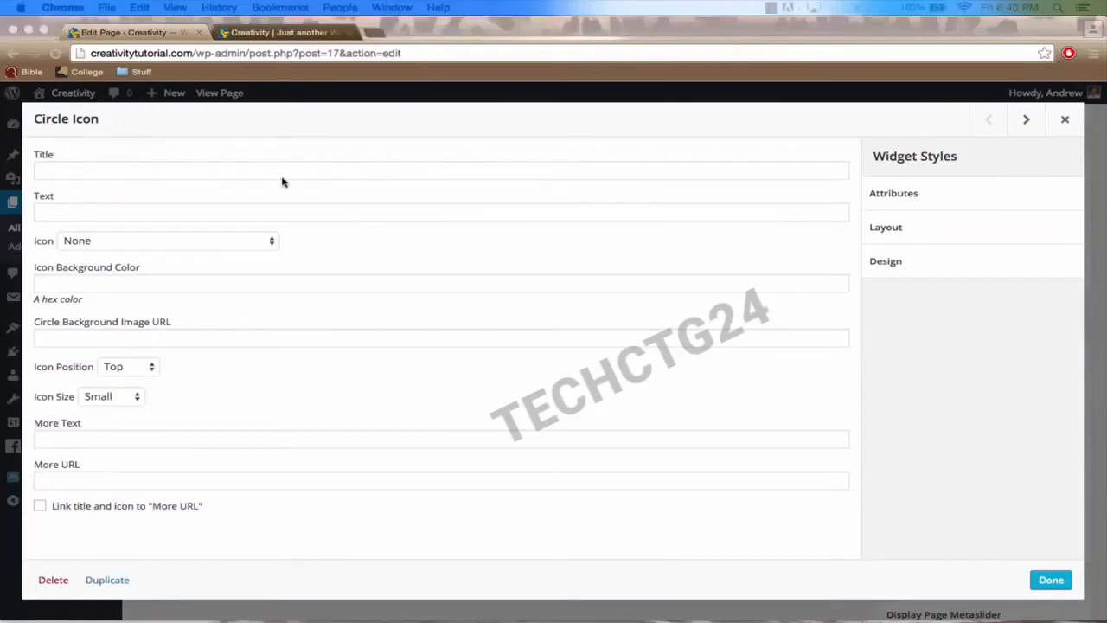
click(153, 170)
text(Learn How To Create Your Own Website)
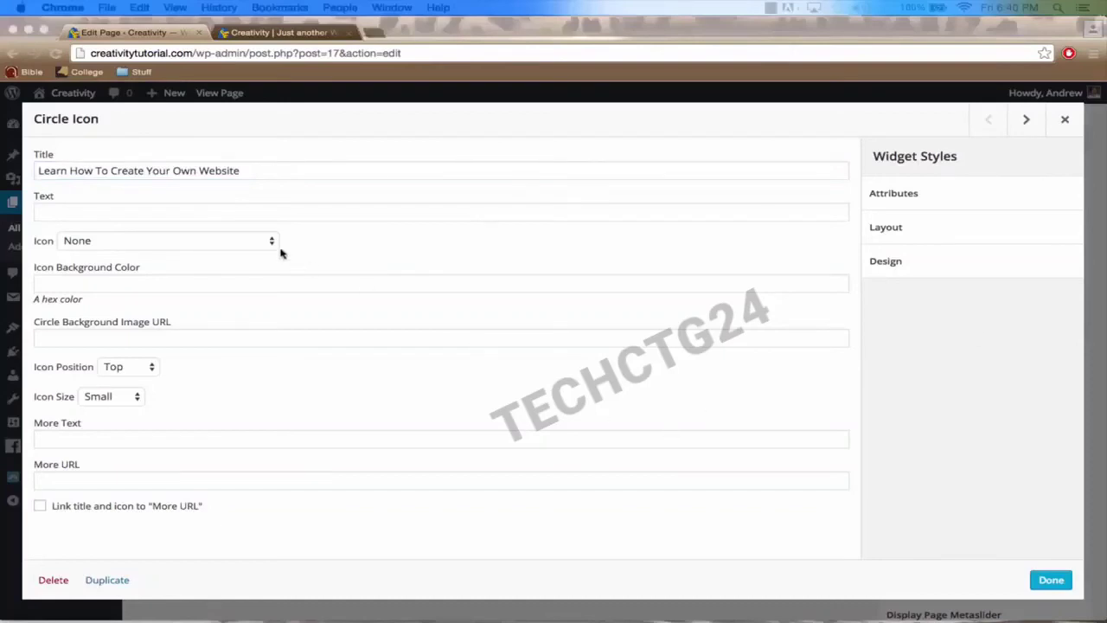
click(196, 212)
text(Why pay thousands of dollars to a web developer when you can build your own website for free?)
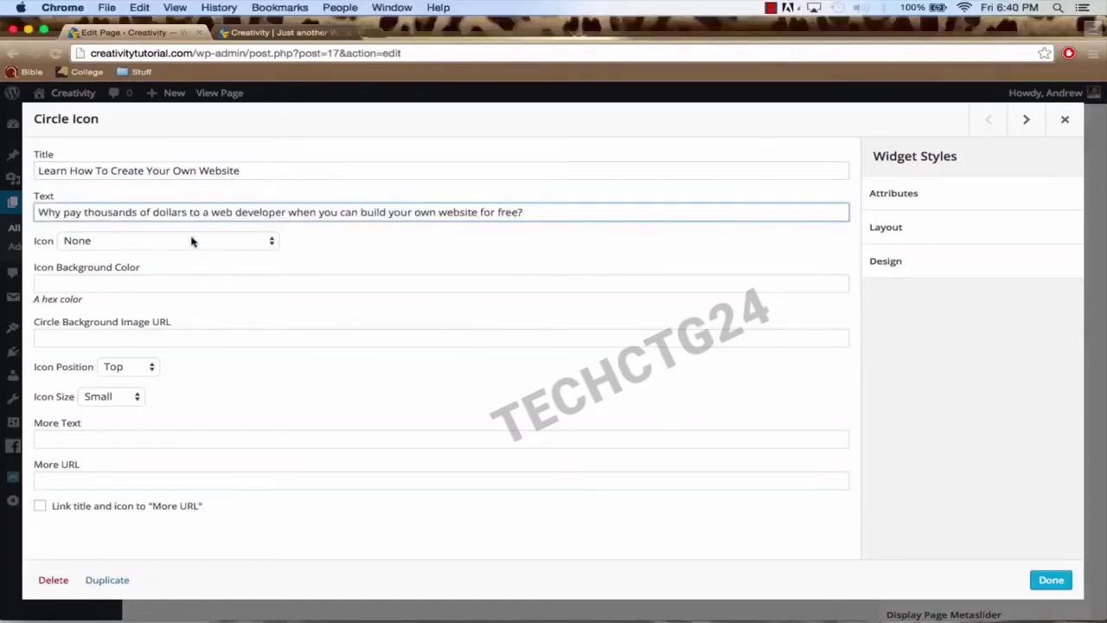
Step: Choose the Mobile icon and set the icon background colour to #23bae0
click(192, 240)
text(mo)
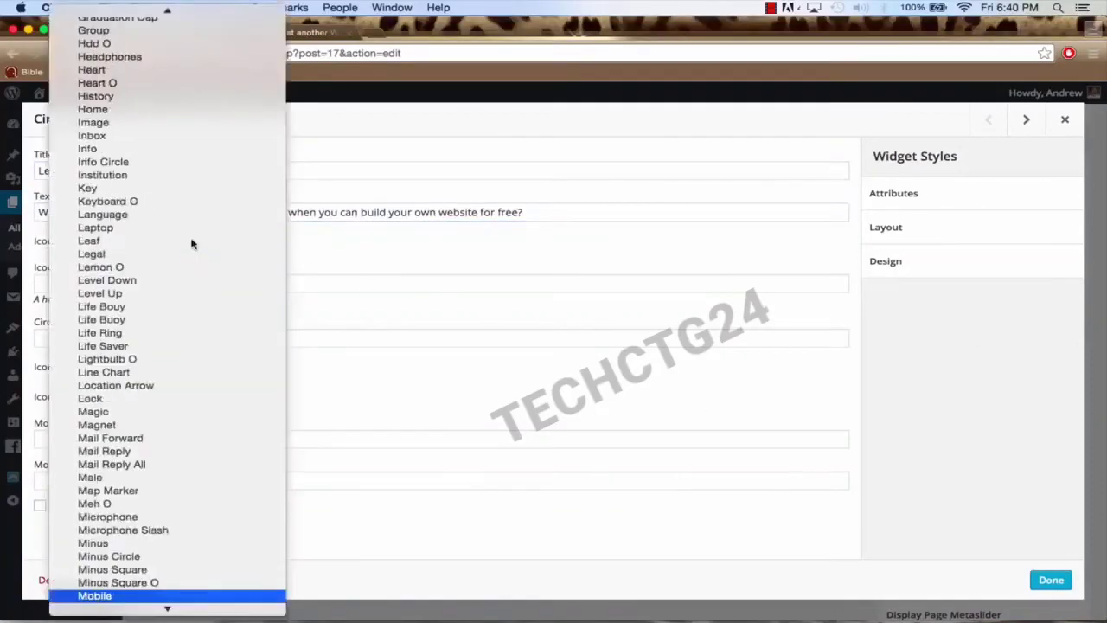
key(Return)
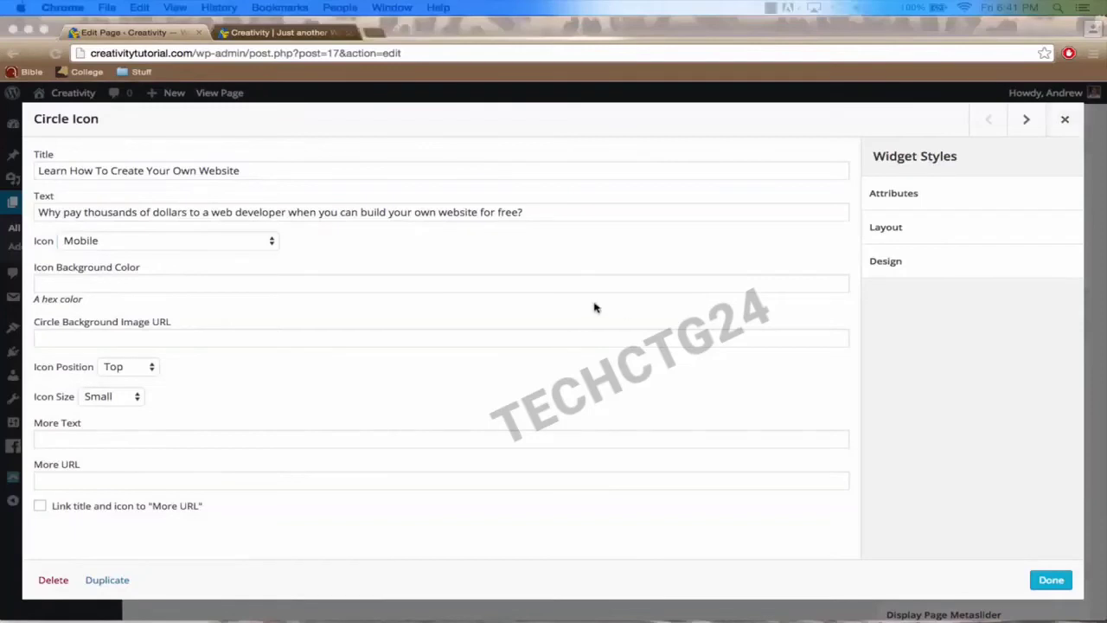
click(70, 284)
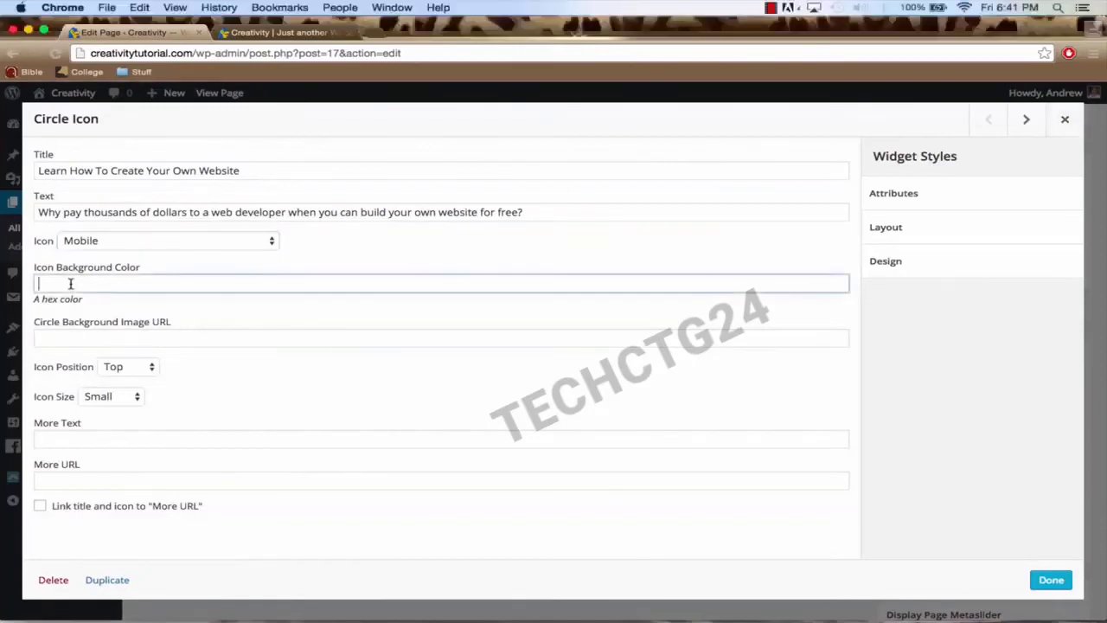
text(#23bae0)
drag(108, 283, 36, 284)
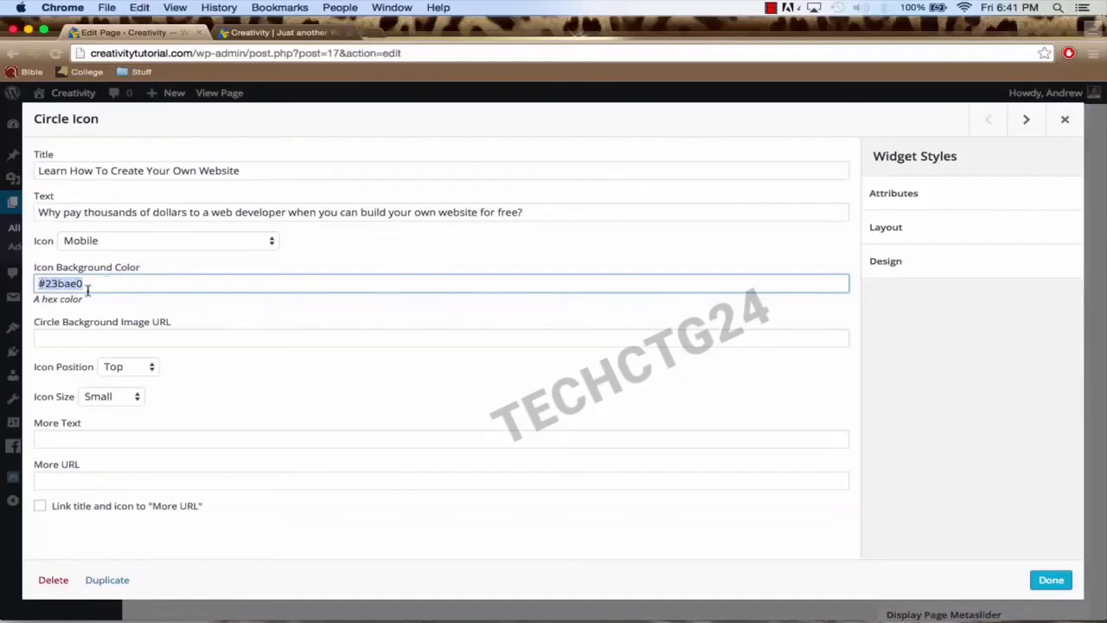
click(356, 33)
text(google.com)
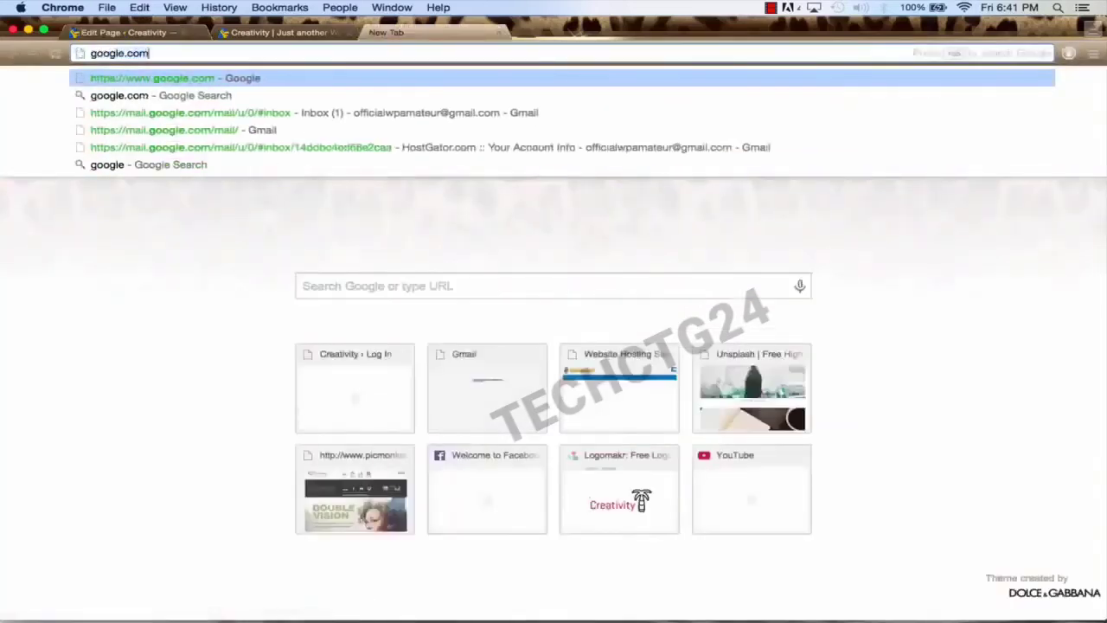
key(Return)
text(h)
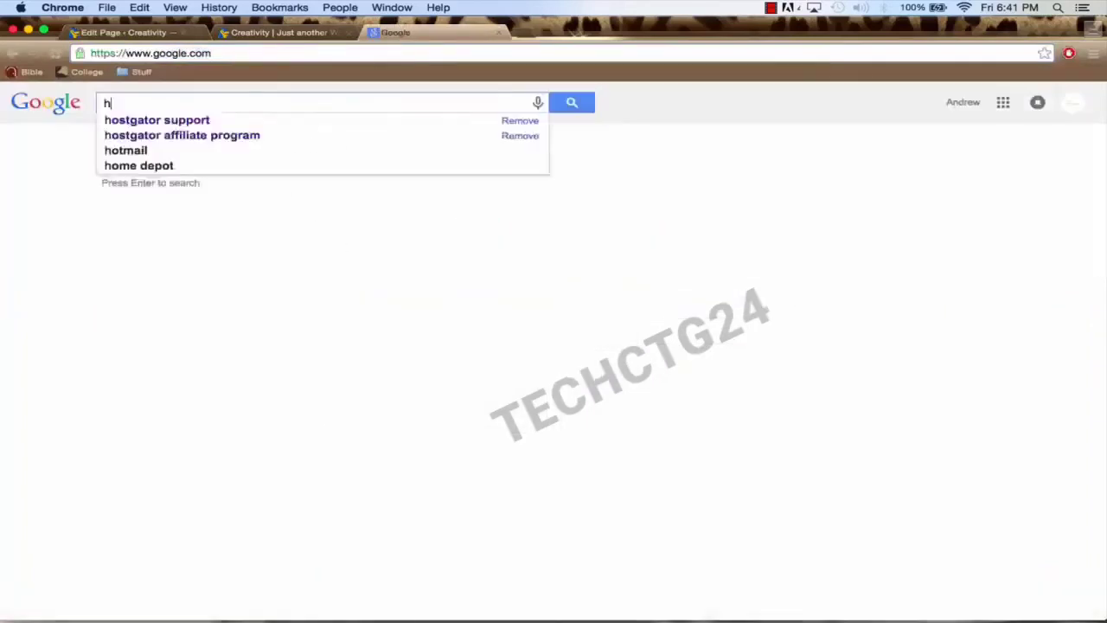
text(ex color picker)
key(Return)
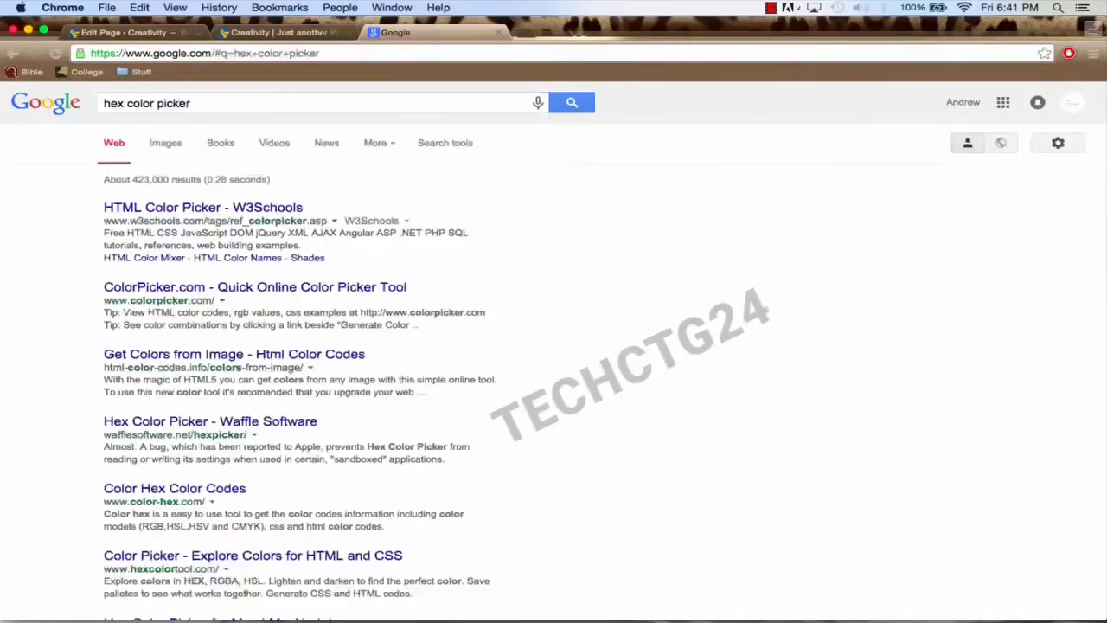
click(212, 213)
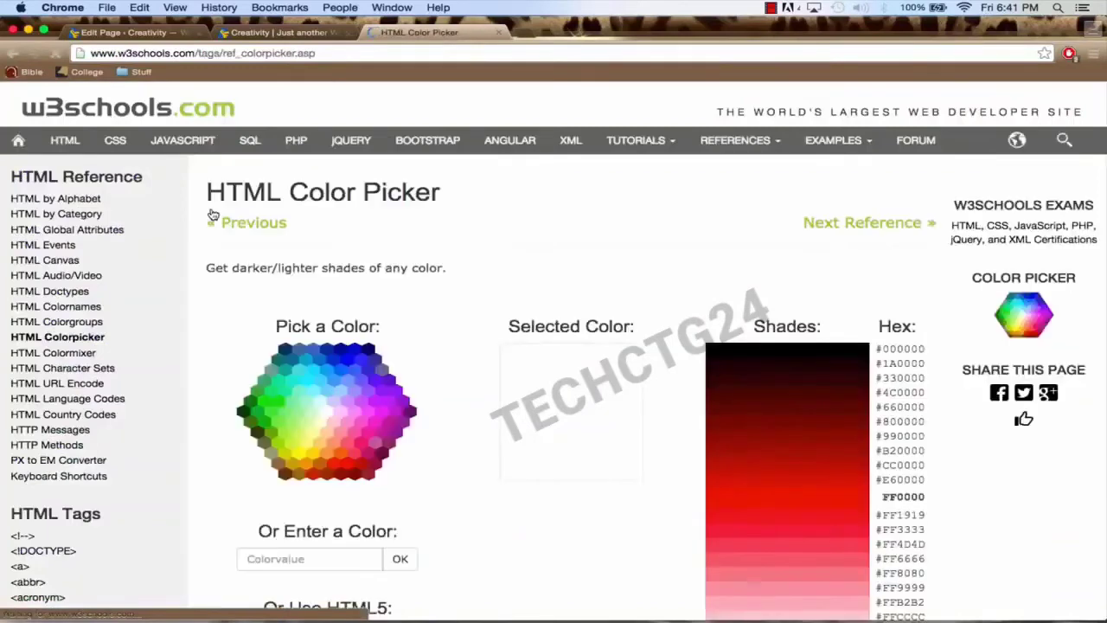
scroll(412, 299, down, 2)
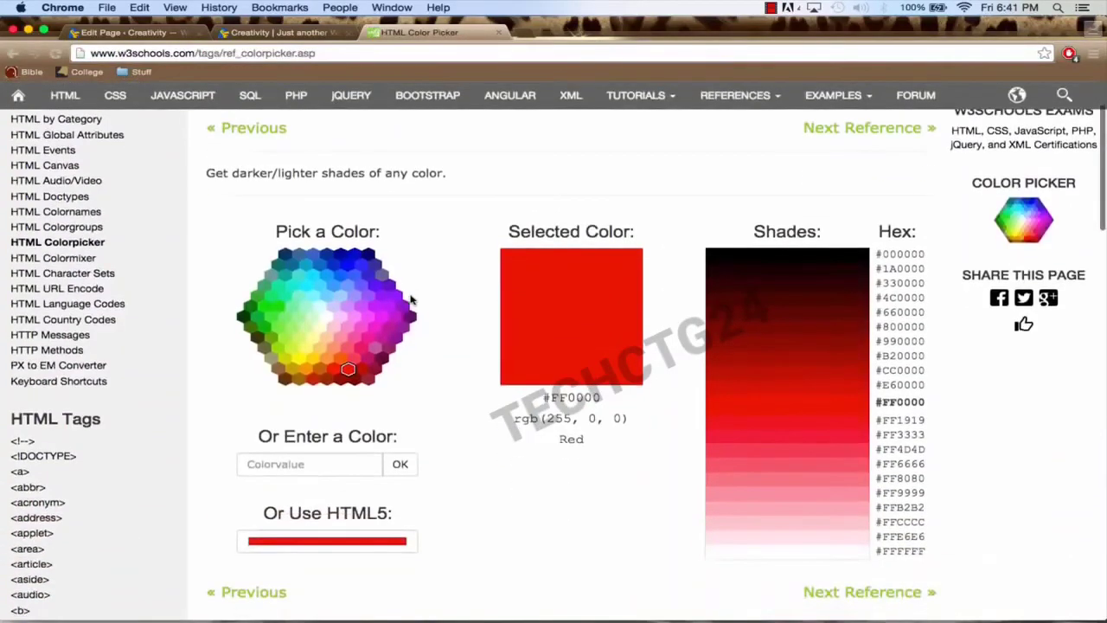
click(364, 336)
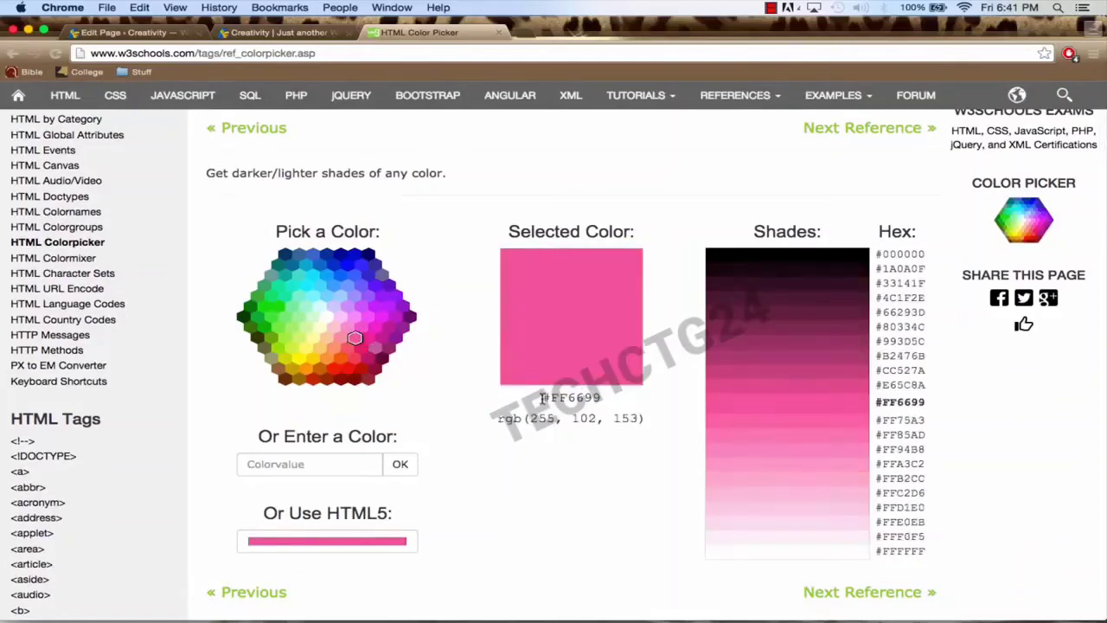
drag(542, 397, 597, 396)
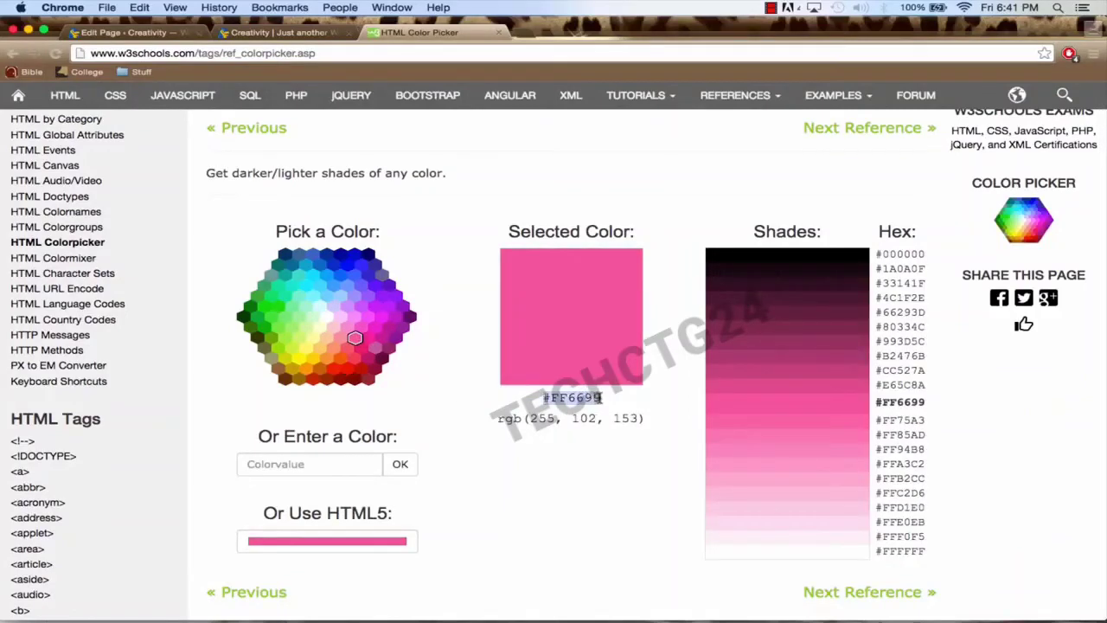
click(500, 33)
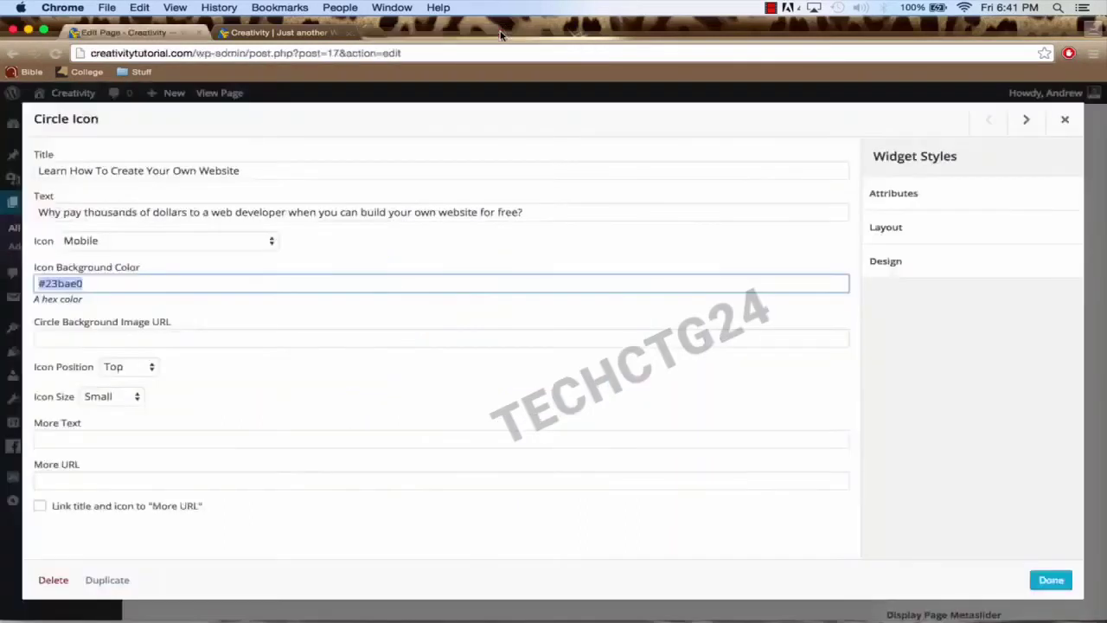
Step: Set the first Circle Icon's position to Left and size to Medium, then save the widget
click(133, 290)
double_click(132, 290)
click(121, 371)
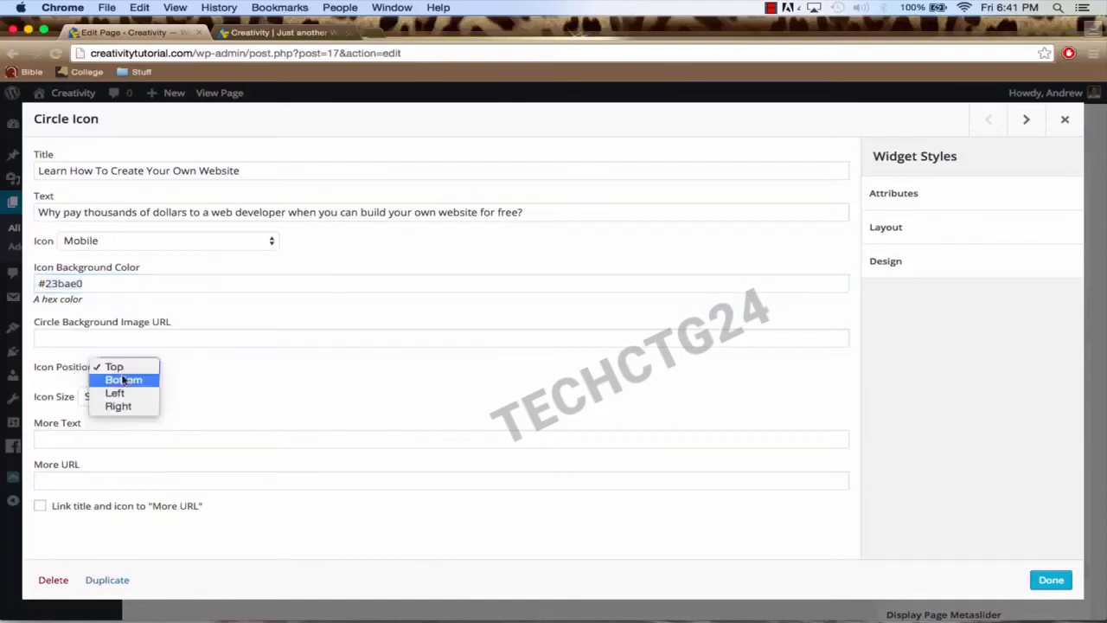
click(131, 395)
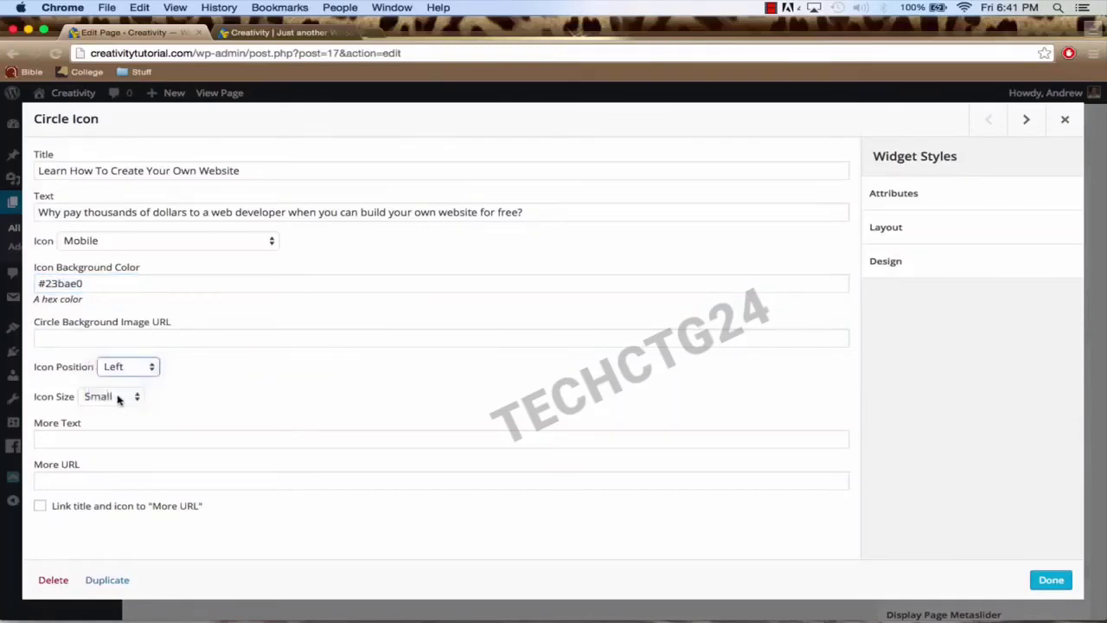
click(118, 398)
click(119, 411)
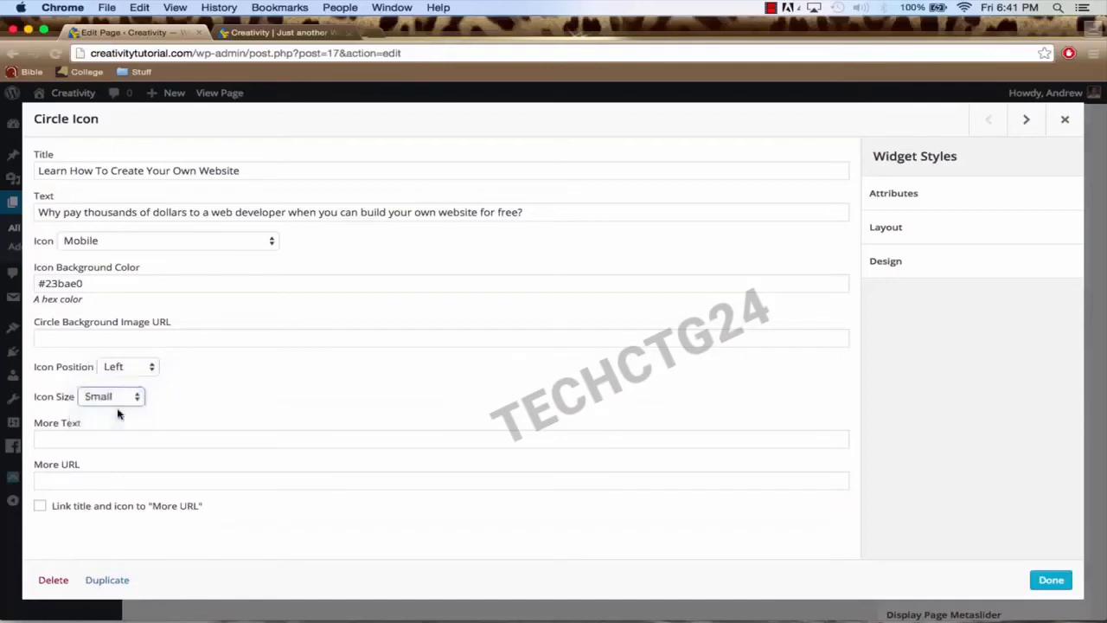
click(1049, 581)
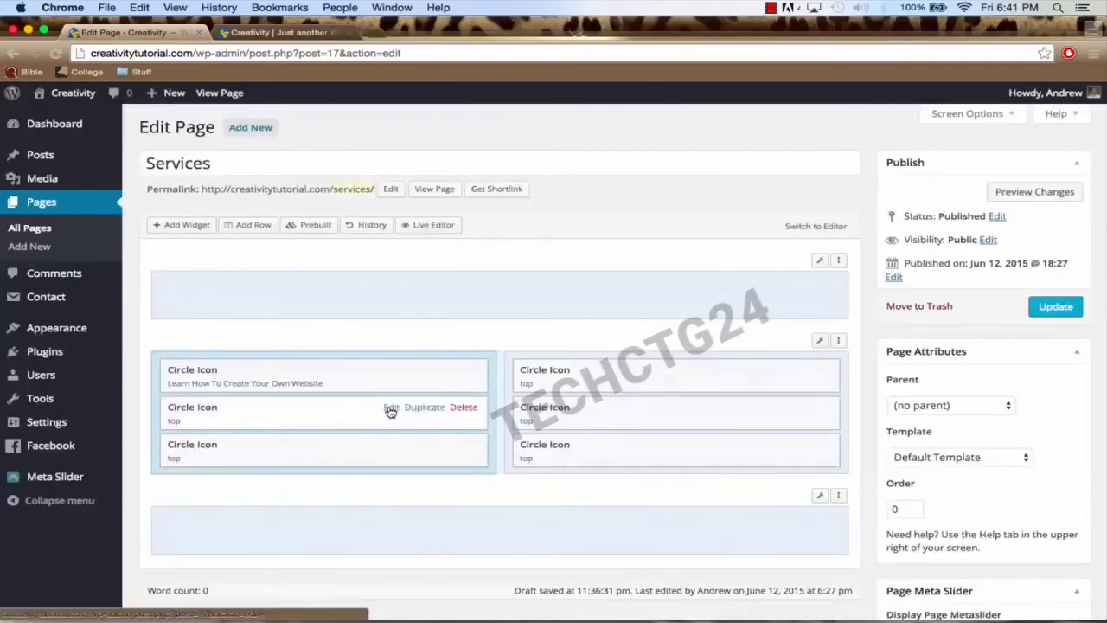
Step: Title the second Circle Icon 'WordPress Support', paste its help description and pick the Female icon
click(391, 408)
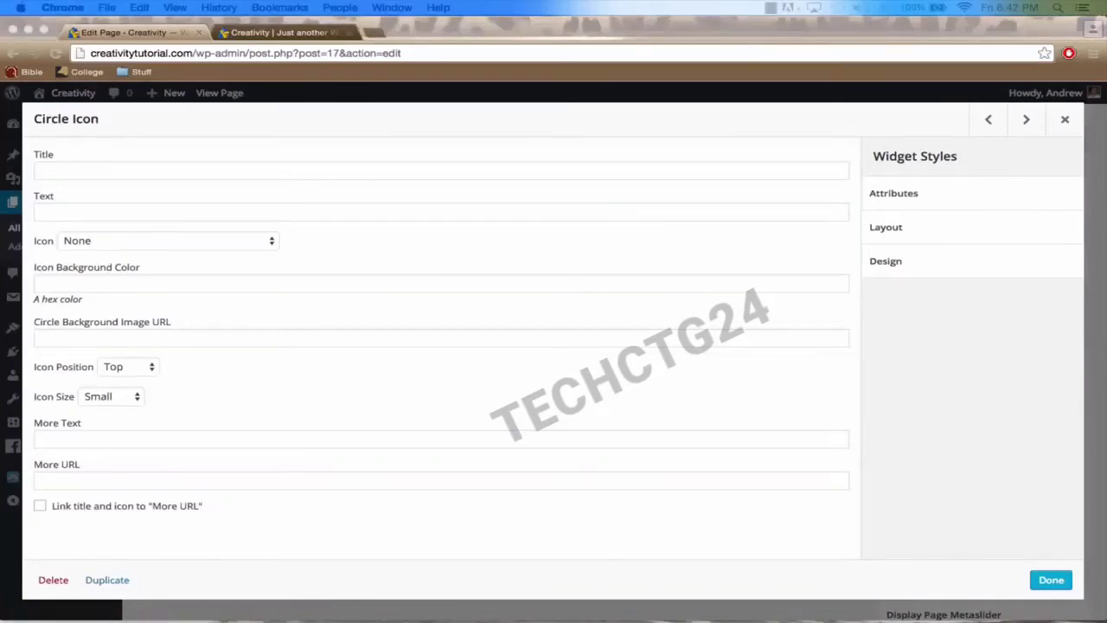
click(198, 175)
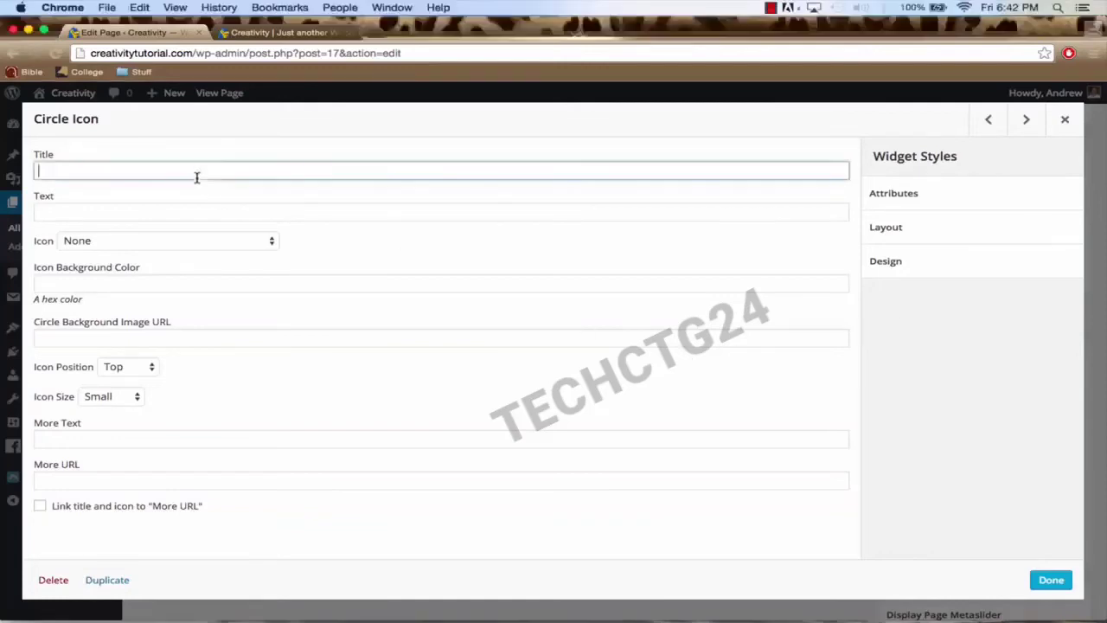
text(WordPress Support)
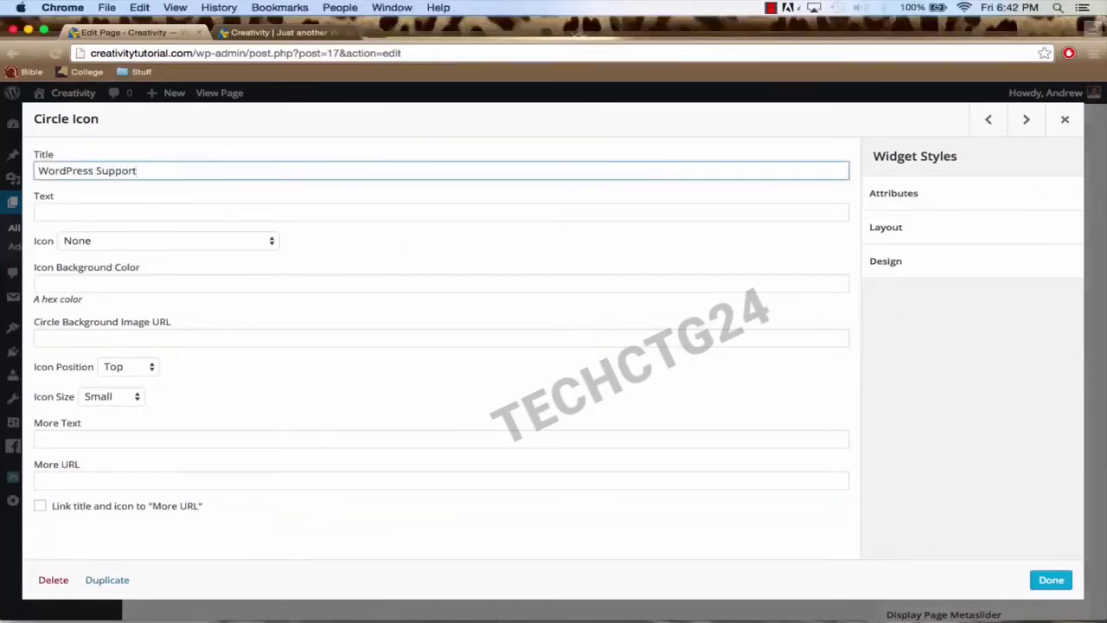
key(super+Tab)
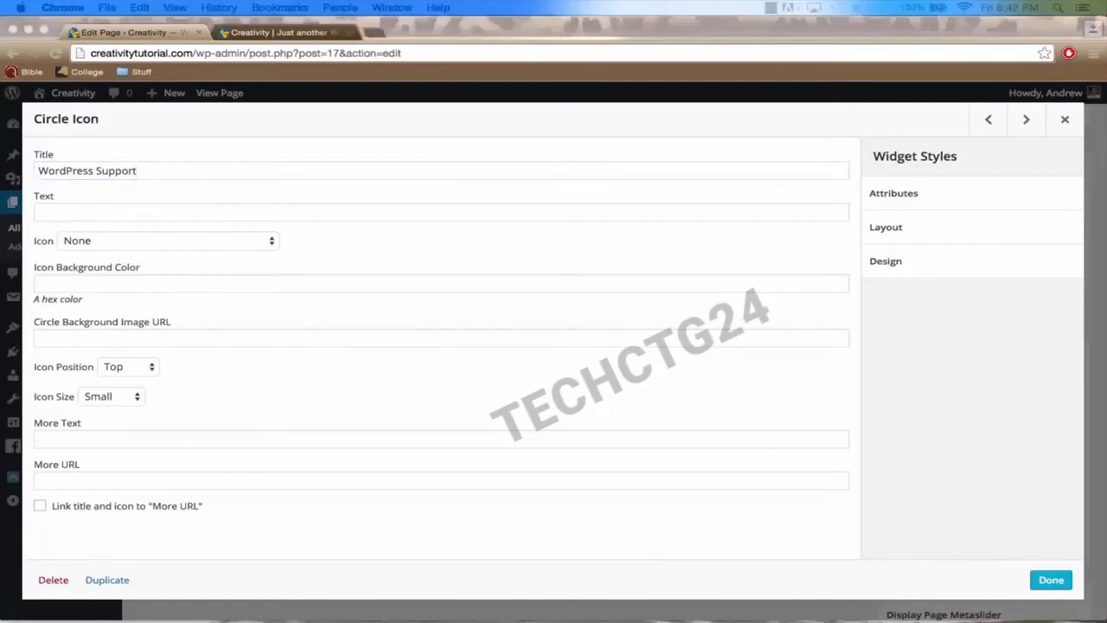
click(193, 216)
text(Run into a problem creating this website? Leave a comment and I'll get back to you as soon as possible.)
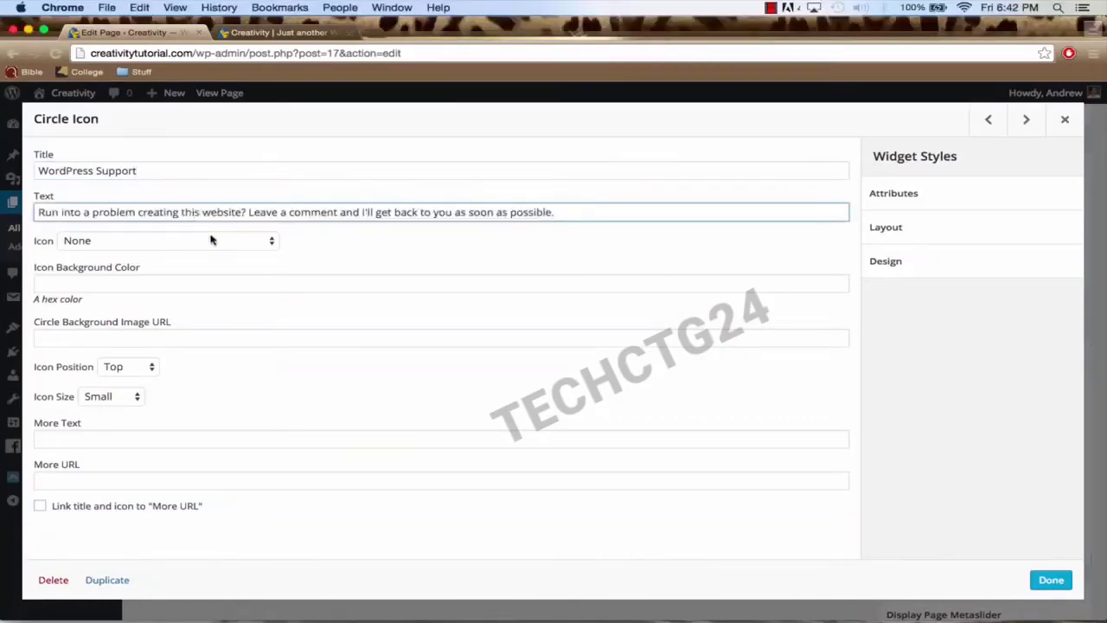
click(212, 240)
key(f)
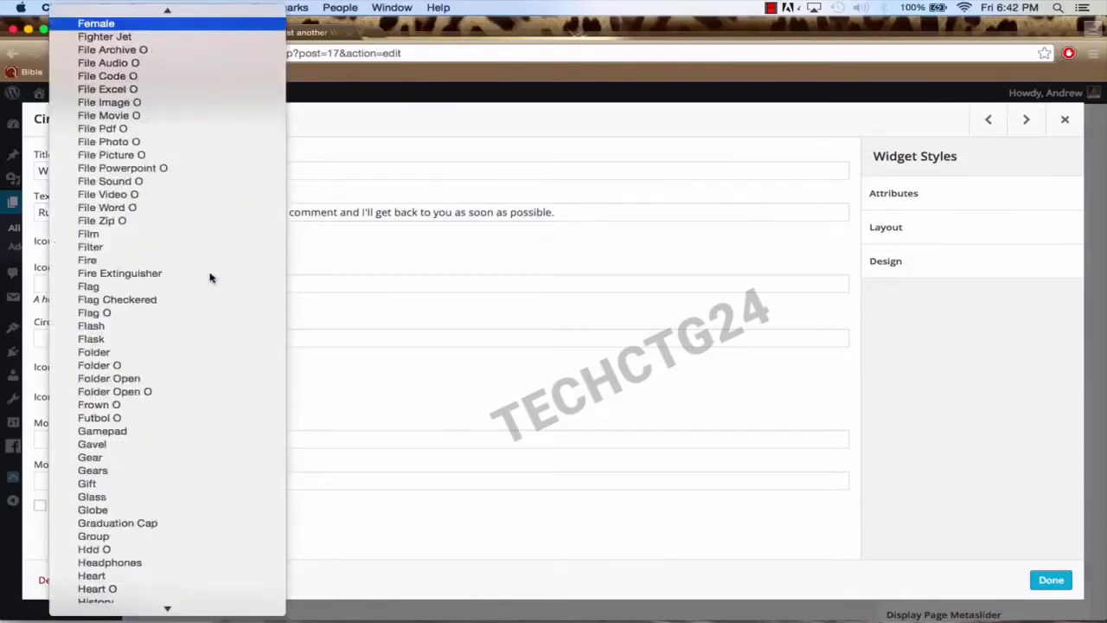
key(Return)
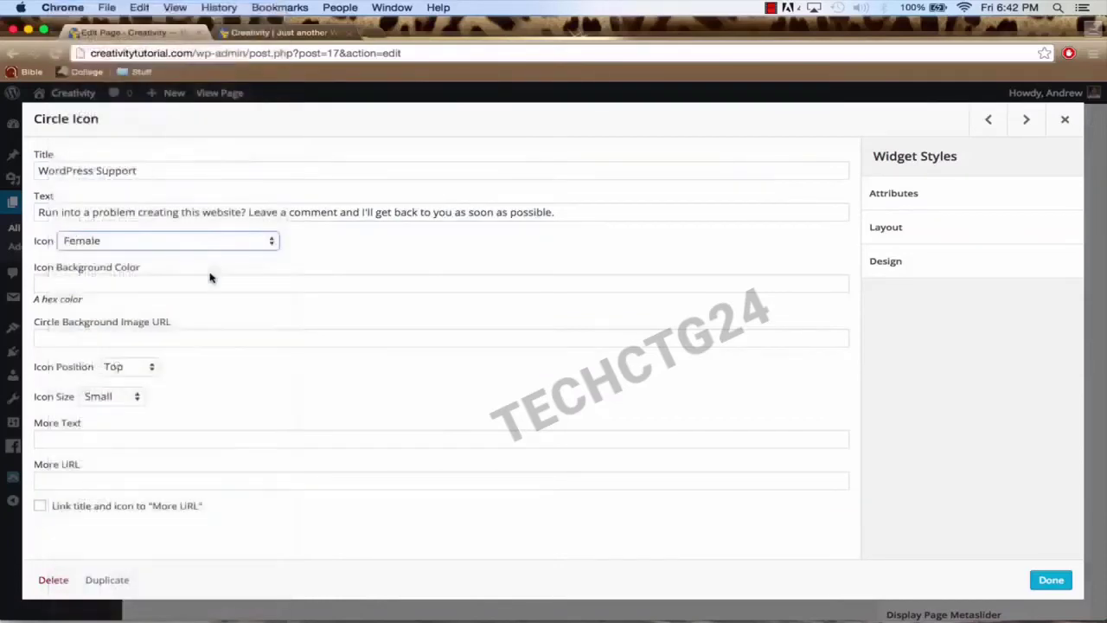
Step: Set the second icon's position to Left and size to Medium, then save it
click(130, 279)
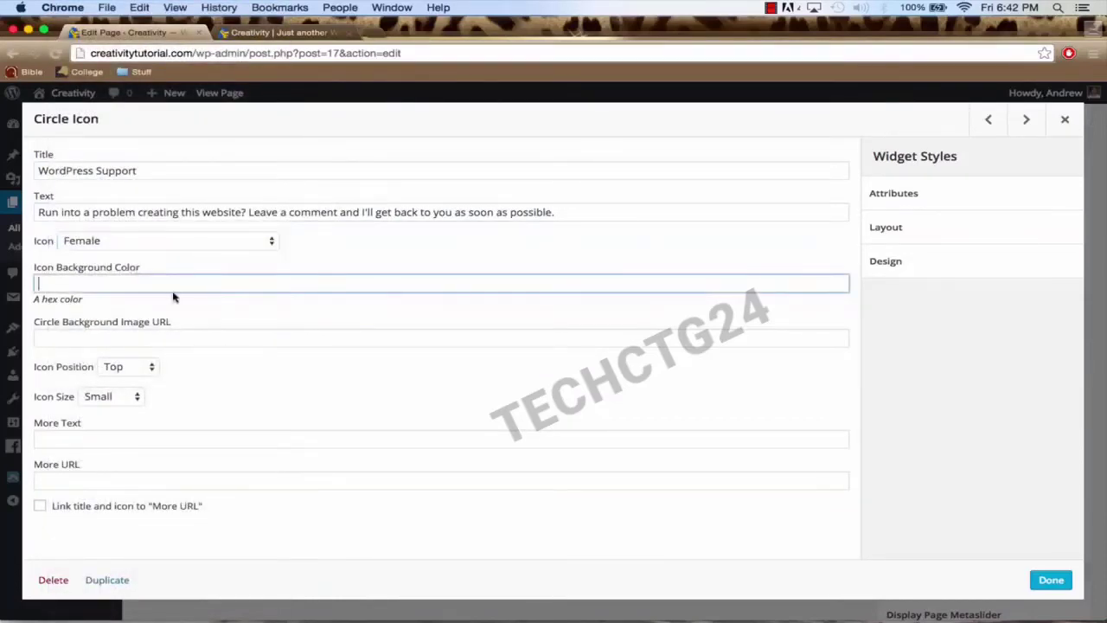
click(130, 366)
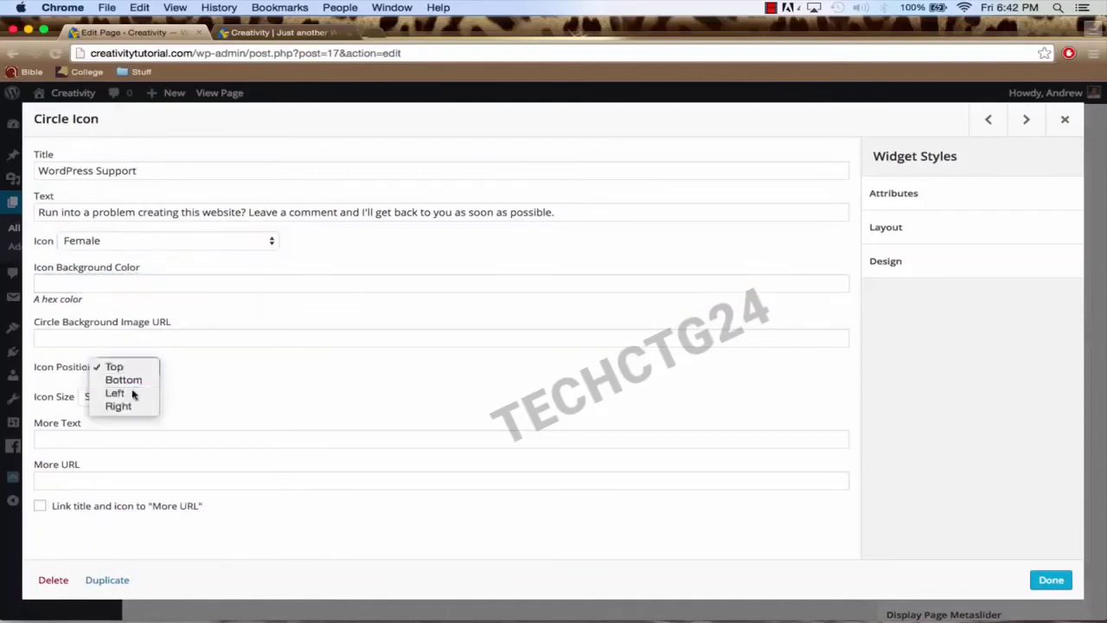
click(111, 392)
click(112, 399)
click(112, 409)
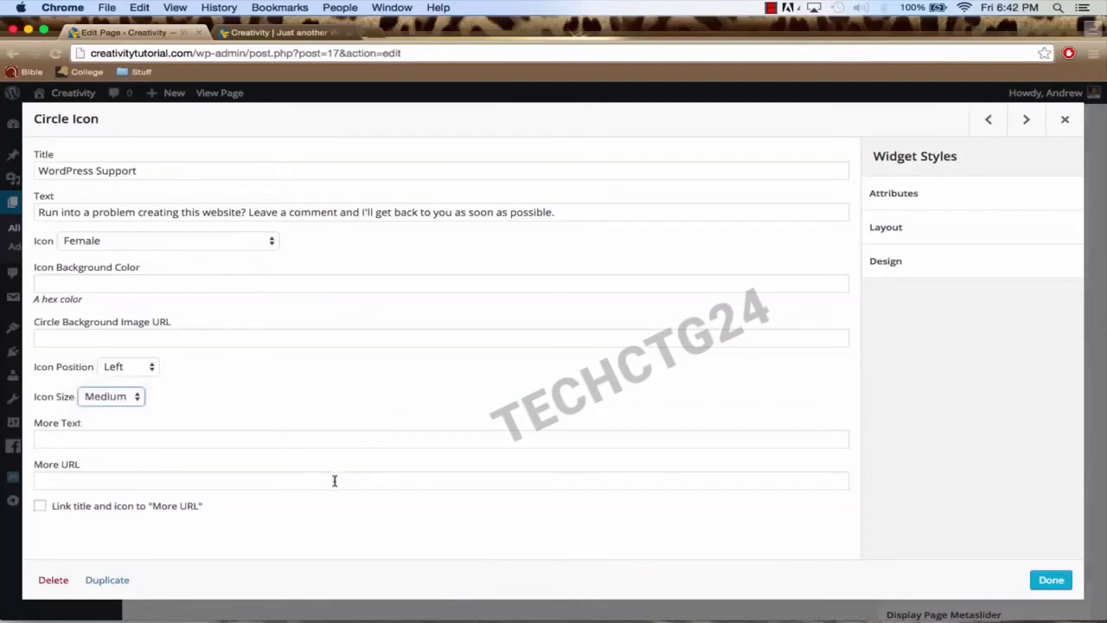
click(1049, 581)
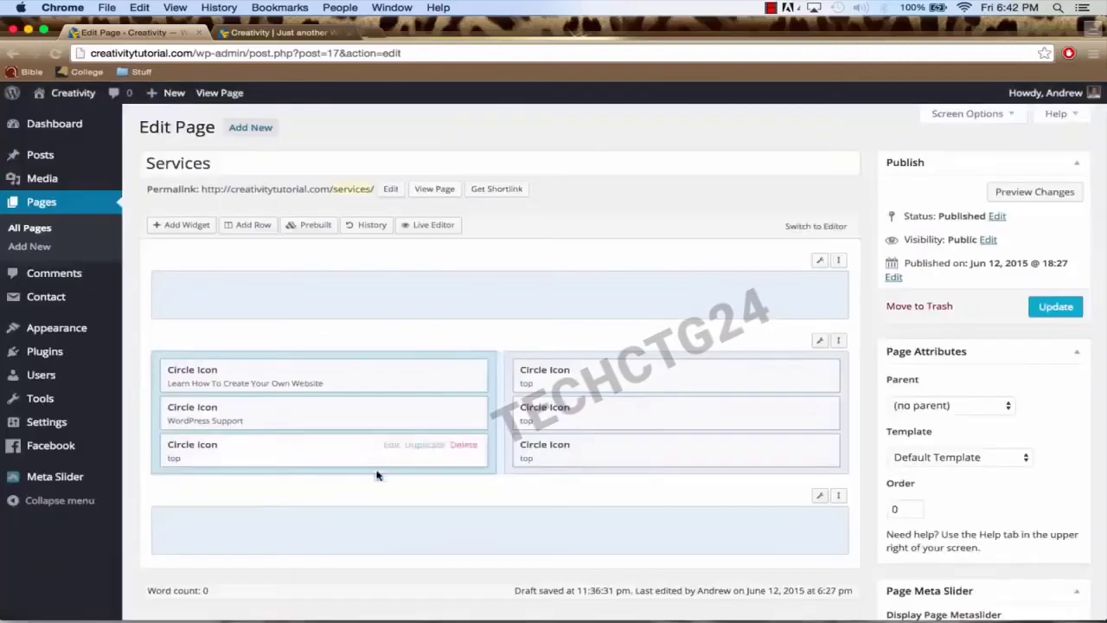
Step: Title the third Circle Icon 'Share This Video' and paste its description
click(391, 445)
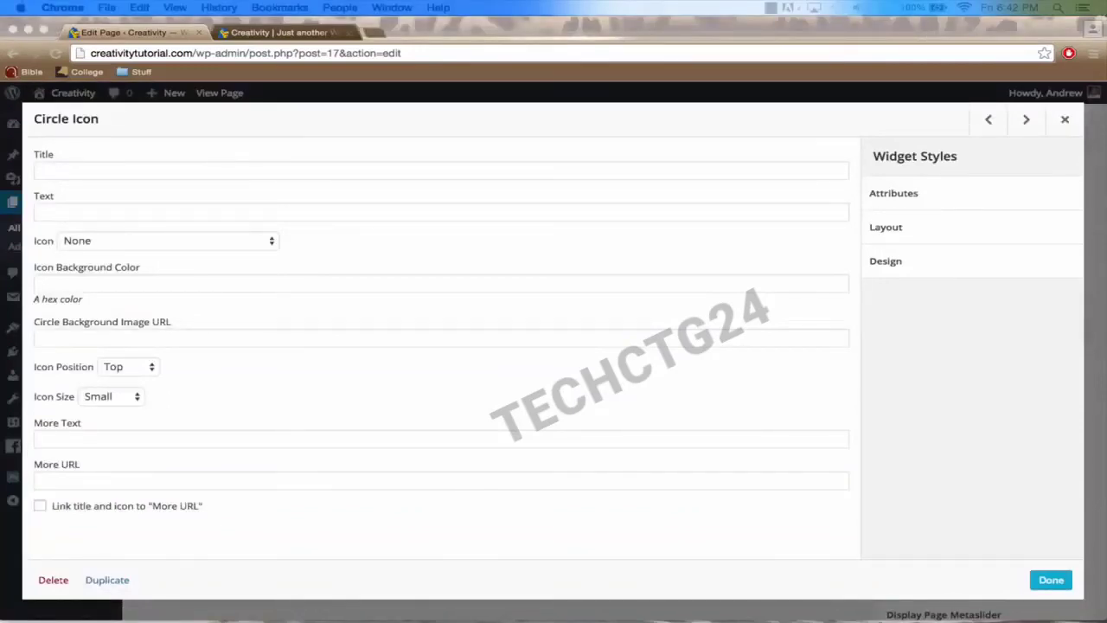
click(321, 167)
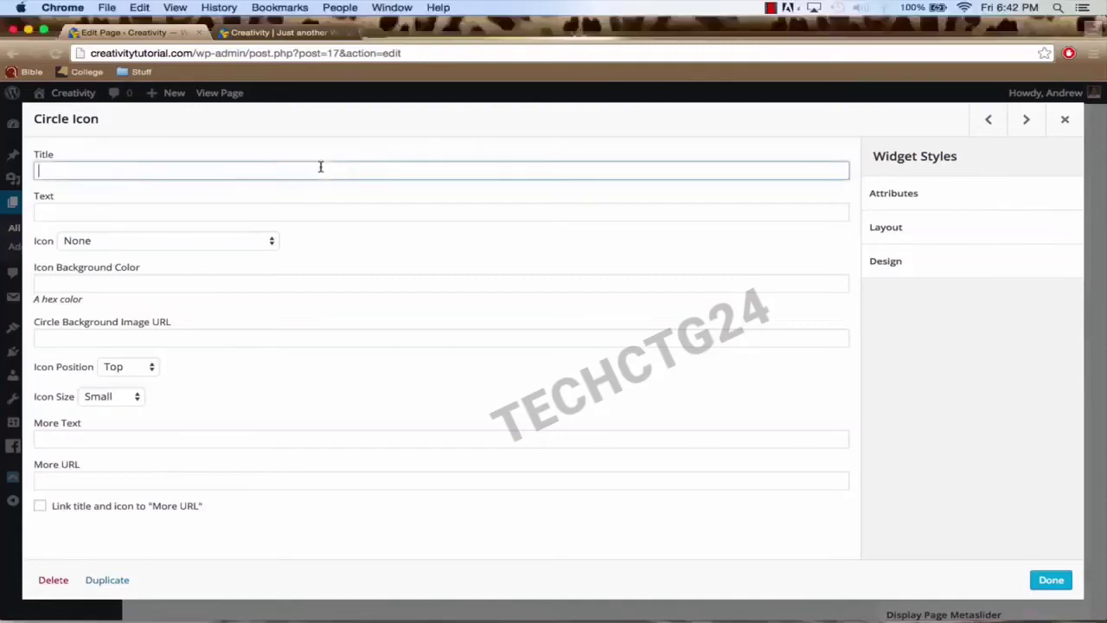
text(Share This Video)
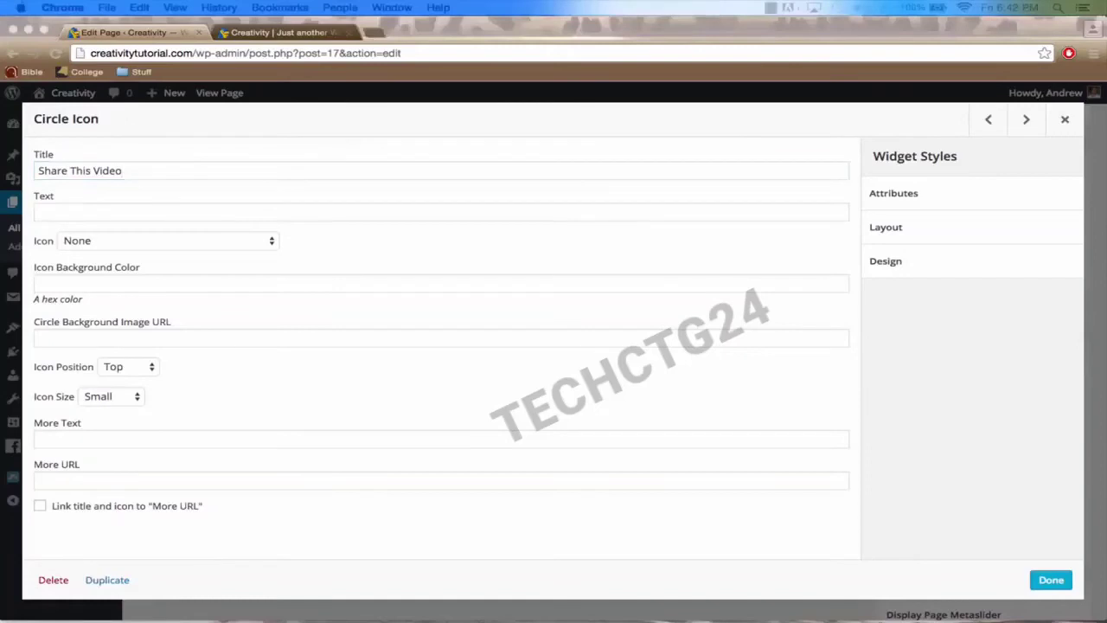
click(260, 212)
text(Has the video helped out? Please share it with your friends and family.)
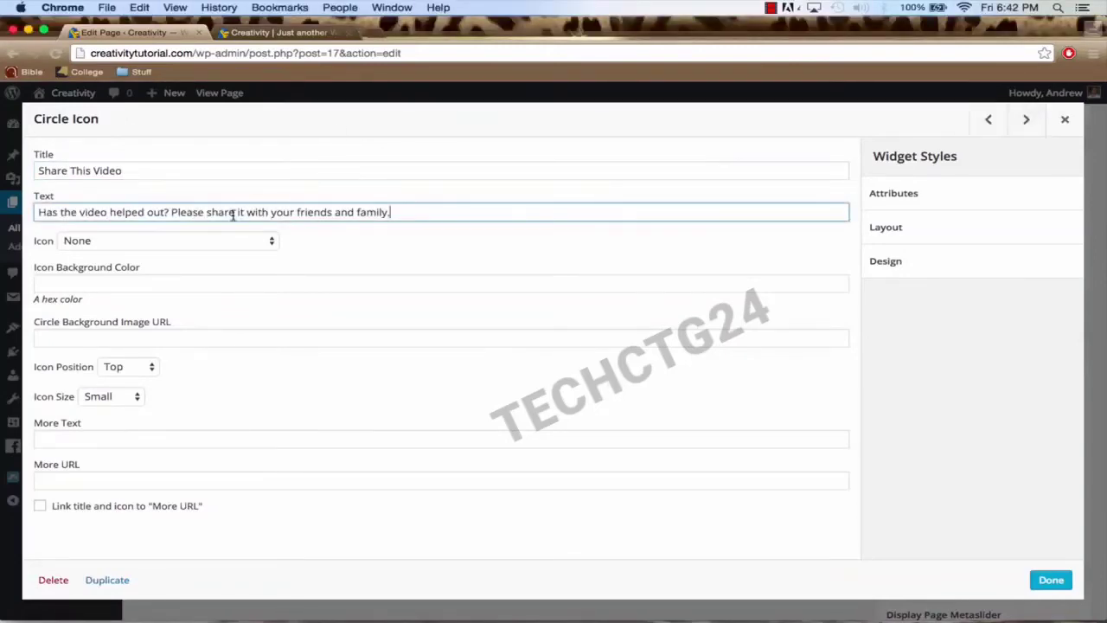
Step: Choose Soccer Ball O as the third widget's icon
click(193, 241)
text(sort)
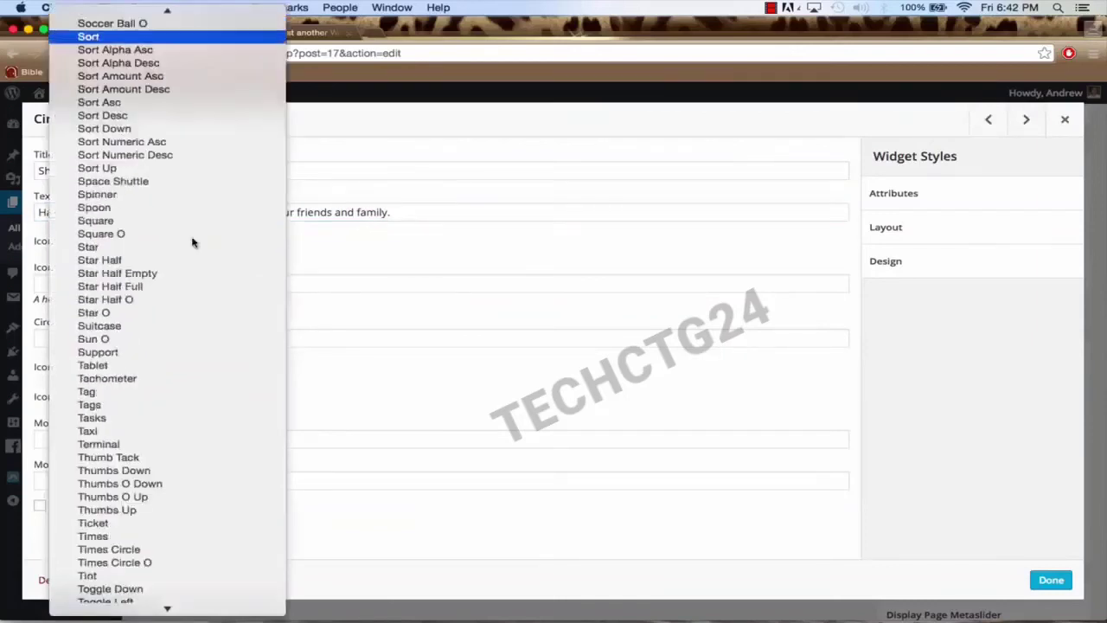
text(save)
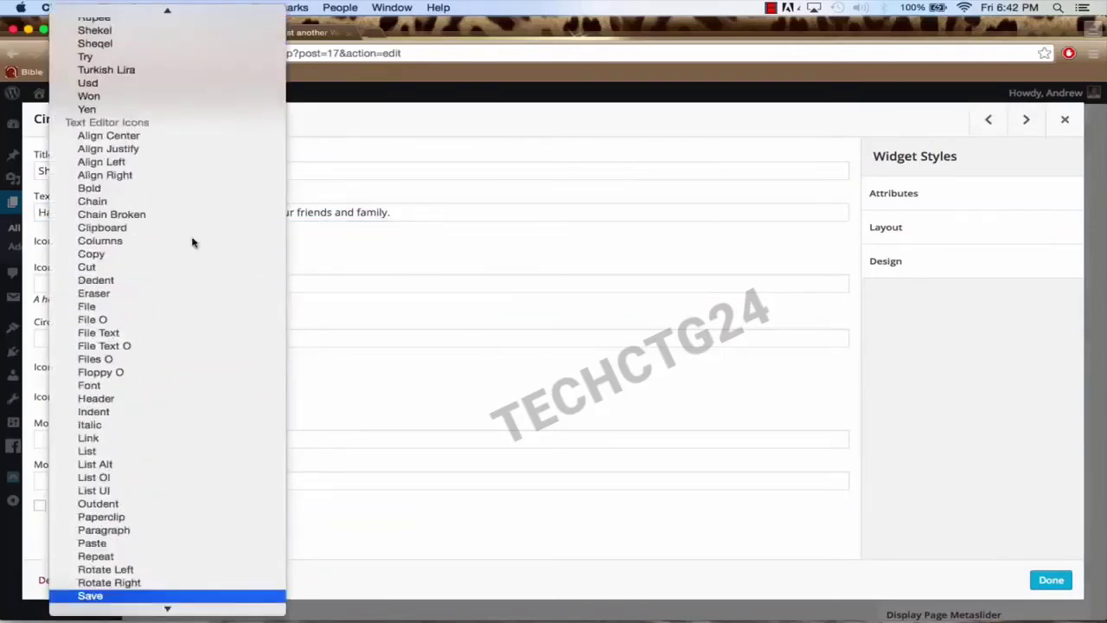
text(stack Exchang)
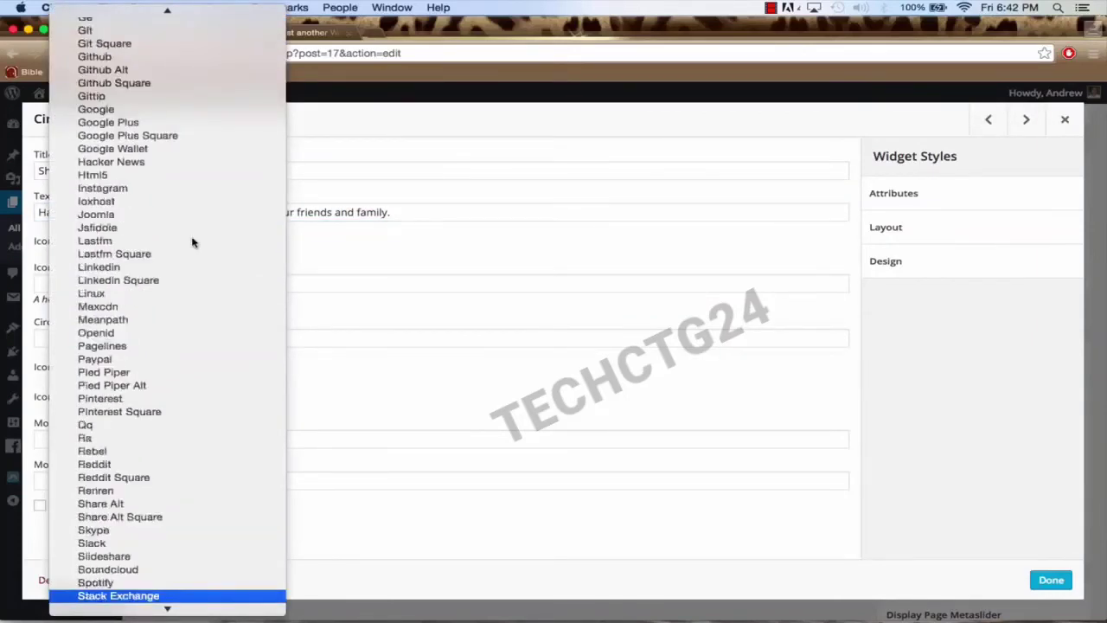
click(374, 252)
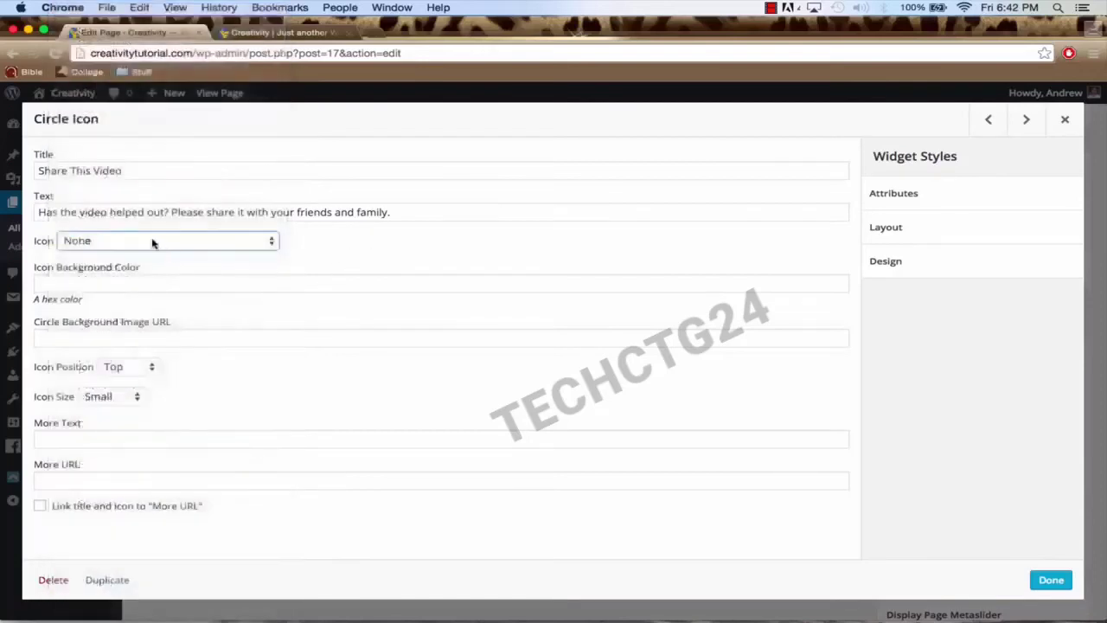
click(153, 241)
text(so)
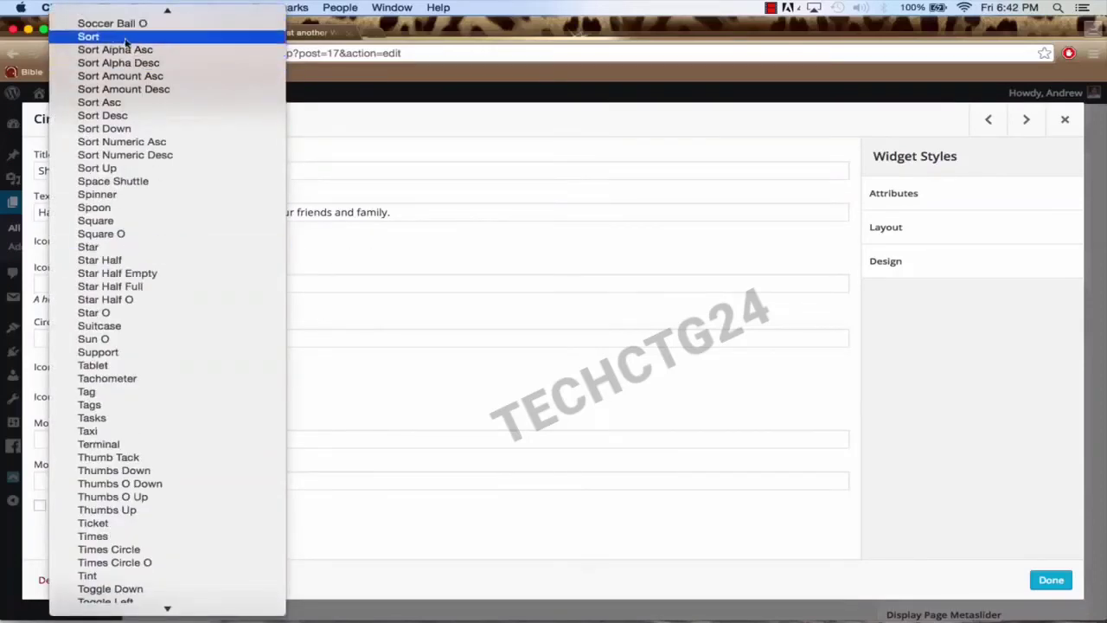
click(121, 23)
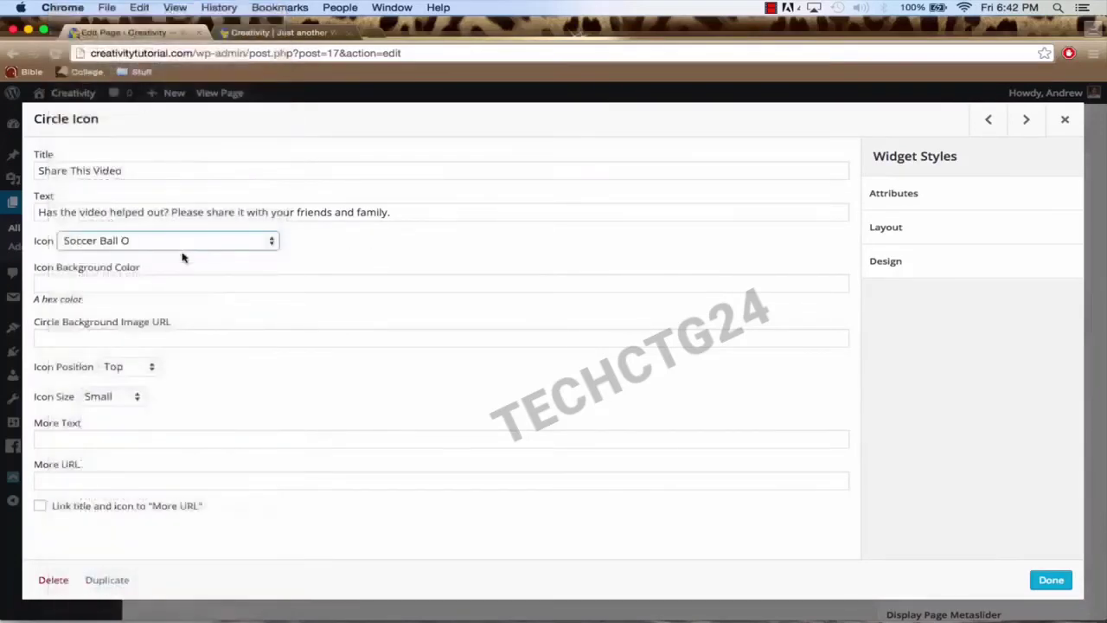
Step: Set the icon to Left and Medium with background #23bae0, then save the widget
click(121, 371)
click(126, 393)
click(127, 396)
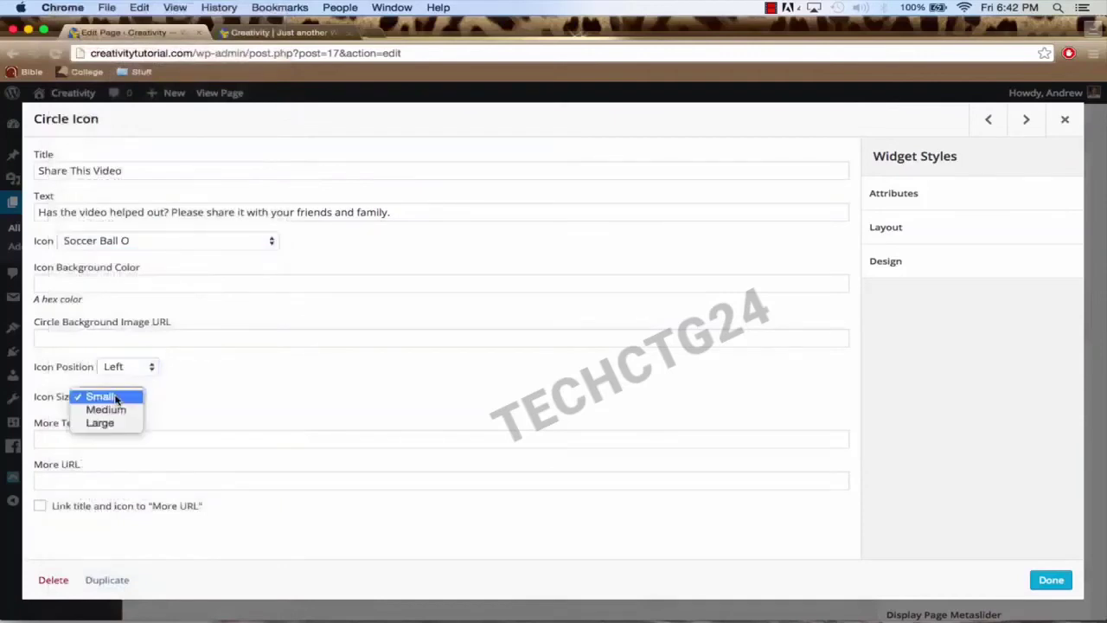
click(114, 411)
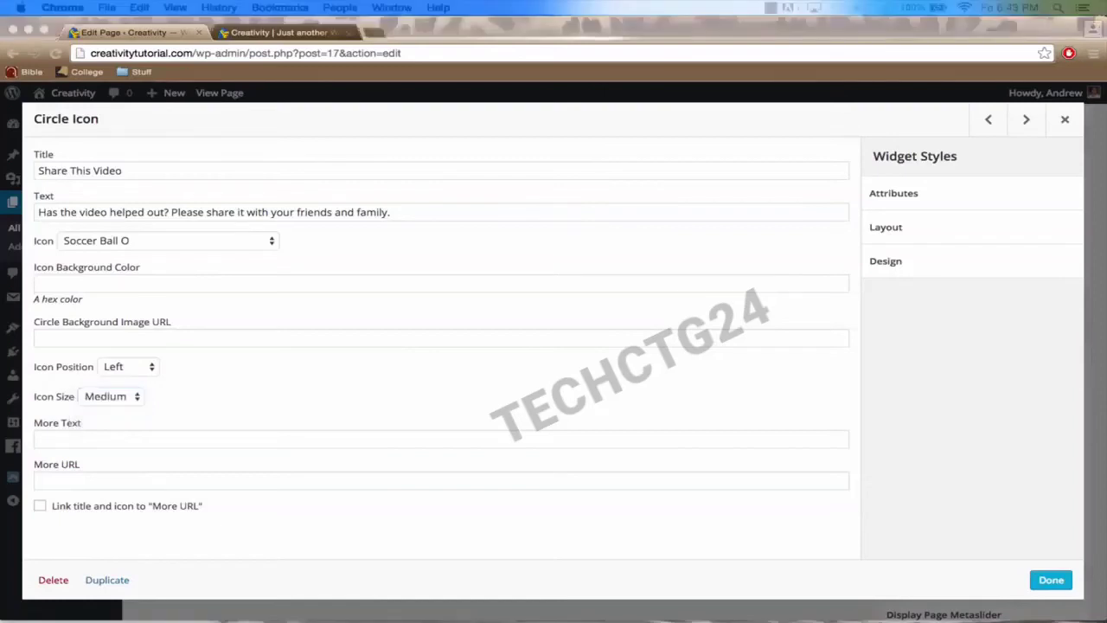
click(123, 288)
click(123, 286)
text(#23bae0)
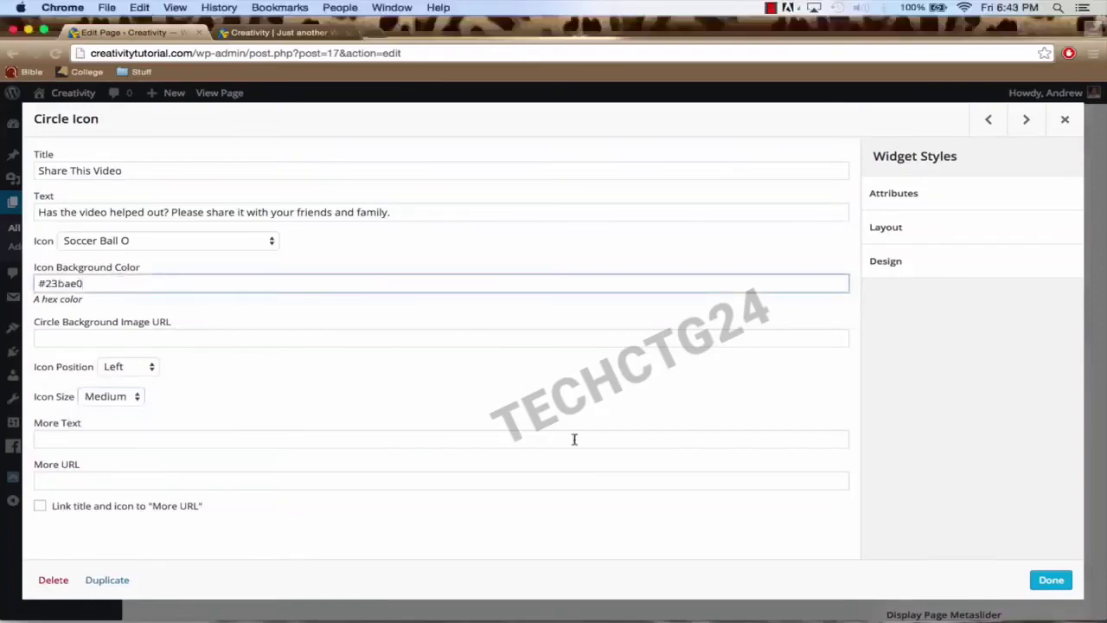
click(1044, 579)
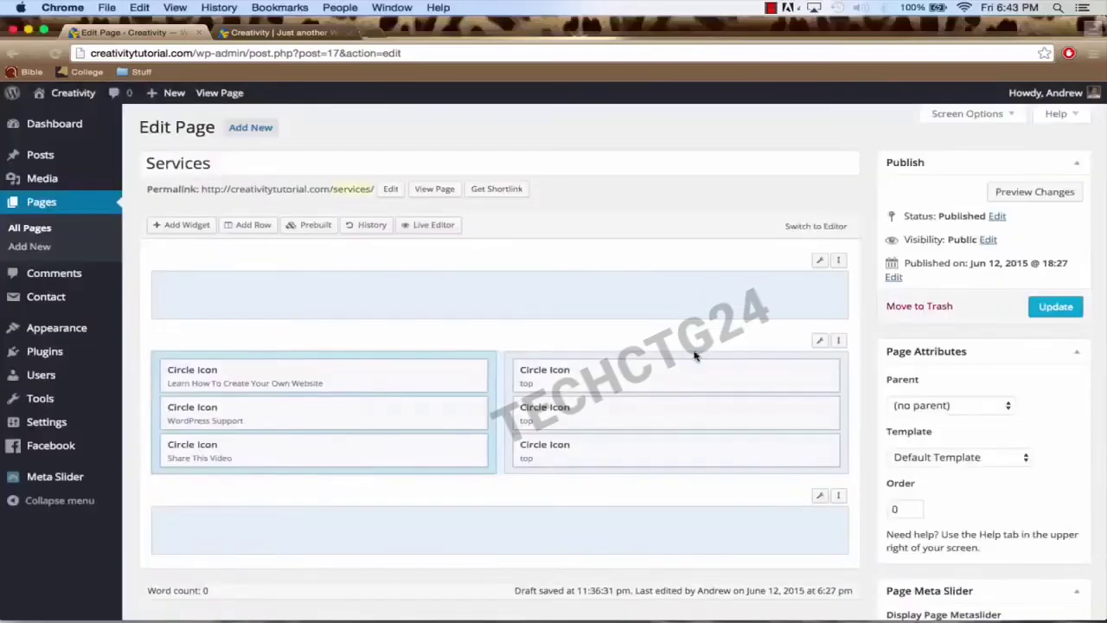
Step: Title the first right-column Circle Icon 'WordPress Tutorials', paste its description and choose the Heart icon
click(746, 371)
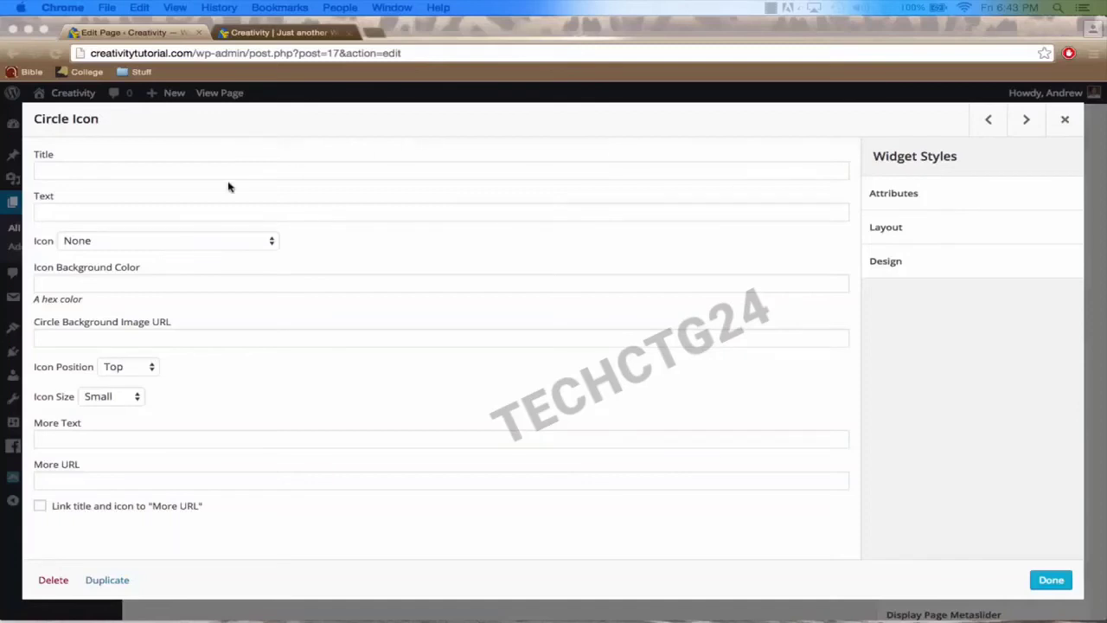
click(199, 175)
text(WordPress Tutorials)
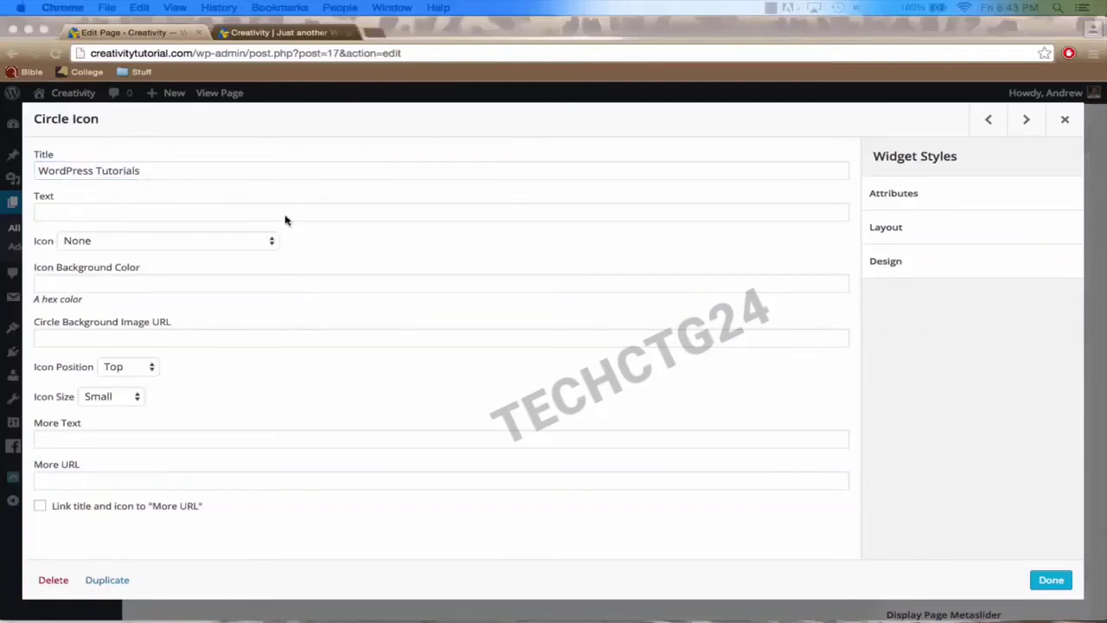
click(218, 216)
text(The most up-to-date WordPress tutorials around helping you find solutions to your problems.)
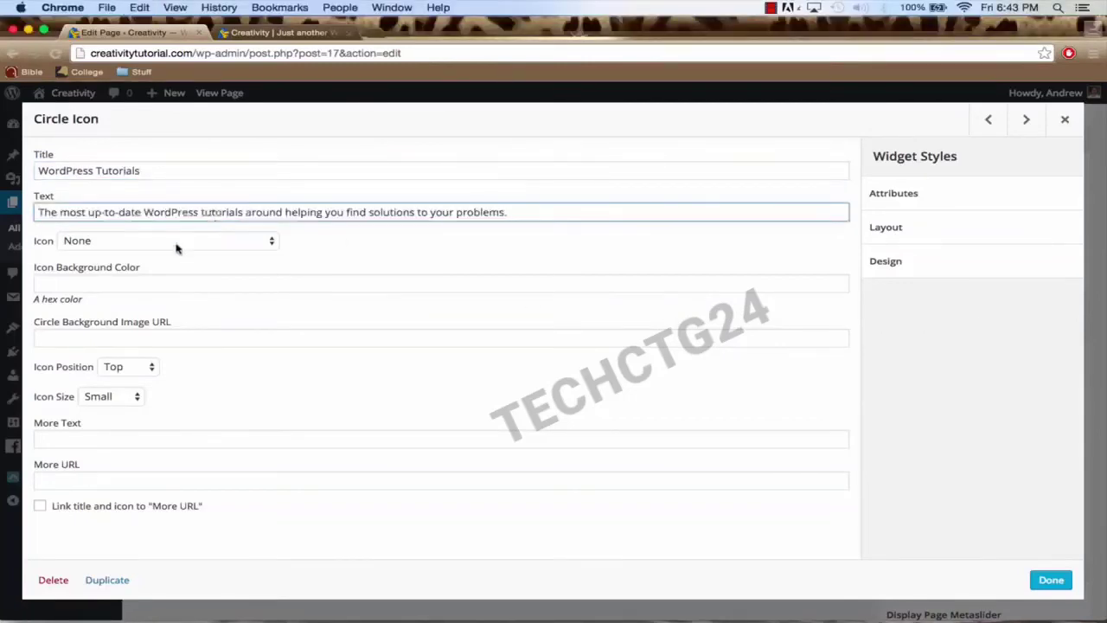
click(175, 241)
text(heart)
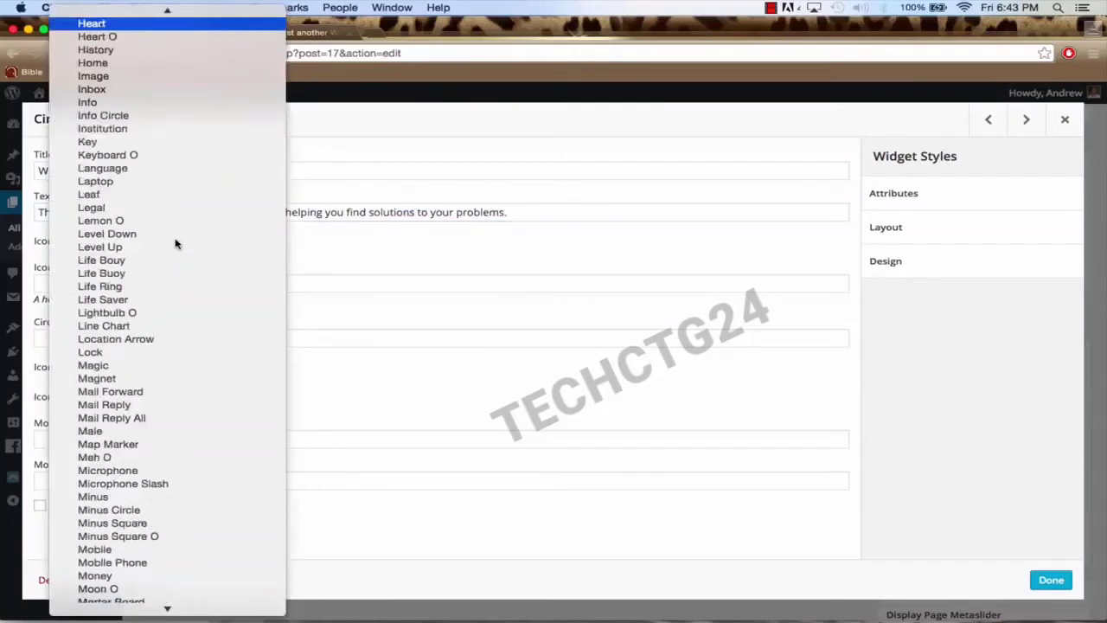
key(Return)
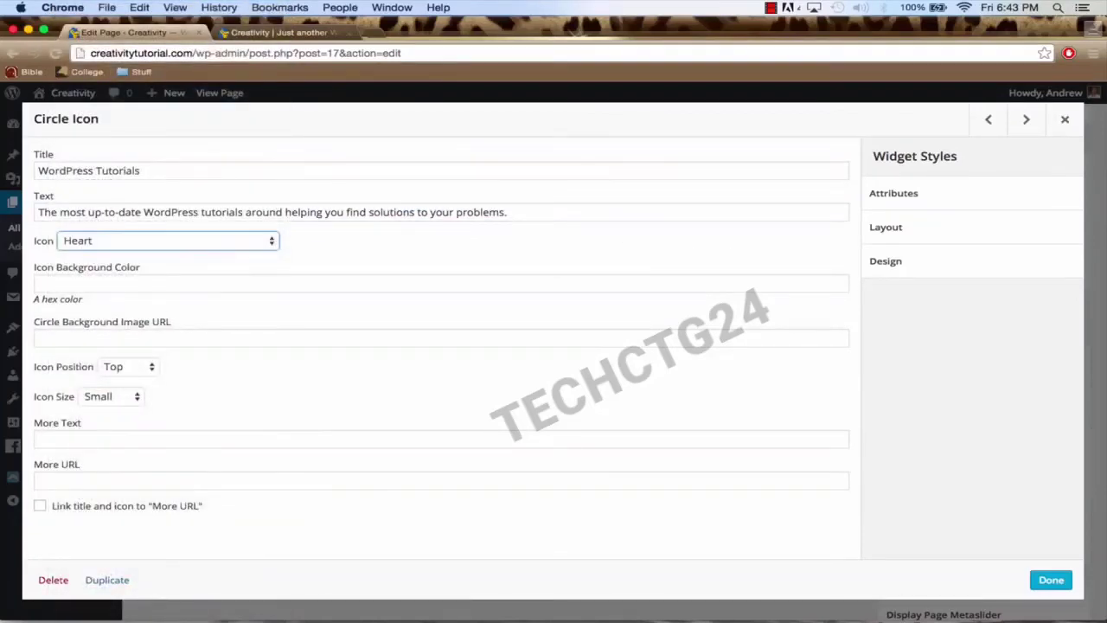
Step: Set the Heart icon's position to Left and size to Medium, then save the widget
click(136, 370)
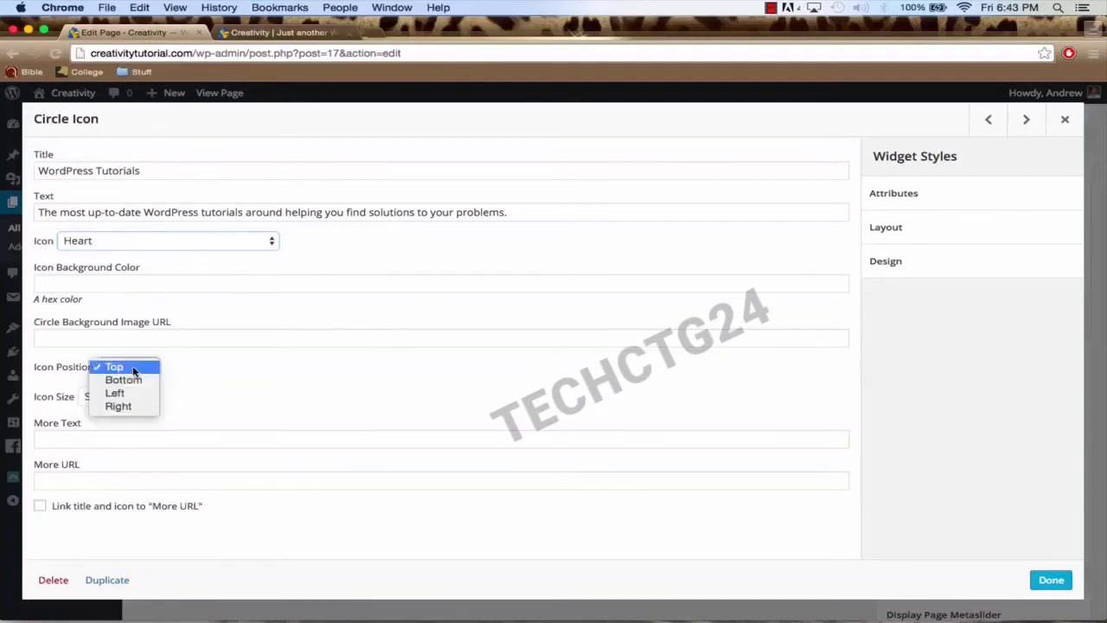
click(131, 393)
click(116, 397)
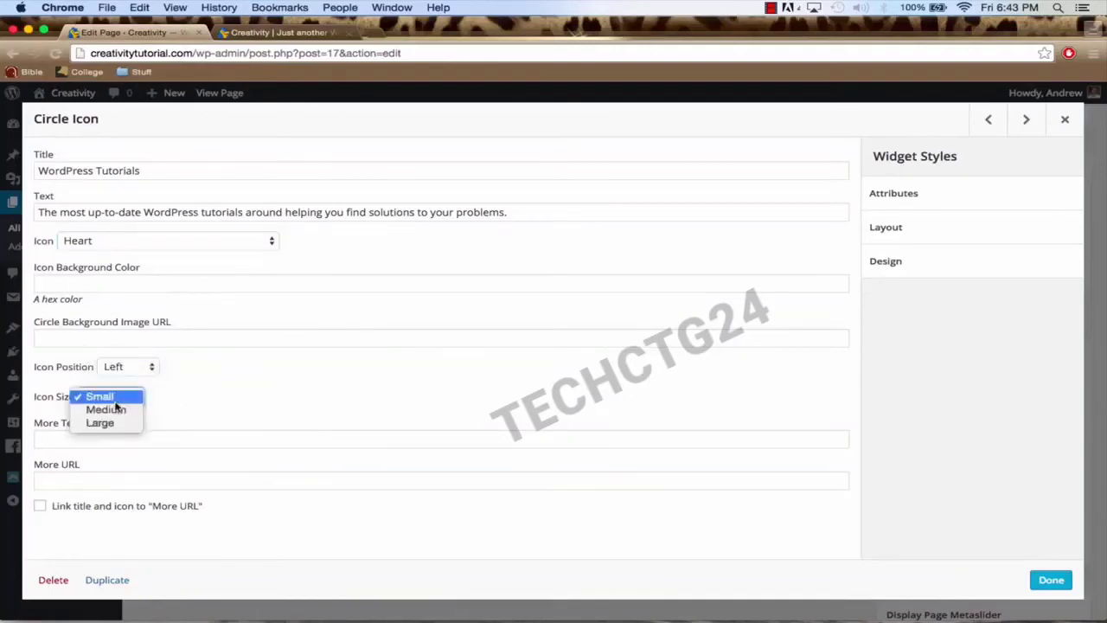
click(115, 409)
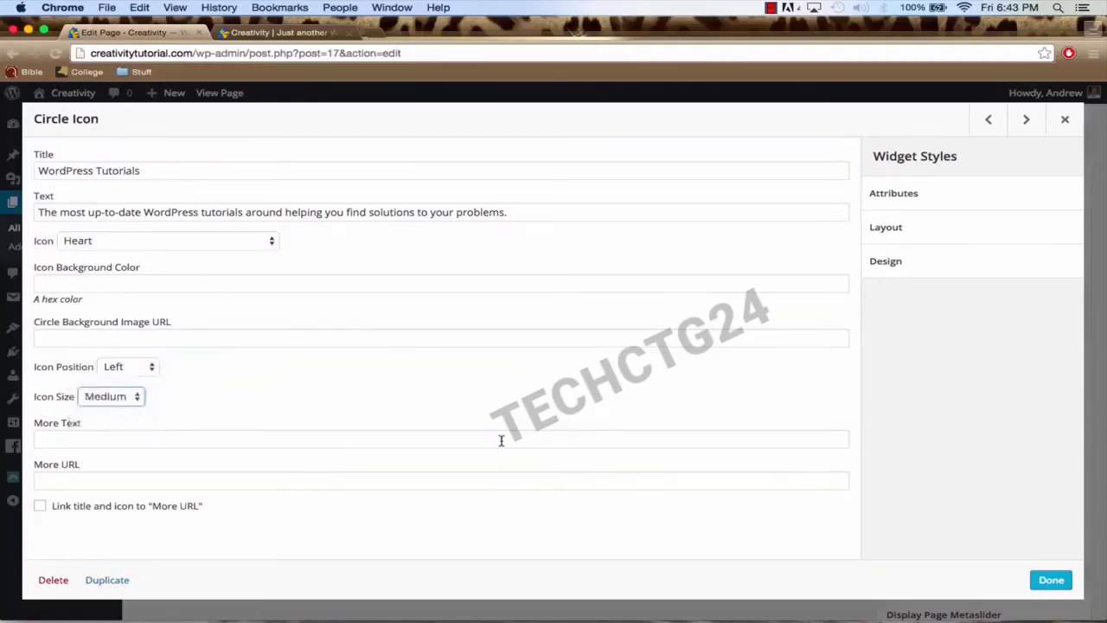
click(1044, 582)
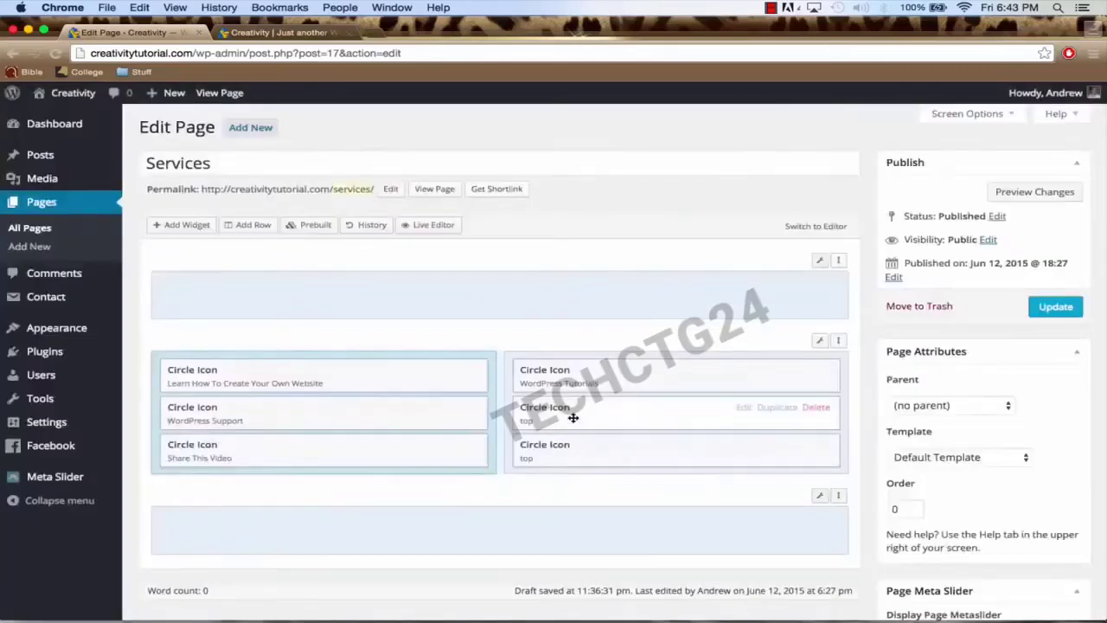
click(742, 408)
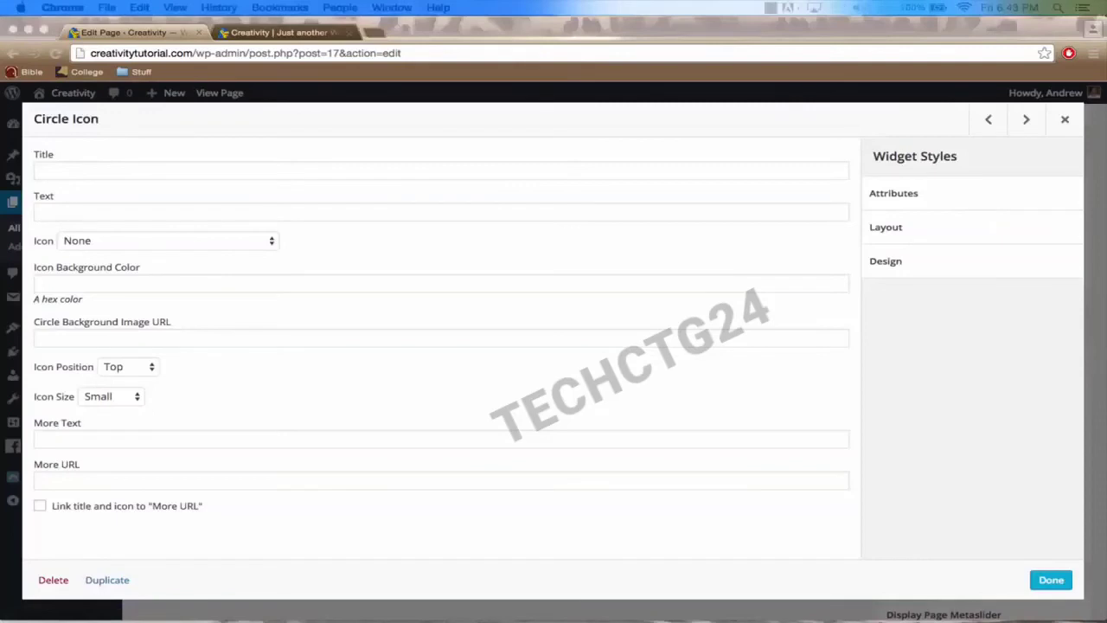
Step: Title the second right-column widget 'WordPress Themes', paste its description and choose the Play icon
click(405, 169)
text(WordPress Themes)
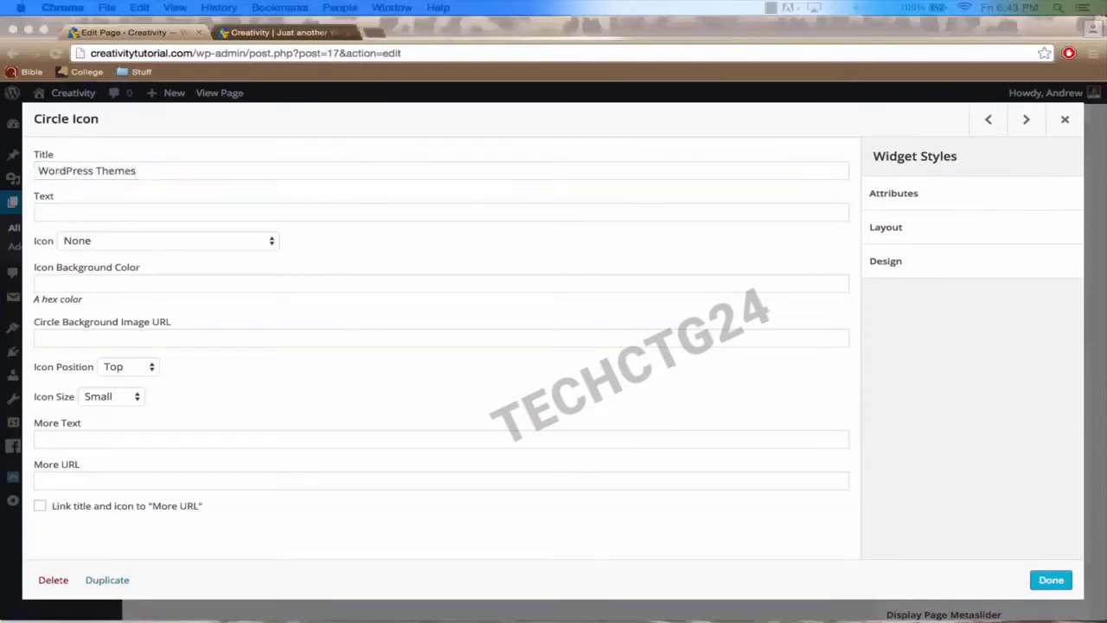
click(146, 209)
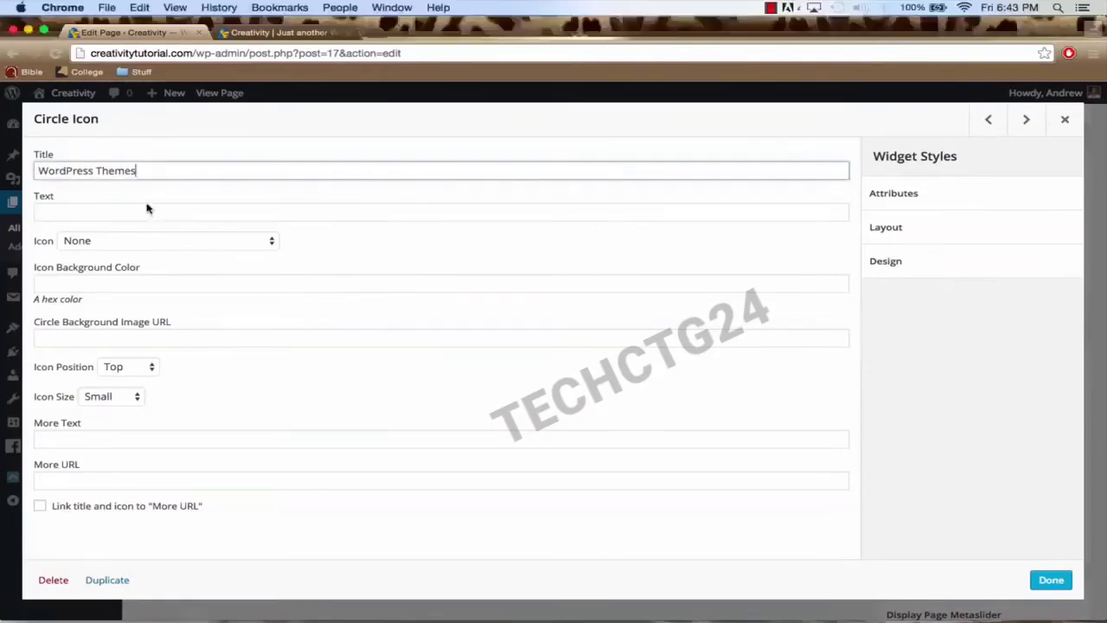
click(126, 210)
text(Check out the latest and best WordPress themes available.)
click(132, 246)
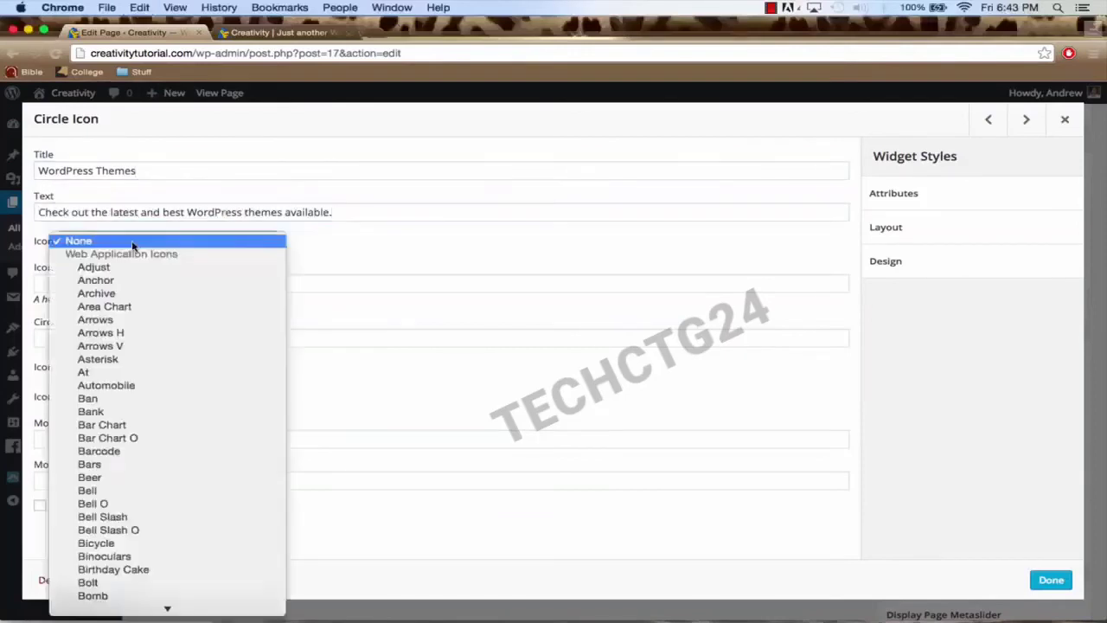
scroll(132, 245, down, 20)
key(Return)
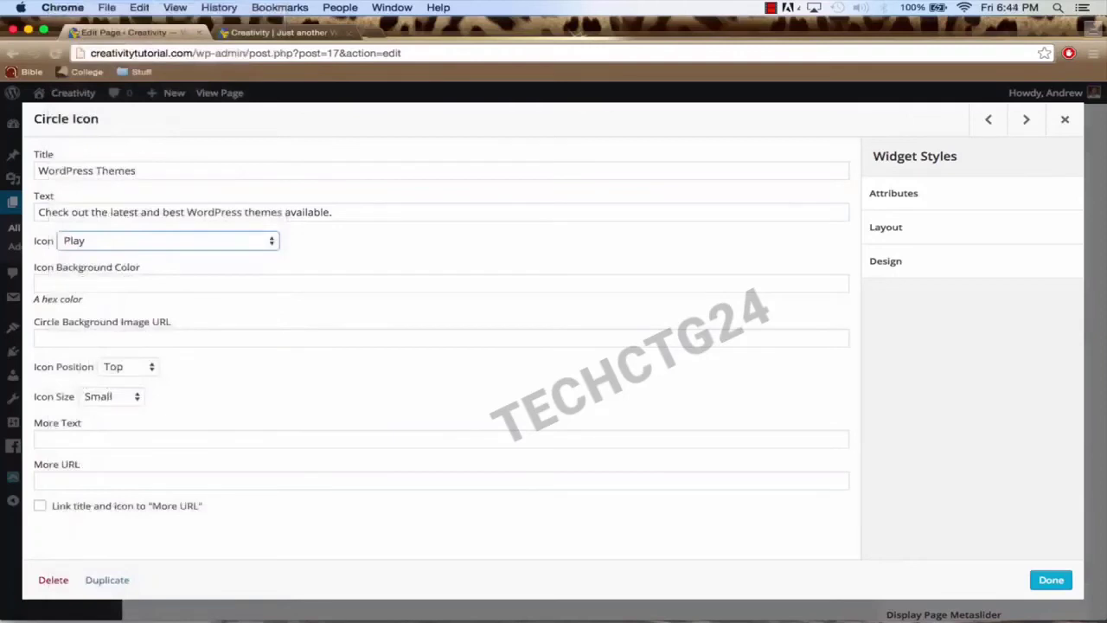
Step: Give the Play icon a #23bae0 background, Left position and Medium size, then save
key(super+Tab)
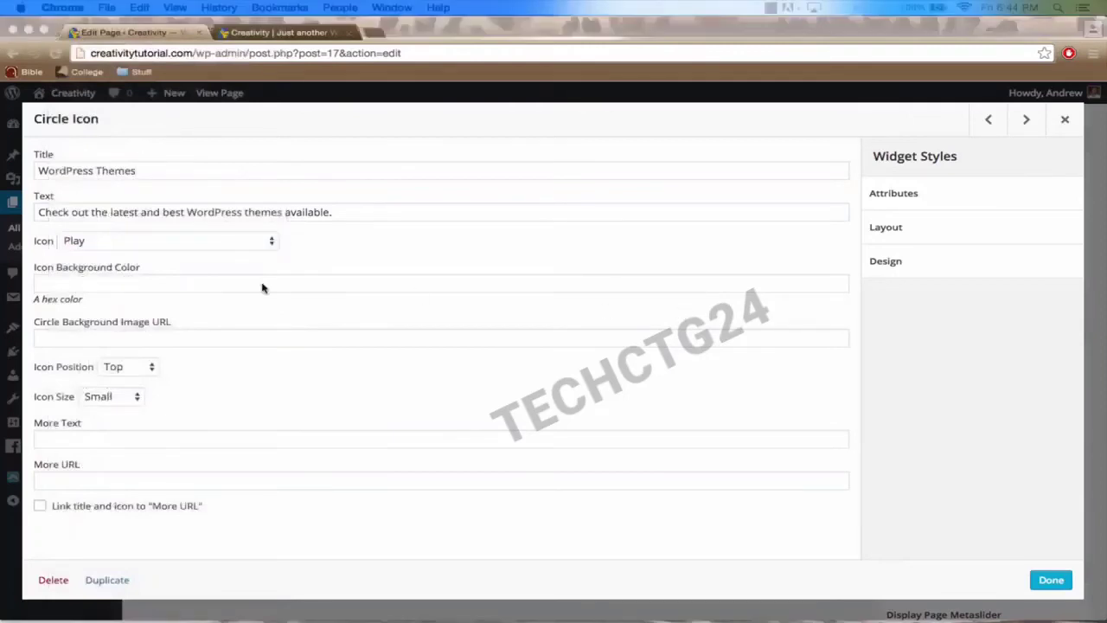
key(super+Tab)
click(164, 286)
text(#23bae0)
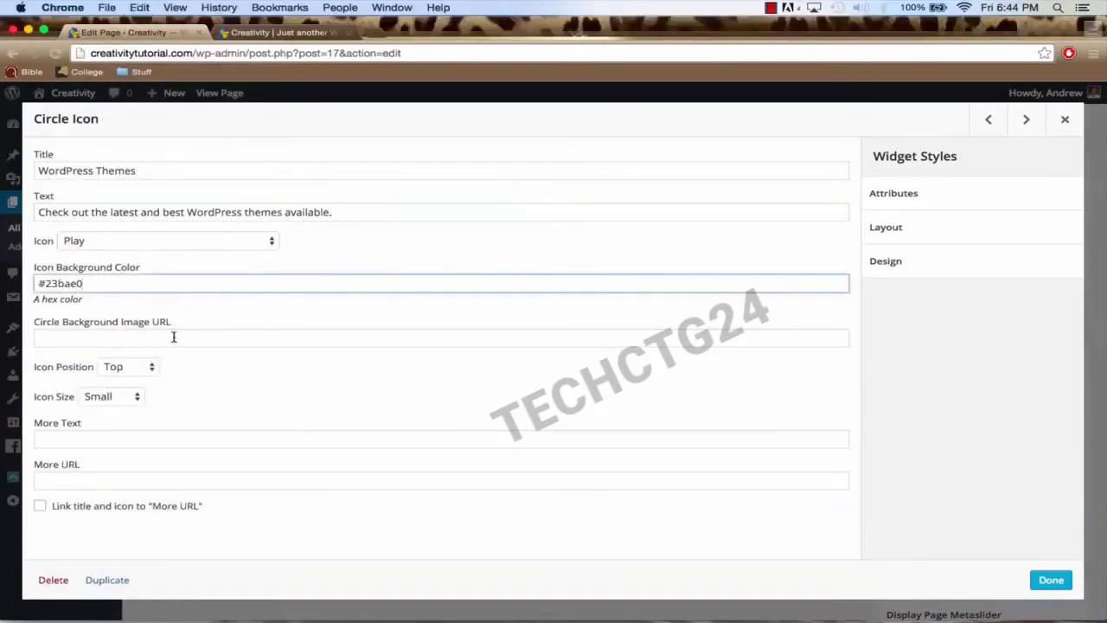
click(132, 365)
click(126, 395)
click(112, 396)
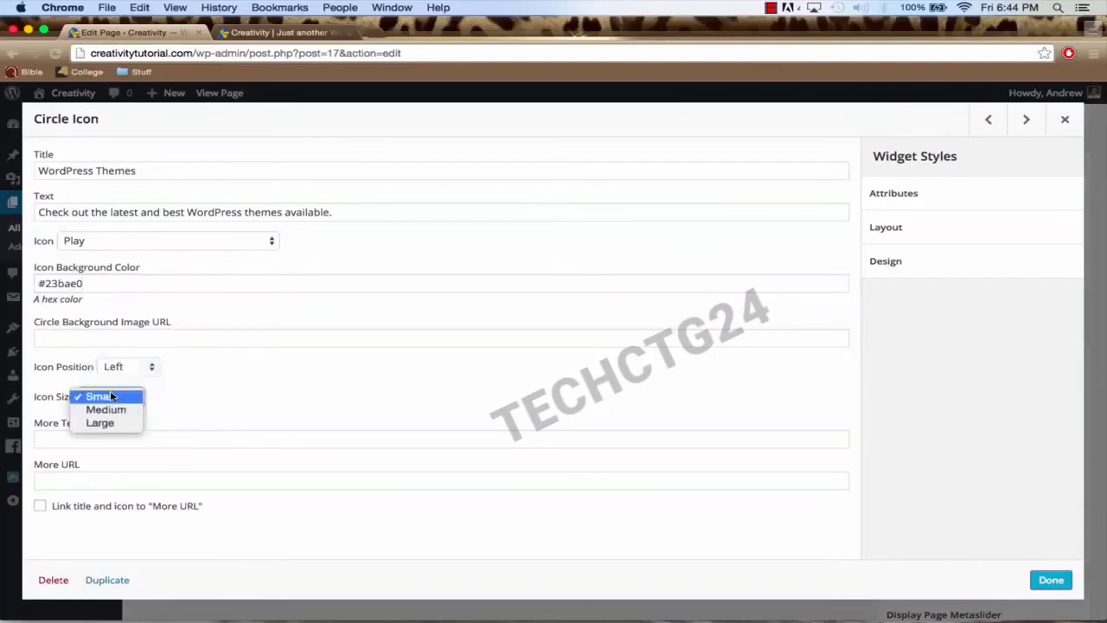
click(108, 410)
click(1049, 581)
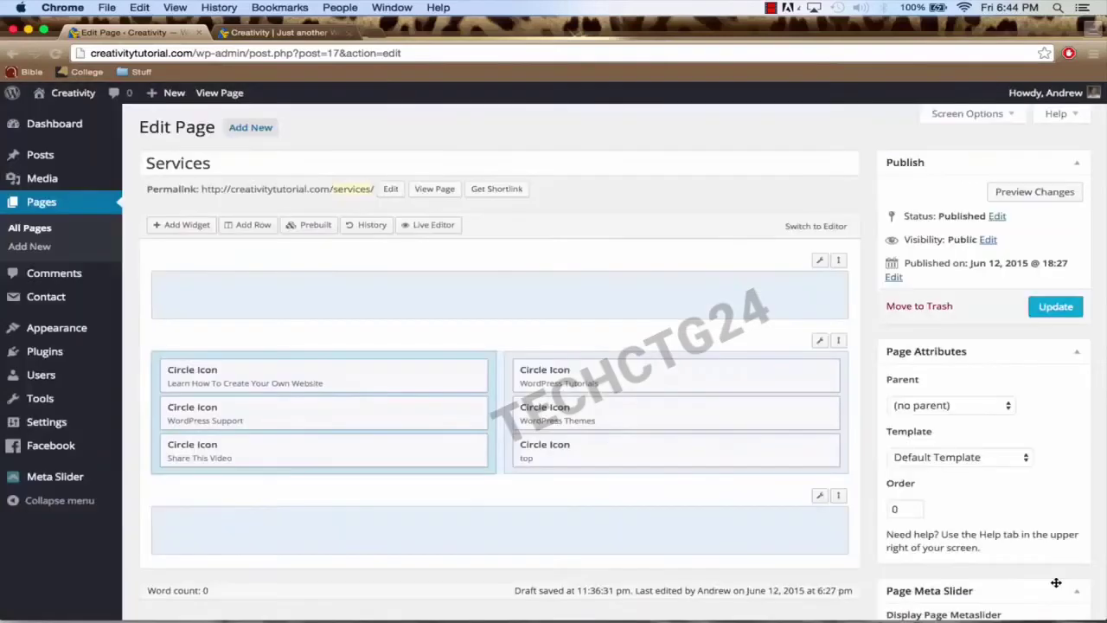
Step: Title the third right-column widget 'Subscribe, Thumbs up, and Comment', paste its description and pick Star
click(742, 446)
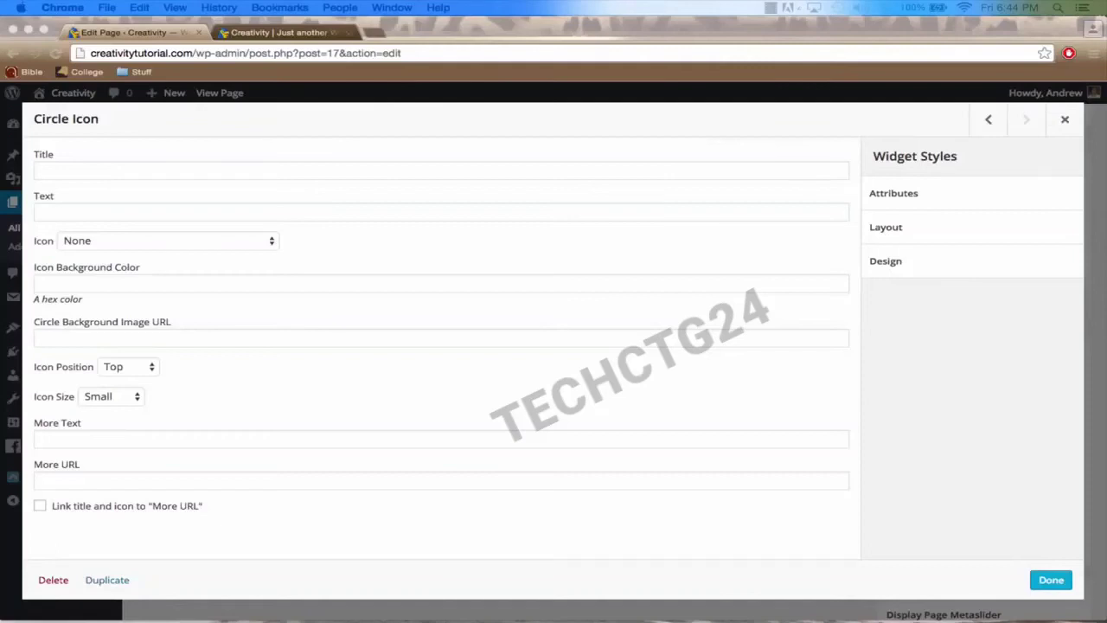
click(148, 167)
text(Subscribe, Thumbs up, and Comment)
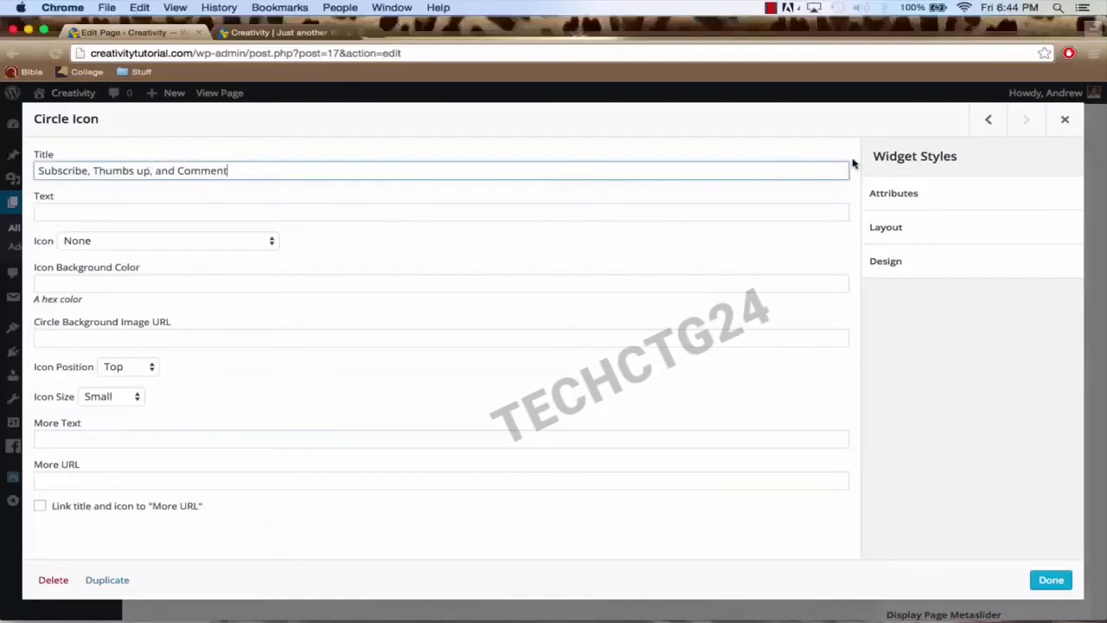
key(super+Tab)
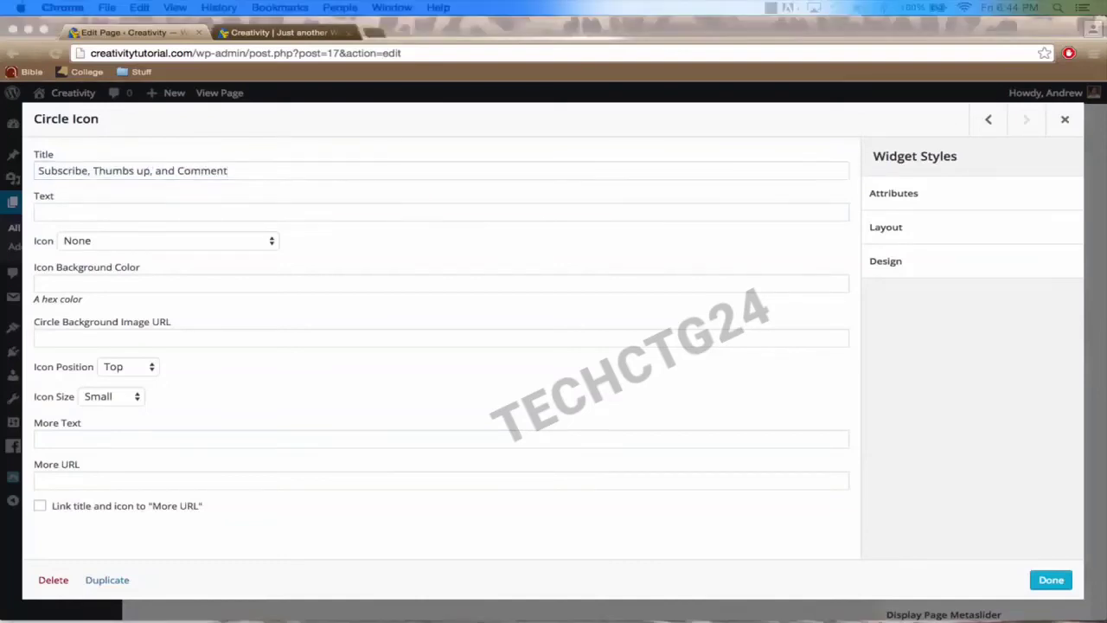
click(151, 214)
text(Has this video helped you out? If so, please subscribe, give a thumbs up, and leave a comment.)
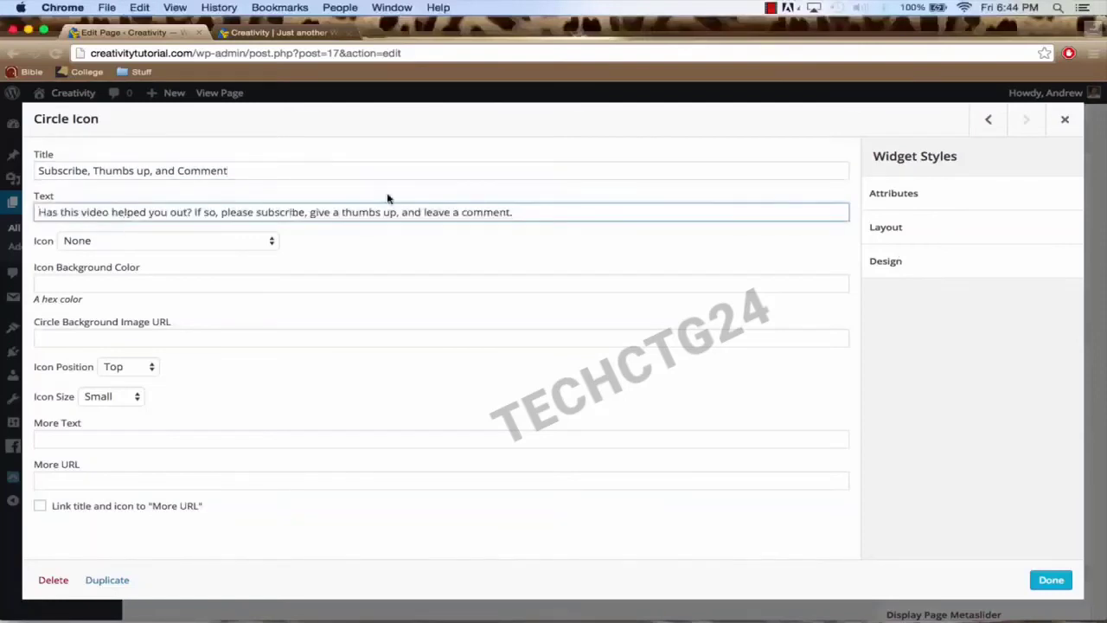
click(202, 243)
text(star)
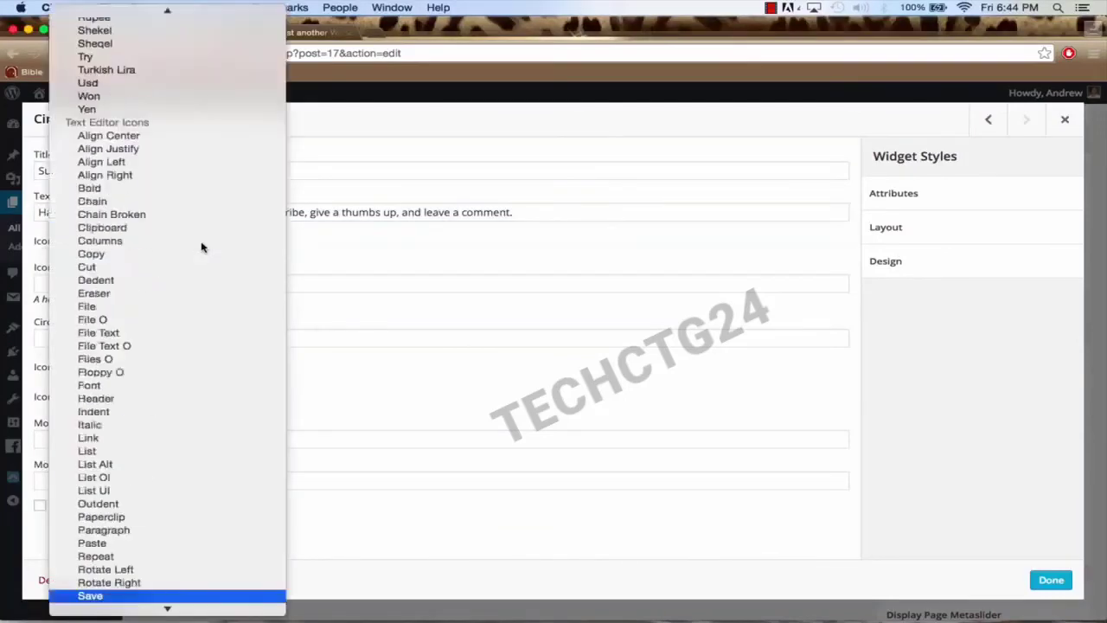
key(Return)
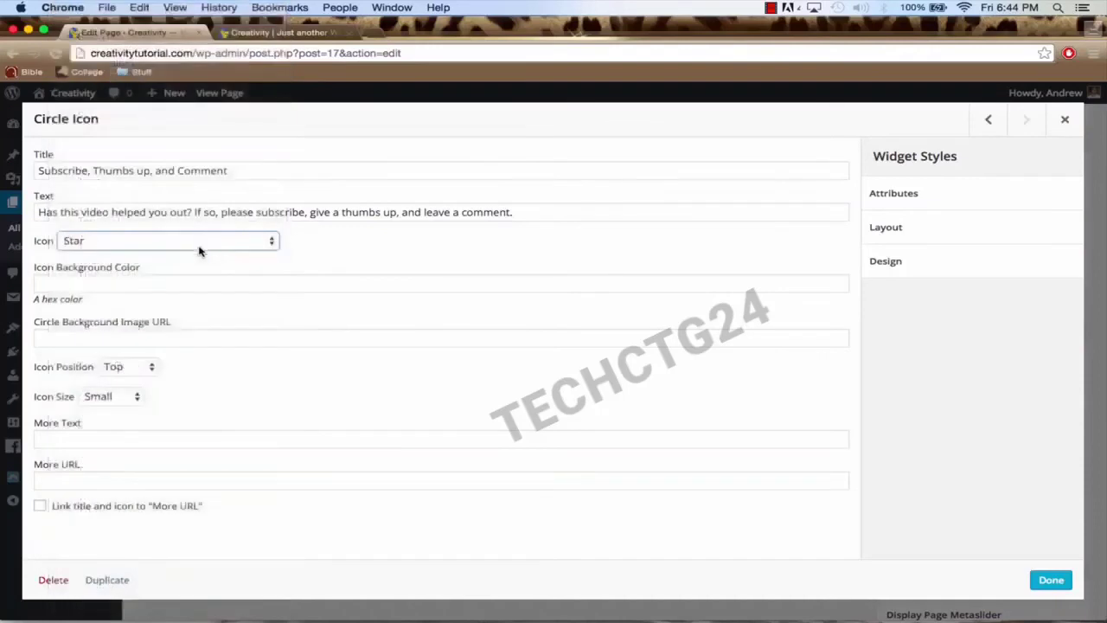
Step: Set the Star icon's position to Left and size to Medium, then save the widget
click(129, 367)
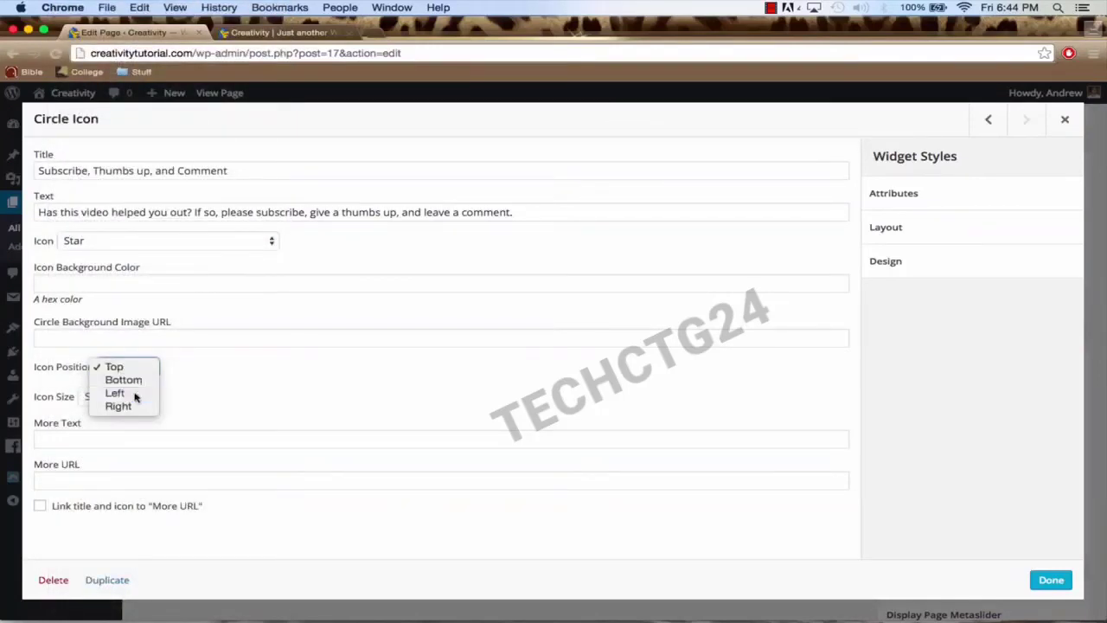
click(120, 392)
click(116, 400)
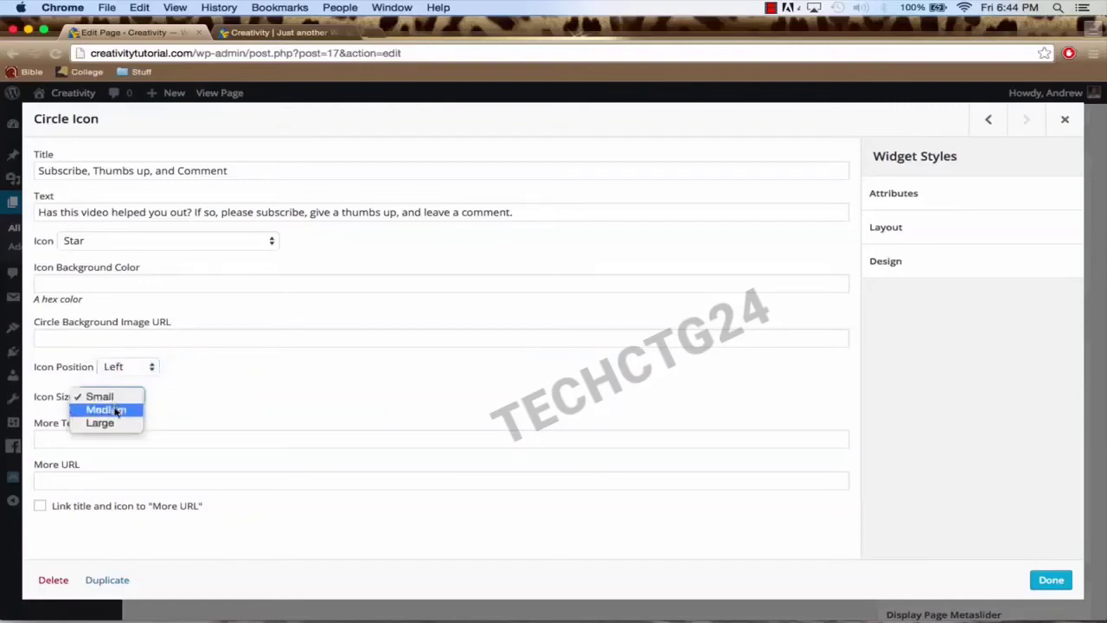
click(115, 410)
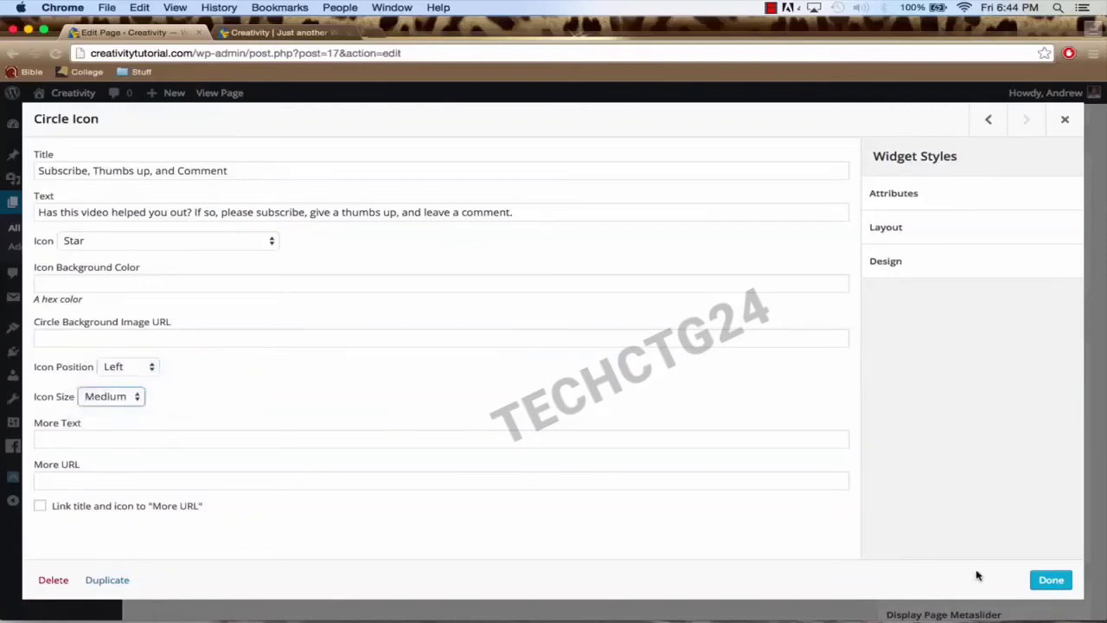
click(1051, 580)
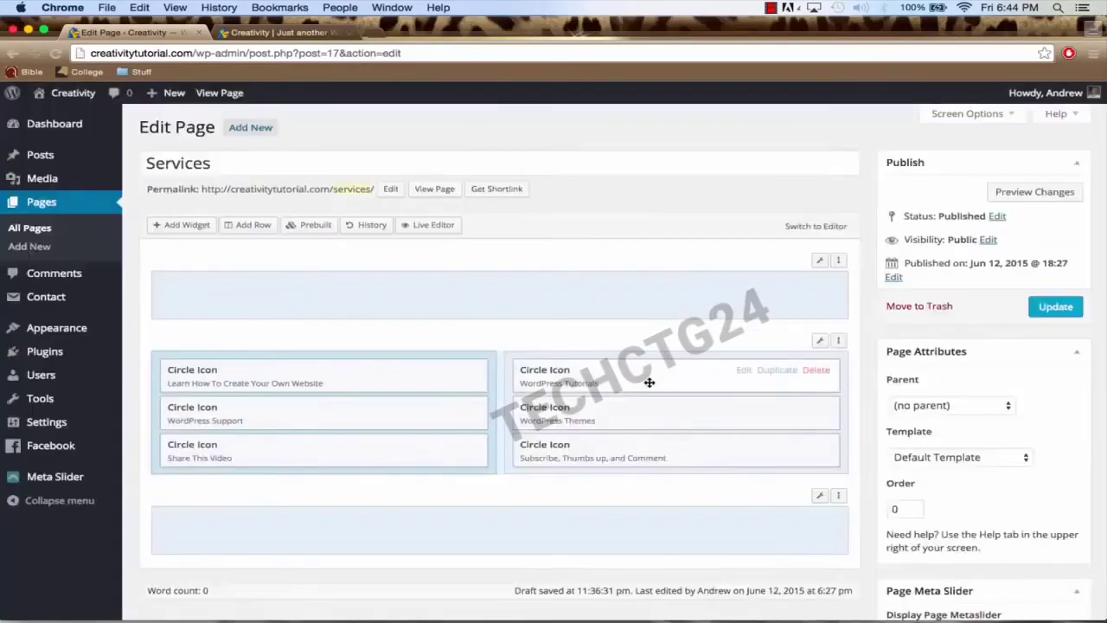
Step: Update the Services page and switch to the browser tab showing the live Creativity site
click(1052, 308)
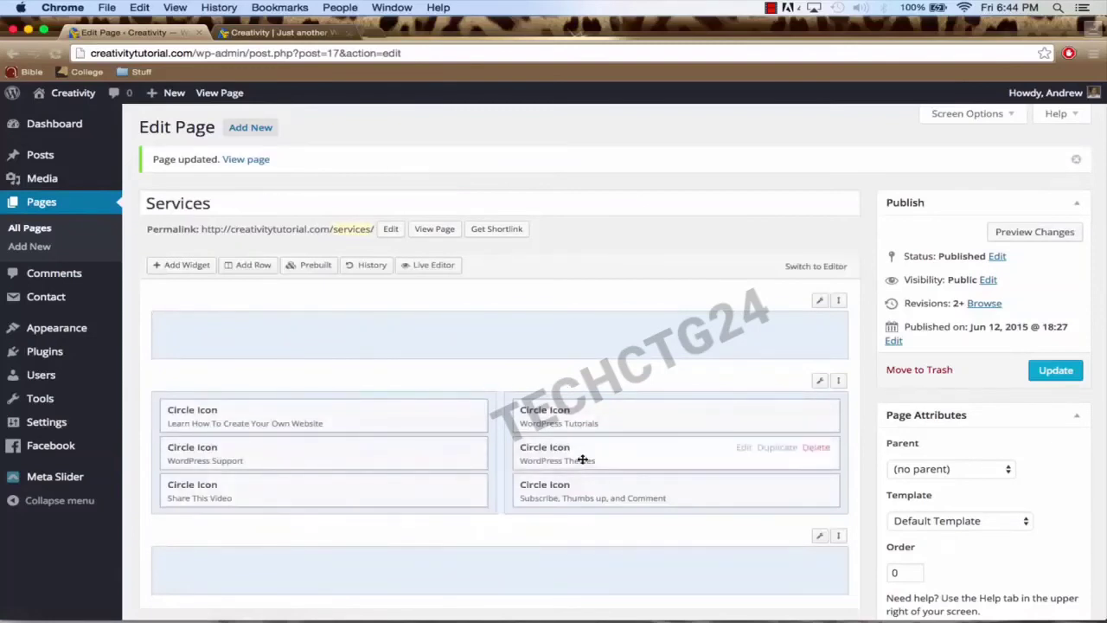
click(275, 32)
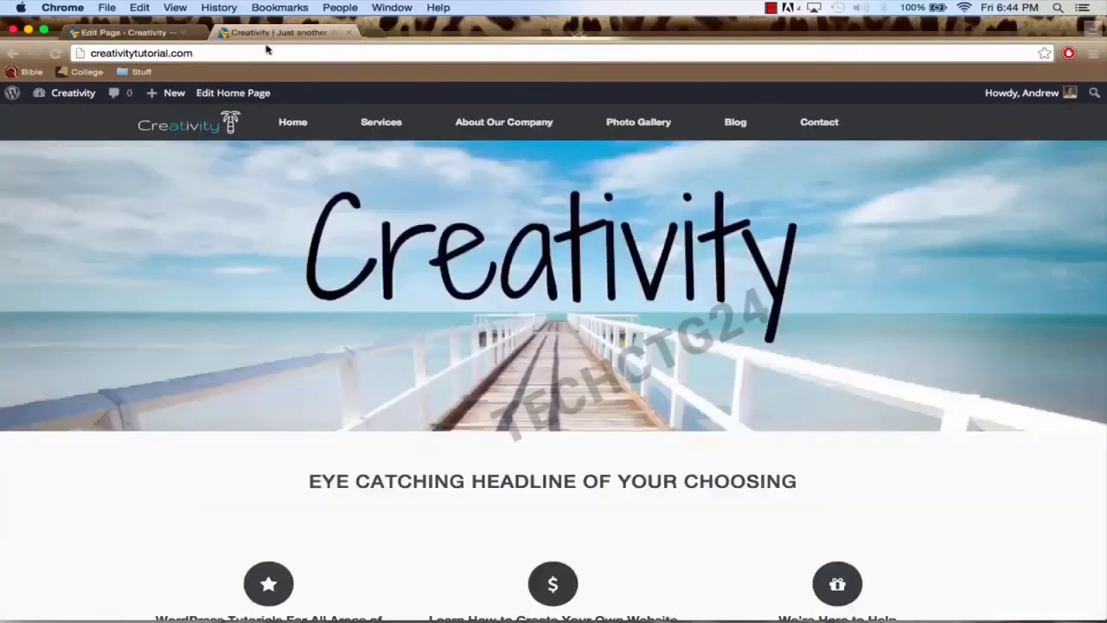
Step: Open Services from the live site's top navigation menu
click(385, 128)
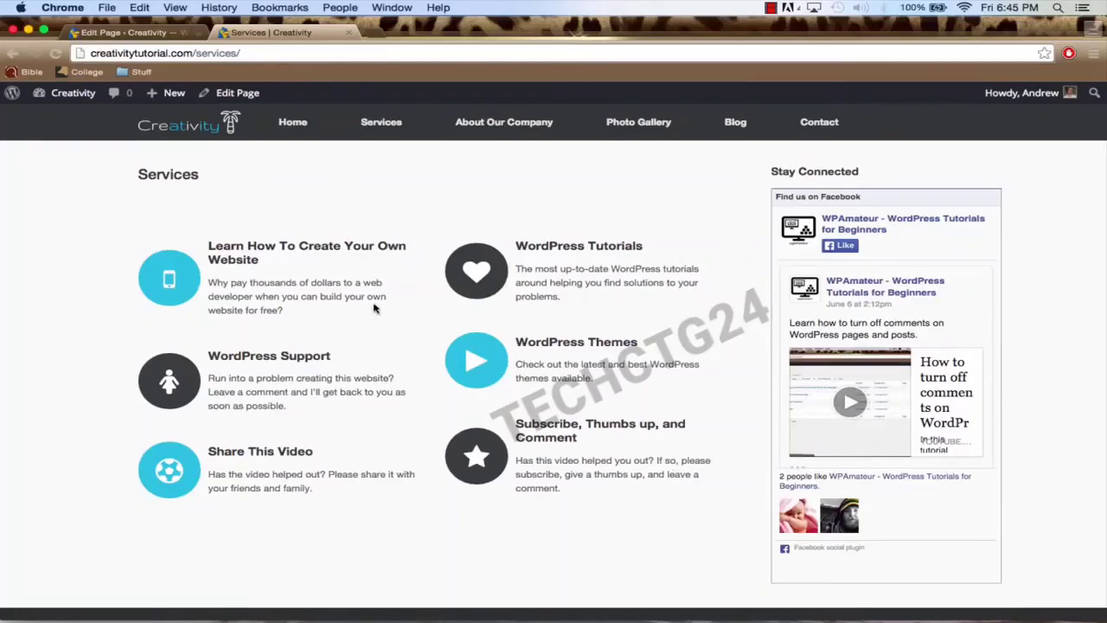
Step: Open the Services page from All Pages, set its template to Full Width Page, and update it
click(145, 34)
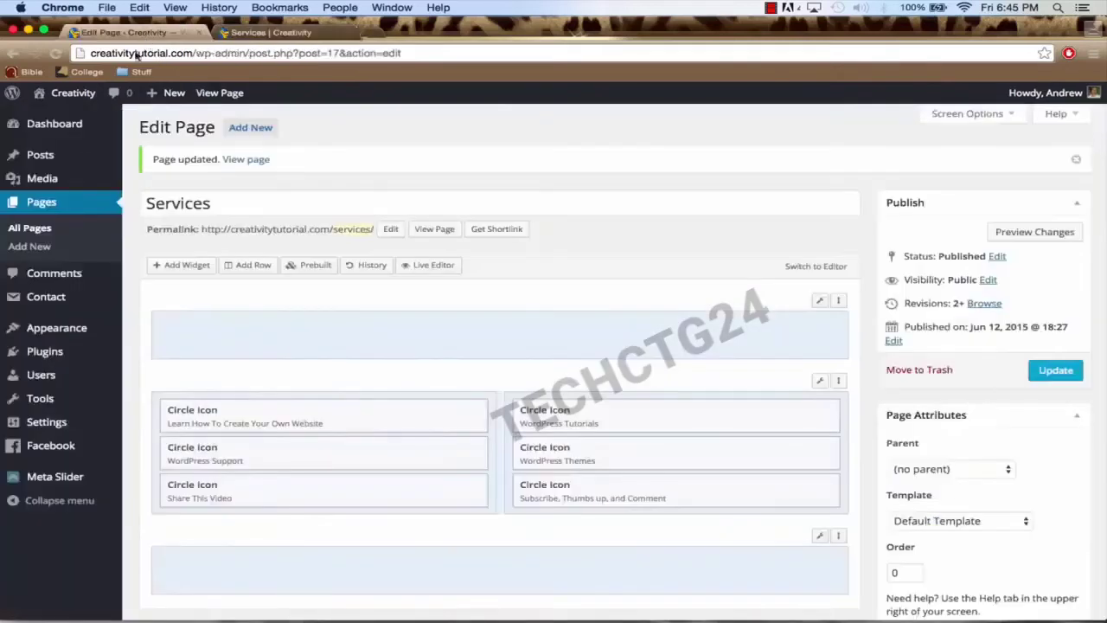
click(49, 202)
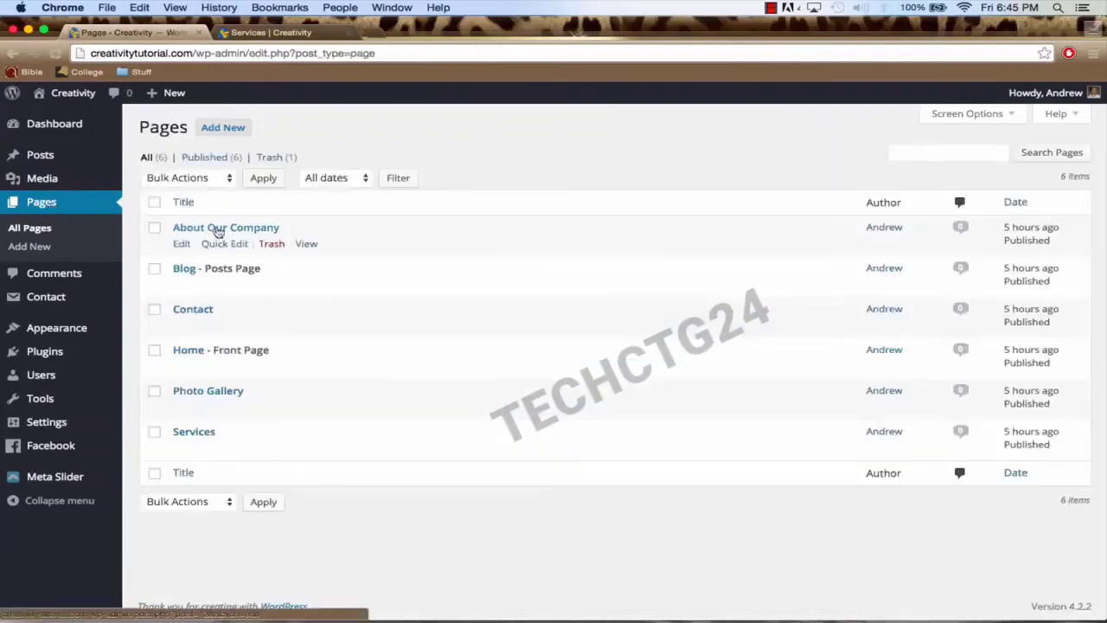
click(194, 433)
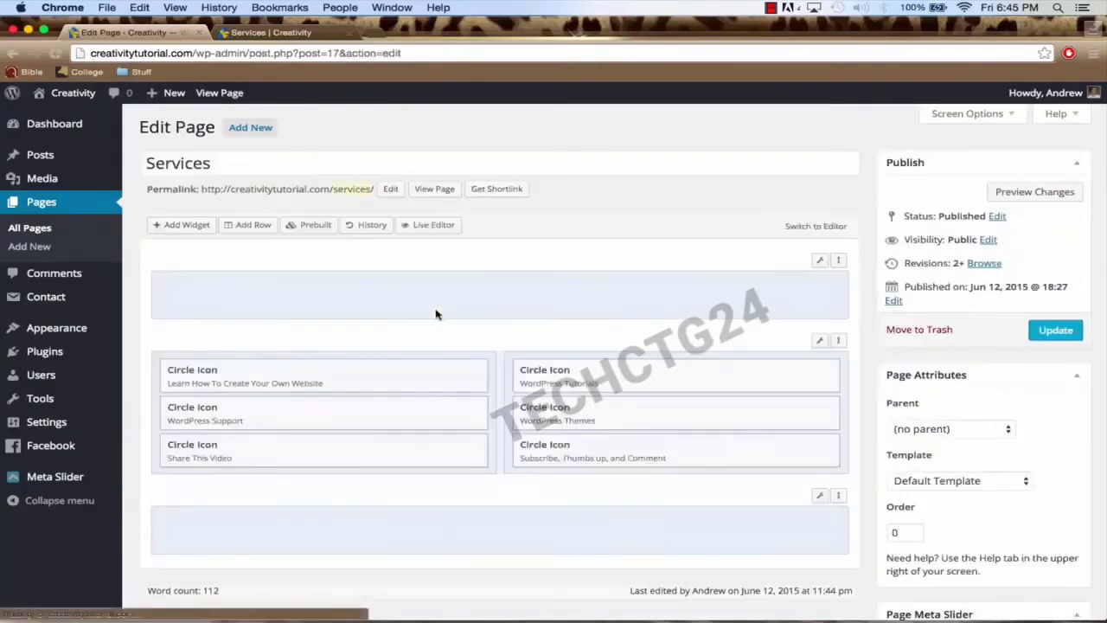
scroll(894, 278, down, 5)
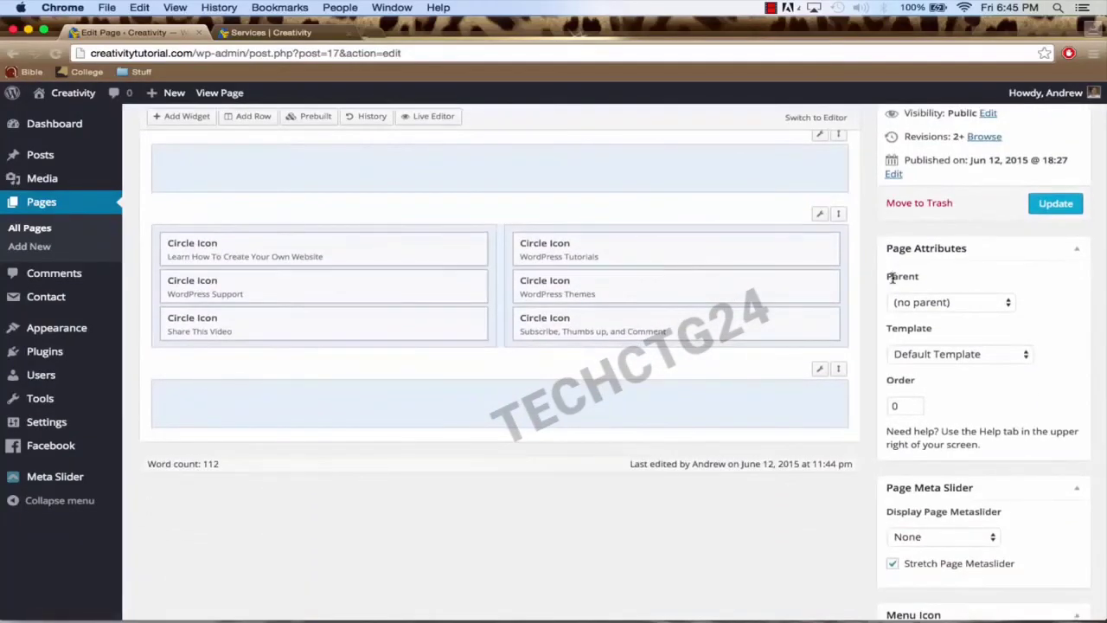
scroll(889, 252, down, 2)
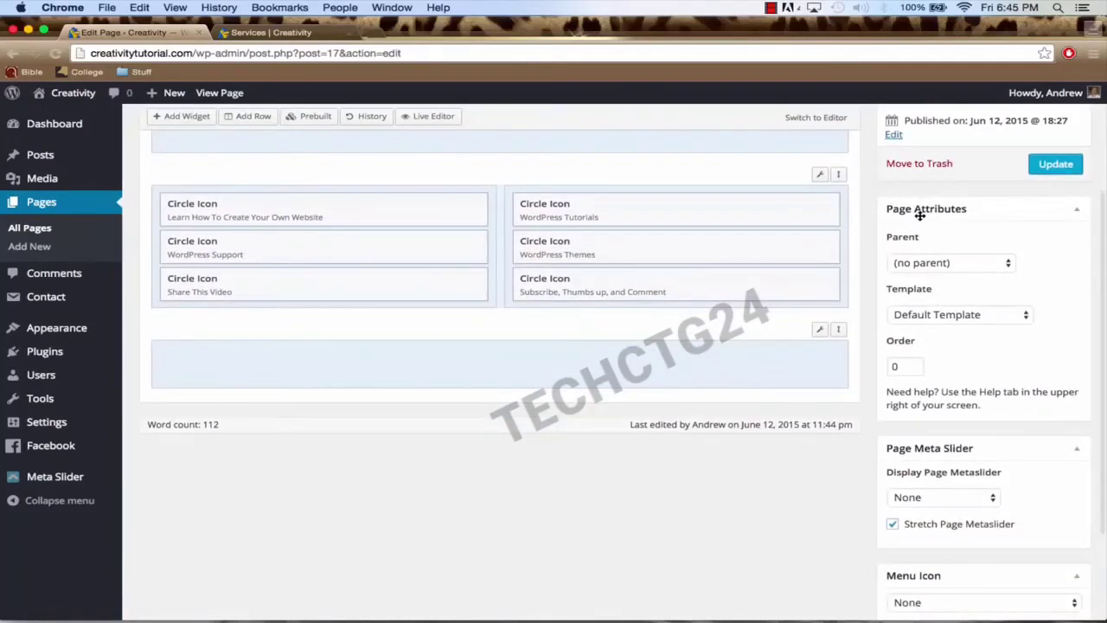
click(927, 320)
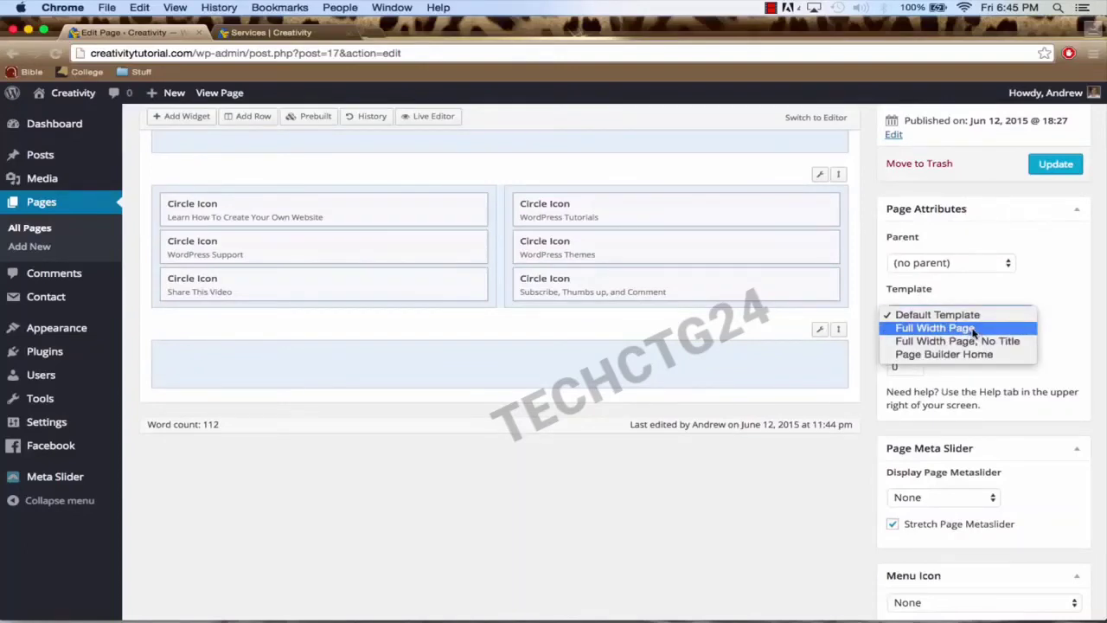
click(972, 329)
click(932, 317)
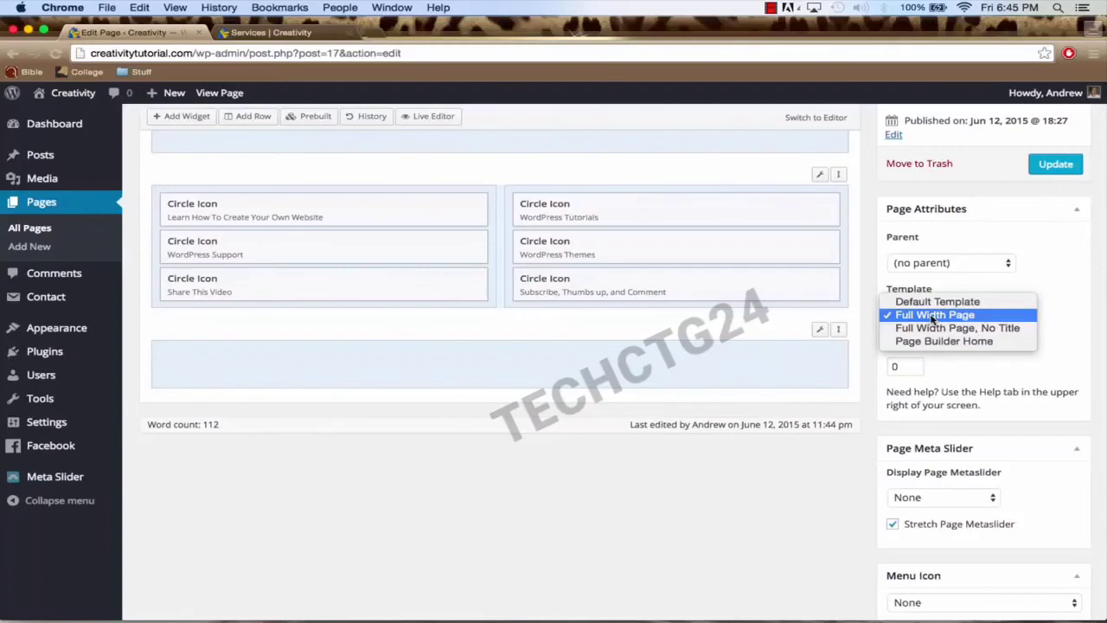
click(934, 316)
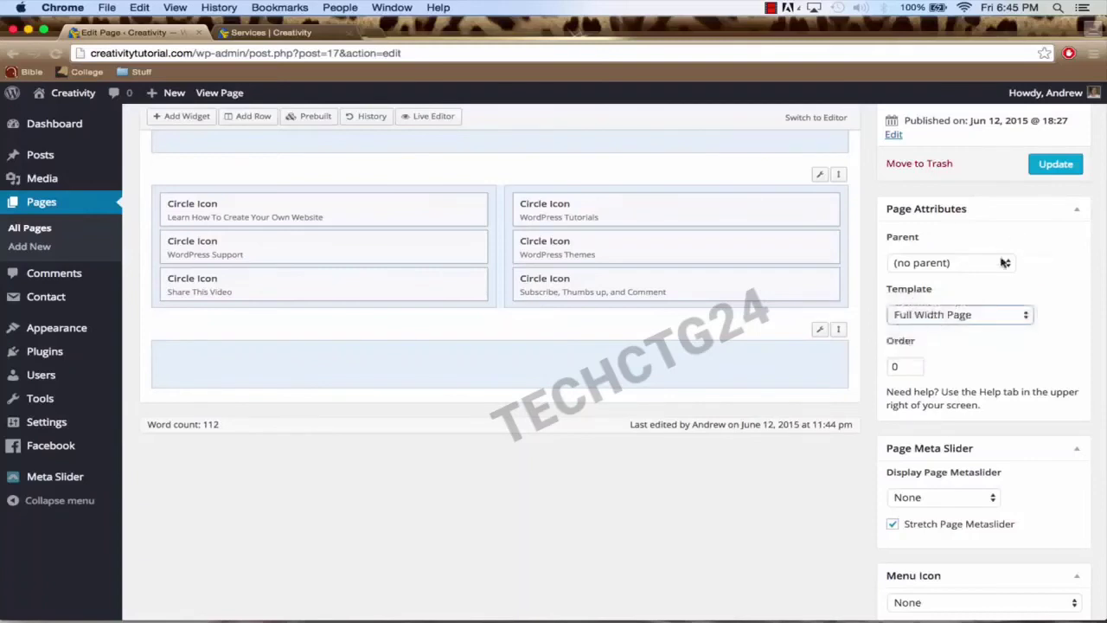
click(1054, 167)
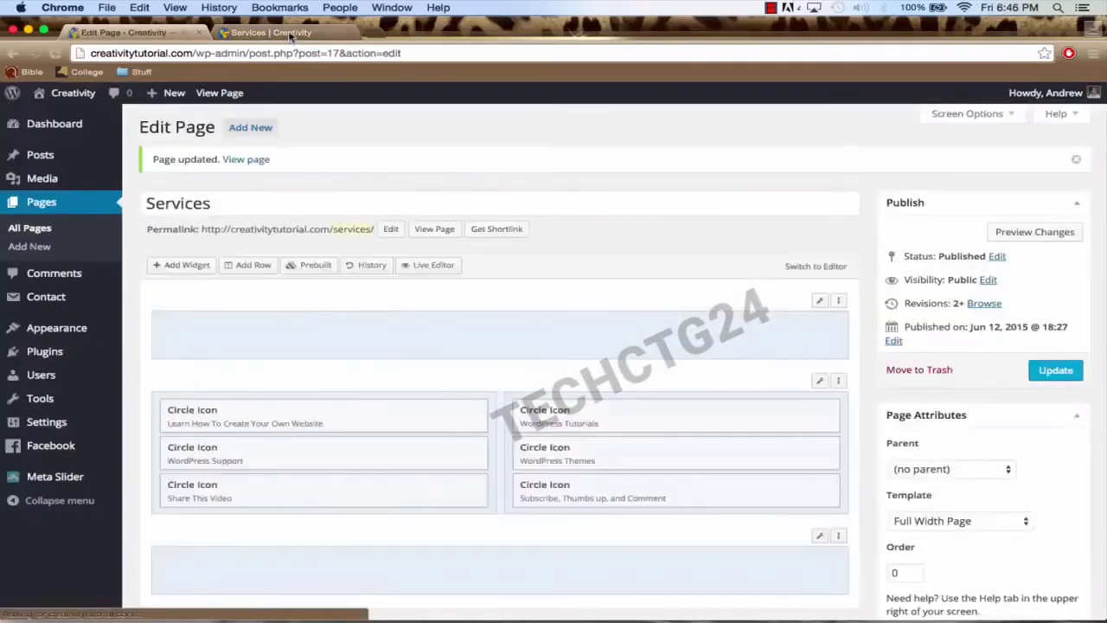
Step: Reload the live Services page to see six icons across the full width, then return to the editor
click(290, 34)
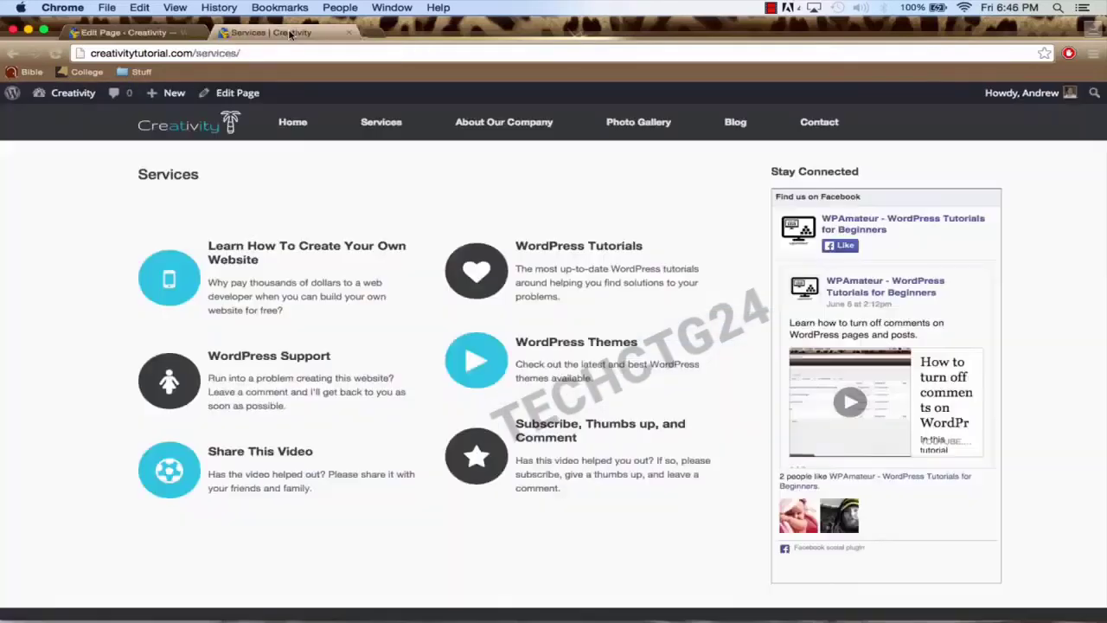
click(299, 58)
key(Return)
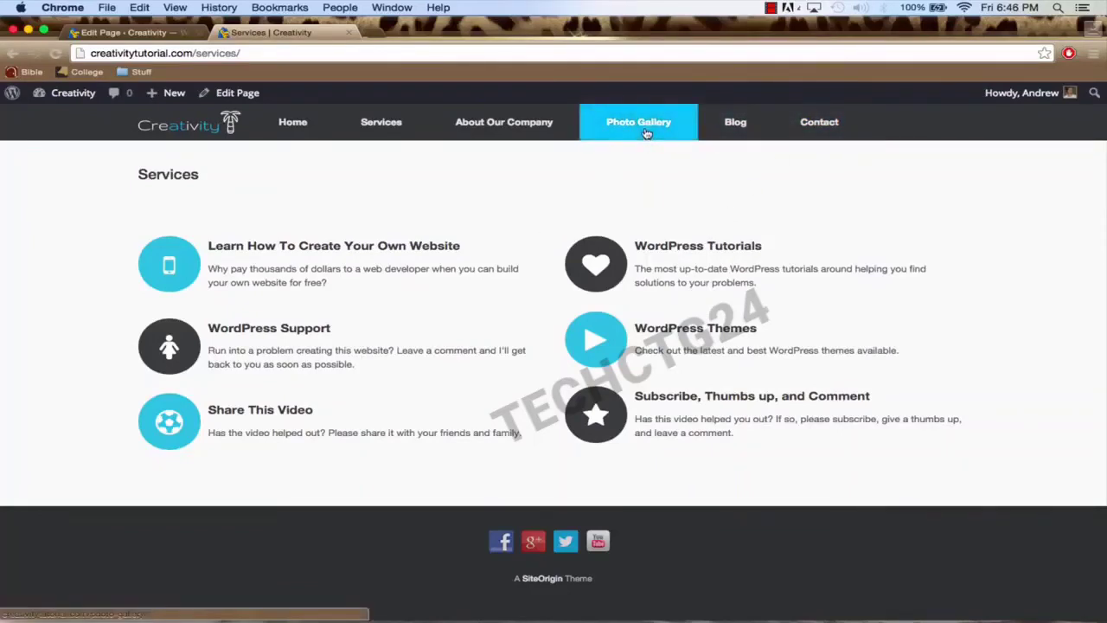
click(126, 32)
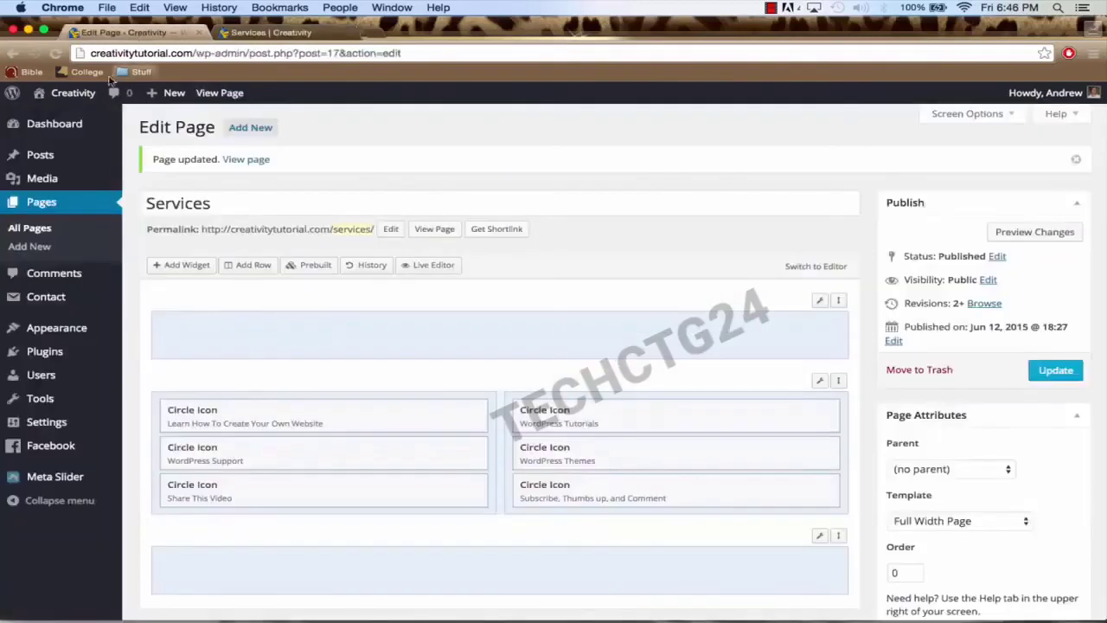
Step: Open the empty Photo Gallery page from the Pages list and bring up Add Media
click(43, 204)
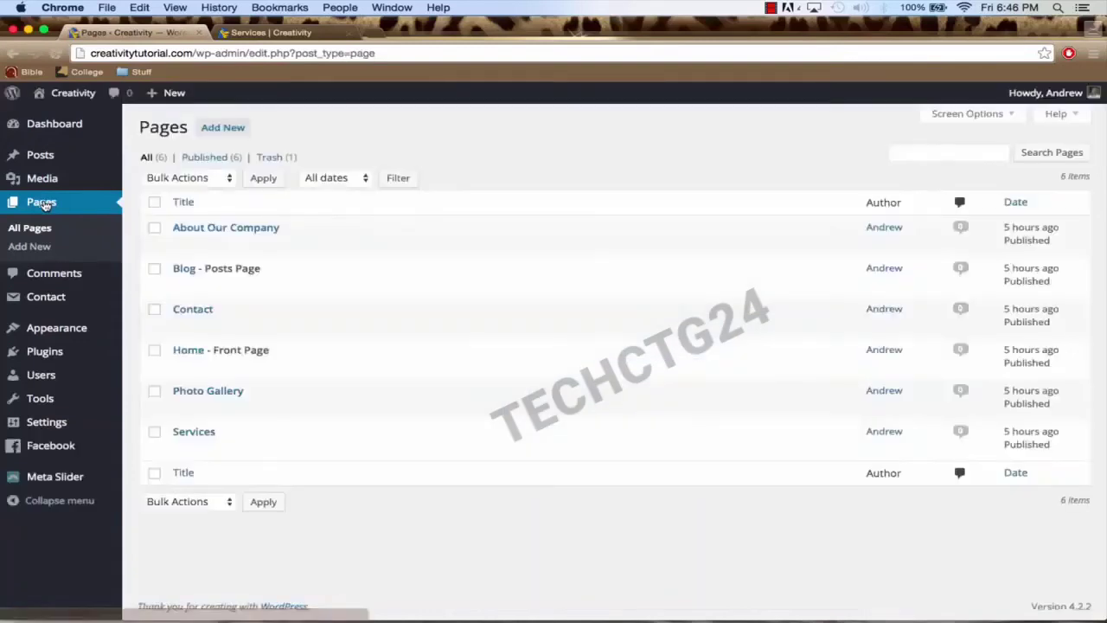
click(194, 393)
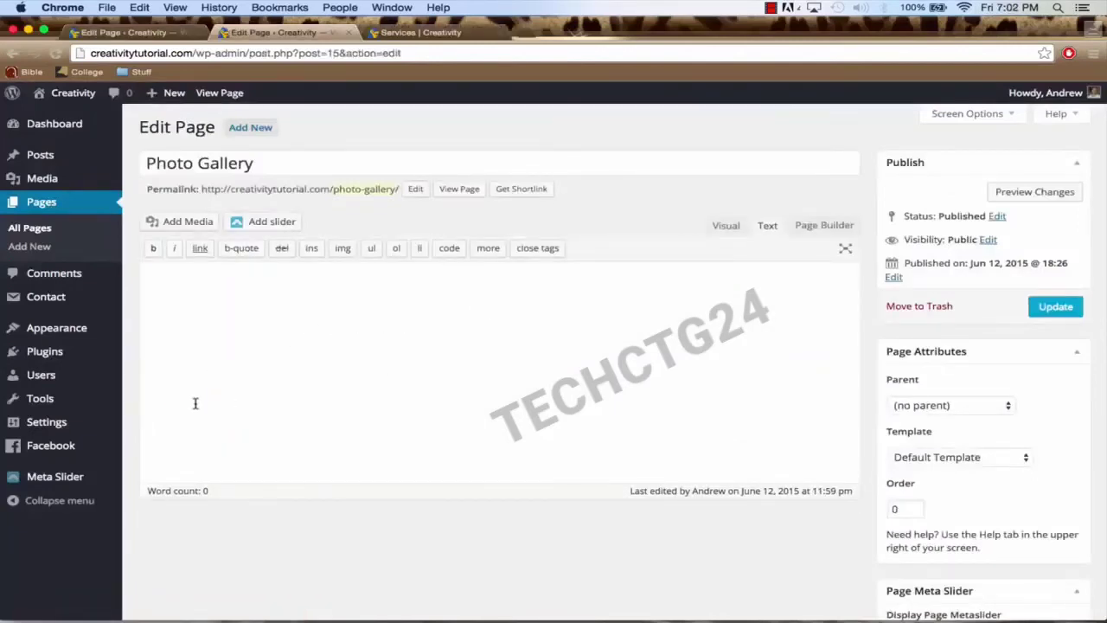
mouse_move(61, 364)
mouse_move(69, 332)
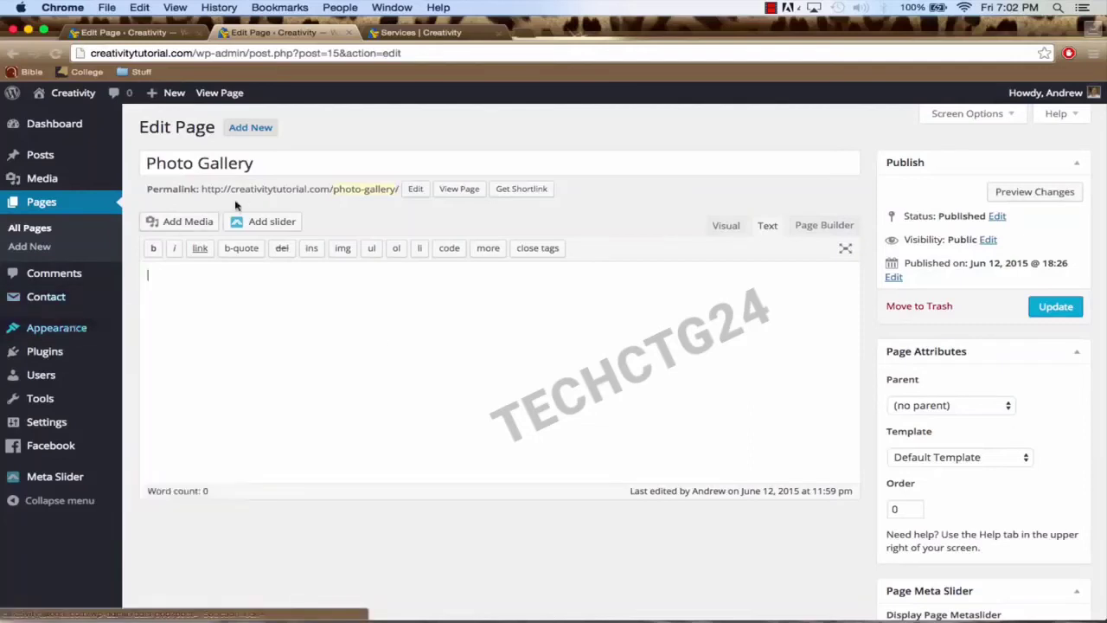
mouse_move(77, 303)
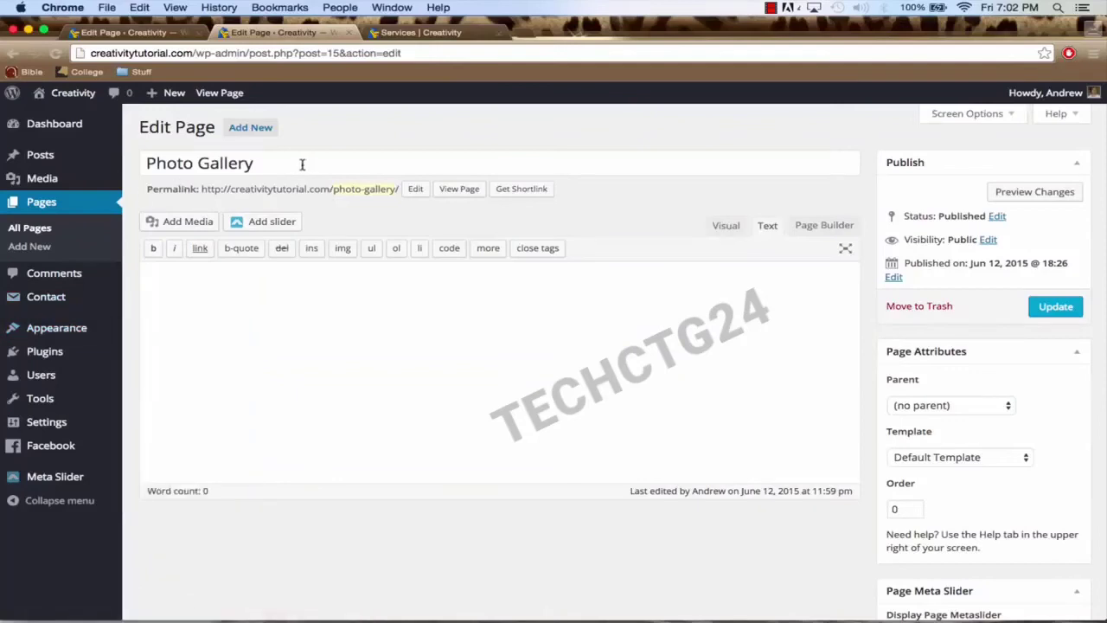
mouse_move(84, 430)
click(185, 224)
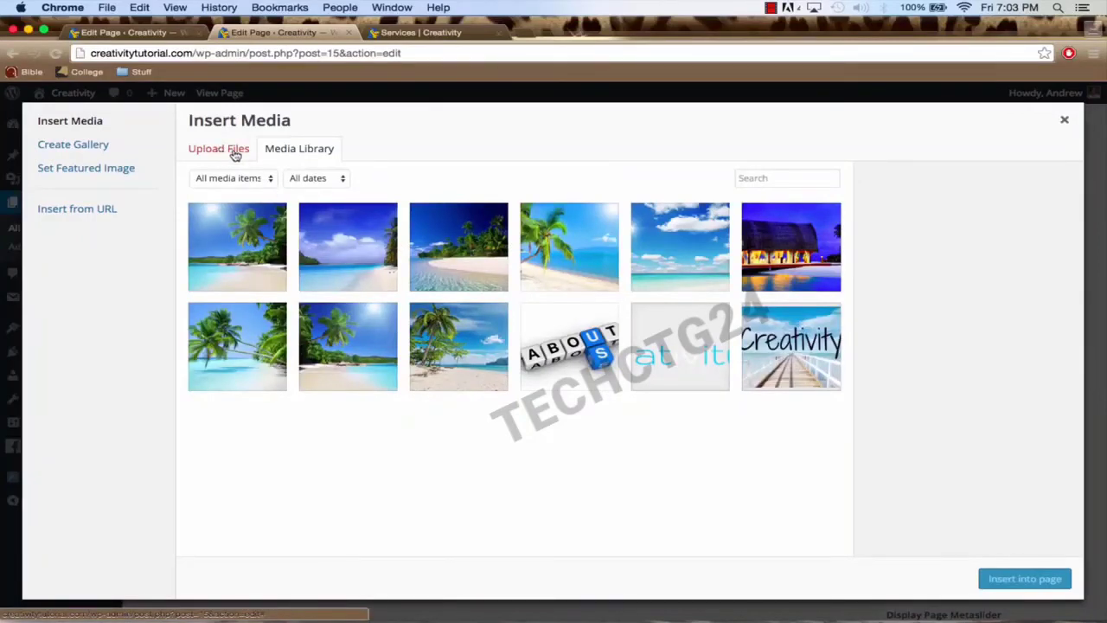
Step: In Create Gallery, select the nine beach thumbnails and create a new gallery from them
click(111, 147)
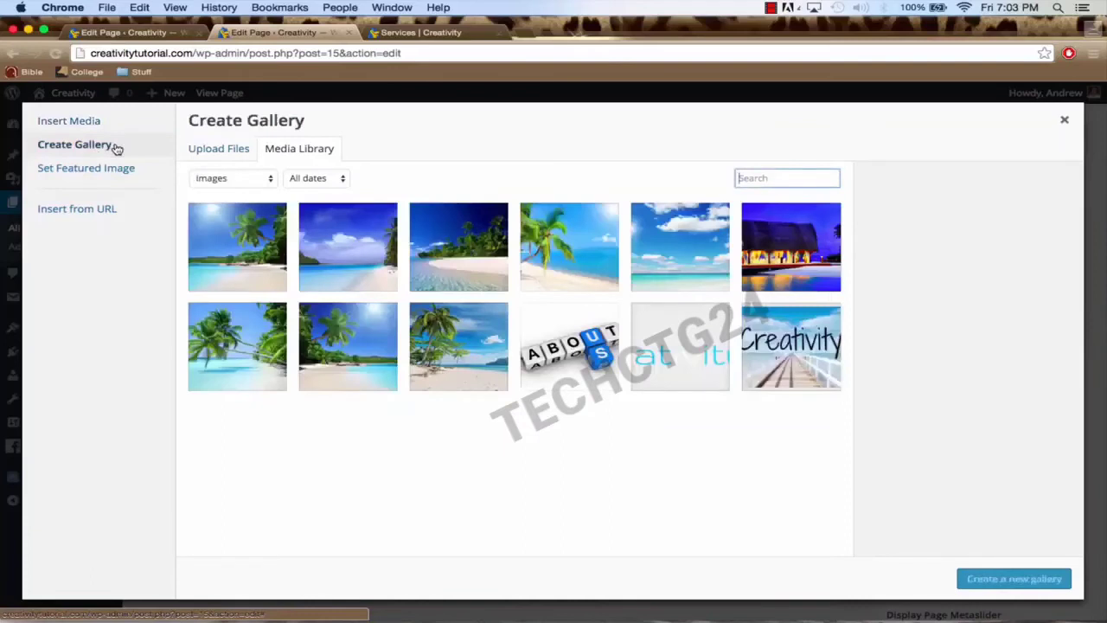
click(238, 241)
click(338, 242)
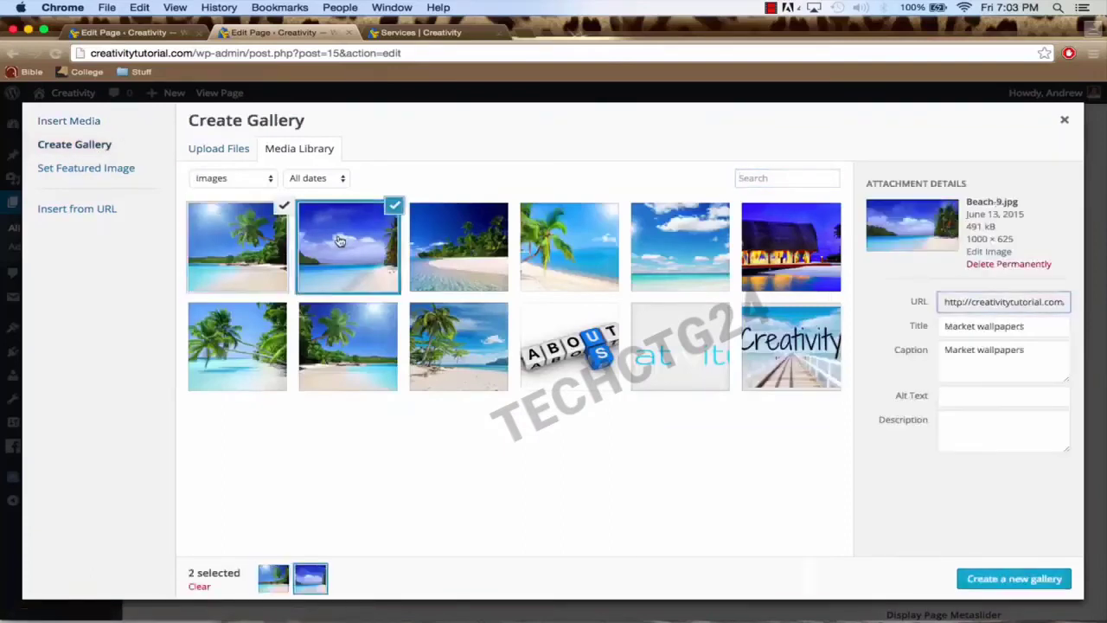
click(443, 241)
click(581, 257)
click(680, 253)
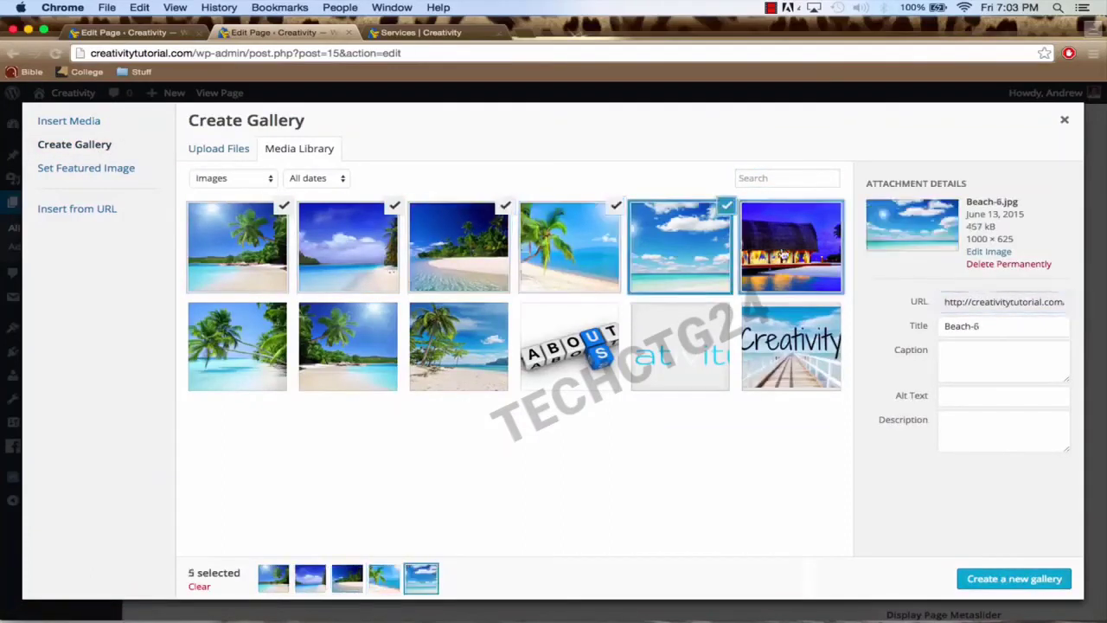
click(778, 255)
click(480, 348)
click(331, 359)
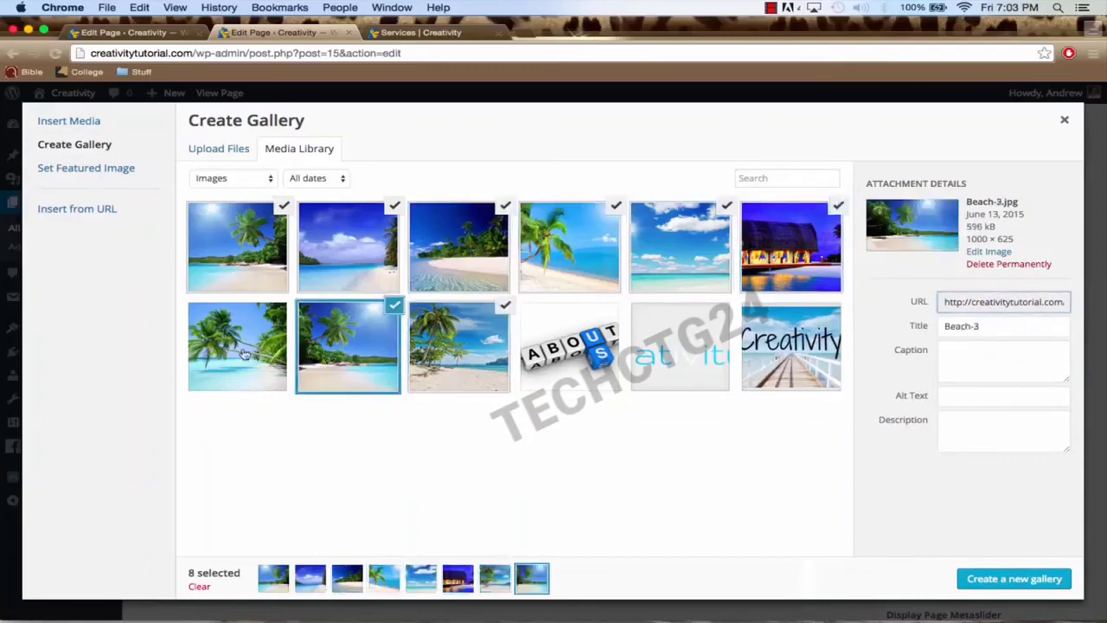
click(245, 355)
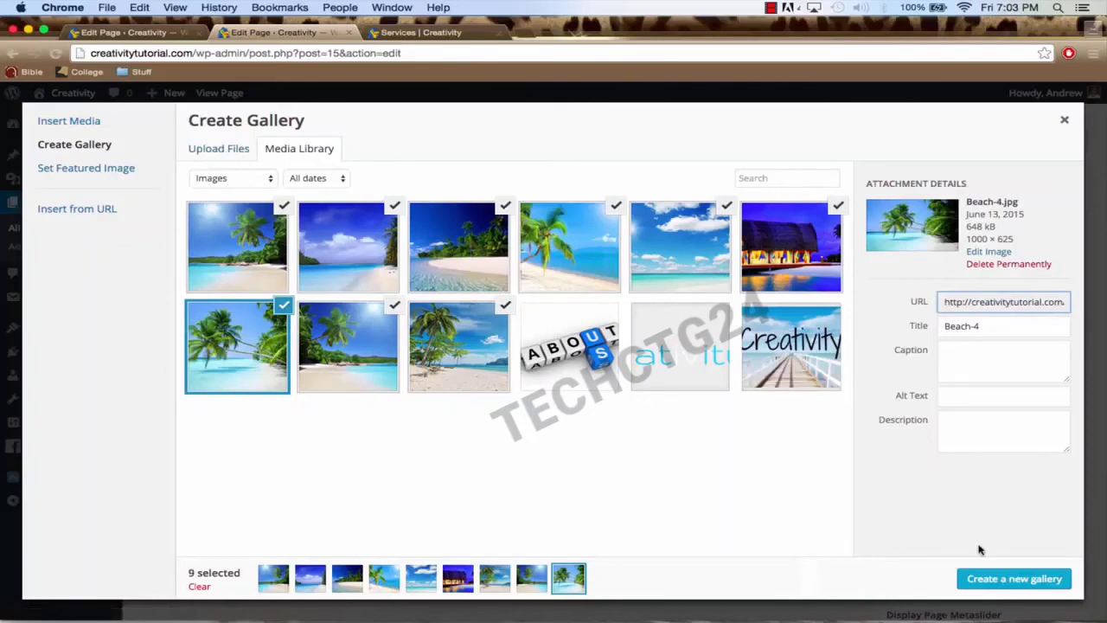
click(995, 582)
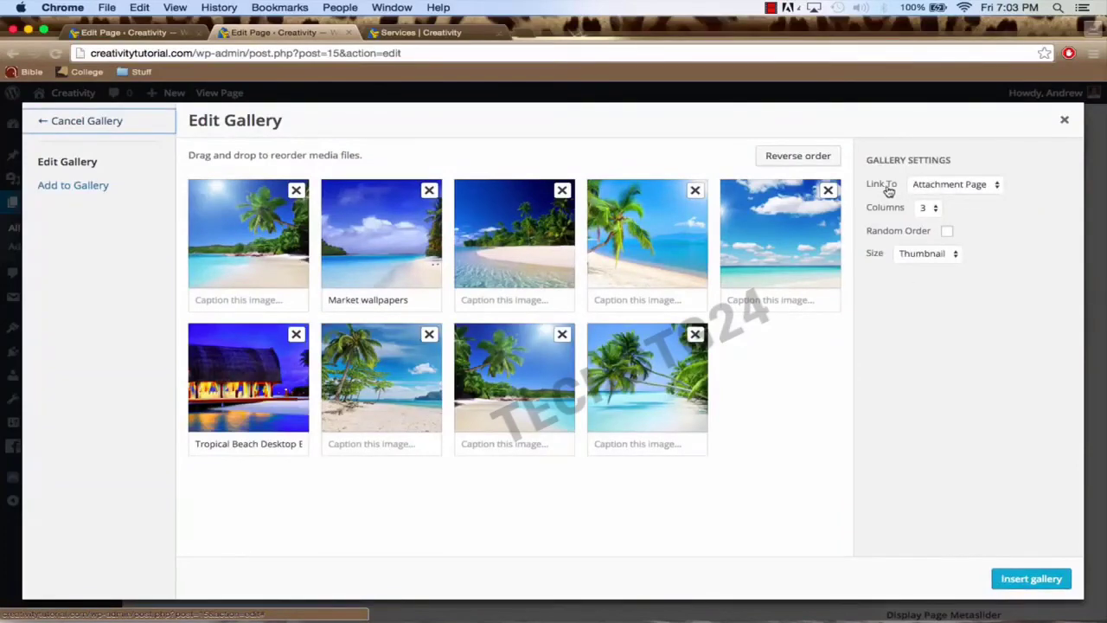
Step: Set the gallery's Link To option to Media File and its Size to Medium
click(965, 189)
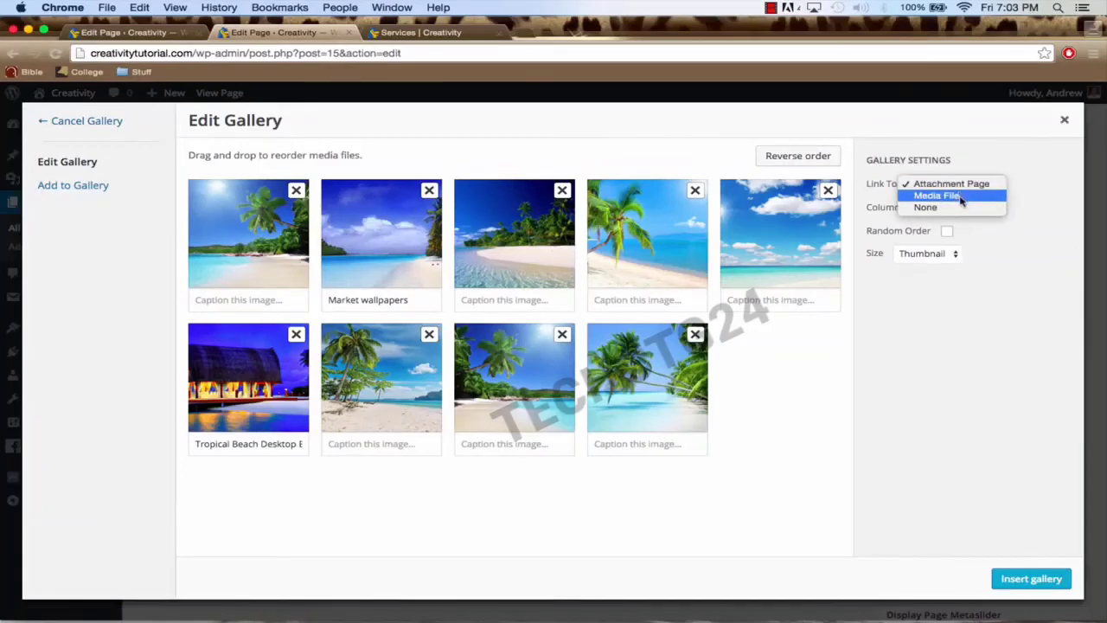
click(961, 198)
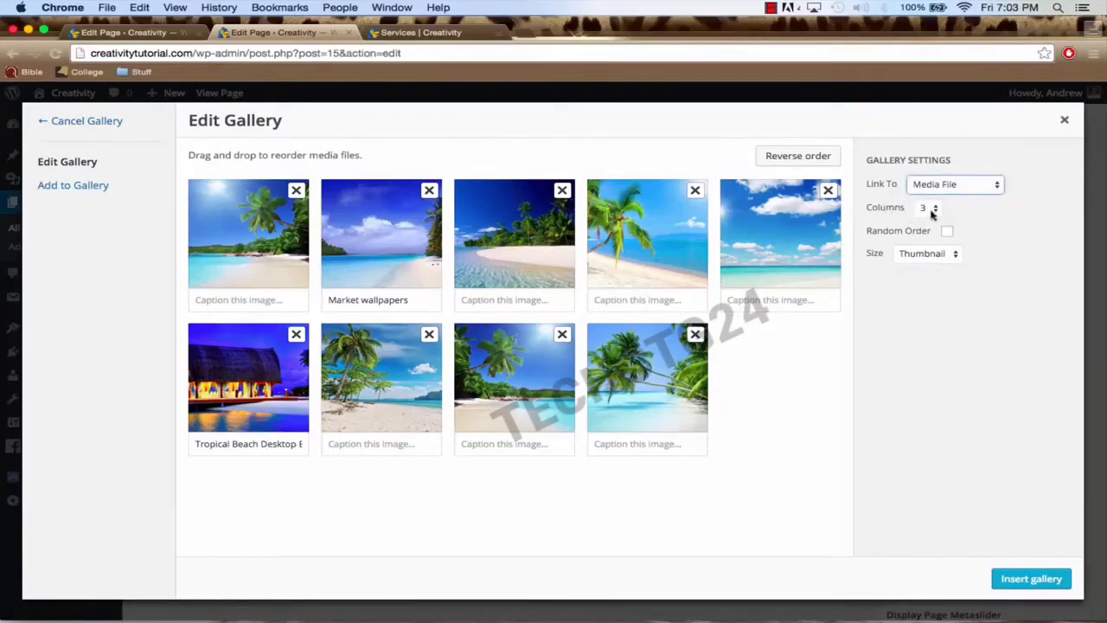
click(923, 254)
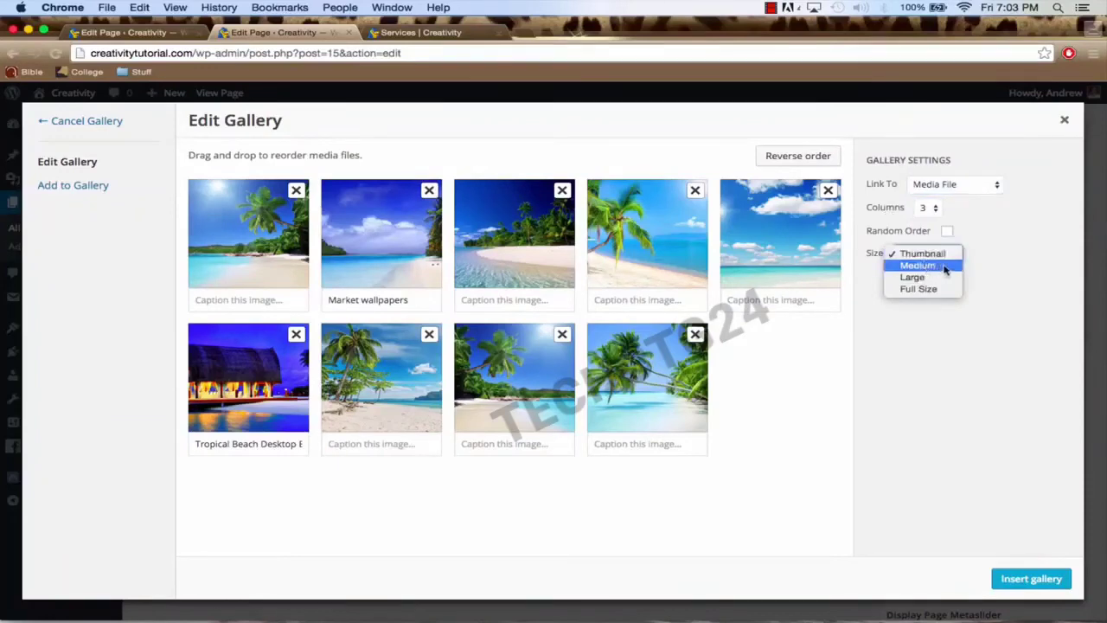
click(943, 269)
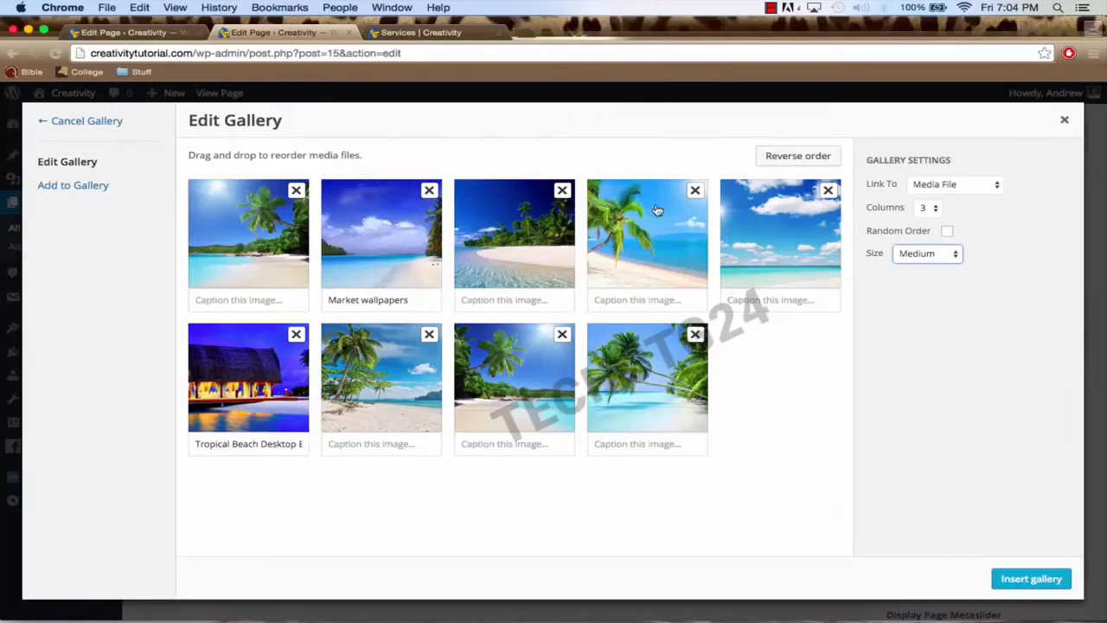
Step: Insert the gallery into the Photo Gallery page, update the page, and view it on the site
click(1029, 579)
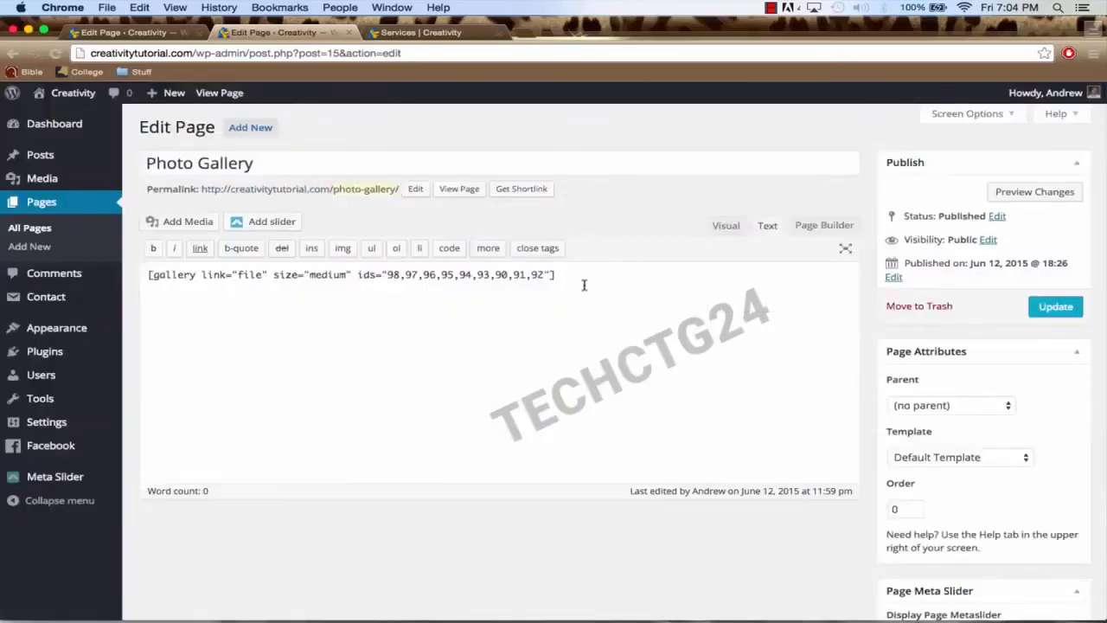
click(1038, 307)
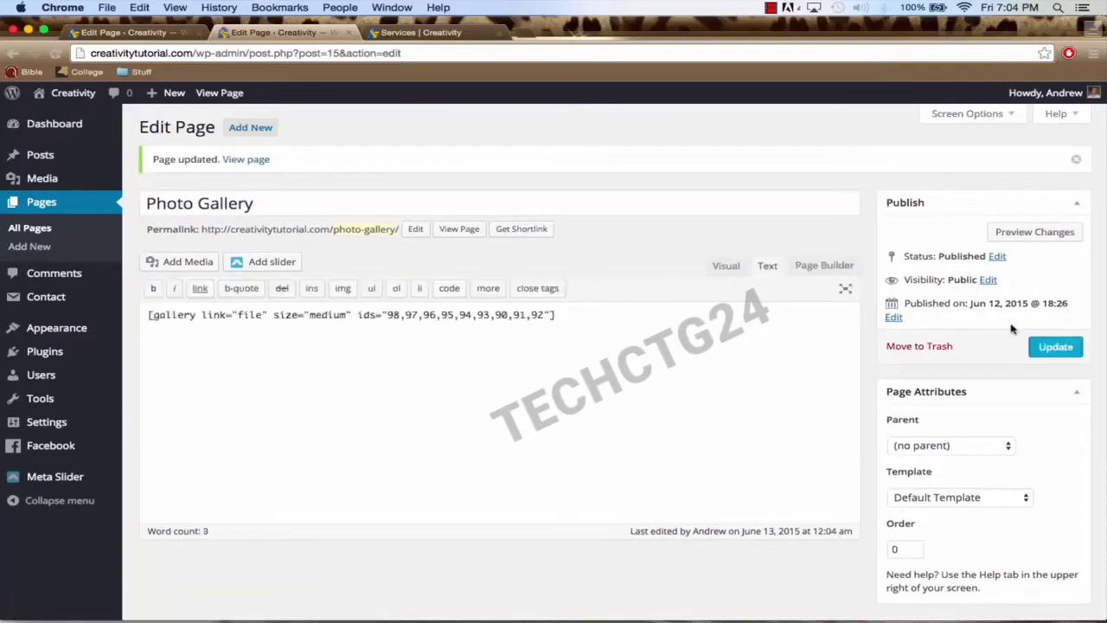
click(252, 164)
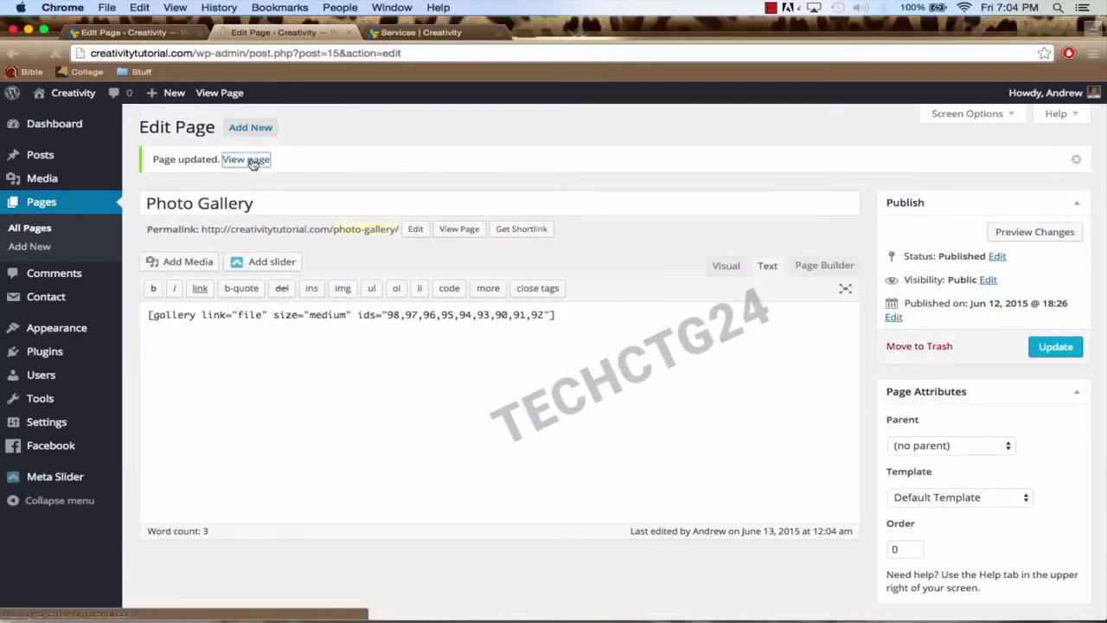
click(160, 34)
Step: Close the older Edit Page tab, look over the live nine-image gallery, and go back to the editor
click(197, 36)
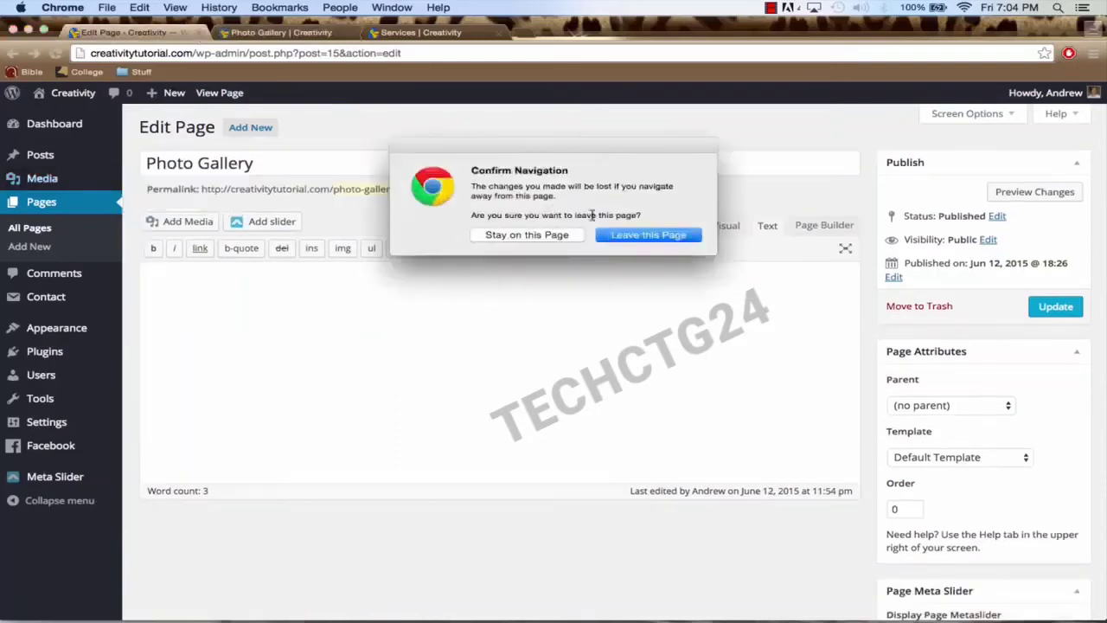
click(635, 243)
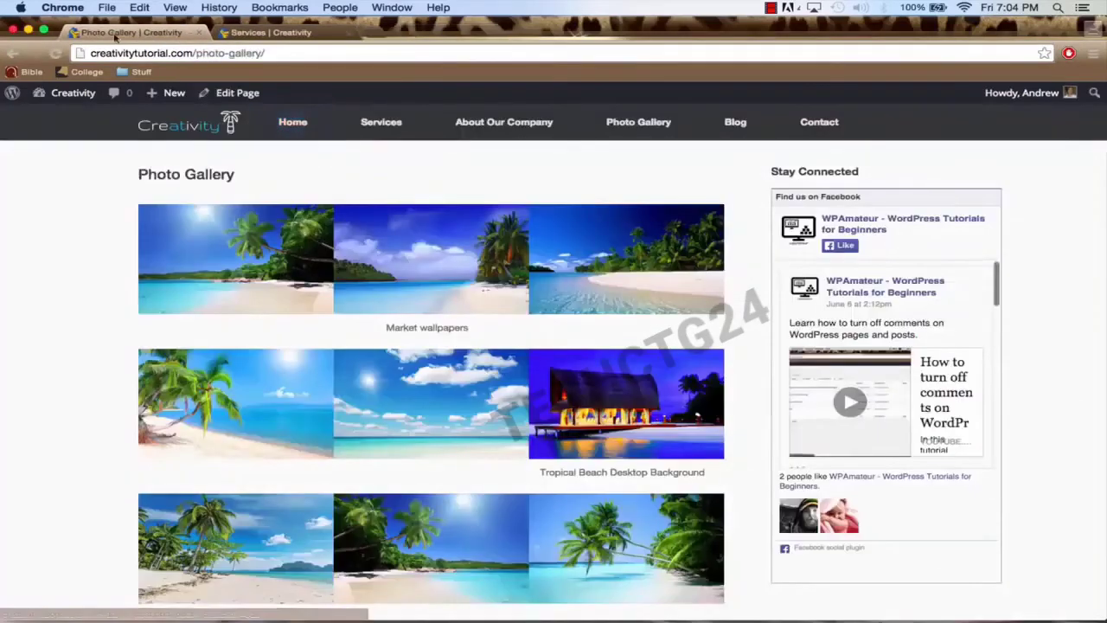
scroll(94, 280, down, 3)
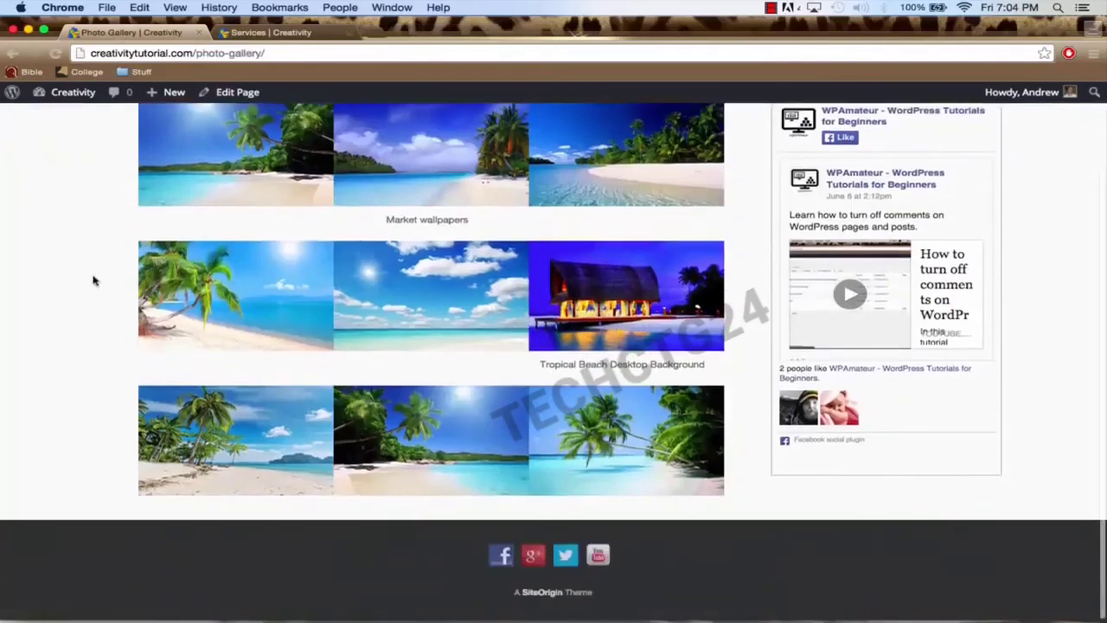
drag(387, 218, 467, 218)
scroll(416, 209, up, 1)
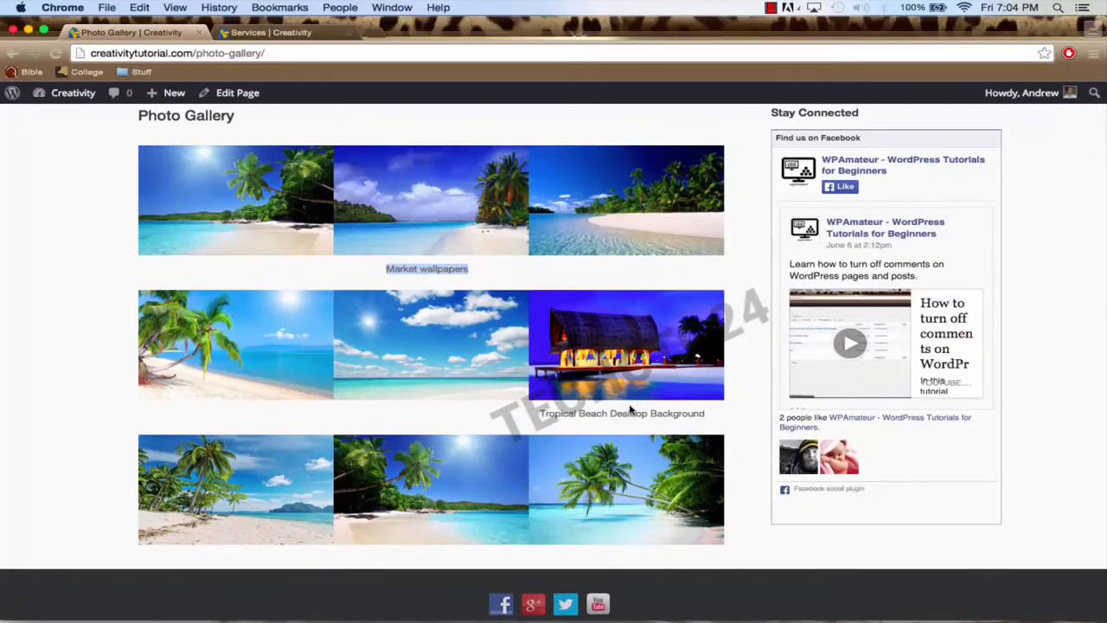
scroll(627, 363, up, 2)
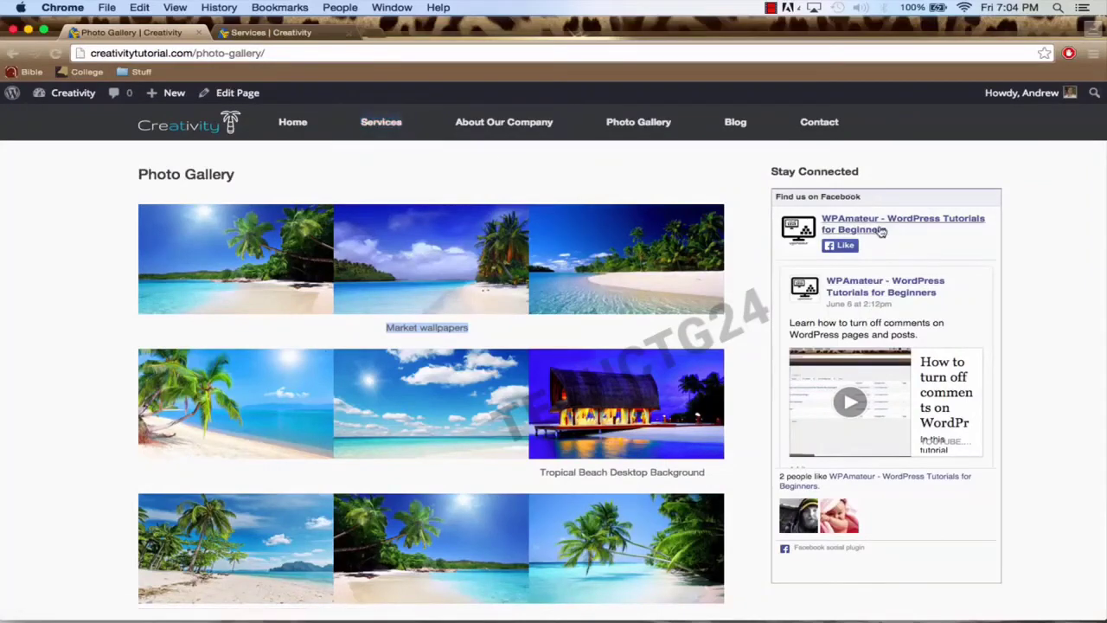
click(12, 53)
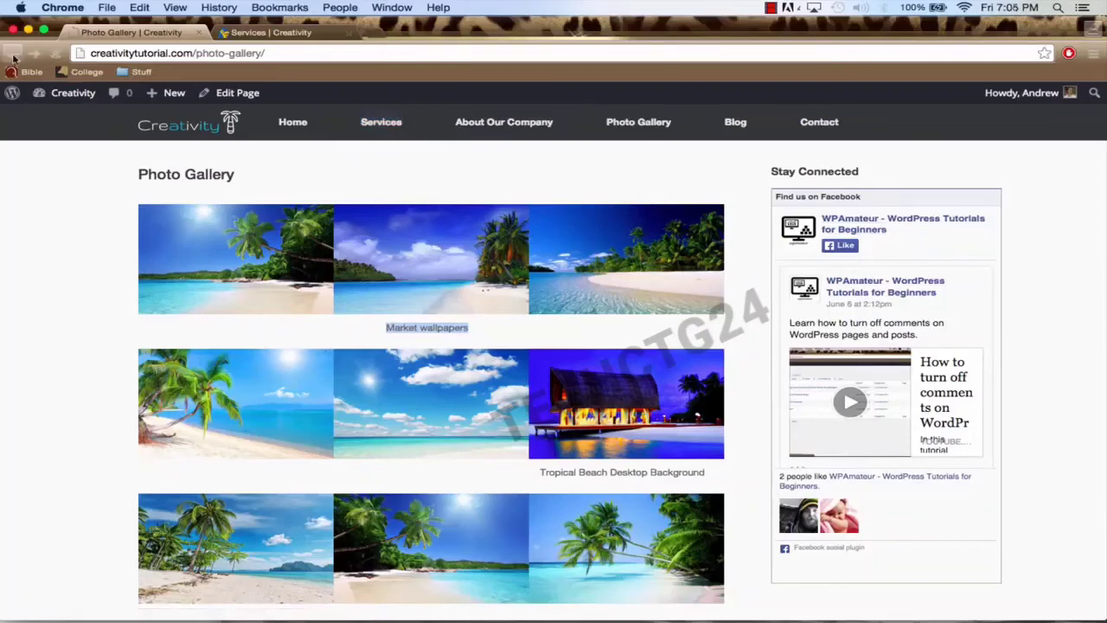
Step: Reload the Photo Gallery editor, set its template to Full Width Page, and update the page
click(180, 52)
key(Return)
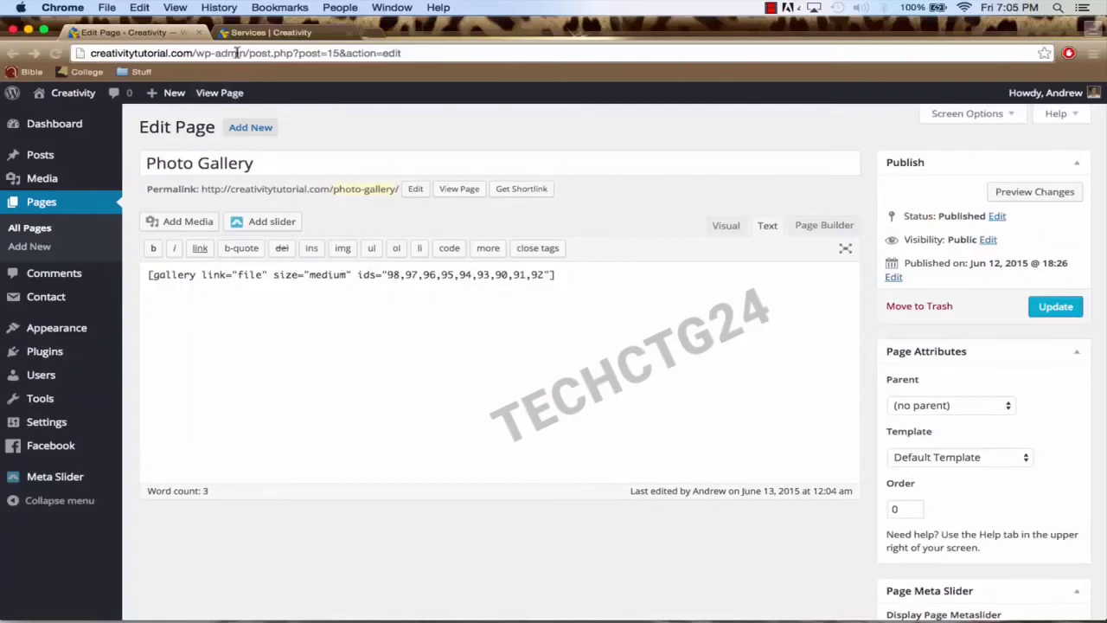
click(183, 53)
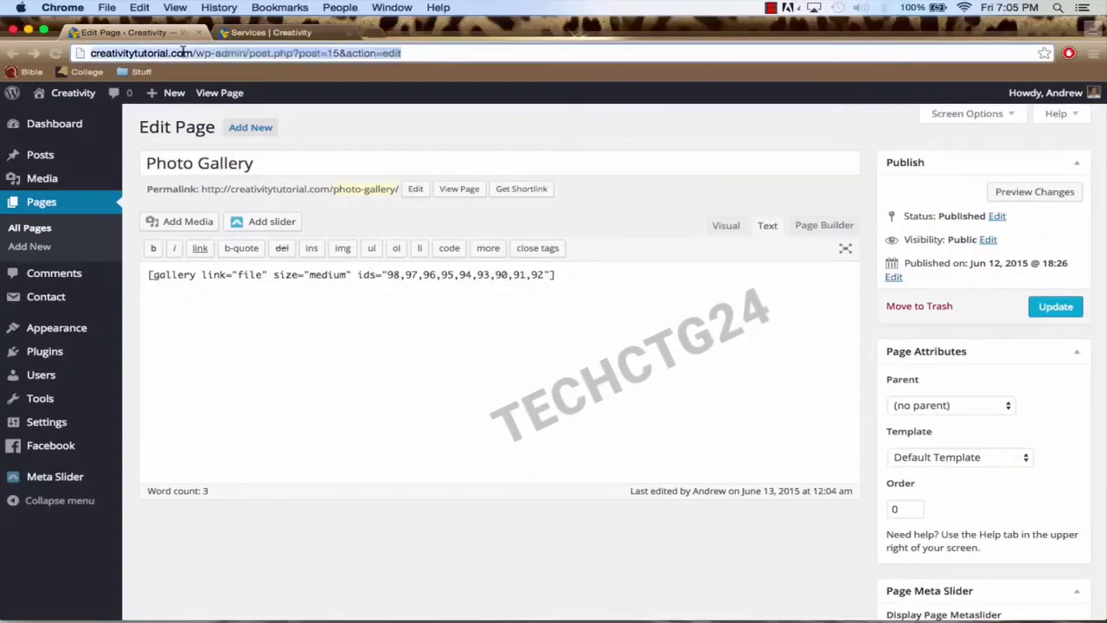
scroll(837, 366, down, 2)
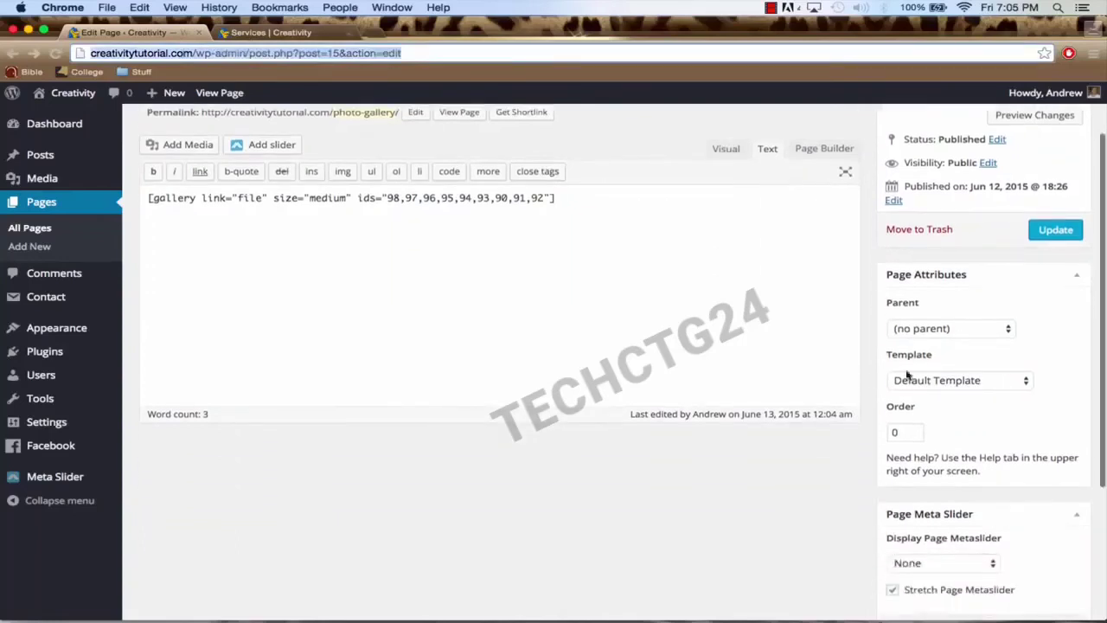
click(957, 381)
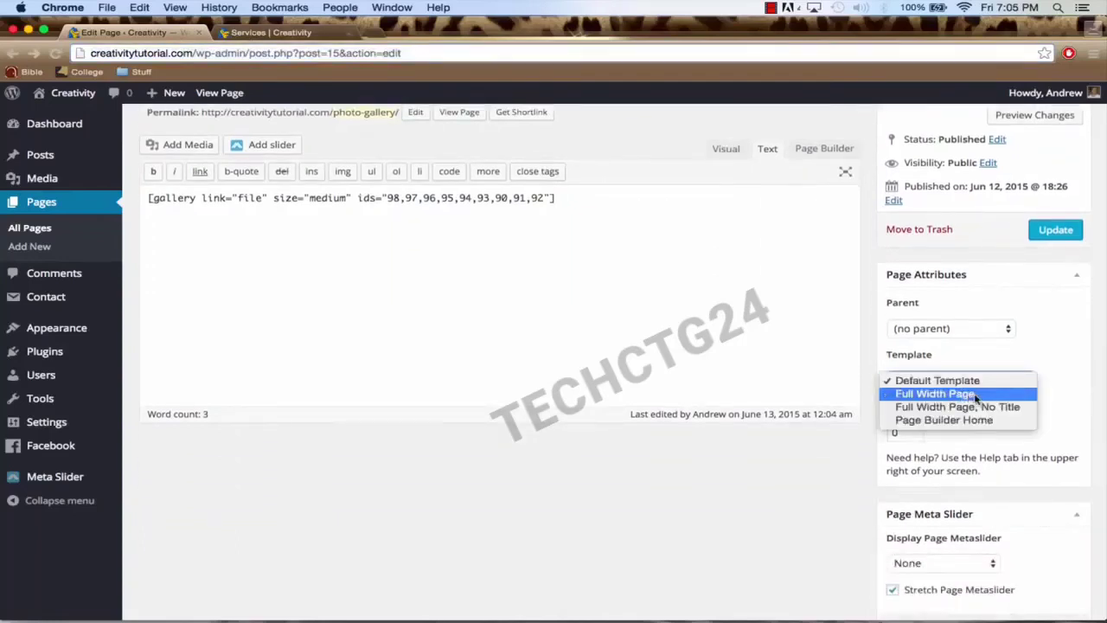
click(980, 395)
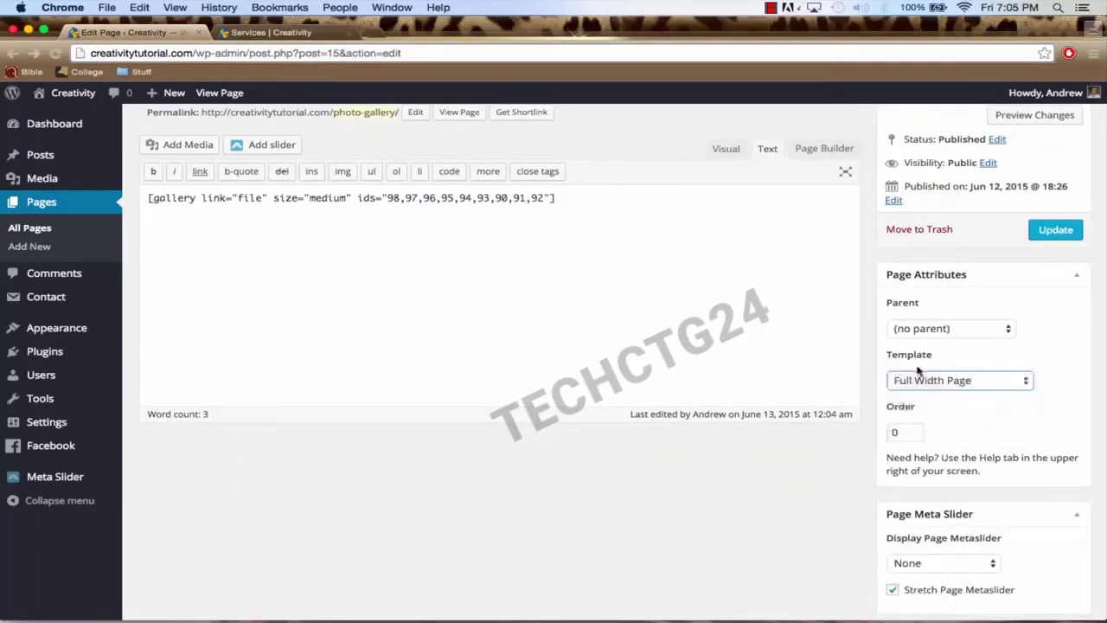
scroll(931, 368, up, 1)
click(1055, 286)
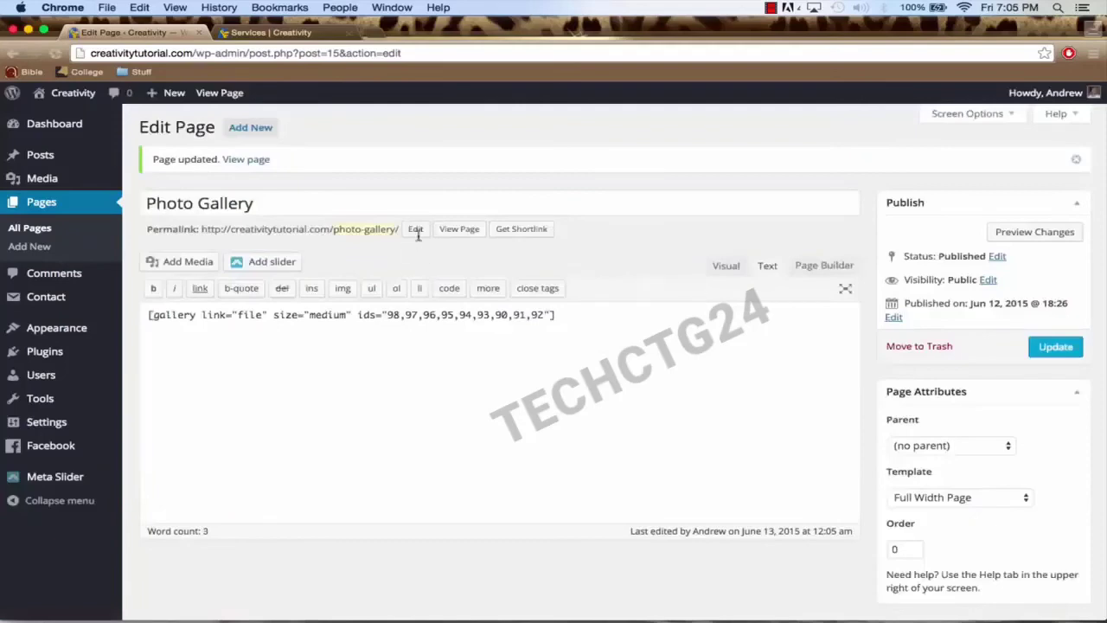
Step: View the live Photo Gallery page showing the nine beach images in a wider three-column grid
click(270, 35)
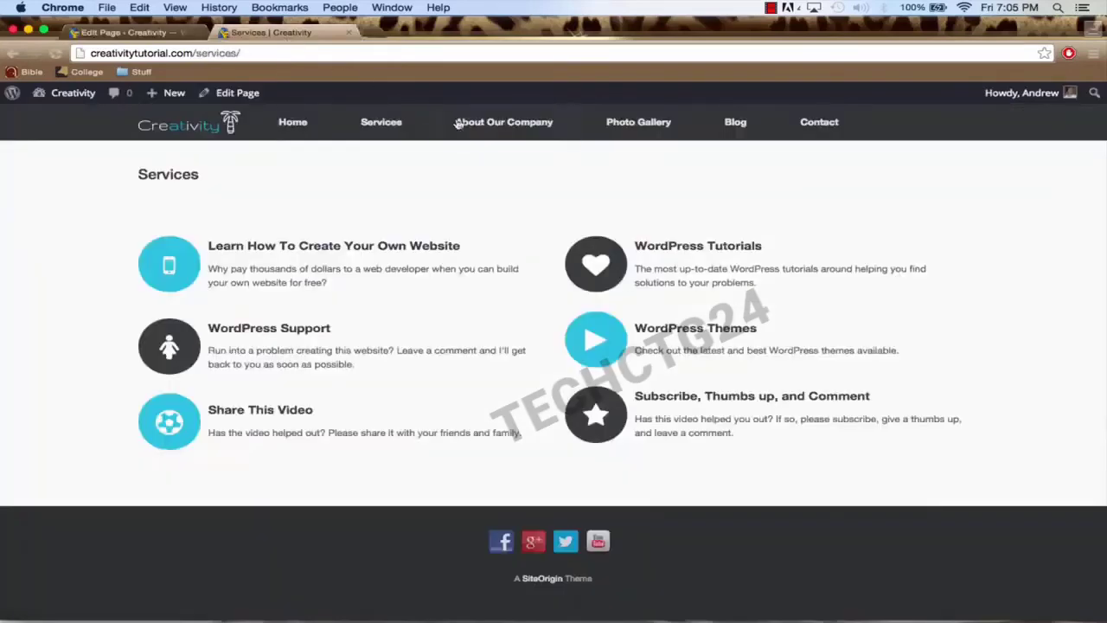
click(638, 125)
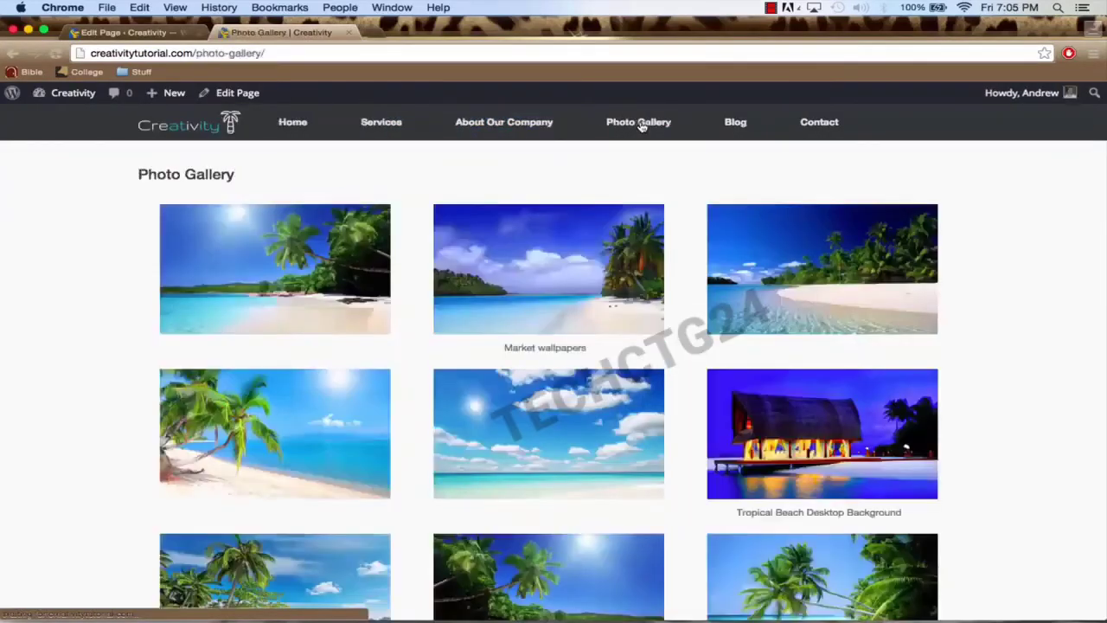
scroll(551, 276, down, 2)
scroll(333, 233, down, 2)
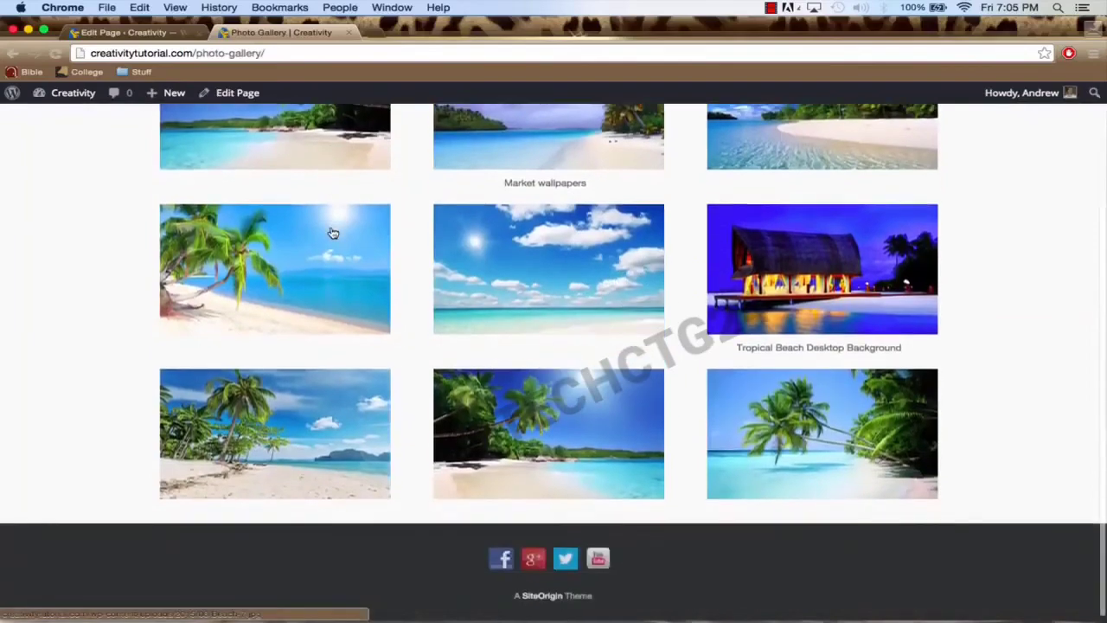
scroll(333, 233, up, 4)
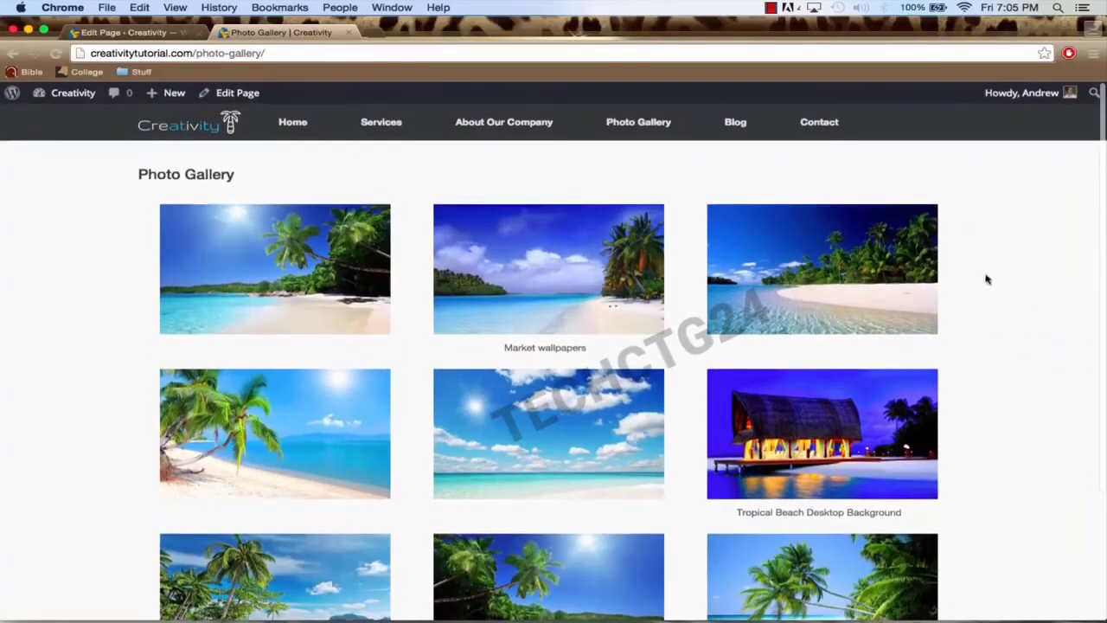
Step: Step through the enlarged gallery images to Beach-6 (5 of 9), close the lightbox, and return to the editor
click(257, 280)
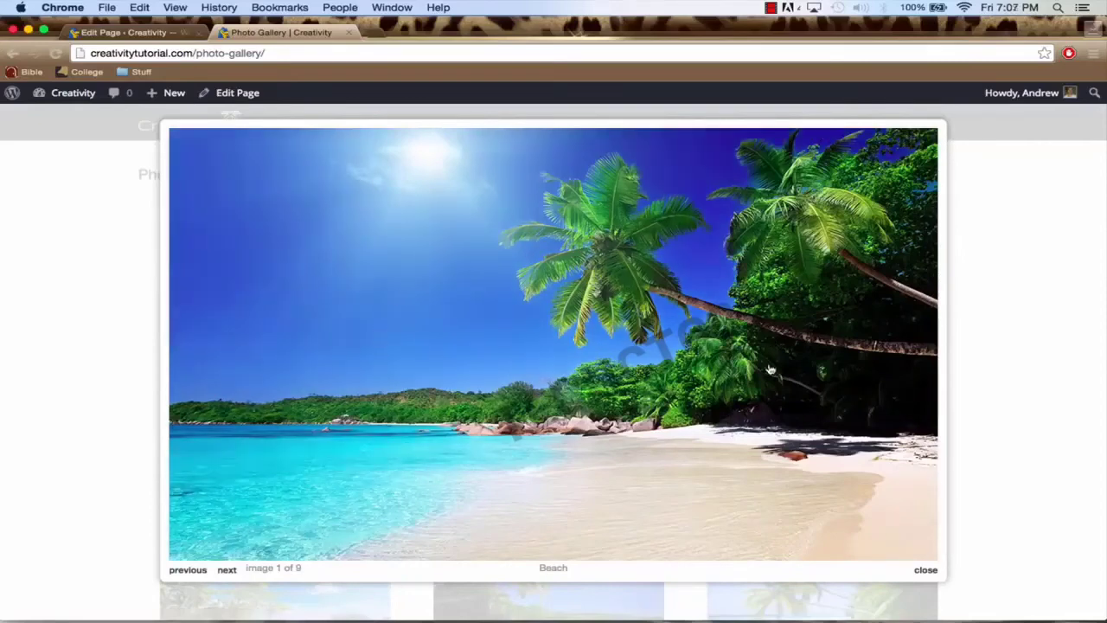
click(522, 373)
click(575, 389)
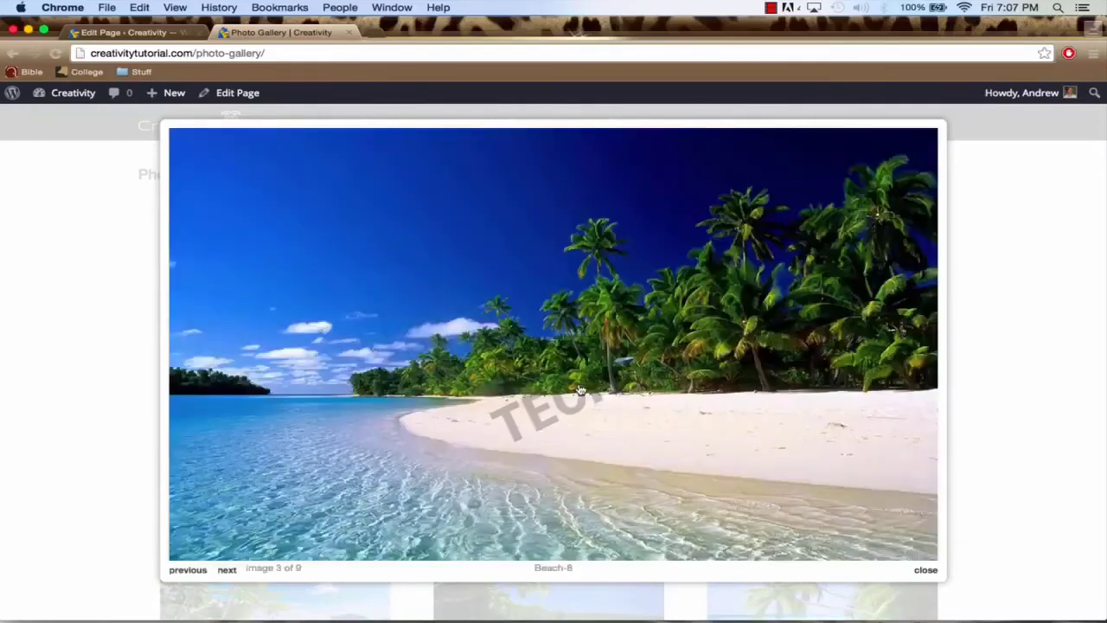
click(579, 389)
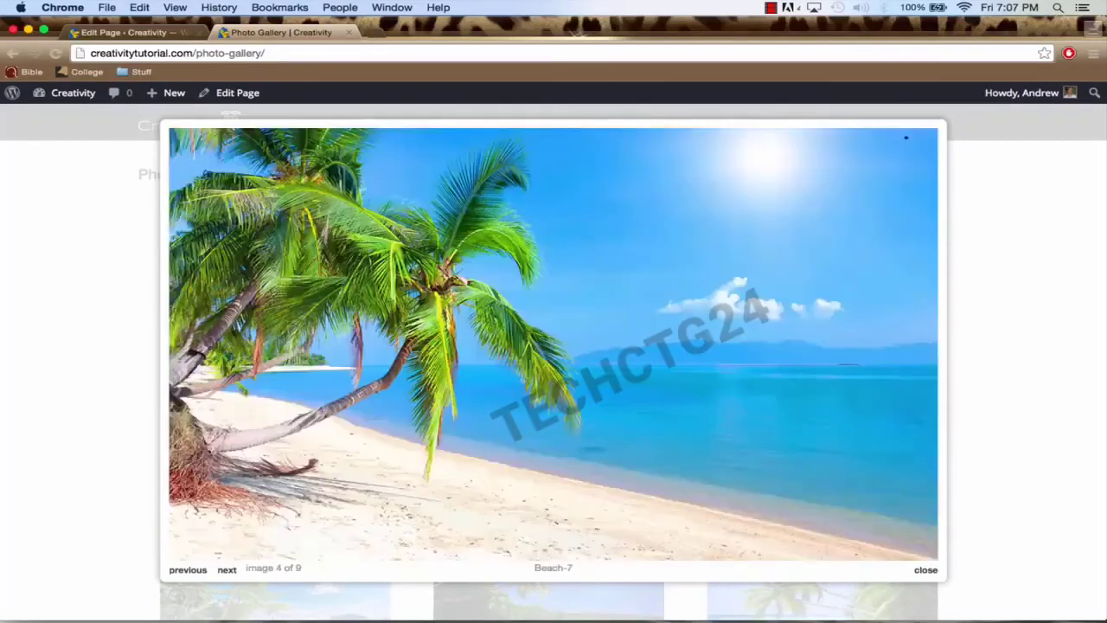
click(580, 389)
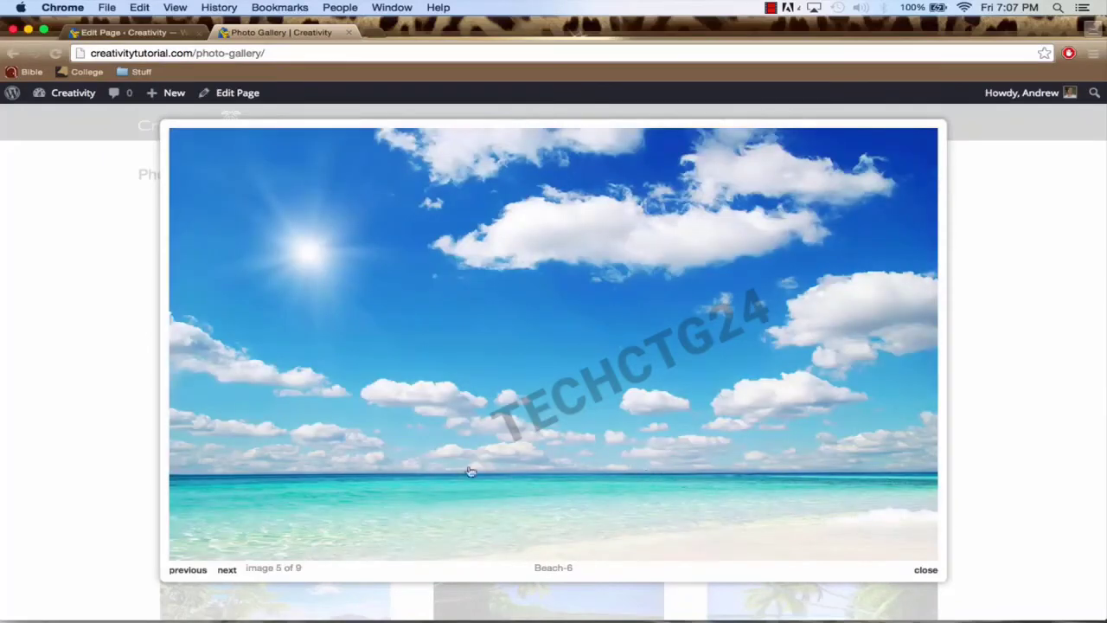
scroll(550, 365, down, 3)
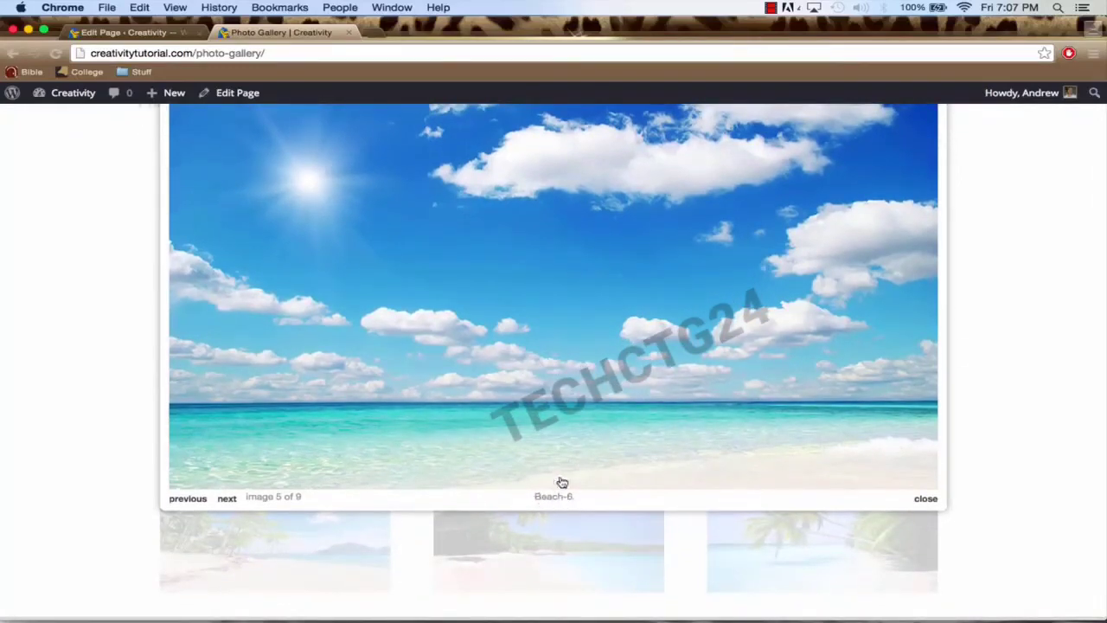
scroll(595, 433, up, 3)
click(994, 317)
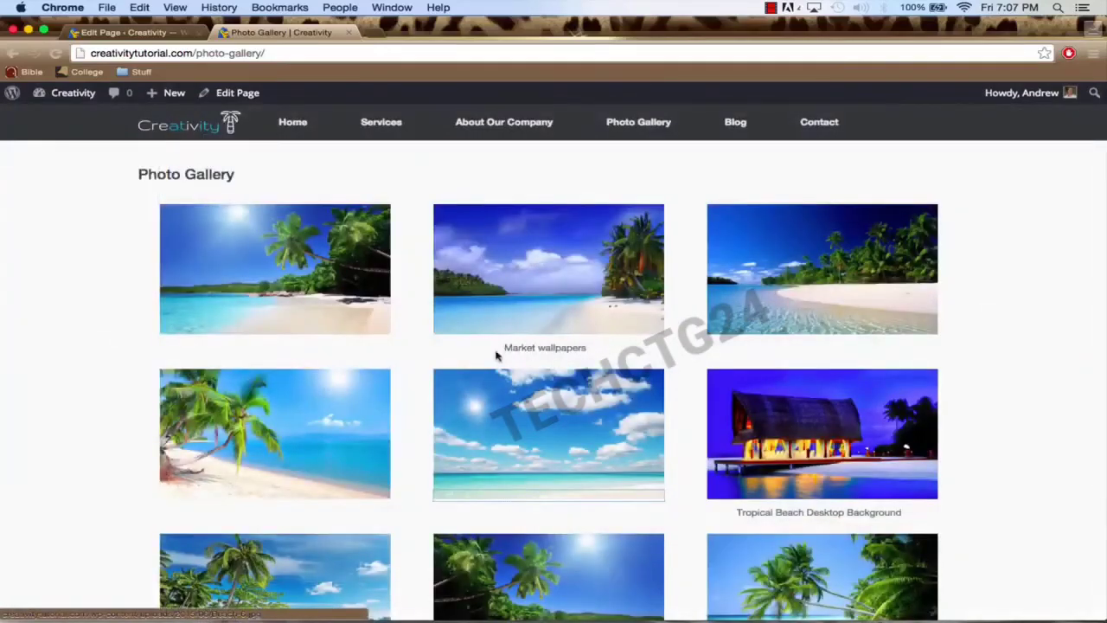
scroll(787, 521, down, 3)
scroll(289, 173, up, 3)
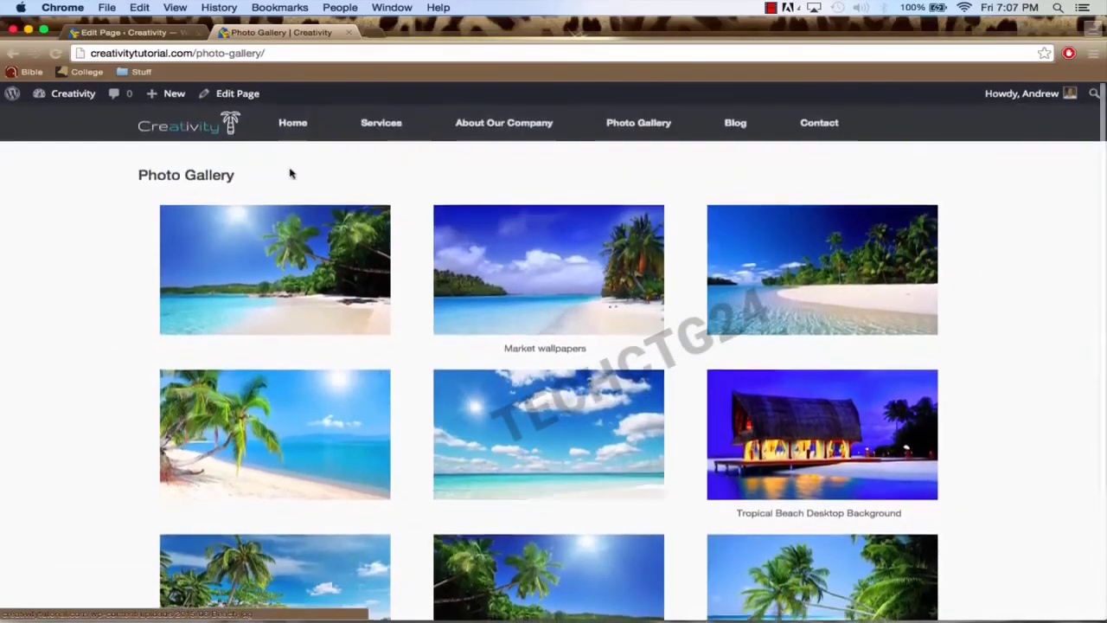
click(124, 32)
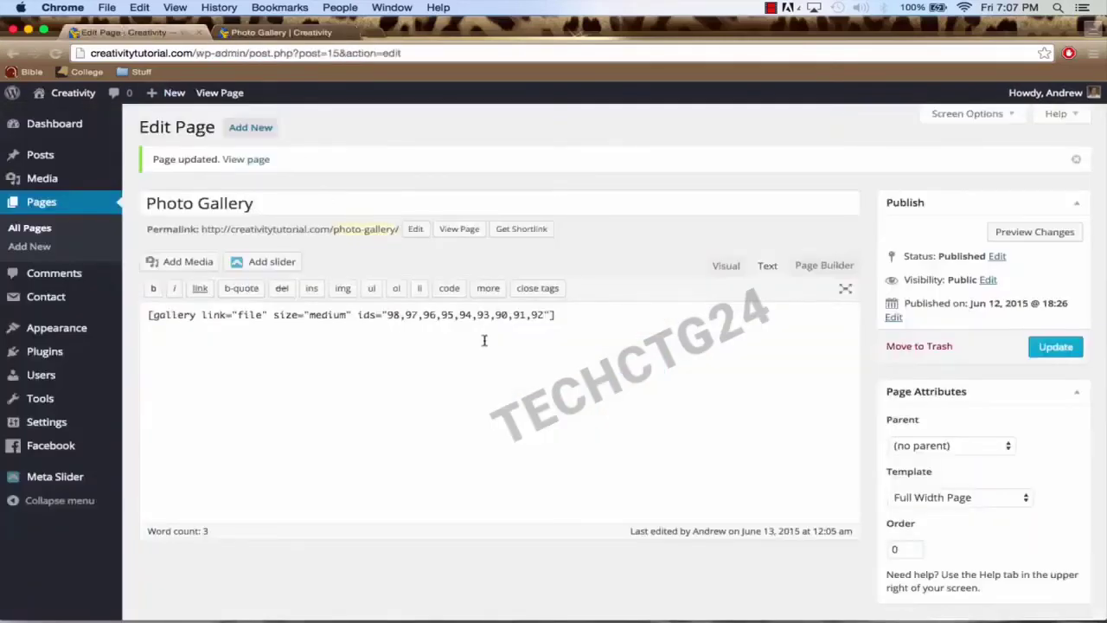
Step: Inspect the nine-image [gallery] shortcode in Text view, then return to Visual and select the gallery
click(724, 270)
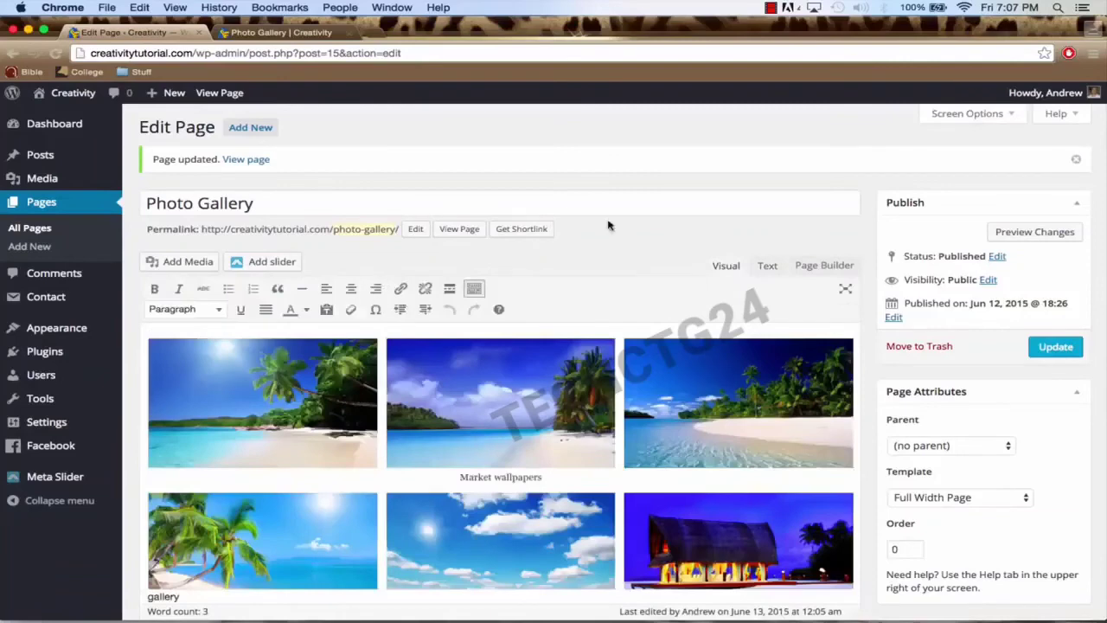
click(761, 271)
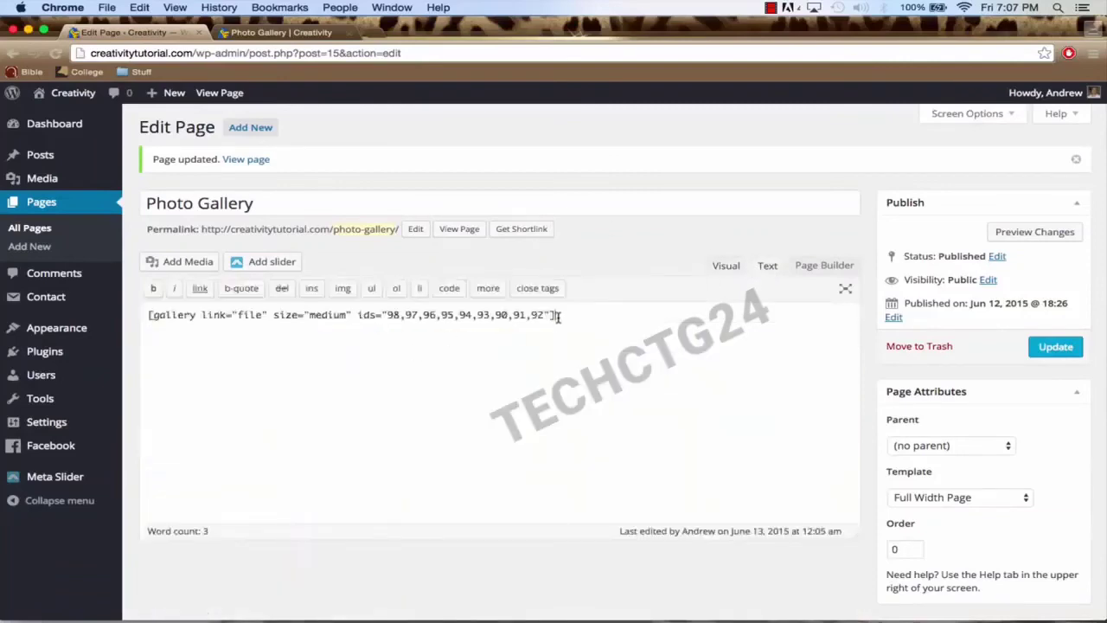
drag(558, 318, 161, 316)
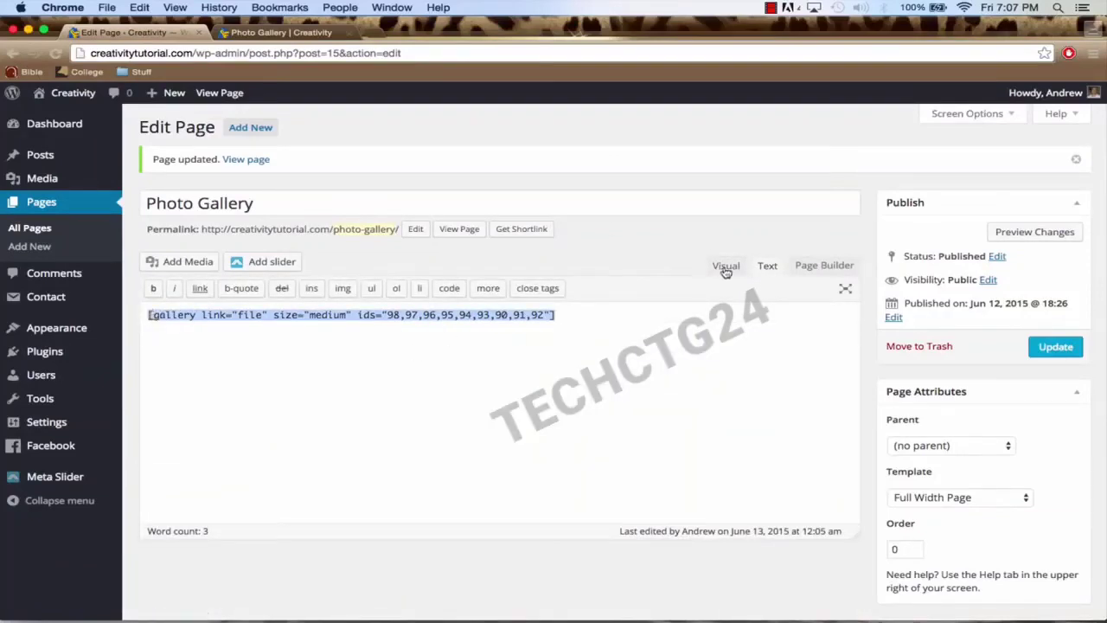
click(727, 267)
scroll(571, 380, down, 1)
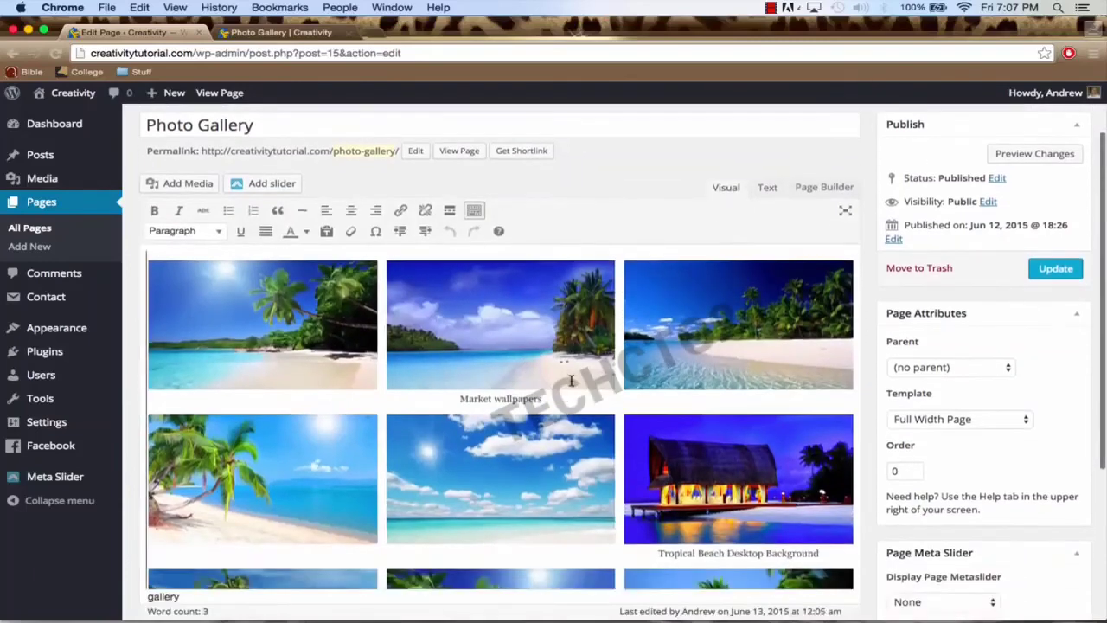
click(453, 322)
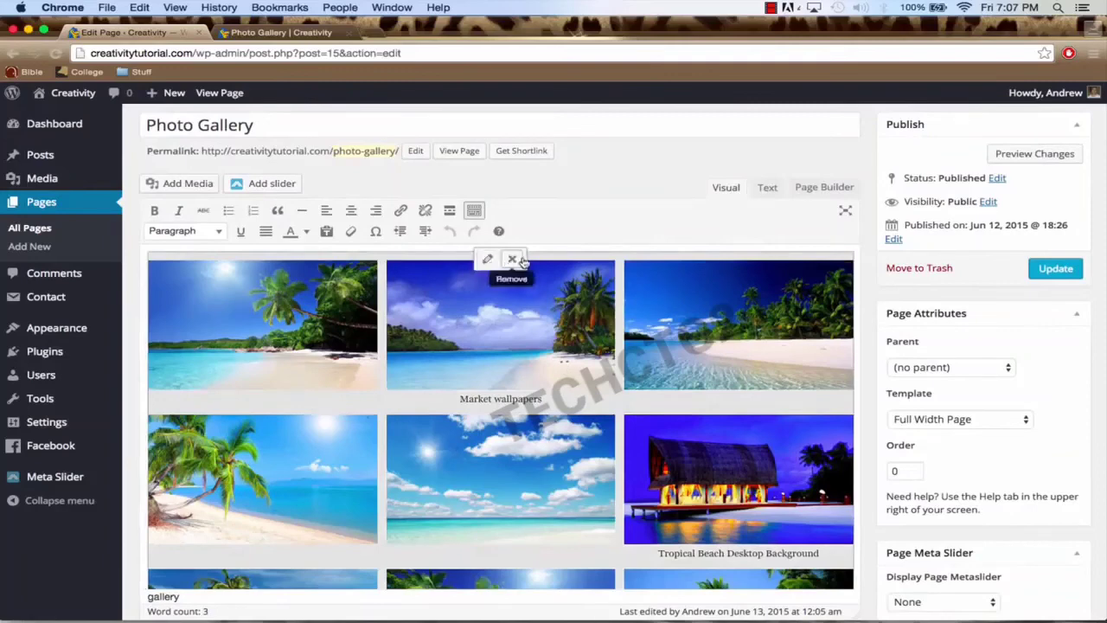
Step: In the gallery editor, delete the Market wallpapers image's caption
click(488, 261)
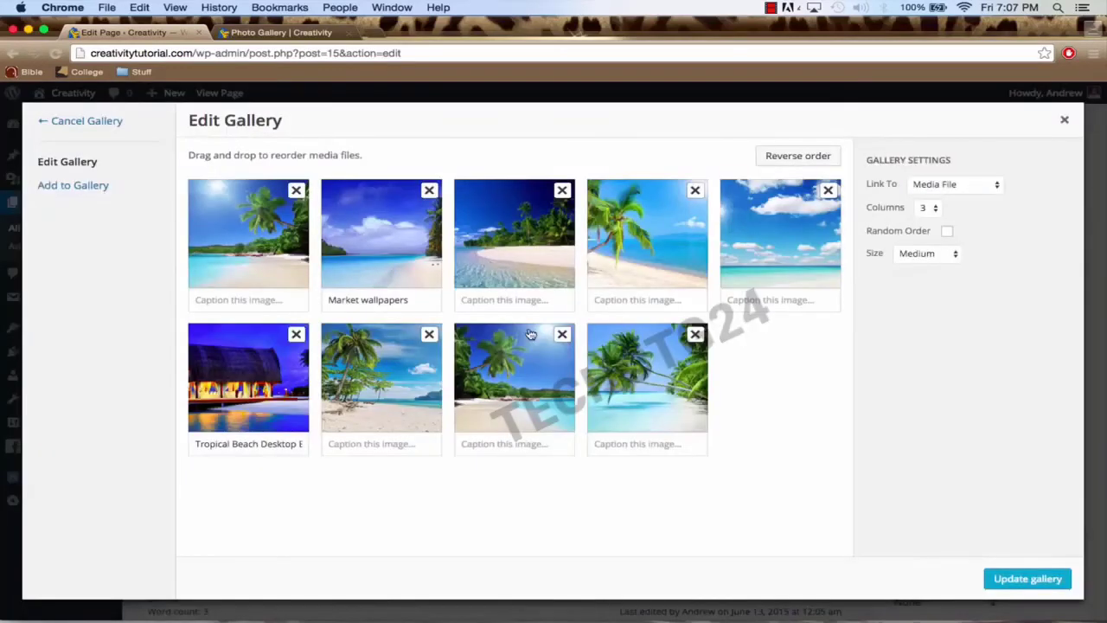
click(392, 237)
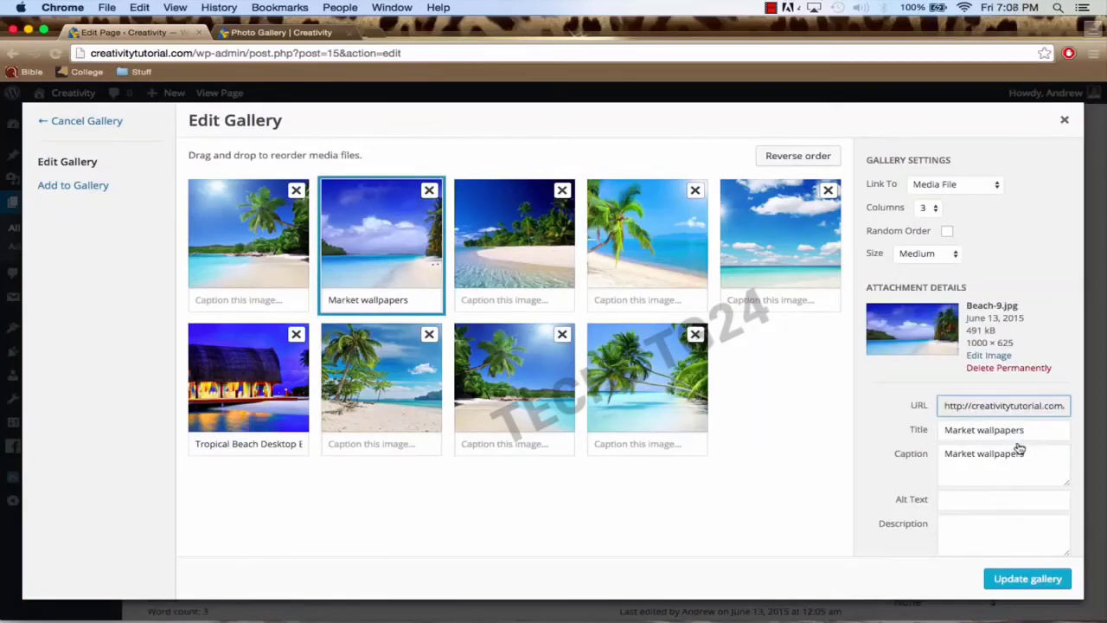
drag(1041, 455, 894, 457)
key(BackSpace)
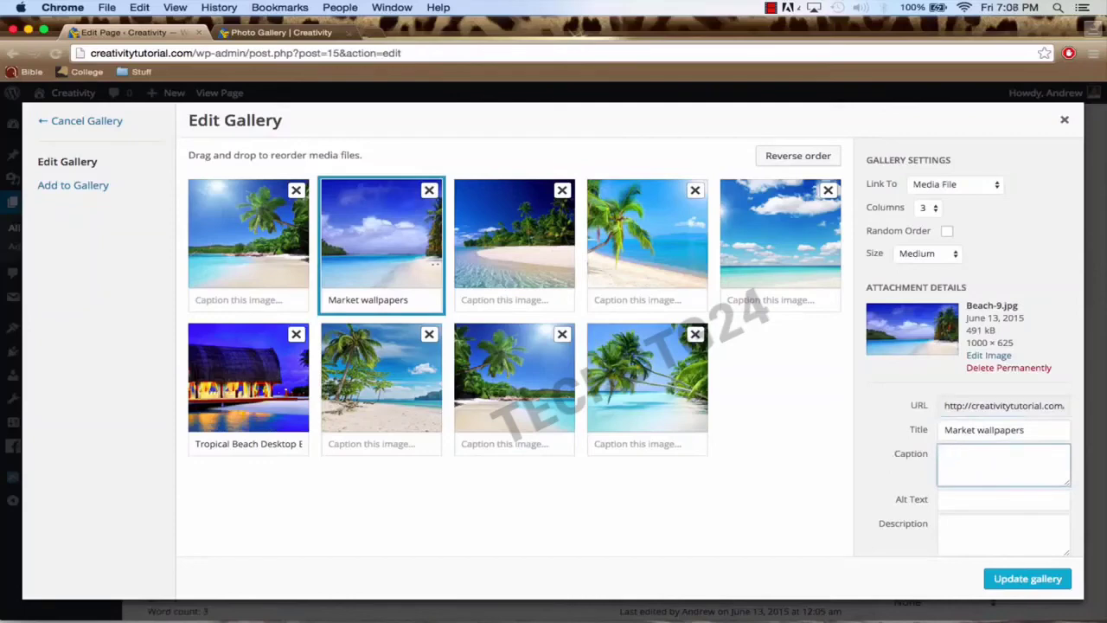
click(986, 430)
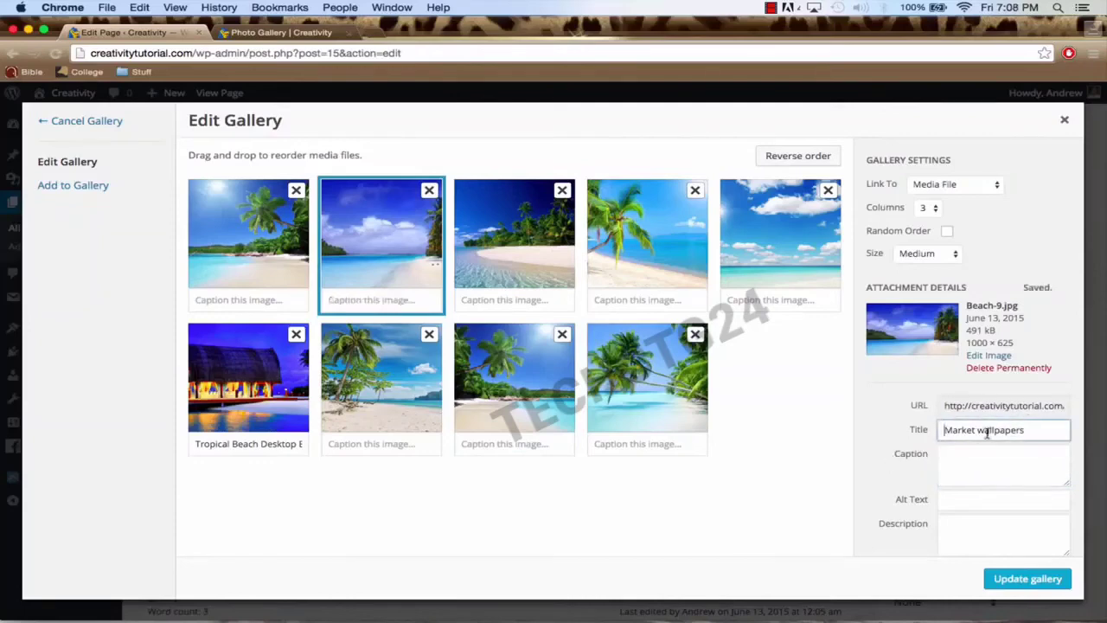
drag(1036, 430, 909, 435)
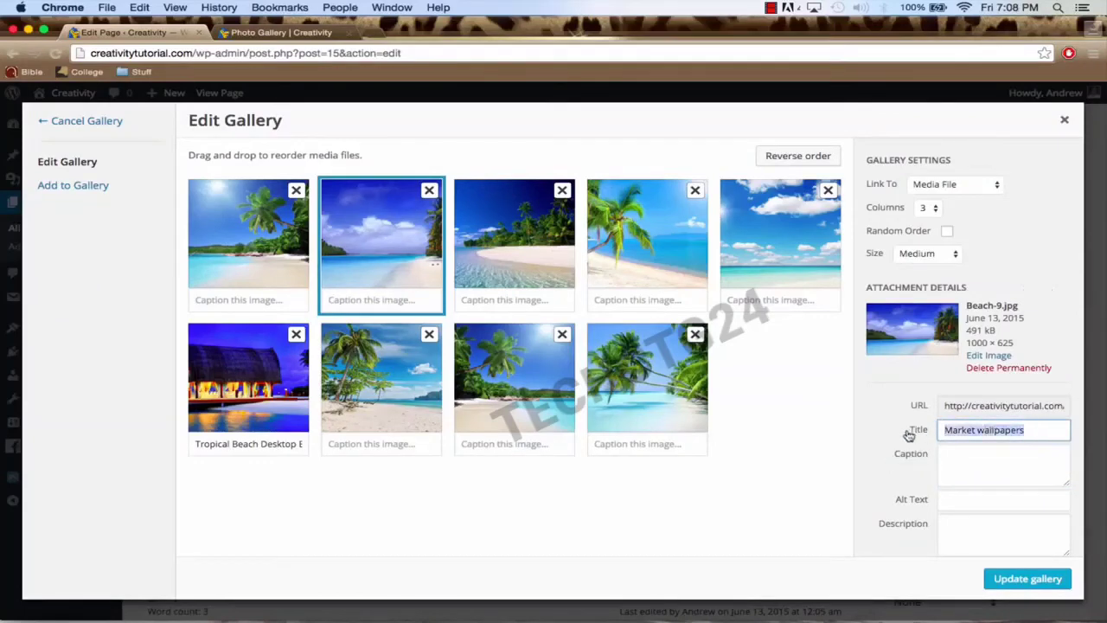
Step: Preview the first gallery image enlarged on the live Photo Gallery page, then return to the editor
click(293, 34)
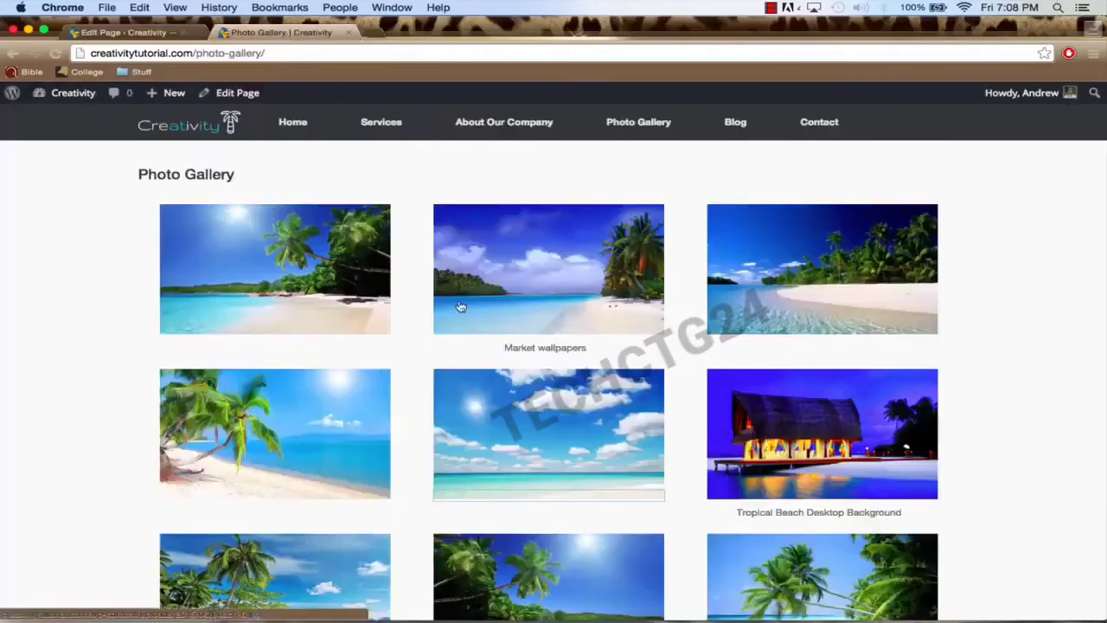
click(318, 277)
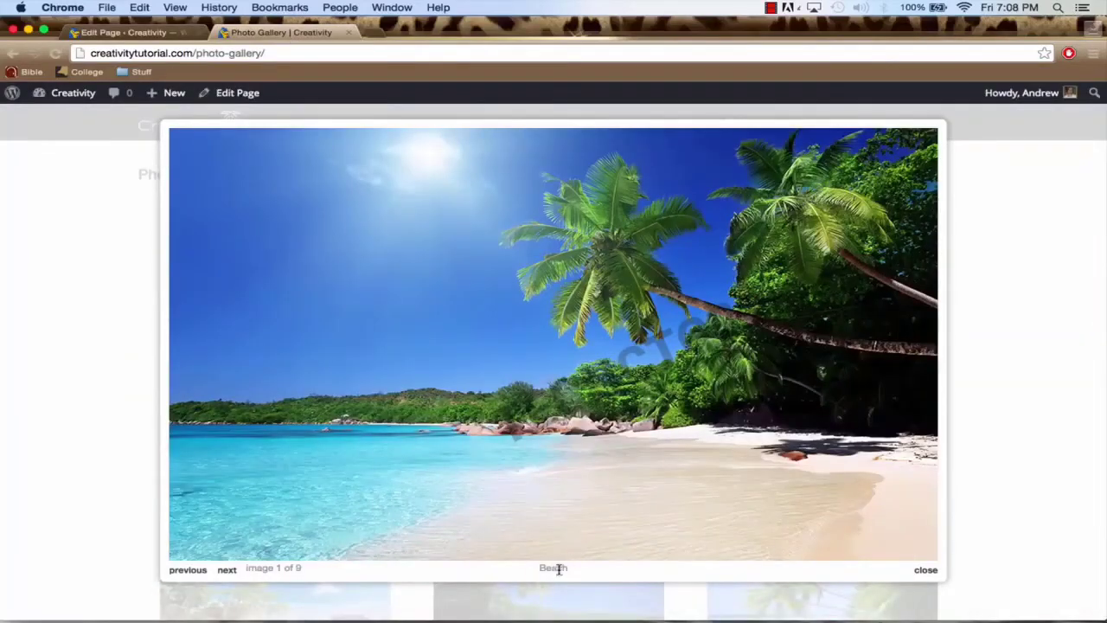
click(1008, 305)
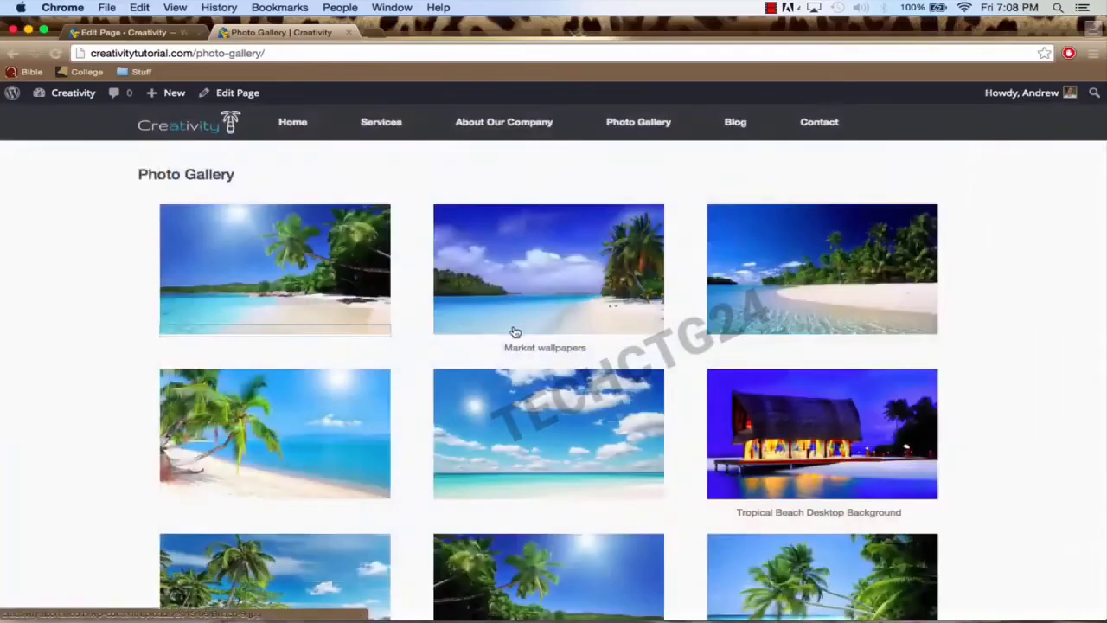
click(114, 32)
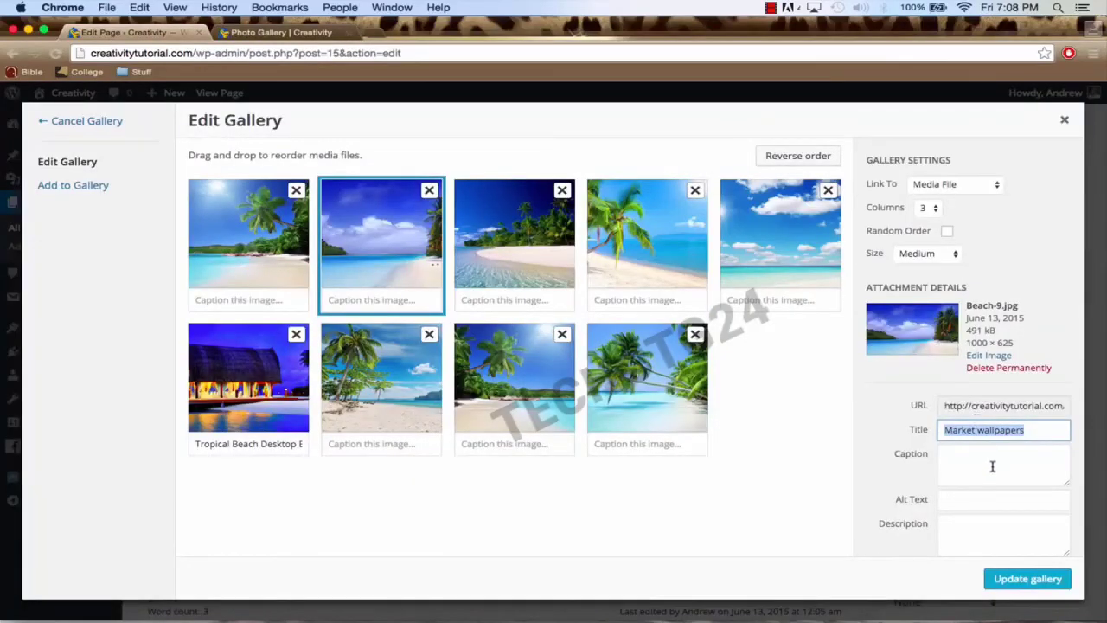
Step: Delete the Tropical Beach Desktop Background caption and apply the gallery update
click(250, 444)
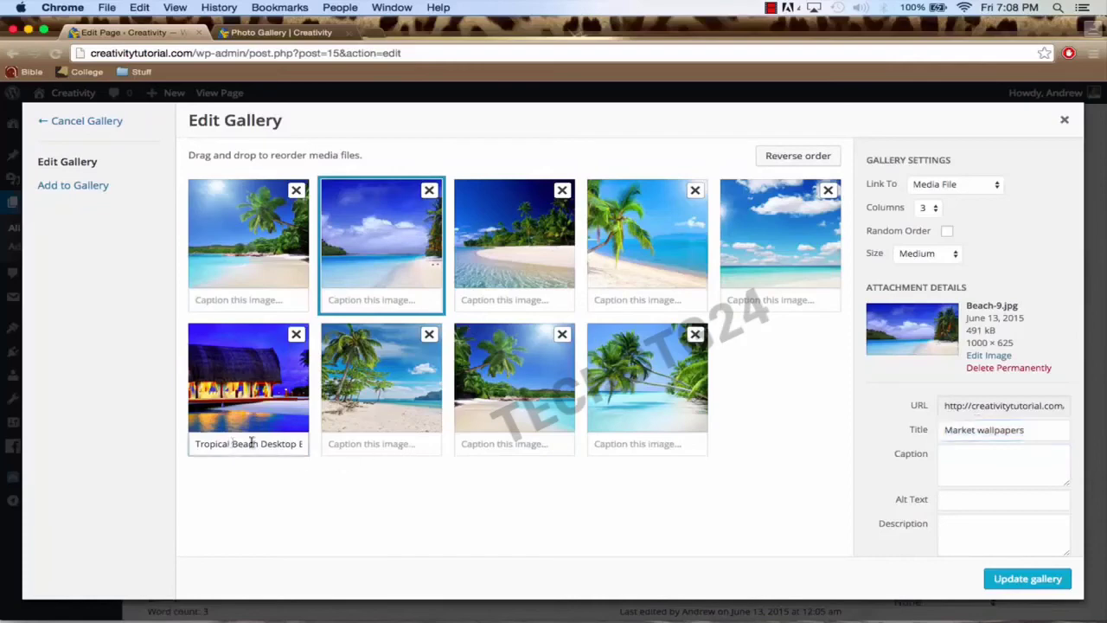
click(259, 390)
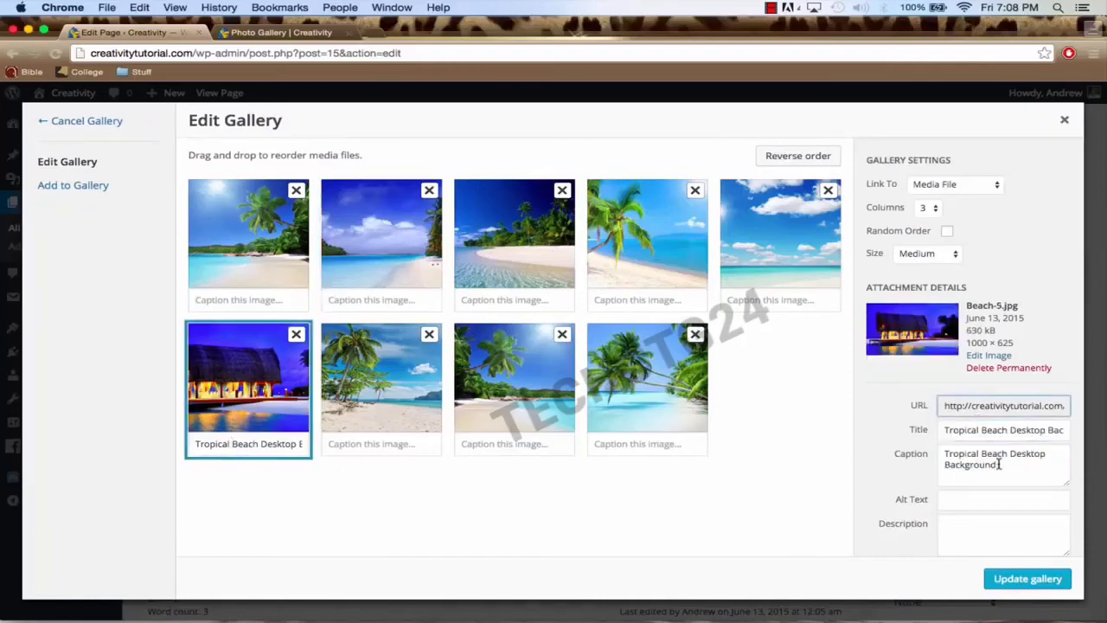
drag(1012, 470, 884, 447)
key(BackSpace)
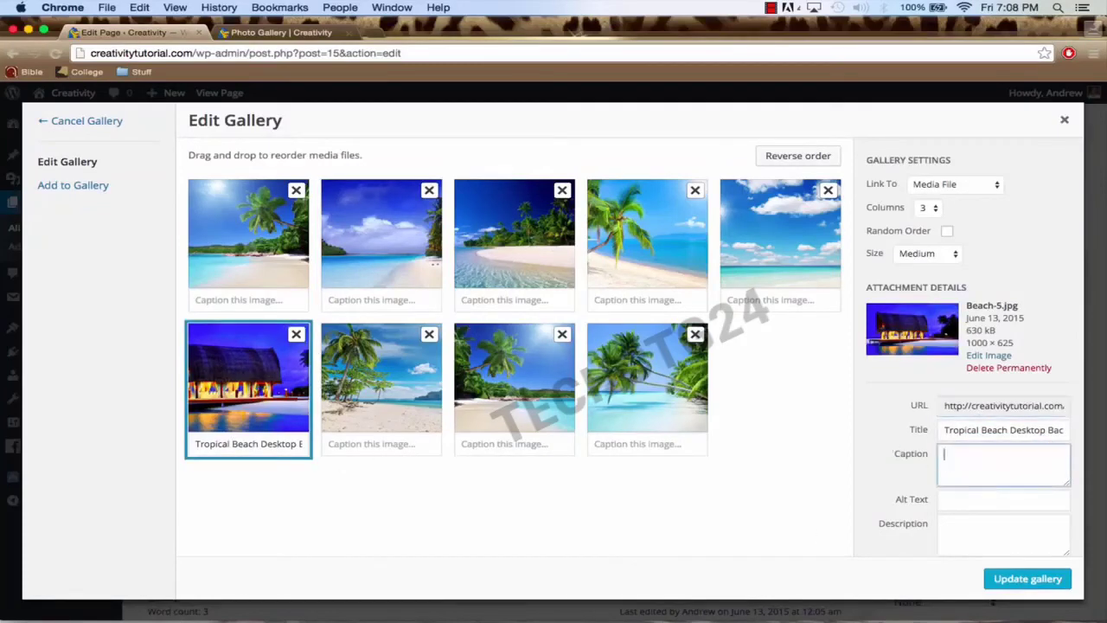
click(1023, 578)
scroll(554, 389, down, 4)
scroll(554, 388, up, 4)
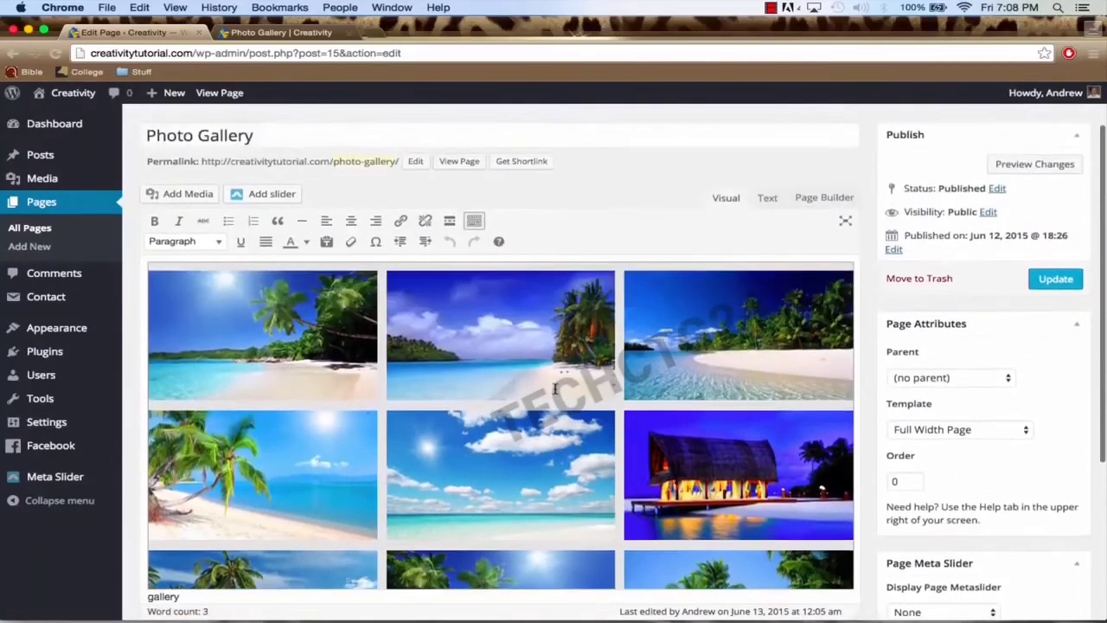
Step: Save the page with Update and reload the live Photo Gallery page
click(1039, 282)
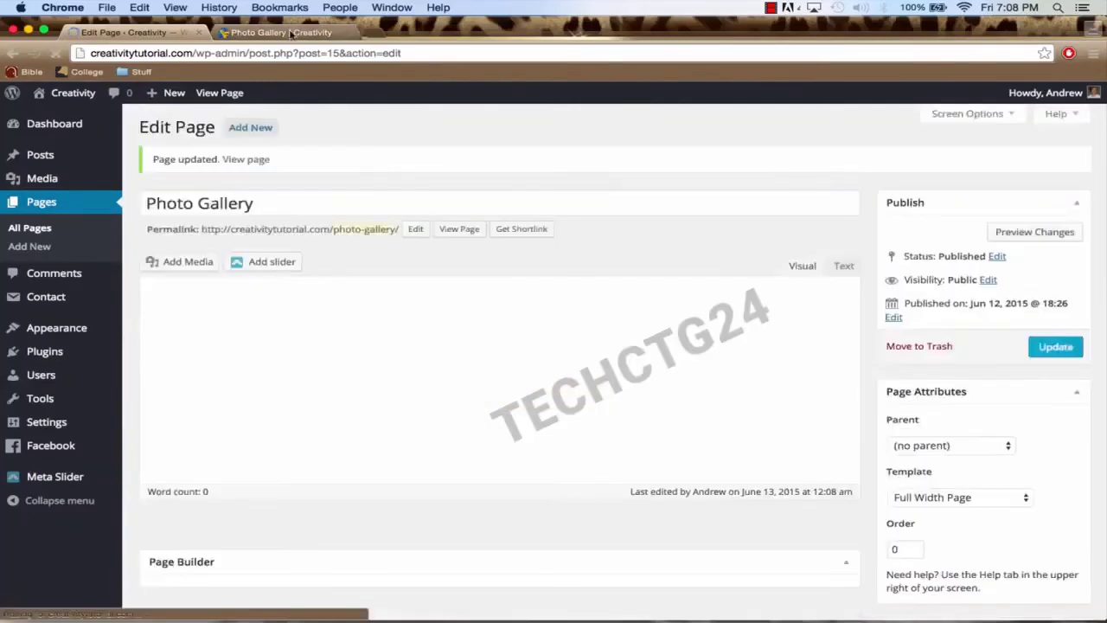
click(286, 33)
click(292, 53)
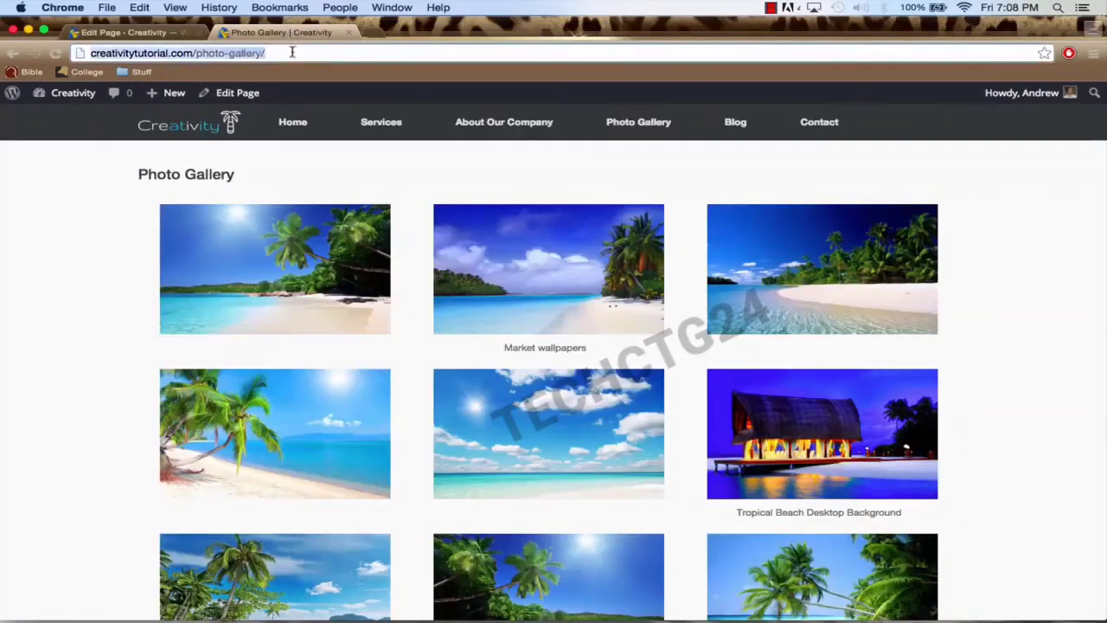
key(Return)
Step: Scroll the live page to confirm all nine beach images show in three columns without captions
scroll(159, 298, down, 3)
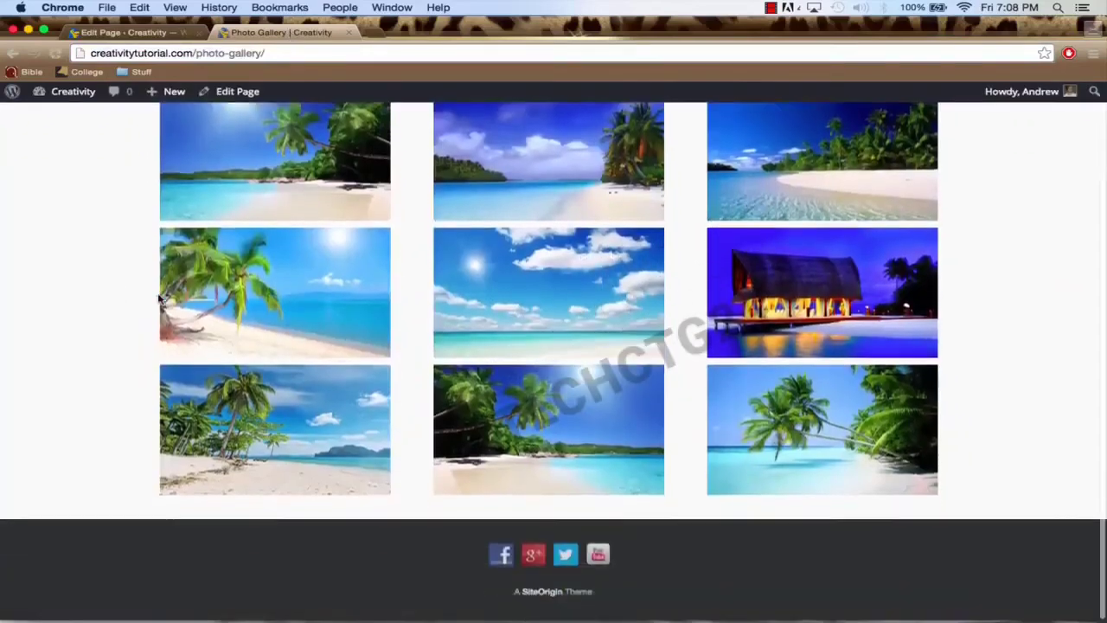
scroll(159, 298, up, 3)
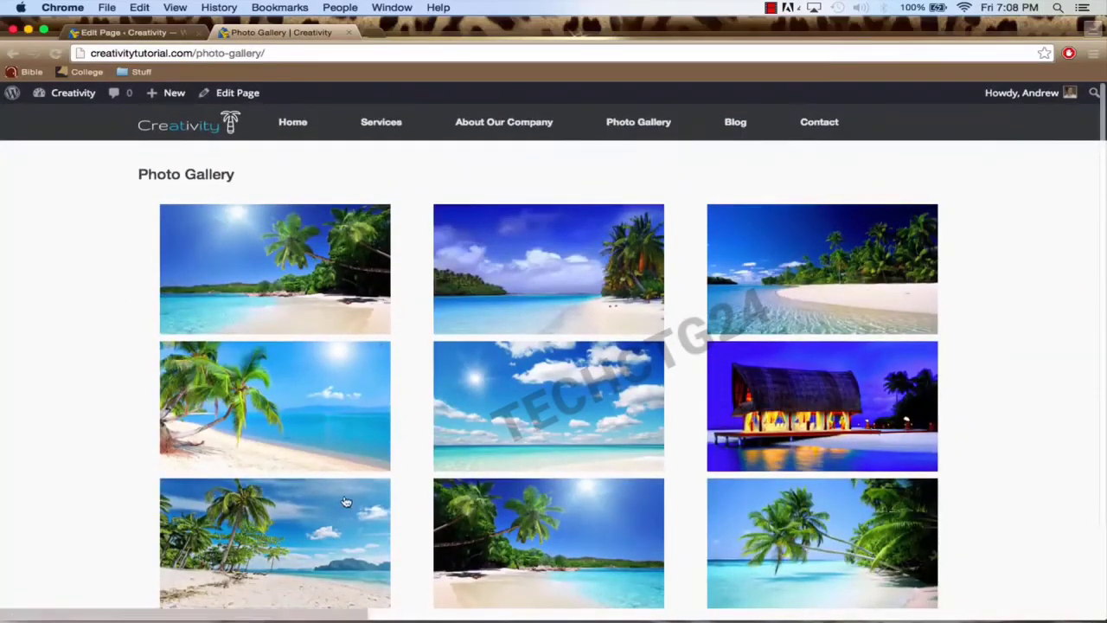
scroll(341, 499, down, 3)
scroll(343, 500, up, 3)
scroll(342, 500, up, 2)
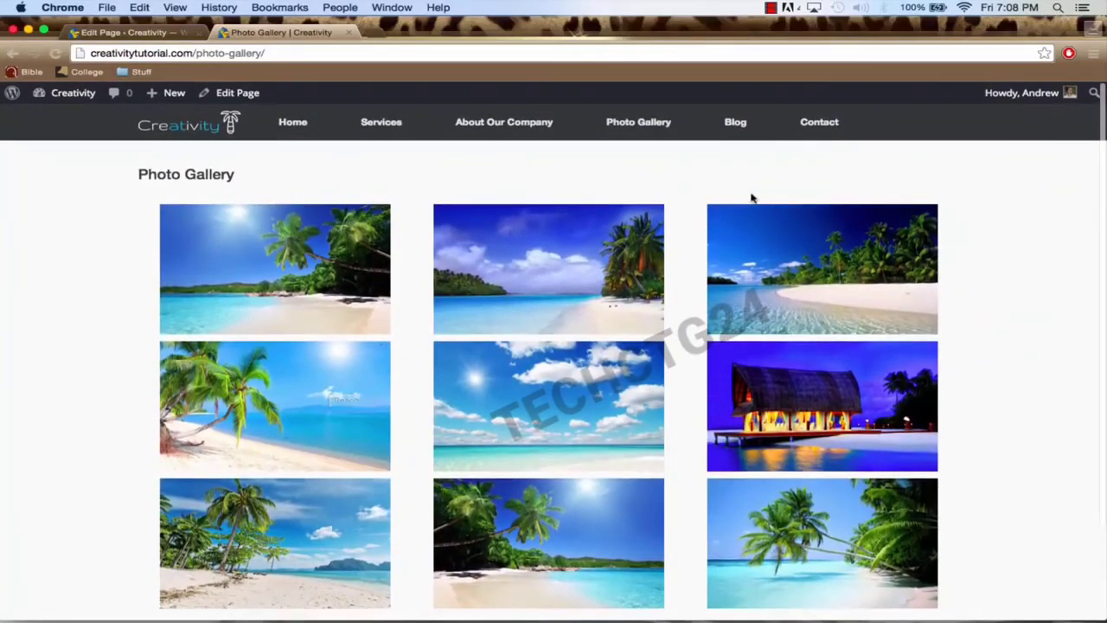
scroll(991, 451, down, 3)
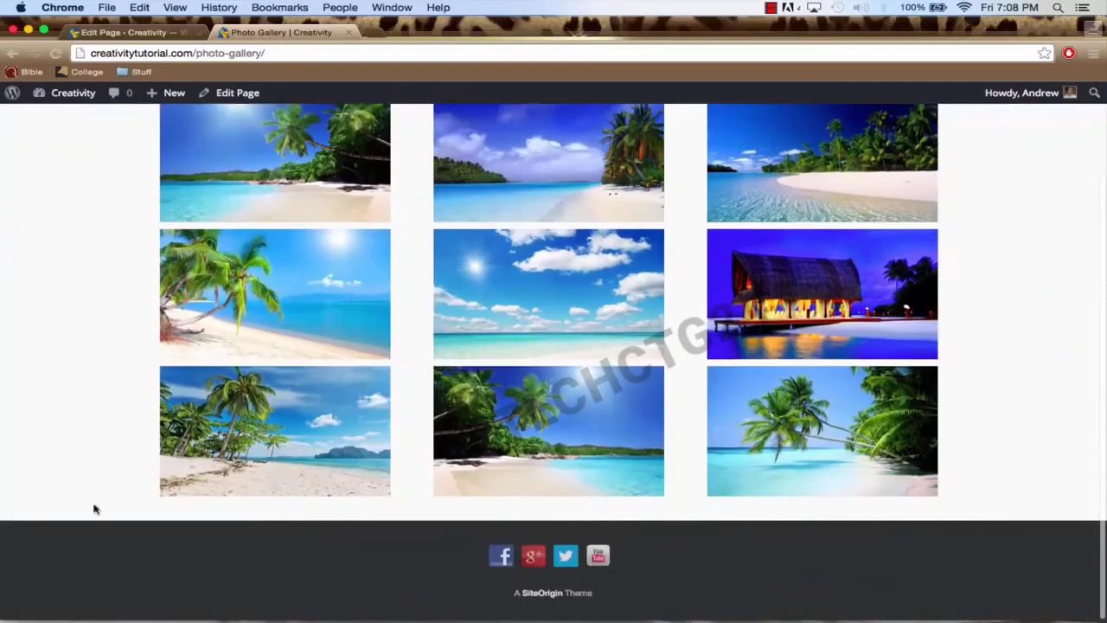
scroll(95, 508, up, 5)
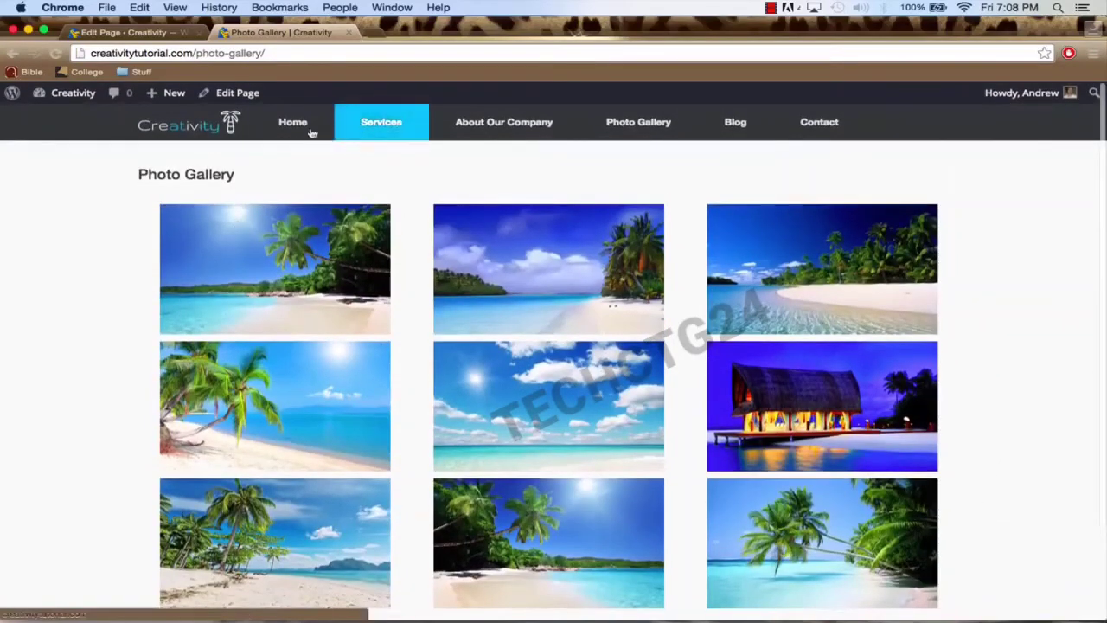
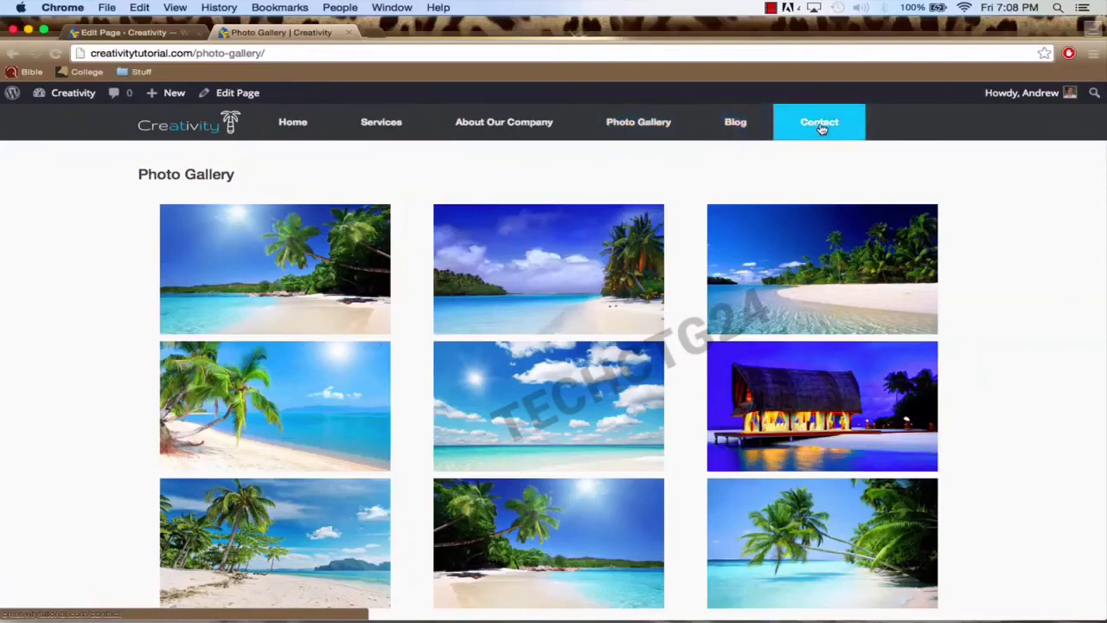
Step: Open the Contact page from Dashboard > Pages and switch it to the Page Builder layout
click(134, 33)
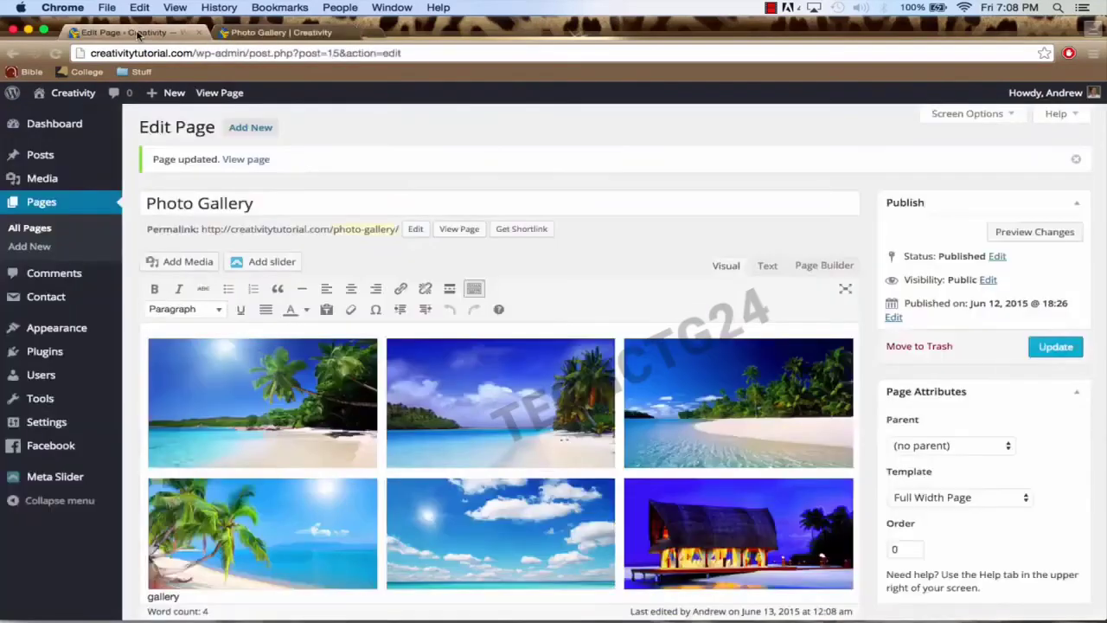
click(73, 130)
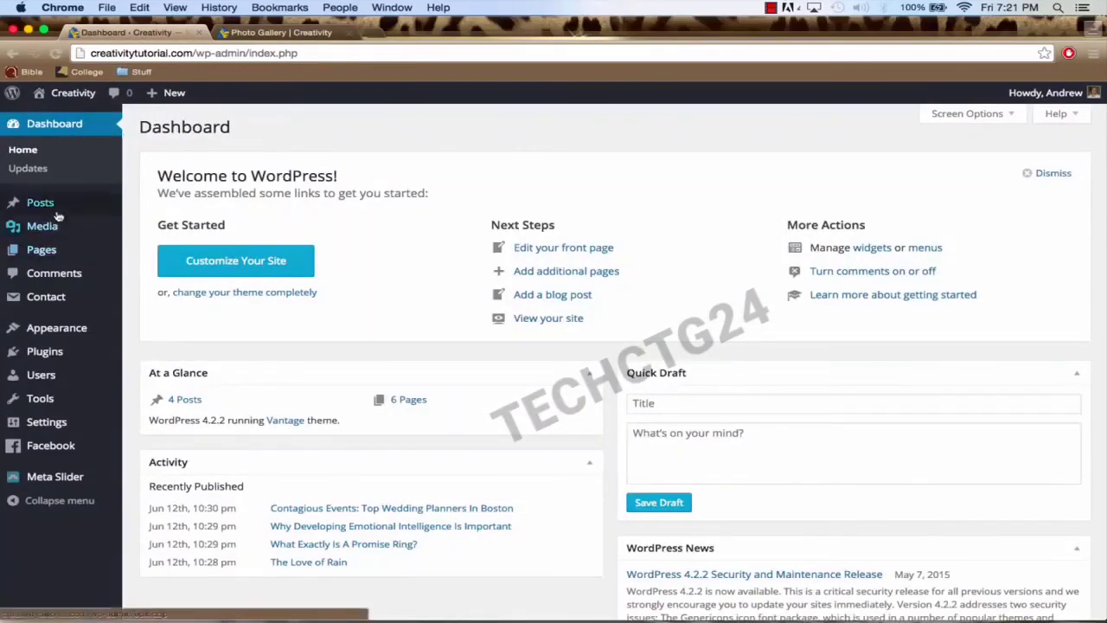
click(59, 251)
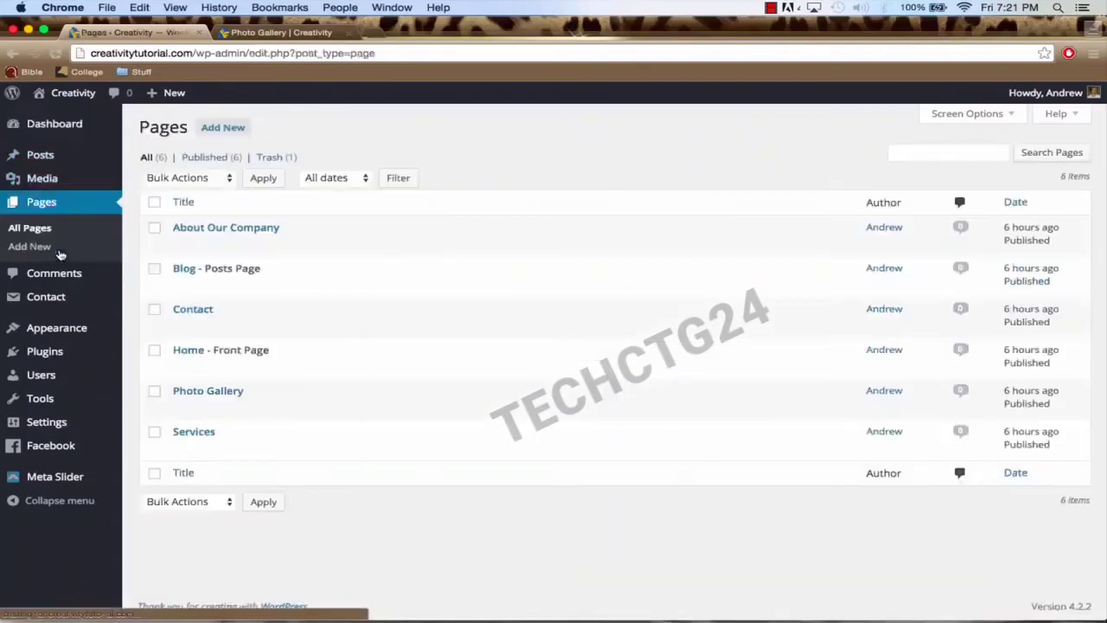
click(193, 313)
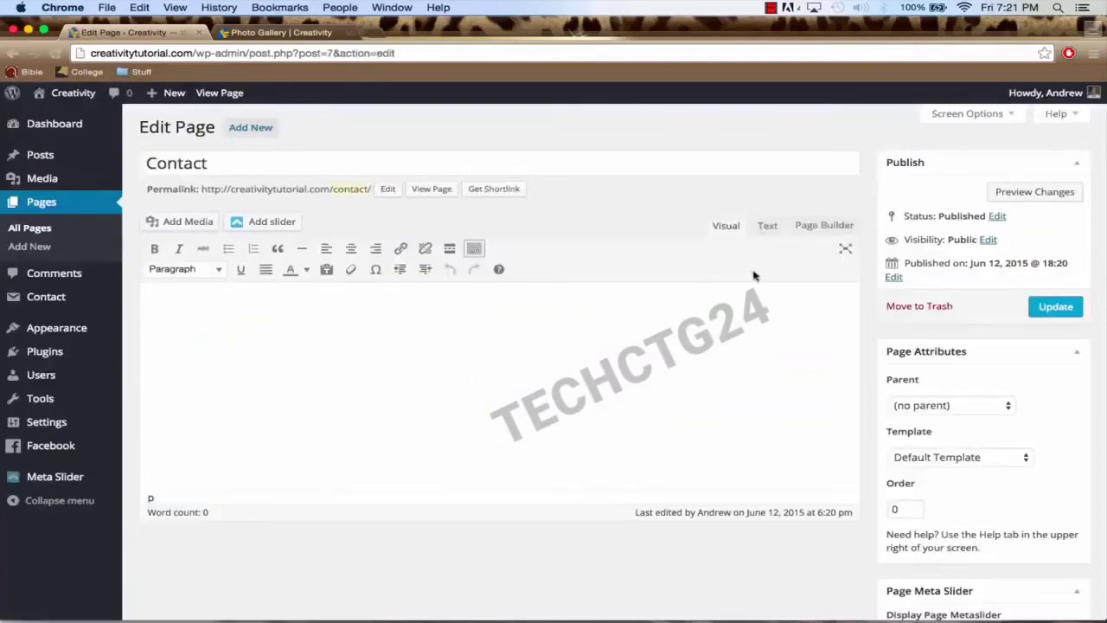
click(826, 229)
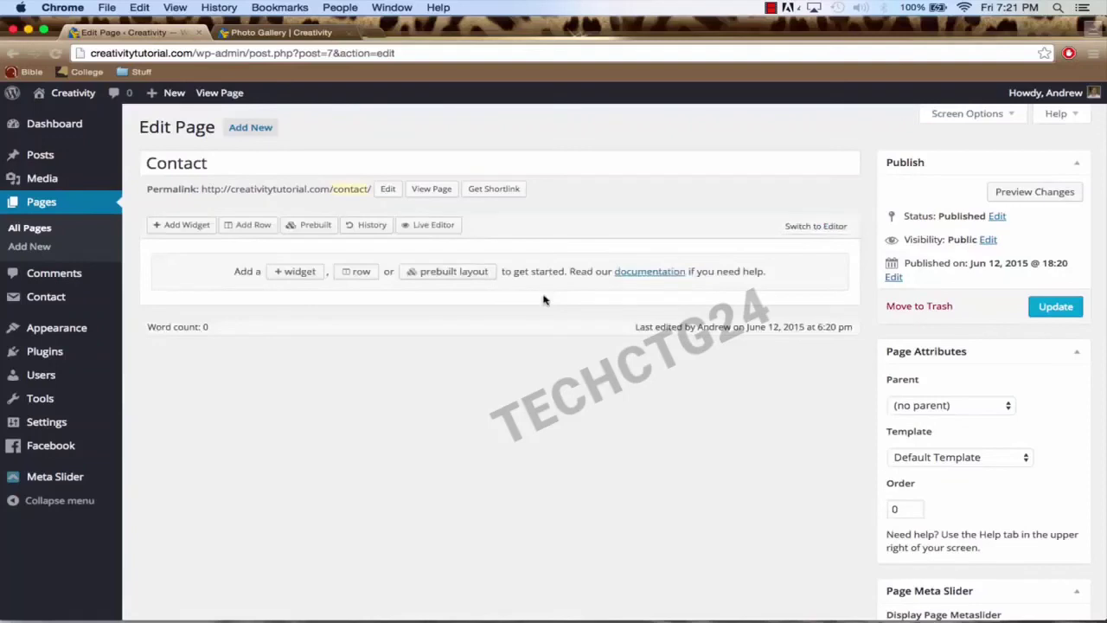
Step: Add a three-column row and a single full-width row to the layout
click(252, 226)
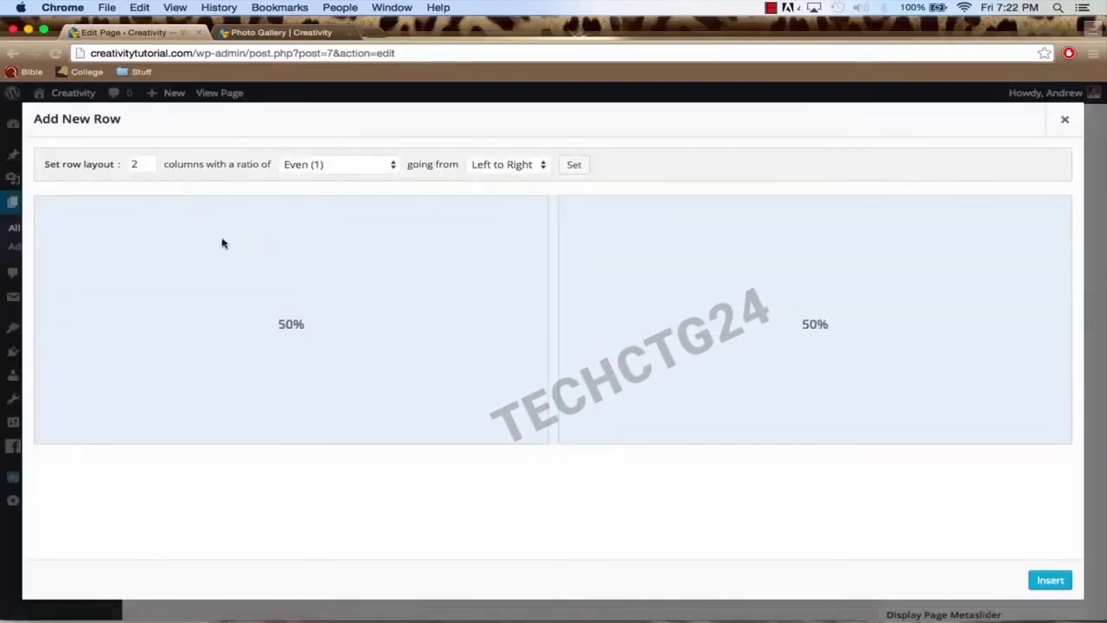
click(149, 163)
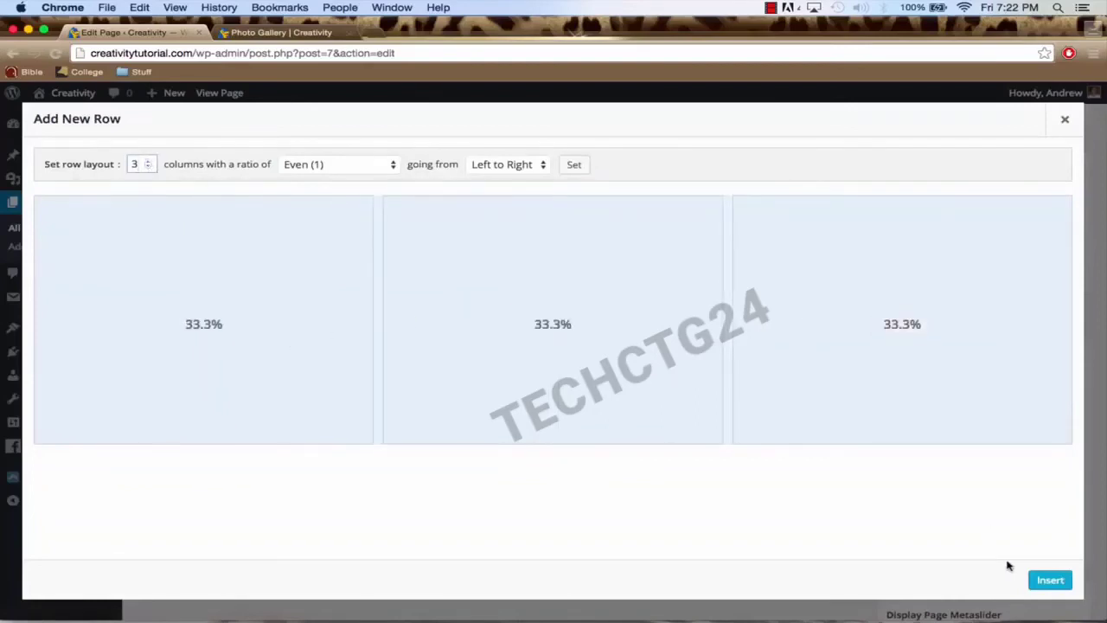
click(1053, 579)
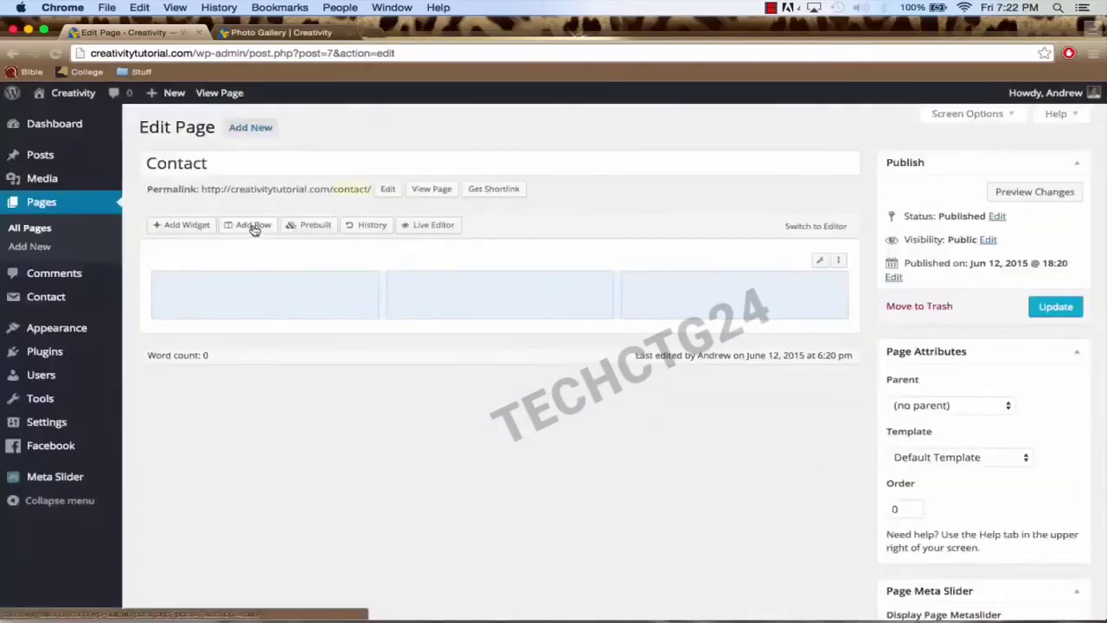
click(252, 225)
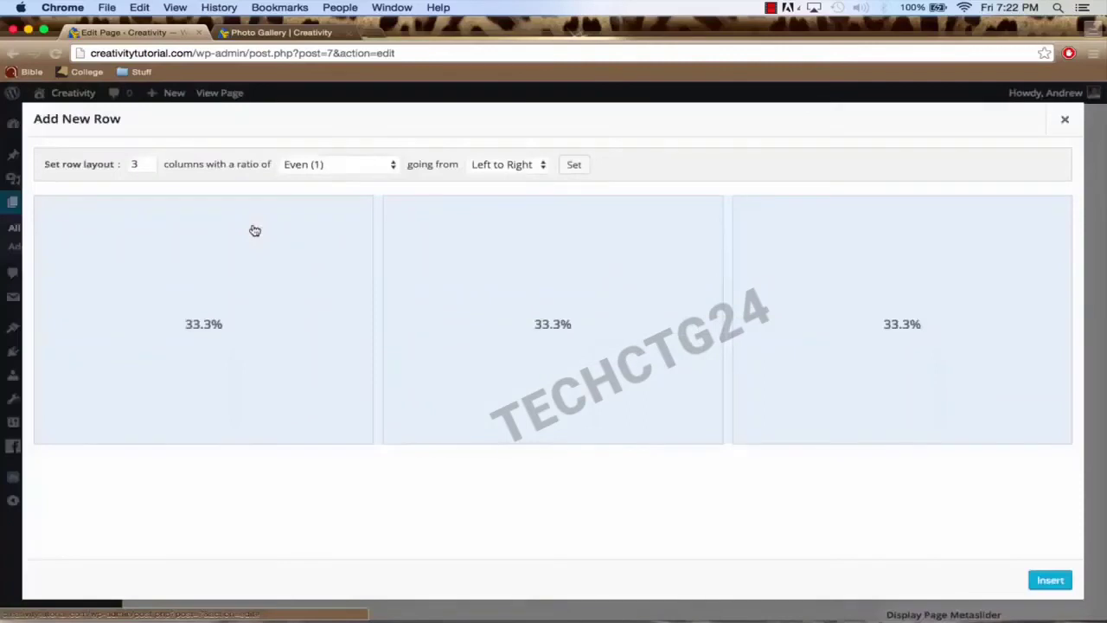
click(148, 168)
click(148, 168)
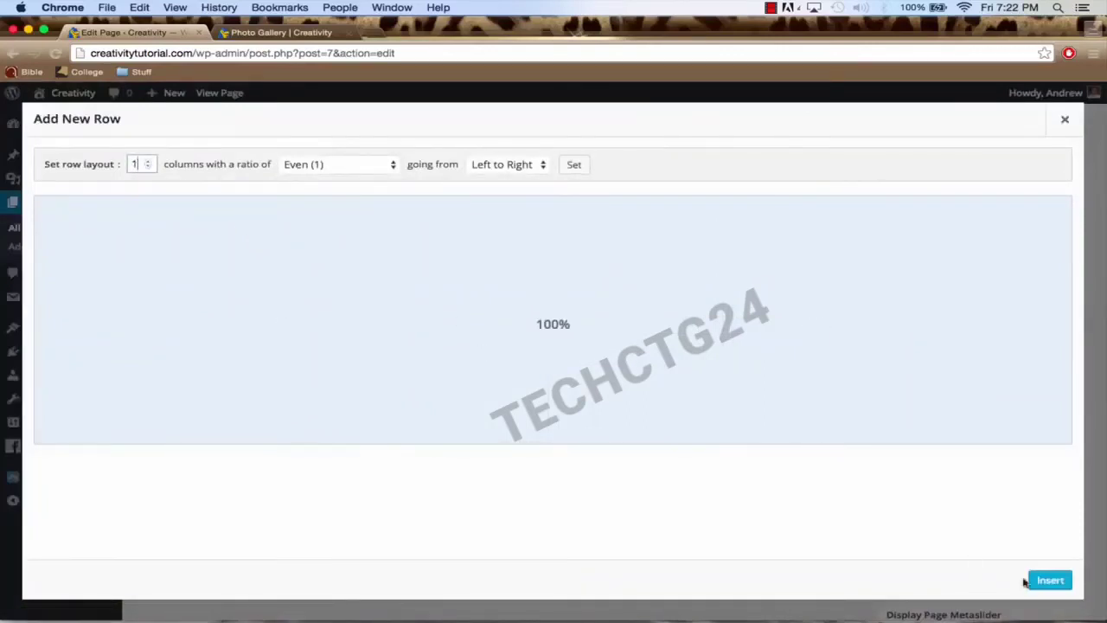
click(1051, 582)
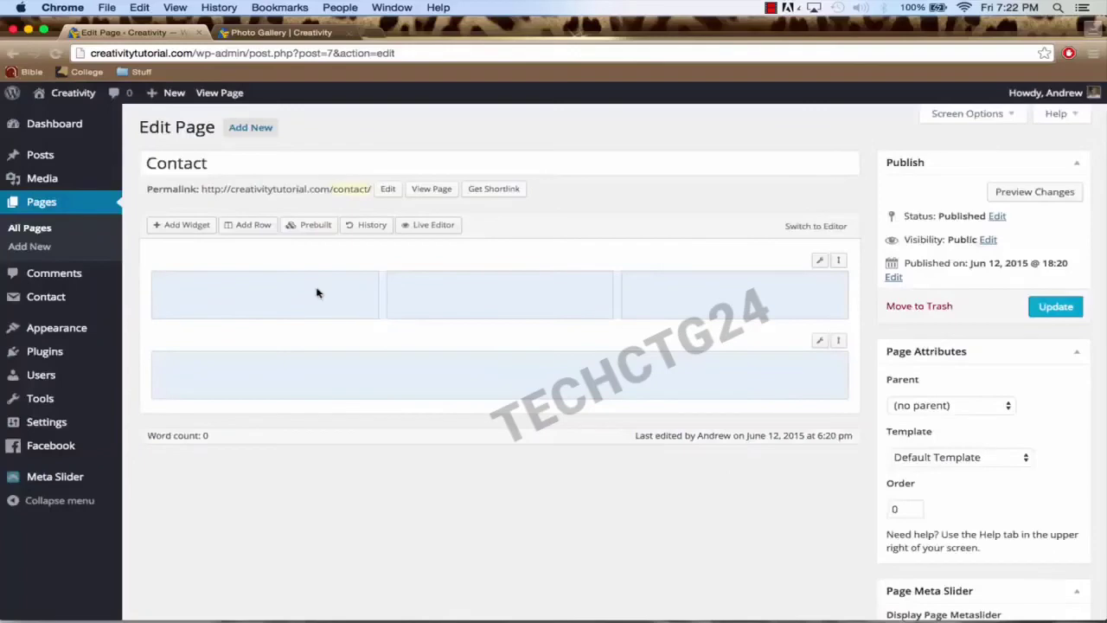
Step: Add a two-column row and drag the full-width row above it
click(202, 226)
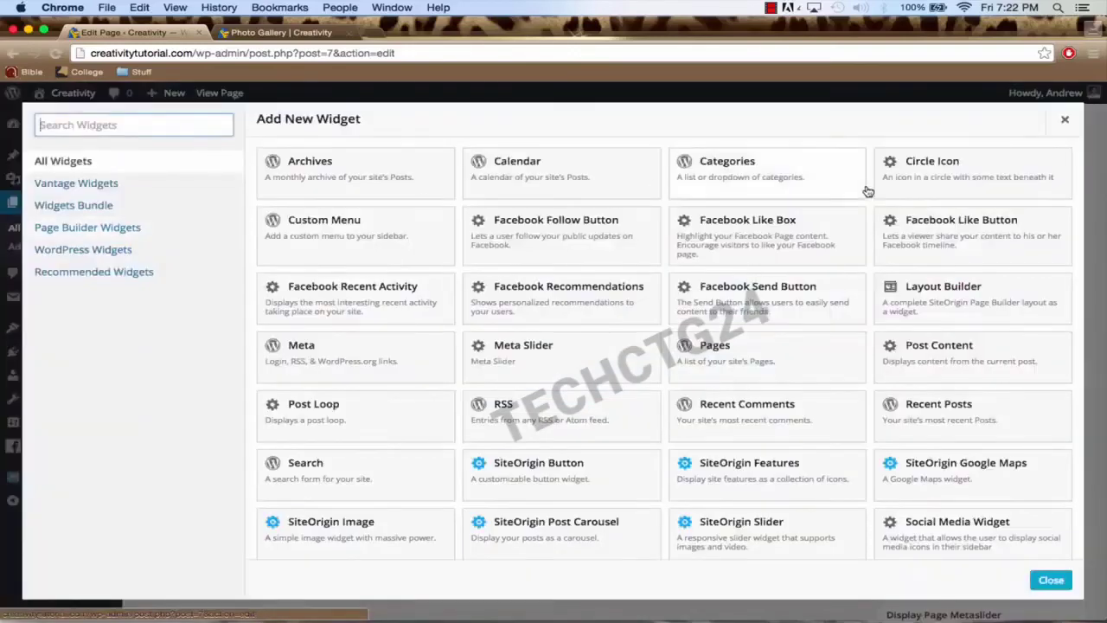
click(1063, 119)
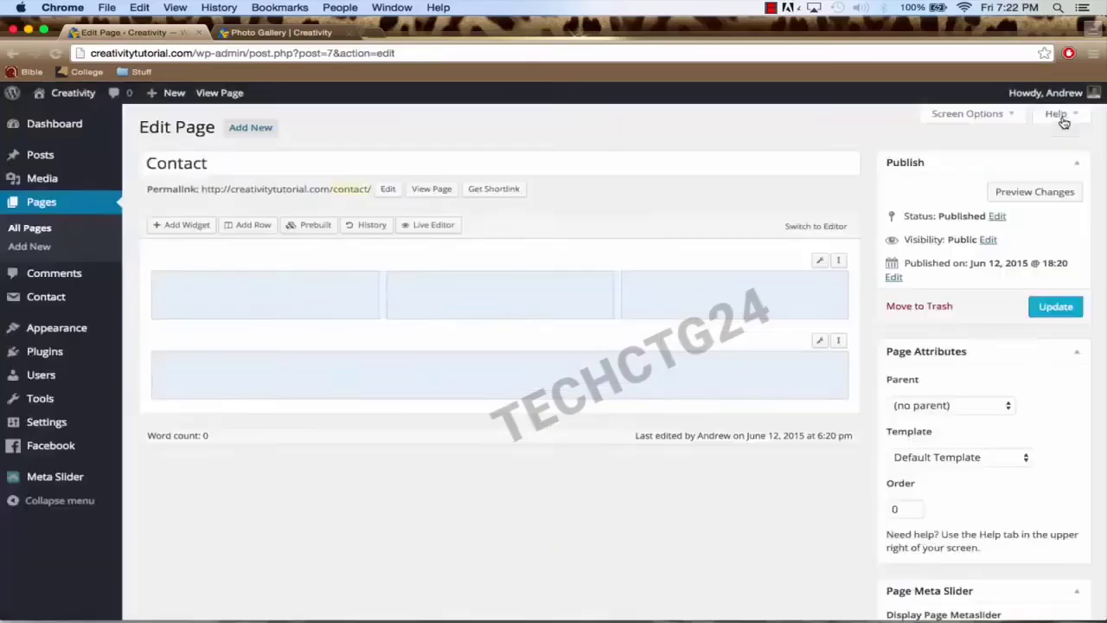
click(256, 226)
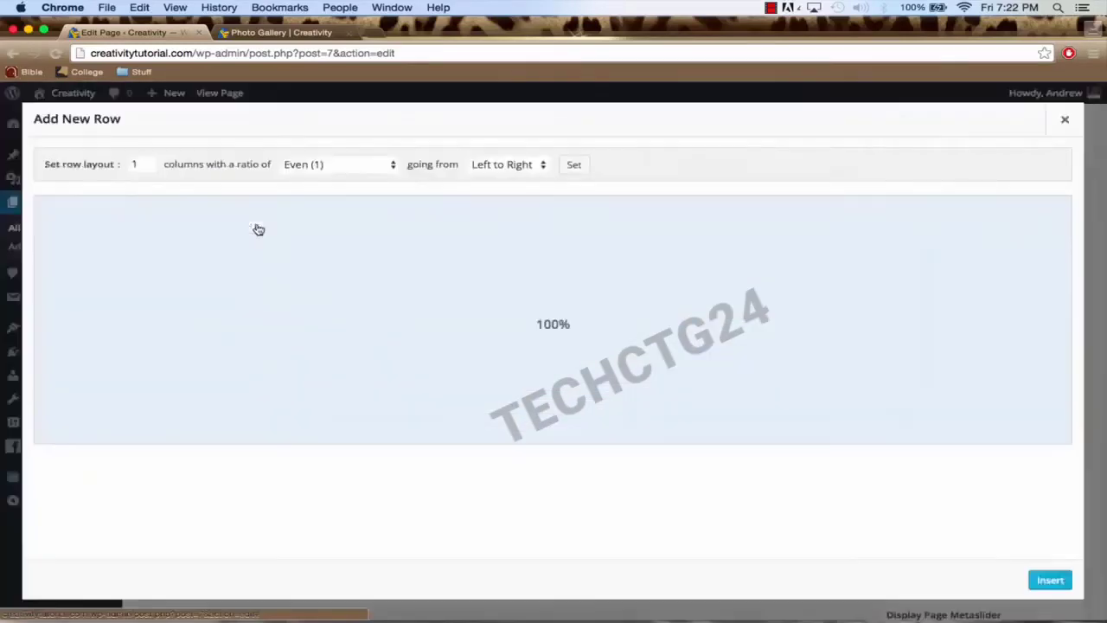
click(148, 161)
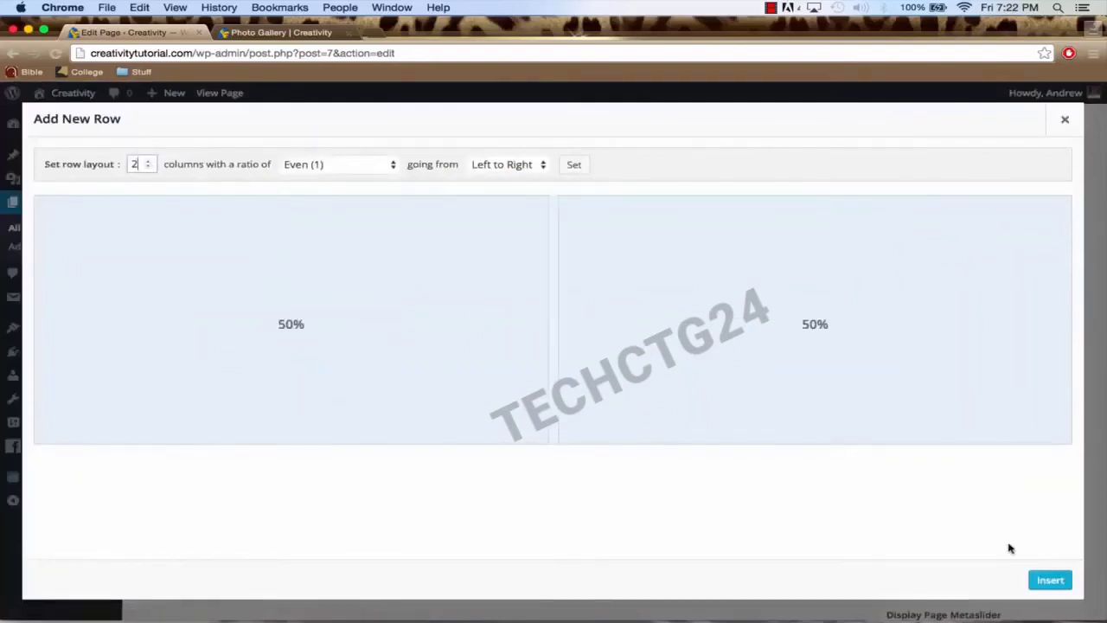
click(1048, 579)
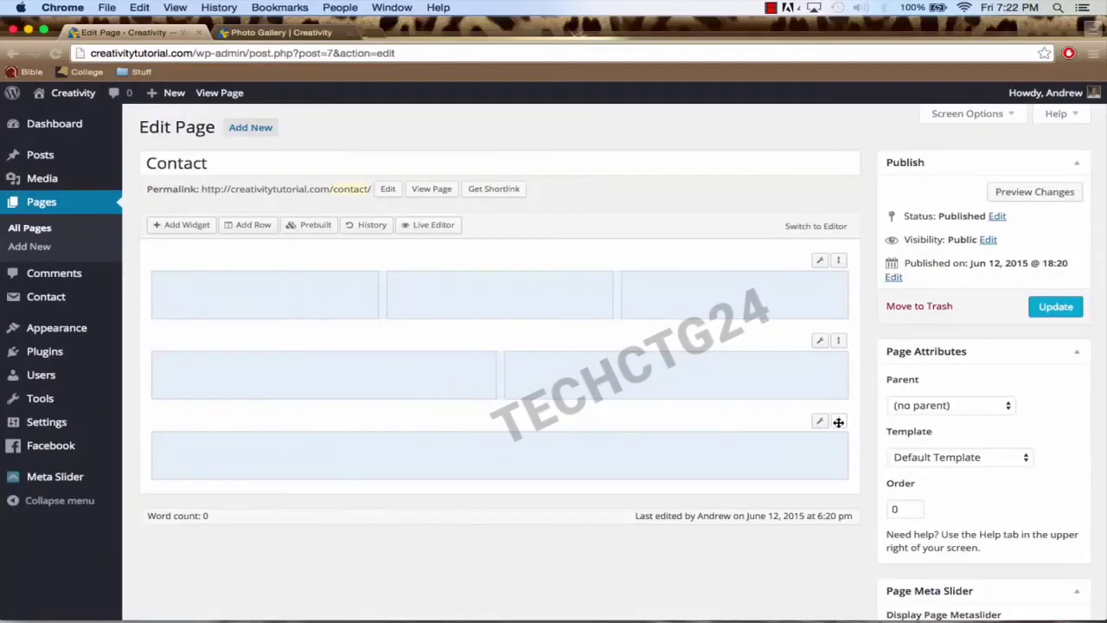
drag(838, 422, 829, 337)
Step: Select the top-left cell of the three-column row to receive a widget
click(599, 380)
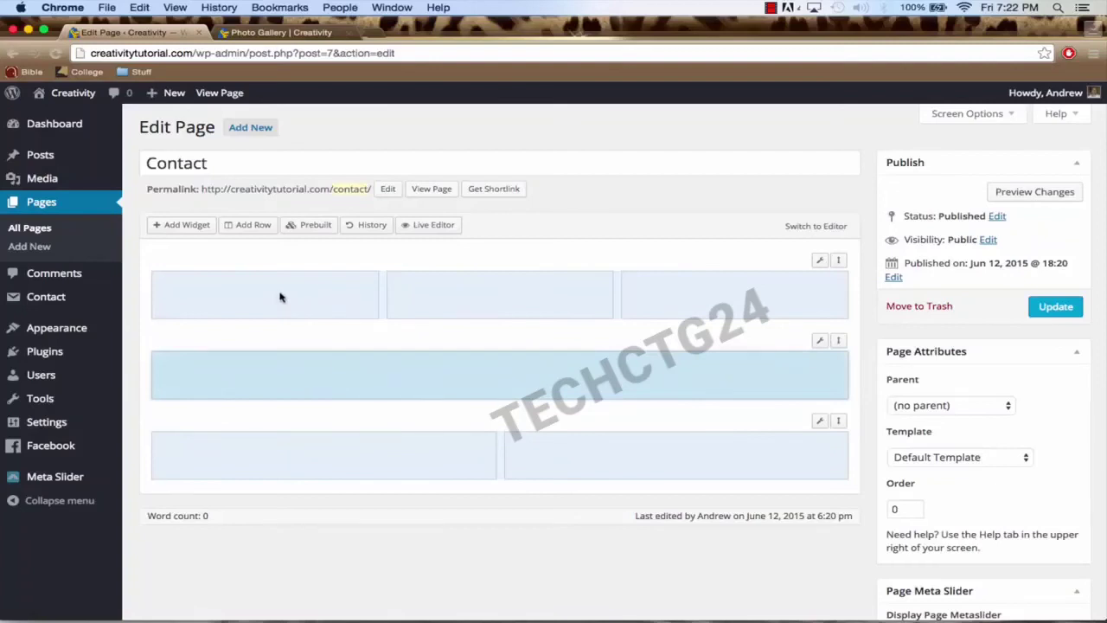
click(360, 454)
click(622, 460)
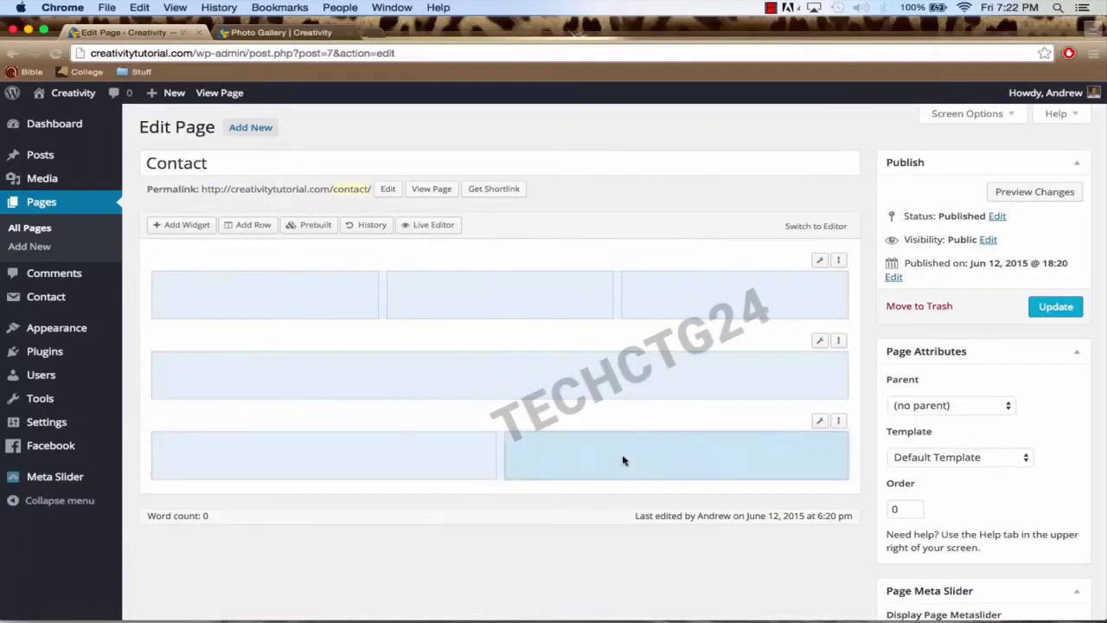
click(210, 301)
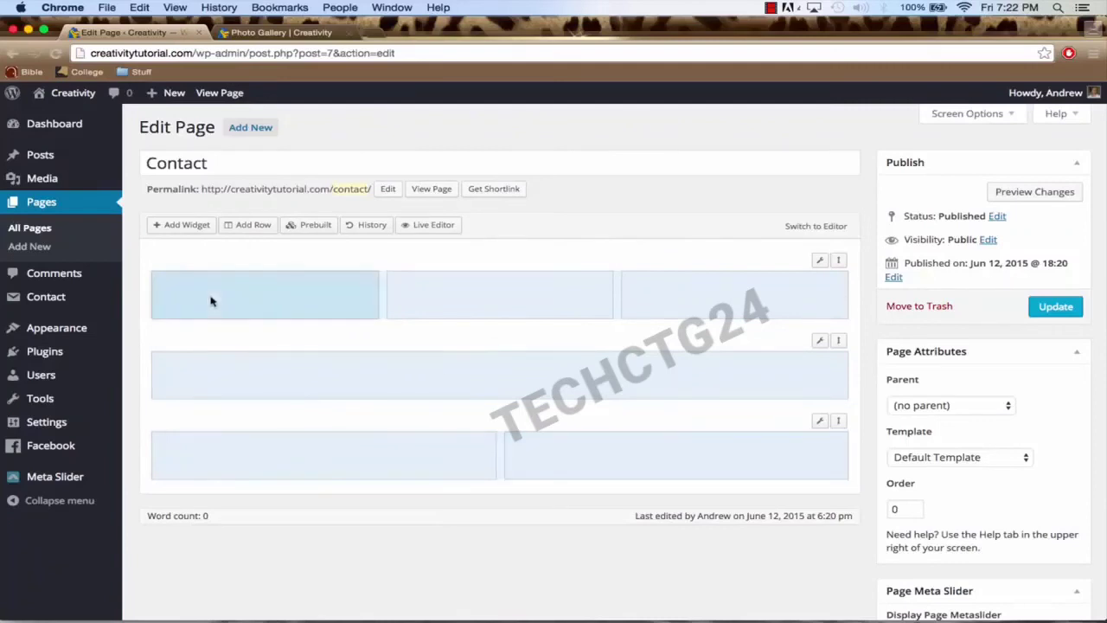
Step: Add a Visual Editor widget to the top-left cell with 'Contact', a phone number and an email line
click(190, 228)
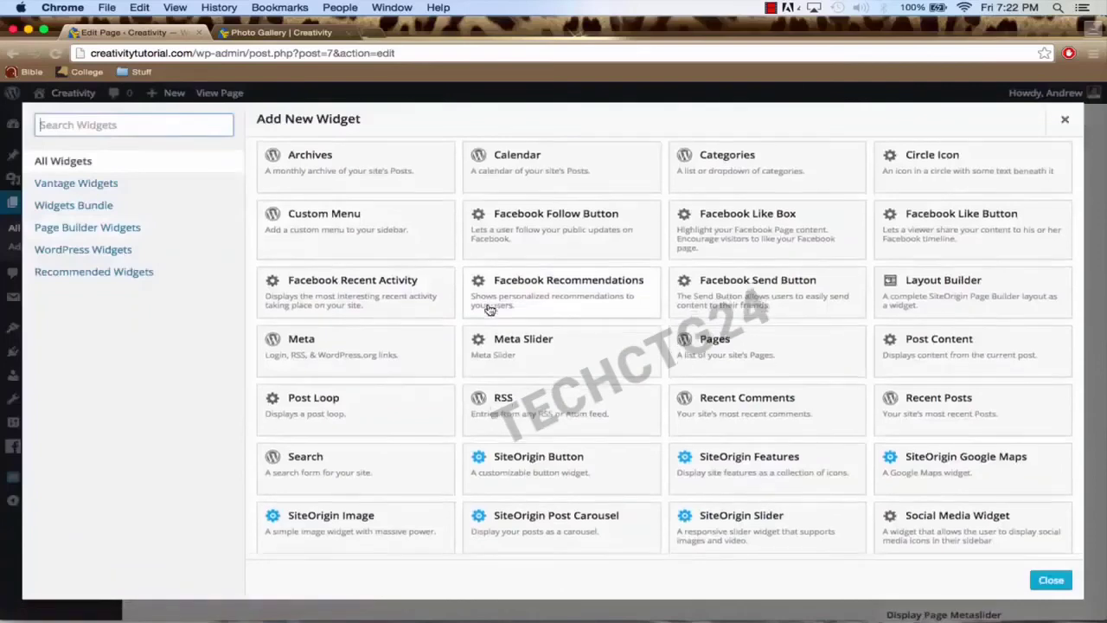
scroll(489, 309, down, 3)
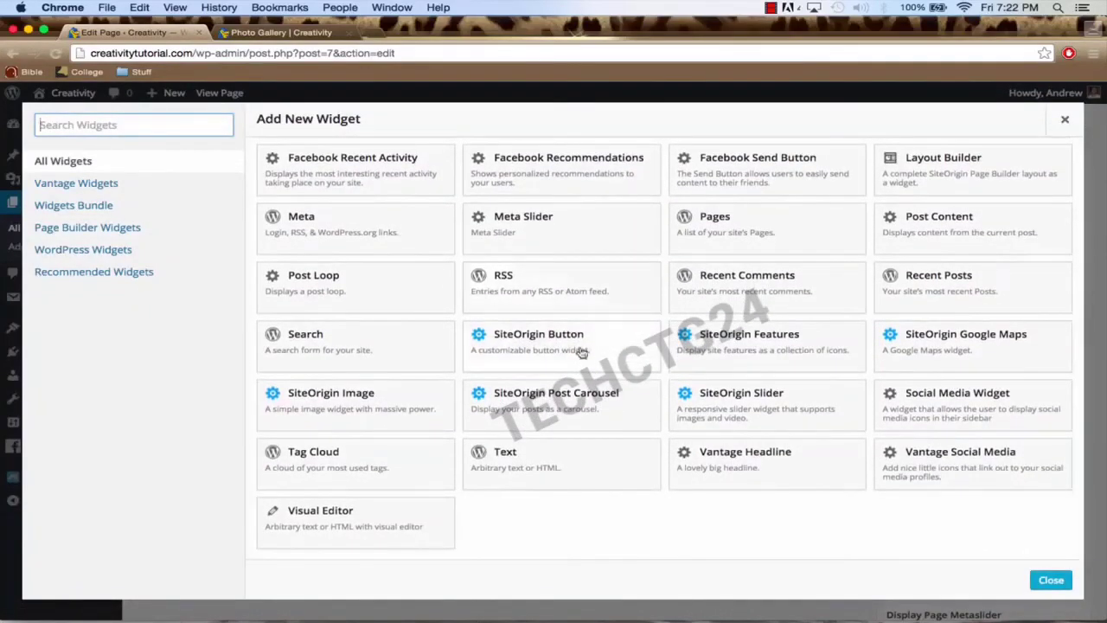
click(358, 525)
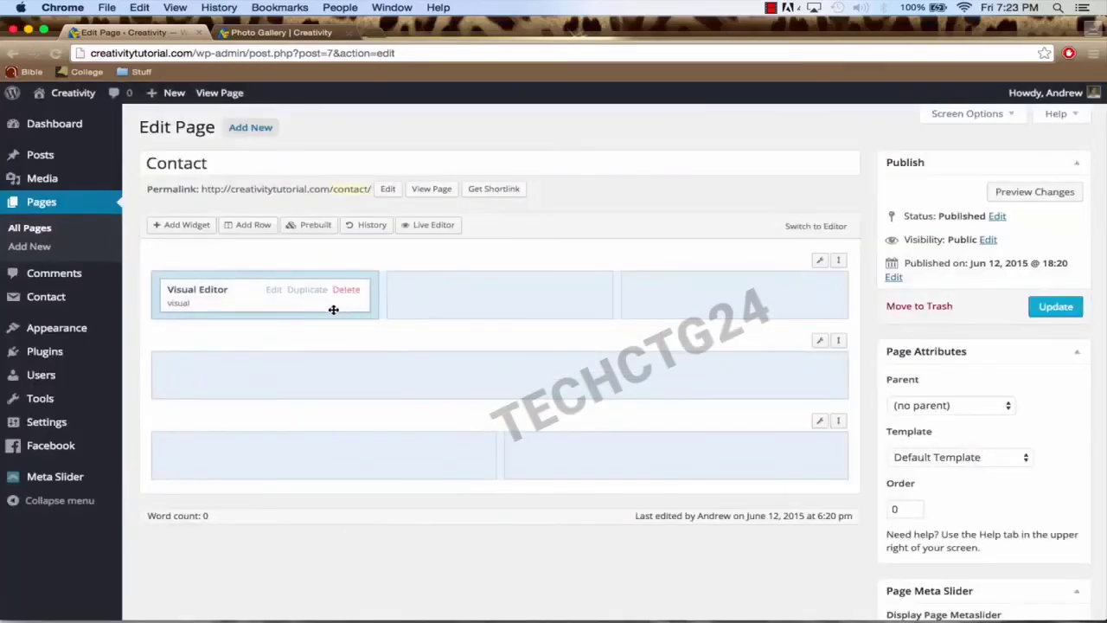
click(273, 290)
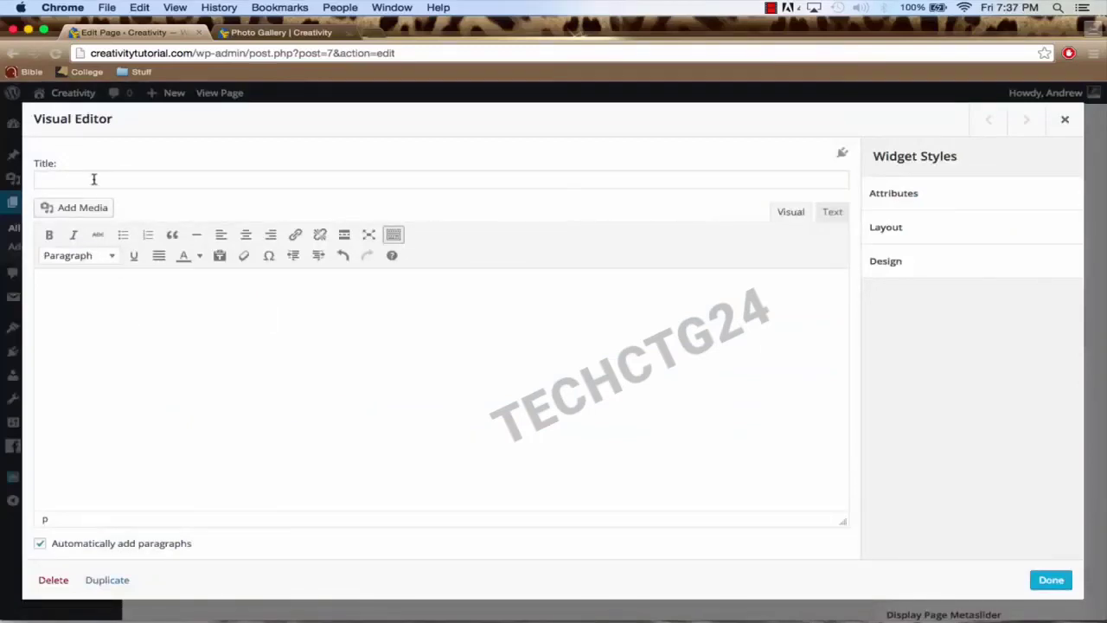
click(222, 302)
text(Contact )
text(Phone)
key(BackSpace)
key(BackSpace)
key(BackSpace)
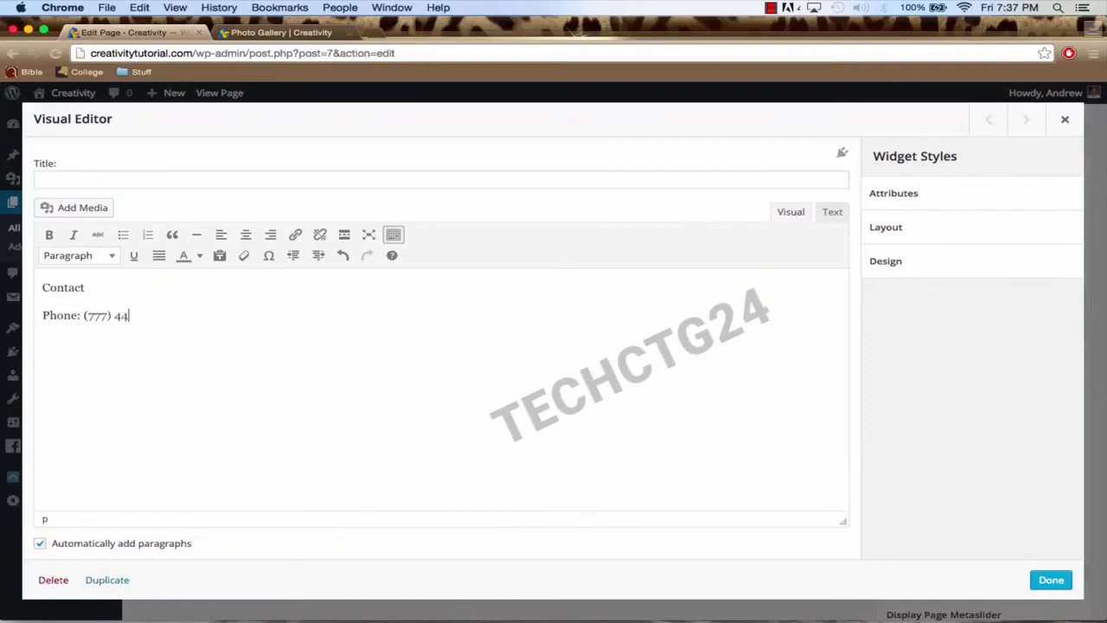
key(shift+Return)
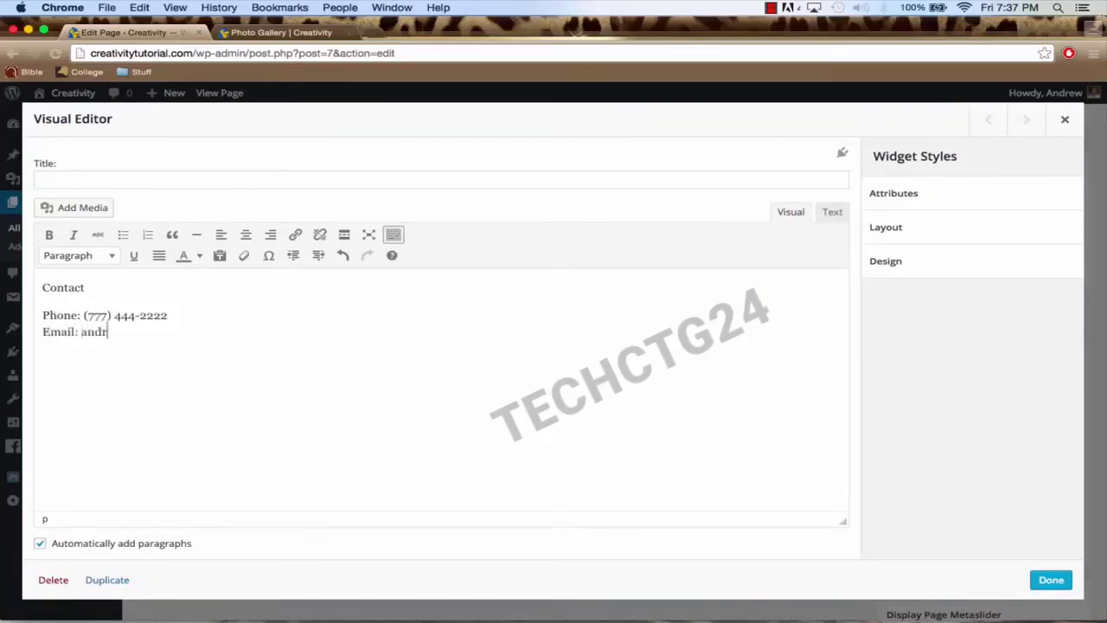
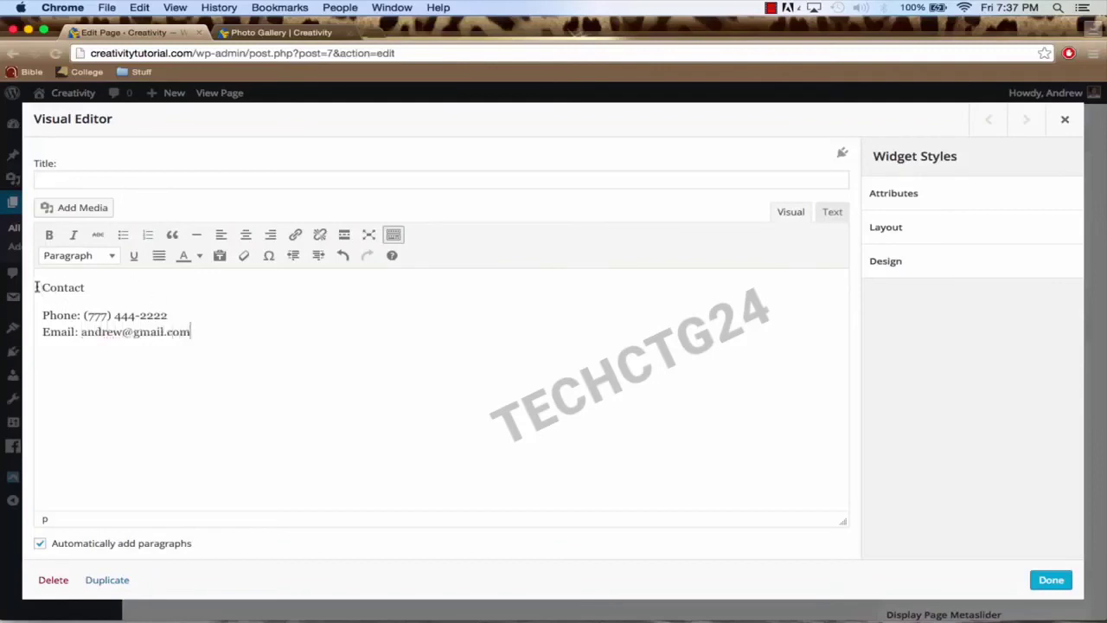
Step: Center the contact text, make 'Contact' a Heading 1, and finish the widget
drag(38, 287, 276, 346)
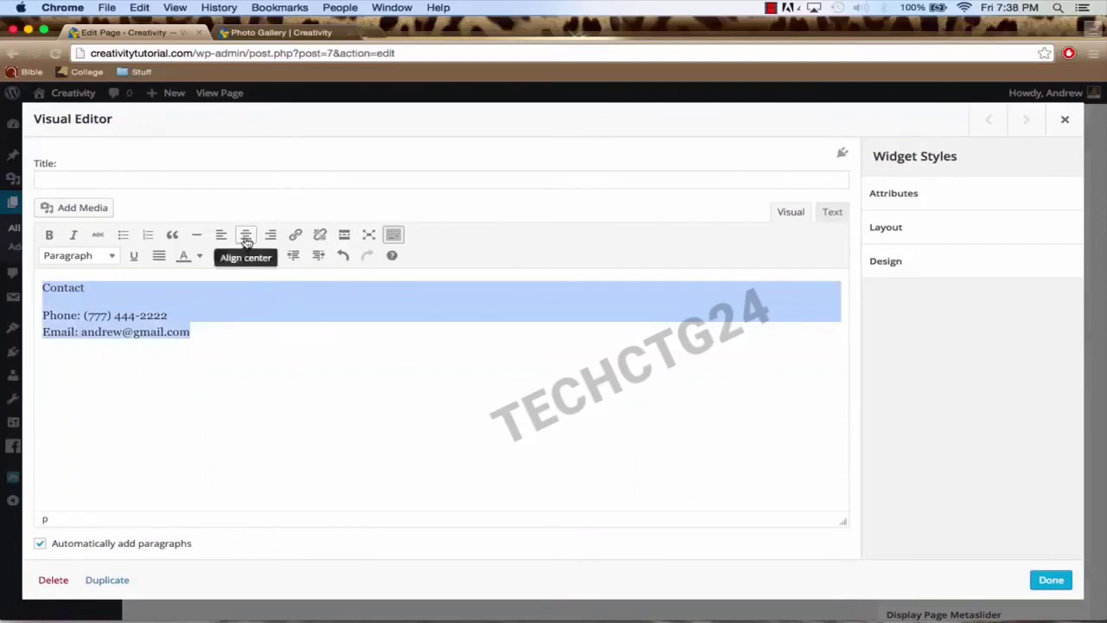
click(246, 242)
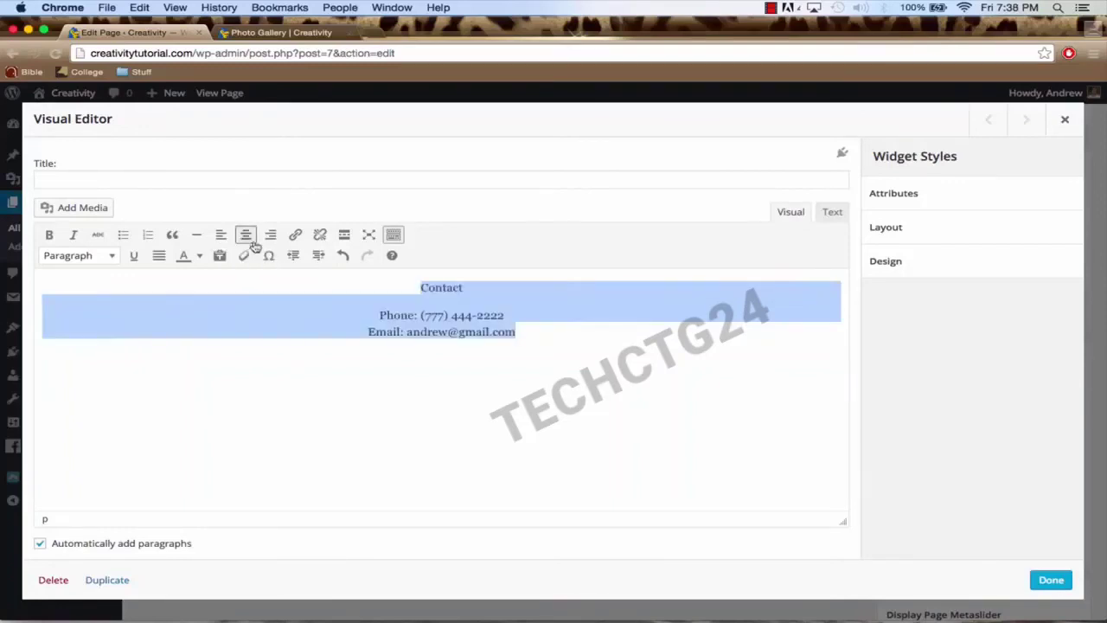
click(436, 287)
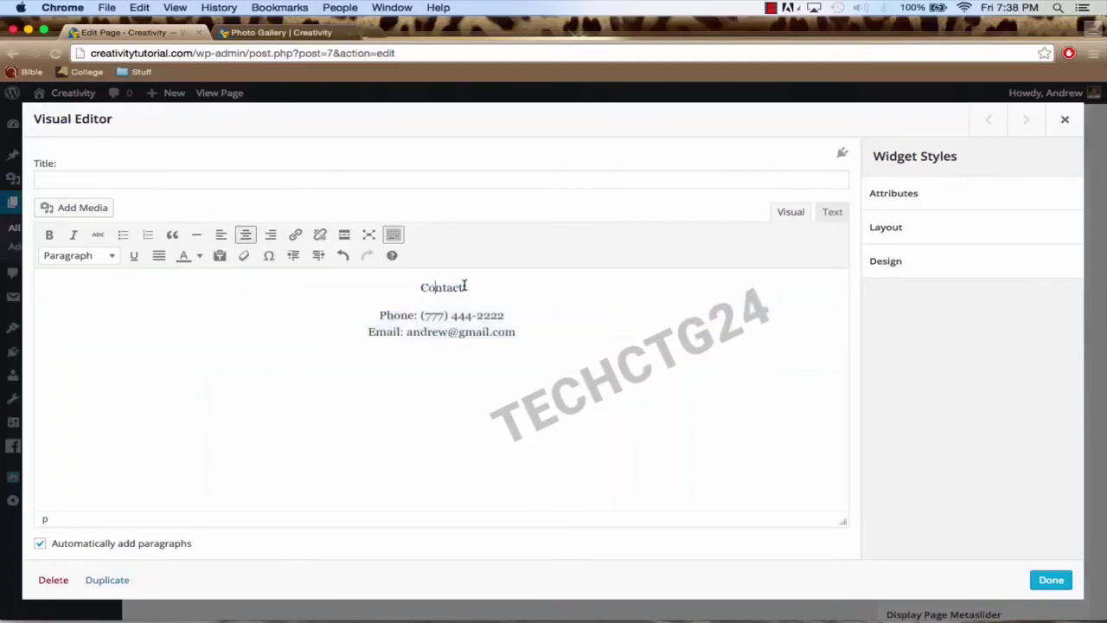
drag(462, 287, 421, 288)
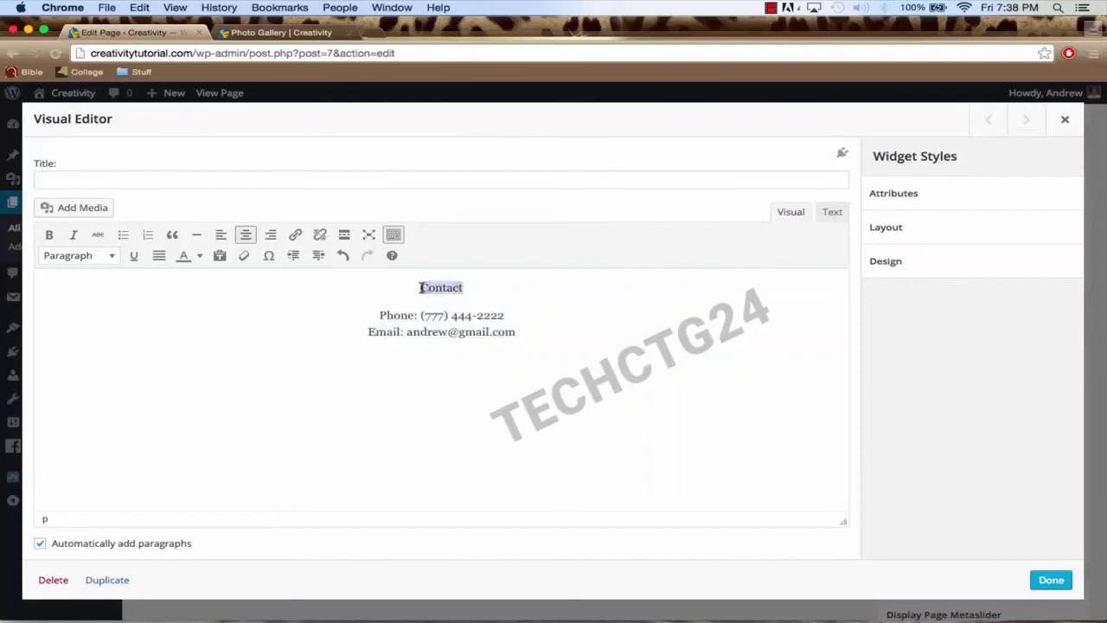
click(111, 257)
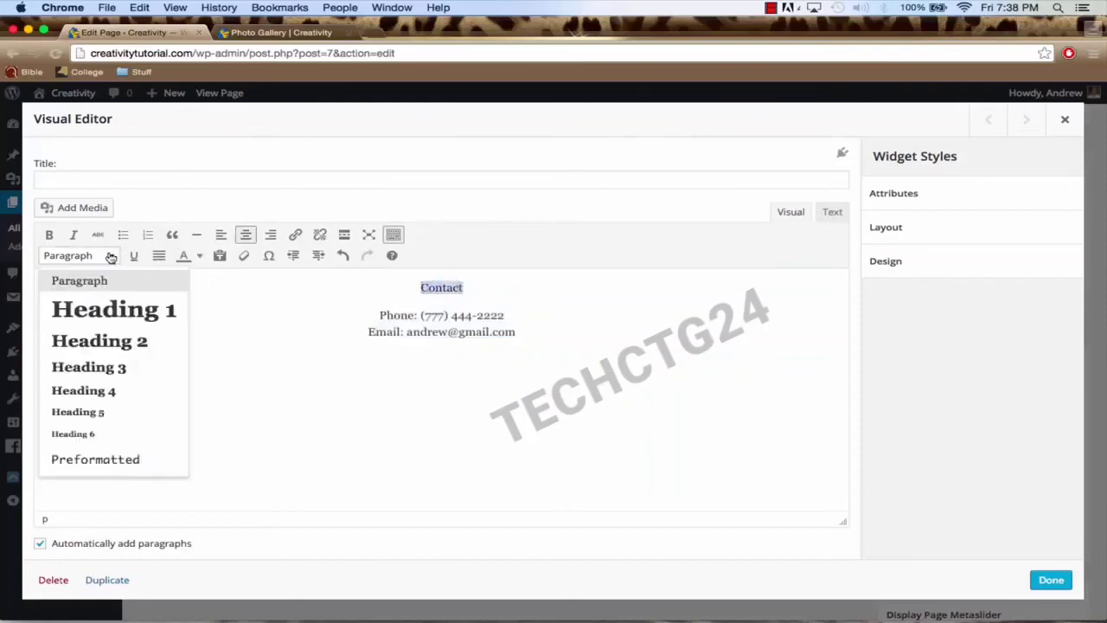
click(115, 310)
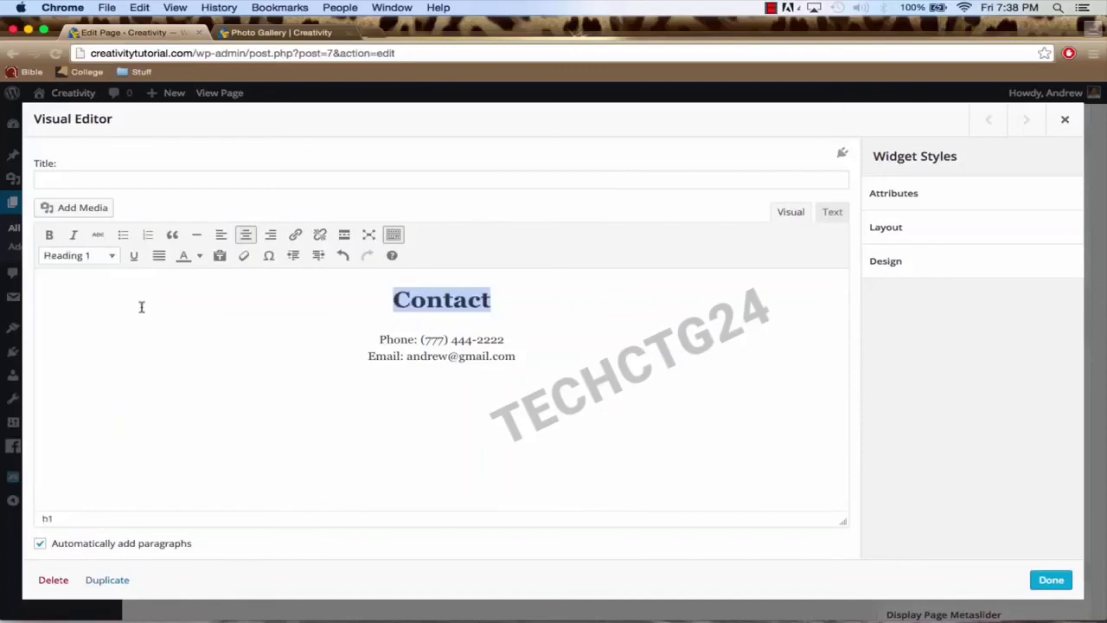
click(448, 340)
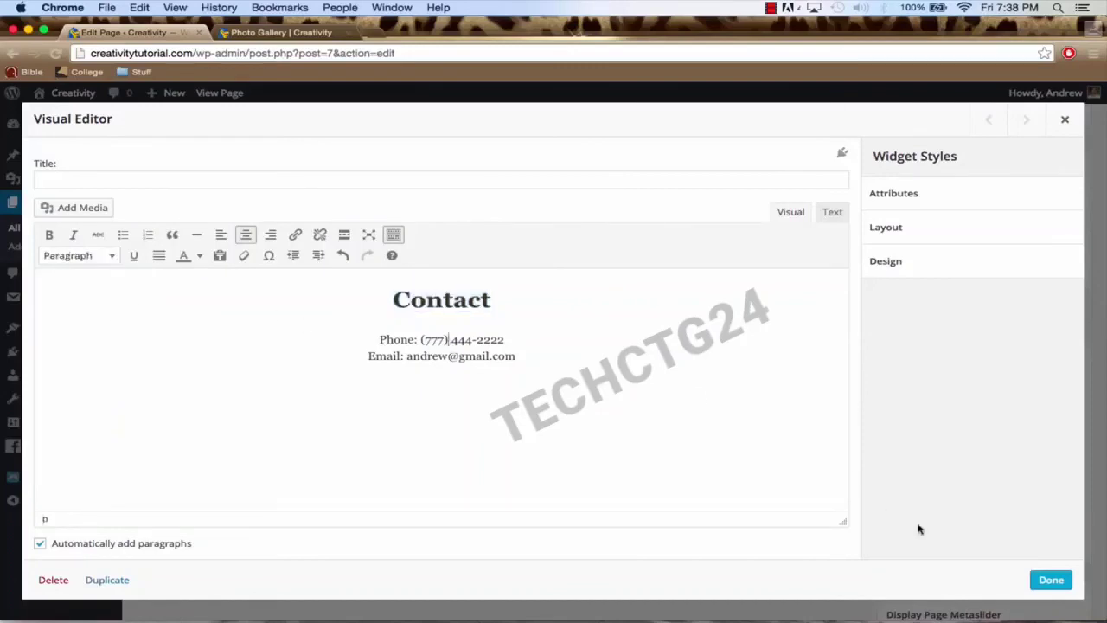
click(1051, 579)
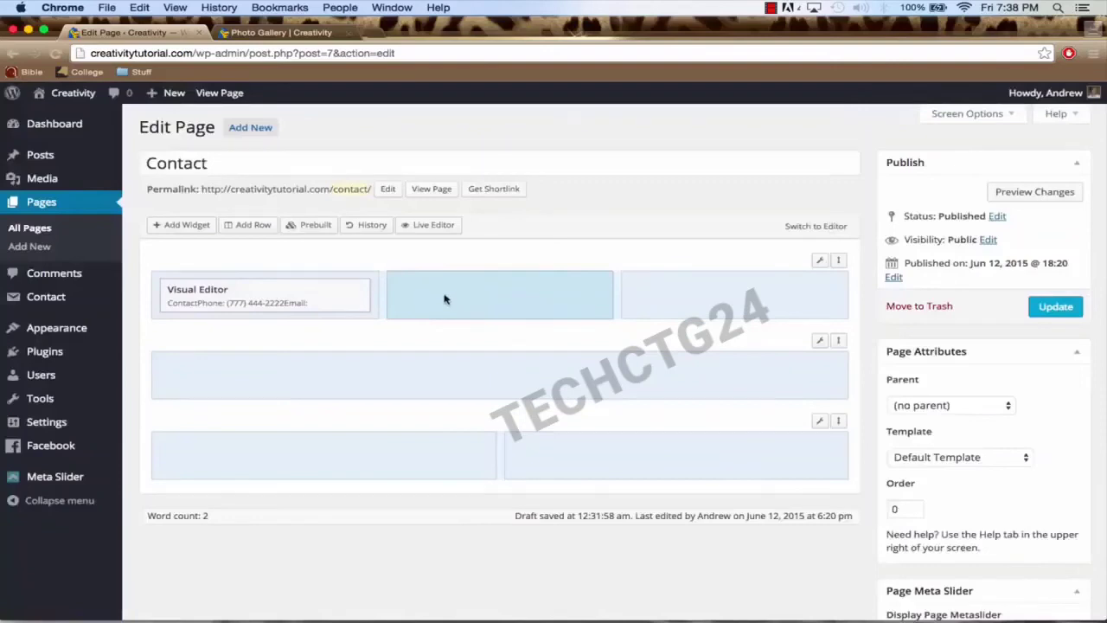
Step: Add a Visual Editor widget with 'Office Hours', 'Weekdays: 8am-5pm' and 'Weekends: 12pm-5pm'
click(186, 227)
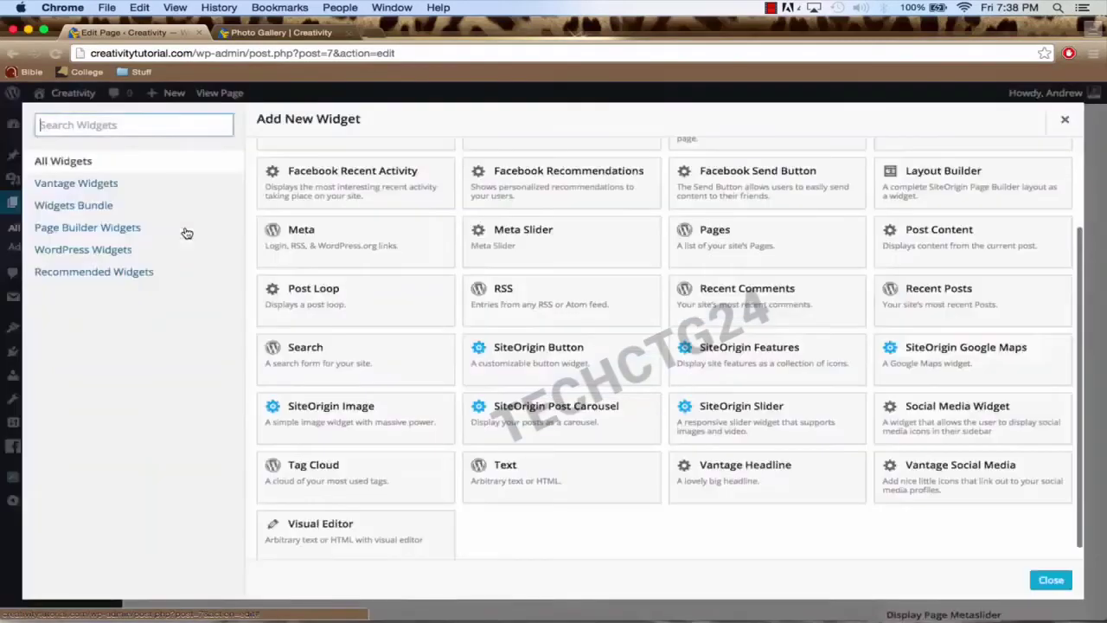
click(359, 541)
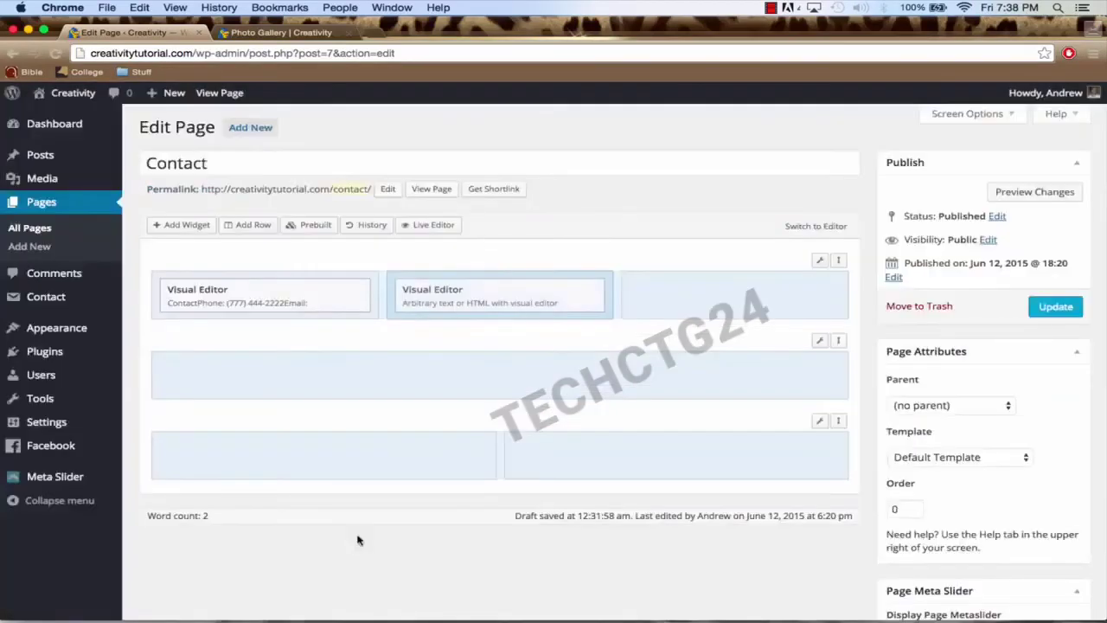
click(508, 293)
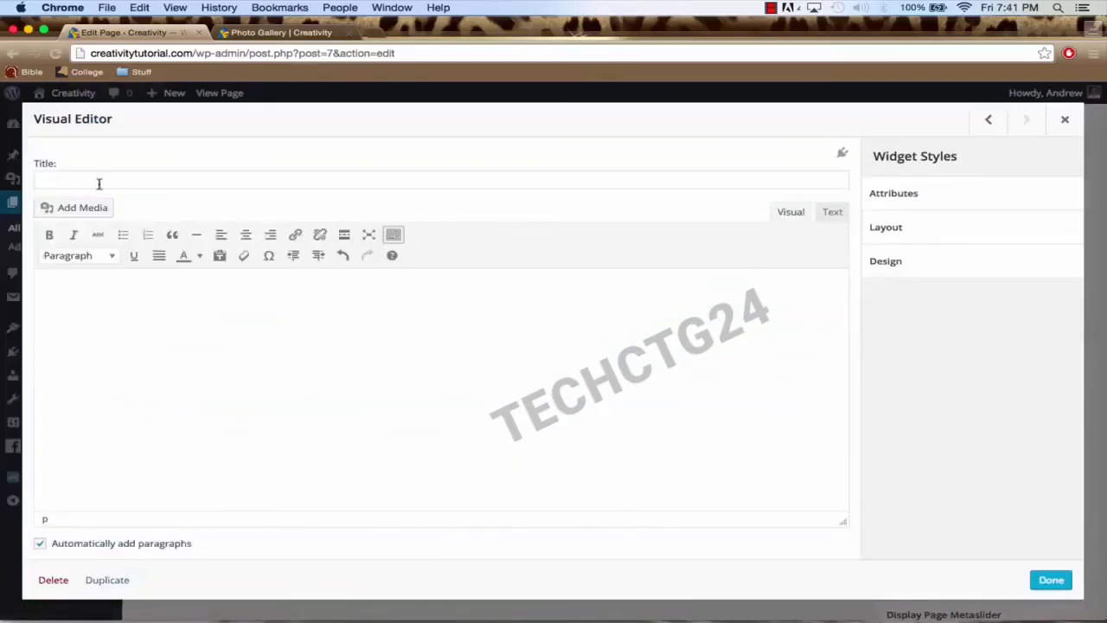
click(191, 317)
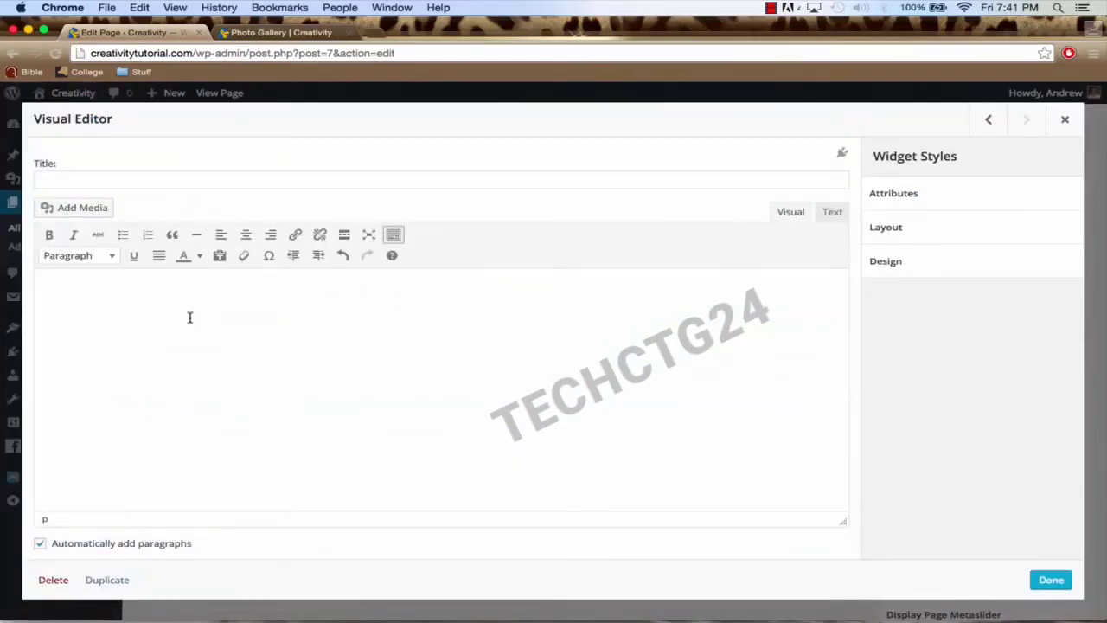
text(Su)
key(BackSpace)
key(BackSpace)
text(Office )
text(Hours )
text(Week)
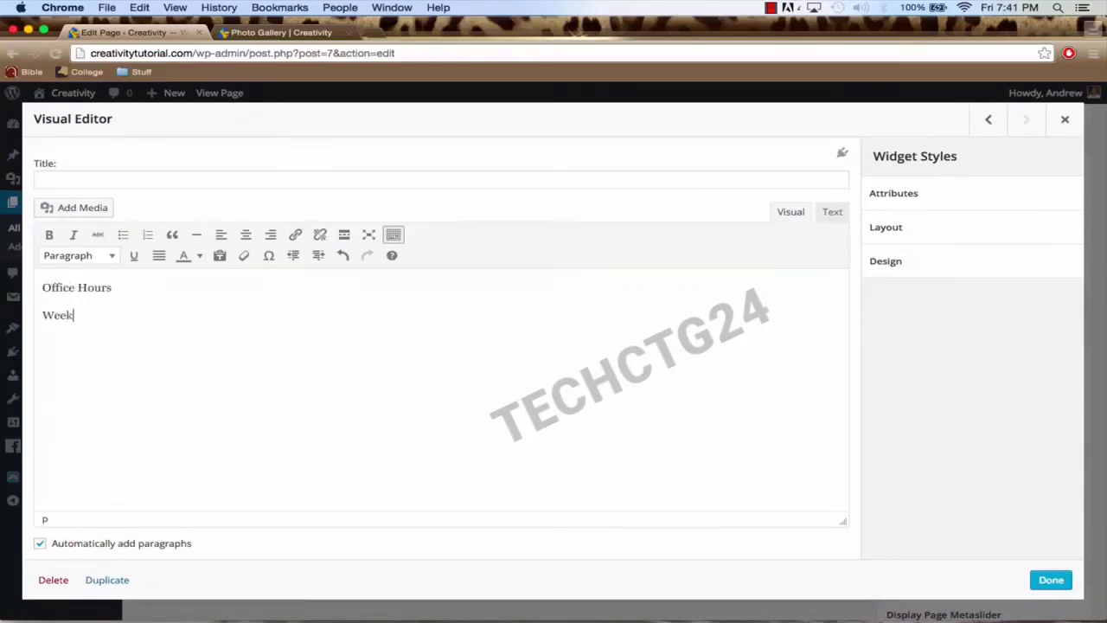
text(days)
text(: 8am)
text(-5pm)
text(Weekends)
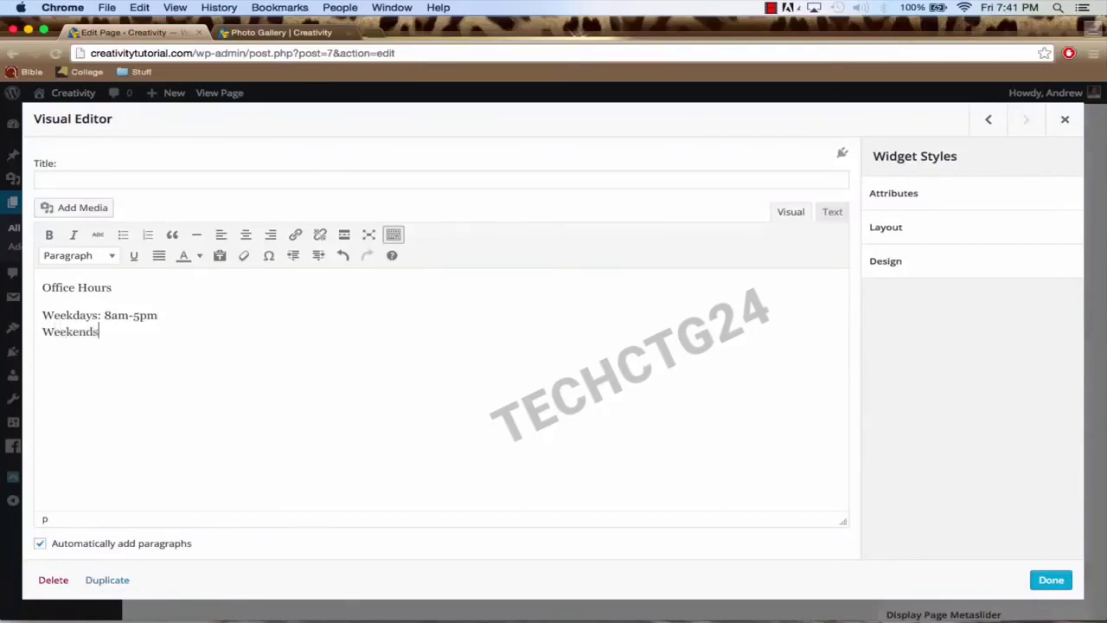
text(: 12pm-5pm)
Step: Center the office hours text, make 'Office Hours' a Heading 1, and finish the widget
drag(42, 287, 245, 344)
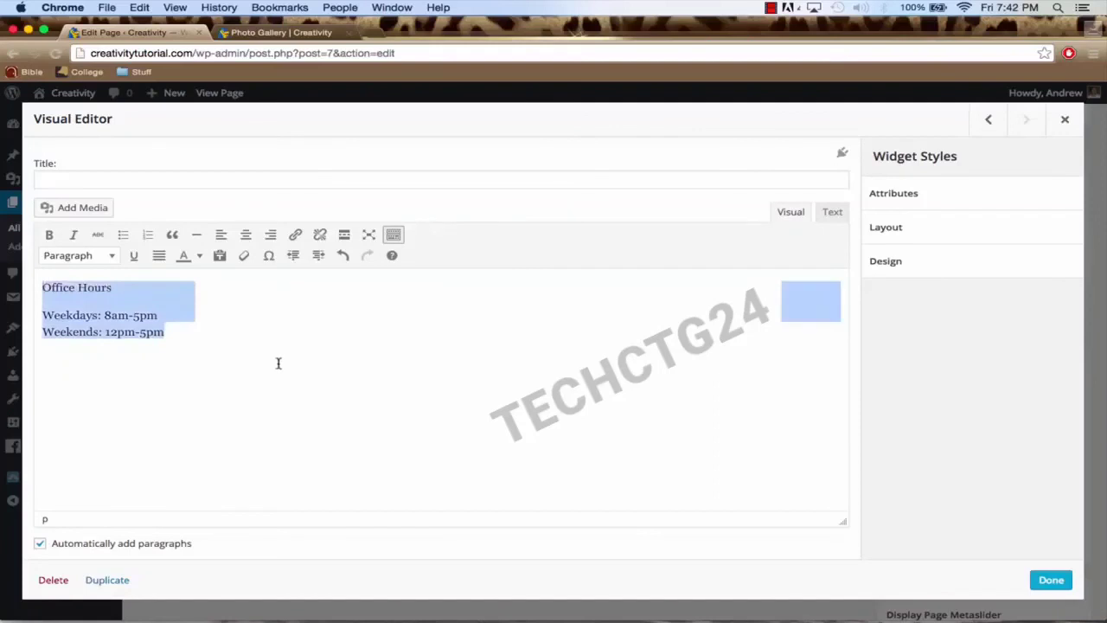
click(244, 234)
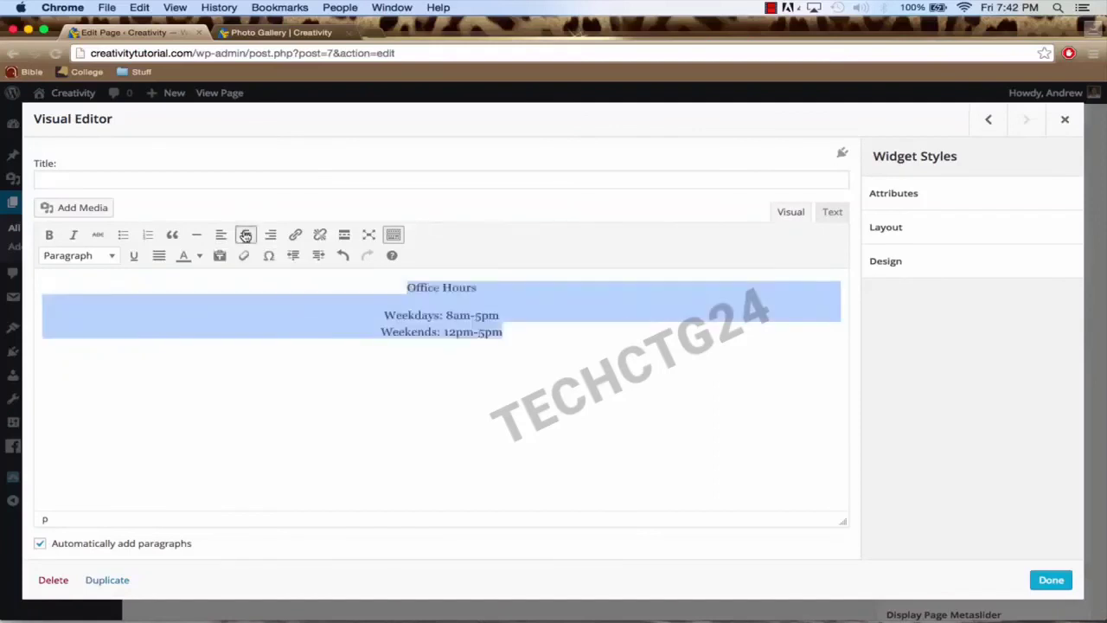
click(465, 287)
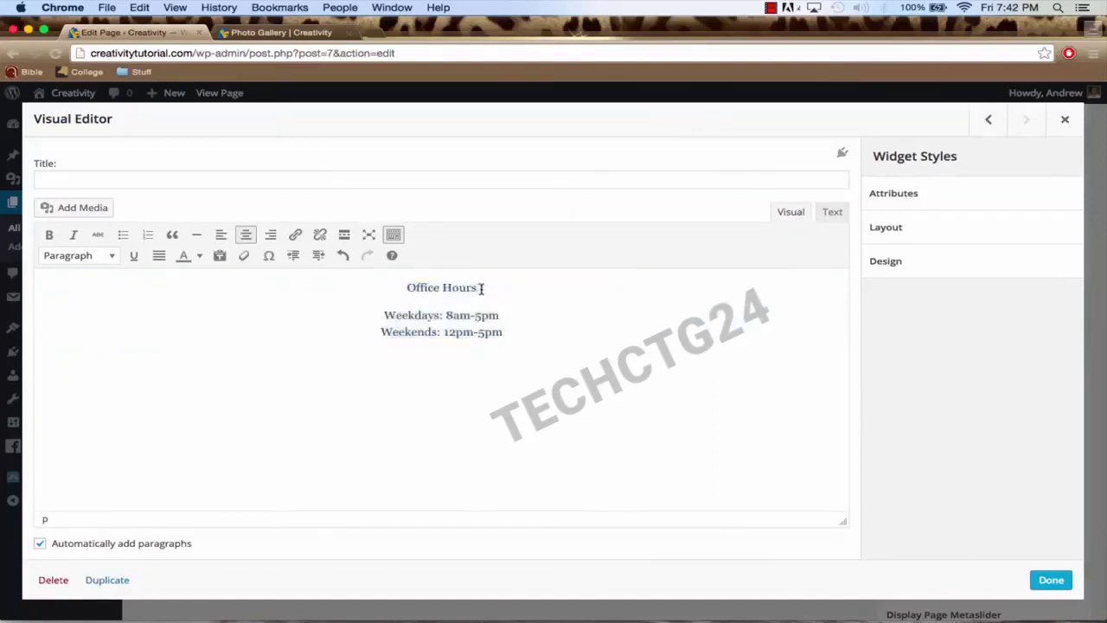
drag(477, 287, 410, 291)
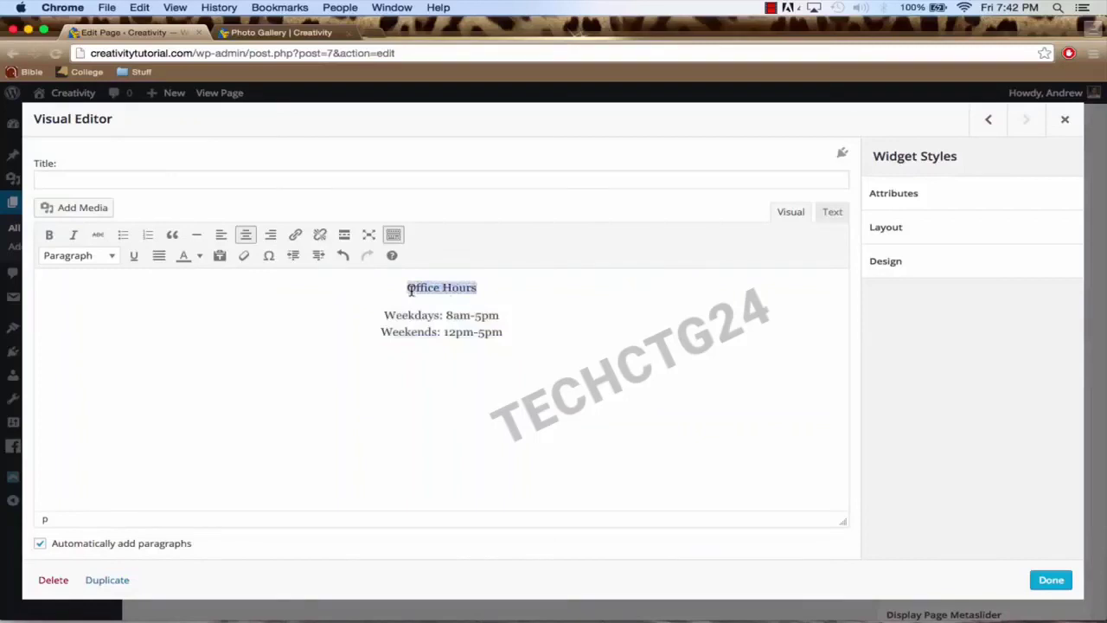
click(112, 255)
click(114, 308)
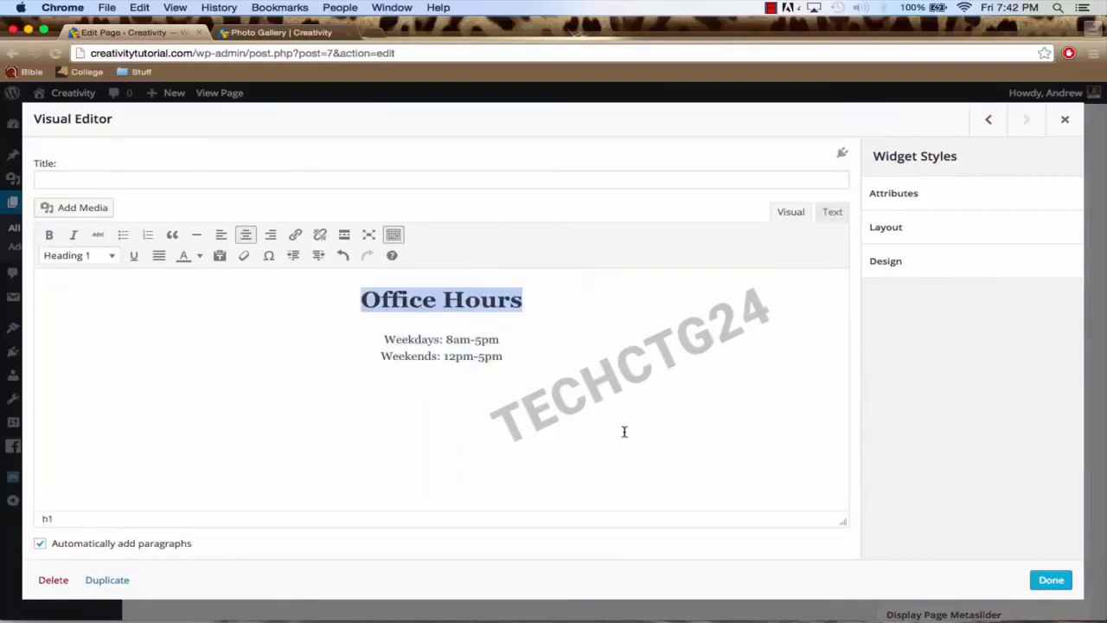
click(1051, 579)
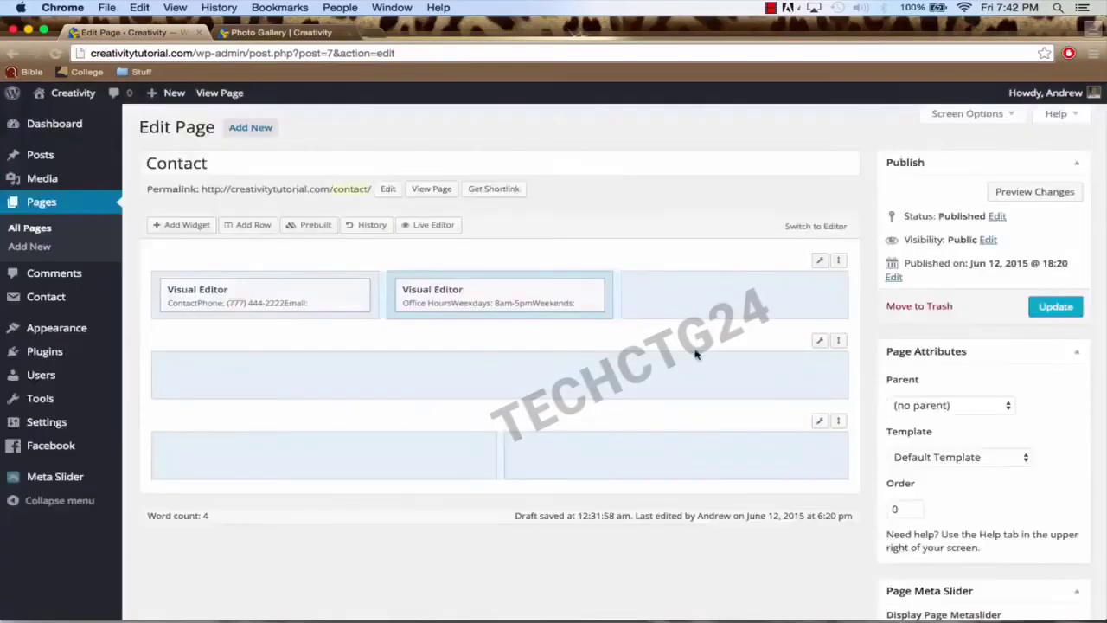
Step: Add a Visual Editor widget to the third cell with 'Location', the street address and the city
click(776, 302)
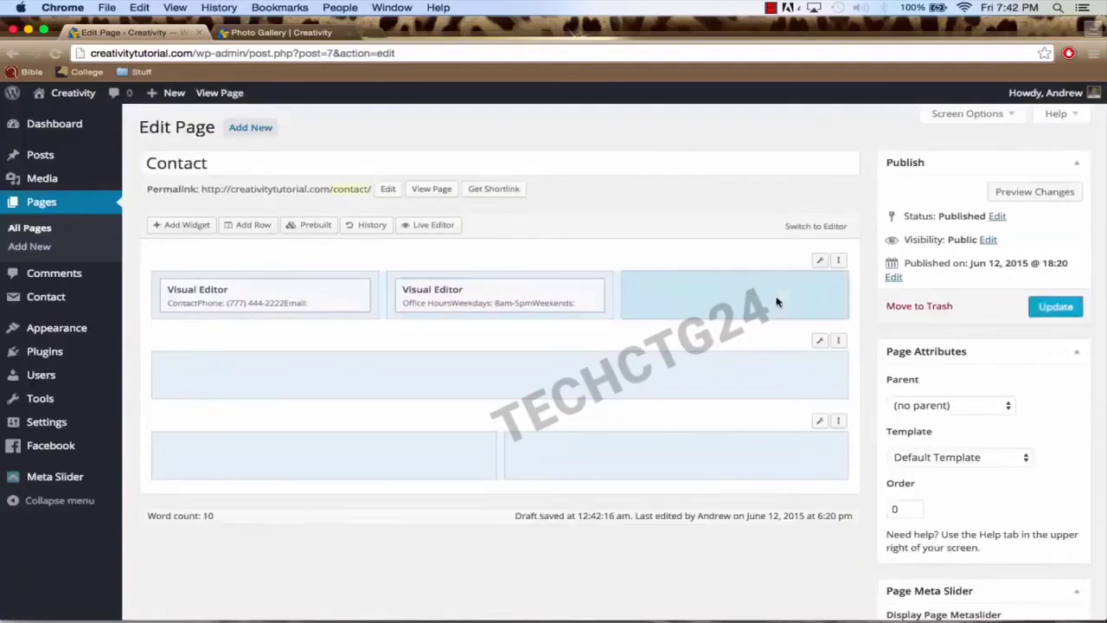
click(186, 227)
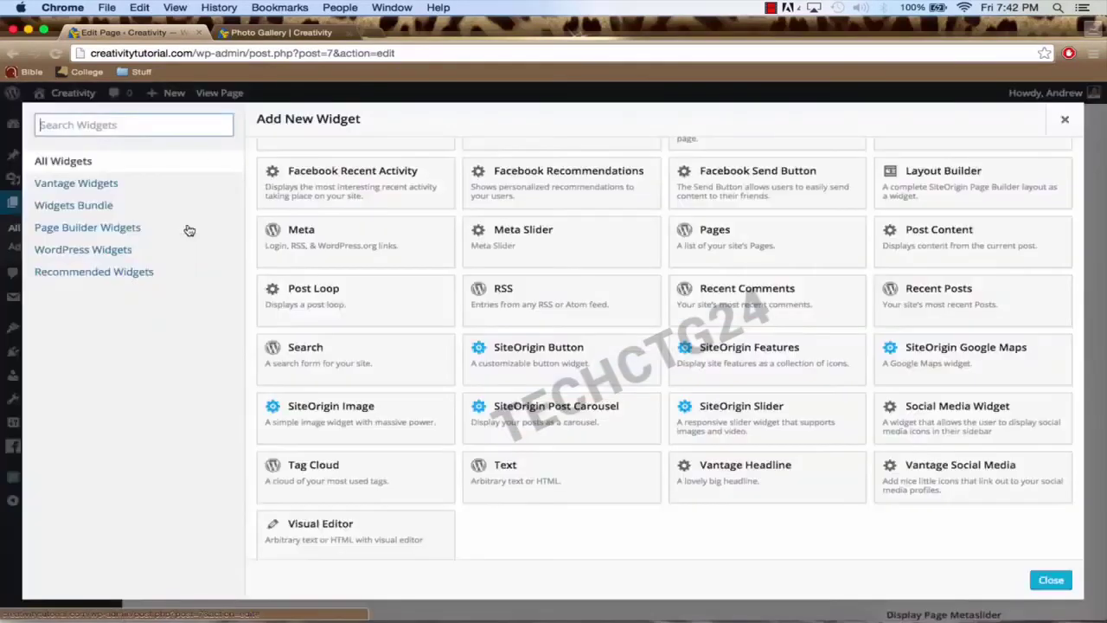
click(338, 529)
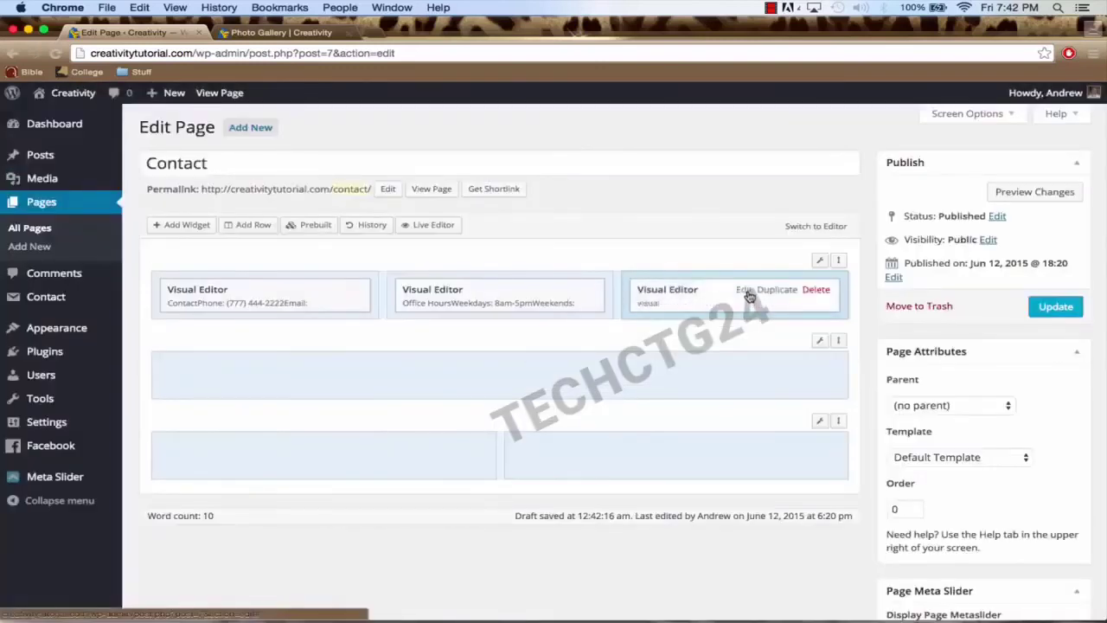
click(745, 291)
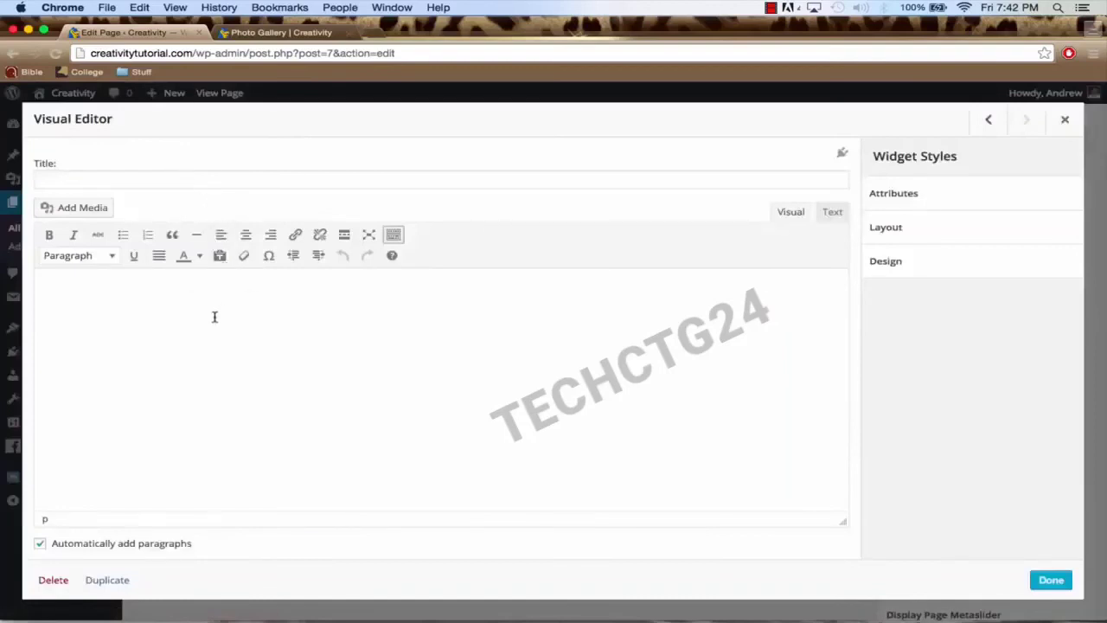
text(Location)
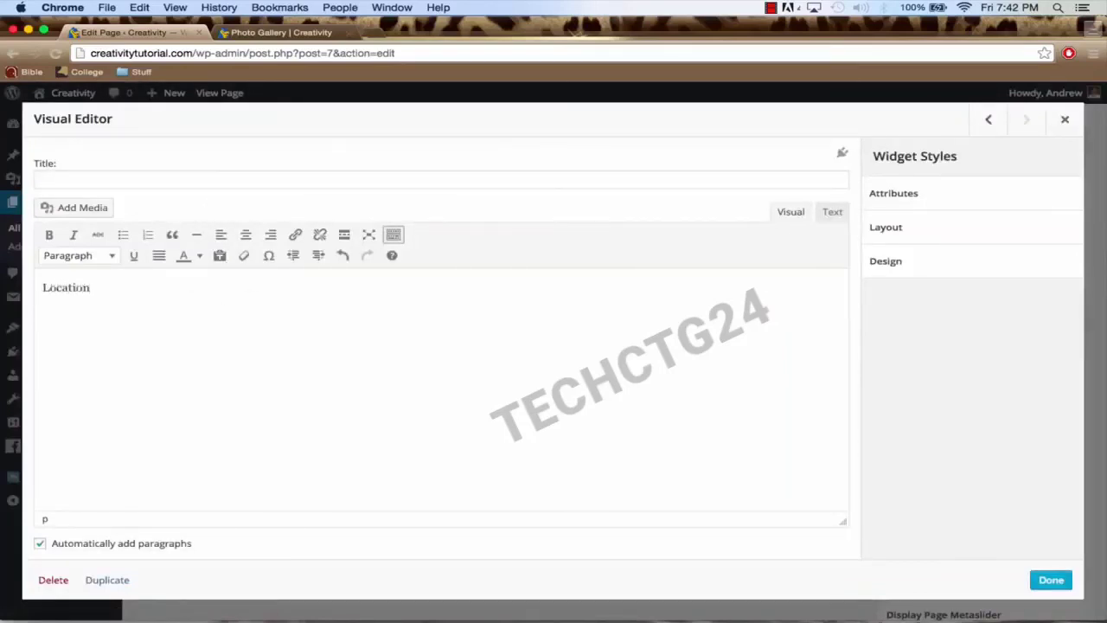
key(Return)
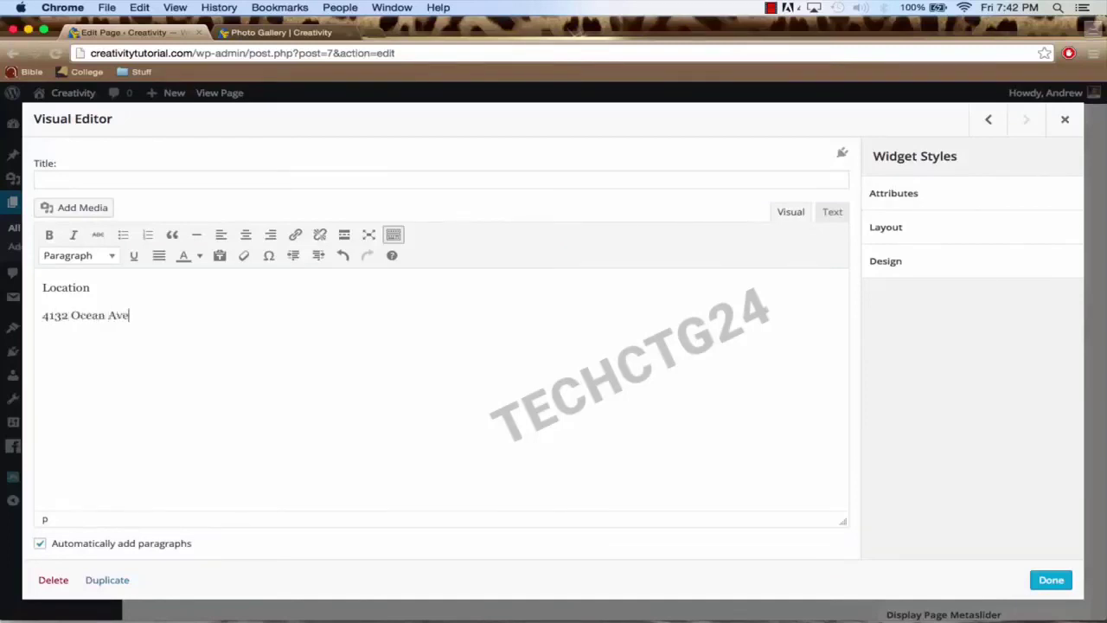
key(shift+Return)
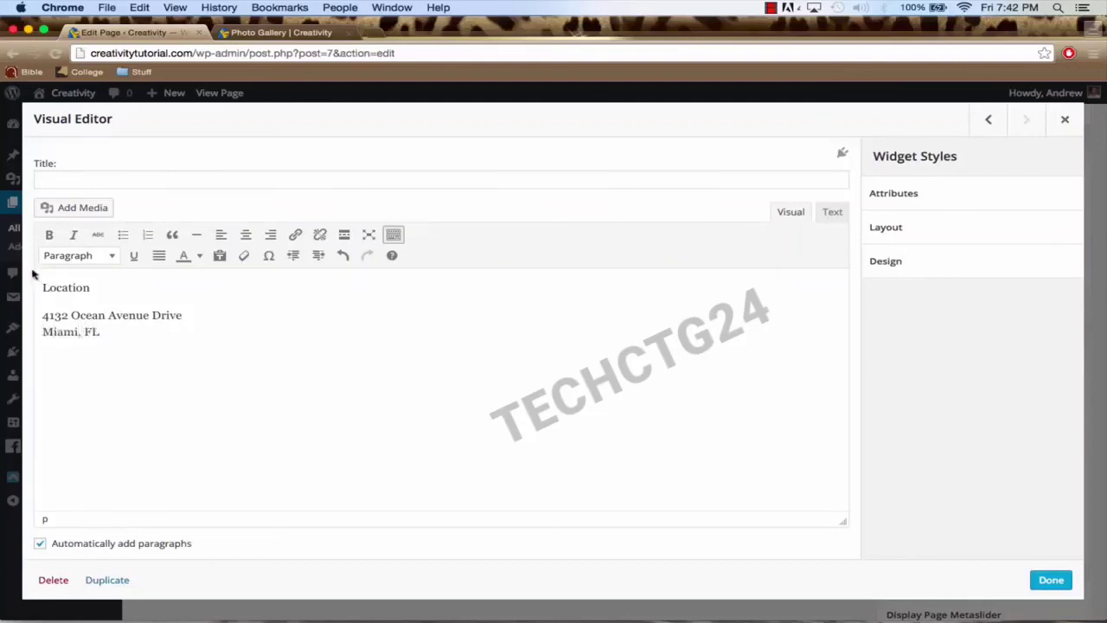
Step: Center the location text, make 'Location' a Heading 1, and finish the widget
drag(39, 287, 207, 349)
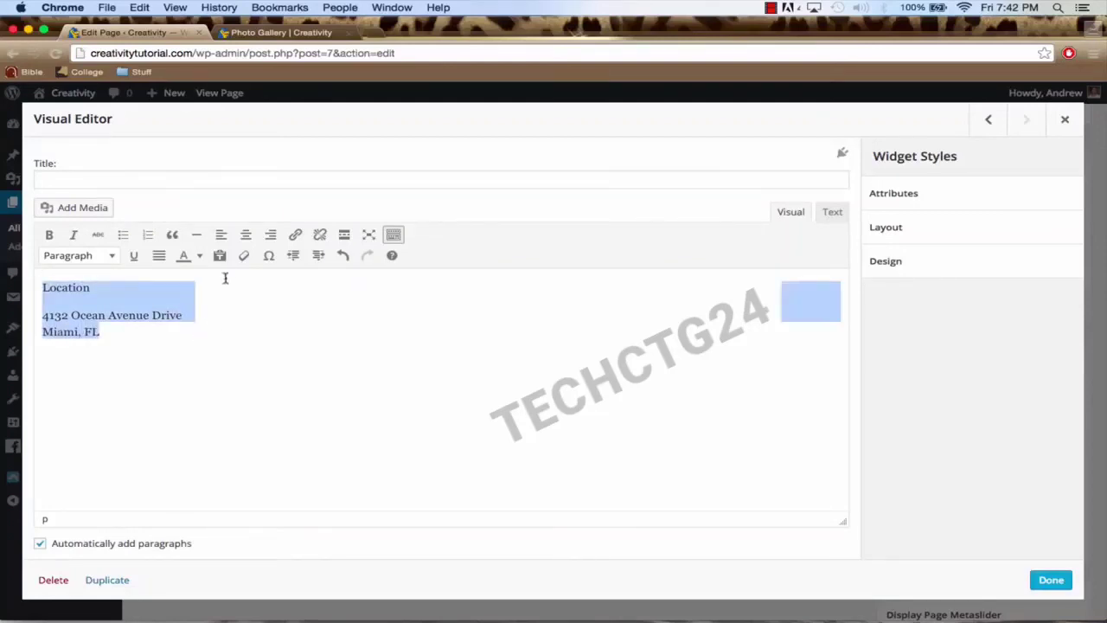
click(246, 235)
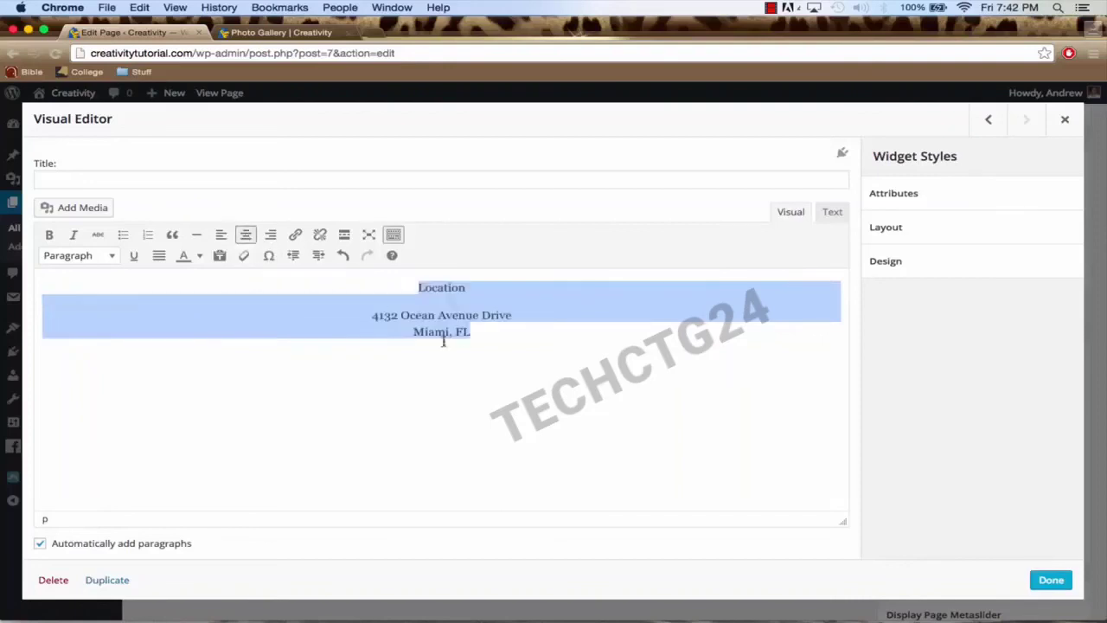
click(469, 287)
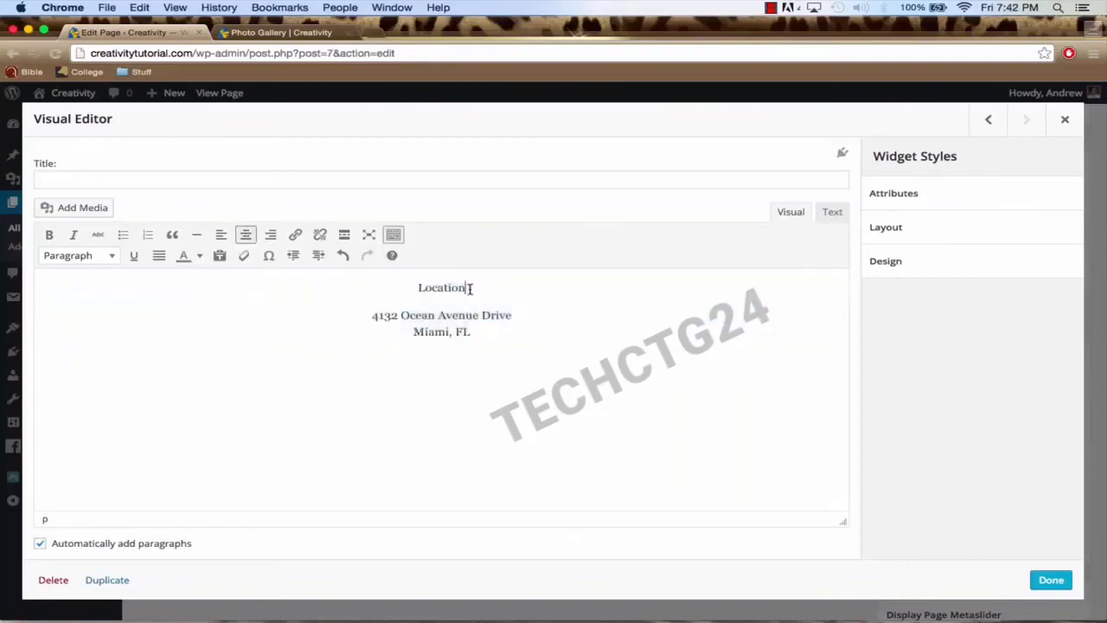
drag(469, 288, 419, 289)
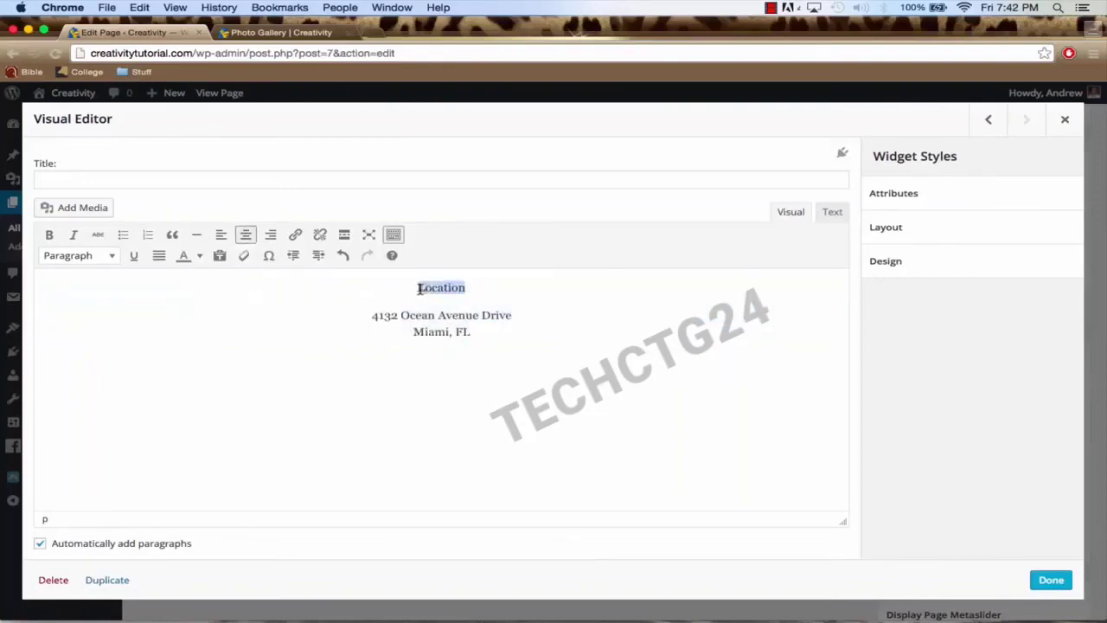
click(110, 257)
click(103, 315)
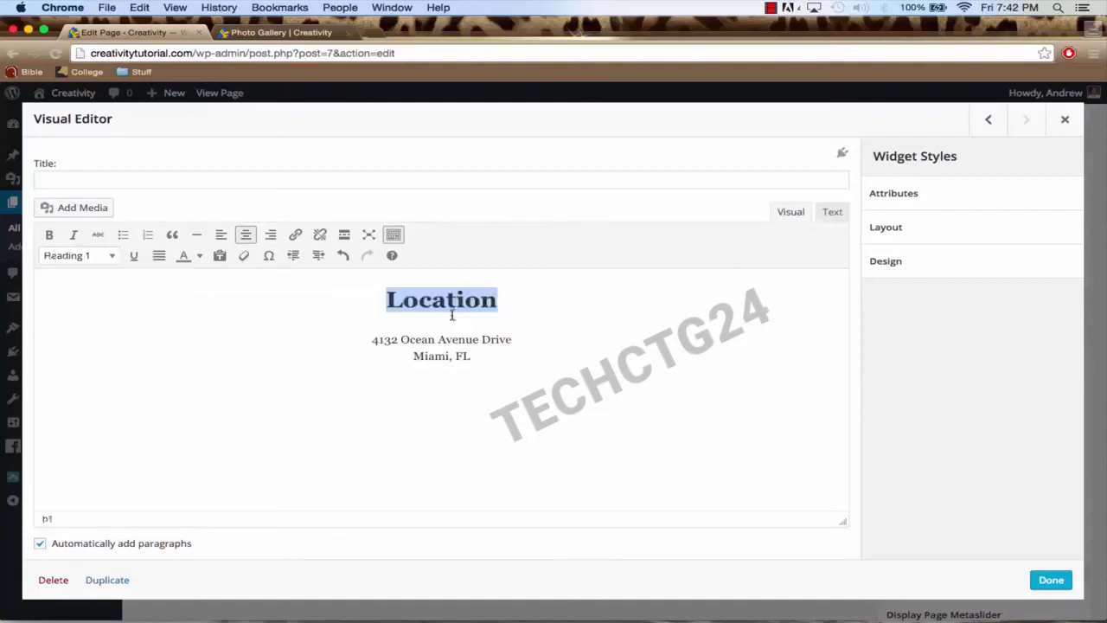
click(1051, 581)
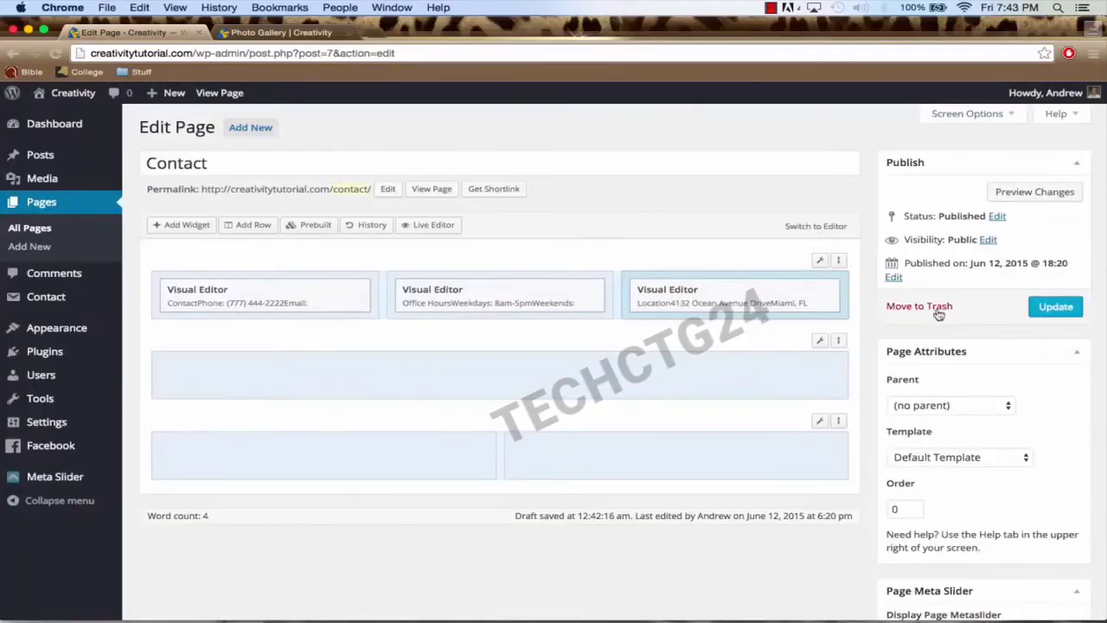
Step: Update the Contact page and view it live through the site's Contact menu link
click(1055, 308)
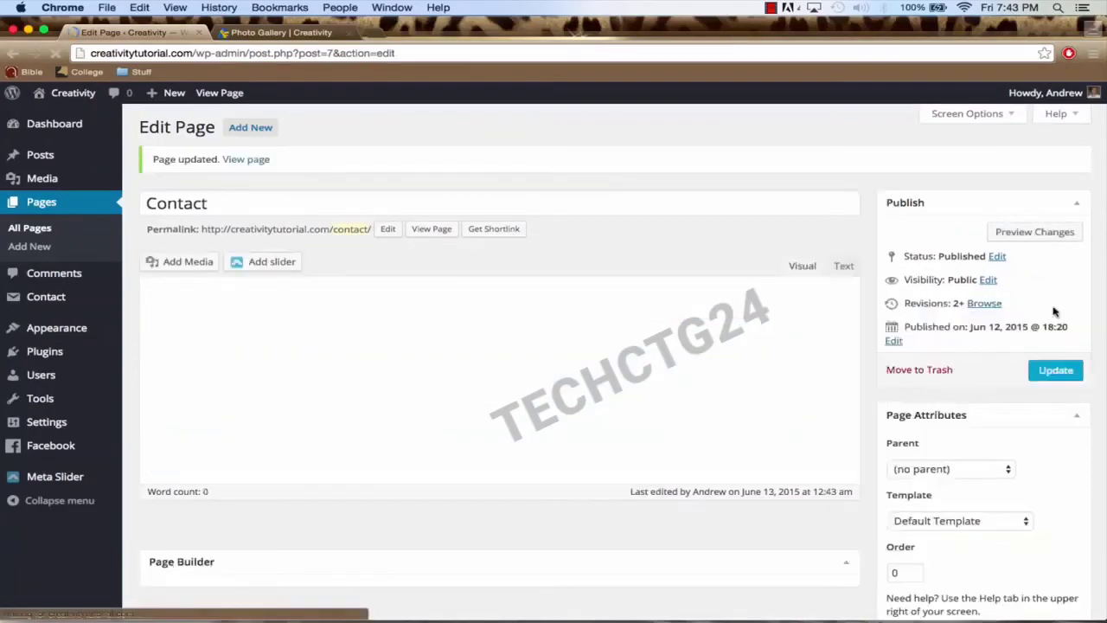
click(293, 34)
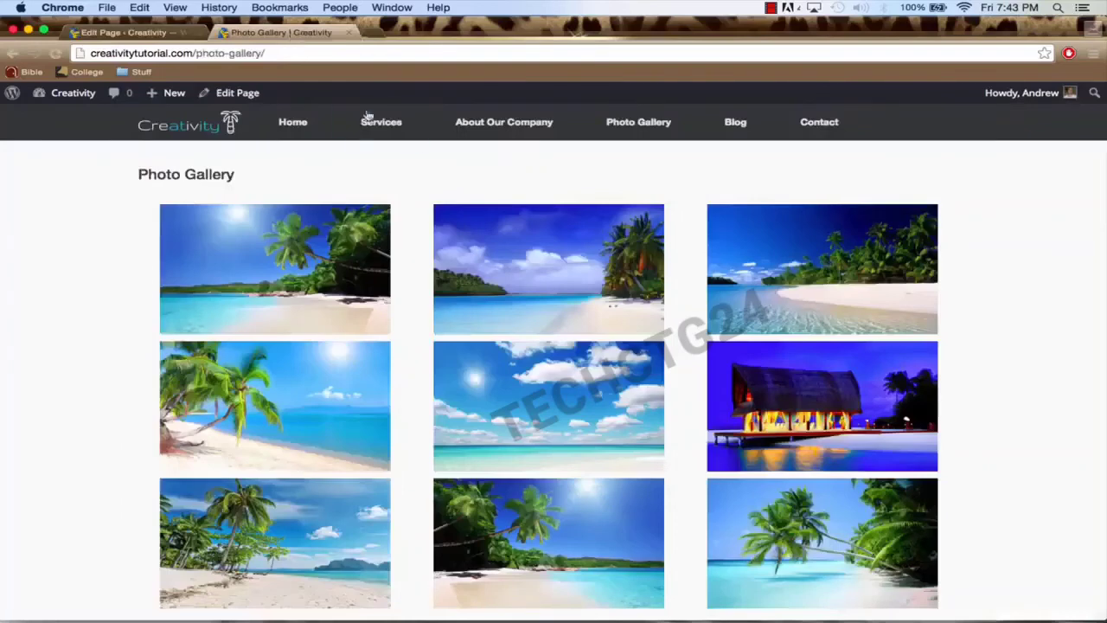
click(818, 123)
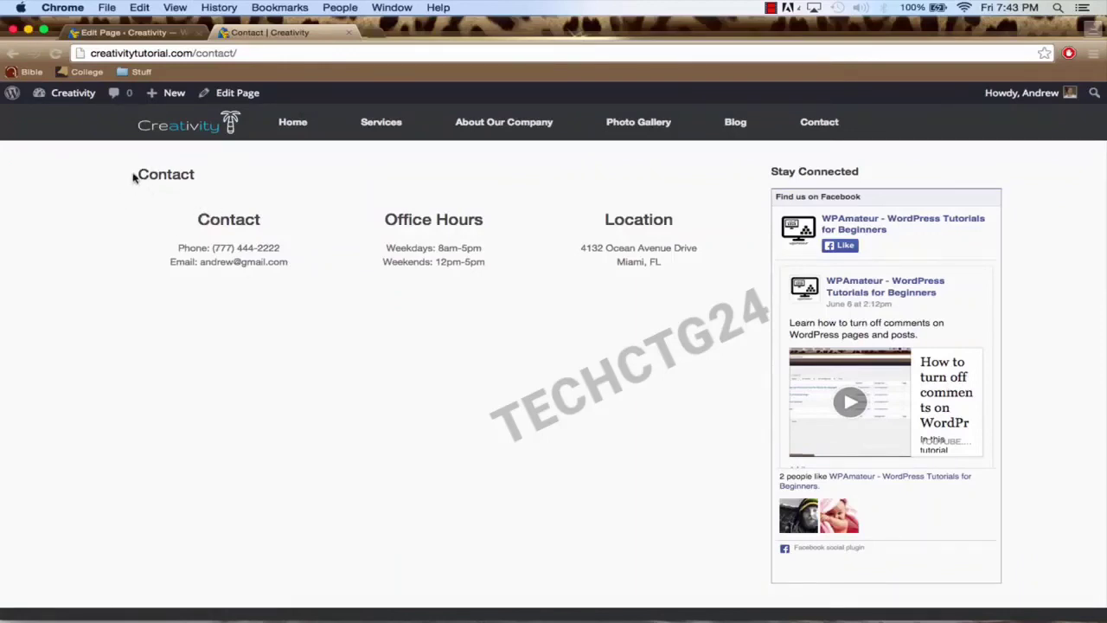
drag(136, 172, 191, 172)
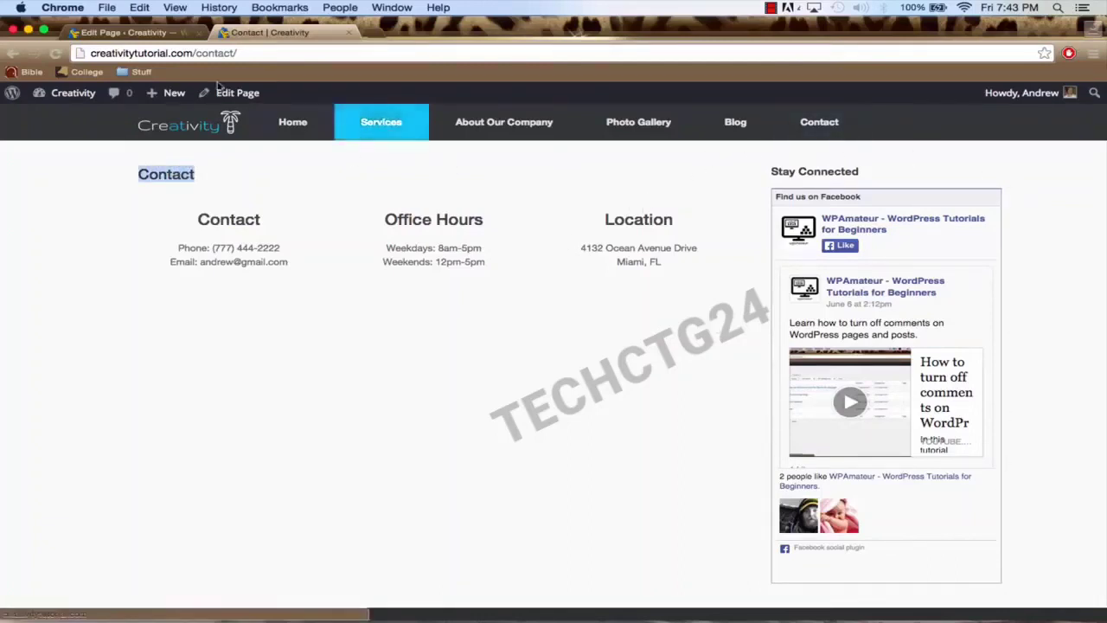
click(129, 32)
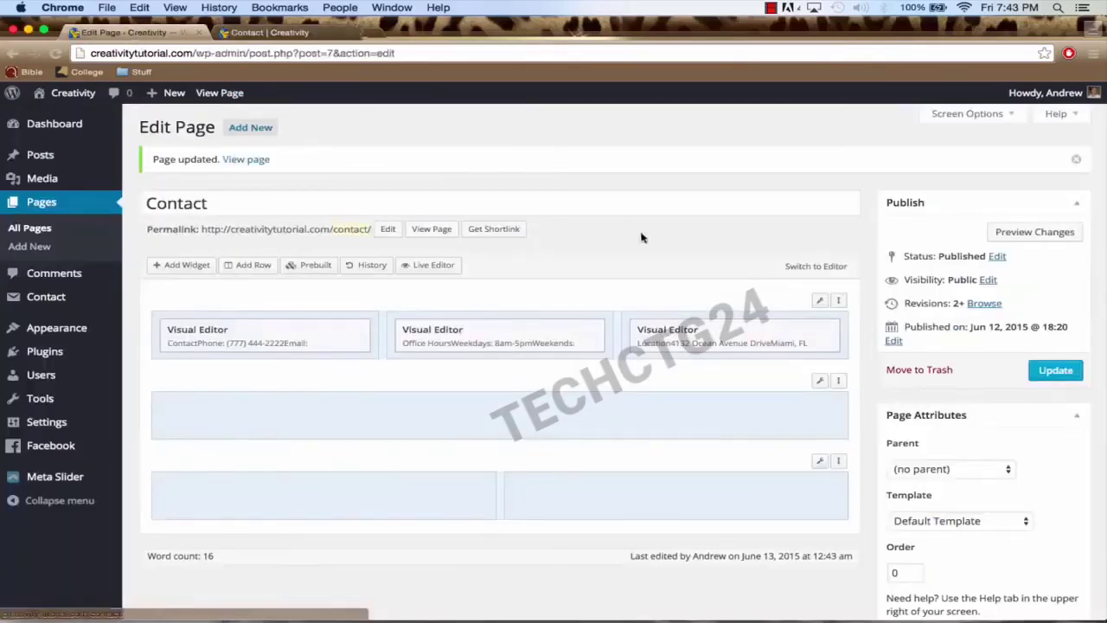
Step: Set the page template to 'Full Width Page, No Title', update, and reload the live Contact page
scroll(827, 285, down, 3)
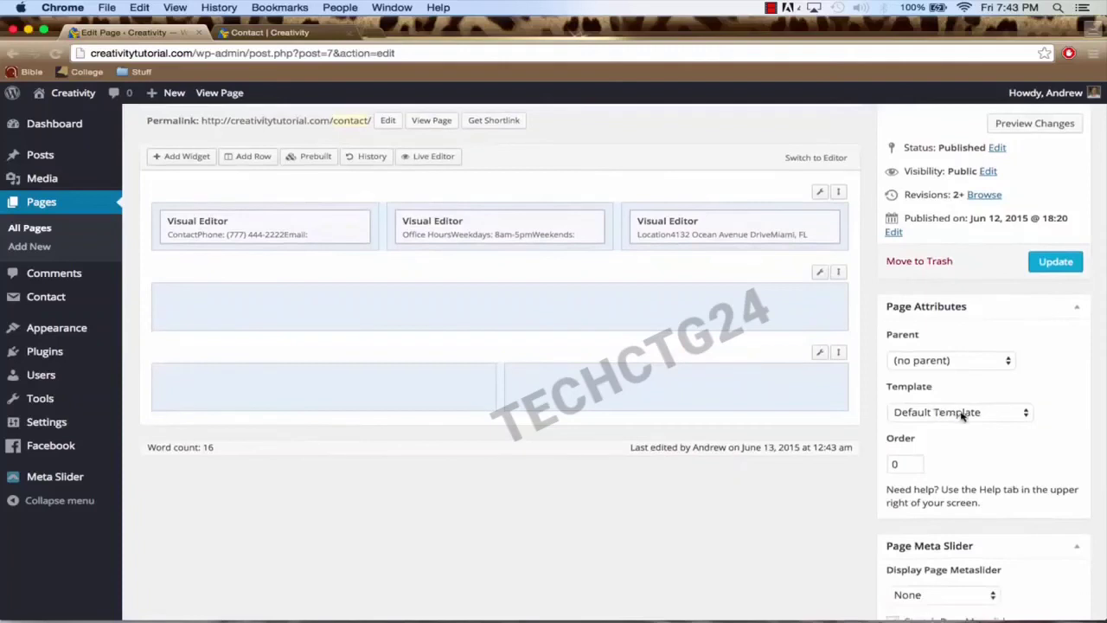
click(963, 415)
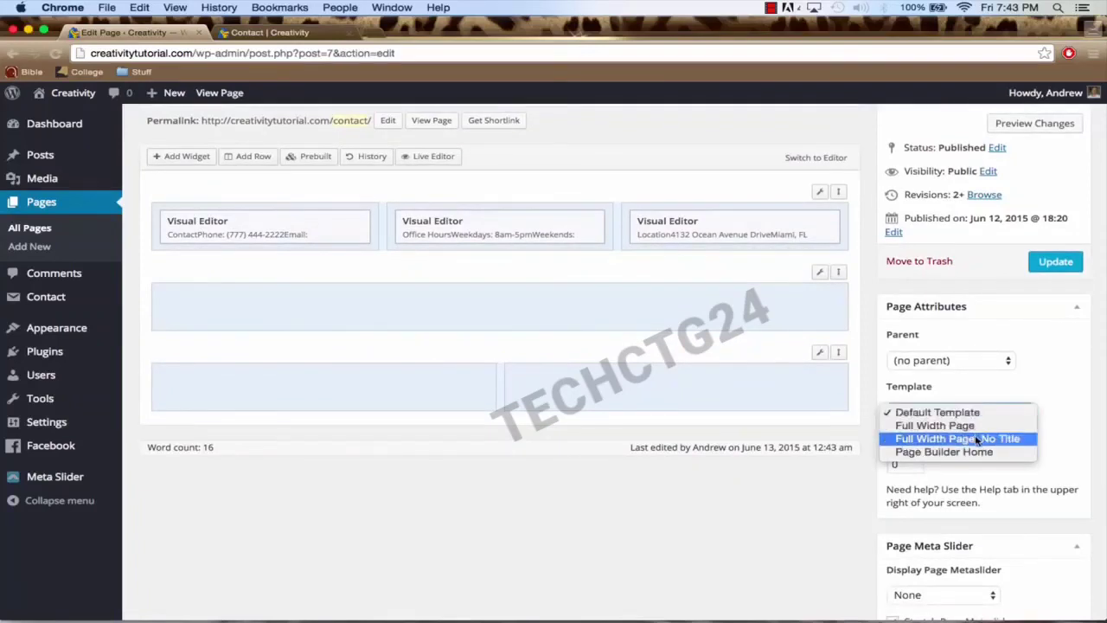
click(984, 441)
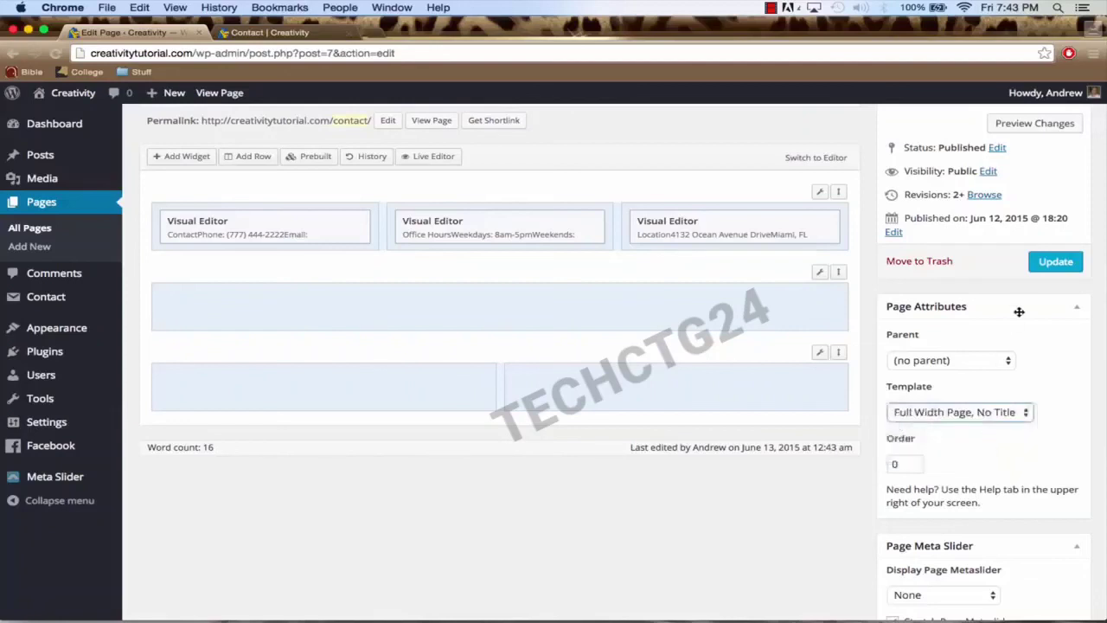
click(1050, 264)
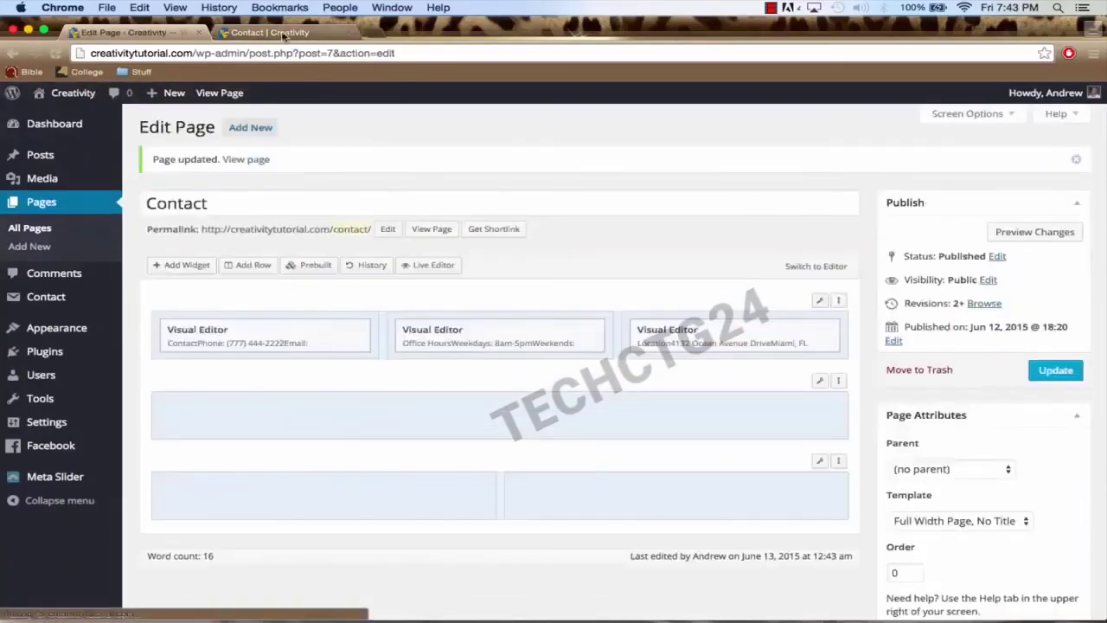
click(283, 34)
click(281, 52)
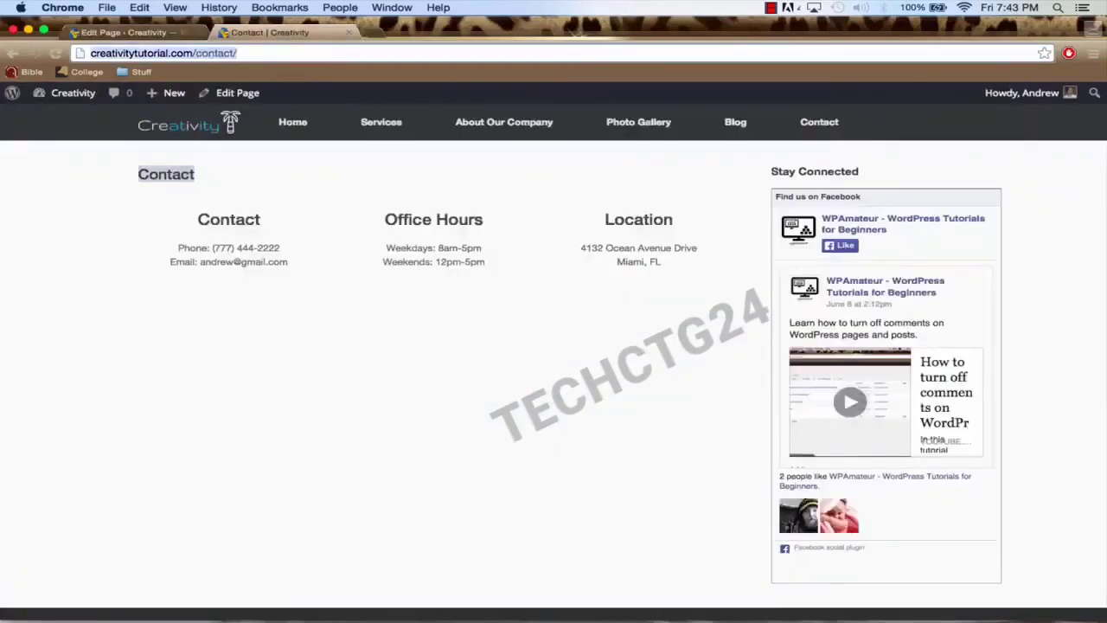
key(Return)
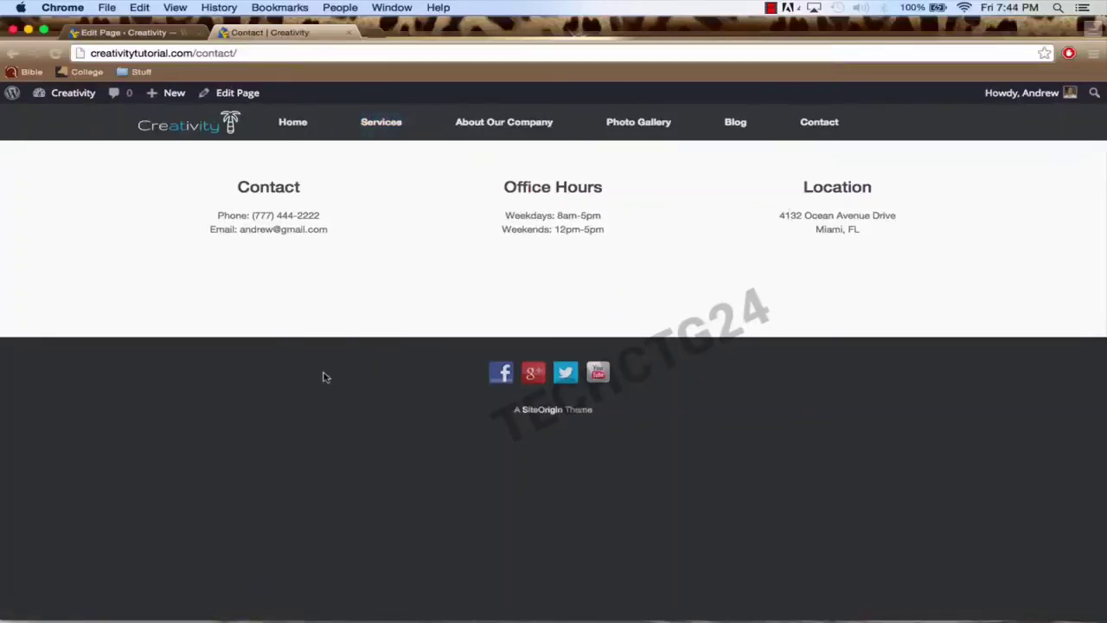
click(129, 33)
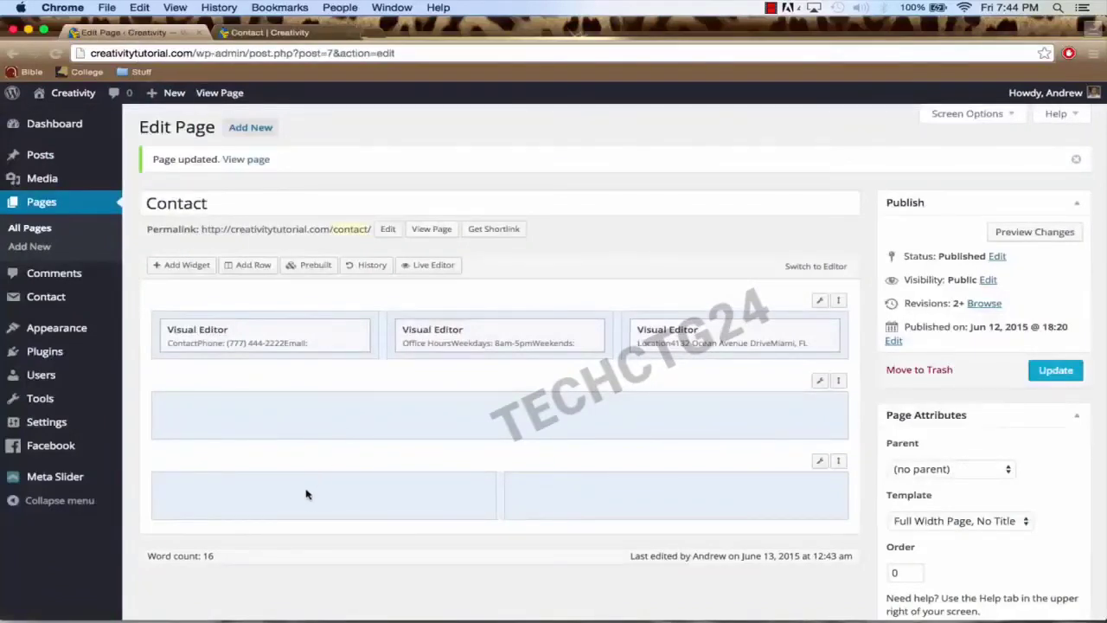
Step: Copy the Contact form 1 shortcode from the Contact Forms list
click(301, 497)
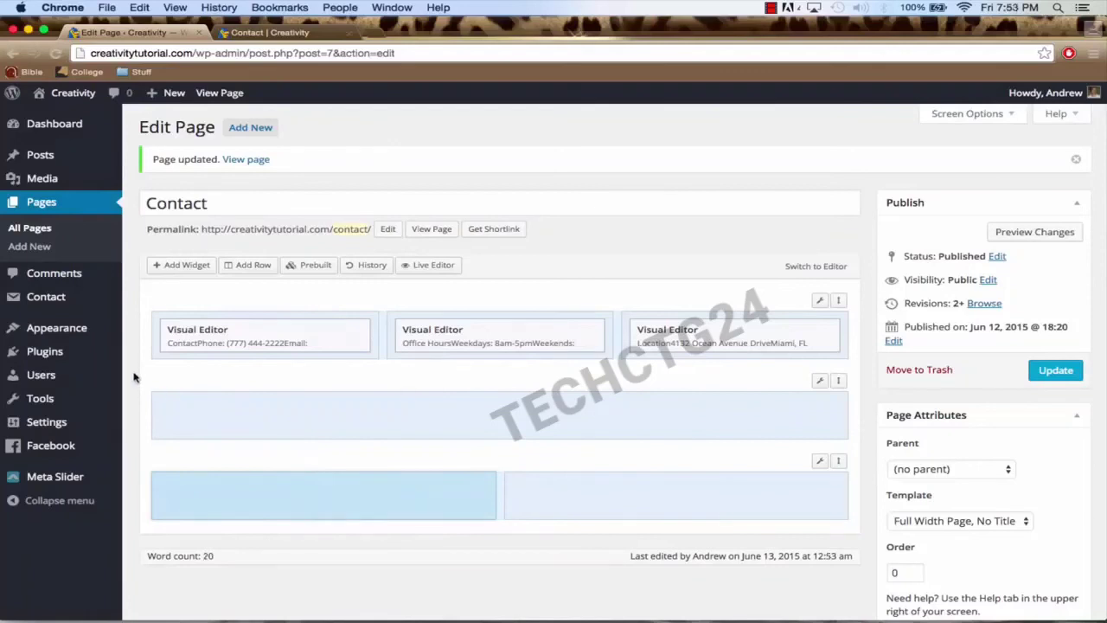
mouse_move(80, 307)
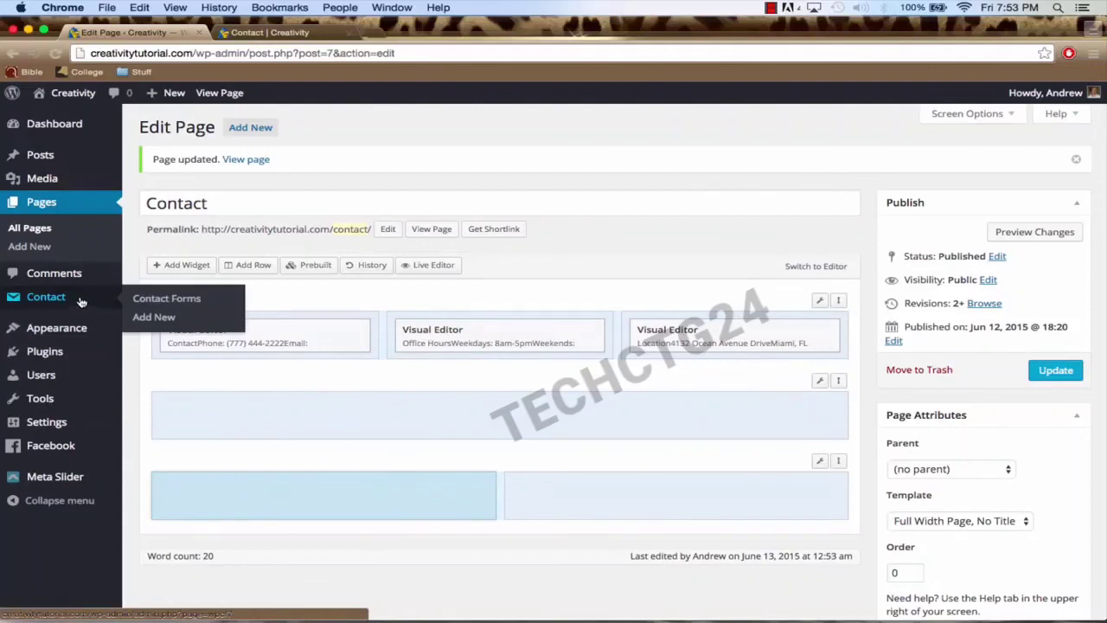
click(80, 301)
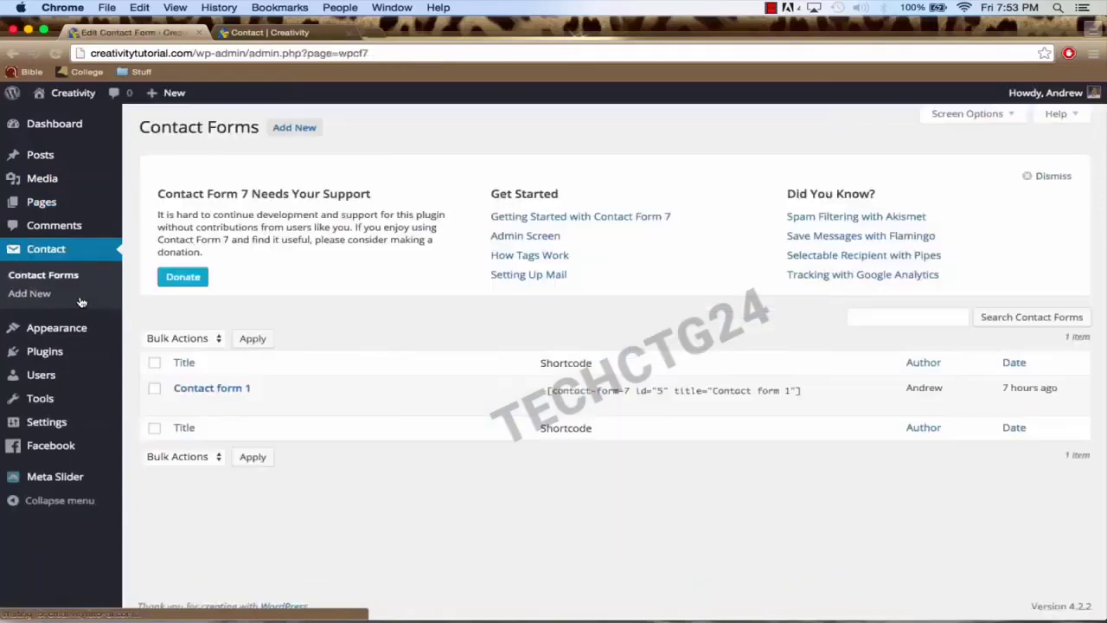
click(597, 393)
key(super+c)
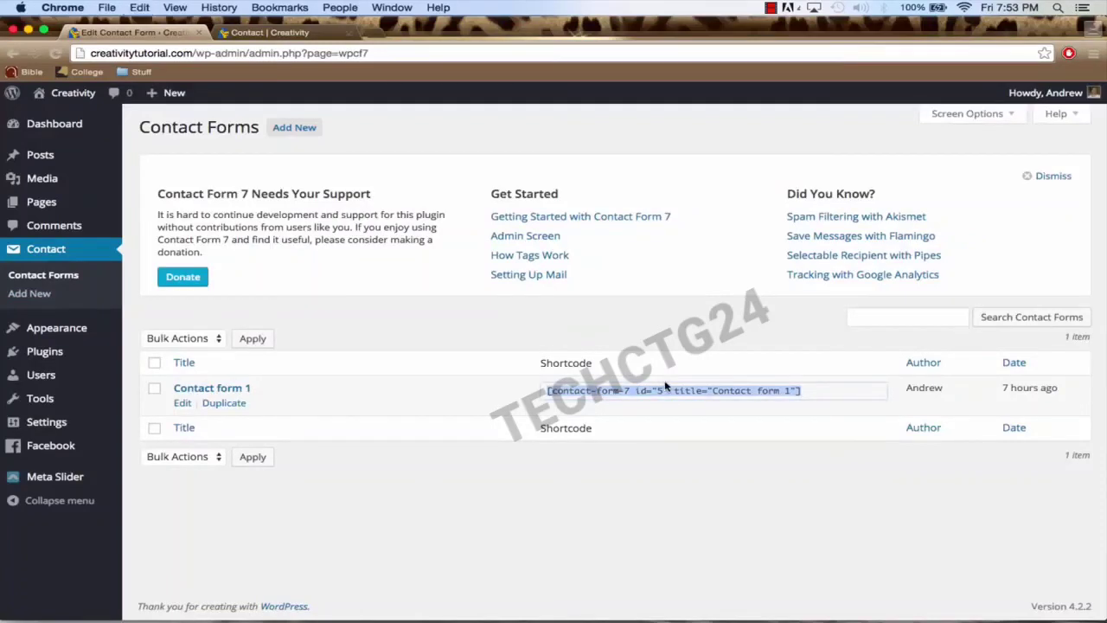
Step: Reopen the Contact page and bring up the widget list for the bottom-left cell
click(47, 204)
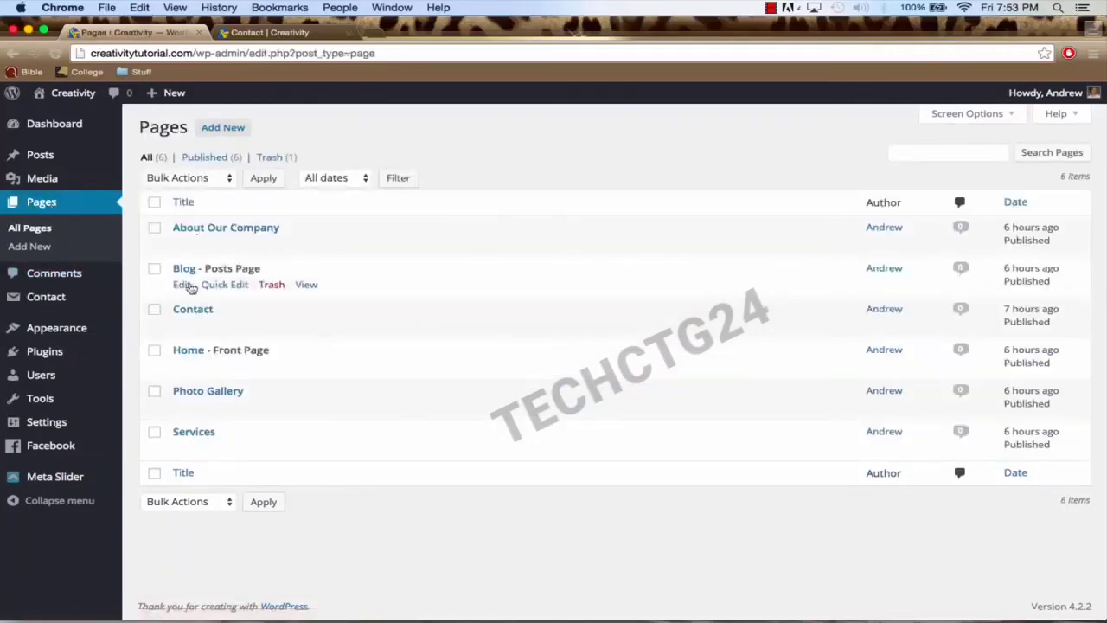
click(193, 312)
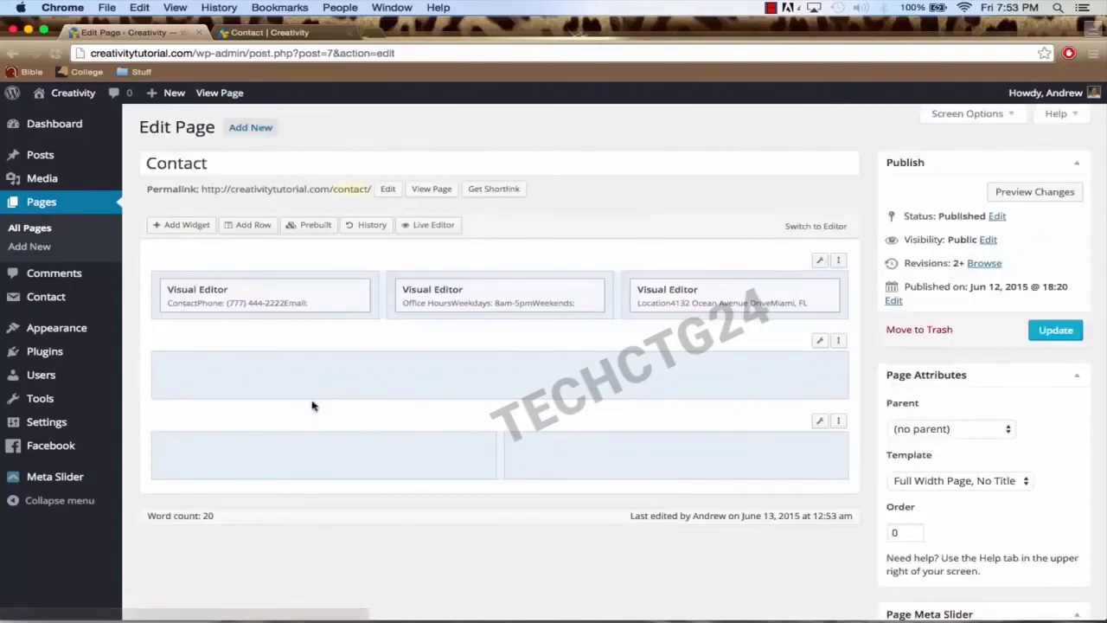
click(285, 457)
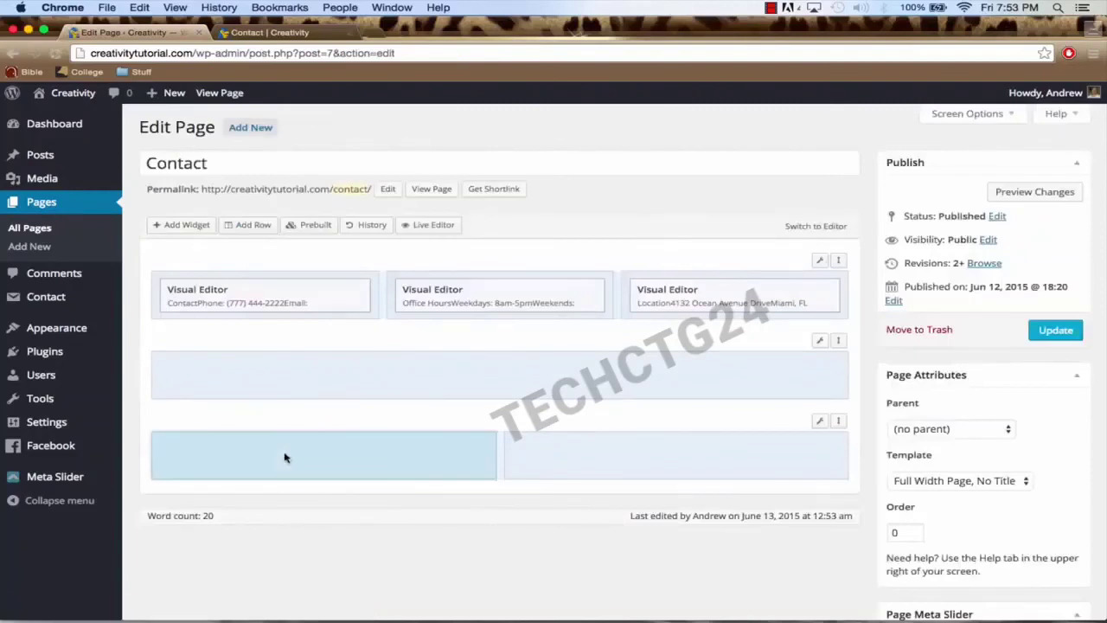
click(188, 227)
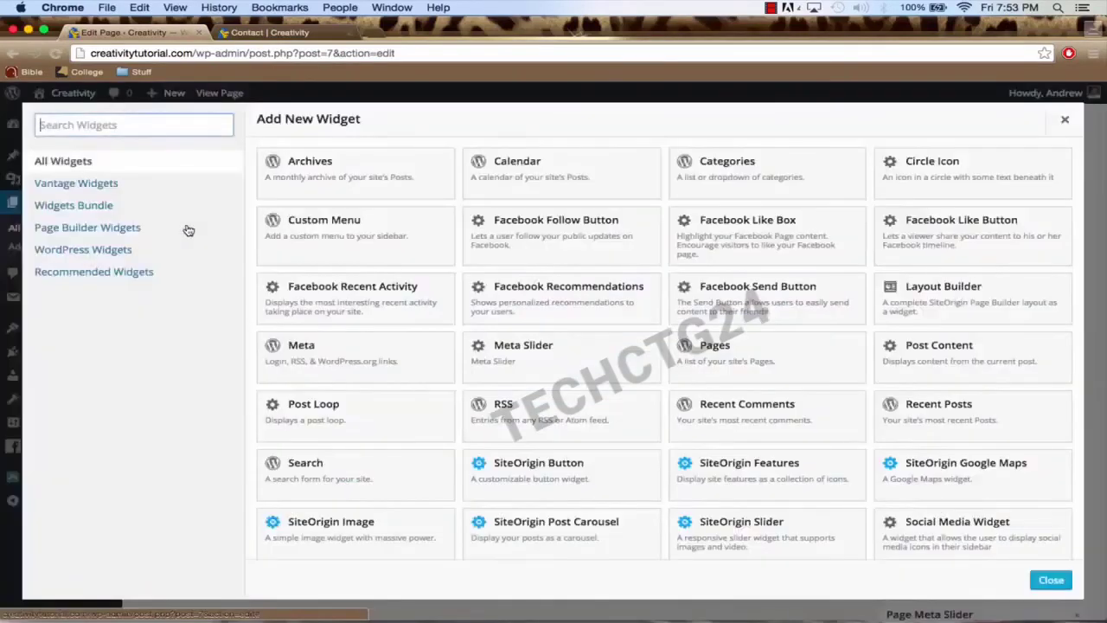
scroll(433, 377, down, 5)
Step: Paste the Contact form 1 shortcode into a new Visual Editor widget and update the page
scroll(427, 395, up, 5)
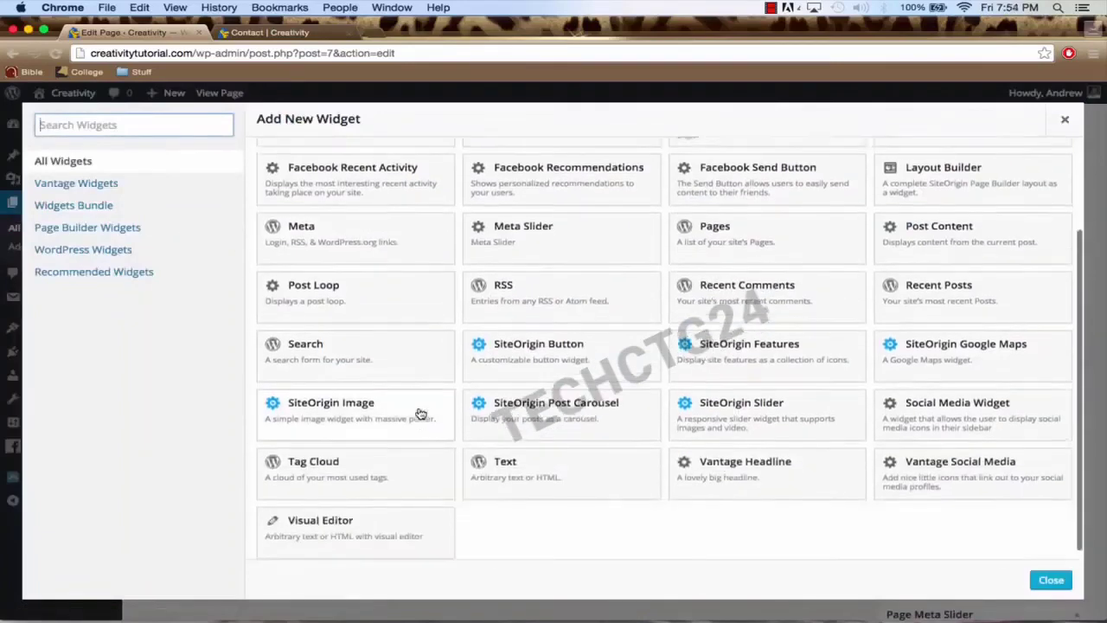
scroll(421, 415, down, 5)
scroll(420, 415, down, 1)
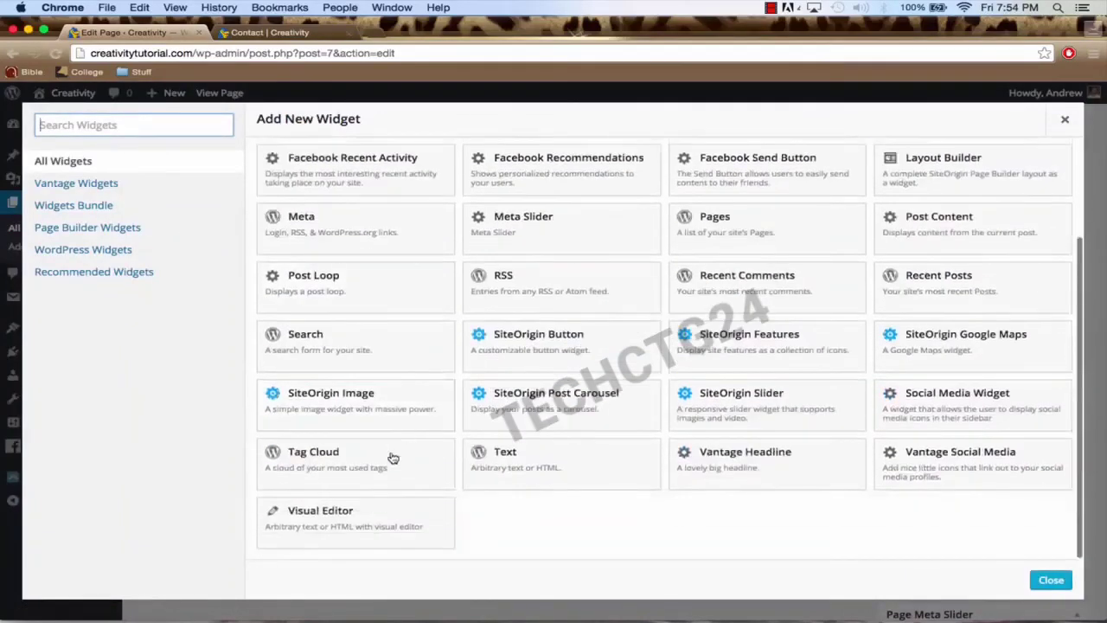
click(392, 524)
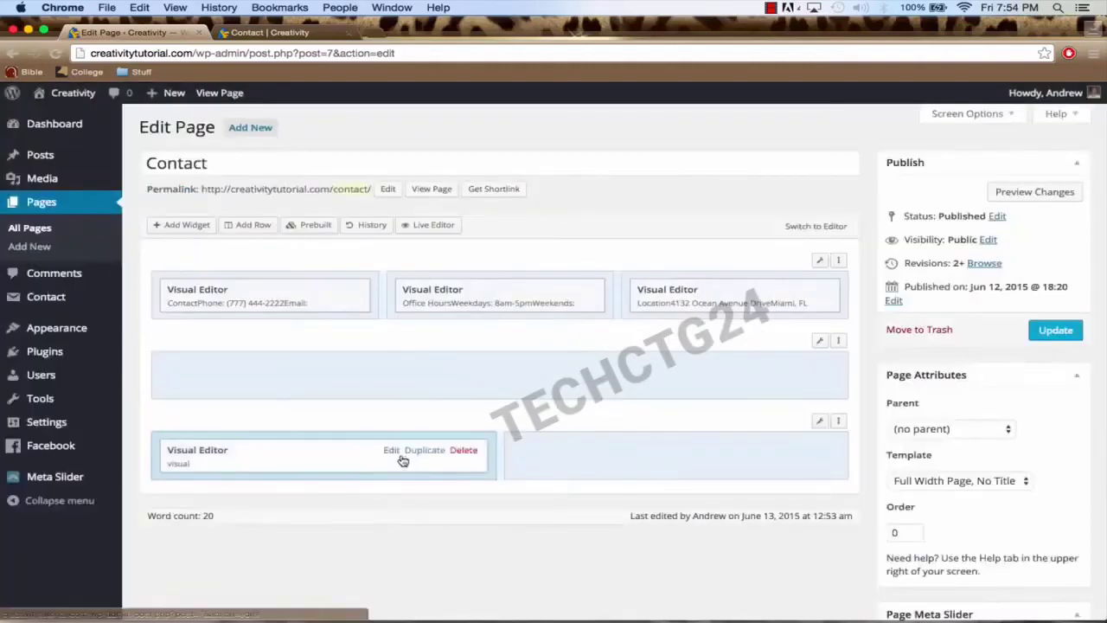
click(391, 456)
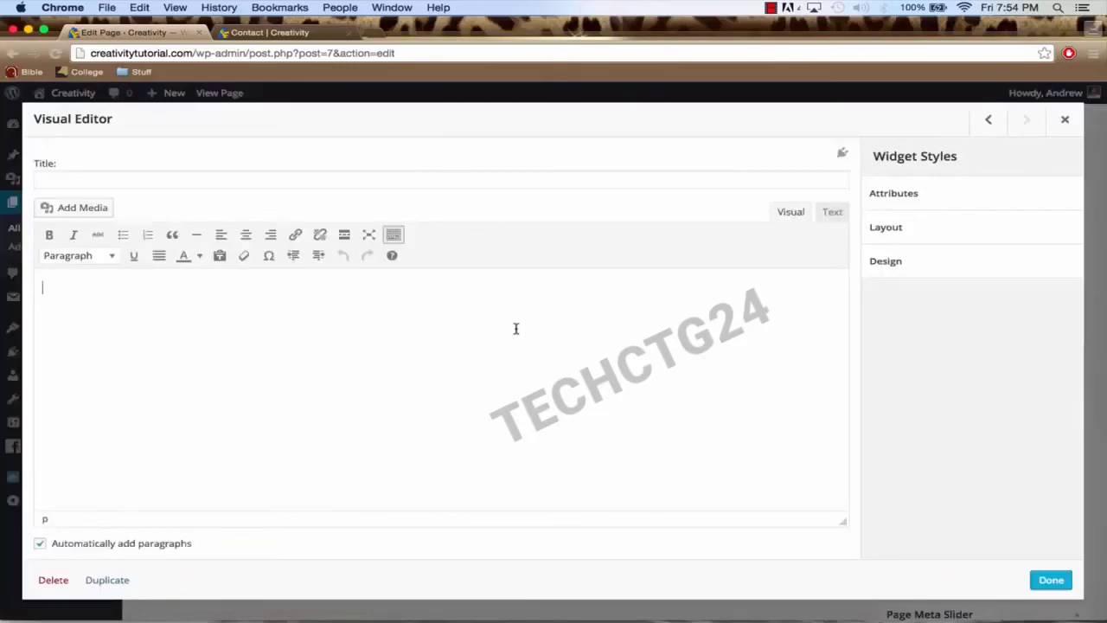
key(super+v)
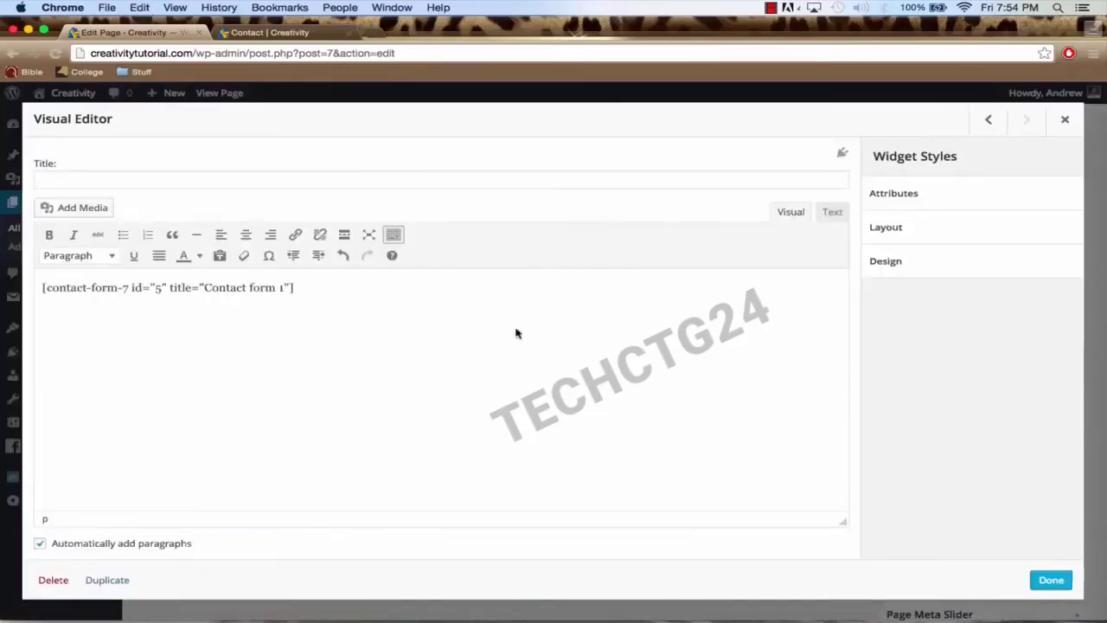
click(1050, 579)
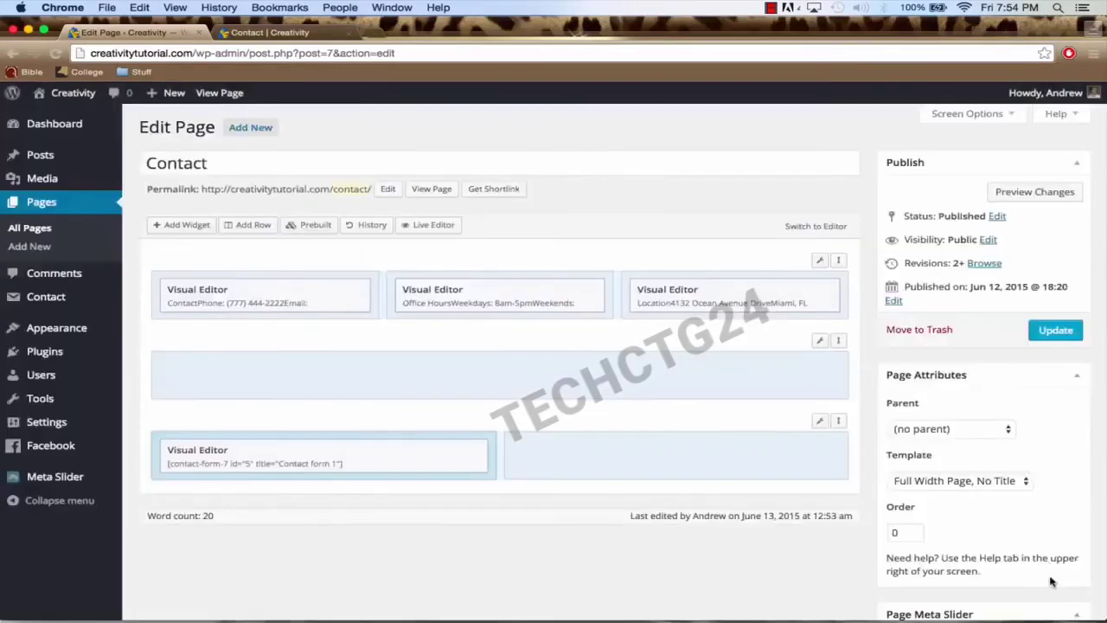
click(1055, 332)
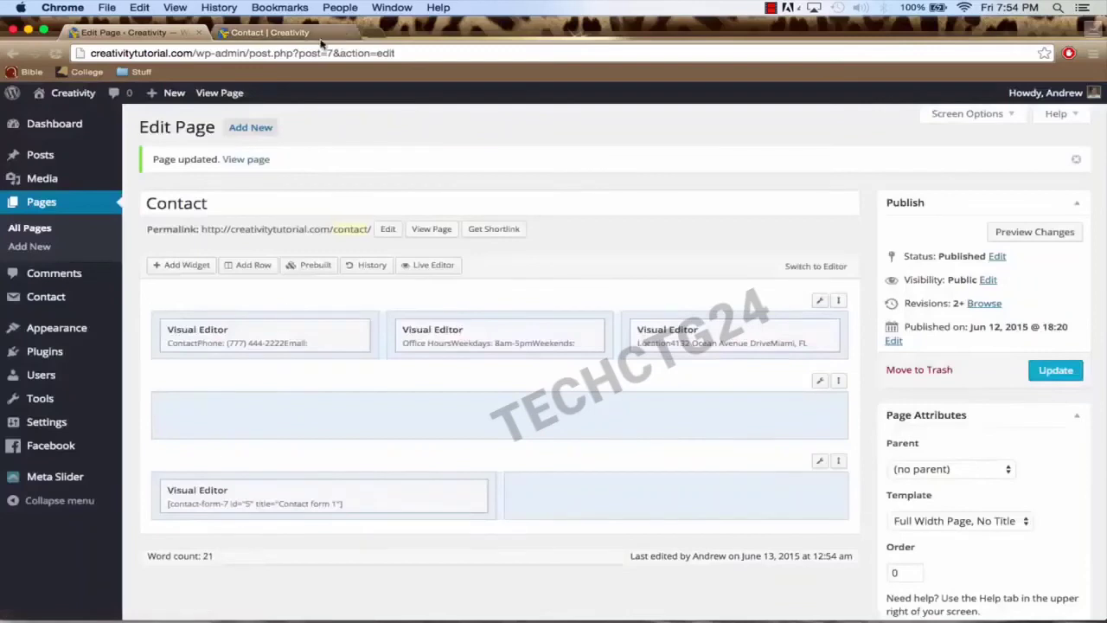
right_click(249, 163)
click(280, 170)
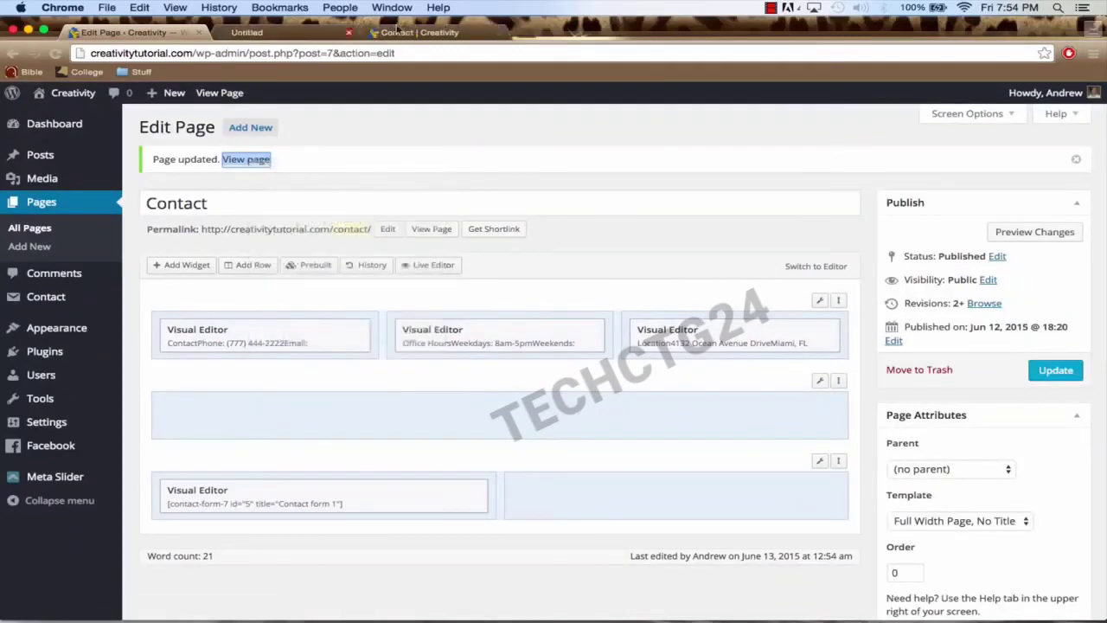
click(271, 36)
scroll(389, 304, down, 5)
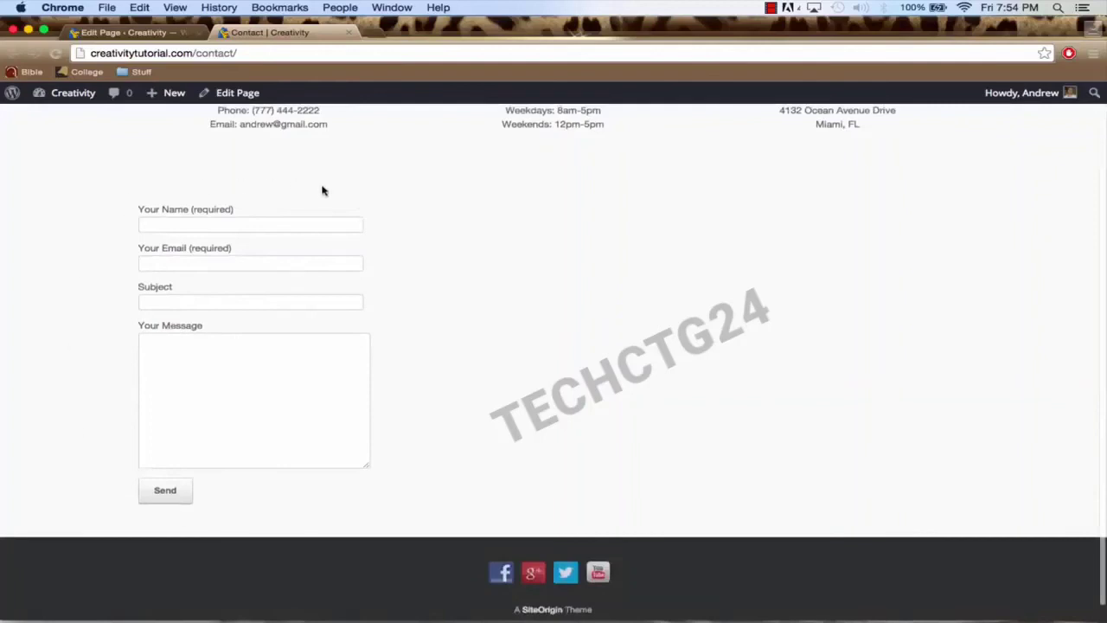
scroll(395, 447, up, 5)
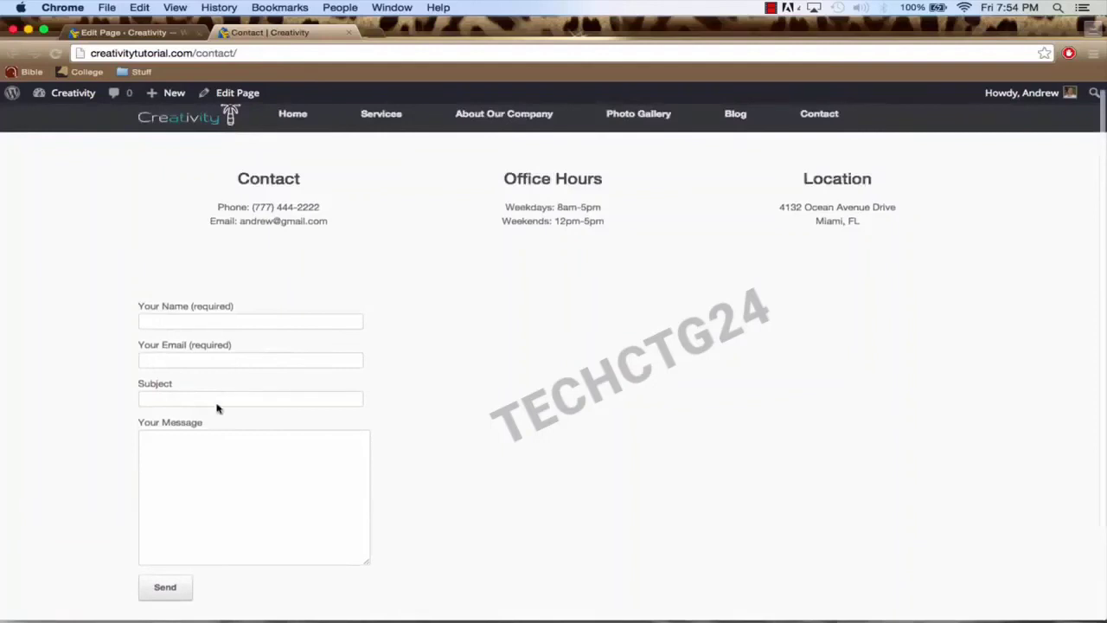
scroll(255, 432, up, 1)
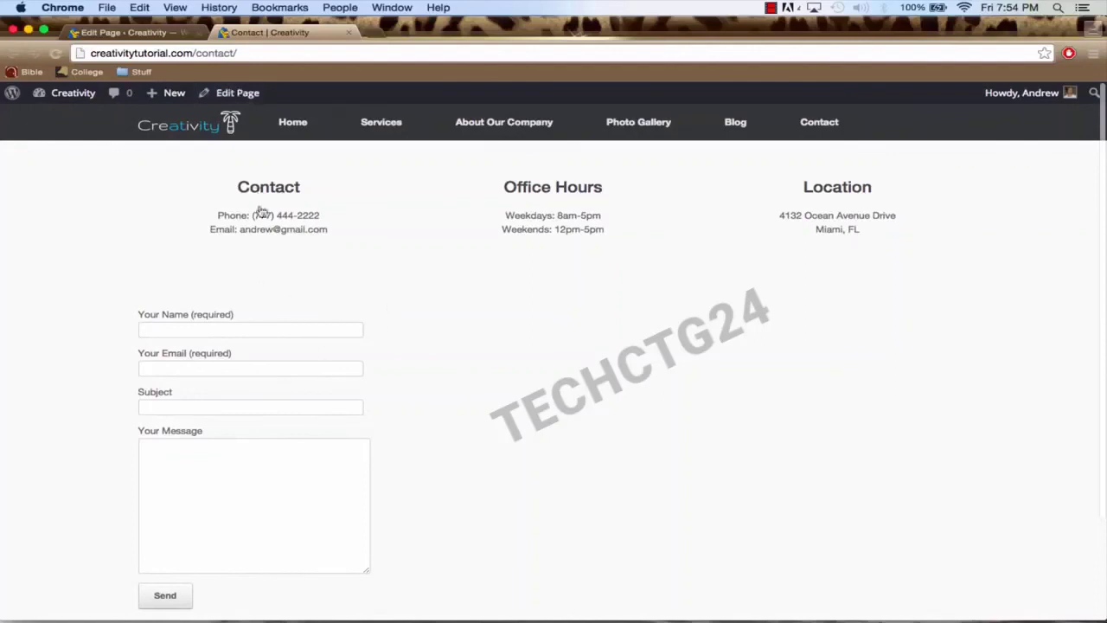
click(169, 38)
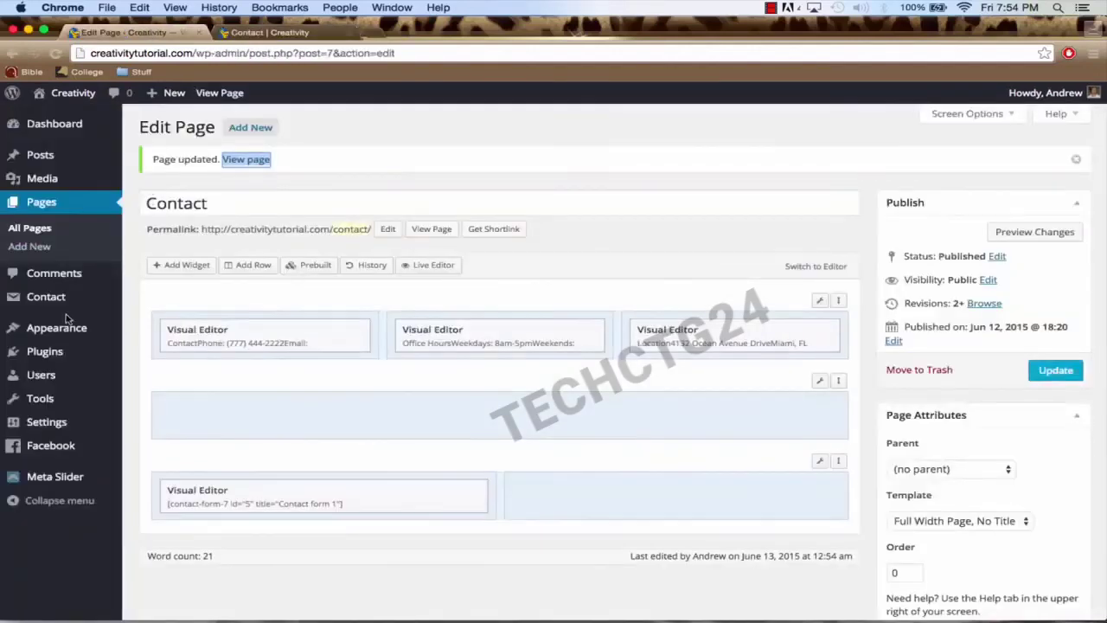
Step: Open Contact form 1's Mail settings and check the To recipient address
mouse_move(65, 309)
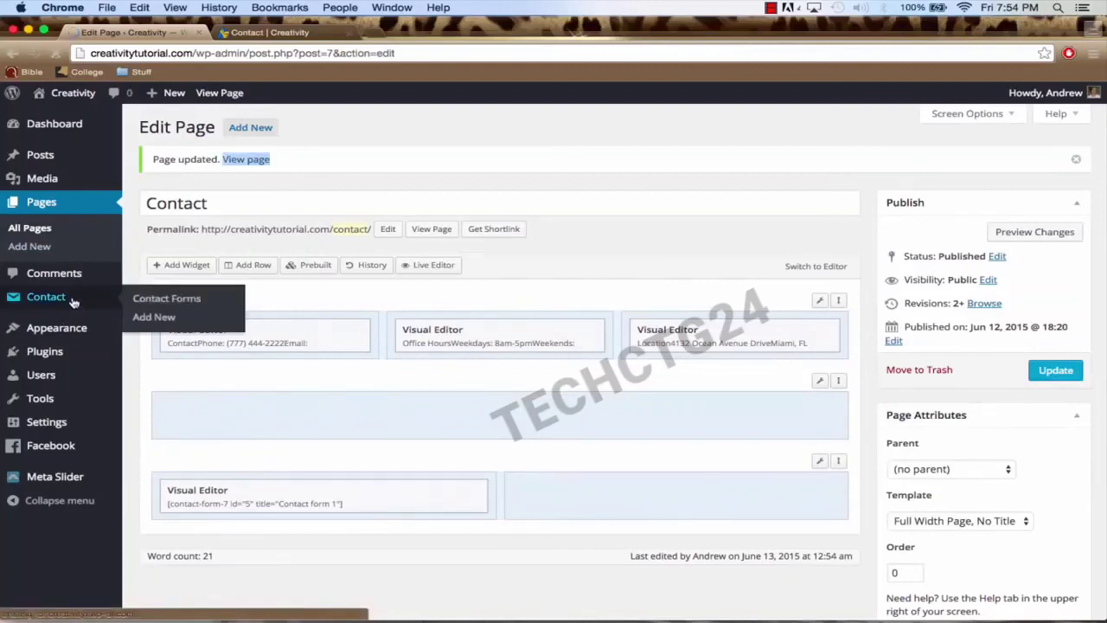
click(74, 301)
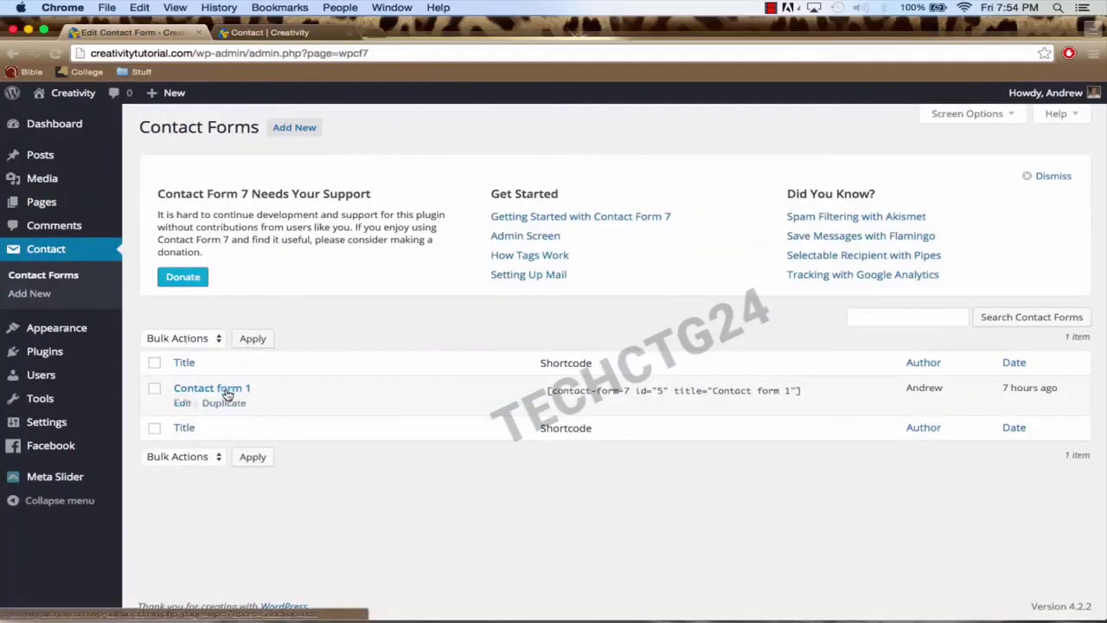
click(227, 391)
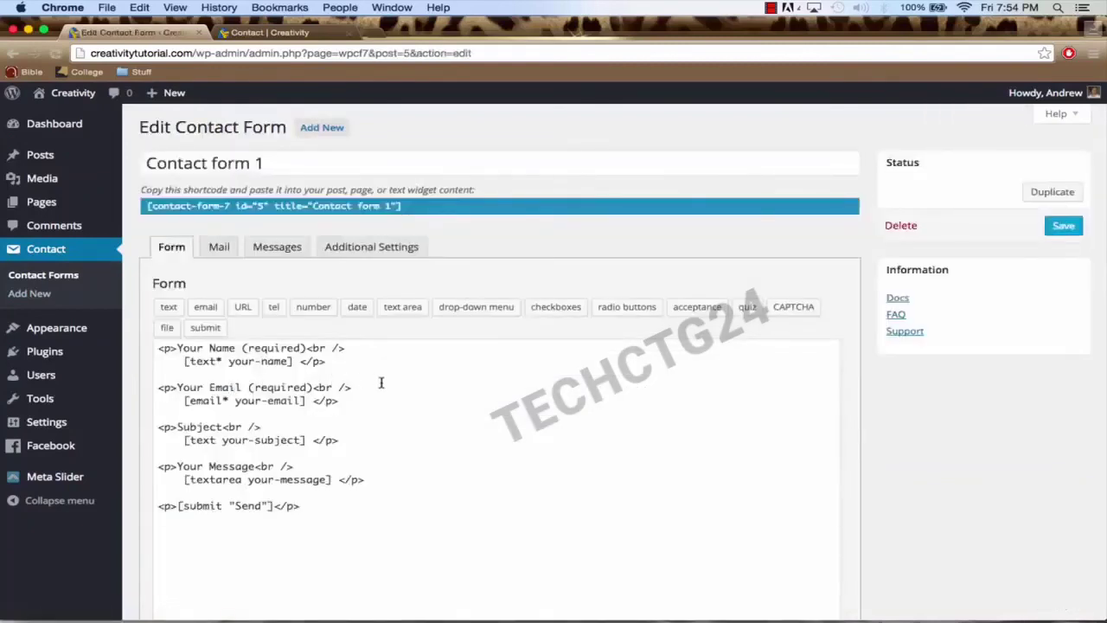
scroll(381, 383, down, 1)
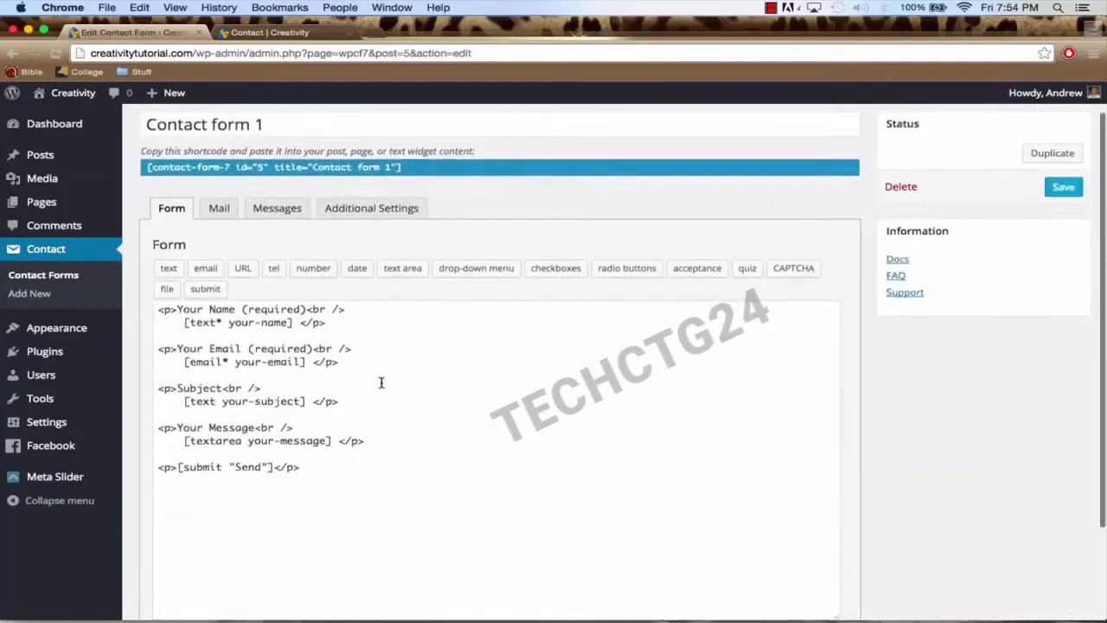
click(221, 209)
scroll(383, 307, down, 2)
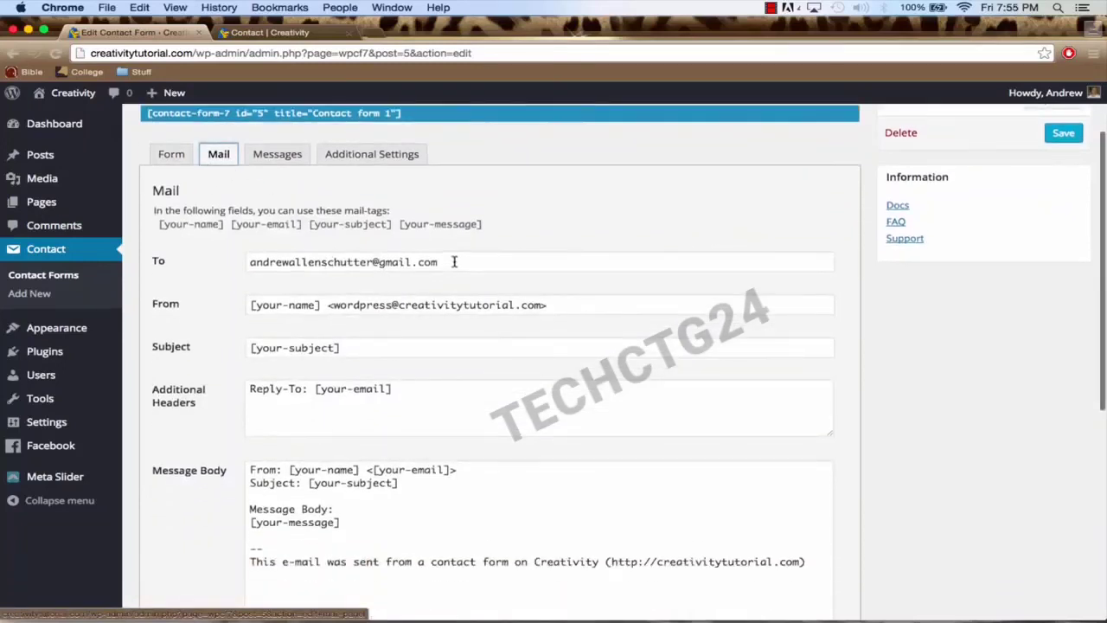
drag(453, 260, 187, 266)
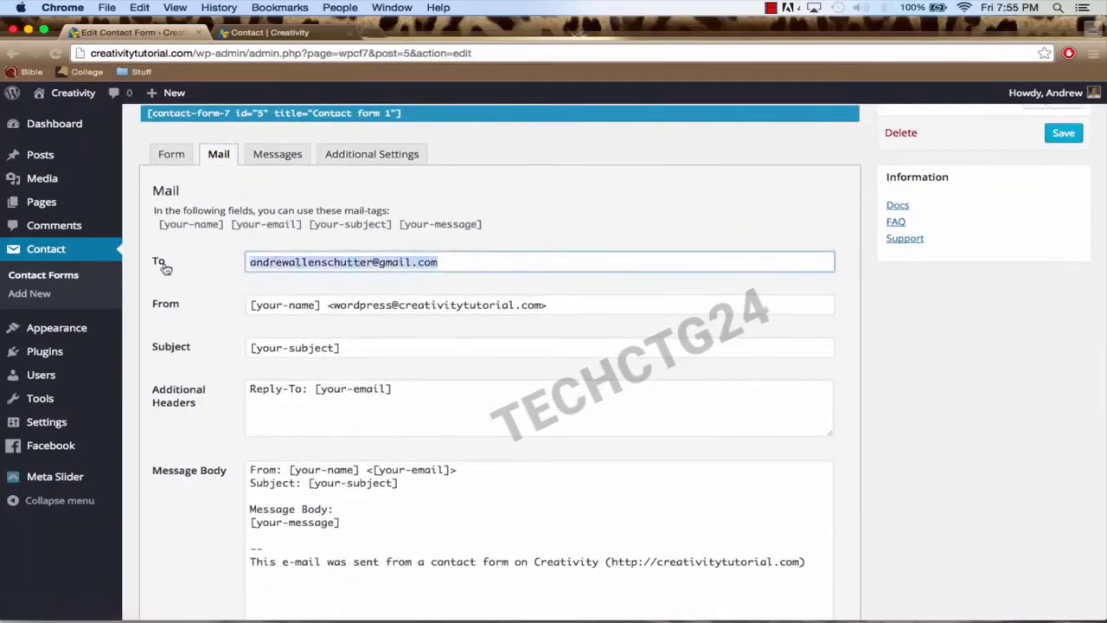
click(458, 262)
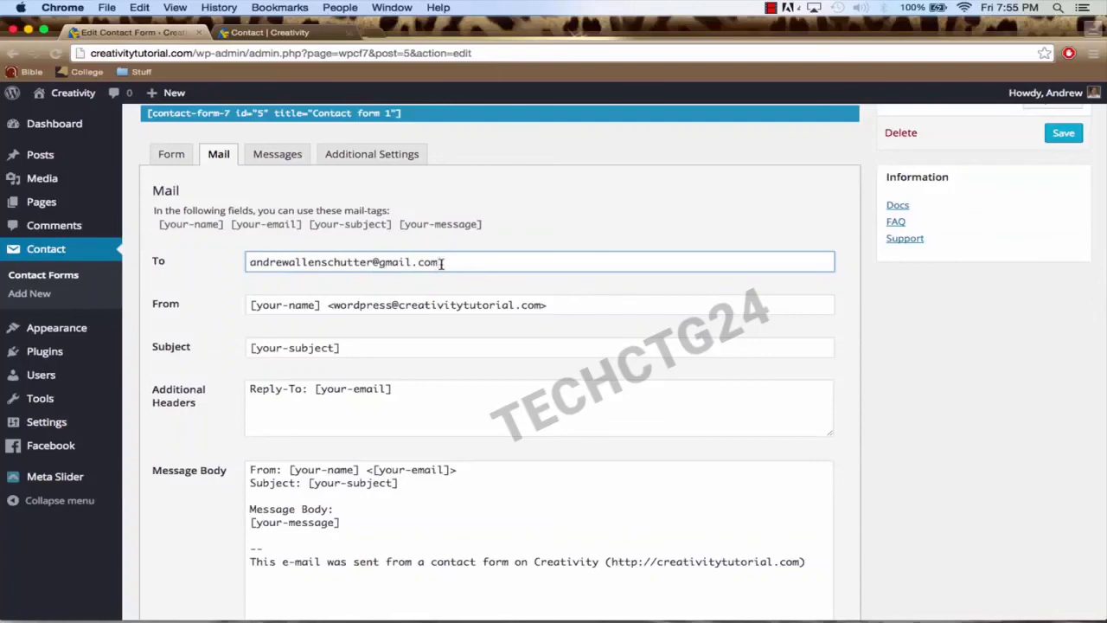
Step: Go to the All Pages list from the admin sidebar
mouse_move(1020, 100)
scroll(353, 268, up, 1)
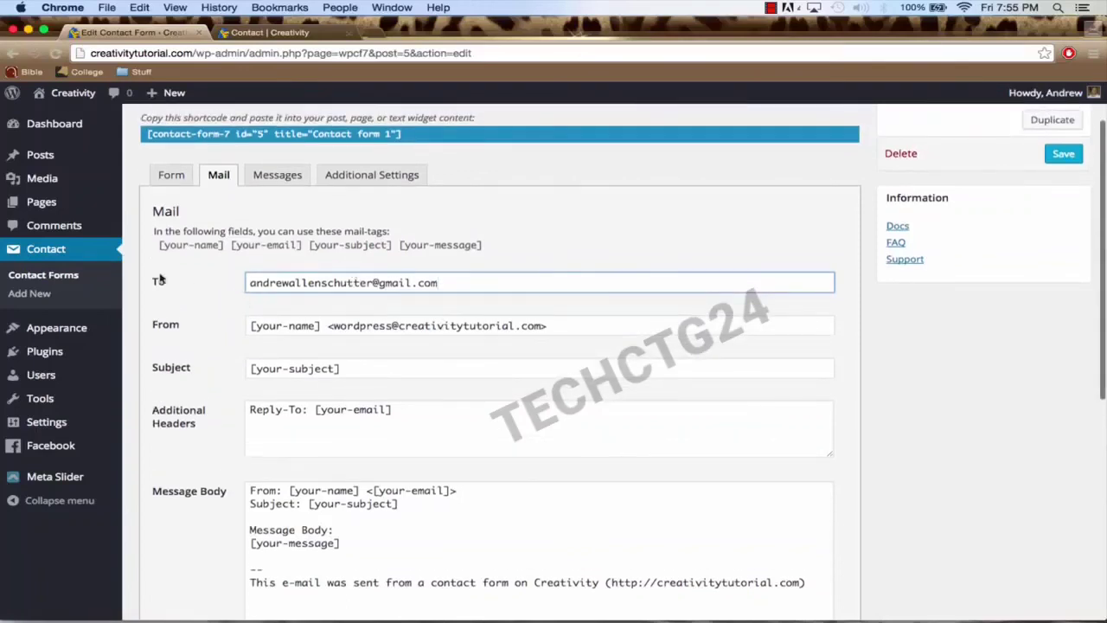
click(76, 204)
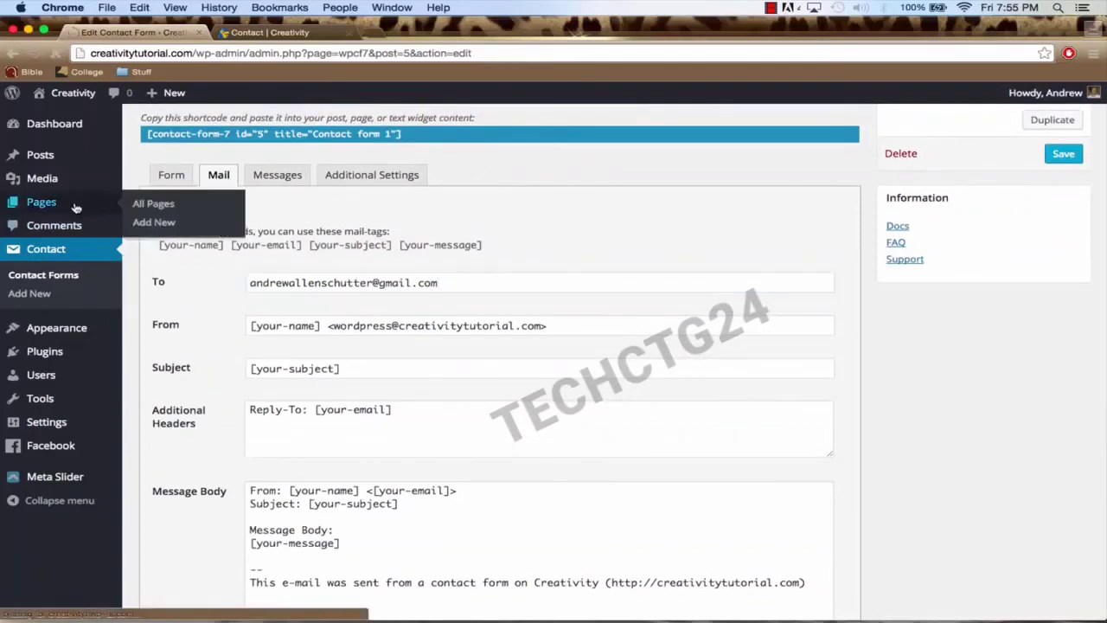
mouse_move(178, 284)
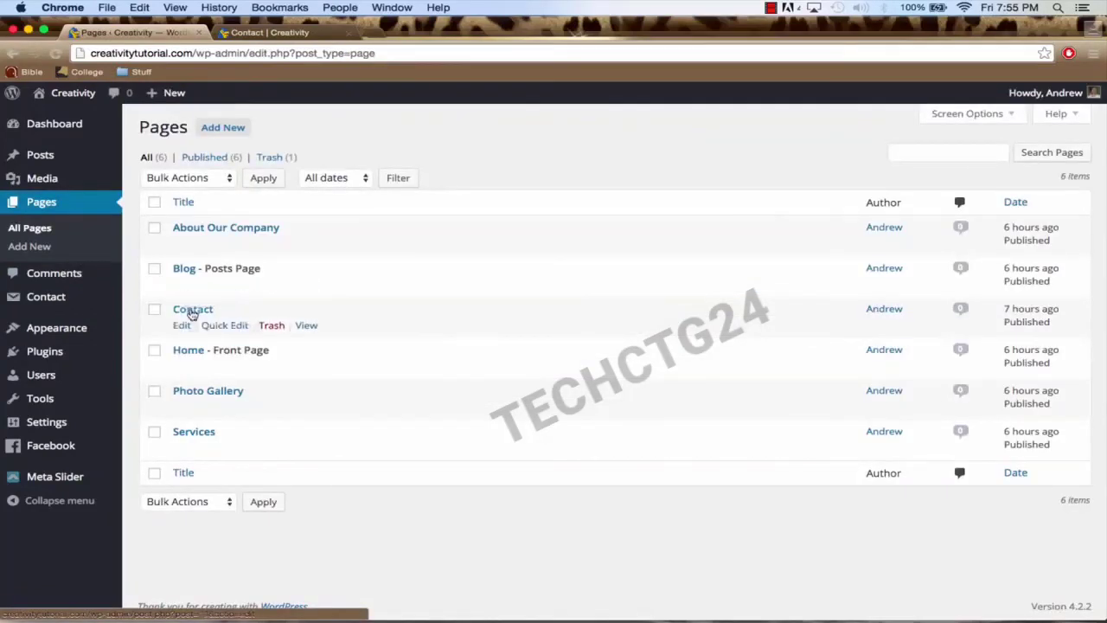
Step: Put a Text widget in the empty right cell beside the contact form, then open a new browser tab
click(192, 311)
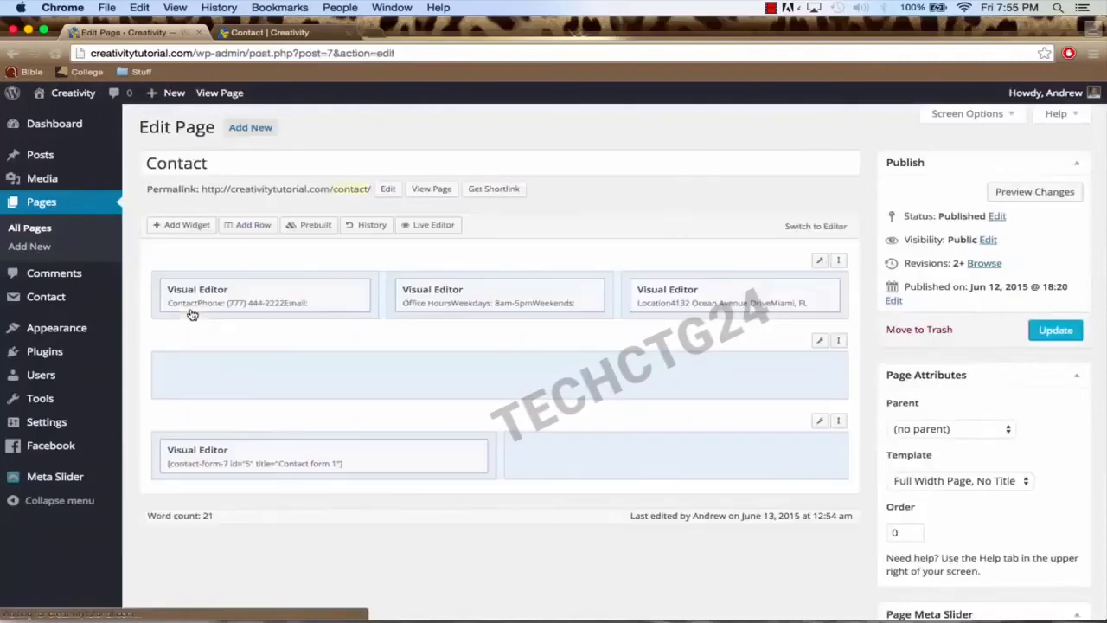
click(603, 455)
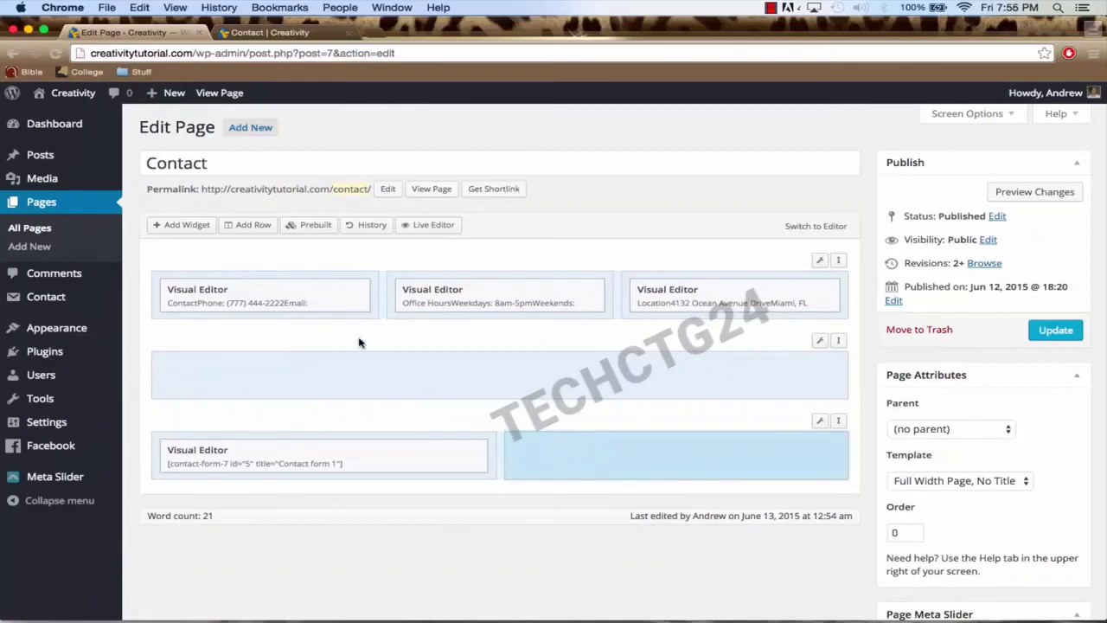
click(171, 227)
scroll(528, 352, down, 2)
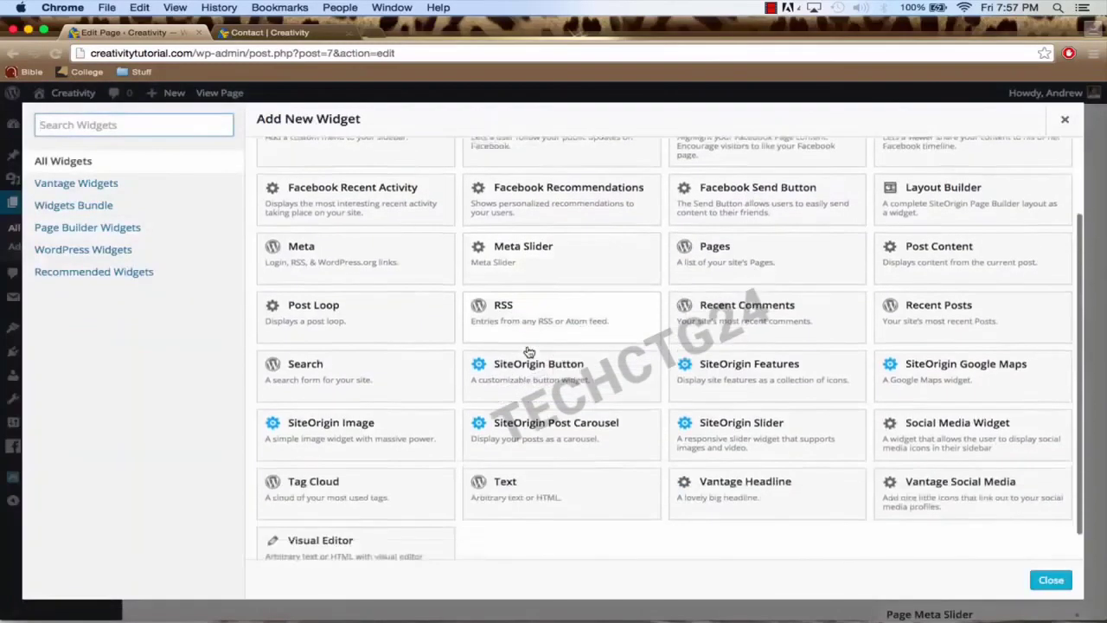
scroll(529, 352, down, 1)
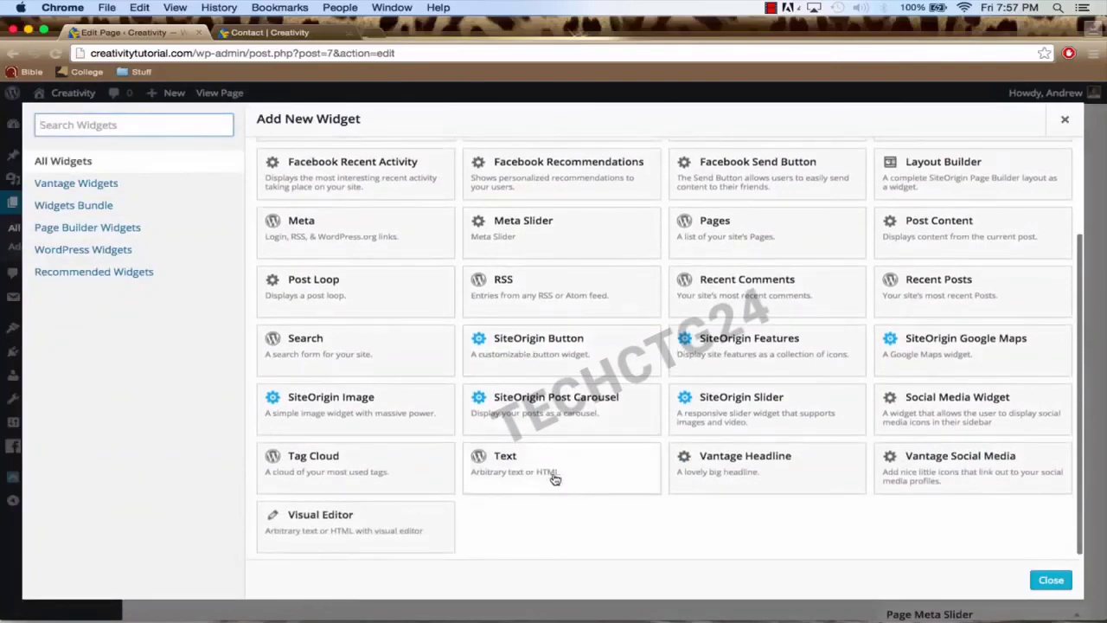
click(555, 479)
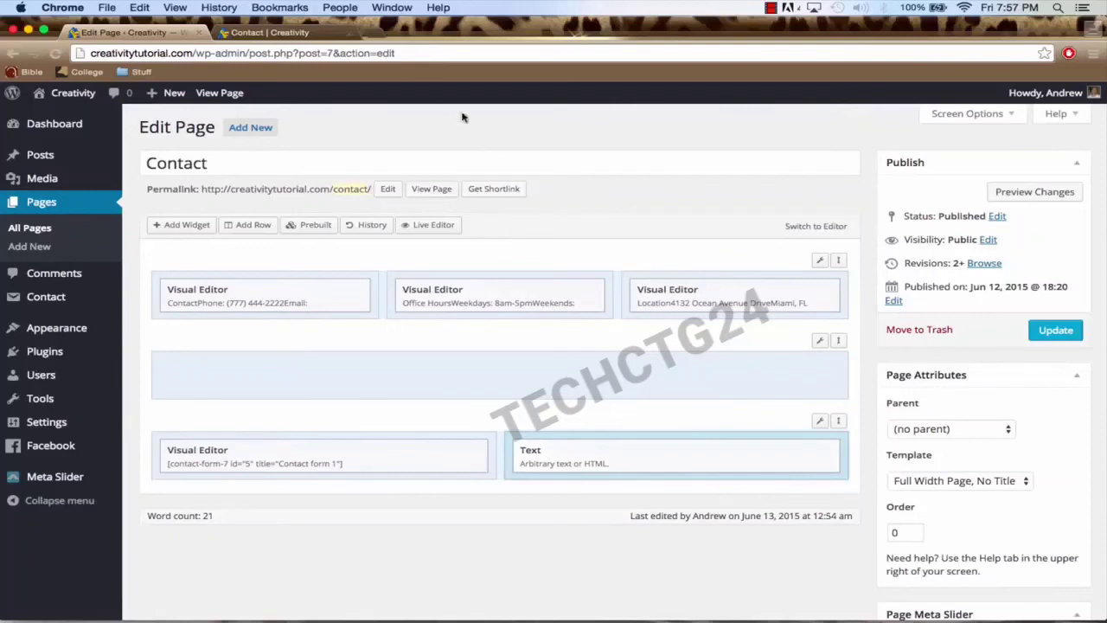
click(377, 34)
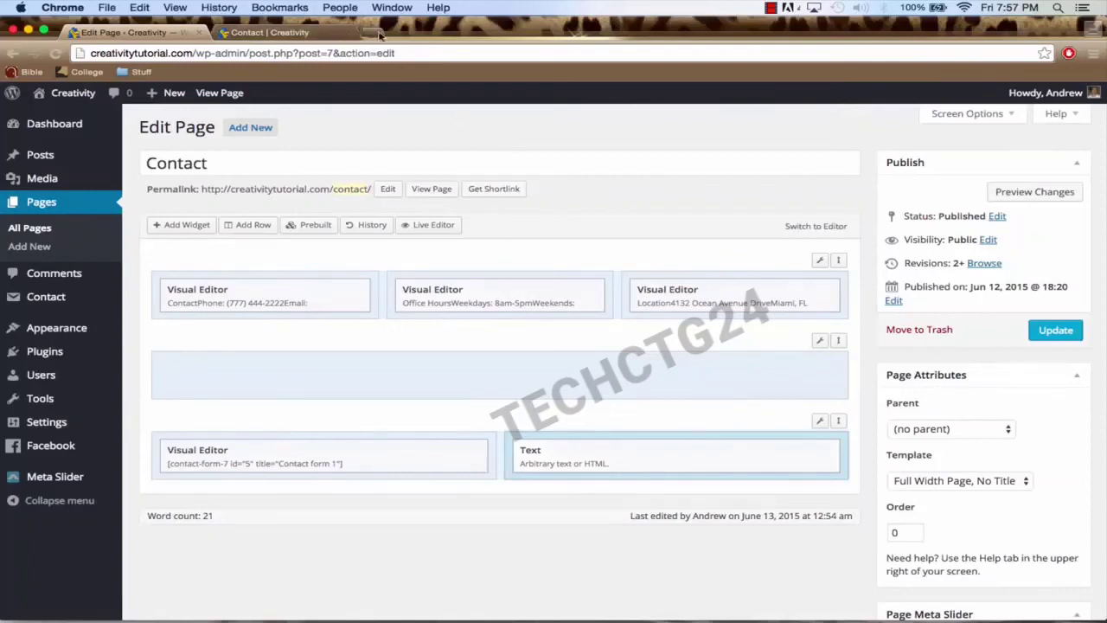
Step: Load Google Maps and search for Clearwater Beach, FL
text(map)
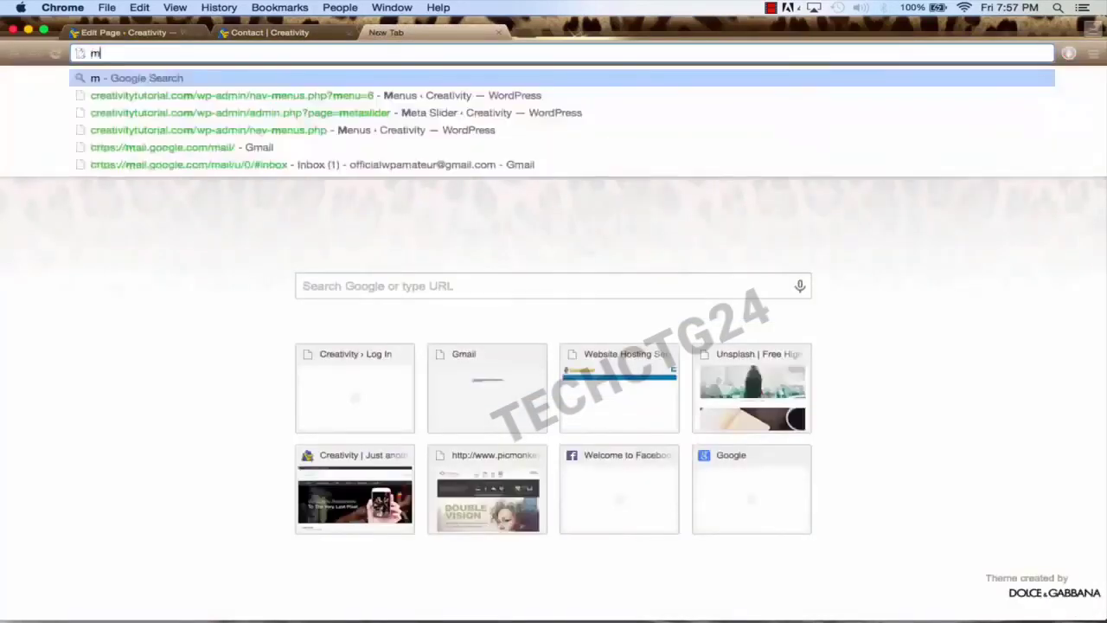
text(s.google.com)
key(Return)
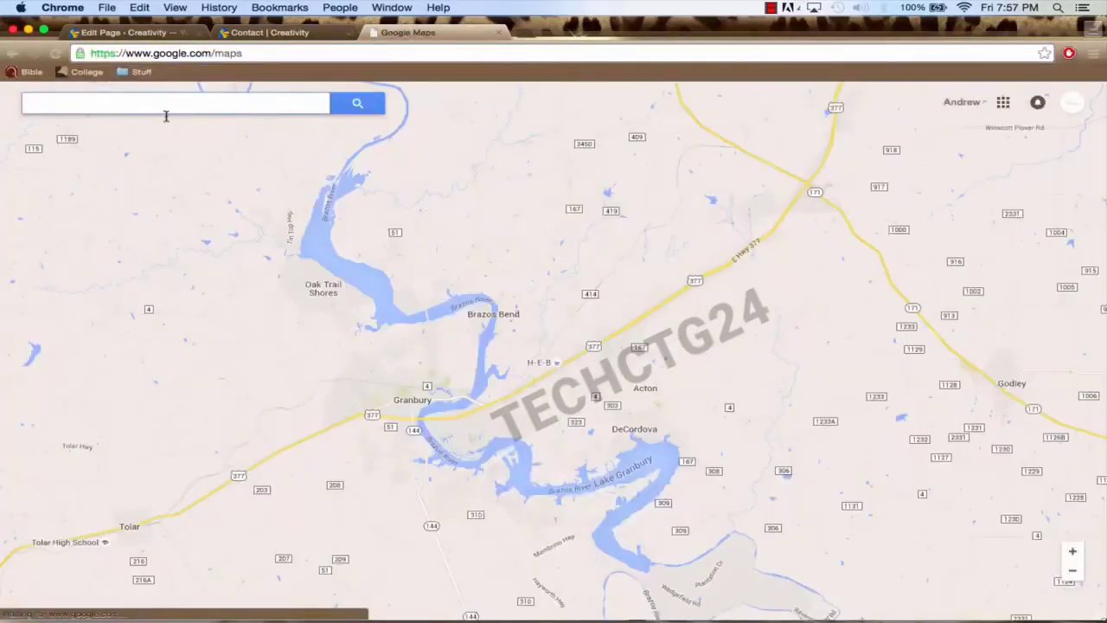
click(147, 105)
text(cl)
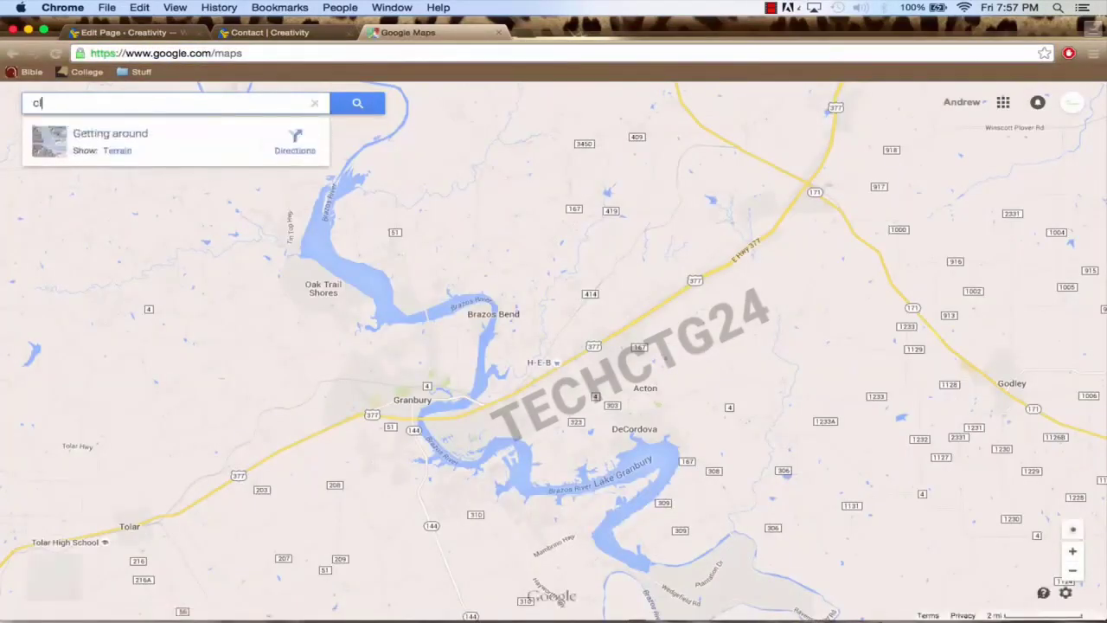
text(earwater)
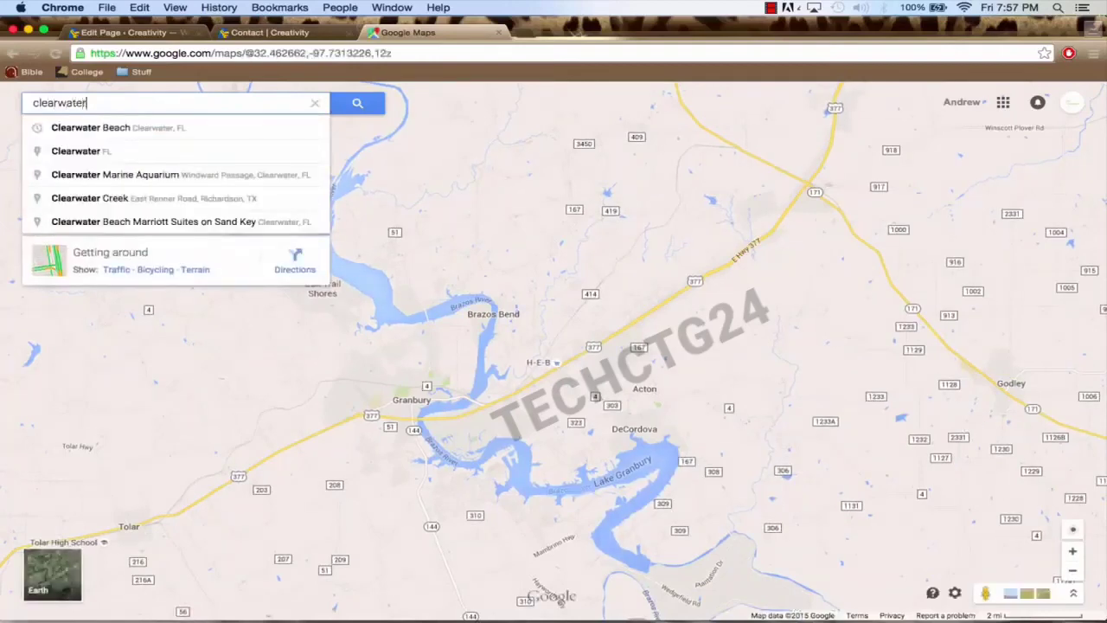
key(Down)
key(Return)
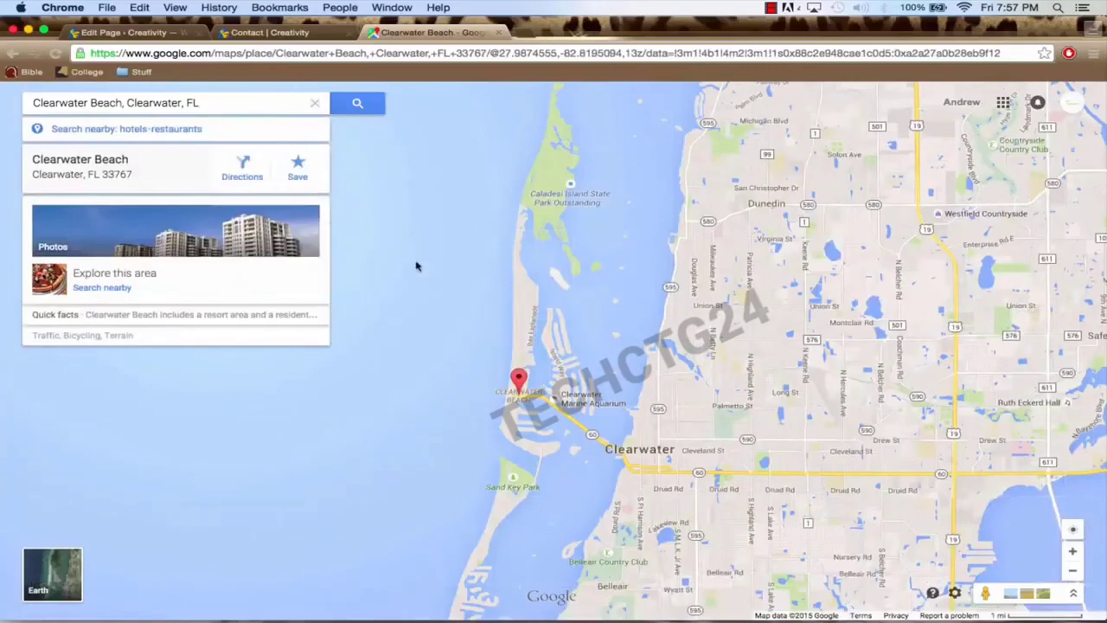
Step: Zoom and pan to frame Clearwater Beach, then bring up the map's sharing options
drag(605, 328, 588, 274)
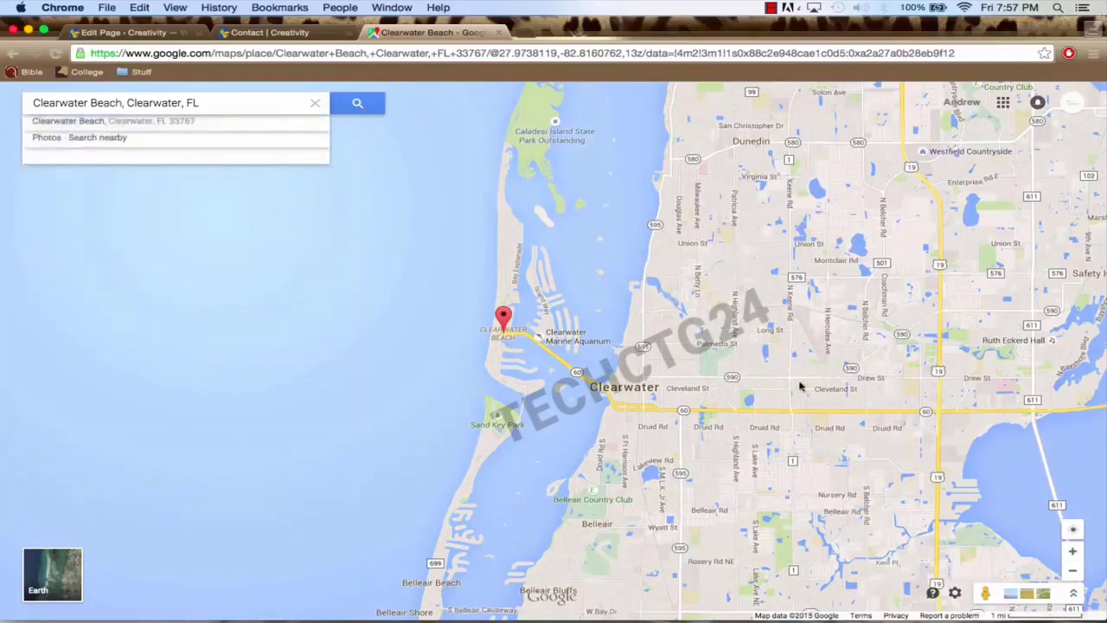
click(1073, 554)
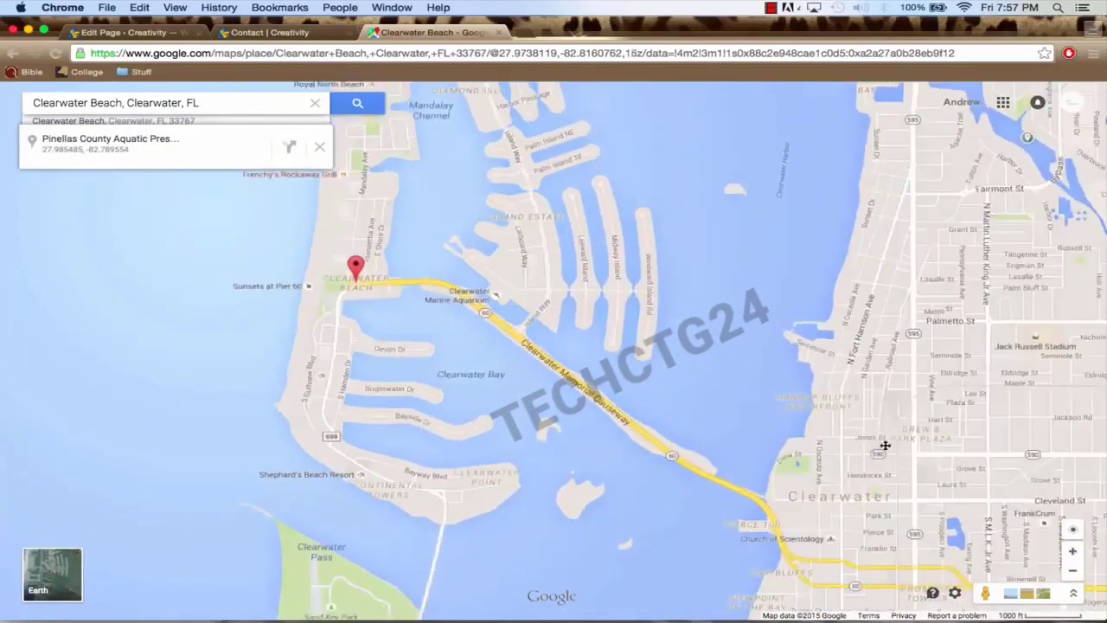
drag(886, 443, 889, 460)
click(1073, 570)
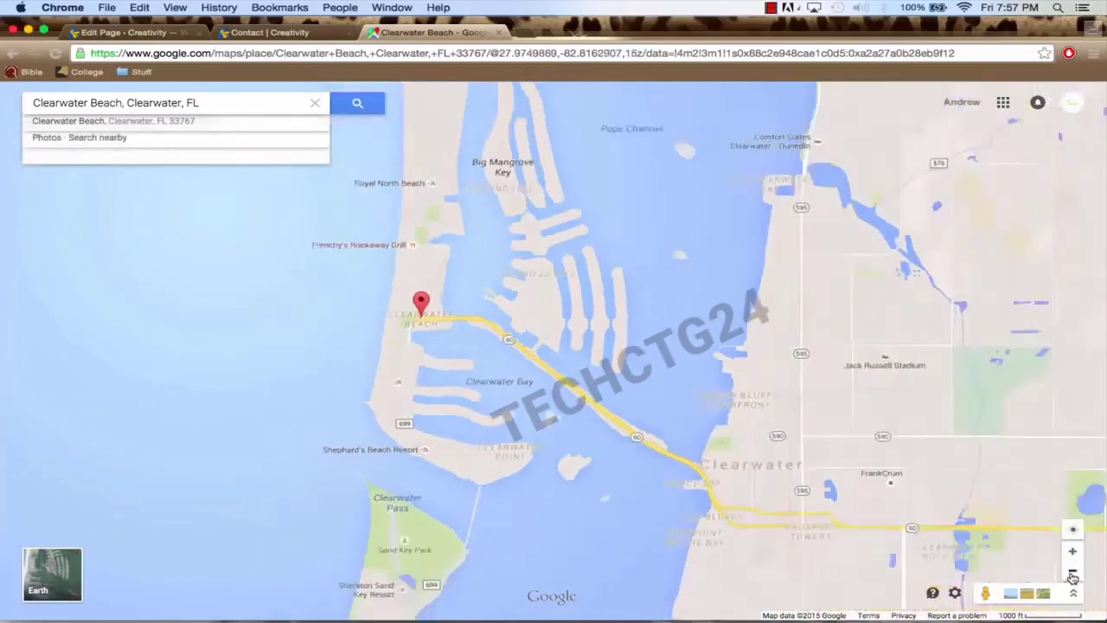
drag(726, 378, 749, 384)
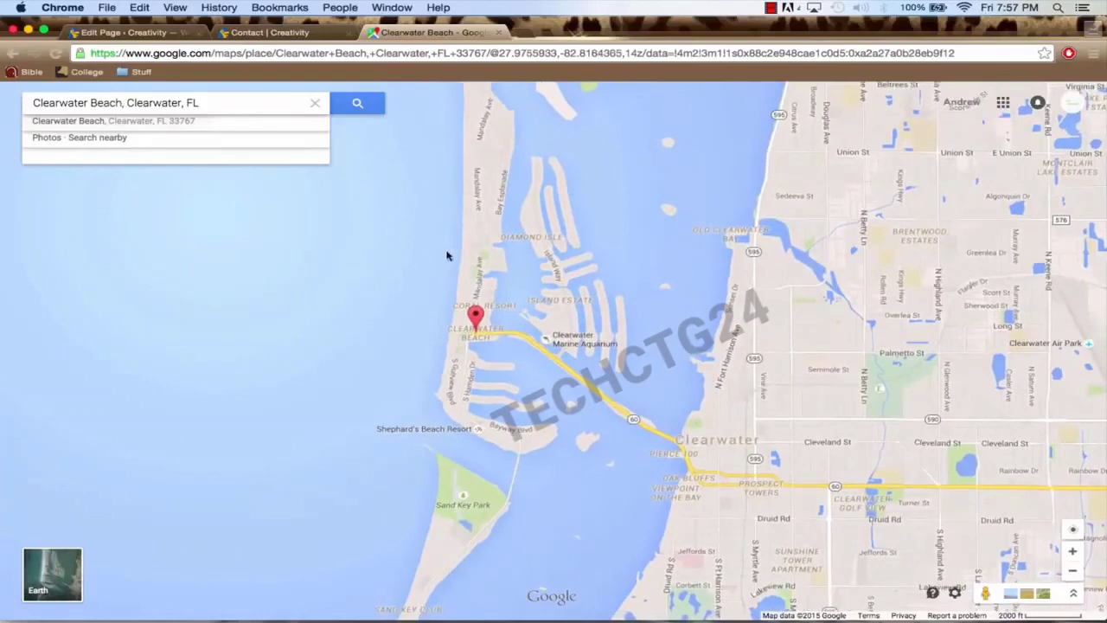
mouse_move(165, 99)
click(955, 595)
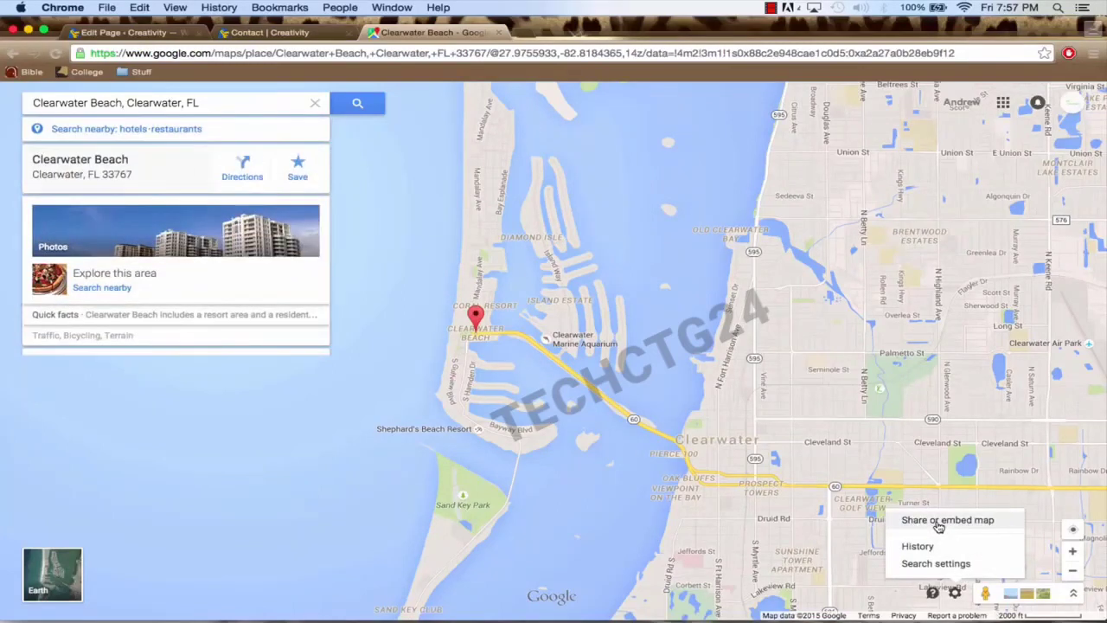
Step: Choose Embed map and set a custom 700 × 435 map size
click(938, 519)
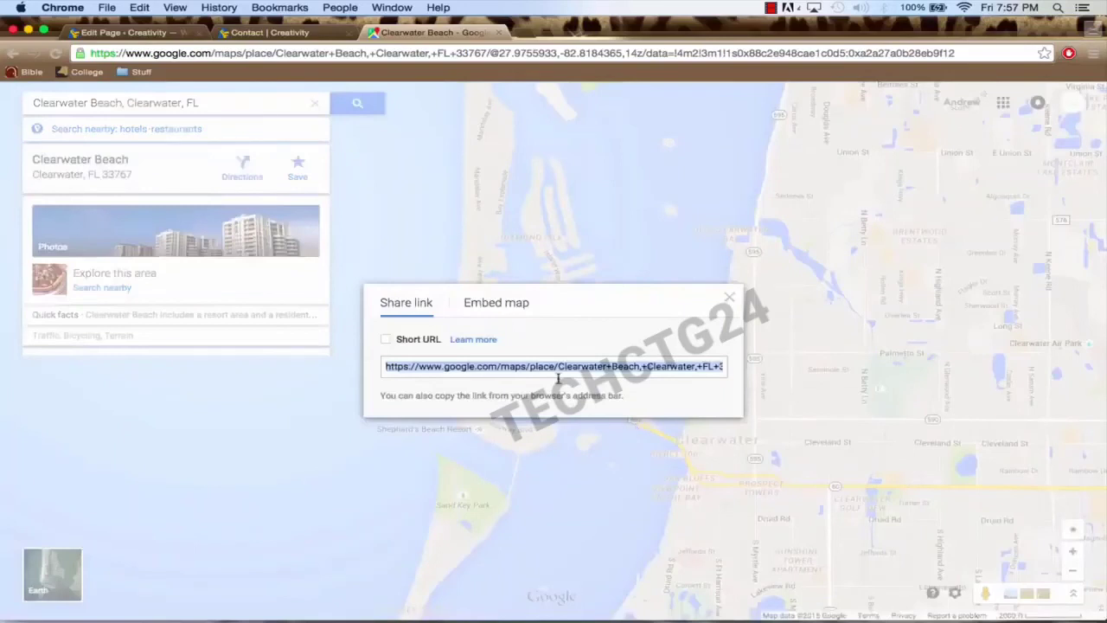
click(496, 304)
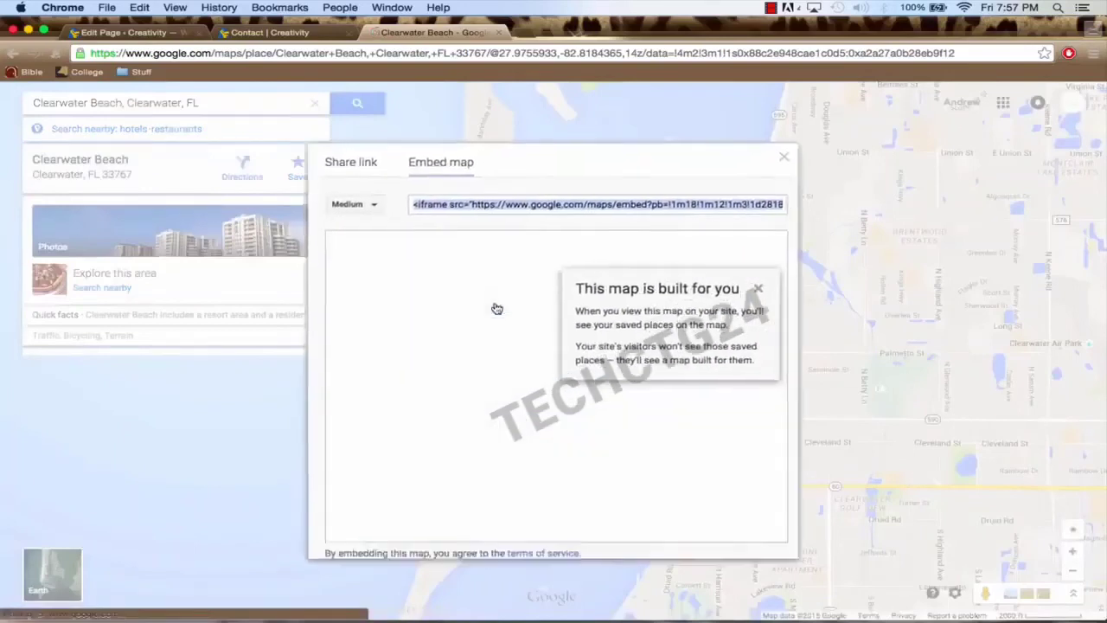
click(369, 198)
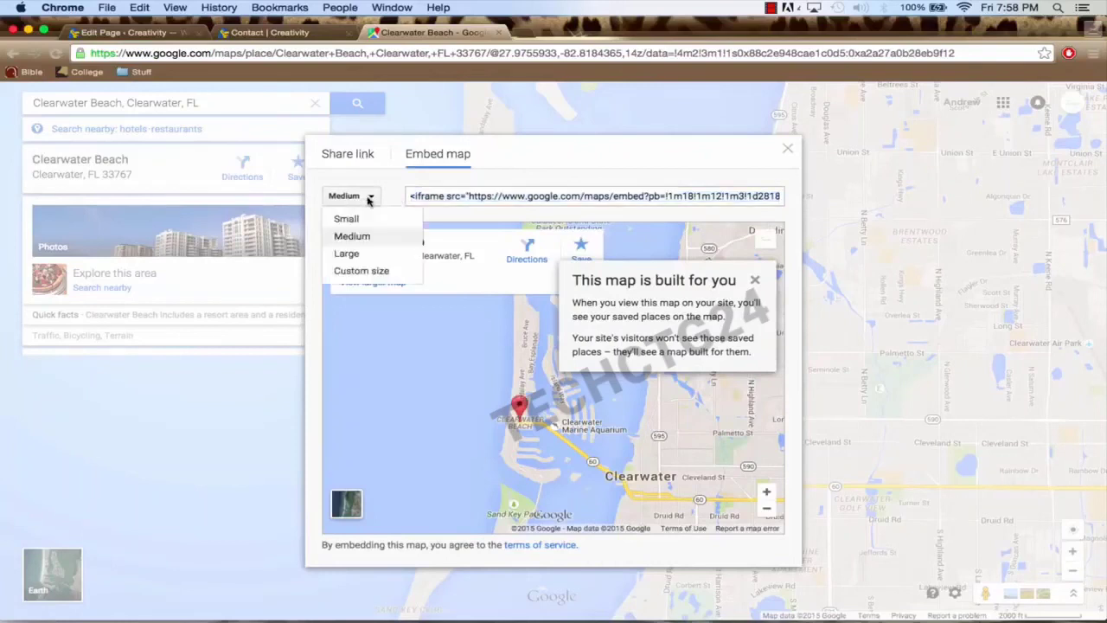
click(369, 271)
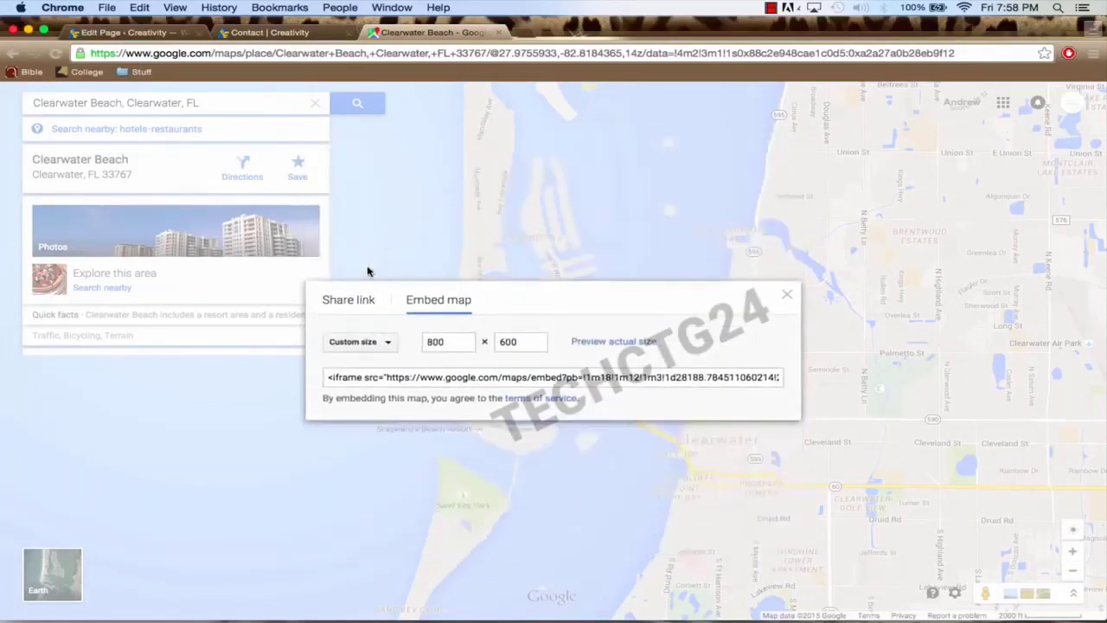
double_click(444, 342)
Step: Copy the iframe embed code and go back to the WordPress editor tab
click(467, 378)
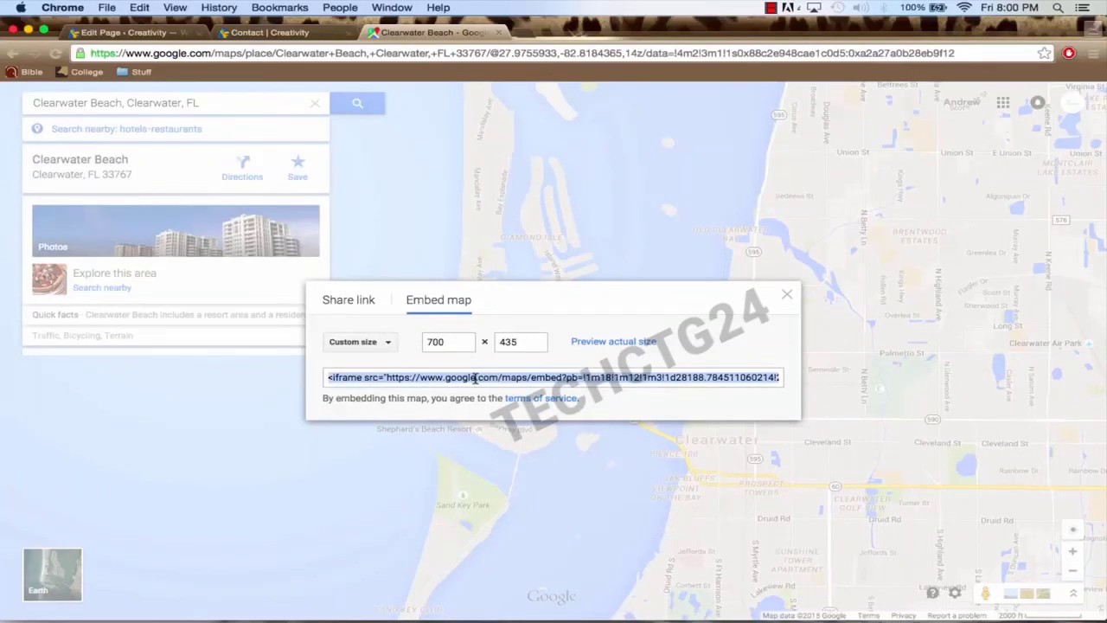
key(super+c)
key(super+c)
click(145, 35)
Step: Paste the copied Google Maps iframe code into the Text widget beside the contact form and save it
mouse_move(590, 442)
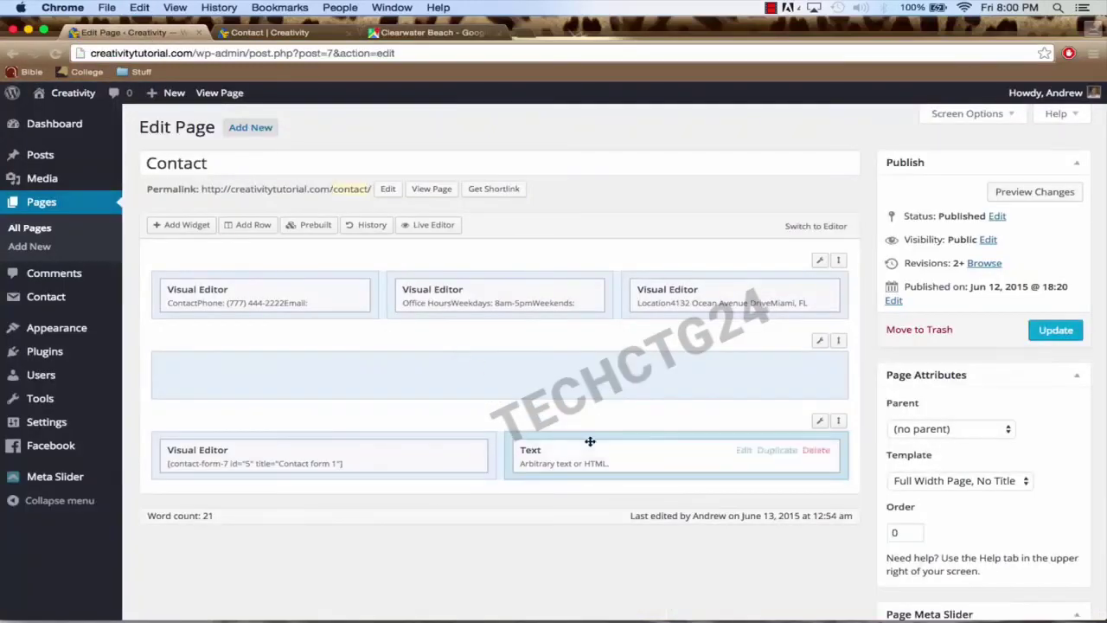
click(744, 453)
click(331, 244)
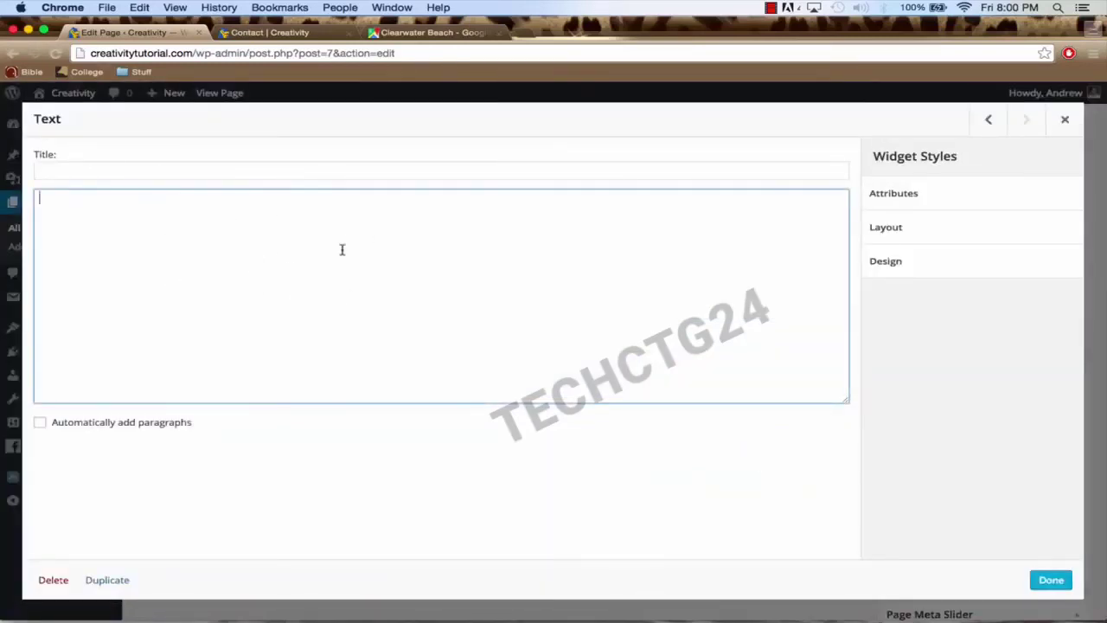
key(super+v)
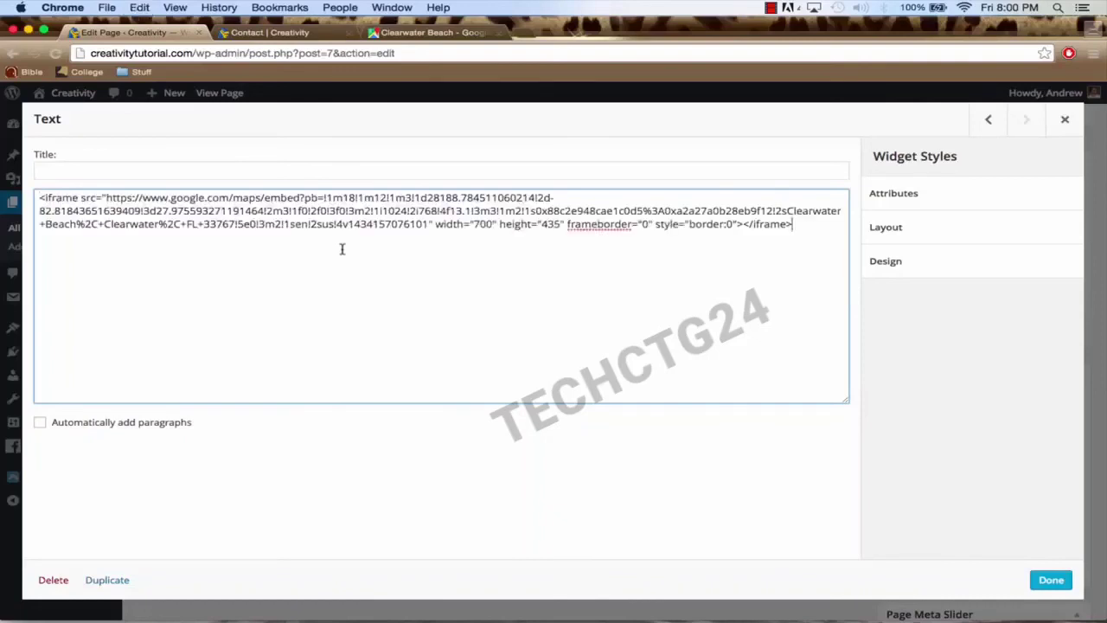
click(1050, 581)
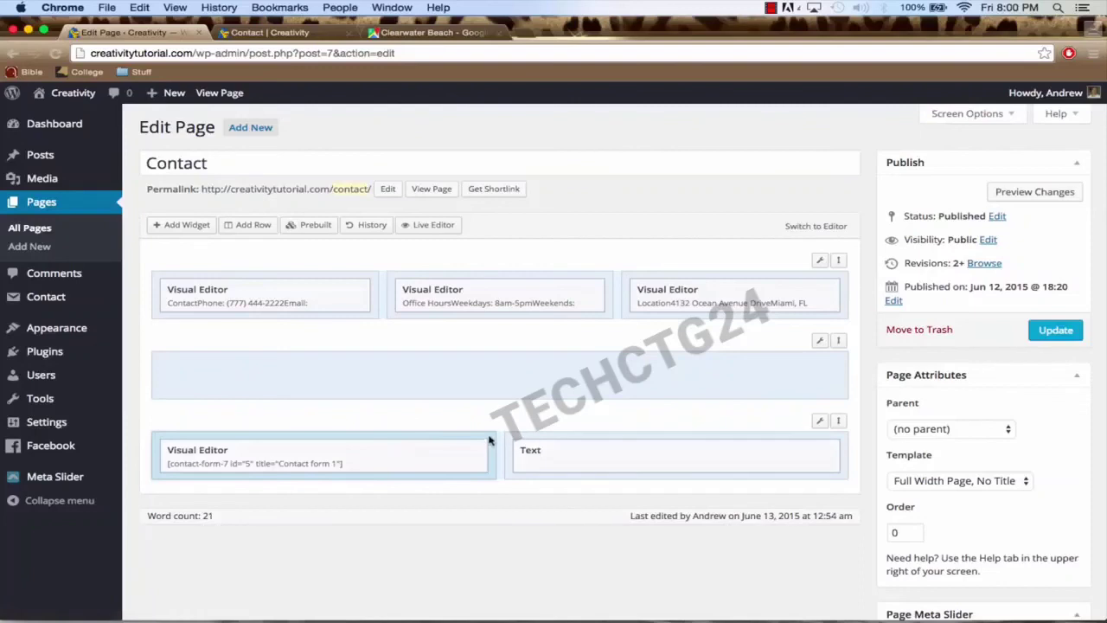
Step: Resize the bottom row's columns to 36.7% / 63.3%, save the row, and update the page
click(818, 424)
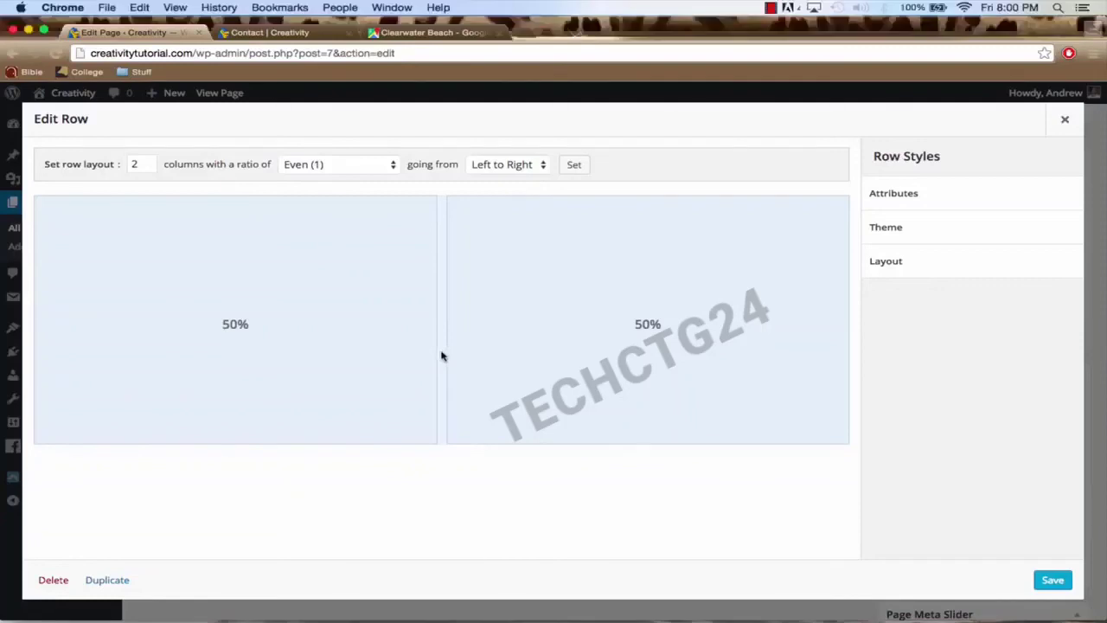
drag(441, 336, 331, 335)
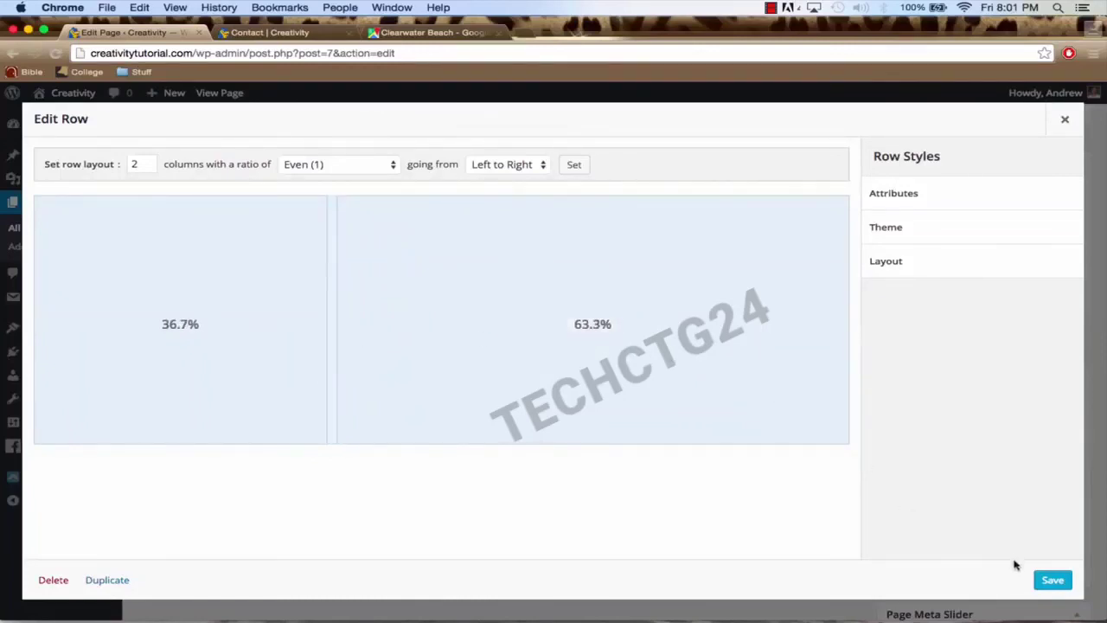
click(1042, 581)
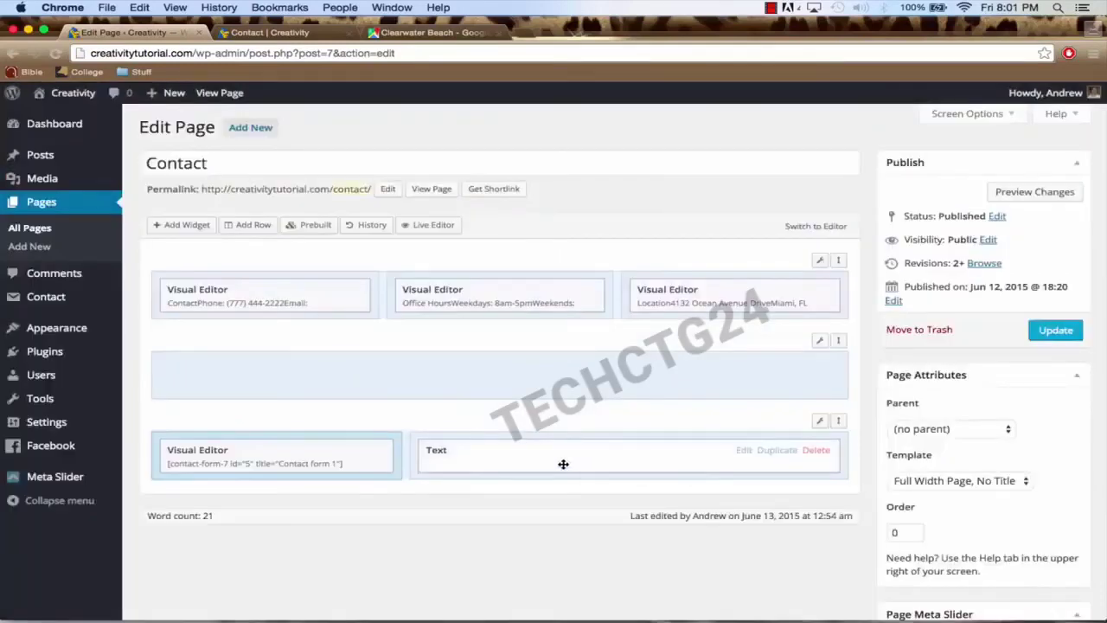
click(1046, 332)
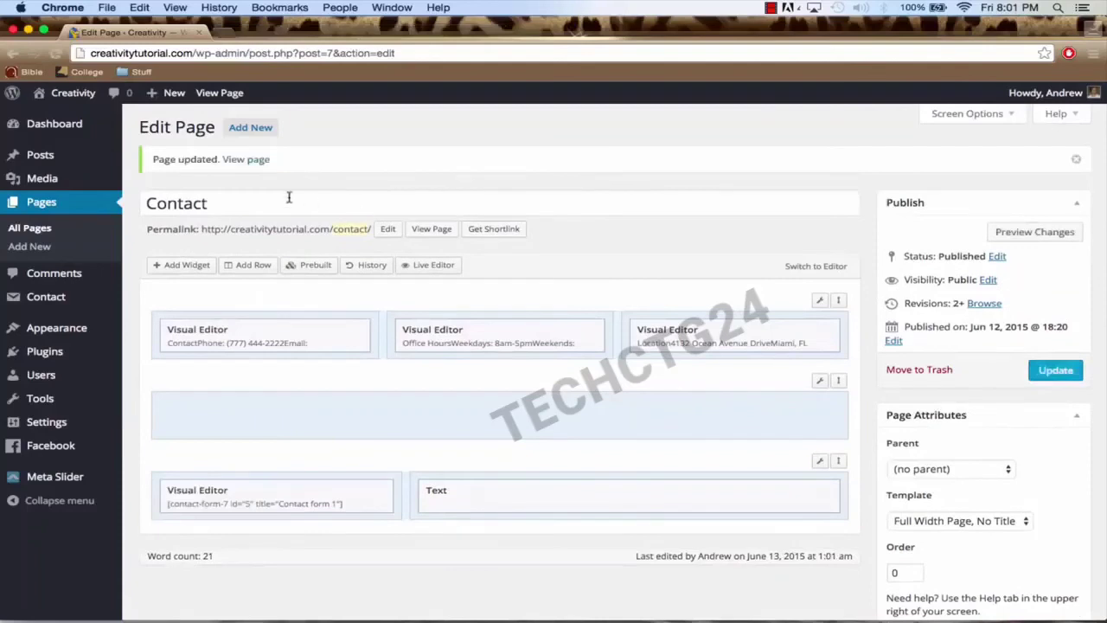
Step: View the live Contact page, scrolling past the contact form and Clearwater Beach map
click(245, 161)
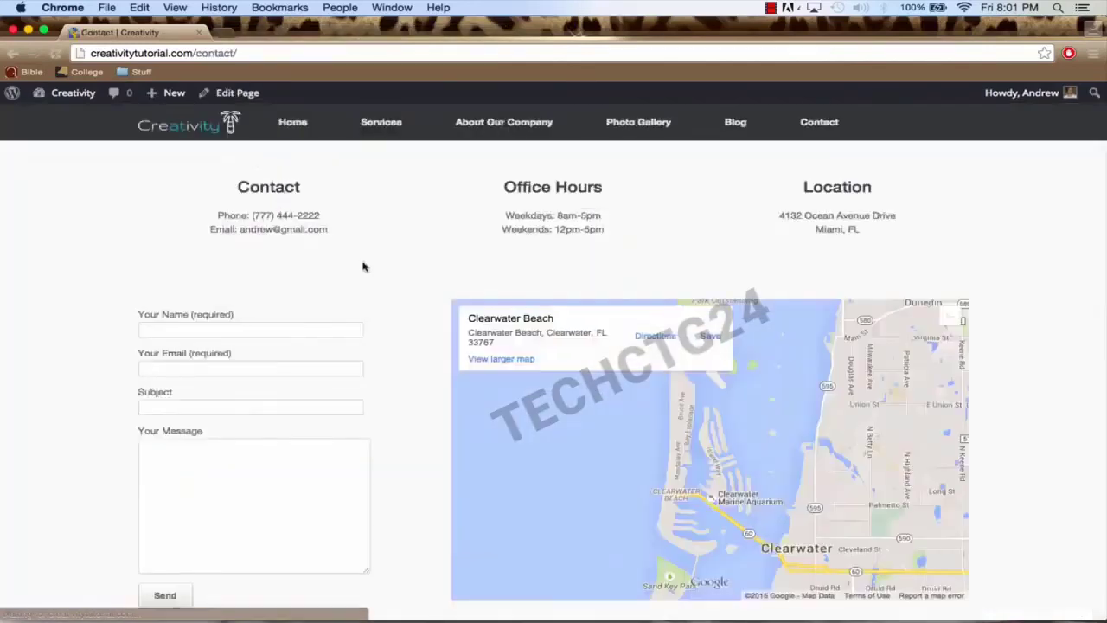
scroll(398, 293, down, 3)
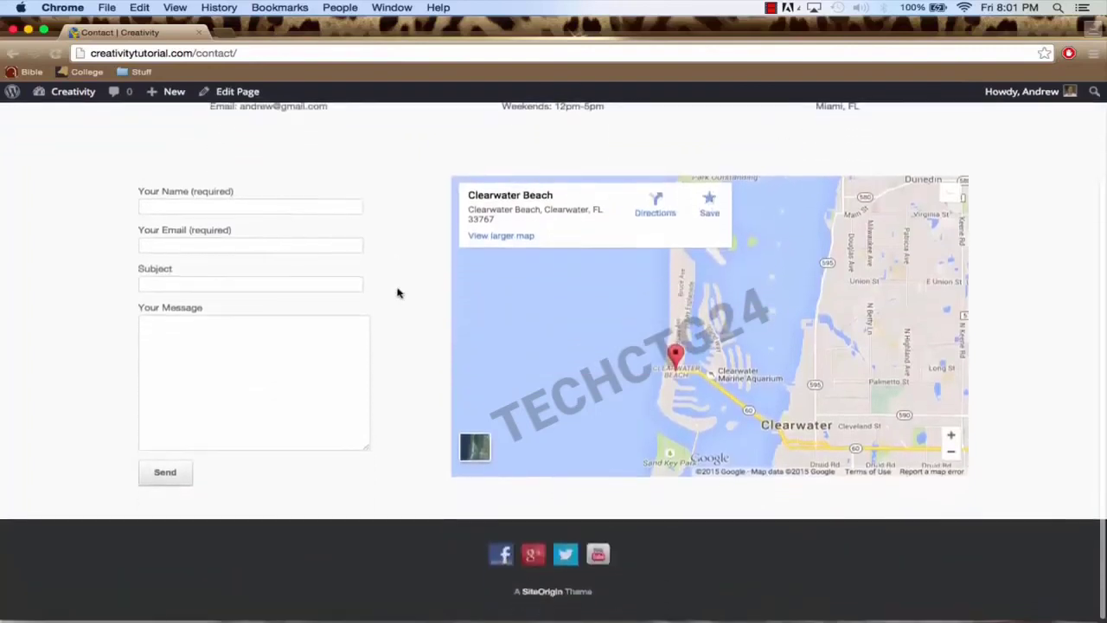
scroll(397, 292, up, 2)
scroll(398, 293, up, 1)
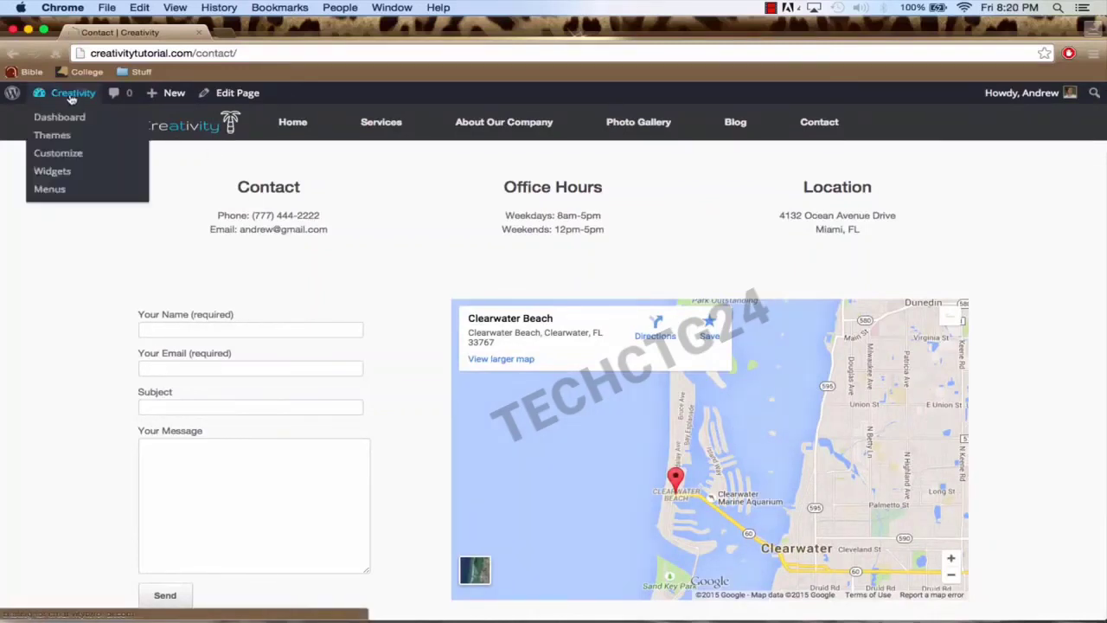
Step: Open the Contact page in the editor via Dashboard > Pages
click(71, 95)
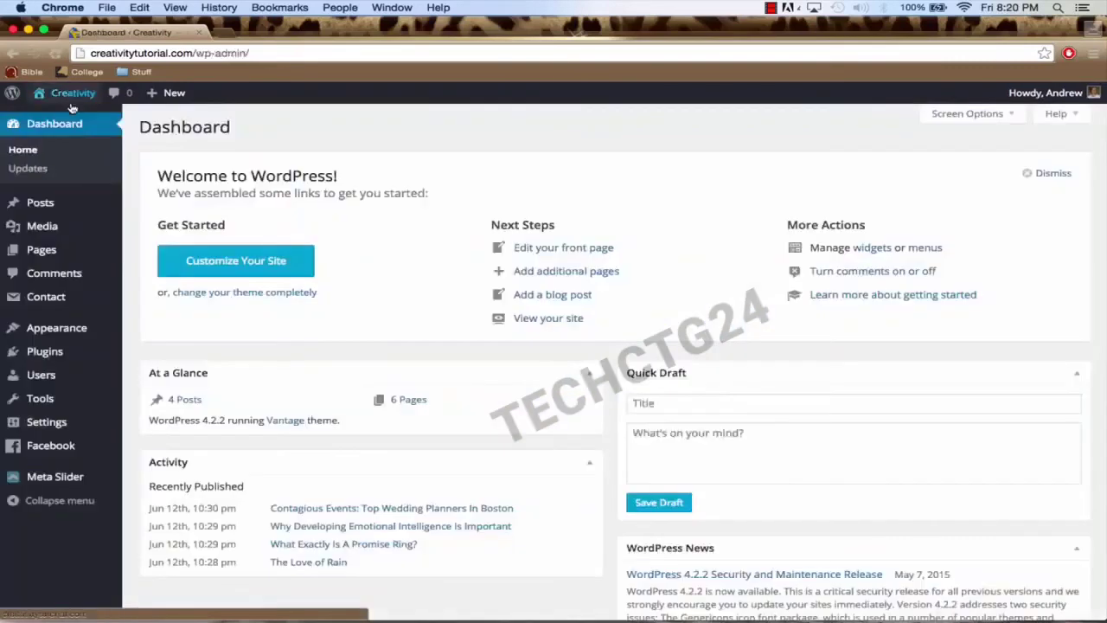
click(62, 253)
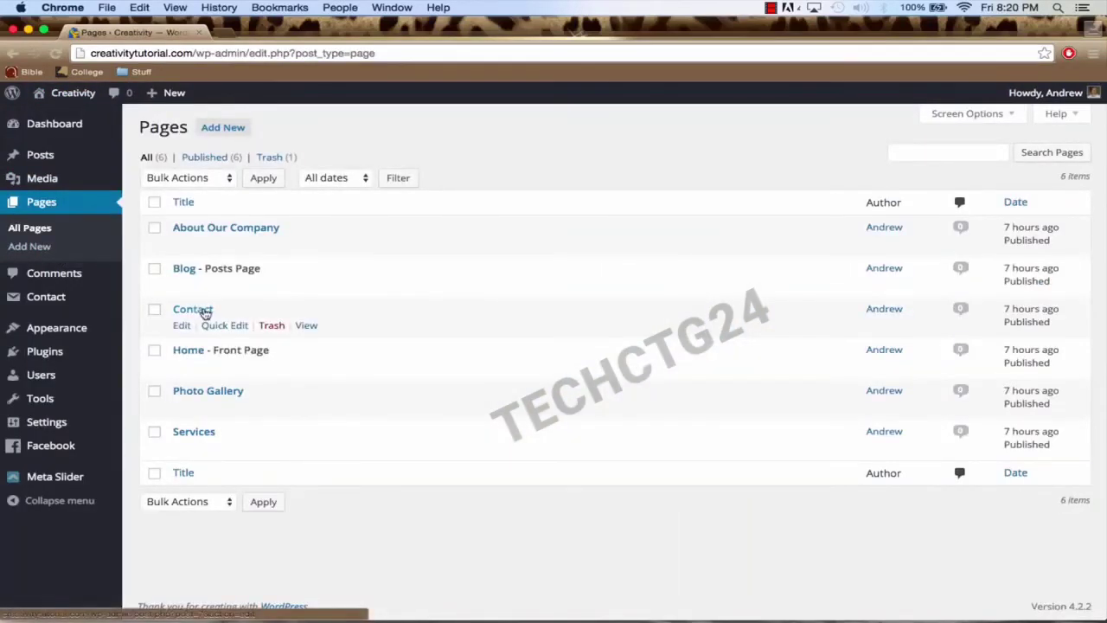
click(205, 313)
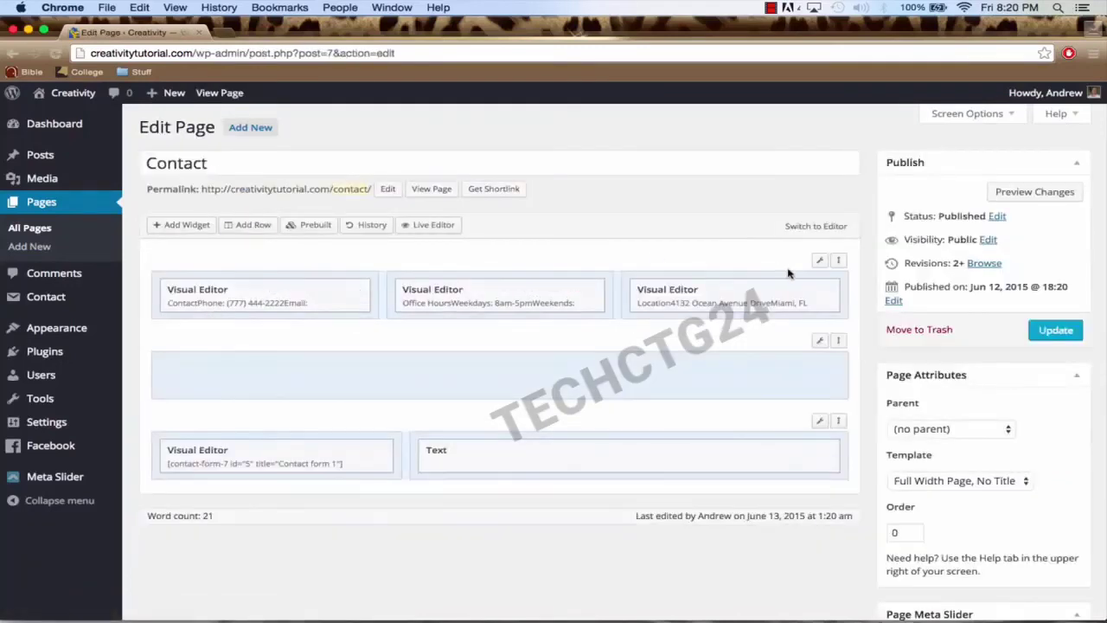
Step: Give the top three-column row a #a8def4 bottom border, update the page and view it
mouse_move(825, 265)
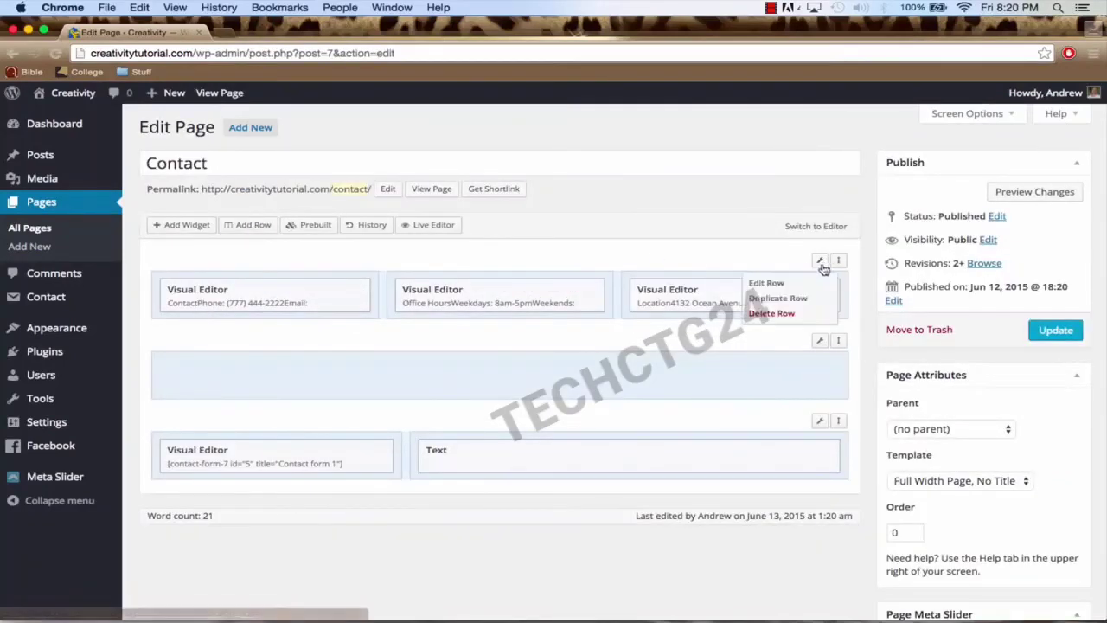
click(801, 286)
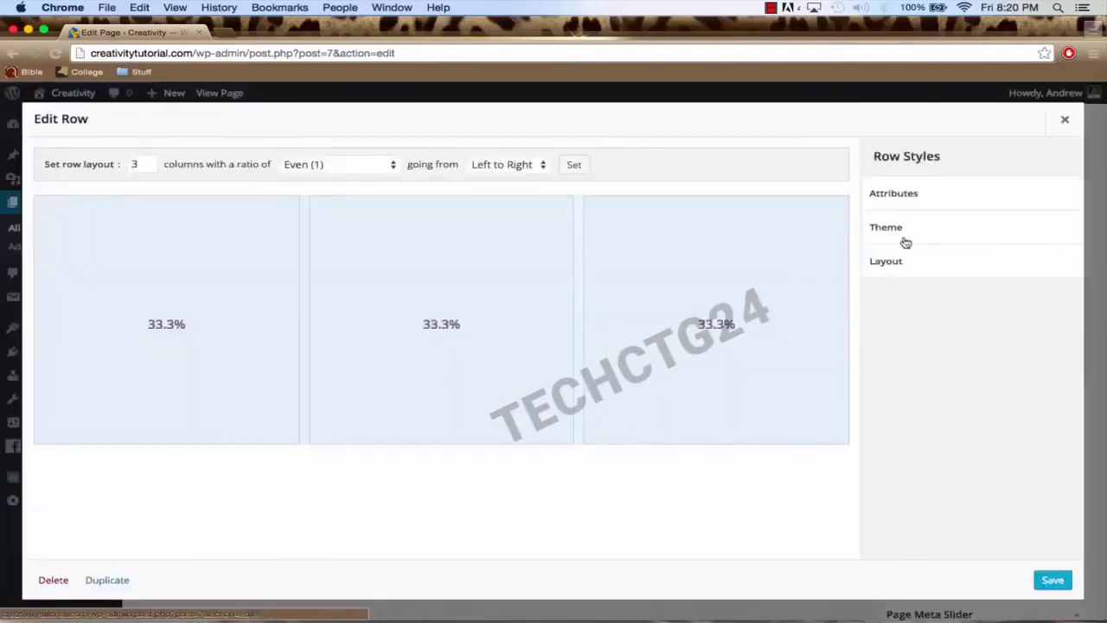
click(927, 234)
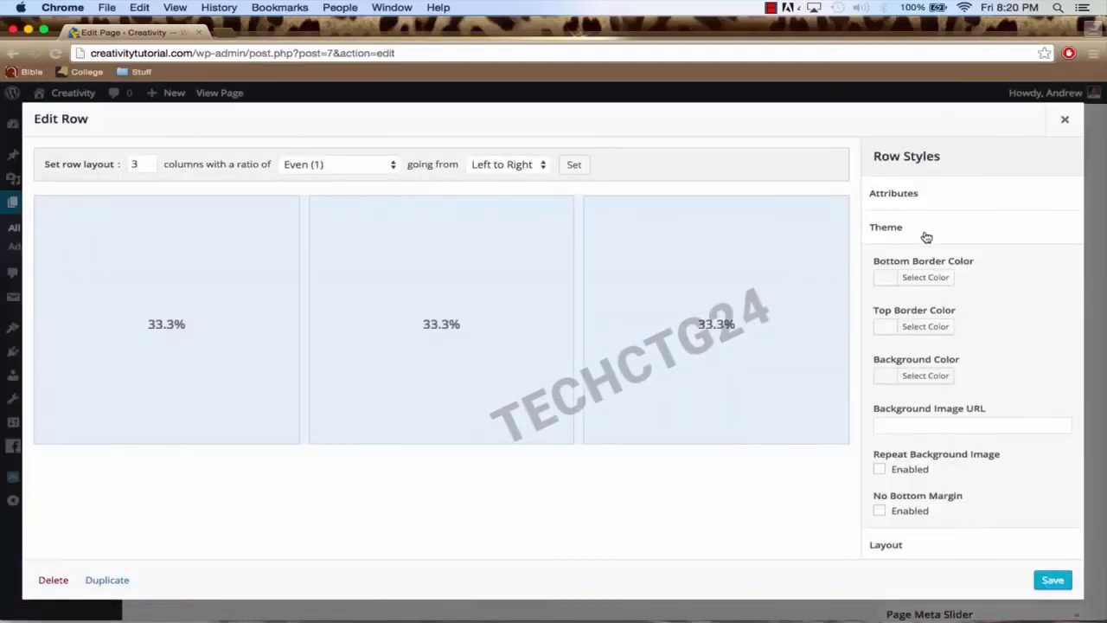
click(889, 278)
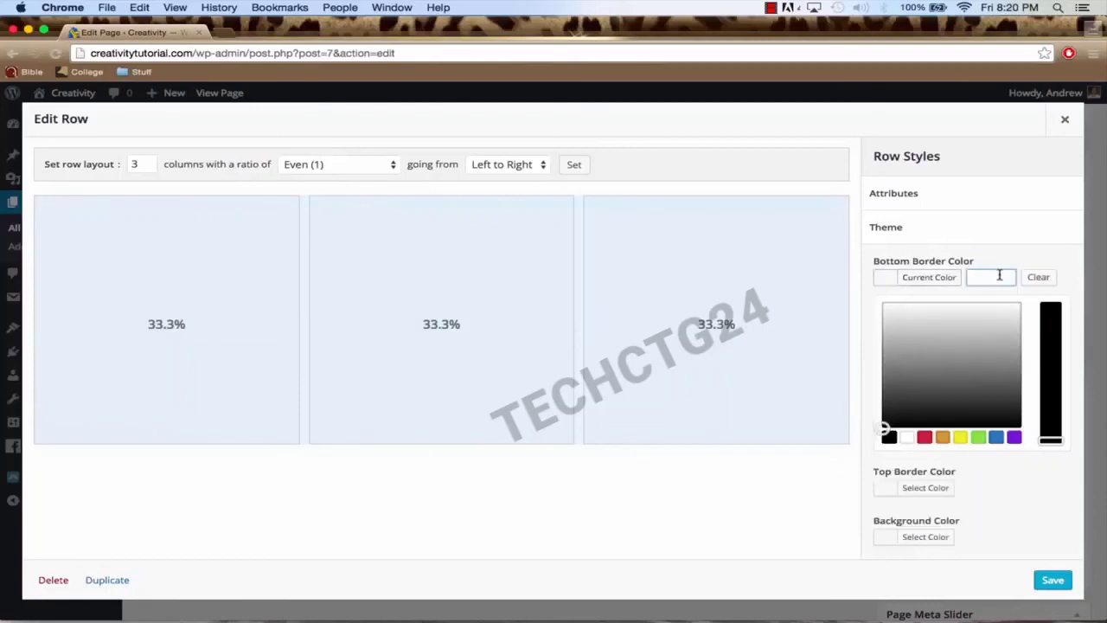
text(#a8def4)
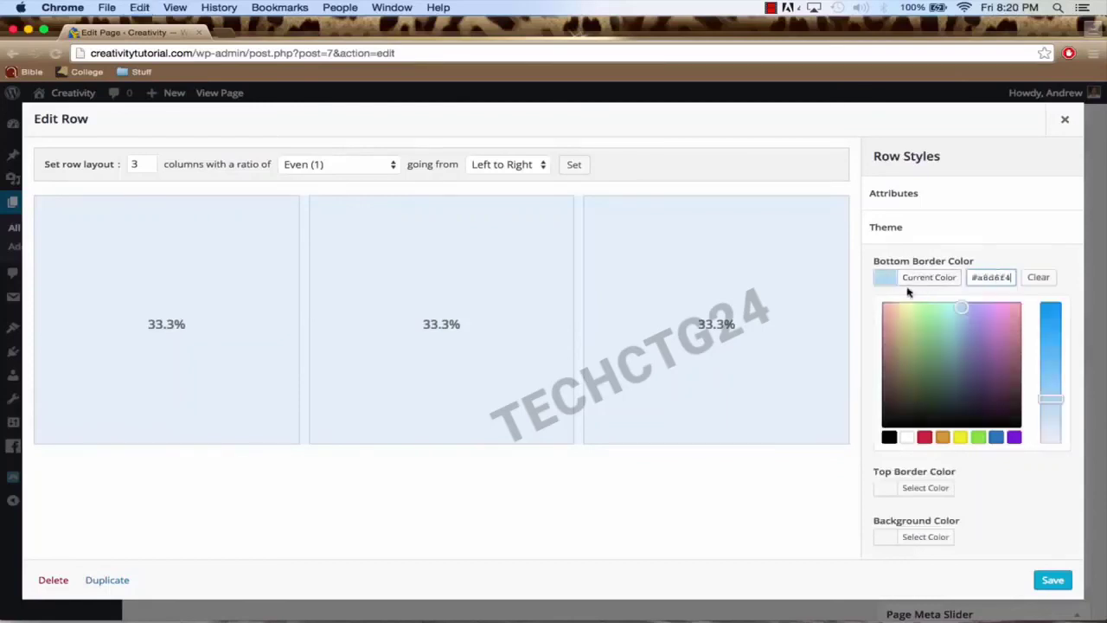
click(1050, 581)
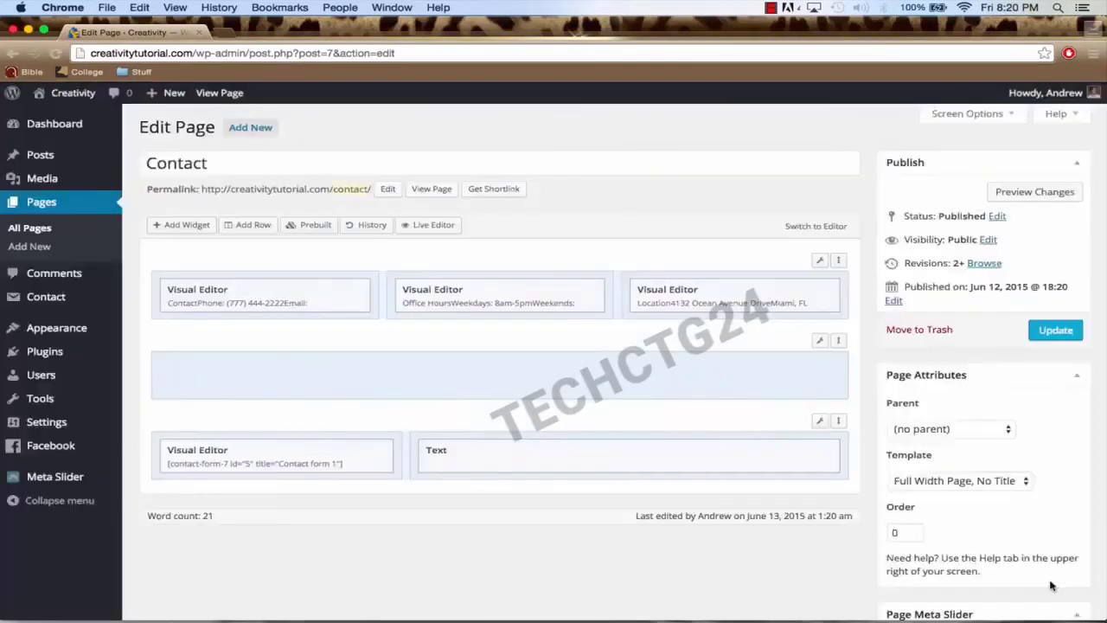
click(1057, 332)
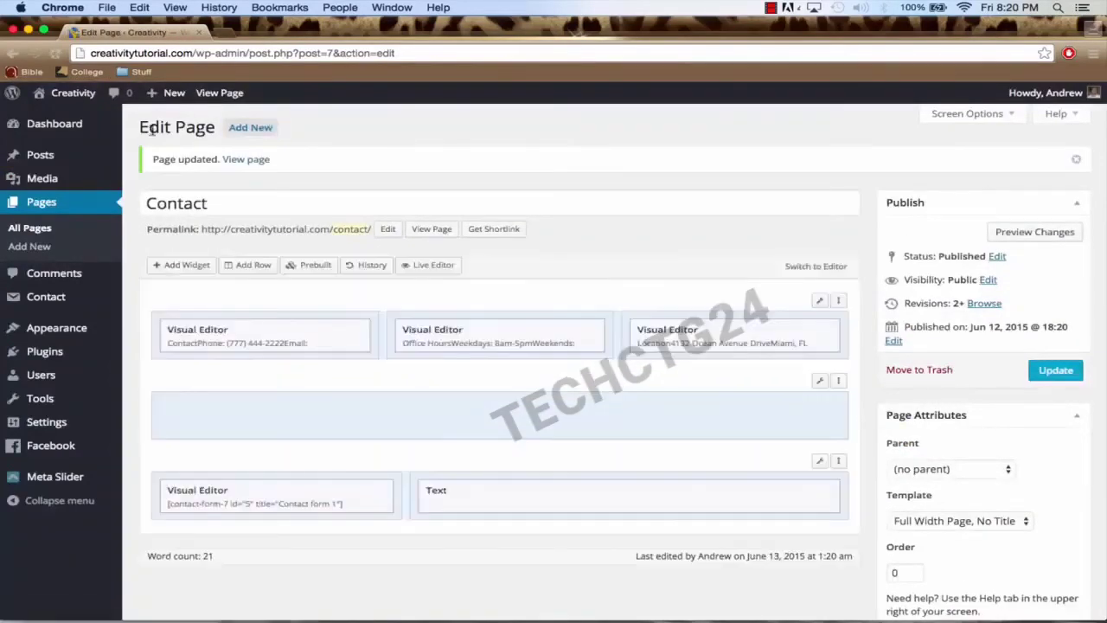
click(243, 162)
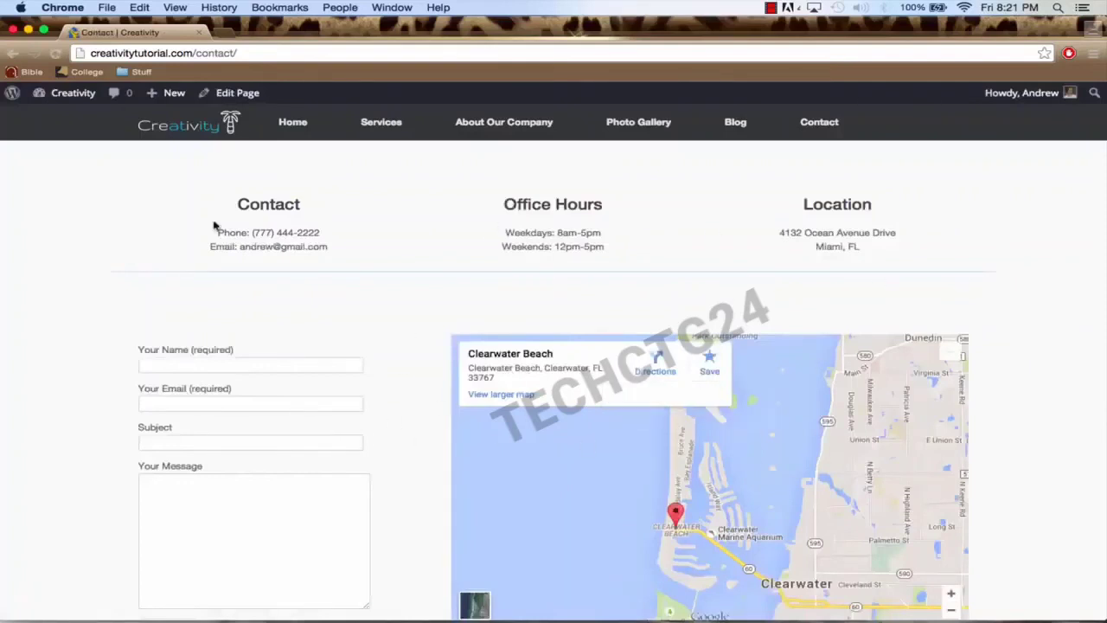
Step: Return from the live Contact page to the WordPress admin Dashboard
click(74, 95)
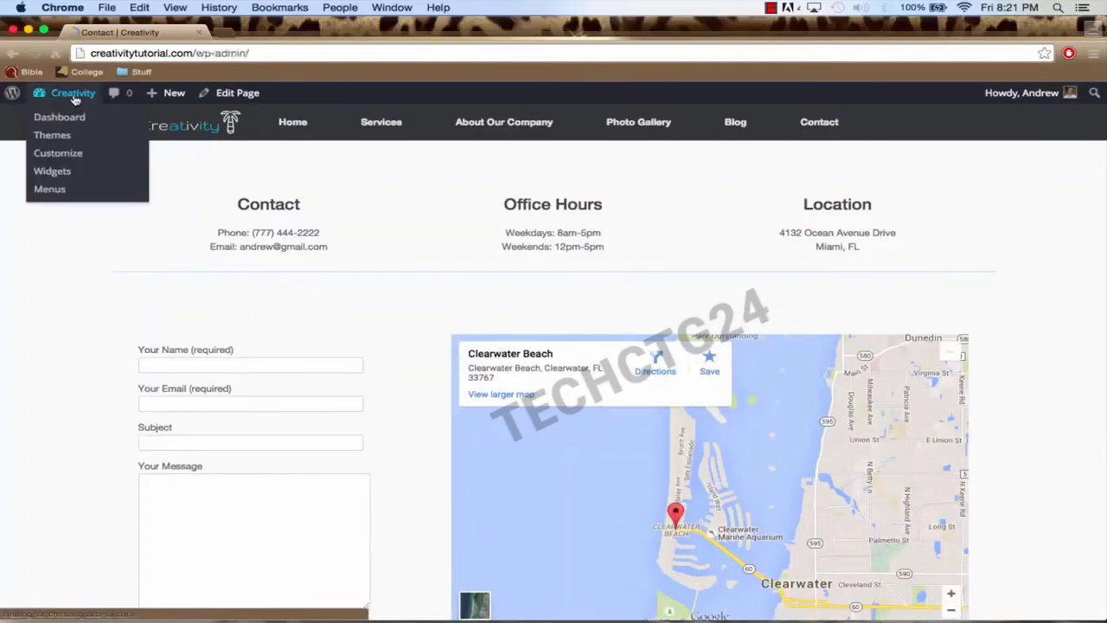
mouse_move(63, 428)
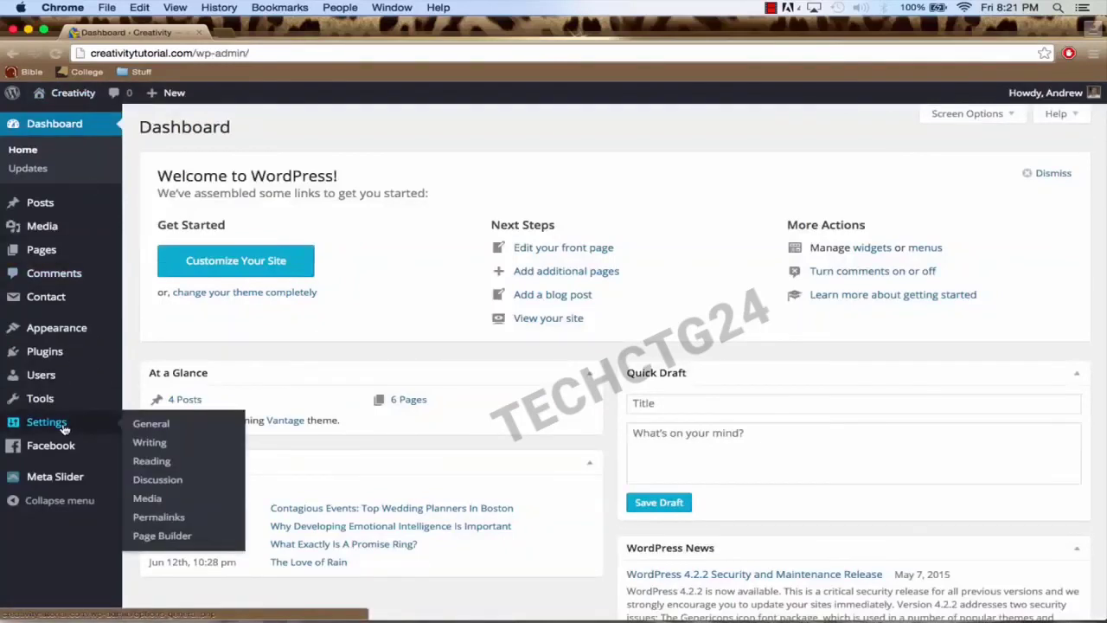
Step: Open General Settings and preview the creativitytutorial.com homepage in a new tab, then close it
click(152, 424)
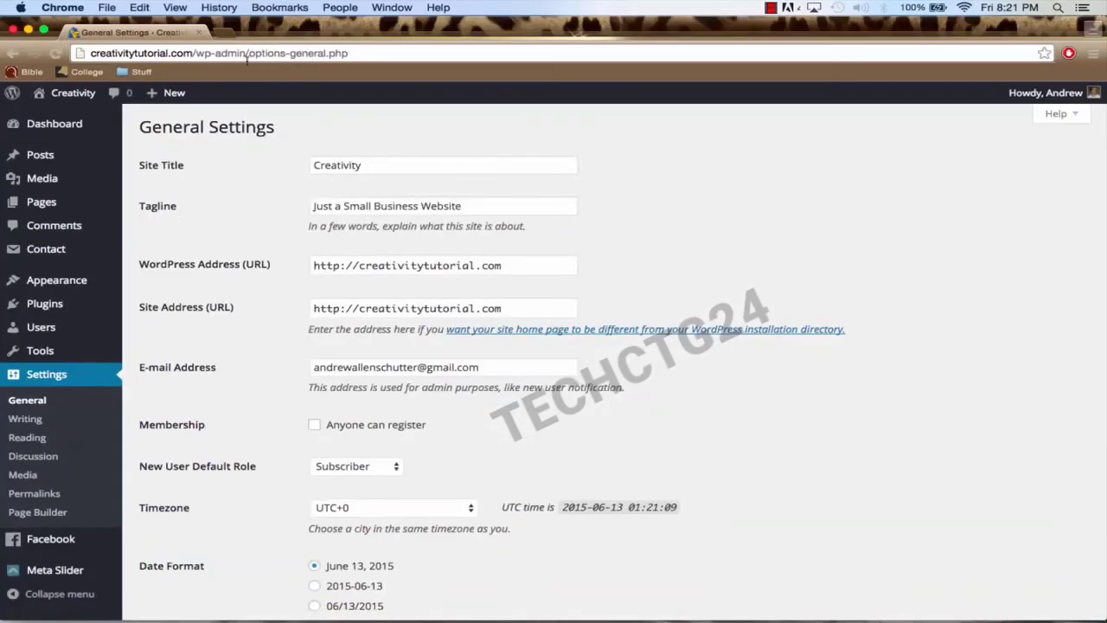
click(222, 38)
text(creativitytutorial.com)
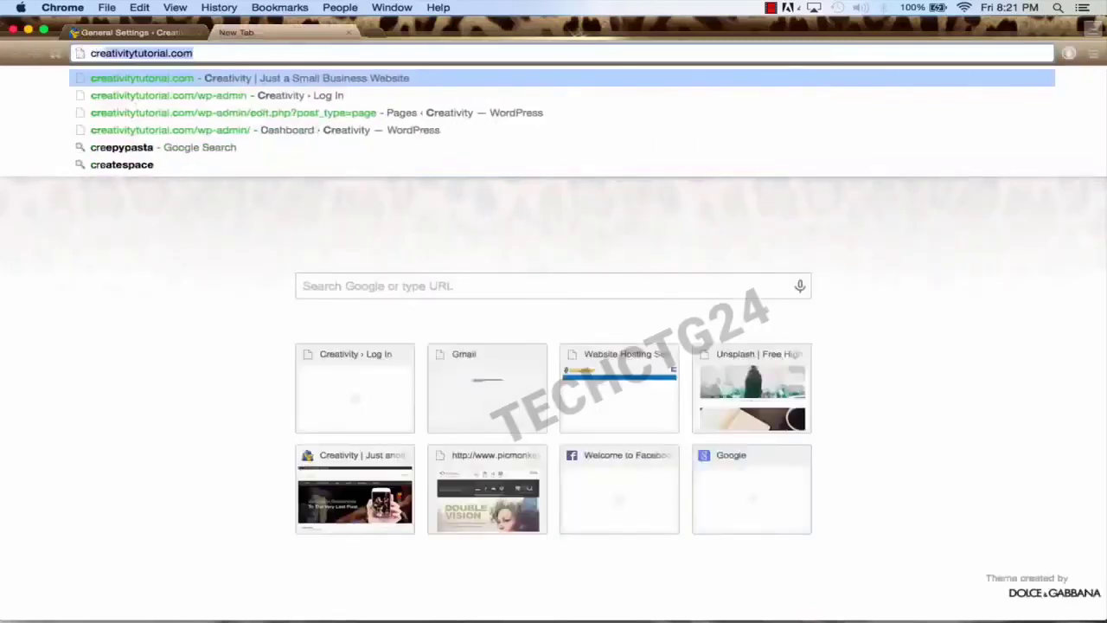
key(Return)
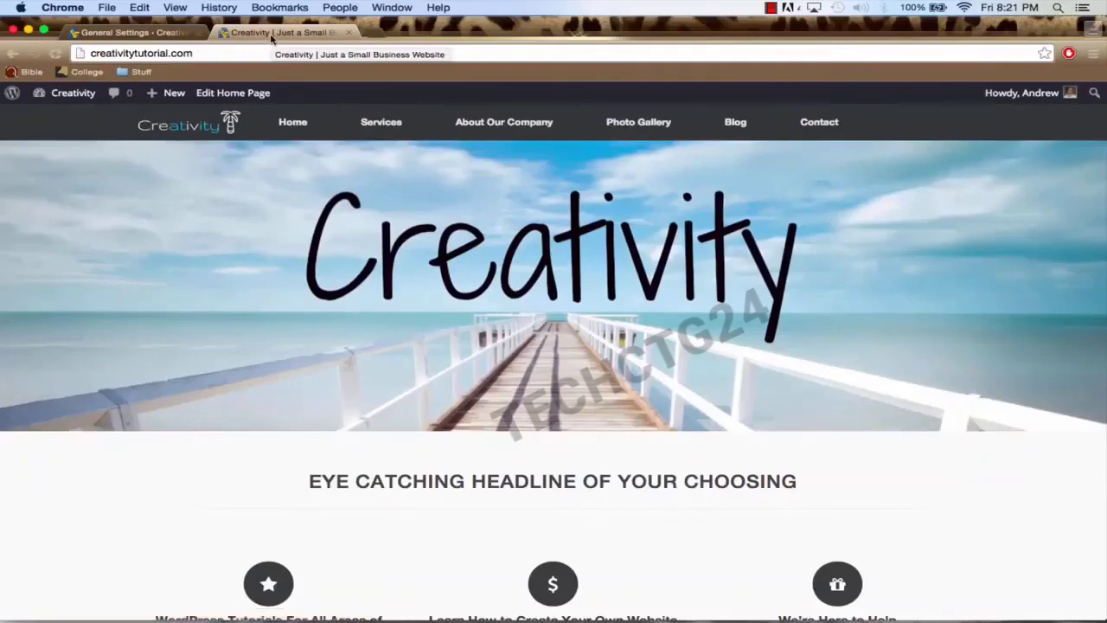
click(155, 33)
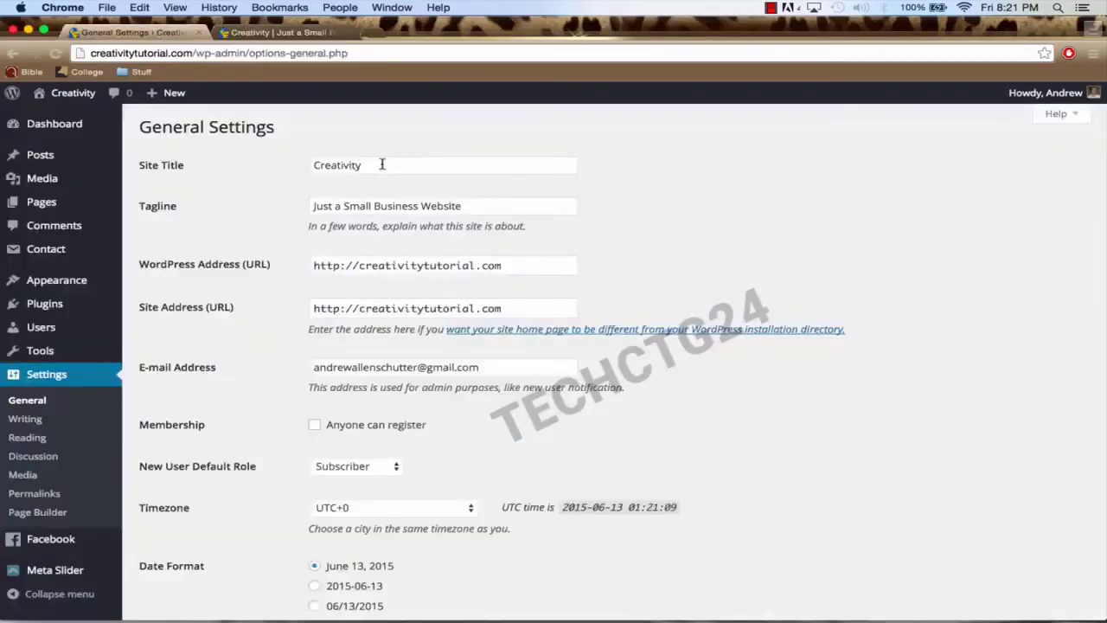
click(339, 32)
Step: Log out of WordPress from the account menu
scroll(402, 199, down, 5)
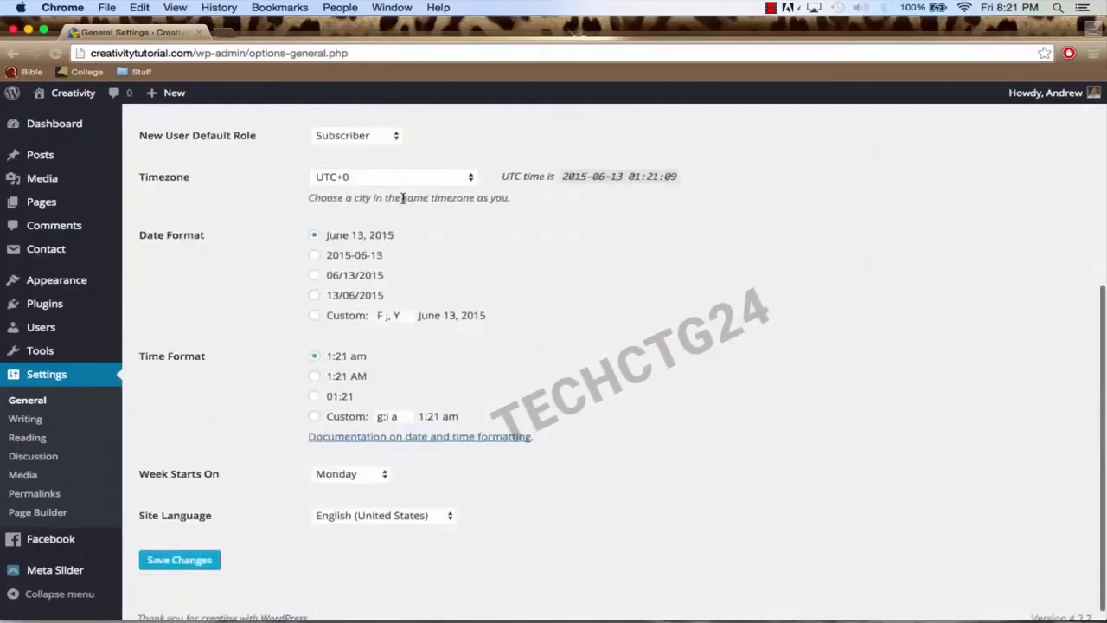
scroll(587, 278, up, 5)
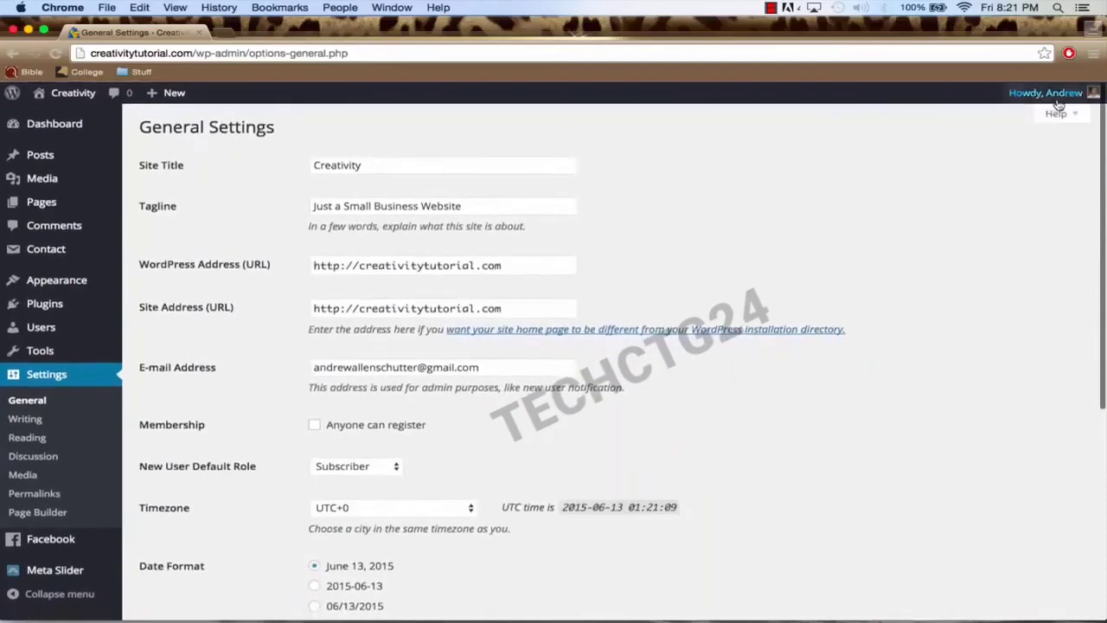
mouse_move(1042, 92)
click(991, 167)
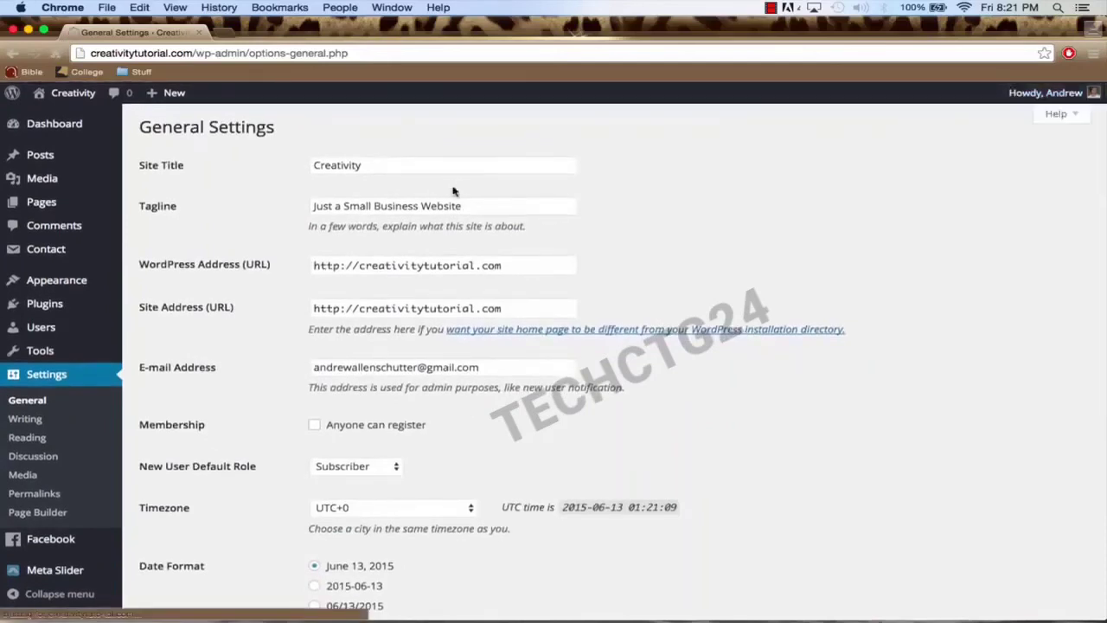
Step: Remove 'wp-login.php?loggedout=true' from the address to load the public Creativity homepage and scroll down it
click(198, 53)
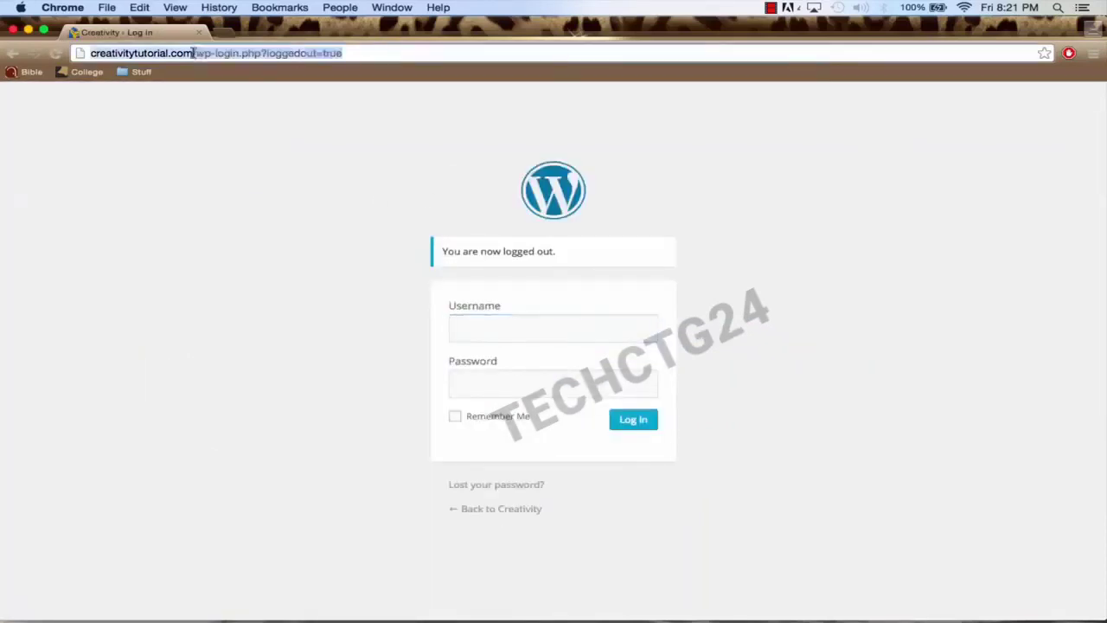
click(192, 54)
drag(219, 52, 475, 55)
key(BackSpace)
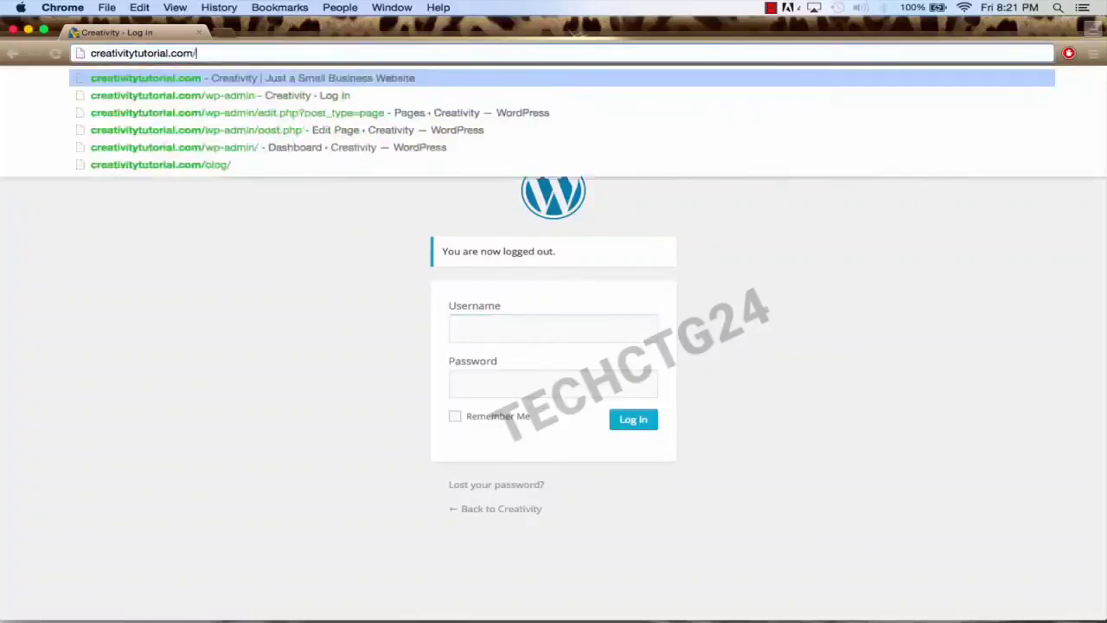
key(Return)
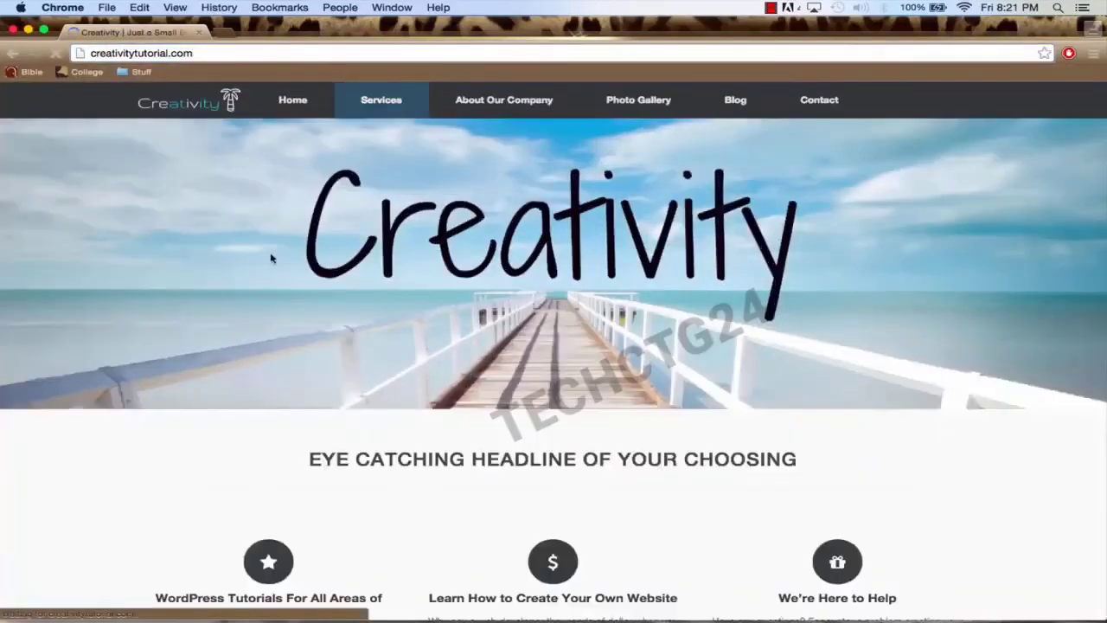
scroll(272, 260, down, 4)
scroll(271, 264, down, 2)
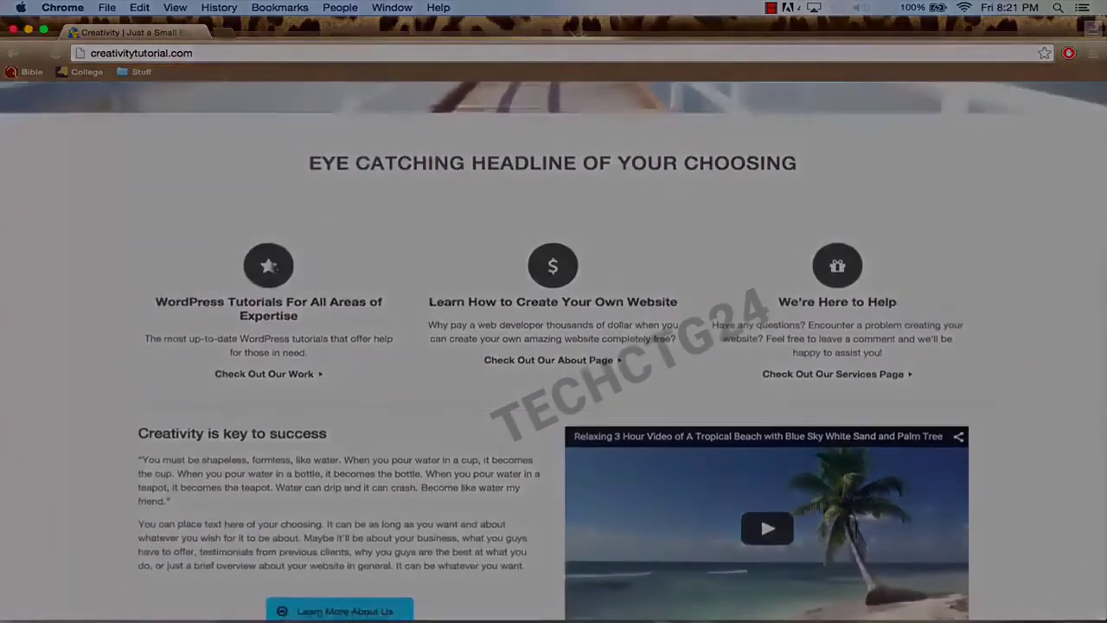